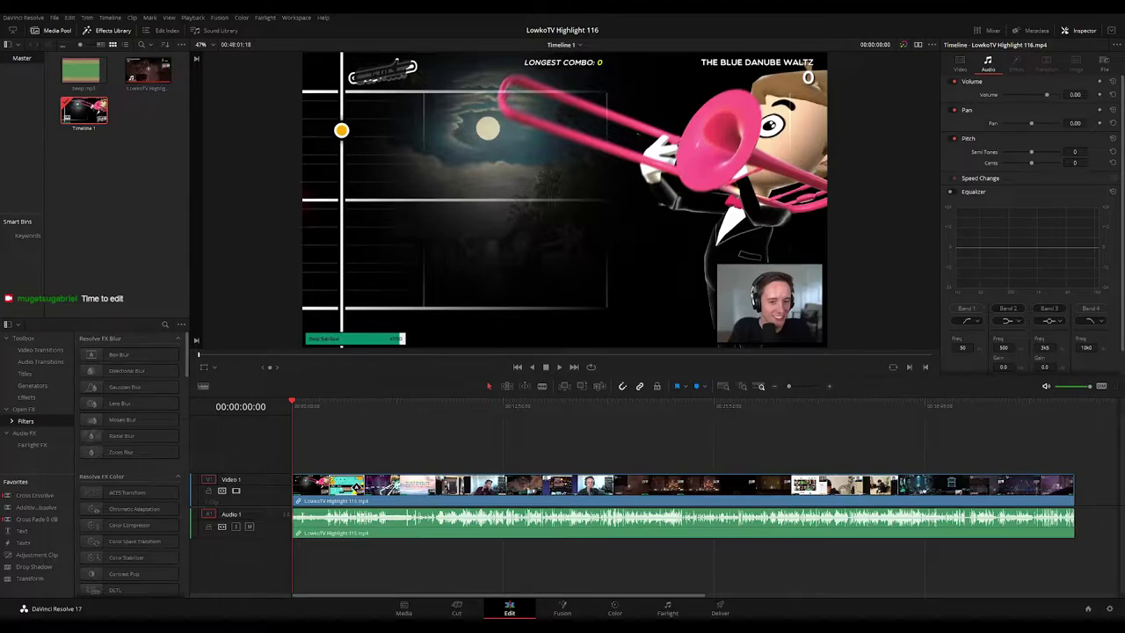
Step: Preview the opening seconds of the LowkoTV Highlight 116 clip and return the playhead to the start of the timeline
key(space)
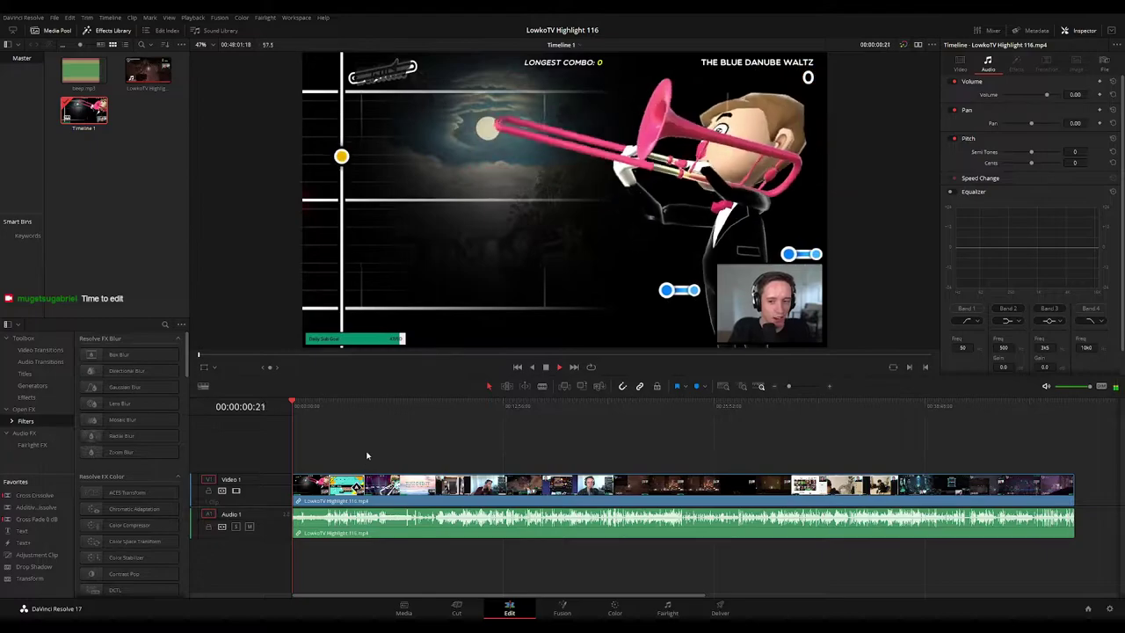
drag(788, 386, 798, 386)
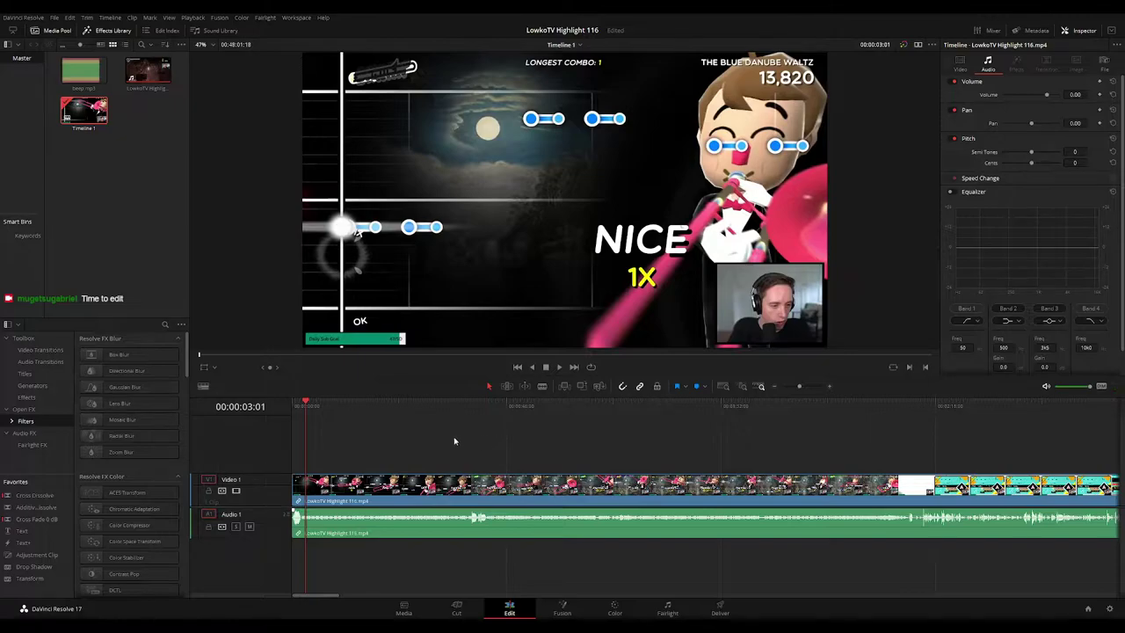
key(Home)
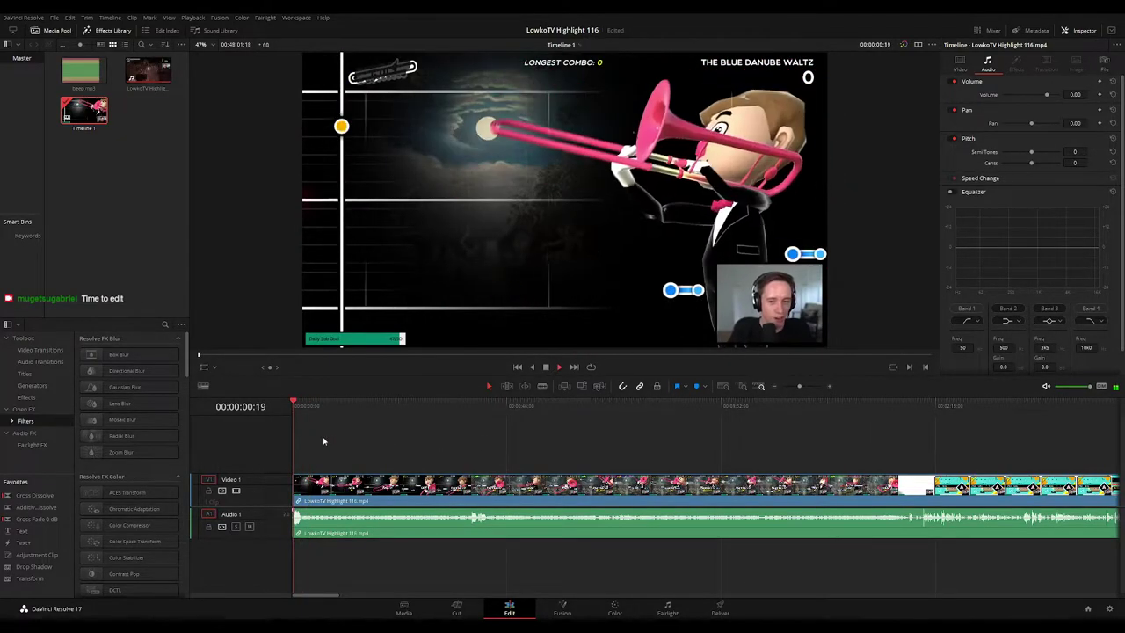
key(space)
key(Home)
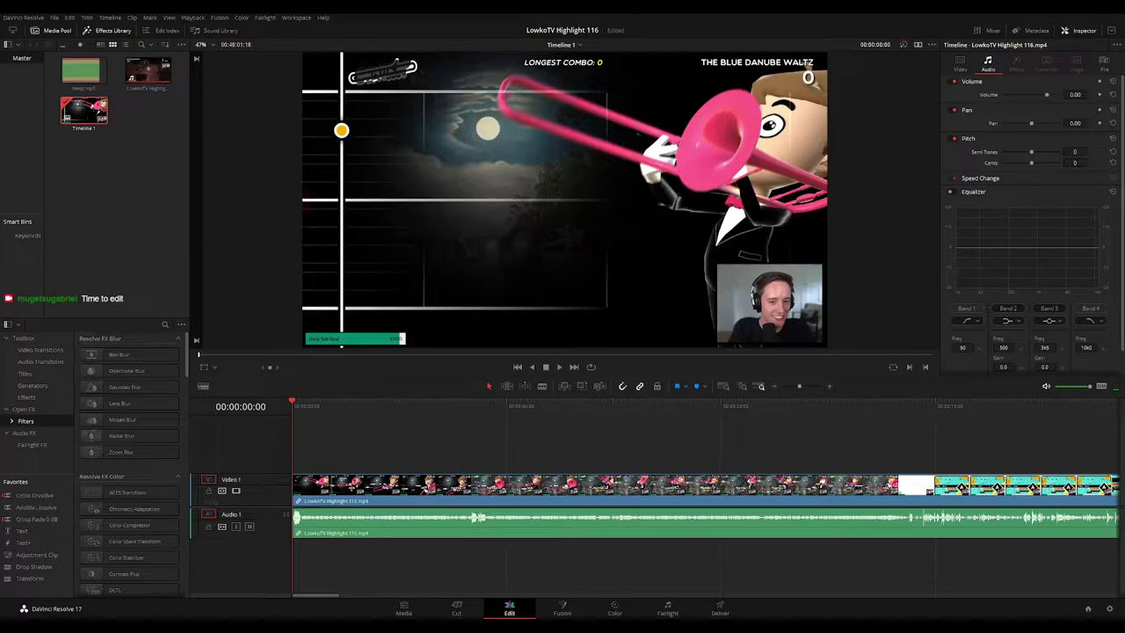
Step: Play the timeline from the beginning and make the Audio 1 track taller for a larger waveform
key(space)
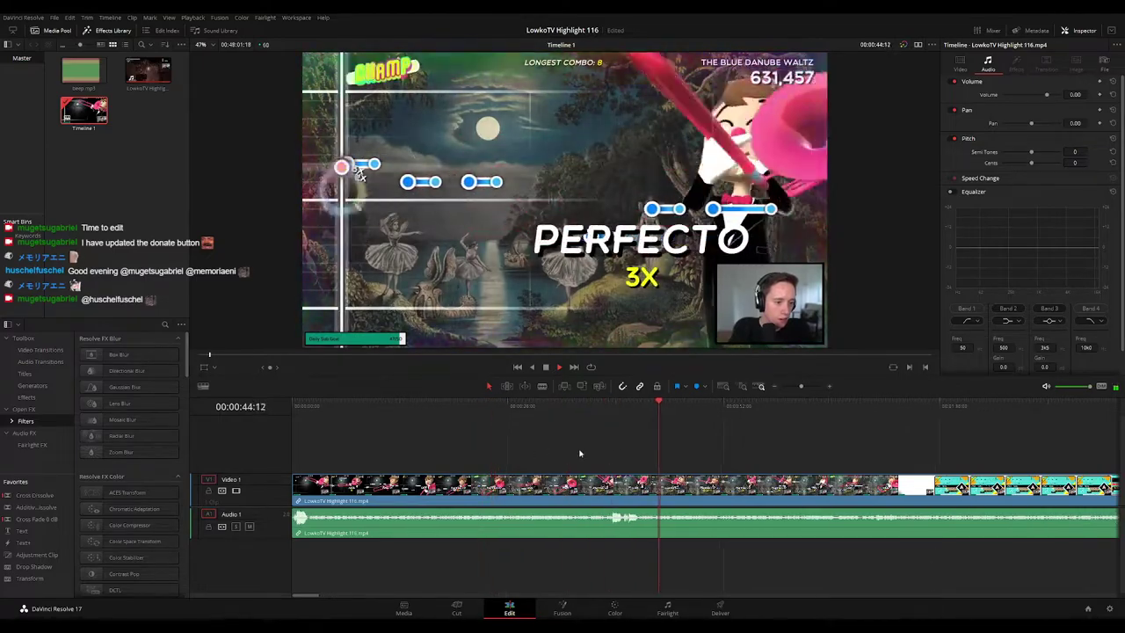
key(ctrl+=)
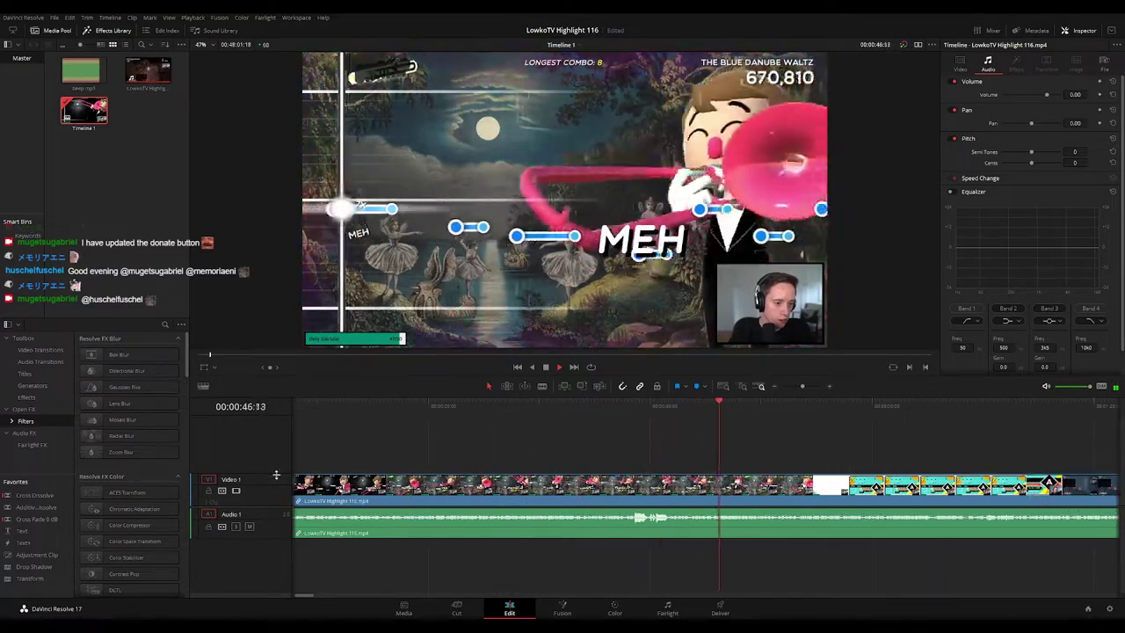
drag(276, 474, 269, 550)
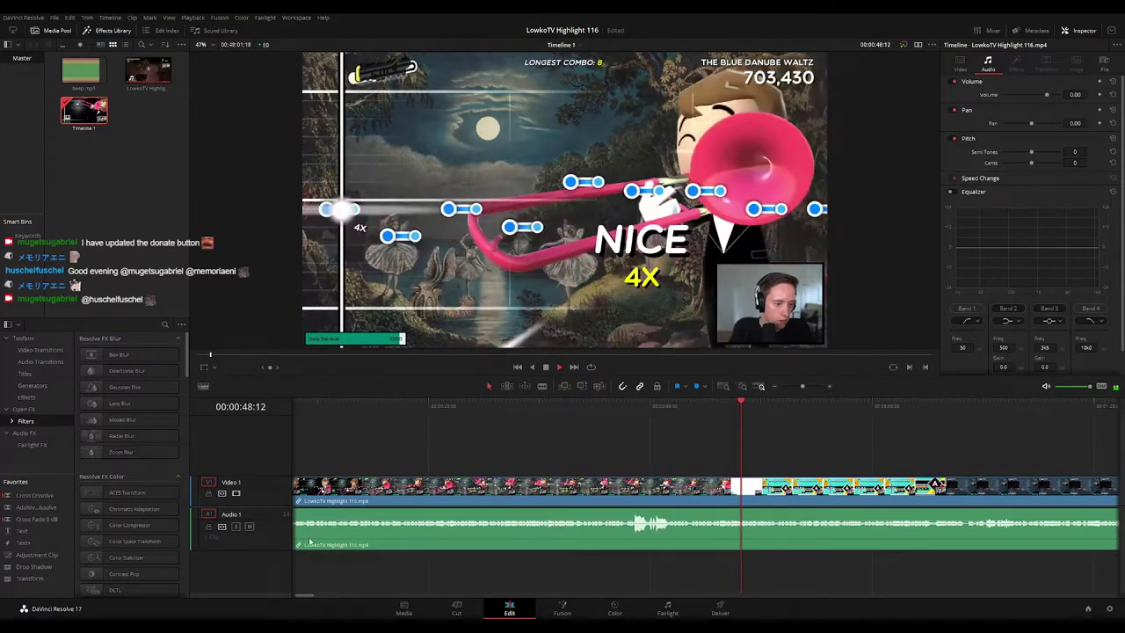
Step: Review The Blue Danube Waltz gameplay footage and its audio waveform, pausing playback when the points screen starts
scroll(739, 441, down, 1)
scroll(738, 442, right, 5)
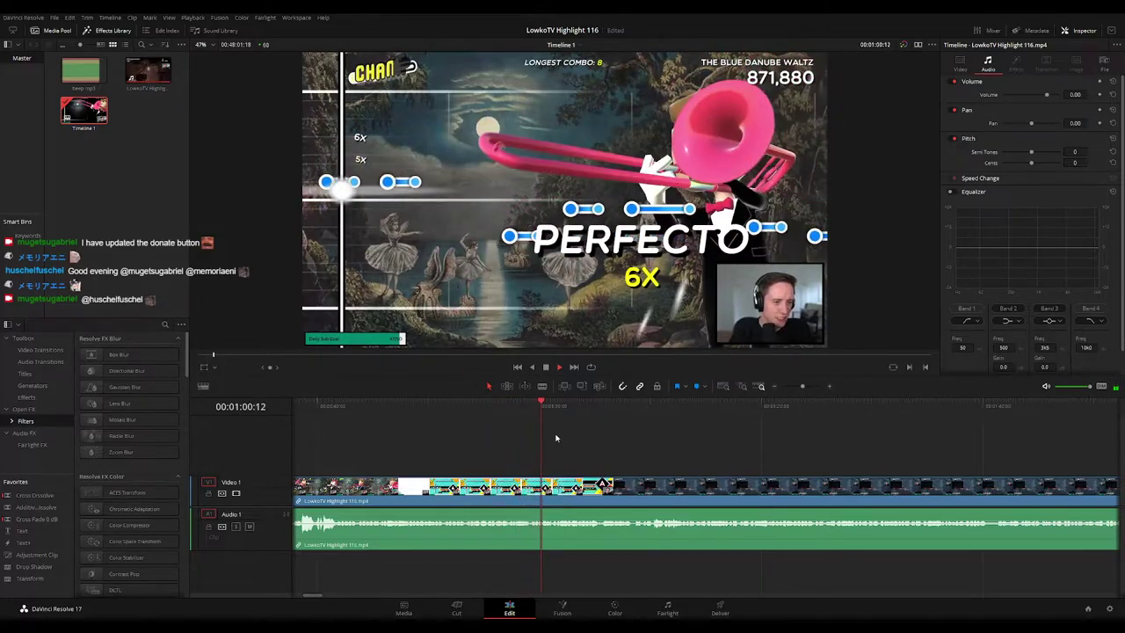
drag(611, 451, 561, 459)
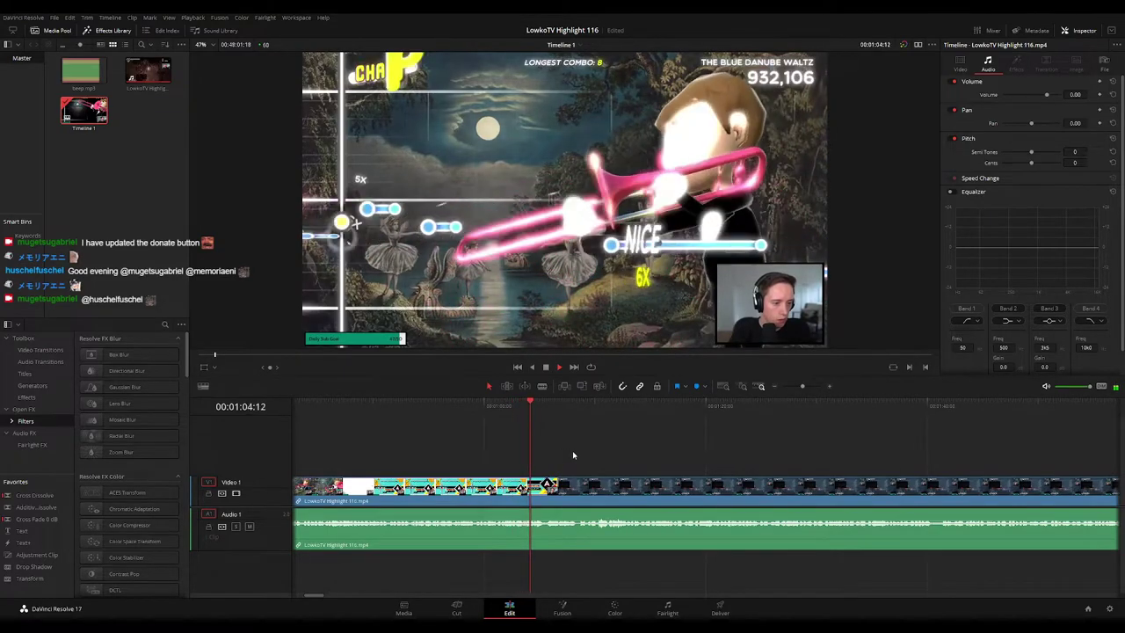
scroll(651, 453, up, 2)
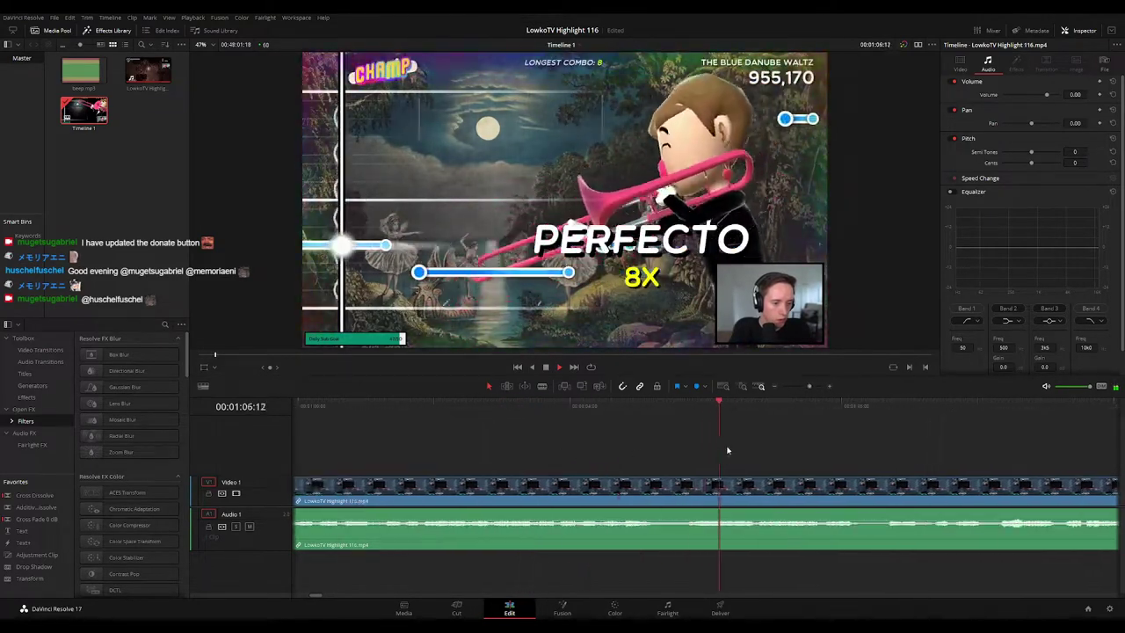
scroll(722, 450, right, 4)
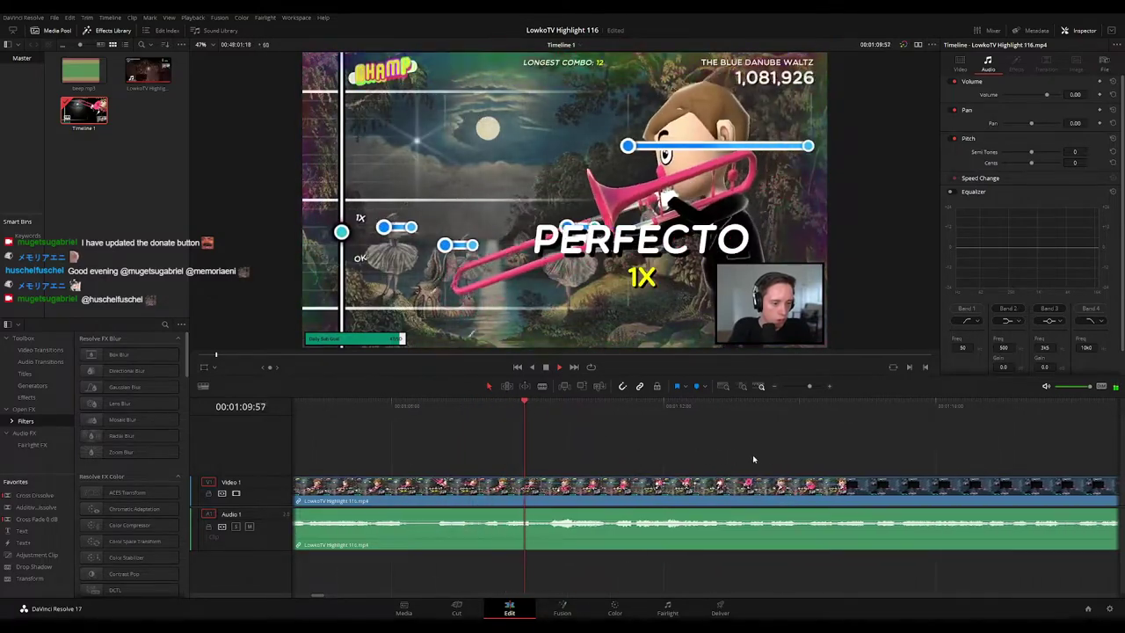
scroll(660, 442, right, 2)
drag(810, 386, 808, 386)
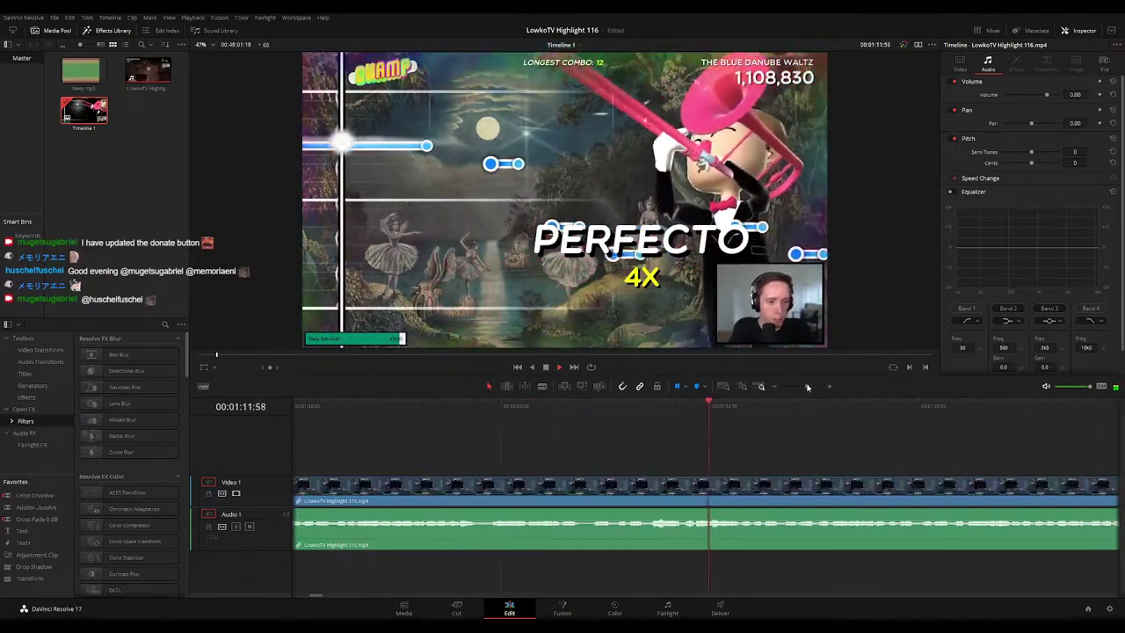
drag(848, 478, 607, 451)
drag(807, 385, 800, 386)
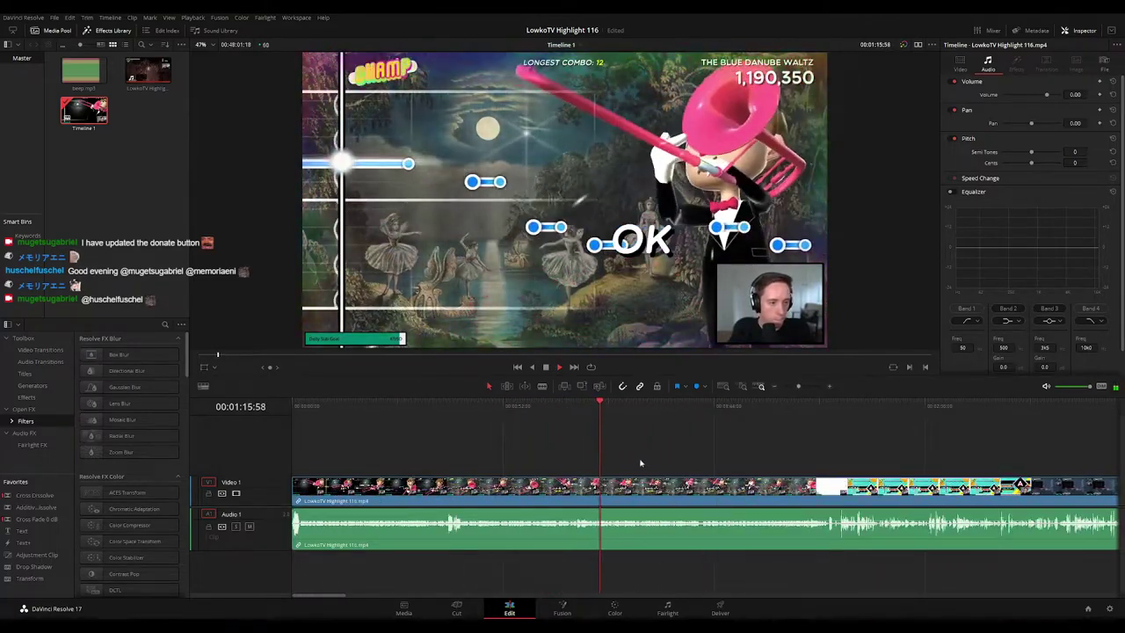
drag(795, 387, 801, 386)
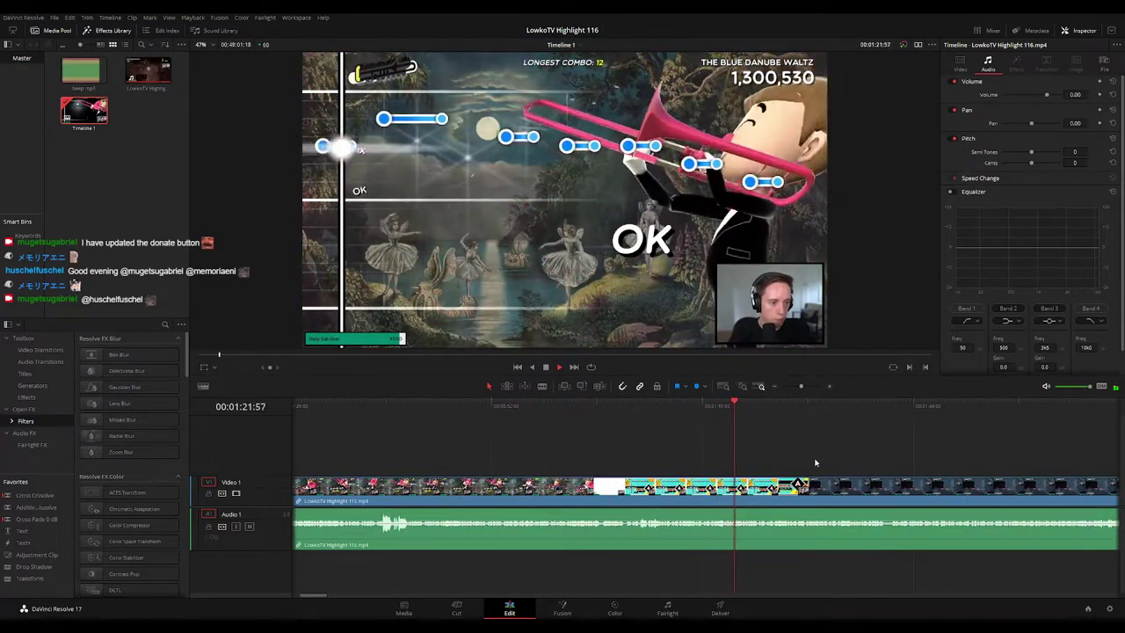
drag(807, 462, 592, 449)
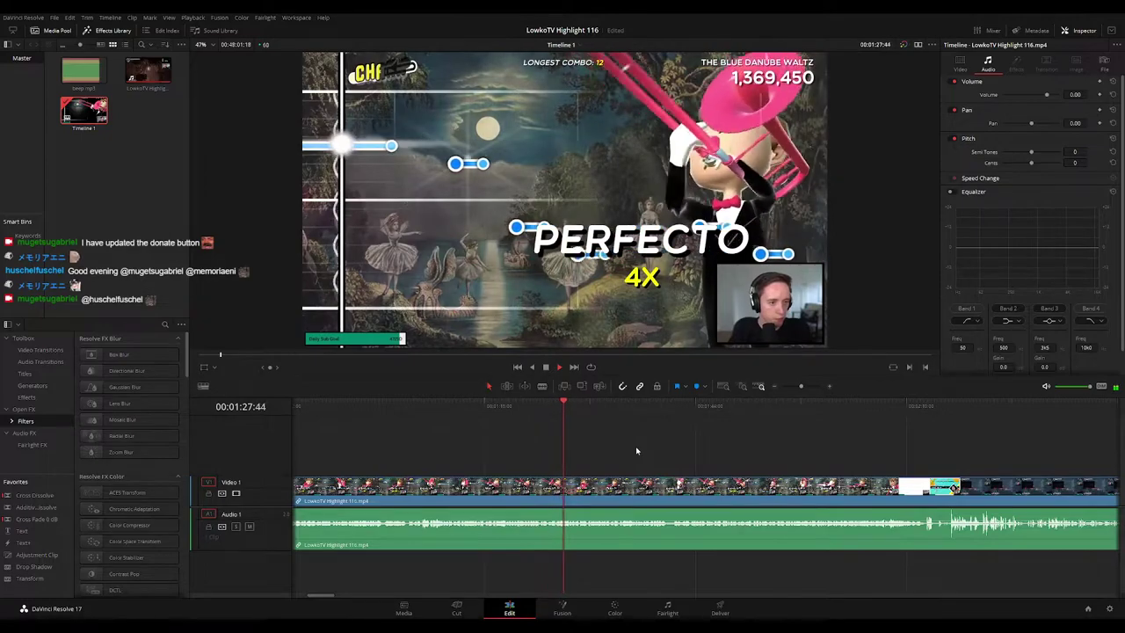
click(873, 502)
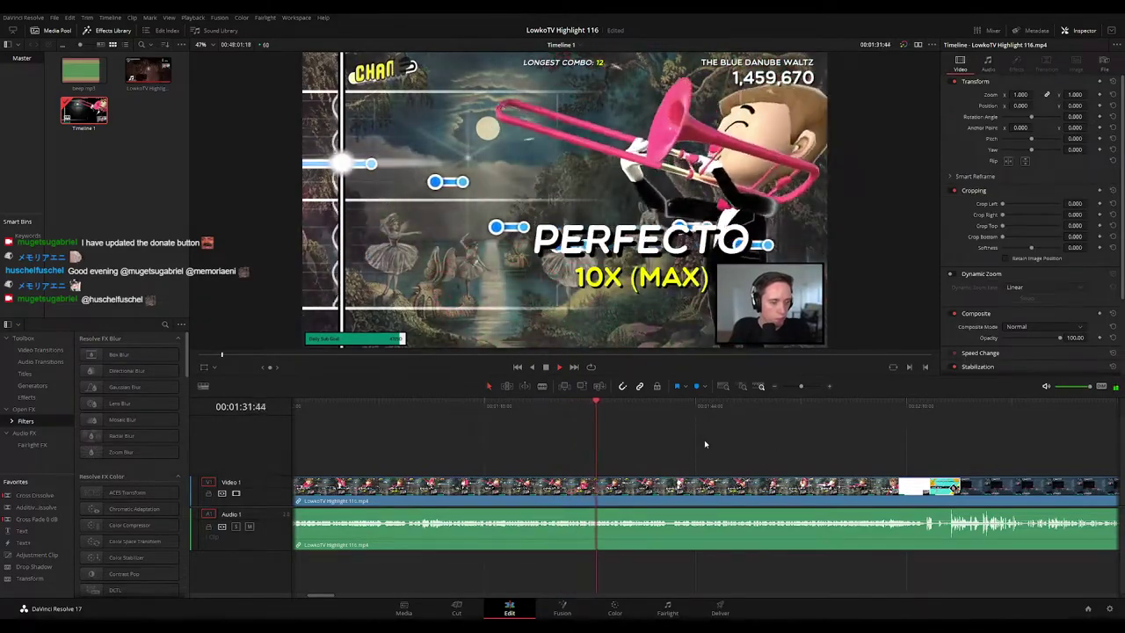
scroll(641, 434, right, 3)
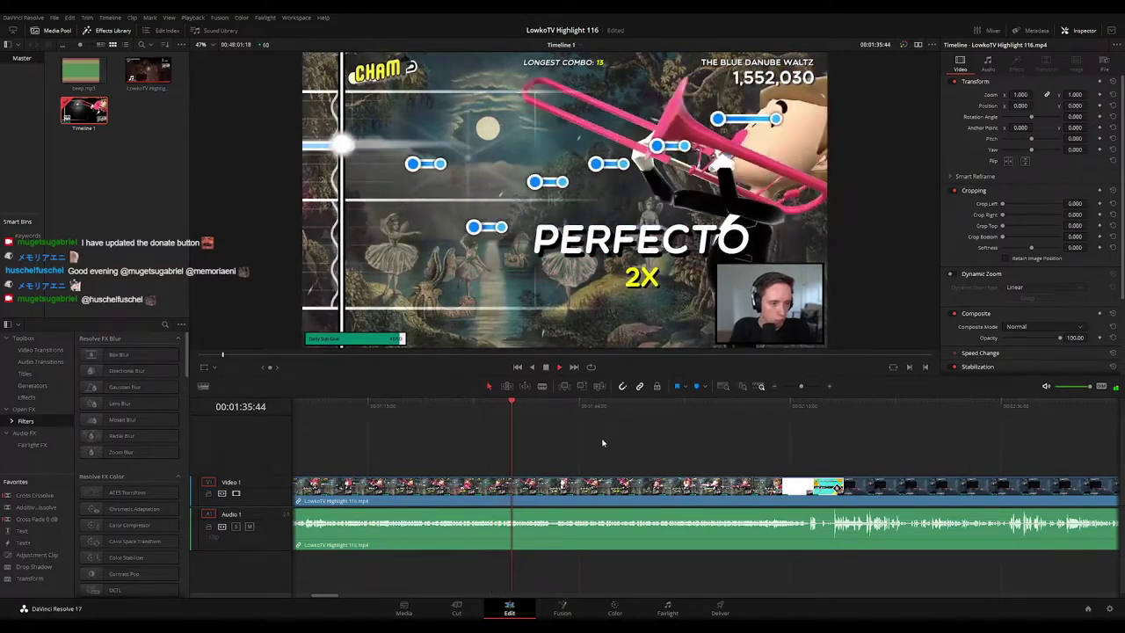
scroll(545, 462, down, 3)
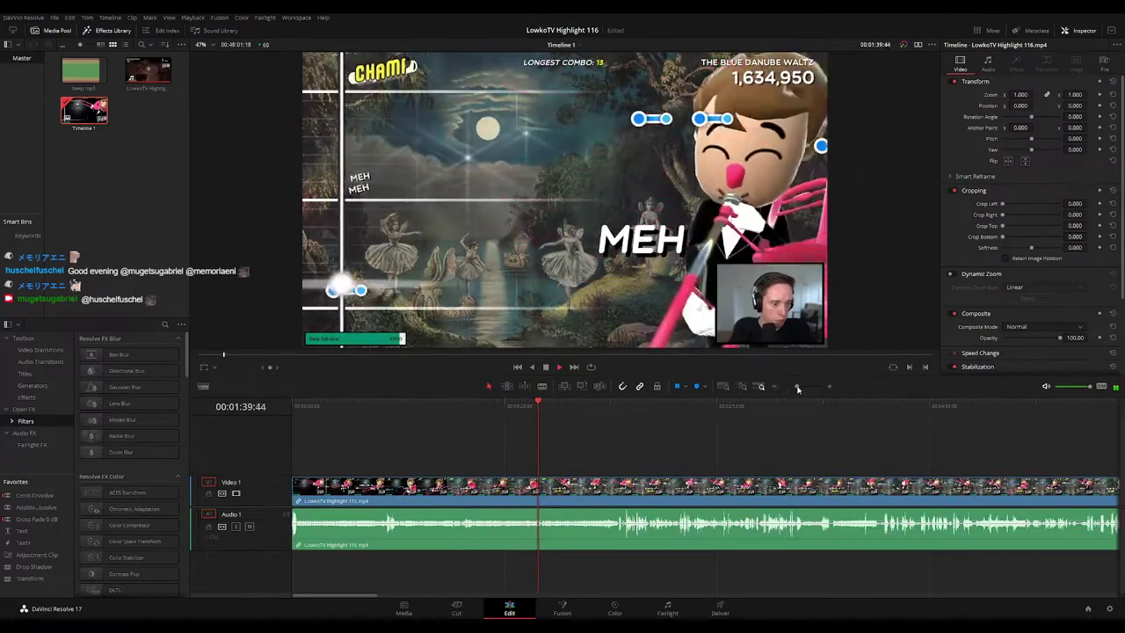
drag(797, 390, 803, 390)
drag(723, 463, 564, 446)
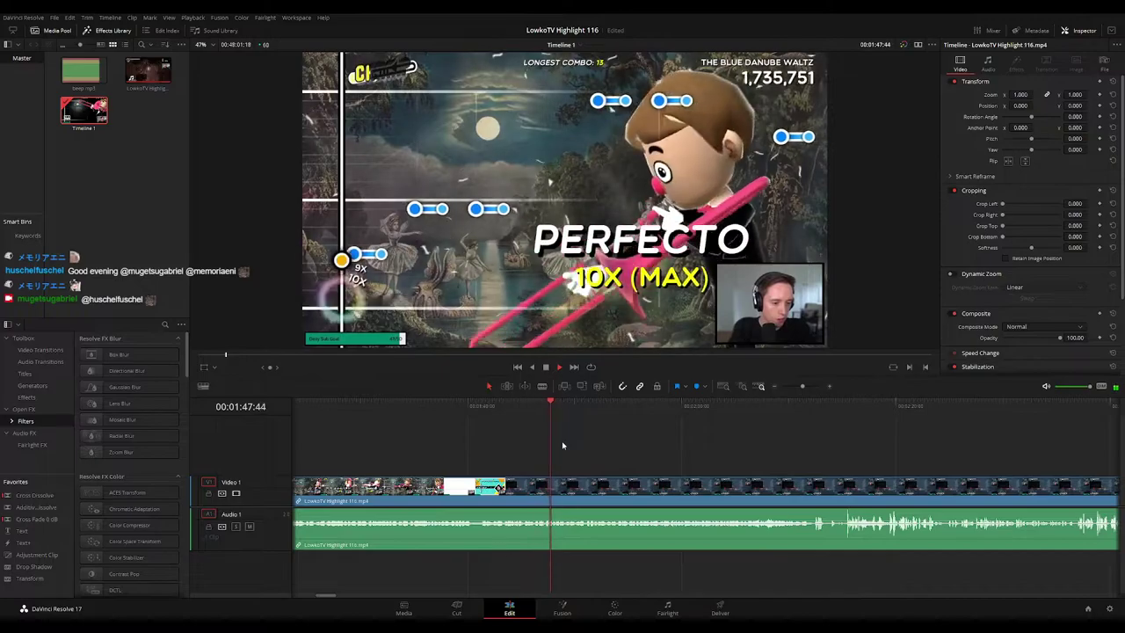
scroll(561, 444, right, 3)
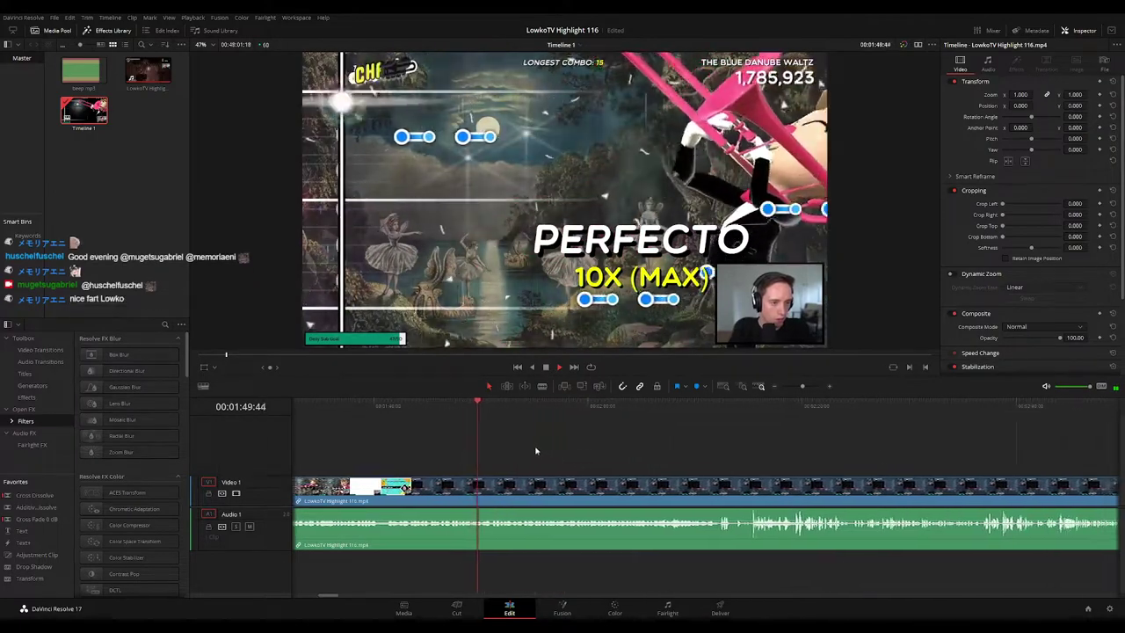
drag(803, 386, 806, 389)
scroll(635, 455, right, 5)
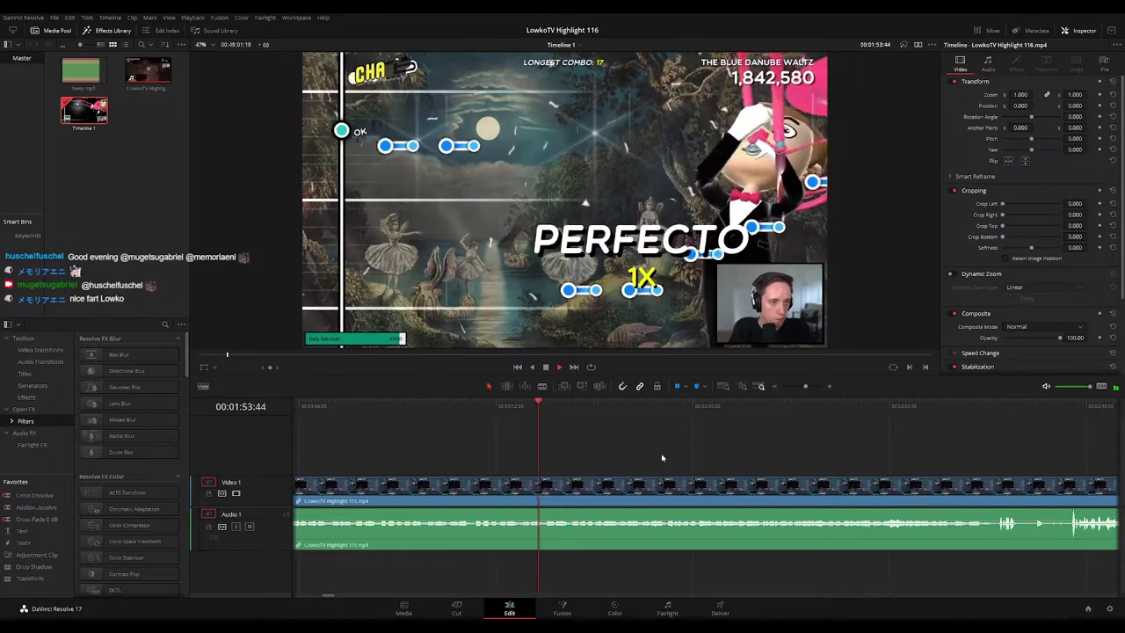
scroll(626, 453, right, 3)
drag(800, 388, 804, 387)
scroll(617, 446, right, 3)
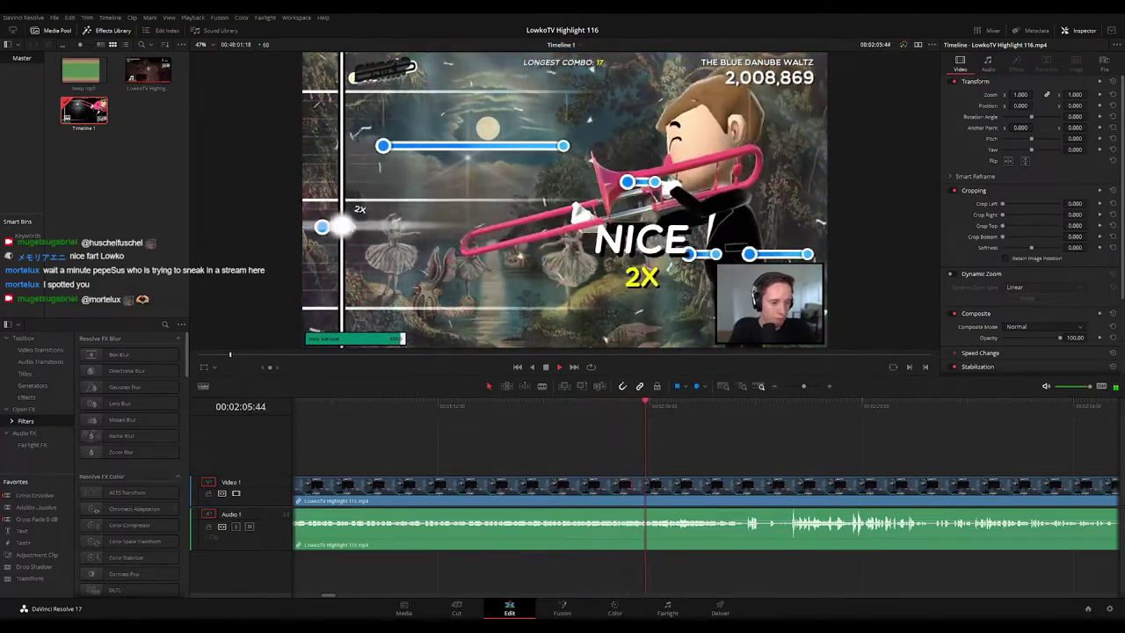
drag(721, 457, 584, 450)
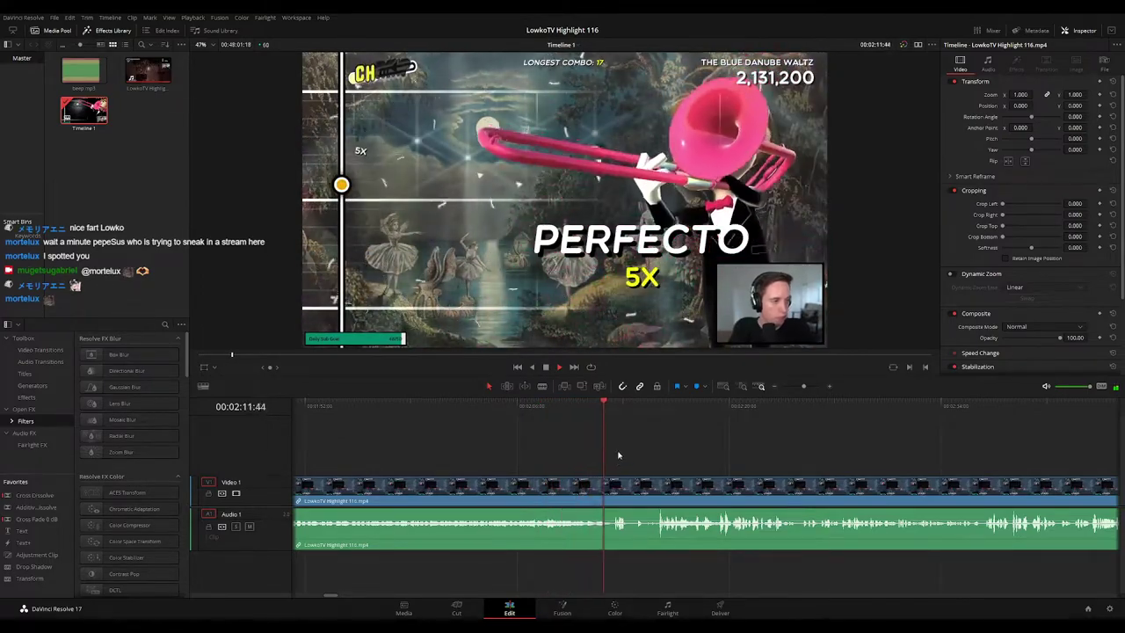
drag(624, 452, 599, 447)
key(space)
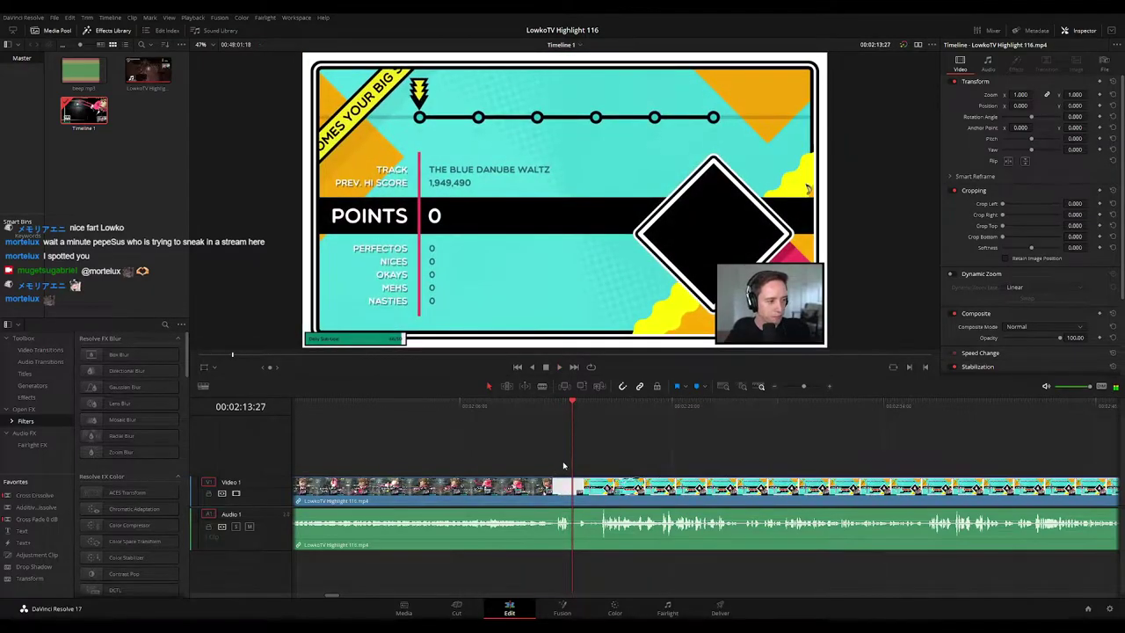
Step: Adjust the timeline zoom and play The Blue Danube Waltz footage through the points count-up screen
key(ctrl+minus)
drag(801, 387, 808, 386)
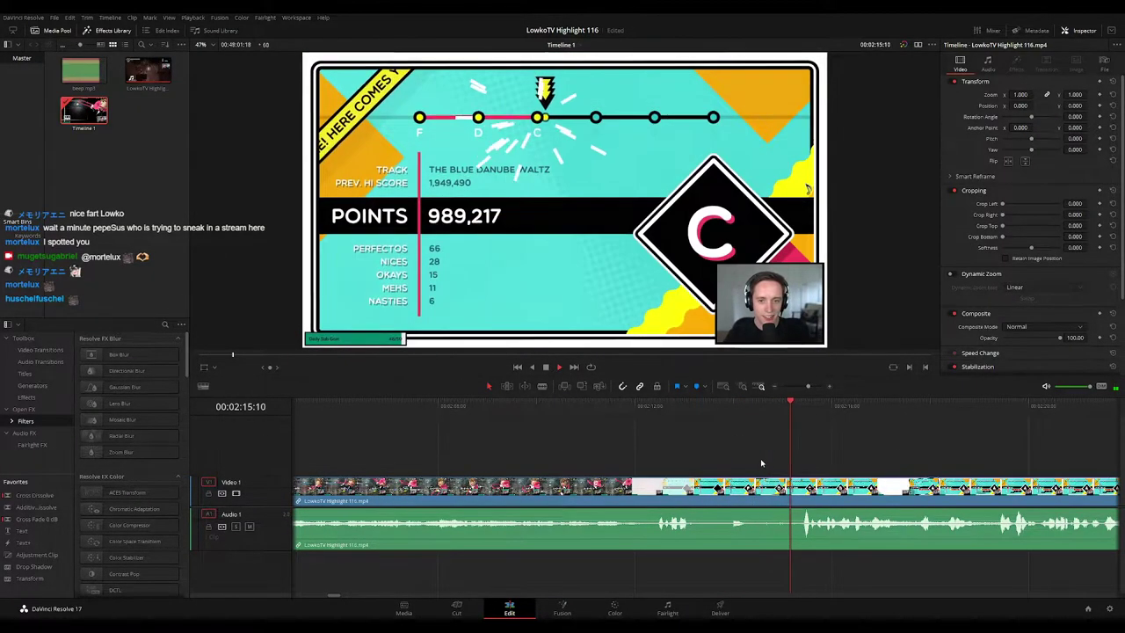
drag(861, 457, 633, 444)
drag(775, 454, 652, 443)
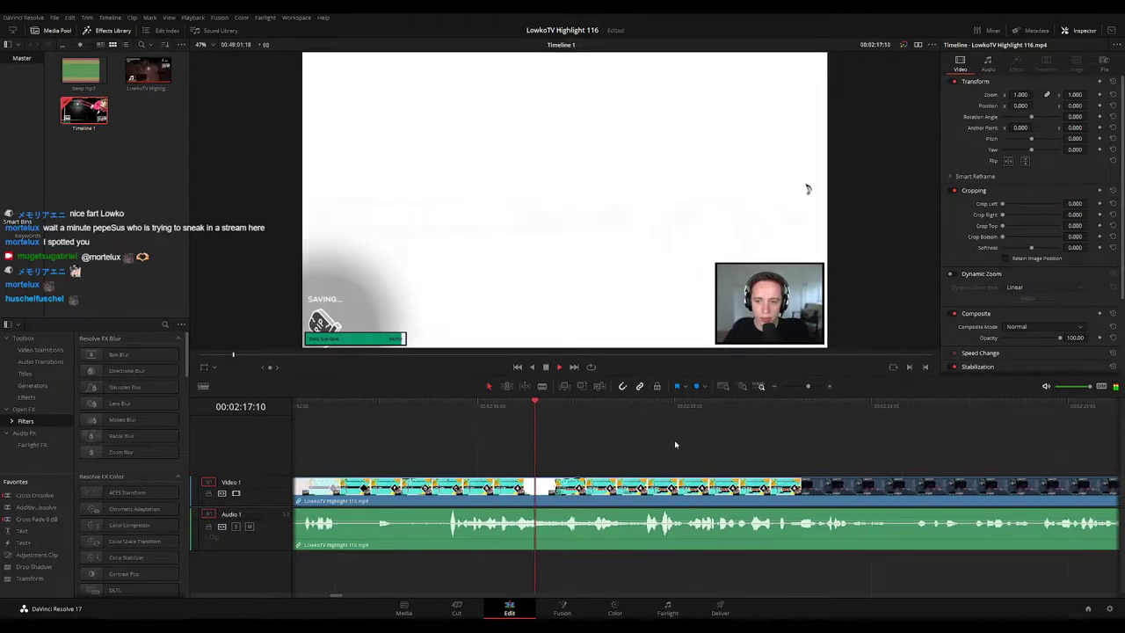
scroll(674, 443, right, 5)
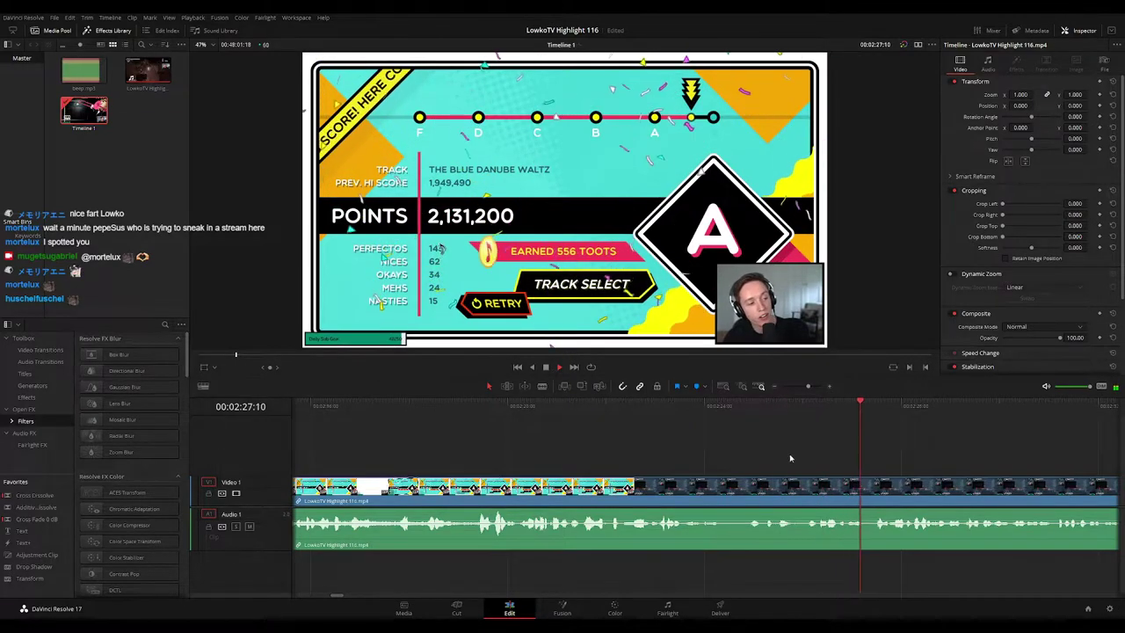
Step: Review the final-score screen footage from about 00:02:27, keeping the playhead and upcoming audio waveform in view
scroll(791, 457, right, 3)
scroll(701, 456, right, 1)
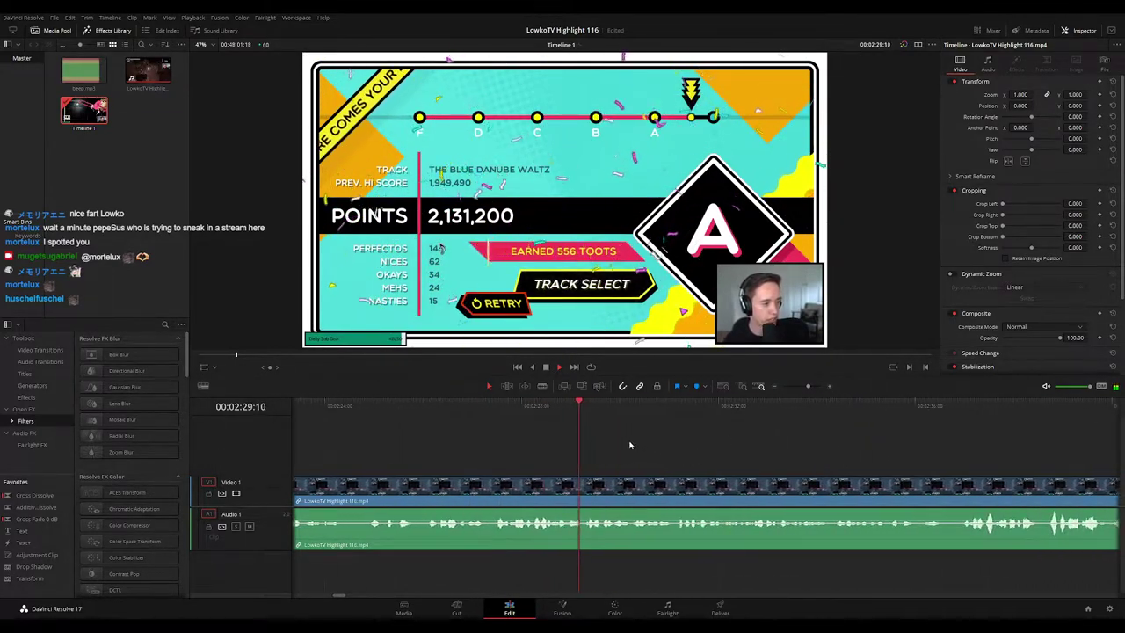
scroll(686, 452, right, 1)
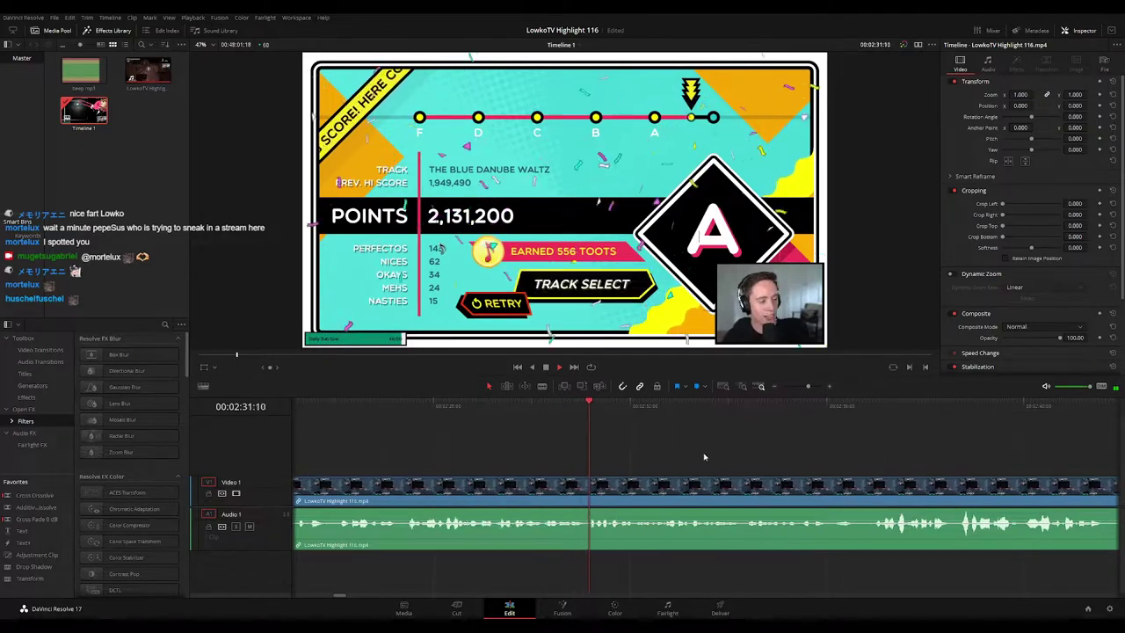
scroll(654, 452, right, 1)
scroll(615, 453, right, 1)
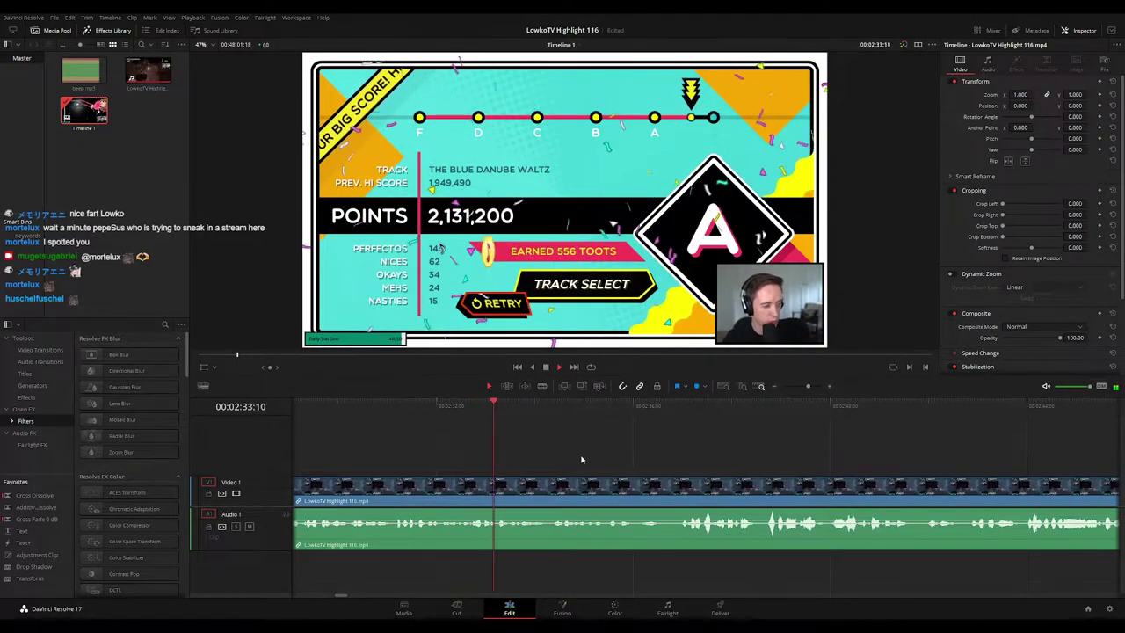
scroll(650, 453, right, 1)
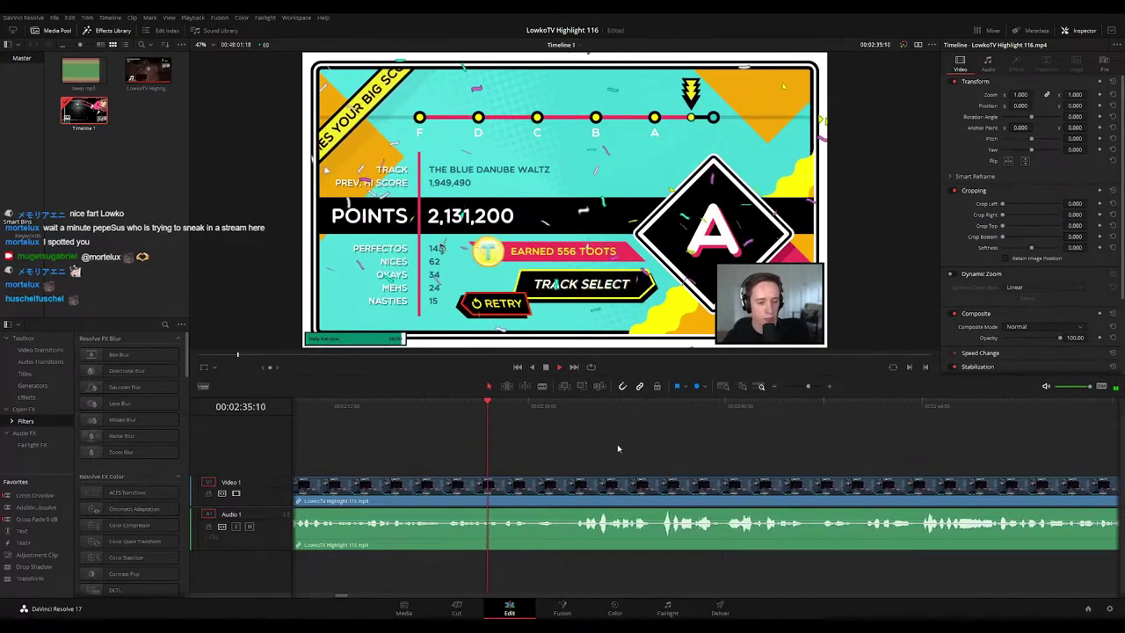
scroll(593, 445, right, 1)
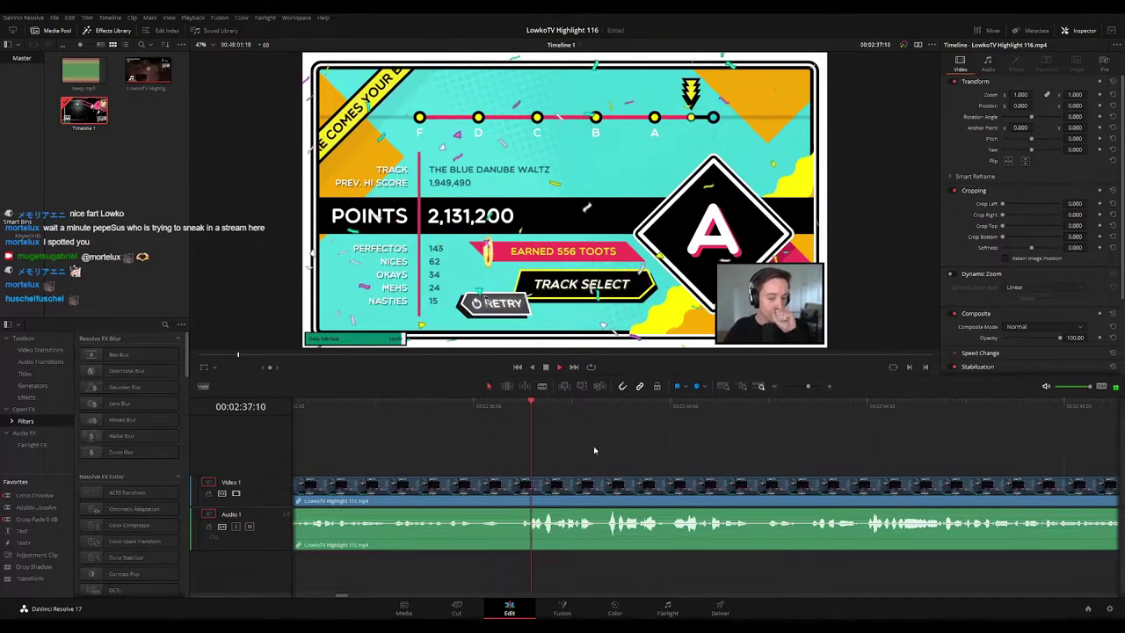
scroll(624, 456, right, 1)
scroll(650, 459, right, 1)
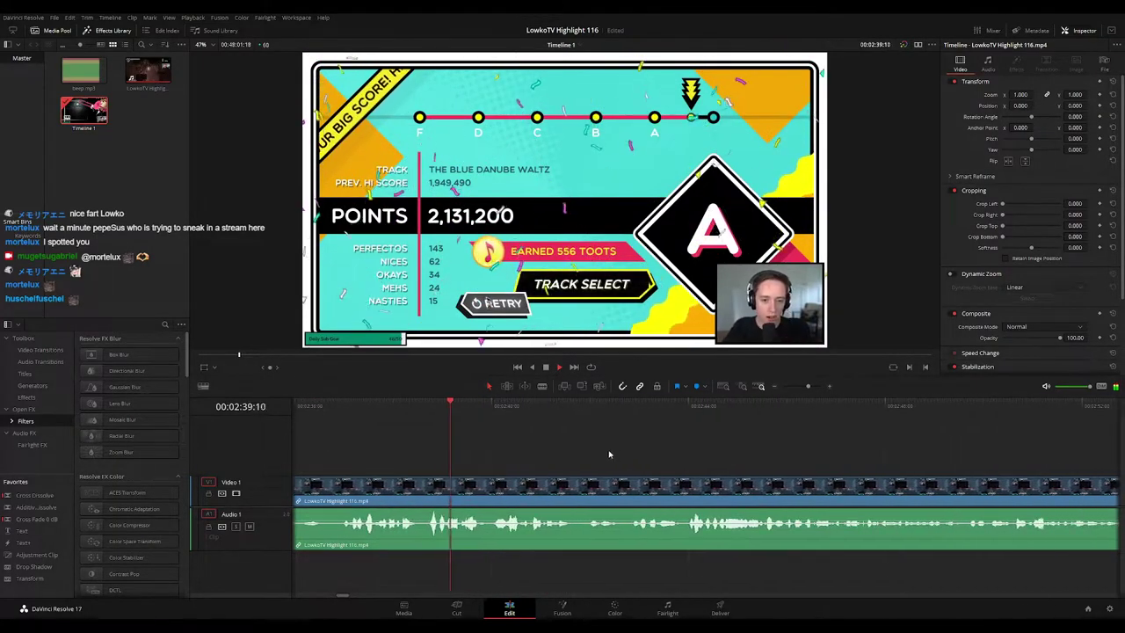
scroll(568, 447, right, 1)
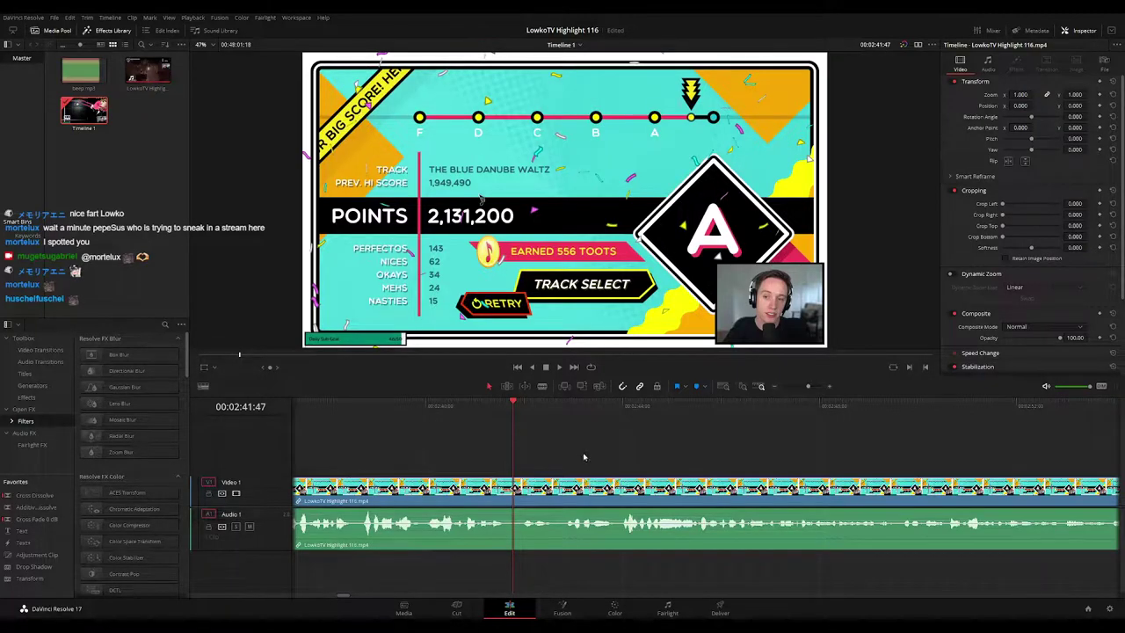
key(space)
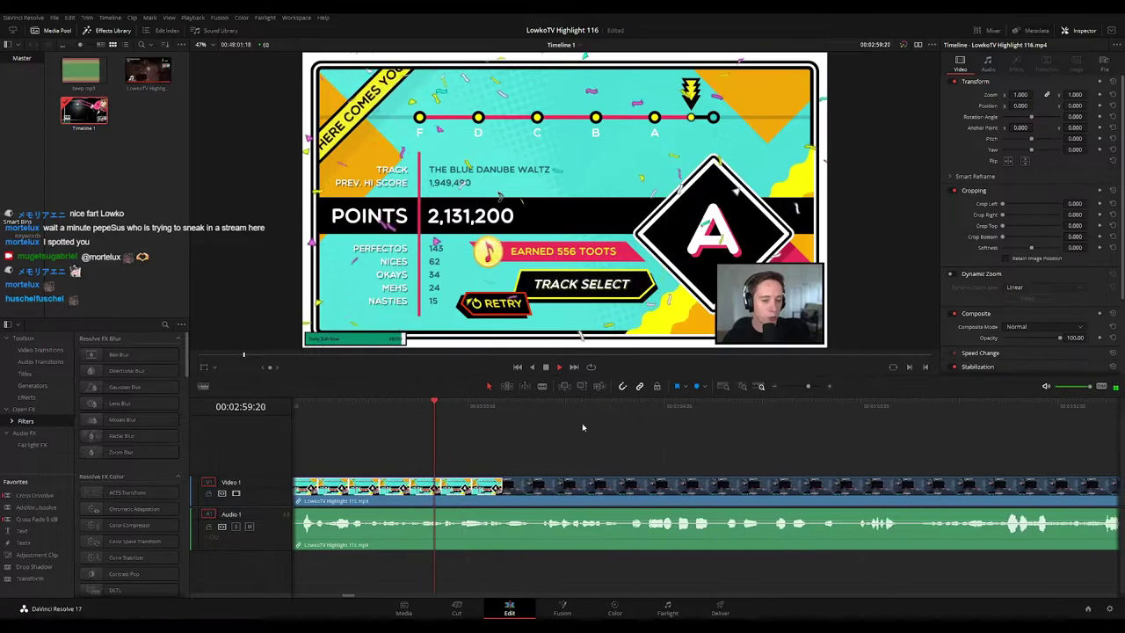
Step: Enlarge the preview viewer and play the remaining results footage, pausing just before the card collection scene
drag(570, 376, 568, 399)
scroll(625, 461, right, 2)
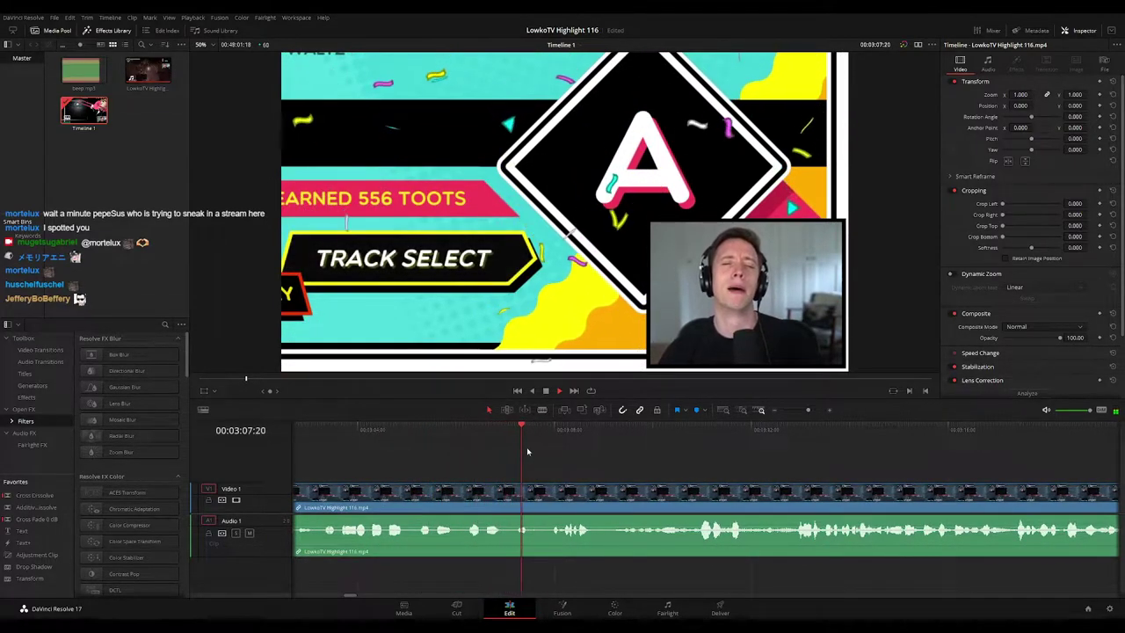
key(space)
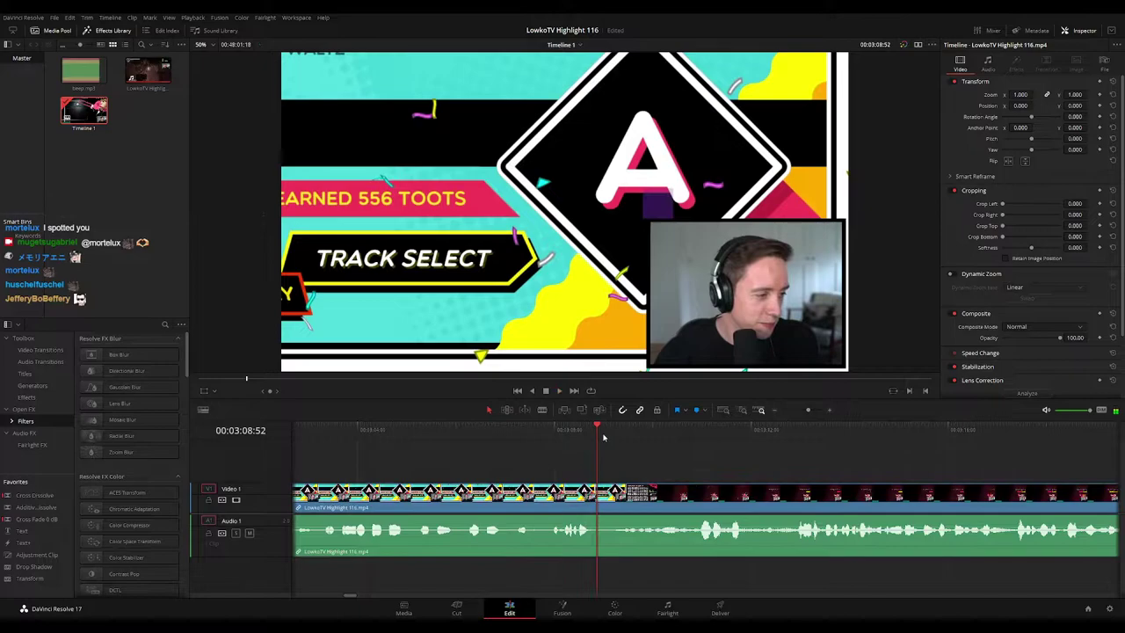
Step: Cut out the footage between 00:03:08:50 and 00:03:09:03, close the gap, and colour the clip before the cut teal
drag(598, 430, 596, 433)
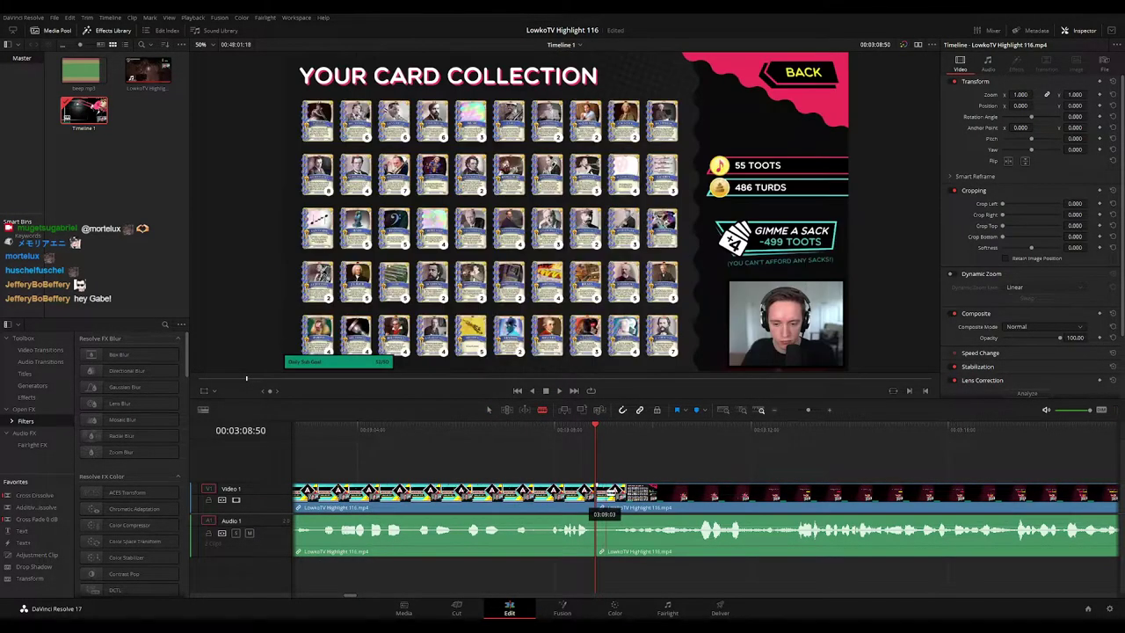
click(598, 503)
key(a)
click(601, 498)
key(Delete)
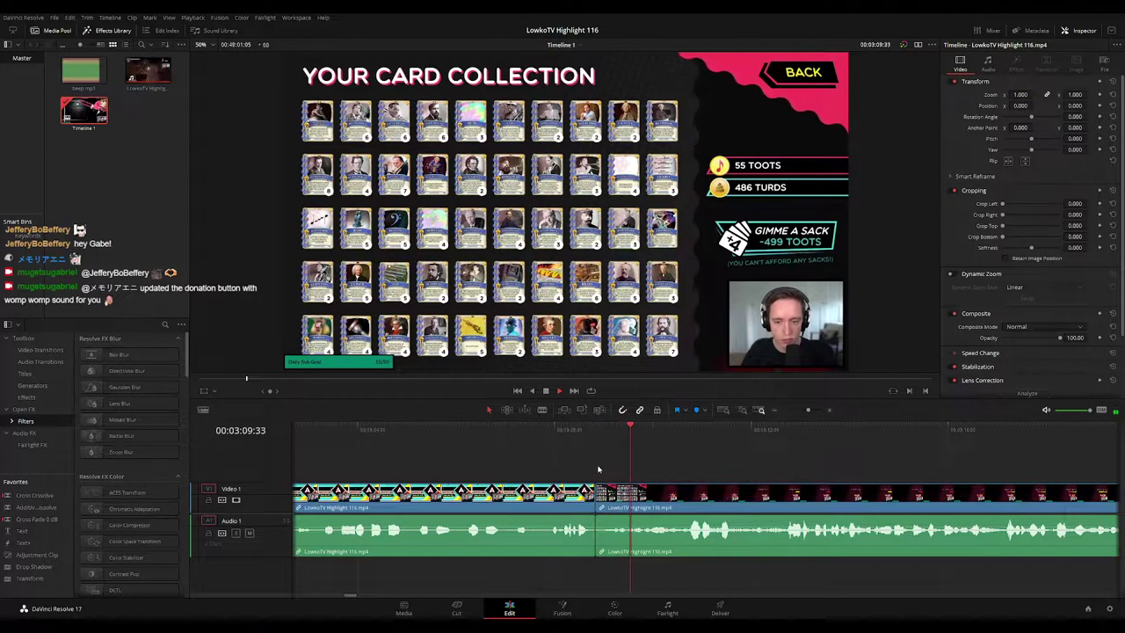
click(559, 497)
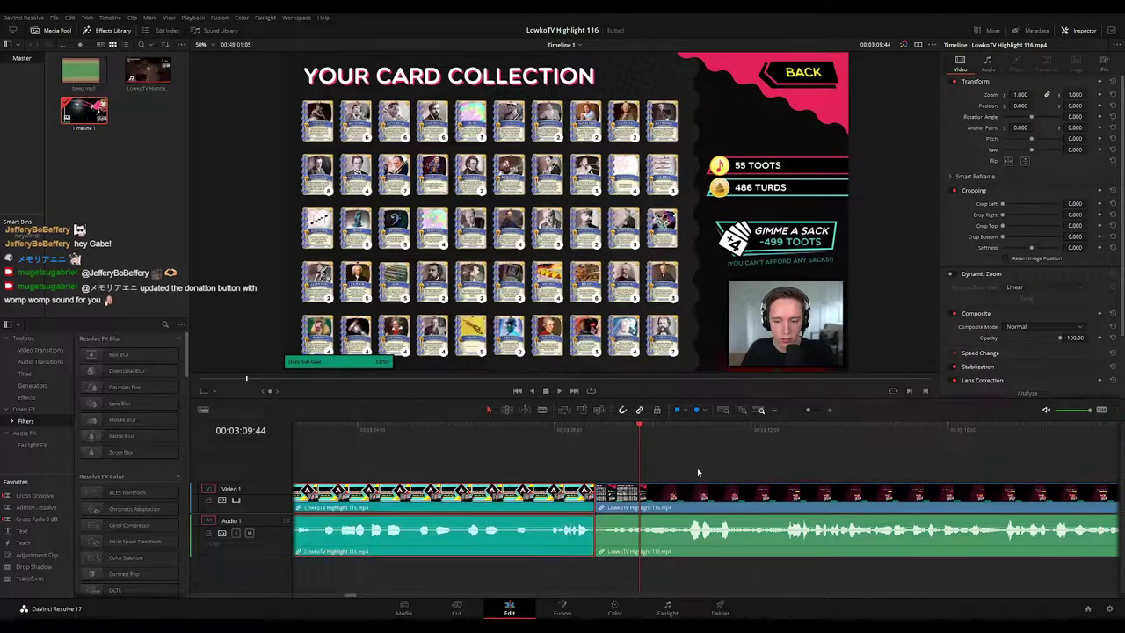
Step: Review the footage from the card collection onward, skipping ahead during the Click That Chest scene and pausing just after the tromboner selection screen
key(space)
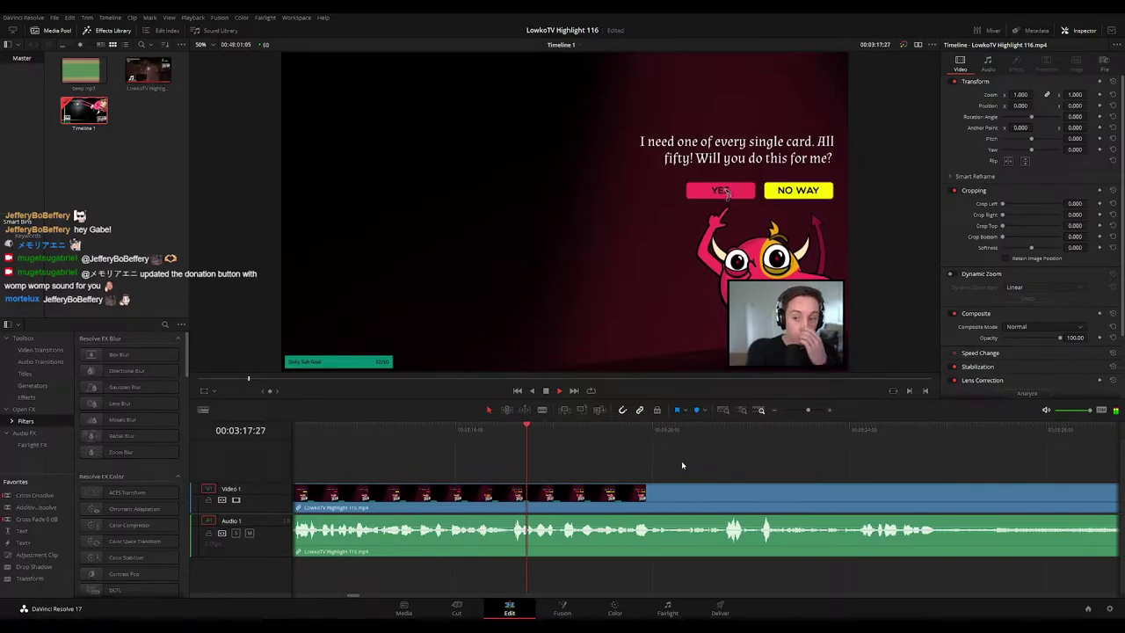
drag(808, 410, 802, 411)
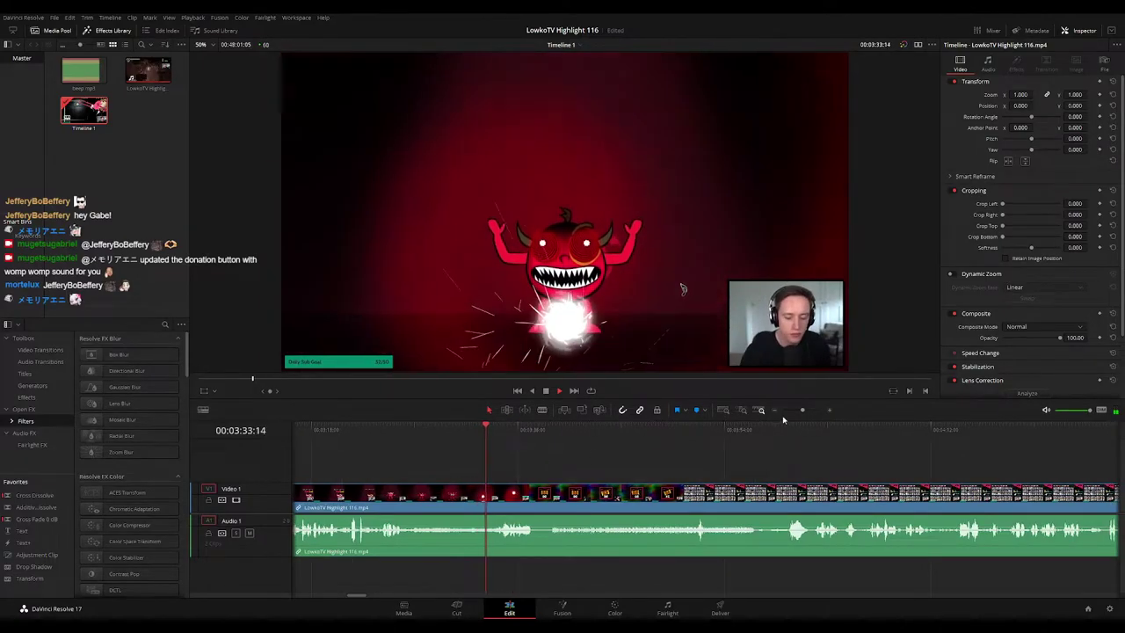
drag(802, 410, 808, 413)
scroll(753, 469, right, 3)
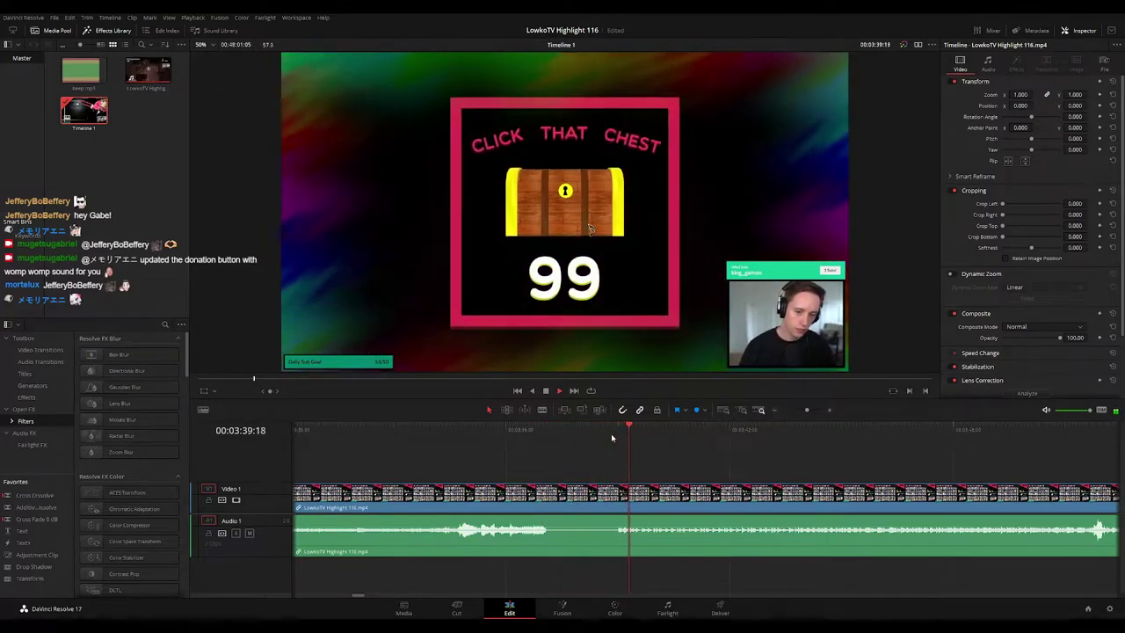
scroll(516, 446, right, 3)
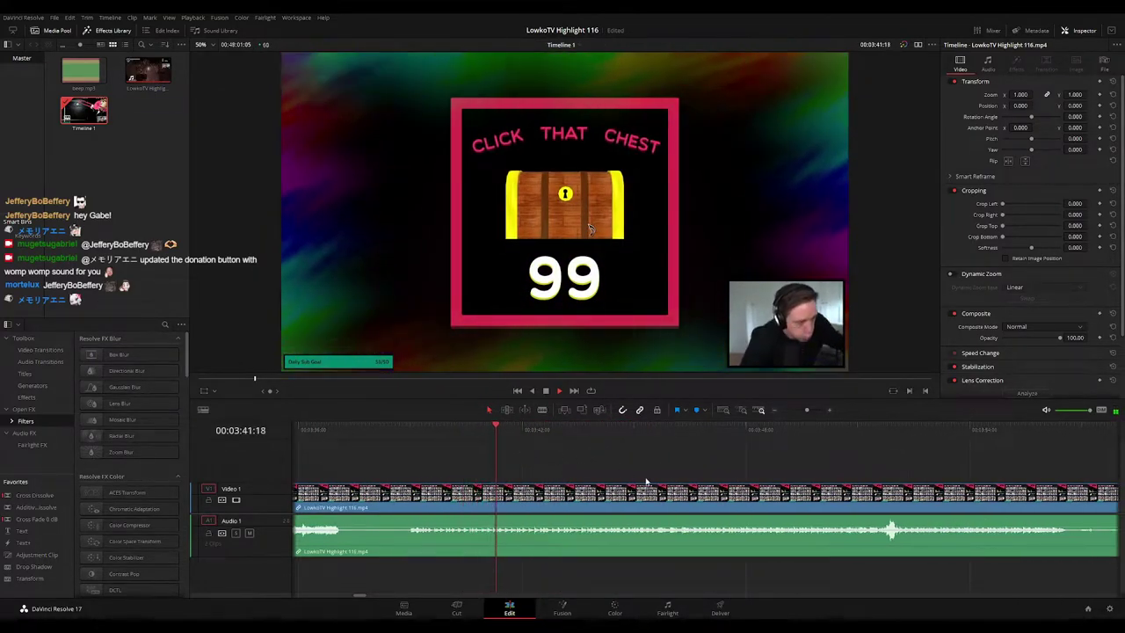
scroll(562, 463, right, 1)
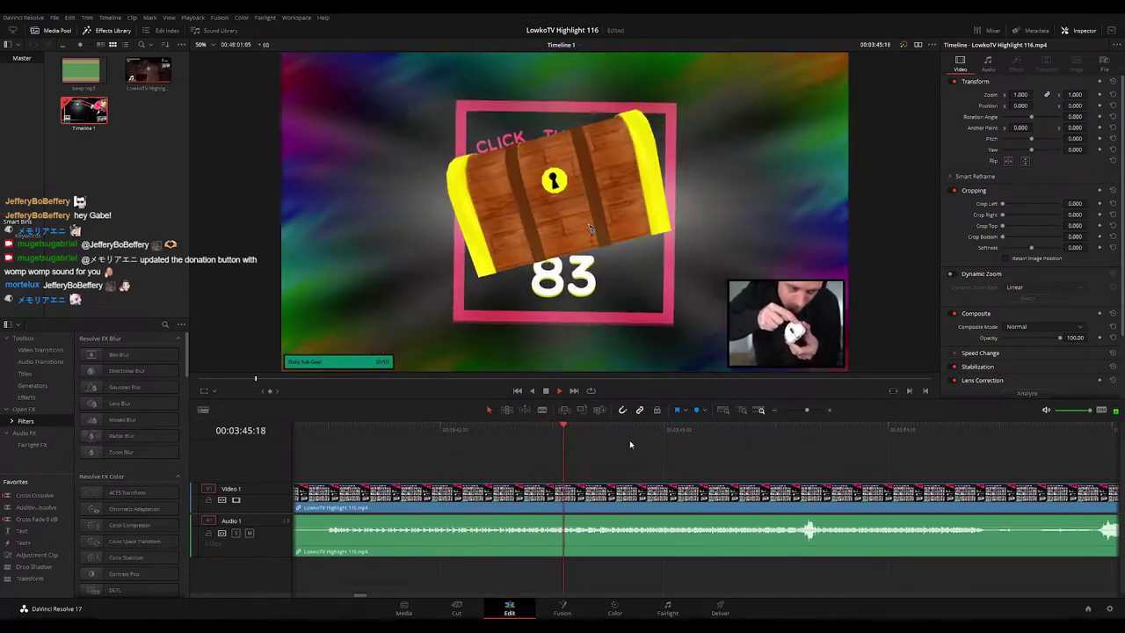
click(713, 437)
key(space)
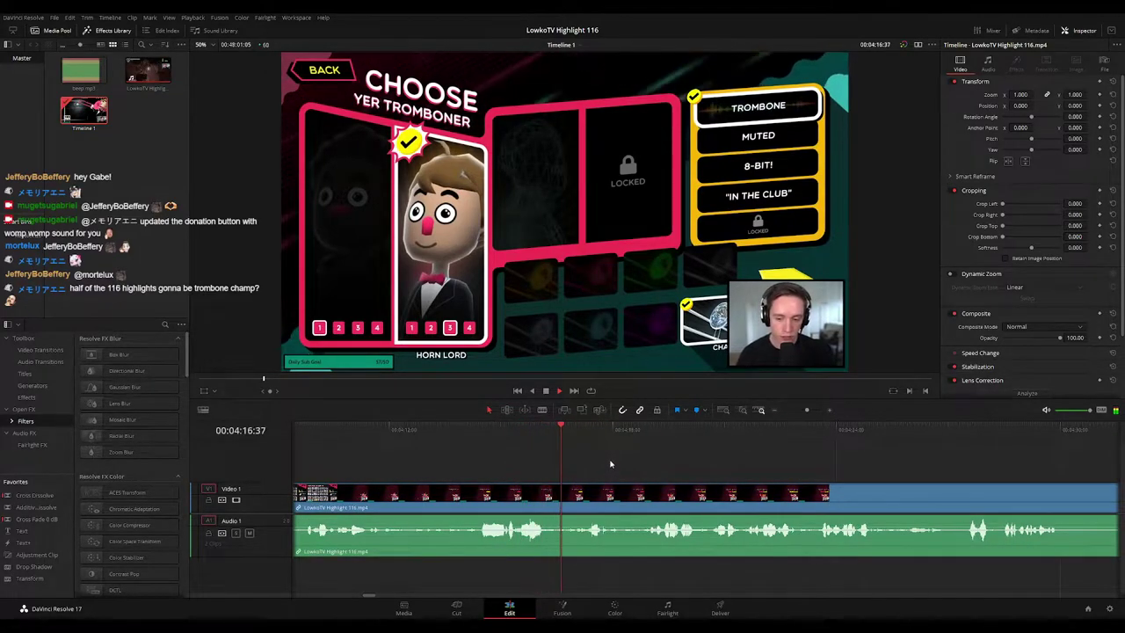
key(space)
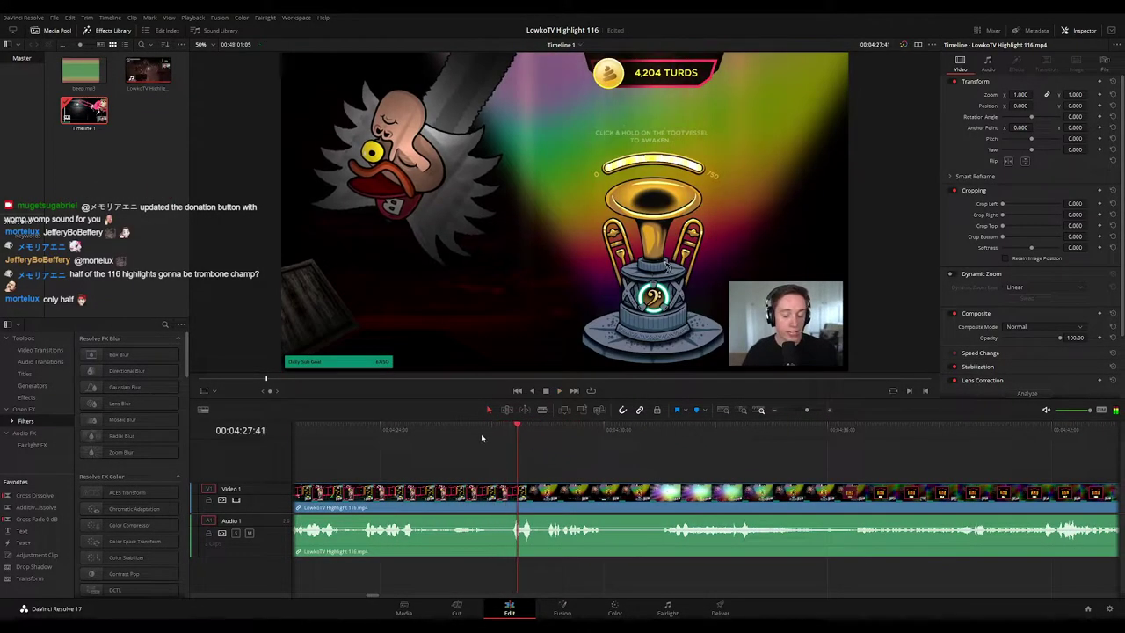
Step: Cut out the few frames from 00:04:27:03 to the Tootvessel scene, close the gap, and colour the preceding clip teal
click(471, 426)
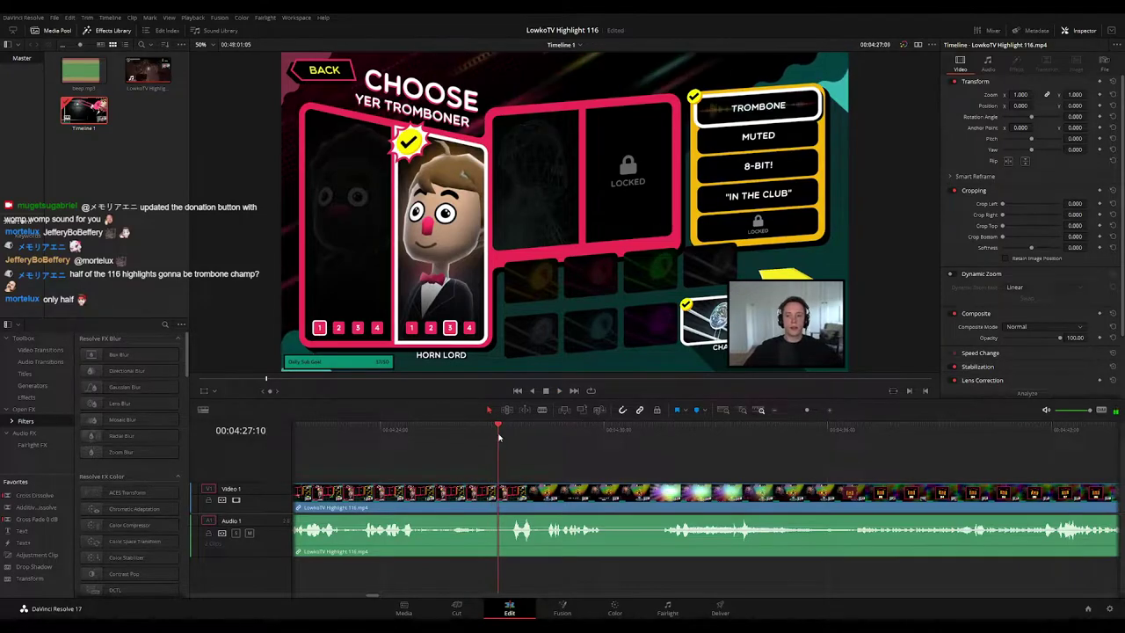
key(b)
click(496, 503)
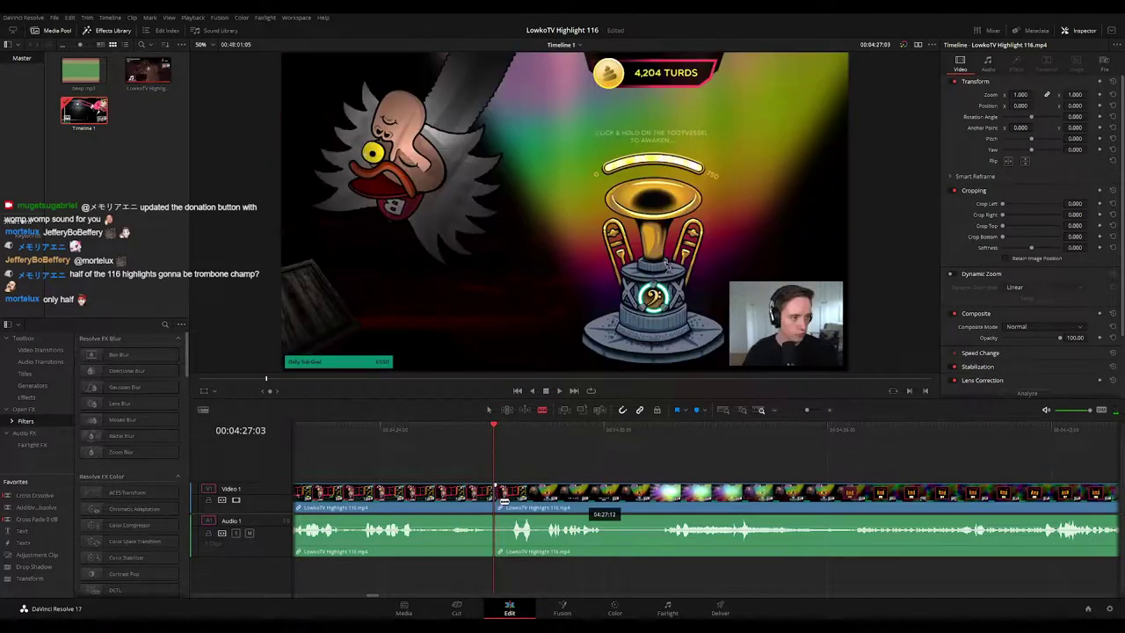
key(a)
key(Delete)
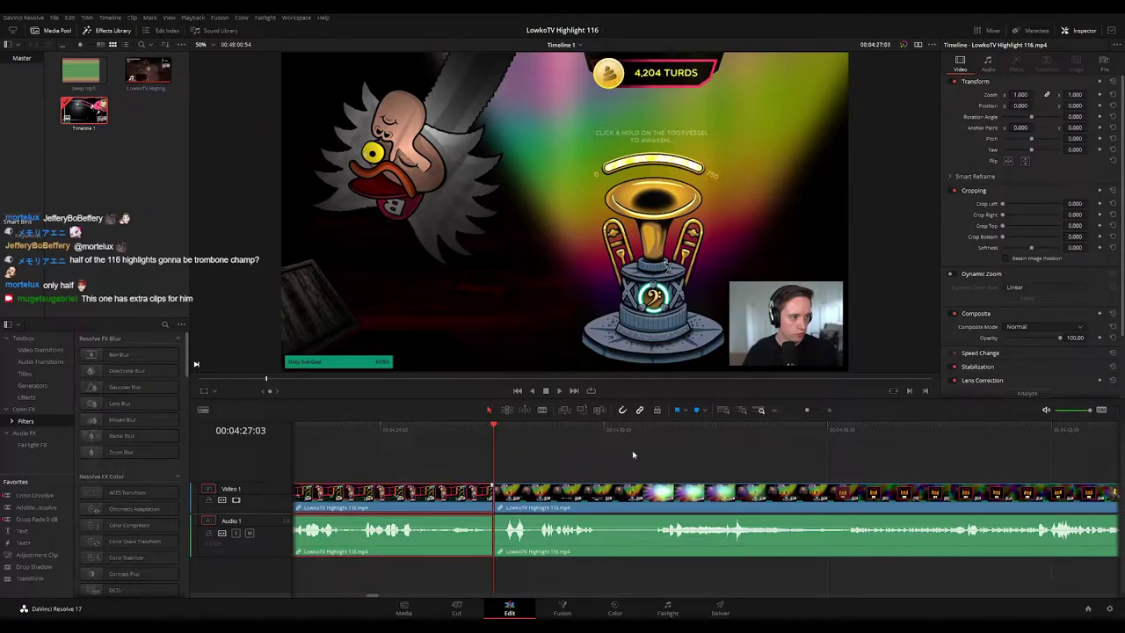
drag(806, 415, 787, 411)
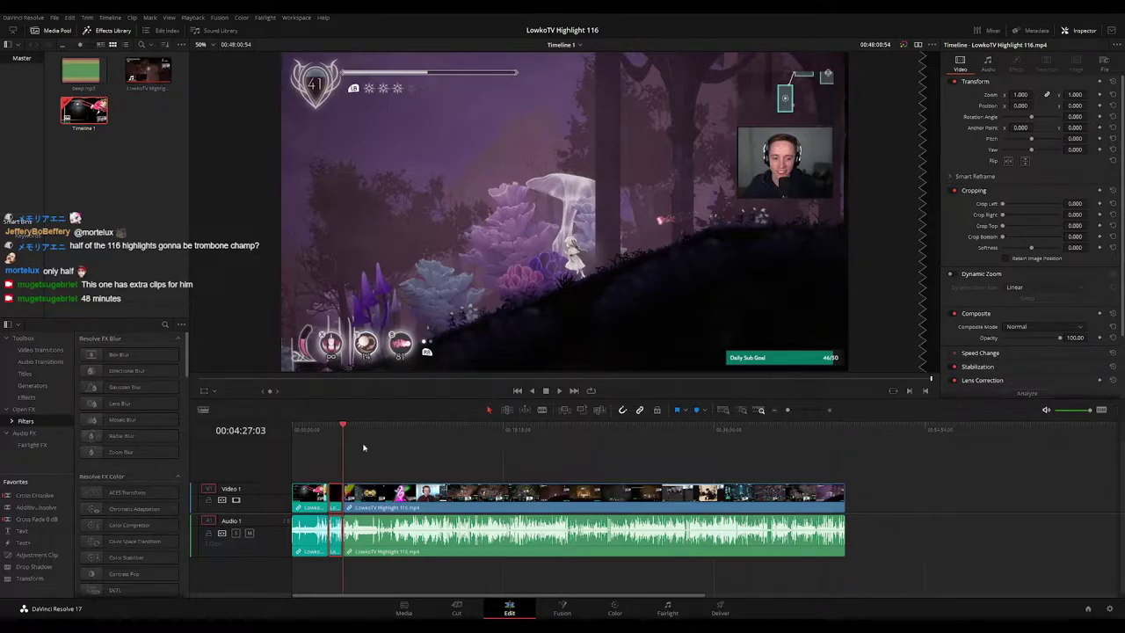
Step: Review the Tootvessel and second chest-clicking footage from 00:04:27:03 to the black saving screen at about 00:05:14
key(space)
drag(788, 409, 567, 466)
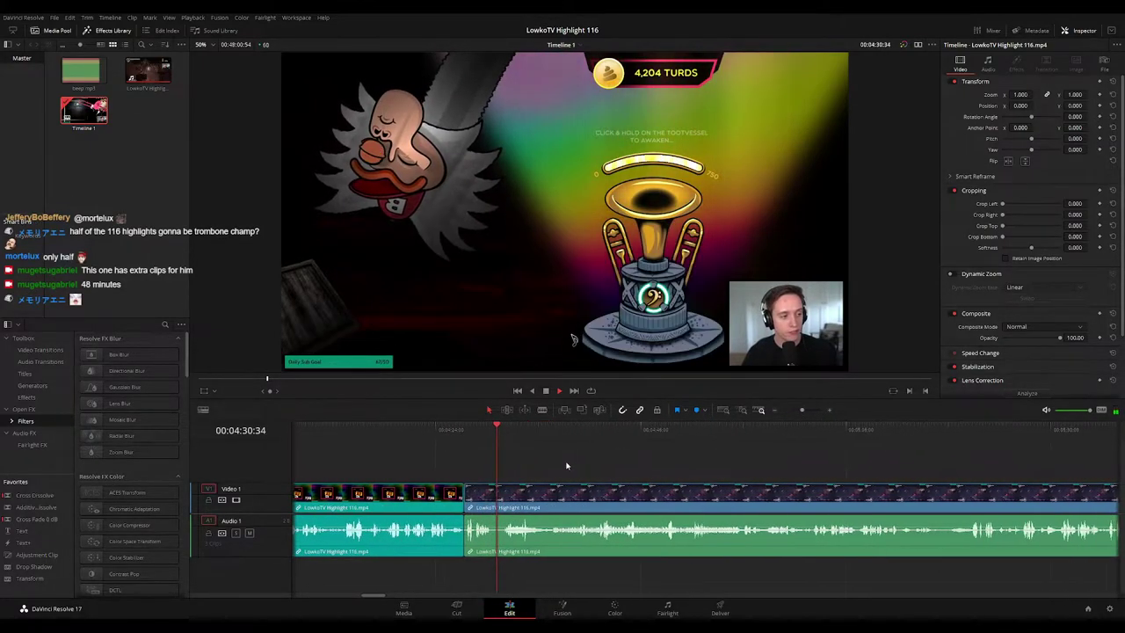
drag(801, 410, 804, 409)
drag(795, 449, 583, 443)
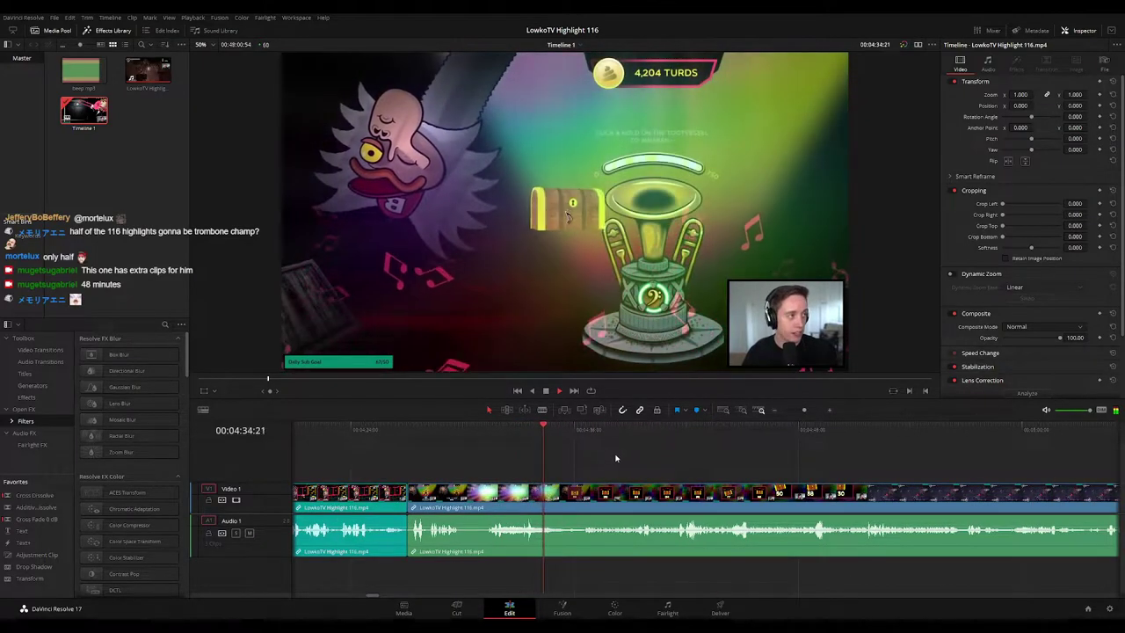
drag(680, 466, 550, 455)
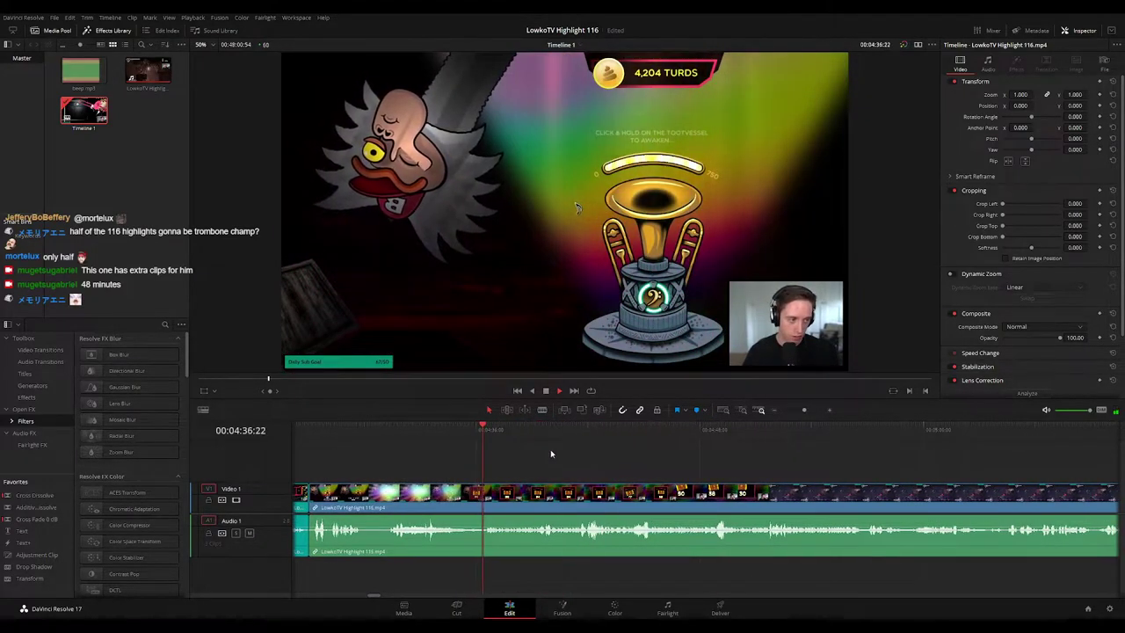
drag(620, 470, 577, 459)
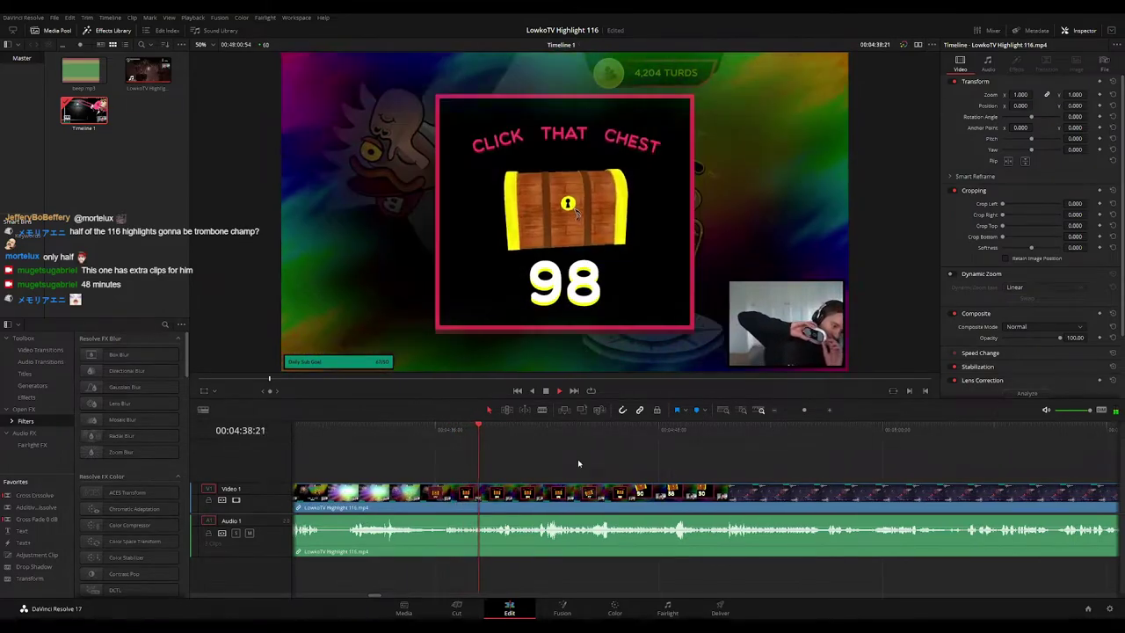
drag(634, 483, 595, 470)
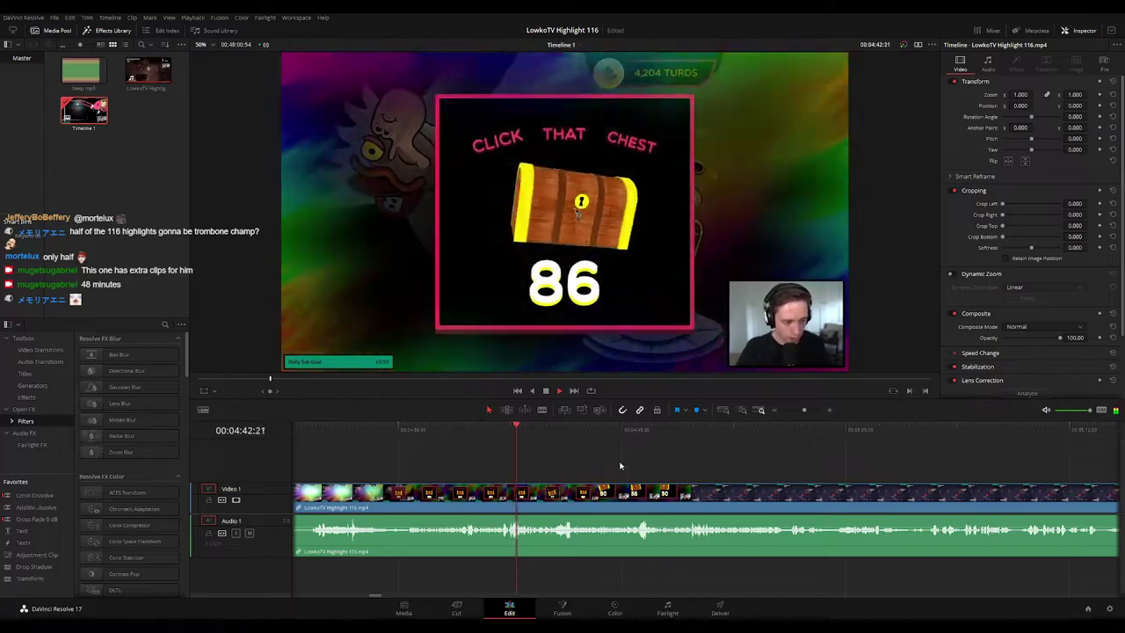
drag(620, 465, 573, 460)
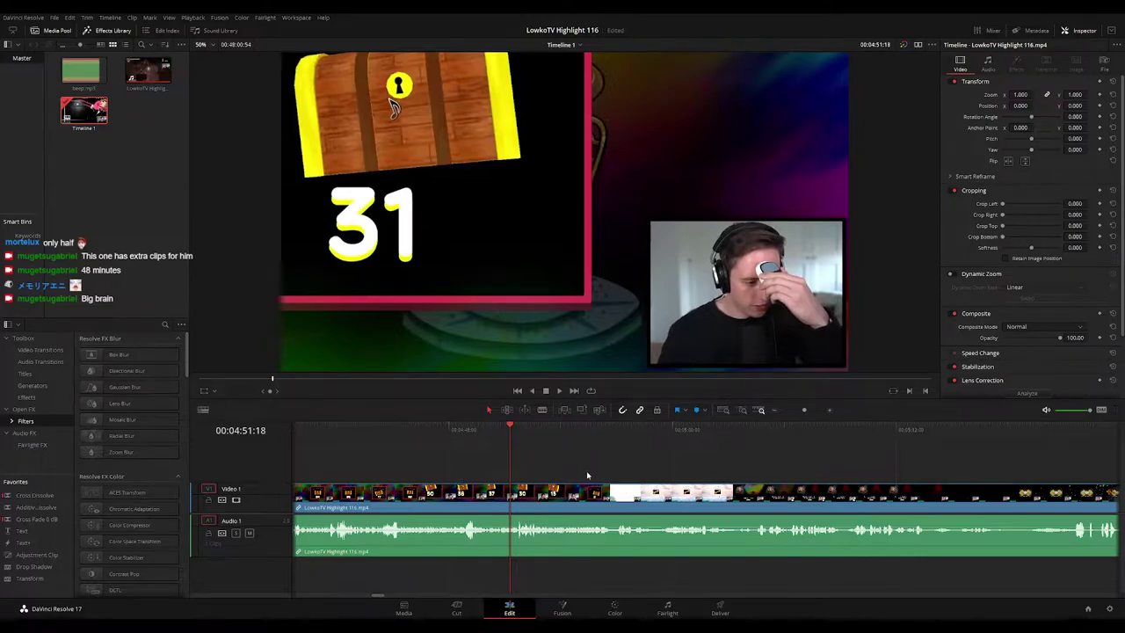
key(space)
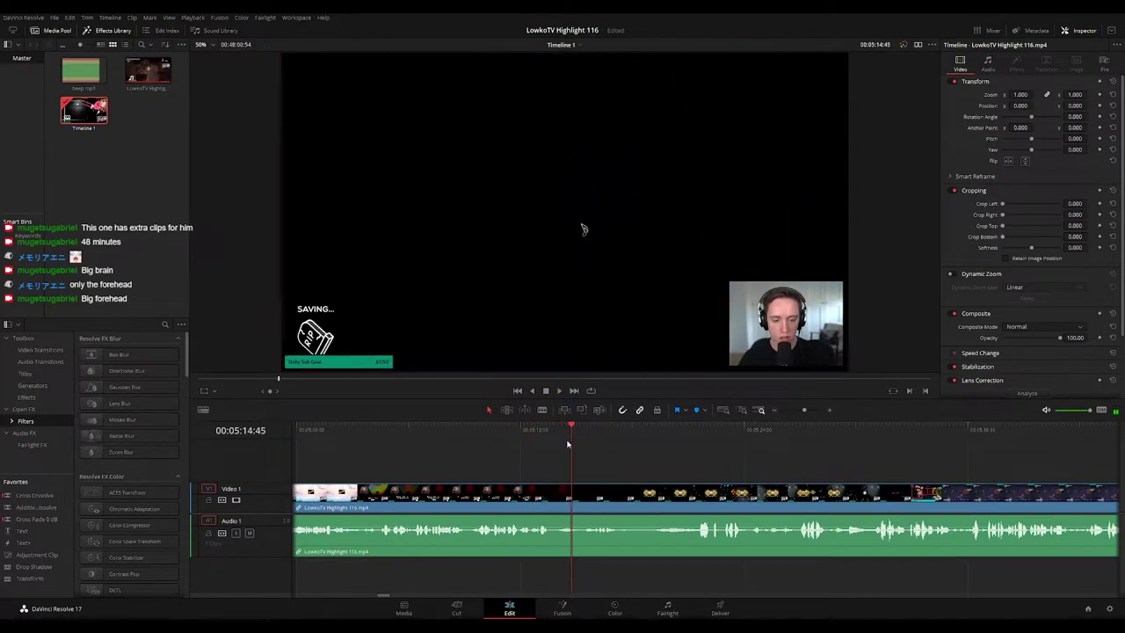
Step: Cut out the few frames starting at 00:05:13:39 before the black saving screen, close the gap, and colour the preceding clip teal
click(539, 430)
key(b)
click(551, 494)
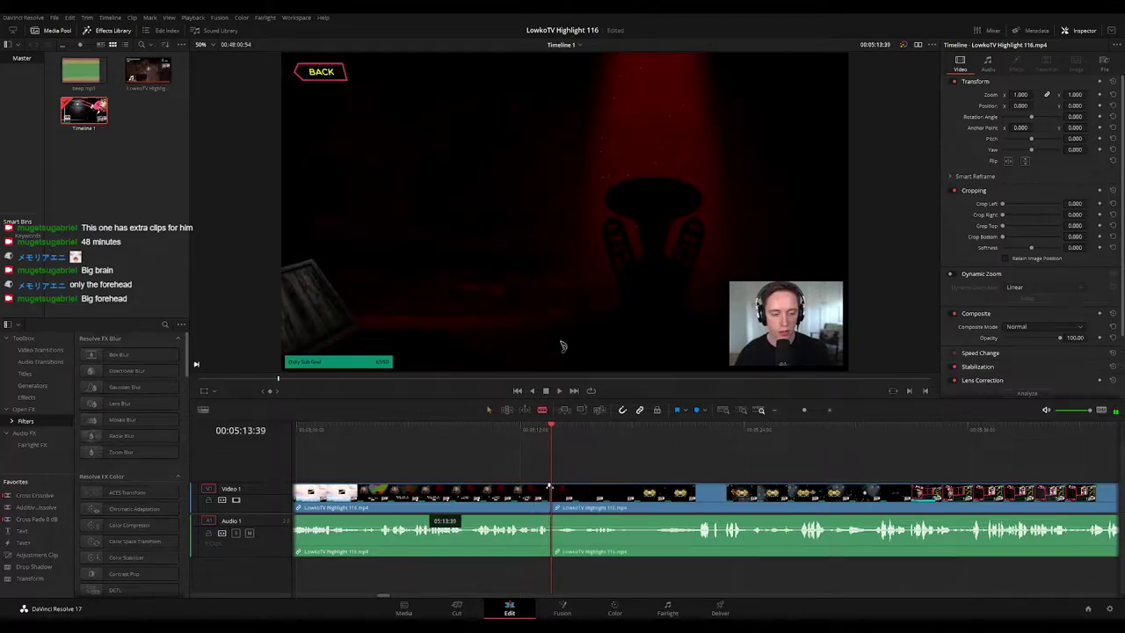
key(space)
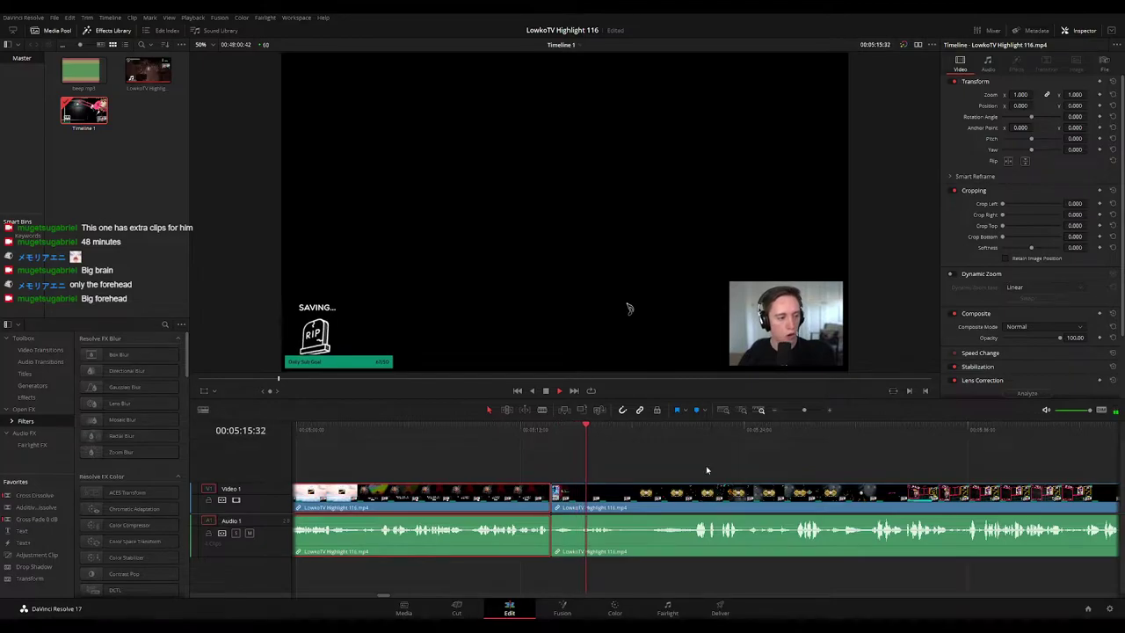
click(665, 469)
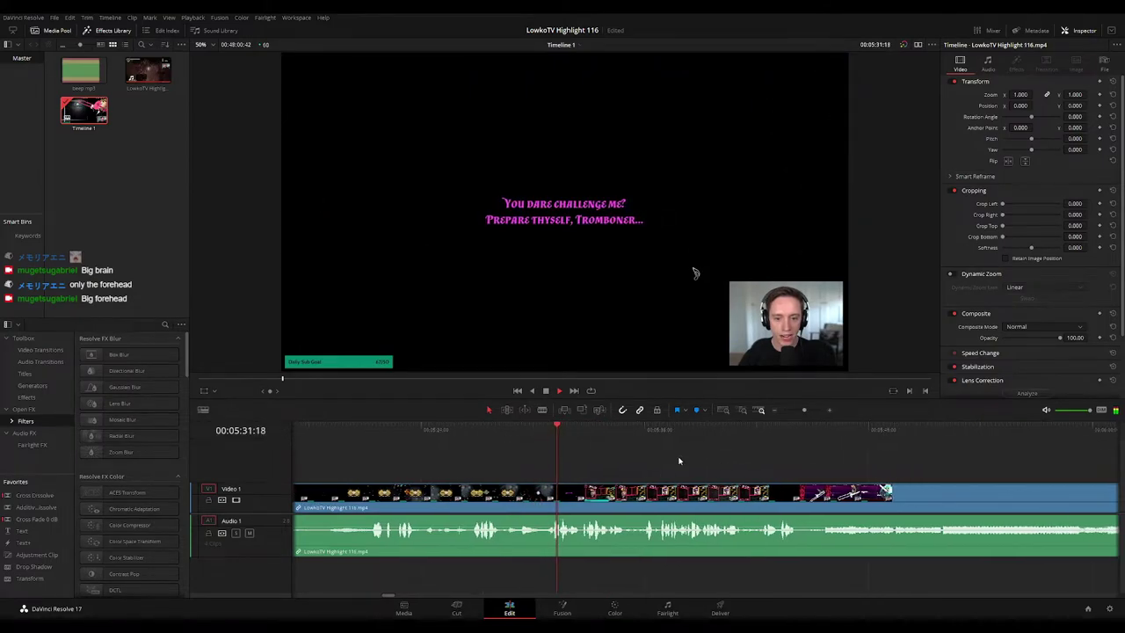
Step: Split the footage at 00:05:44:08, remove the few frames before the red curtain with the gap closed, and colour the preceding clip teal
mouse_move(804, 409)
mouse_down()
mouse_move(789, 410)
mouse_move(805, 410)
mouse_up()
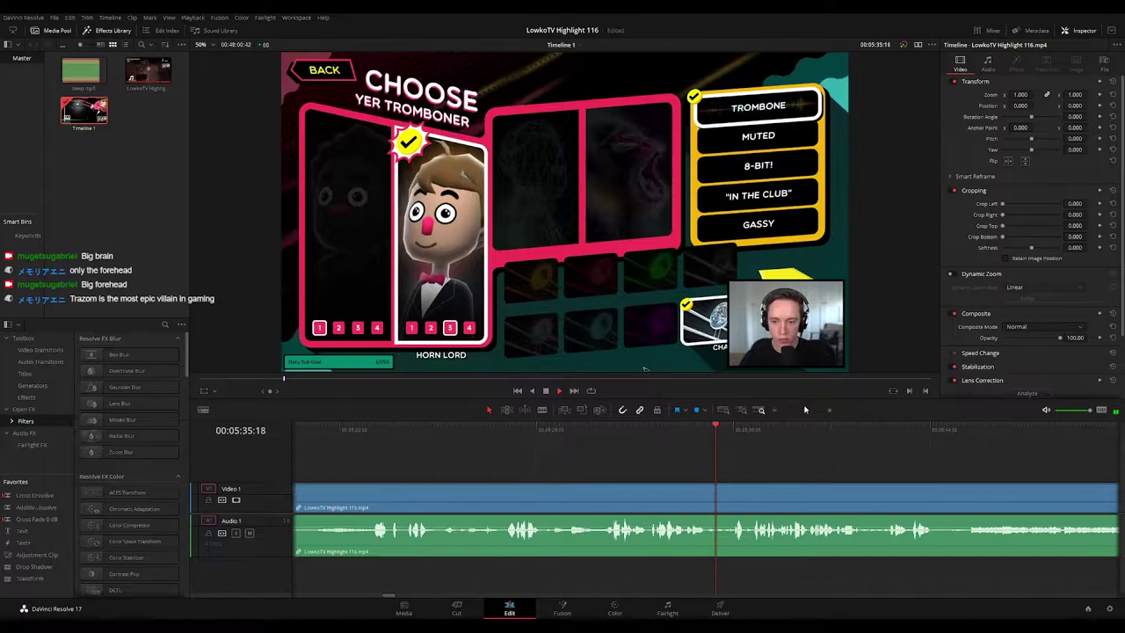
drag(757, 469, 641, 460)
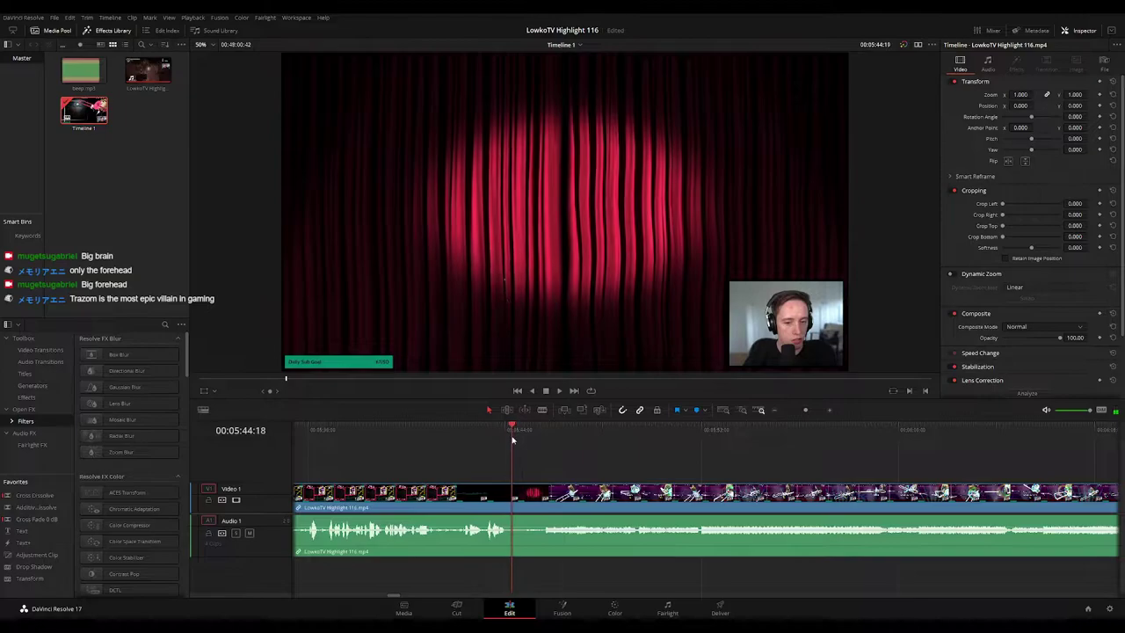
drag(512, 439, 509, 440)
key(b)
click(508, 496)
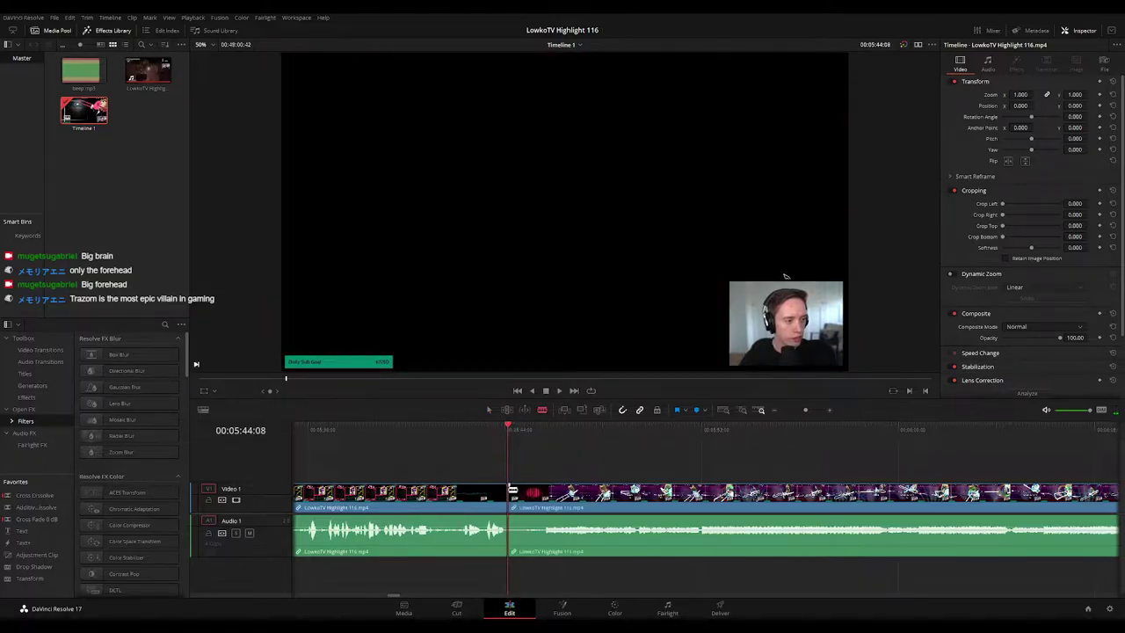
key(Delete)
key(space)
click(502, 499)
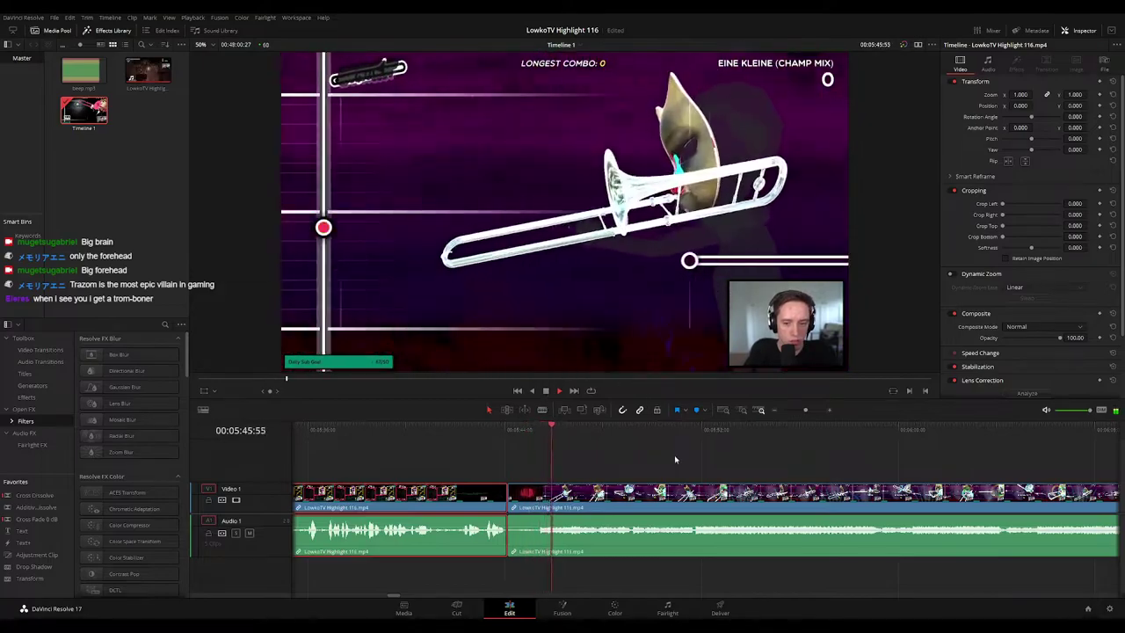
key(alt+1)
click(665, 475)
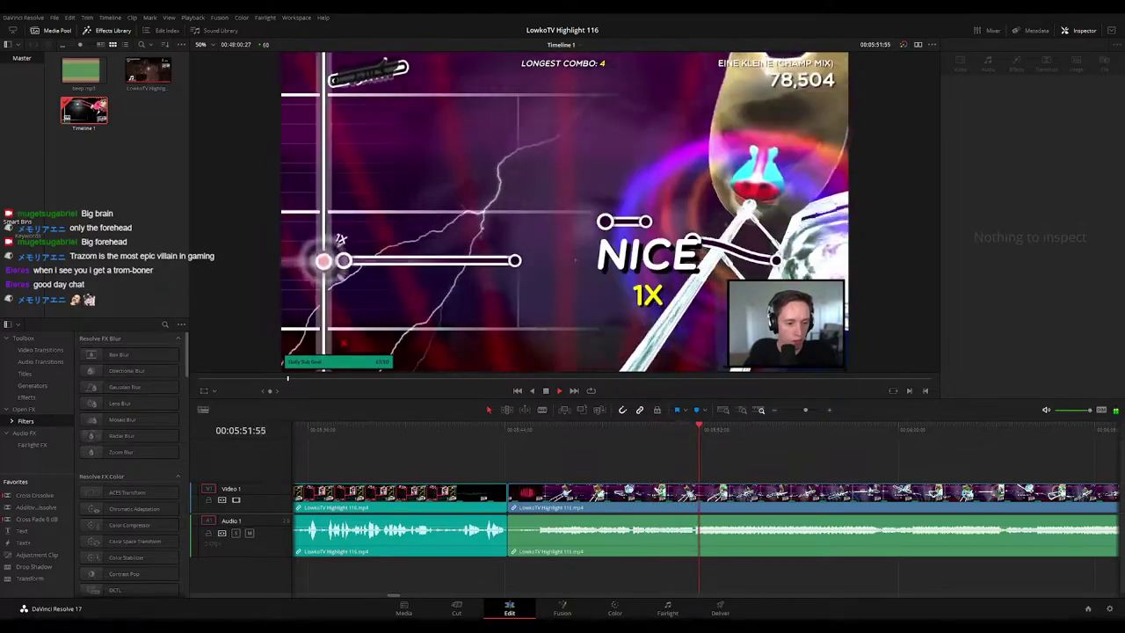
Step: Review the Eine Kleine (Champ Mix) song footage through to the white screen at about 00:07:22
click(785, 472)
scroll(765, 467, right, 3)
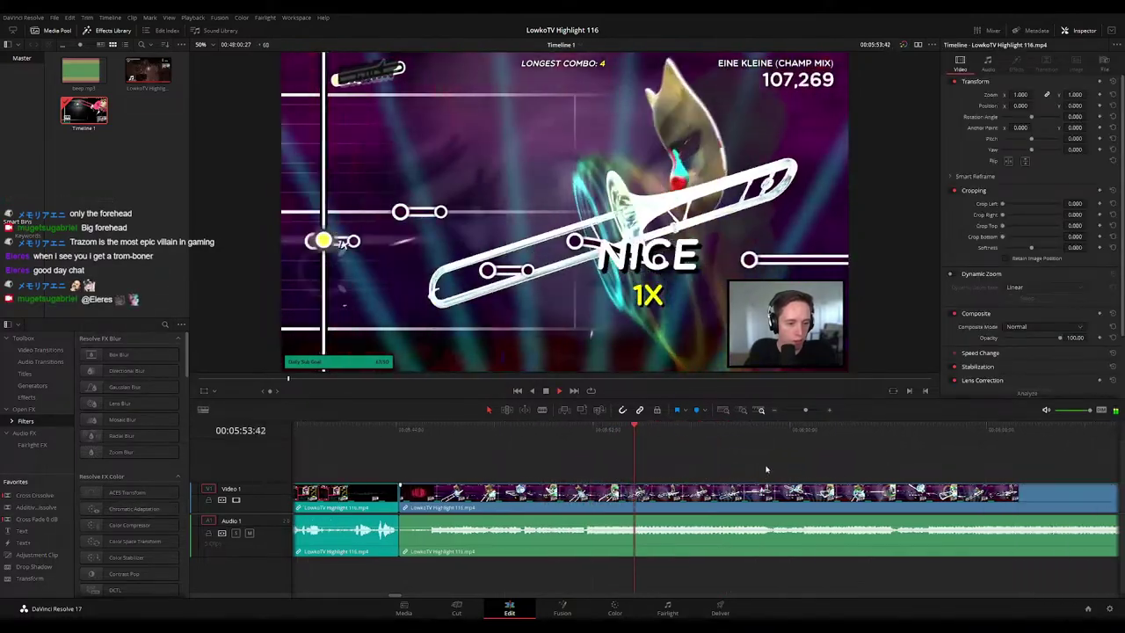
drag(807, 410, 802, 411)
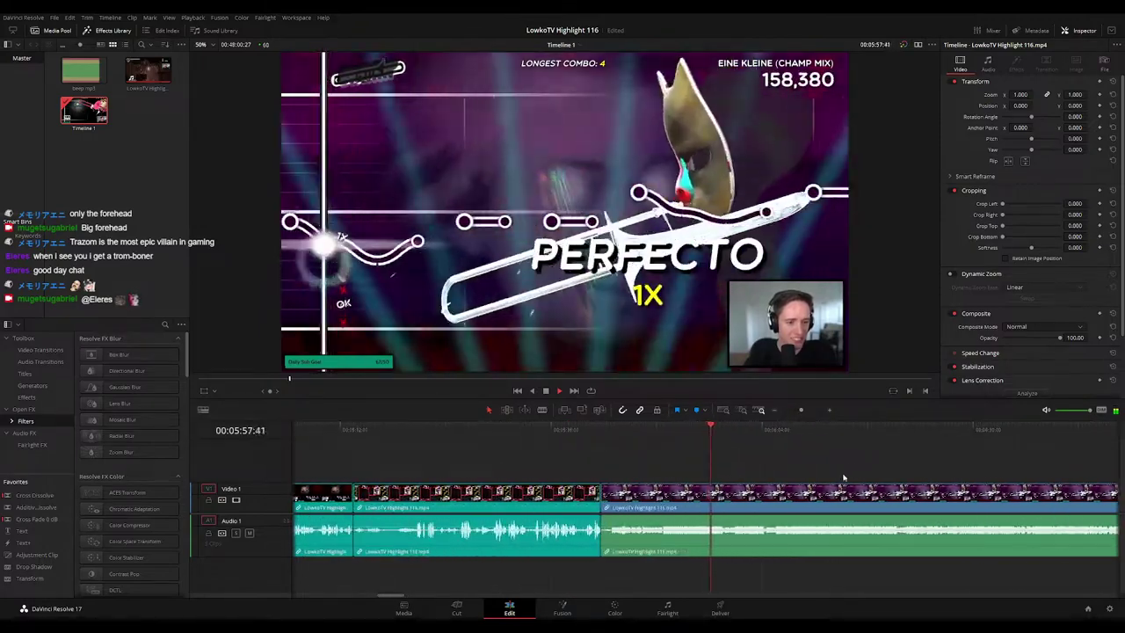
drag(809, 474, 588, 448)
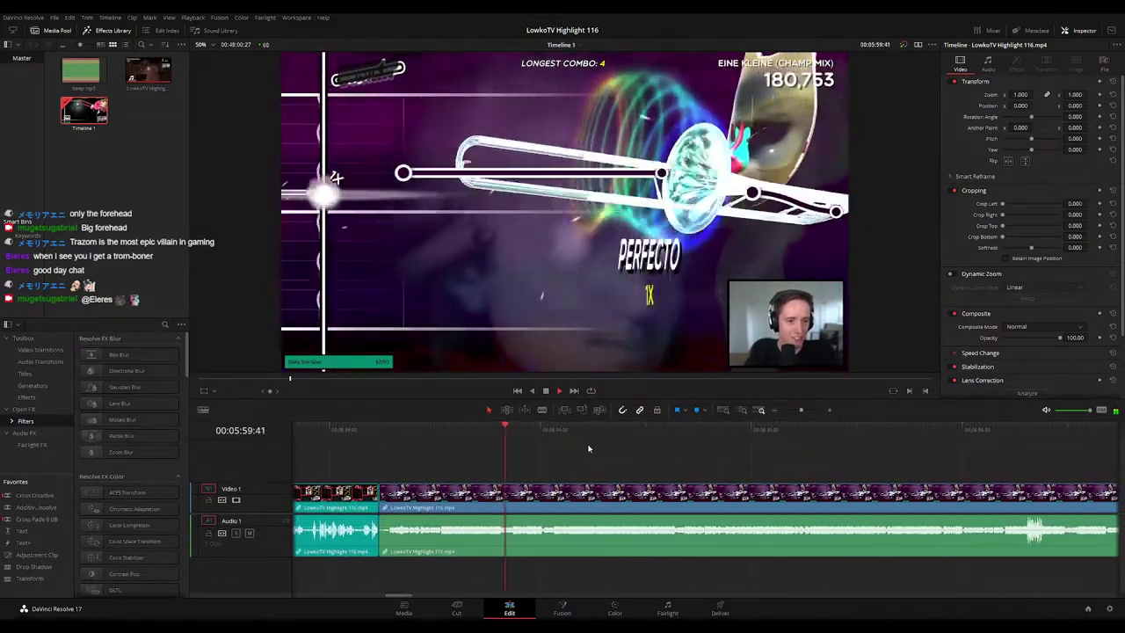
scroll(606, 462, right, 2)
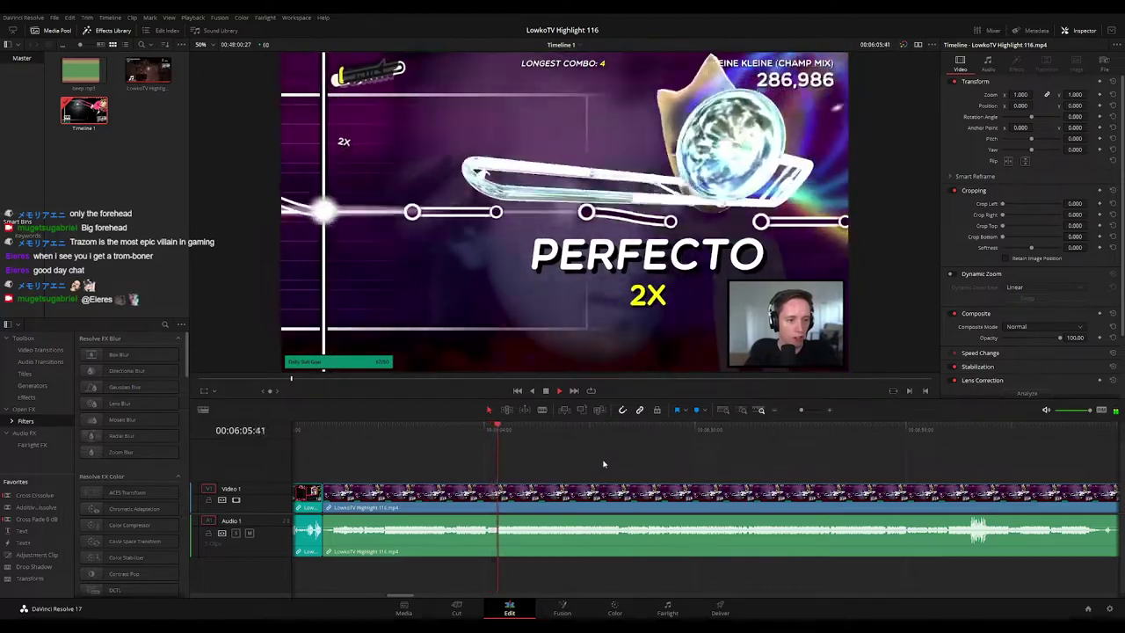
scroll(606, 460, right, 2)
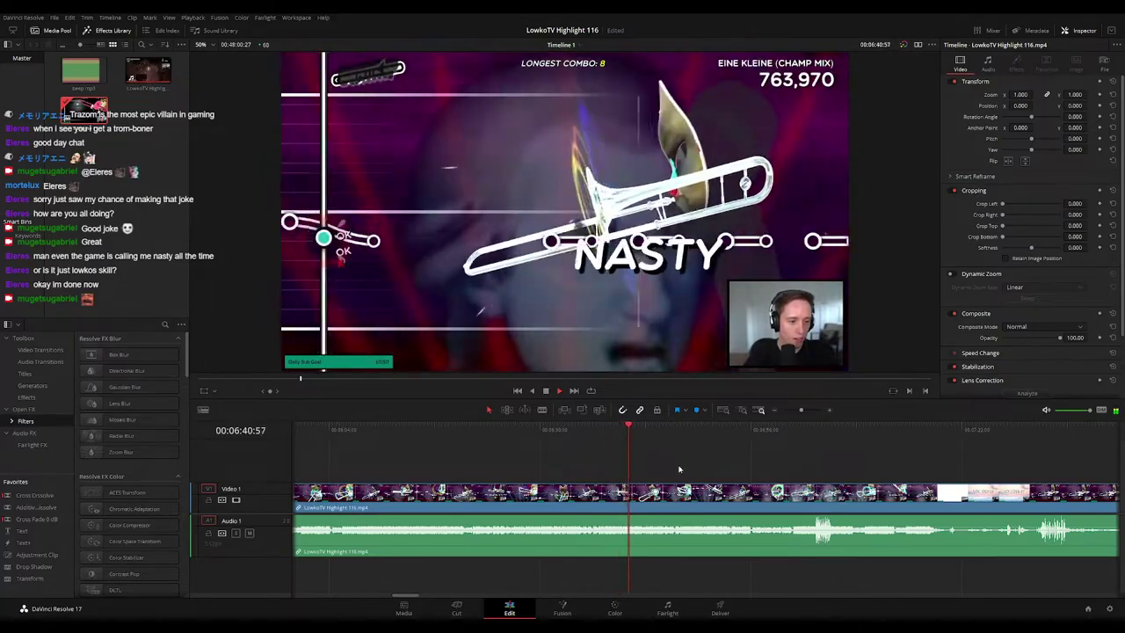
drag(689, 468, 561, 461)
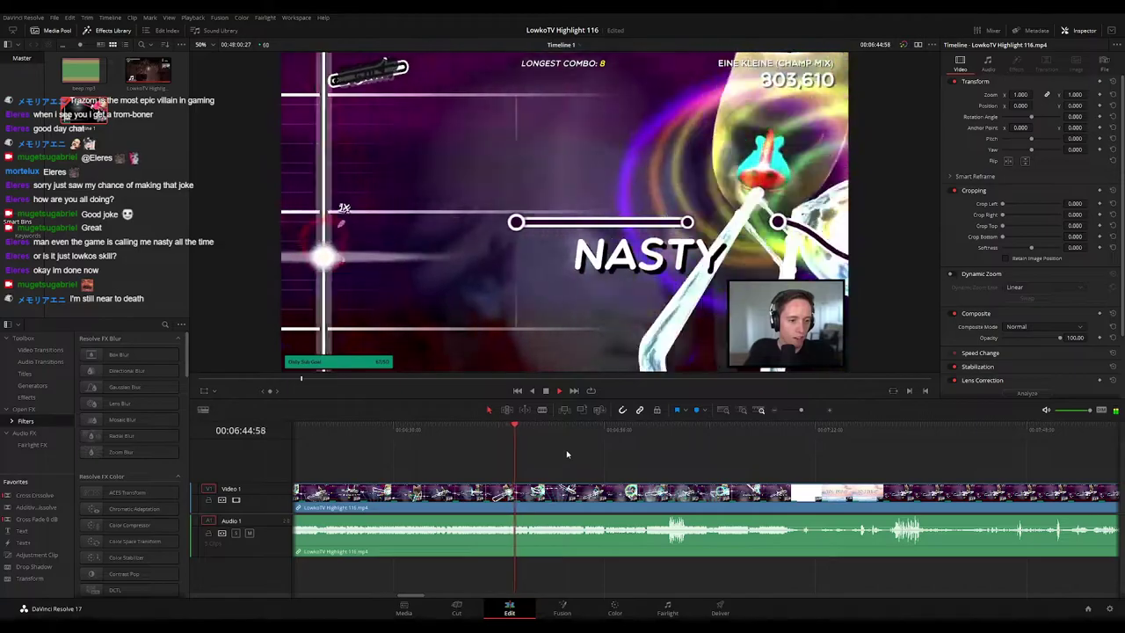
scroll(582, 460, right, 2)
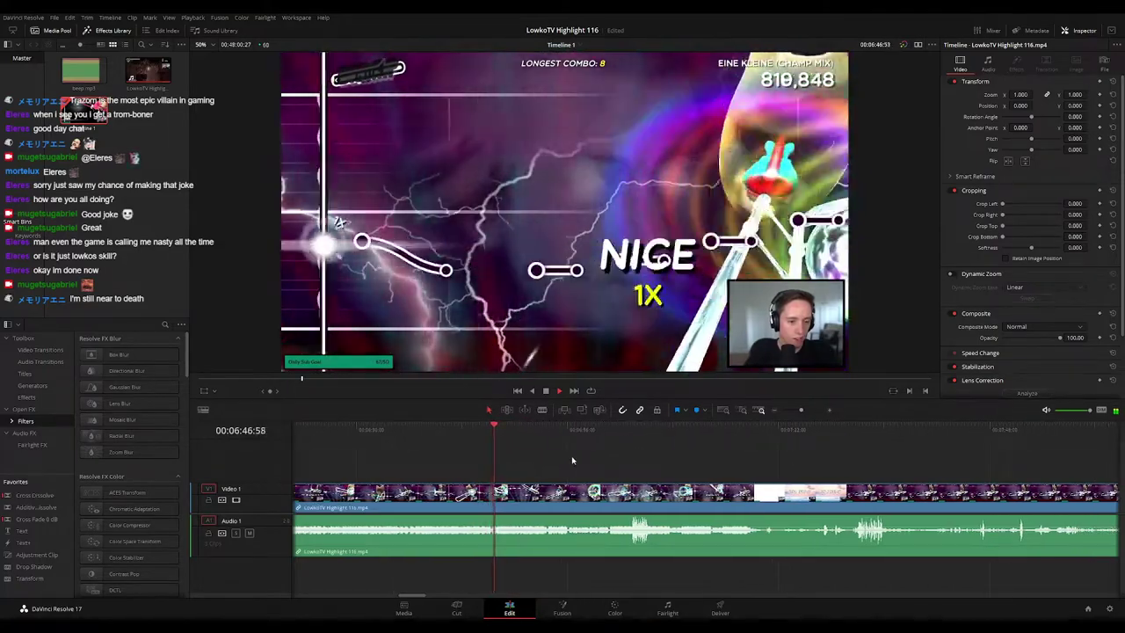
scroll(556, 461, right, 2)
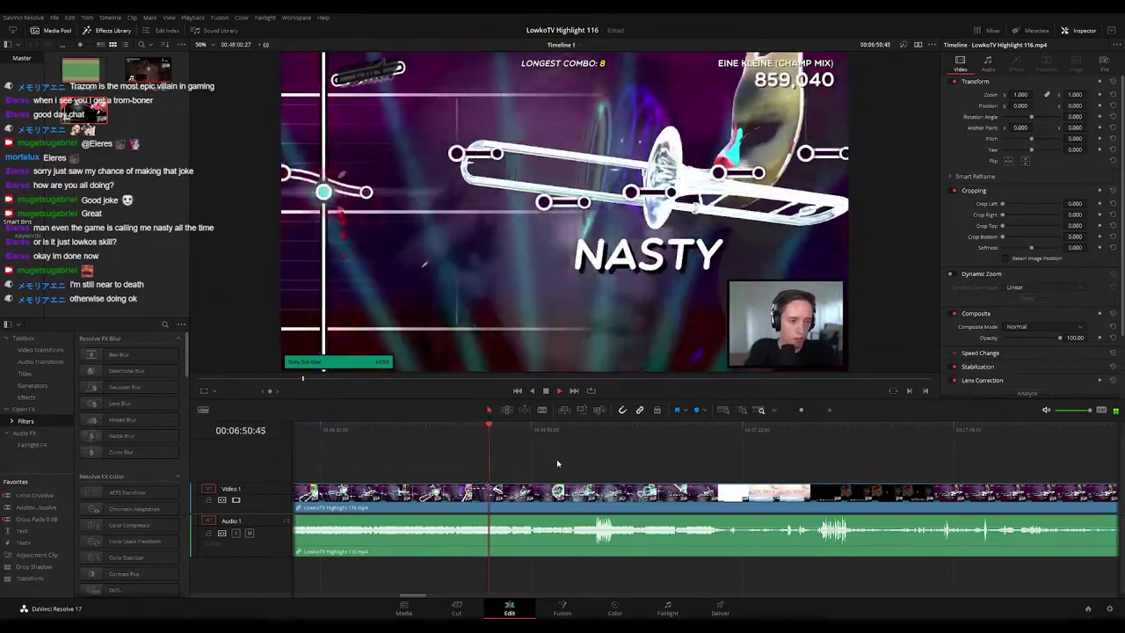
scroll(540, 464, right, 2)
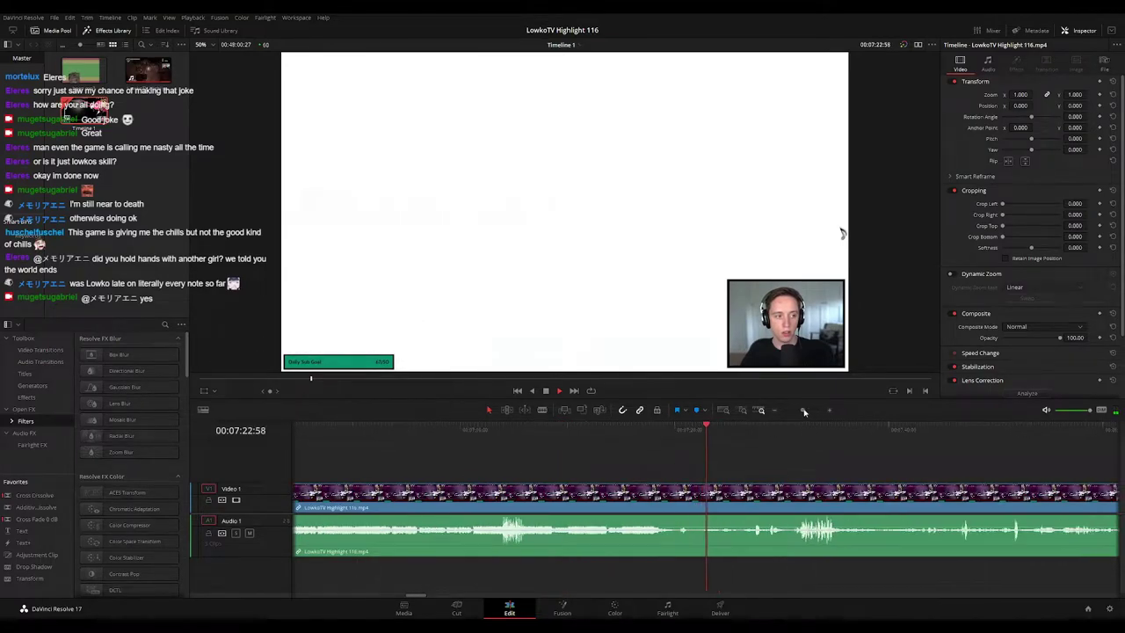
Step: Cut out the black flash and saving screen between about 00:07:20 and 00:07:22:13, closing the gap
click(603, 429)
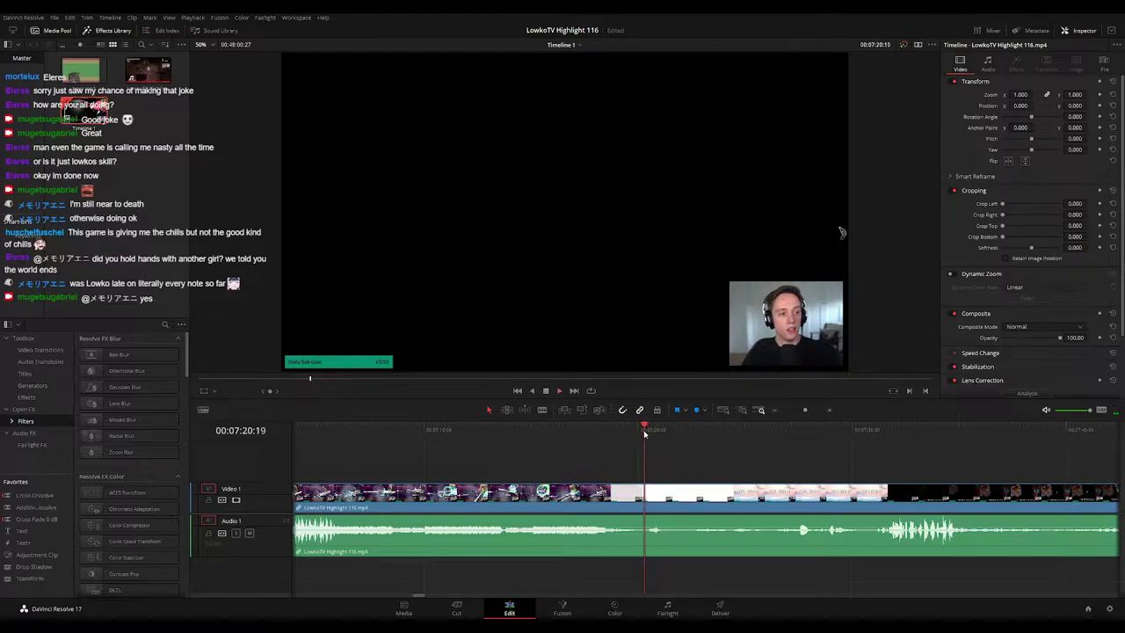
click(640, 431)
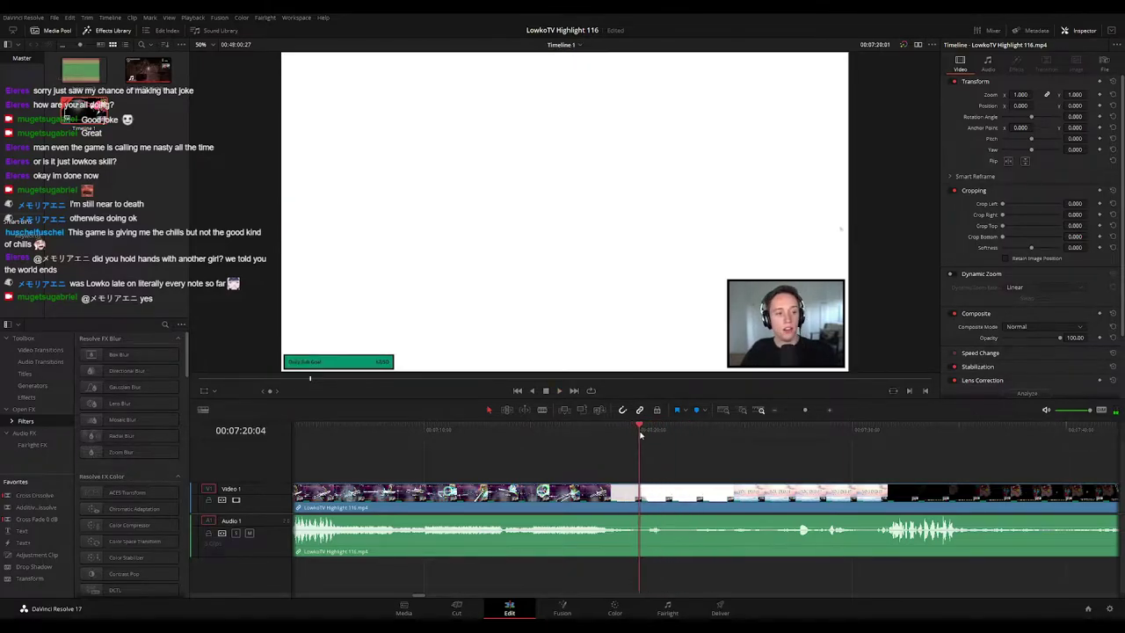
key(b)
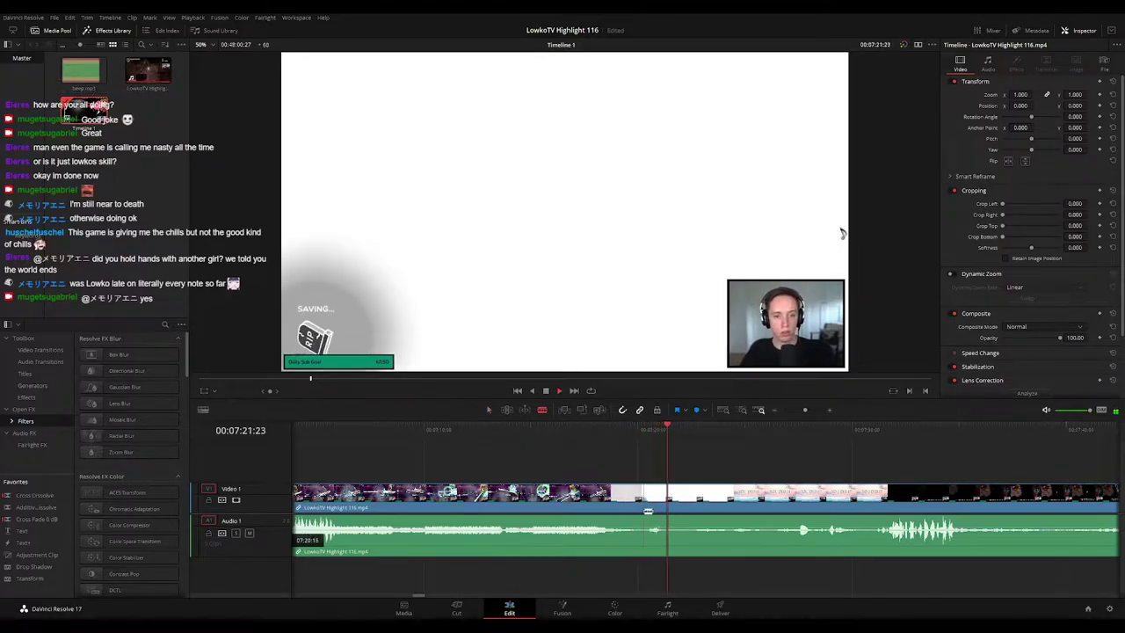
click(644, 510)
click(643, 431)
key(space)
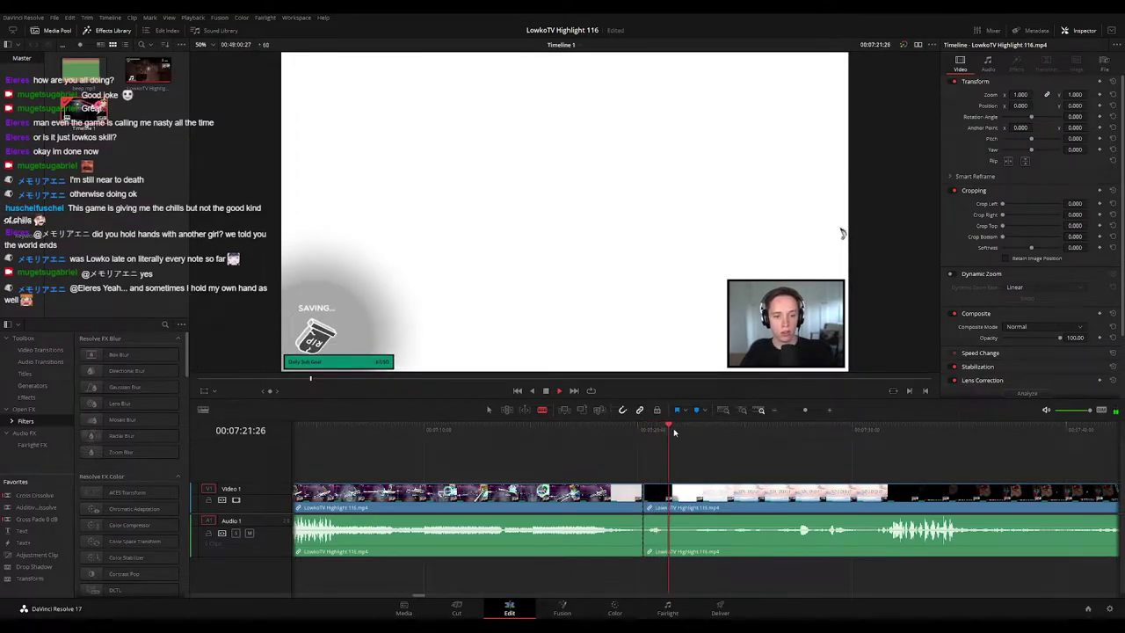
key(space)
click(684, 502)
key(a)
click(671, 500)
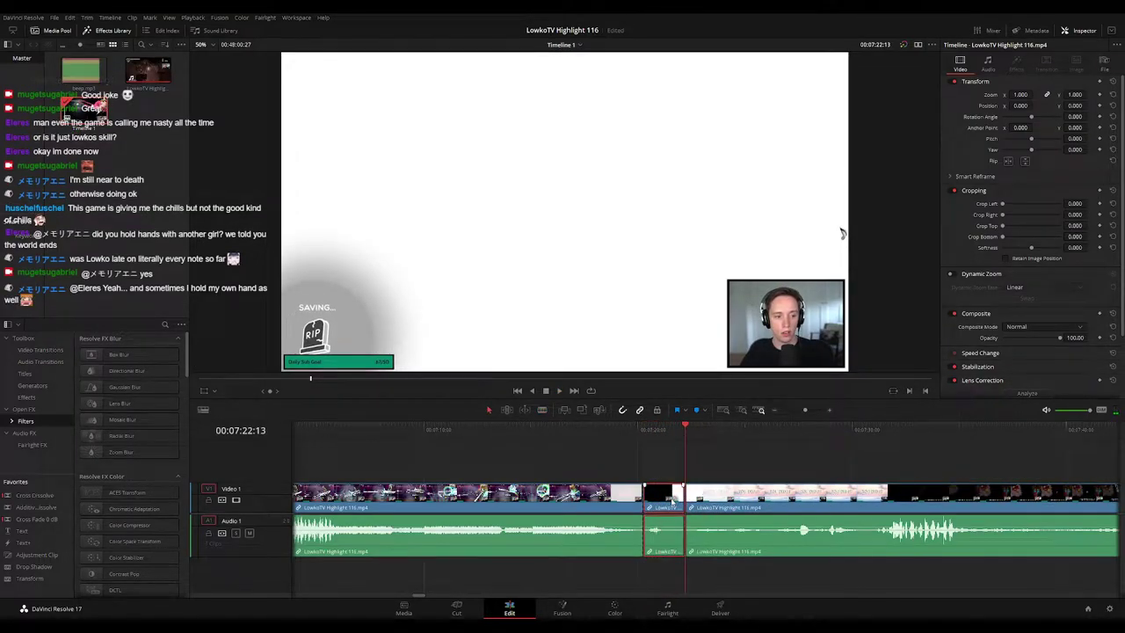
key(Delete)
Step: Play back the join into the YOU DID IT screen and colour the finished song clip before it teal
click(611, 429)
key(space)
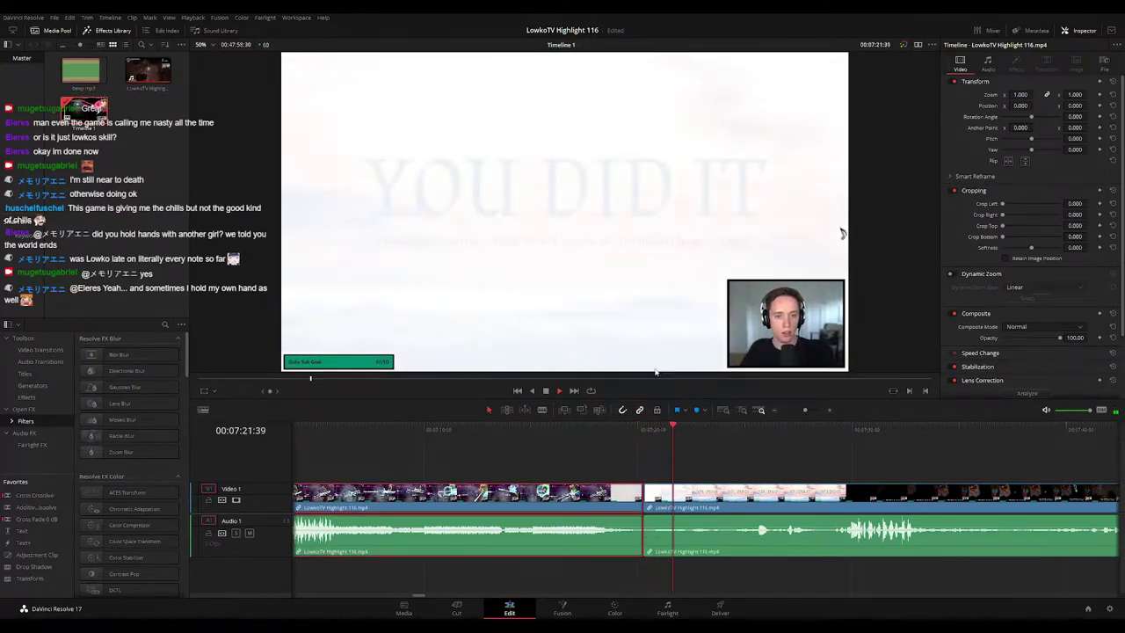
click(797, 479)
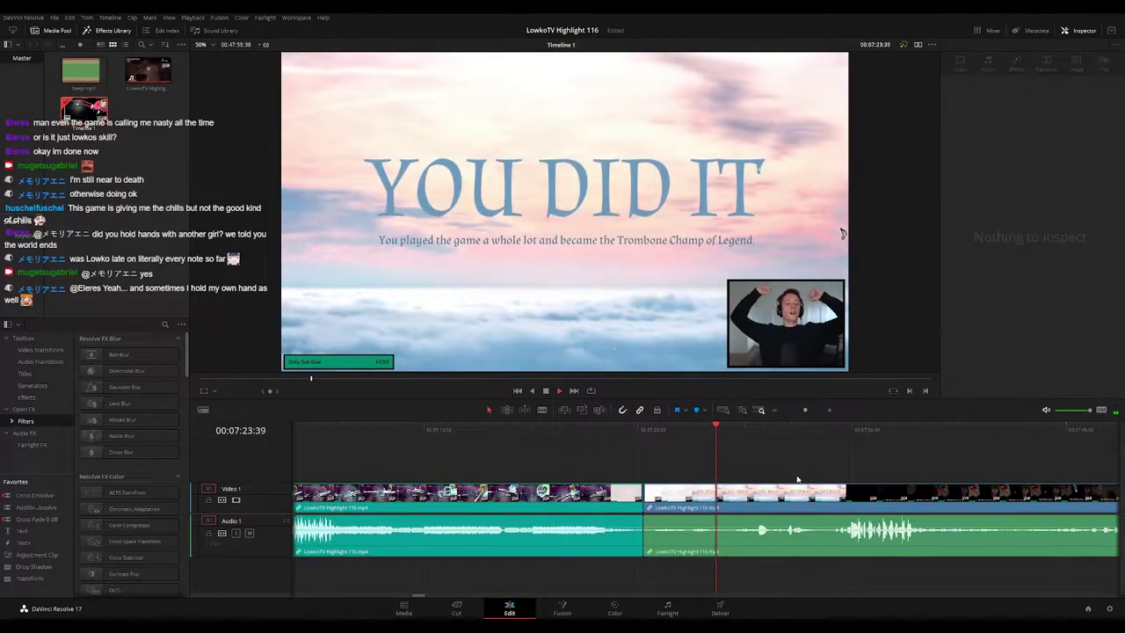
Step: Add an adjustment clip on a new video track at 00:07:24:25 above the YOU DID IT screen and reduce that track's height
scroll(643, 457, right, 3)
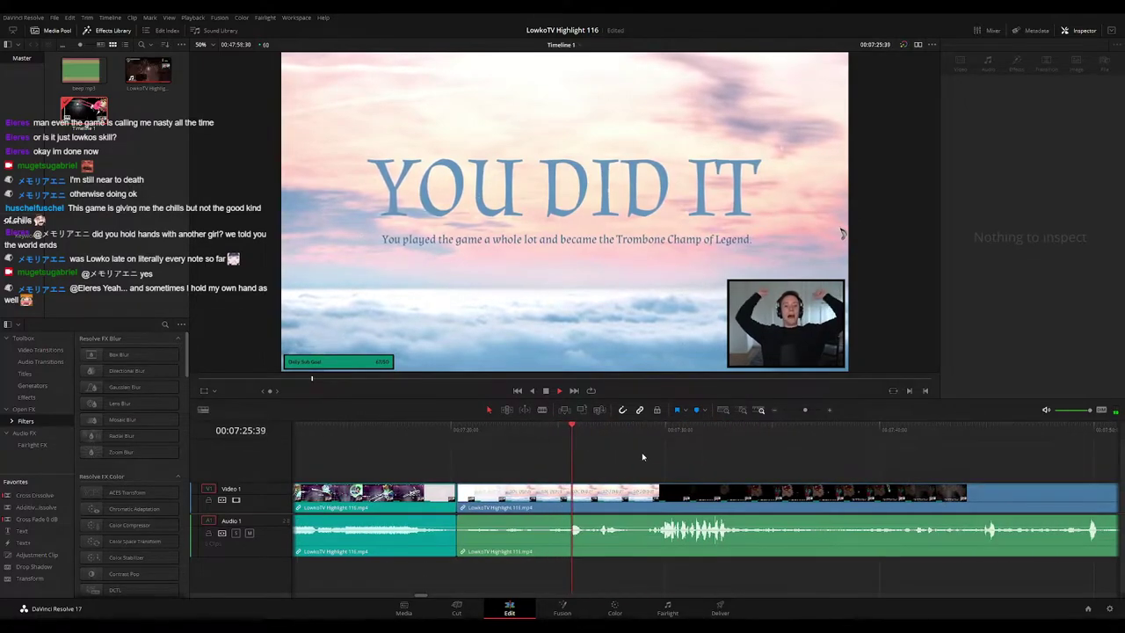
click(566, 432)
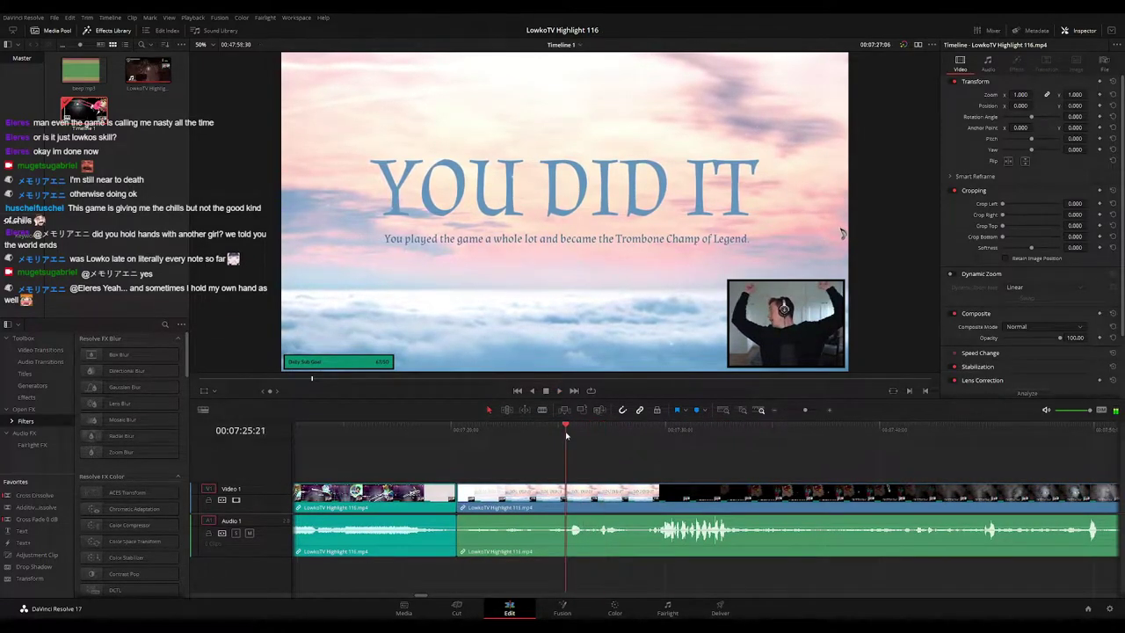
drag(566, 432, 546, 433)
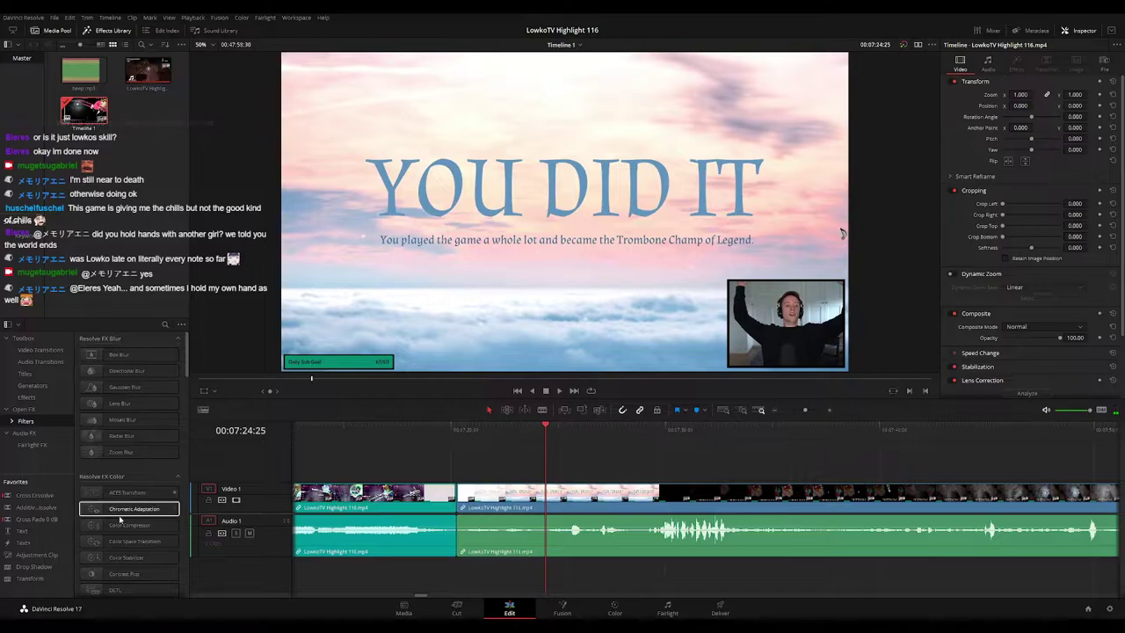
drag(50, 554, 546, 474)
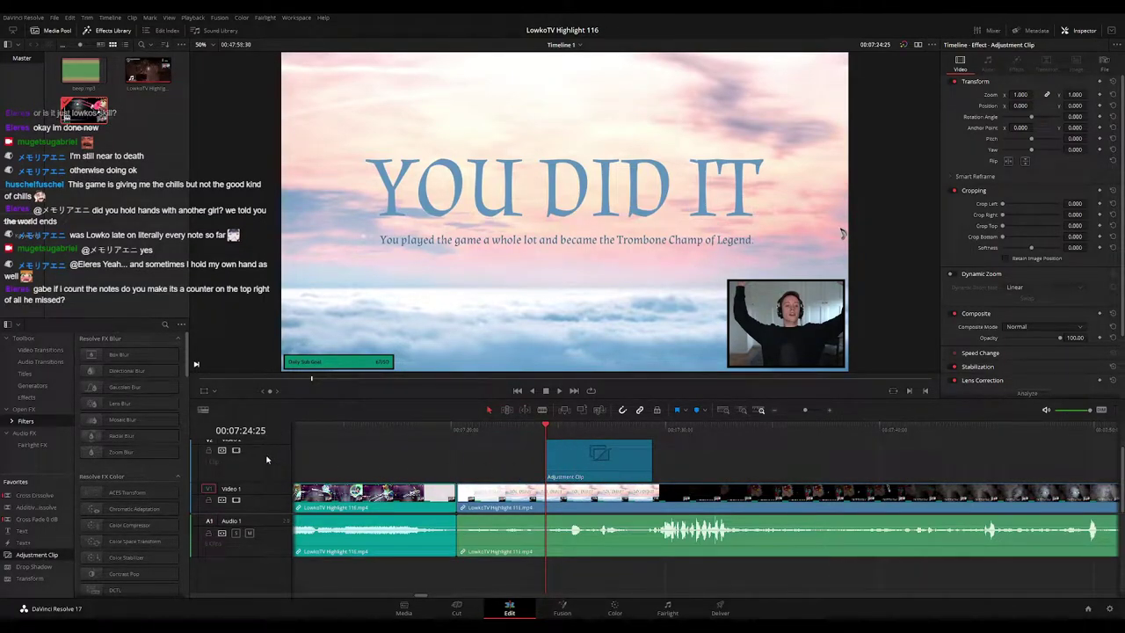
drag(267, 442, 264, 460)
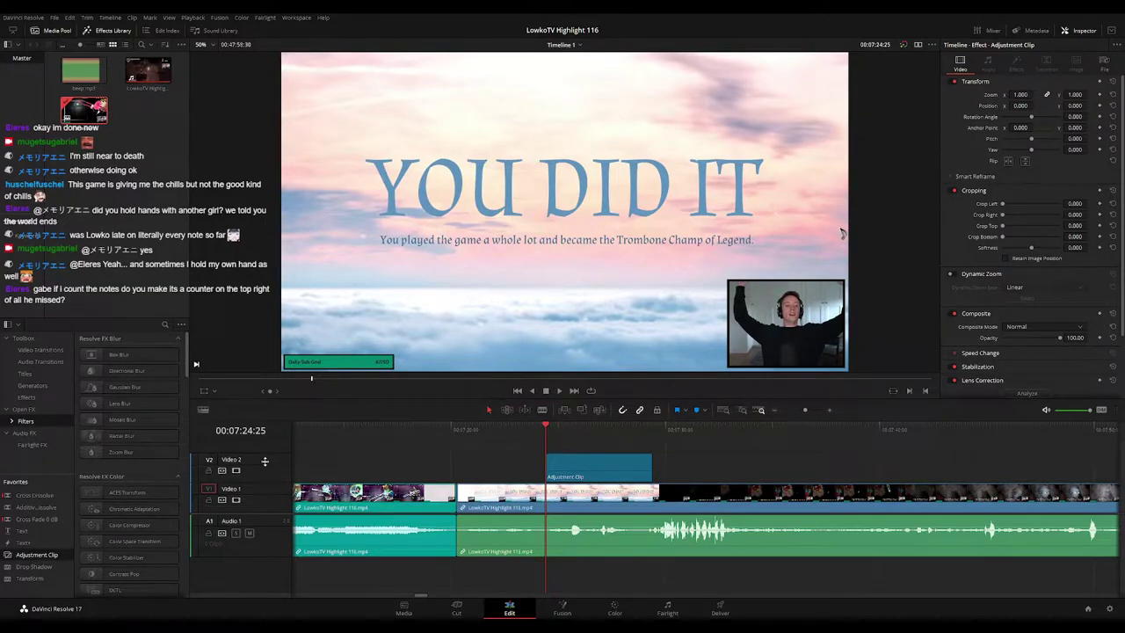
Step: Enlarge the webcam with the adjustment clip's zoom at 1.690 and position at -868, 479, and trim its end to about 00:07:28
drag(1018, 96, 841, 143)
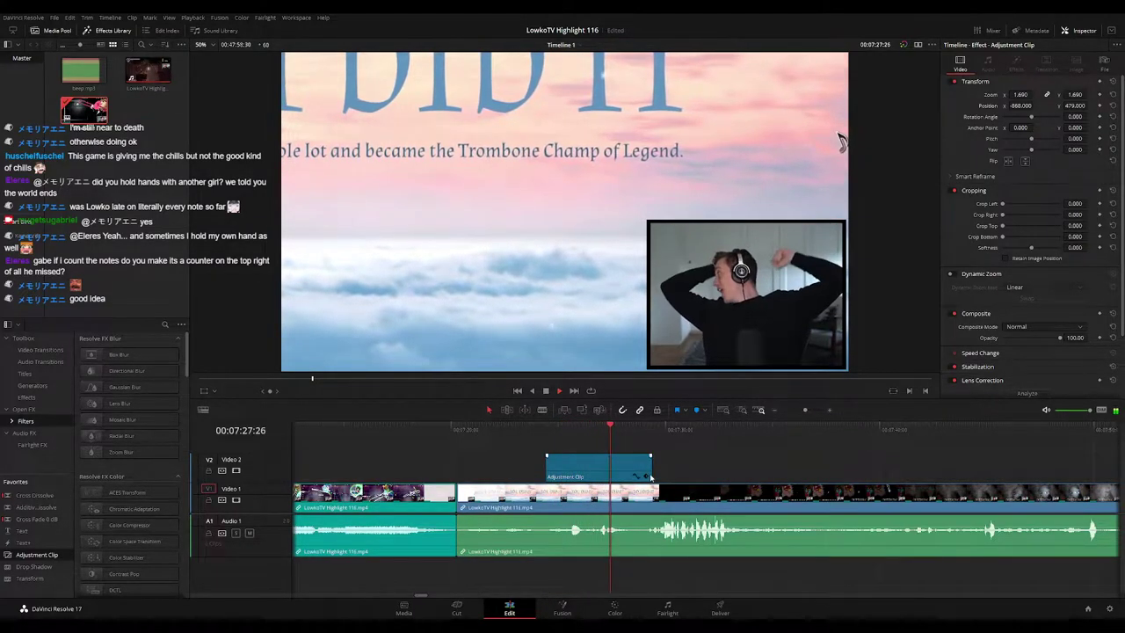
drag(650, 476, 620, 470)
key(space)
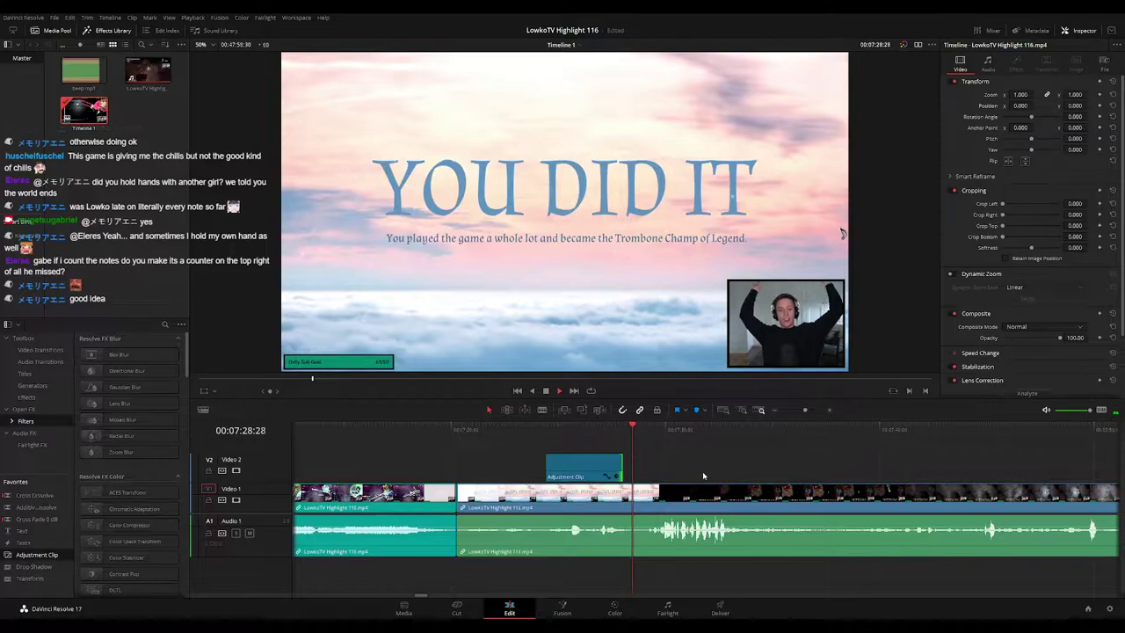
Step: Review the narrated cutscene after the YOU DID IT screen, skipping back and ahead up to about 00:07:52
drag(758, 475, 644, 460)
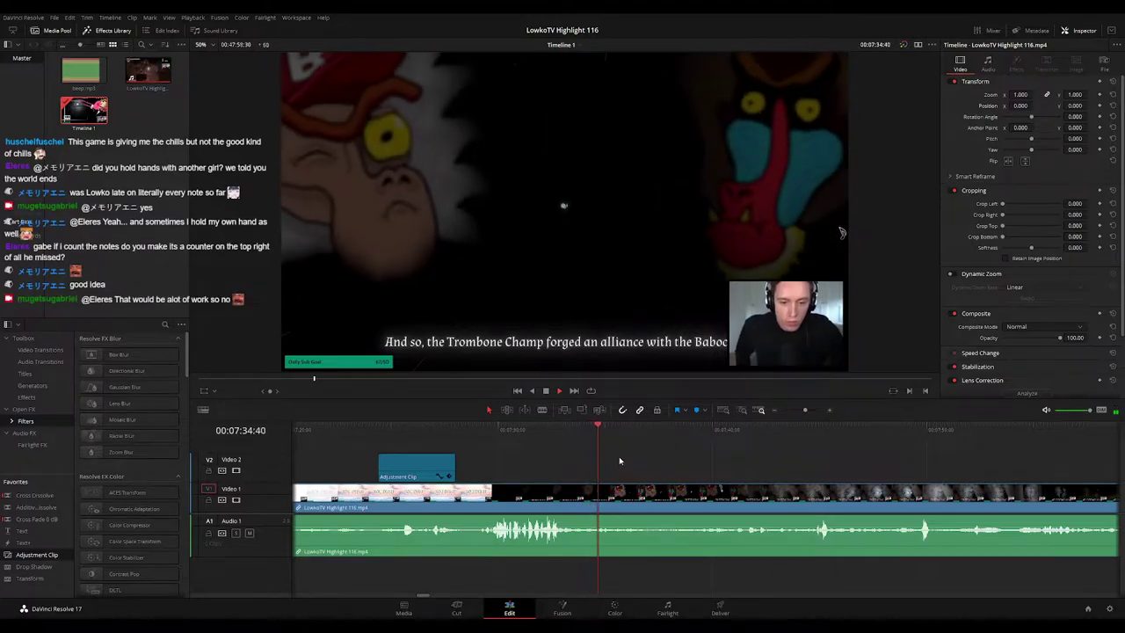
click(552, 432)
drag(553, 435, 810, 437)
scroll(756, 475, right, 3)
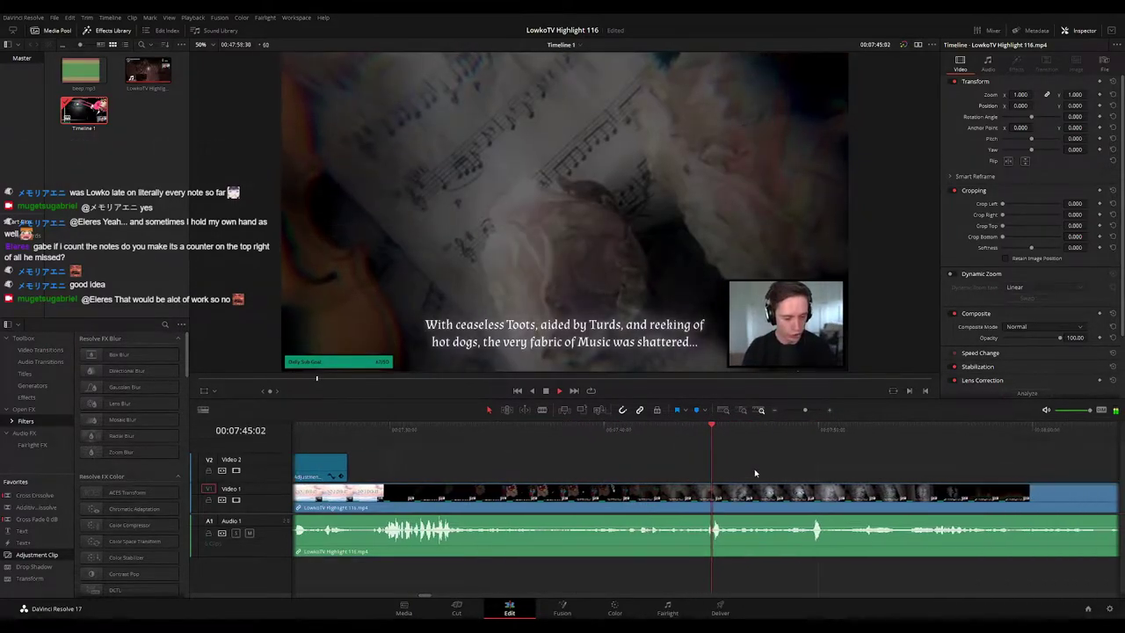
click(658, 432)
scroll(689, 459, right, 2)
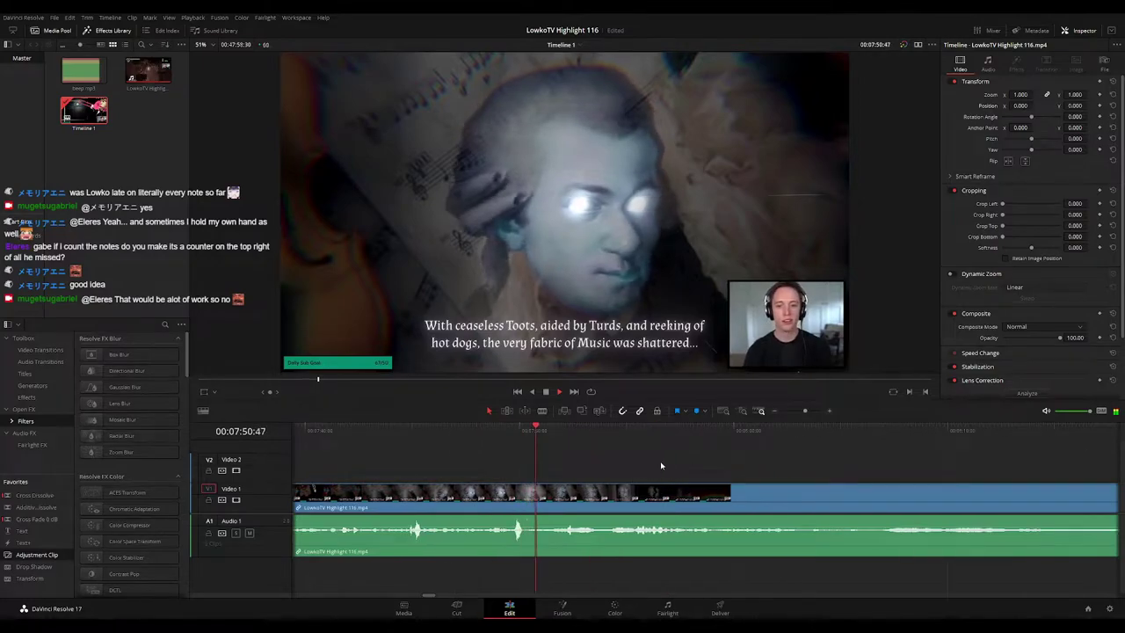
key(space)
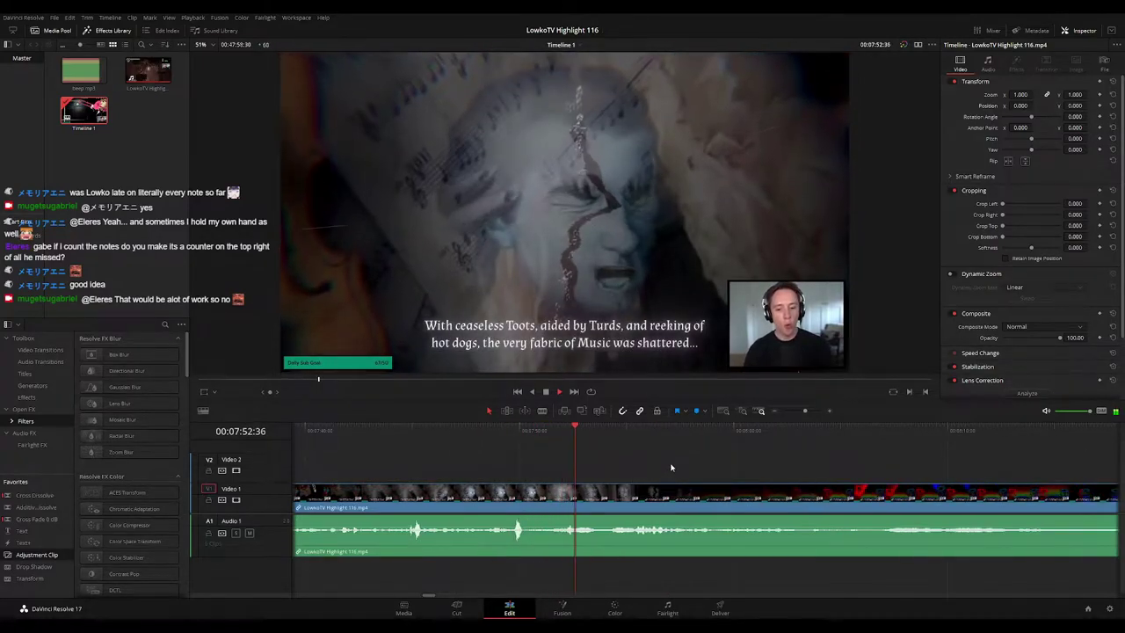
Step: Review the narrated cutscene from about 00:07:52 to the Trombone Champ line near 00:08:42, skipping ahead to about 00:08:15 on the way
drag(804, 411, 803, 410)
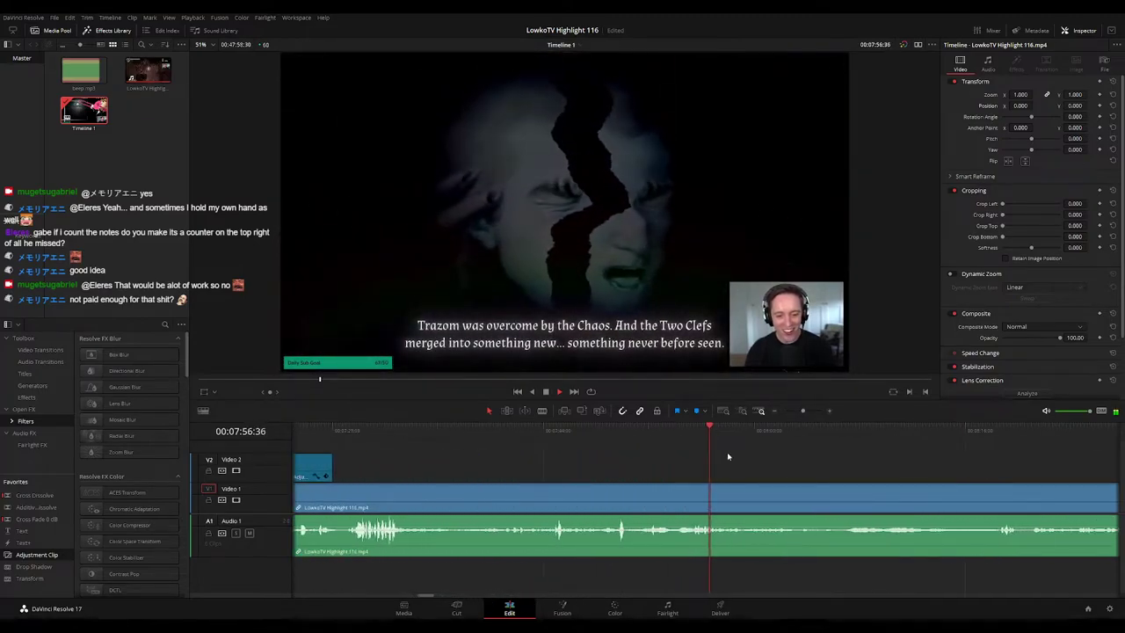
key(space)
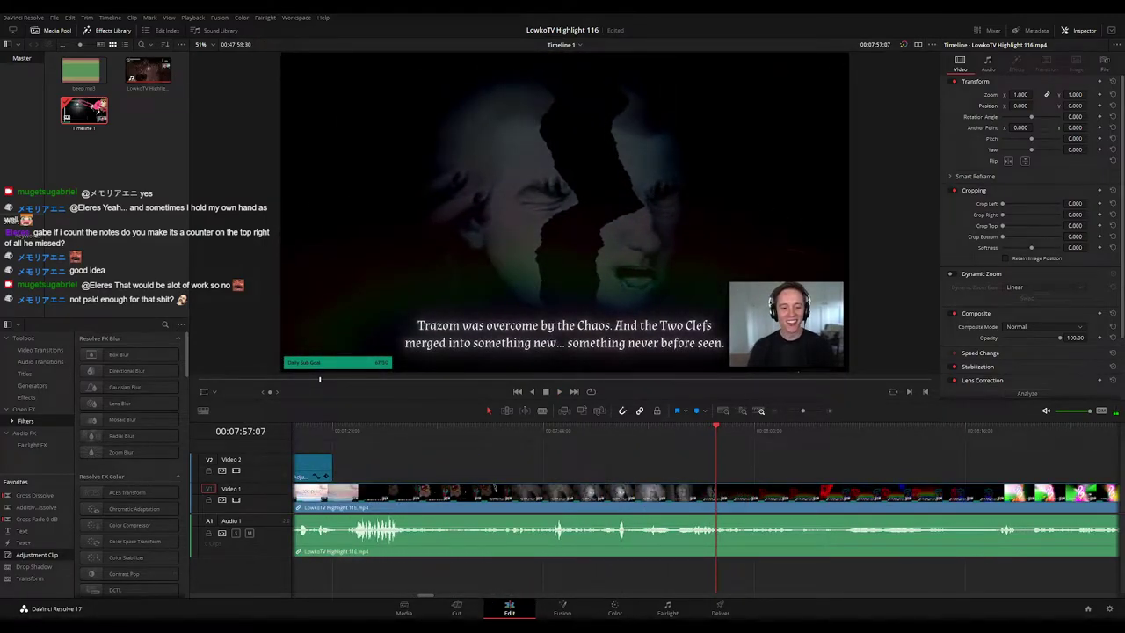
key(space)
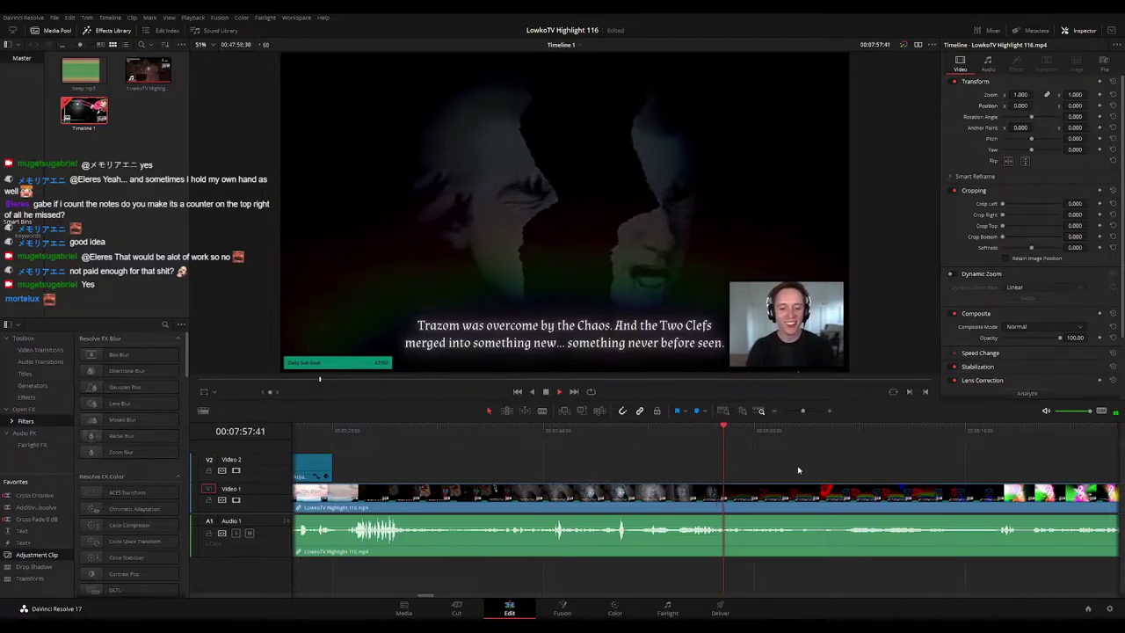
drag(797, 471, 645, 454)
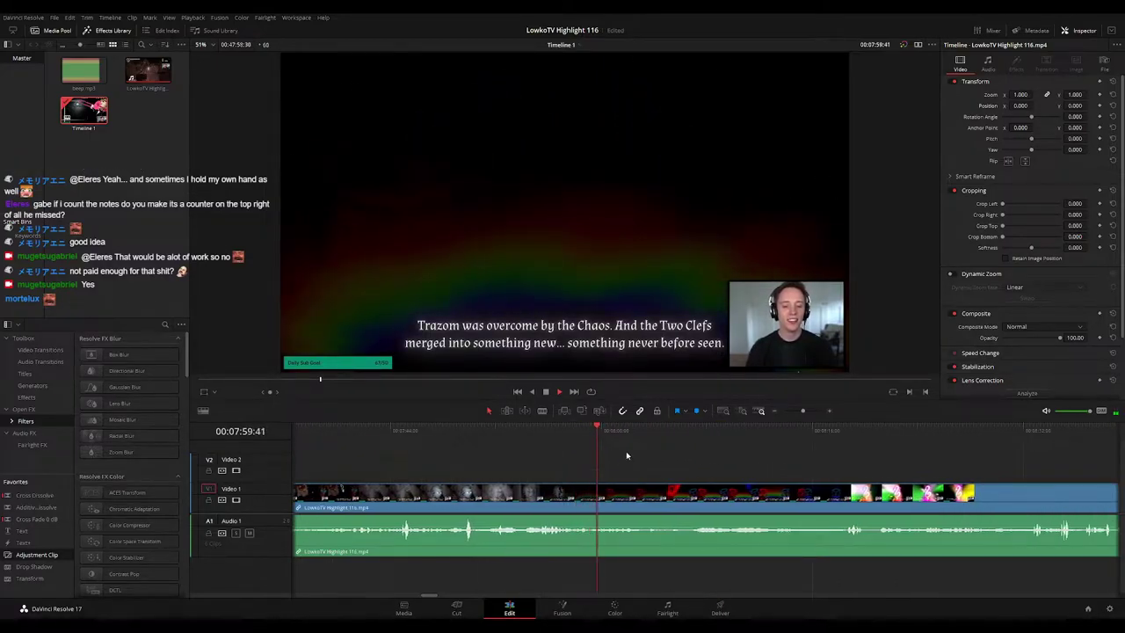
scroll(668, 472, right, 1)
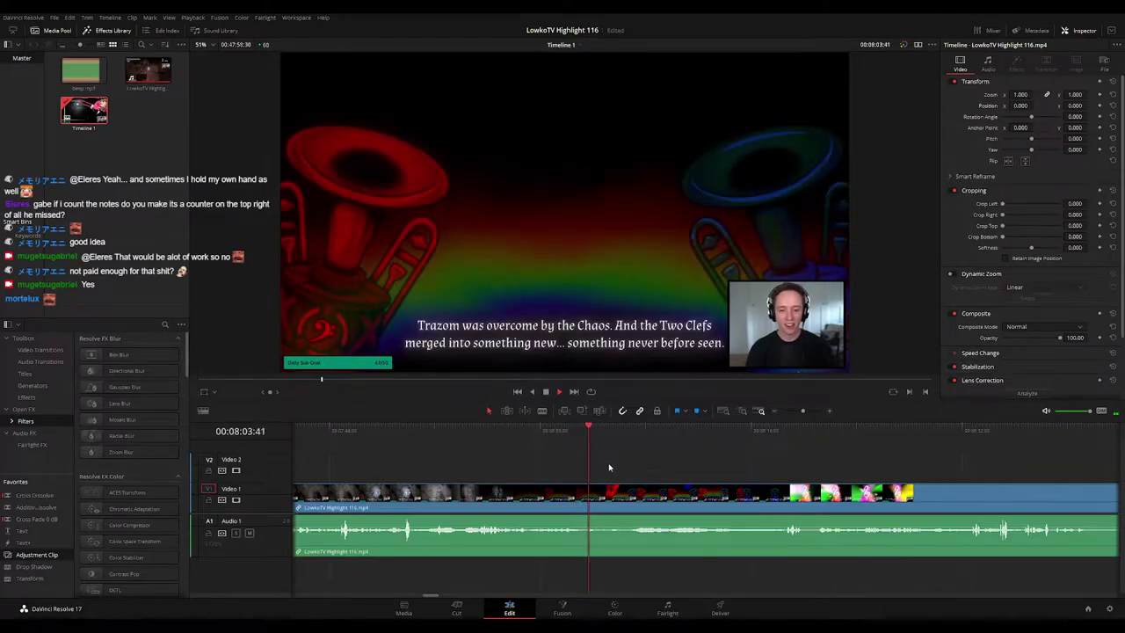
scroll(611, 470, right, 1)
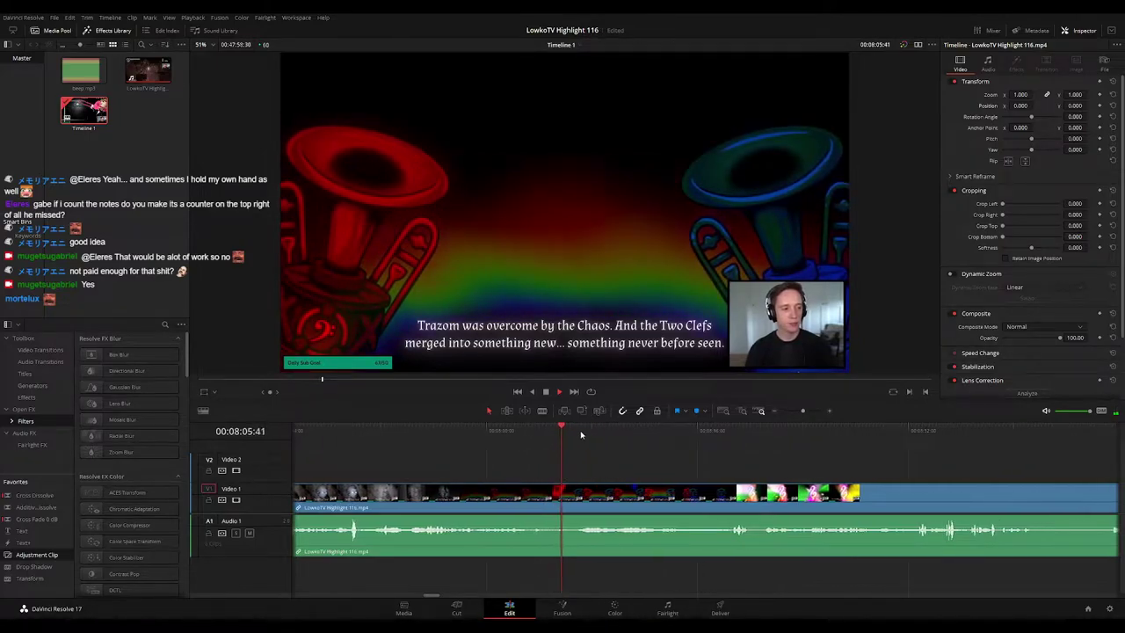
drag(580, 434, 697, 438)
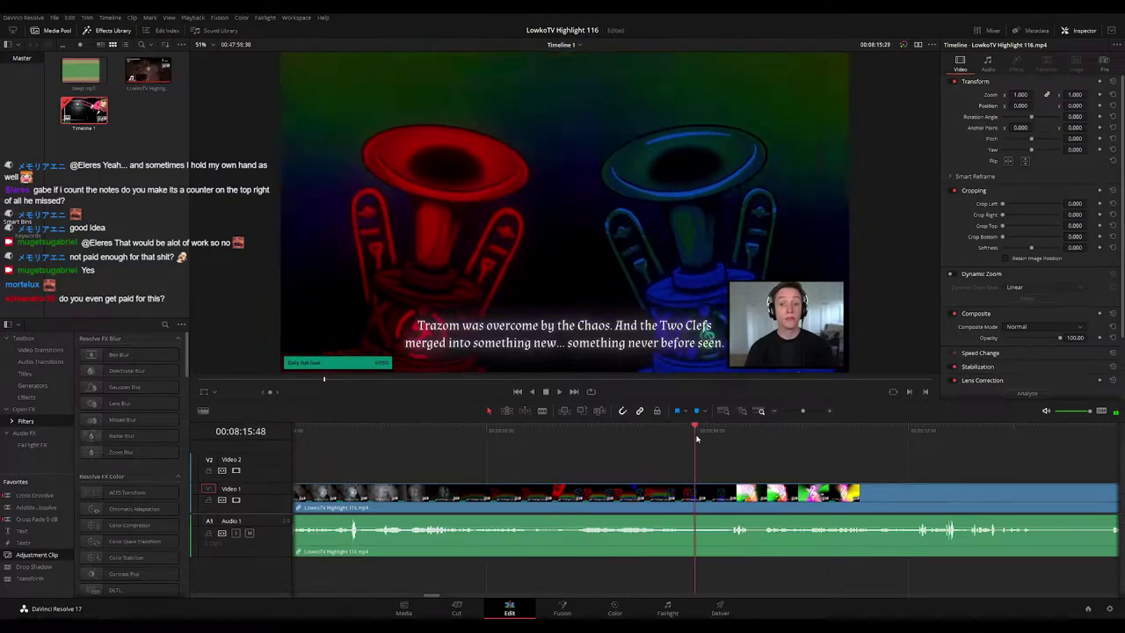
key(space)
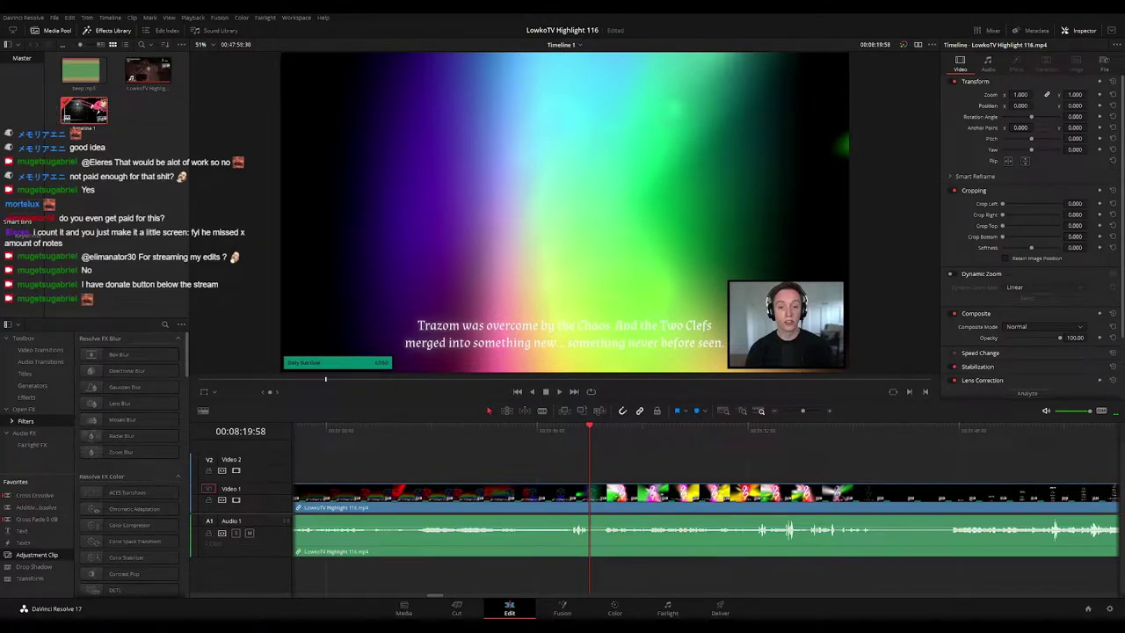
key(space)
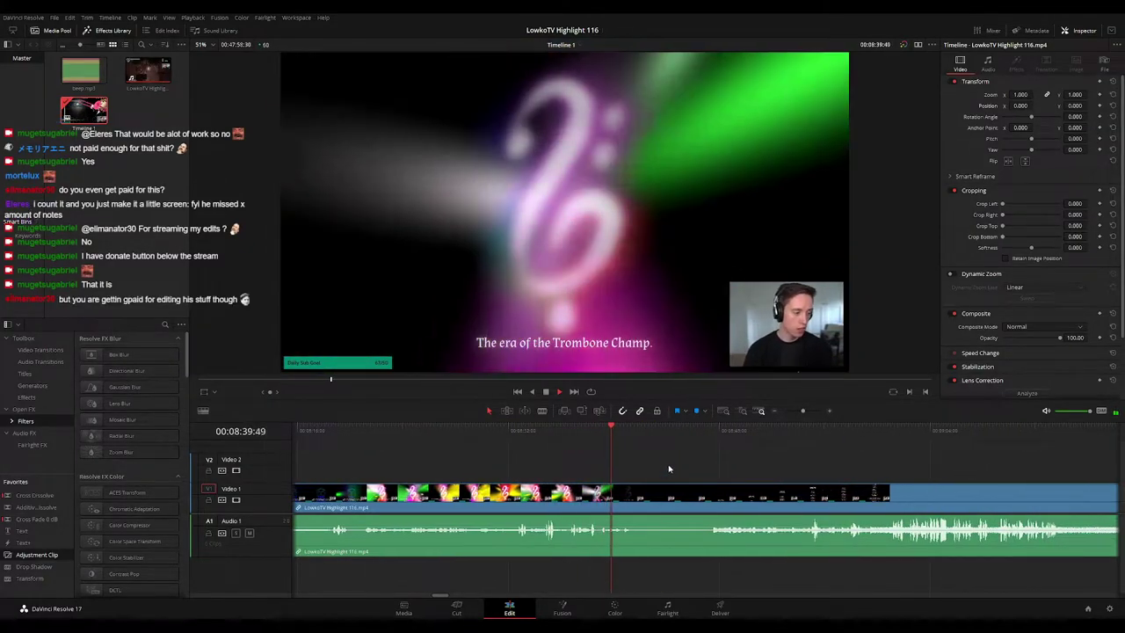
key(space)
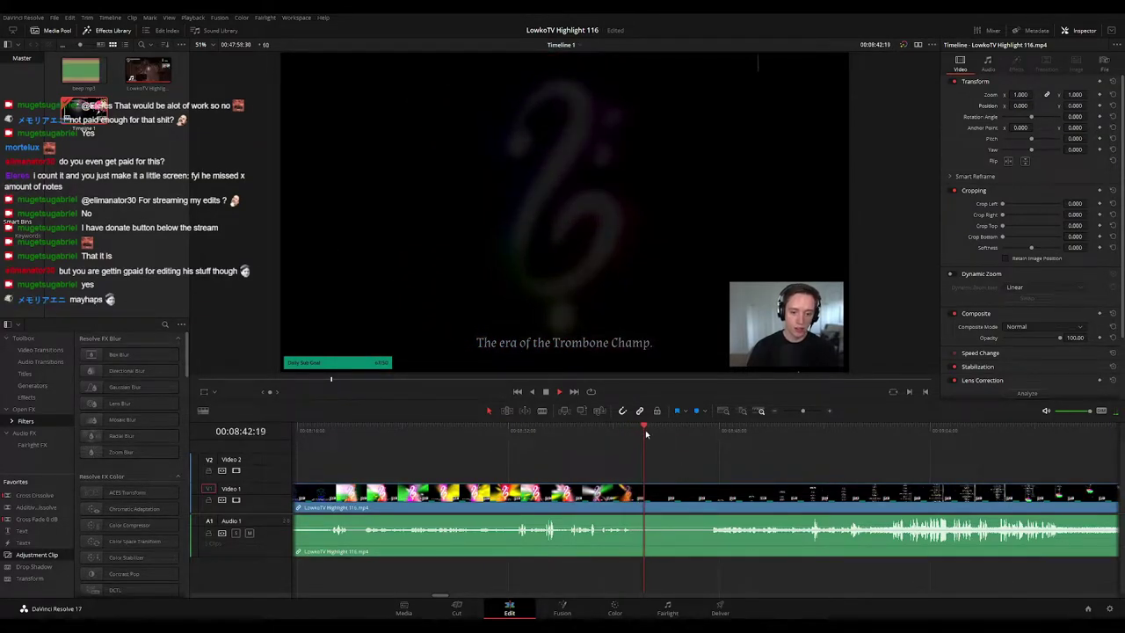
Step: Skip through the end credits to about 00:09:21 and review the return to the main menu up to about 00:09:32
drag(680, 433, 809, 435)
key(space)
scroll(644, 437, right, 3)
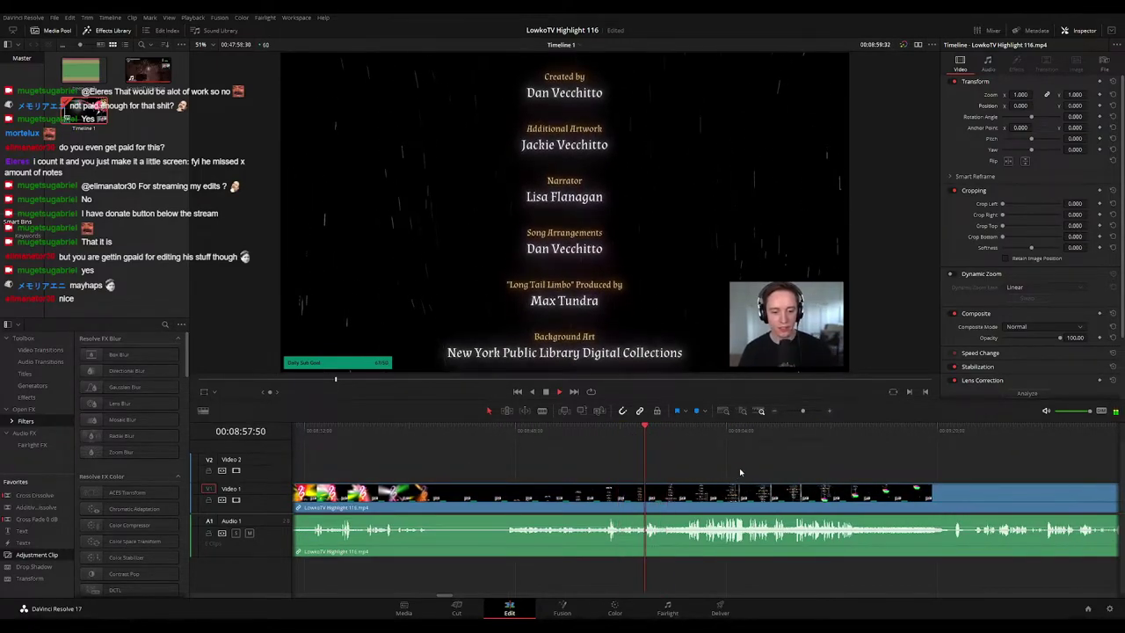
scroll(760, 476, right, 2)
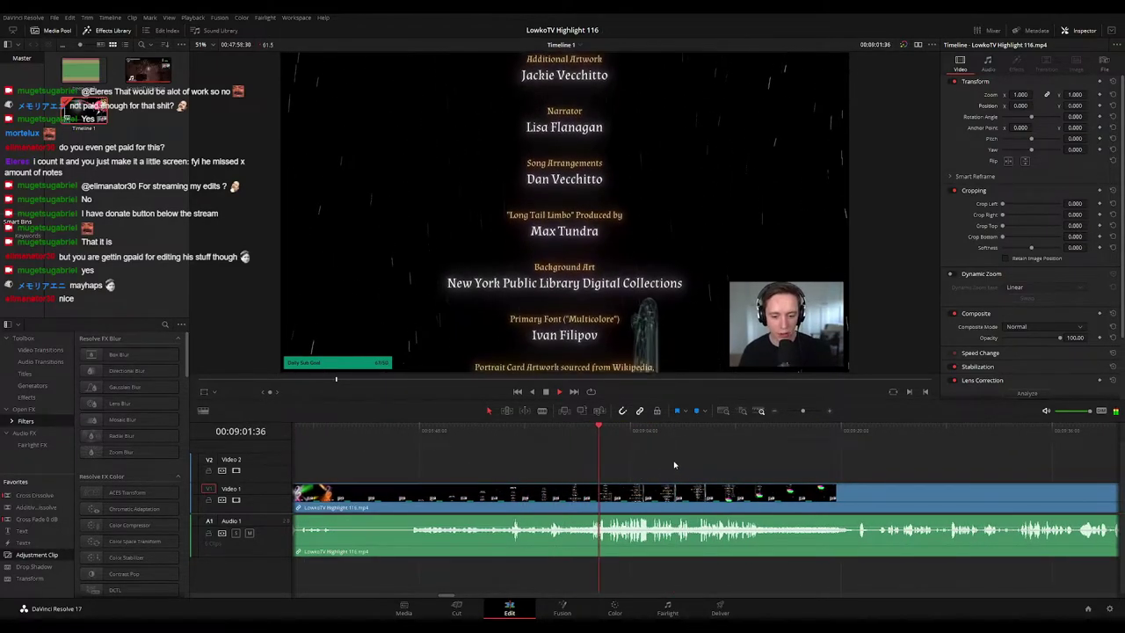
scroll(670, 466, right, 1)
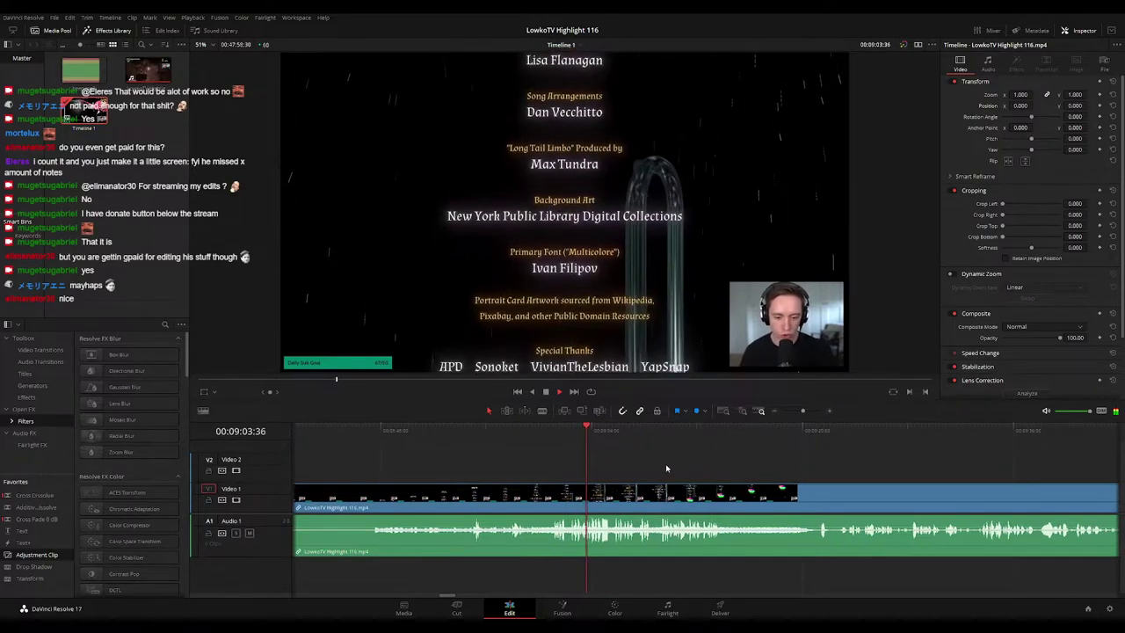
click(630, 433)
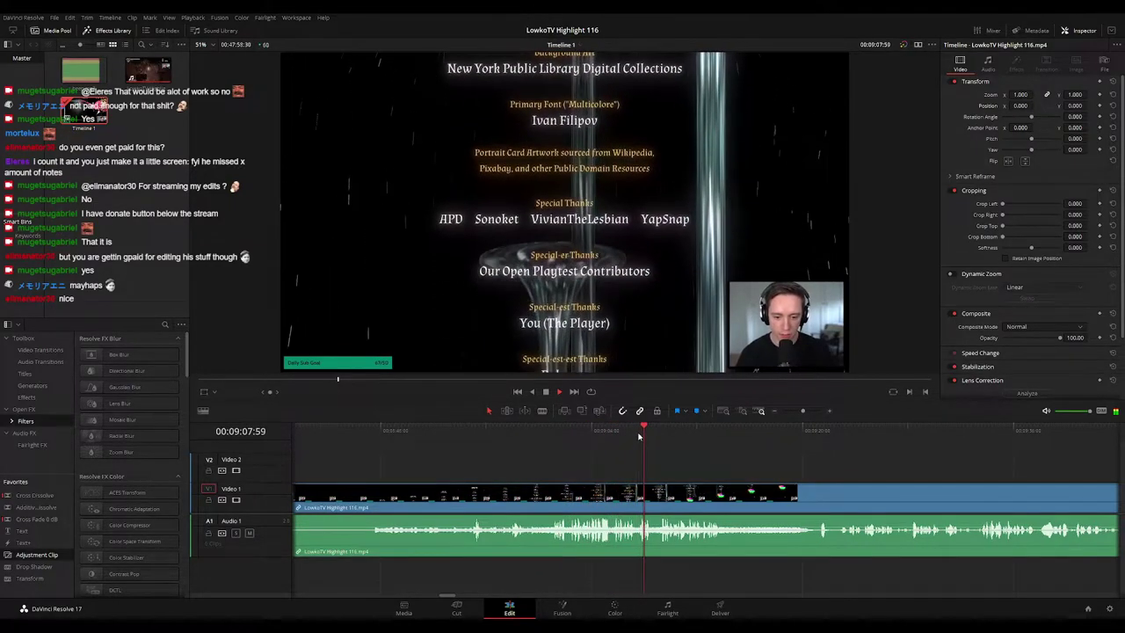
drag(639, 436, 821, 437)
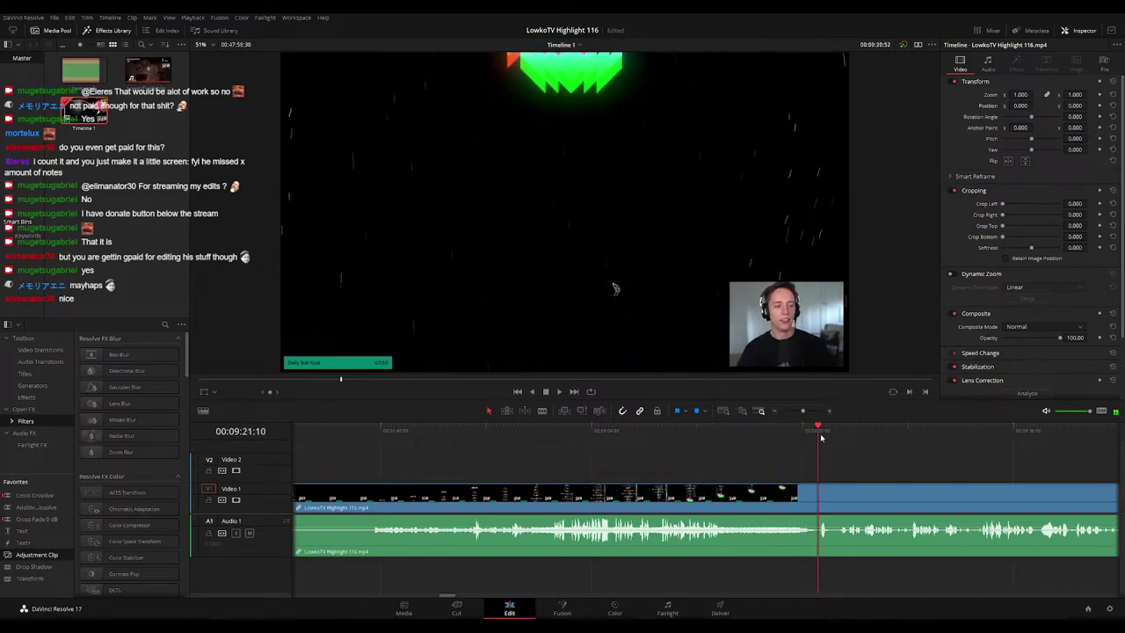
key(space)
scroll(695, 457, right, 8)
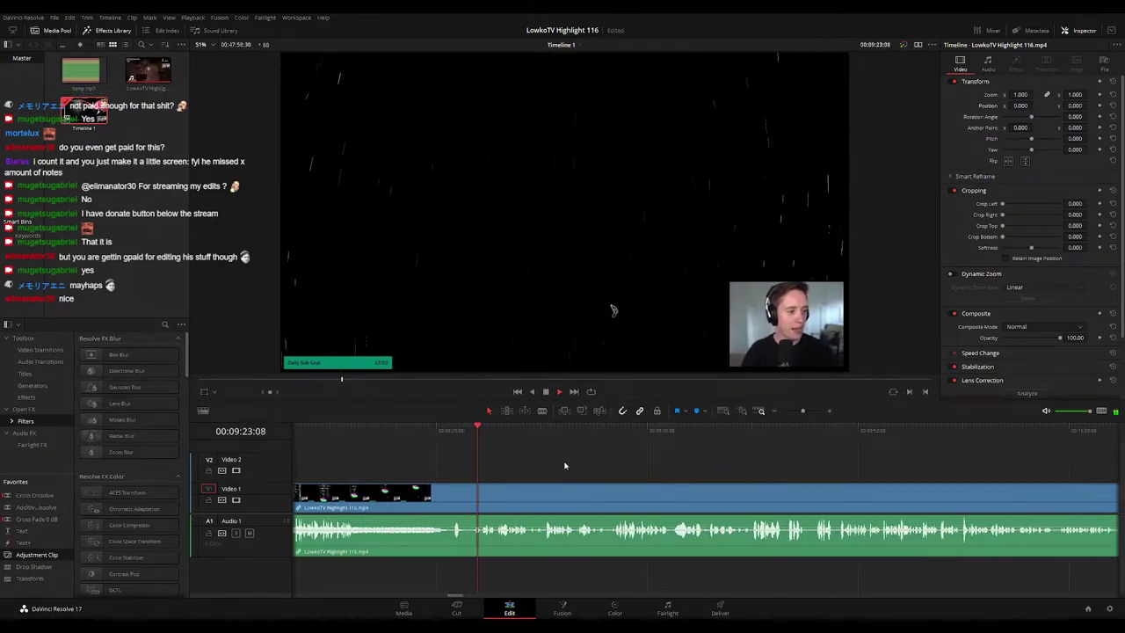
scroll(549, 479, up, 3)
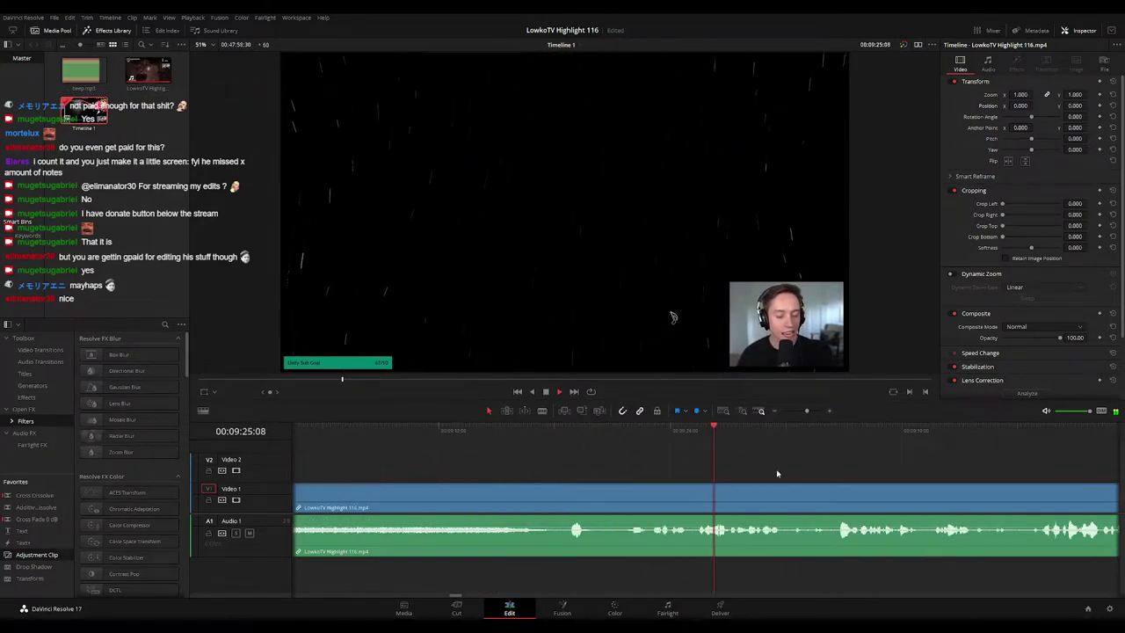
scroll(618, 450, right, 4)
scroll(732, 481, right, 2)
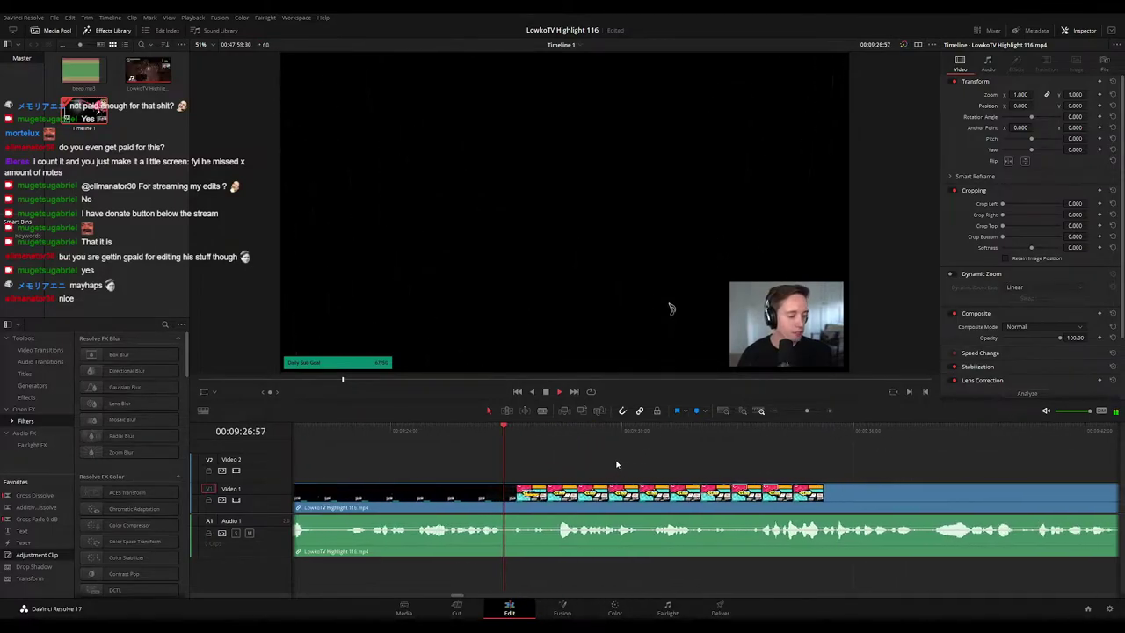
scroll(633, 455, right, 2)
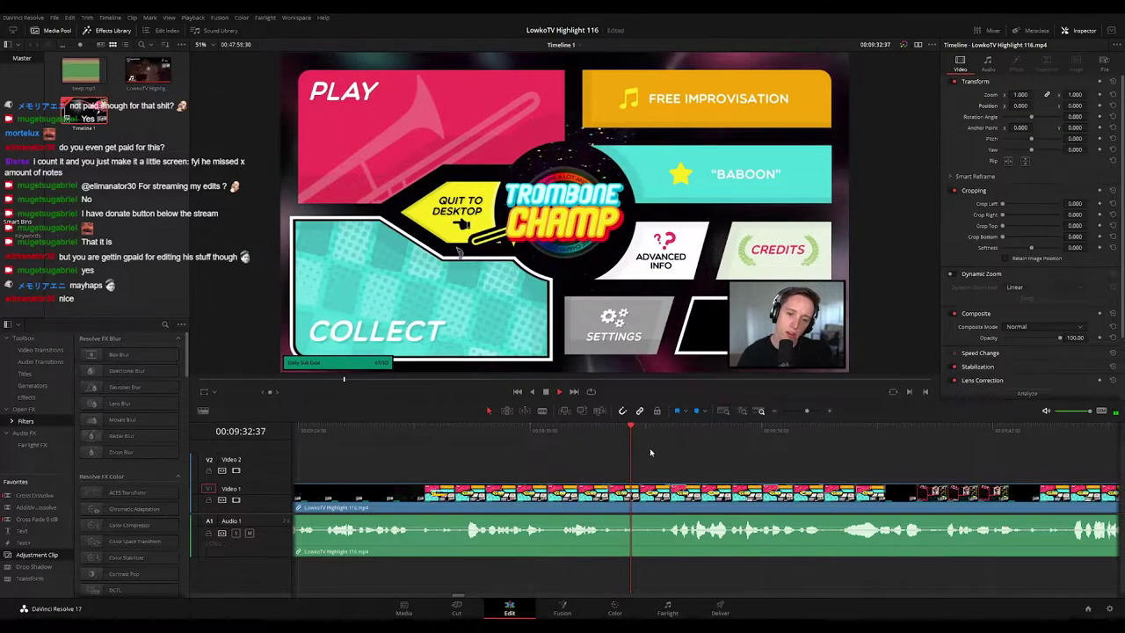
Step: Ripple-delete the short section right after 00:09:32:50 in the main menu footage and colour the clip before the cut teal
key(space)
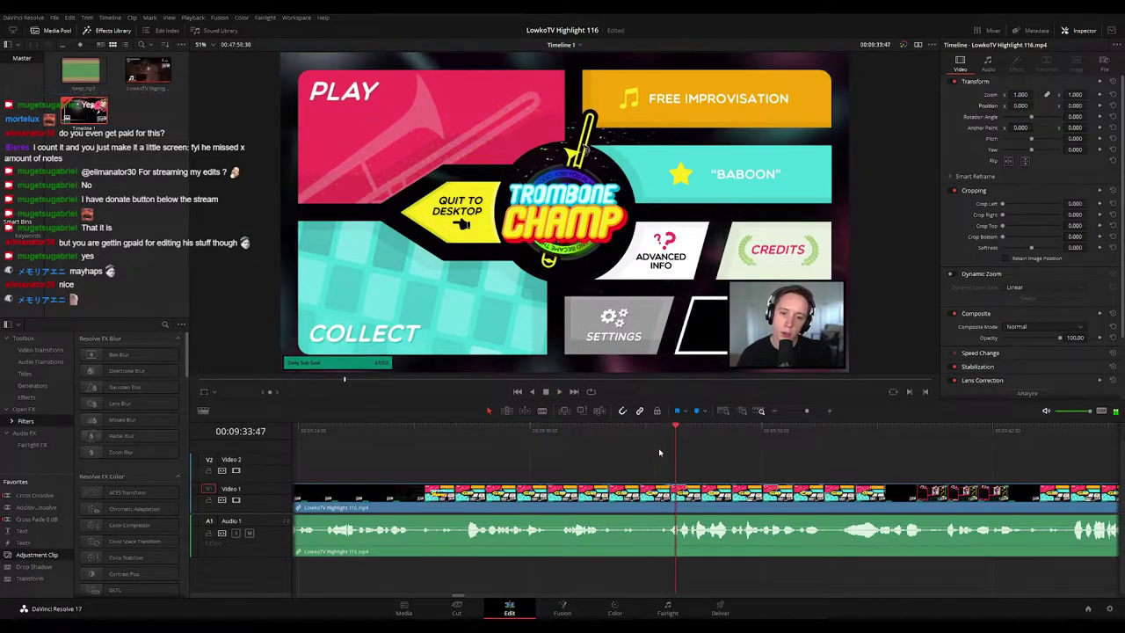
drag(651, 430, 639, 427)
key(b)
click(639, 492)
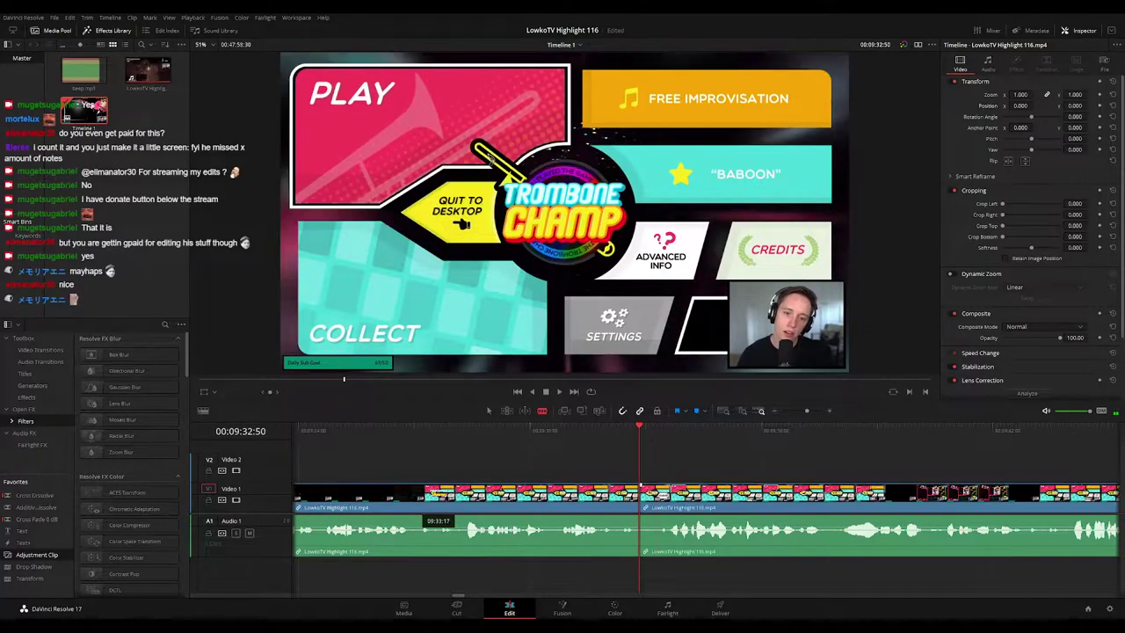
click(660, 497)
key(a)
key(Delete)
click(567, 501)
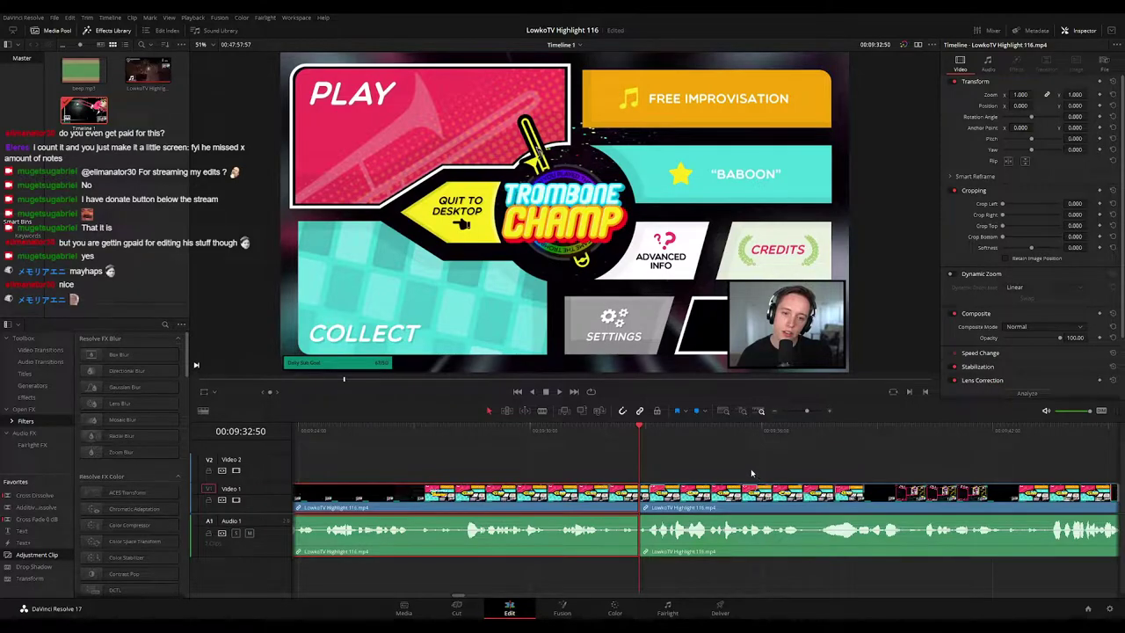
key(1)
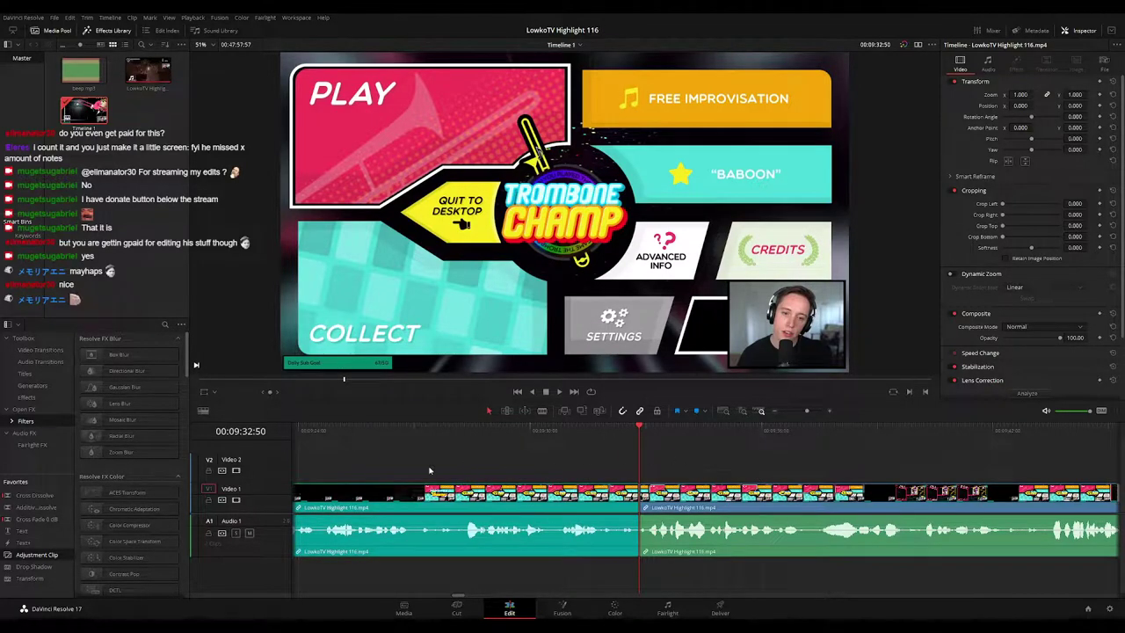
Step: Add an adjustment clip on Video 2 at 00:09:32:50 with its zoom at 1.610 and vertical position at -83
drag(50, 564, 650, 474)
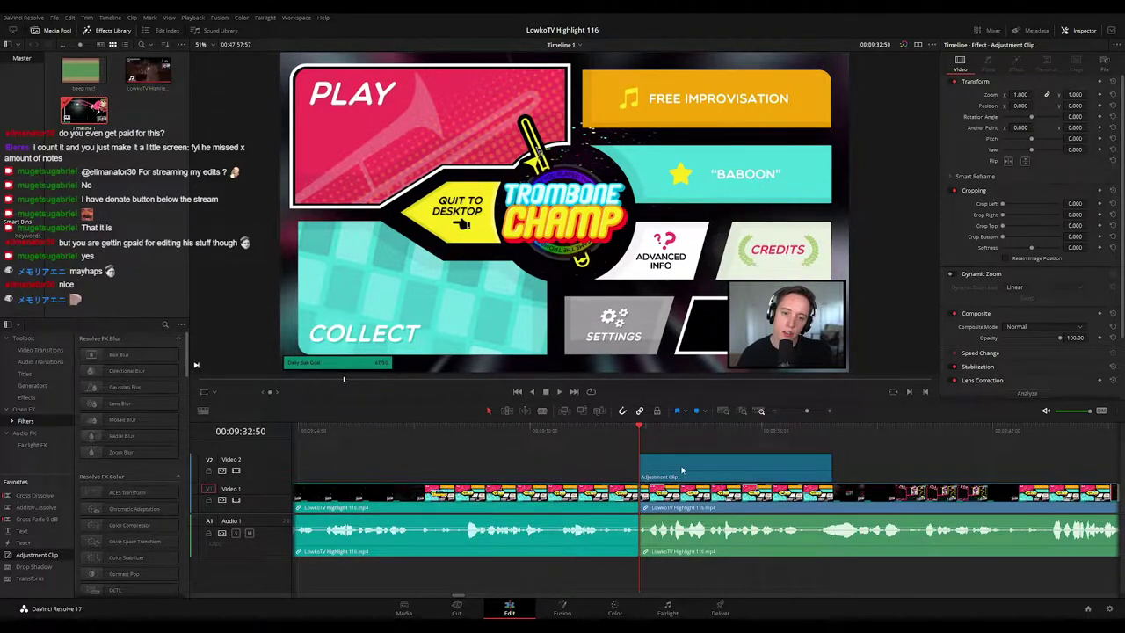
drag(1034, 101, 1002, 104)
key(space)
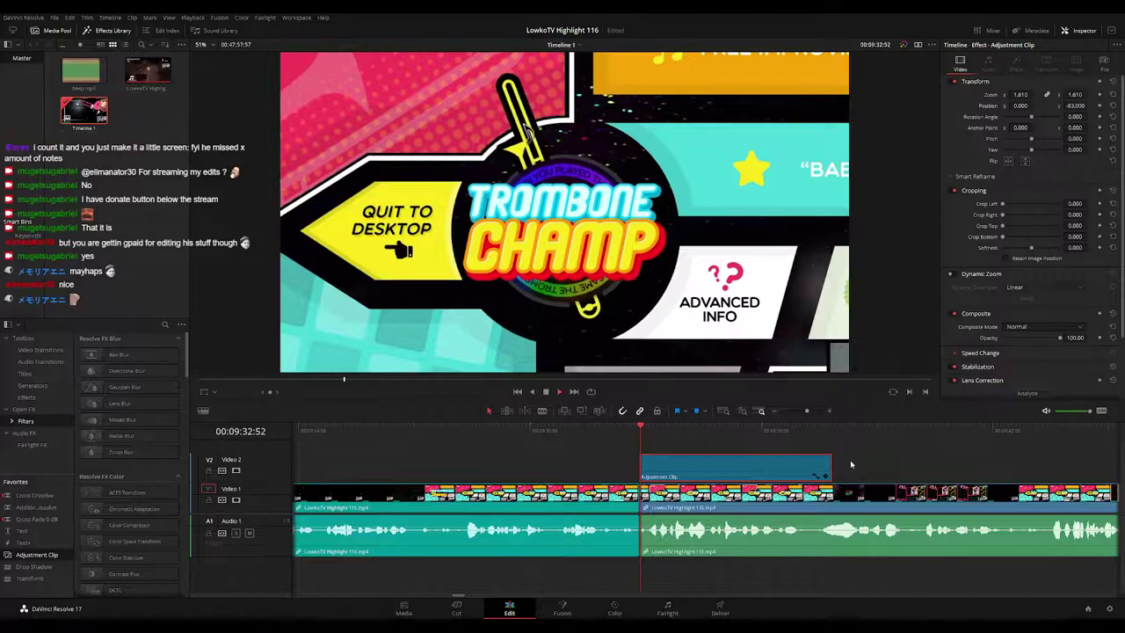
Step: Trim the end of the main menu adjustment clip to about 00:09:37 and play past it
click(809, 472)
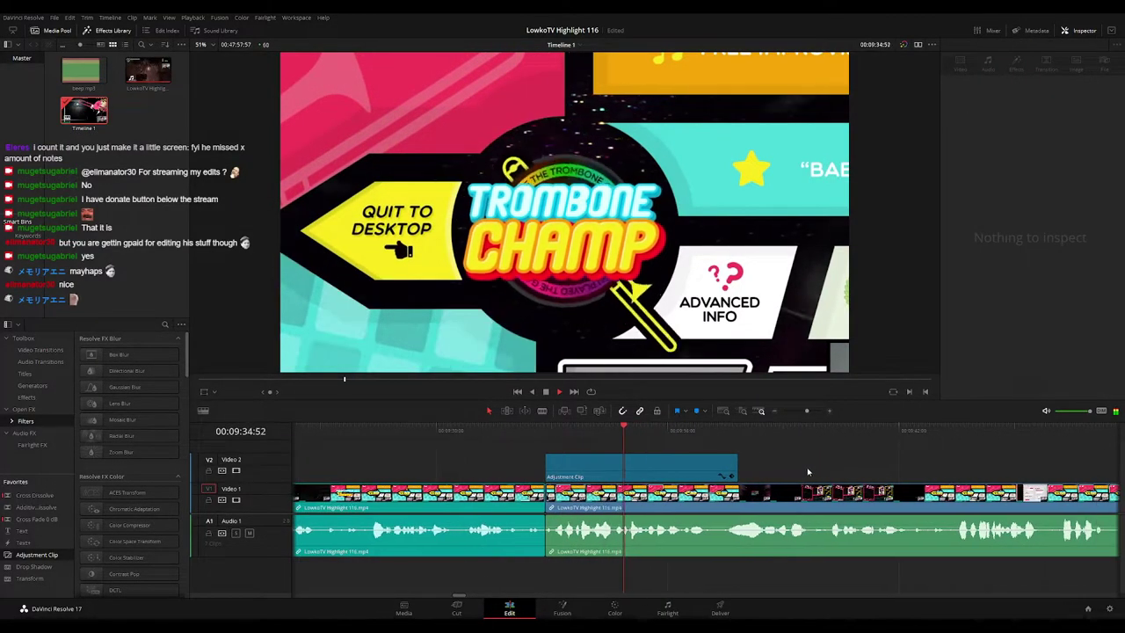
click(732, 471)
drag(733, 472, 713, 467)
key(space)
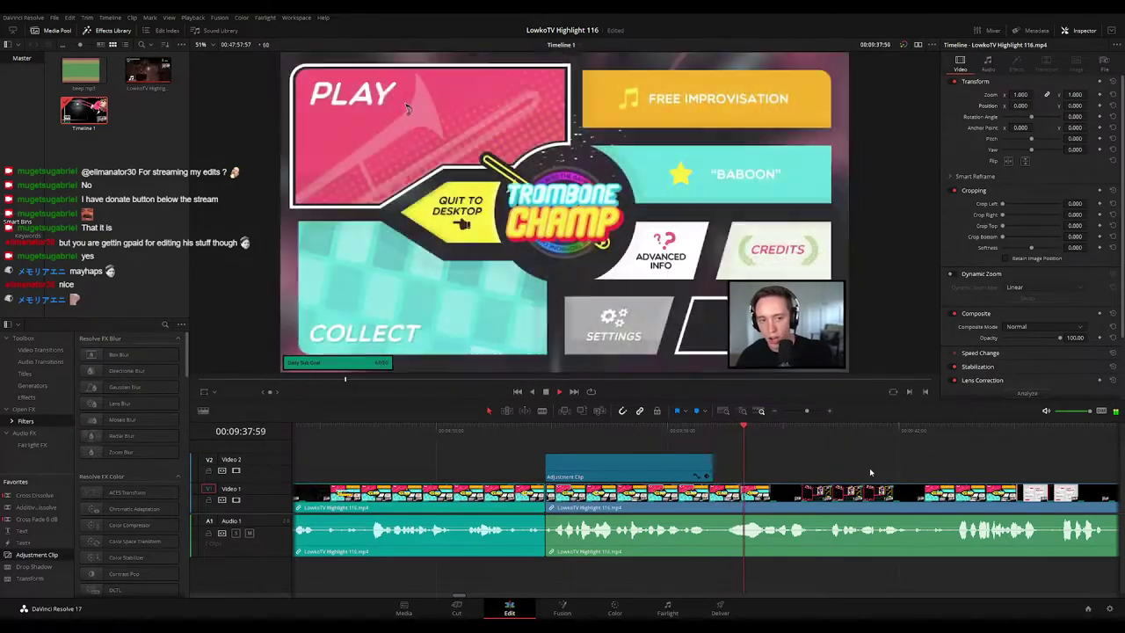
Step: Ripple-delete the short section starting at about 00:09:47:29, where the footage goes black after the Settings screen
drag(869, 468, 696, 457)
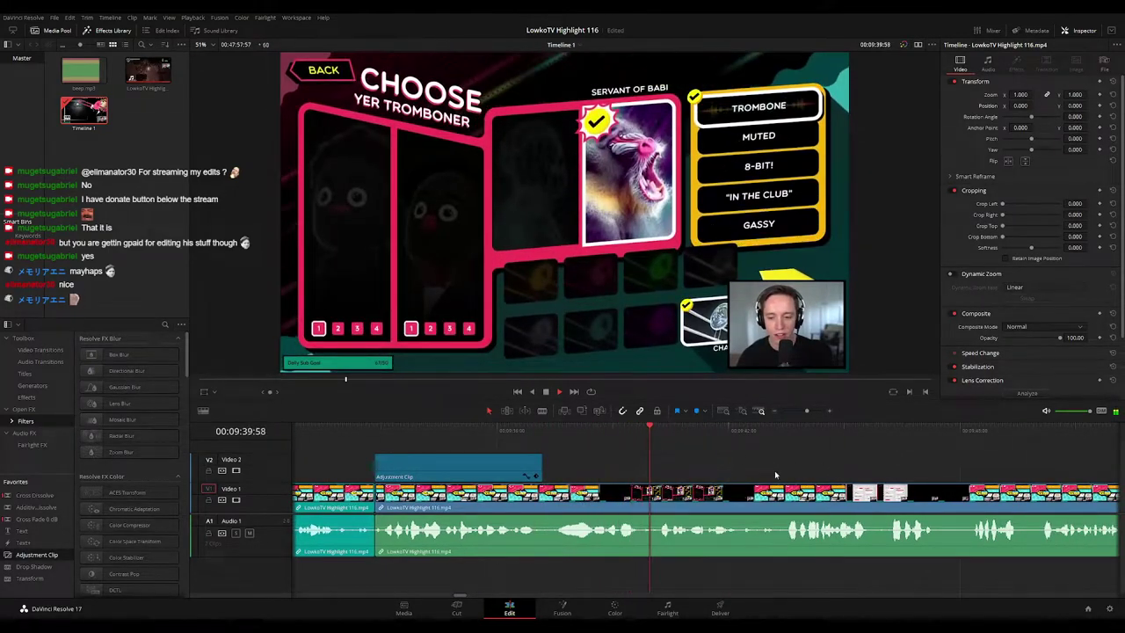
scroll(647, 457, right, 2)
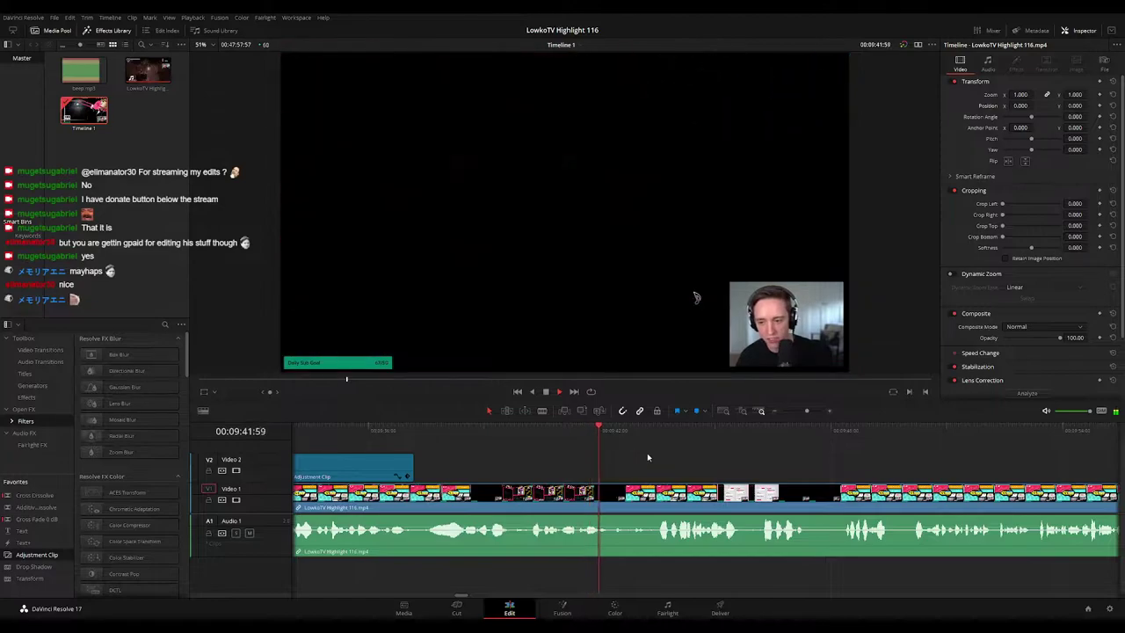
scroll(668, 453, right, 2)
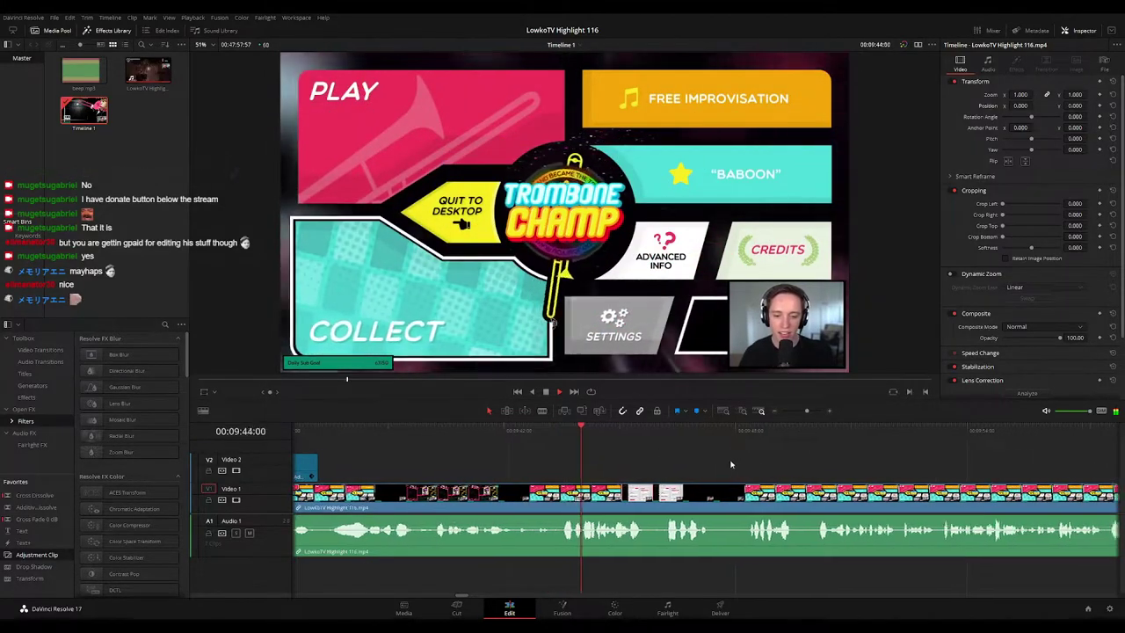
scroll(649, 452, right, 2)
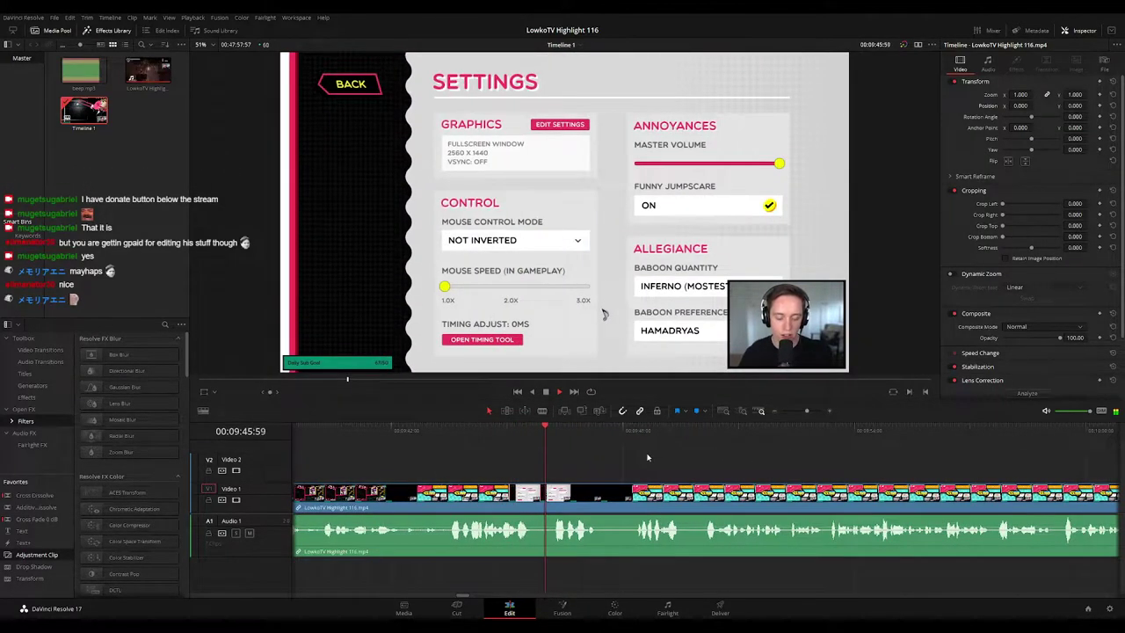
key(space)
key(b)
click(604, 492)
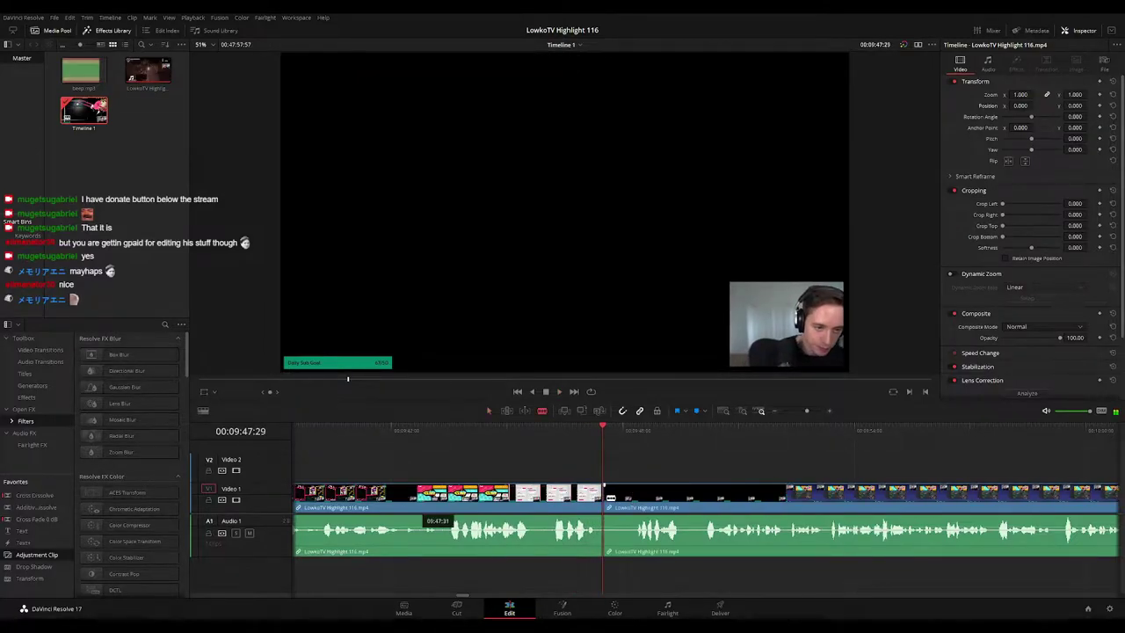
click(636, 498)
key(a)
click(623, 499)
key(Delete)
Step: Colour the clip before the new cut teal and review the Steam library footage after it up to 00:10:05:33
key(space)
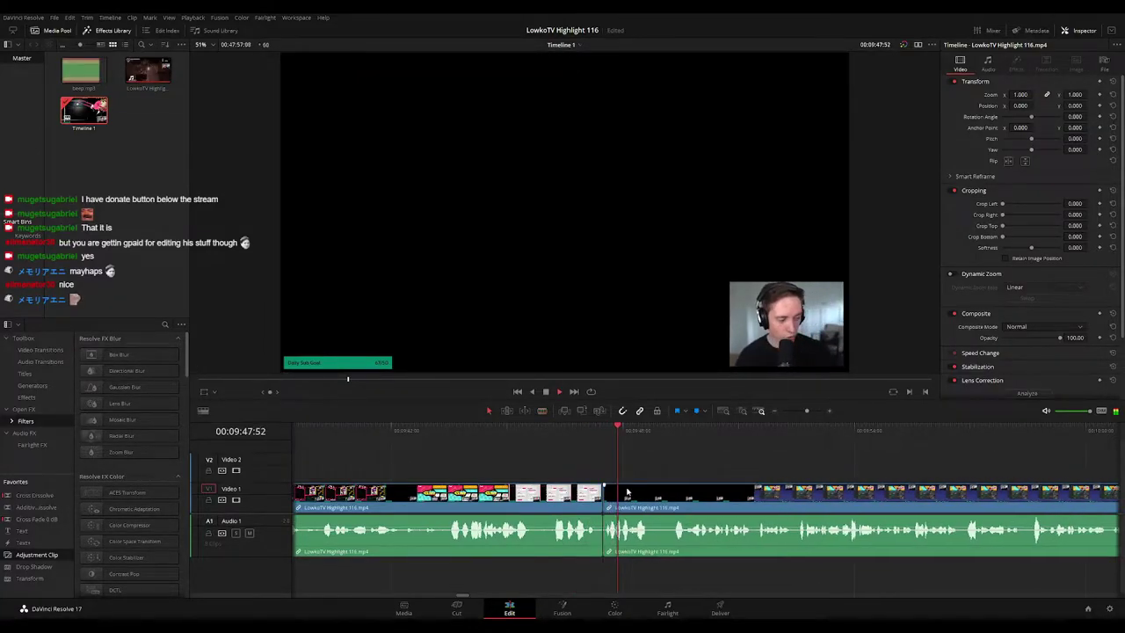
click(560, 498)
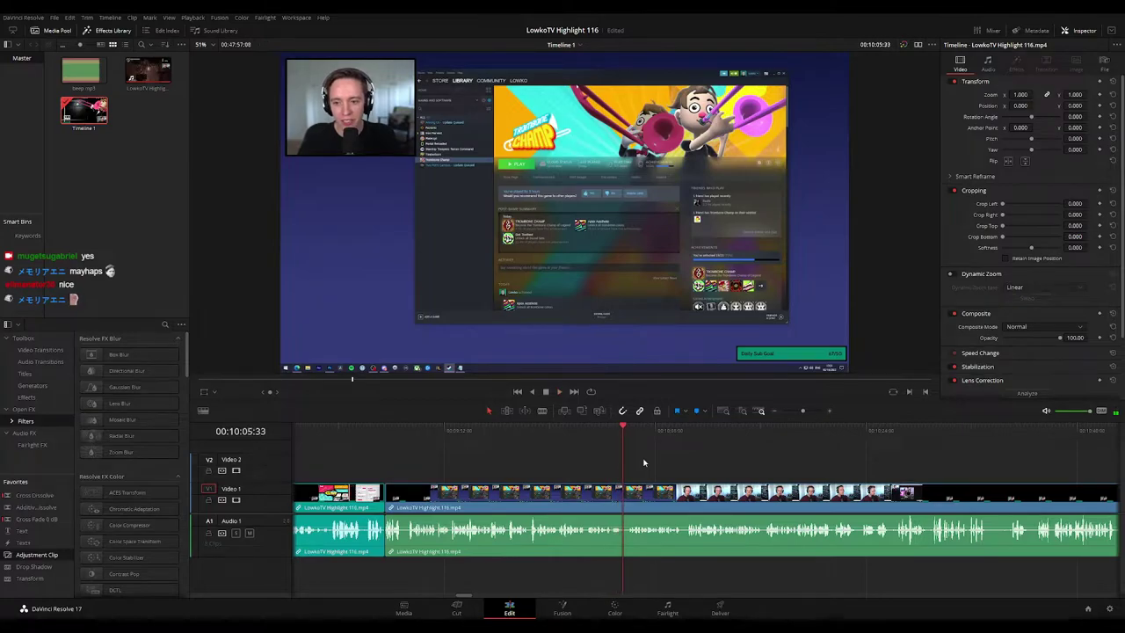
scroll(656, 462, down, 2)
scroll(653, 460, up, 4)
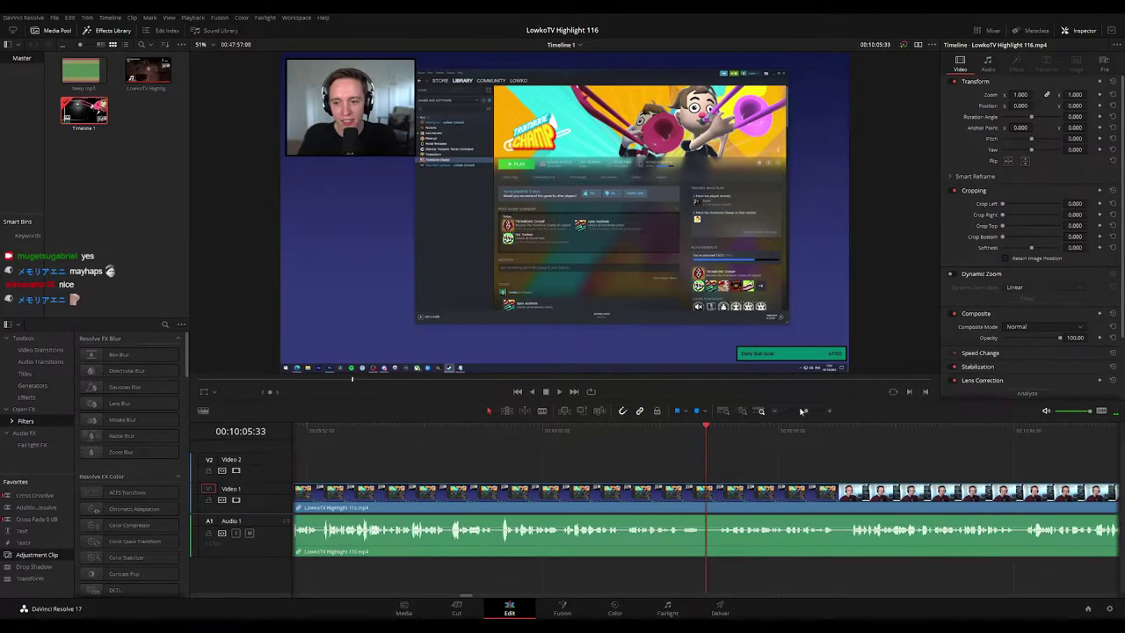
Step: Cut the footage at 00:10:05:23 in the Steam library section and ripple-delete the short piece right after it
drag(803, 410, 810, 411)
drag(700, 428, 691, 429)
key(b)
click(691, 497)
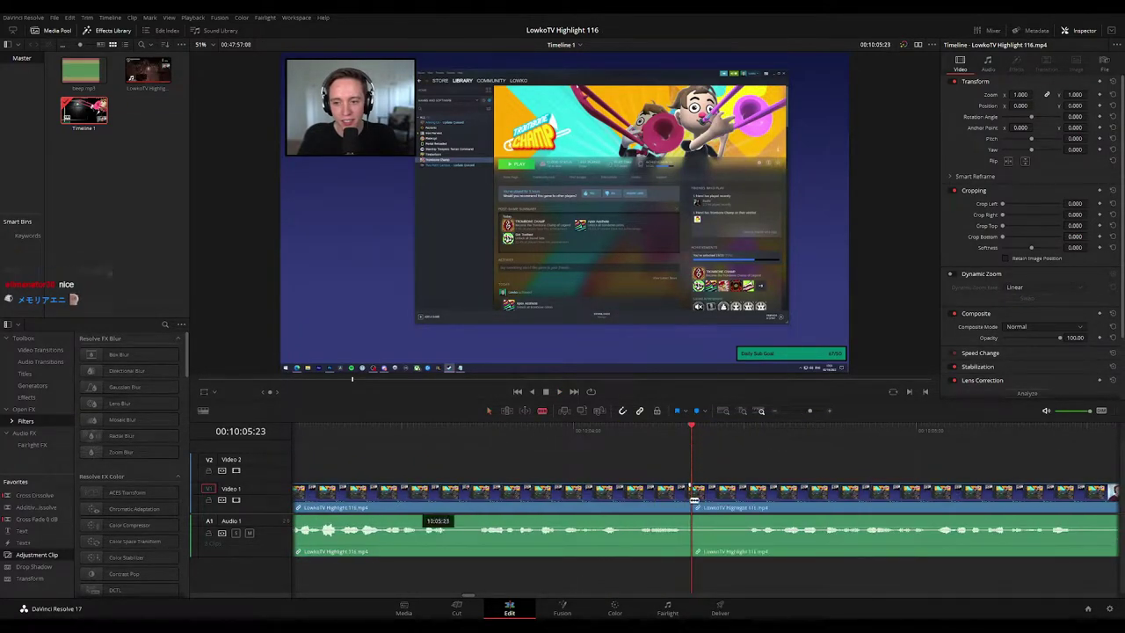
click(746, 494)
key(a)
click(722, 496)
key(Delete)
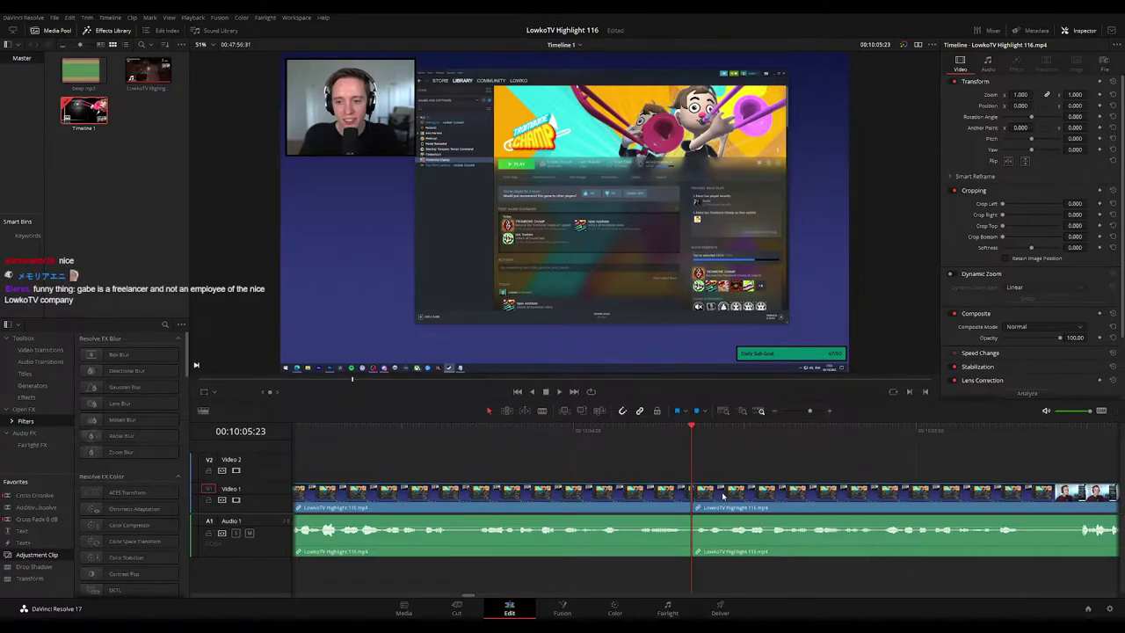
Step: Colour the clip before the new cut teal and replay the Steam library footage from the cut to about 00:10:09
click(621, 494)
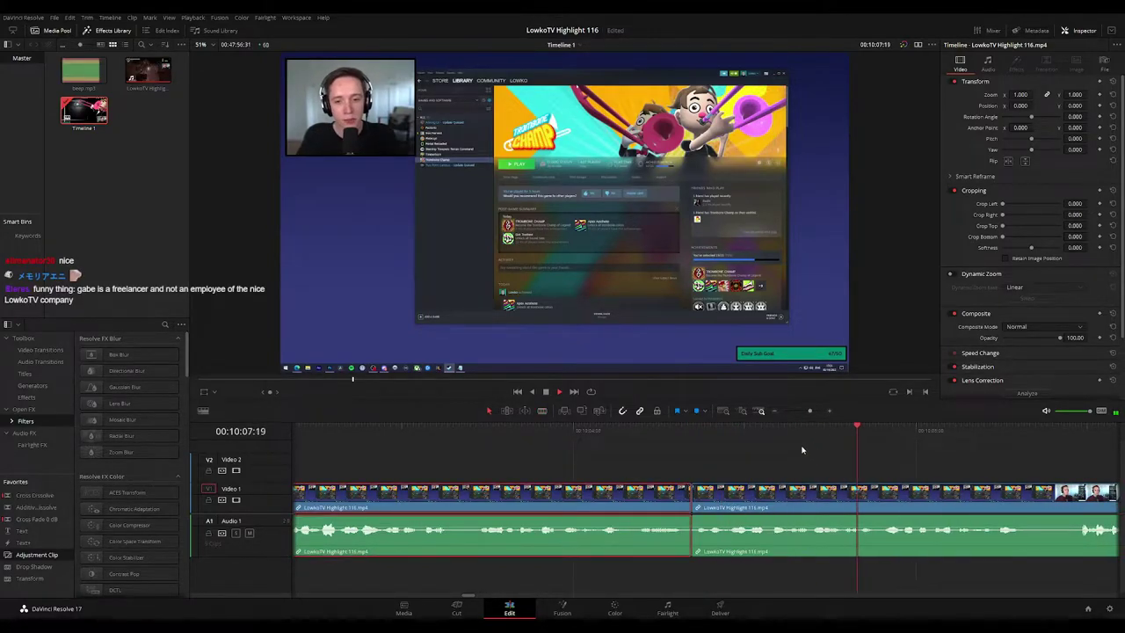
drag(809, 410, 800, 411)
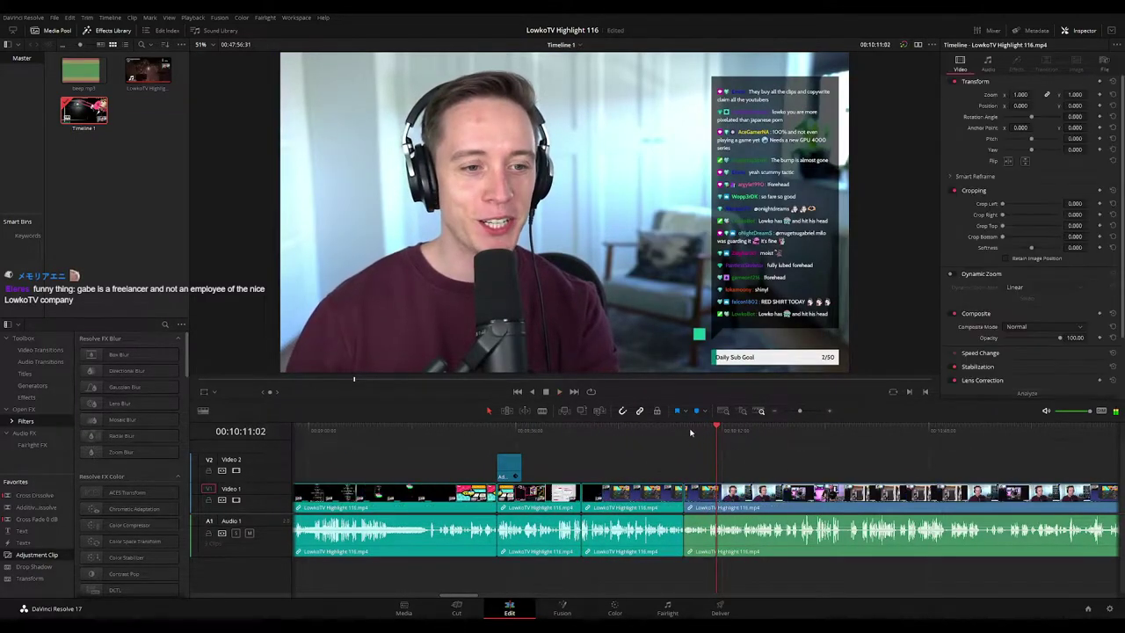
click(685, 431)
drag(799, 411, 810, 411)
scroll(660, 447, right, 2)
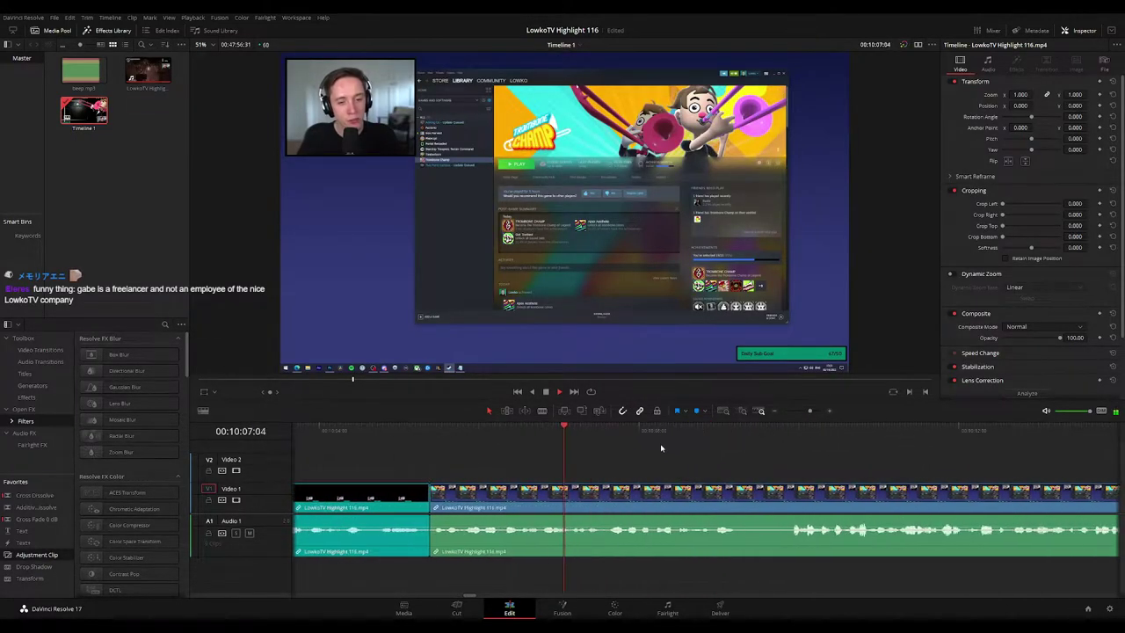
drag(729, 472, 612, 455)
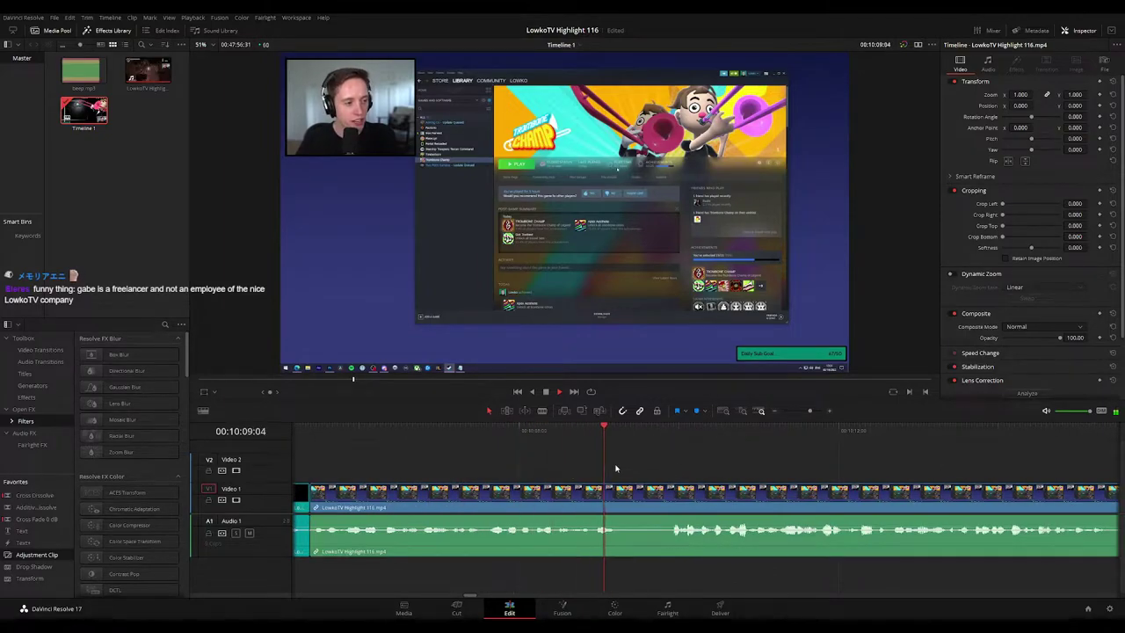
Step: Cut out and ripple-delete the short transition from the Steam library to the full camera view, starting at 00:10:09:24
key(space)
key(b)
click(631, 493)
click(656, 494)
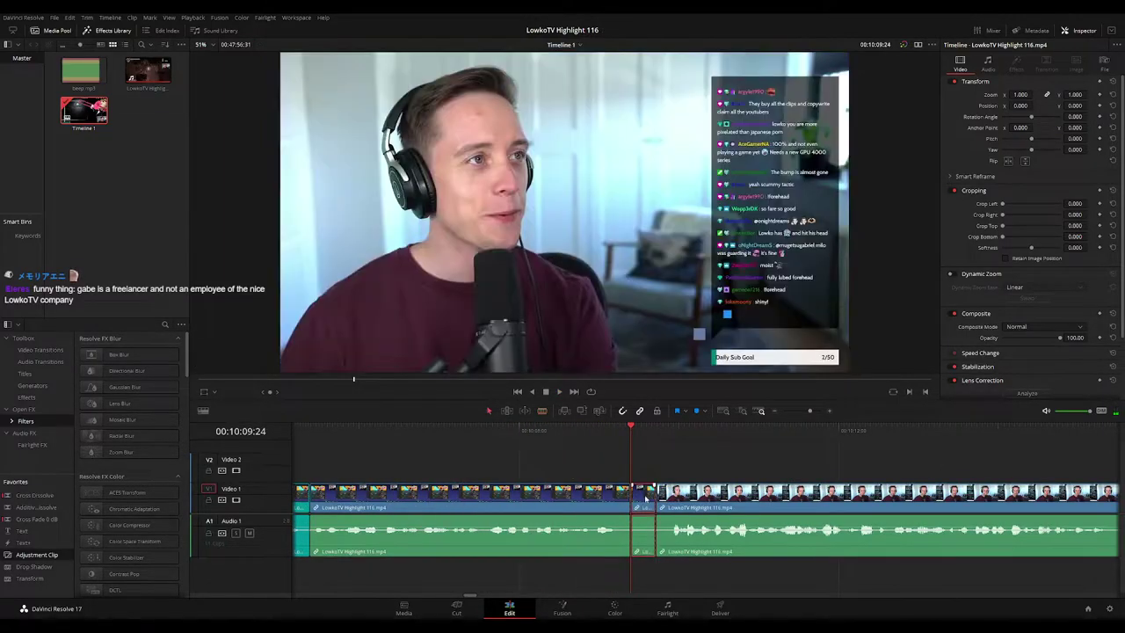
key(space)
key(space)
key(BackSpace)
click(650, 488)
key(BackSpace)
key(space)
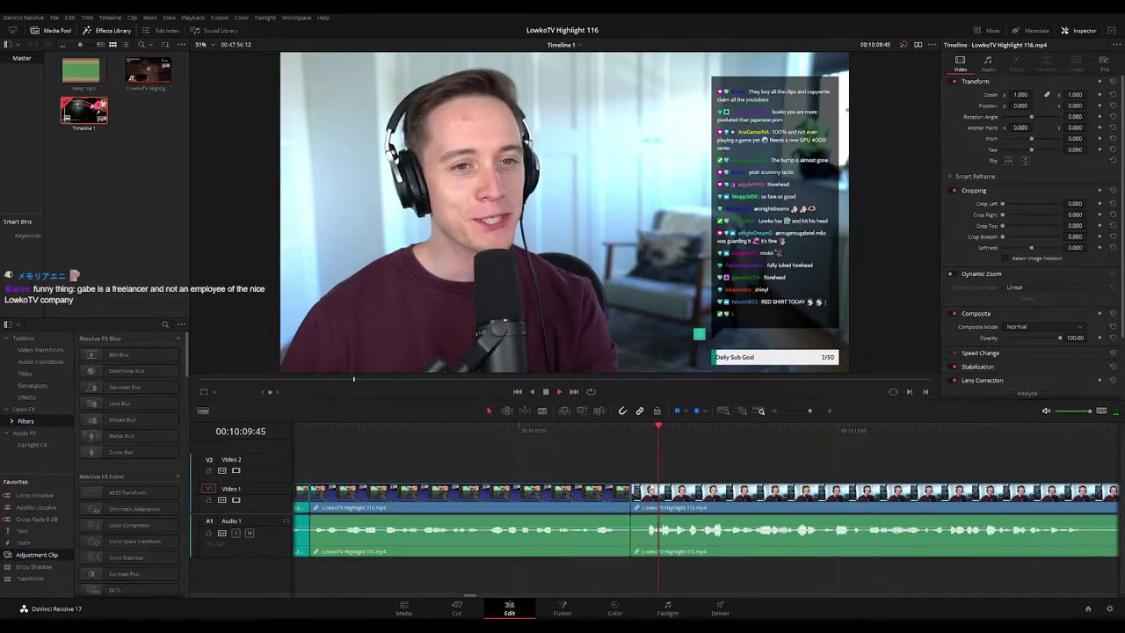
Step: Colour the Steam library clip before the camera view teal and play on from the start of the camera-view clip
click(557, 433)
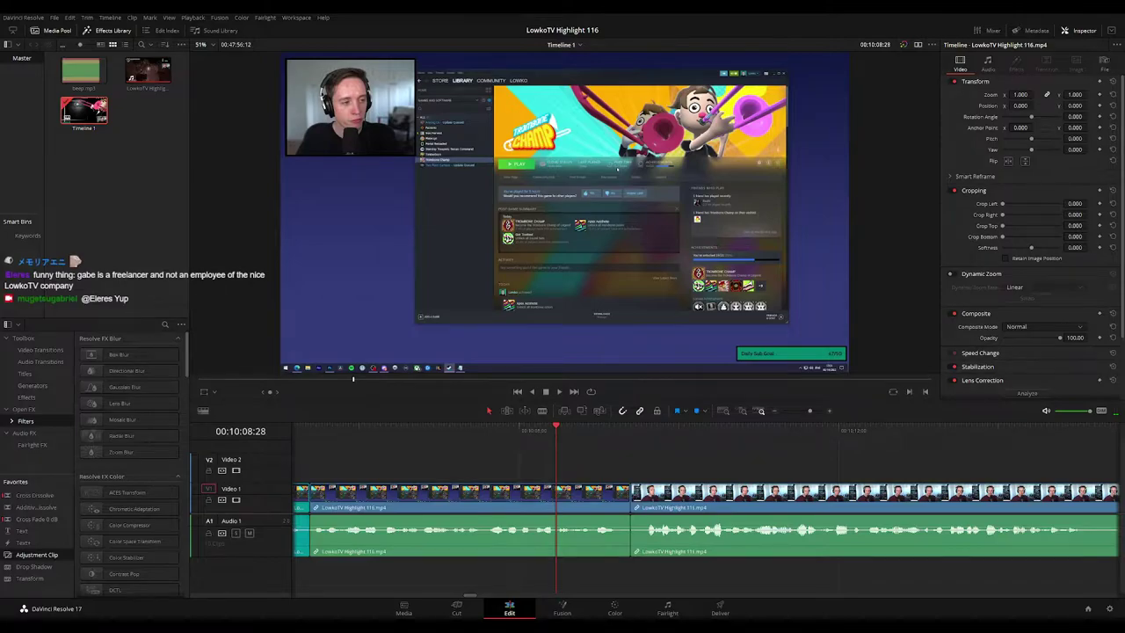
key(shift+v)
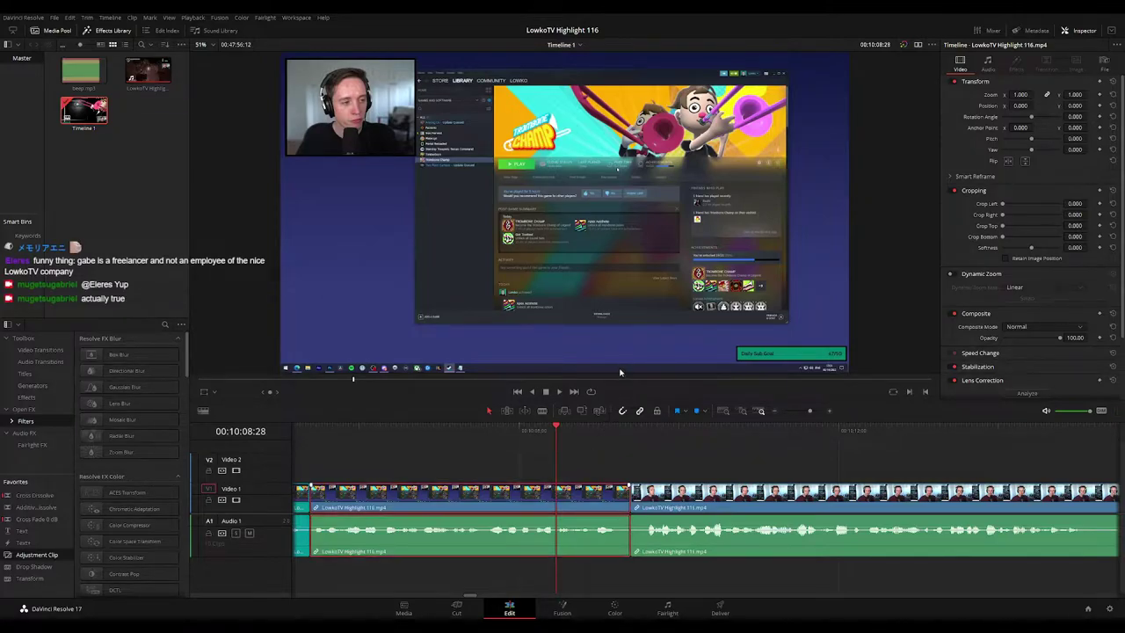
click(694, 472)
click(631, 432)
key(space)
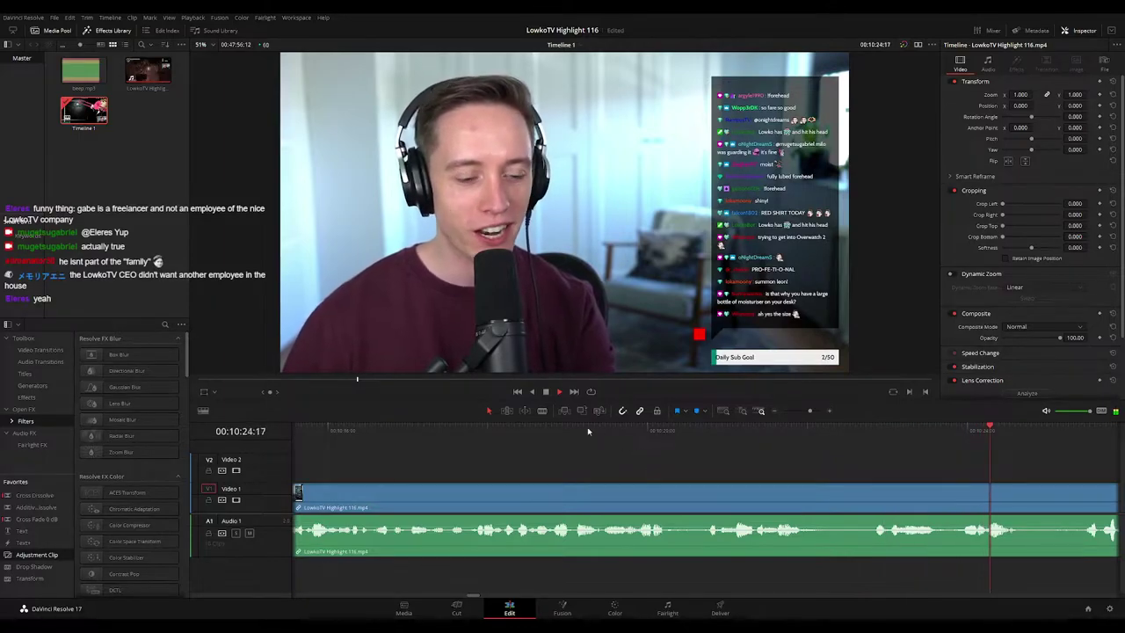
Step: Review the camera-view footage from about 00:10:12 through the graphics card picture for moments to cut
drag(809, 411, 803, 410)
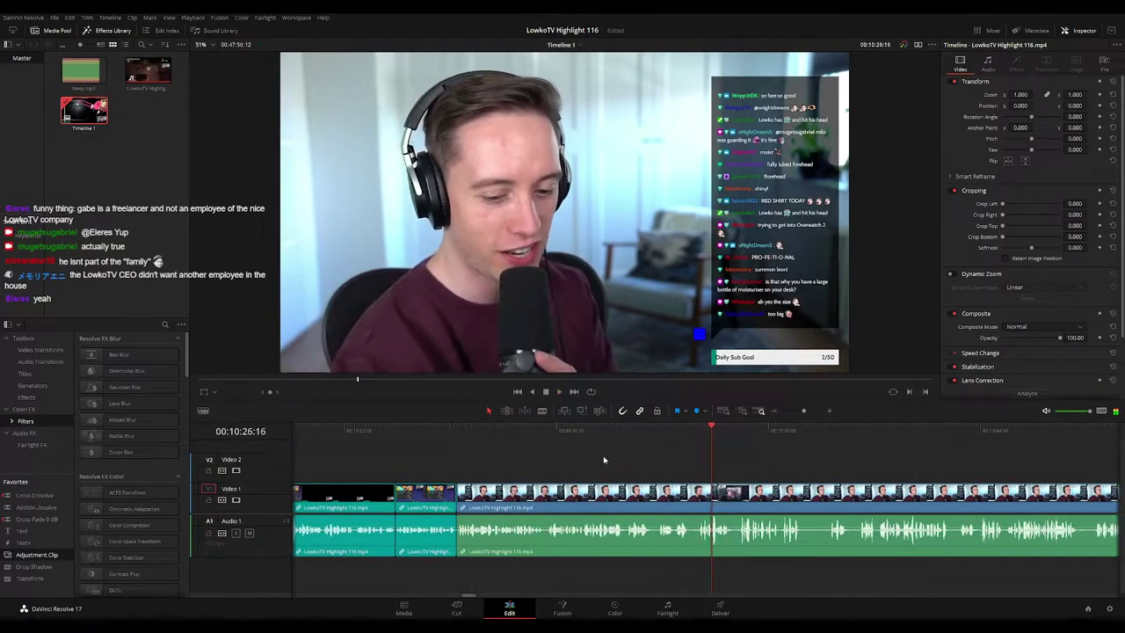
click(481, 430)
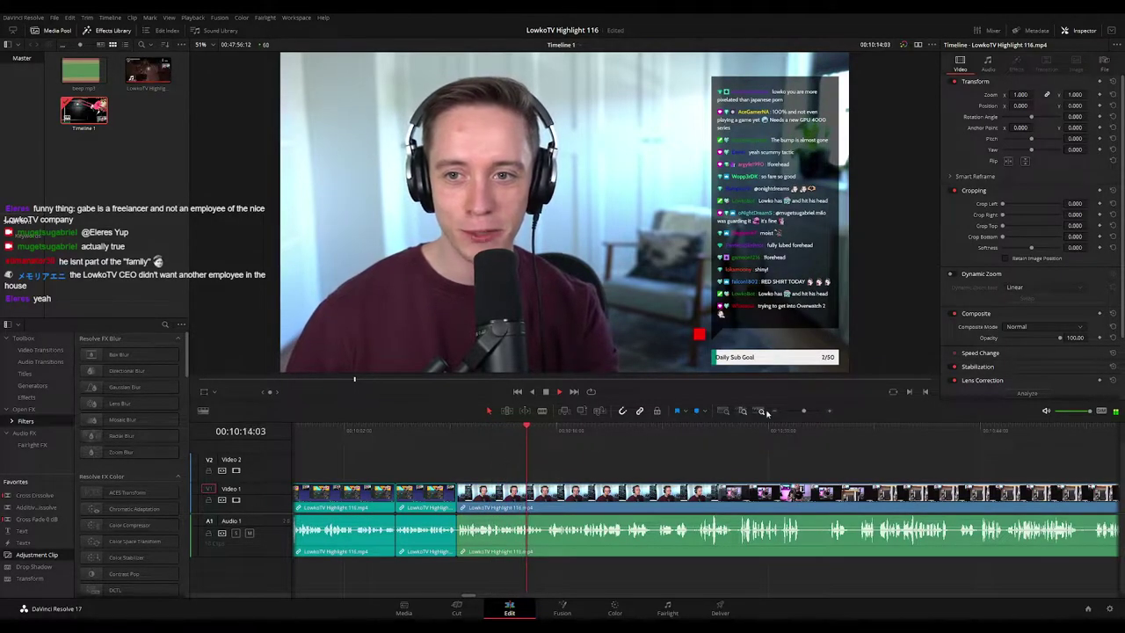
drag(803, 410, 805, 410)
drag(790, 472, 593, 465)
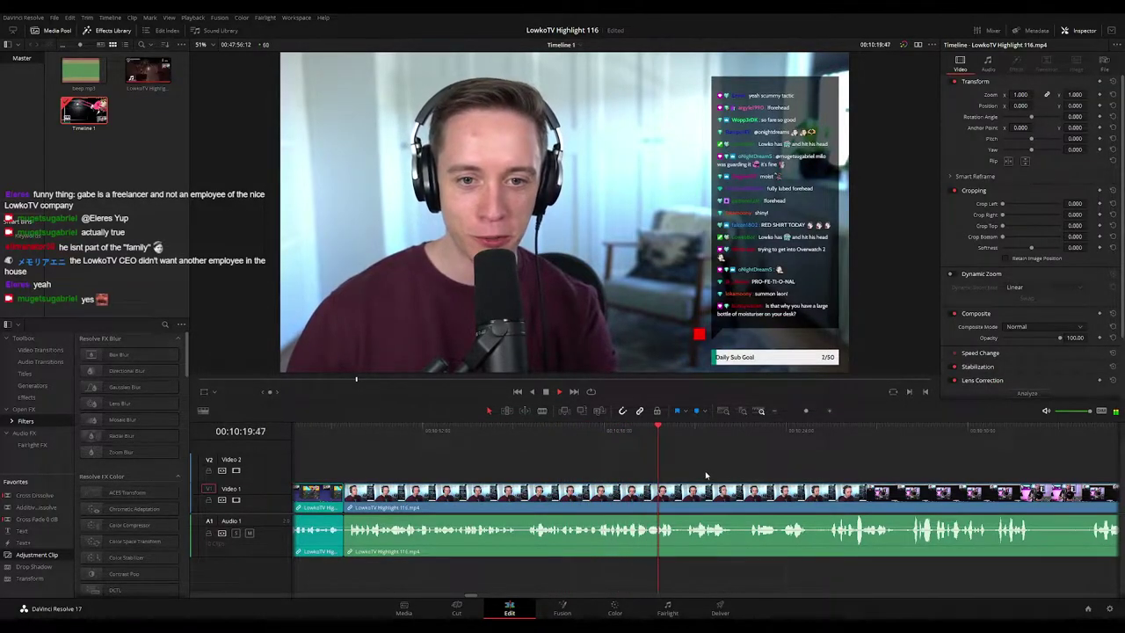
scroll(587, 443, right, 3)
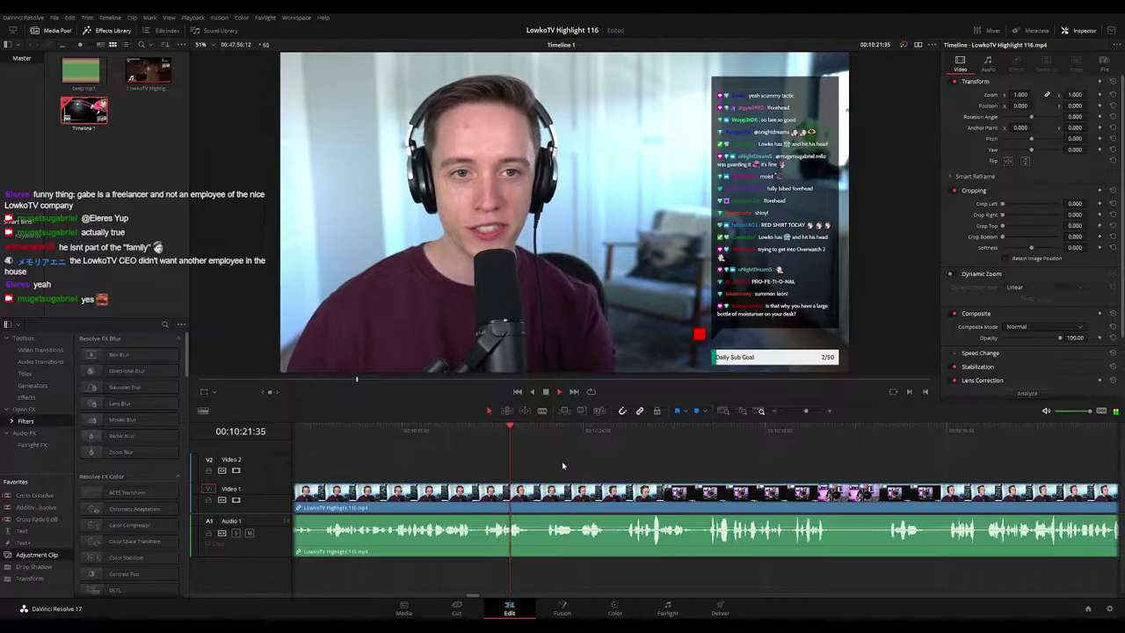
scroll(520, 462, right, 2)
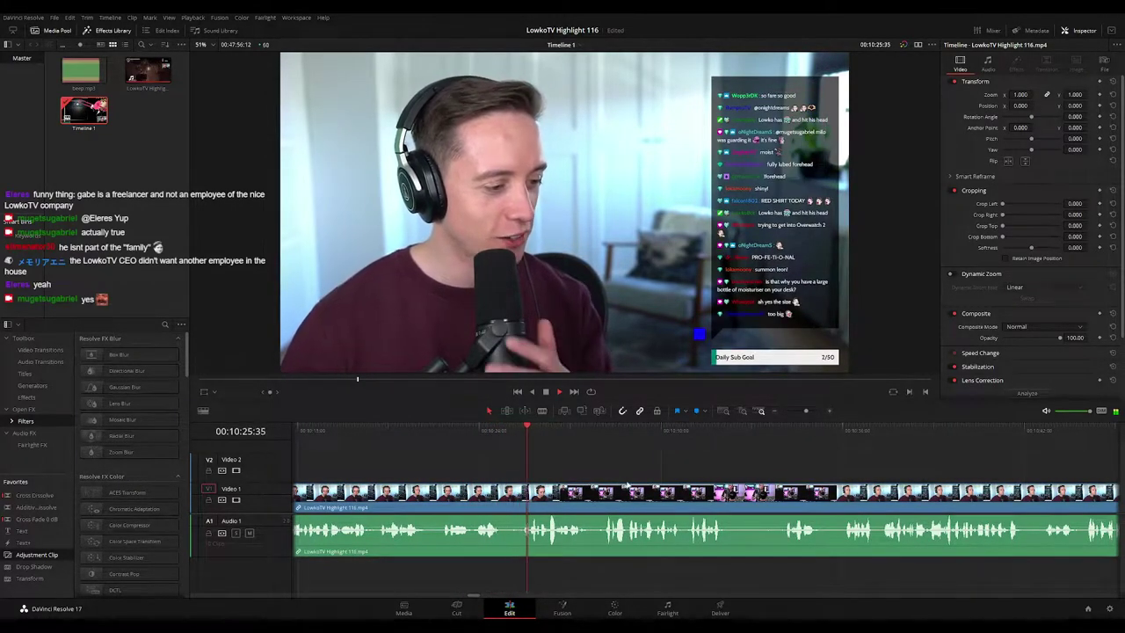
scroll(615, 470, right, 1)
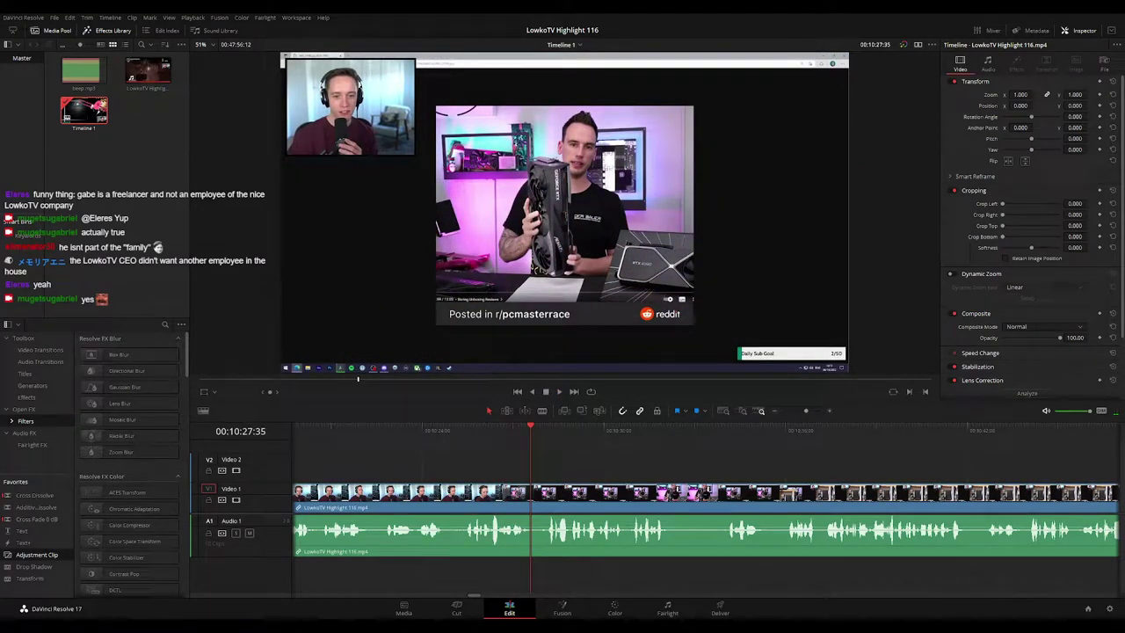
key(space)
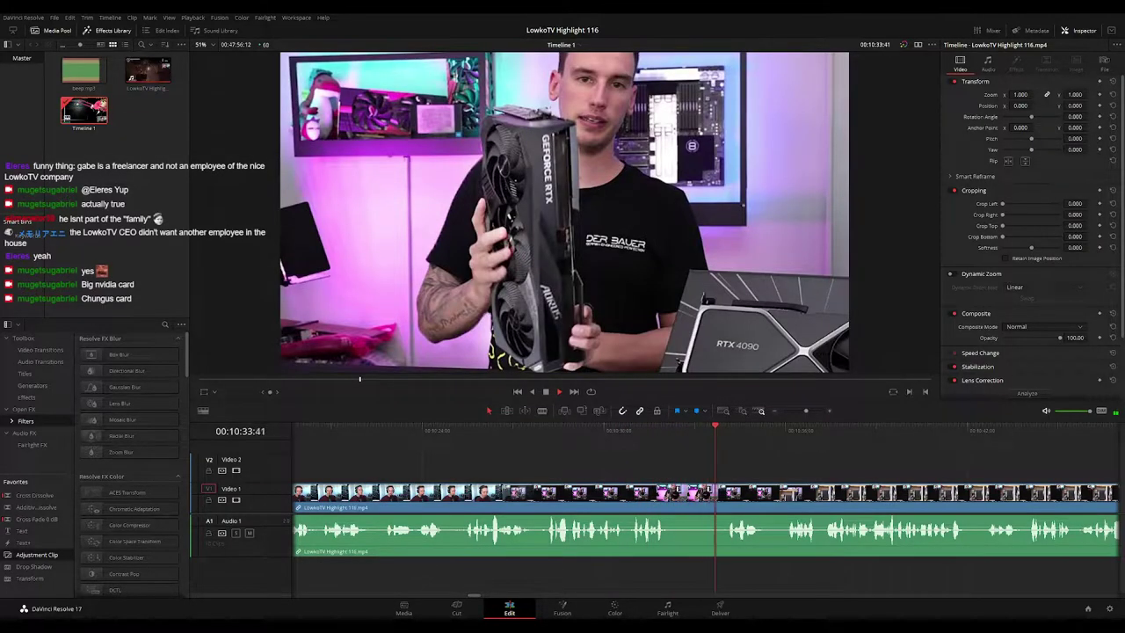
scroll(766, 469, right, 3)
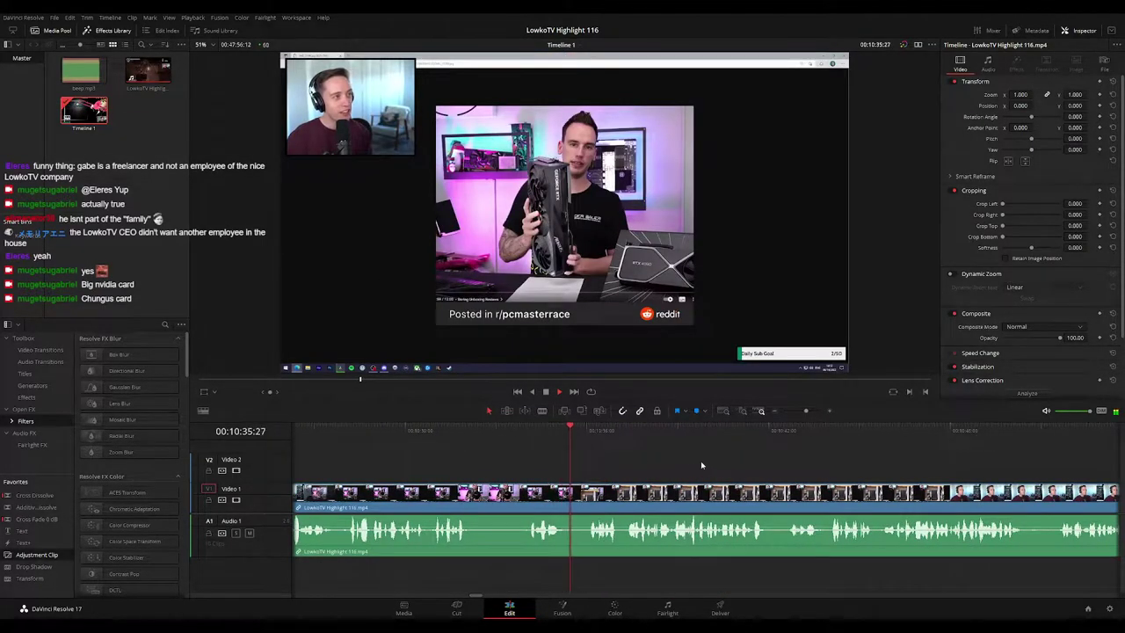
Step: Replay the graphics card picture from 00:10:33:56 and review the console size comparison up to about 00:10:49:50
click(526, 430)
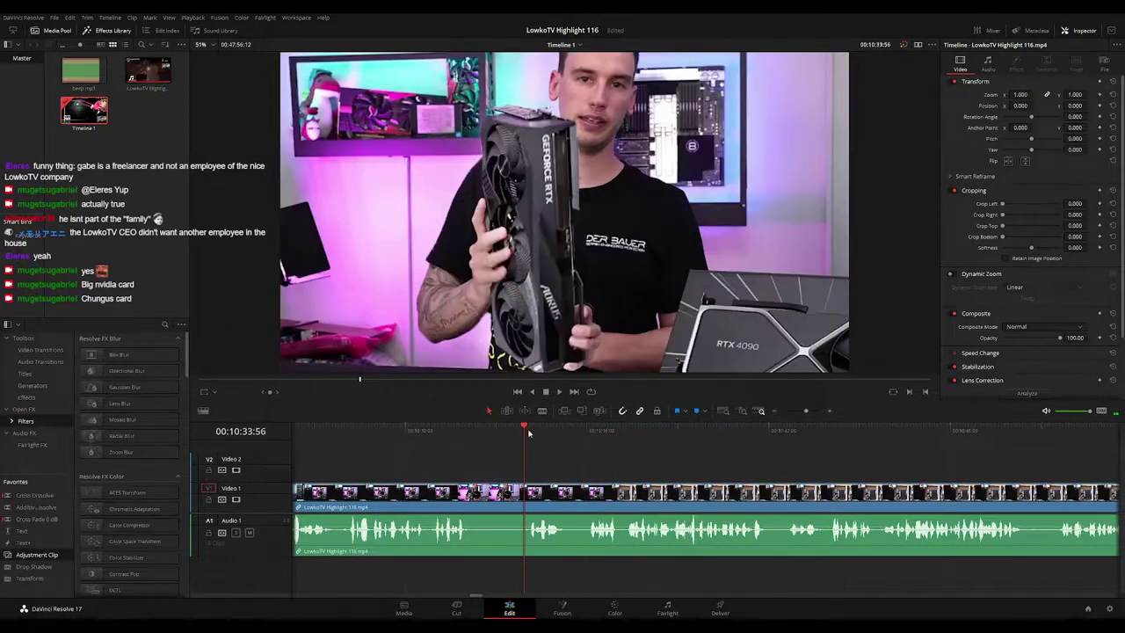
key(space)
scroll(626, 468, down, 2)
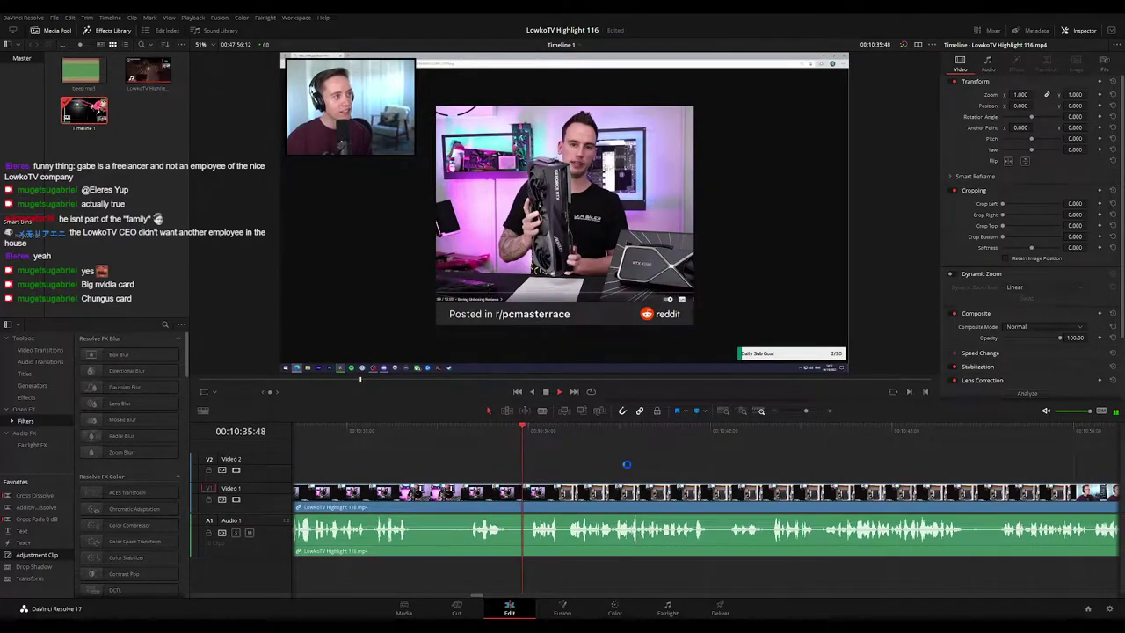
scroll(602, 462, down, 2)
scroll(628, 461, down, 2)
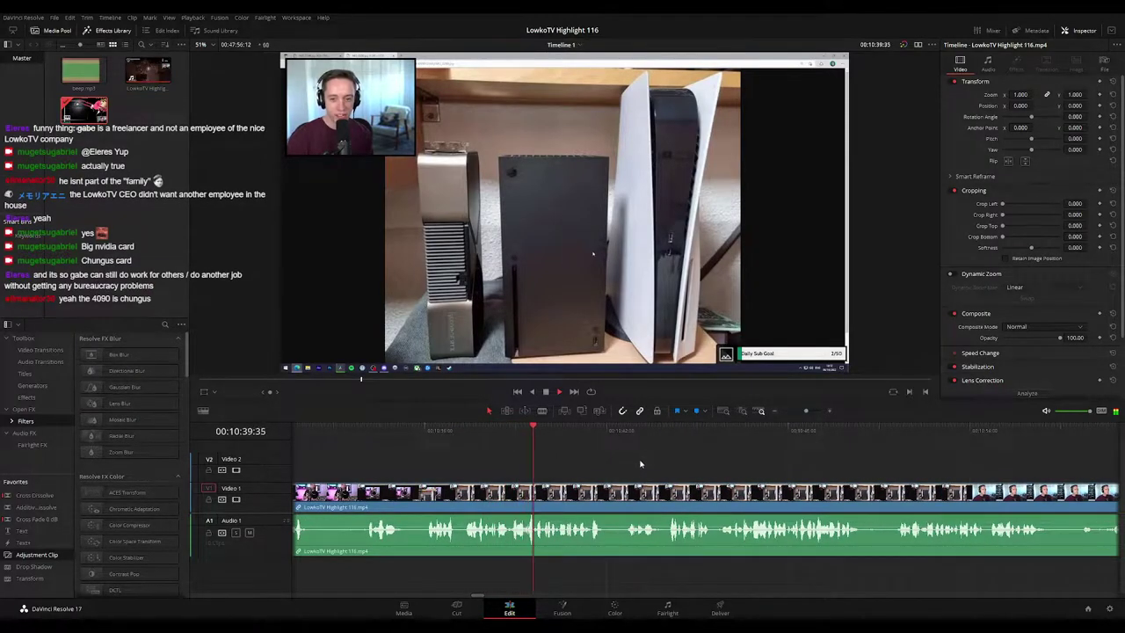
scroll(623, 464, down, 2)
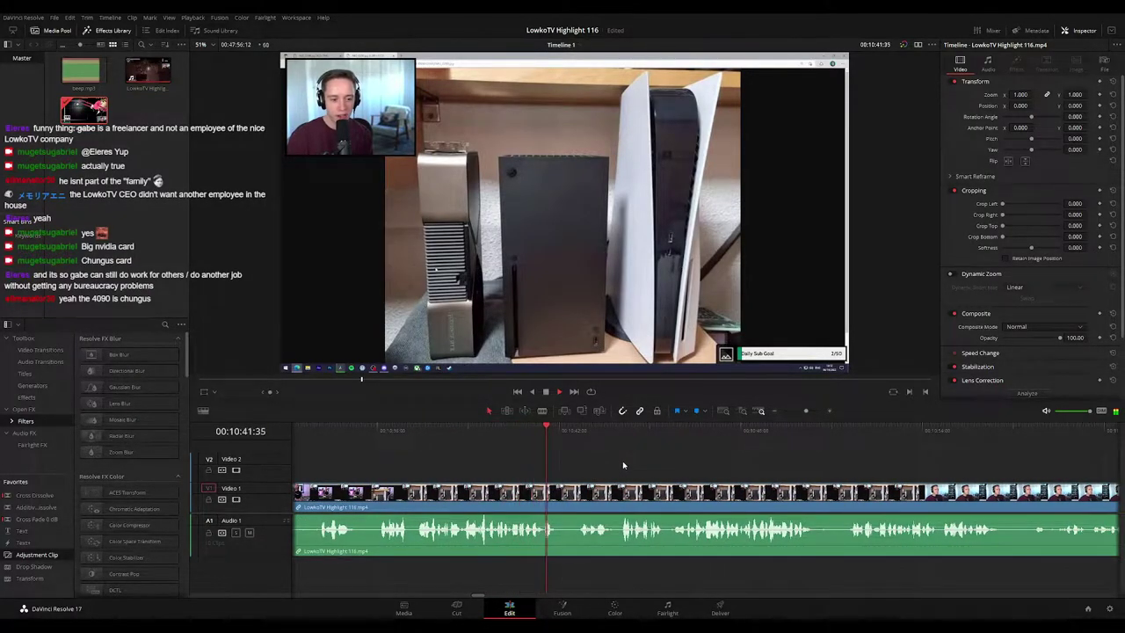
scroll(631, 464, down, 2)
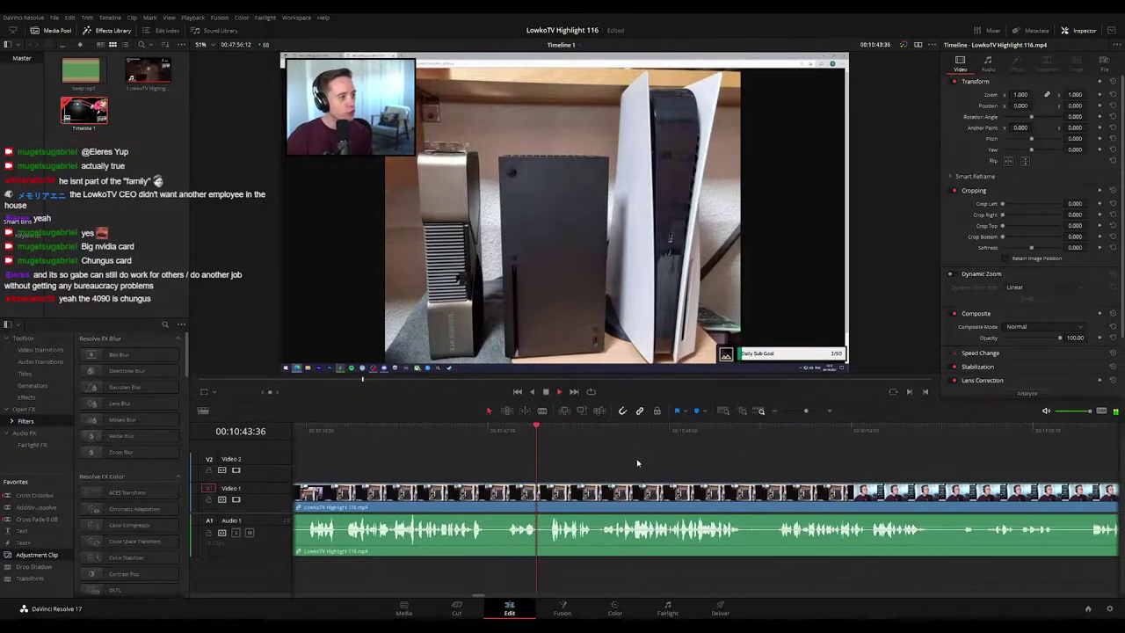
scroll(619, 464, down, 2)
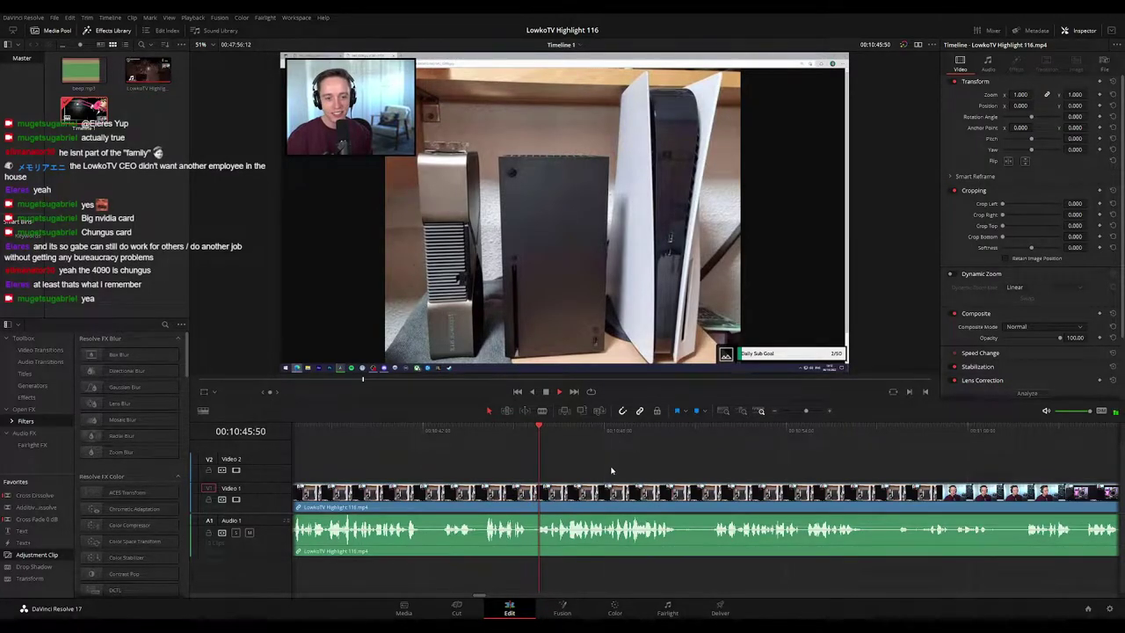
scroll(685, 478, right, 3)
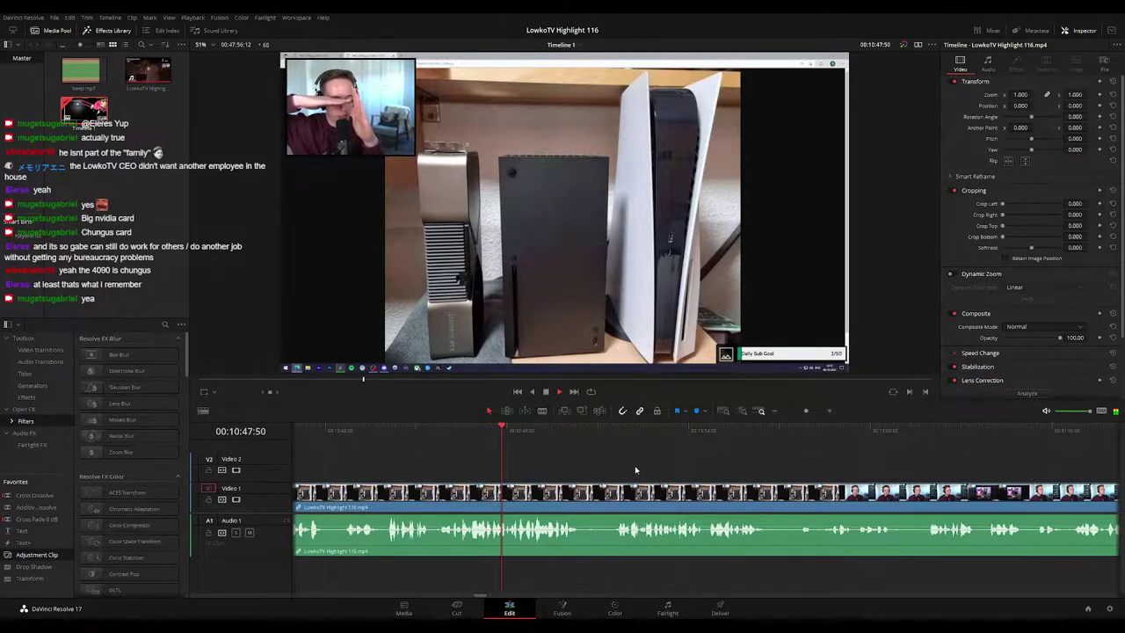
scroll(605, 466, down, 1)
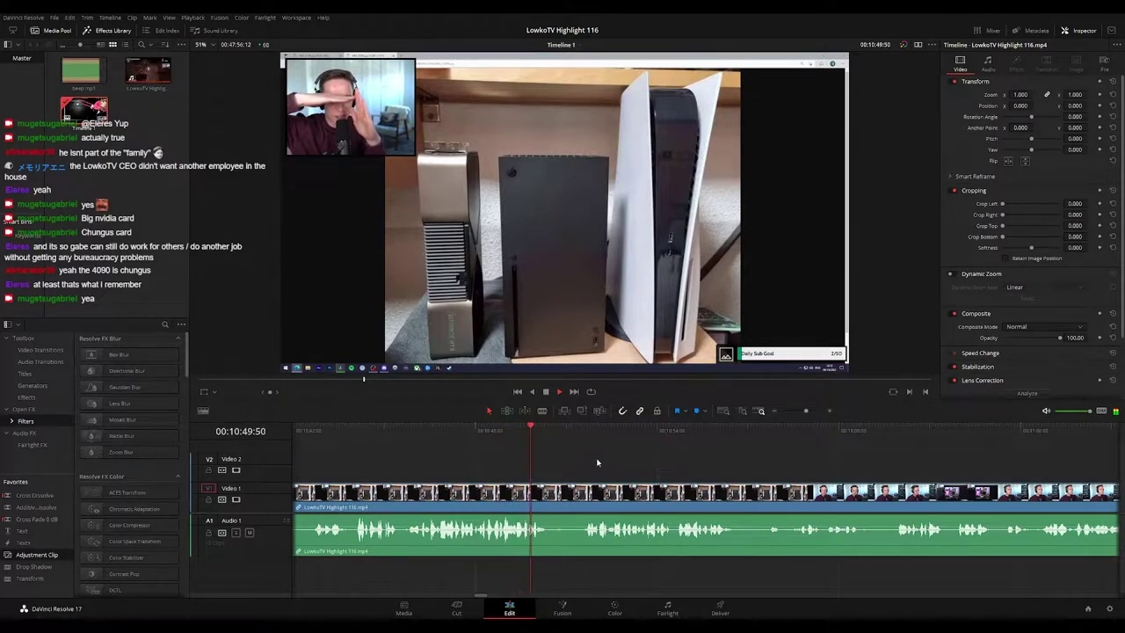
Step: Cut the console comparison footage at 00:10:51:05 and just after the pause, and ripple-delete the quiet section between the cuts
key(b)
click(550, 501)
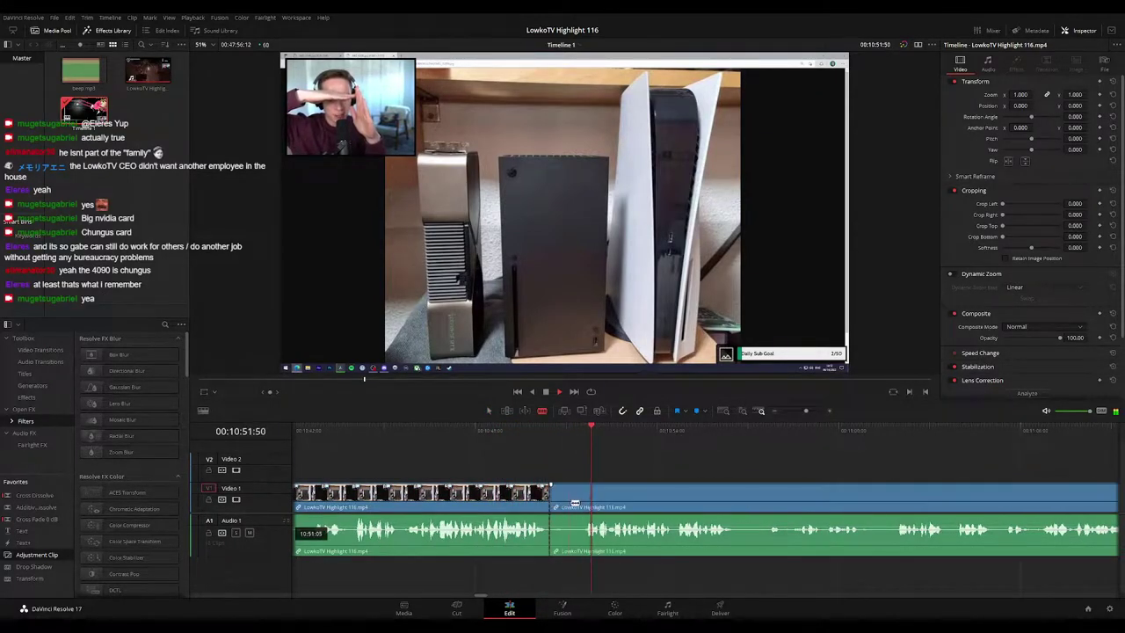
click(581, 501)
key(a)
click(575, 506)
key(Delete)
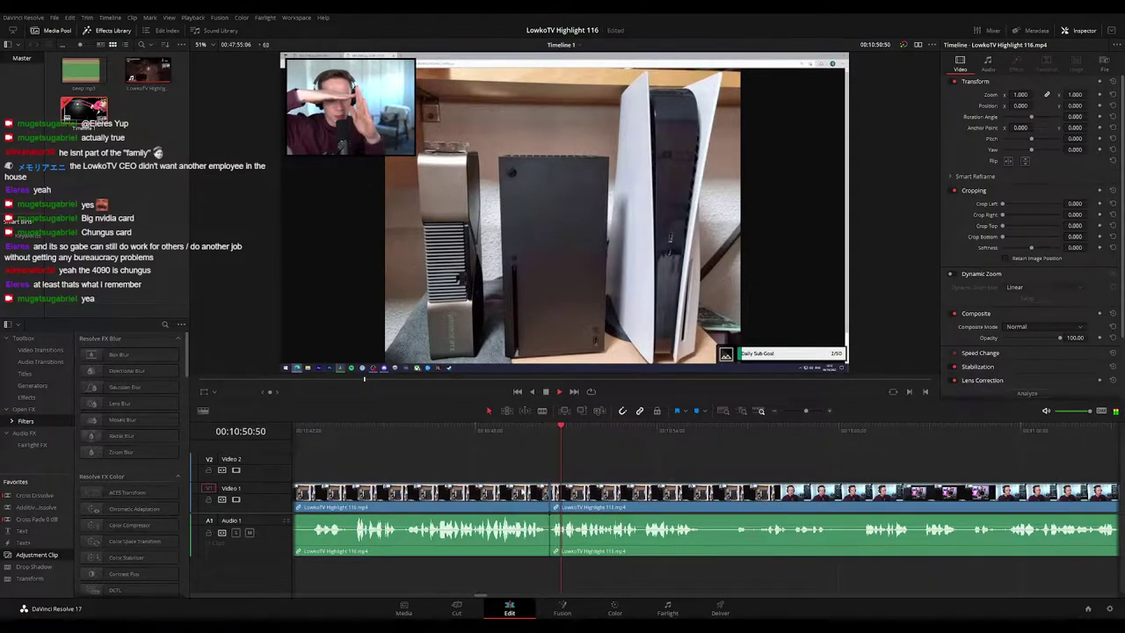
Step: Colour the clip before the new cut green and review the footage after it up to 00:11:06:18
click(521, 491)
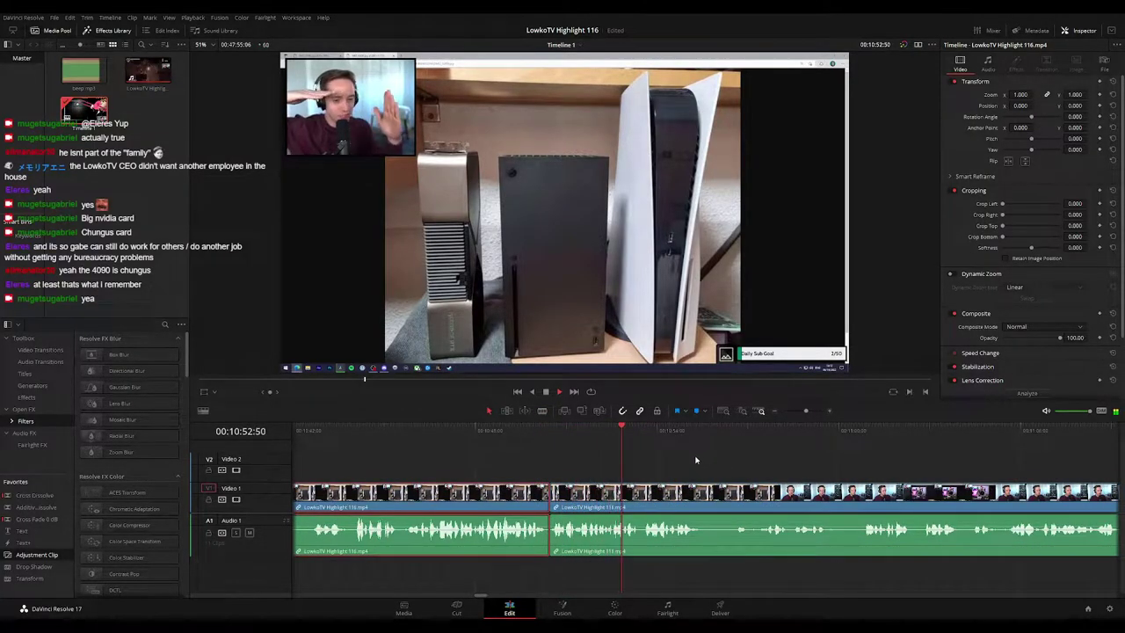
click(765, 466)
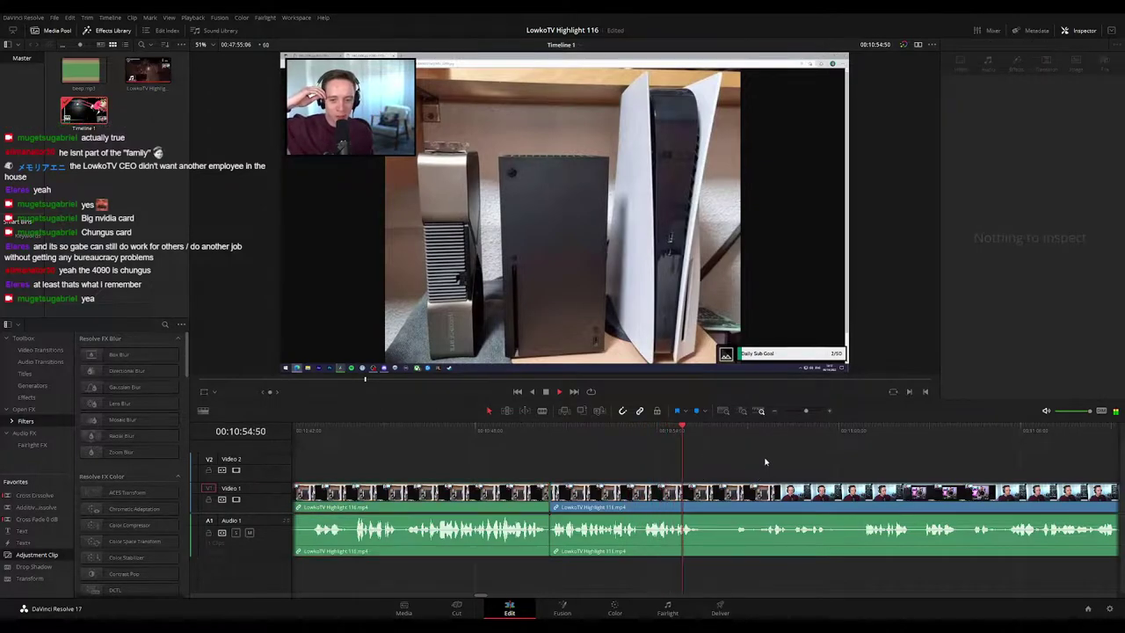
scroll(773, 461, right, 3)
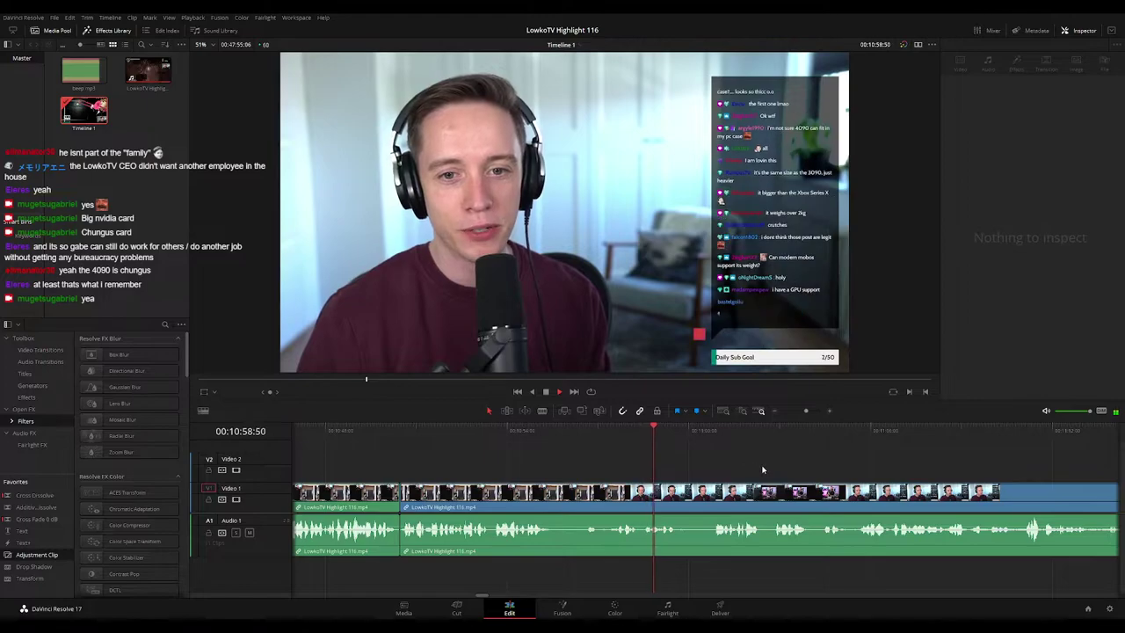
scroll(761, 469, right, 1)
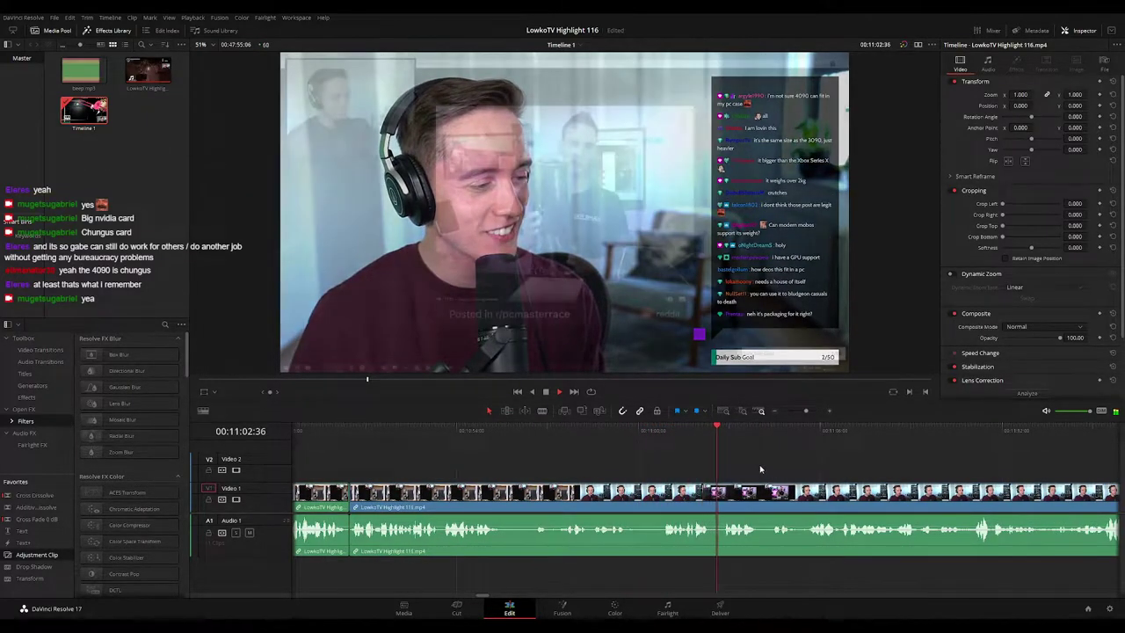
scroll(765, 469, right, 3)
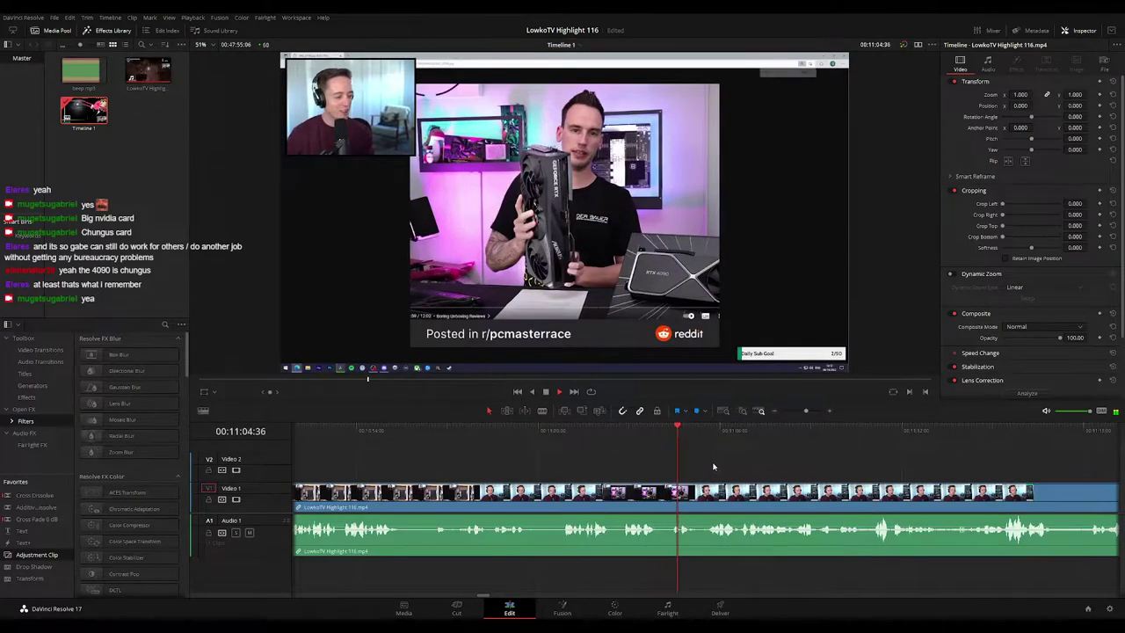
scroll(705, 459, right, 2)
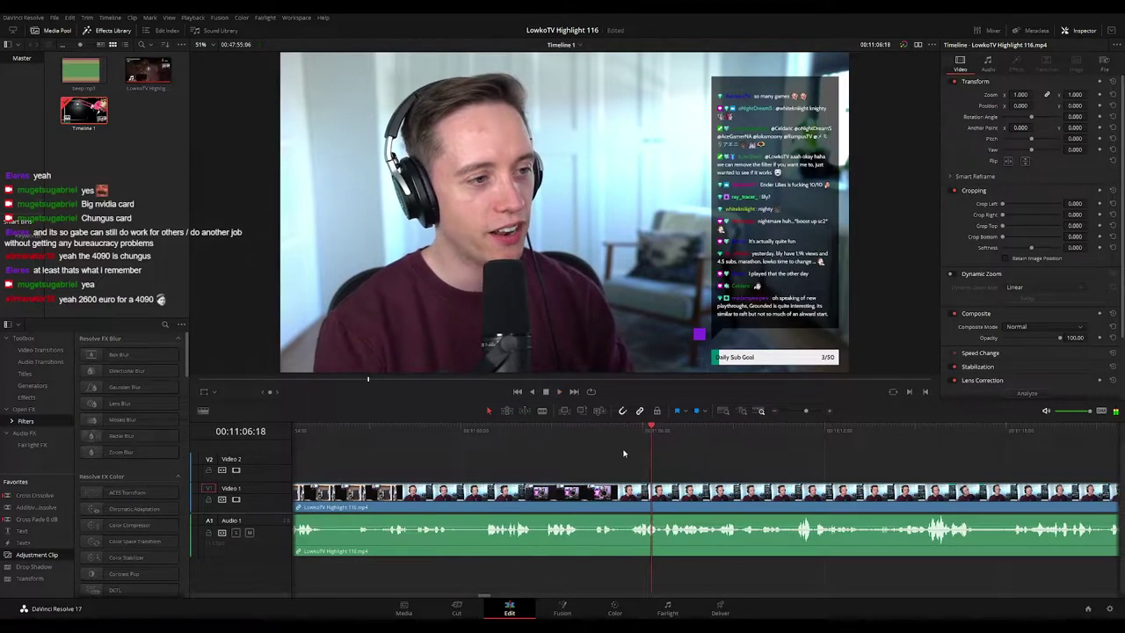
Step: Cut out the sliver around the switch from the graphics card picture to the camera view at 00:11:05:12 and colour the preceding clip green
click(590, 444)
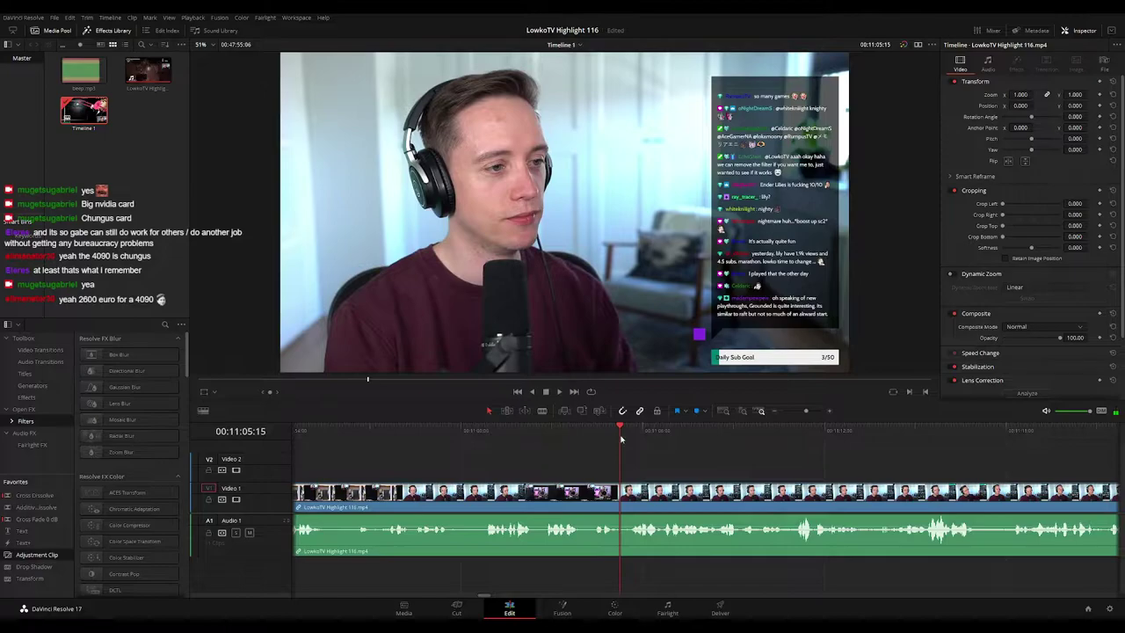
drag(621, 440, 619, 440)
click(620, 493)
key(a)
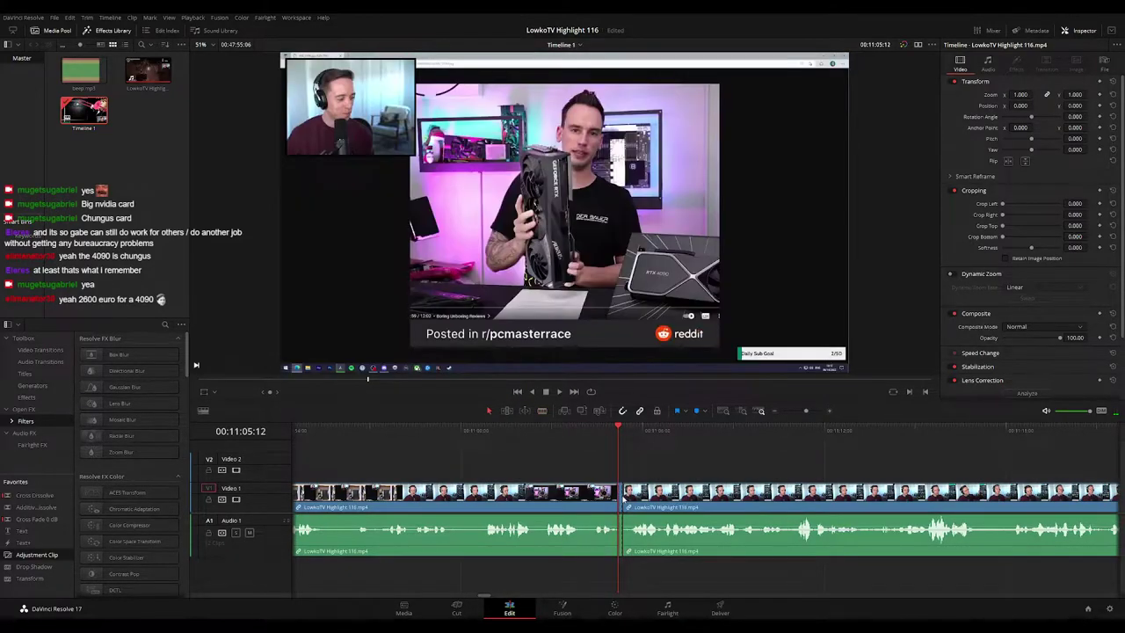
key(space)
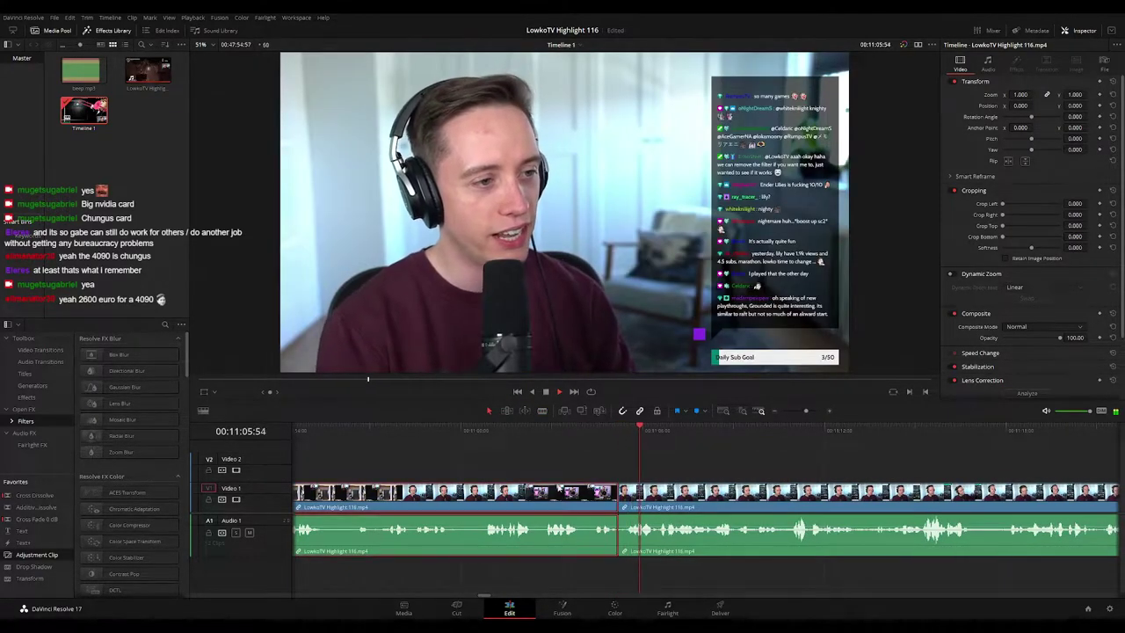
key(2)
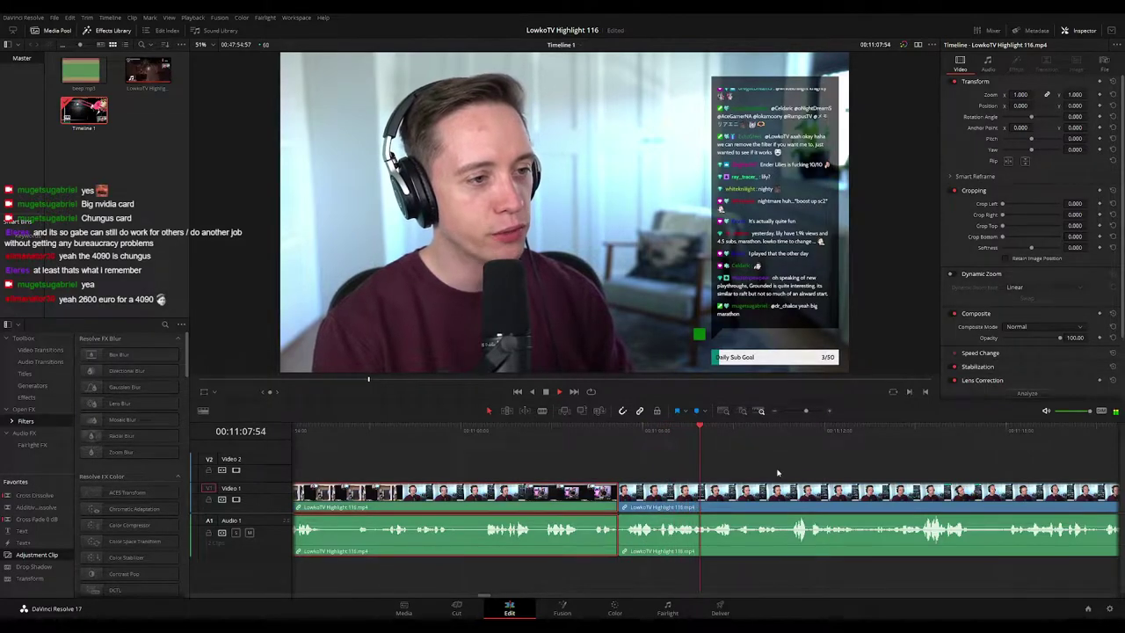
Step: Review the camera-view footage from about 00:11:07:54 to 00:11:34:09 for moments to cut or censor
click(778, 472)
mouse_move(806, 410)
mouse_down()
mouse_move(795, 412)
mouse_move(805, 411)
mouse_up()
drag(826, 480, 658, 462)
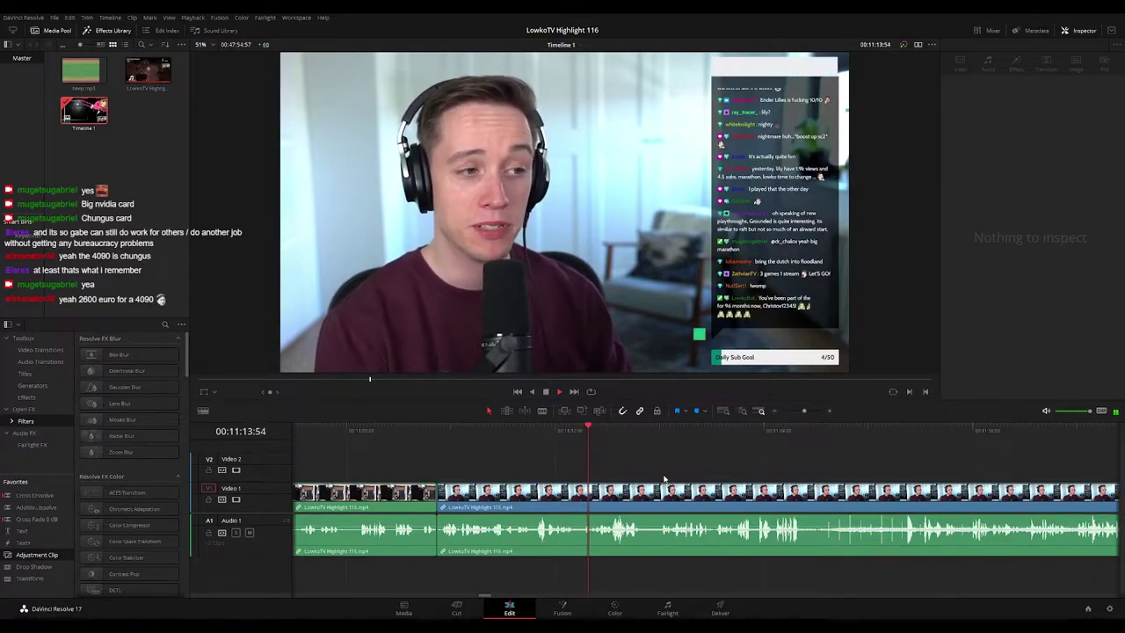
drag(663, 484, 627, 470)
scroll(582, 468, right, 2)
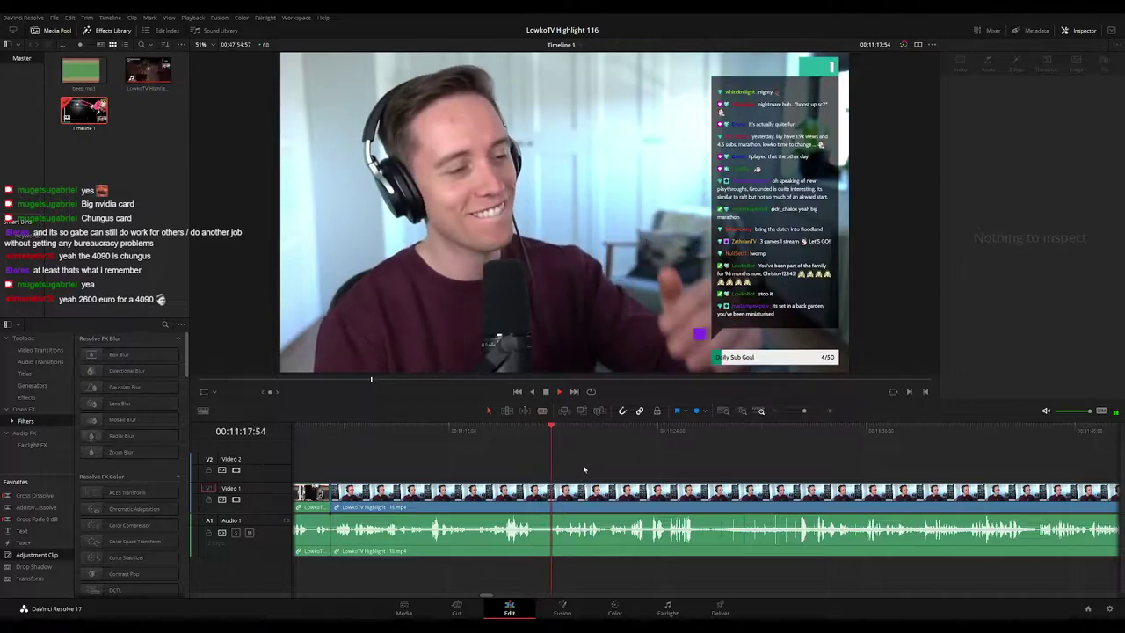
scroll(646, 479, right, 1)
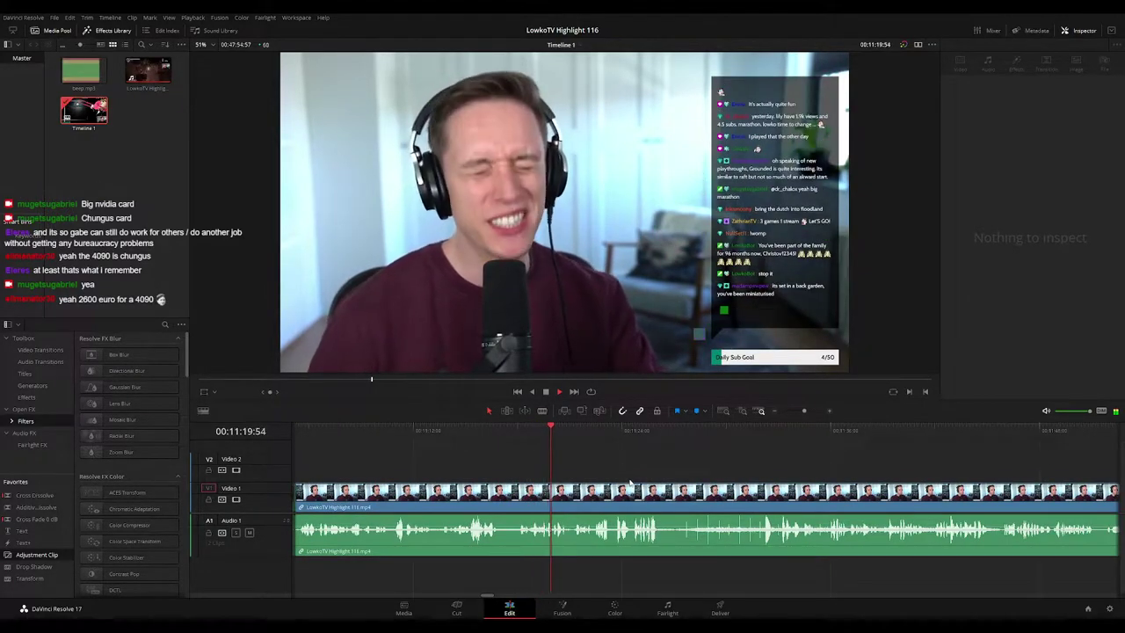
scroll(631, 469, right, 2)
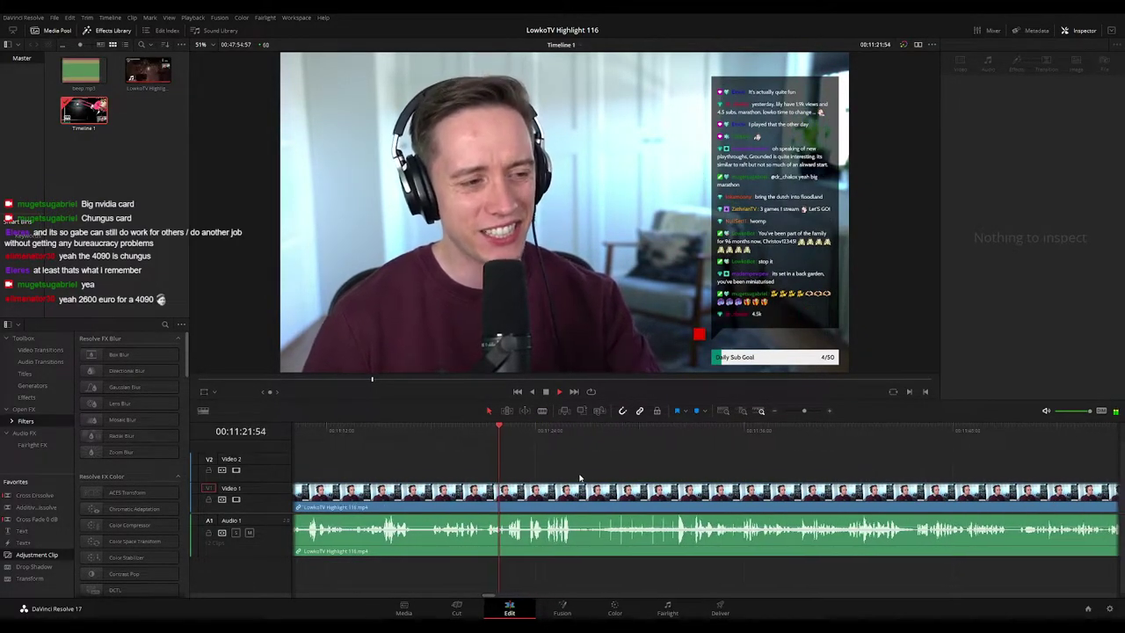
scroll(579, 476, right, 1)
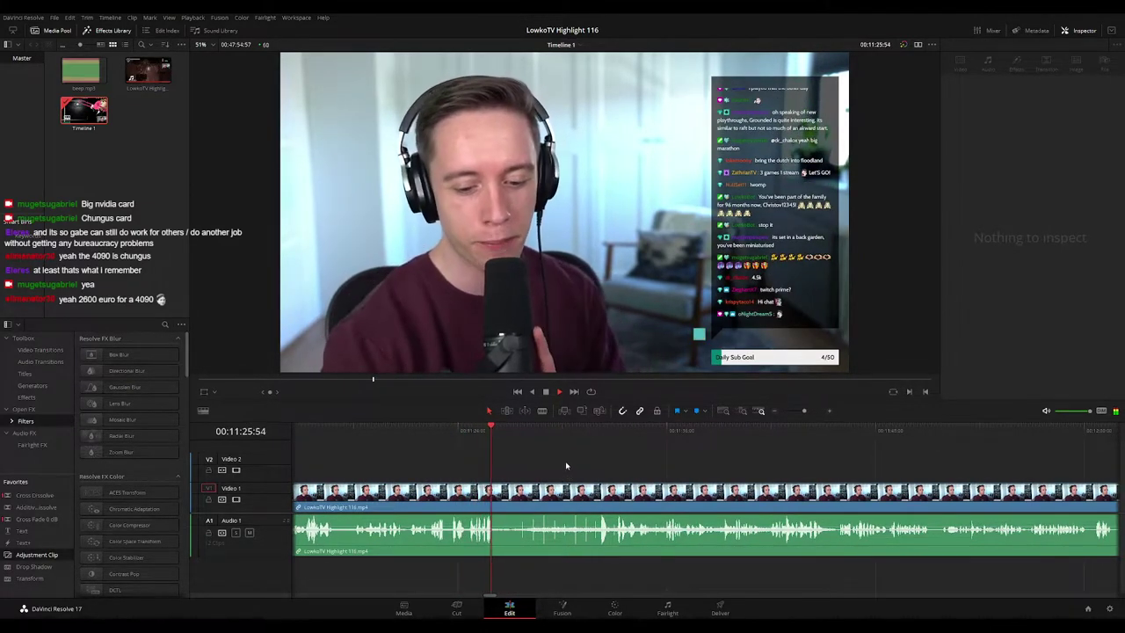
key(space)
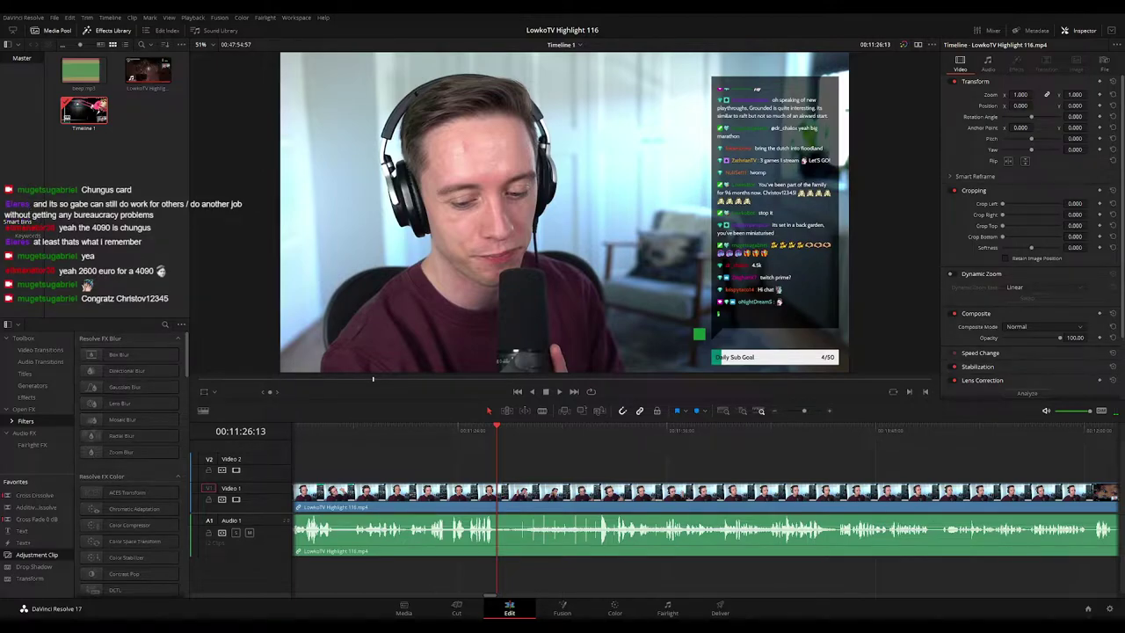
key(space)
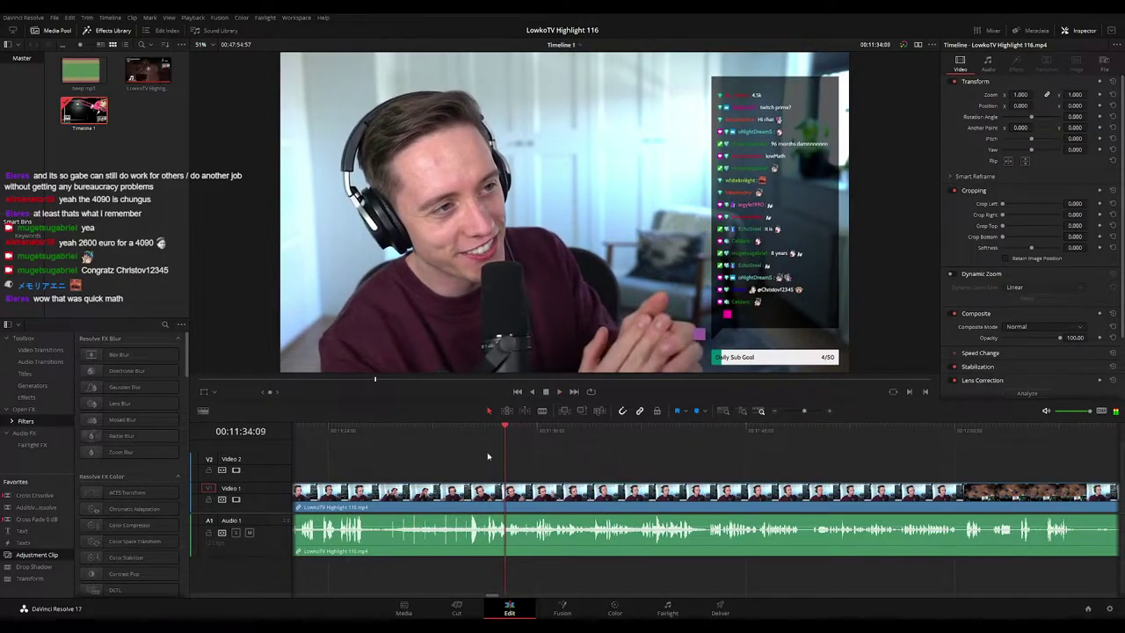
Step: Cut the camera footage at 00:11:33:05 and 00:11:33:37 and mute the audio of the short segment between the cuts
drag(474, 430, 486, 430)
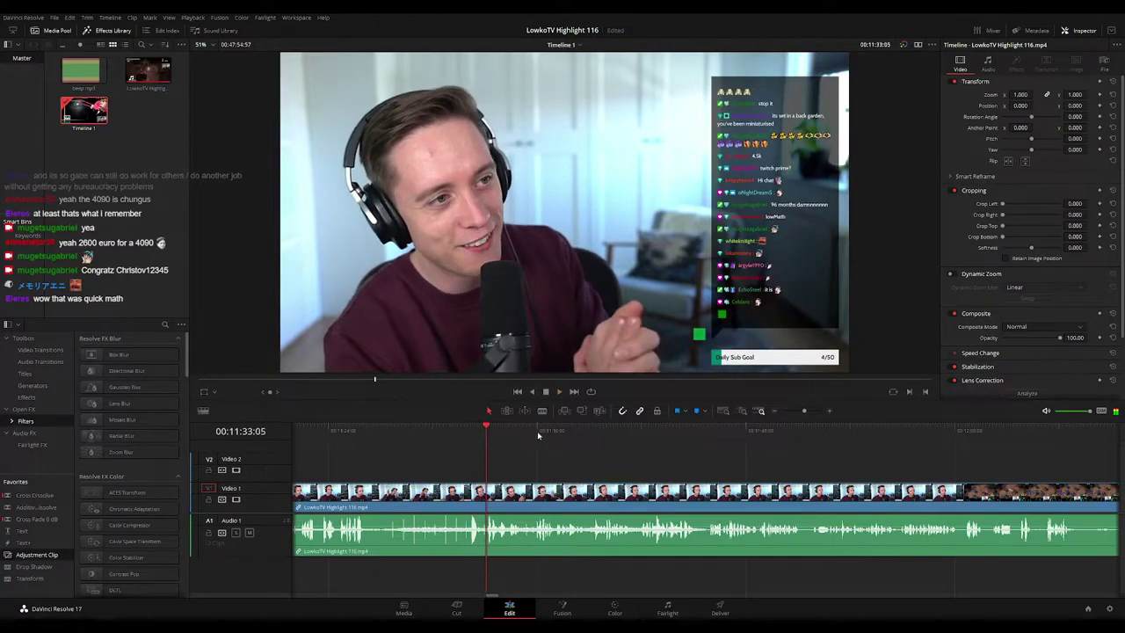
drag(804, 412, 810, 412)
key(b)
click(706, 494)
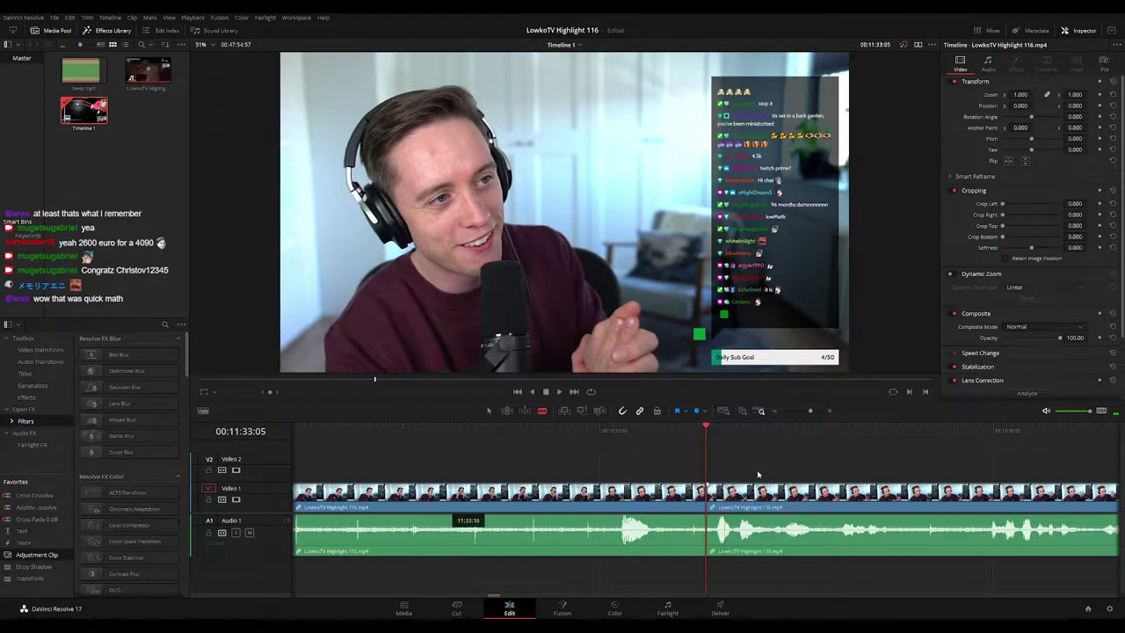
key(space)
key(space)
drag(750, 436, 760, 437)
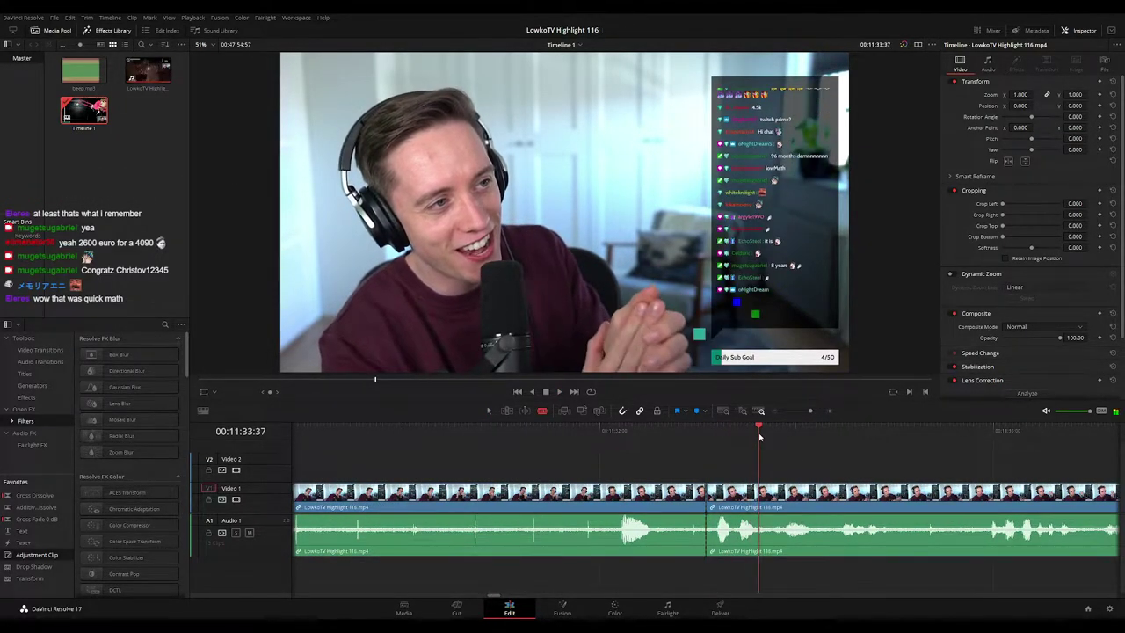
key(a)
drag(737, 531, 728, 569)
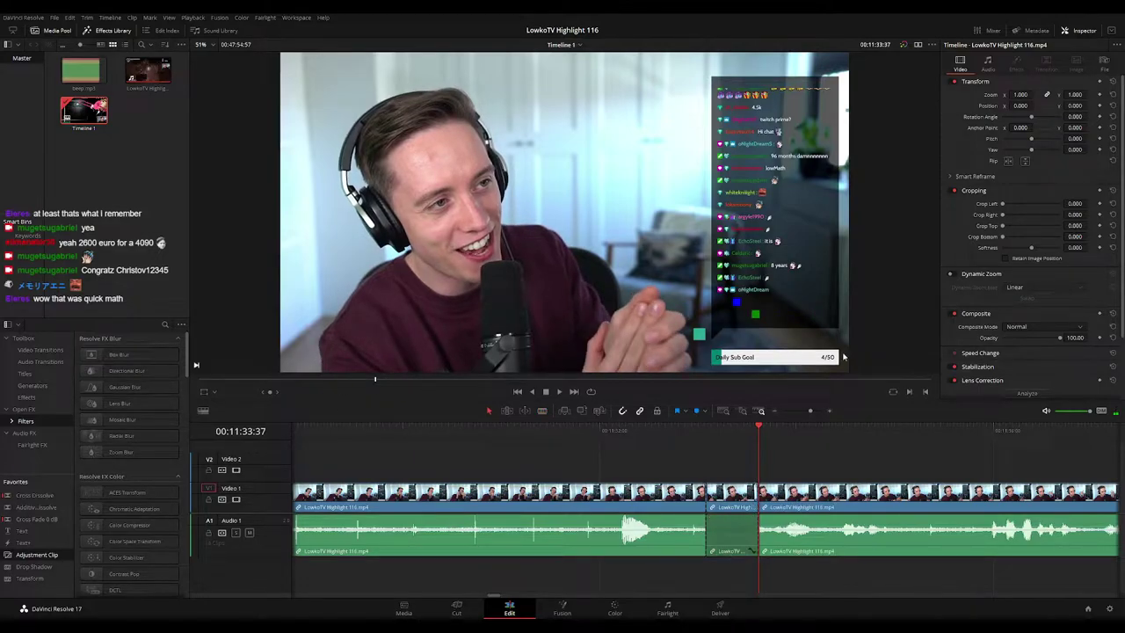
key(Delete)
Step: Place beep.mp3 on Audio 2 under the muted segment, trimmed to the segment's length, with its volume at -23.00
click(84, 71)
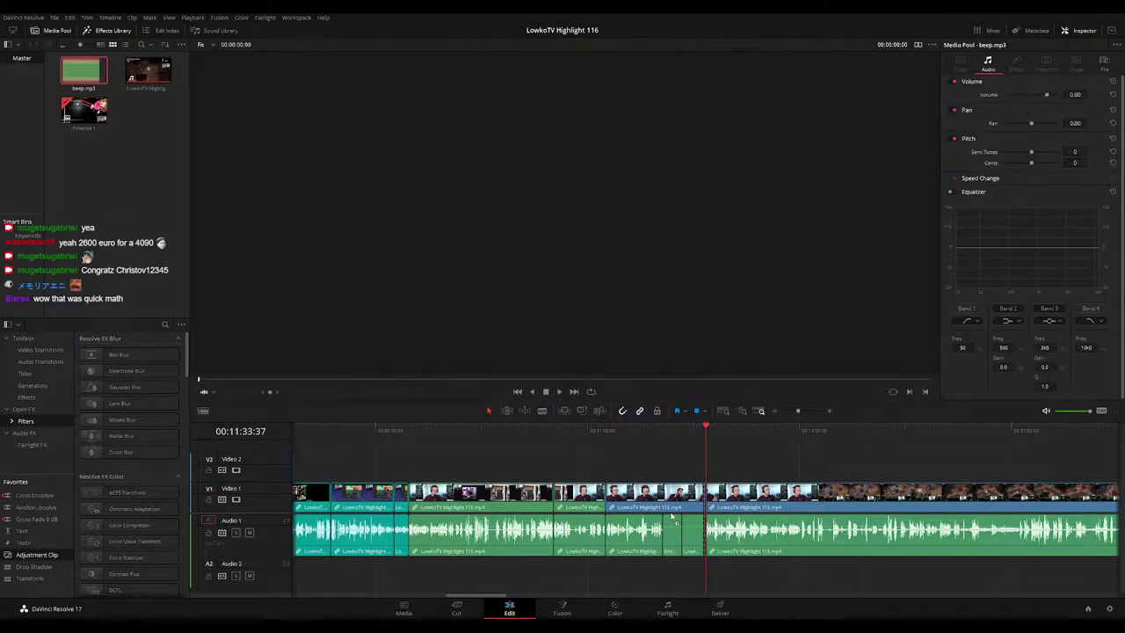
drag(83, 70, 685, 578)
drag(797, 410, 811, 411)
drag(527, 582, 798, 573)
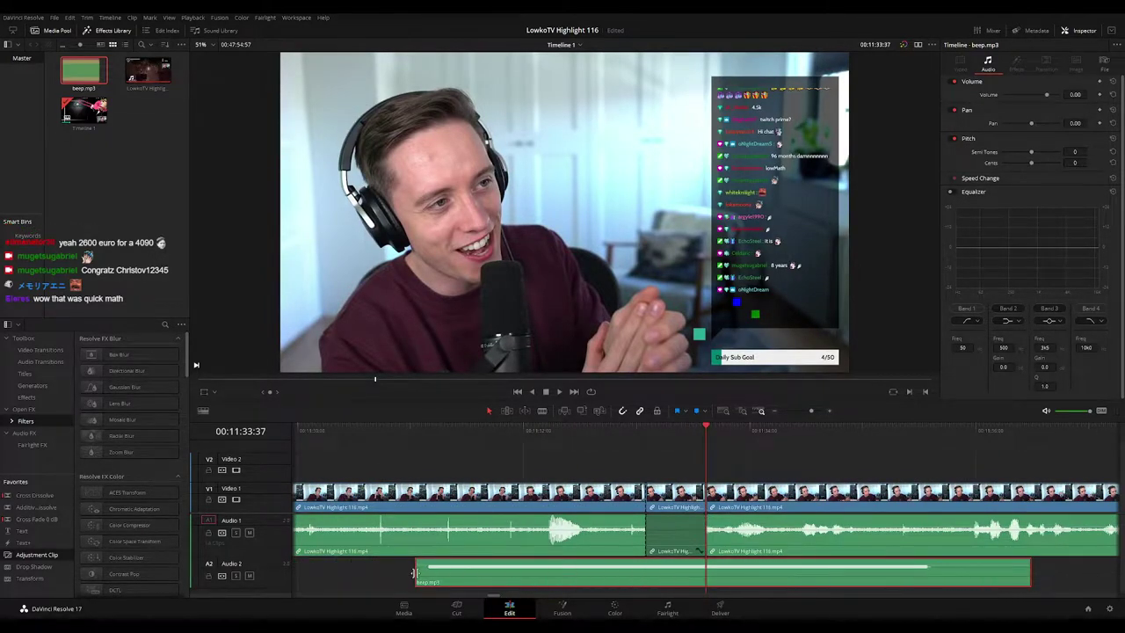
drag(413, 573, 647, 573)
drag(1028, 576, 704, 576)
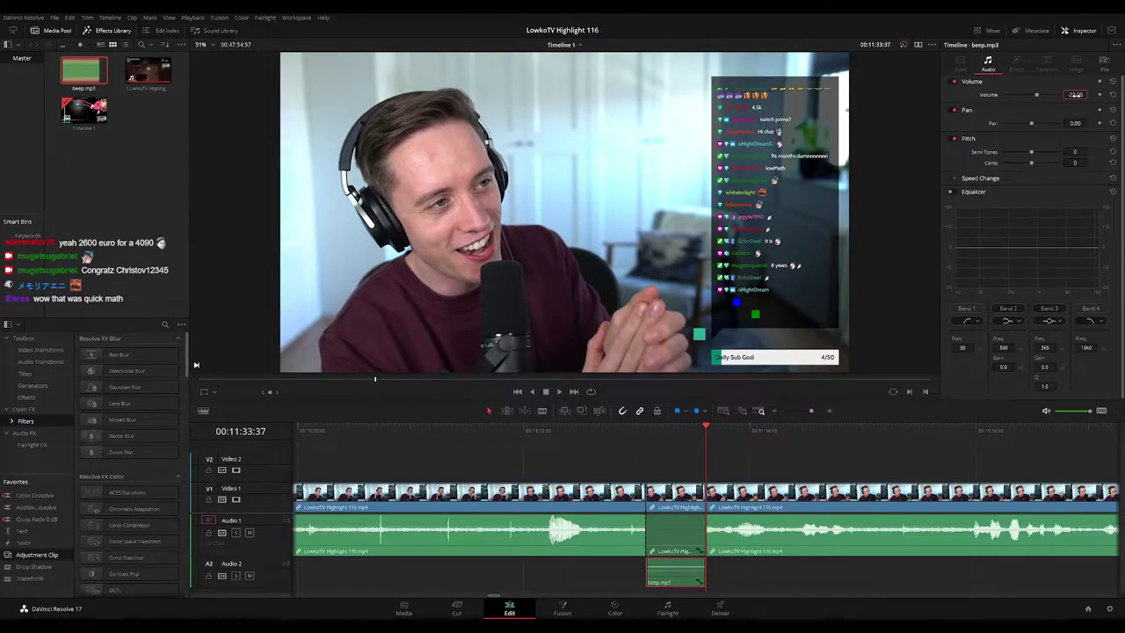
Step: Play back the beeped moment and colour the muted segment and the camera clip before it green
click(600, 430)
key(space)
drag(664, 468, 593, 496)
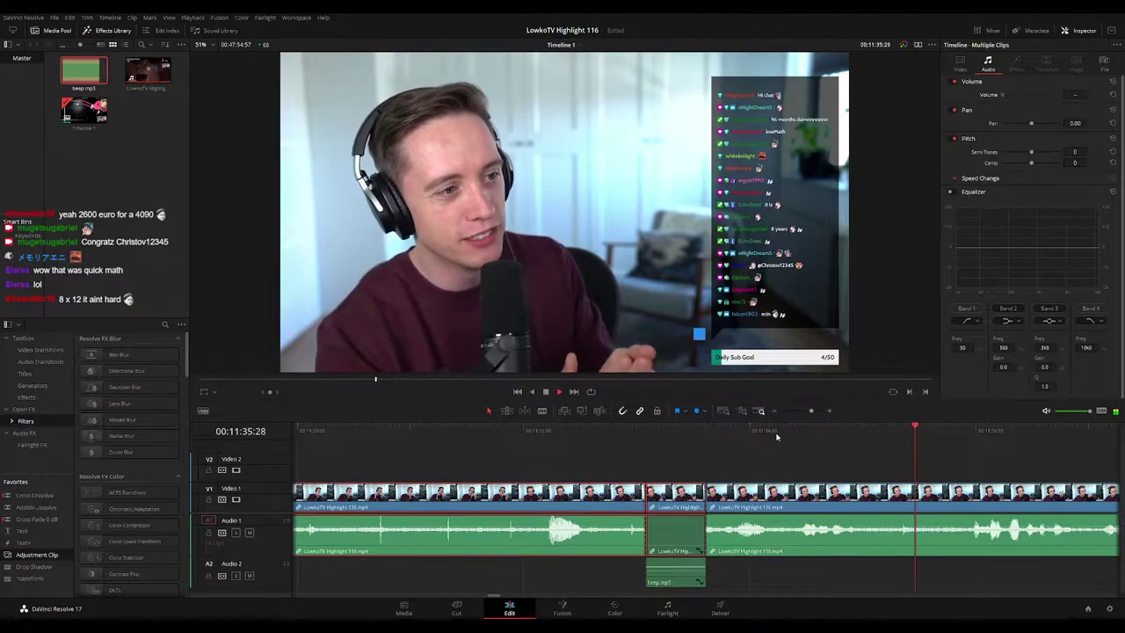
key(g)
Step: Cut the camera footage at 00:11:36:15 and 00:11:36:33 and mute the audio between these two cuts
mouse_move(811, 411)
mouse_down()
mouse_move(801, 417)
mouse_move(812, 416)
mouse_up()
key(space)
drag(536, 435, 589, 441)
key(ctrl+b)
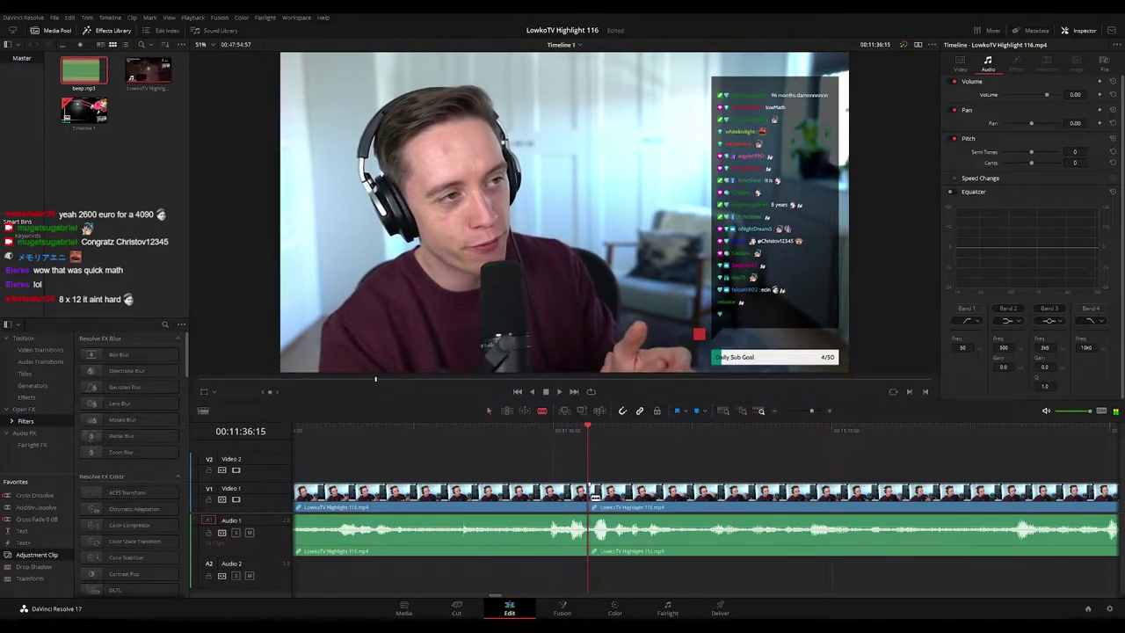
key(space)
key(space)
key(ctrl+b)
drag(617, 526, 622, 551)
Step: Add beep.mp3 on Audio 2 from 00:11:36:15, trim its end to 00:11:36:33 and set its volume to -23.00
drag(84, 77, 588, 577)
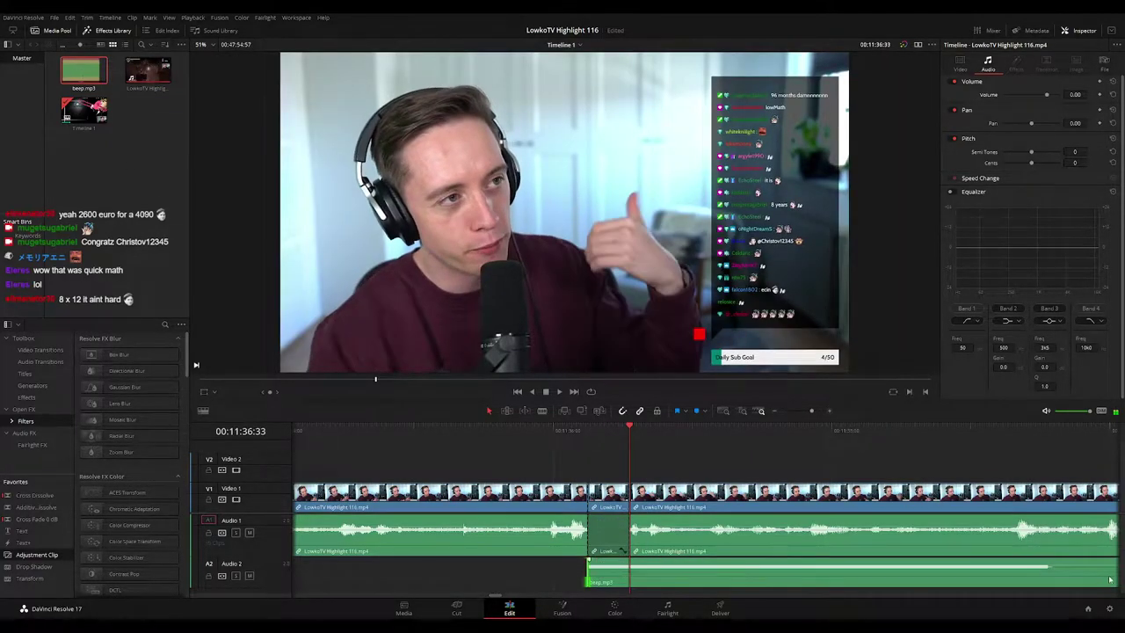
scroll(1004, 519, right, 2)
drag(1072, 580, 527, 573)
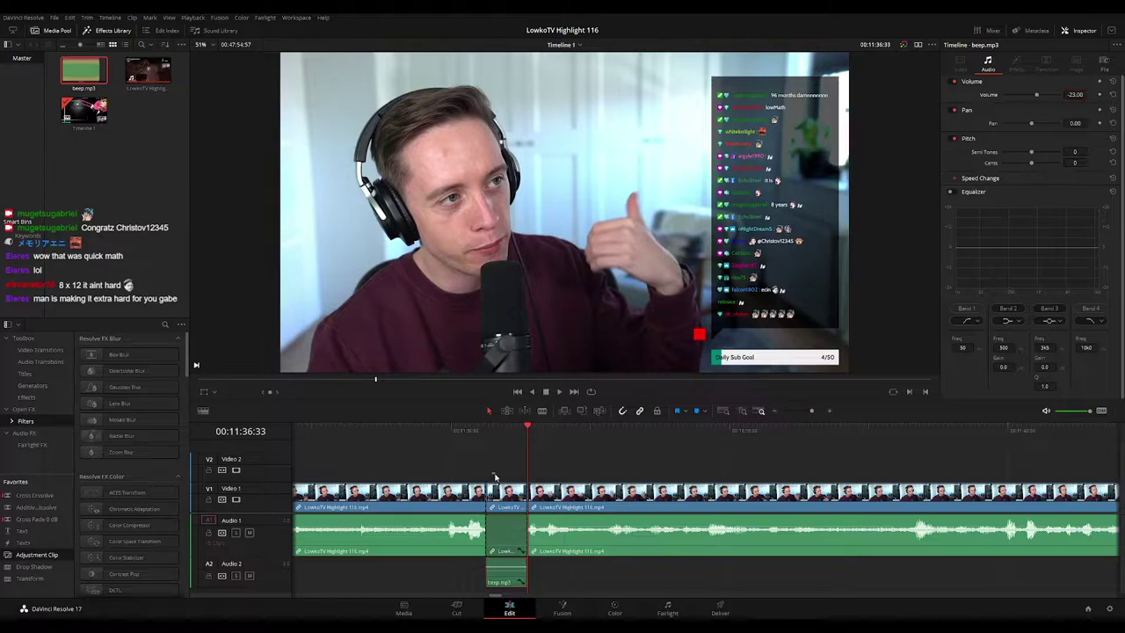
Step: Colour the second beeped segment and the clip before it green, and replay the beep around 00:11:36:30
click(445, 497)
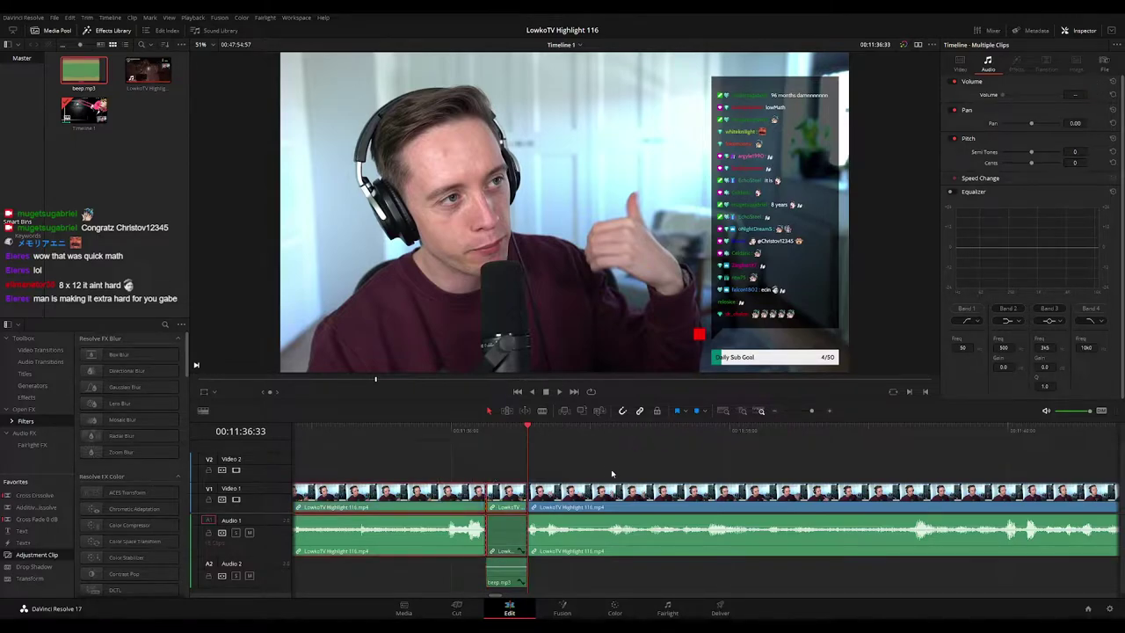
key(space)
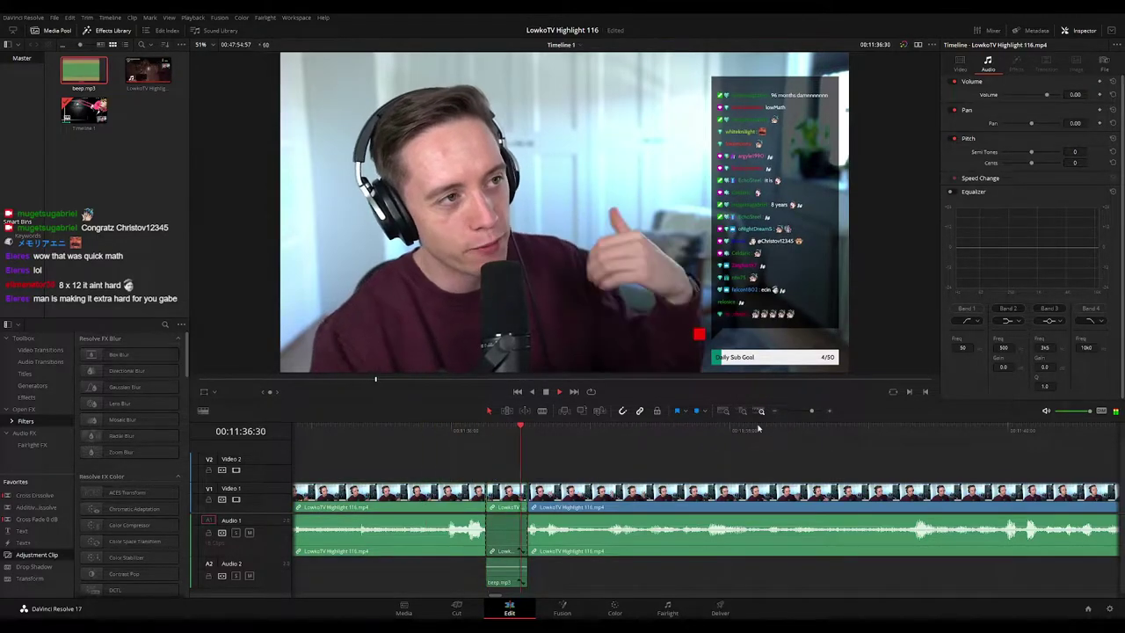
drag(811, 410, 805, 427)
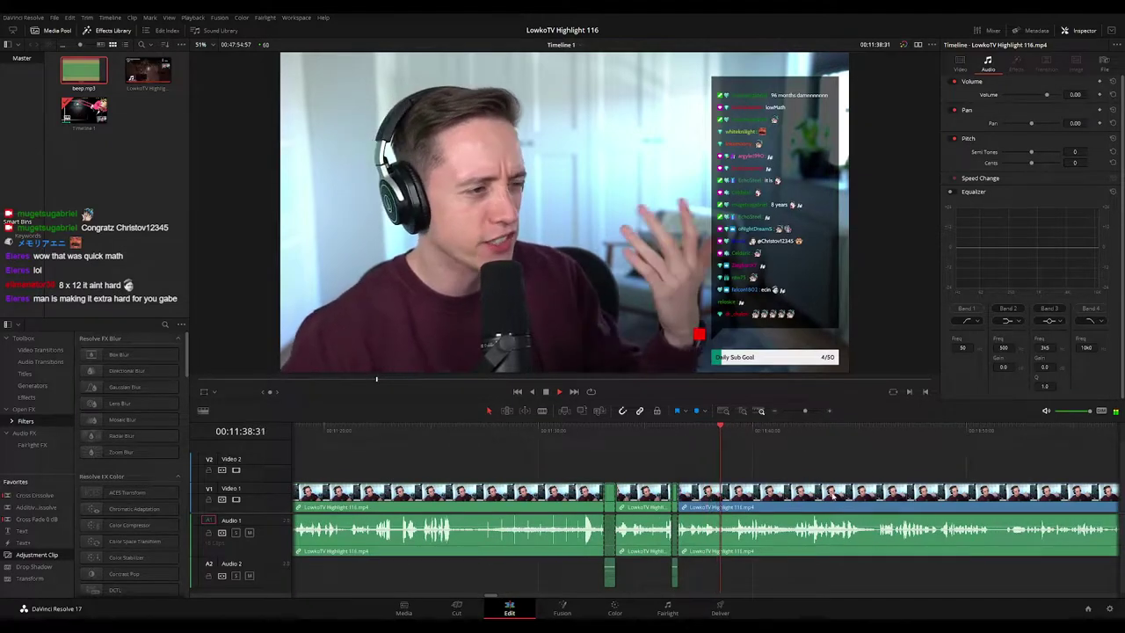
Step: Review the camera-view footage from about 00:11:38:31 to the start of the gameplay at about 00:12:02:15
scroll(625, 469, right, 3)
key(space)
scroll(653, 478, right, 2)
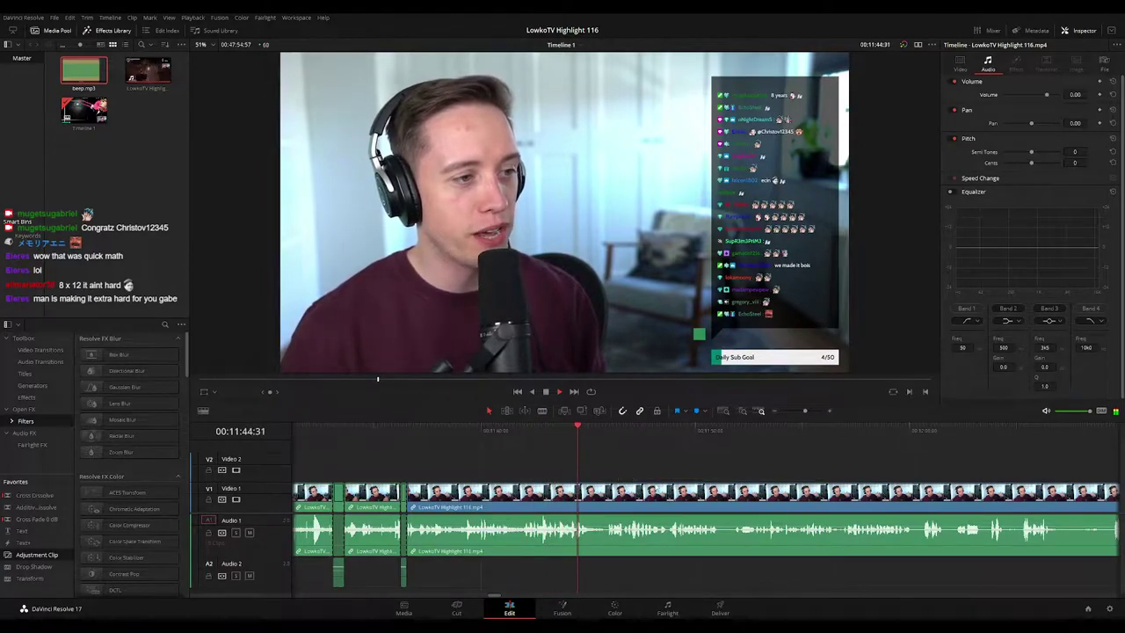
scroll(606, 479, right, 2)
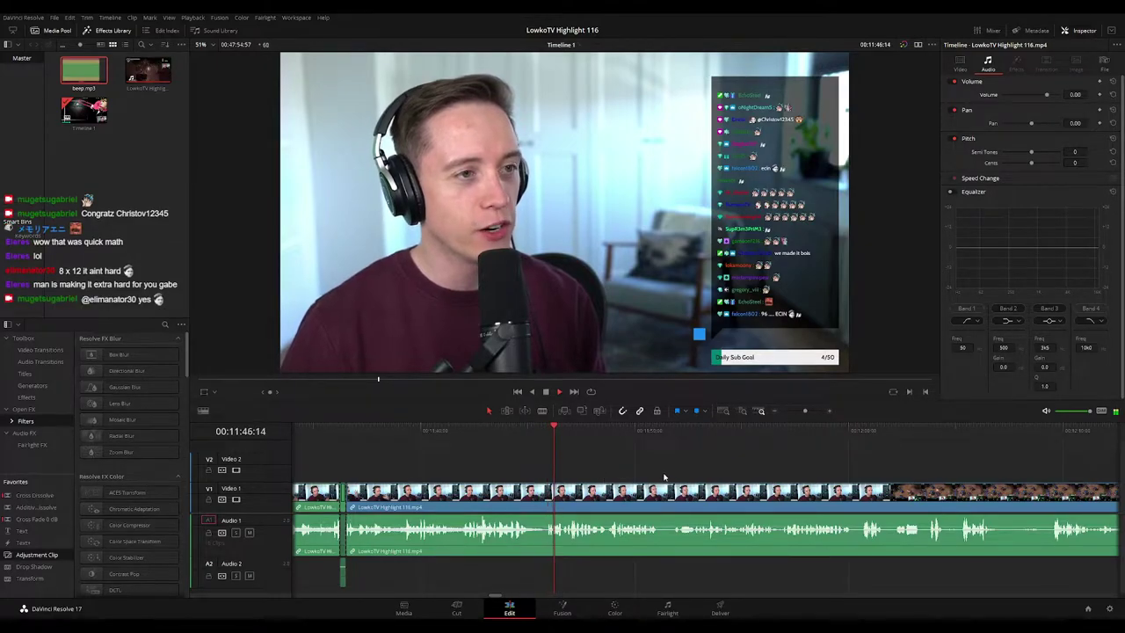
scroll(654, 475, right, 1)
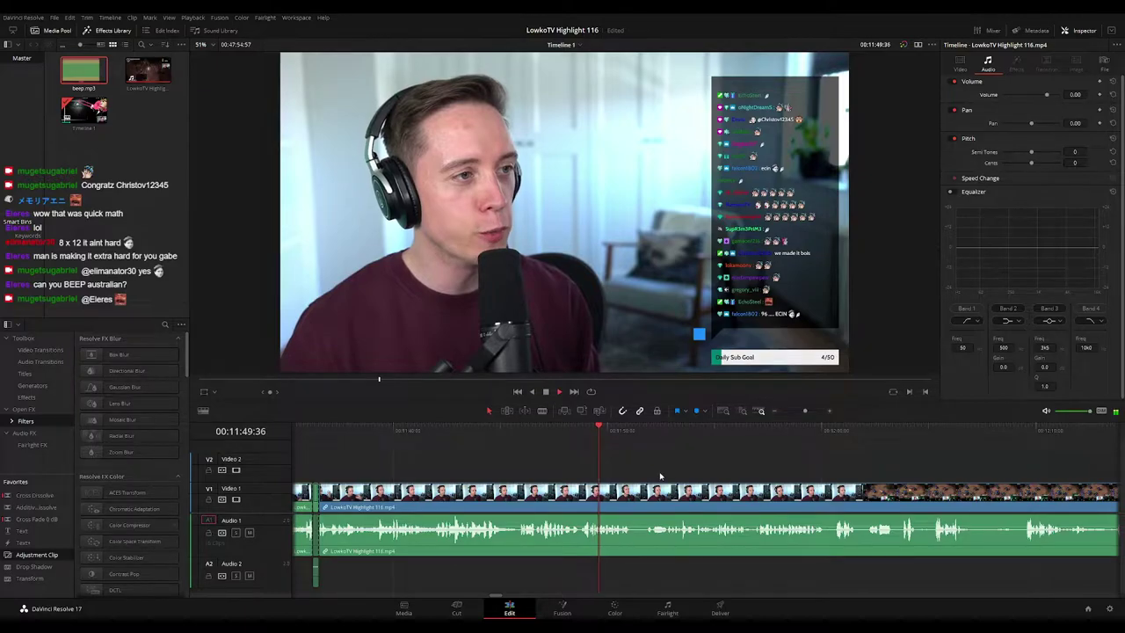
click(802, 412)
click(806, 412)
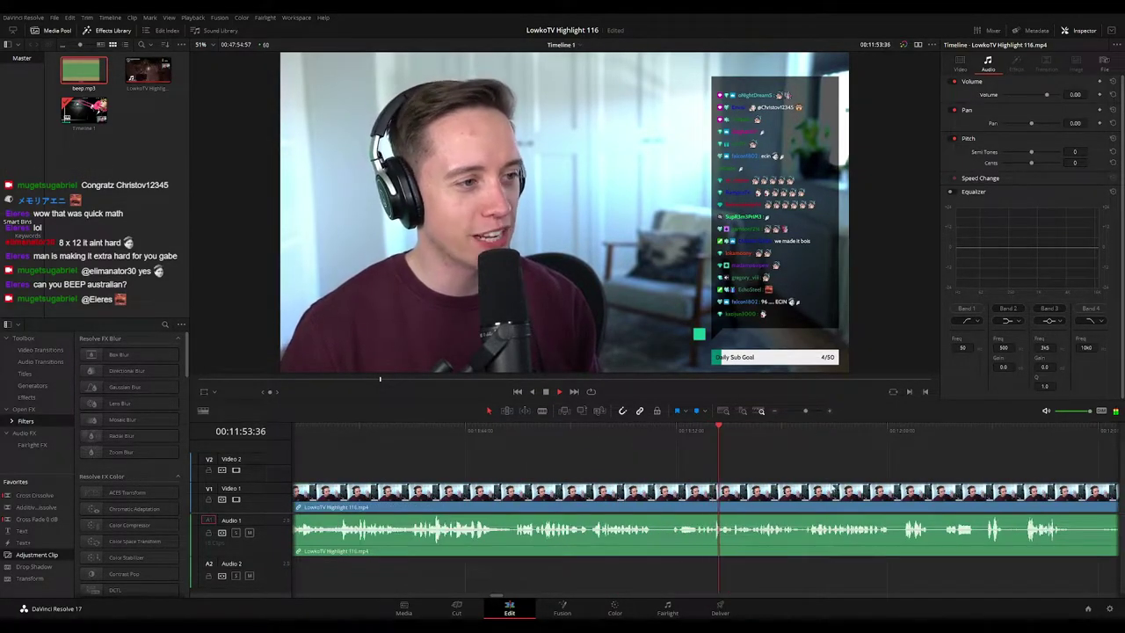
scroll(664, 466, down, 3)
scroll(648, 467, right, 2)
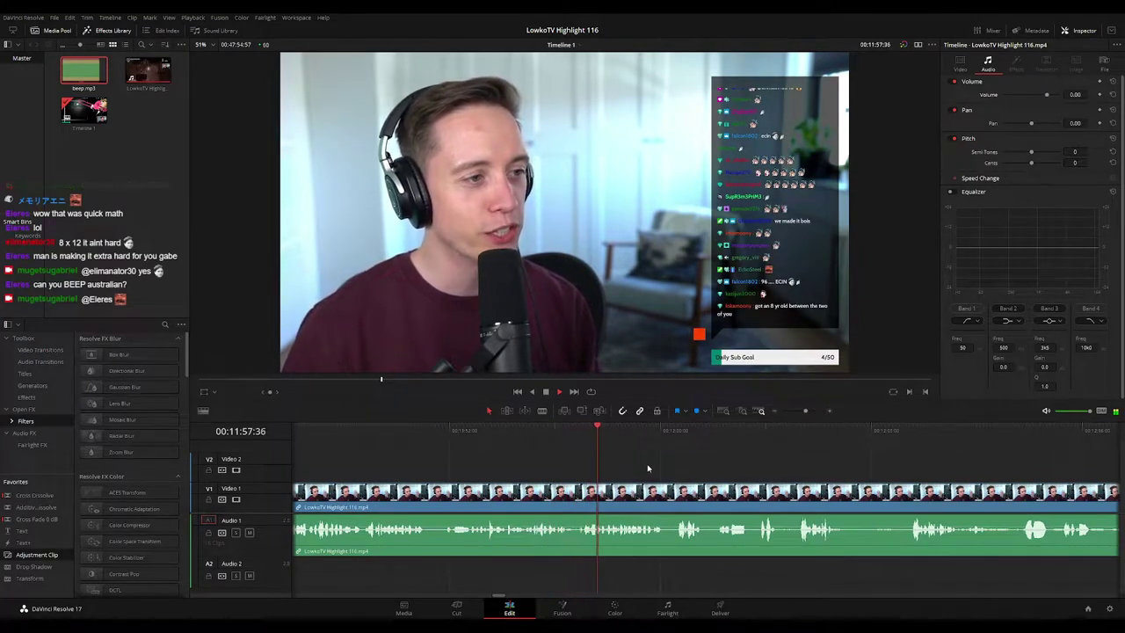
scroll(677, 466, right, 2)
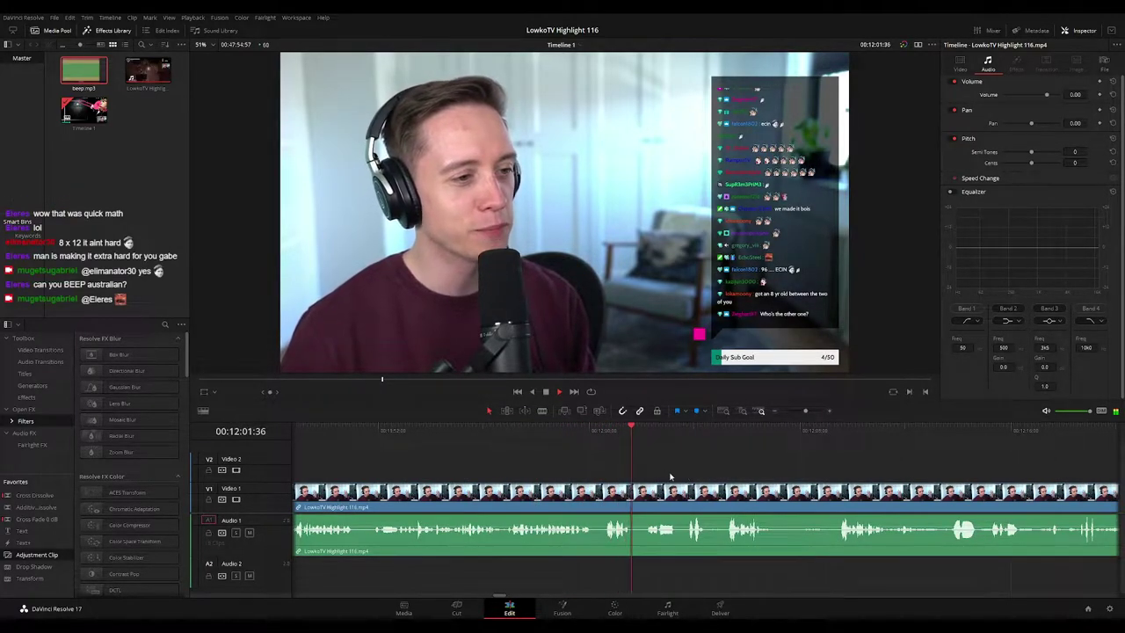
key(space)
Step: Cut out the sliver between the camera view and the gameplay at 00:12:01:41 and colour the clip before the cut green
drag(805, 410, 810, 410)
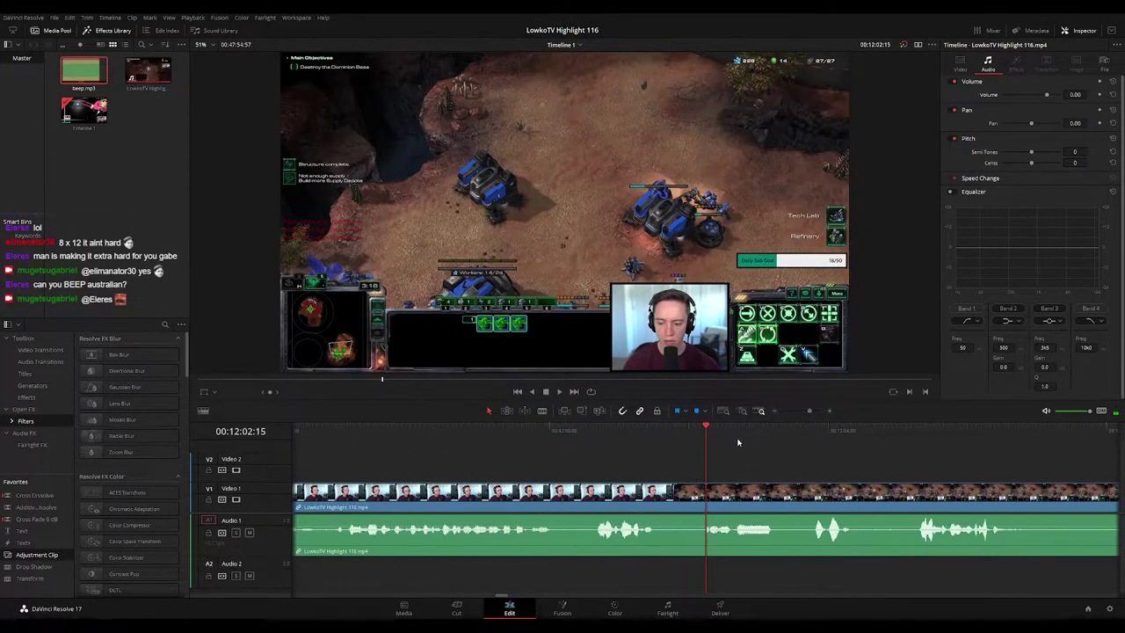
drag(663, 436, 643, 436)
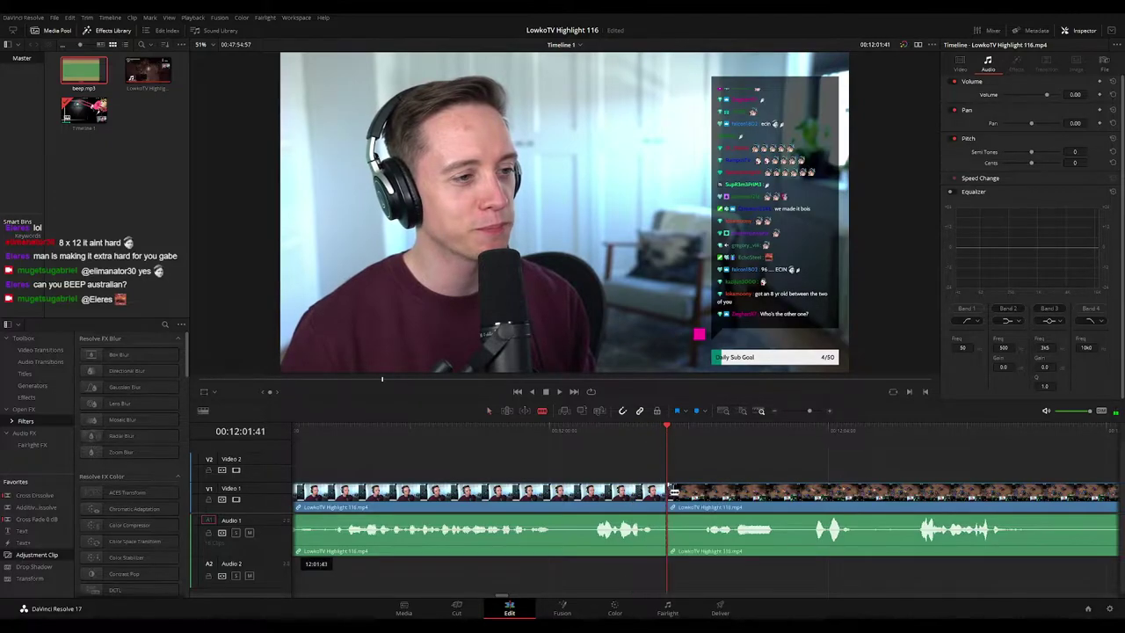
drag(670, 489, 671, 492)
key(space)
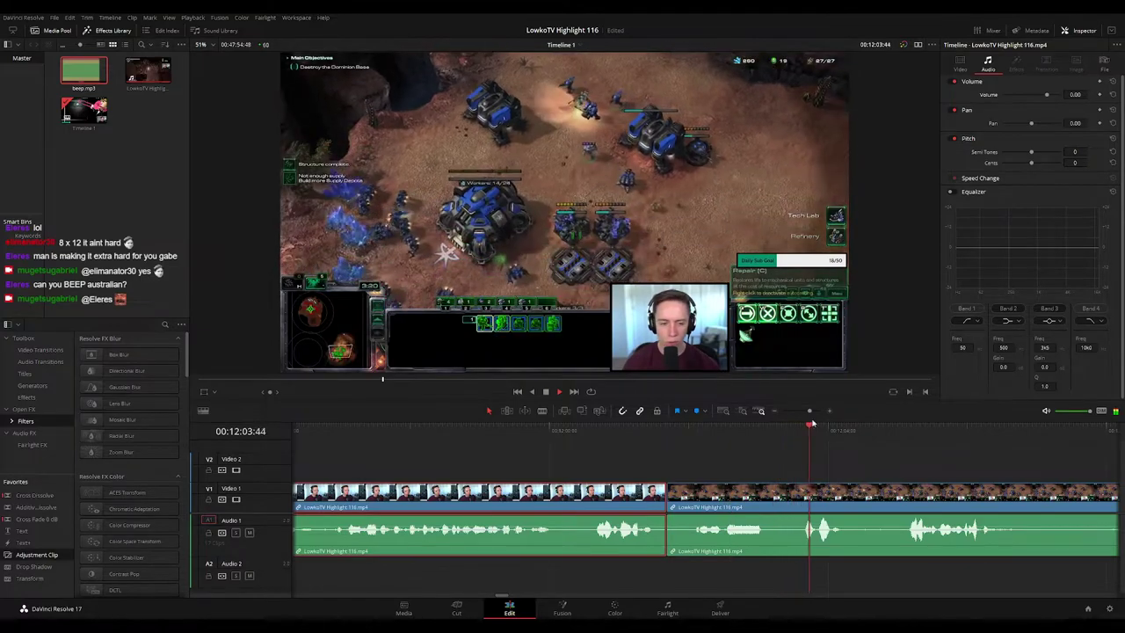
click(791, 437)
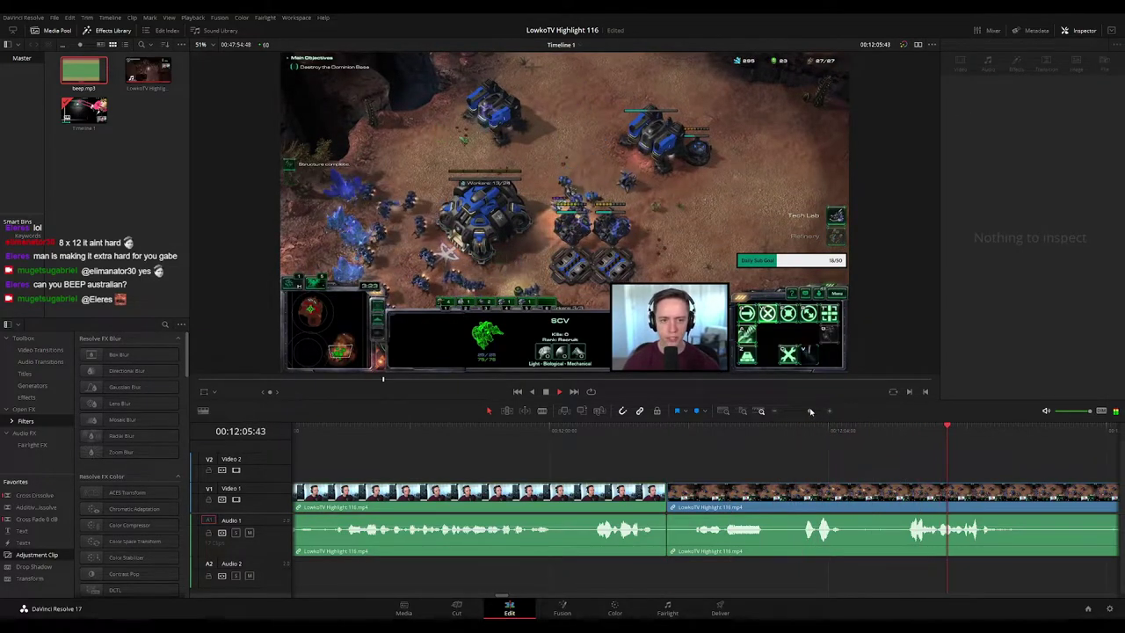
Step: Add an adjustment clip on Video 2 from 00:12:07:04 and set its zoom to 2.000 and its position to X -1274, Y 712
drag(810, 411, 808, 411)
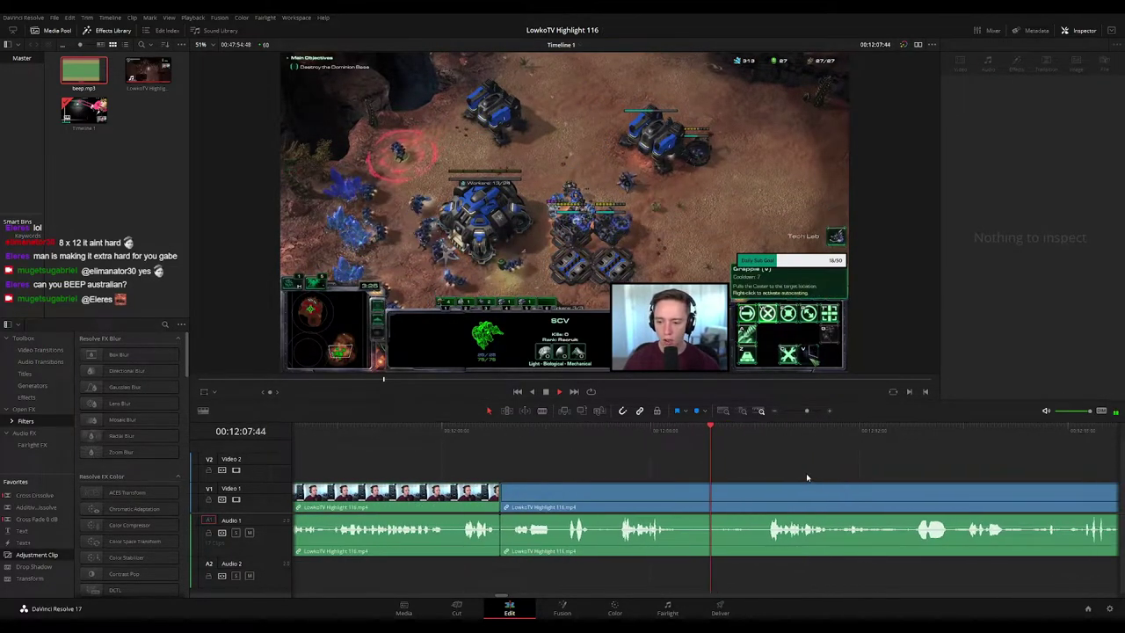
click(601, 435)
drag(601, 437, 619, 437)
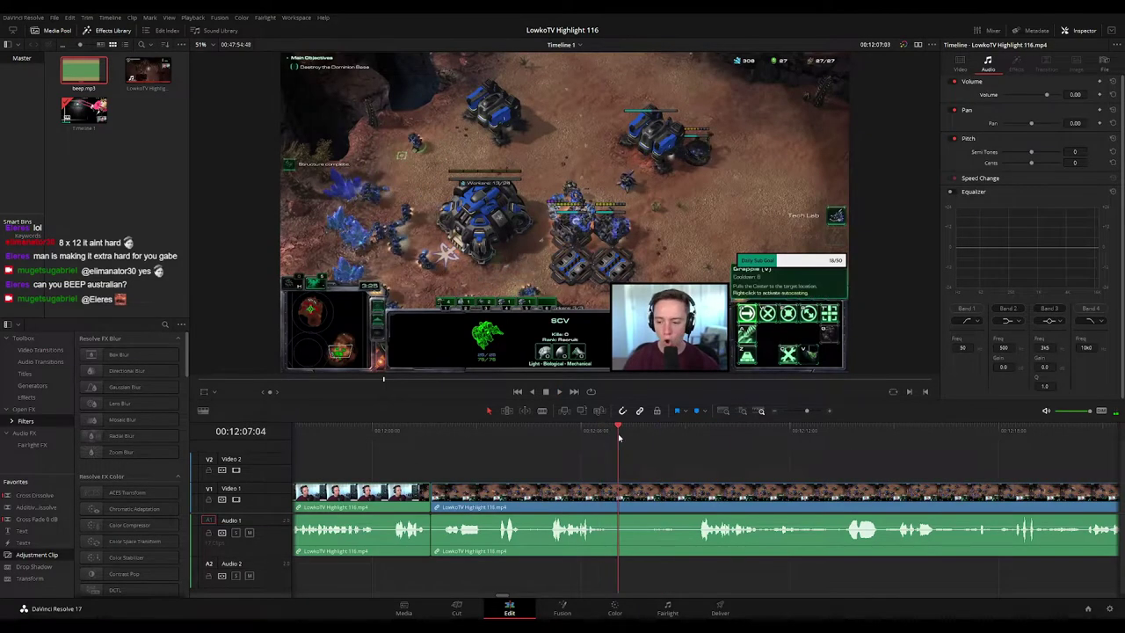
drag(48, 558, 695, 472)
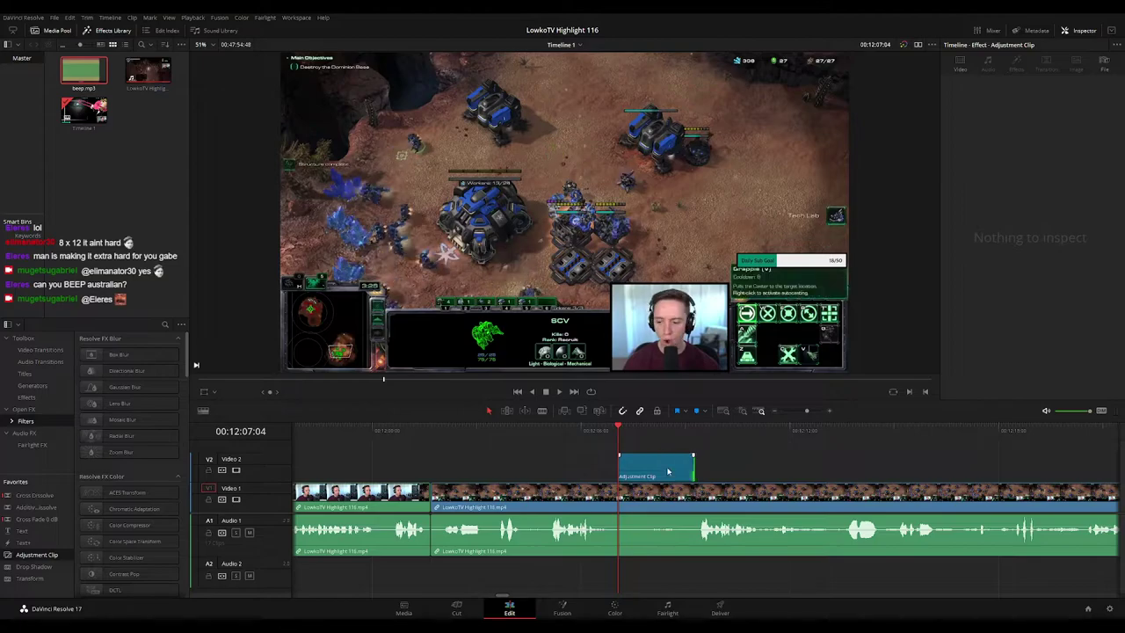
drag(1023, 91, 1081, 104)
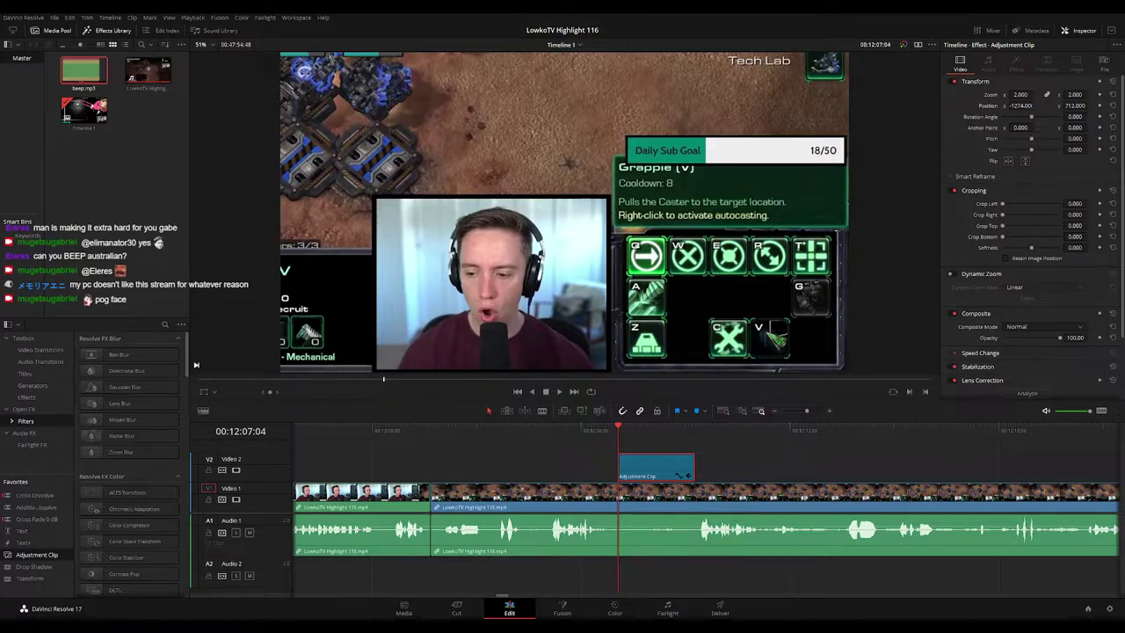
Step: Play the gameplay from 00:12:01:58 through the adjustment clip to check the zoom on the camera and Grapple tooltip
click(568, 459)
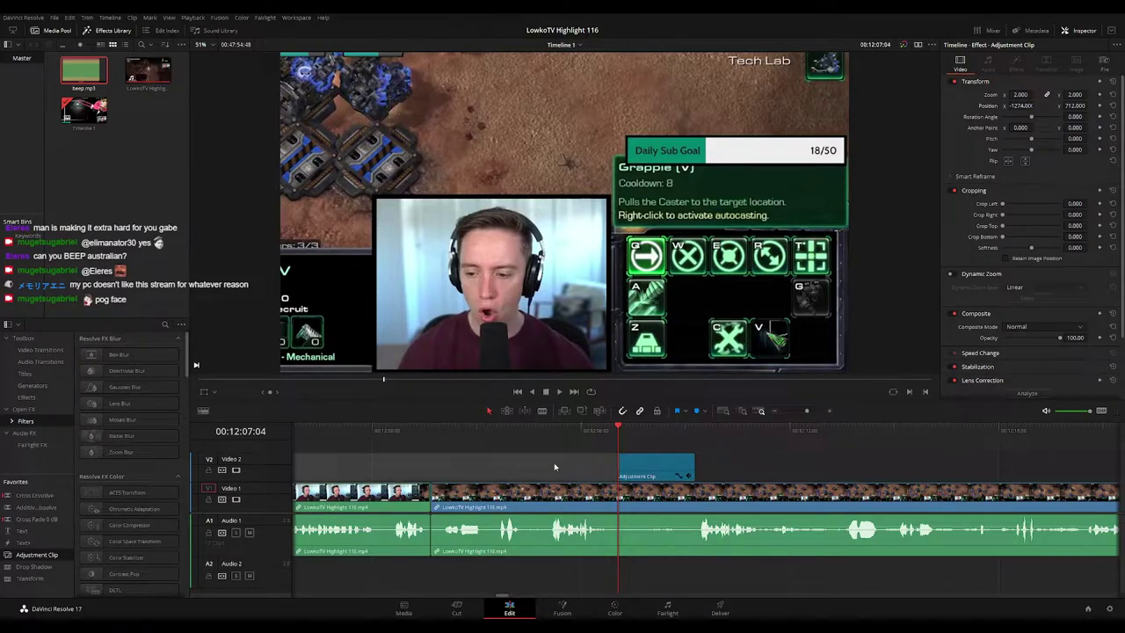
drag(590, 439, 440, 446)
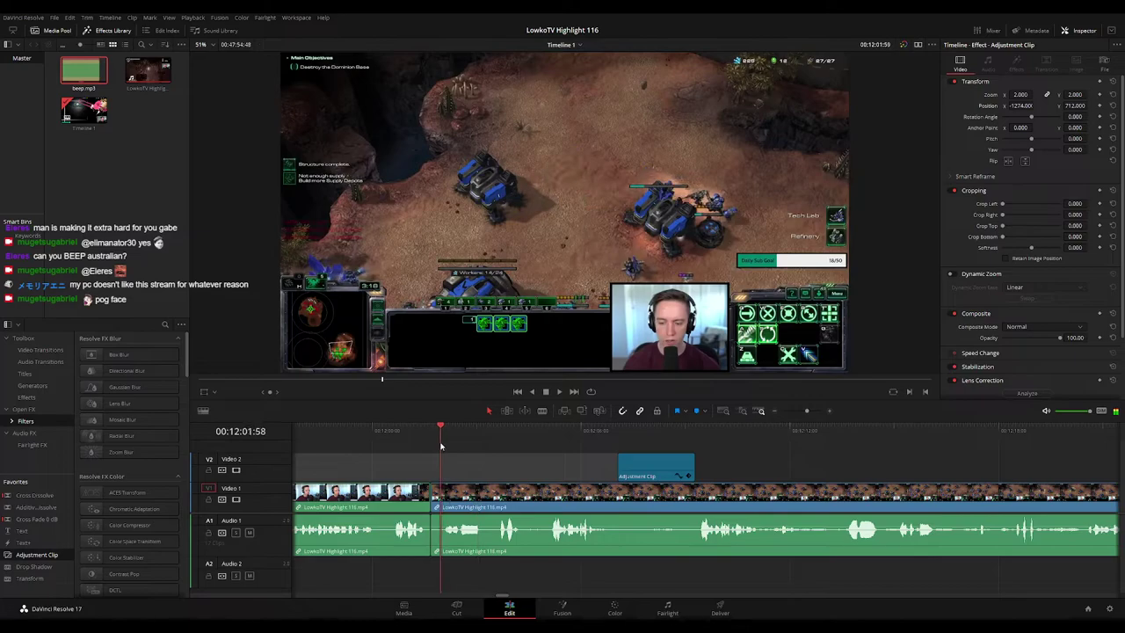
key(space)
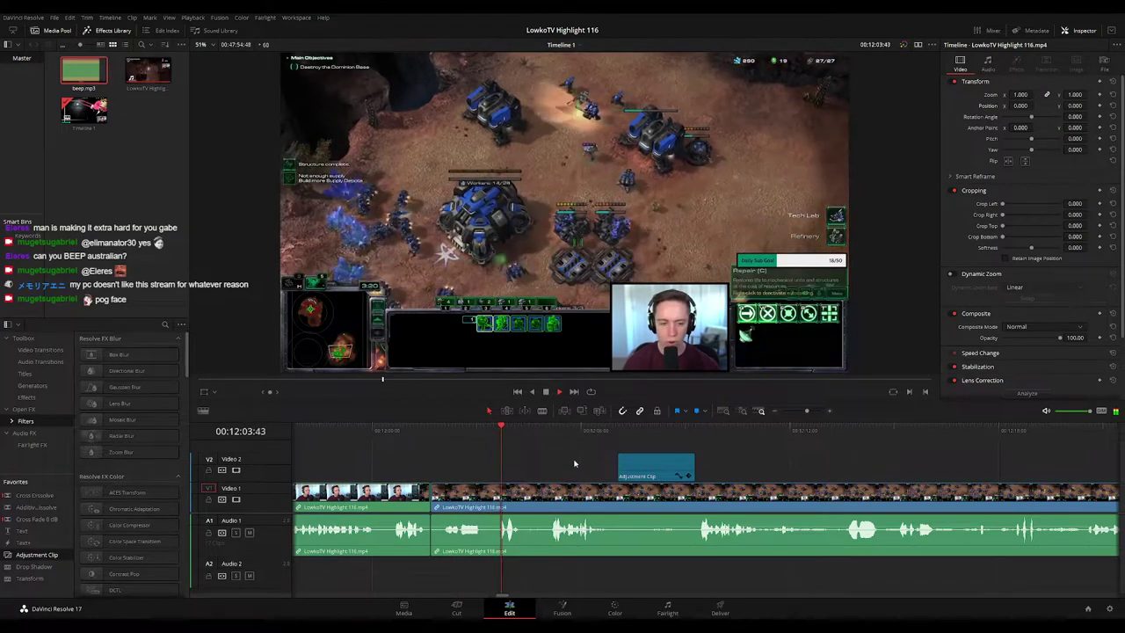
drag(576, 461, 512, 464)
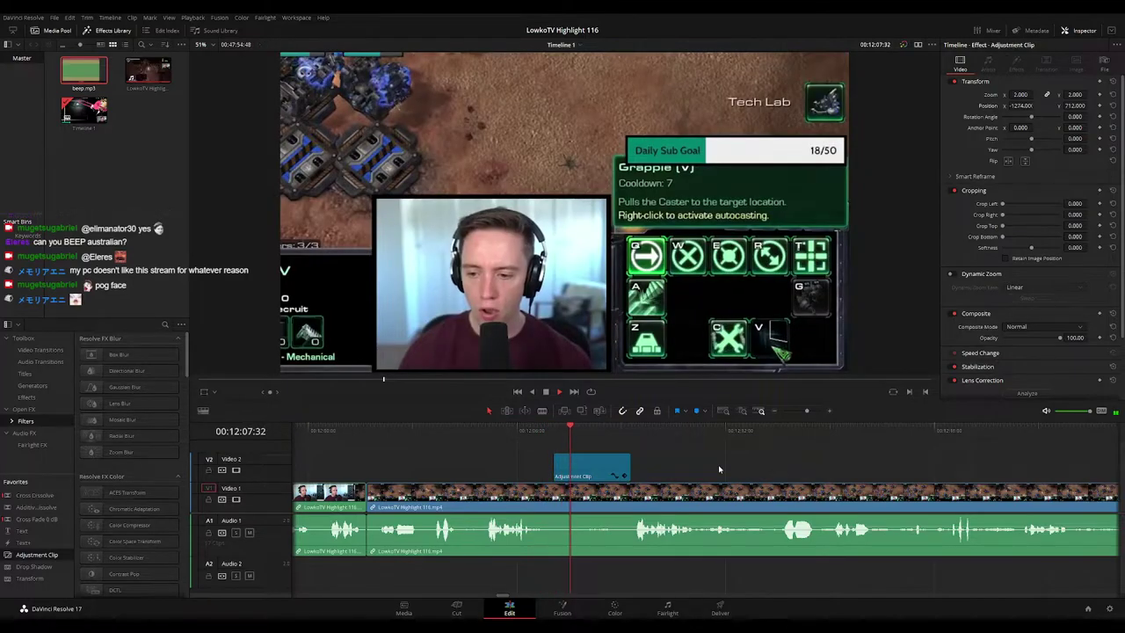
Step: Review the gameplay footage from about 00:12:11 to about 00:13:10, looking for the next moment to zoom in on
scroll(719, 468, right, 6)
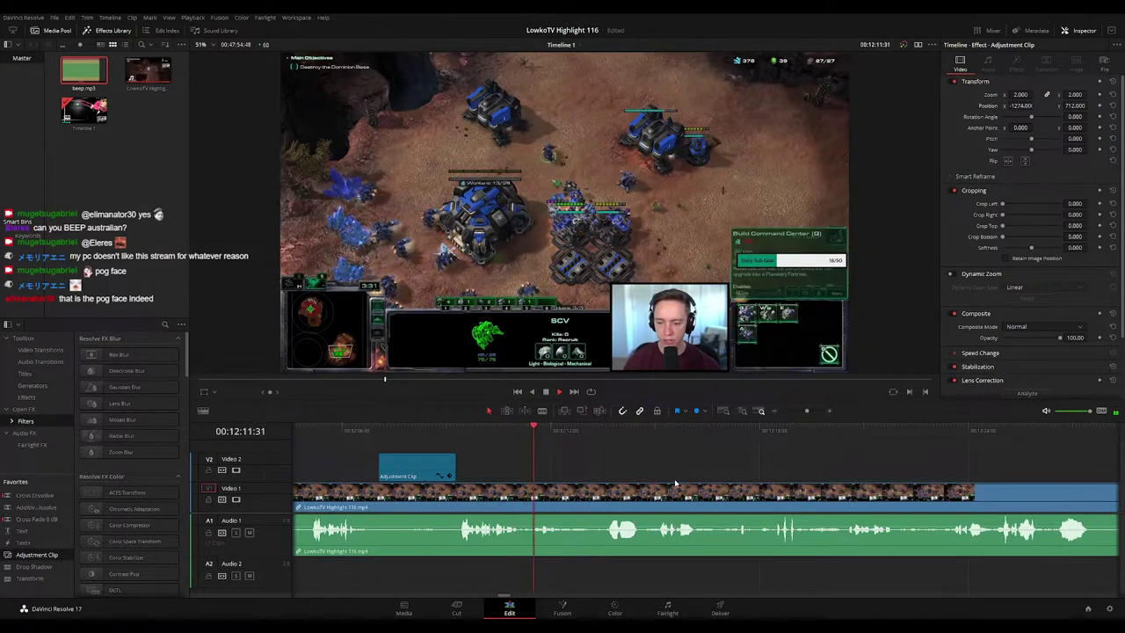
scroll(667, 475, right, 2)
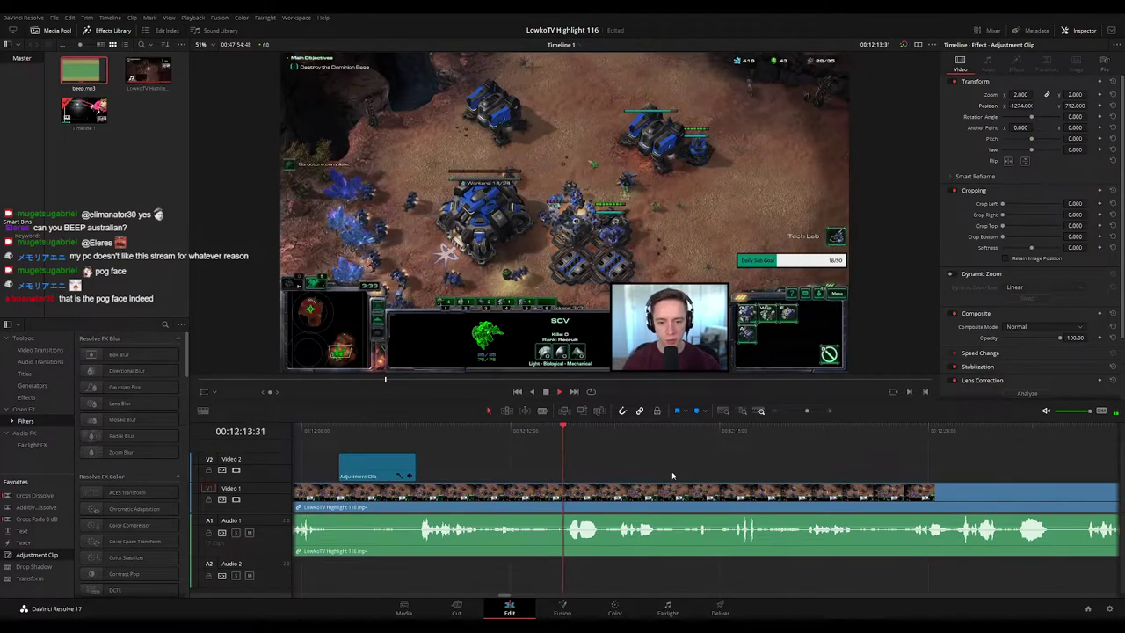
scroll(686, 475, right, 4)
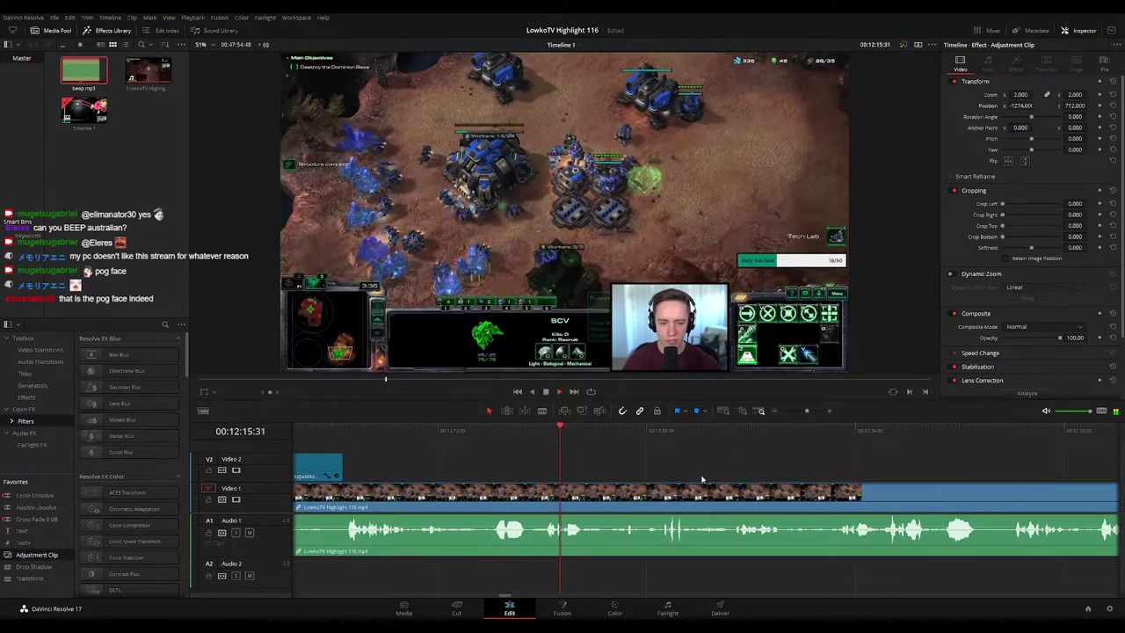
scroll(638, 470, right, 3)
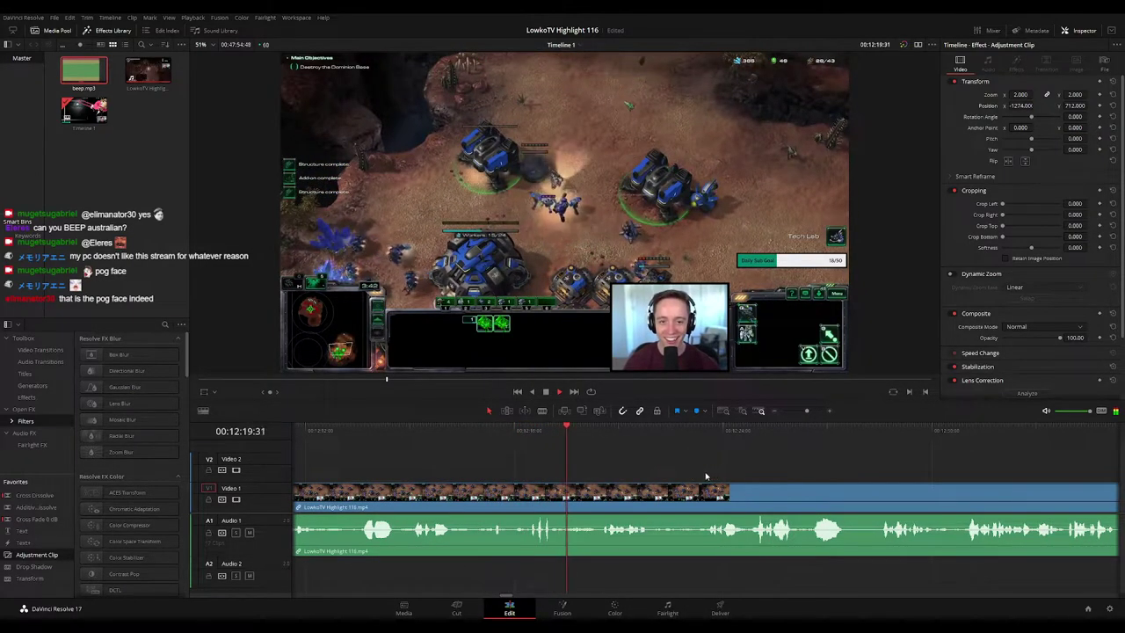
scroll(641, 465, right, 3)
scroll(637, 461, right, 3)
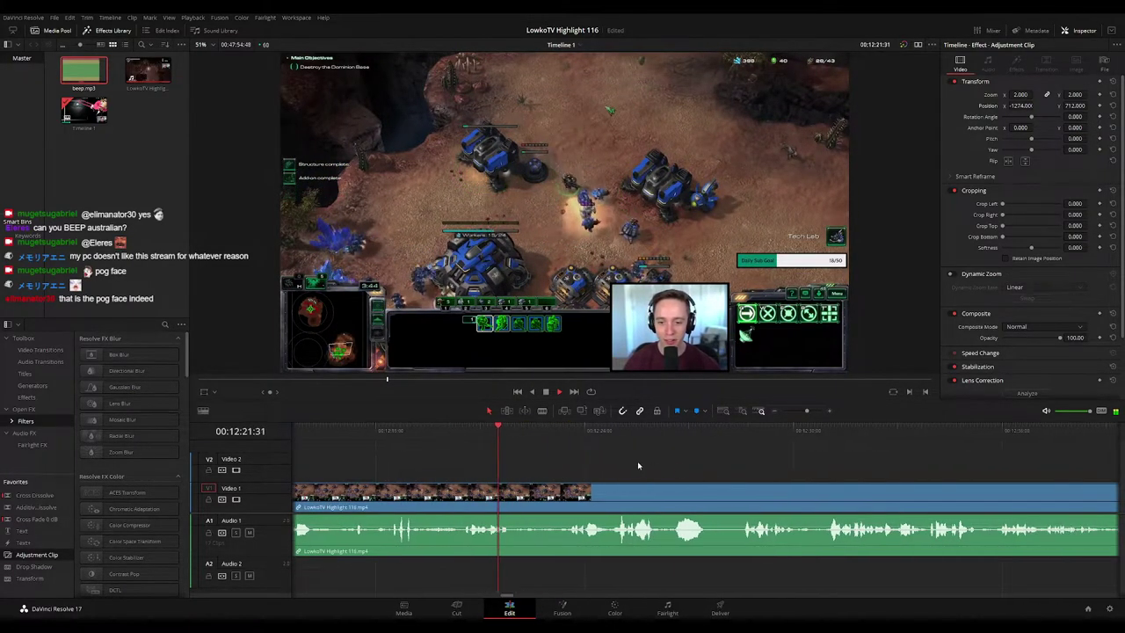
scroll(668, 471, right, 1)
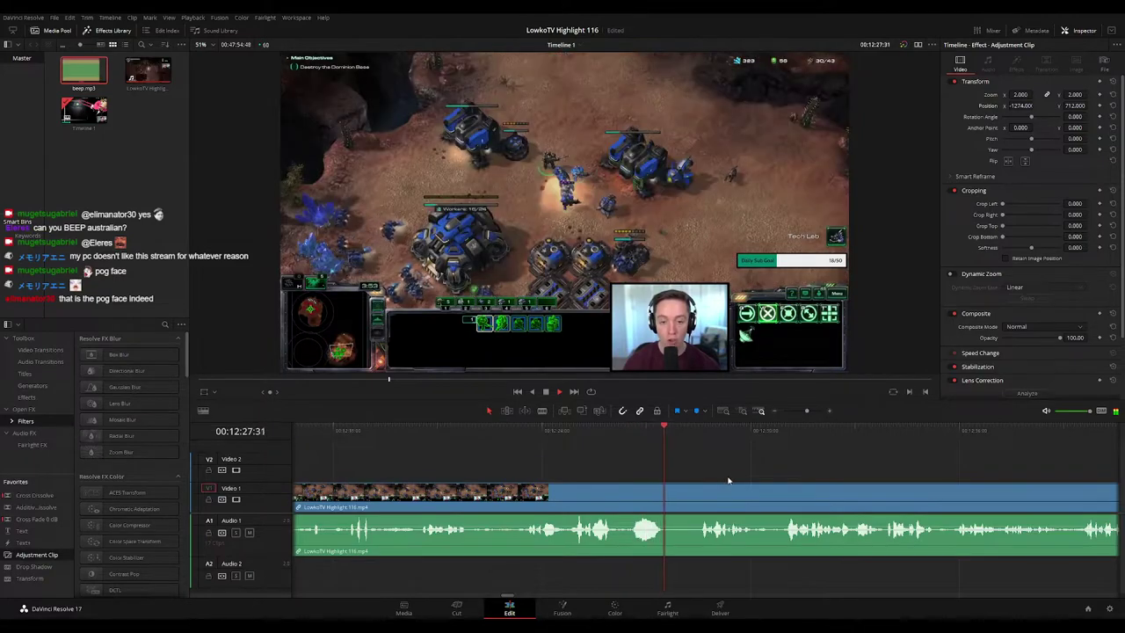
click(728, 480)
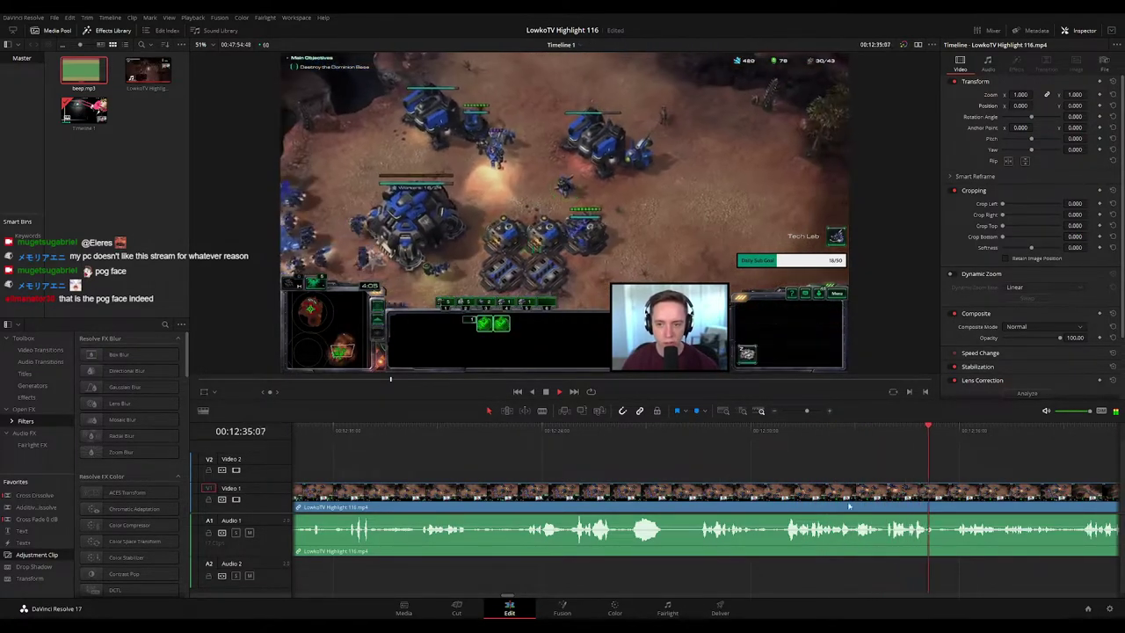
scroll(658, 452, right, 5)
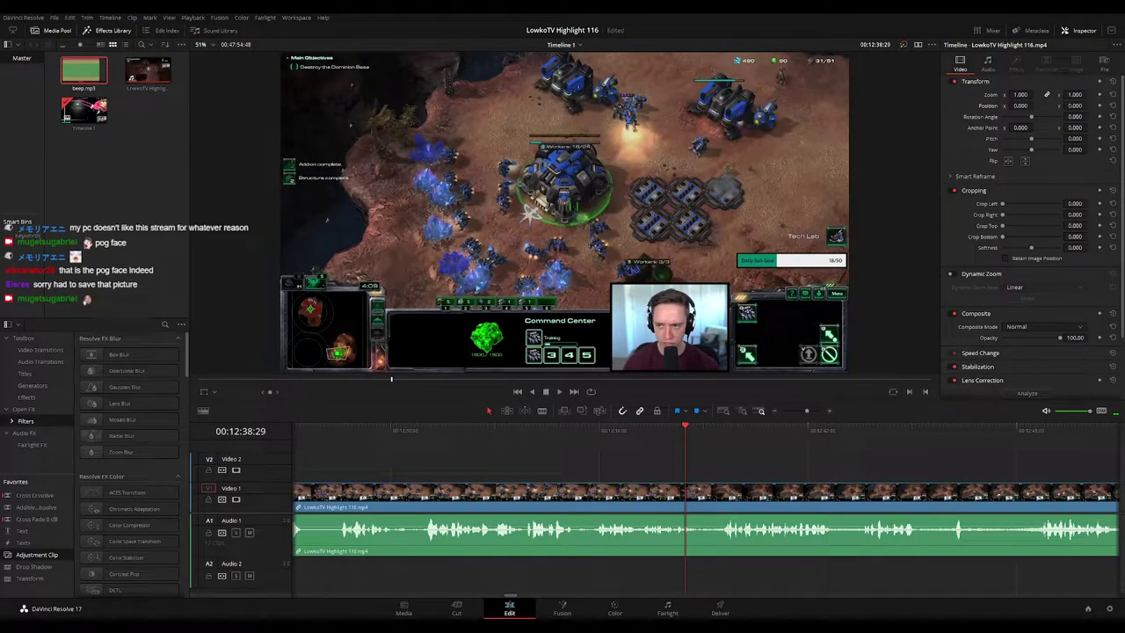
scroll(685, 471, right, 3)
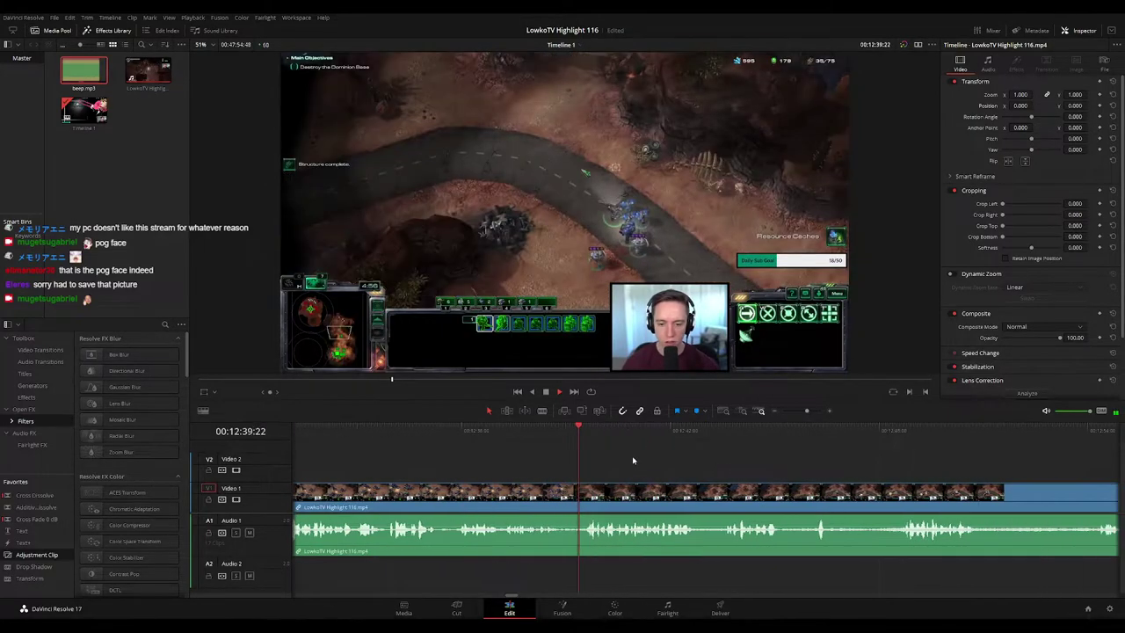
scroll(652, 471, right, 3)
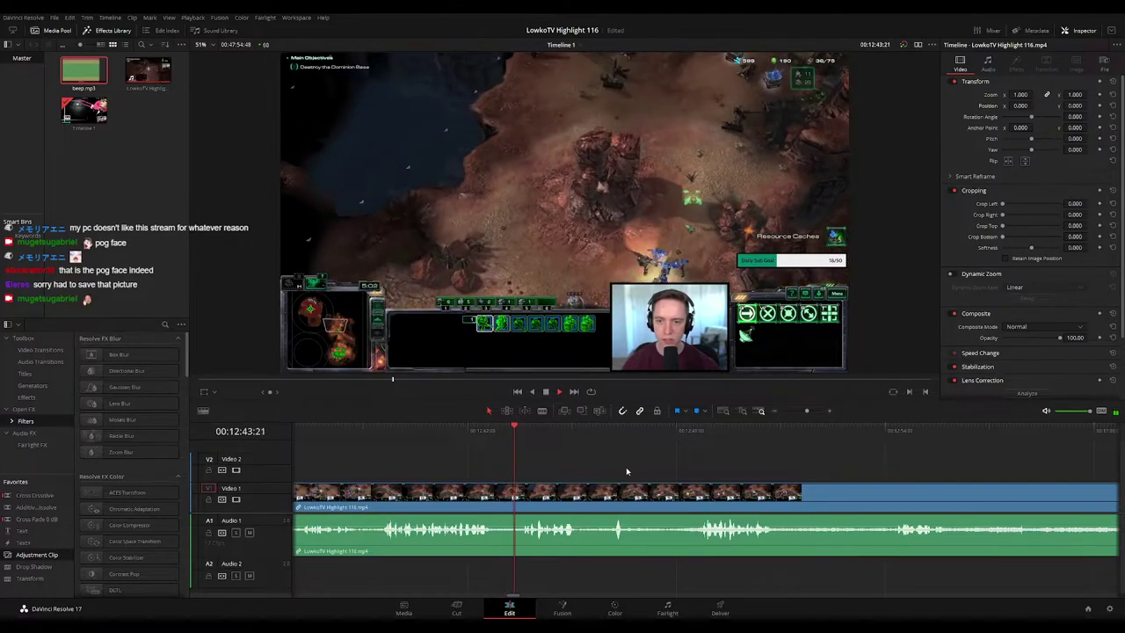
scroll(633, 469, right, 1)
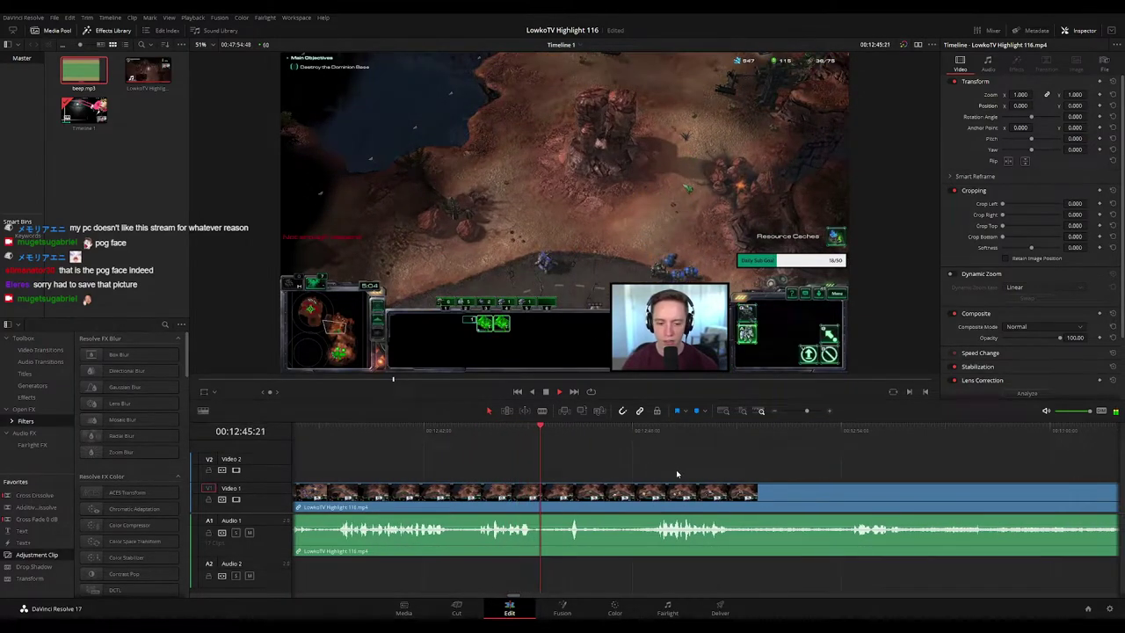
scroll(676, 469, right, 2)
scroll(667, 471, right, 2)
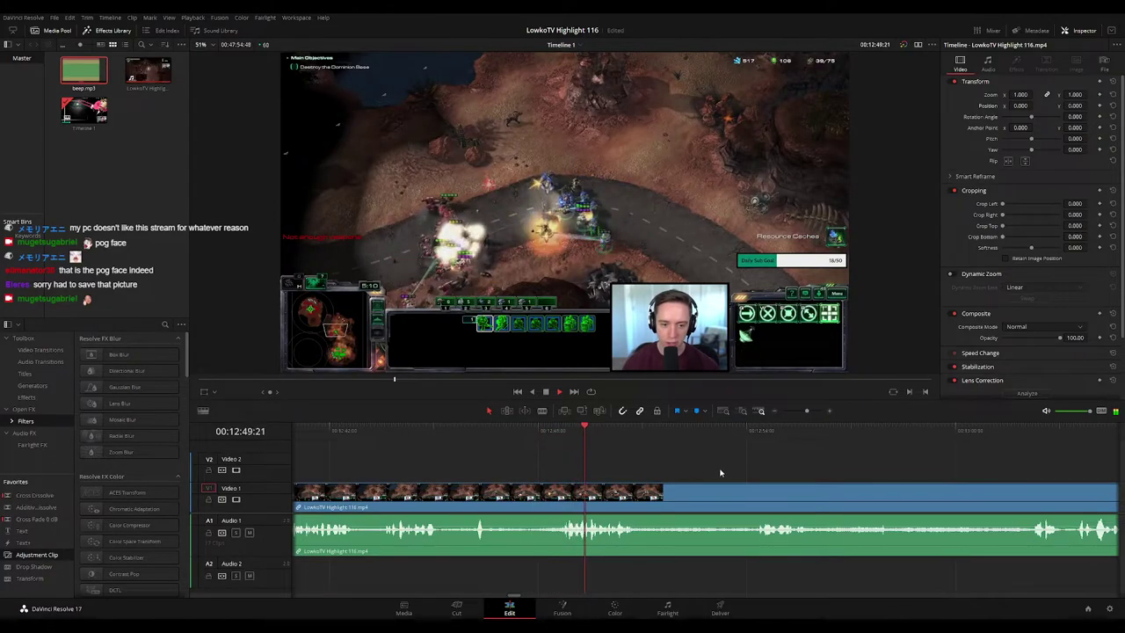
scroll(648, 462, right, 3)
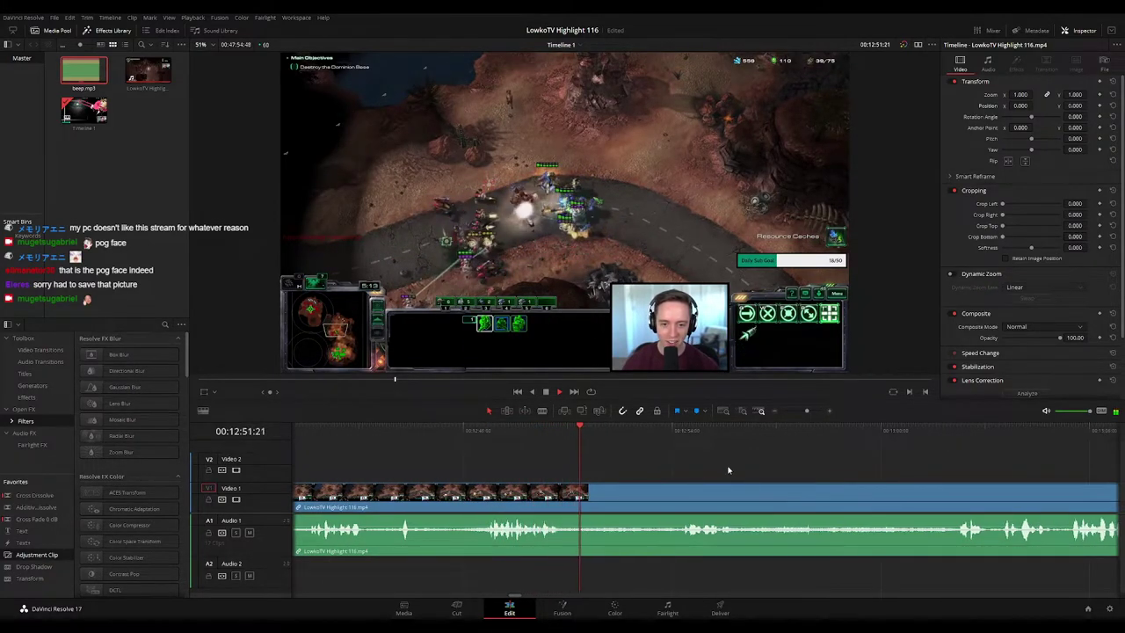
scroll(648, 460, right, 3)
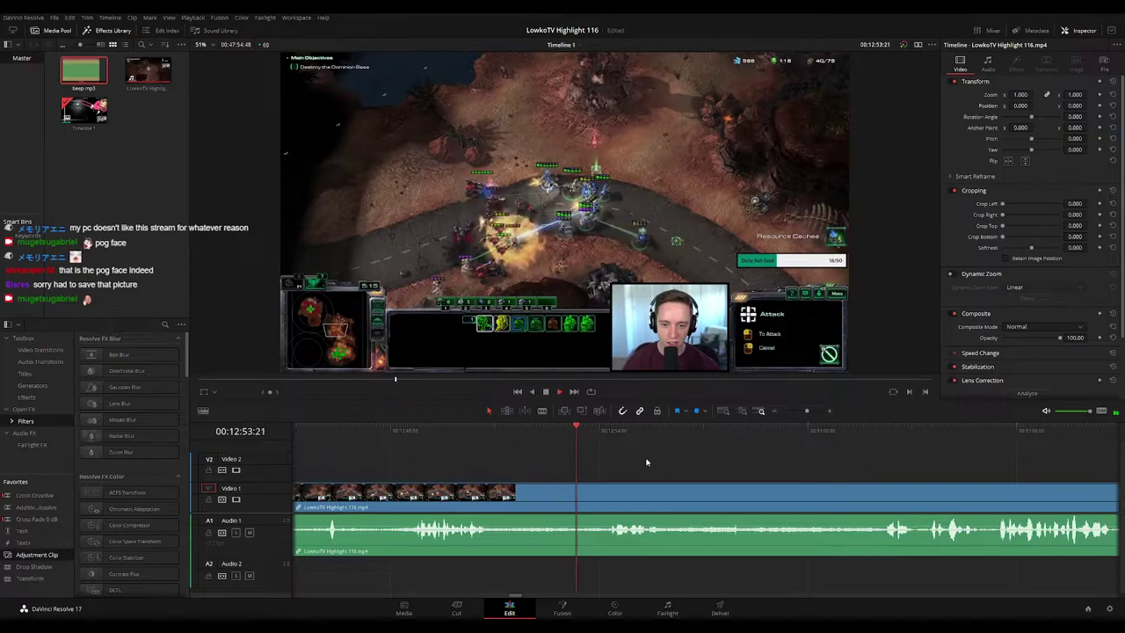
scroll(635, 460, right, 3)
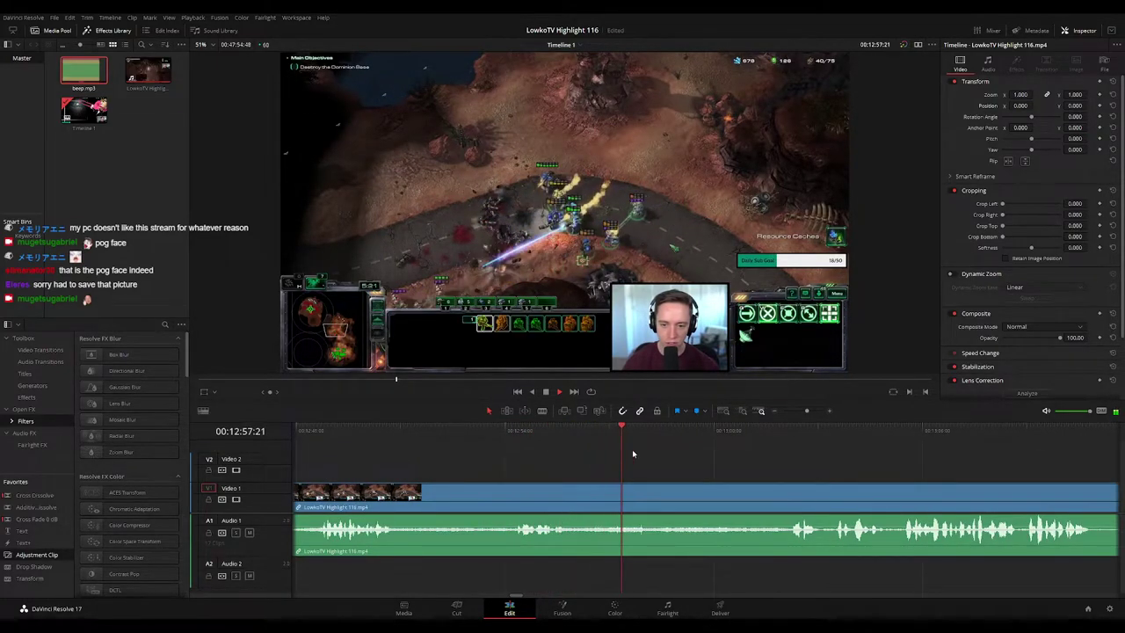
scroll(788, 482, right, 4)
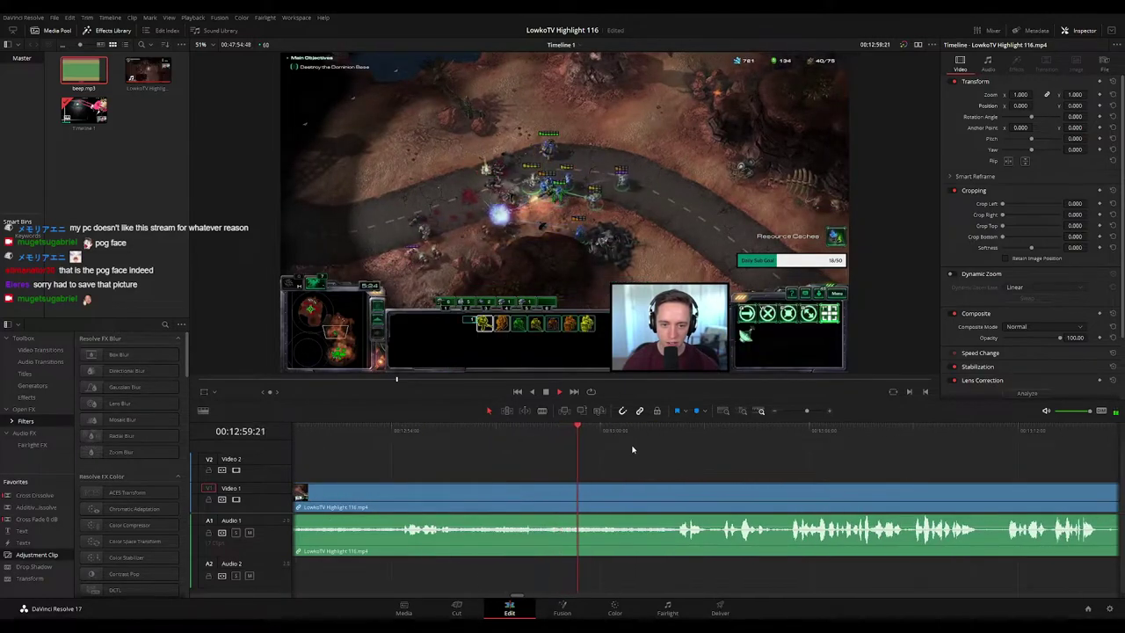
click(648, 432)
drag(781, 489, 628, 464)
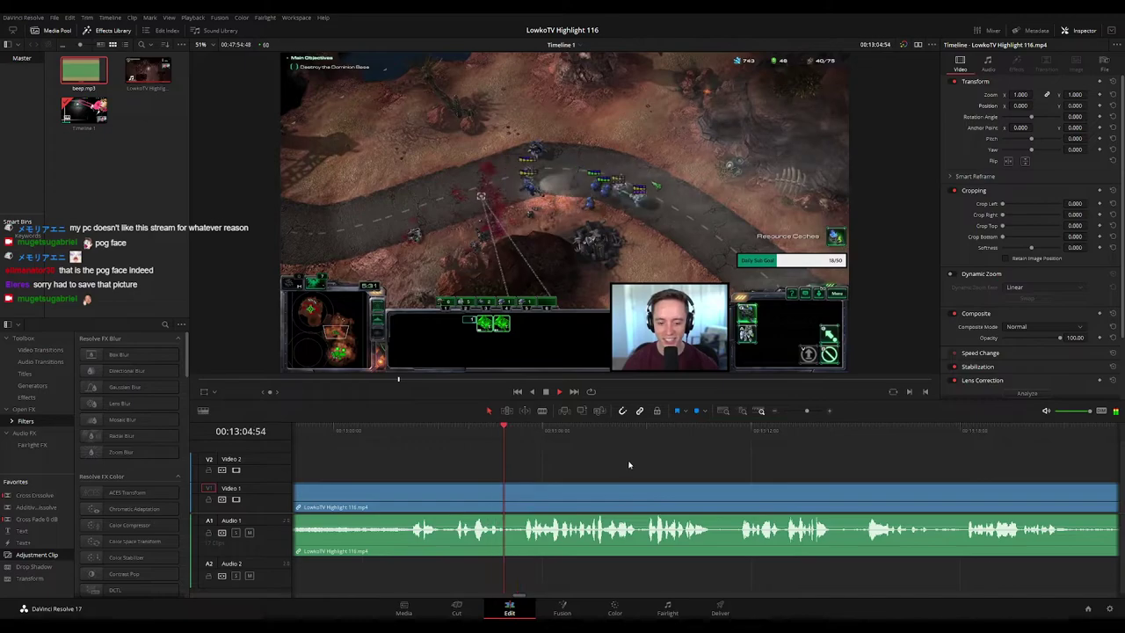
scroll(664, 463, right, 2)
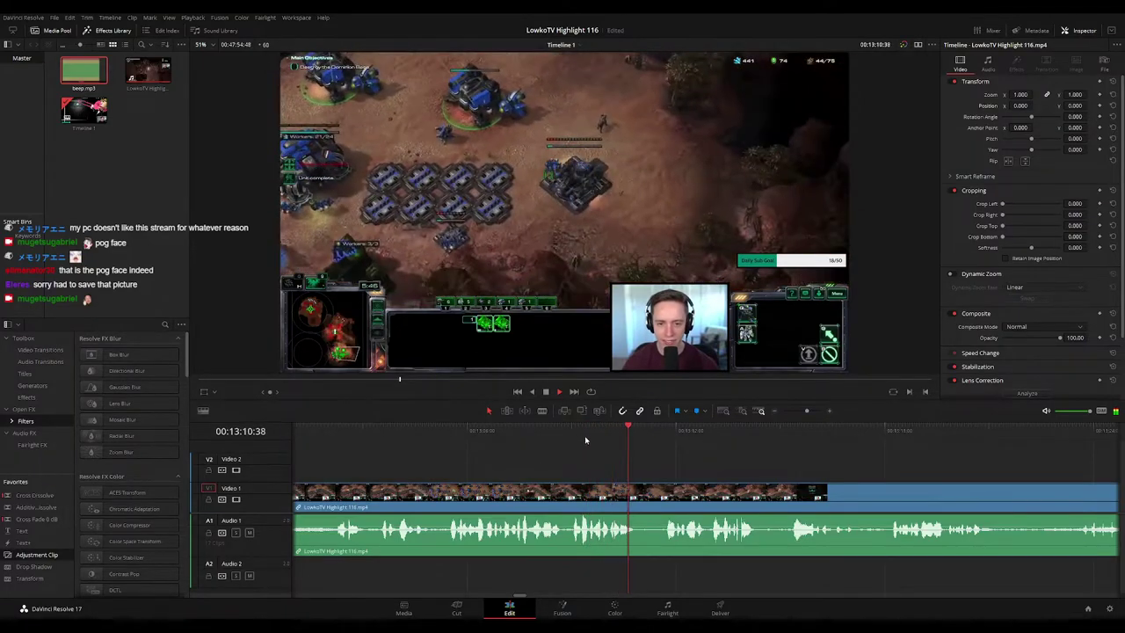
Step: Add an adjustment clip on Video 2 from 00:13:08:49 and set its zoom to 1.690 and its position to X -485, Y 496
drag(586, 430, 535, 435)
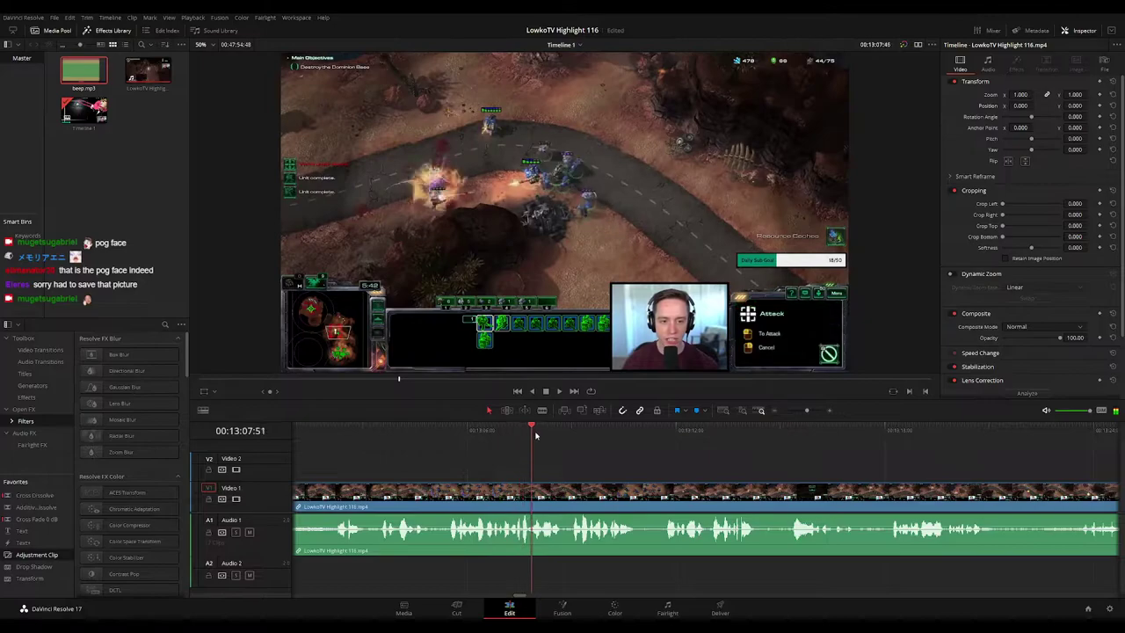
drag(53, 555, 598, 472)
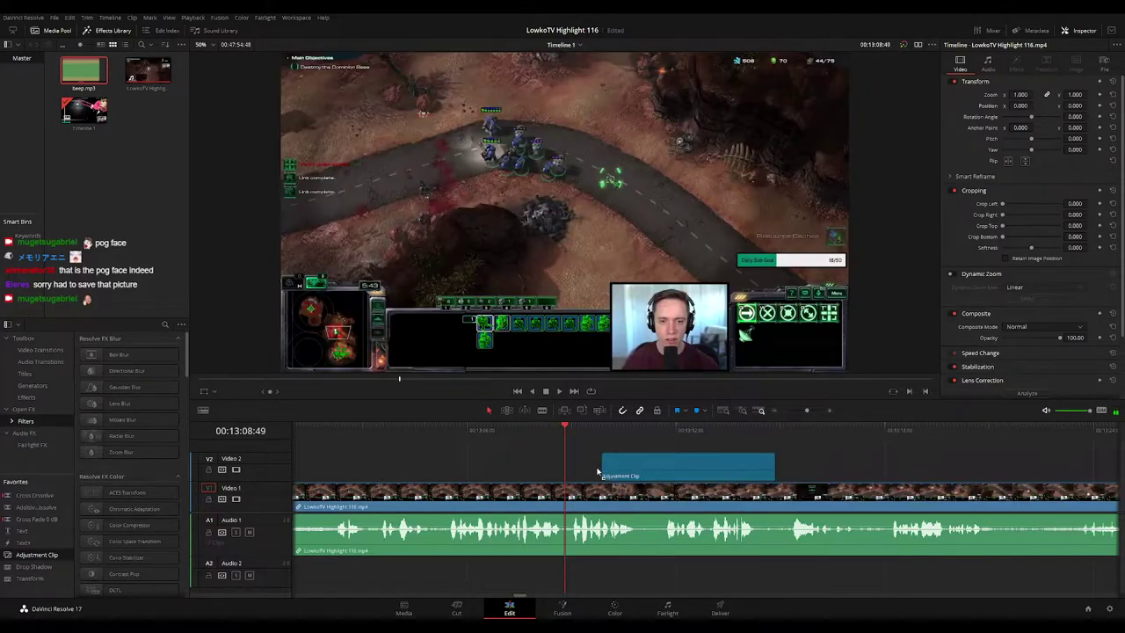
drag(1020, 95, 1036, 94)
drag(1035, 105, 1074, 105)
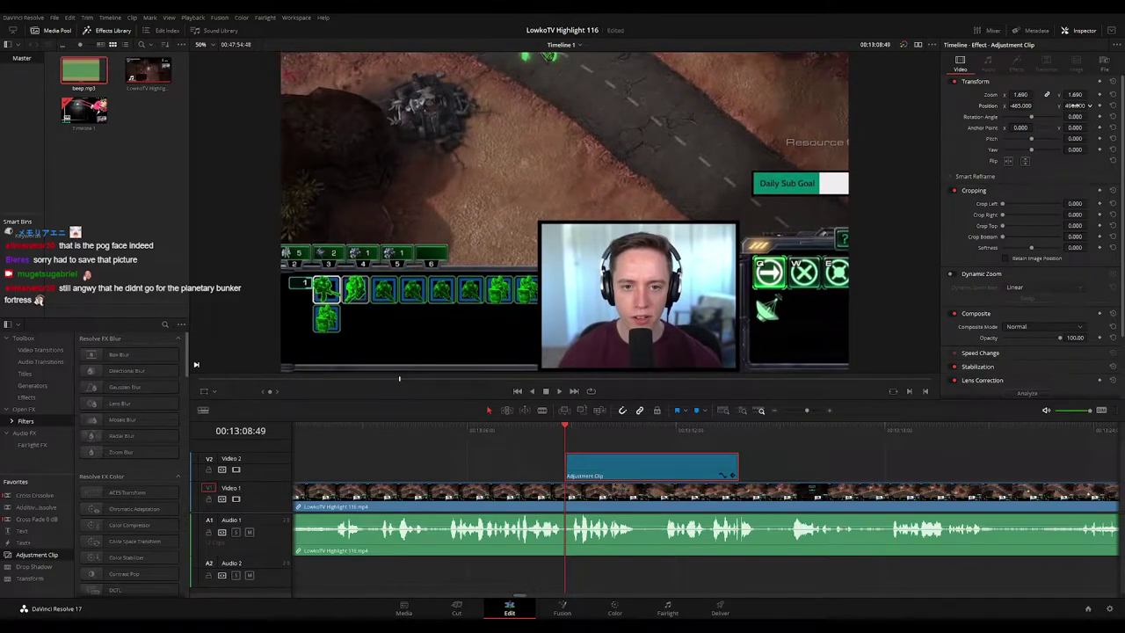
Step: Play through the camera zoom that starts at 00:13:08:49 and trim the end of its adjustment clip to 00:13:12:56
click(809, 468)
drag(826, 470, 693, 463)
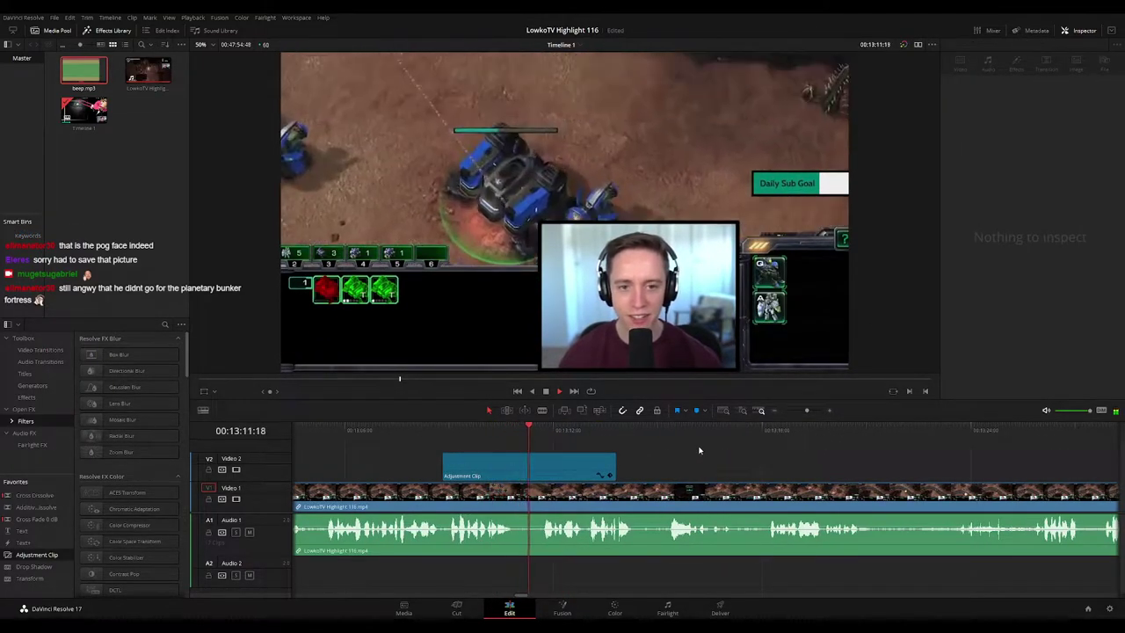
click(614, 465)
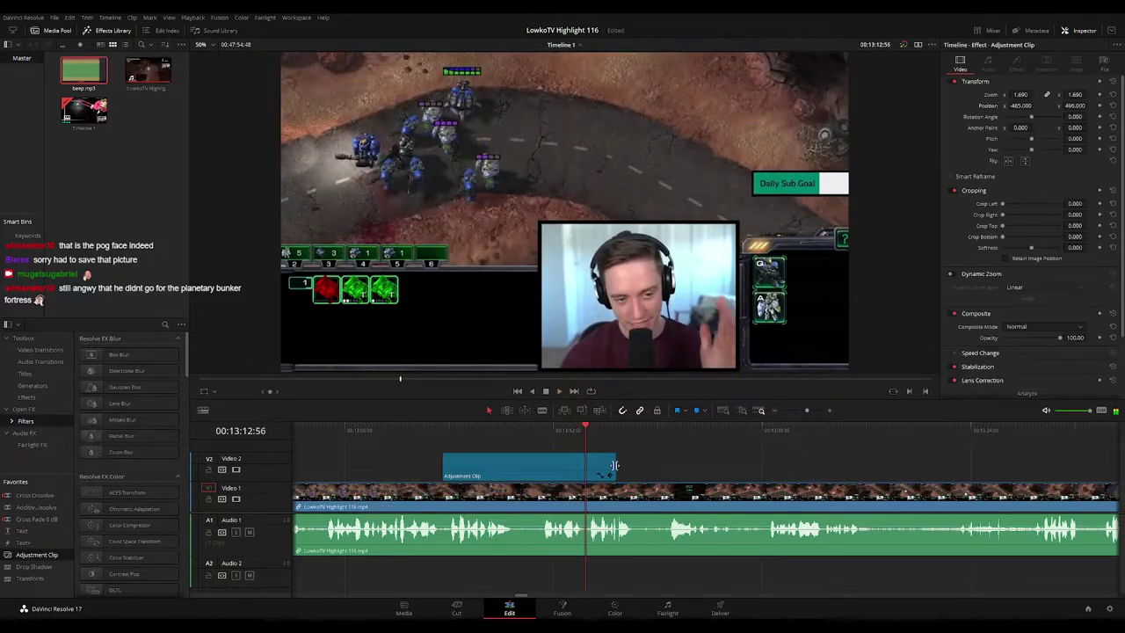
drag(581, 466, 585, 465)
Step: Add an adjustment clip on Video 2 from 00:13:21:42 with zoom 1.970 and Y position -285, and trim its end to 00:13:23:58
key(space)
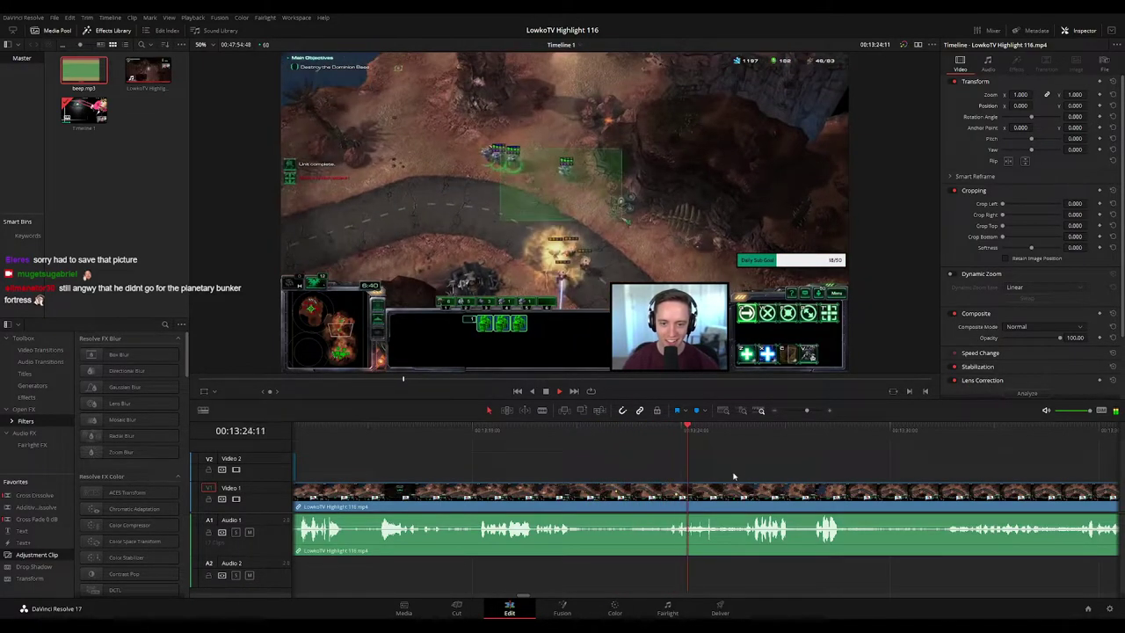
drag(577, 436, 602, 439)
drag(39, 555, 565, 458)
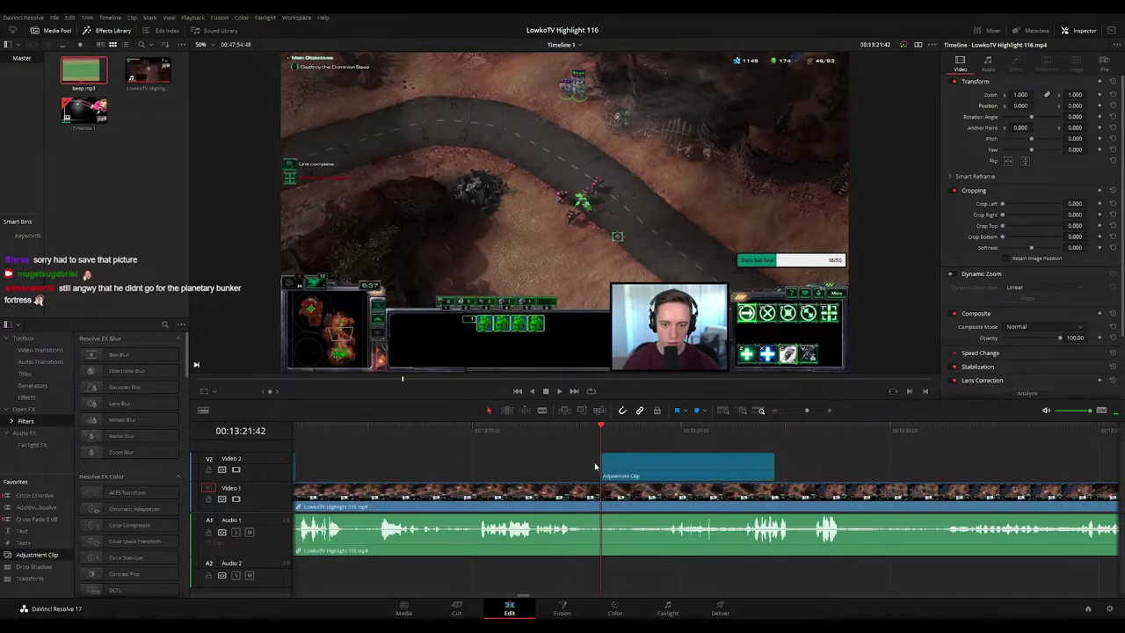
click(633, 467)
mouse_move(1020, 94)
mouse_down()
mouse_move(1089, 94)
mouse_move(1037, 105)
mouse_up()
key(space)
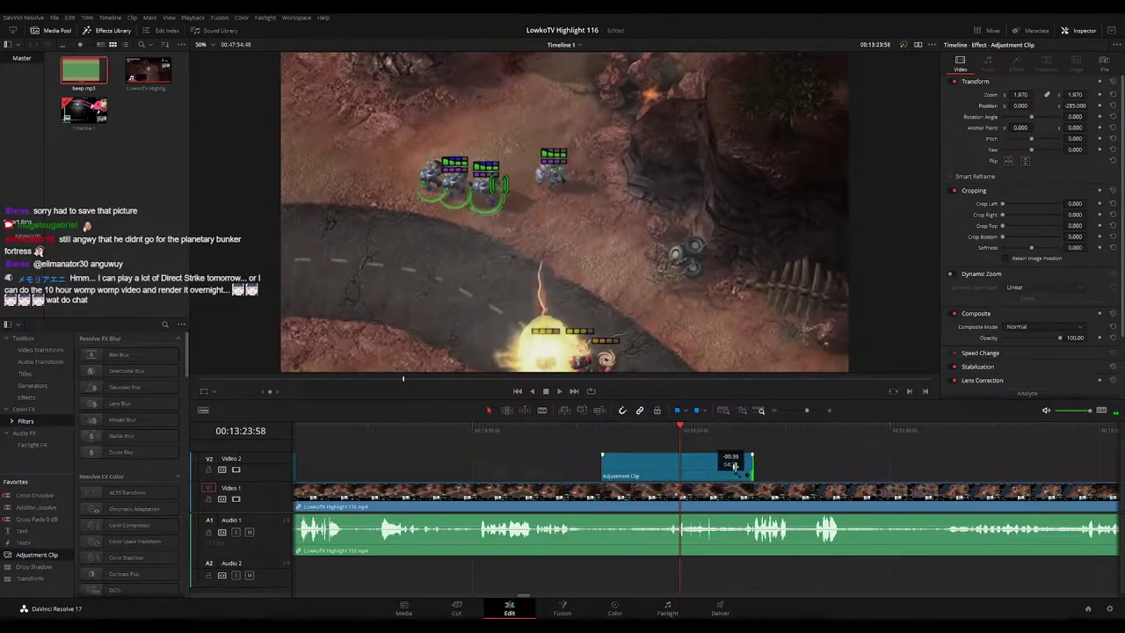
drag(733, 466, 684, 470)
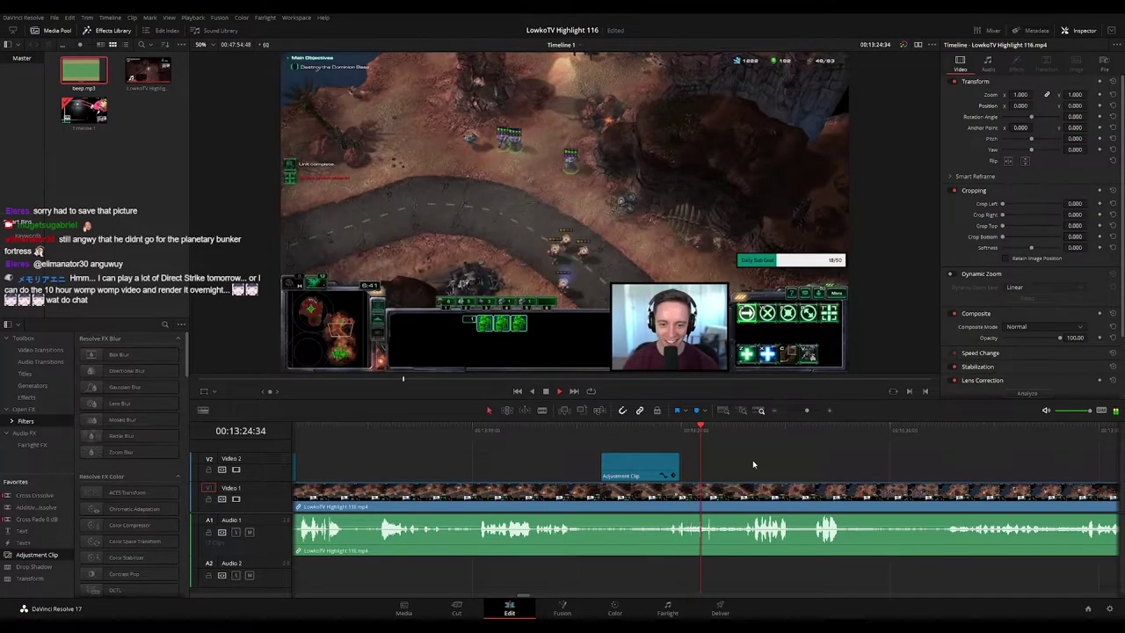
Step: Trim the end of the adjustment clip that starts at 00:13:21:42 to 00:13:23:29 and play through the zoom
click(640, 432)
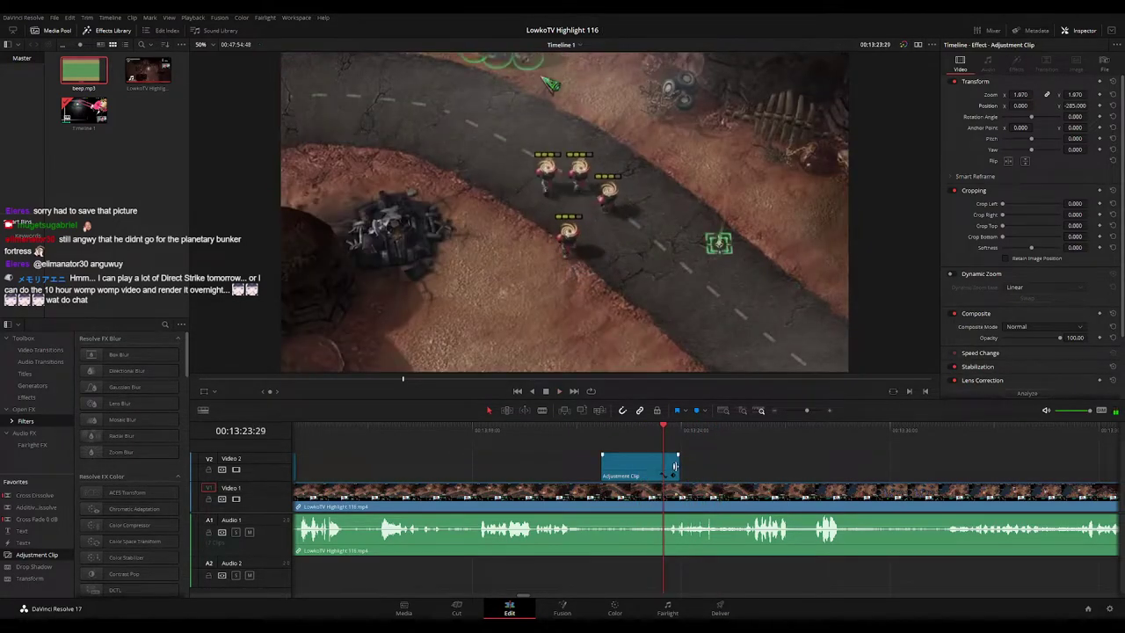
drag(678, 466, 662, 466)
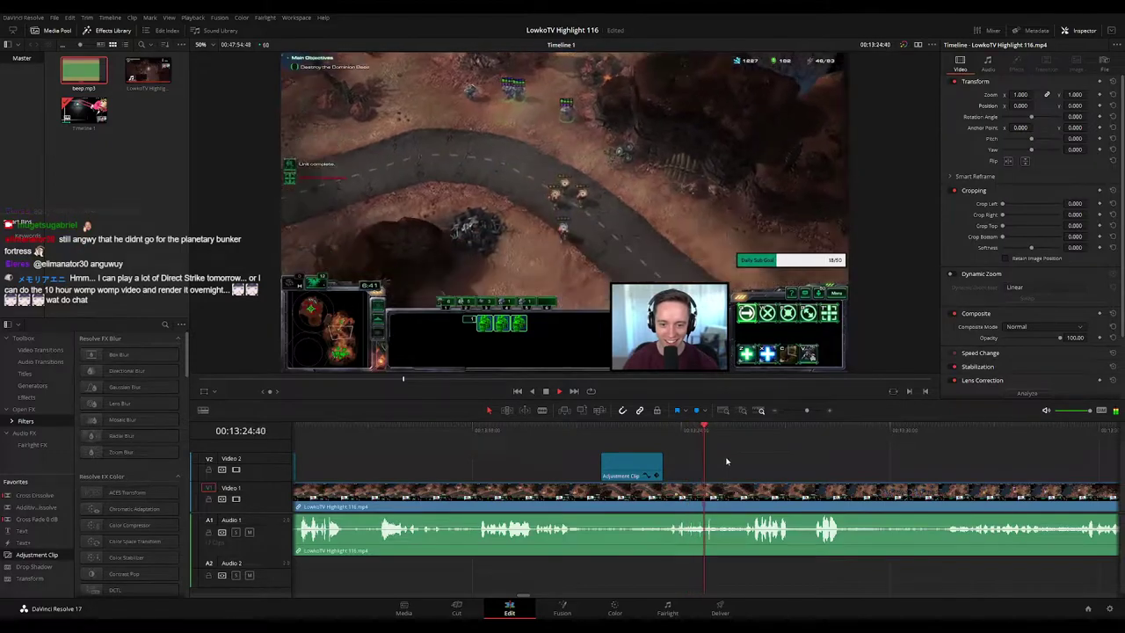
click(603, 431)
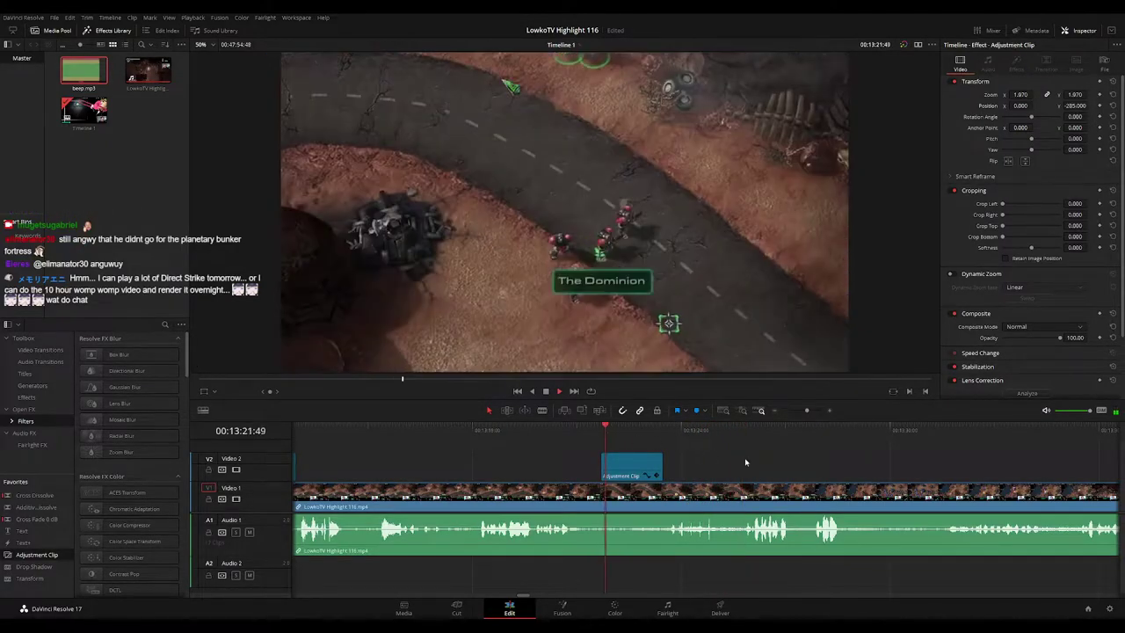
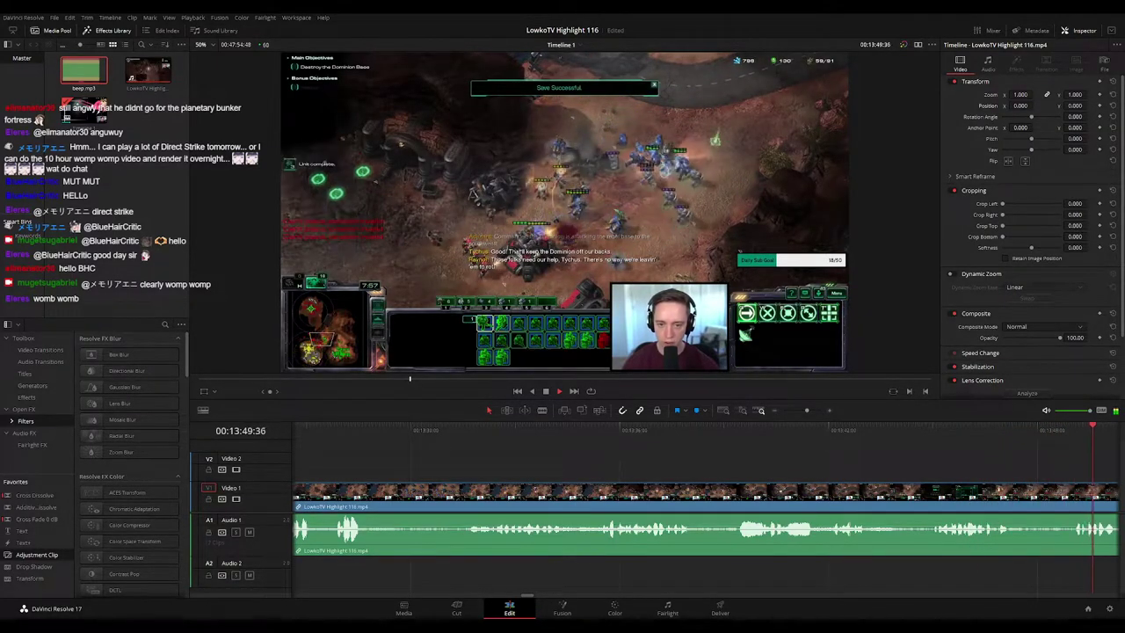
Step: Try to cut out the quiet section from 00:13:38:22 to about 00:13:39:08 of the gameplay clip
click(736, 431)
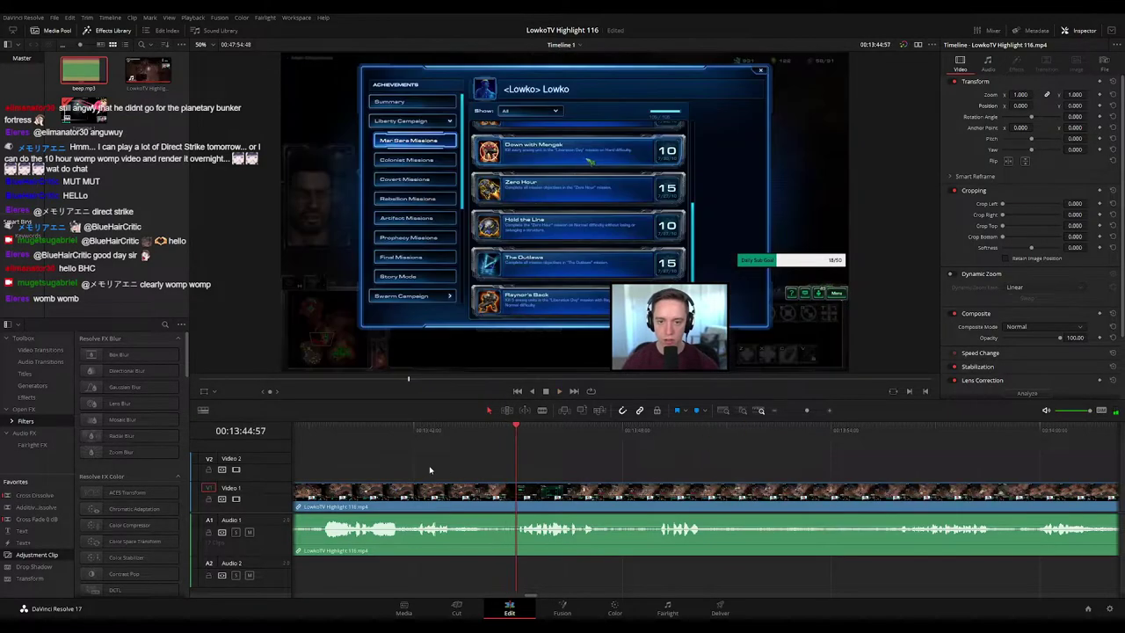
scroll(430, 470, left, 3)
click(477, 432)
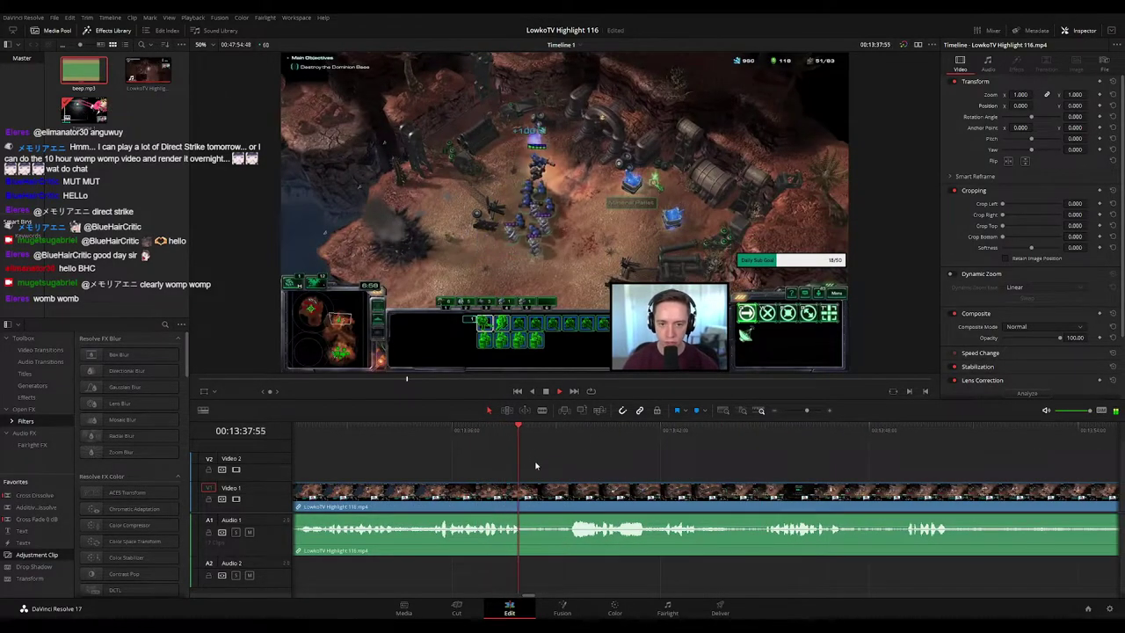
key(b)
click(535, 489)
click(560, 492)
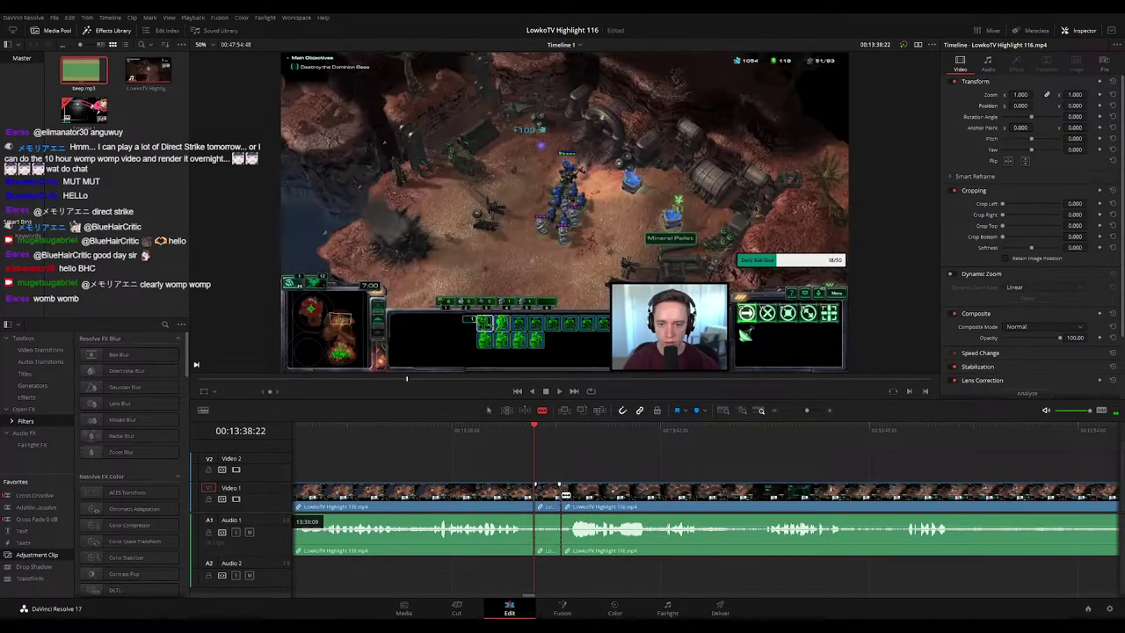
key(a)
click(553, 499)
key(space)
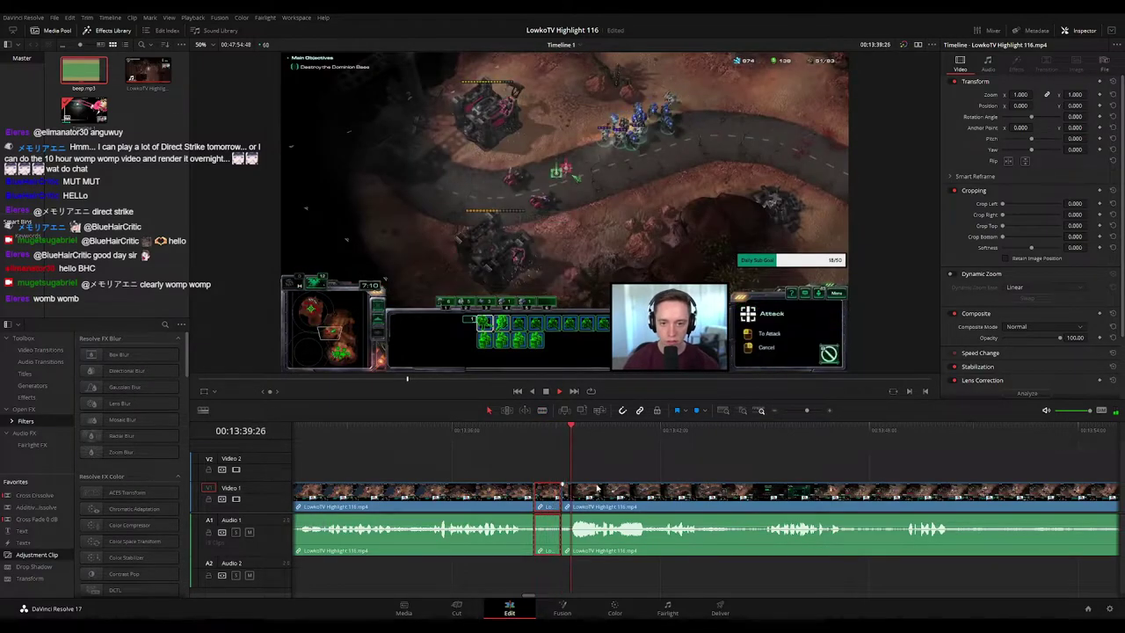
key(ctrl+z)
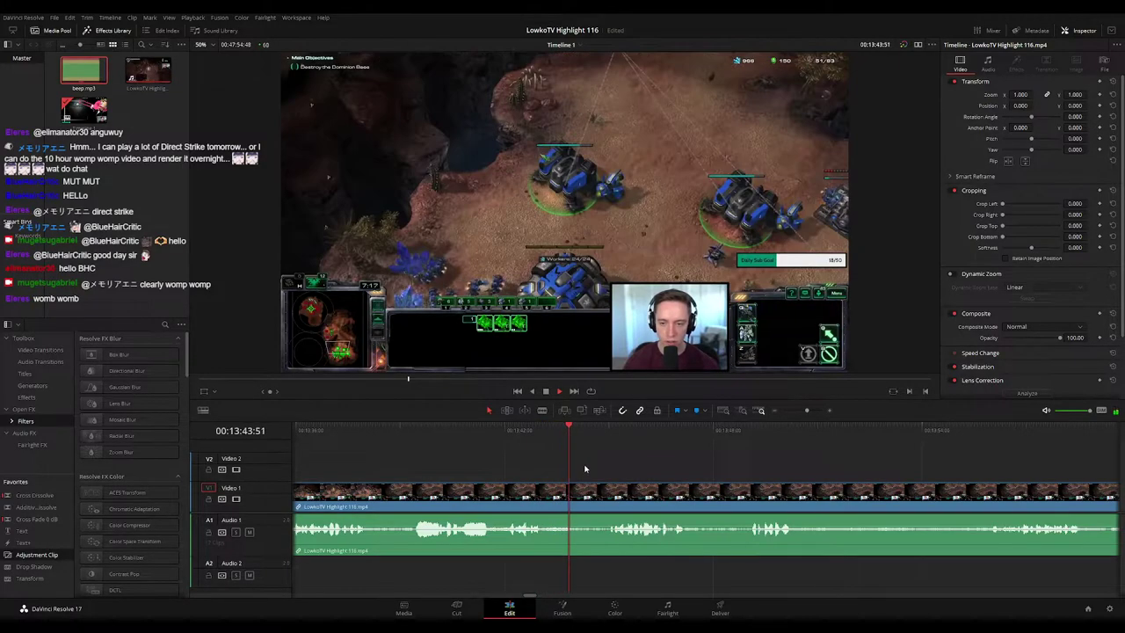
Step: Cut out a short quiet section at about 00:13:44, just before the game menu opens, and colour the finished clip before the cut blue
key(b)
click(581, 494)
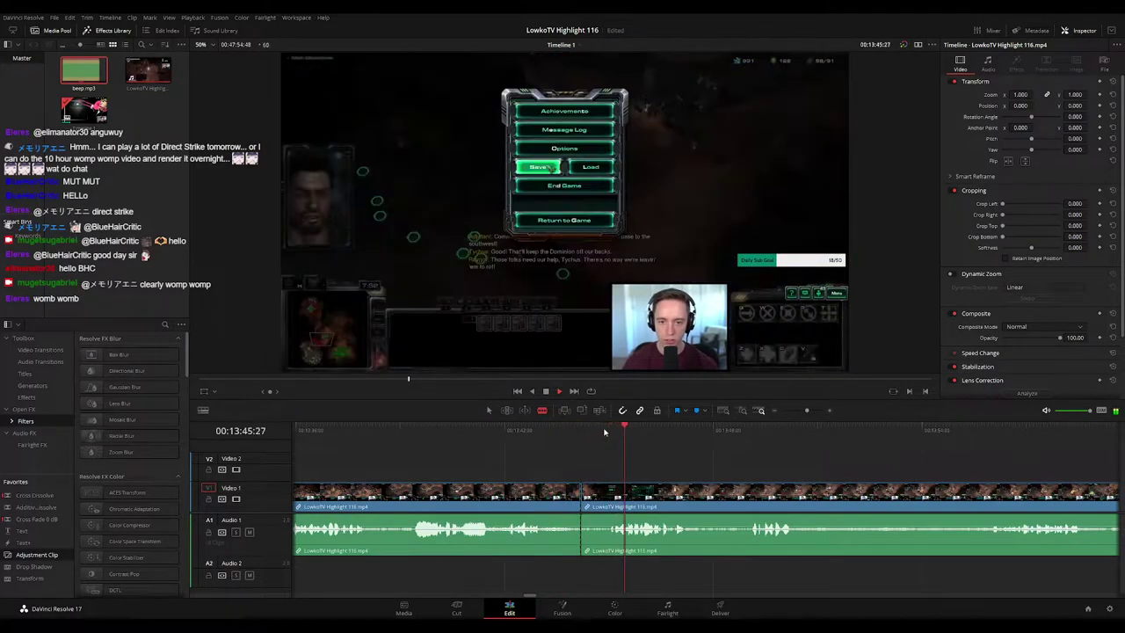
key(a)
click(571, 492)
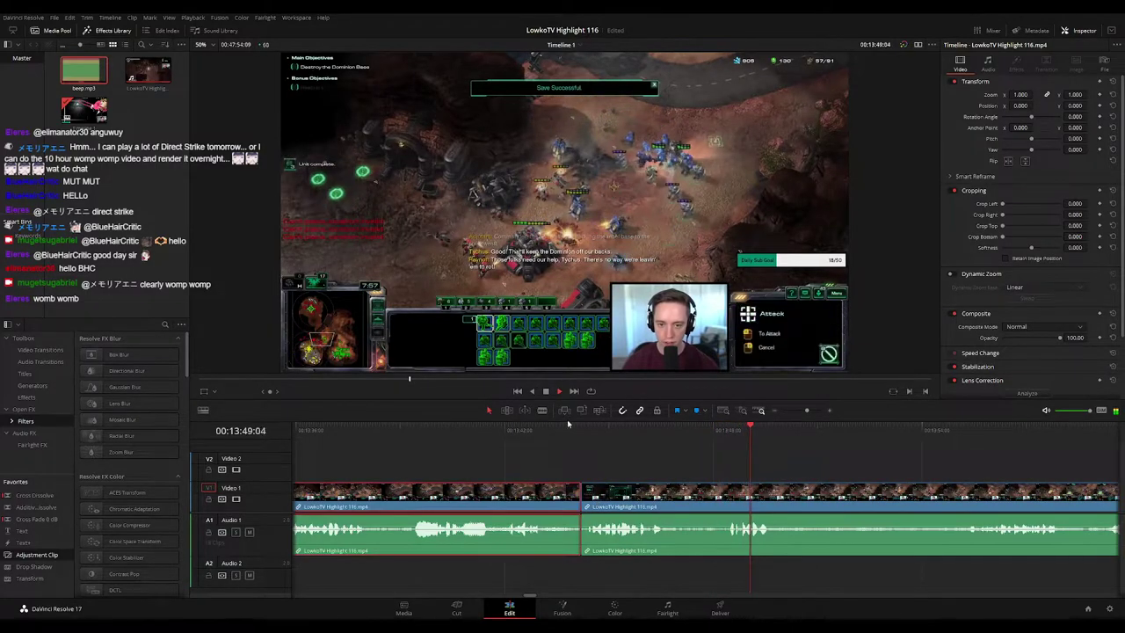
click(782, 459)
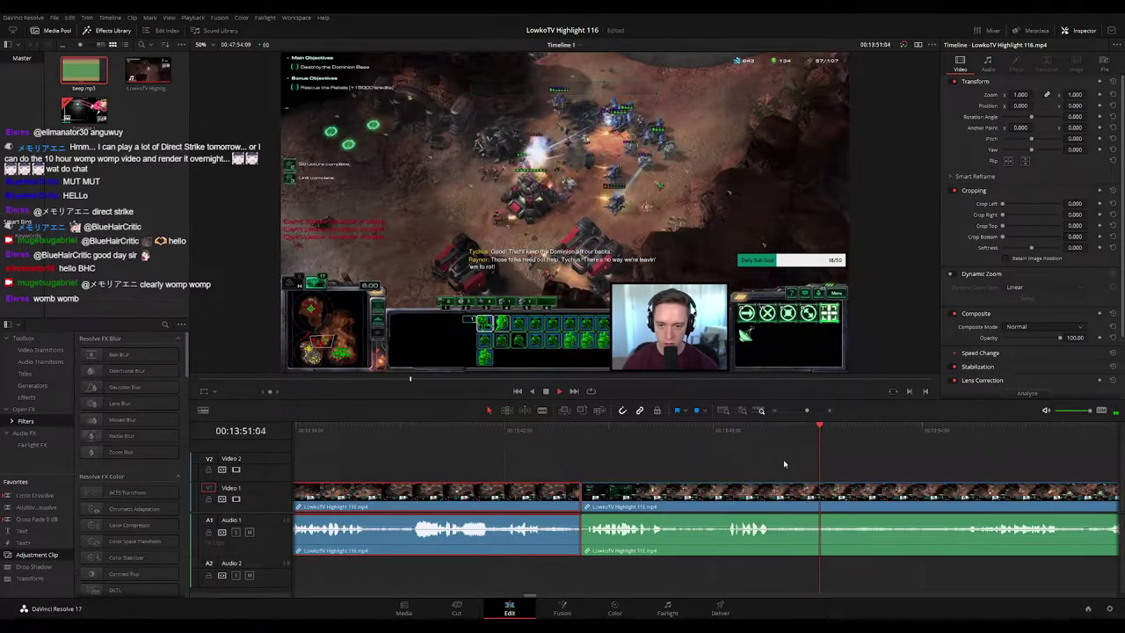
Step: Review the gameplay footage from about 00:13:51 to about 00:14:27, looking for the next moment to zoom in on
drag(806, 410, 800, 410)
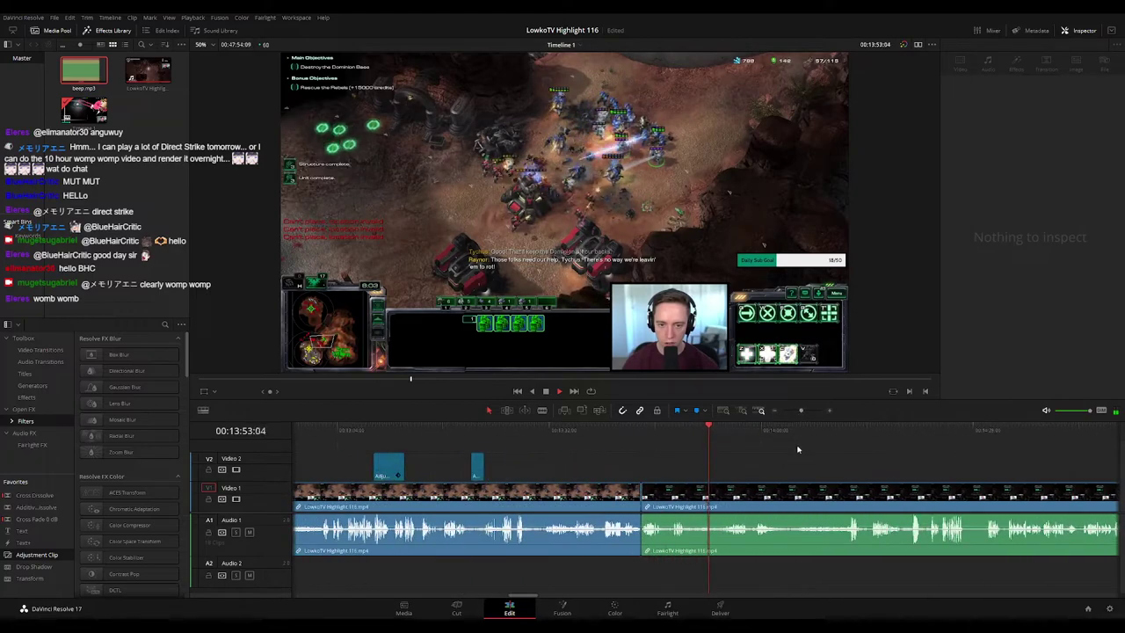
scroll(755, 482, right, 3)
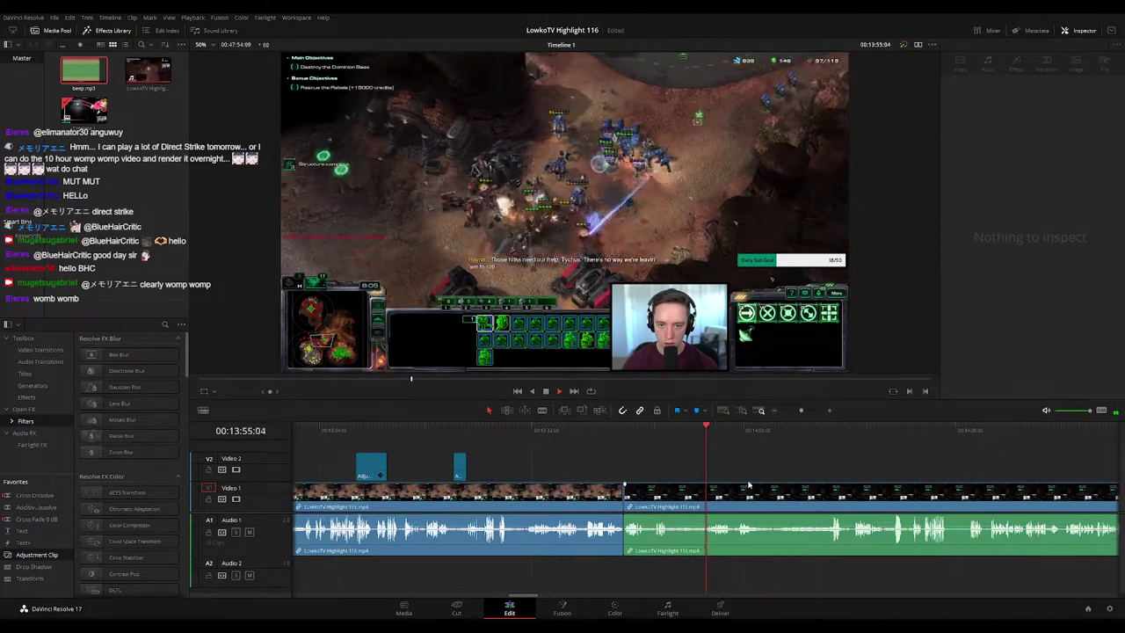
scroll(646, 471, right, 2)
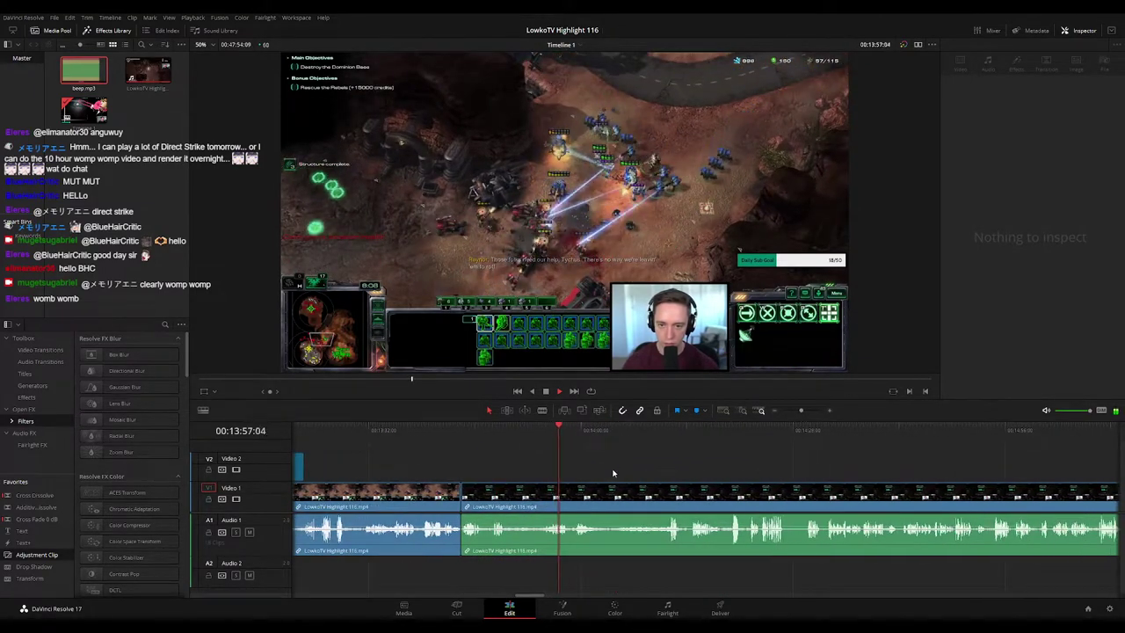
scroll(597, 470, right, 1)
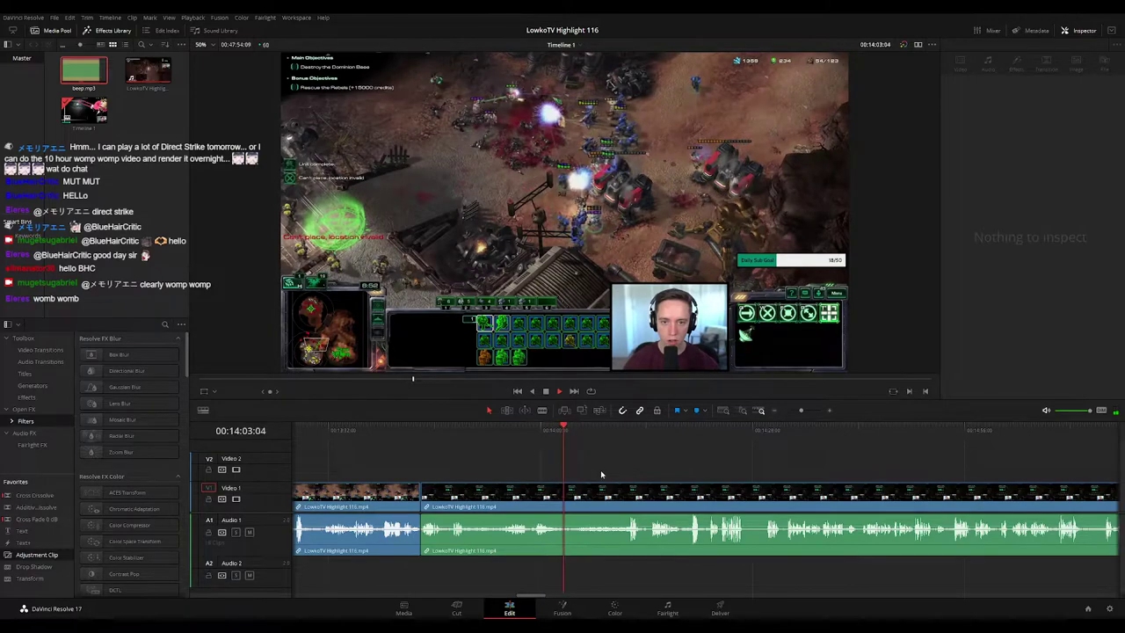
scroll(613, 469, right, 1)
drag(800, 411, 803, 410)
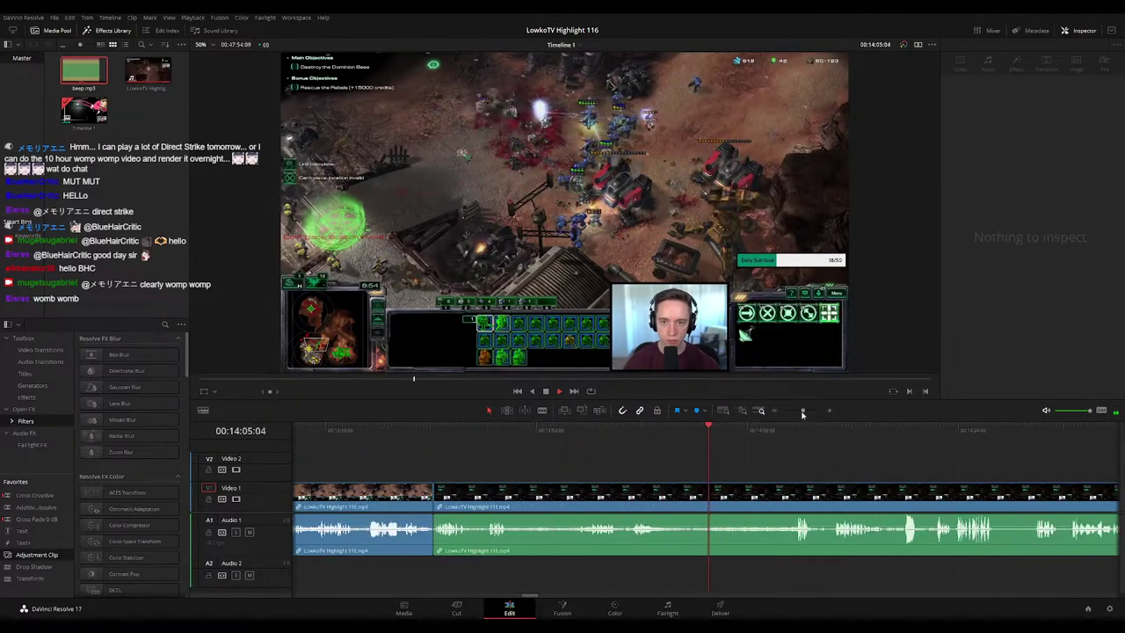
scroll(667, 467, right, 6)
key(space)
scroll(660, 457, right, 6)
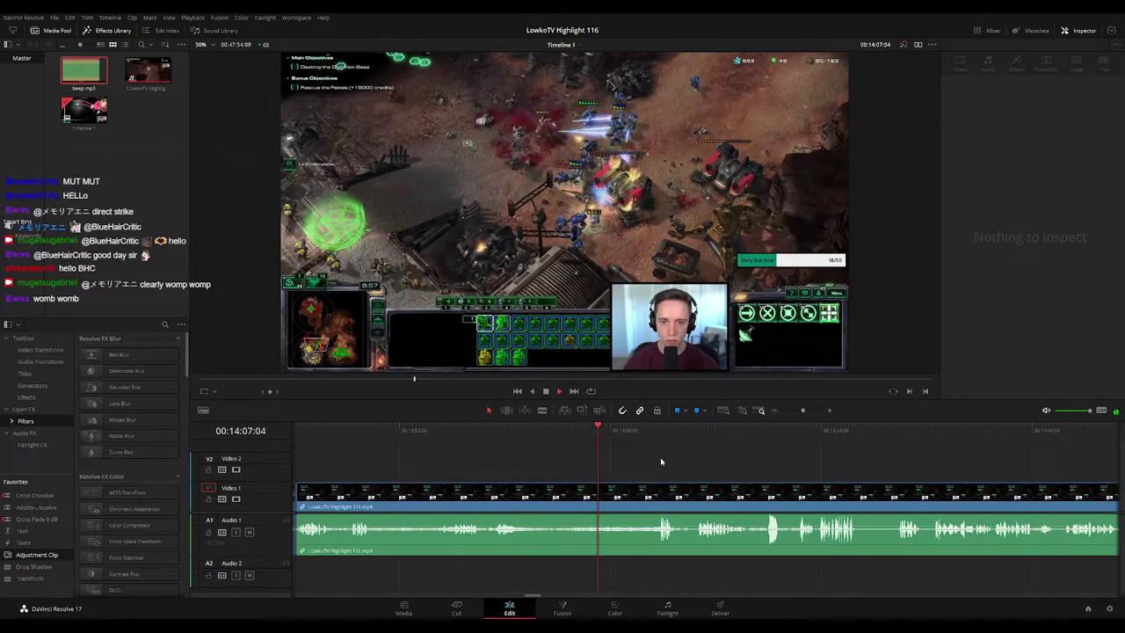
click(648, 431)
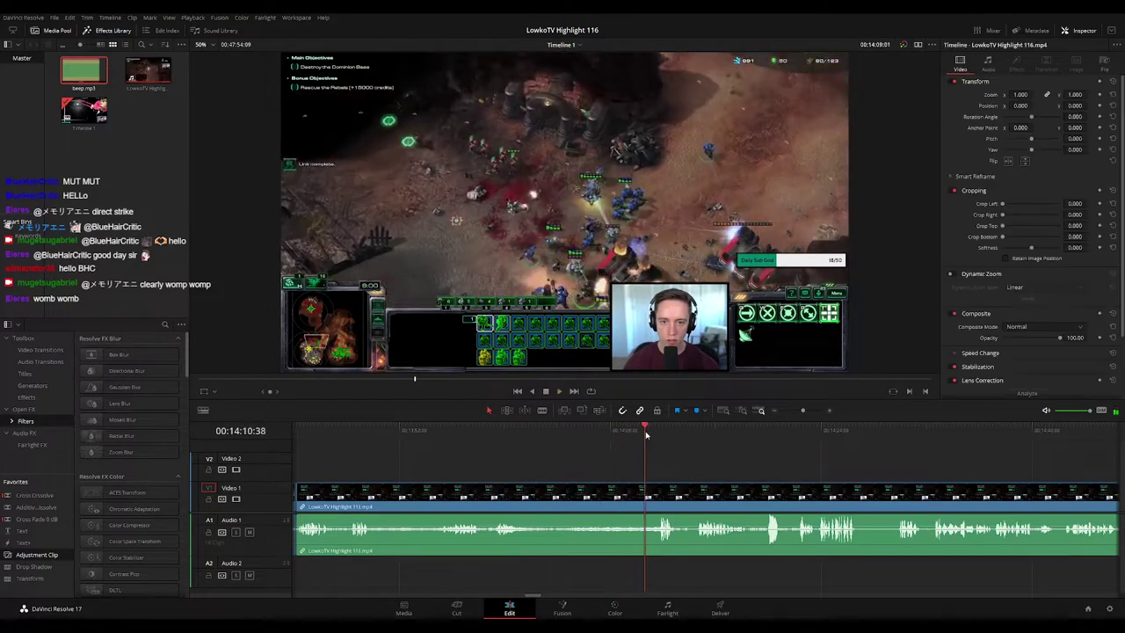
scroll(636, 467, right, 3)
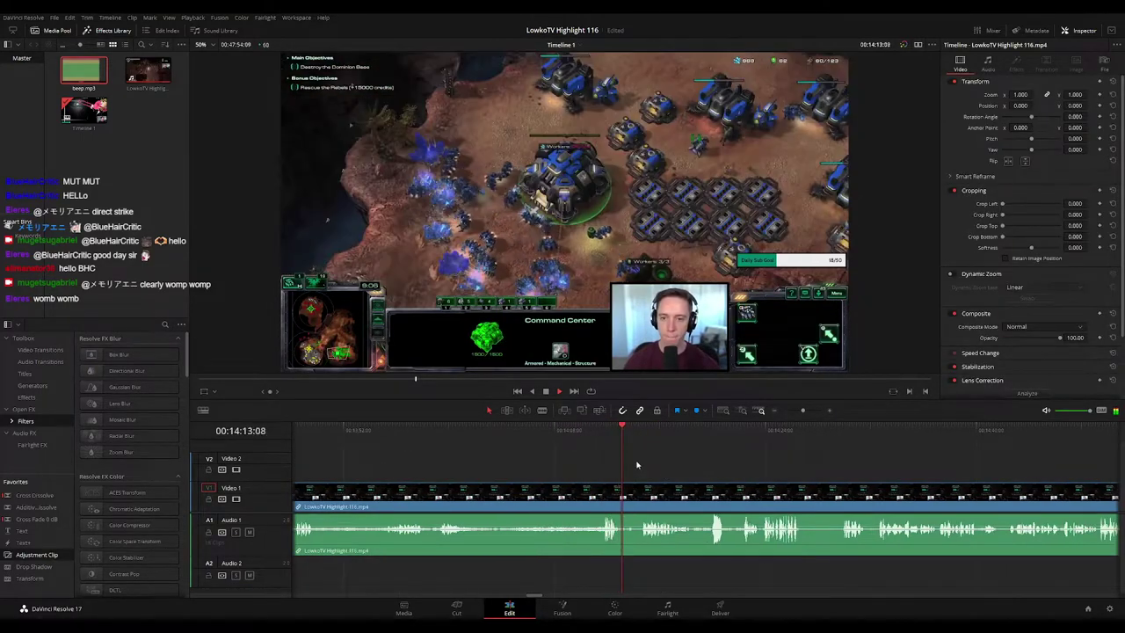
scroll(638, 466, right, 2)
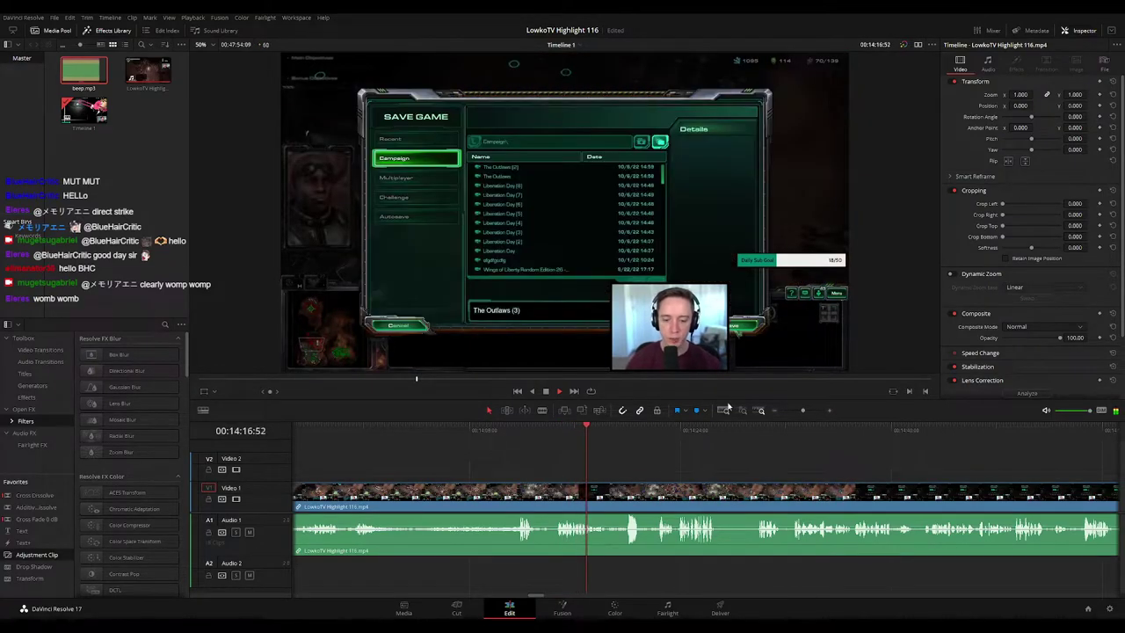
drag(802, 410, 806, 410)
scroll(634, 462, right, 3)
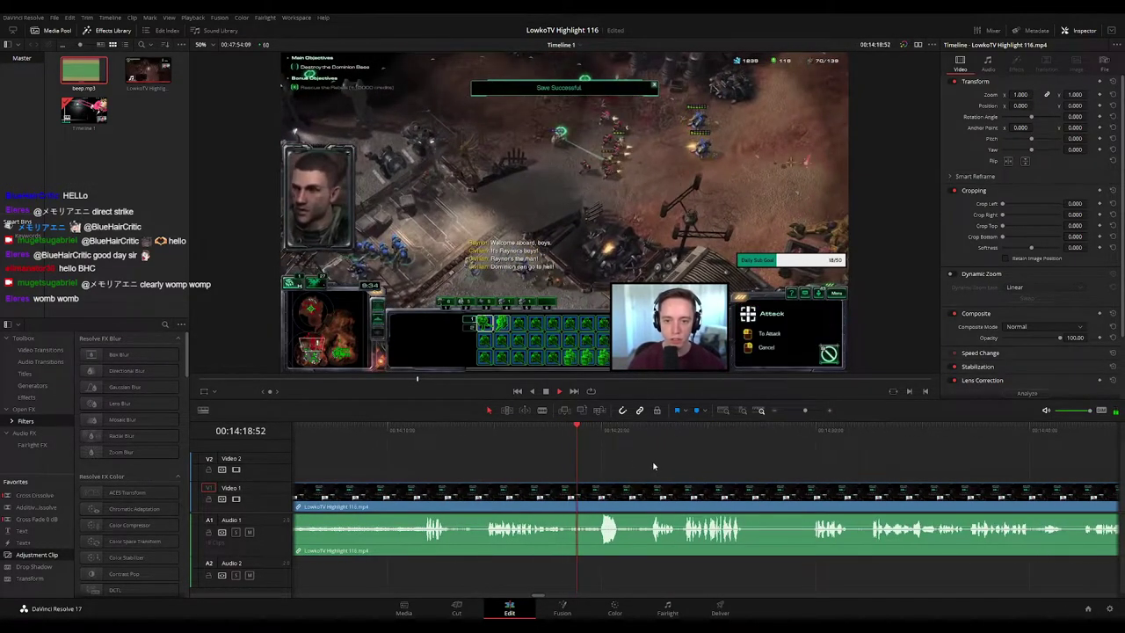
scroll(636, 458, right, 1)
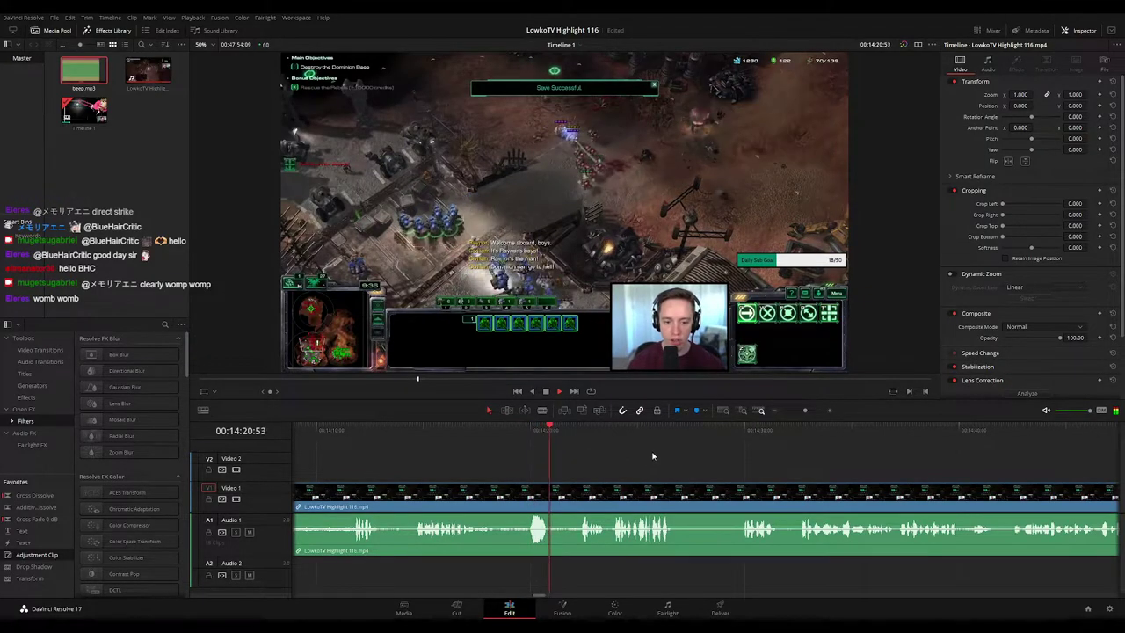
scroll(632, 466, right, 1)
scroll(606, 459, right, 1)
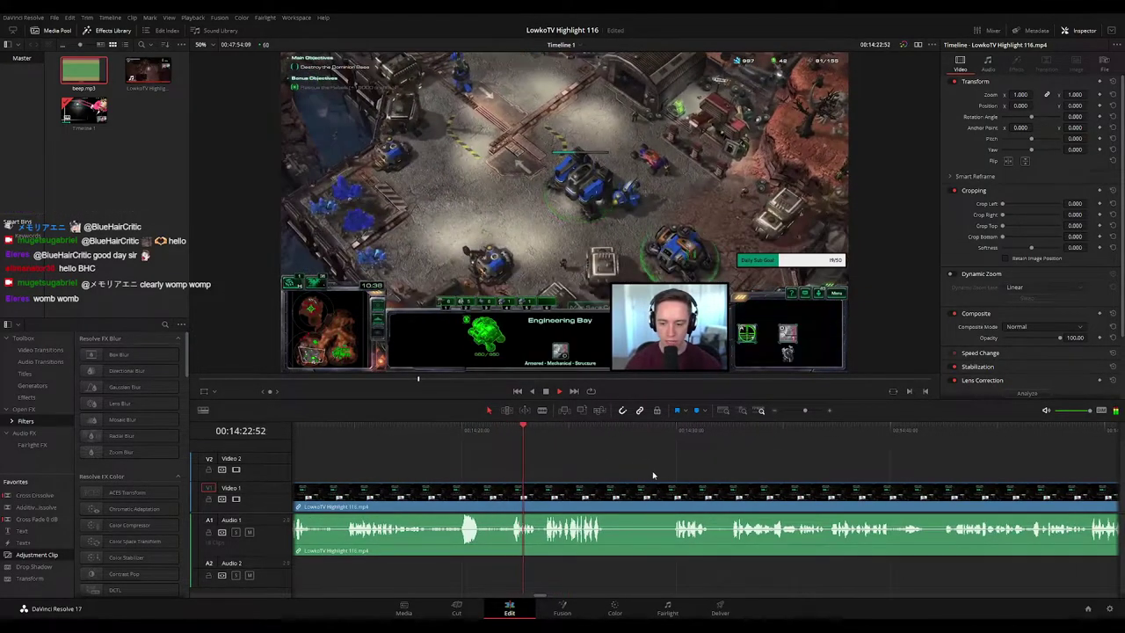
scroll(615, 470, right, 1)
scroll(616, 470, right, 3)
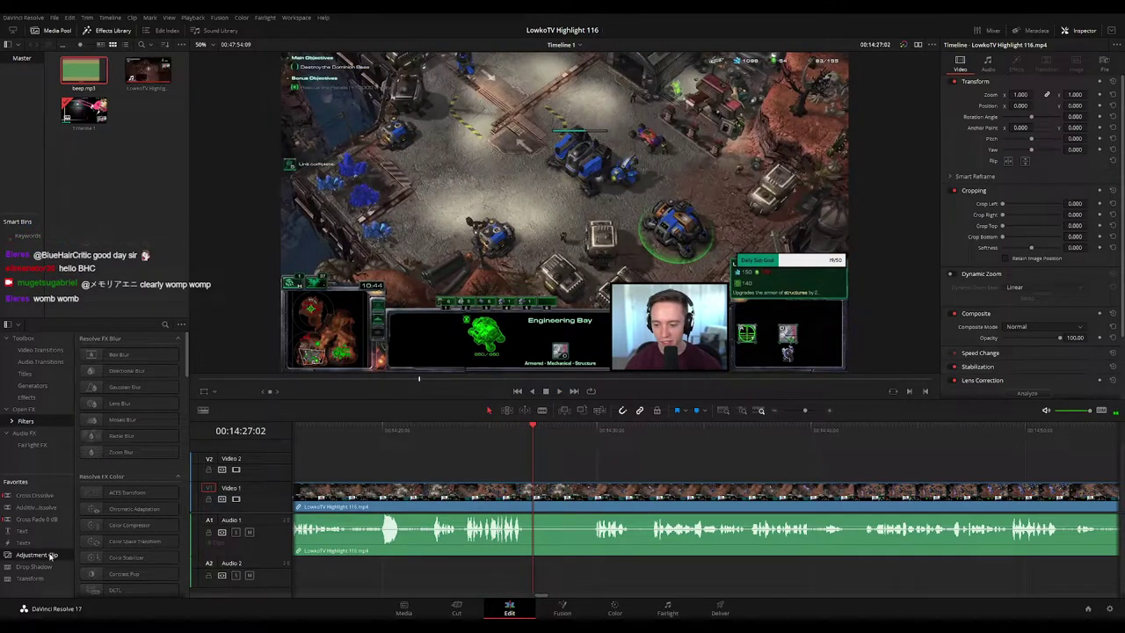
Step: Add an adjustment clip on Video 2 from 00:14:27:02 with zoom 2.000 and position X -1277, Y 711, and trim its end to 00:14:29:26
drag(51, 555, 503, 471)
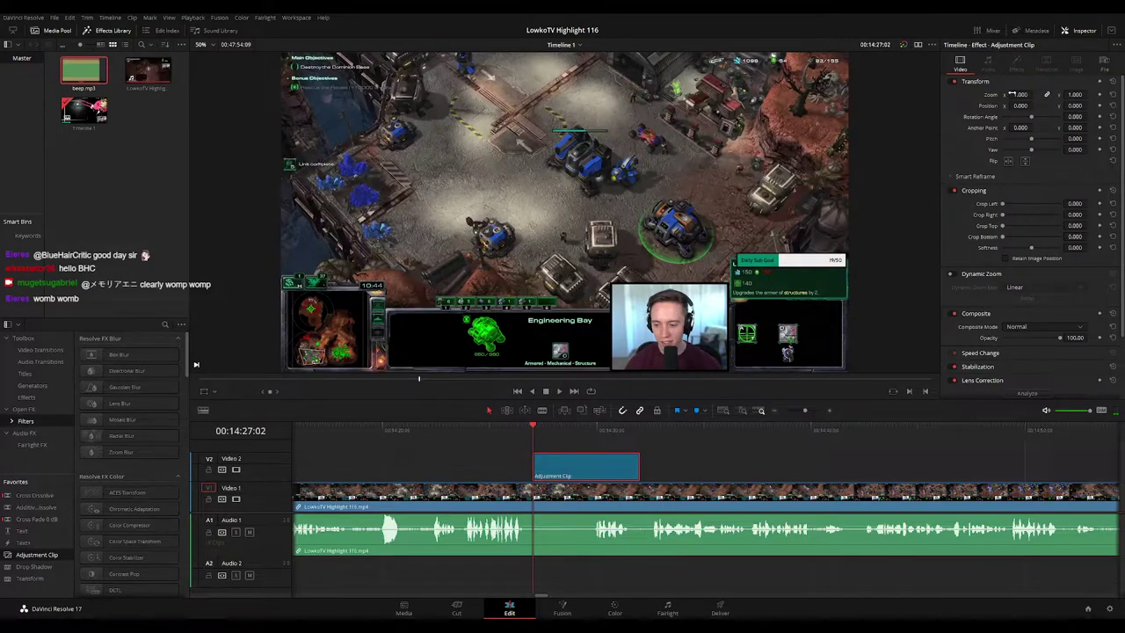
drag(1011, 94, 1035, 105)
drag(1074, 106, 1090, 105)
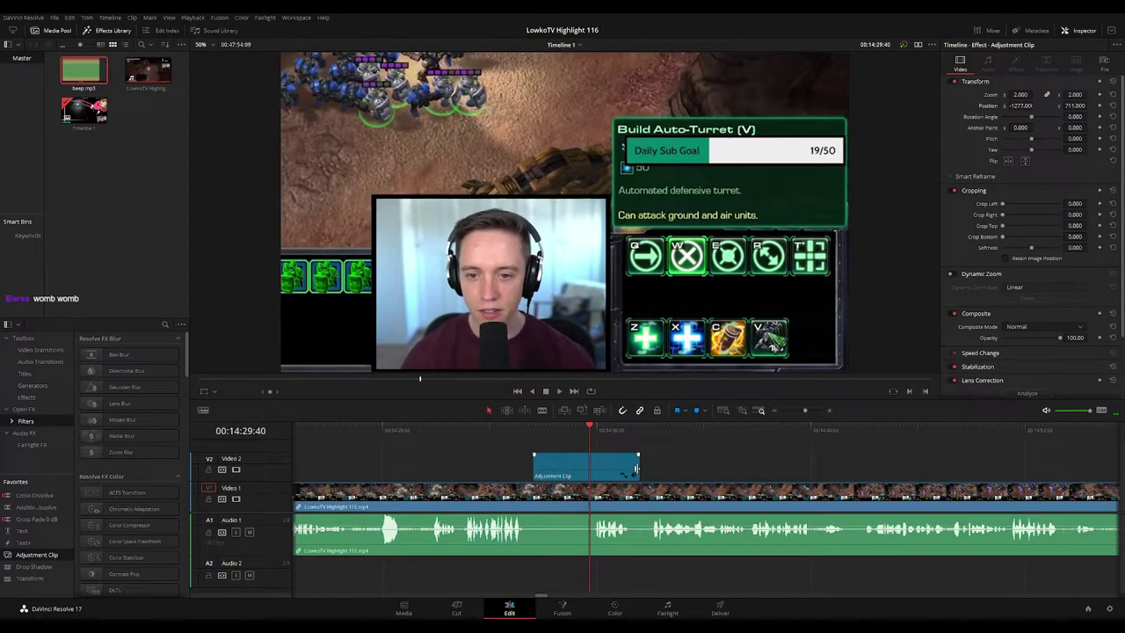
drag(635, 469, 587, 469)
click(580, 431)
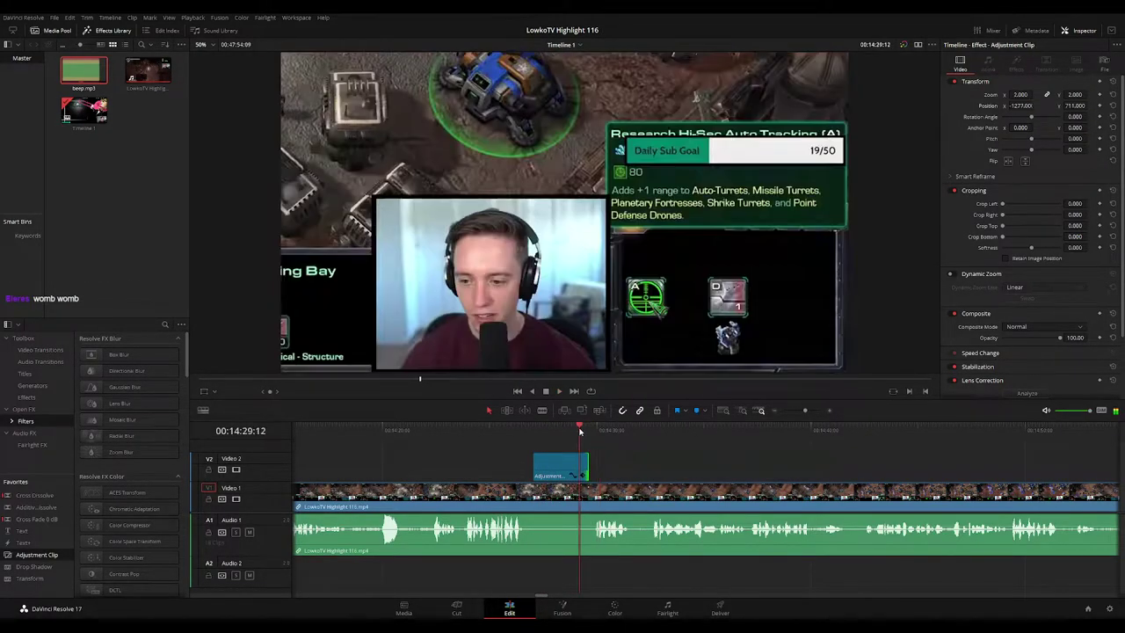
drag(583, 470, 583, 472)
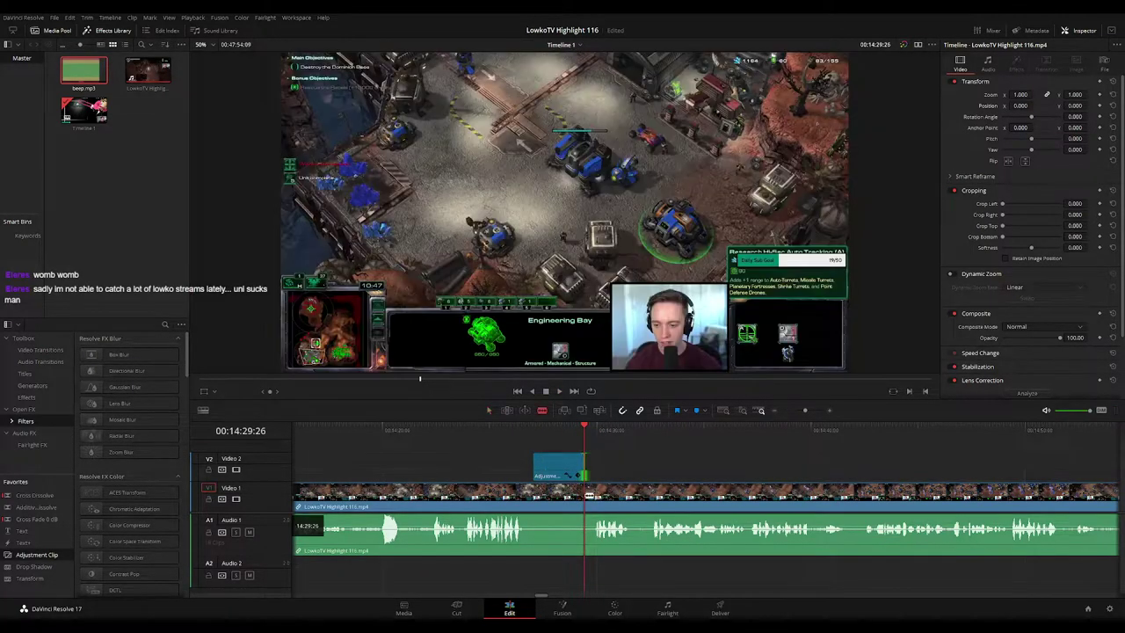
Step: Cut out the short segment right after 00:14:29:26 and colour the finished clip before the cut green
key(ctrl+b)
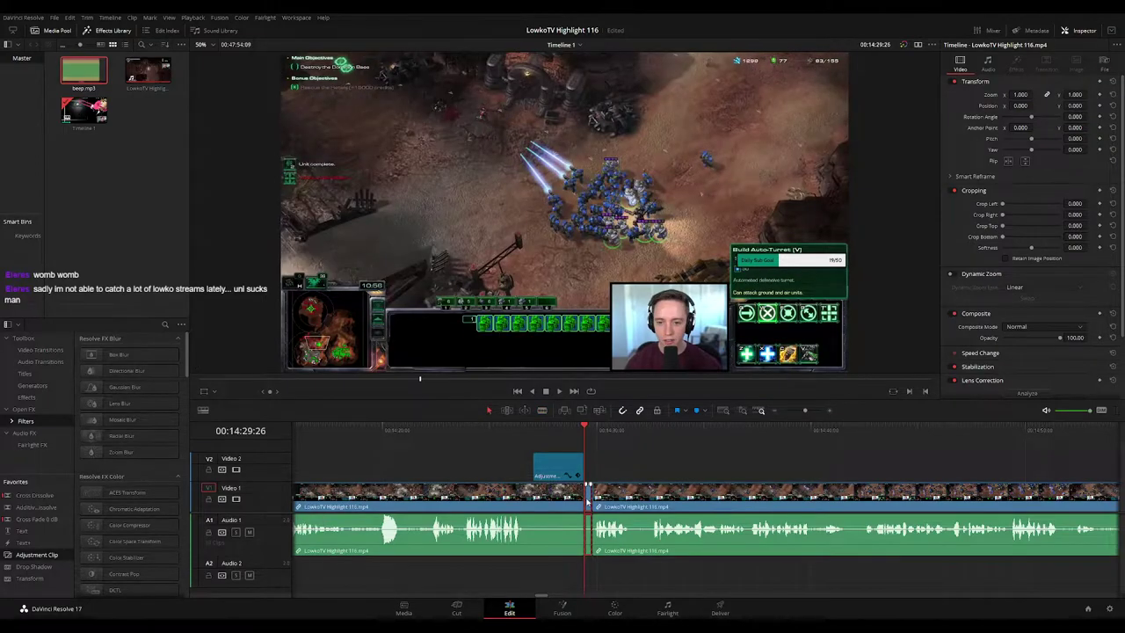
click(585, 499)
key(space)
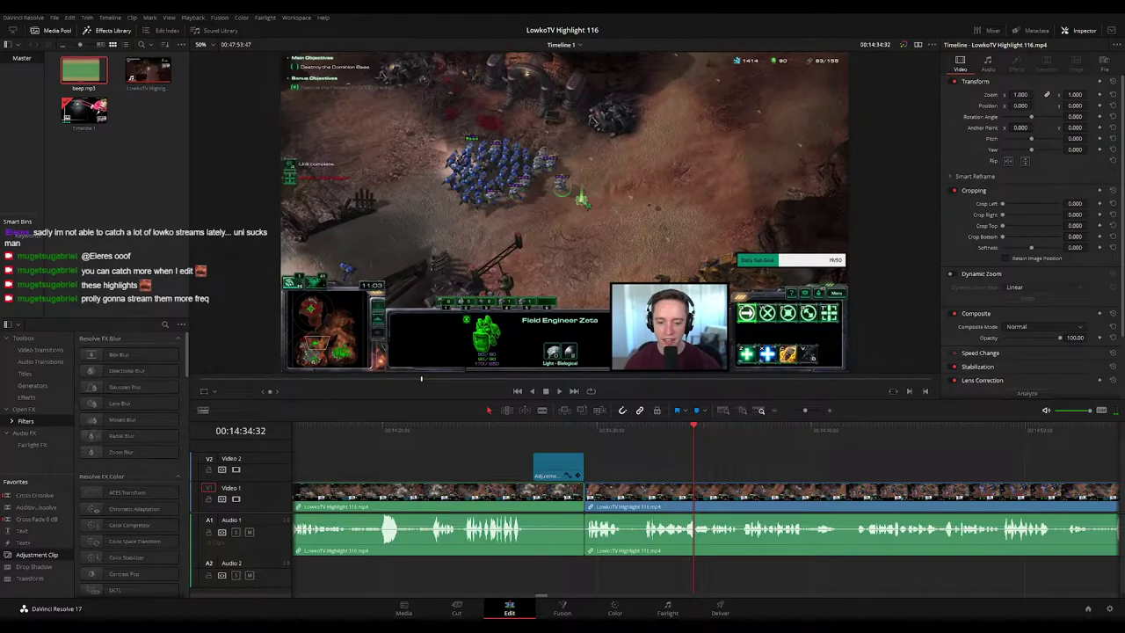
Step: Play through the zoom on the webcam and upgrade tooltip from 00:14:27 and review the footage up to about 00:14:35
click(535, 444)
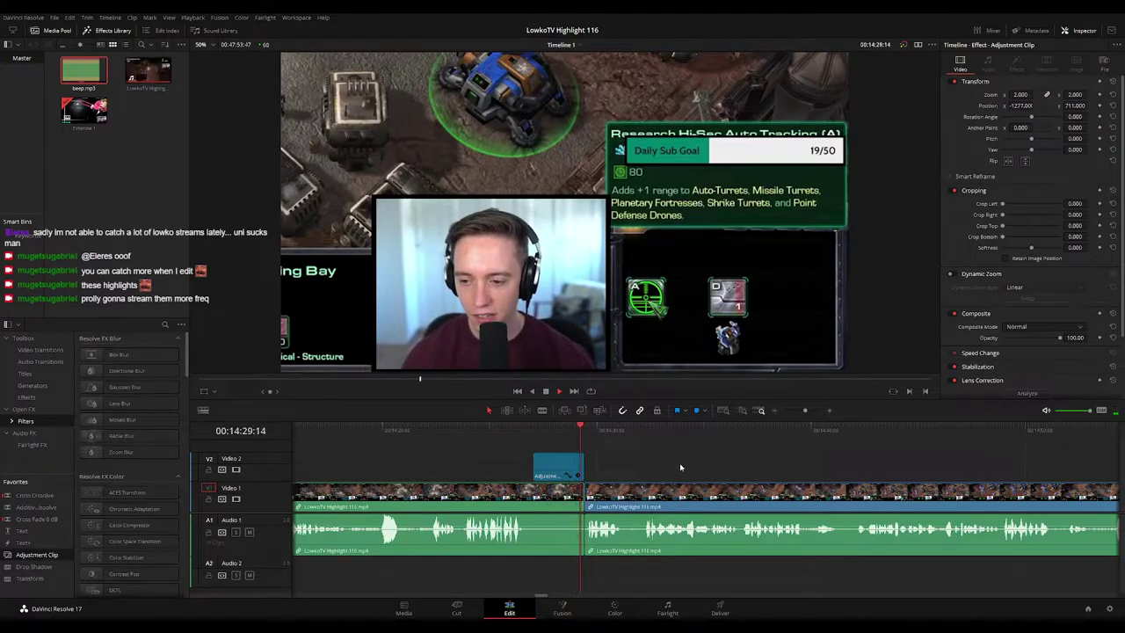
drag(761, 472, 660, 464)
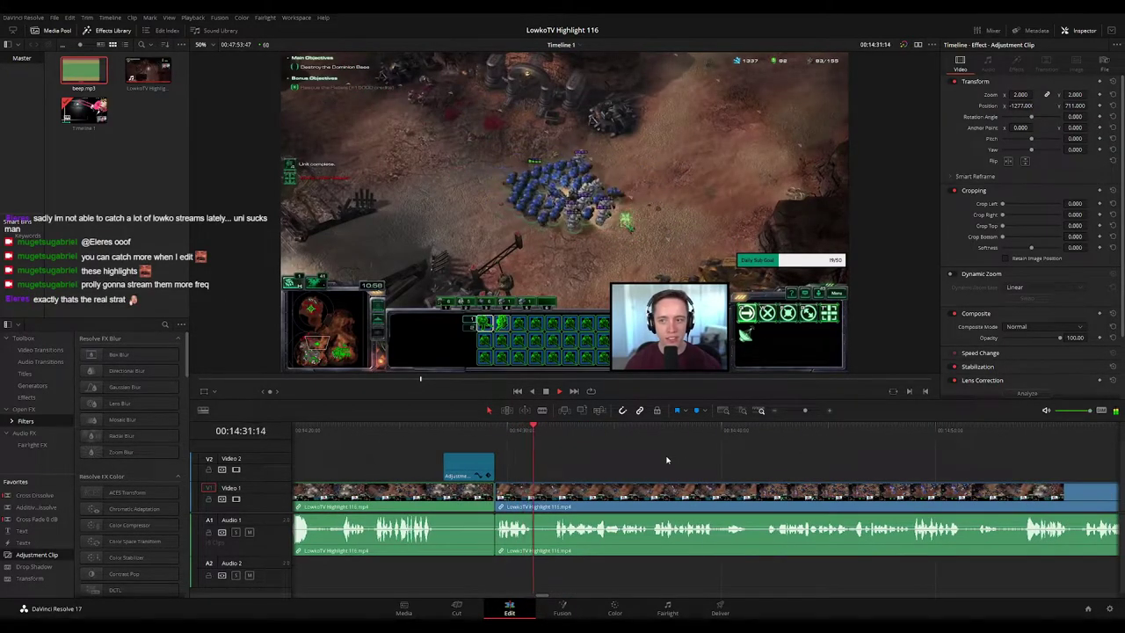
scroll(681, 466, right, 3)
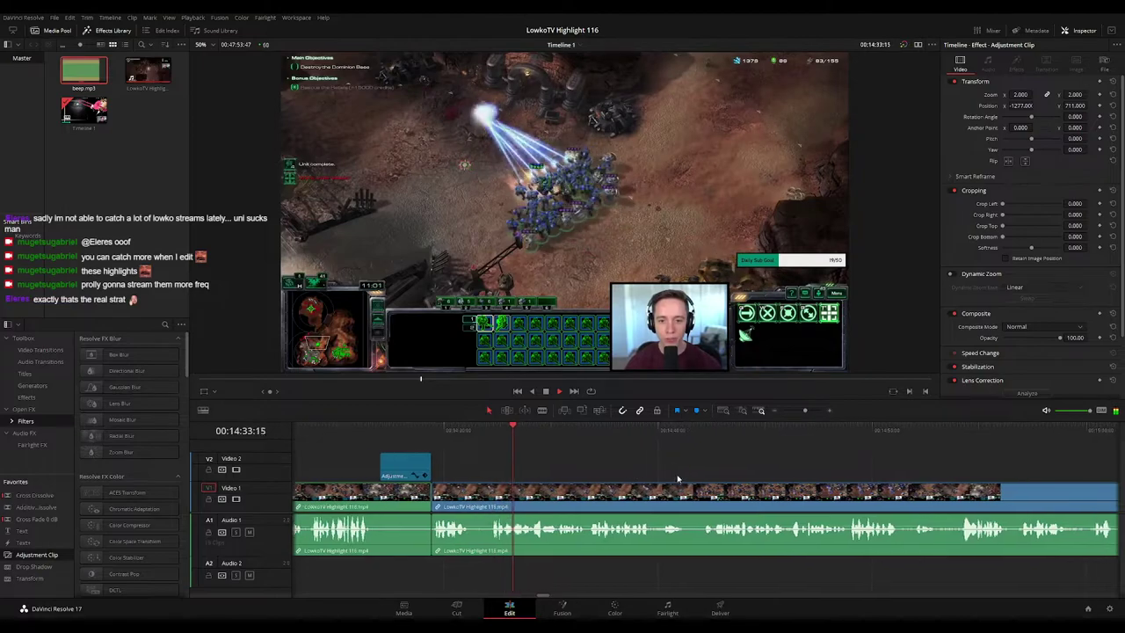
scroll(672, 474, right, 2)
scroll(655, 466, right, 2)
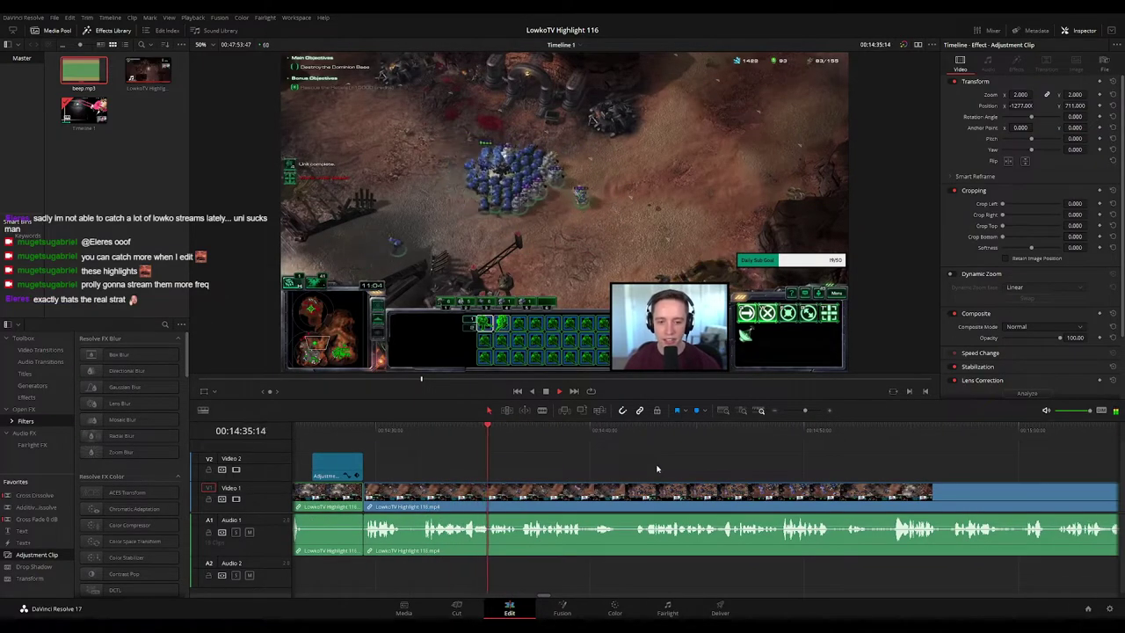
Step: Cut out the short segment starting at 00:14:41:27 and colour the clip before the cut blue
scroll(673, 469, right, 2)
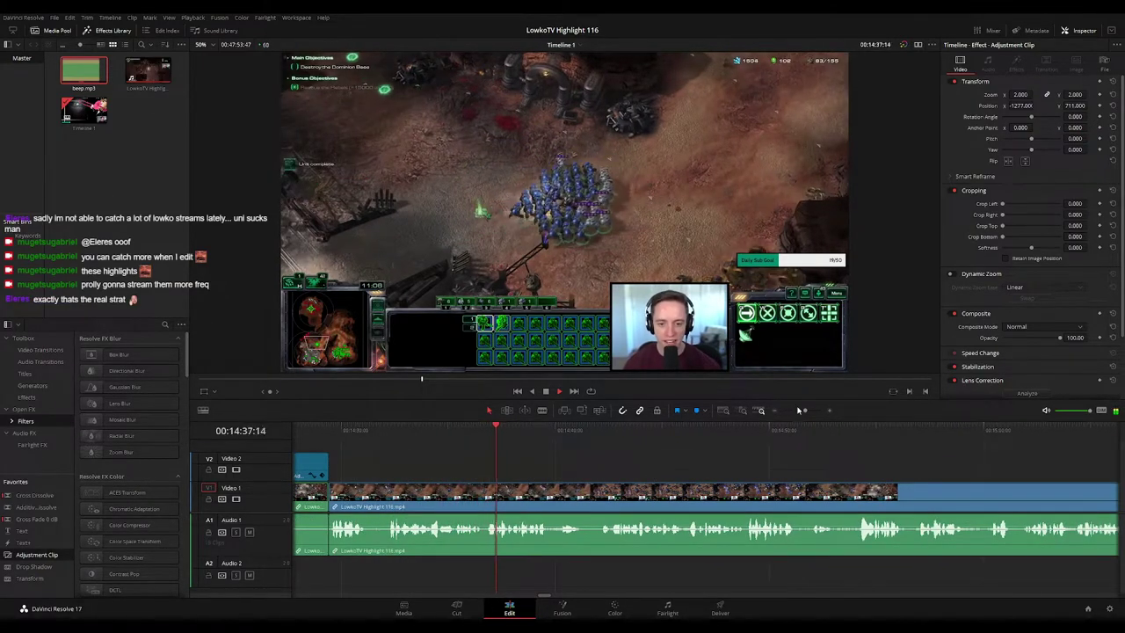
drag(803, 411, 807, 413)
scroll(610, 451, right, 5)
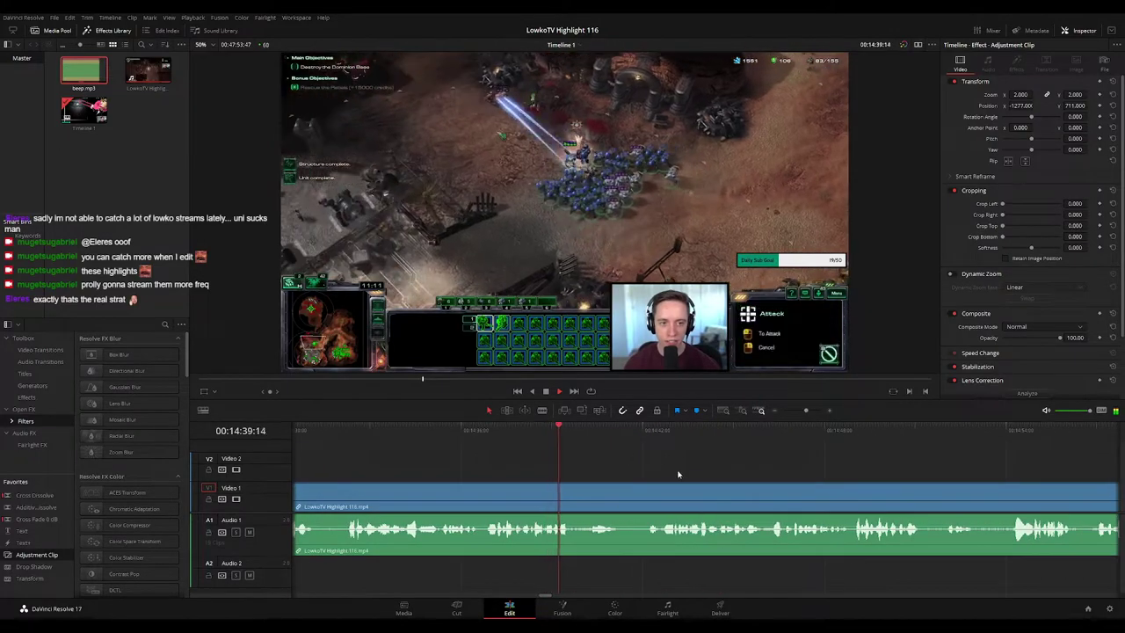
scroll(627, 464, right, 5)
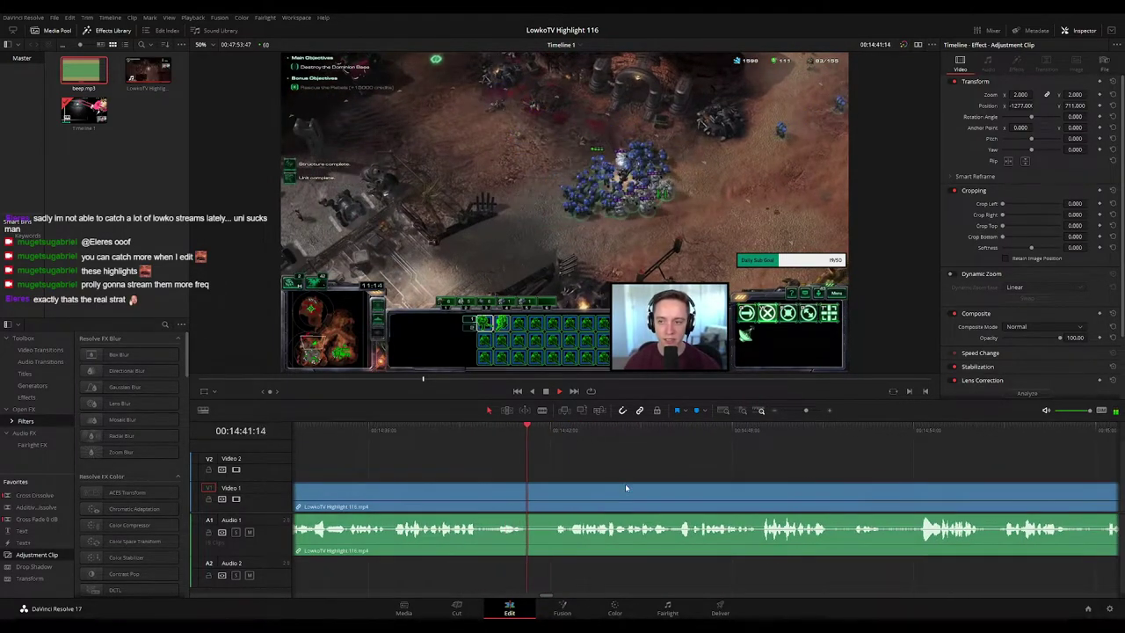
key(space)
key(space)
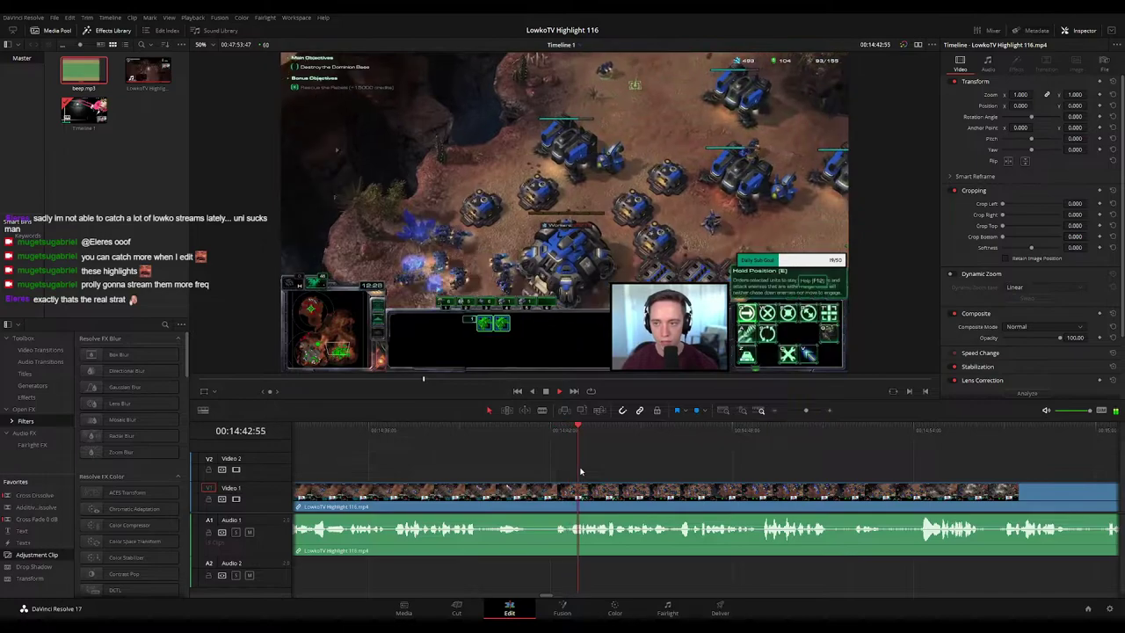
key(b)
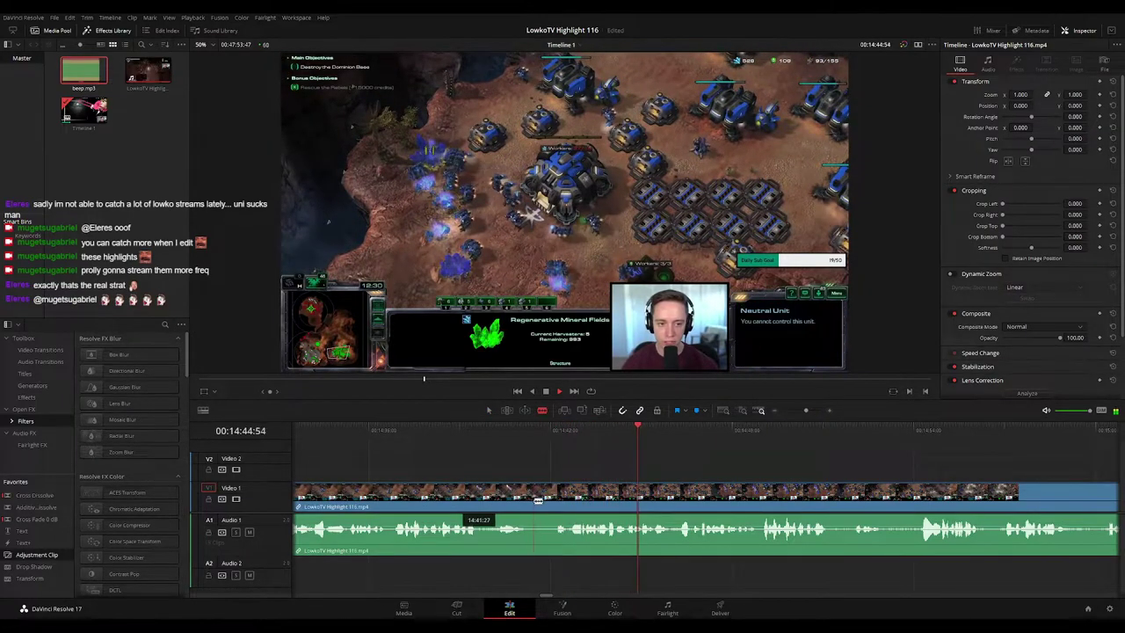
click(538, 499)
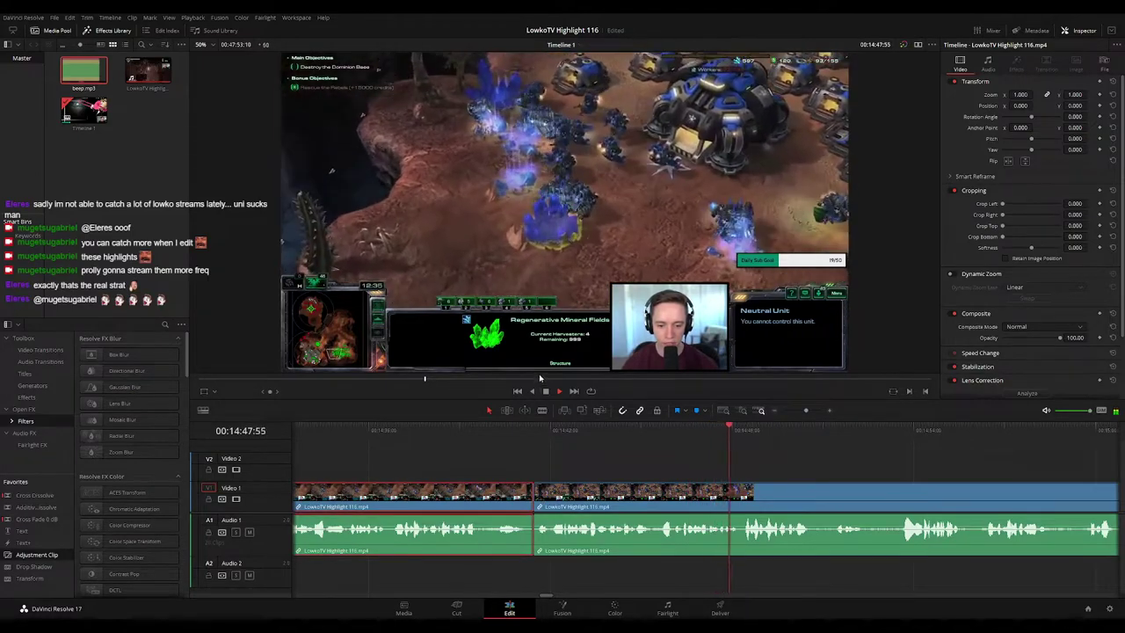
key(c)
click(836, 462)
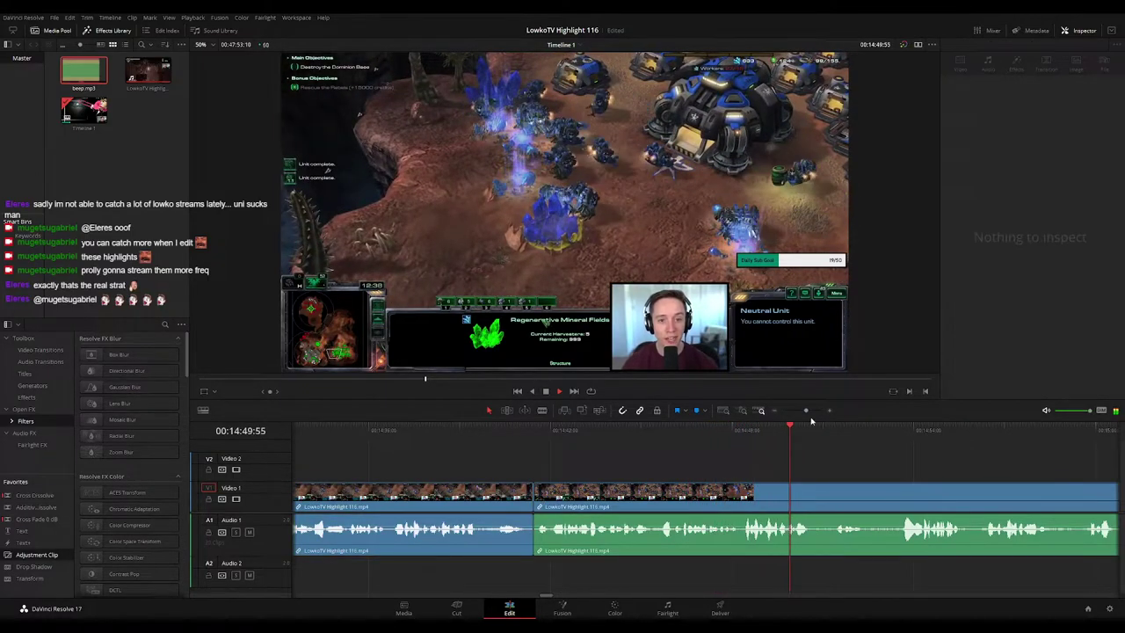
Step: Cut out the segment from 00:15:00:51 to 00:15:01:11 around the save-game menu and colour the clip before the cut blue
drag(806, 411, 794, 410)
click(663, 488)
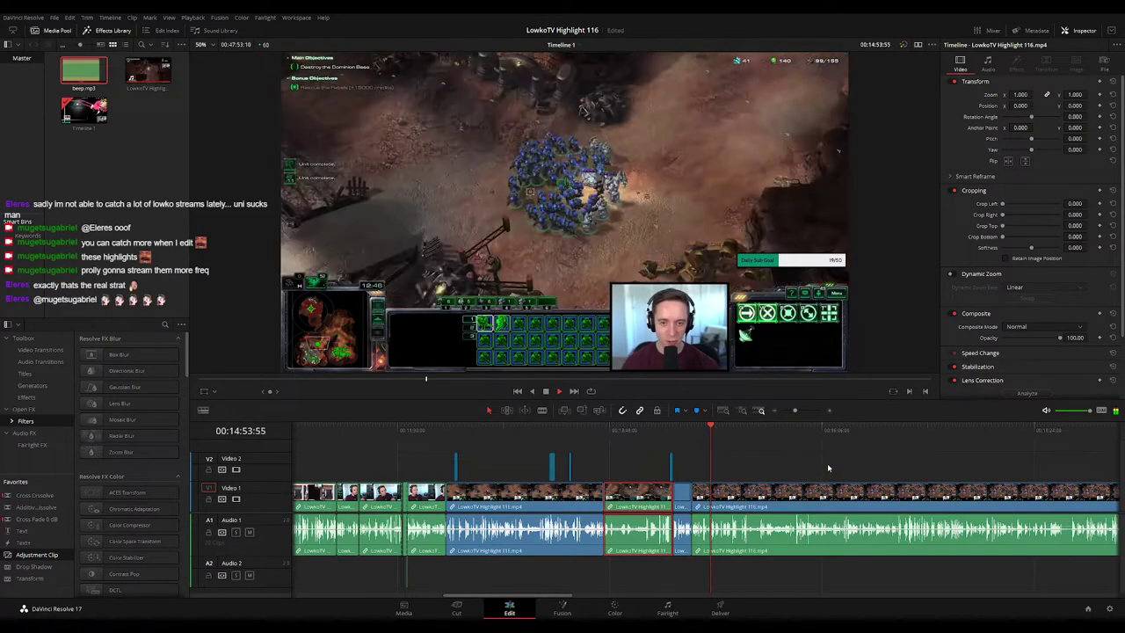
click(827, 463)
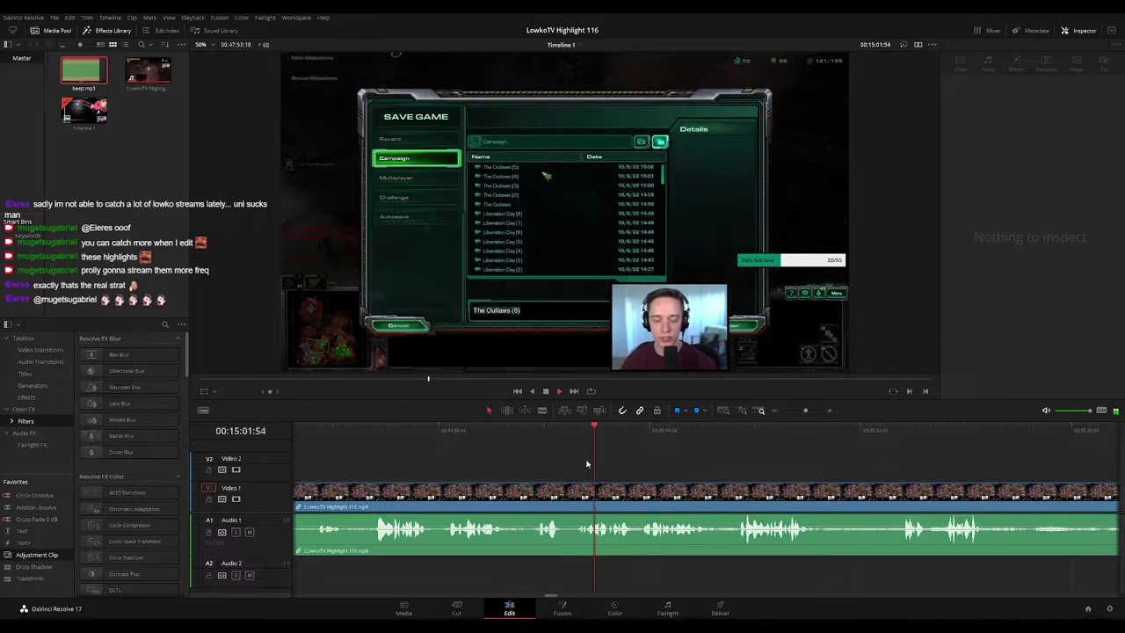
click(546, 429)
key(ctrl+b)
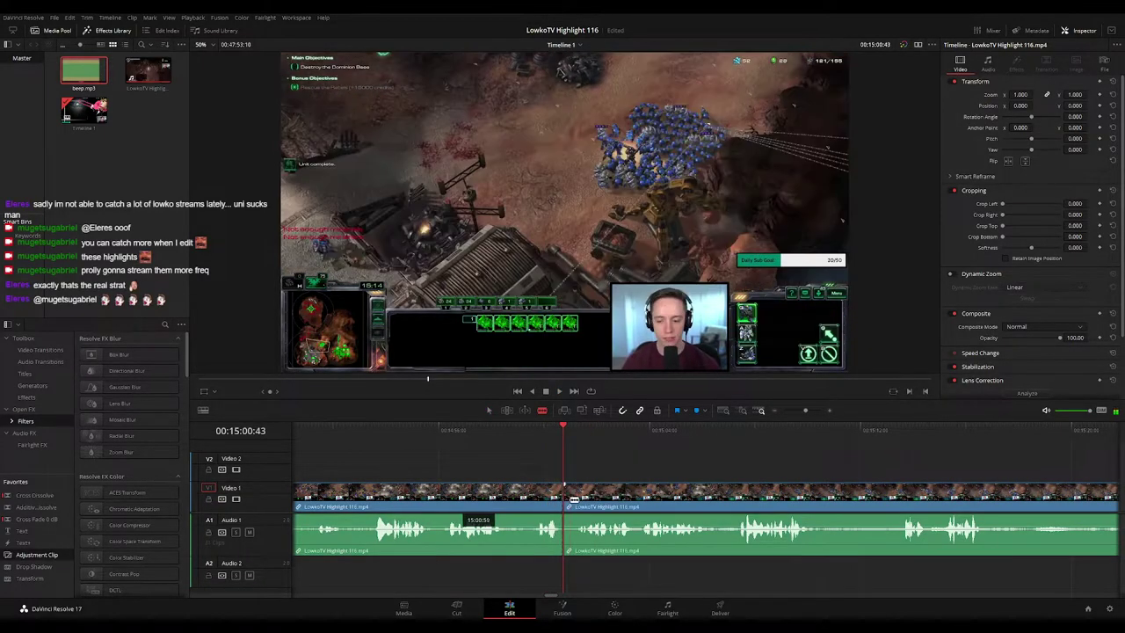
drag(570, 491, 578, 492)
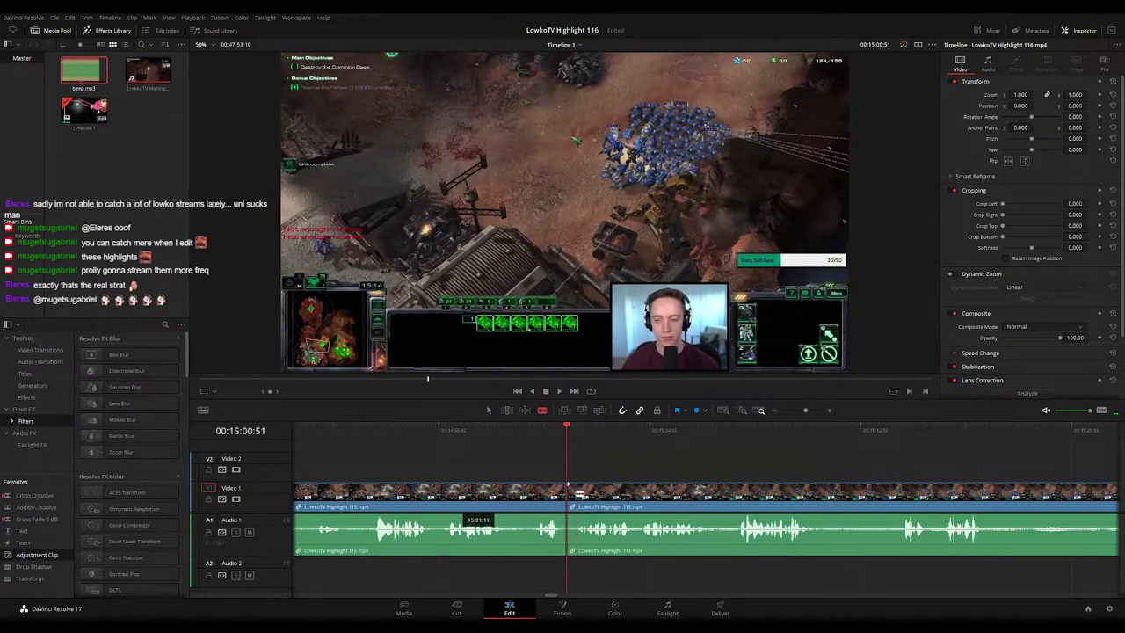
key(Delete)
key(space)
click(548, 489)
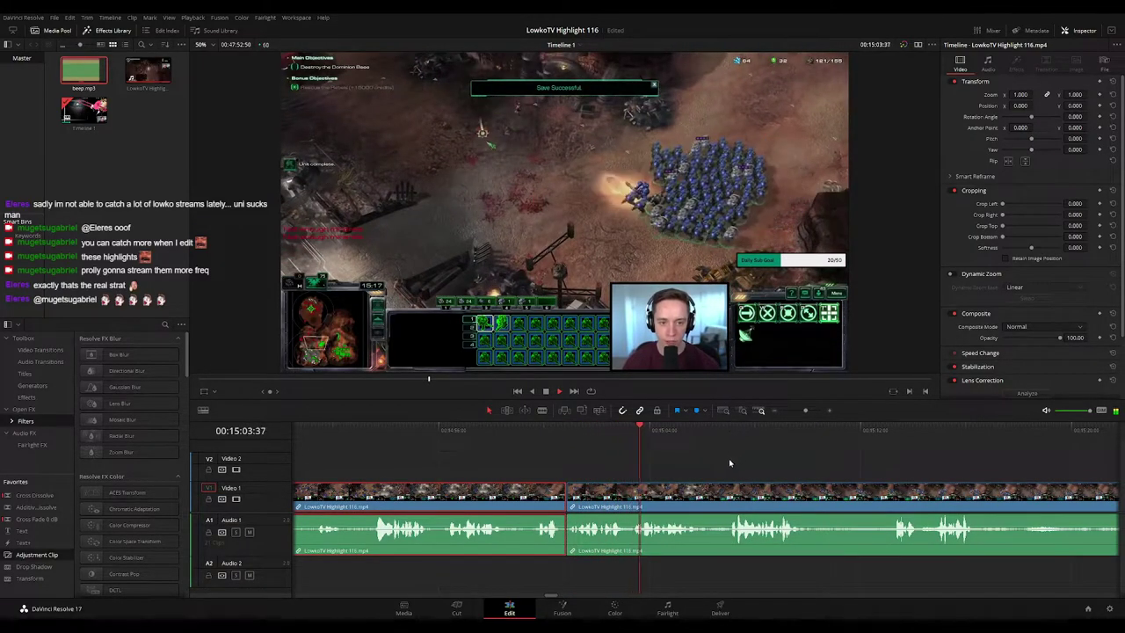
click(741, 472)
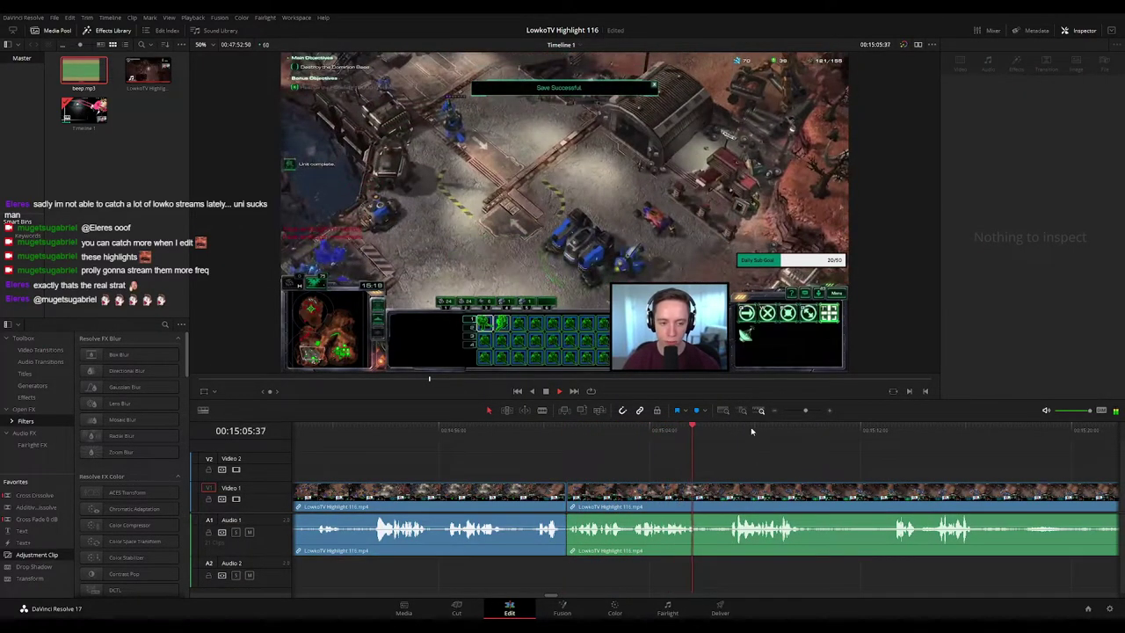
Step: Add an adjustment clip on Video 2 from 00:15:09:35 with zoom 2.000 and position X -1268, Y 711, and trim its end to 00:15:12:48
mouse_move(793, 416)
mouse_down()
mouse_move(786, 409)
mouse_move(805, 412)
mouse_up()
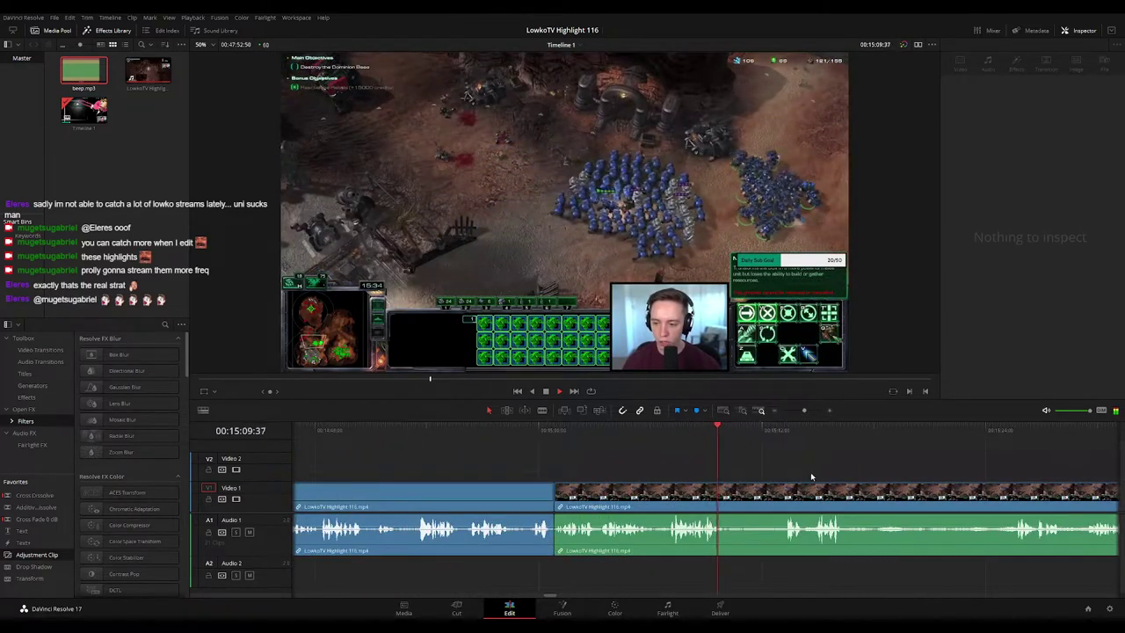
drag(811, 477, 673, 457)
key(space)
click(544, 430)
key(space)
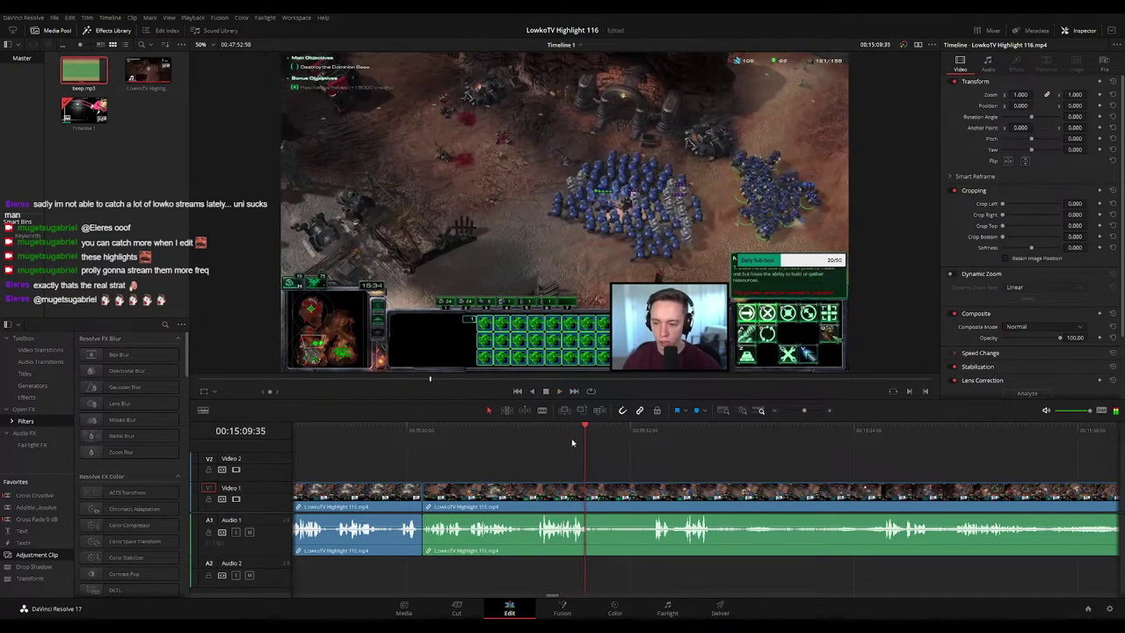
drag(36, 555, 600, 475)
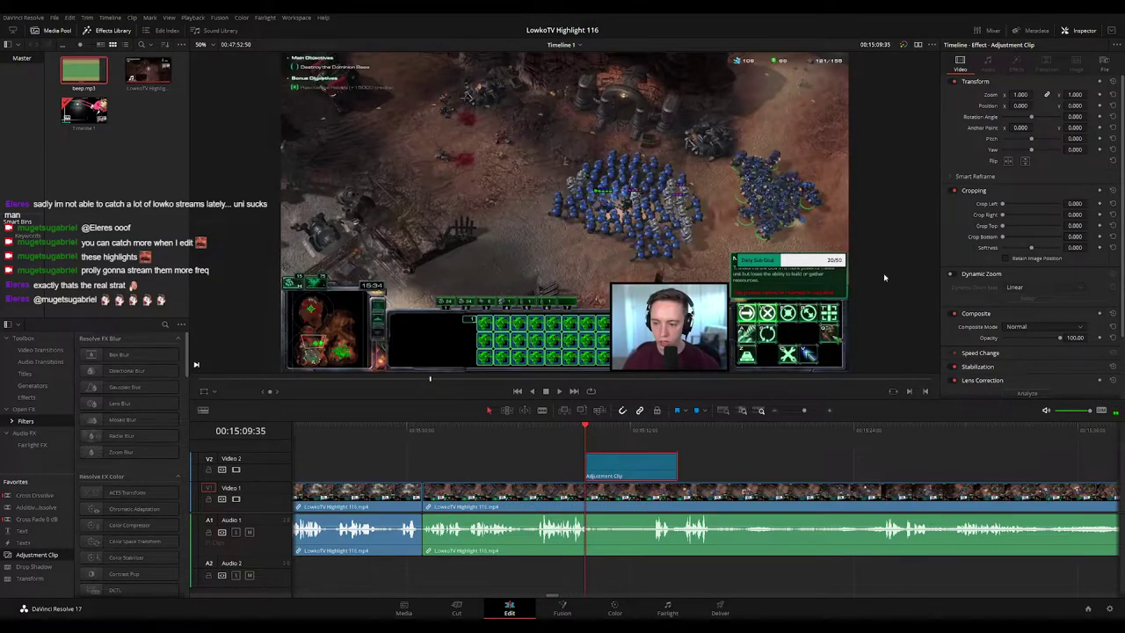
drag(1030, 101, 1096, 105)
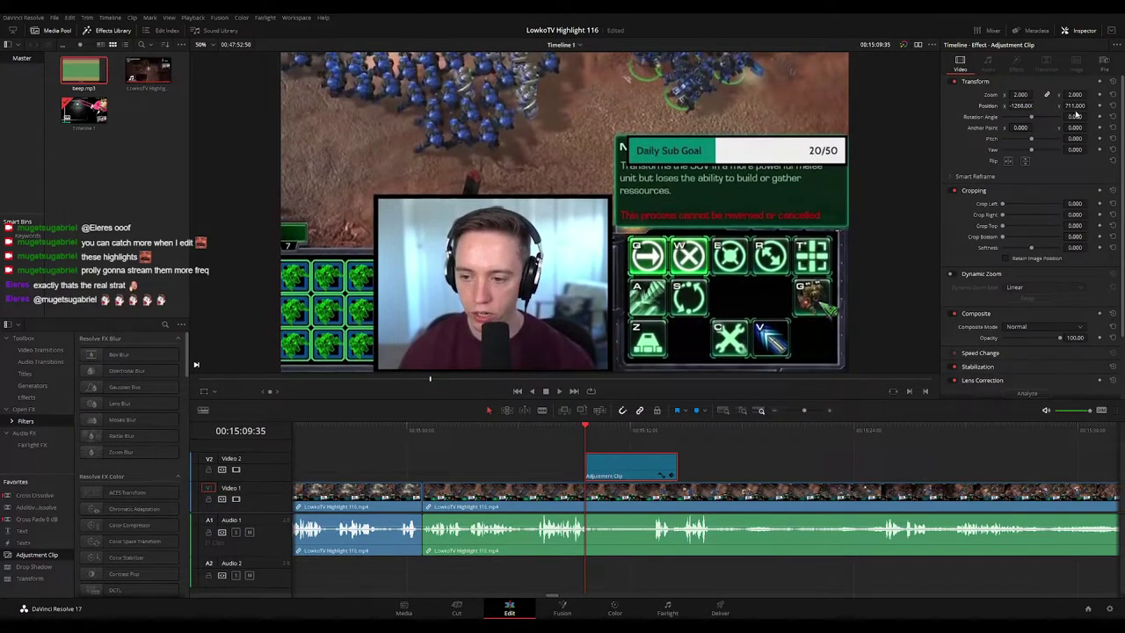
key(space)
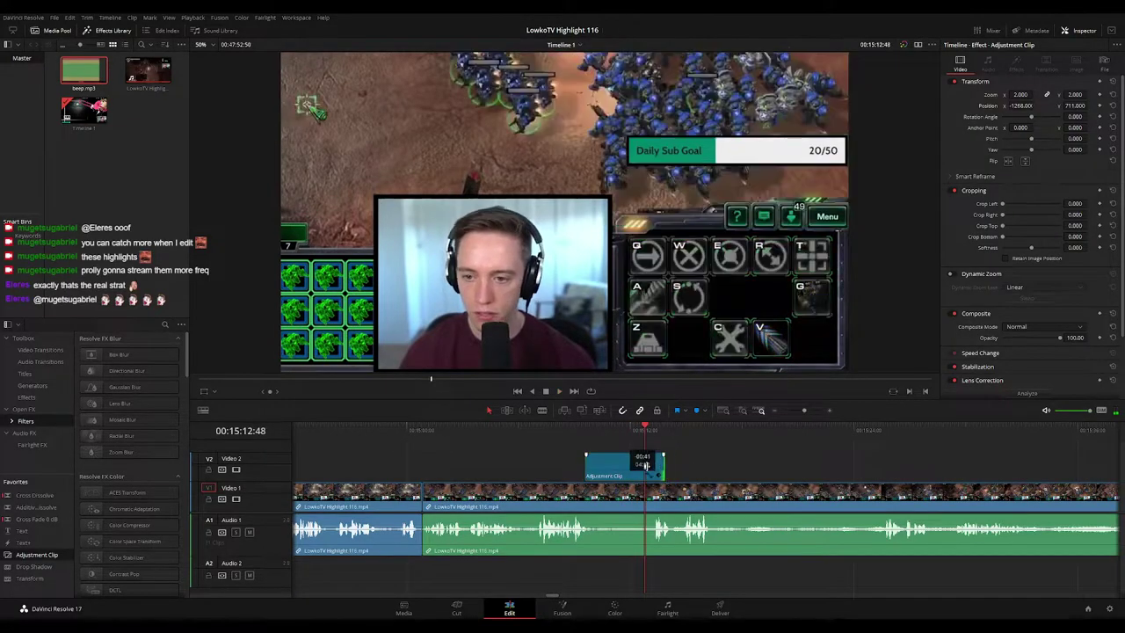
drag(828, 475, 709, 456)
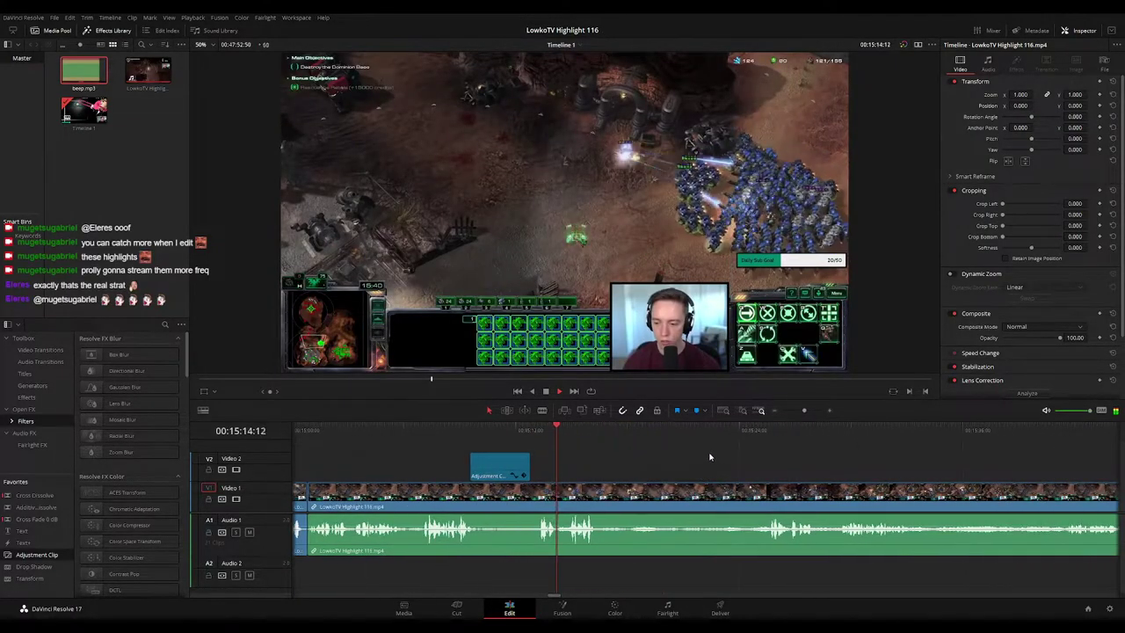
Step: Review the battle footage from about 00:15:14 to about 00:15:41, skipping ahead through the quiet stretches
scroll(713, 472, right, 3)
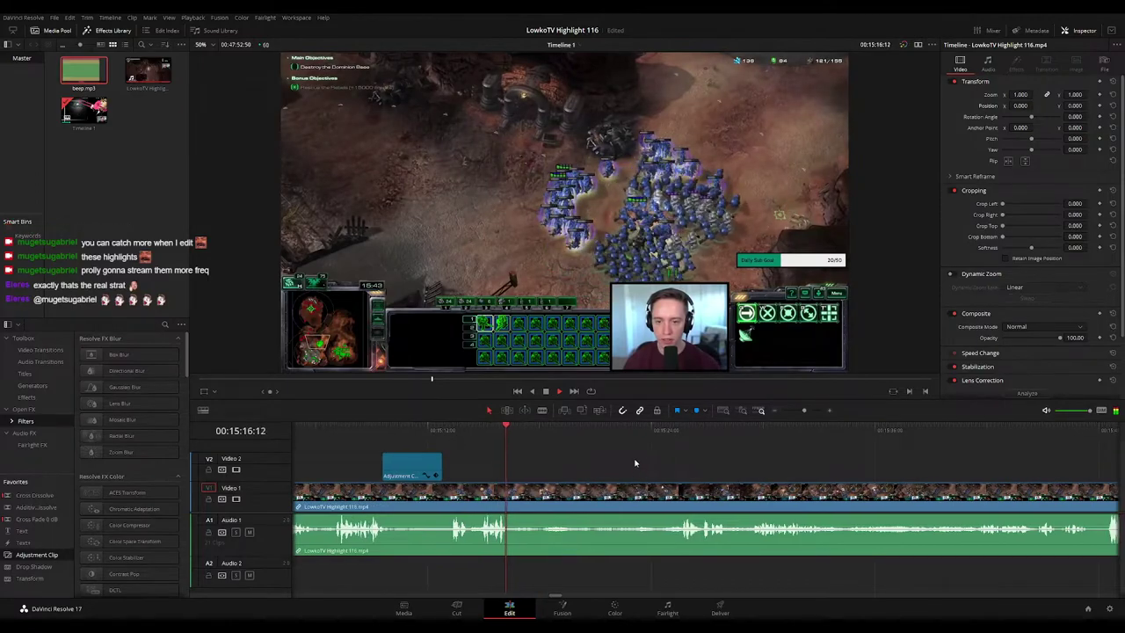
click(555, 432)
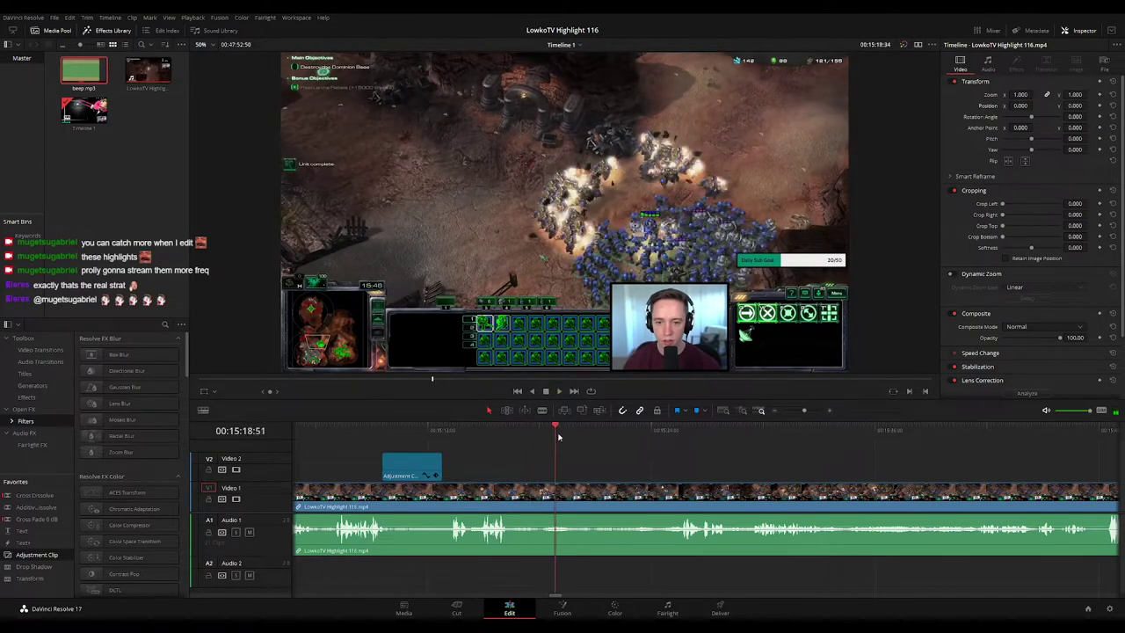
key(space)
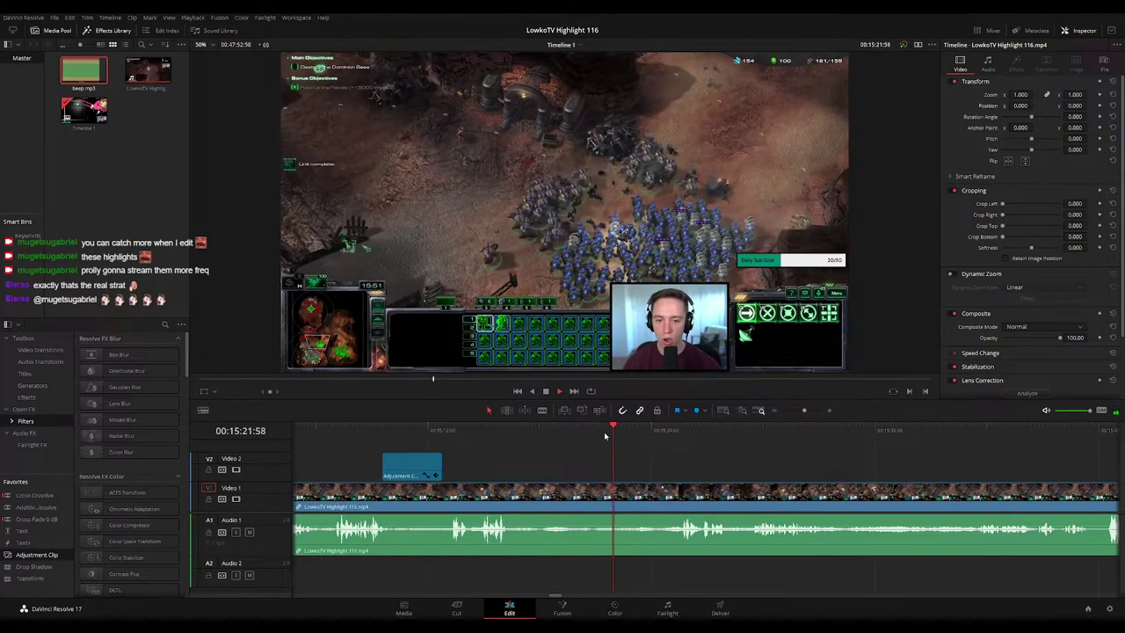
click(667, 434)
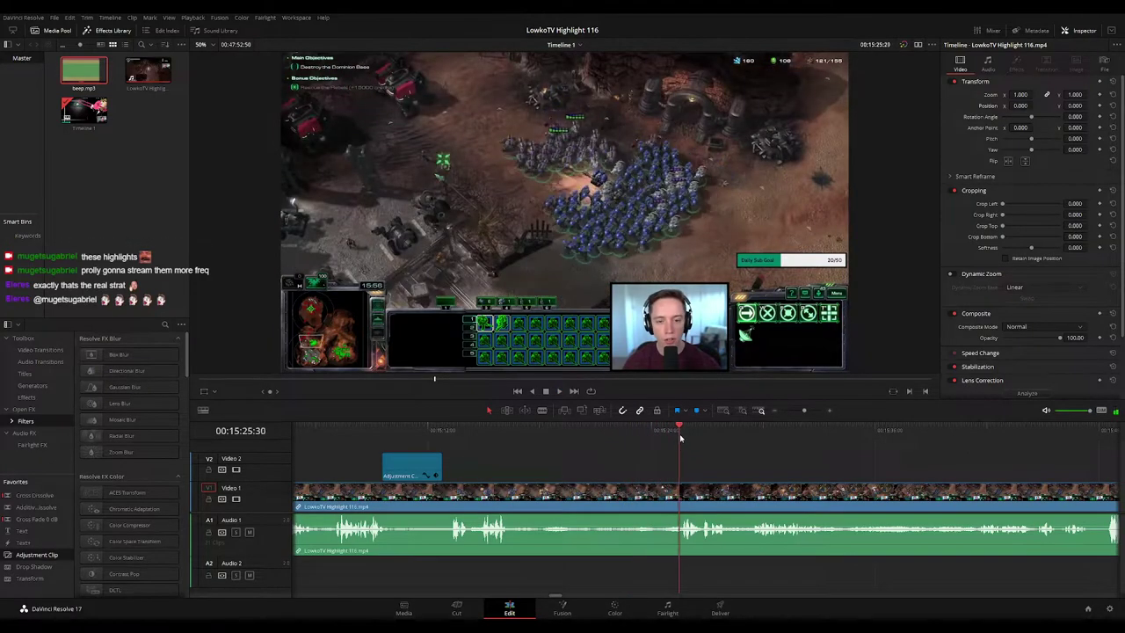
scroll(755, 474, right, 2)
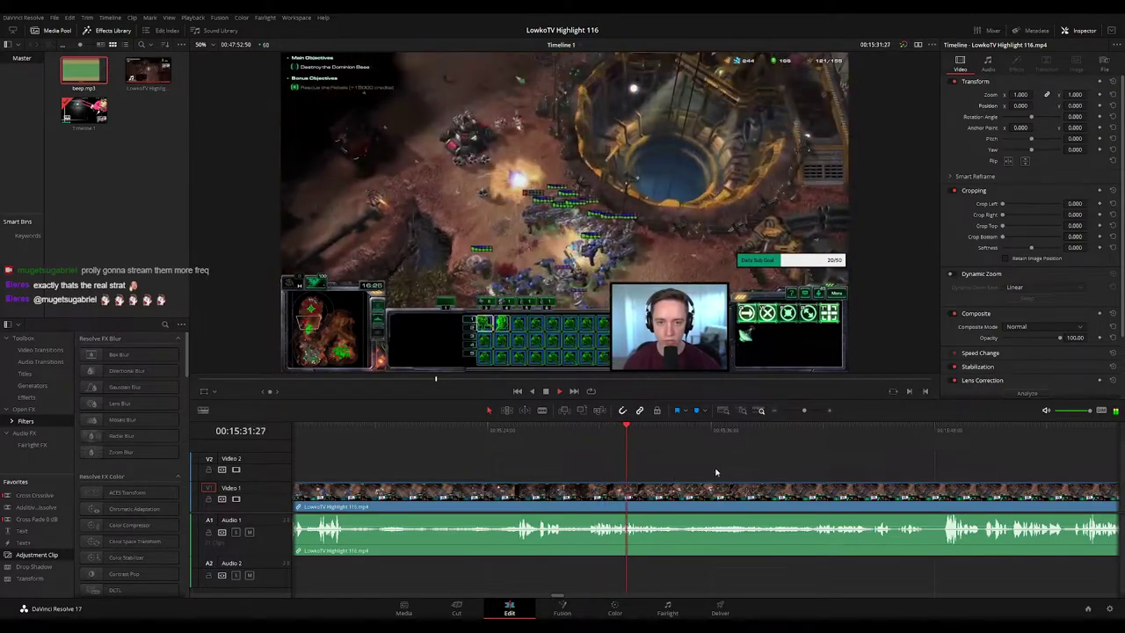
scroll(640, 455, right, 2)
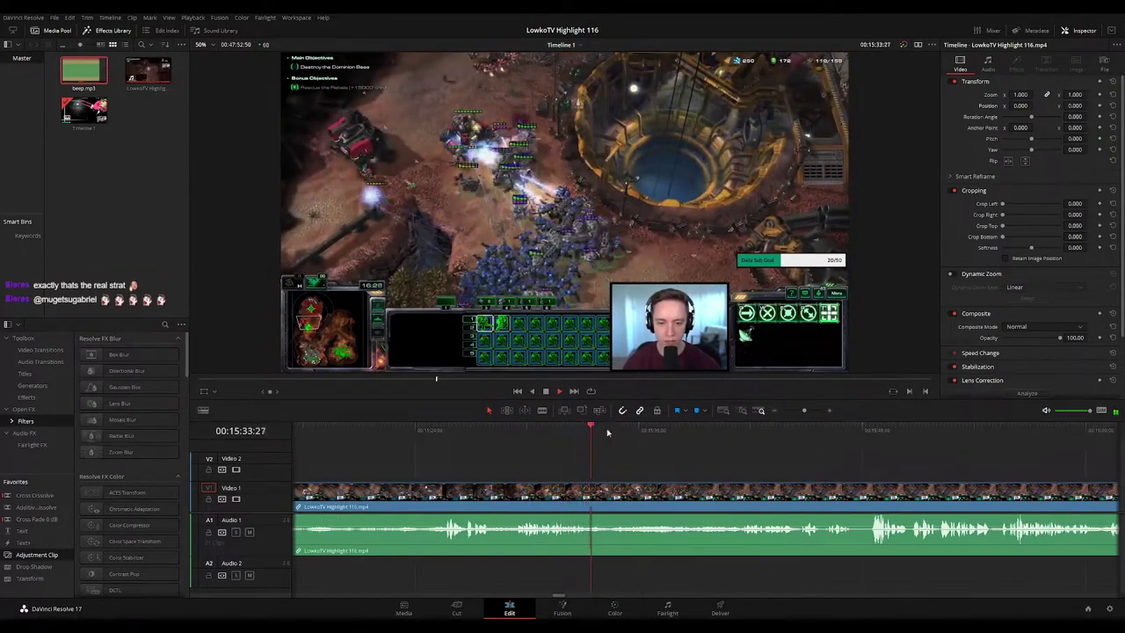
drag(607, 432, 730, 431)
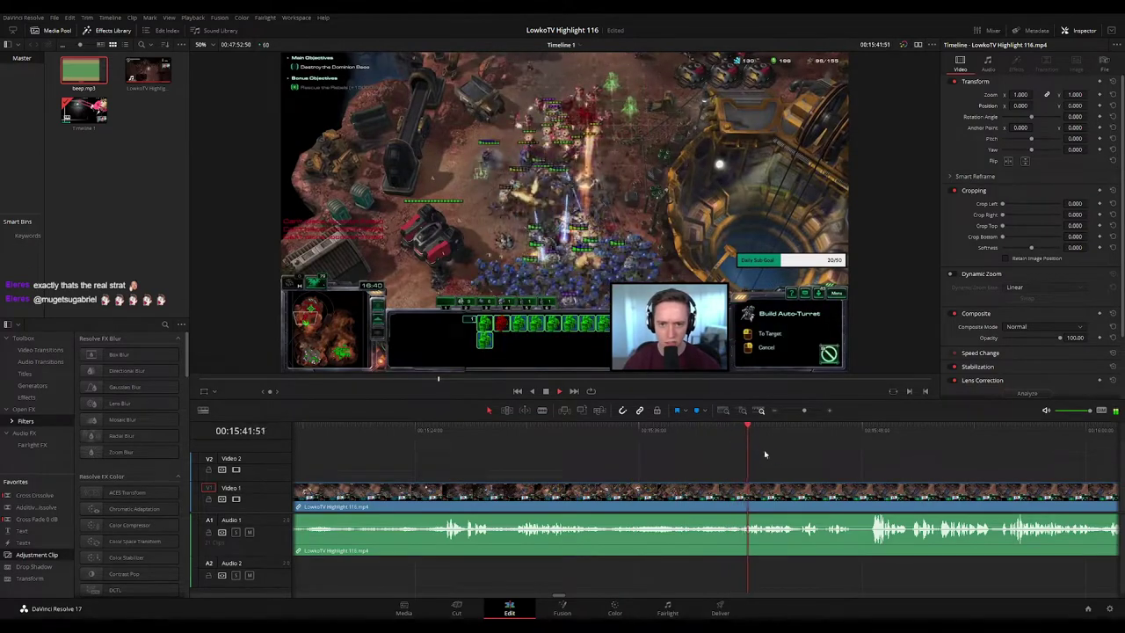
Step: Review the base attack footage from about 00:15:42 to about 00:16:15, looking for the next moment to edit
scroll(698, 451, right, 5)
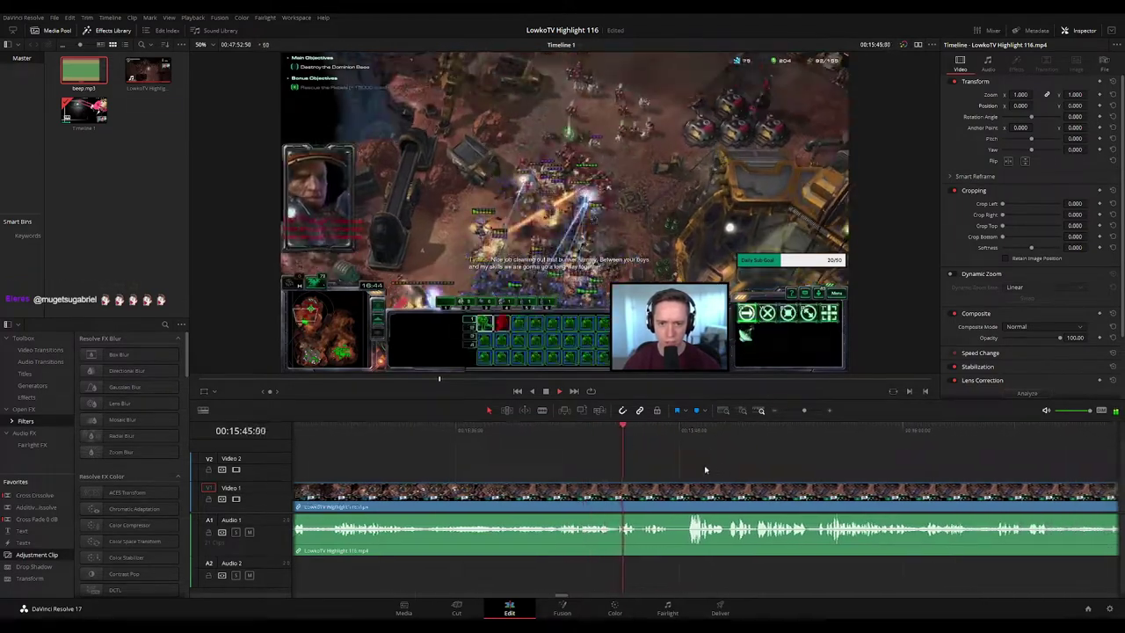
scroll(622, 452, right, 3)
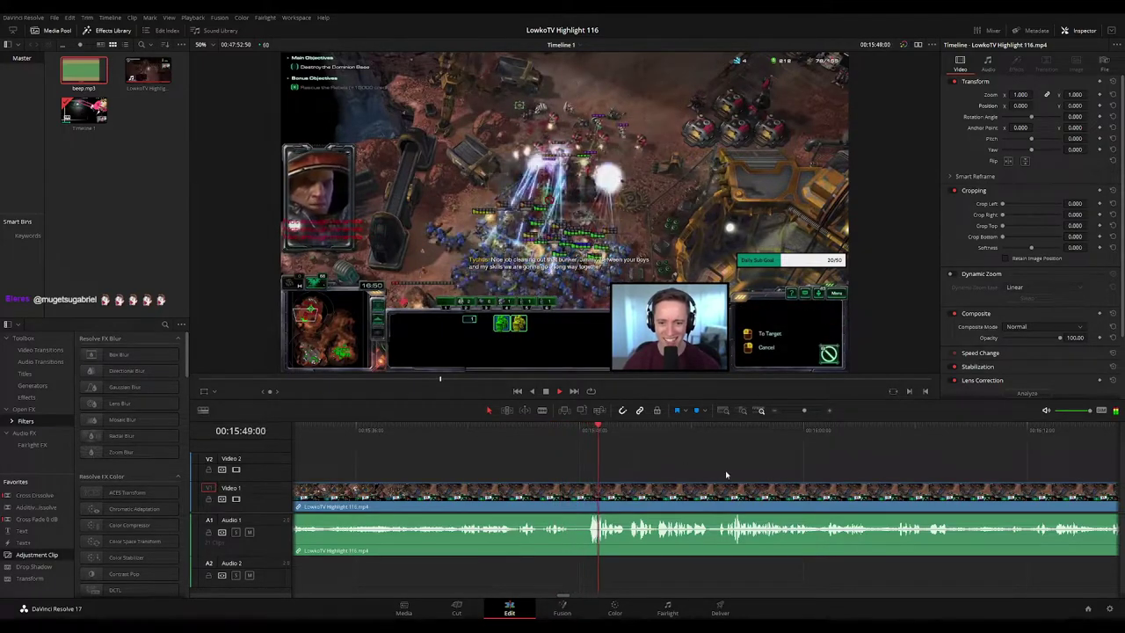
scroll(677, 461, right, 3)
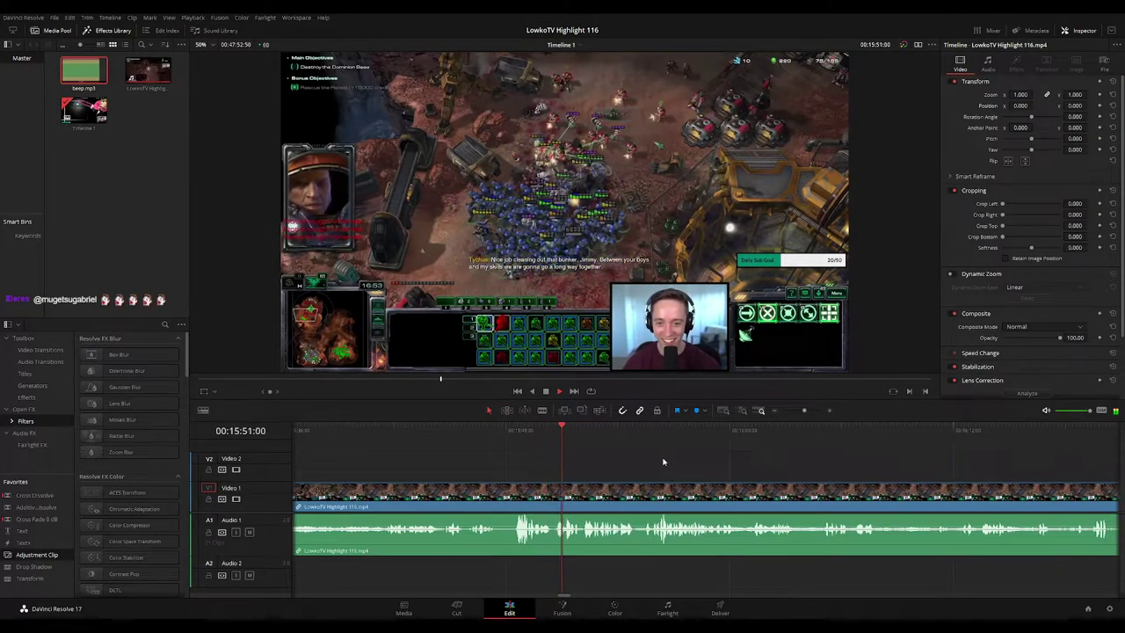
scroll(589, 460, right, 3)
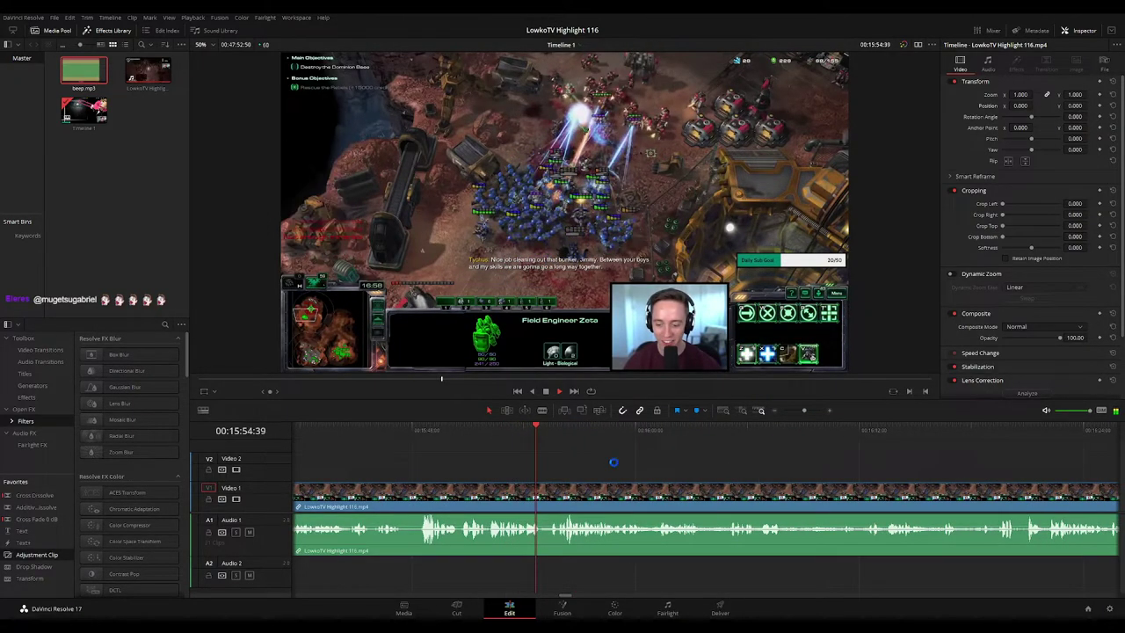
scroll(609, 461, right, 2)
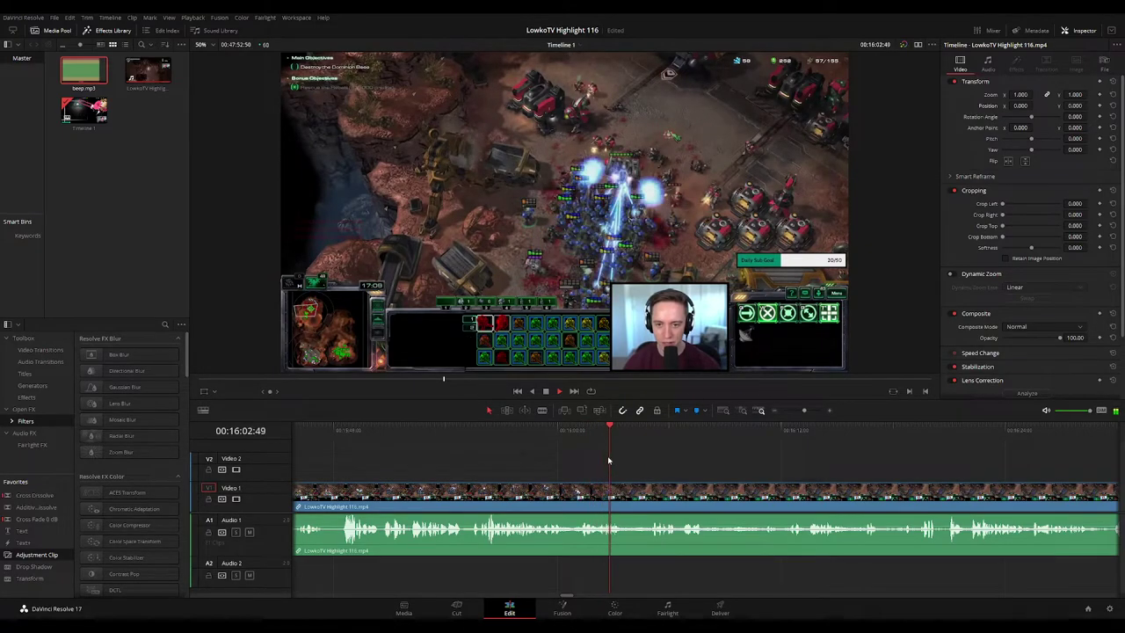
scroll(604, 458, right, 2)
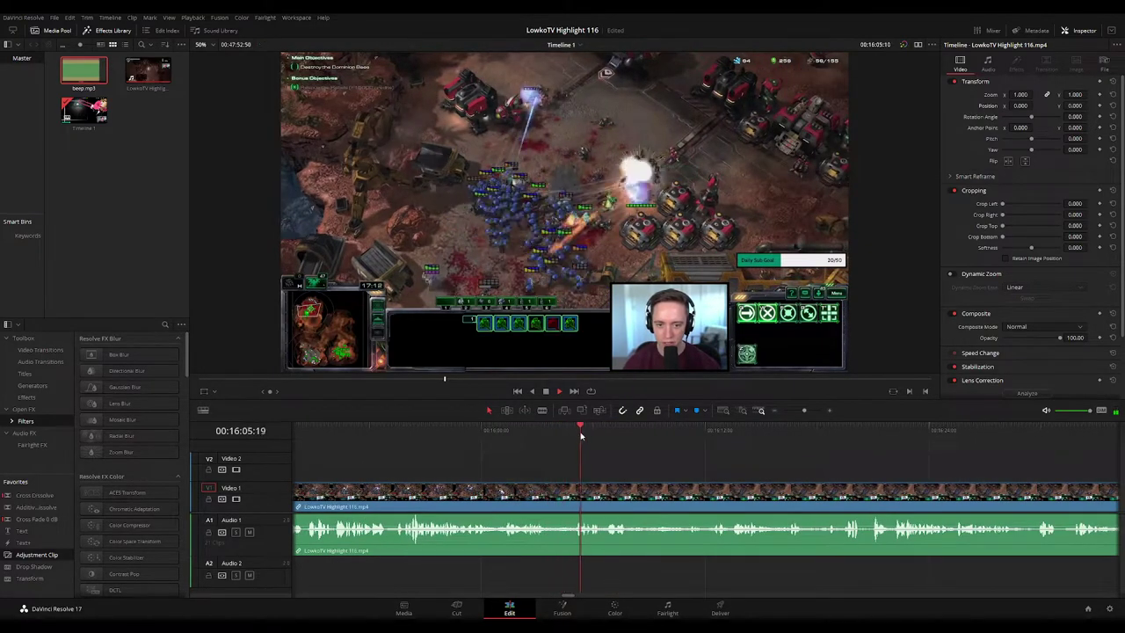
scroll(613, 461, right, 2)
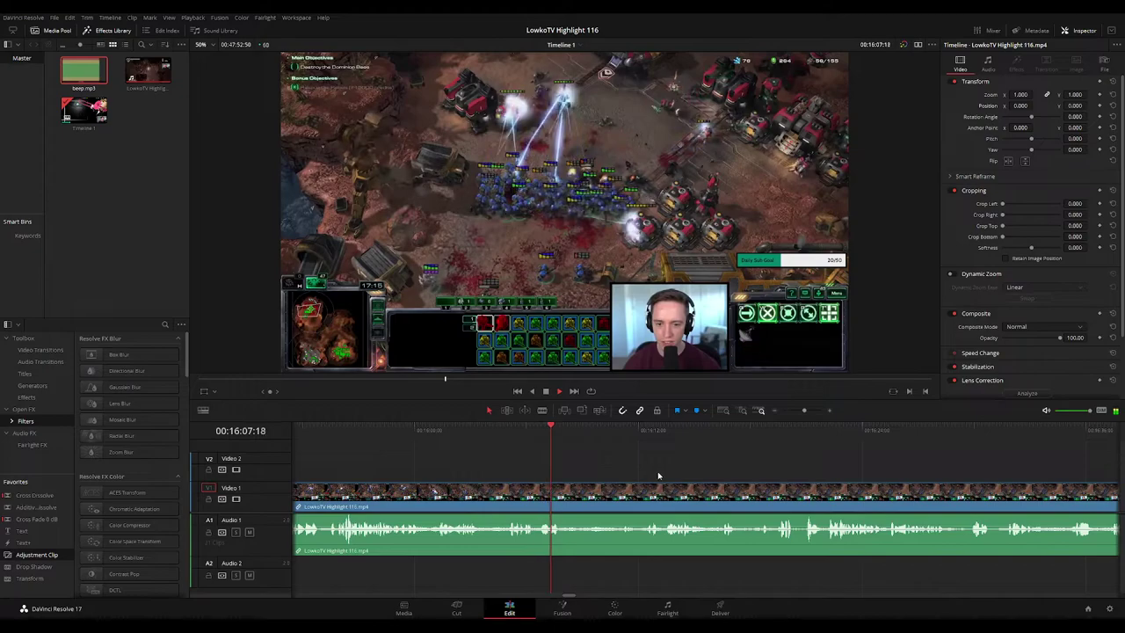
scroll(599, 462, right, 2)
click(564, 430)
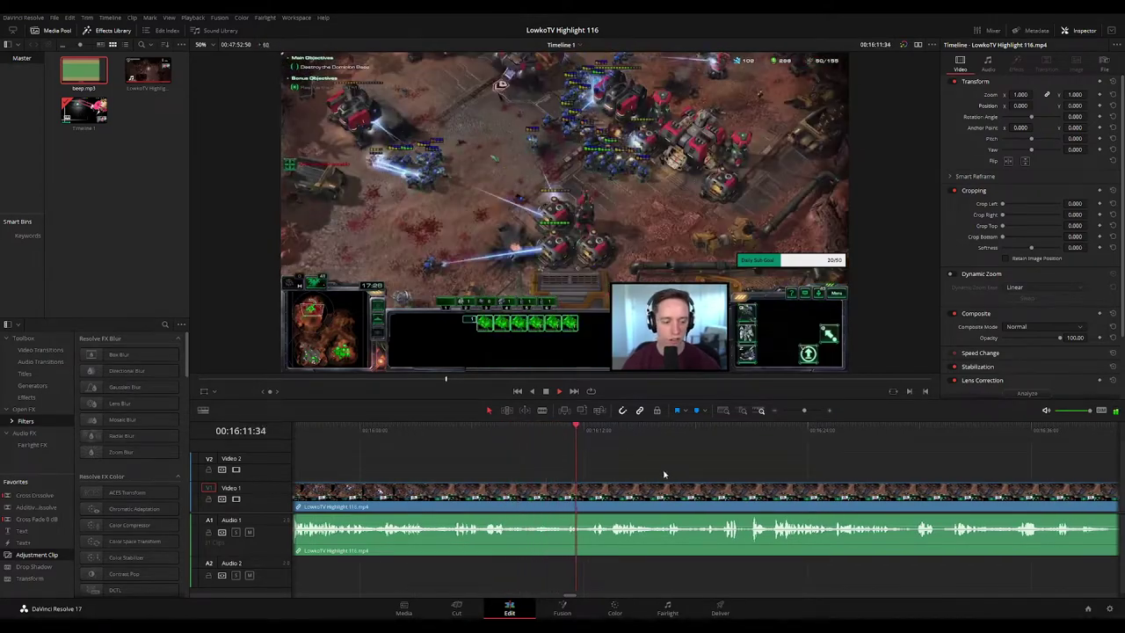
scroll(650, 475, right, 2)
scroll(592, 471, right, 2)
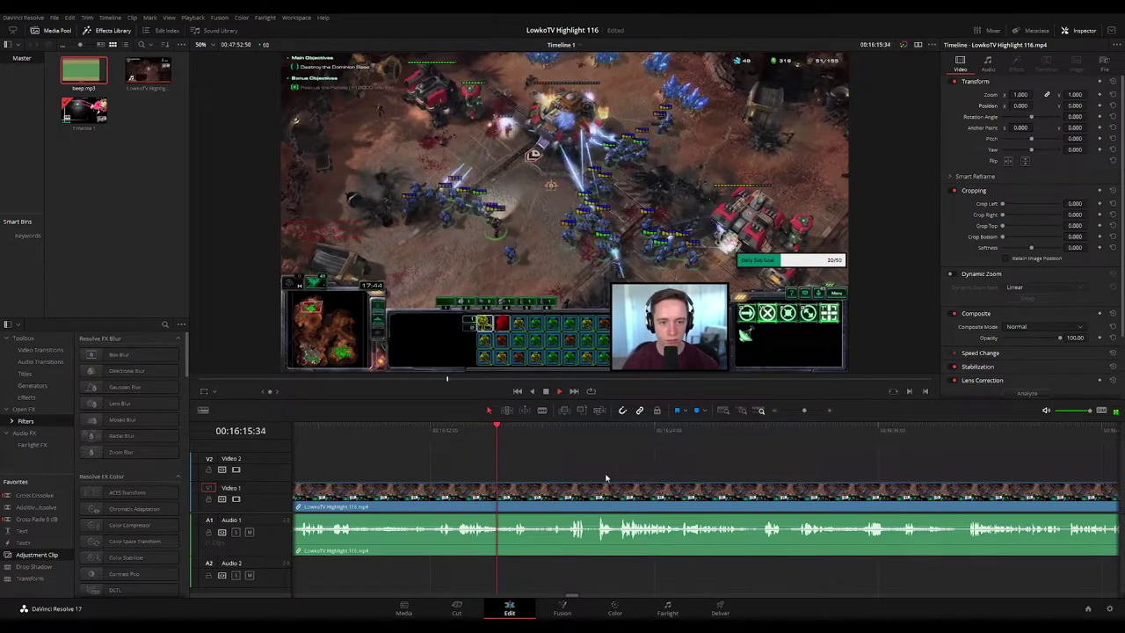
Step: Cut out the fade from gameplay to the full-screen webcam starting at 00:16:40:07 and colour the clip before the cut blue
click(542, 431)
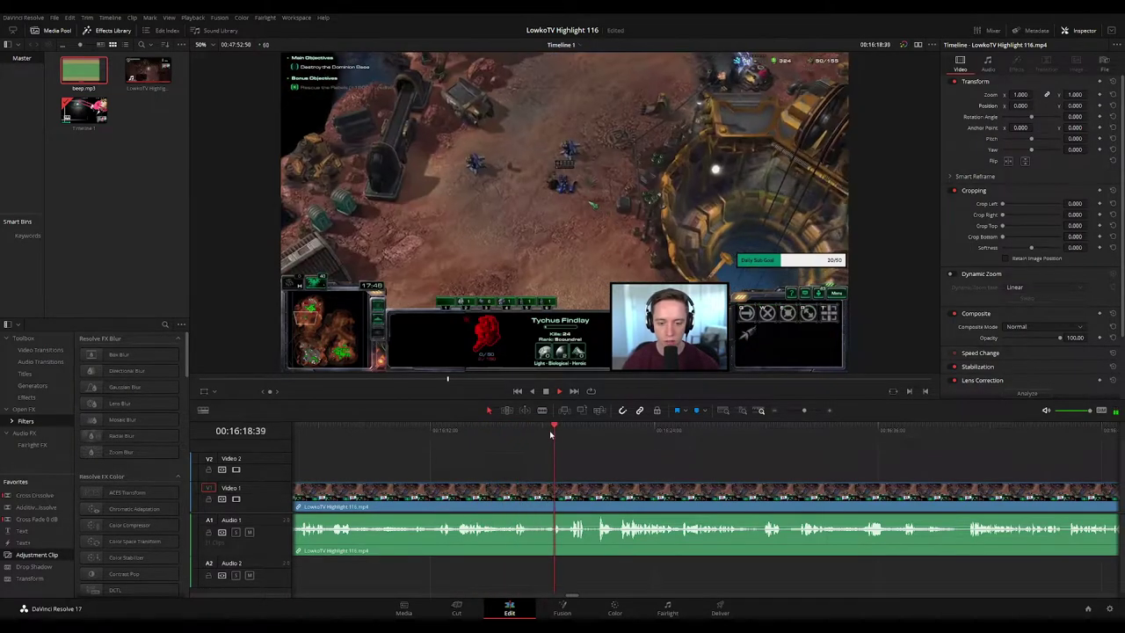
scroll(672, 477, right, 1)
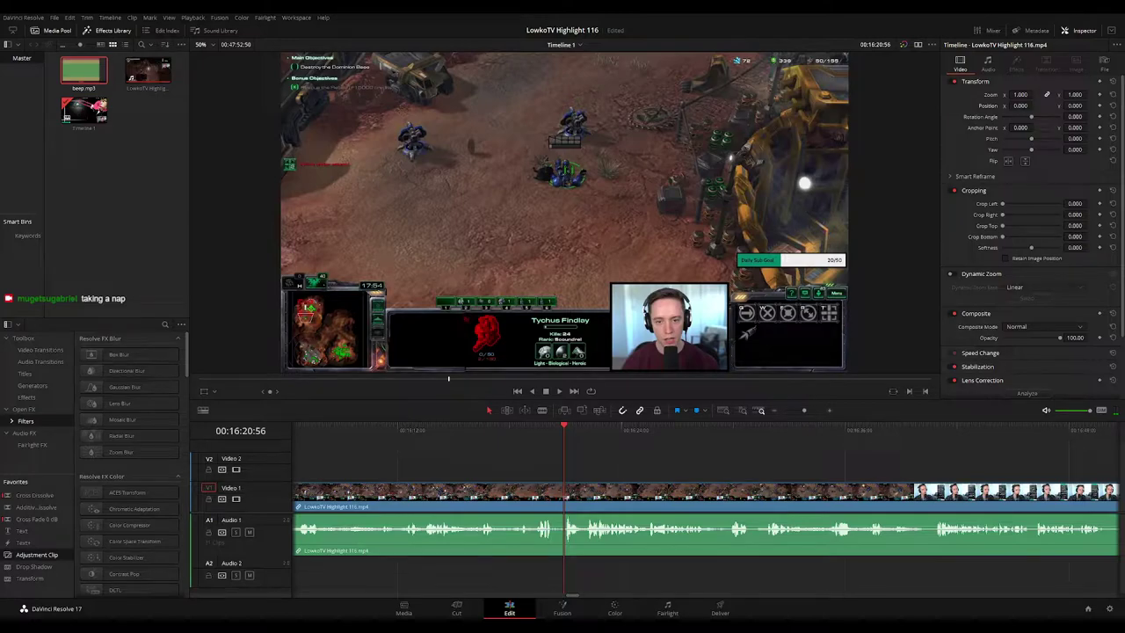
key(space)
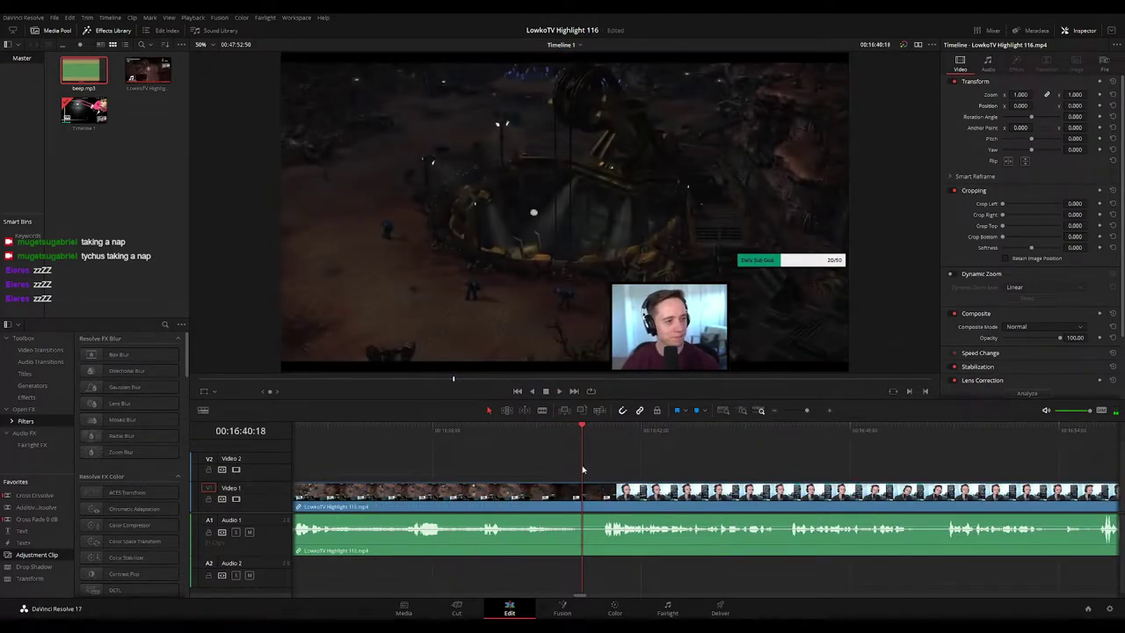
mouse_move(584, 442)
mouse_down()
mouse_move(599, 442)
mouse_move(577, 442)
mouse_up()
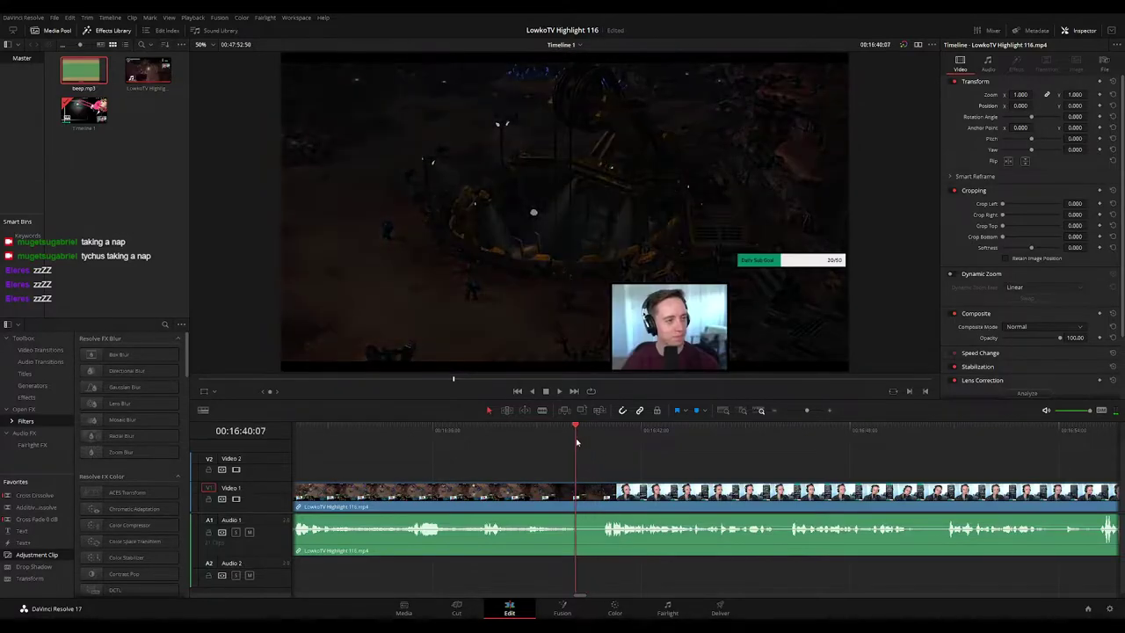
click(576, 499)
key(Delete)
key(space)
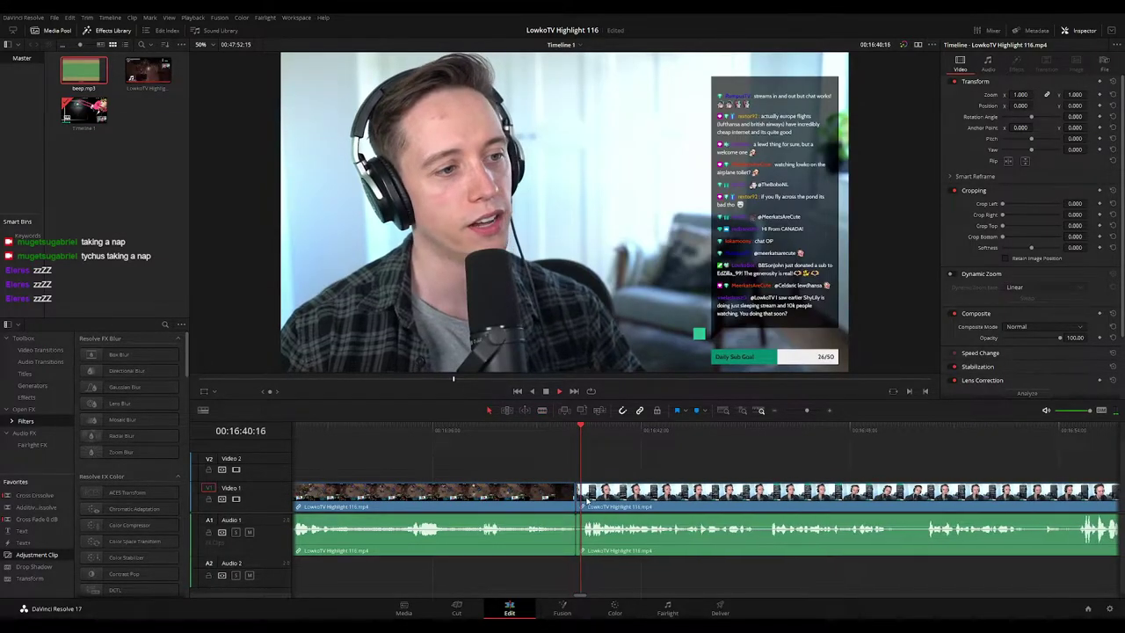
click(716, 471)
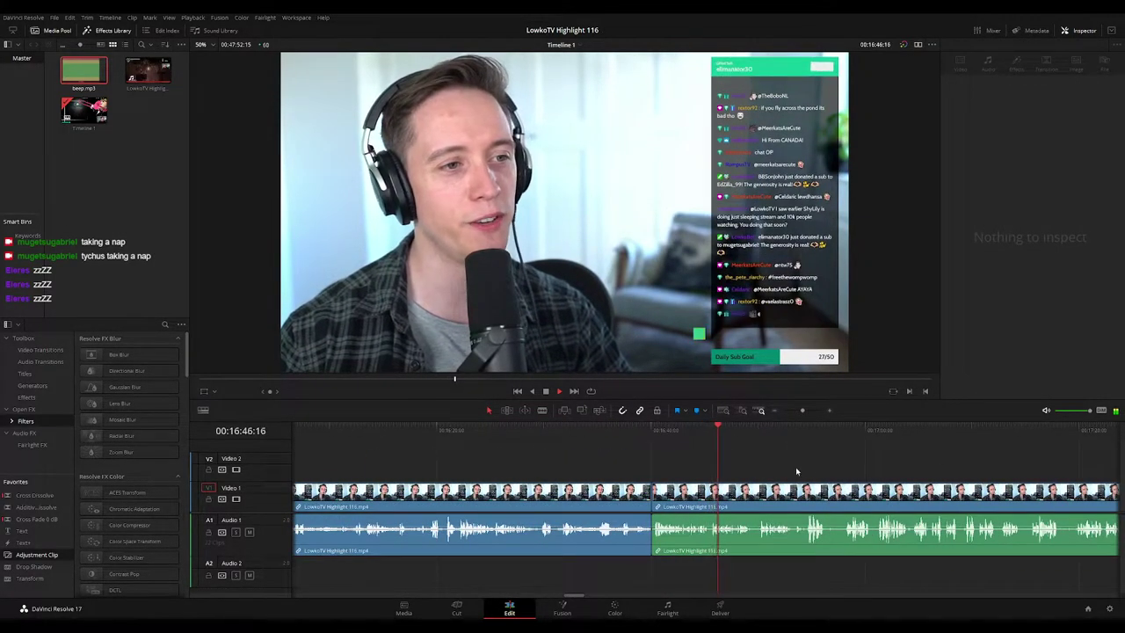
Step: Cut out the short segment from about 00:17:00:20 to about 00:17:01 in the sleeping-stream section and colour the clip before it green
scroll(680, 474, right, 3)
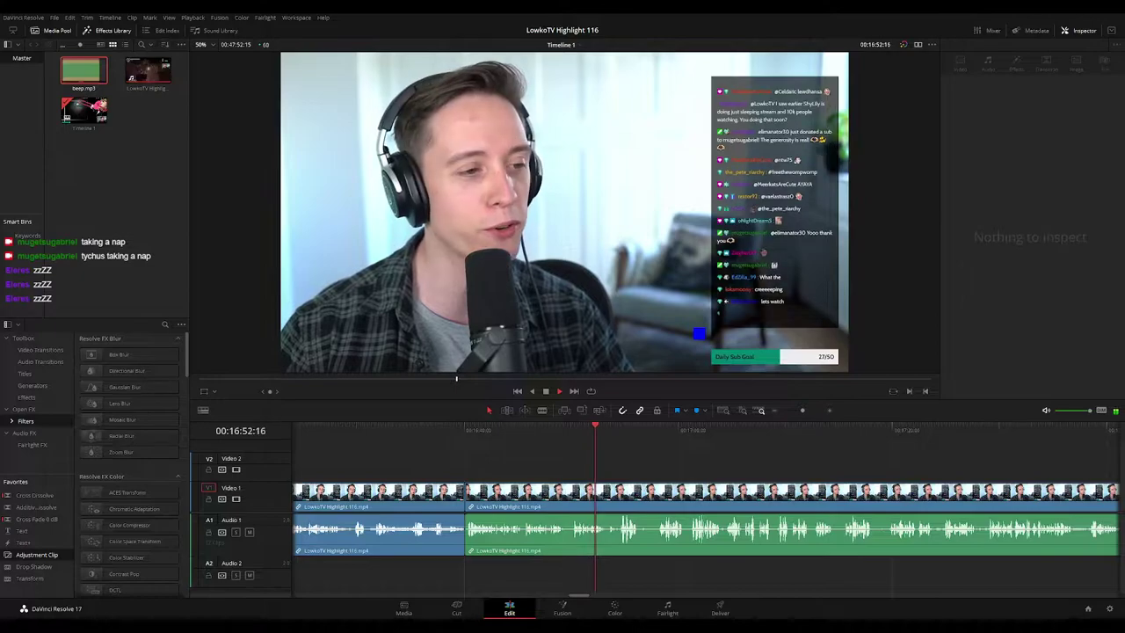
key(space)
key(space)
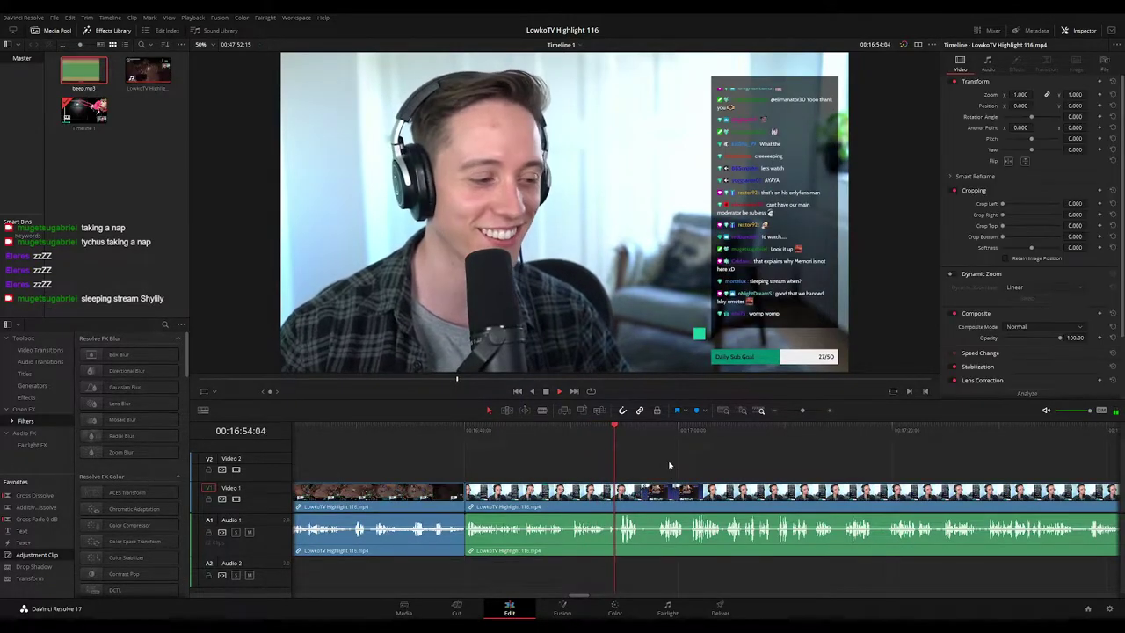
drag(802, 411, 808, 411)
scroll(714, 465, right, 2)
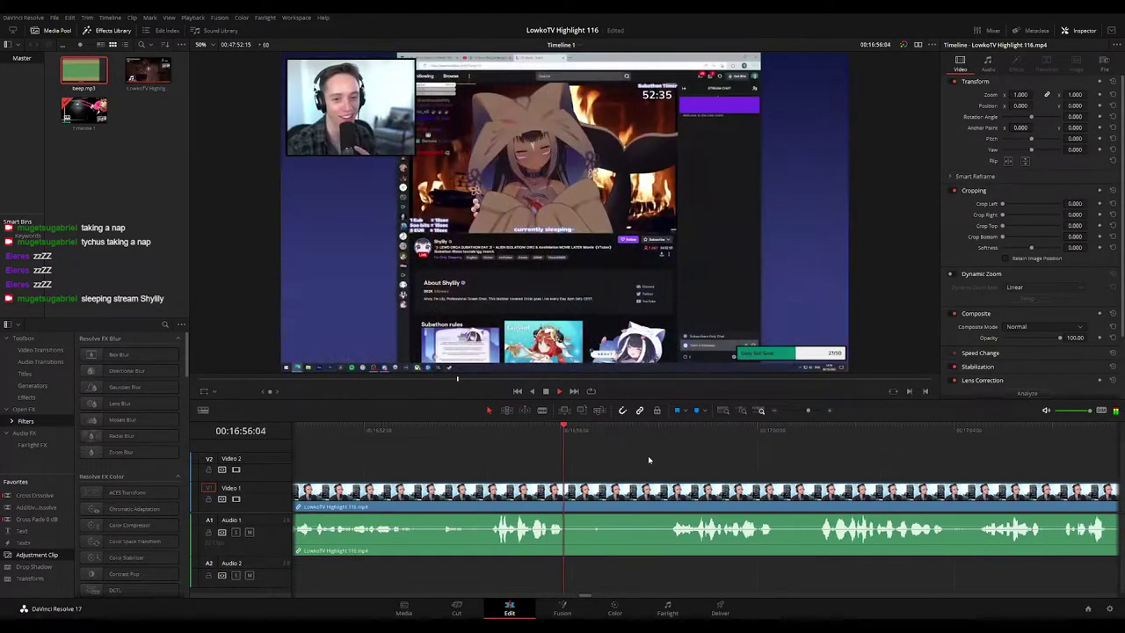
scroll(684, 468, right, 1)
drag(806, 411, 804, 412)
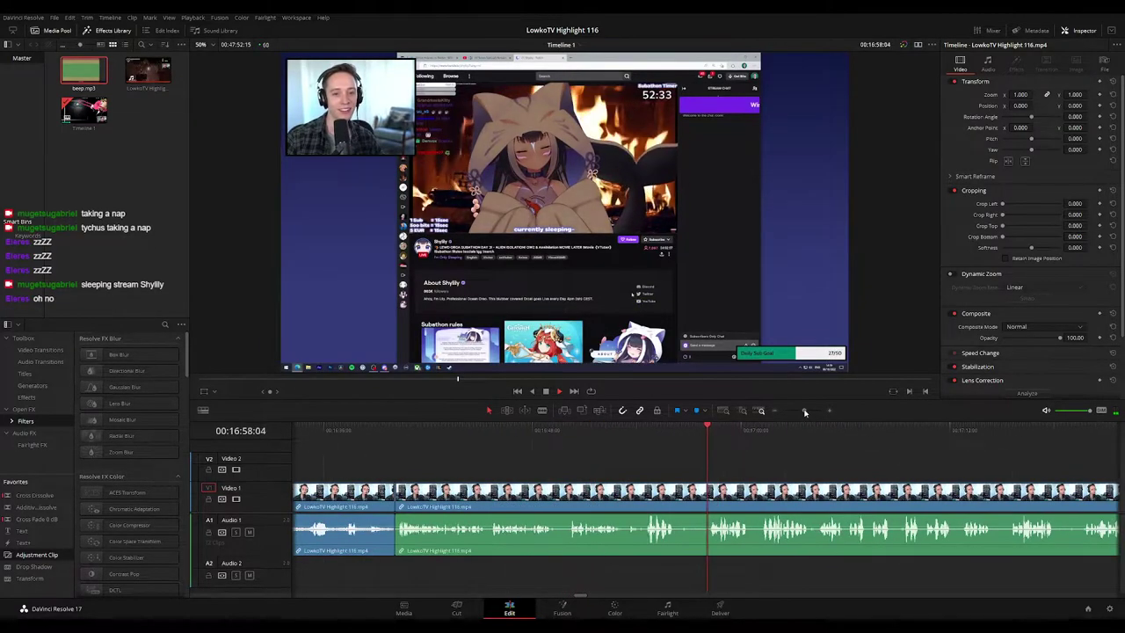
scroll(703, 444, right, 3)
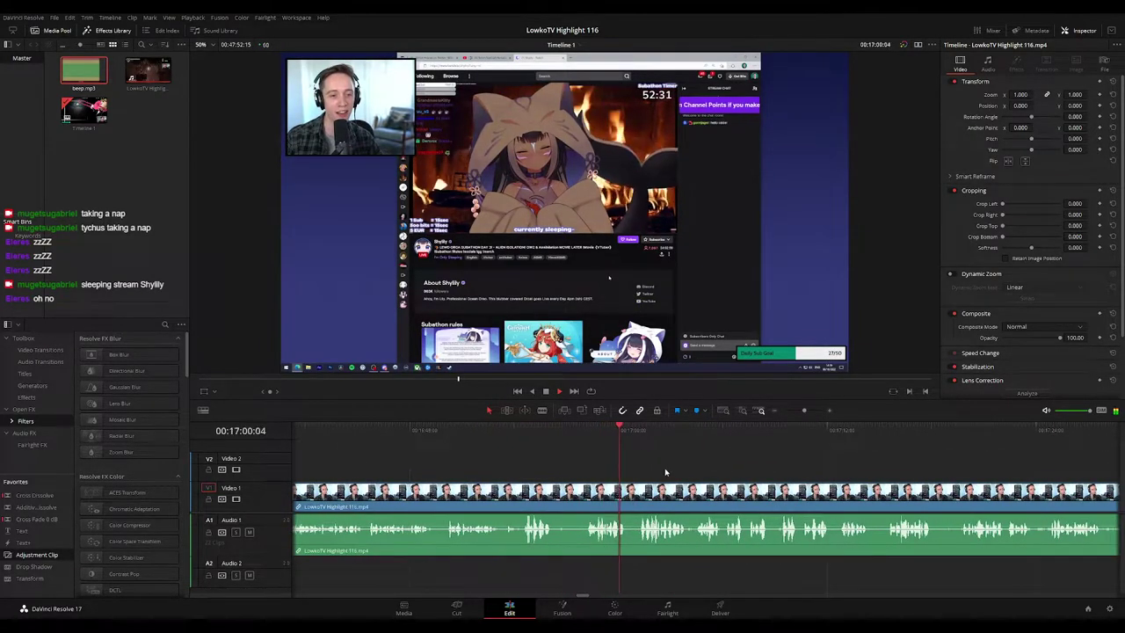
scroll(617, 468, right, 1)
key(b)
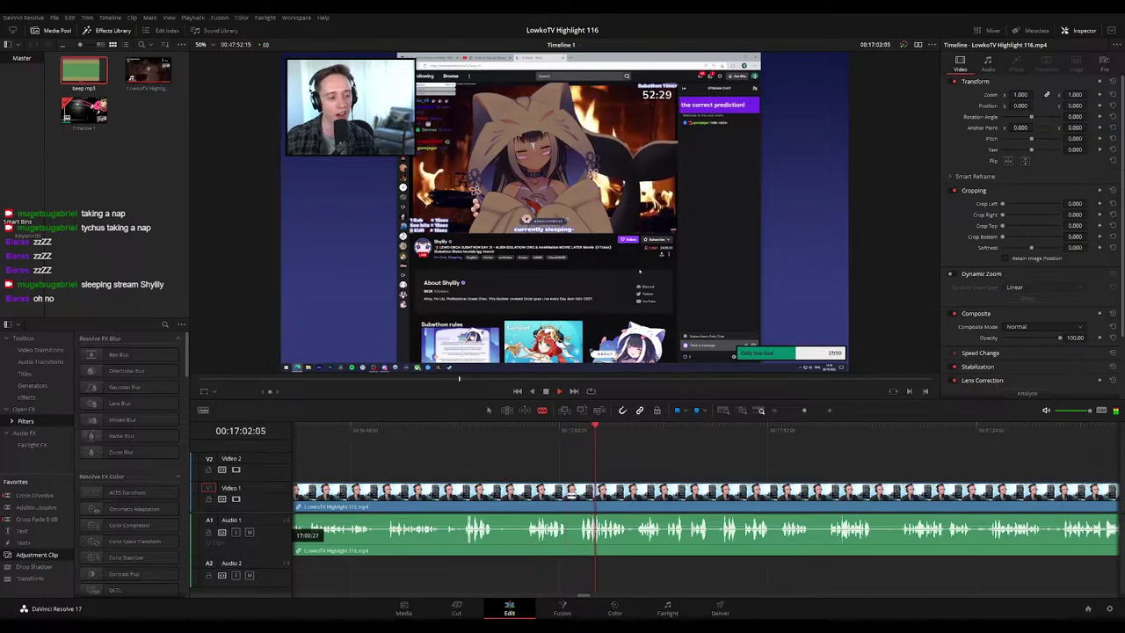
click(569, 494)
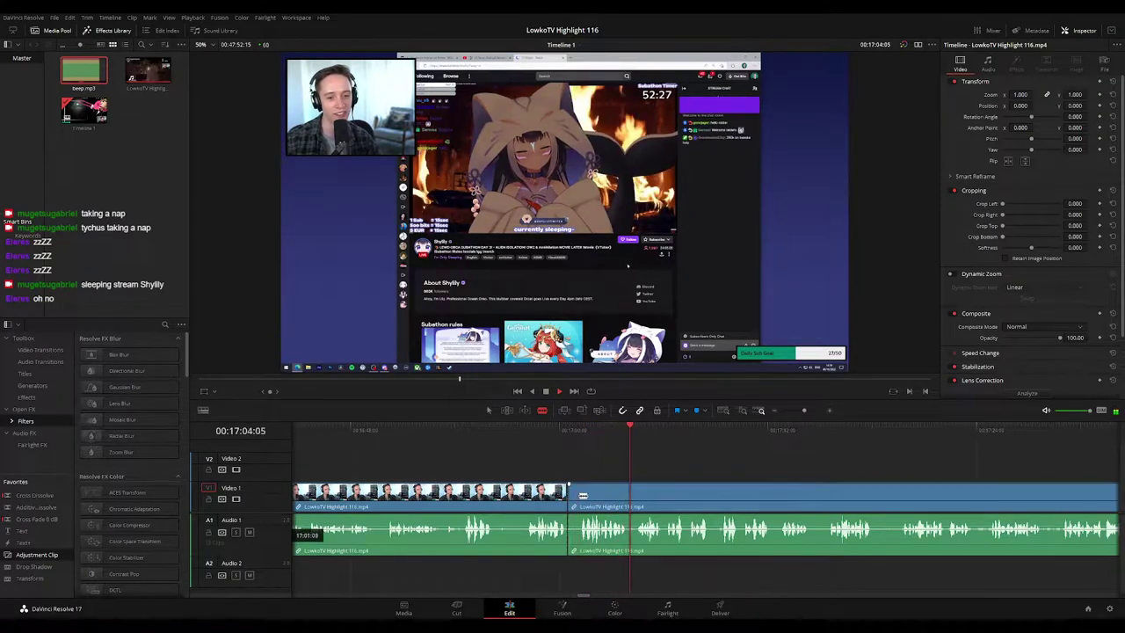
key(Delete)
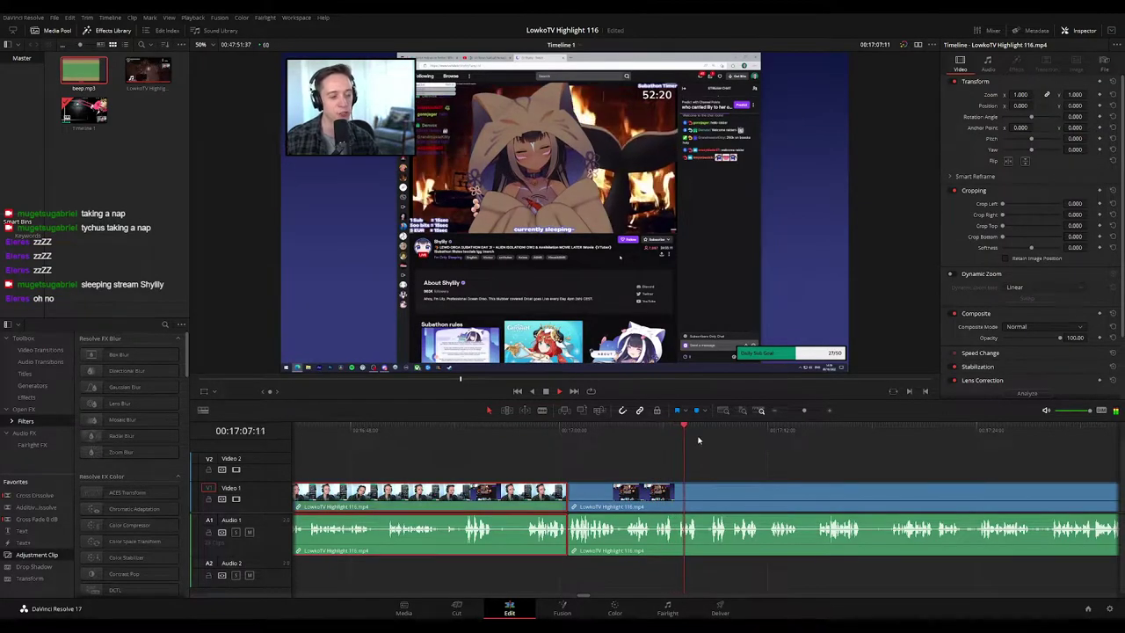
click(751, 464)
Step: Cut out the segment from about 00:17:13:45 to about 00:17:14:45 in the sleeping-stream section and colour the clip before it green
drag(778, 474, 568, 436)
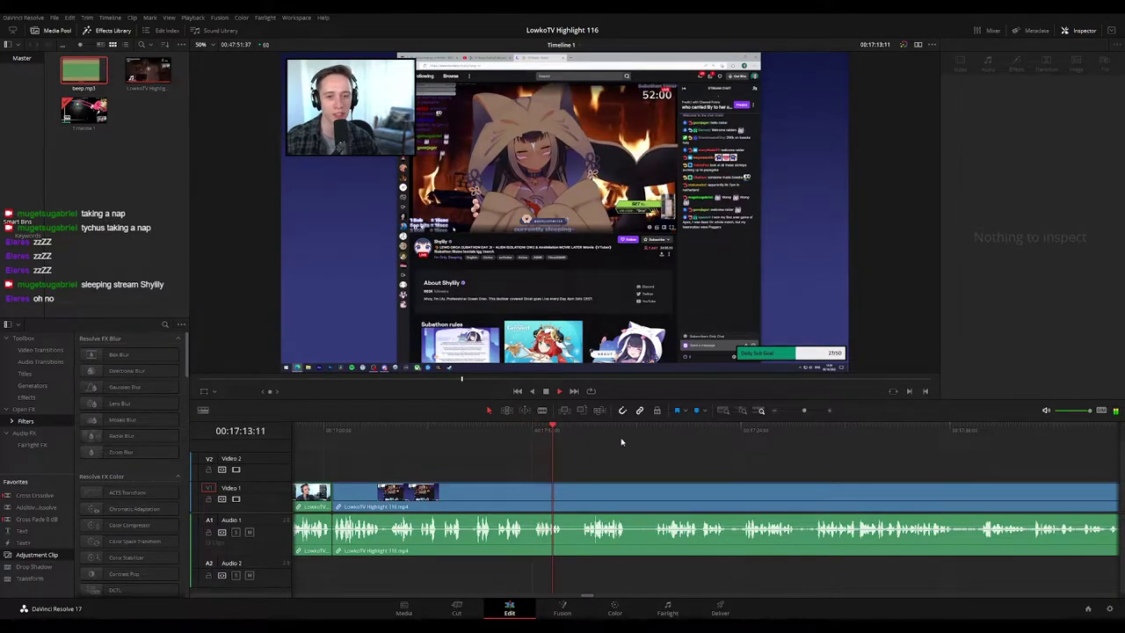
scroll(553, 448, right, 1)
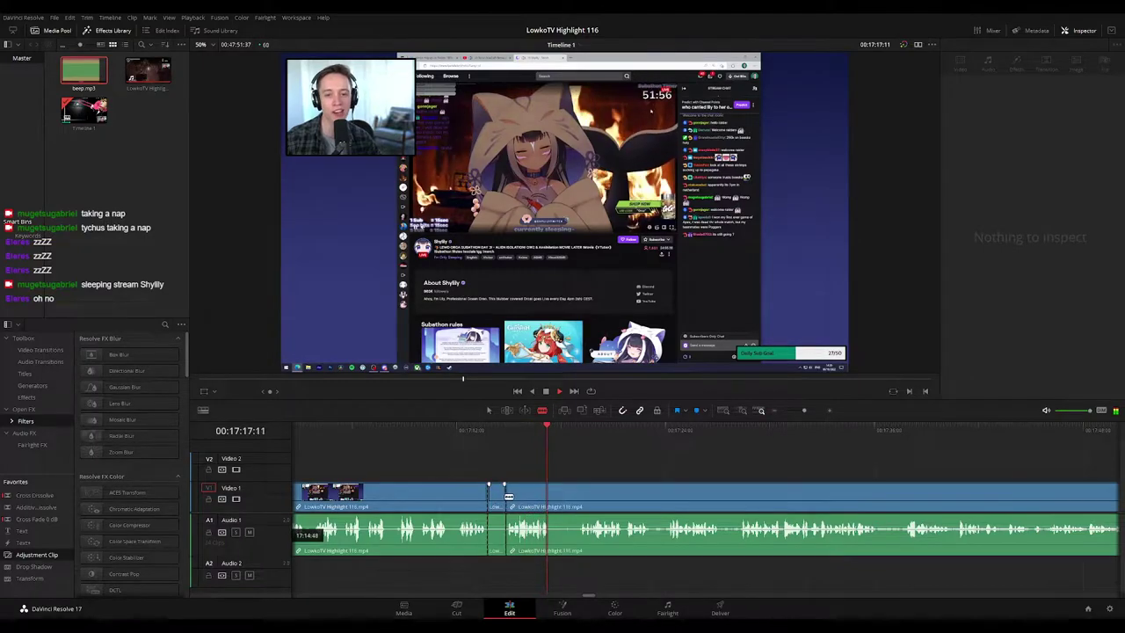
click(498, 498)
key(Delete)
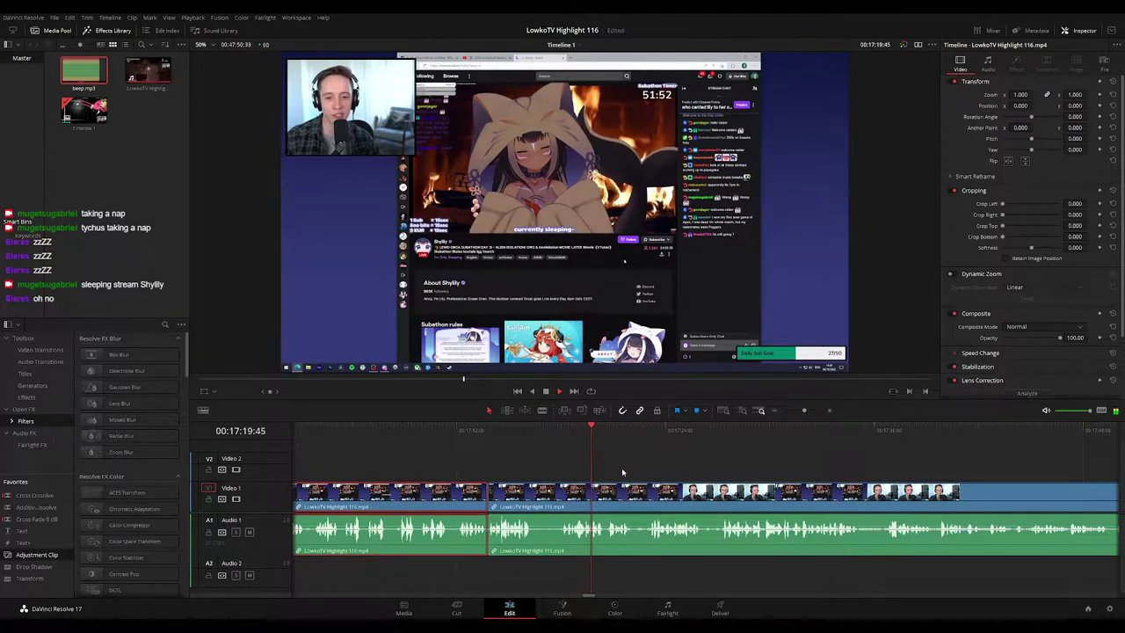
click(590, 470)
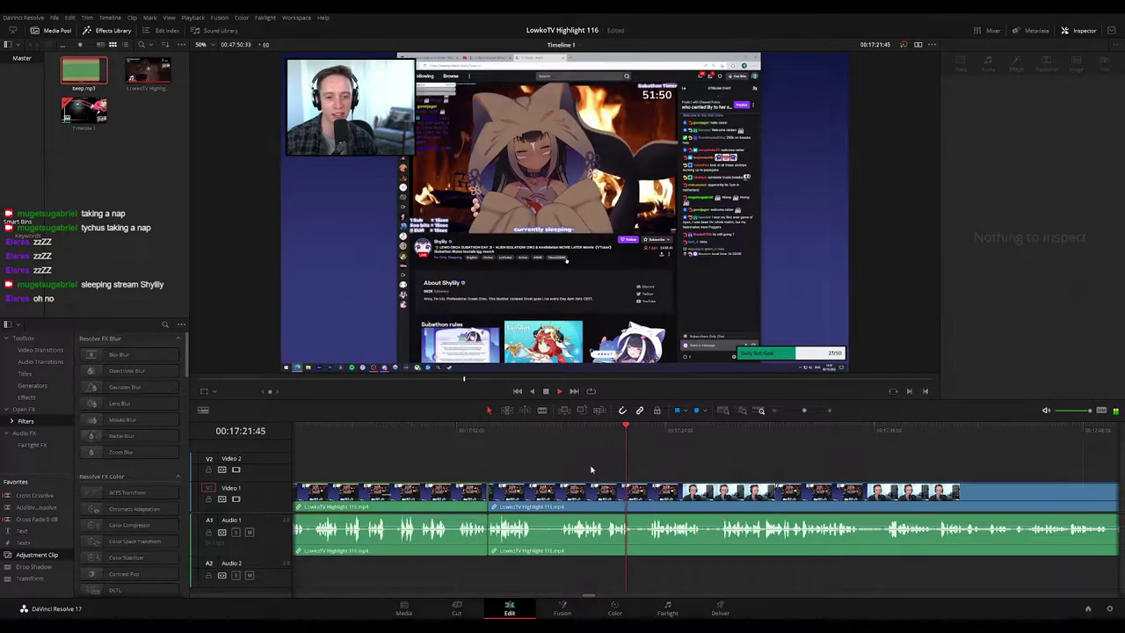
Step: Cut out the transition from 00:17:49:24 to about 00:17:49:52 before the mission selection screen and colour the clip before the cut green
drag(803, 410, 577, 458)
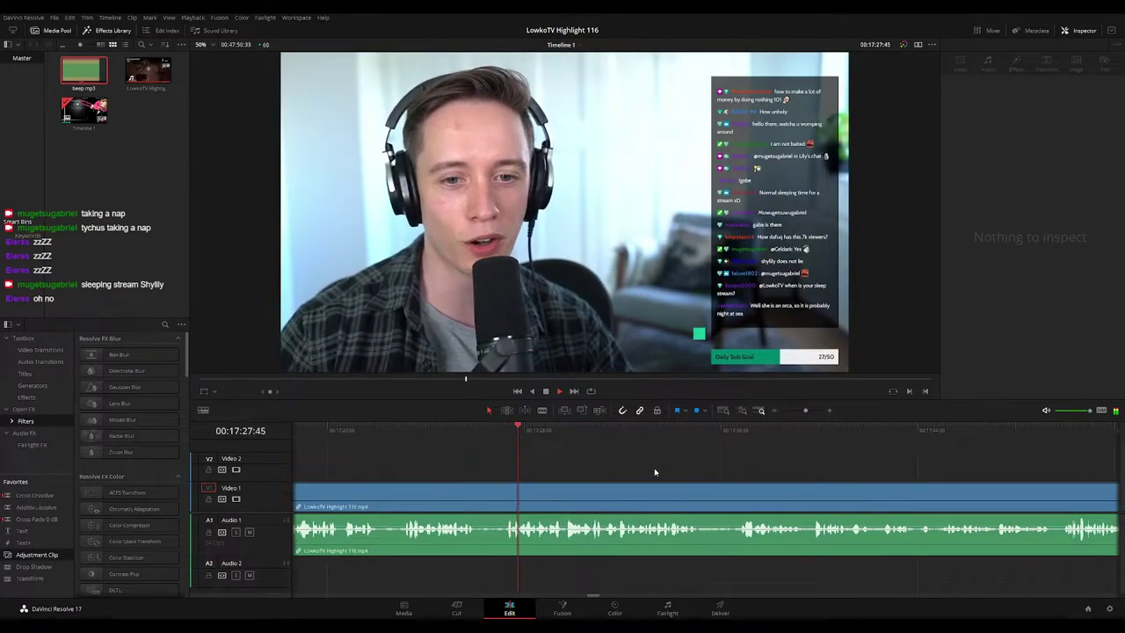
drag(688, 468, 642, 460)
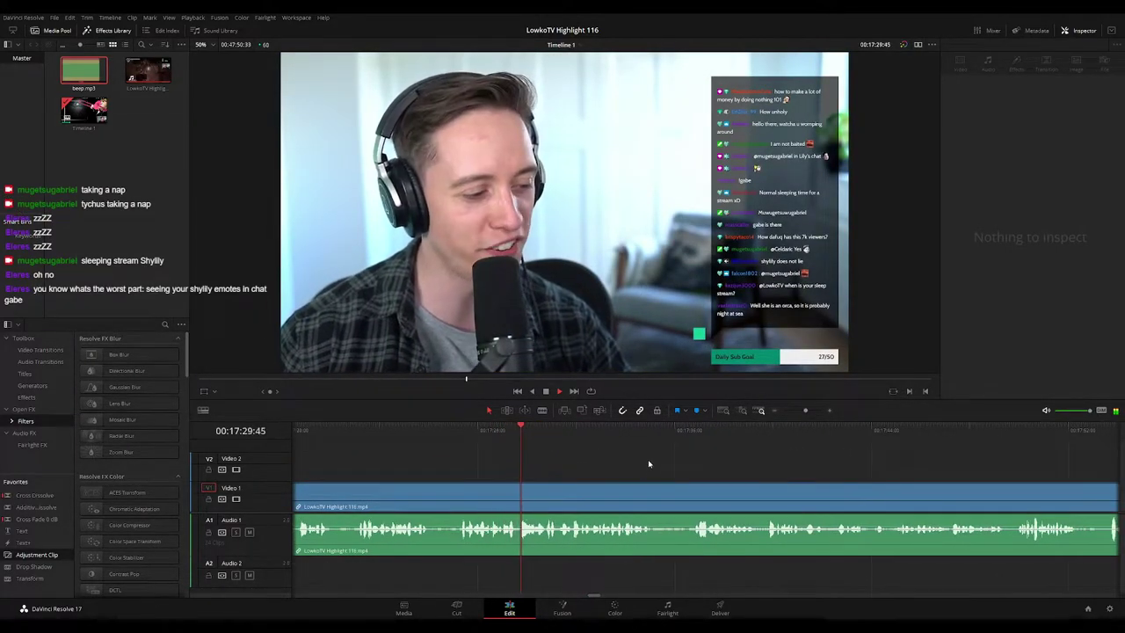
key(space)
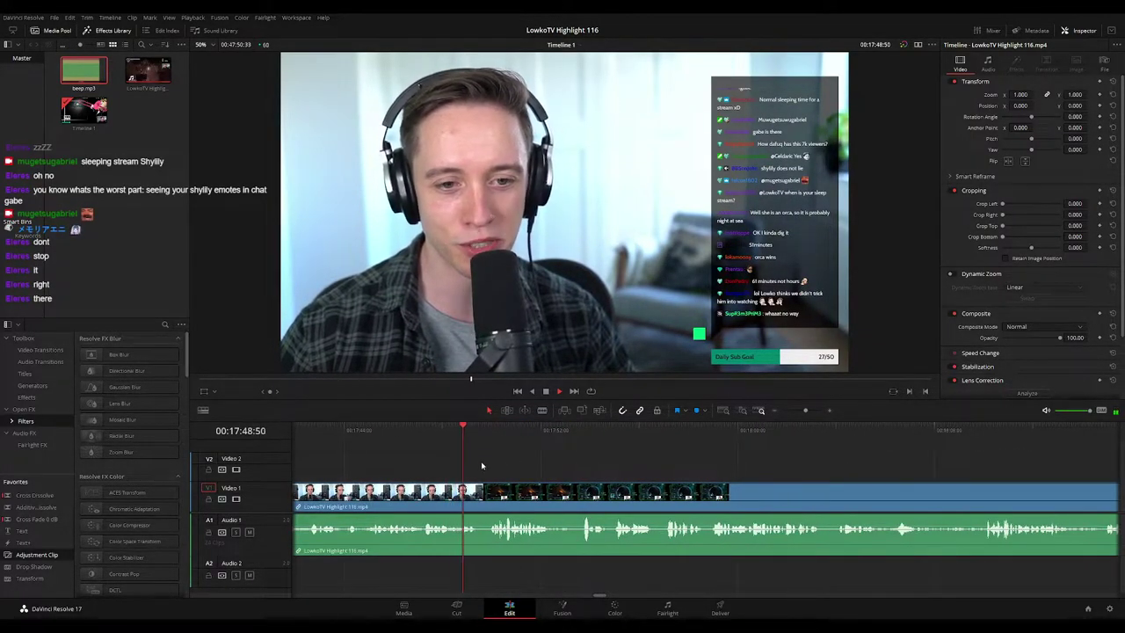
key(space)
drag(465, 432, 478, 430)
key(ctrl+b)
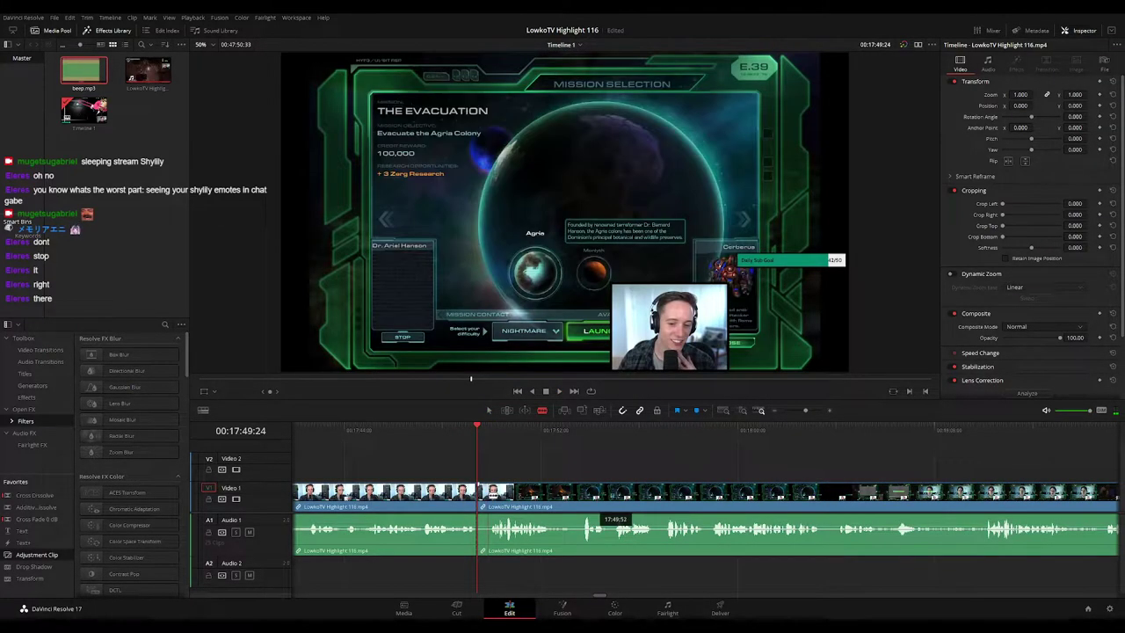
click(422, 501)
key(space)
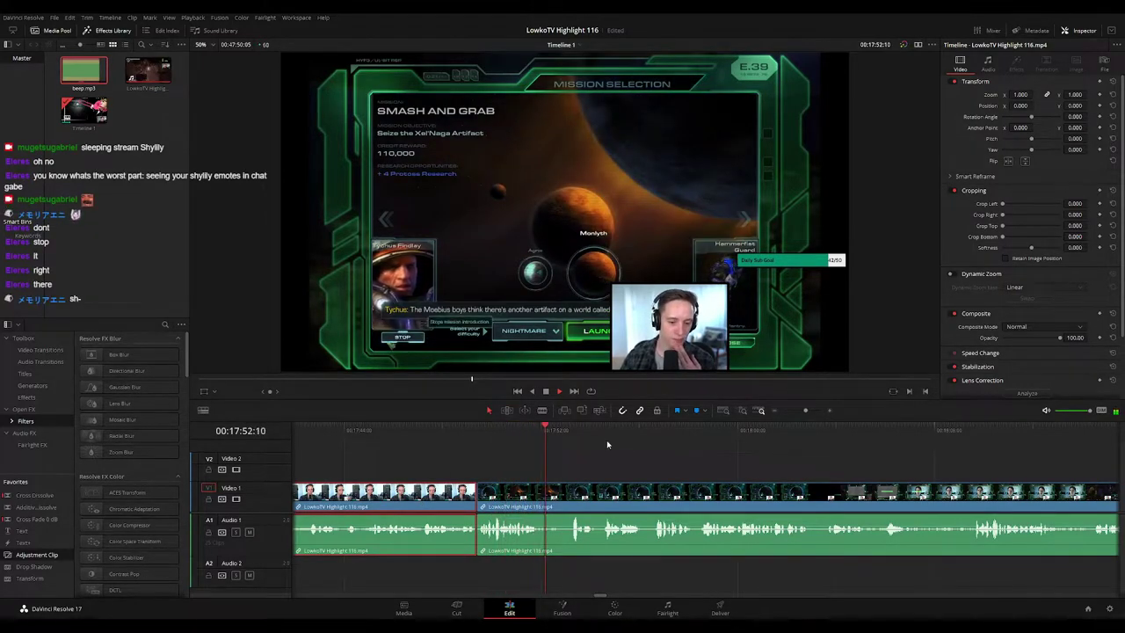
click(661, 463)
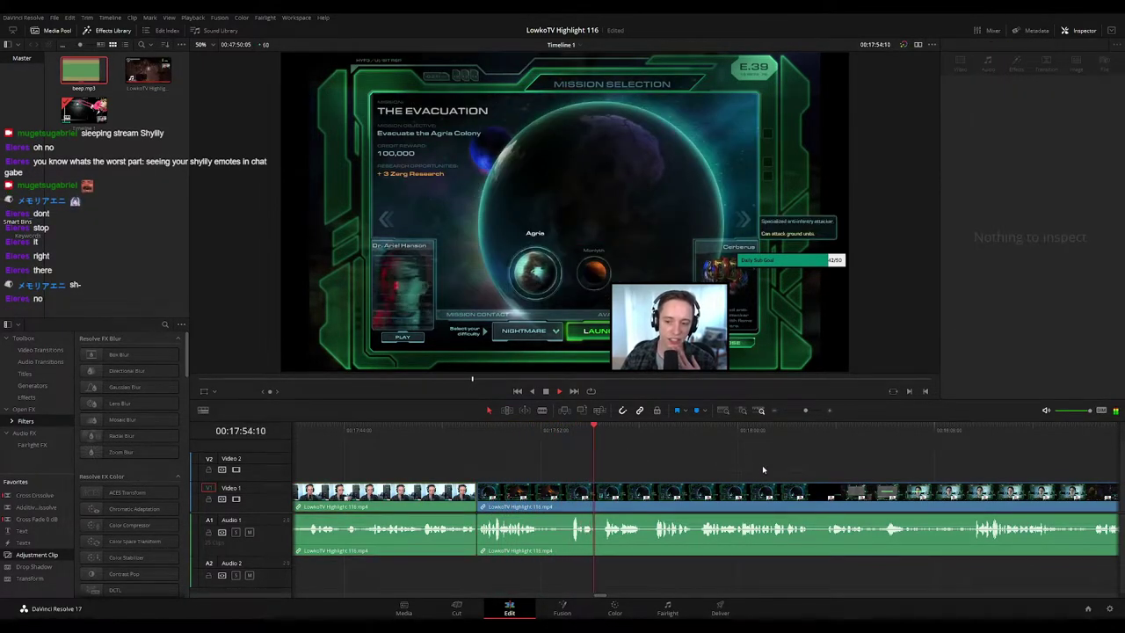
Step: Review the mission selection and incoming transmission footage from about 00:17:54 to about 00:18:14, looking for the next cut
drag(762, 465, 614, 449)
scroll(632, 460, right, 2)
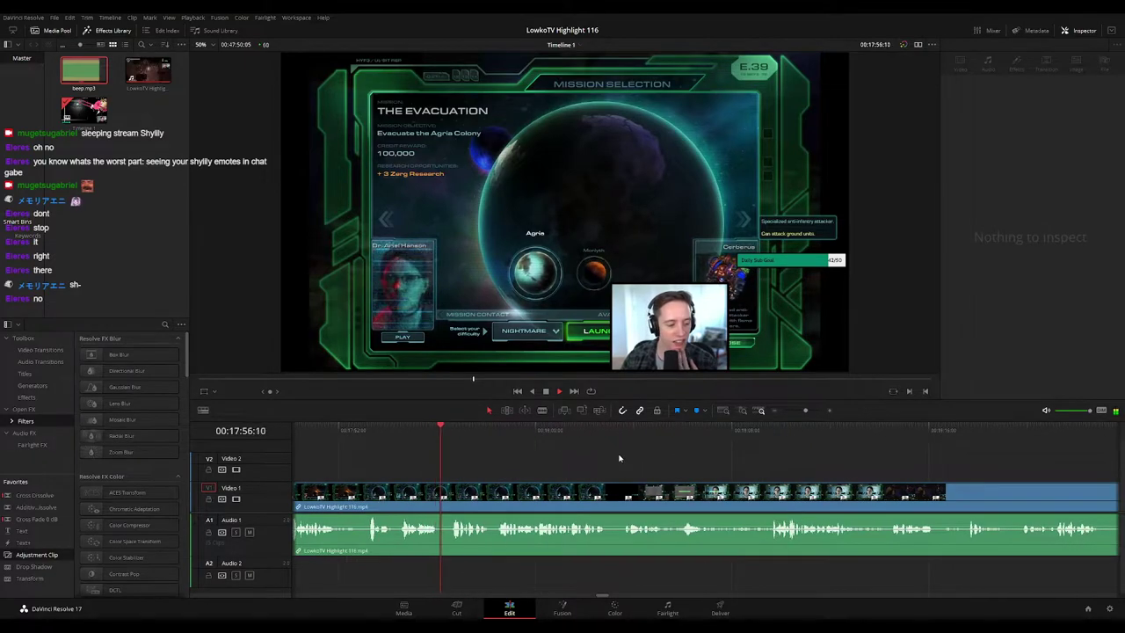
scroll(595, 457, right, 2)
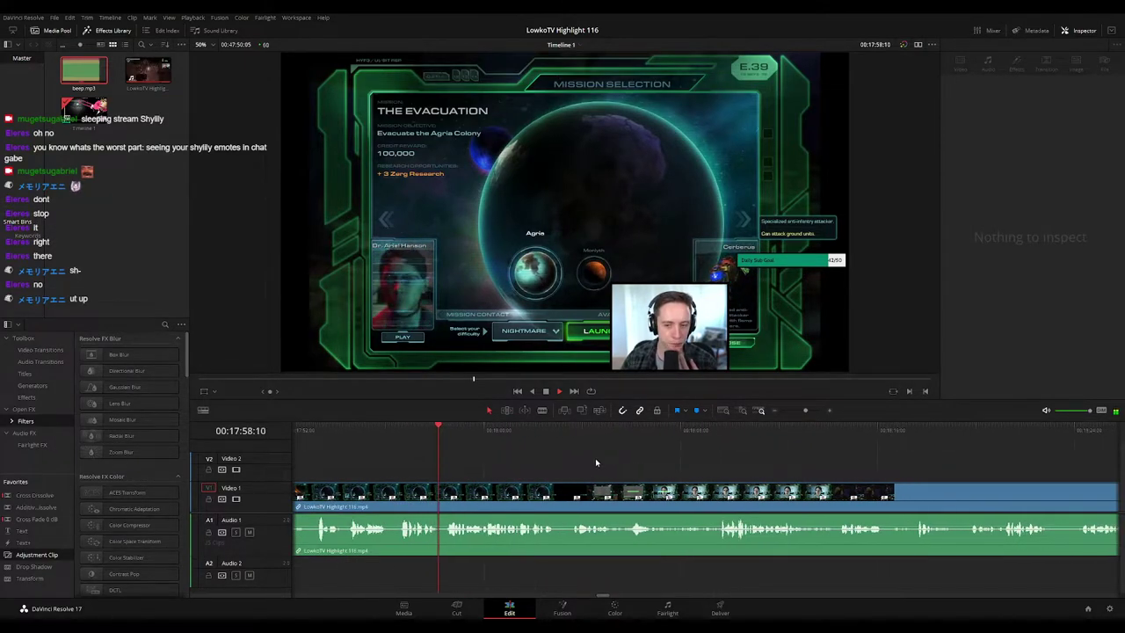
scroll(602, 460, right, 2)
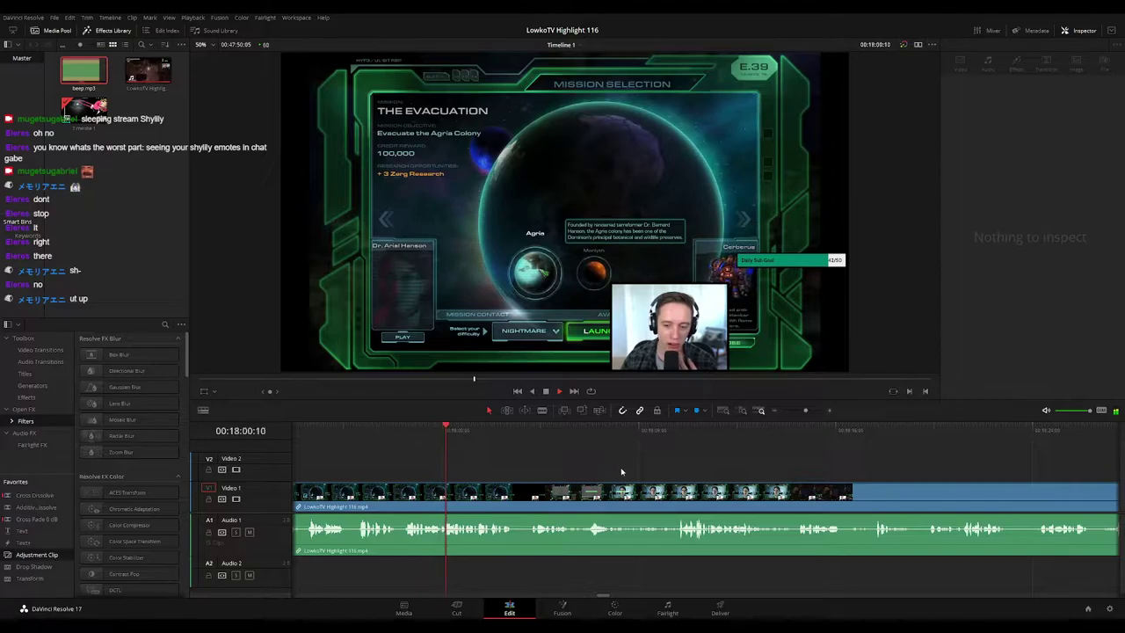
scroll(620, 470, right, 1)
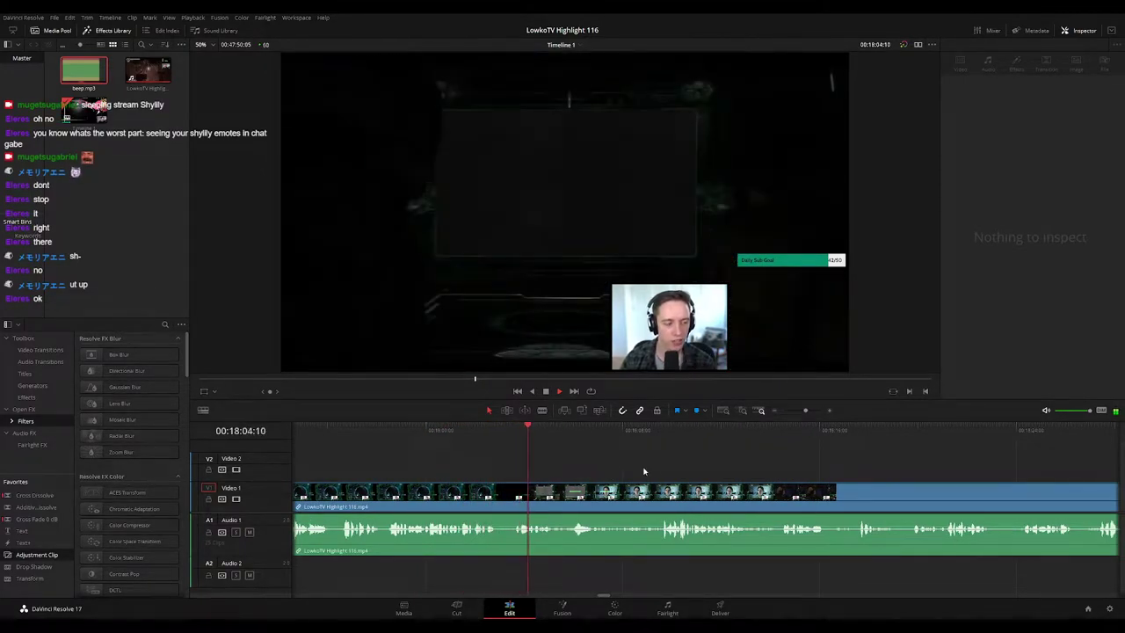
scroll(601, 457, right, 2)
scroll(589, 459, right, 4)
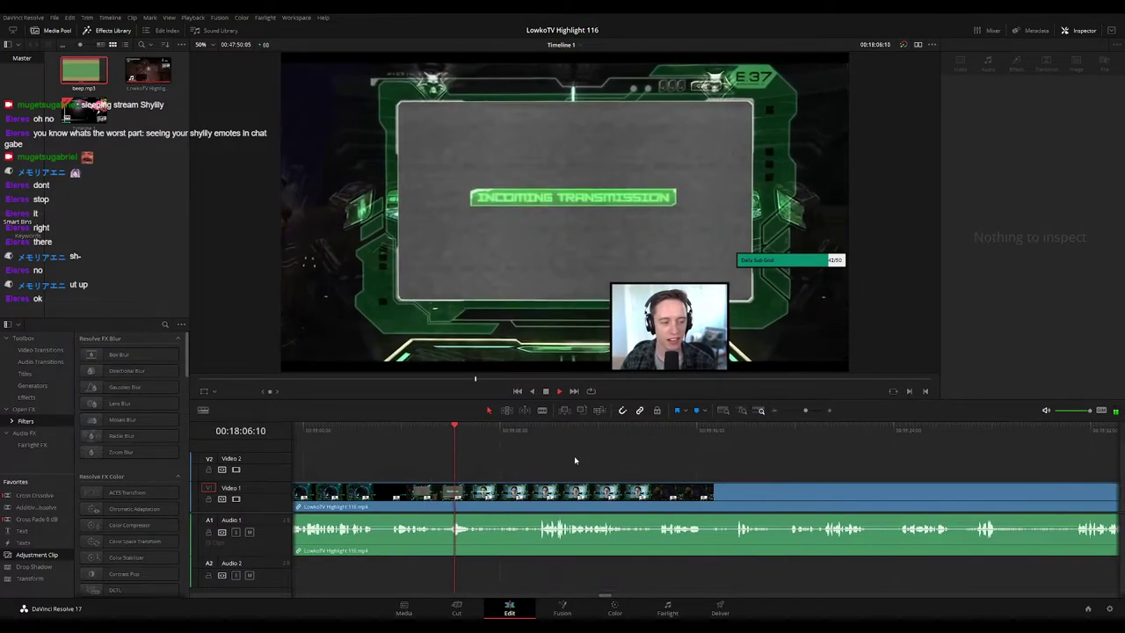
click(529, 430)
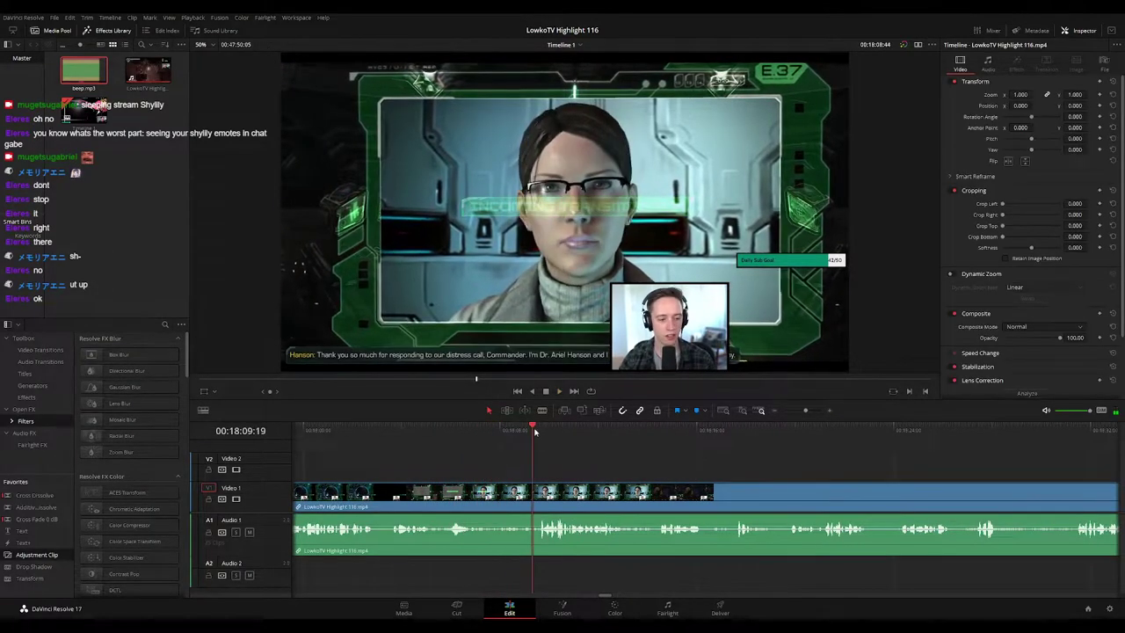
scroll(603, 457, right, 4)
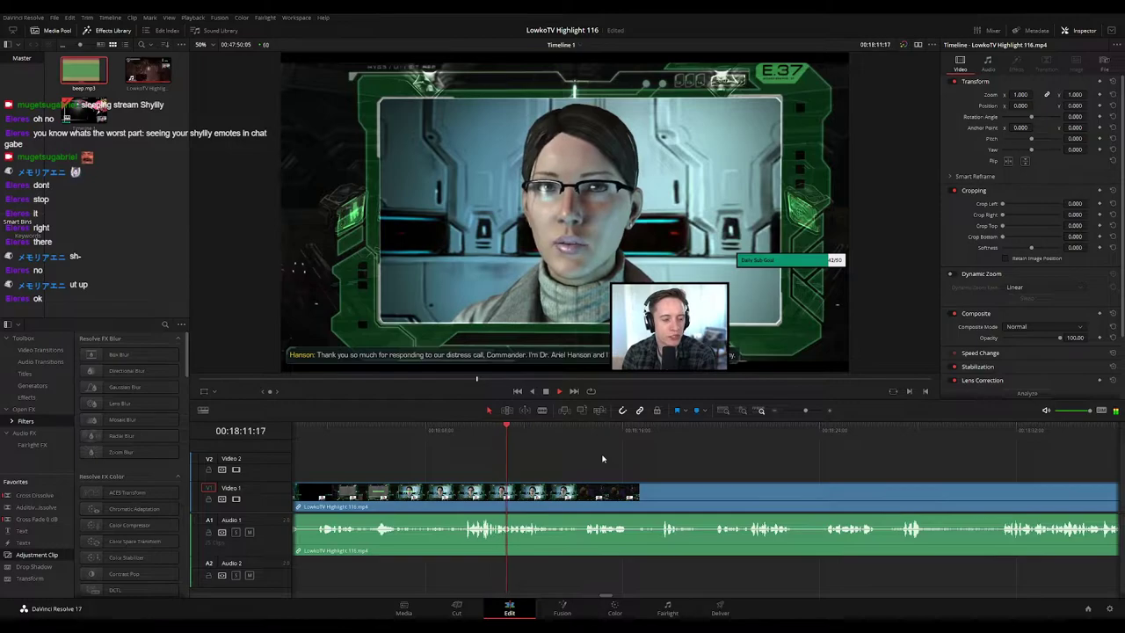
click(582, 431)
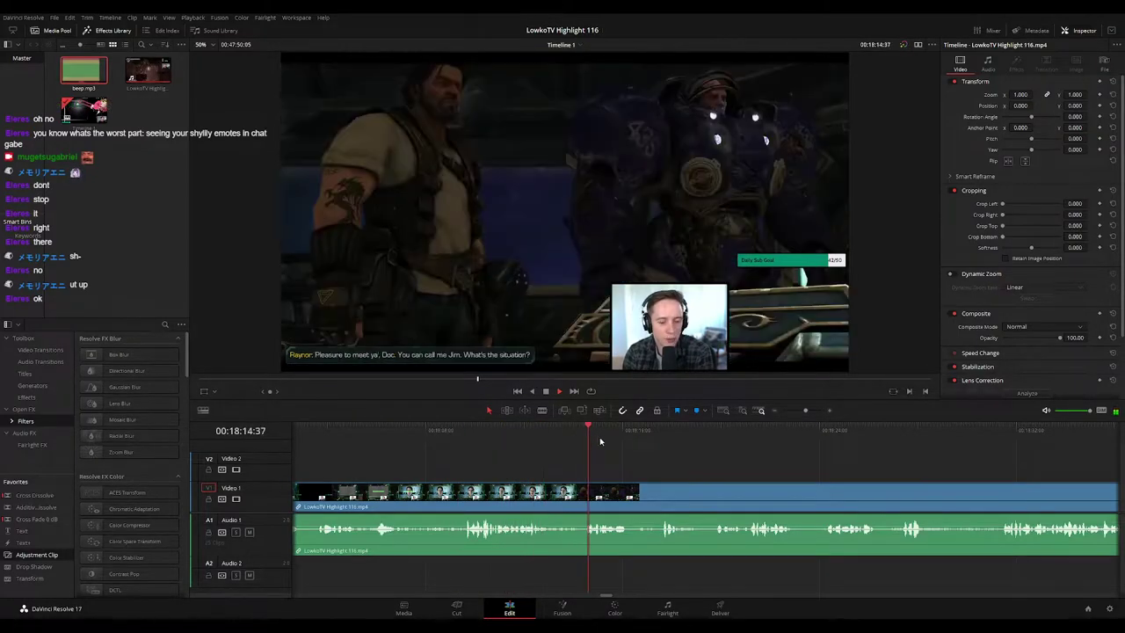
Step: Cut out the segment from about 00:18:23:02 to about 00:18:24:17 on The Evacuation loading screen and close the gap
scroll(577, 456, right, 5)
click(553, 435)
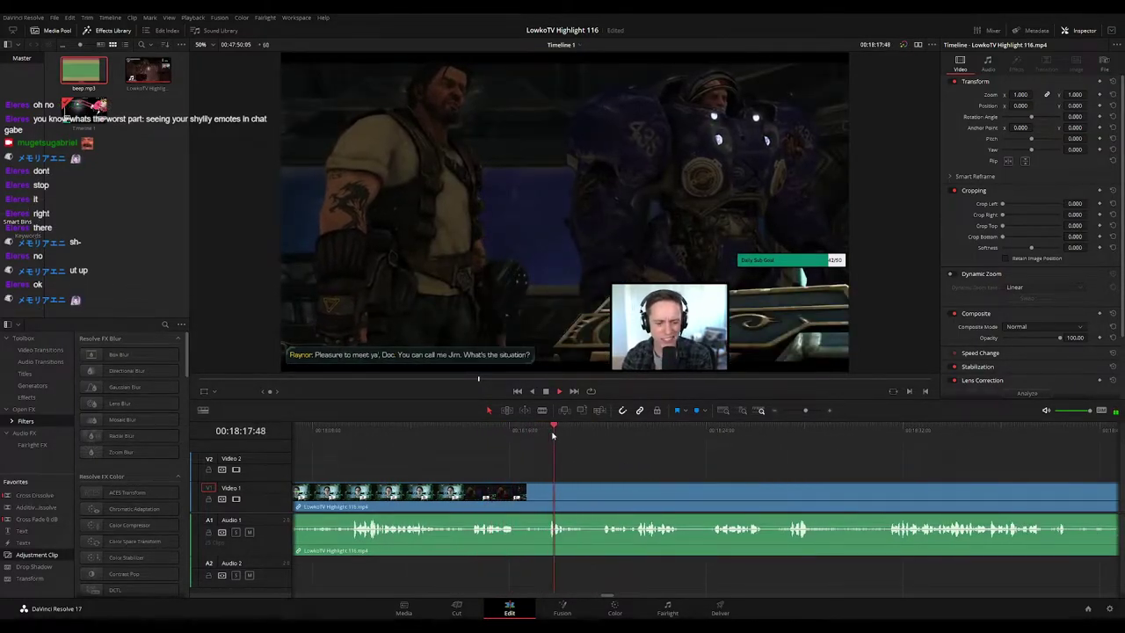
click(607, 433)
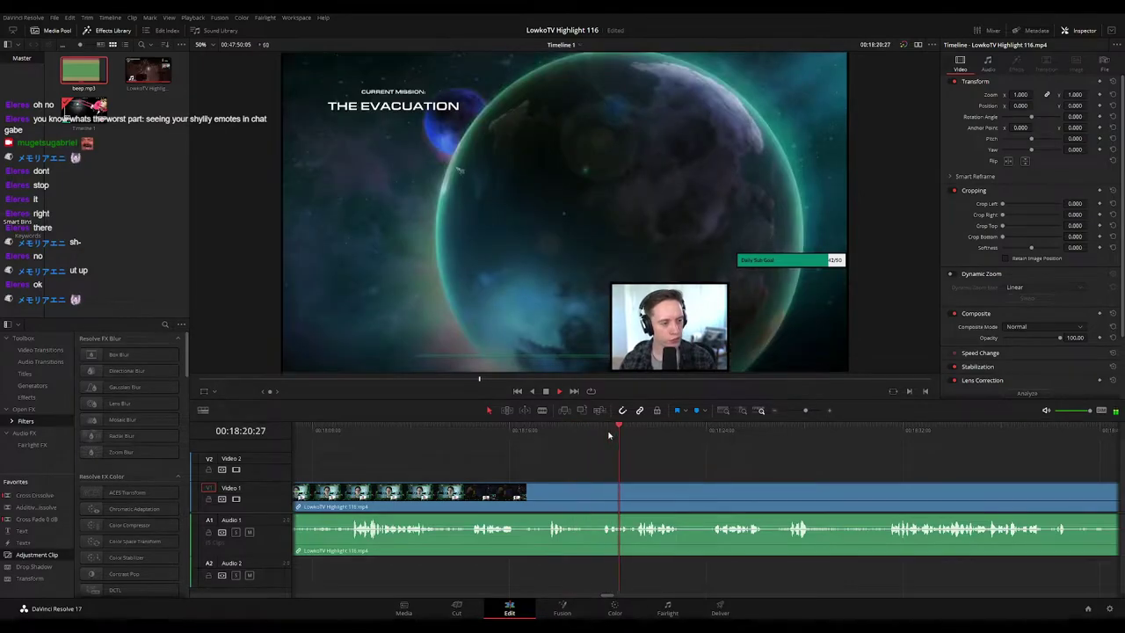
drag(703, 471, 576, 458)
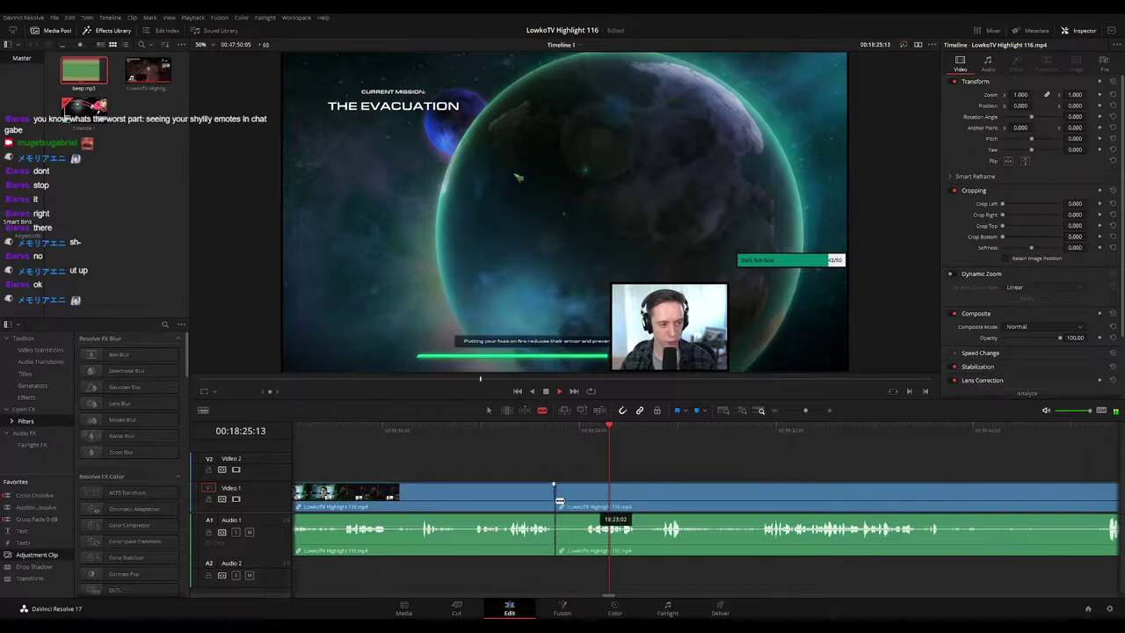
click(587, 497)
key(a)
click(575, 498)
key(BackSpace)
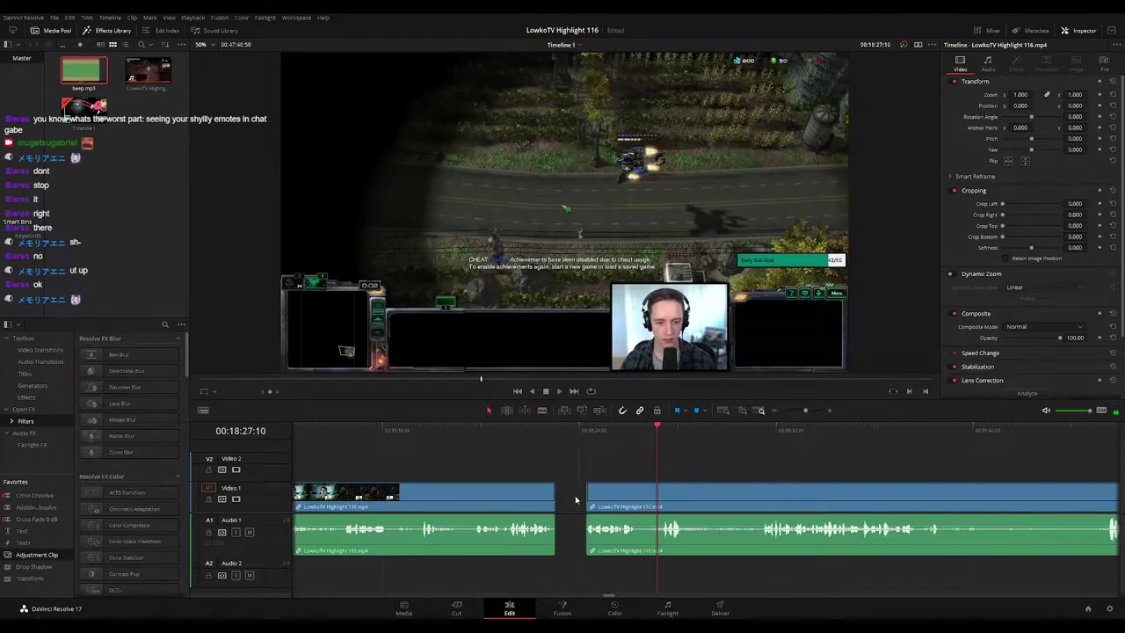
click(572, 498)
key(BackSpace)
Step: Play back the loading screen cut and colour the finished clip before it blue
click(547, 435)
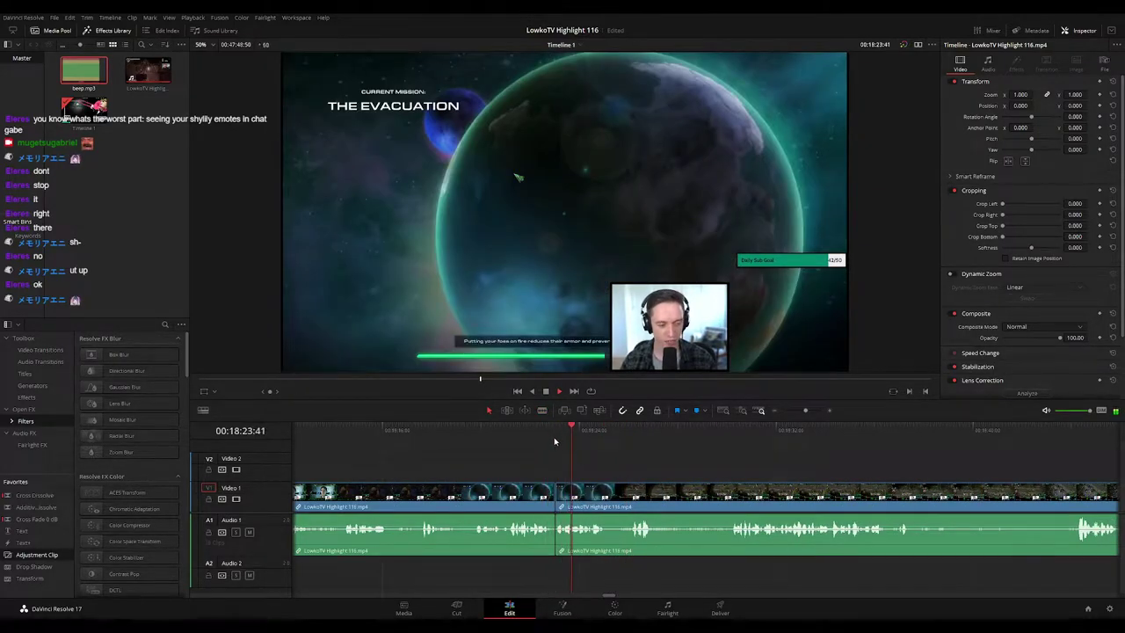
click(511, 498)
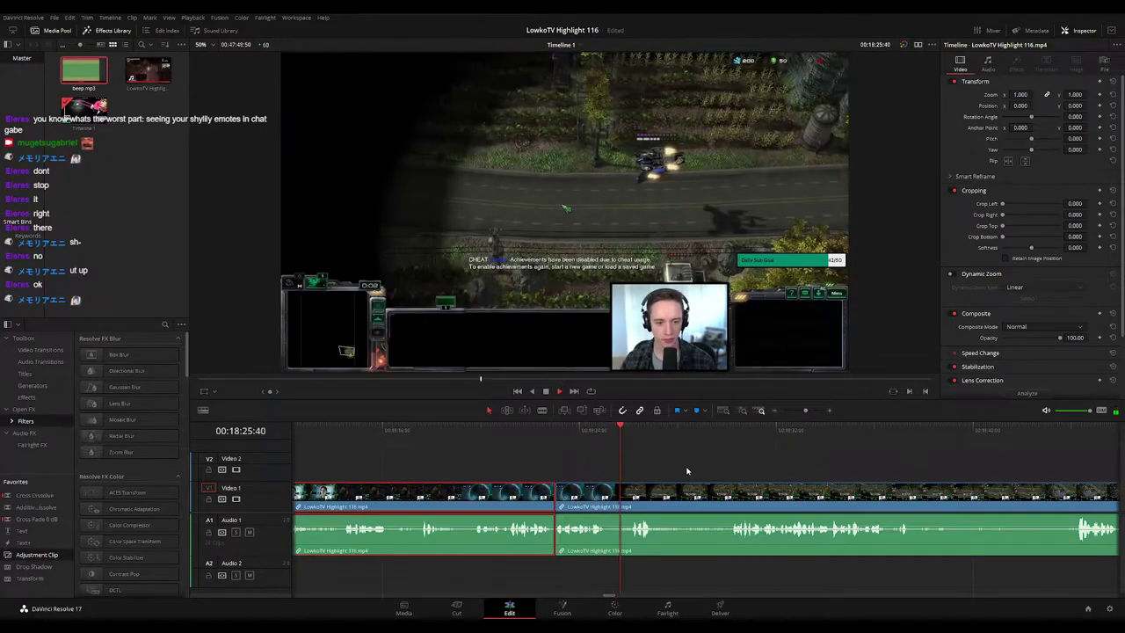
key(c)
click(687, 467)
key(space)
Step: Add an adjustment clip from 00:18:30:08 to about 00:18:36:37 that zooms to 2.000 at position -1272, 712 on the Ignite tooltip
mouse_move(805, 410)
mouse_down()
mouse_move(789, 411)
mouse_move(805, 415)
mouse_up()
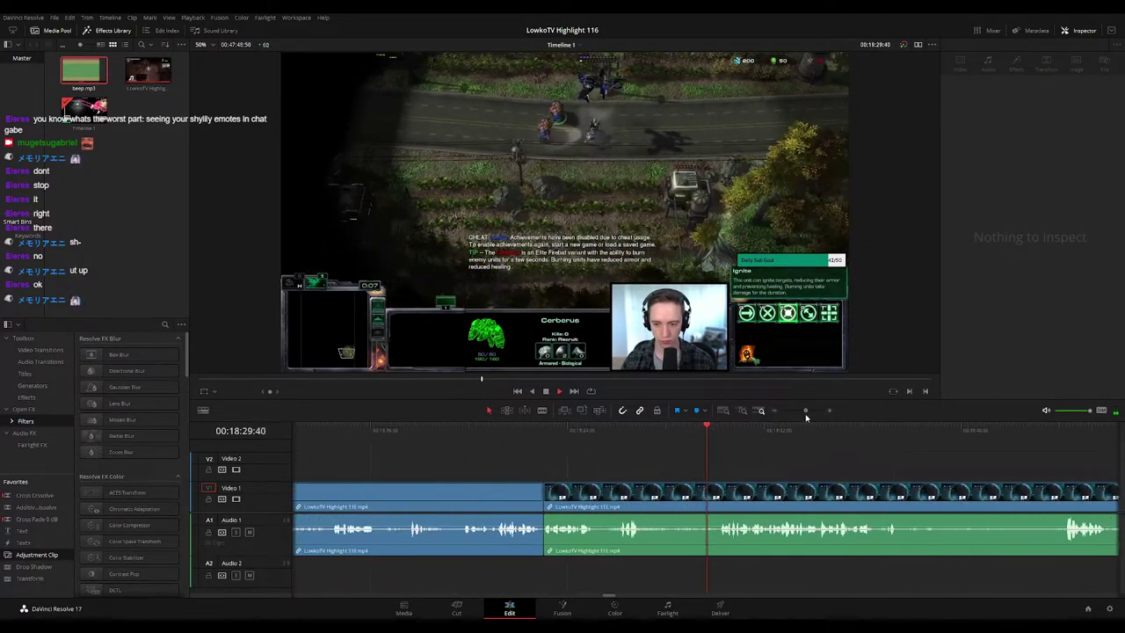
drag(831, 482, 657, 474)
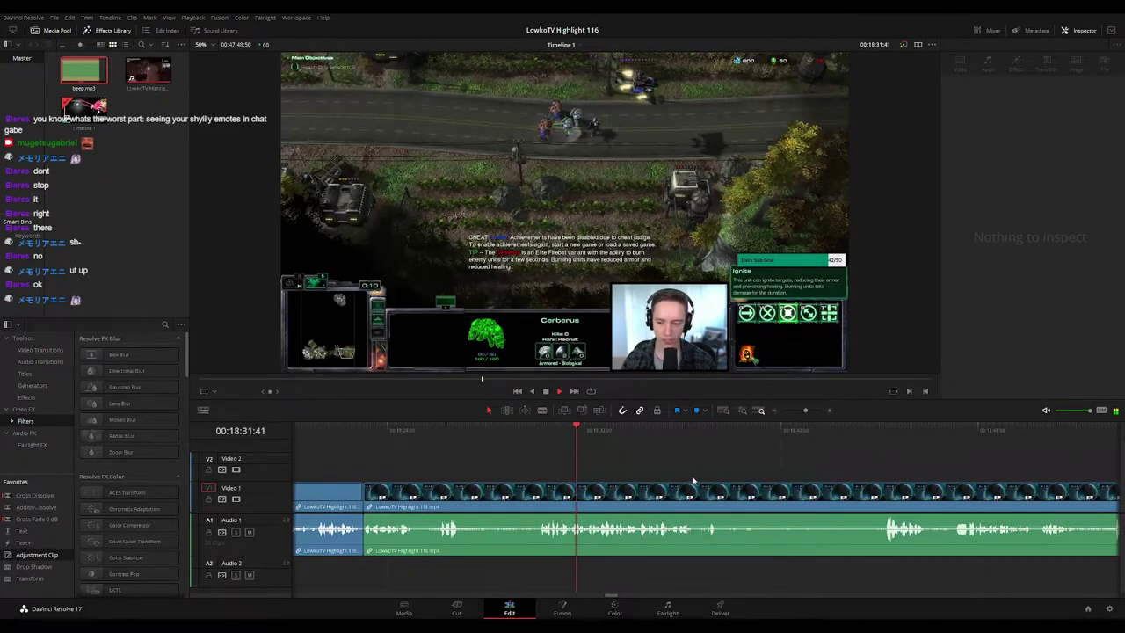
scroll(618, 472, right, 3)
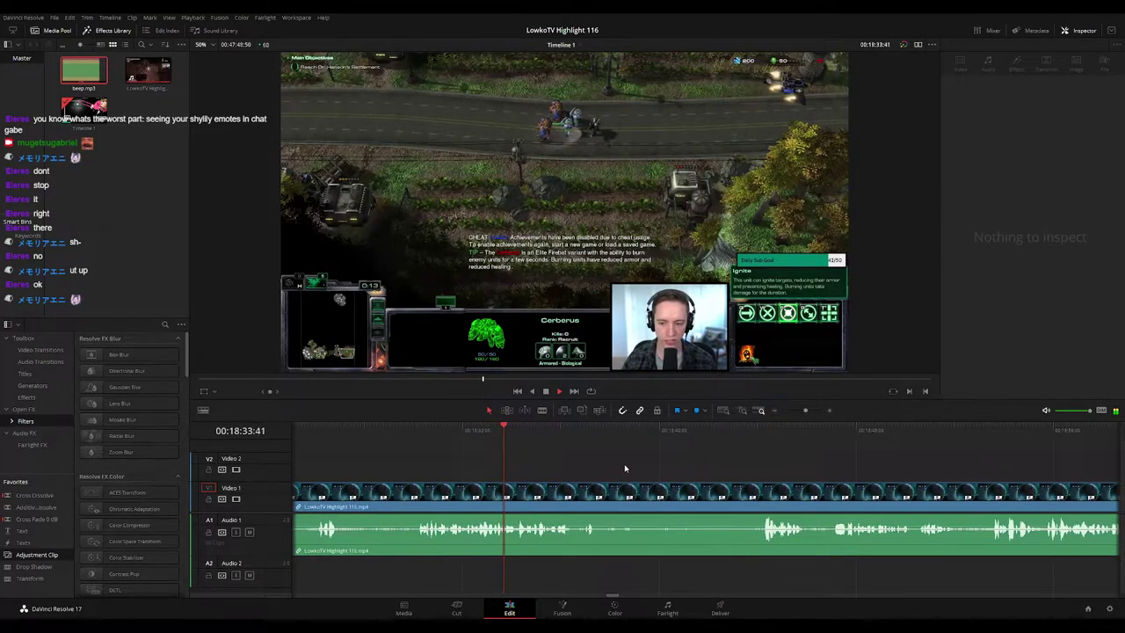
key(space)
scroll(537, 468, left, 3)
click(539, 438)
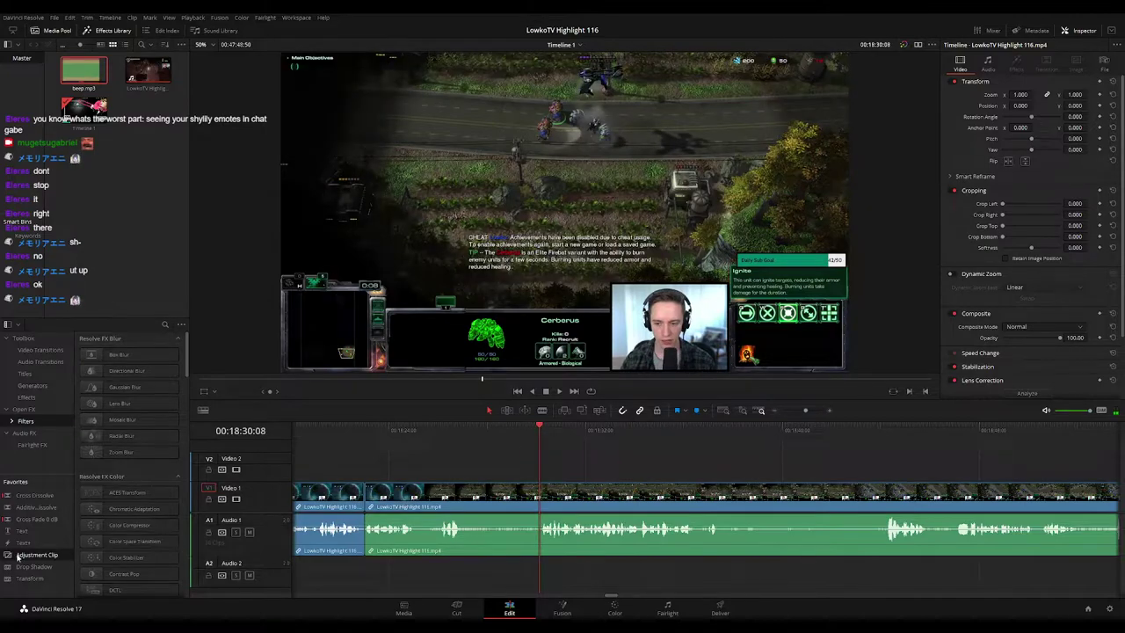
drag(18, 556, 534, 469)
drag(658, 468, 711, 468)
drag(1028, 100, 1079, 105)
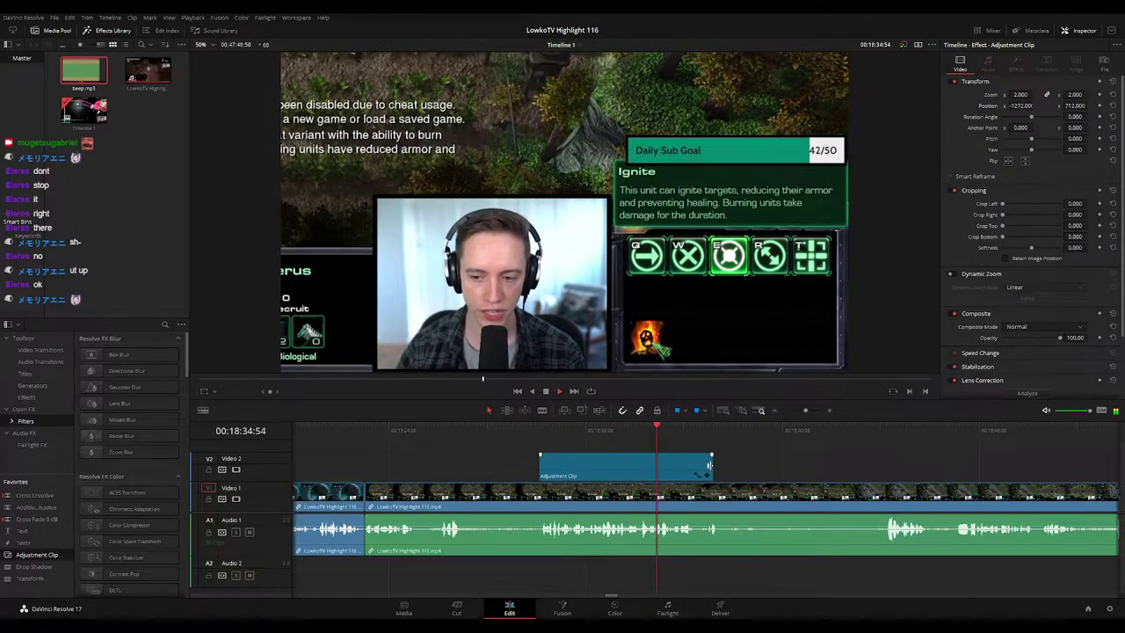
drag(703, 468, 699, 469)
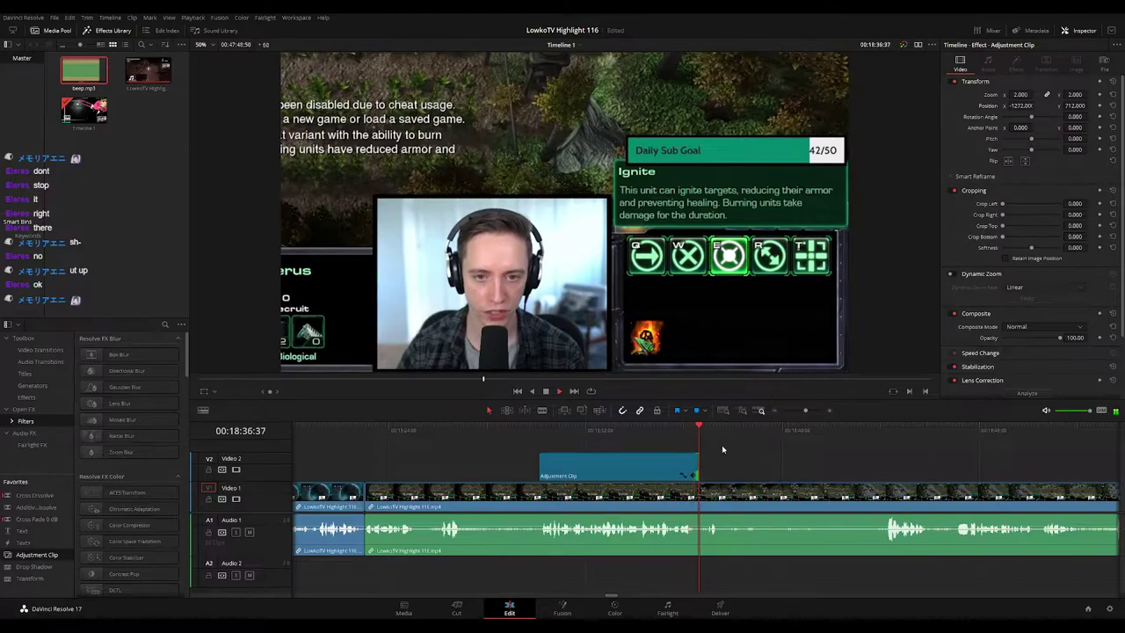
Step: Cut out the short segment from 00:18:47:03 to about 00:18:47:36 in the Barracks footage and close the gap
drag(800, 463, 667, 436)
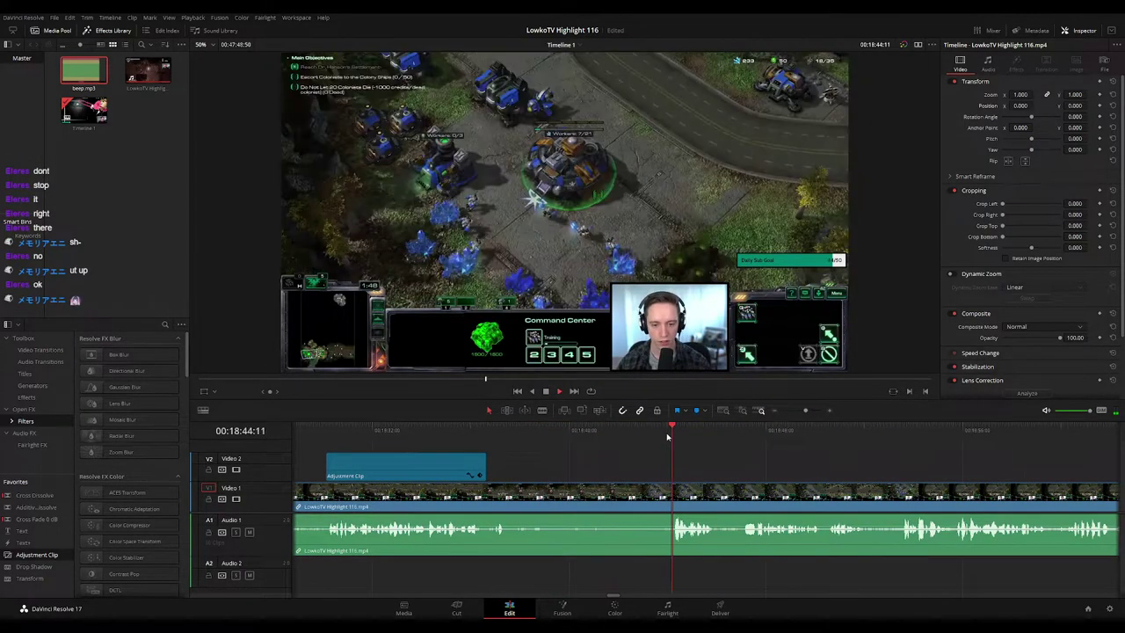
scroll(738, 470, right, 2)
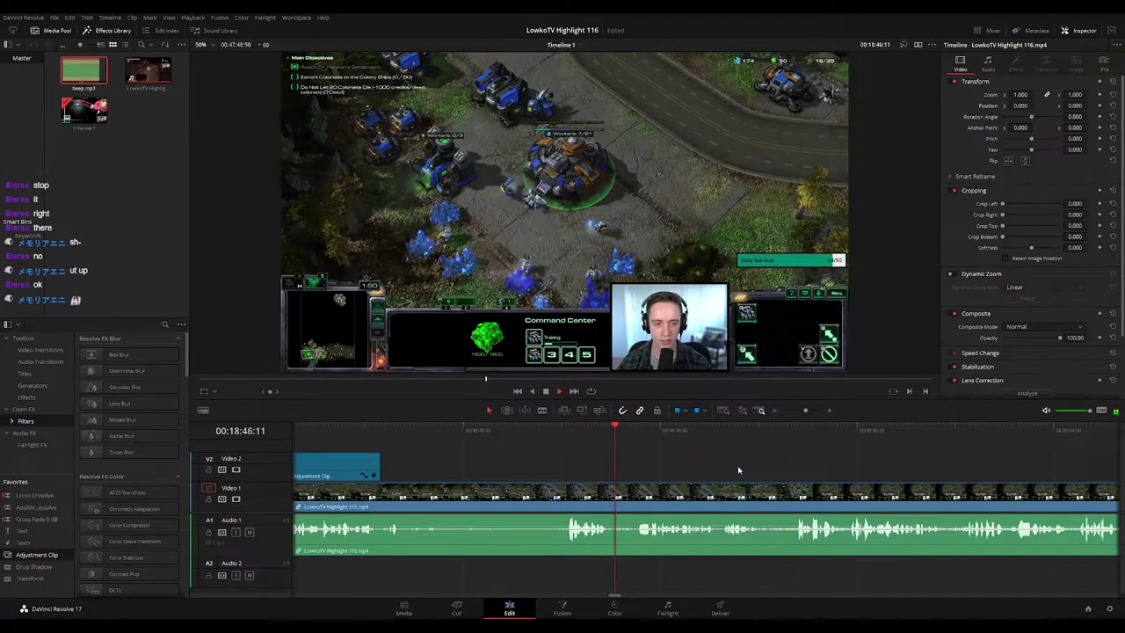
scroll(694, 465, right, 2)
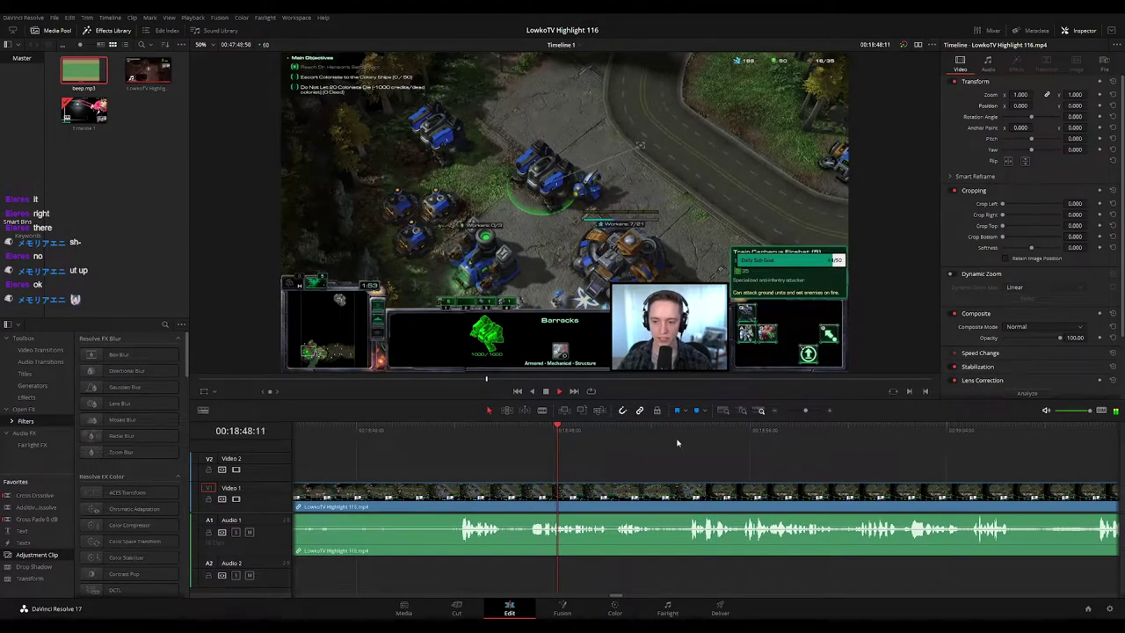
click(512, 435)
key(space)
key(b)
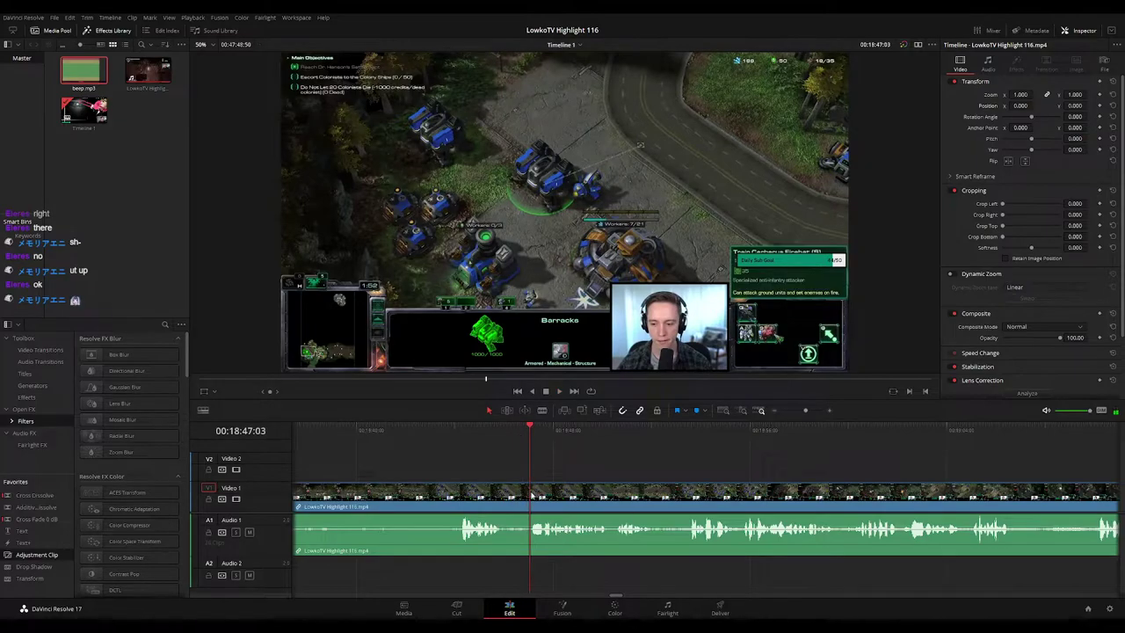
click(529, 492)
click(761, 410)
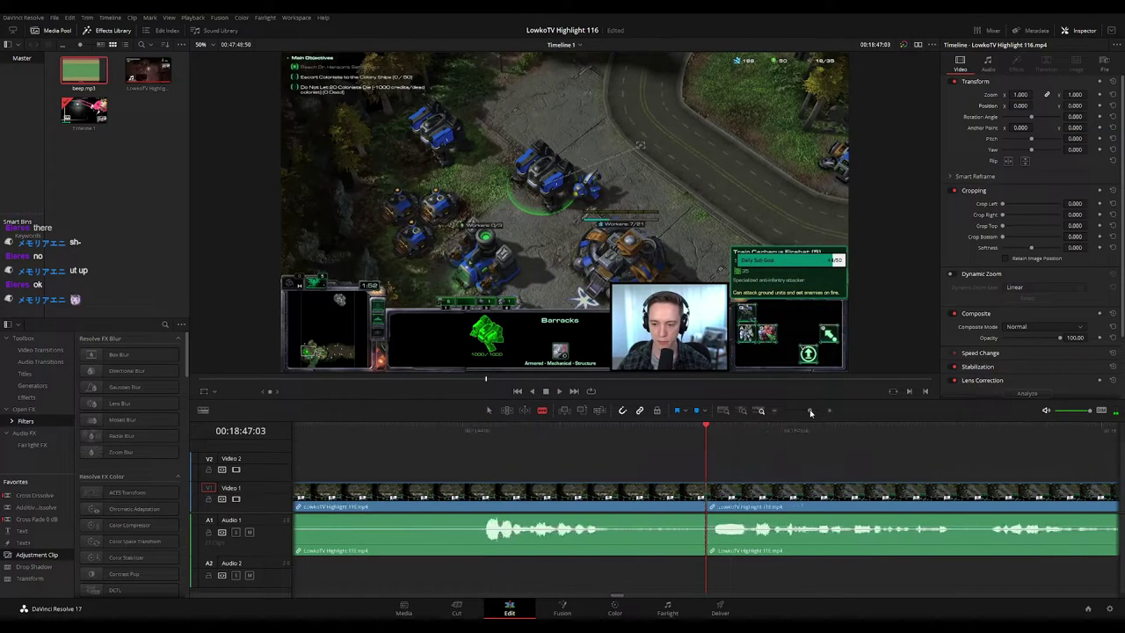
click(849, 492)
key(a)
click(808, 498)
key(Delete)
key(space)
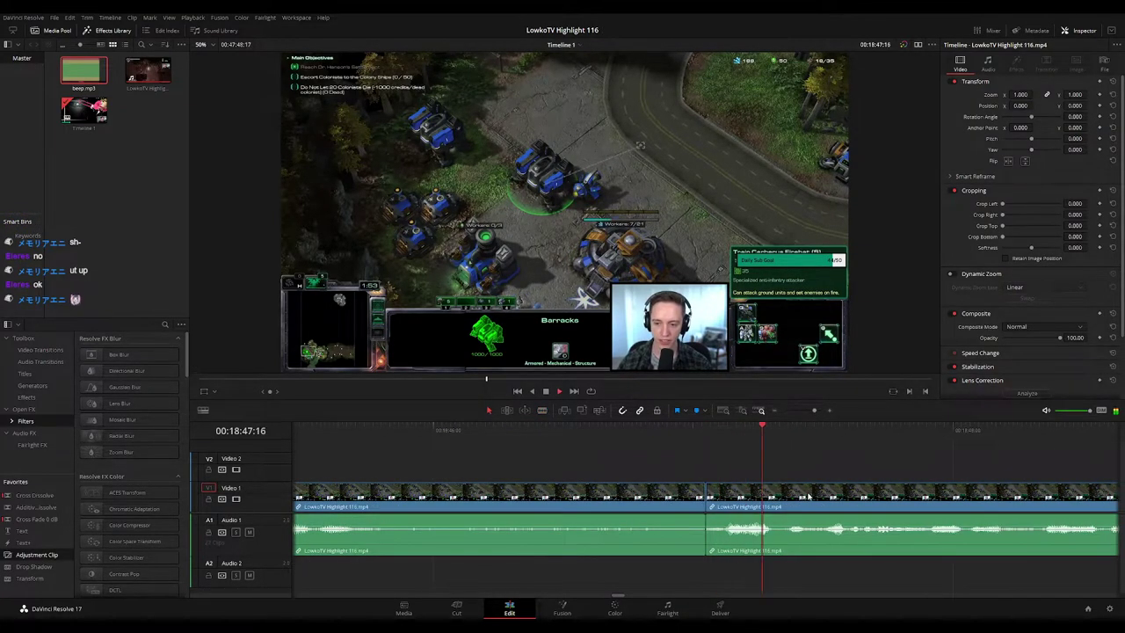
Step: Colour the finished clip before the Barracks cut blue
drag(814, 411, 803, 411)
click(665, 492)
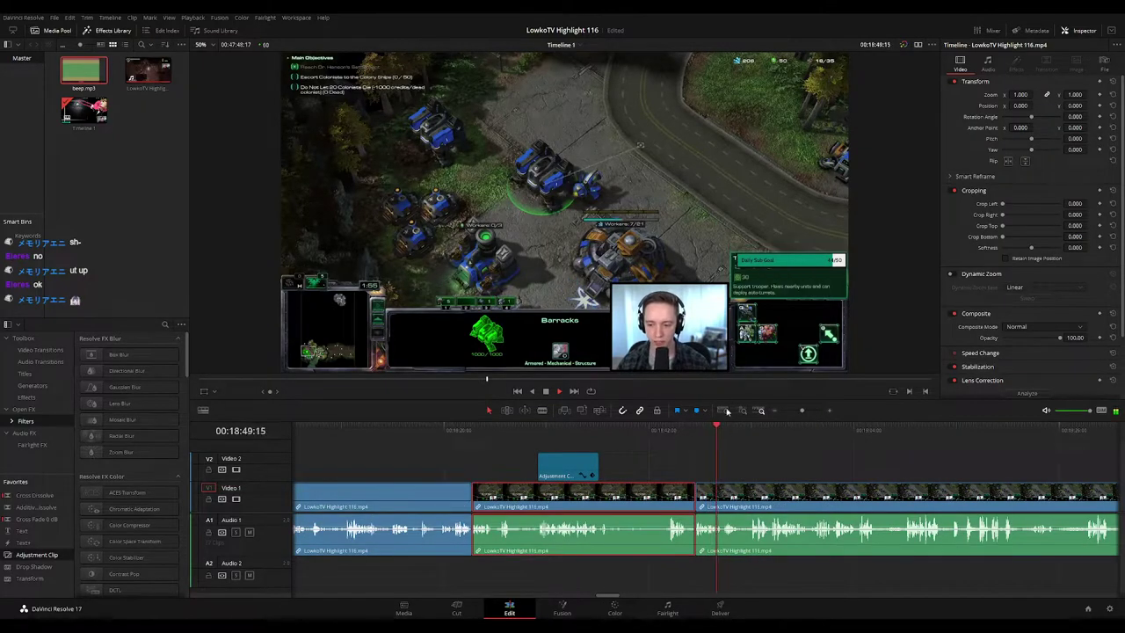
click(825, 477)
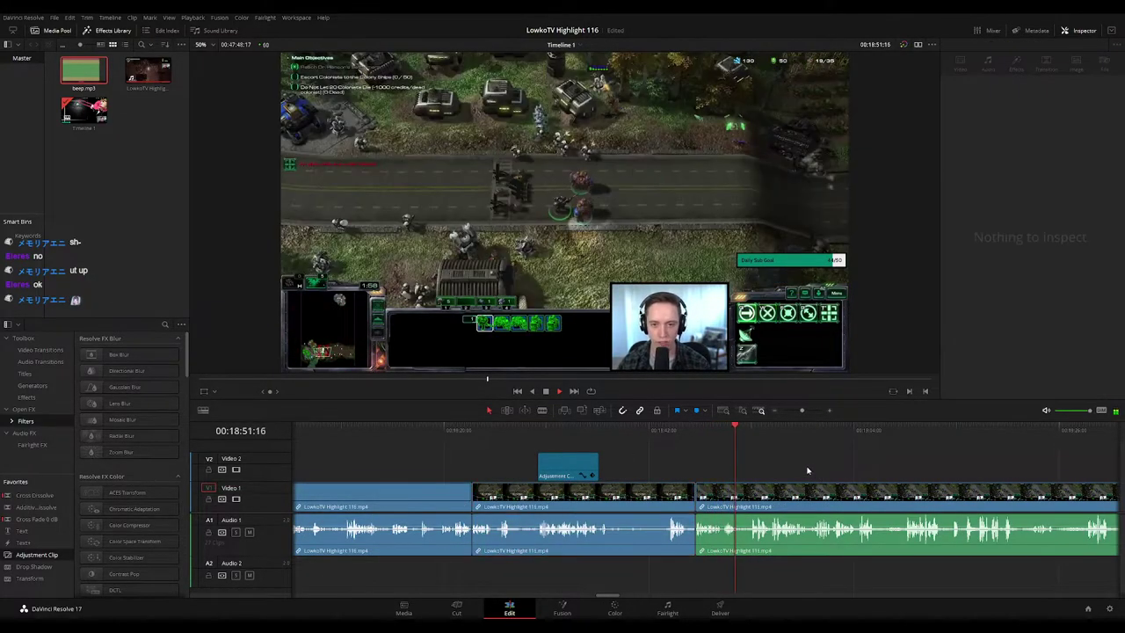
Step: Cut out the short segment from 00:18:59:20 to 00:18:59:32 in the Chrysalis Cocoon fight and close the gap
click(711, 483)
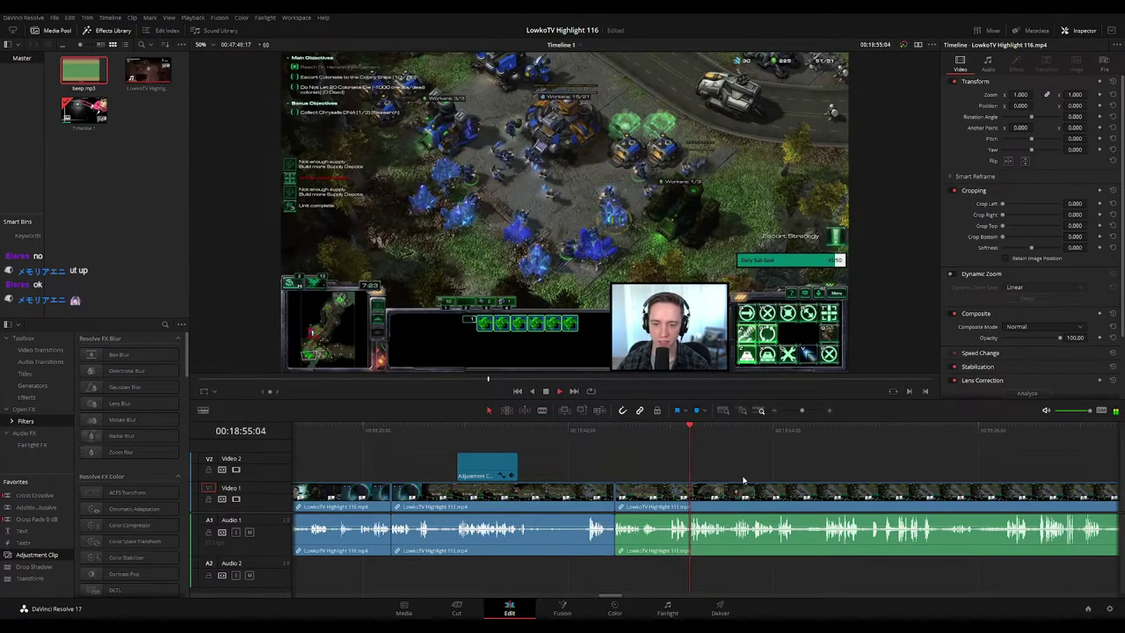
drag(742, 477, 575, 469)
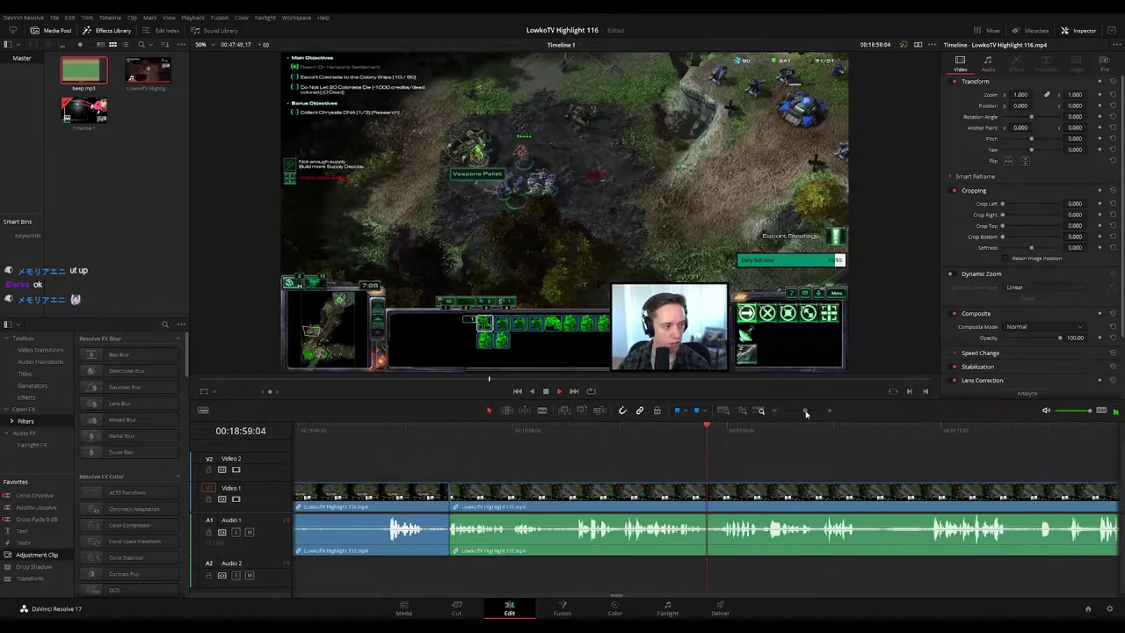
click(664, 431)
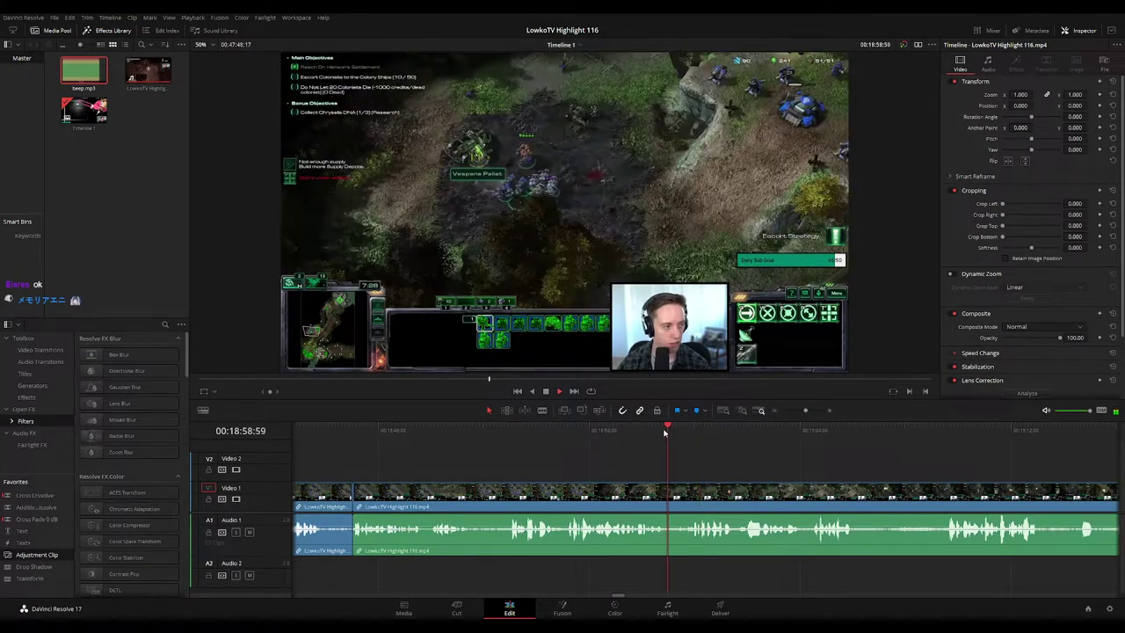
key(space)
drag(797, 411, 813, 413)
key(b)
click(707, 492)
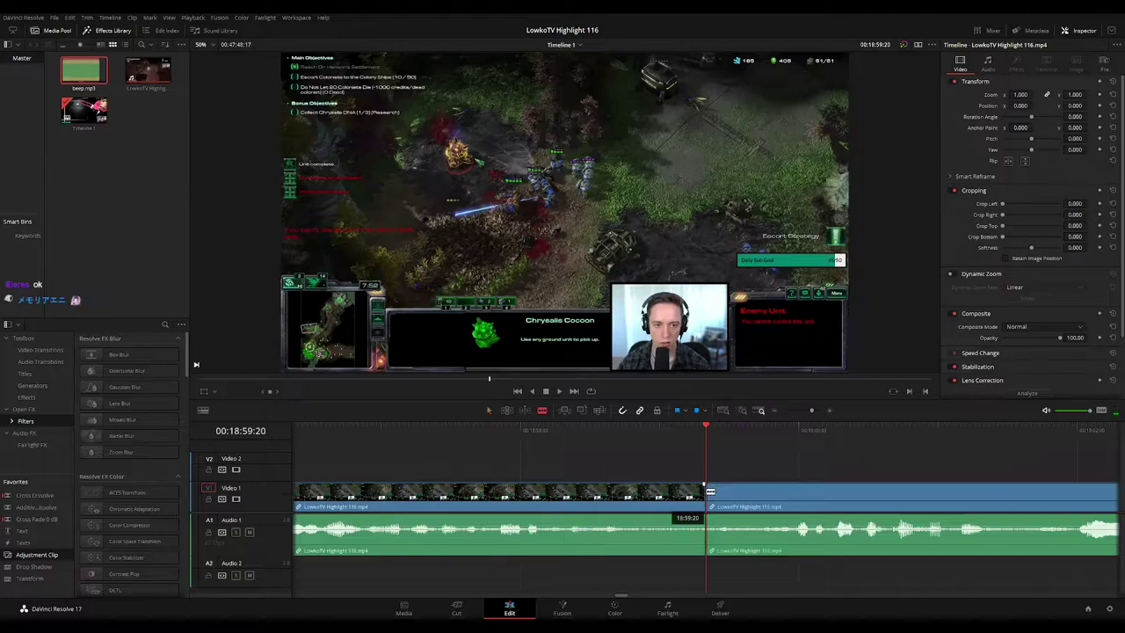
key(space)
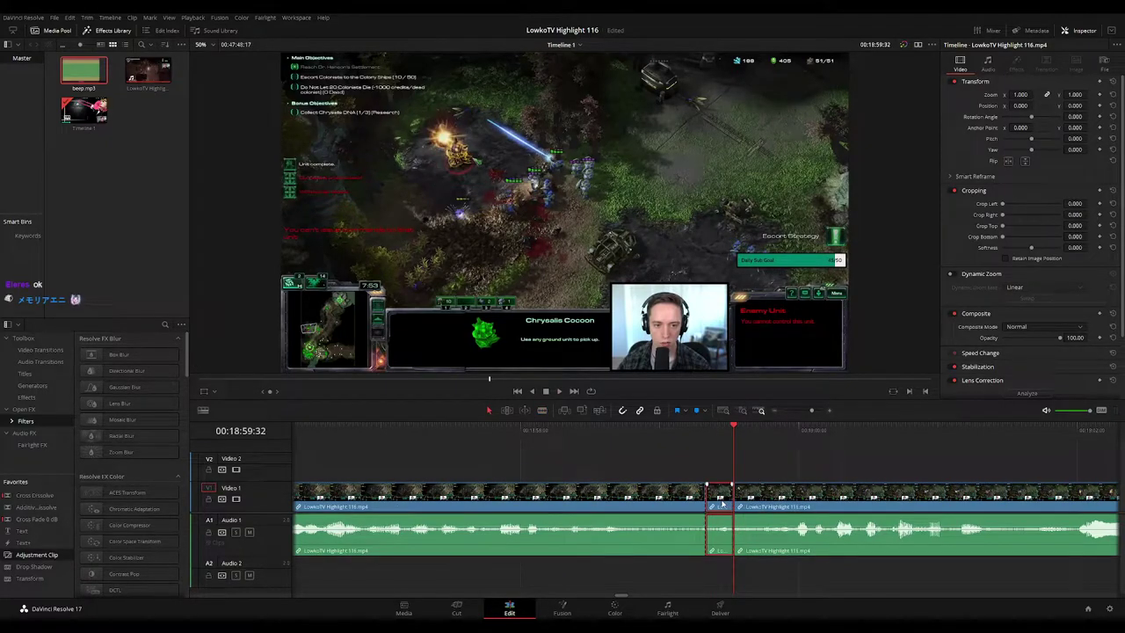
key(Delete)
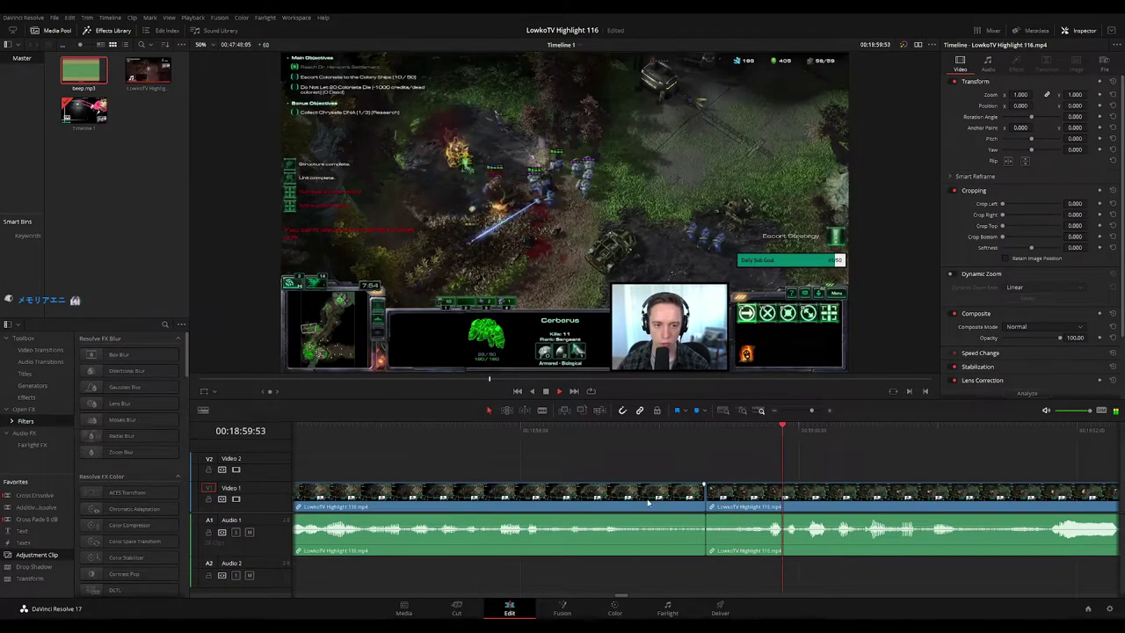
Step: Colour the finished clip before the Chrysalis Cocoon cut blue
click(703, 486)
key(c)
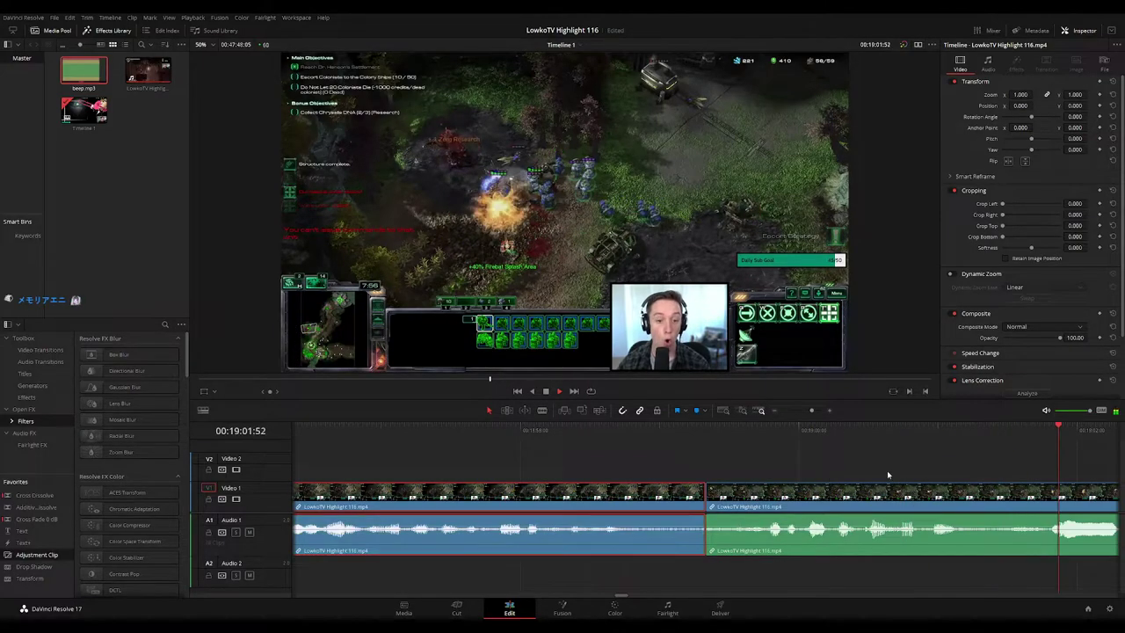
drag(811, 411, 805, 413)
click(783, 477)
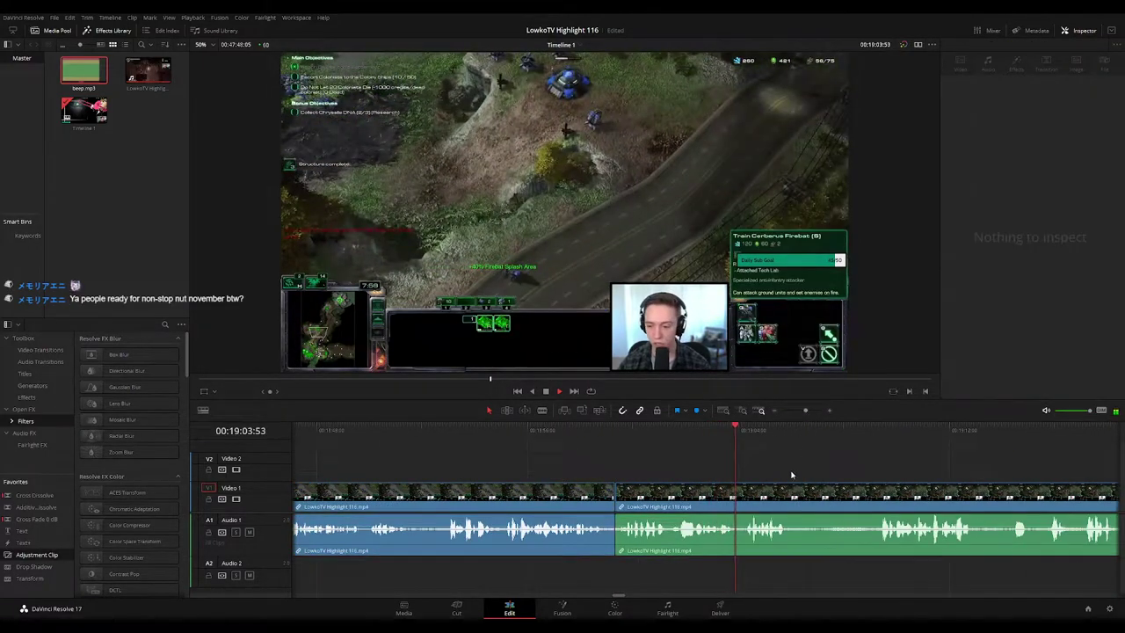
Step: Add an adjustment clip from 00:19:07:58 to about 00:19:09:22 that zooms to 2.170 at position 307, -58 on the firebat fight
drag(810, 472, 618, 456)
scroll(649, 465, right, 1)
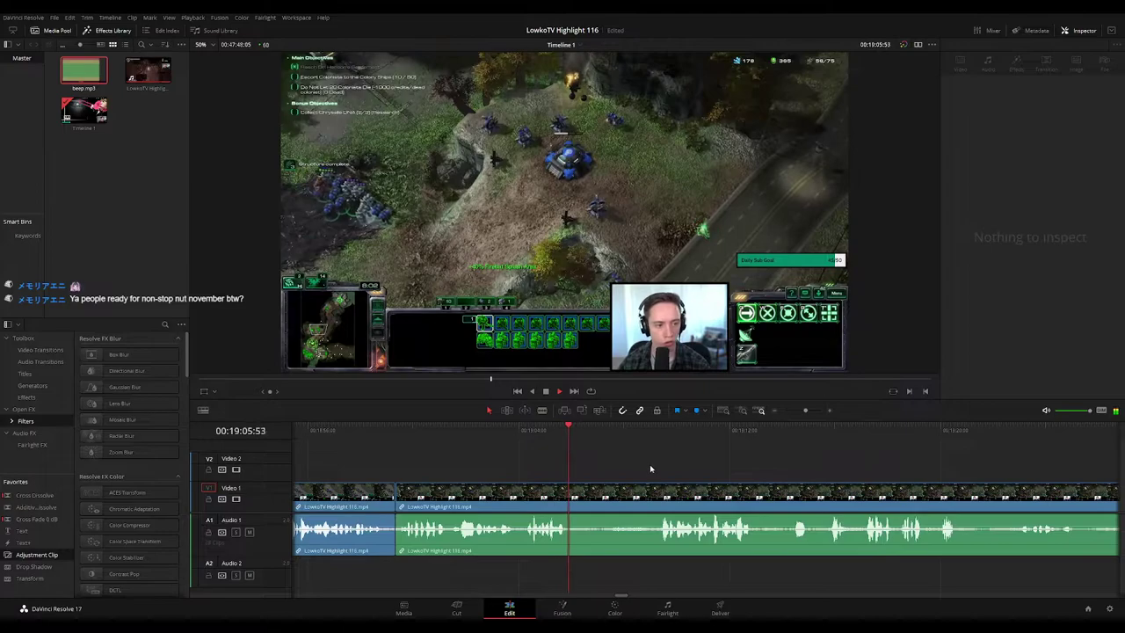
scroll(667, 466, right, 1)
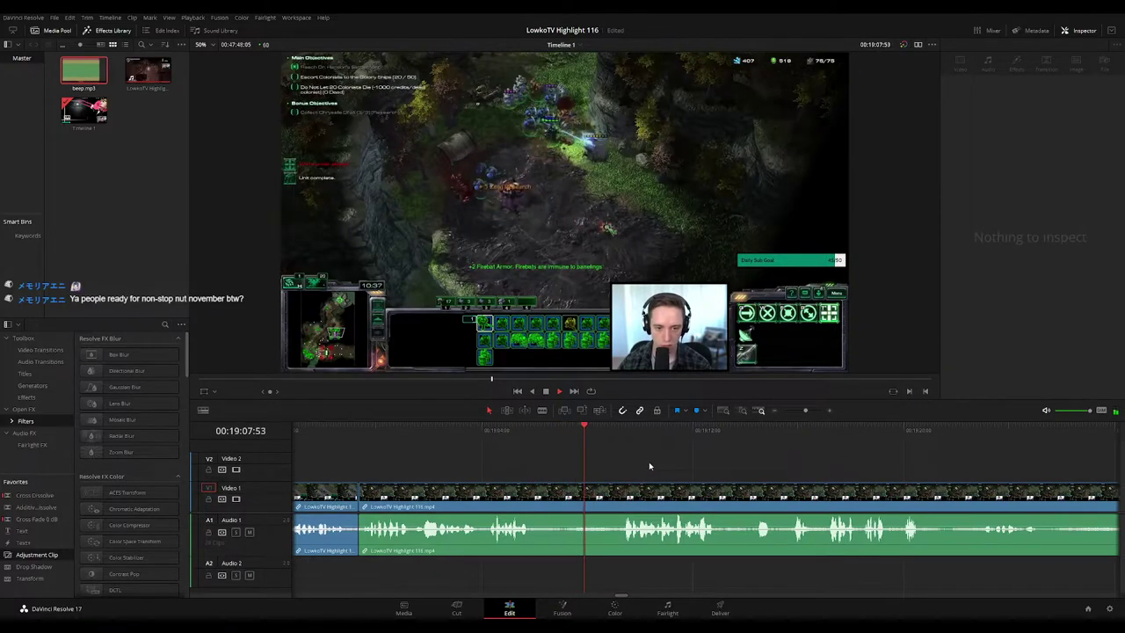
scroll(647, 463, right, 3)
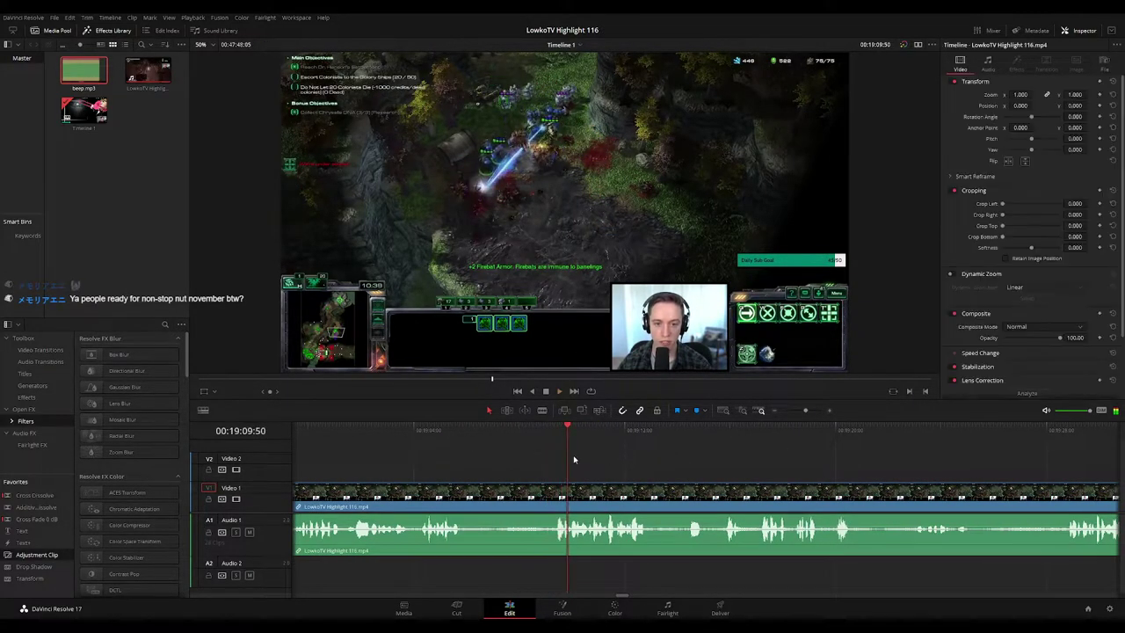
click(515, 428)
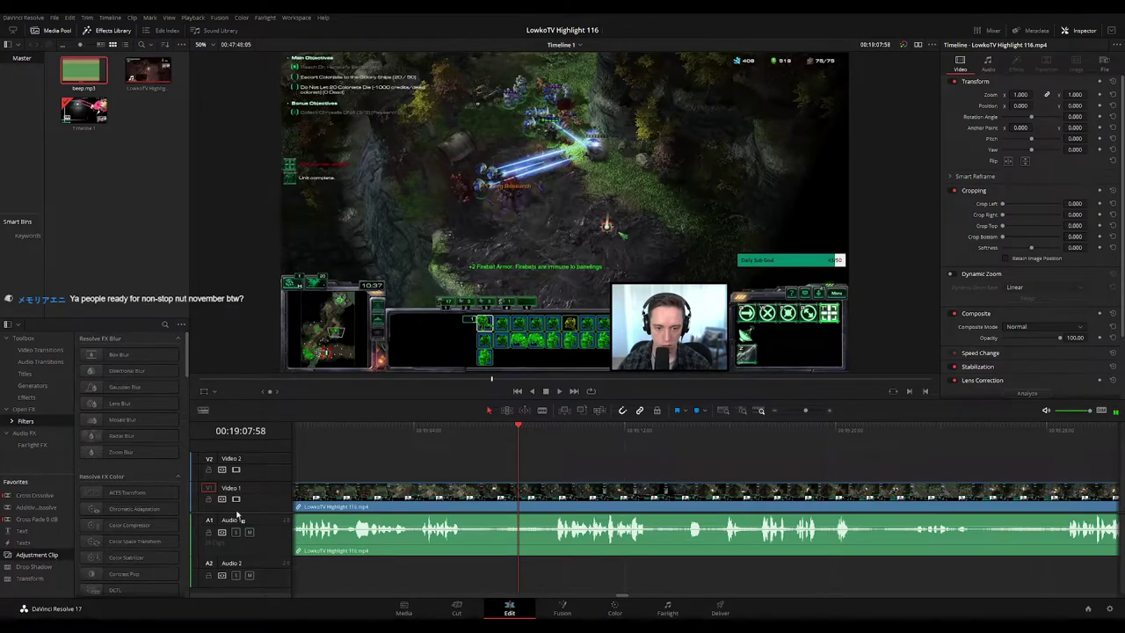
drag(237, 516, 502, 474)
drag(642, 467, 555, 467)
drag(1021, 94, 1064, 106)
key(space)
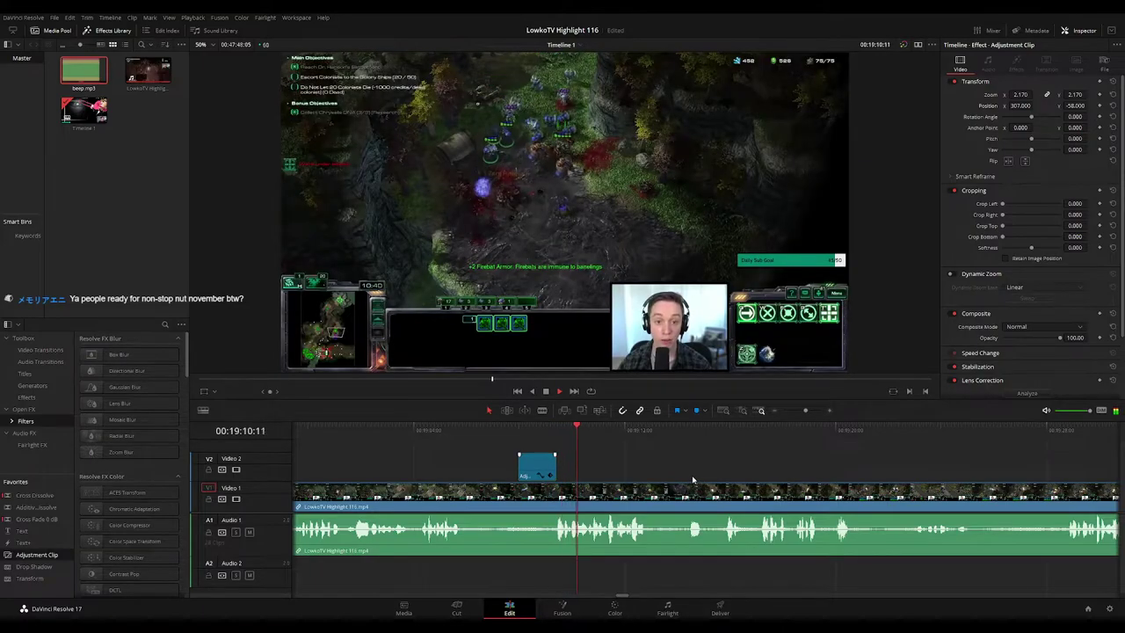
Step: Add an adjustment clip from 00:19:16:51 to about 00:19:19:41 that zooms to 2.310 at position -1010, -345 on the firebat fight
click(701, 466)
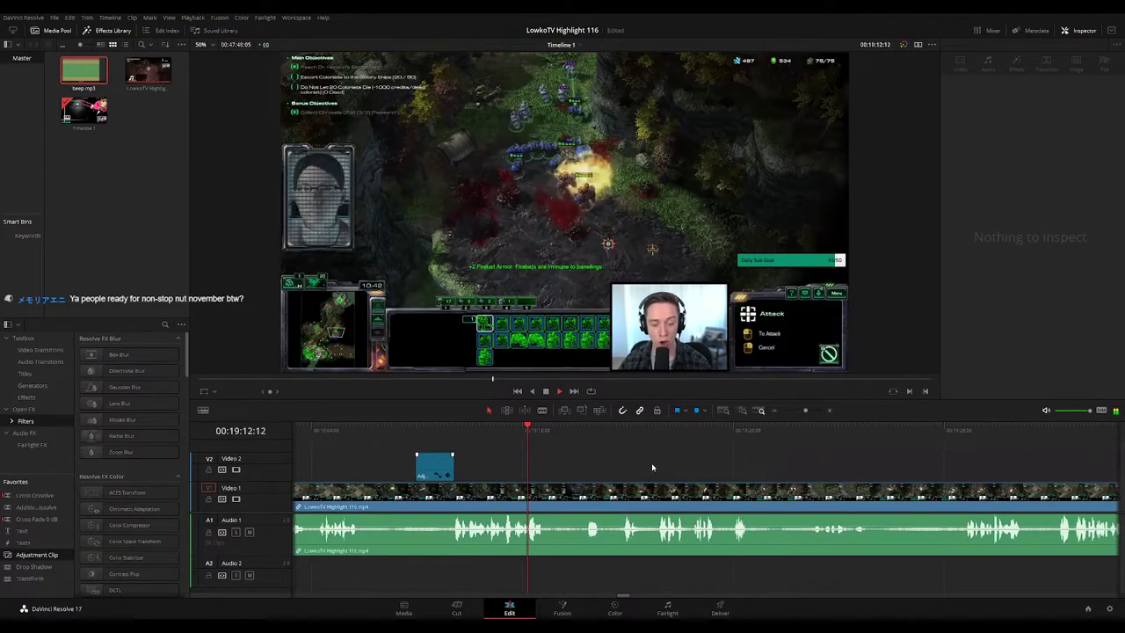
click(668, 483)
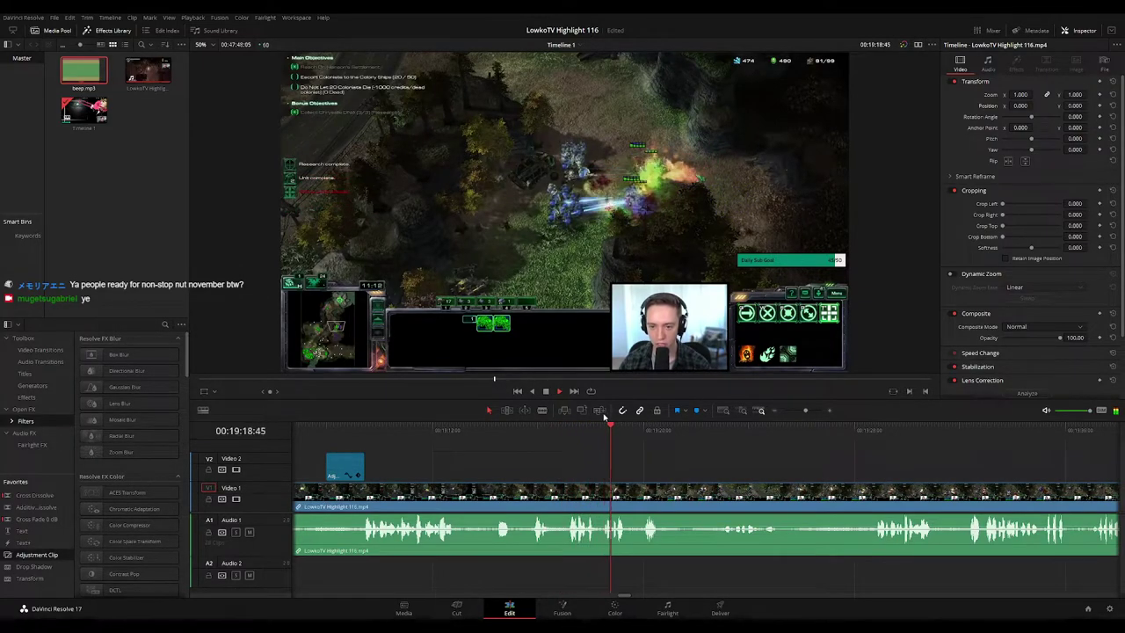
click(560, 430)
drag(43, 554, 559, 464)
drag(1024, 95, 944, 105)
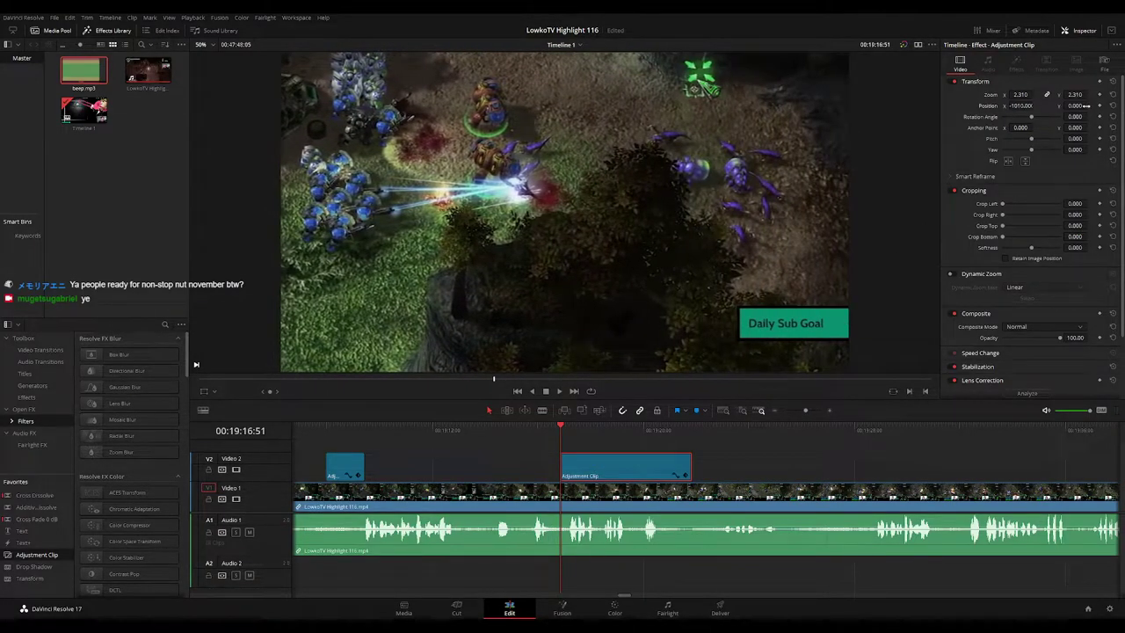
drag(1074, 105, 1043, 105)
key(space)
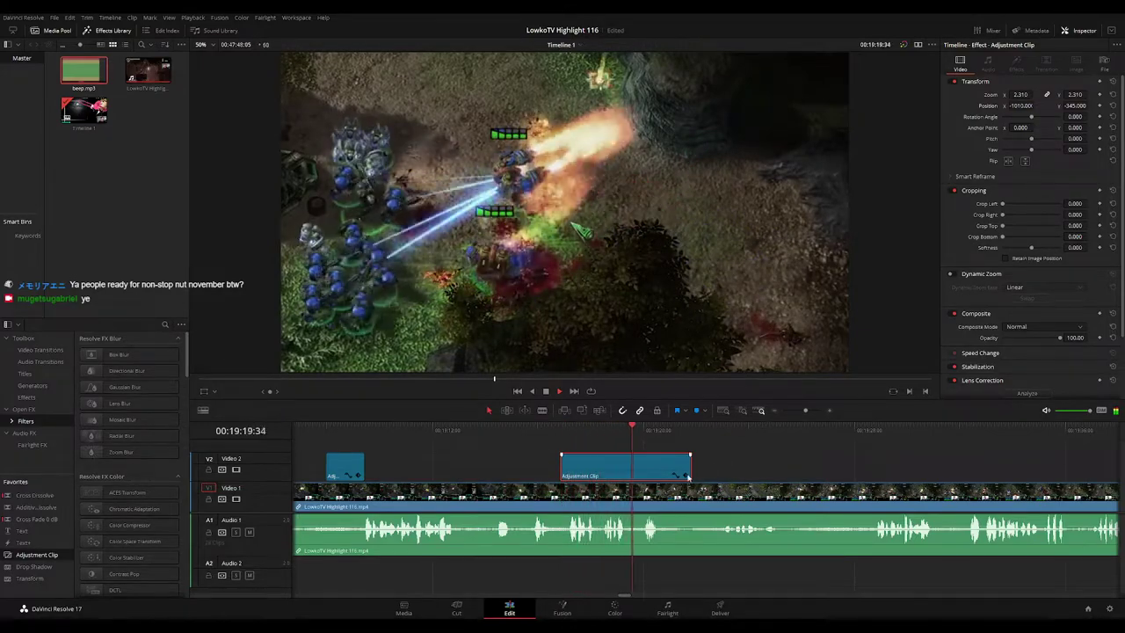
key(space)
drag(688, 469, 636, 470)
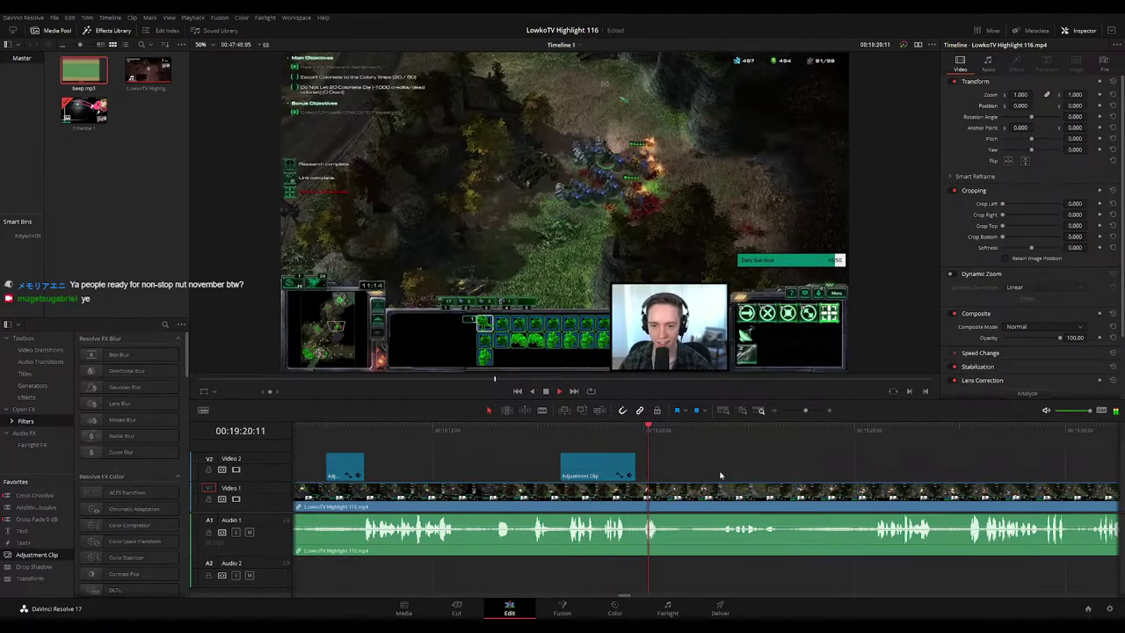
Step: Review the convoy defence footage from about 00:19:20 to 00:19:54 for transitions and dead moments
drag(763, 477, 686, 466)
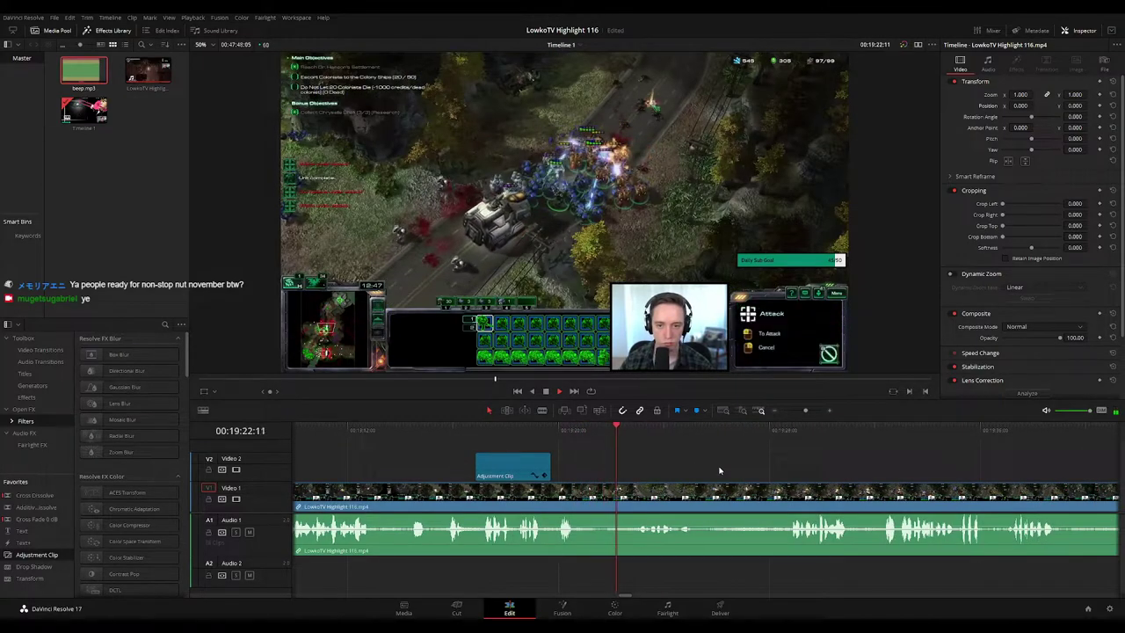
scroll(720, 466, right, 2)
scroll(724, 469, right, 2)
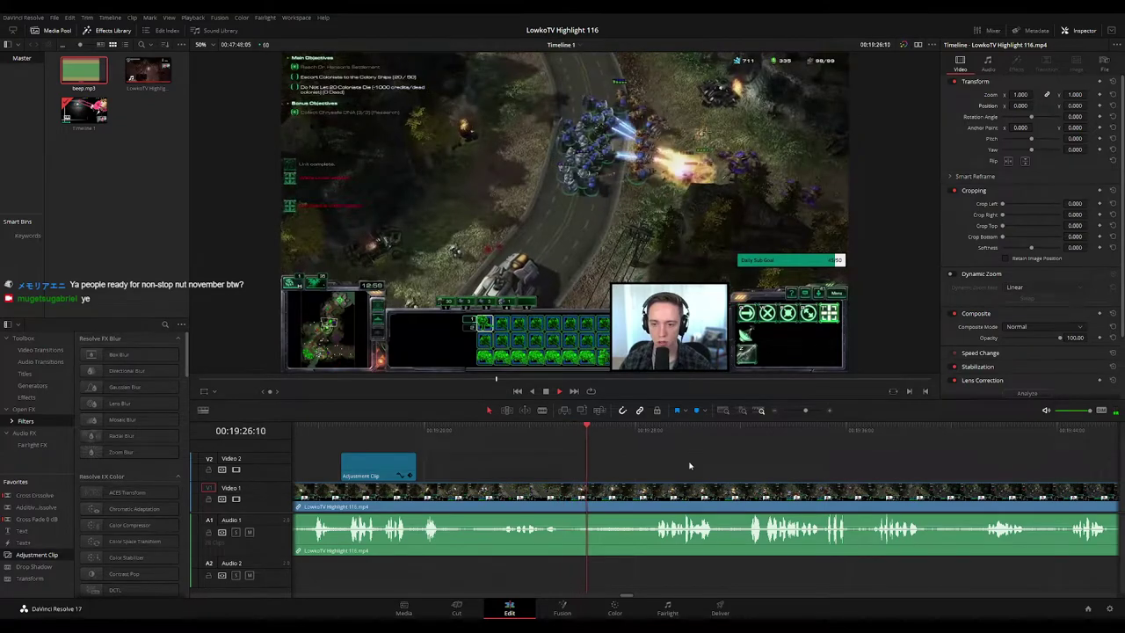
scroll(756, 474, right, 3)
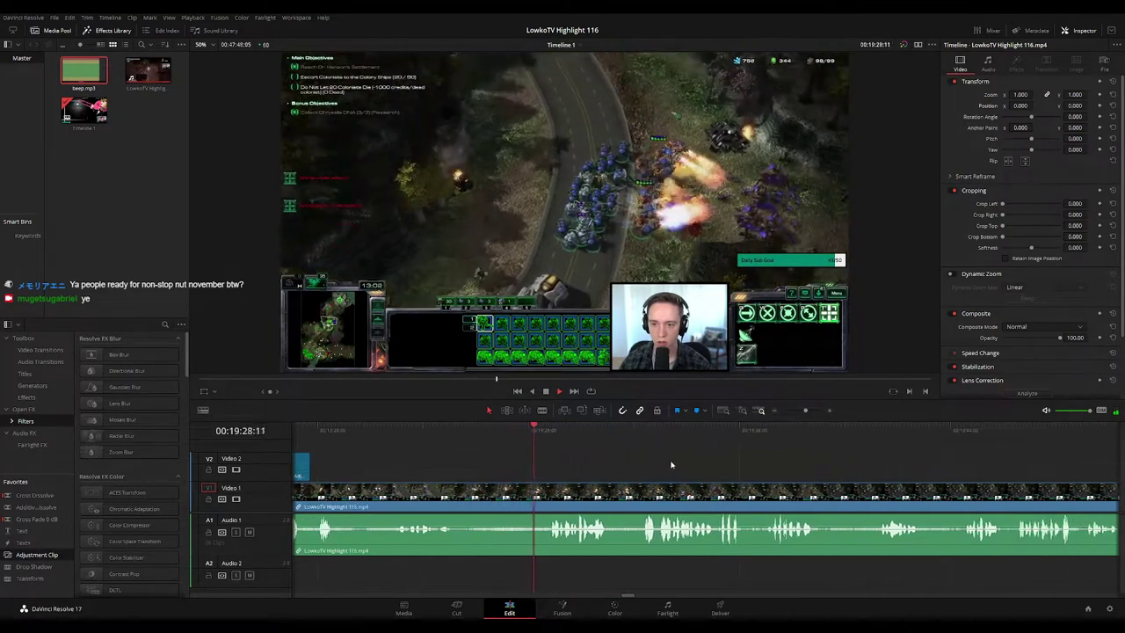
scroll(712, 466, right, 1)
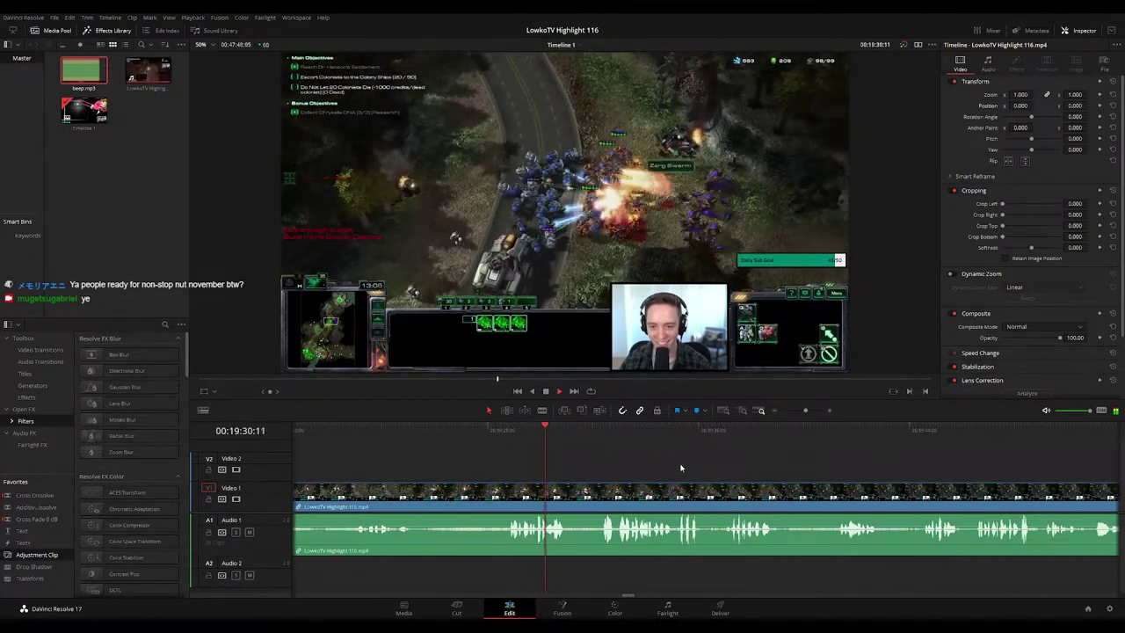
scroll(686, 469, right, 2)
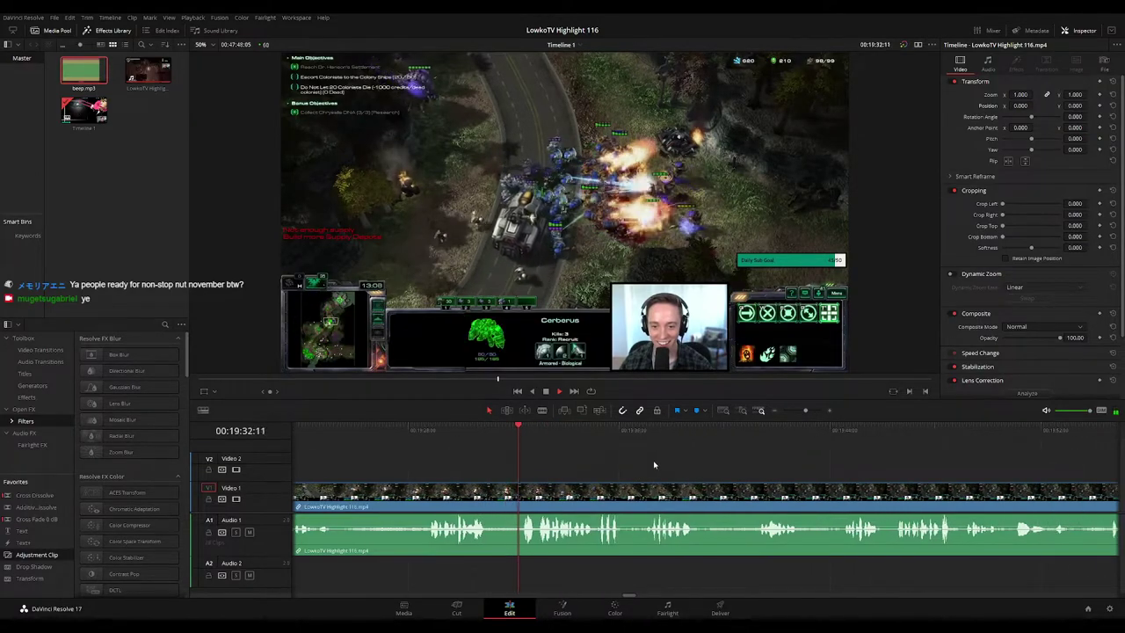
scroll(720, 470, right, 1)
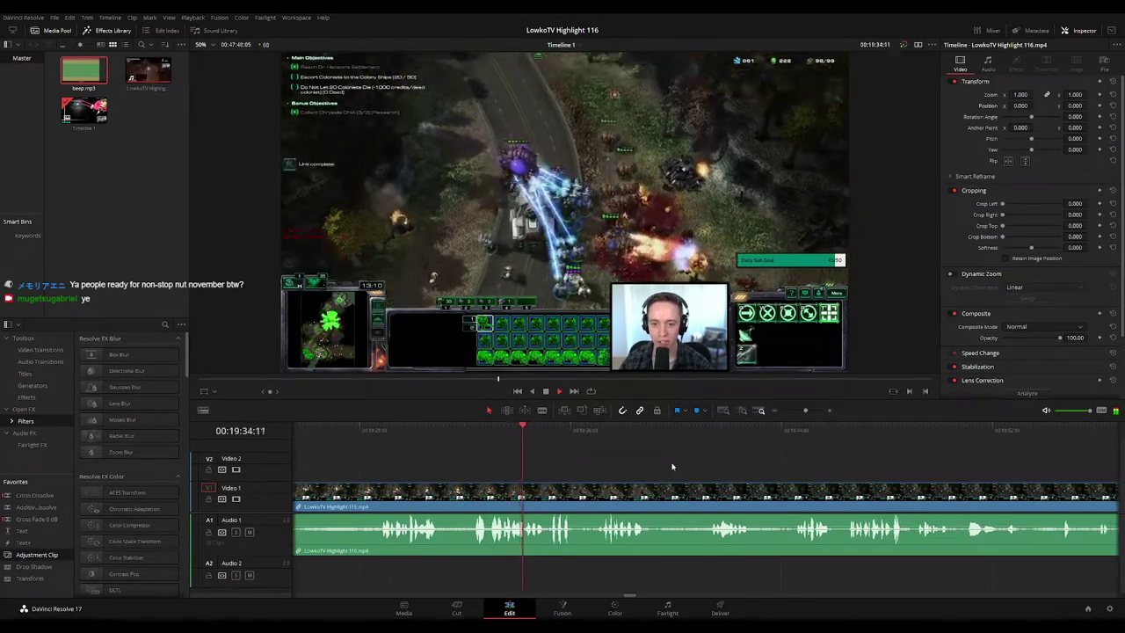
scroll(663, 464, right, 2)
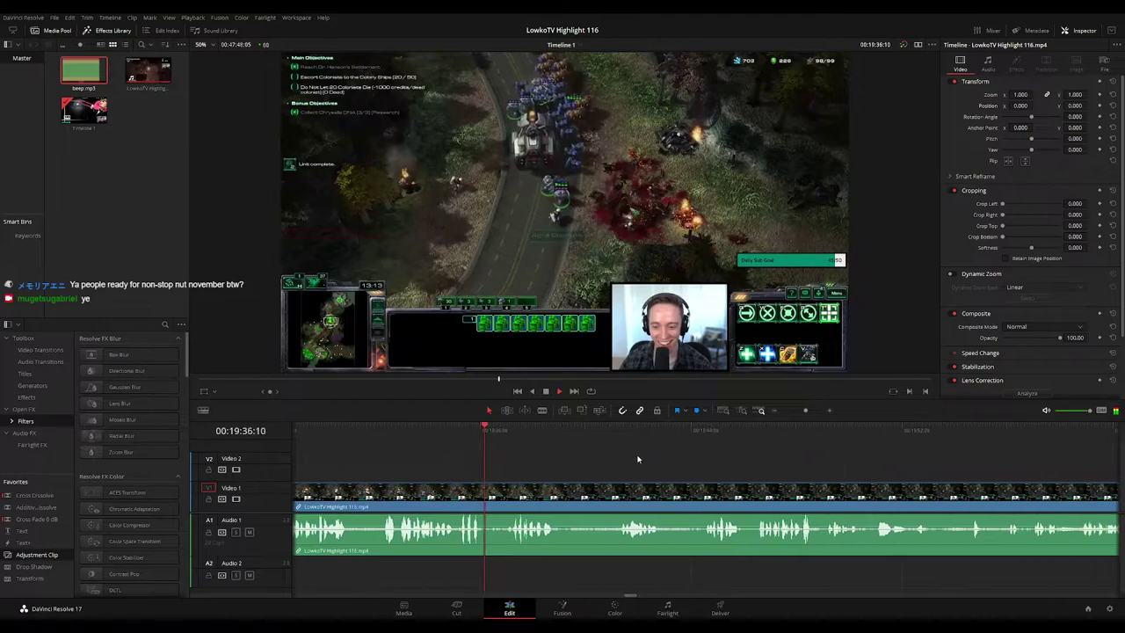
scroll(637, 468, right, 1)
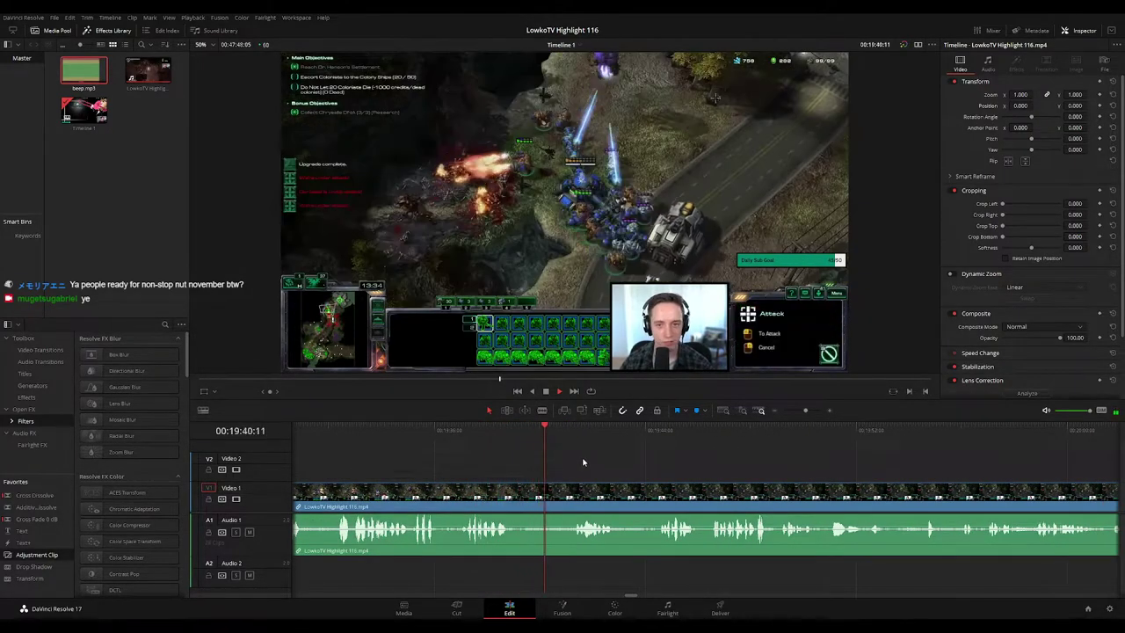
click(569, 431)
click(650, 431)
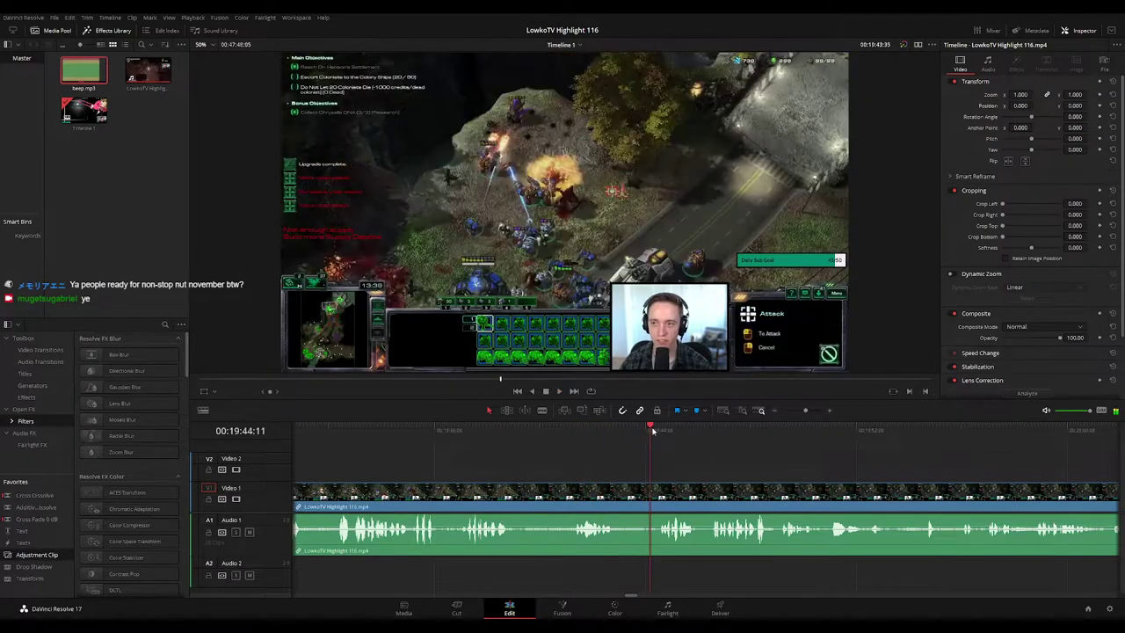
drag(751, 494, 573, 474)
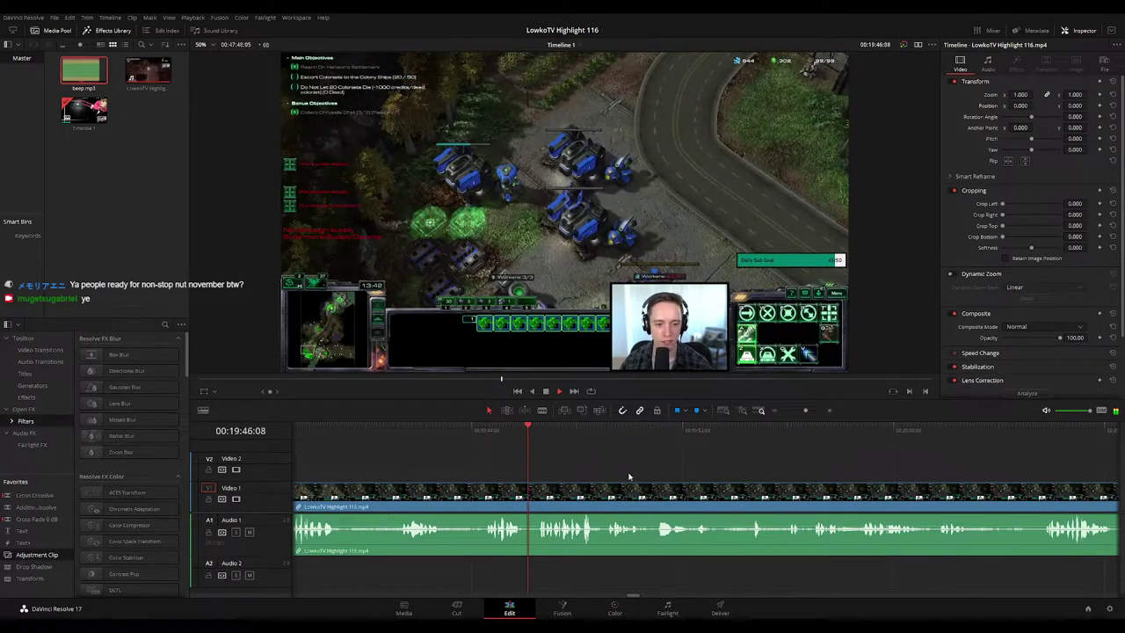
scroll(625, 476, right, 2)
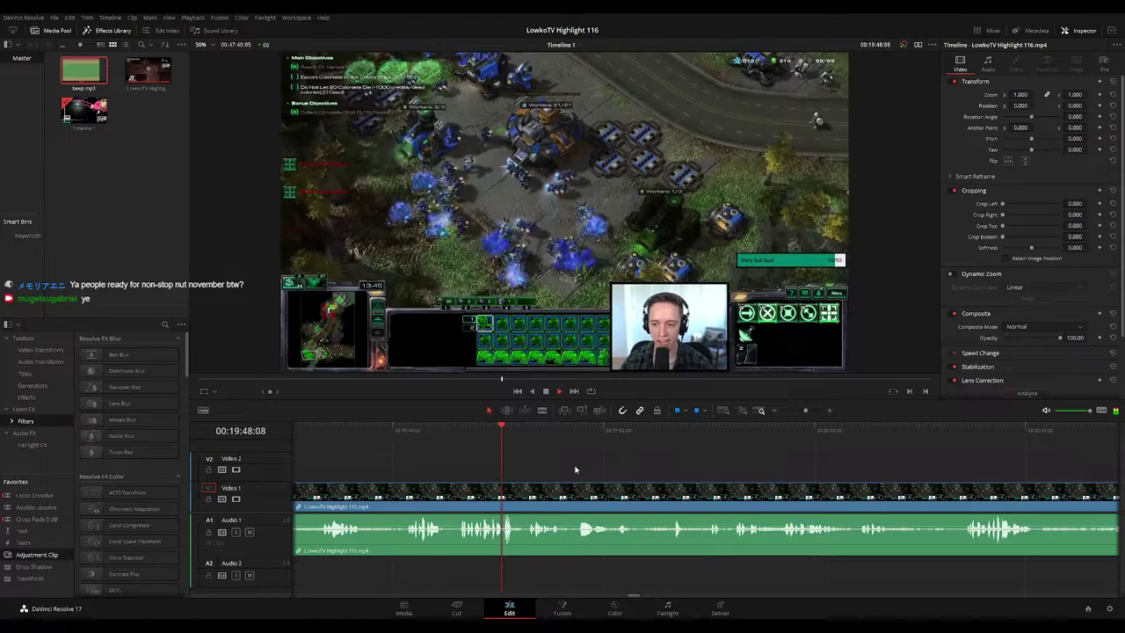
scroll(567, 472, right, 1)
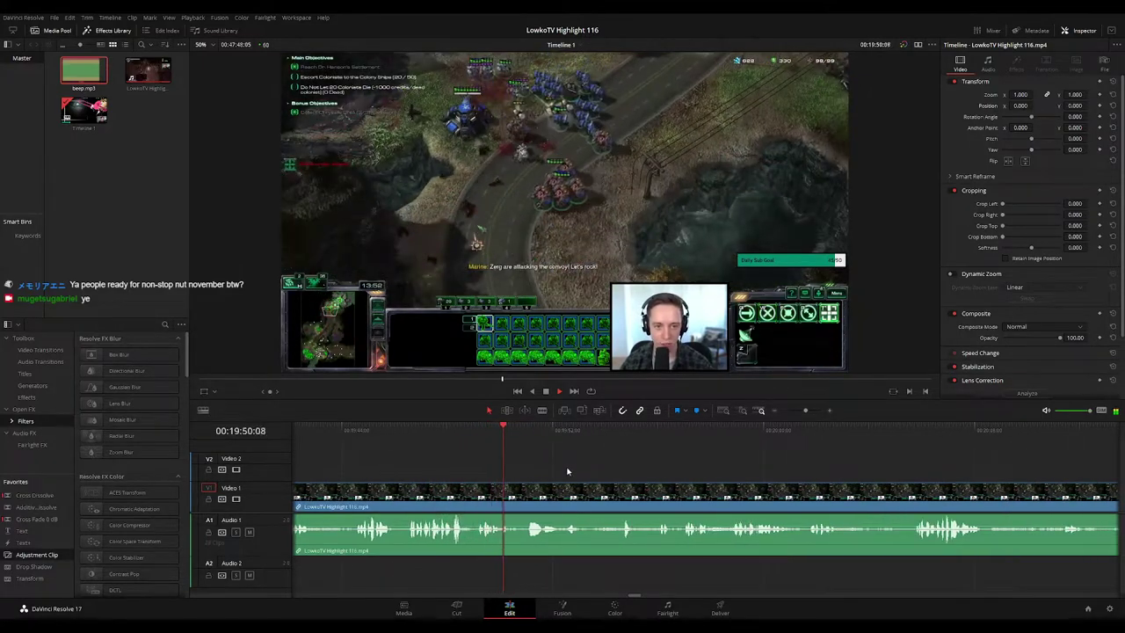
scroll(598, 475, right, 2)
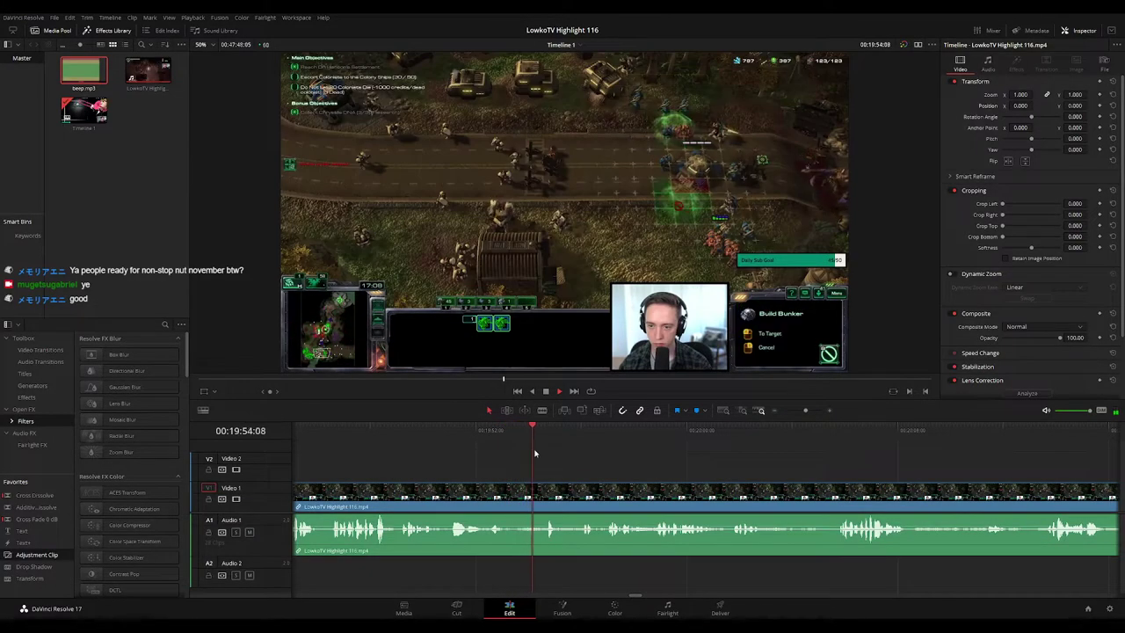
Step: Cut out the short transition segment starting at 00:19:53:25 in the convoy attack, about 14 frames long, and close the gap
drag(494, 429, 506, 429)
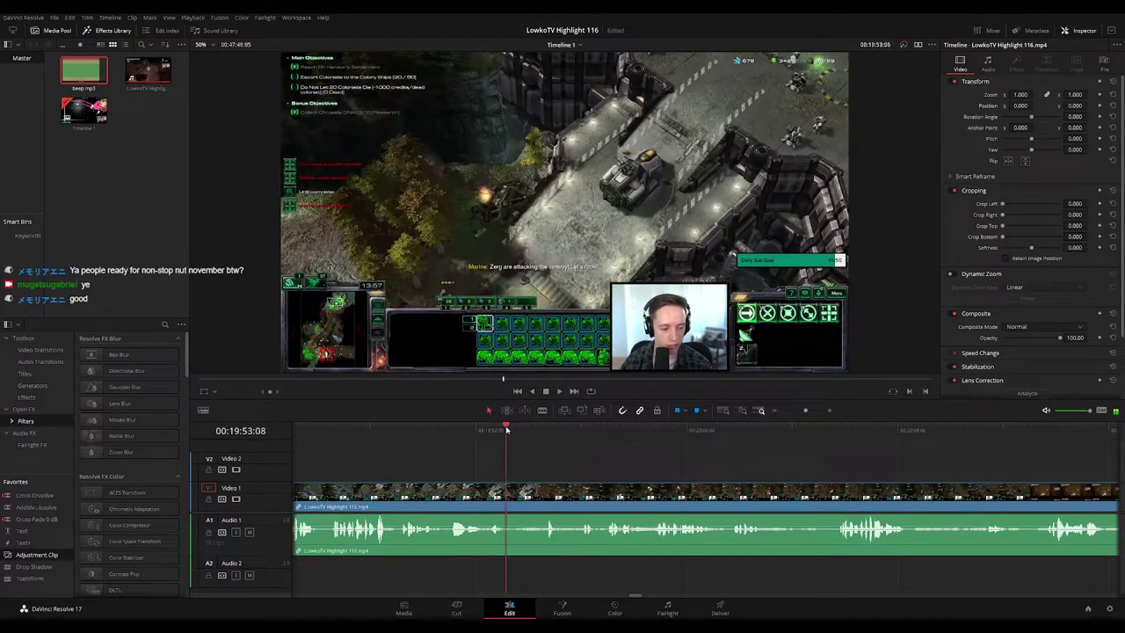
click(516, 497)
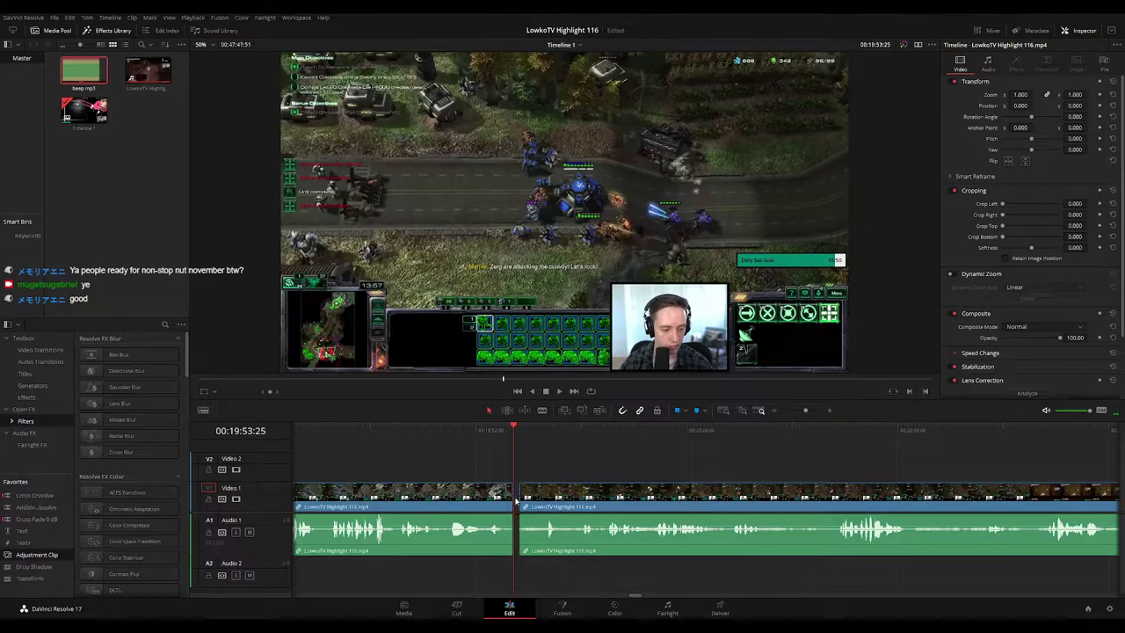
click(516, 501)
key(BackSpace)
Step: Colour the finished clip before the convoy attack cut at 00:19:53:25 blue
key(space)
click(487, 495)
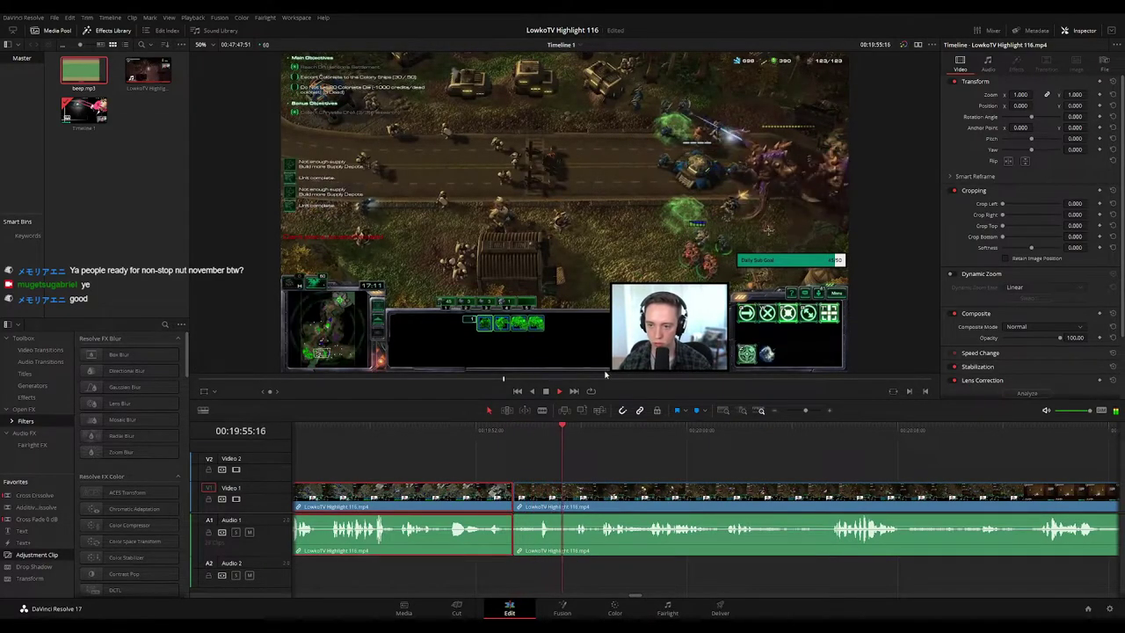
click(683, 470)
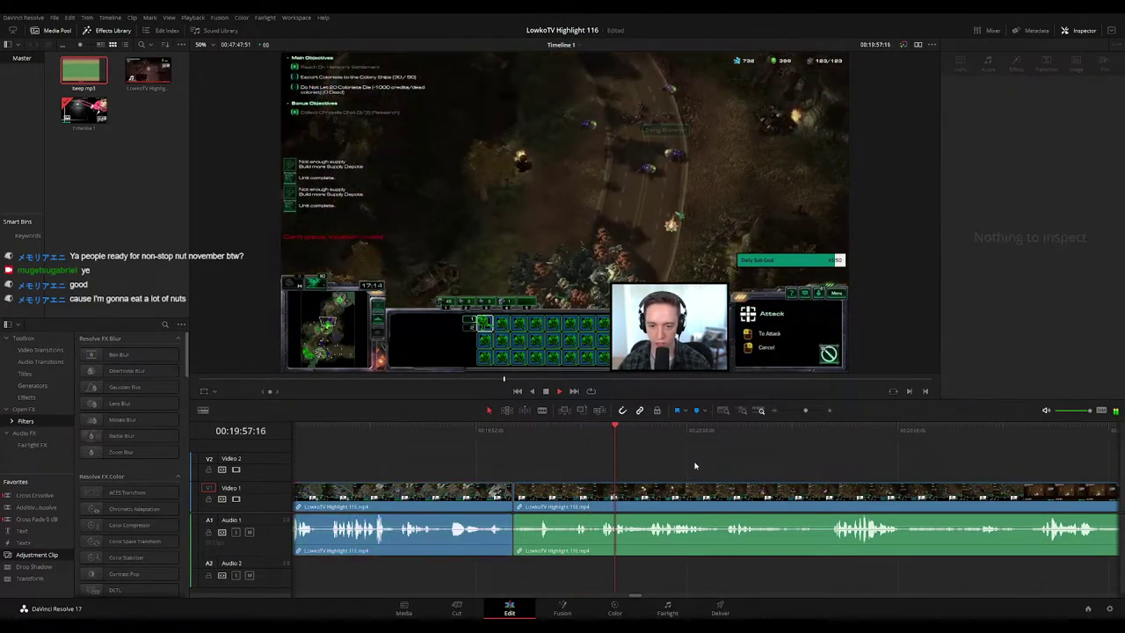
Step: Cut out the short piece at about 00:20:12 where the strategy game changes to the platformer, close the gap, and colour the preceding clip blue
drag(707, 461, 600, 460)
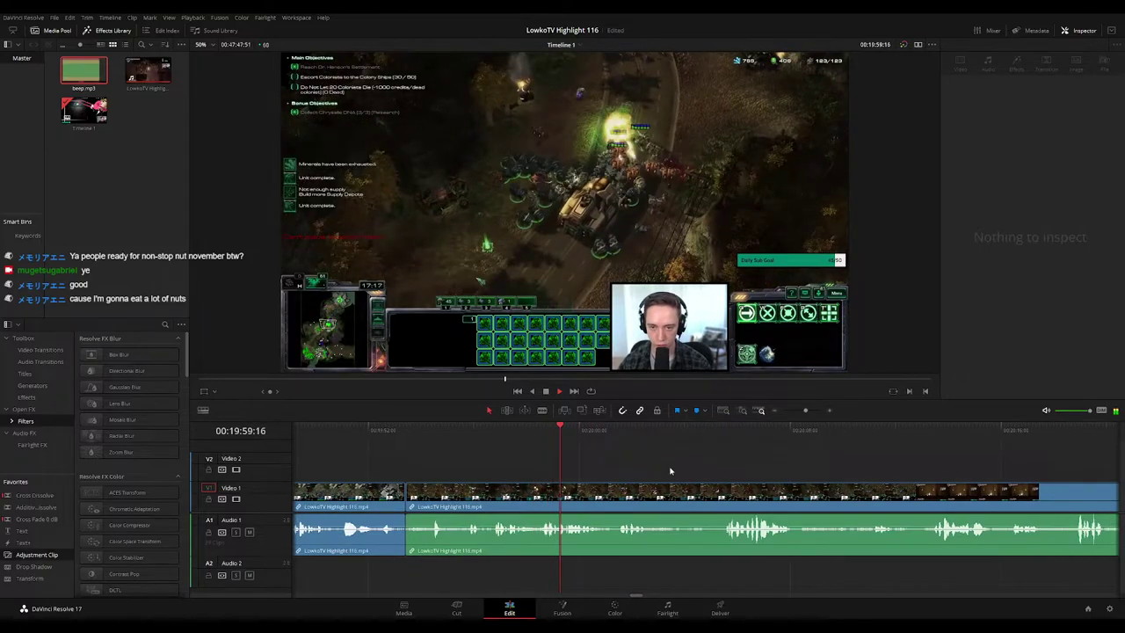
drag(670, 470, 612, 459)
click(556, 431)
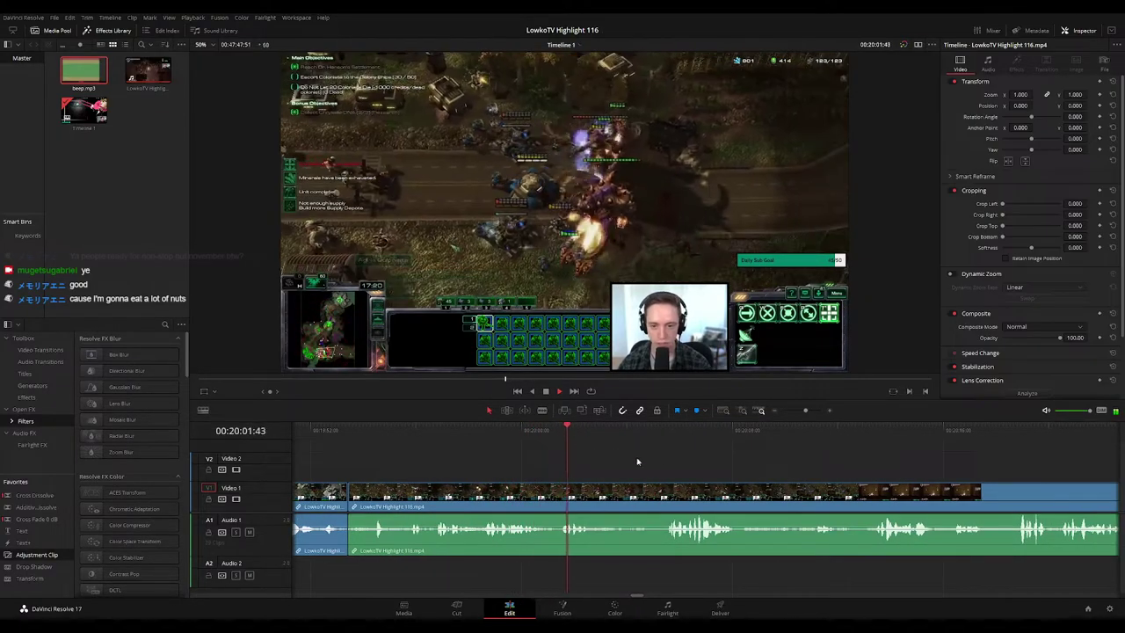
scroll(638, 462, right, 3)
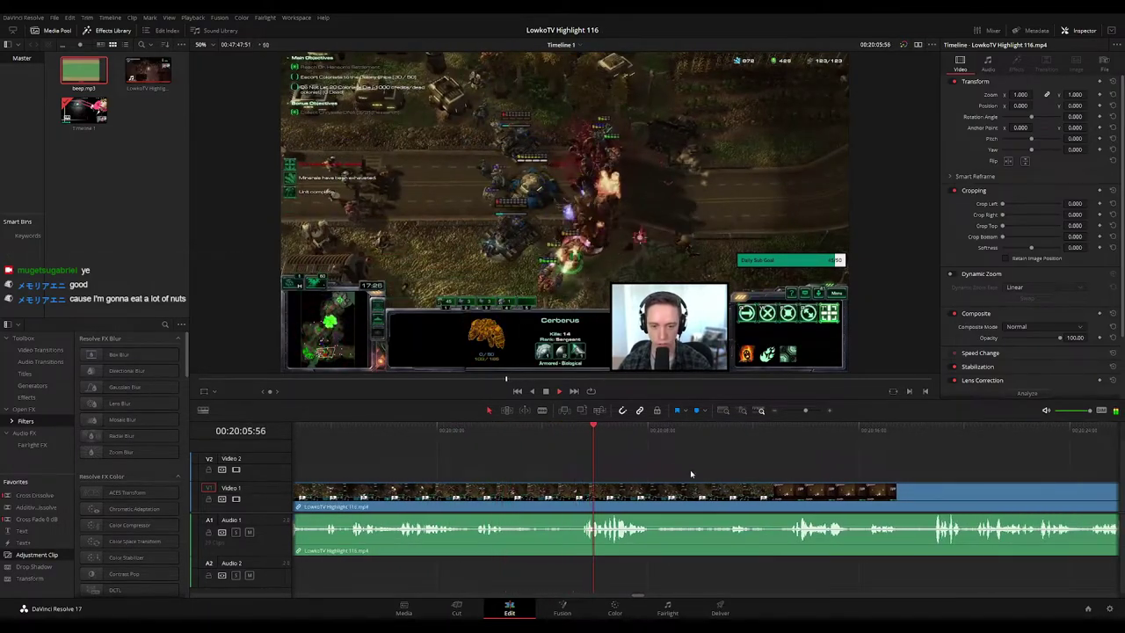
scroll(668, 466, right, 4)
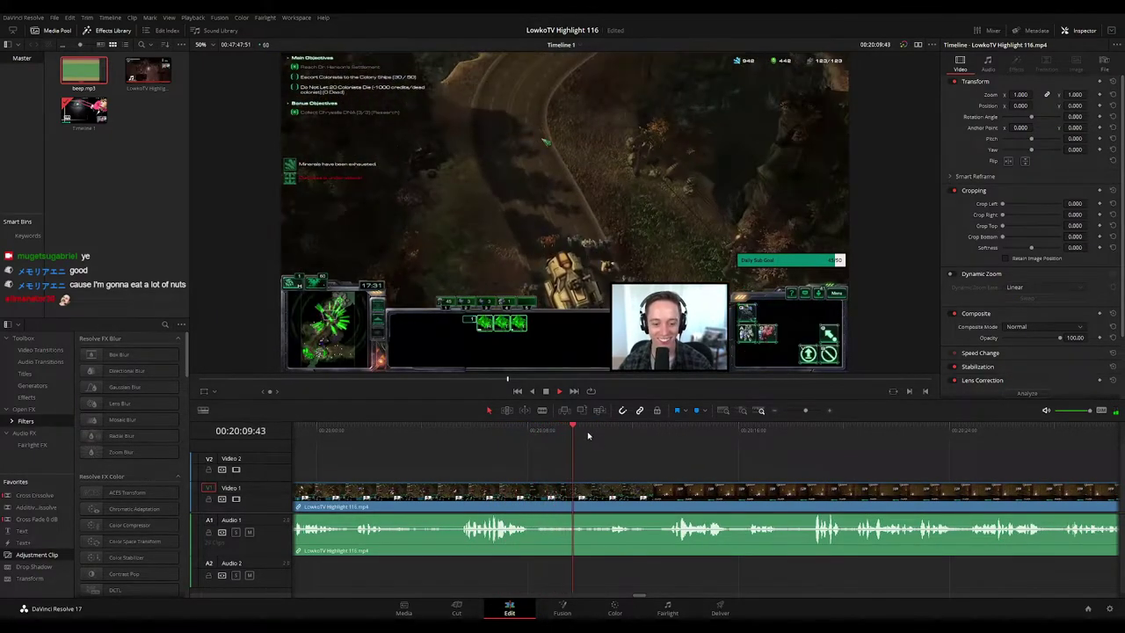
scroll(621, 457, right, 3)
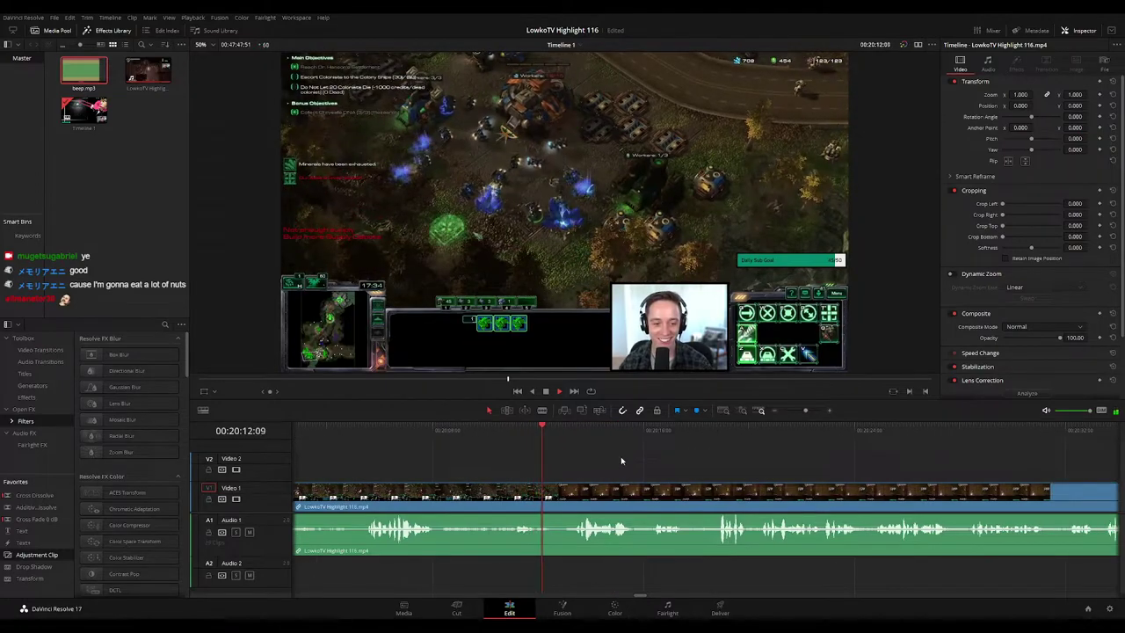
click(538, 427)
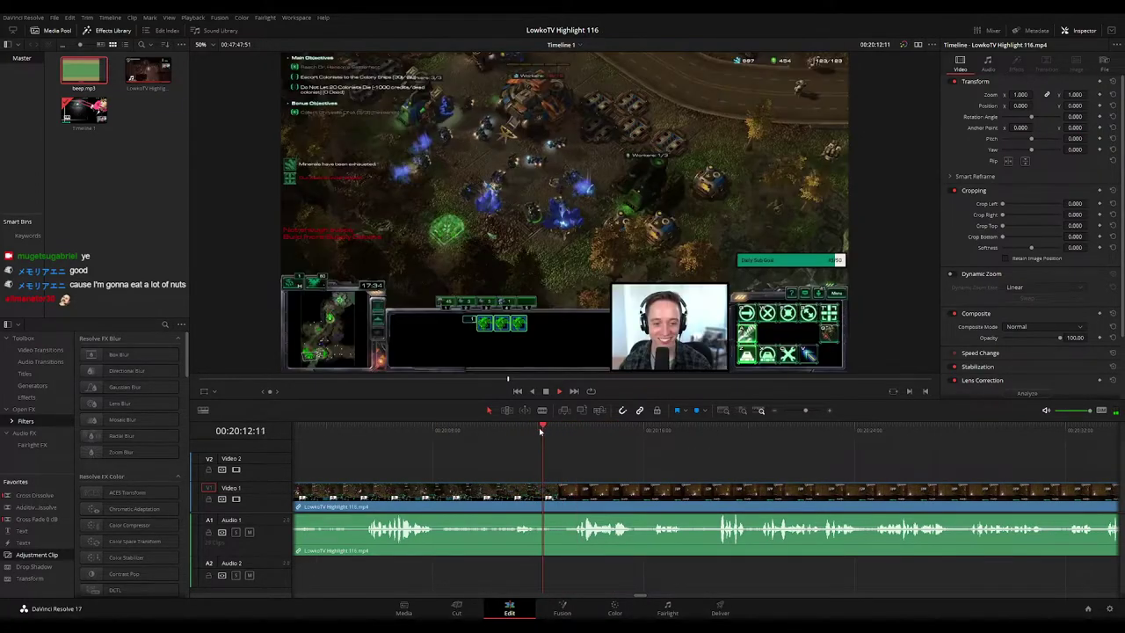
click(560, 498)
key(a)
click(557, 496)
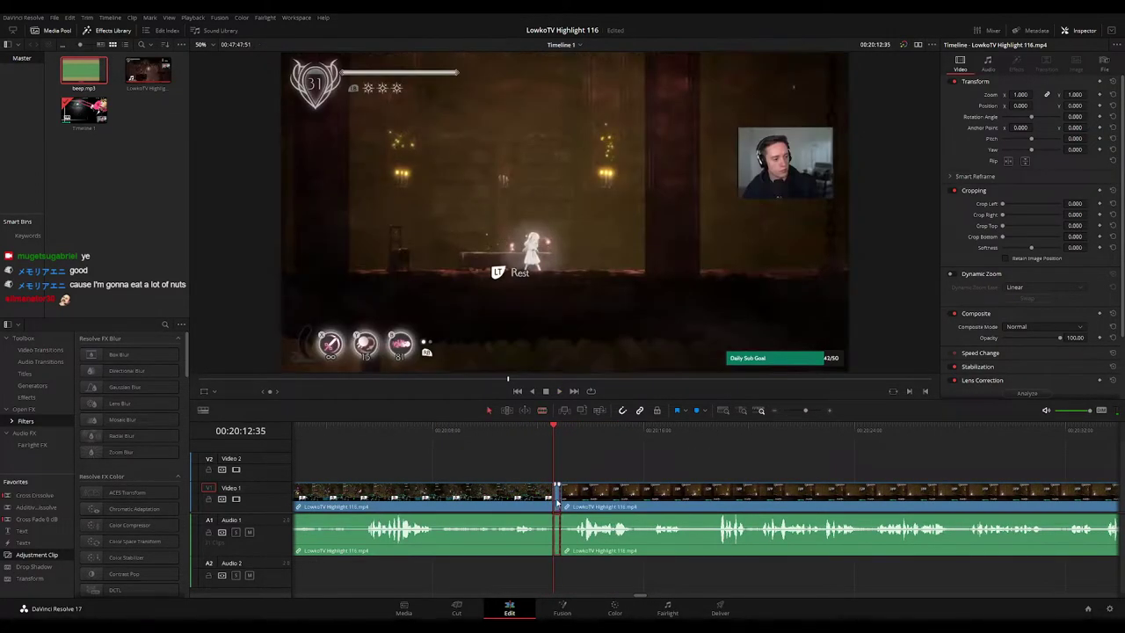
key(Delete)
key(space)
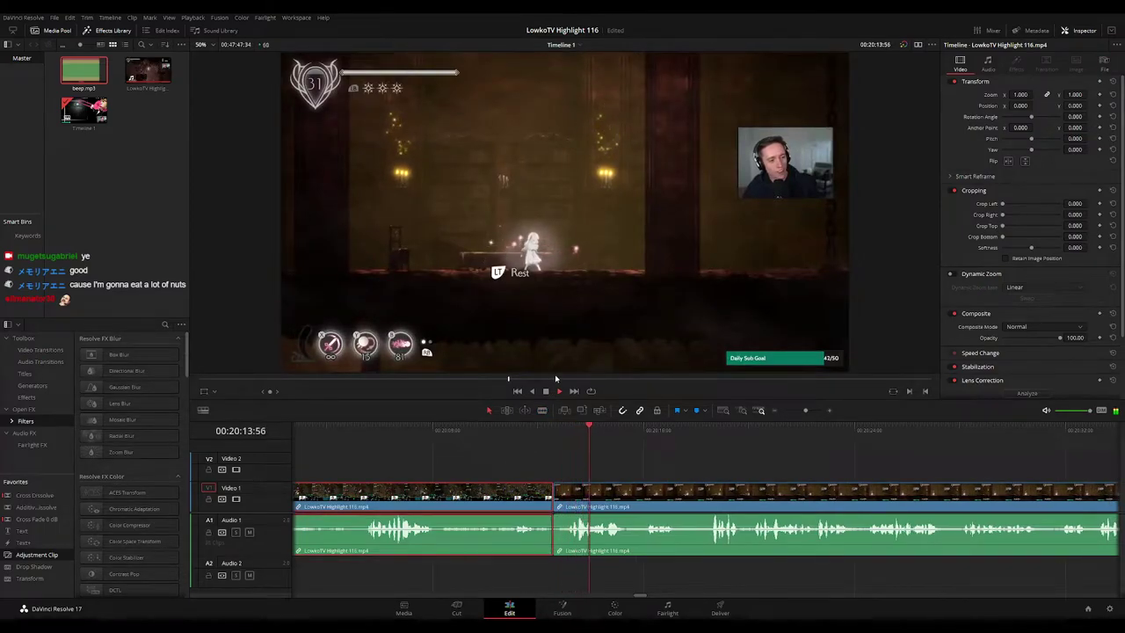
click(687, 477)
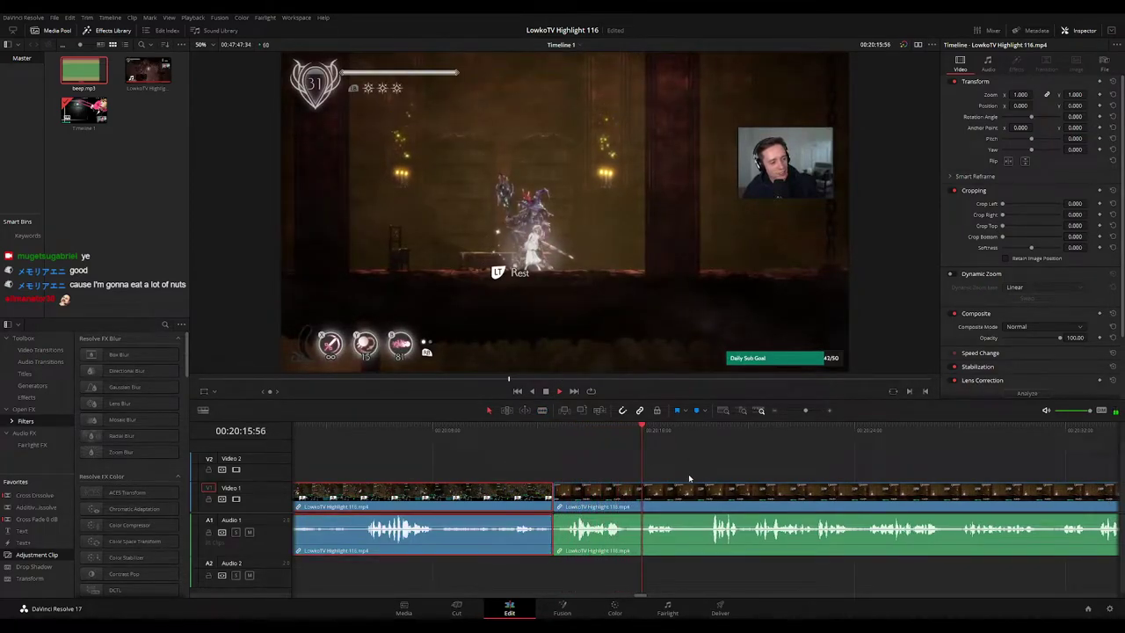
Step: Play through the platformer footage from about 00:20:16 to 00:20:51, looking for the next place to cut
scroll(703, 462, right, 3)
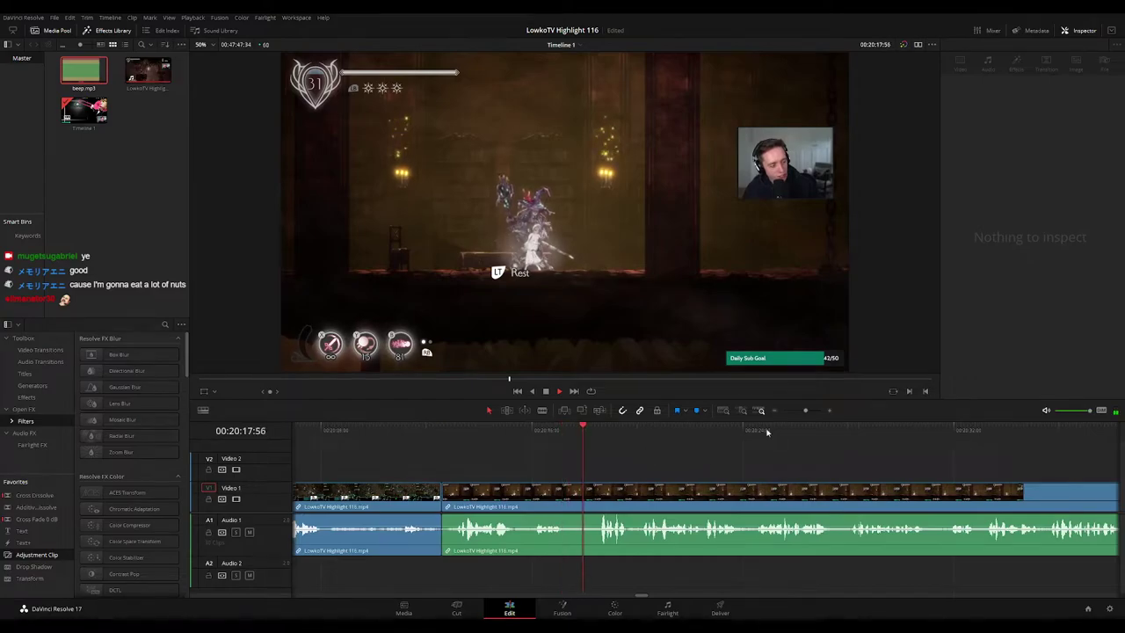
mouse_move(805, 411)
mouse_down()
mouse_move(787, 411)
mouse_move(805, 411)
mouse_up()
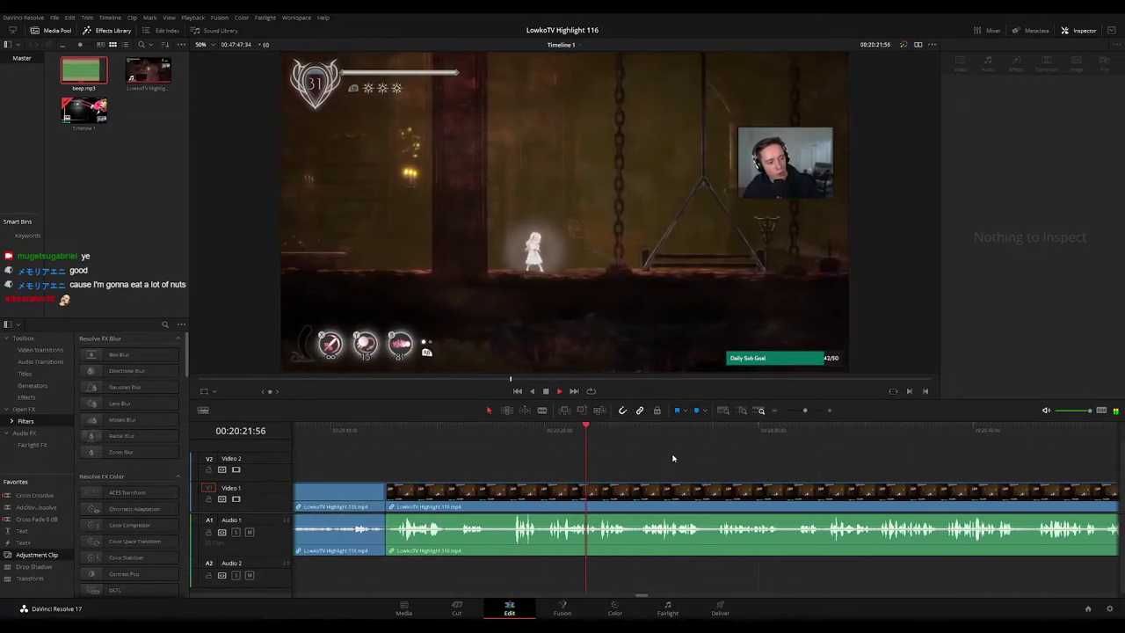
scroll(673, 462, right, 2)
scroll(655, 471, right, 1)
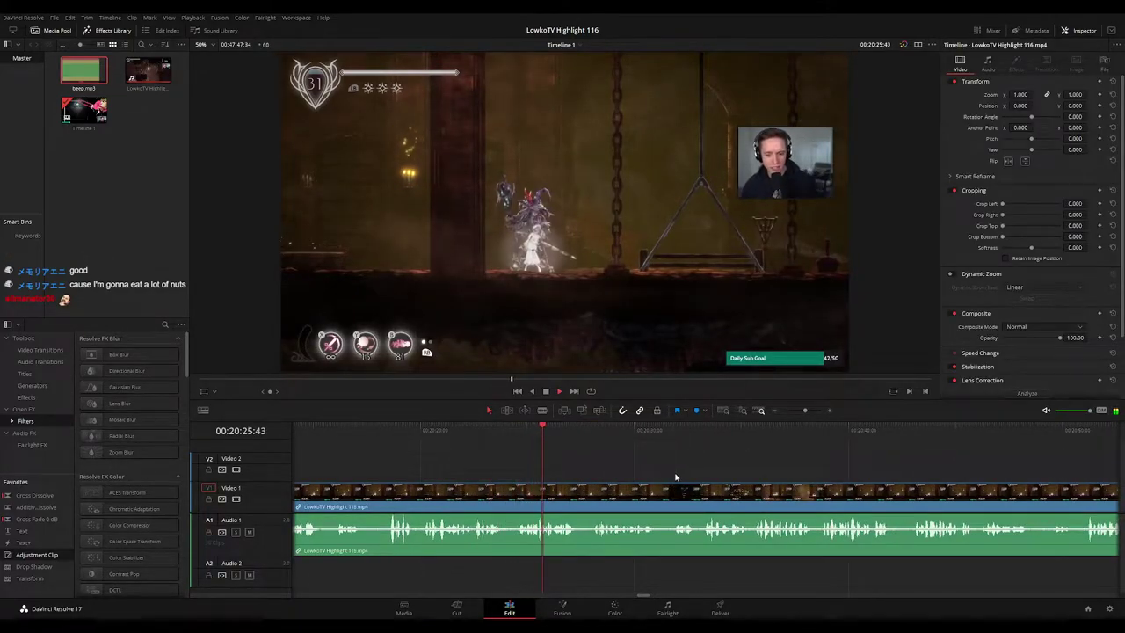
scroll(642, 472, right, 2)
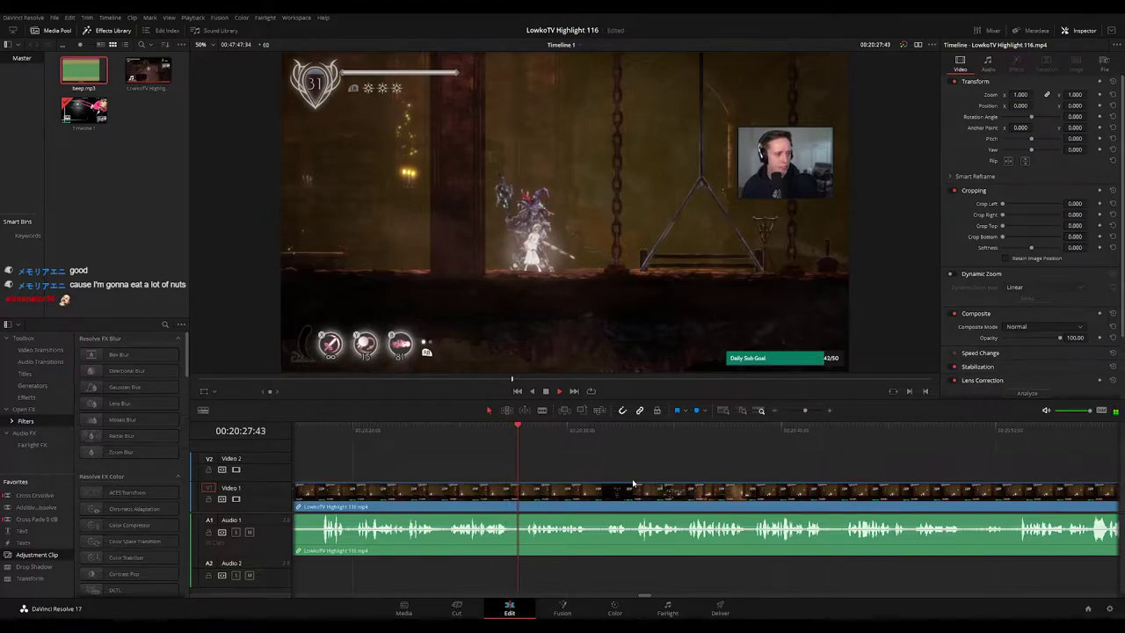
scroll(668, 472, right, 1)
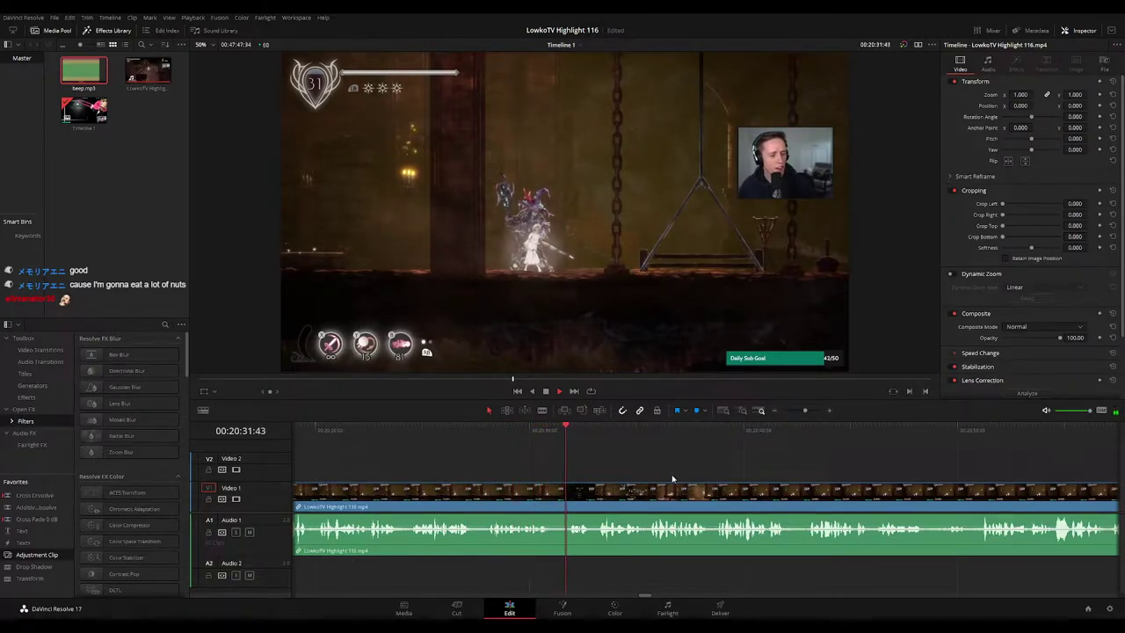
scroll(675, 469, right, 1)
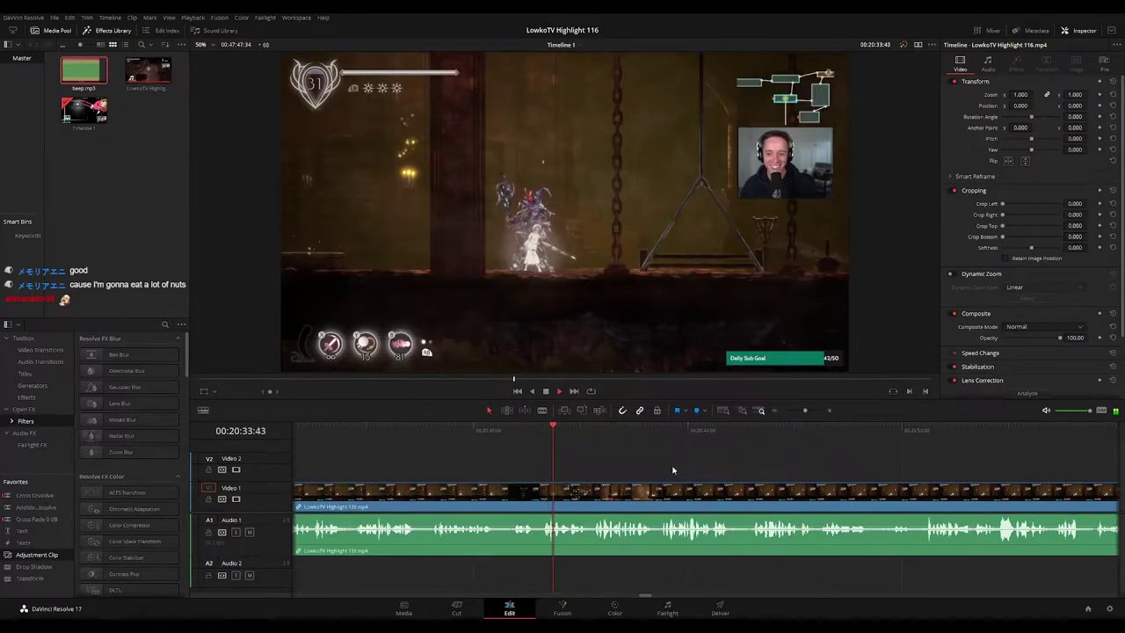
scroll(729, 477, right, 1)
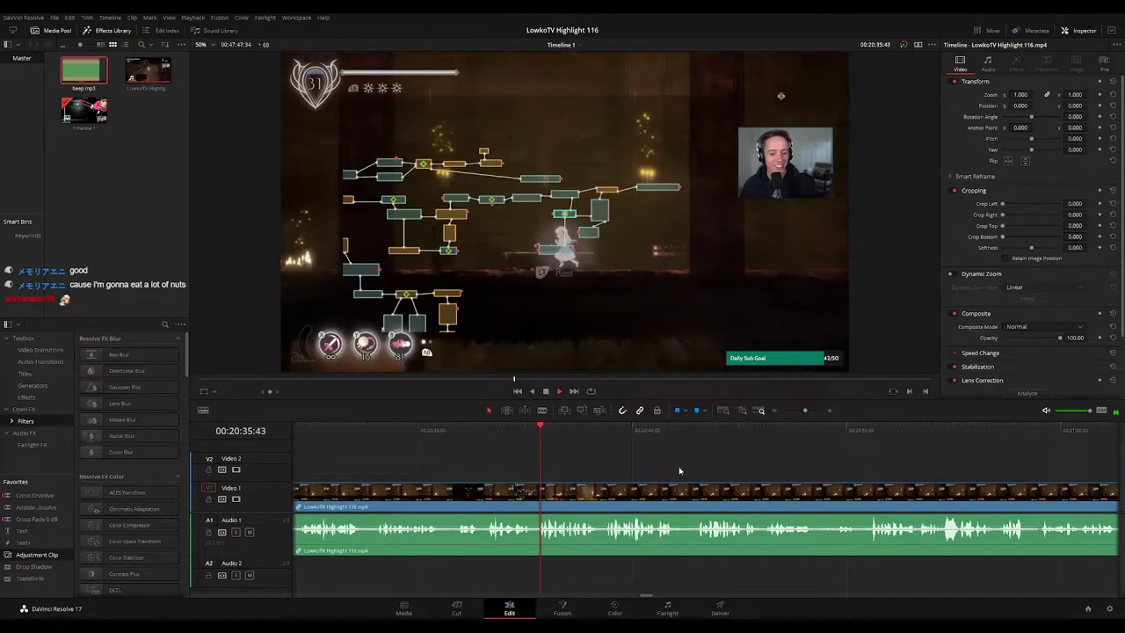
scroll(655, 468, right, 1)
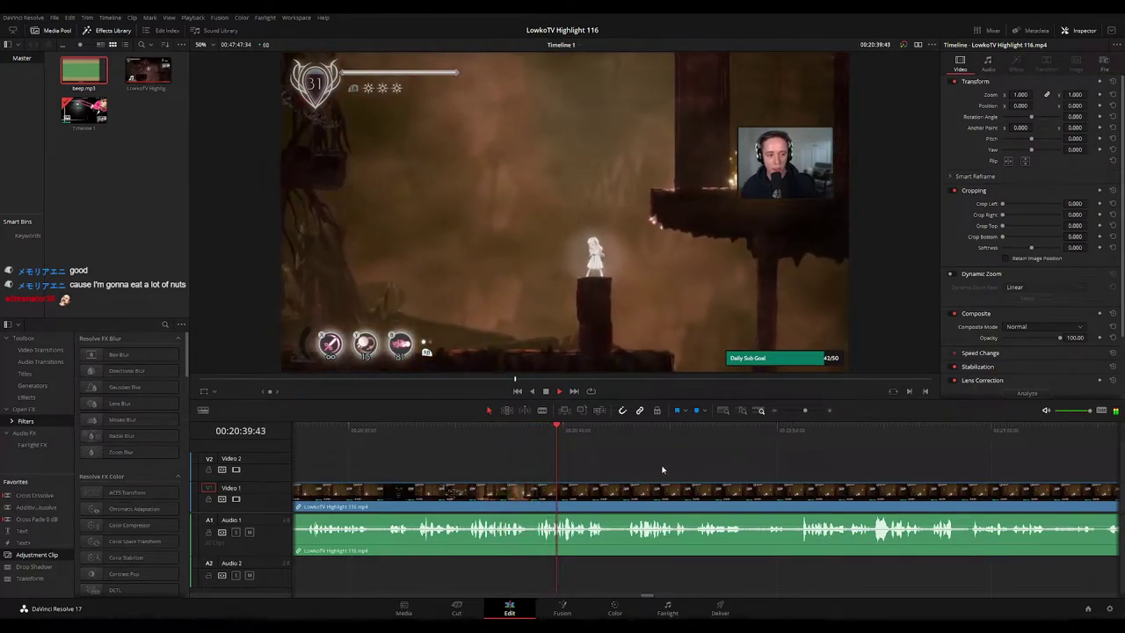
scroll(656, 472, right, 1)
scroll(656, 472, right, 1)
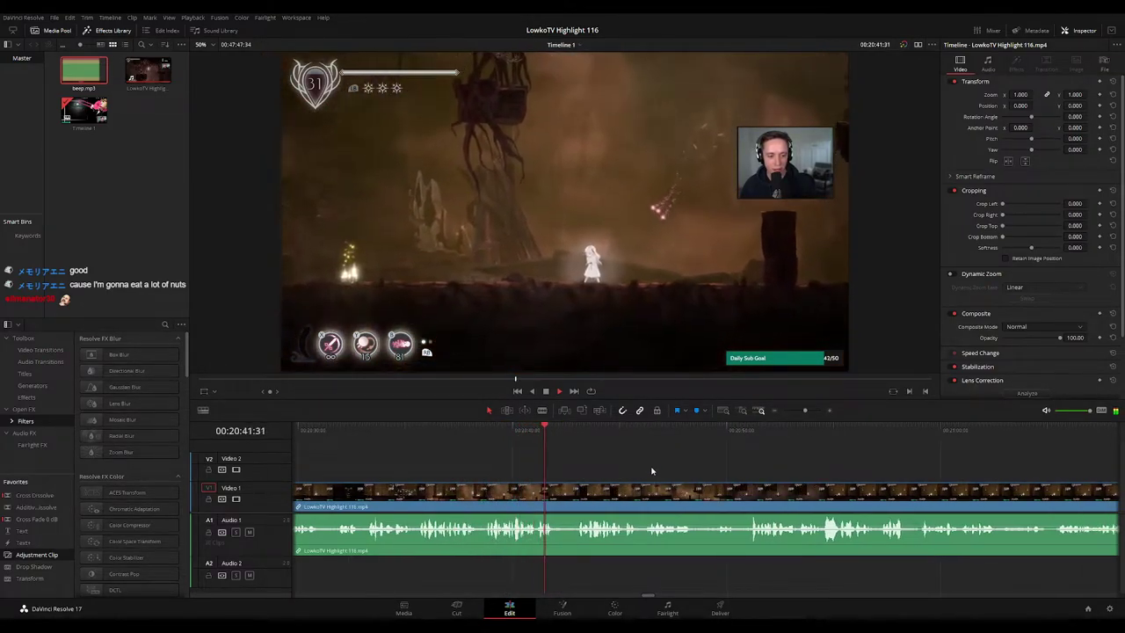
scroll(637, 467, right, 1)
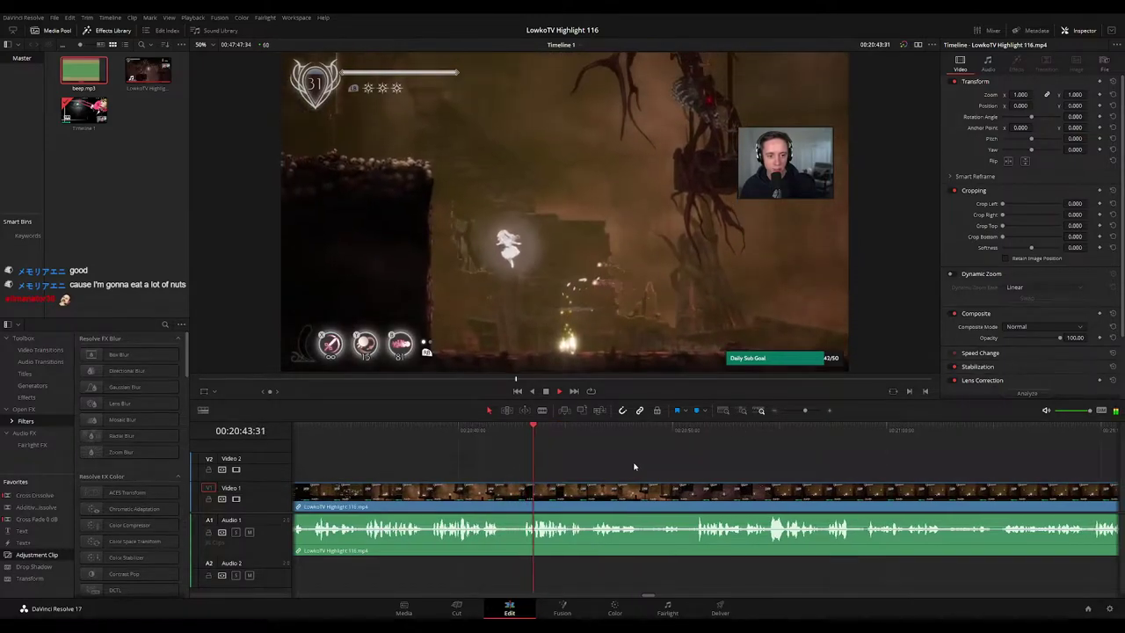
scroll(639, 464, right, 1)
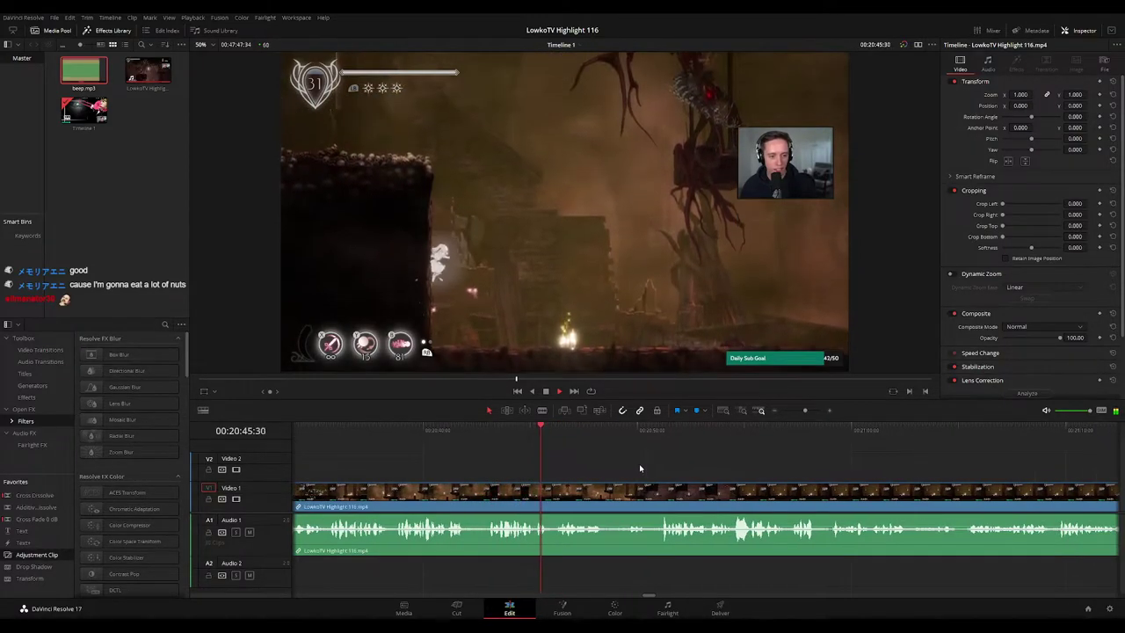
scroll(619, 469, right, 1)
scroll(620, 469, right, 2)
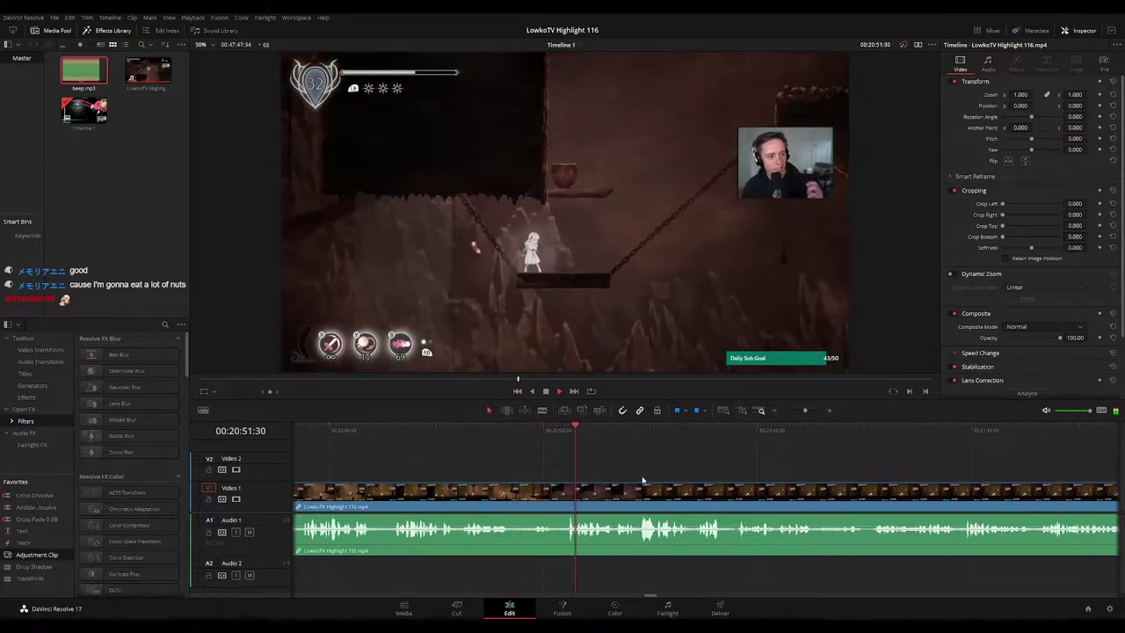
Step: Cut out the short section starting at 00:20:50:27, close the gap, and colour the clip before it green
scroll(643, 481, right, 2)
click(474, 492)
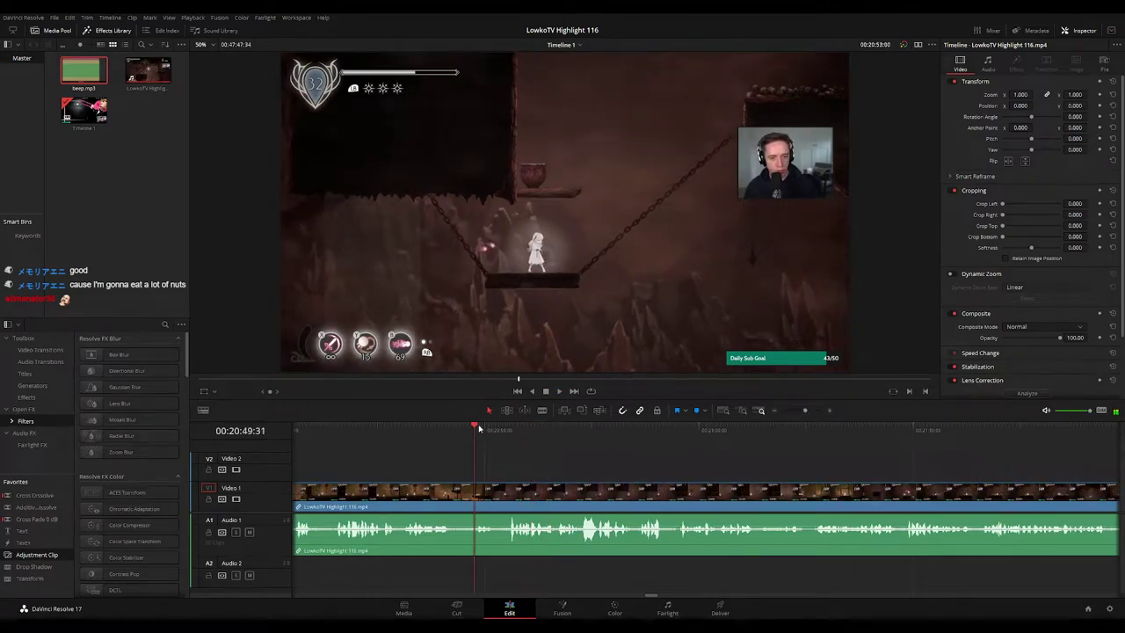
key(b)
click(498, 493)
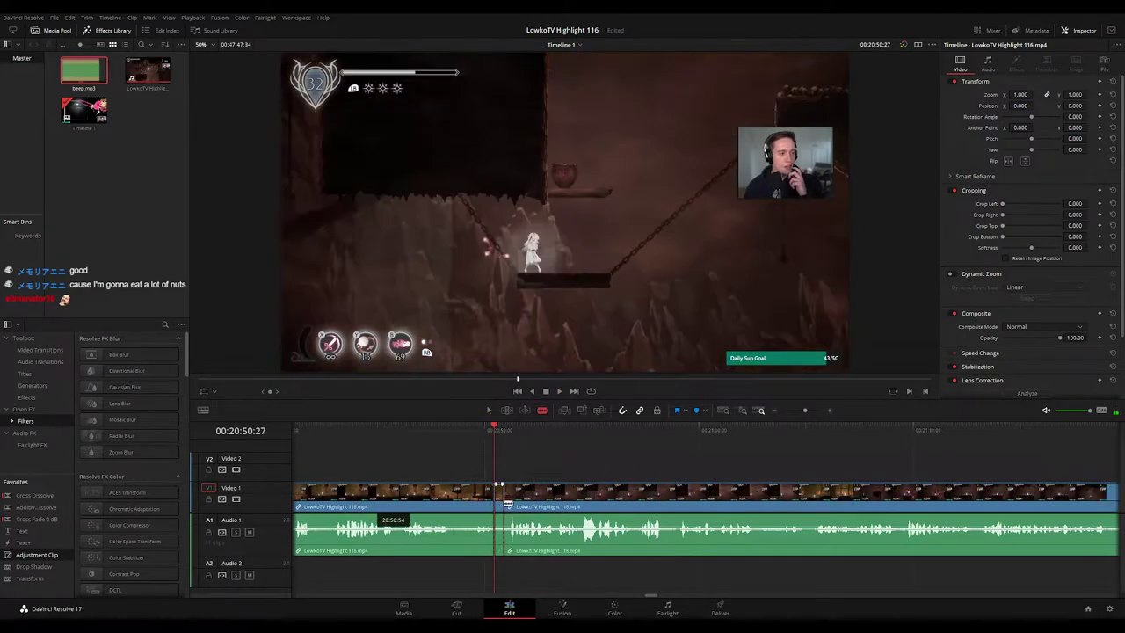
key(Delete)
key(space)
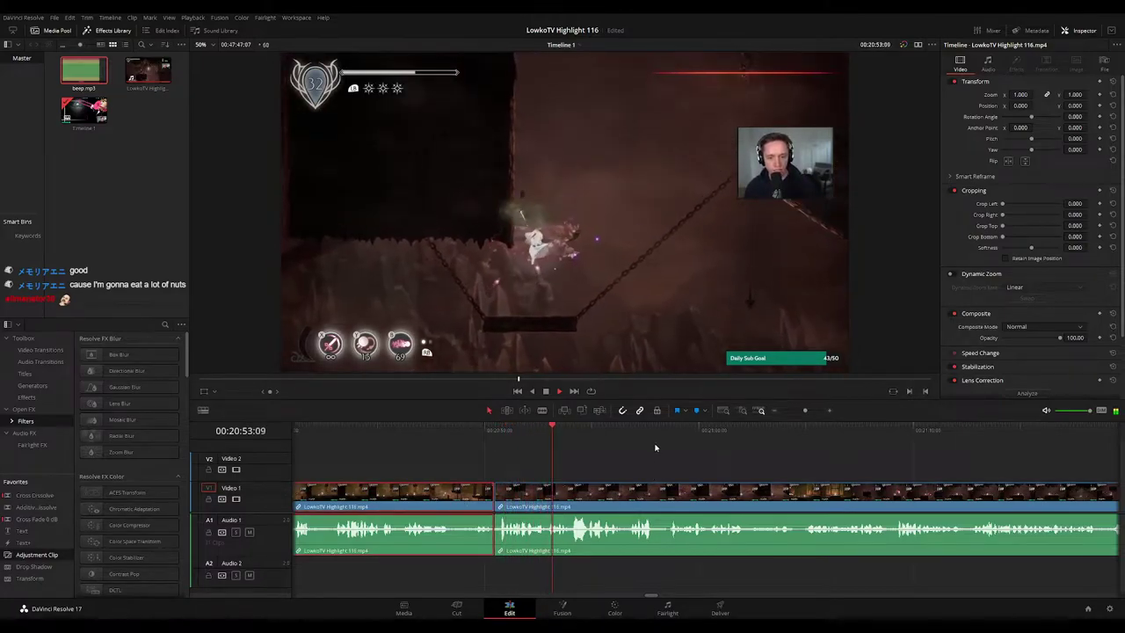
click(688, 473)
Step: Cut out the short section starting at 00:21:04:30, close the gap, and colour the clip before it green
mouse_move(805, 410)
mouse_down()
mouse_move(786, 413)
mouse_move(801, 410)
mouse_up()
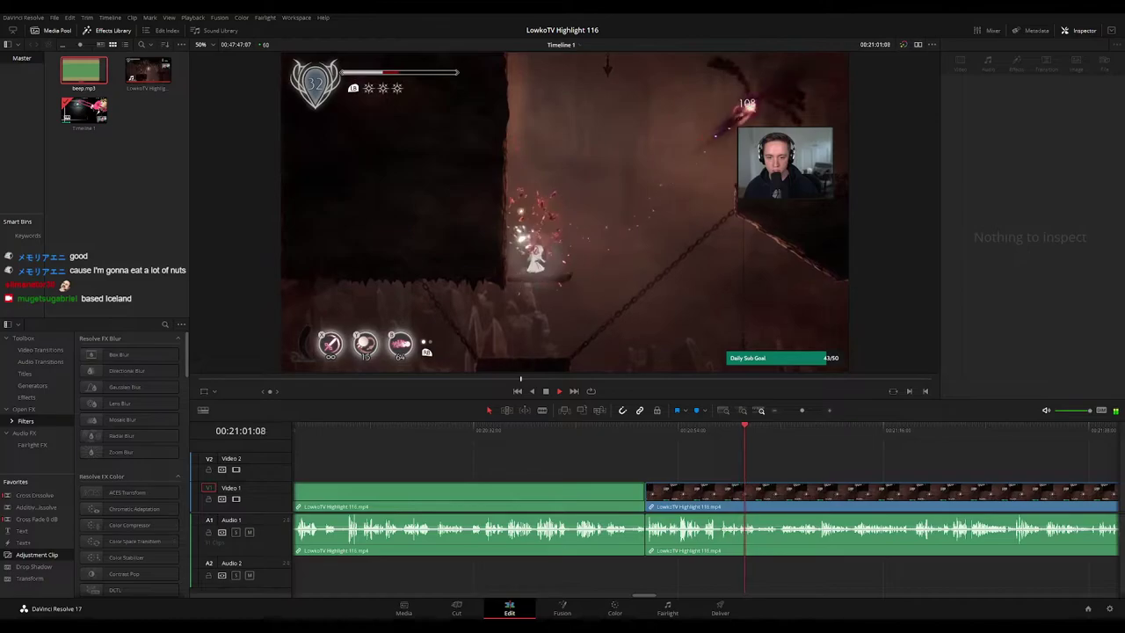
drag(803, 410, 808, 410)
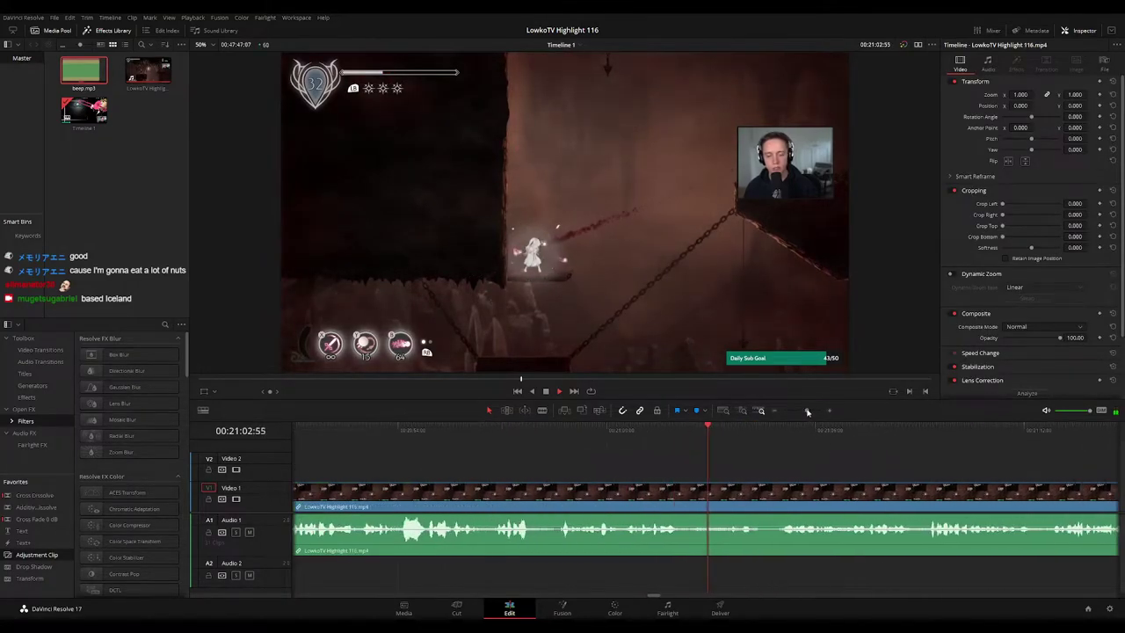
scroll(585, 457, right, 2)
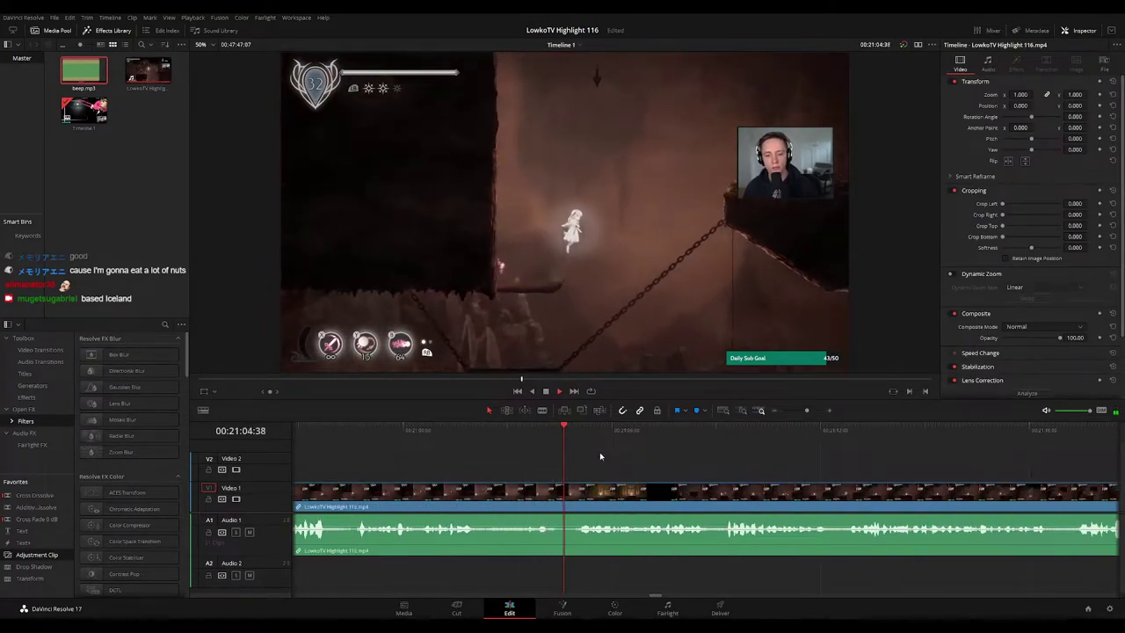
drag(567, 433, 557, 430)
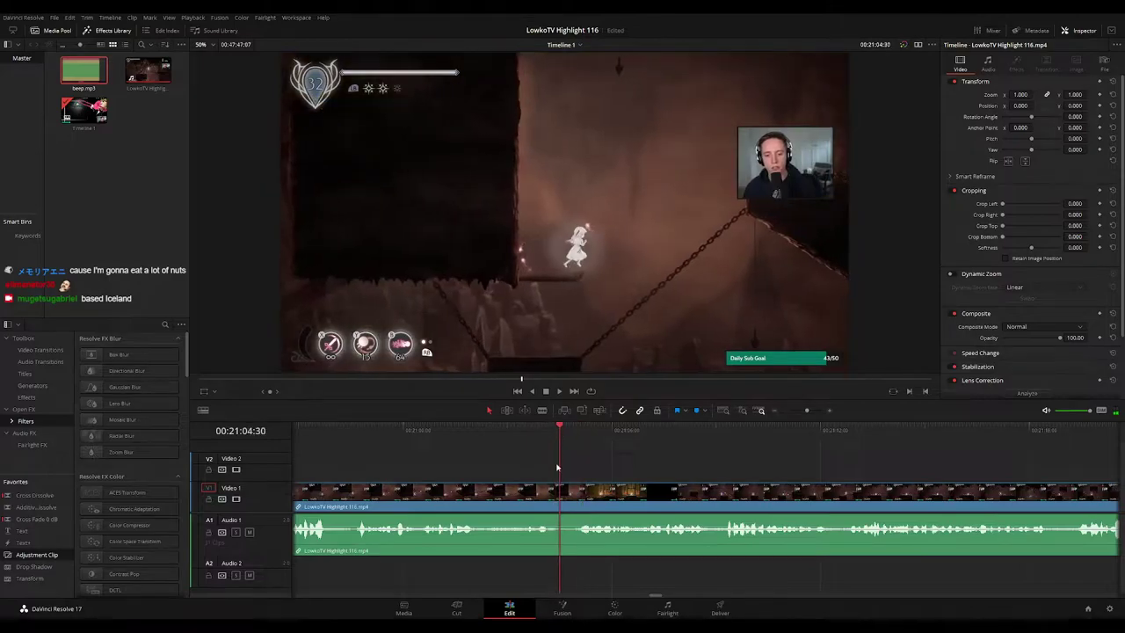
click(570, 498)
key(Delete)
key(space)
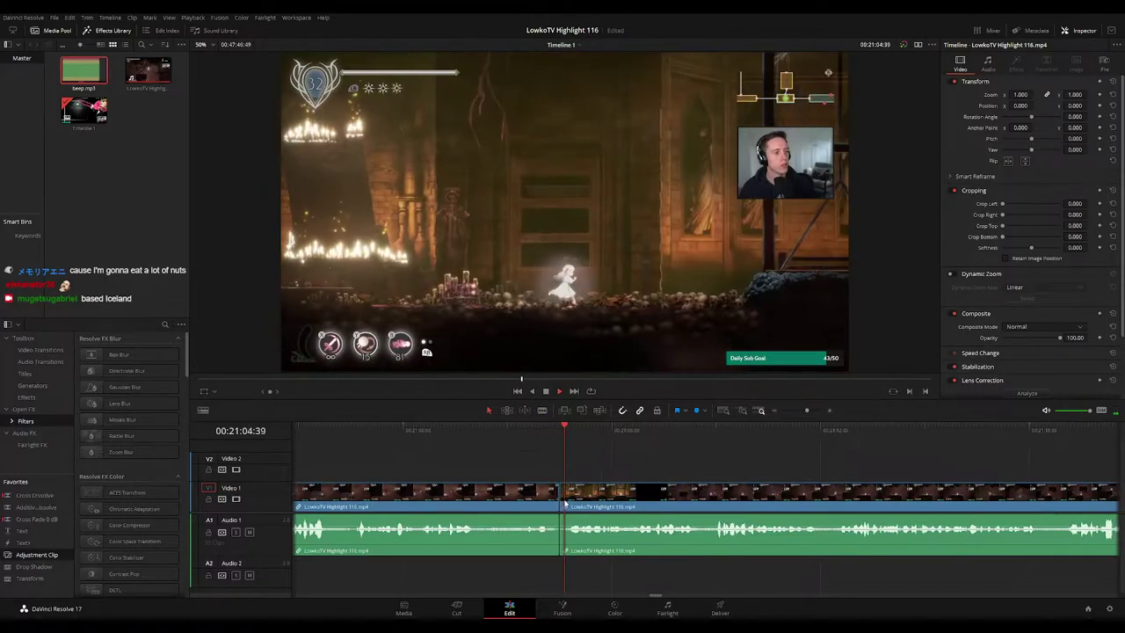
click(522, 504)
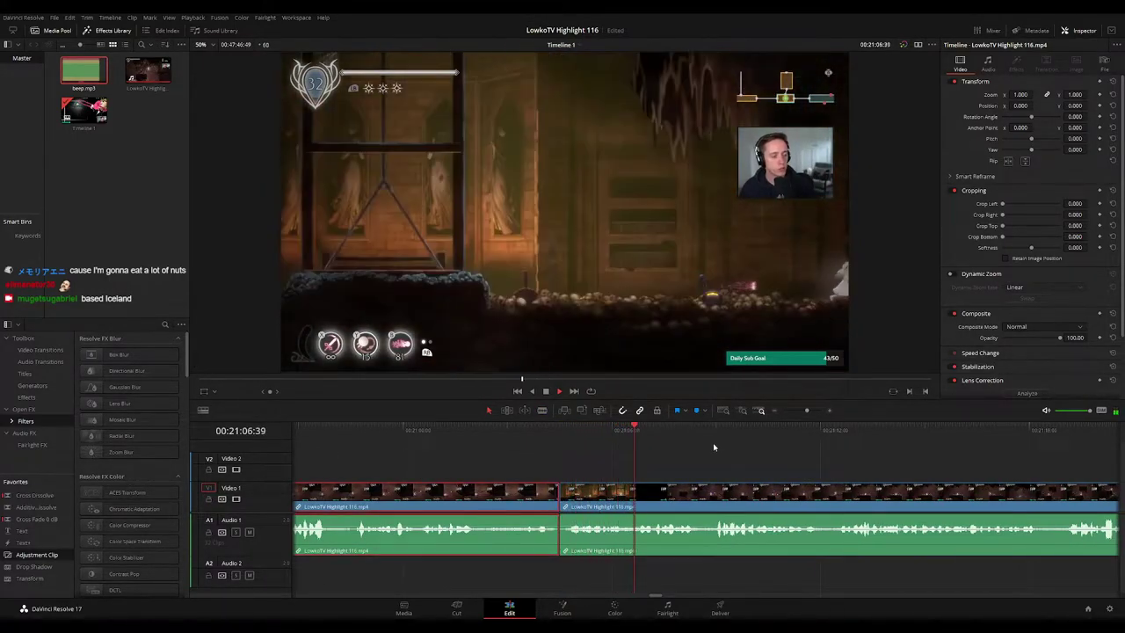
key(g)
click(772, 469)
Step: Play through the platformer footage from about 00:21:06 to 00:21:50, looking for the next place to cut
click(794, 410)
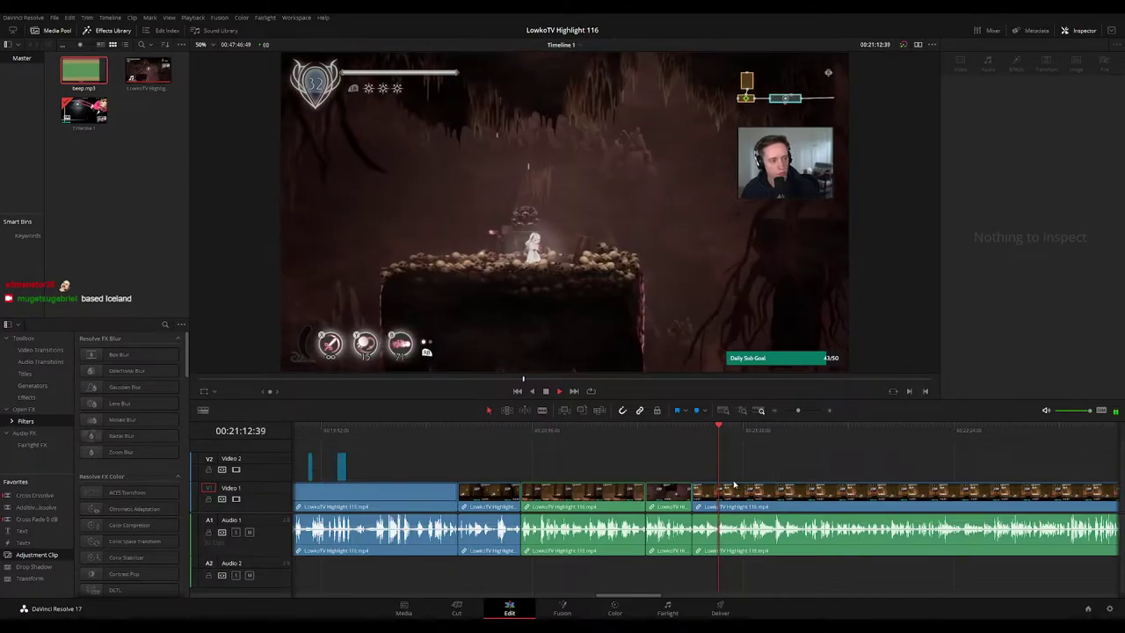
drag(792, 417, 801, 414)
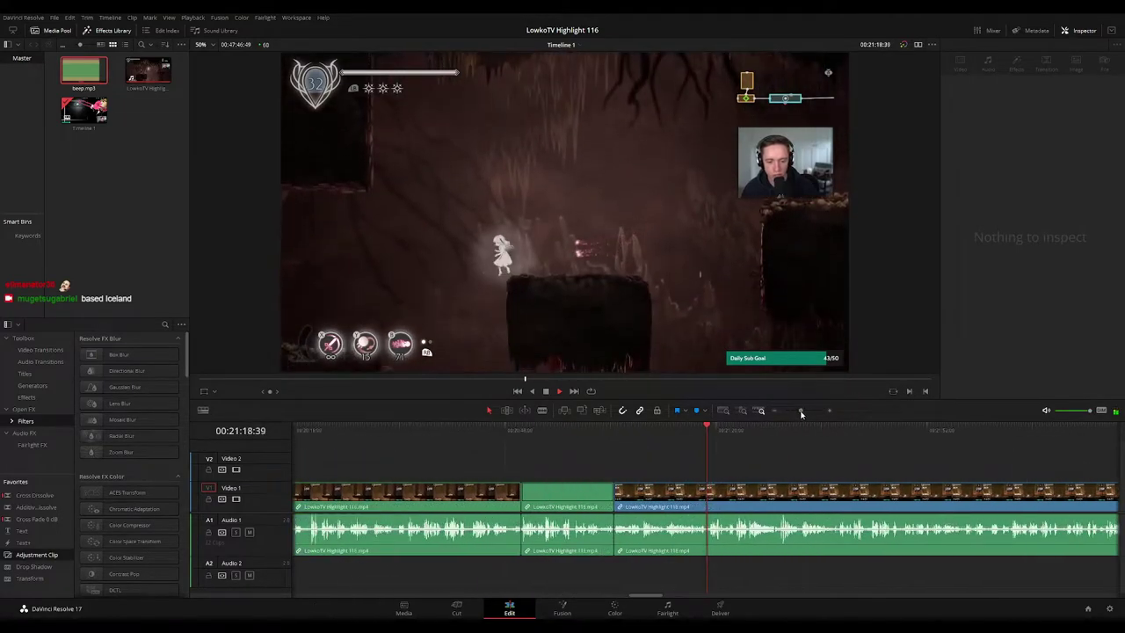
drag(806, 479, 651, 459)
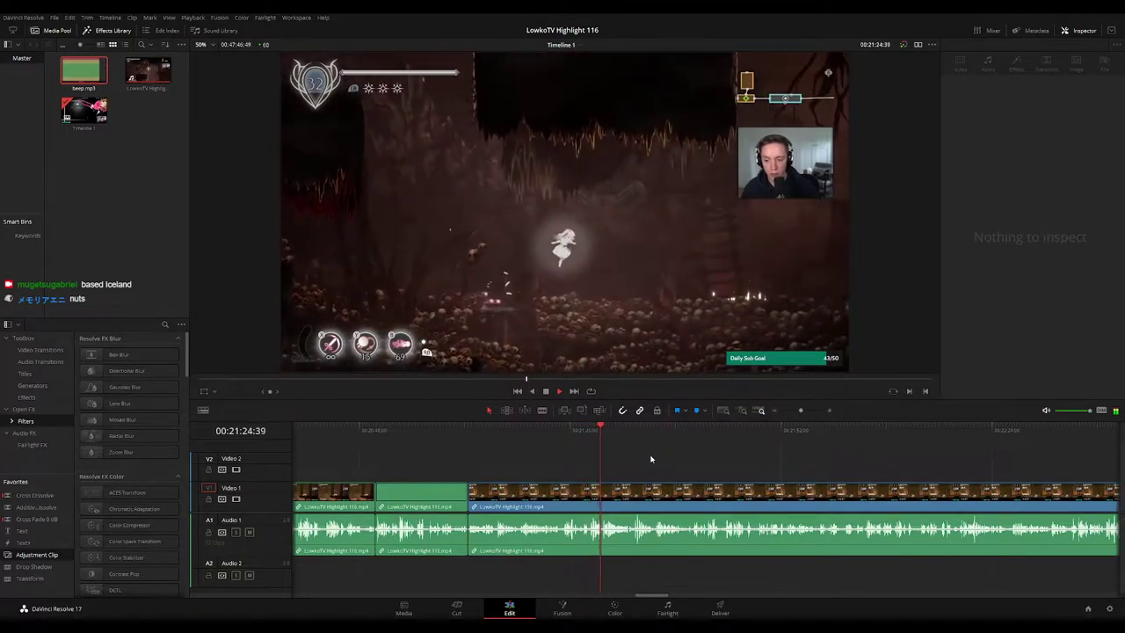
key(space)
key(space)
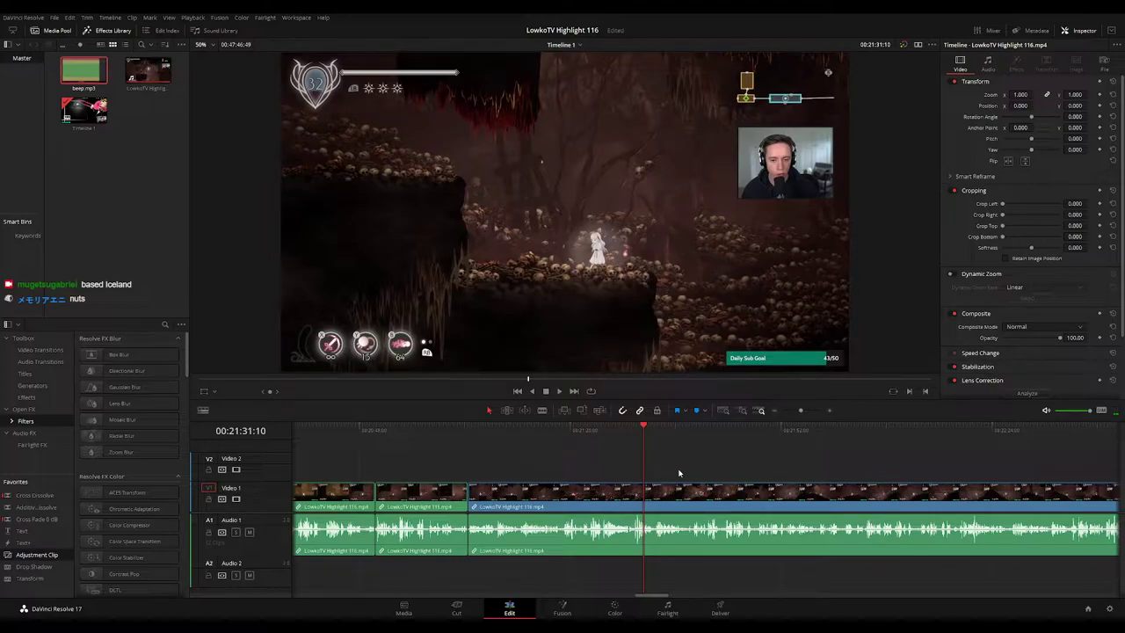
key(space)
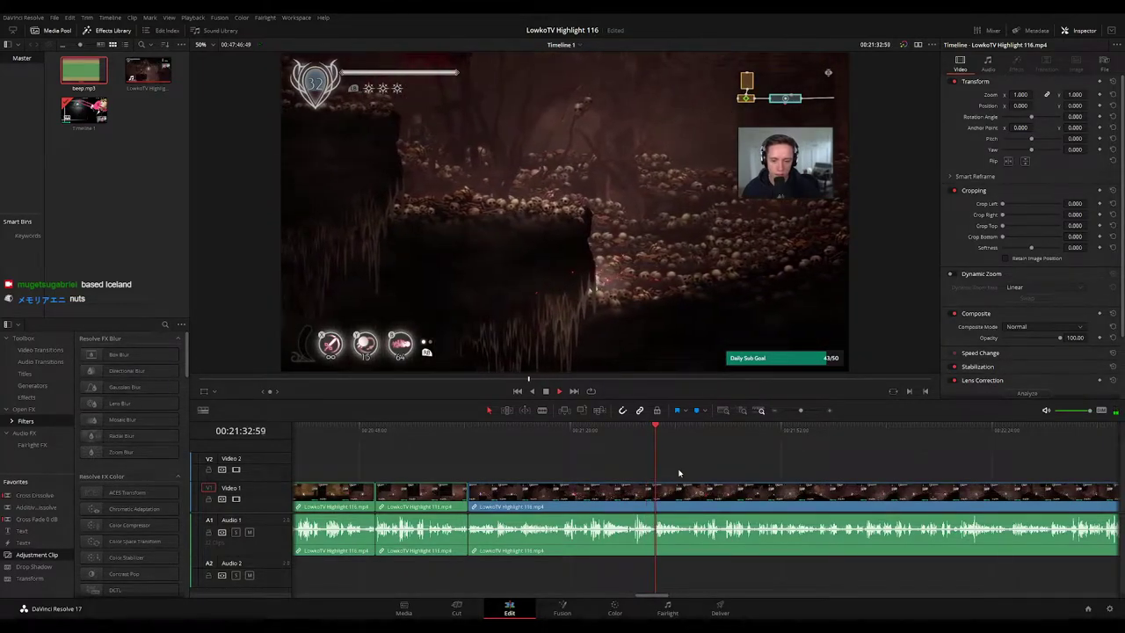
drag(800, 411, 803, 412)
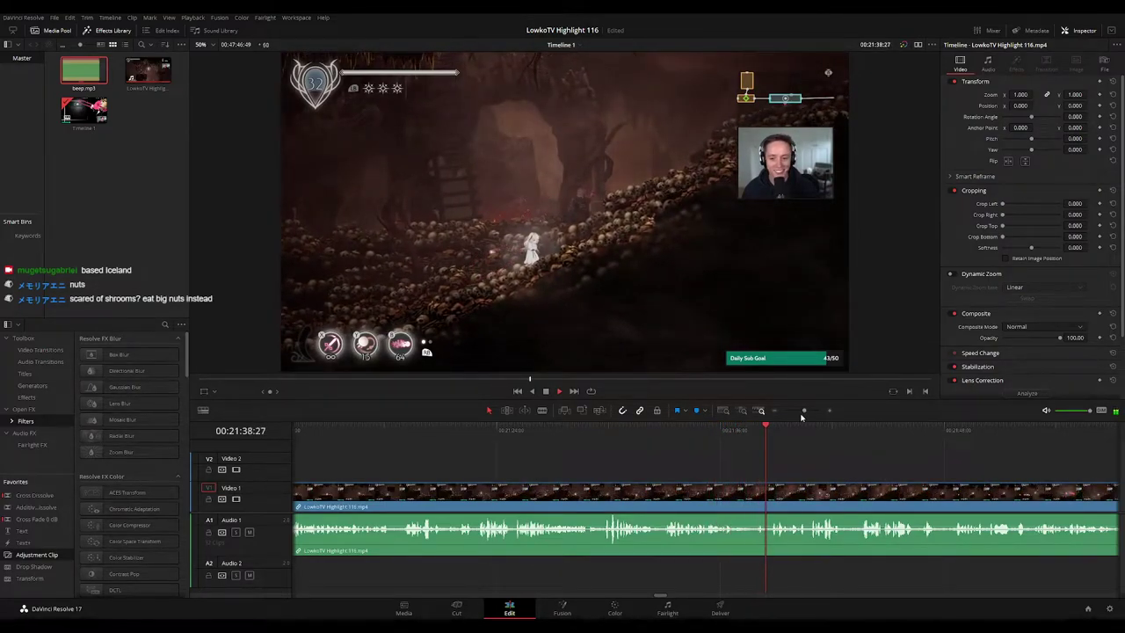
drag(844, 467, 575, 450)
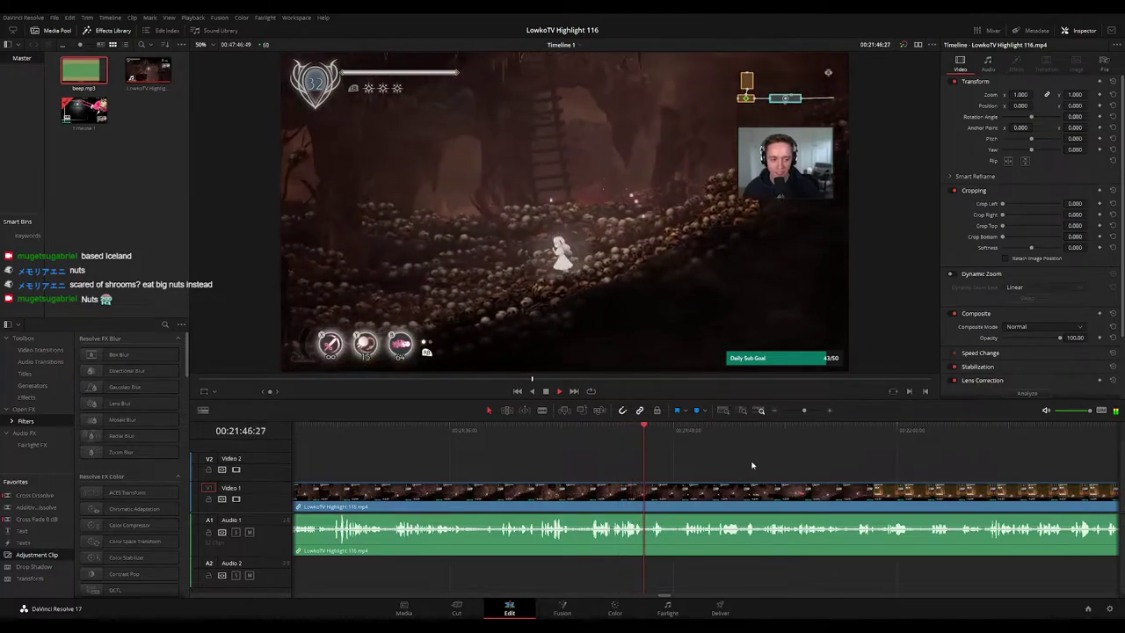
scroll(751, 490, right, 3)
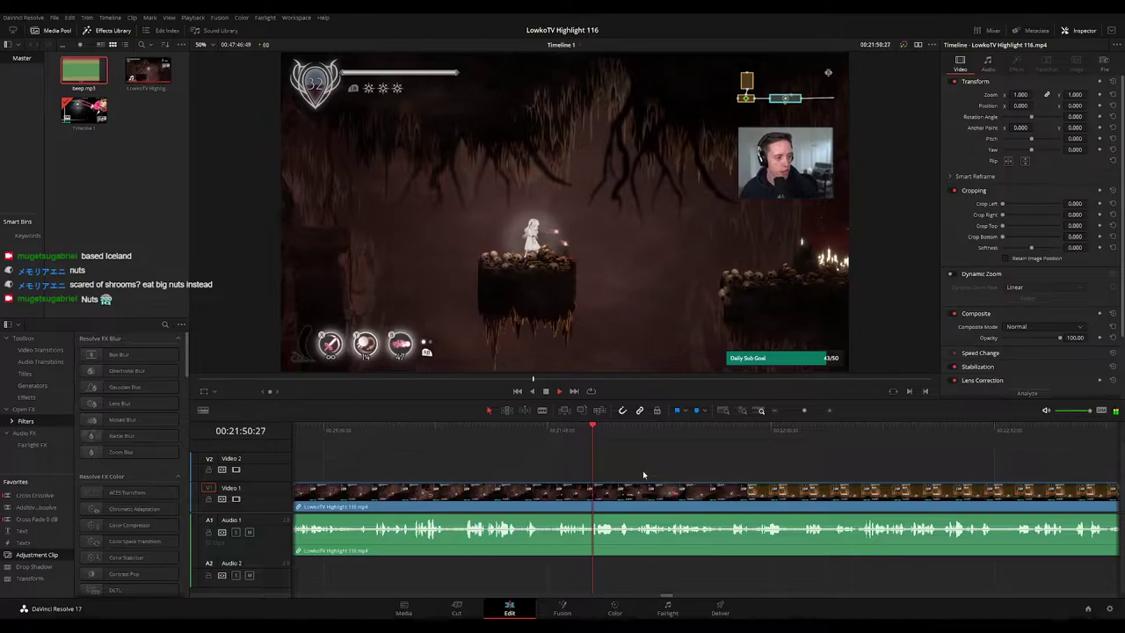
Step: Cut out the short section from 00:21:47:46 to 00:21:48:35 on the video and audio tracks and close the gap
click(530, 430)
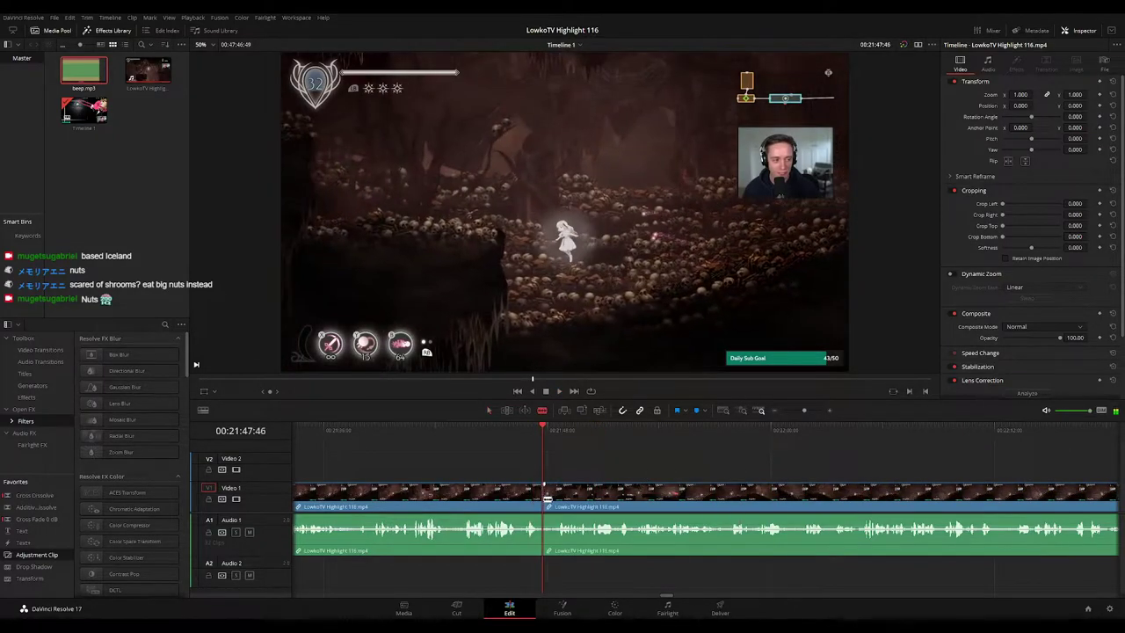
key(Delete)
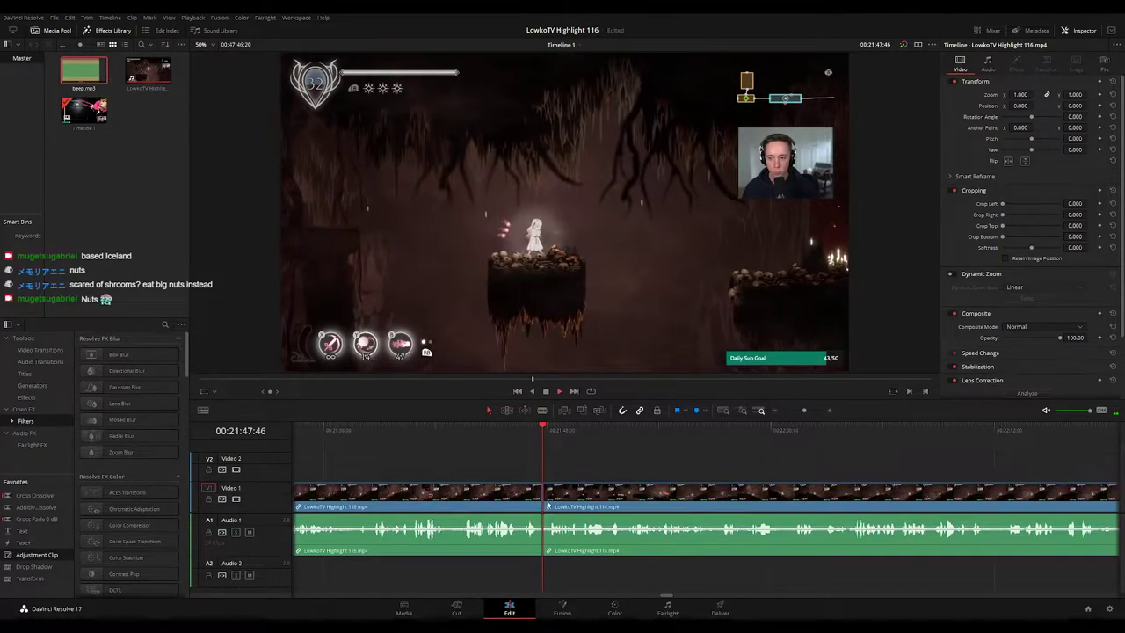
key(space)
click(550, 427)
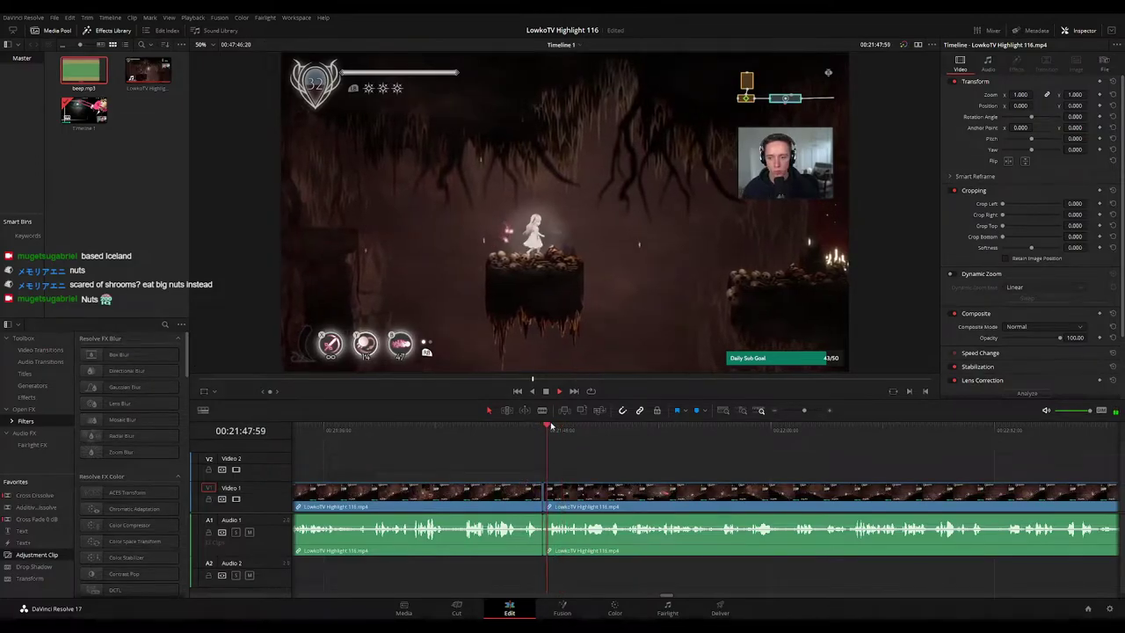
scroll(560, 492, up, 3)
key(b)
click(716, 488)
key(a)
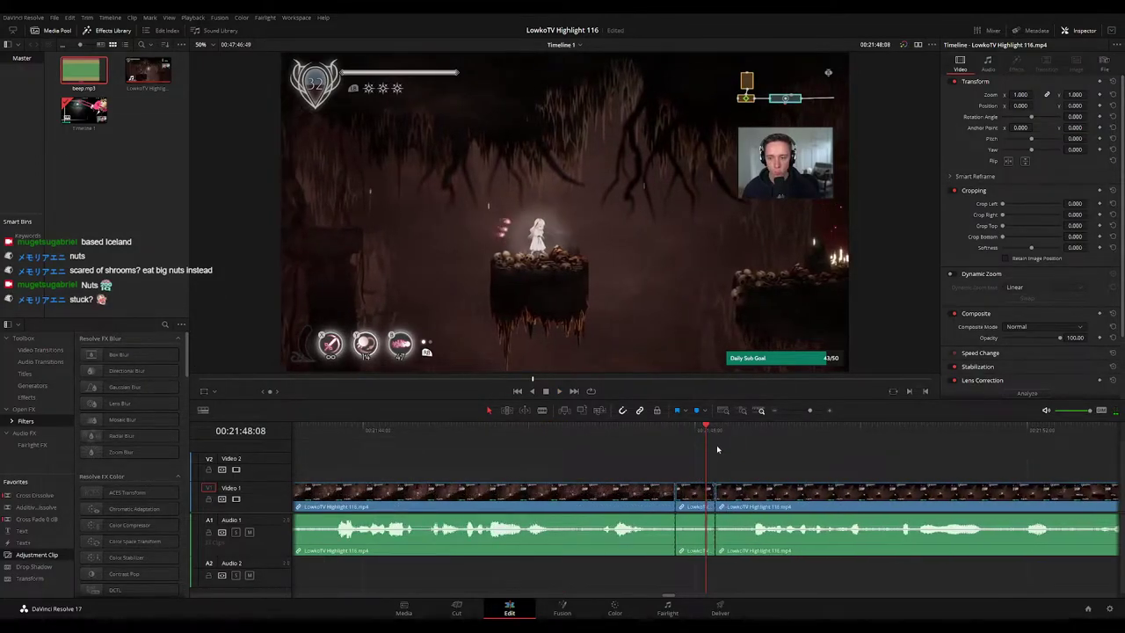
click(726, 433)
key(ctrl+b)
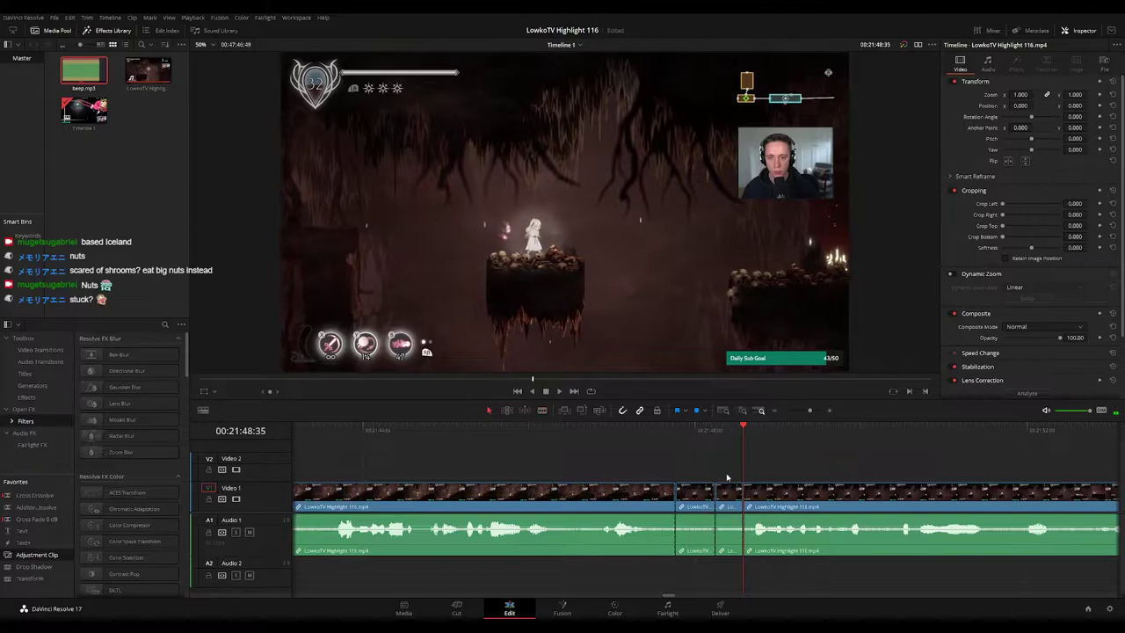
key(Delete)
key(space)
Step: Colour the clip before the cut at 00:21:47:46 green
click(587, 500)
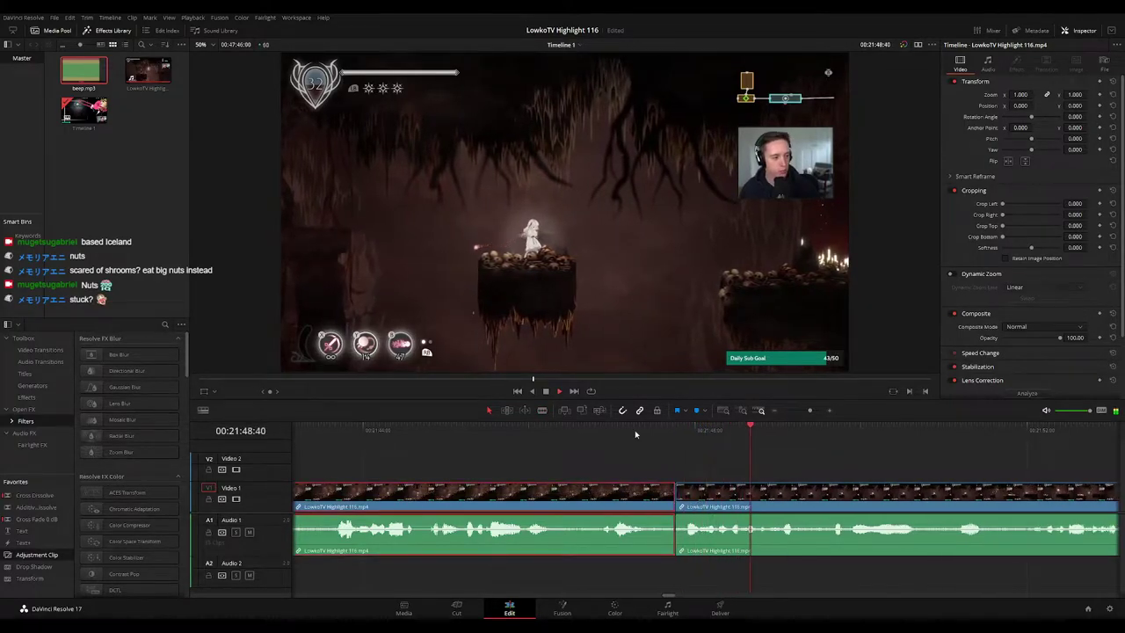
key(g)
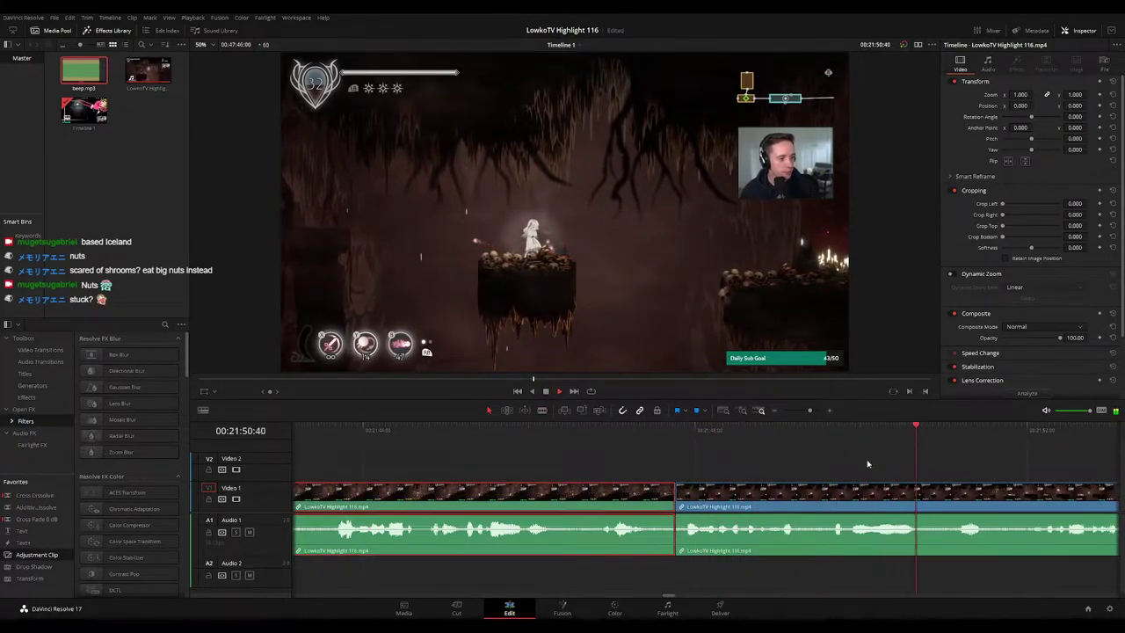
click(868, 463)
Step: Play through the footage from about 00:21:50 to 00:22:05, looking for a moment to cut or emphasise
drag(810, 411, 802, 412)
drag(782, 469, 612, 452)
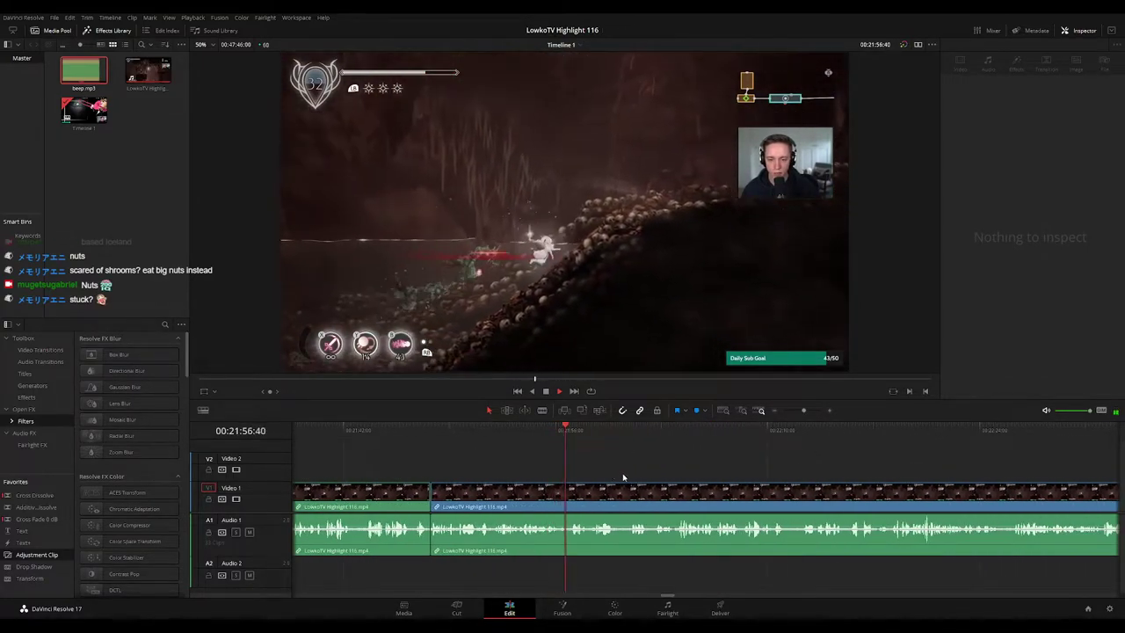
scroll(600, 466, right, 1)
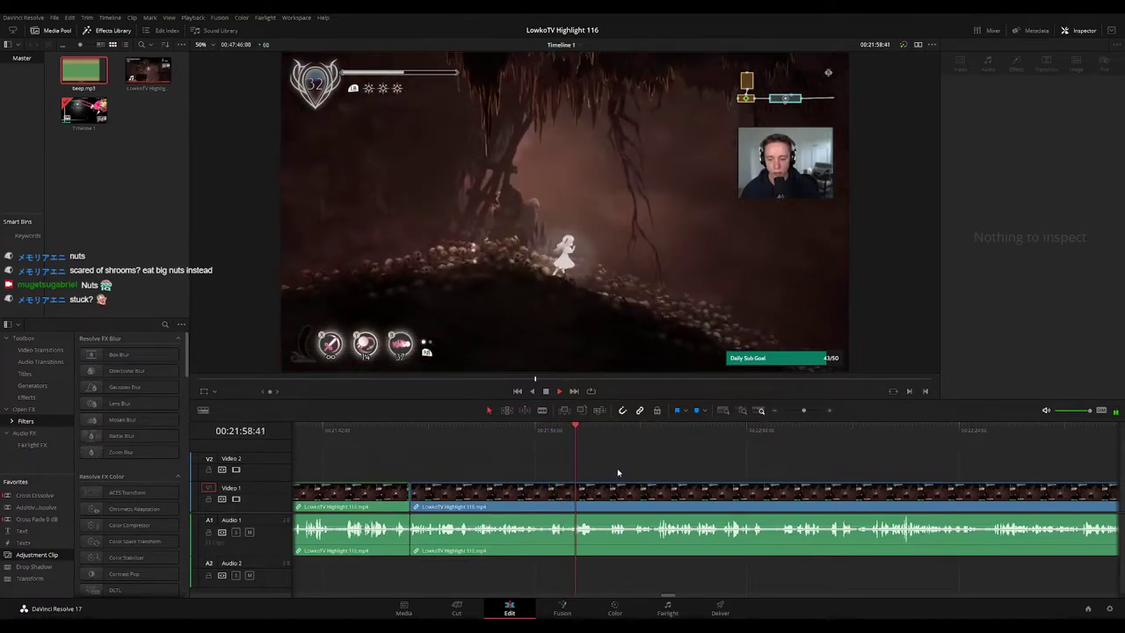
scroll(620, 470, right, 2)
key(space)
key(space)
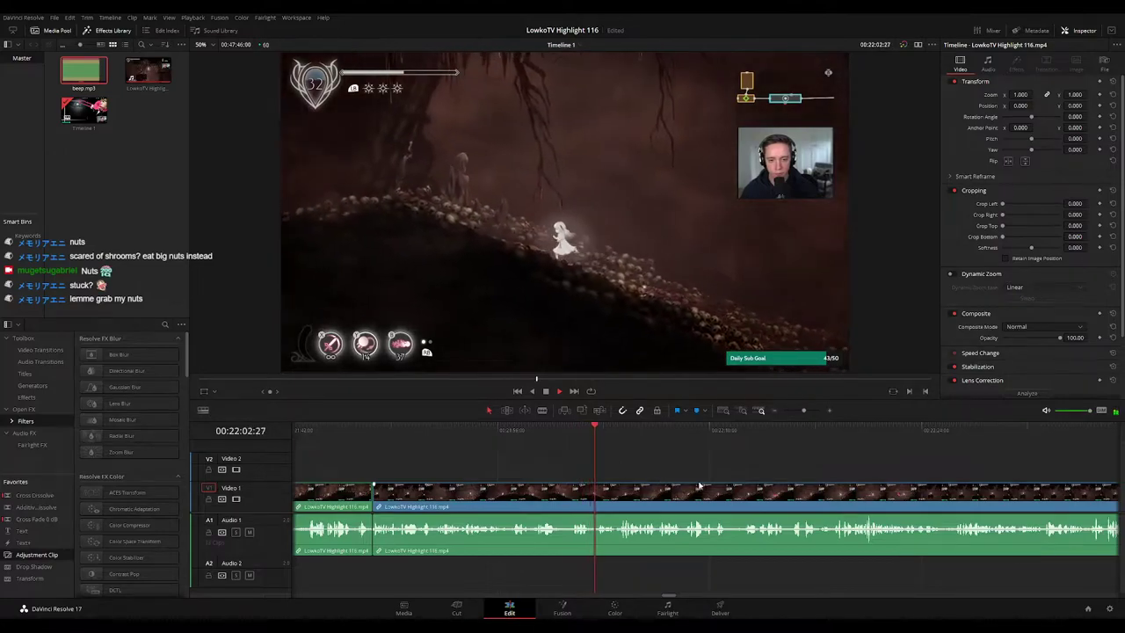
scroll(642, 475, right, 3)
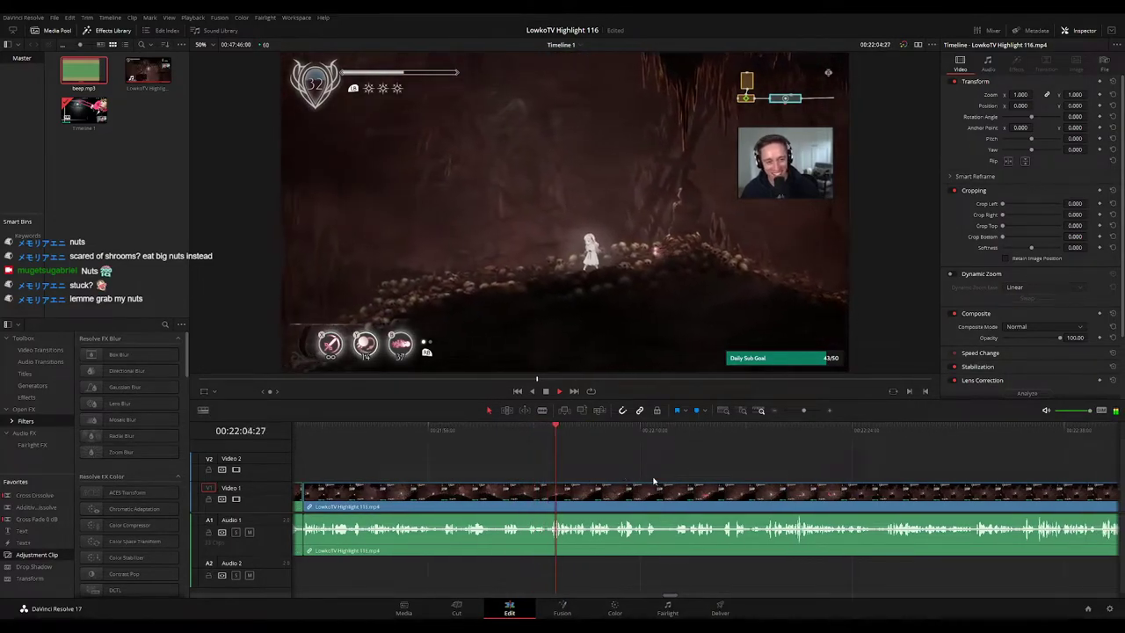
scroll(633, 474, right, 1)
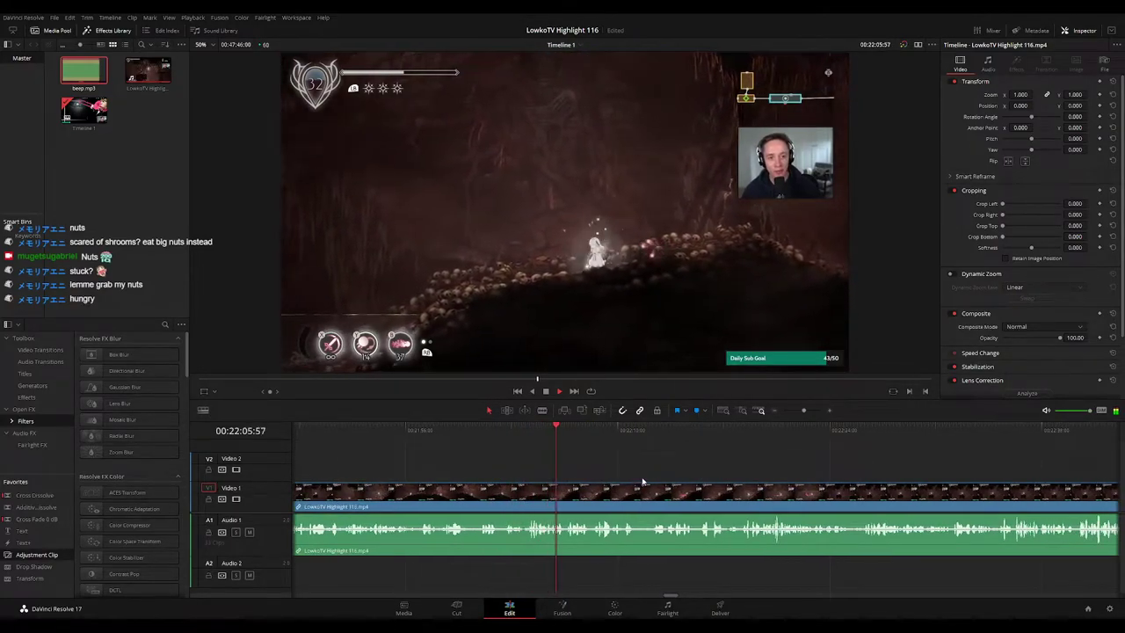
Step: Place an adjustment clip on Video 2 starting at 00:22:02:16
click(495, 429)
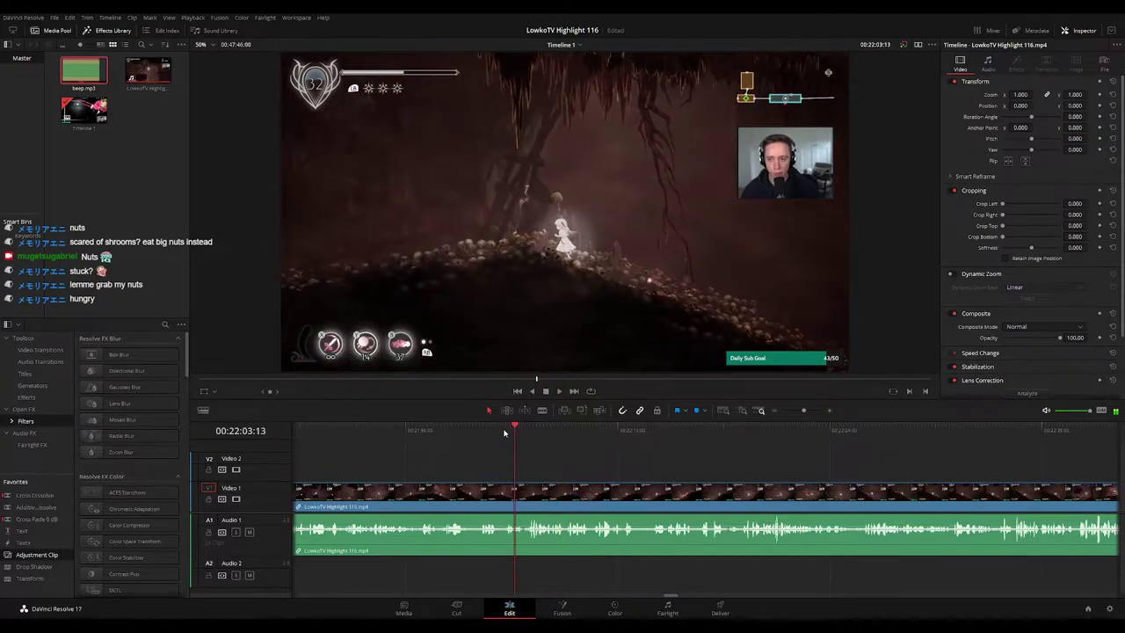
click(483, 430)
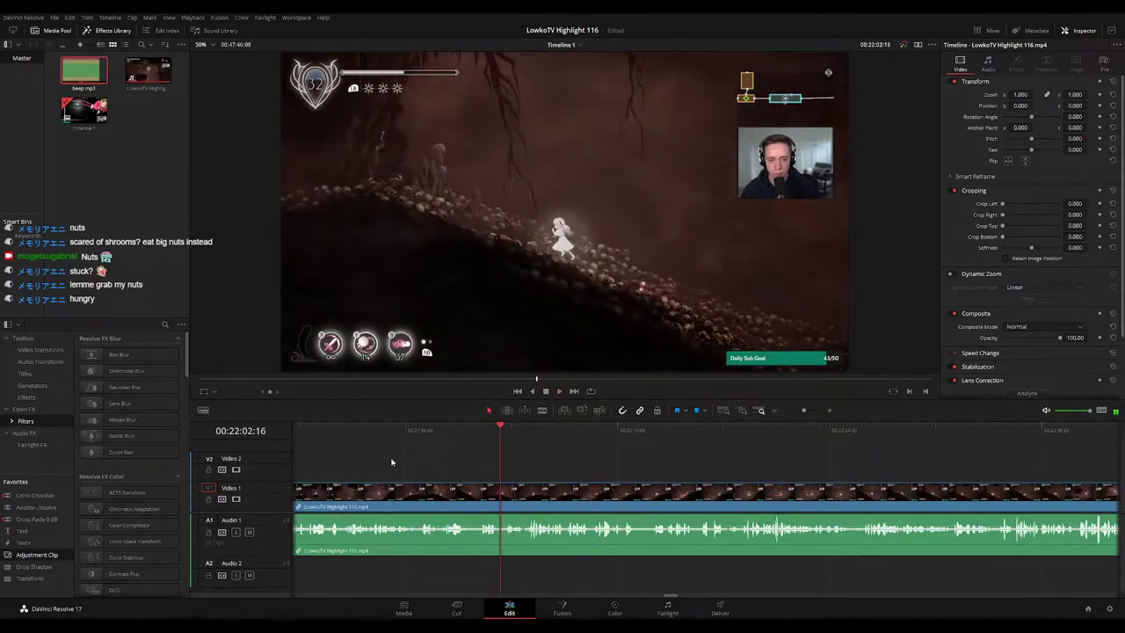
drag(248, 488, 497, 469)
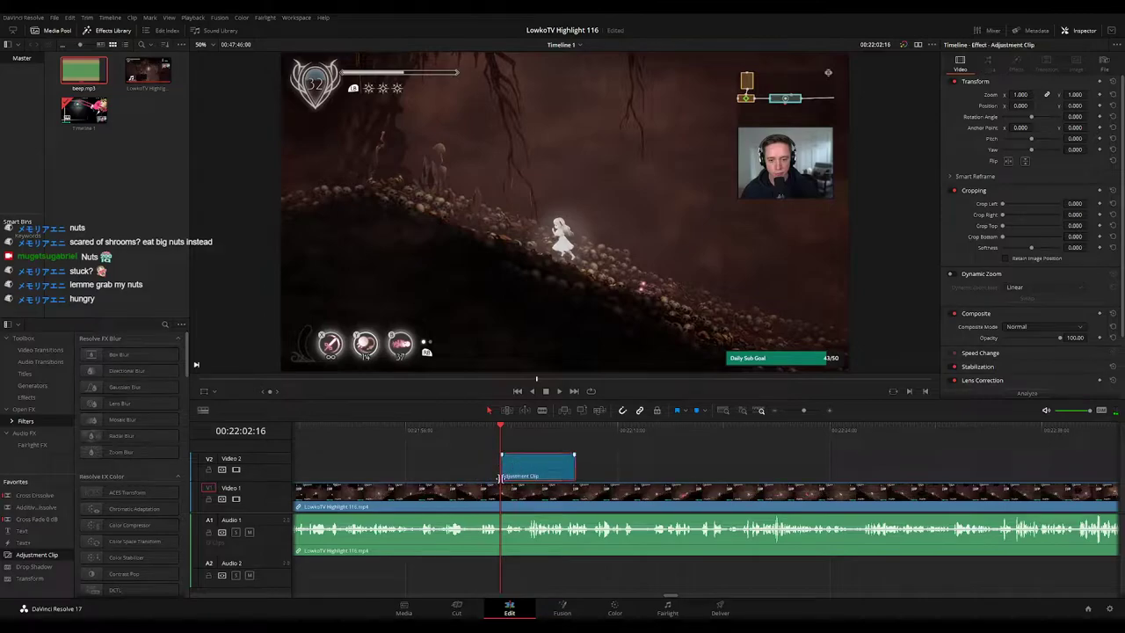
Step: Enlarge the webcam area with the adjustment clip, using zoom 1.690 and position X -789, Y -50, and play it back
drag(982, 100, 1034, 94)
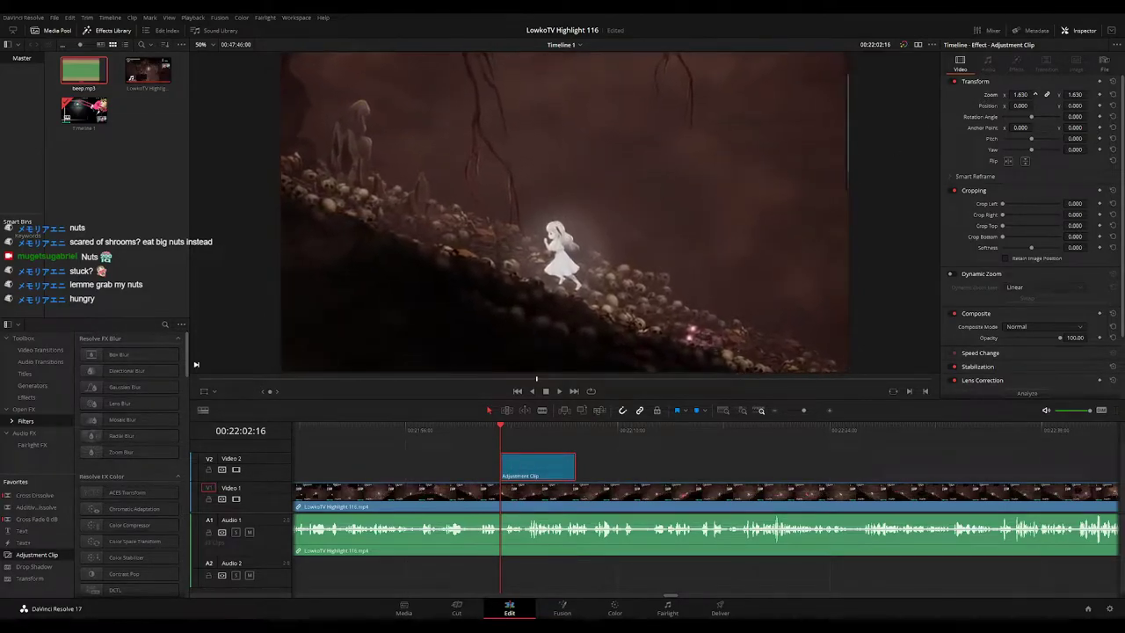
drag(1024, 105, 1090, 105)
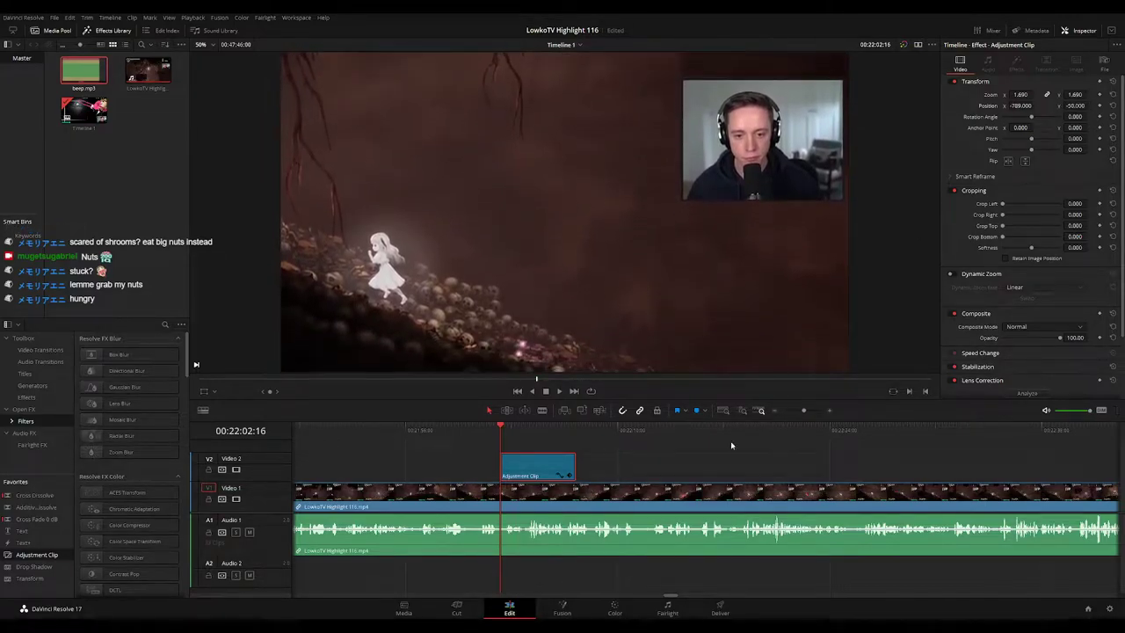
key(space)
click(634, 462)
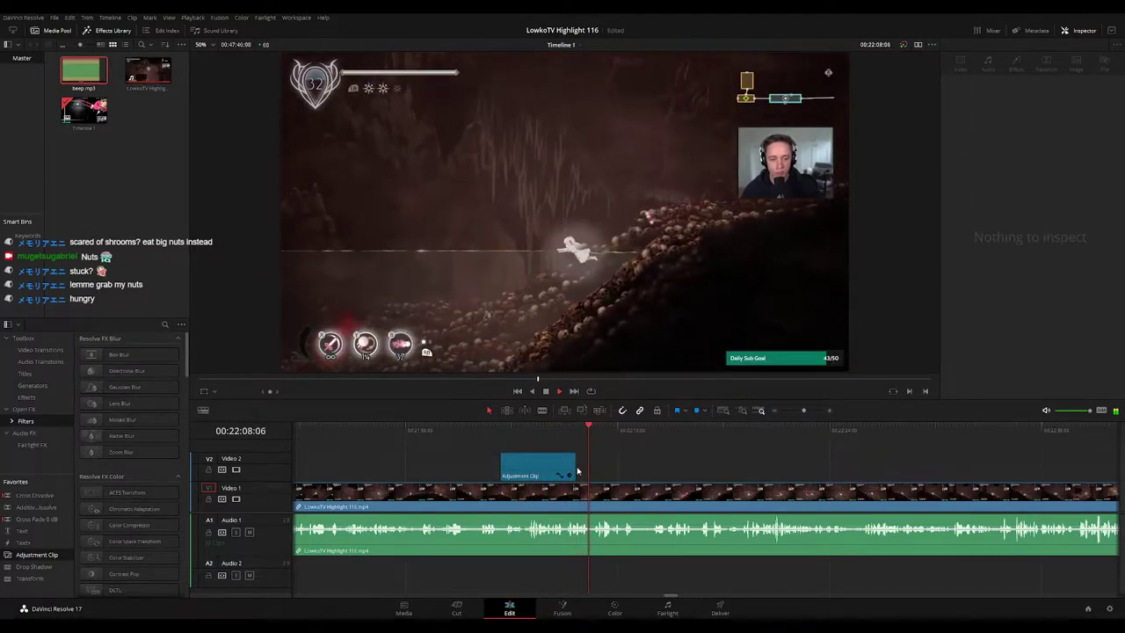
Step: Extend the end of the adjustment clip to about 00:22:08:06 and replay the footage from 00:22:06:44
drag(576, 472, 589, 472)
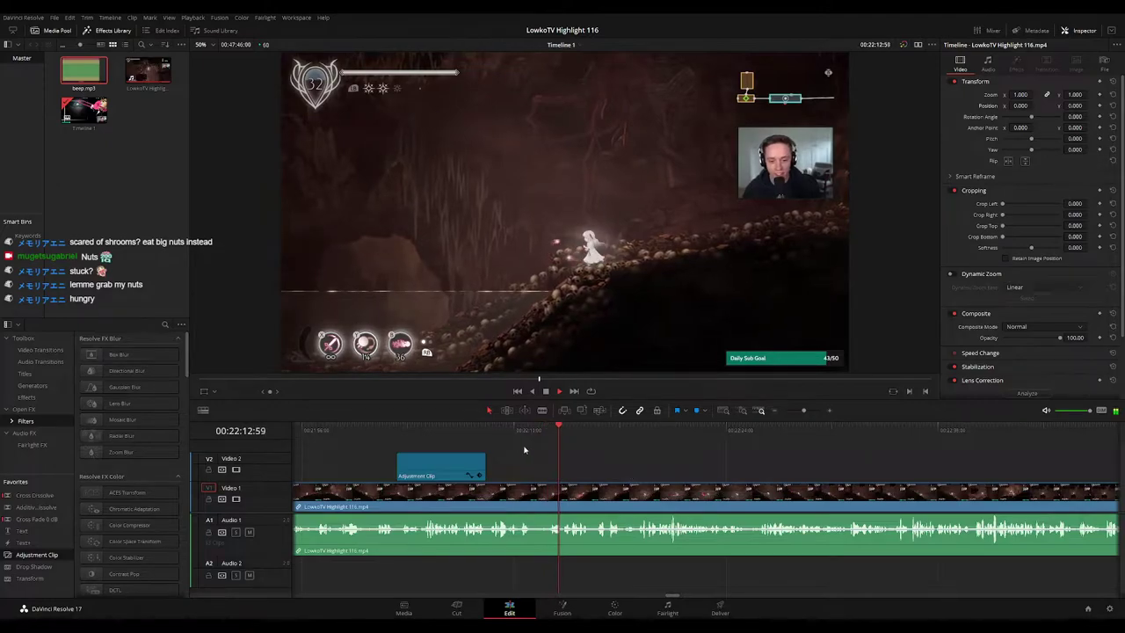
key(space)
mouse_move(475, 432)
mouse_down()
mouse_move(454, 432)
mouse_move(466, 435)
mouse_up()
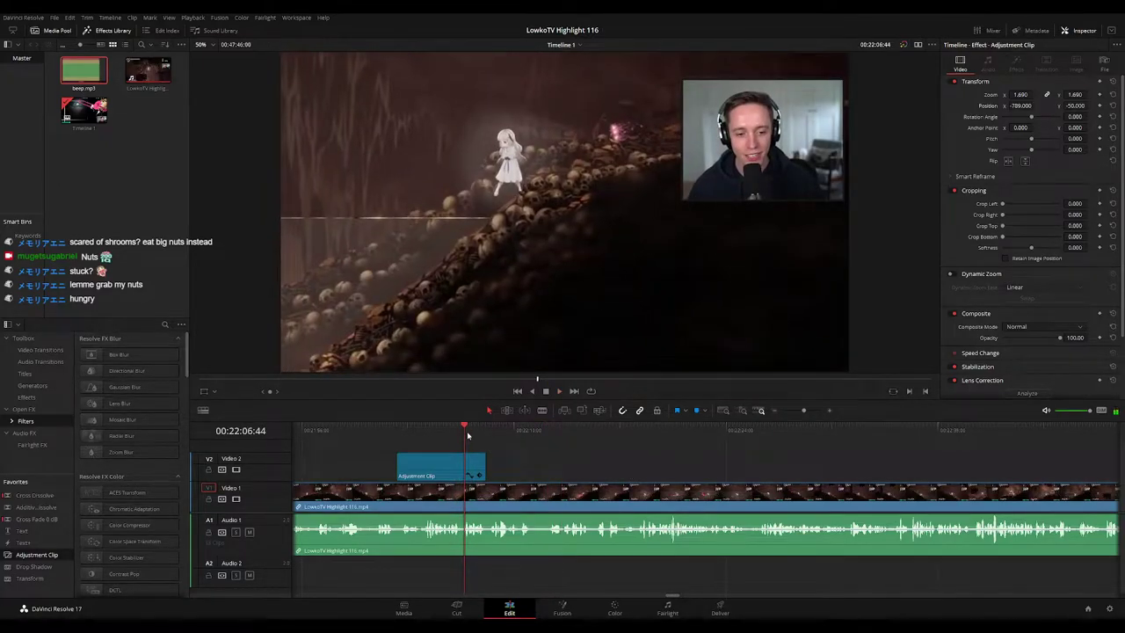
key(space)
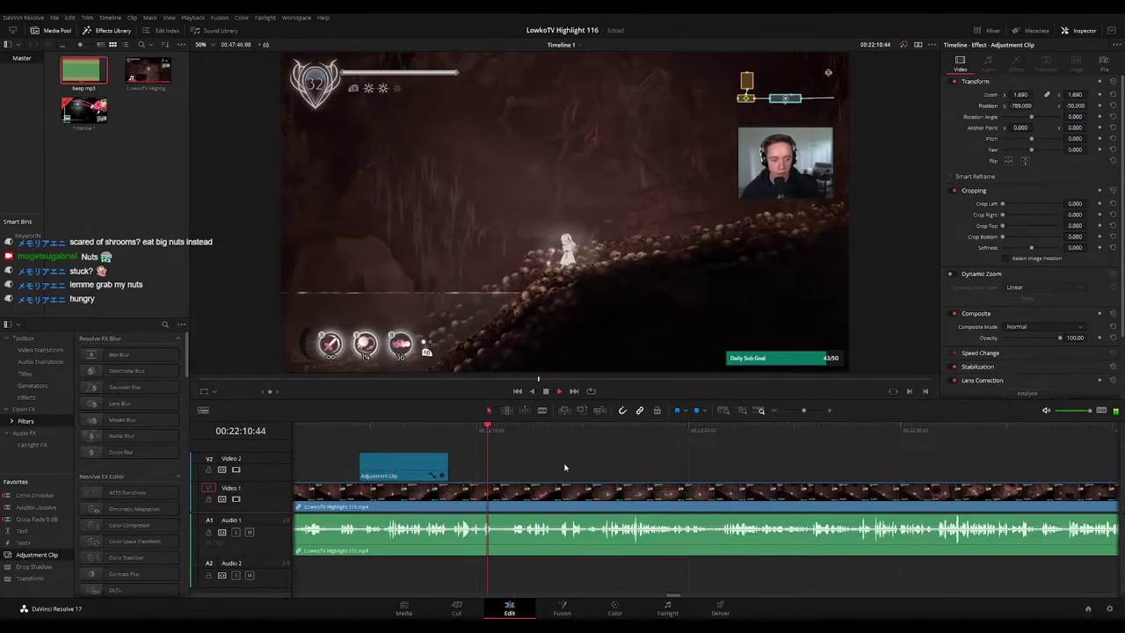
Step: Place a second adjustment clip on Video 2 at 00:22:11:08 and zoom and reposition it to enlarge the webcam
key(space)
drag(209, 525, 496, 472)
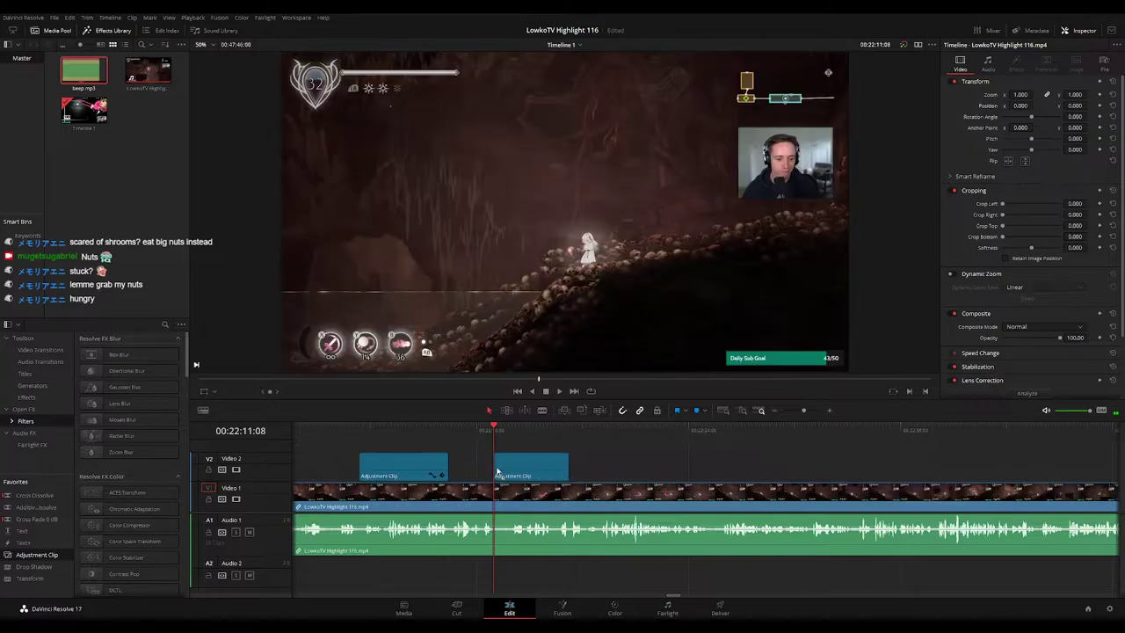
drag(1019, 94, 1077, 105)
key(space)
click(625, 468)
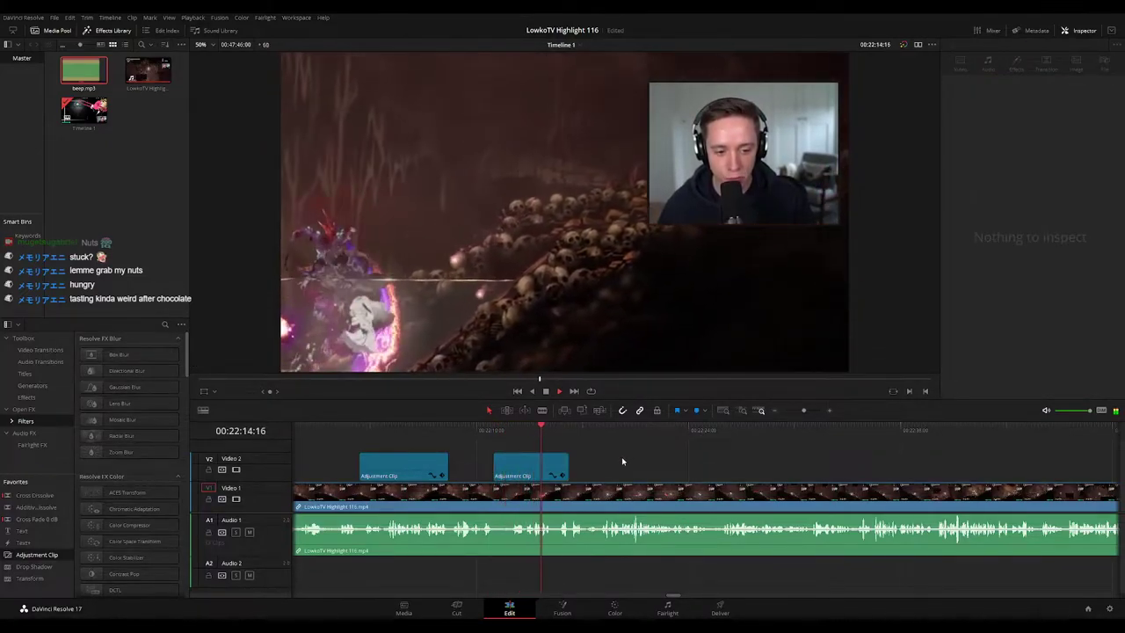
Step: Shorten the second adjustment clip so that it ends at about 00:22:15
key(space)
drag(567, 466, 553, 468)
click(629, 474)
Step: Play the footage following the second adjustment clip through to about 00:23:01 and check it for dull sections to cut
key(space)
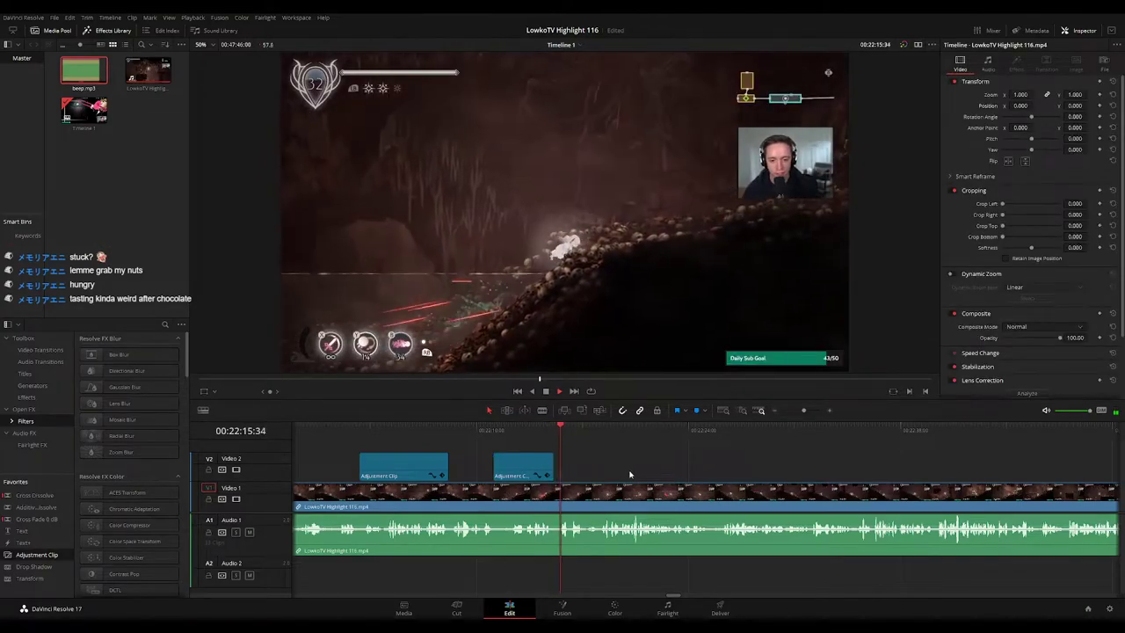
drag(659, 477, 615, 471)
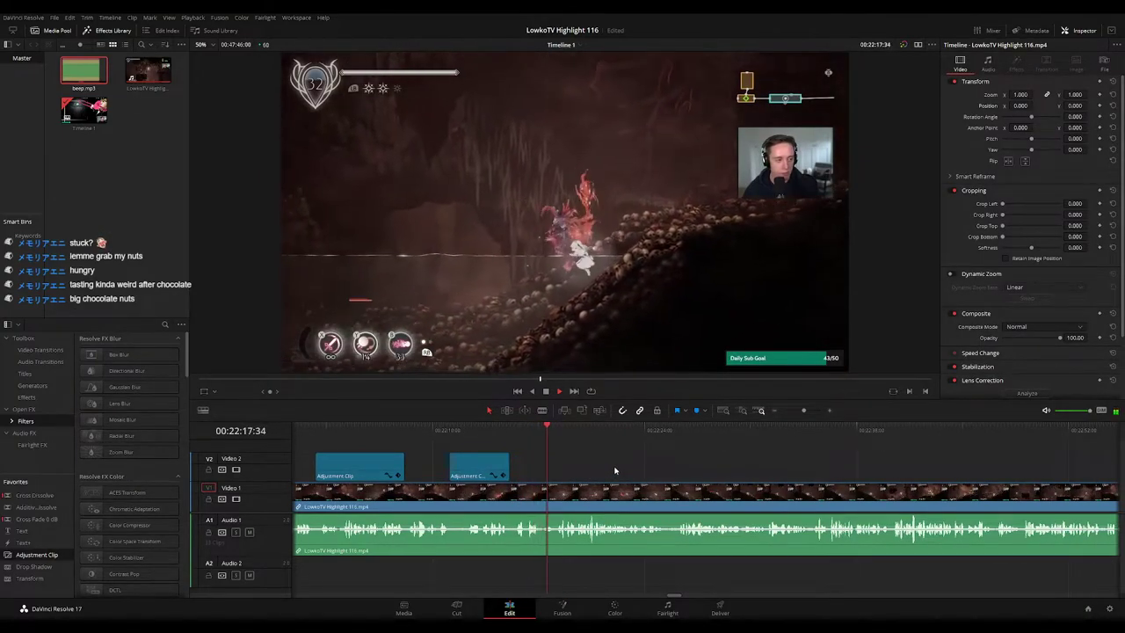
scroll(648, 469, right, 2)
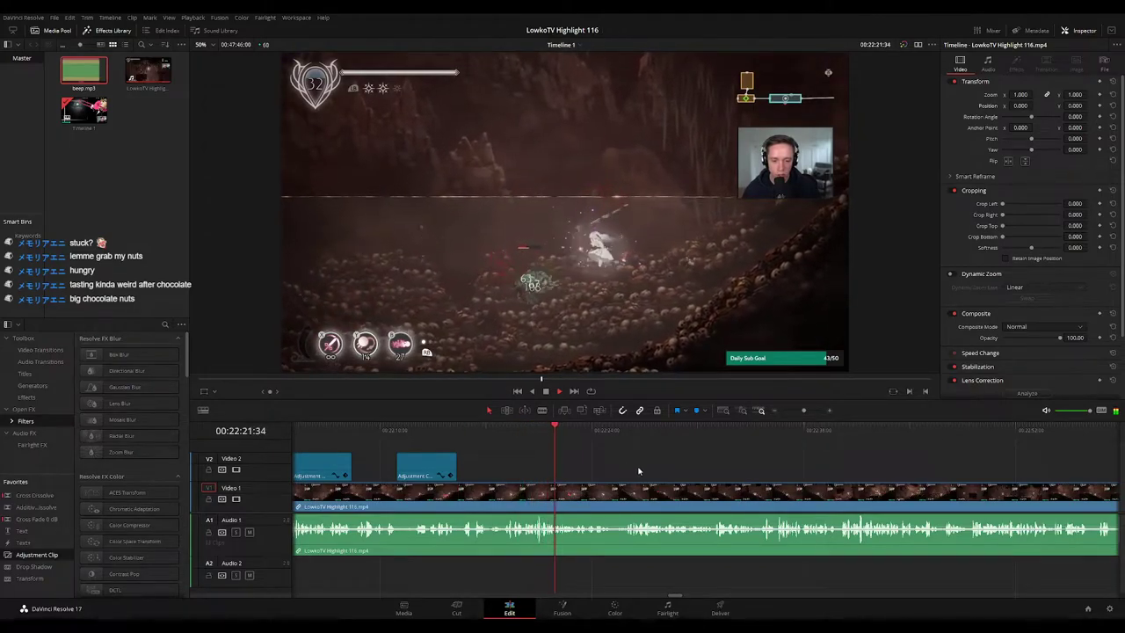
scroll(613, 468, right, 2)
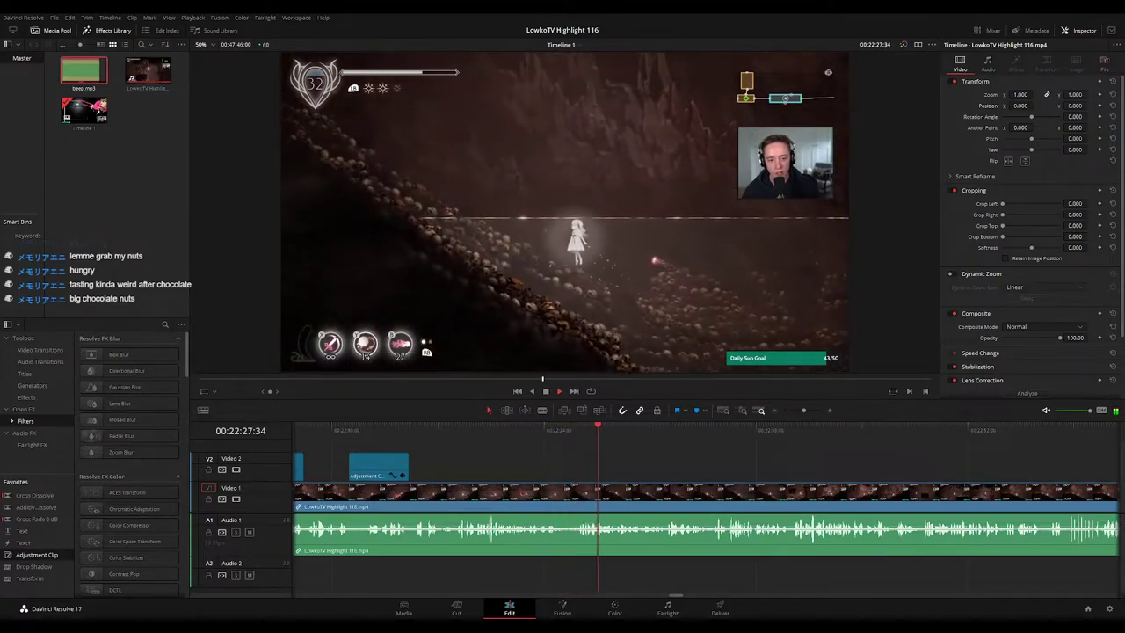
scroll(673, 466, right, 2)
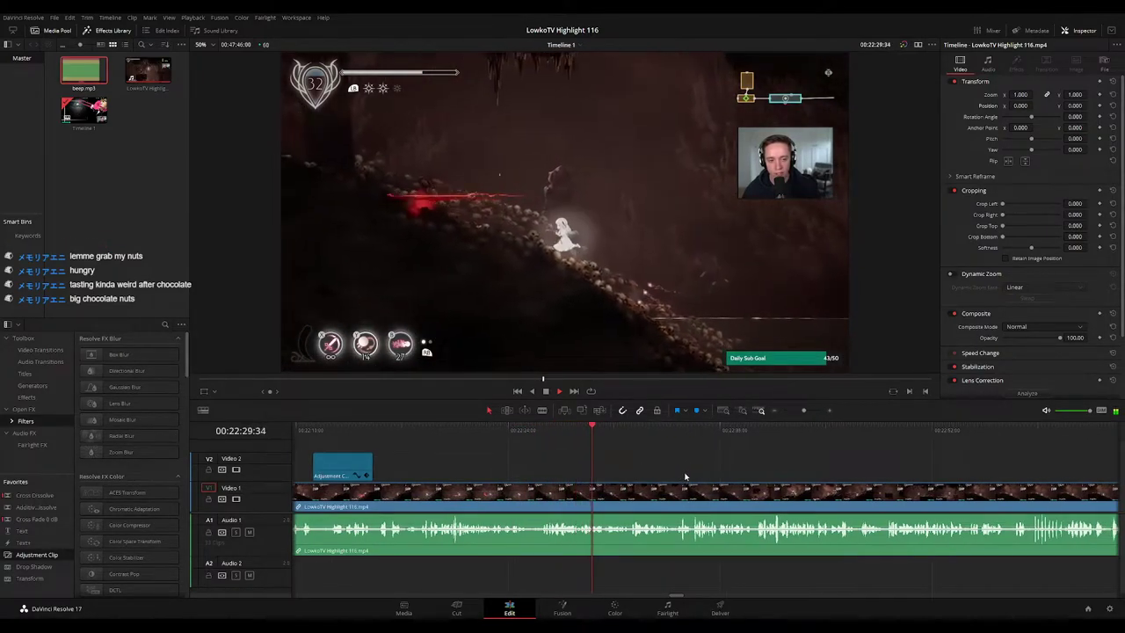
scroll(684, 476, right, 3)
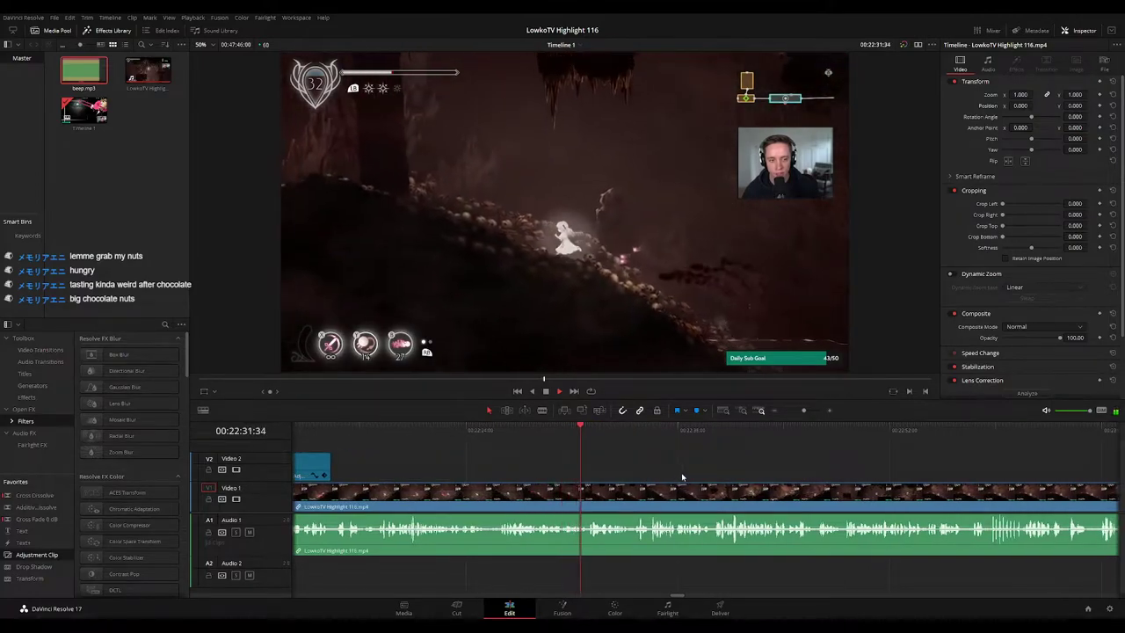
scroll(686, 481, right, 3)
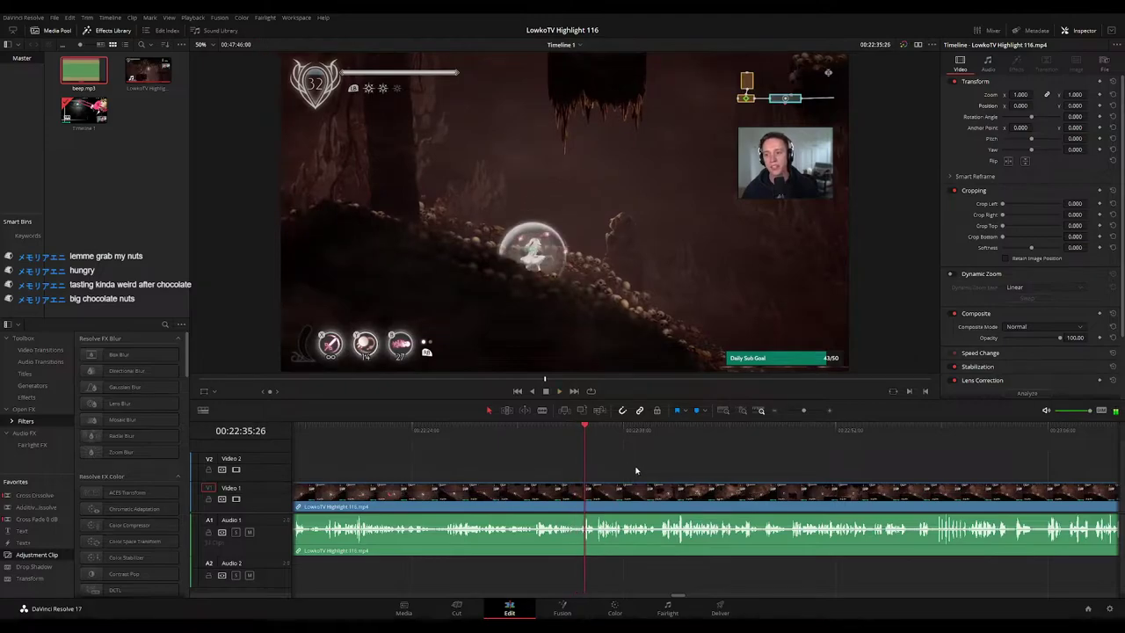
scroll(676, 472, right, 3)
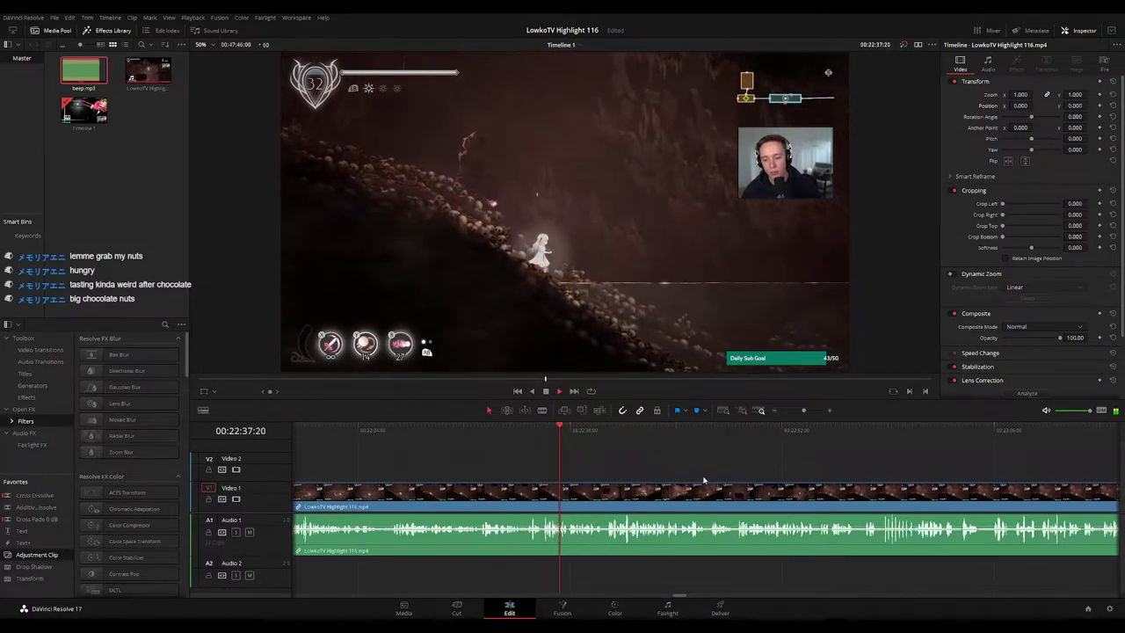
scroll(653, 468, right, 3)
scroll(609, 467, right, 3)
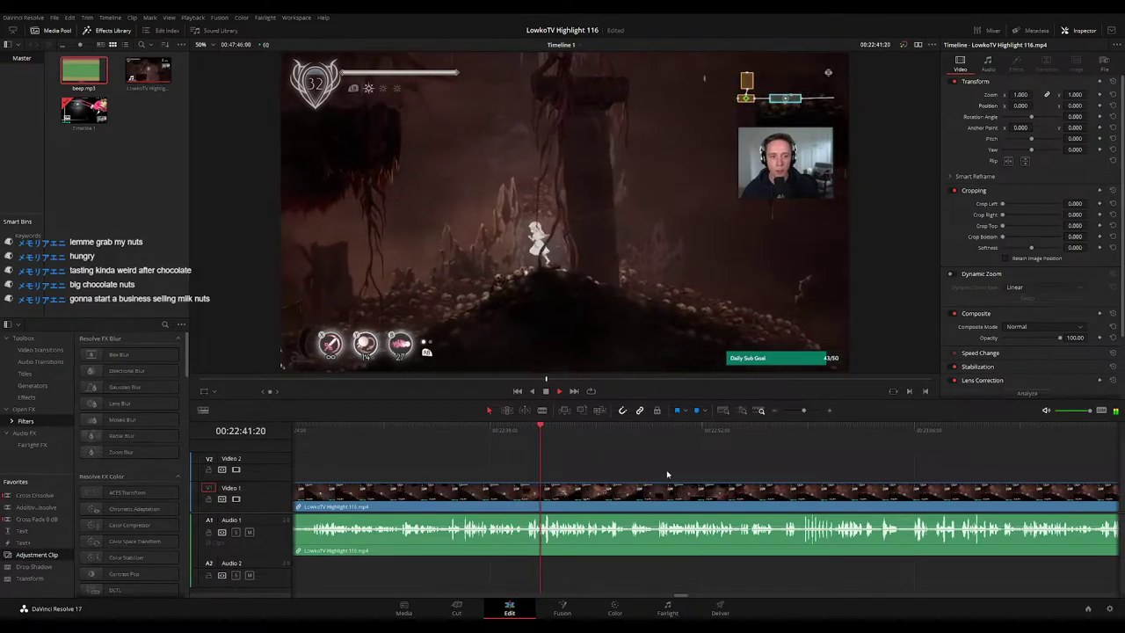
scroll(659, 464, right, 3)
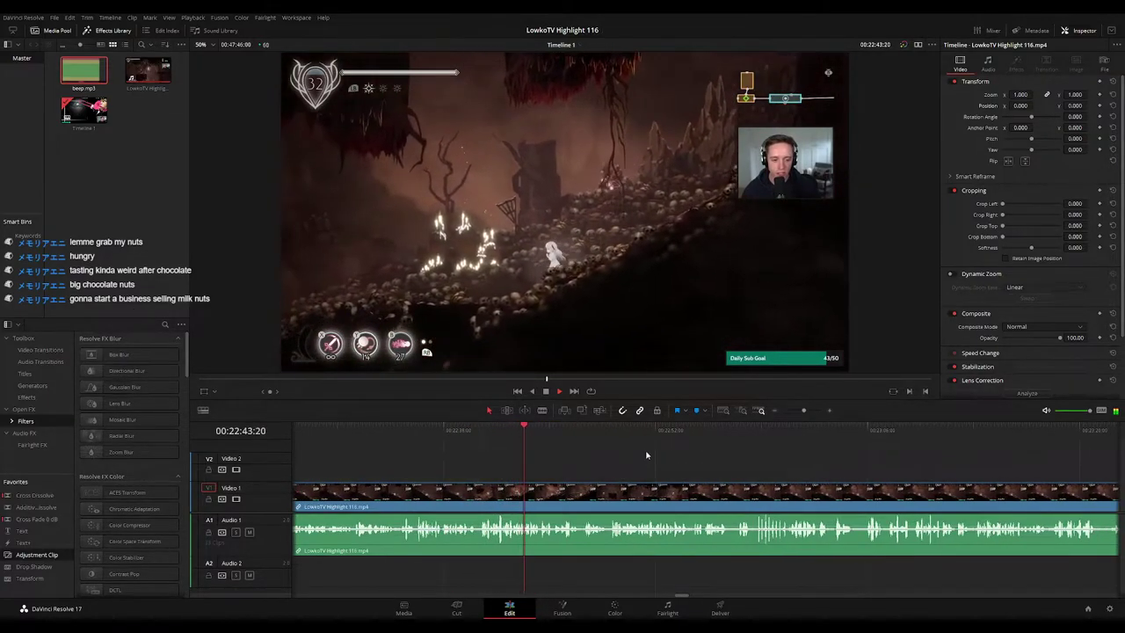
scroll(650, 468, right, 1)
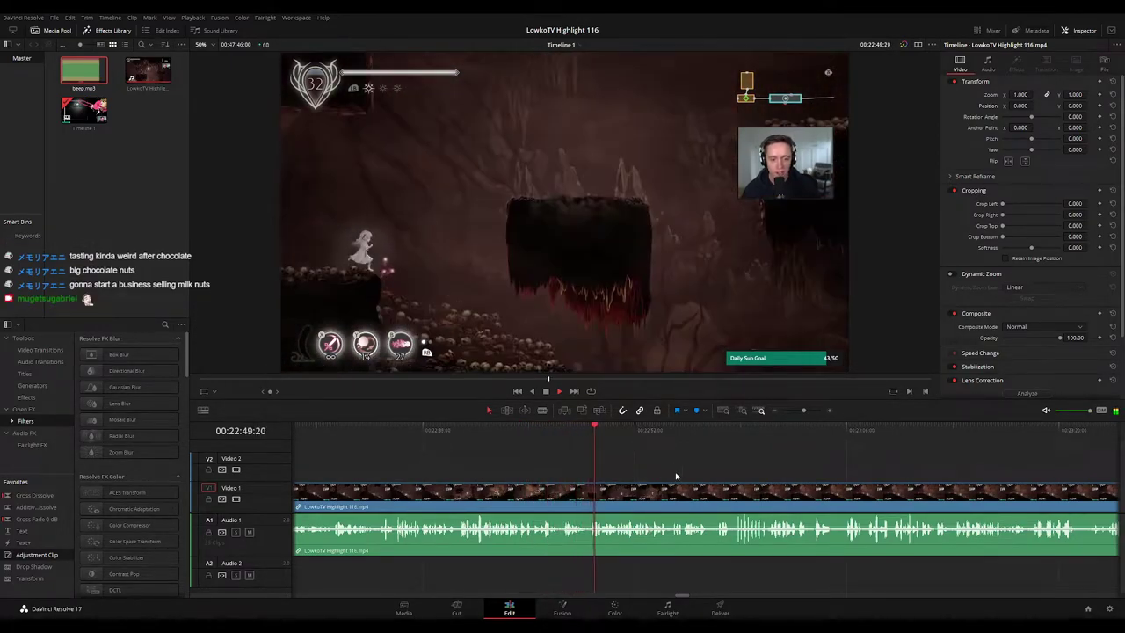
scroll(601, 471, right, 5)
scroll(606, 467, right, 3)
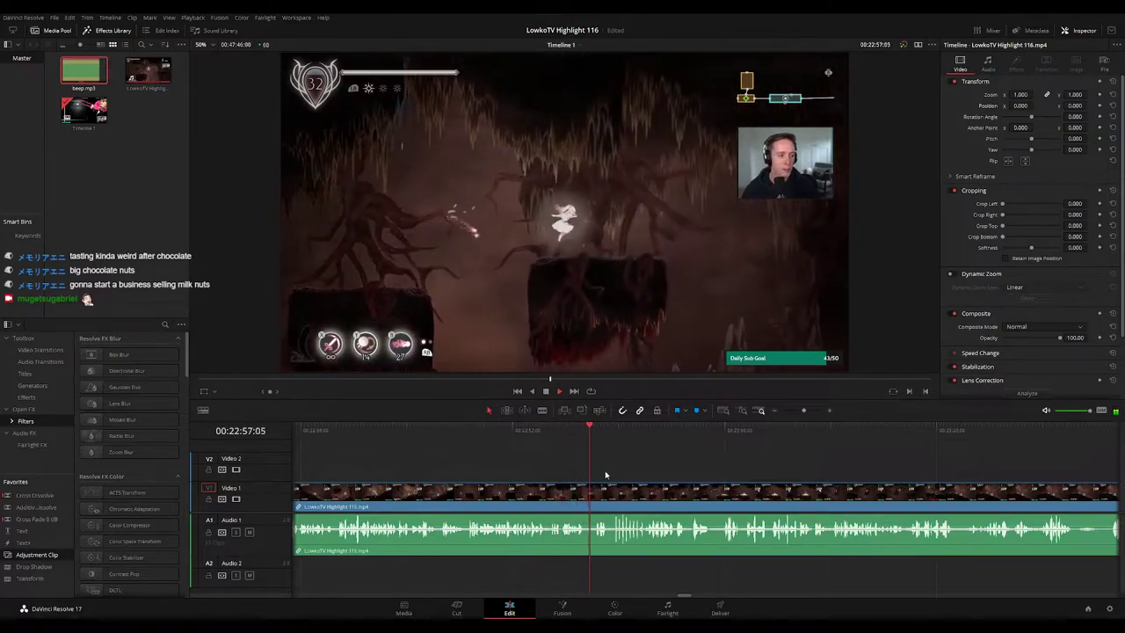
scroll(615, 470, right, 3)
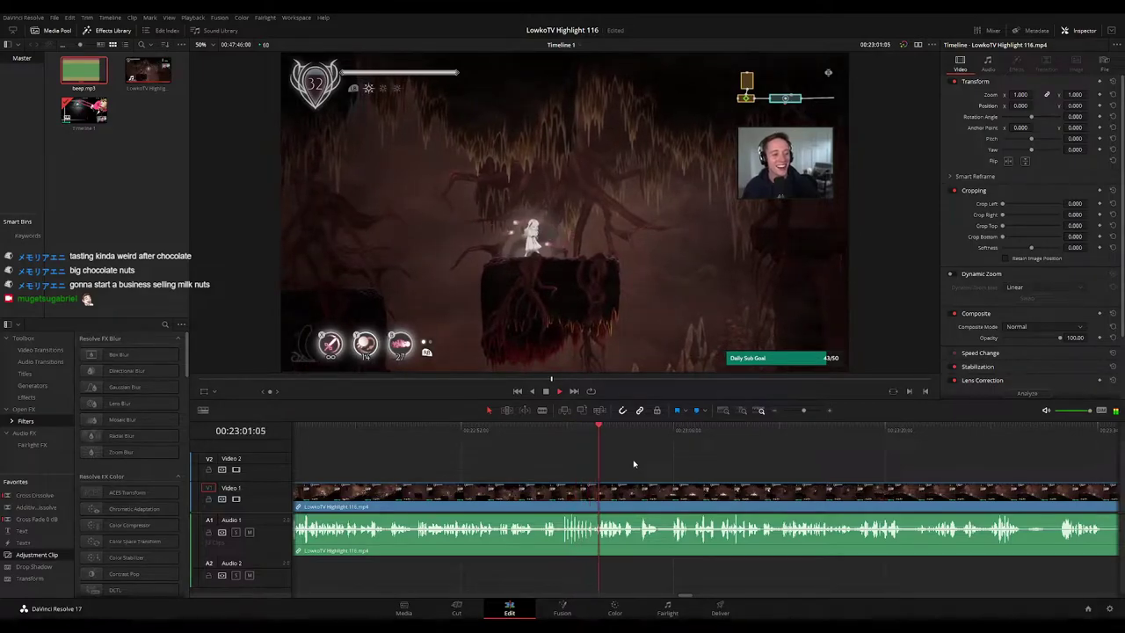
Step: Cut out the short piece at about 00:22:58:19, close the gap, and colour the reviewed clip before the cut green
click(538, 430)
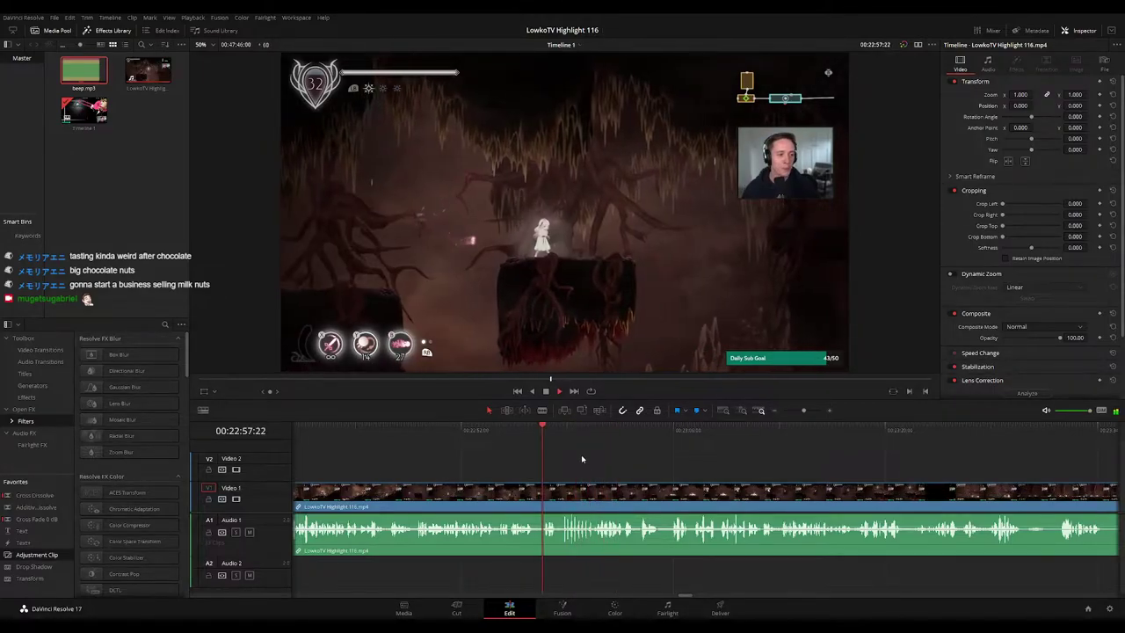
key(b)
click(559, 490)
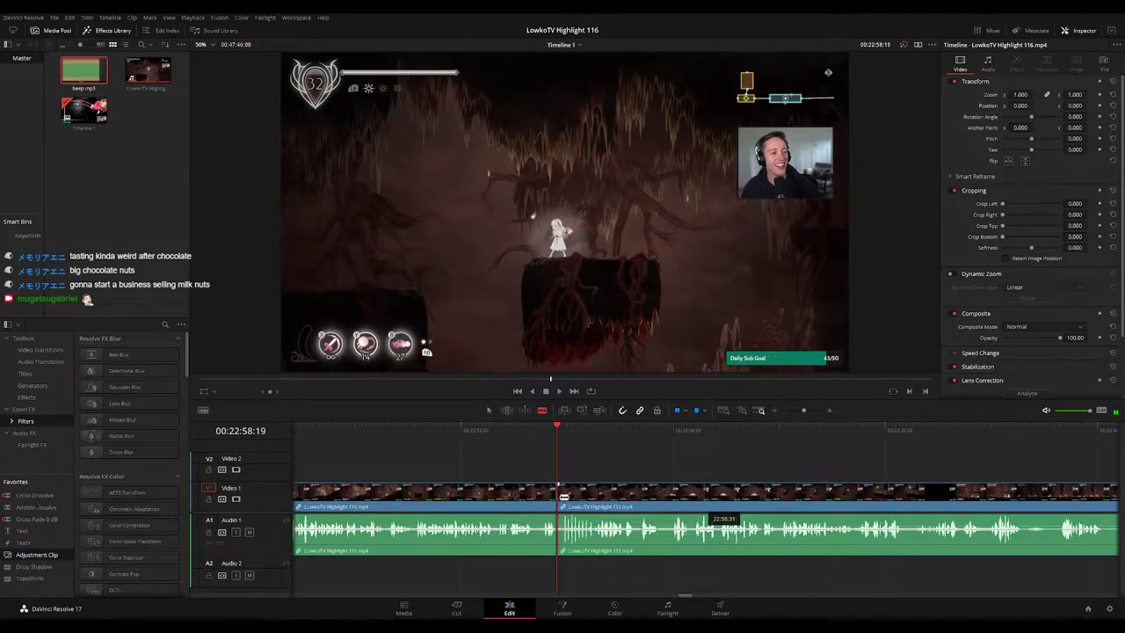
click(562, 495)
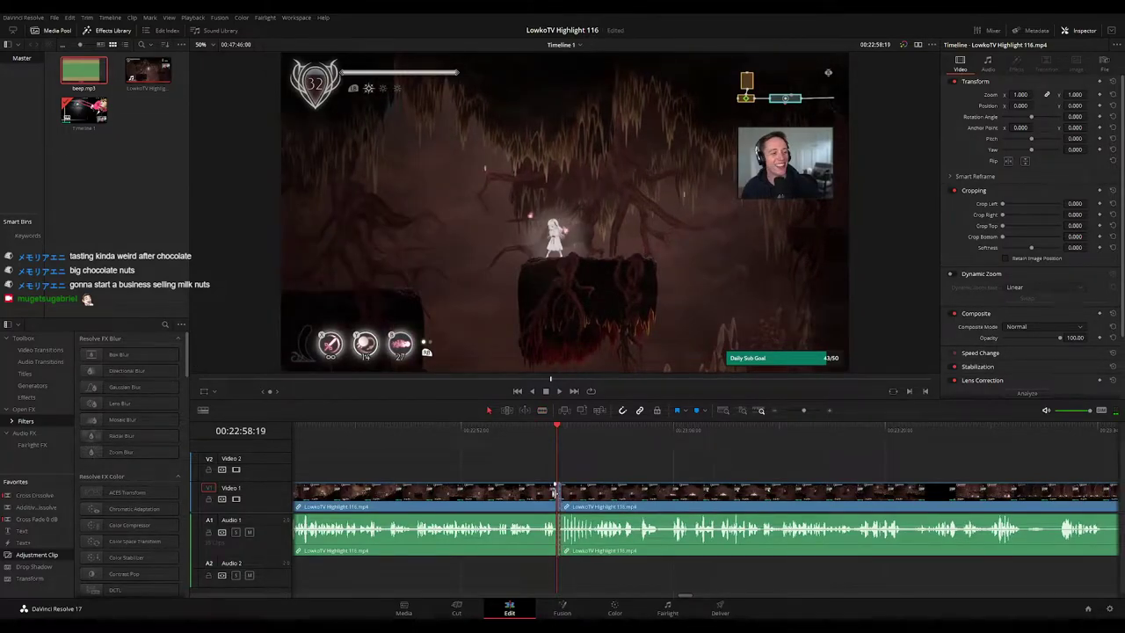
key(space)
click(503, 496)
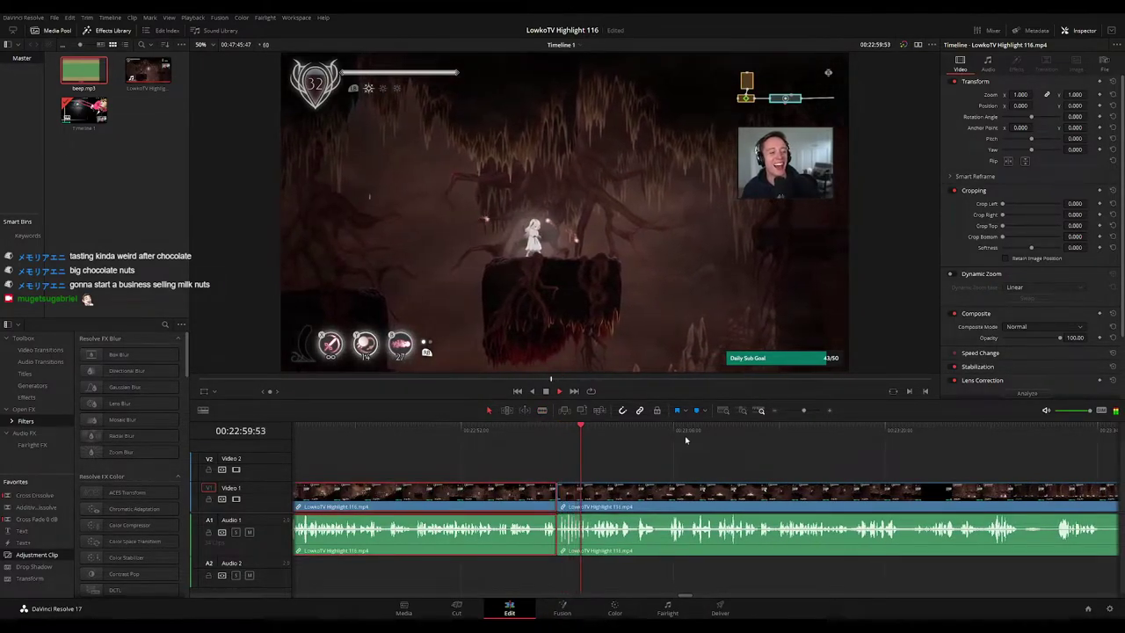
click(707, 457)
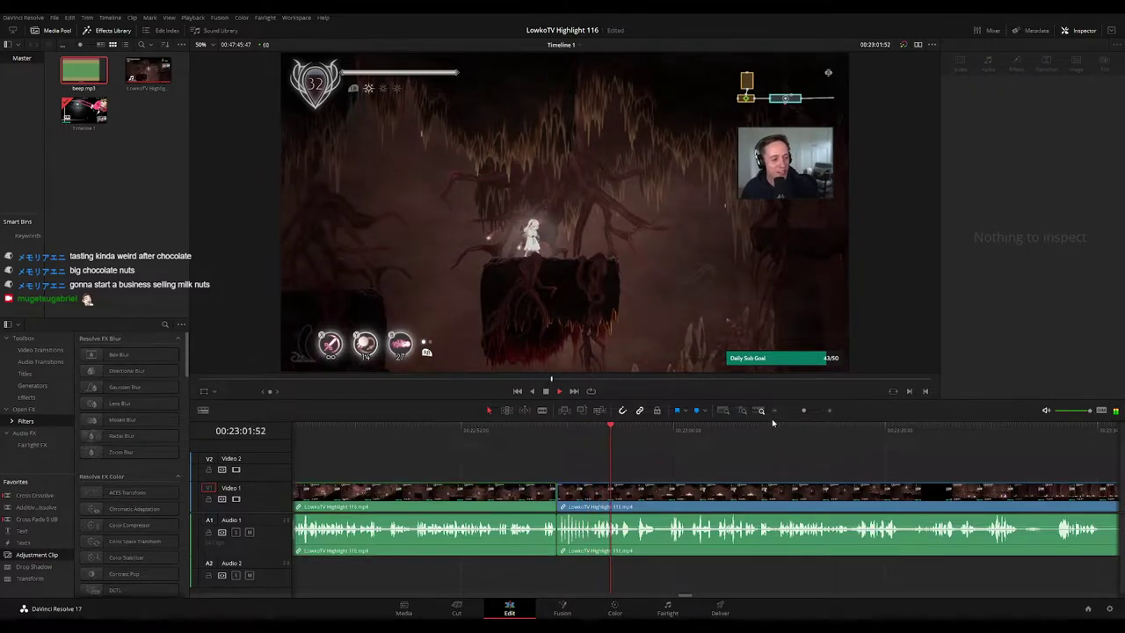
Step: Play the footage from about 00:23:01 to 00:23:17 and check it for moments that suit a webcam zoom
drag(804, 411, 801, 410)
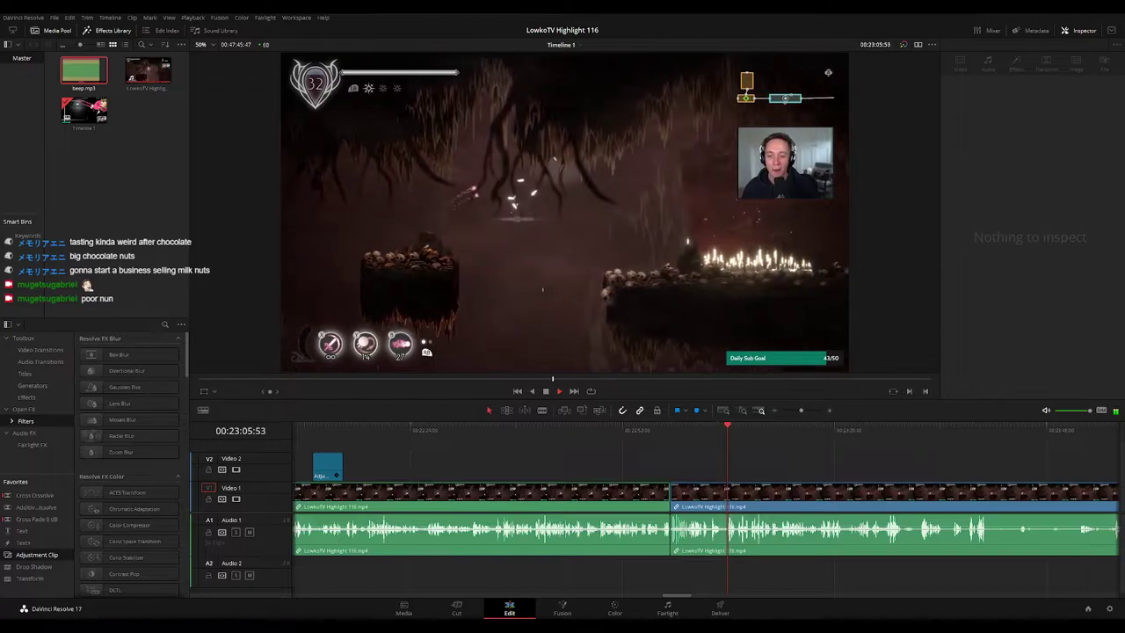
key(space)
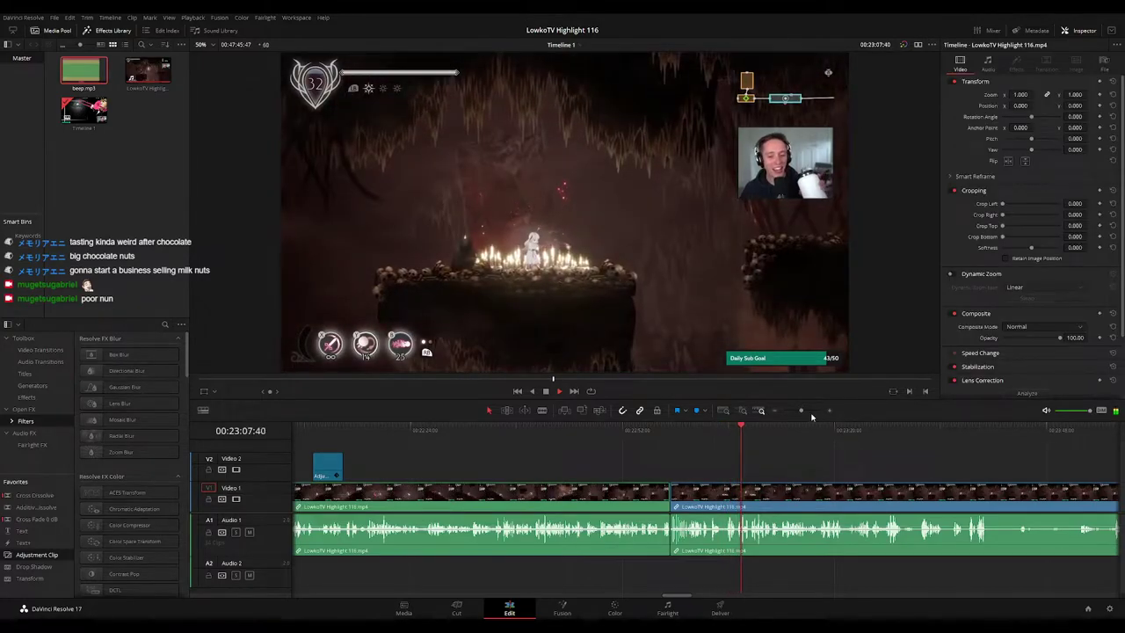
drag(801, 411, 805, 411)
scroll(695, 454, right, 3)
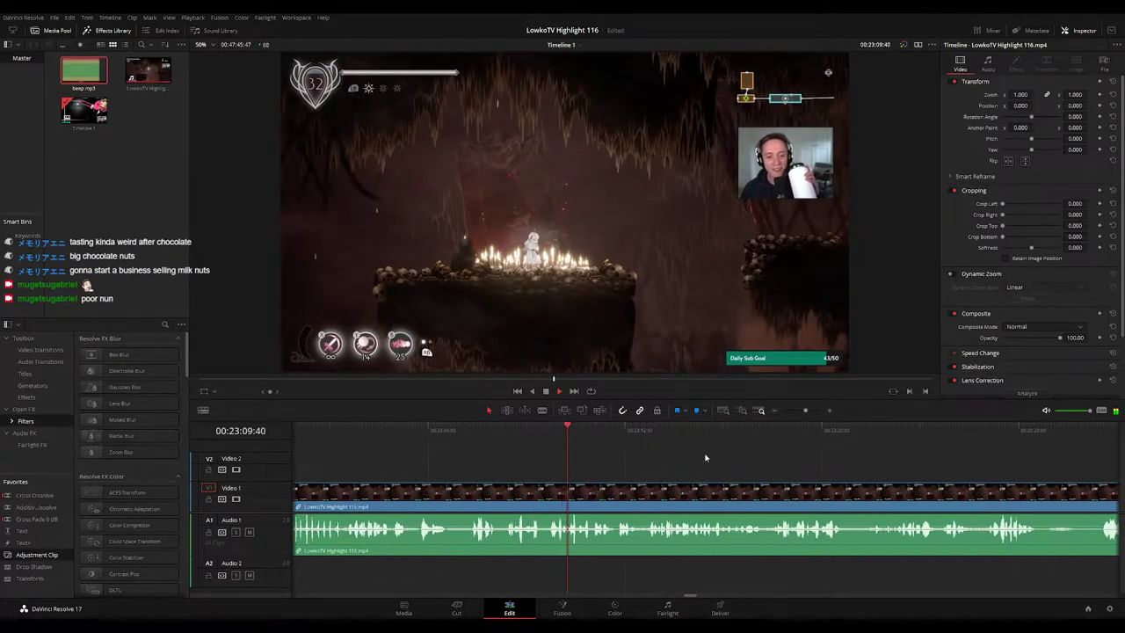
drag(745, 469, 648, 457)
scroll(672, 466, right, 1)
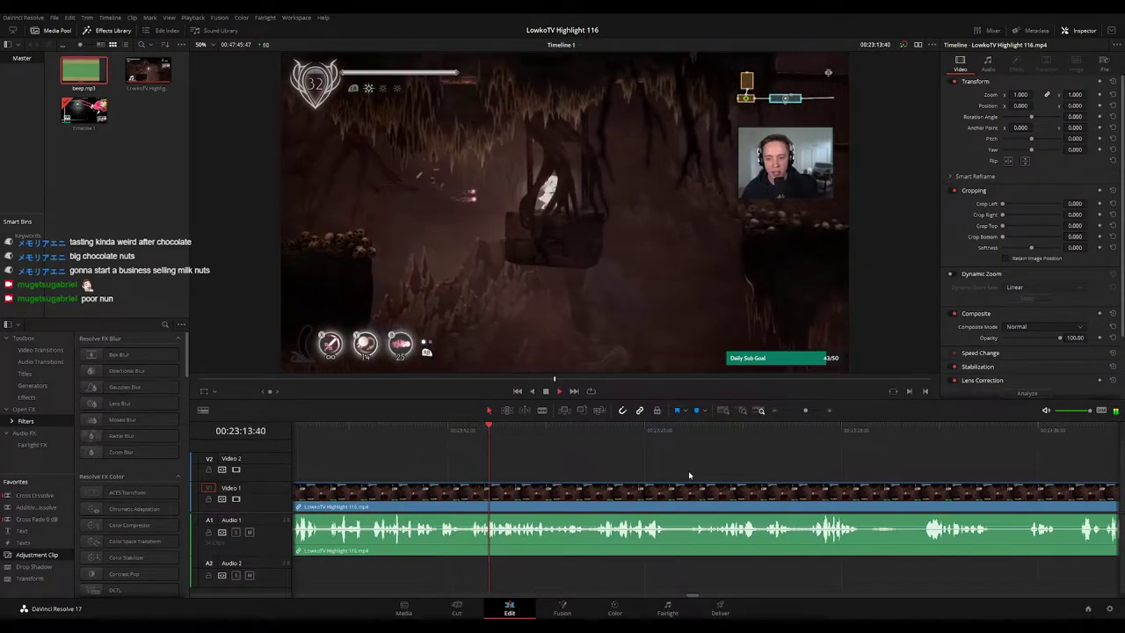
scroll(712, 475, right, 2)
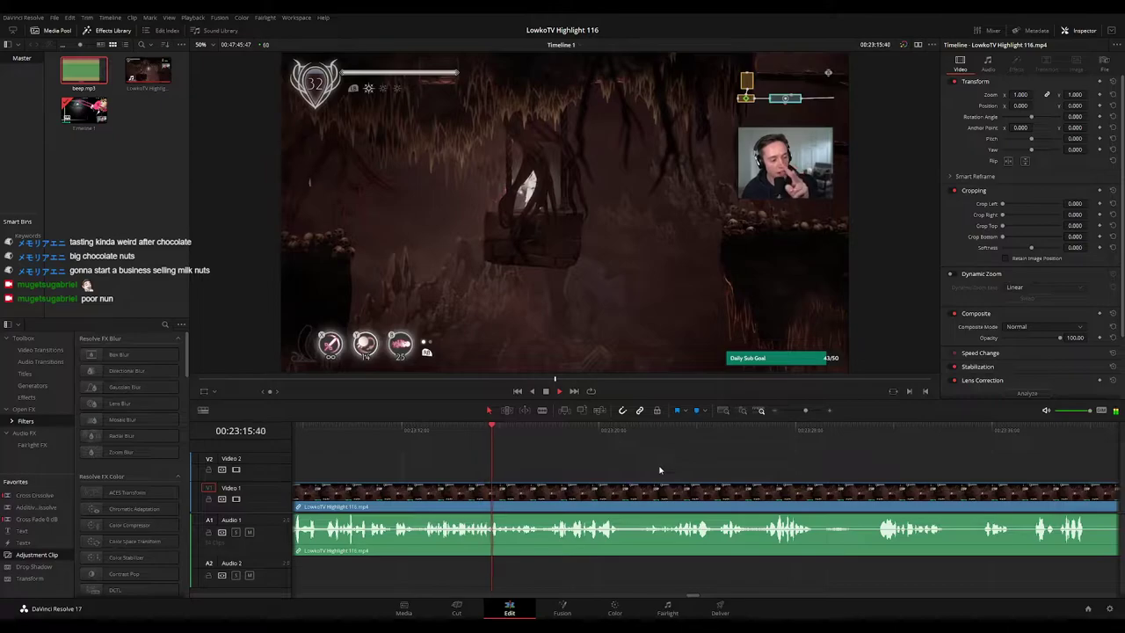
scroll(681, 472, right, 1)
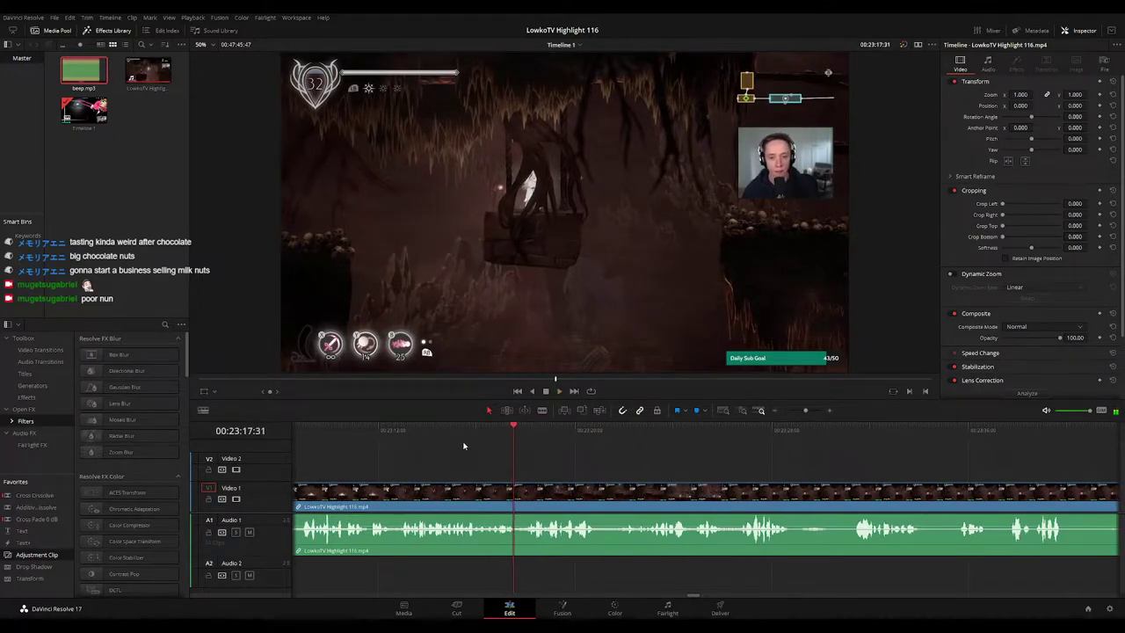
Step: Place an adjustment clip on Video 2 at 00:23:15:33 and enlarge the webcam with zoom 2.000 and position X -1180, Y -210
click(398, 428)
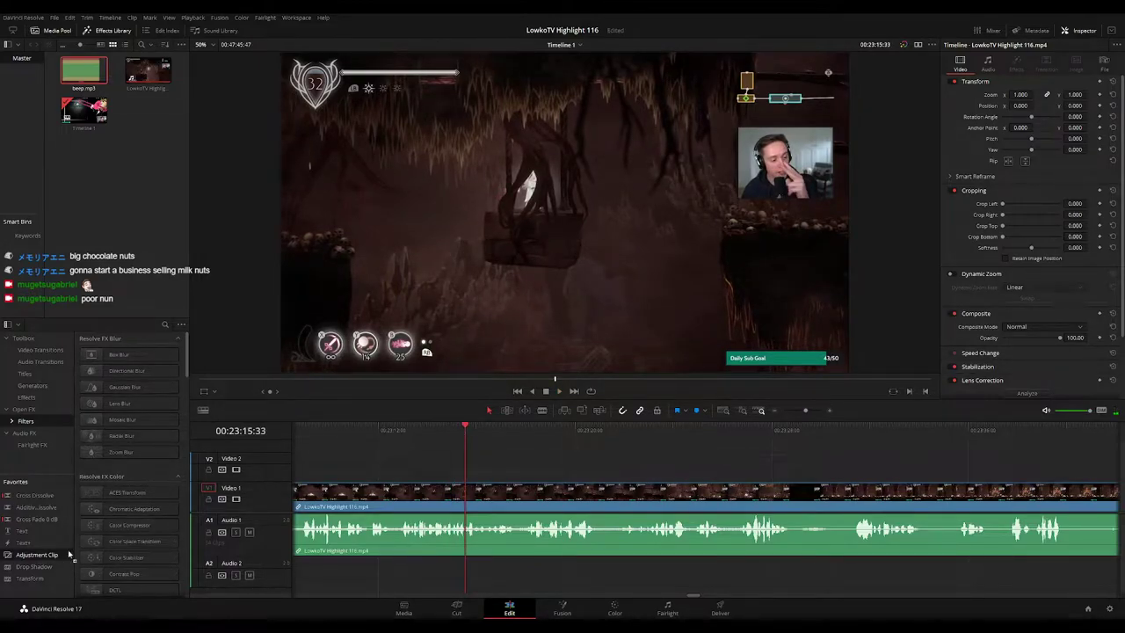
drag(69, 554, 466, 474)
drag(1018, 95, 1073, 105)
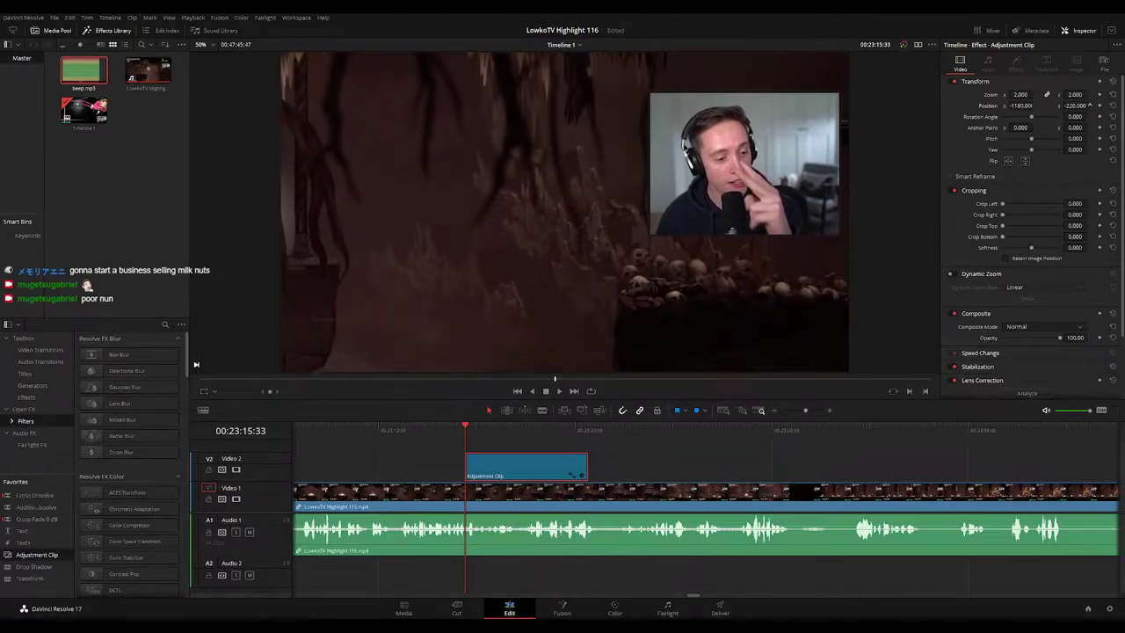
click(676, 460)
key(space)
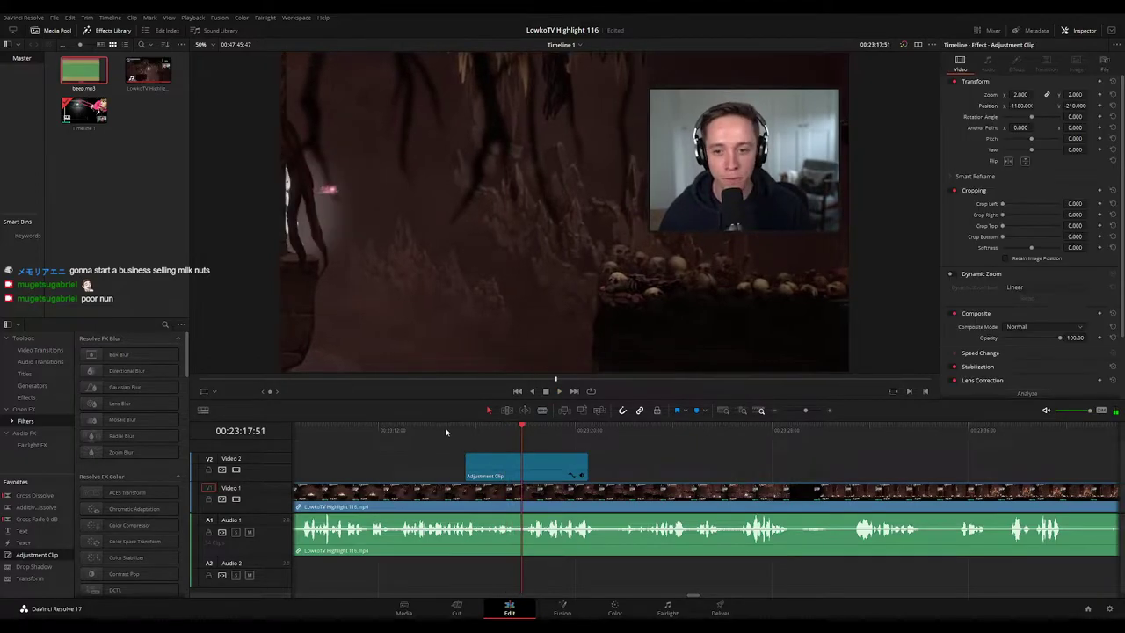
Step: Extend the start of the new adjustment clip back to about 00:23:14 and replay the webcam zoom
drag(432, 430, 393, 430)
key(space)
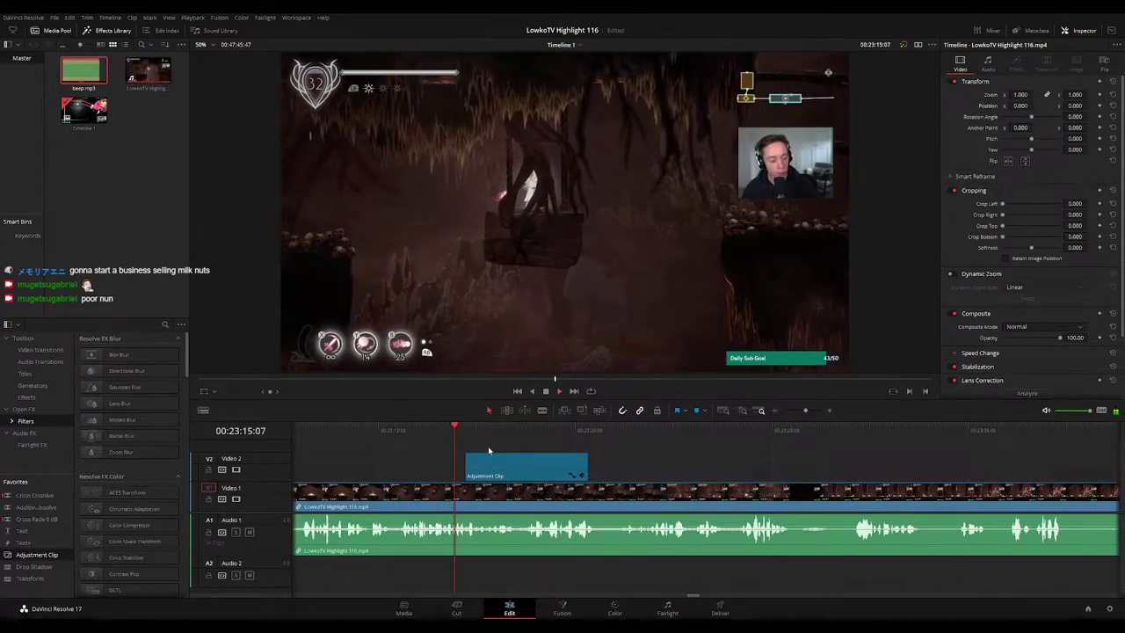
drag(430, 438, 428, 465)
key(space)
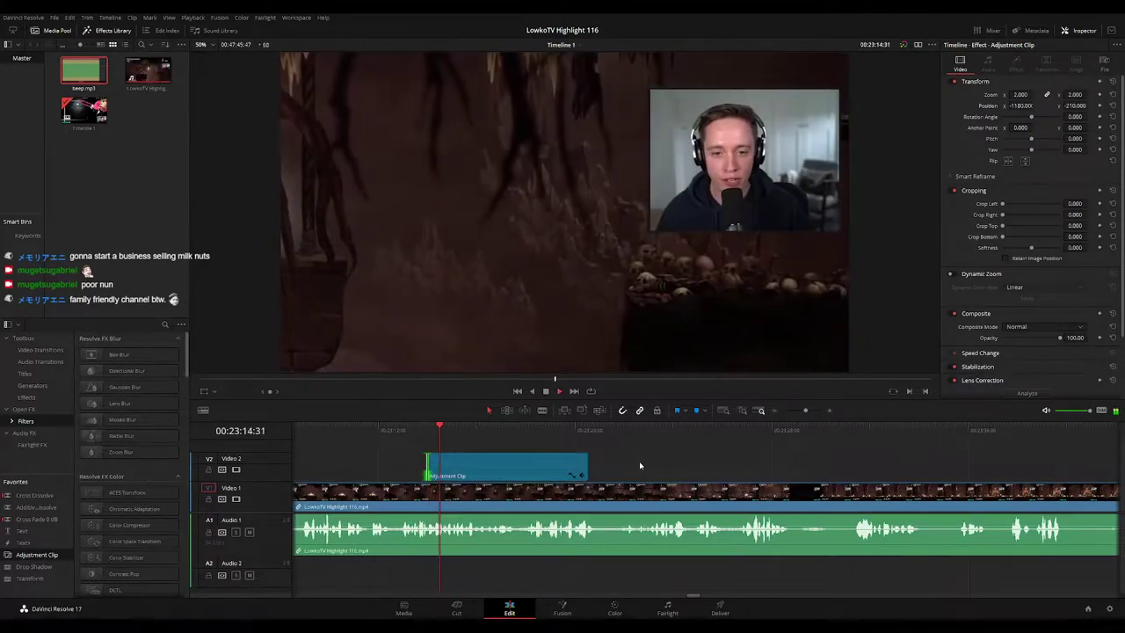
click(405, 430)
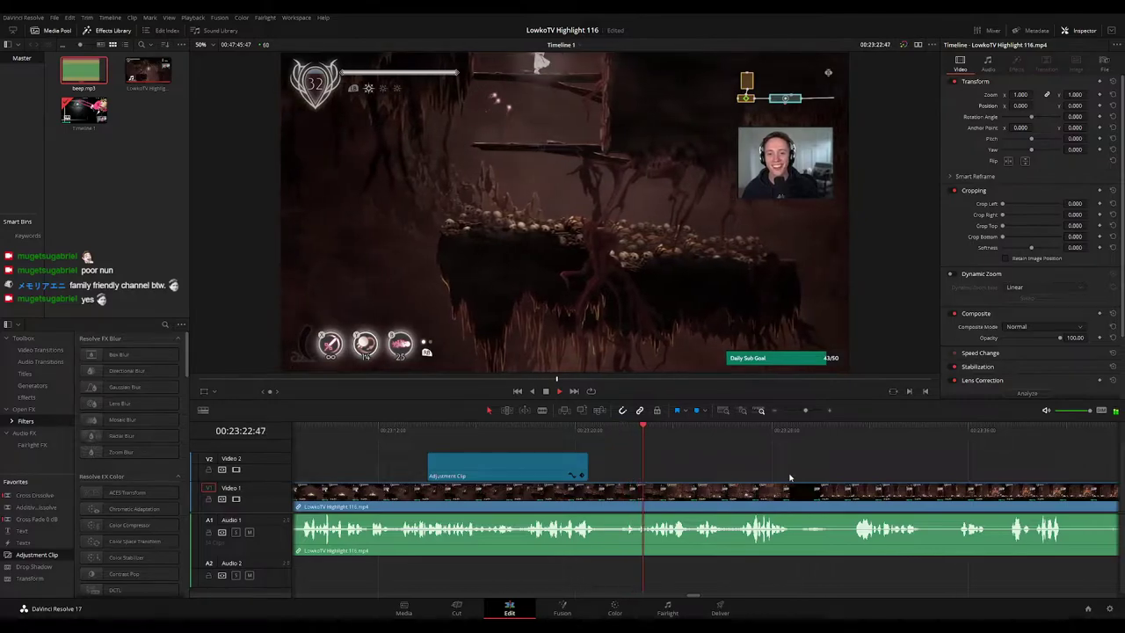
Step: Cut out the short piece at about 00:23:29 on Video 1 and Audio 1 and close the gap
drag(789, 477, 668, 454)
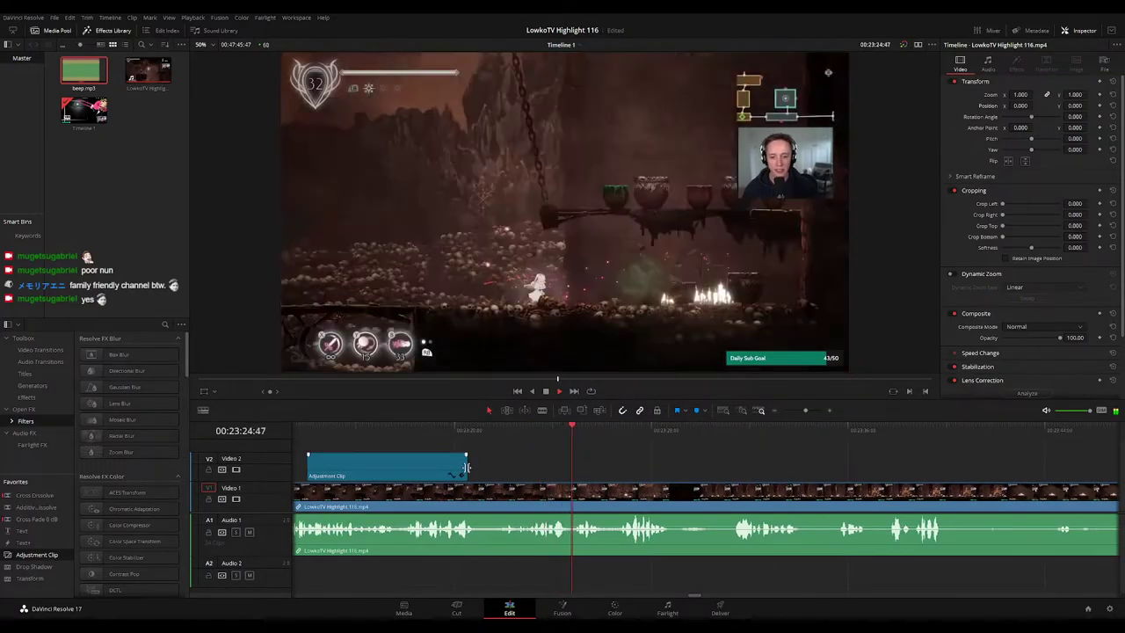
scroll(666, 461, right, 2)
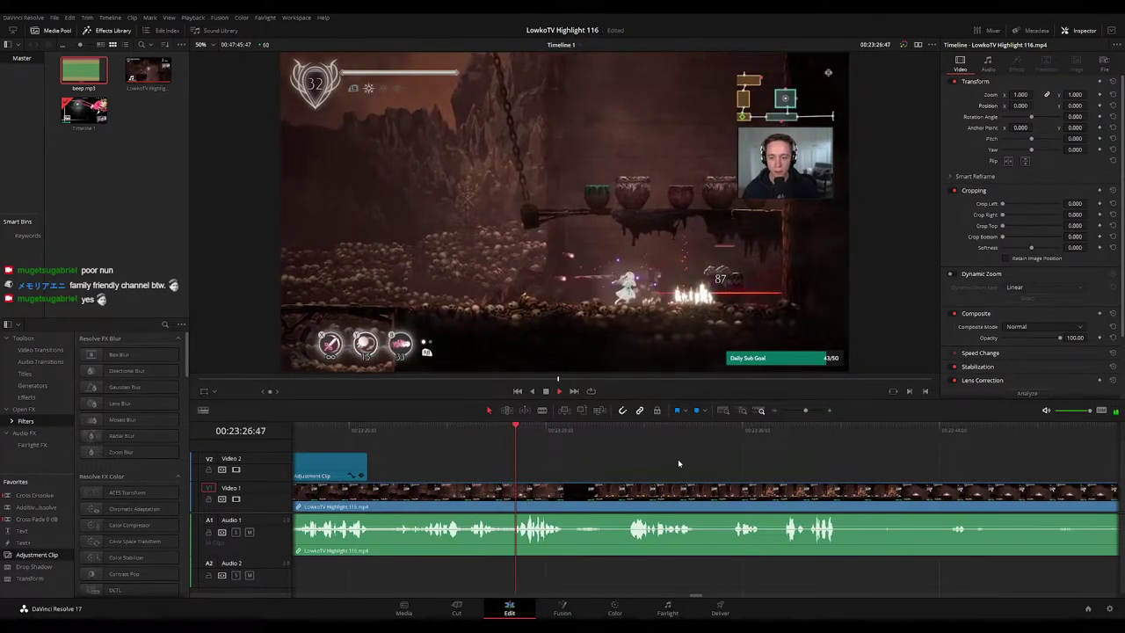
scroll(649, 472, right, 1)
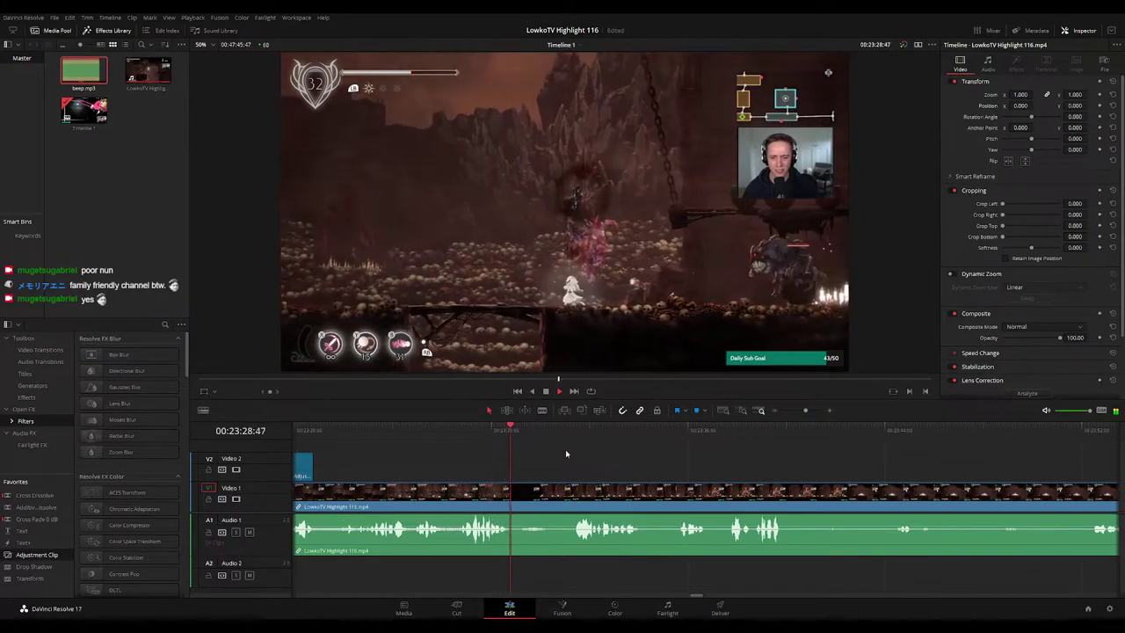
key(ctrl+b)
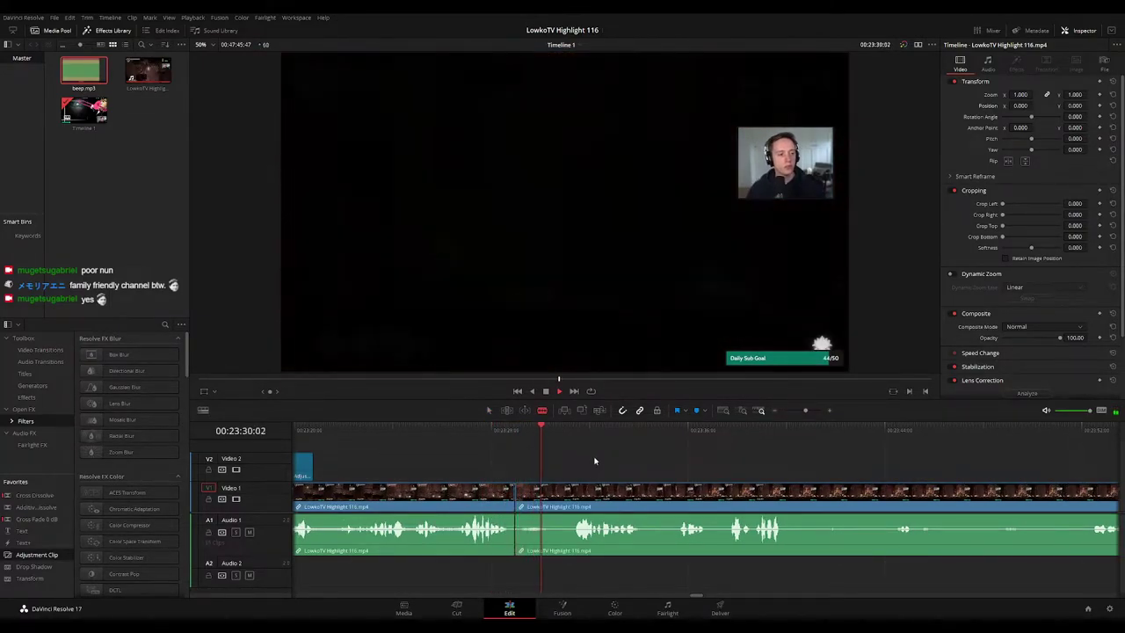
click(518, 429)
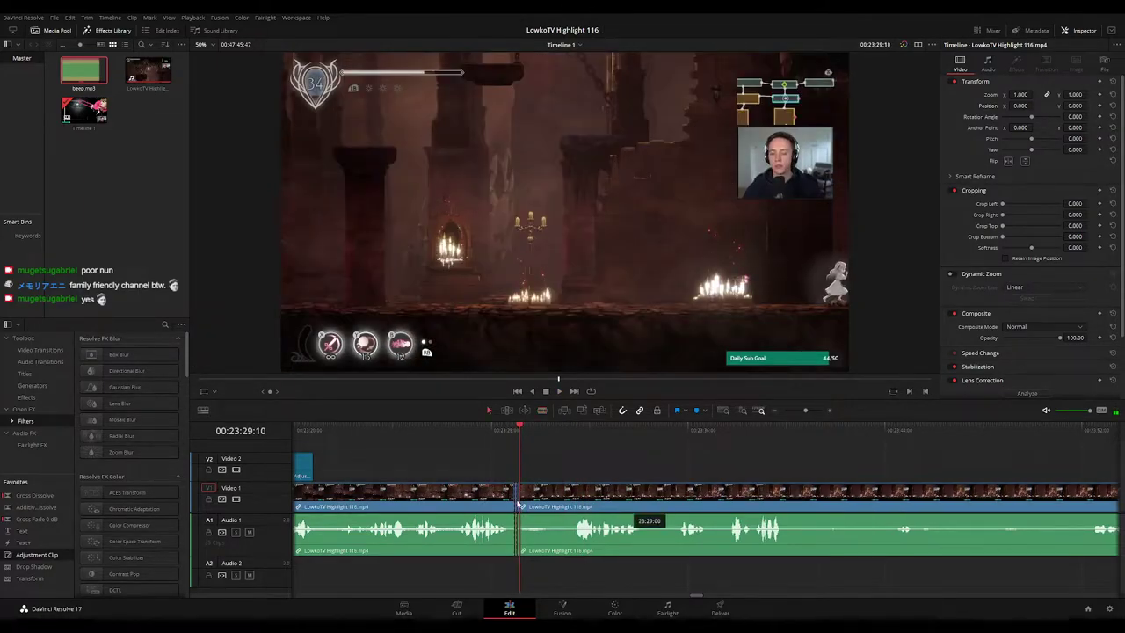
click(520, 497)
key(a)
key(Delete)
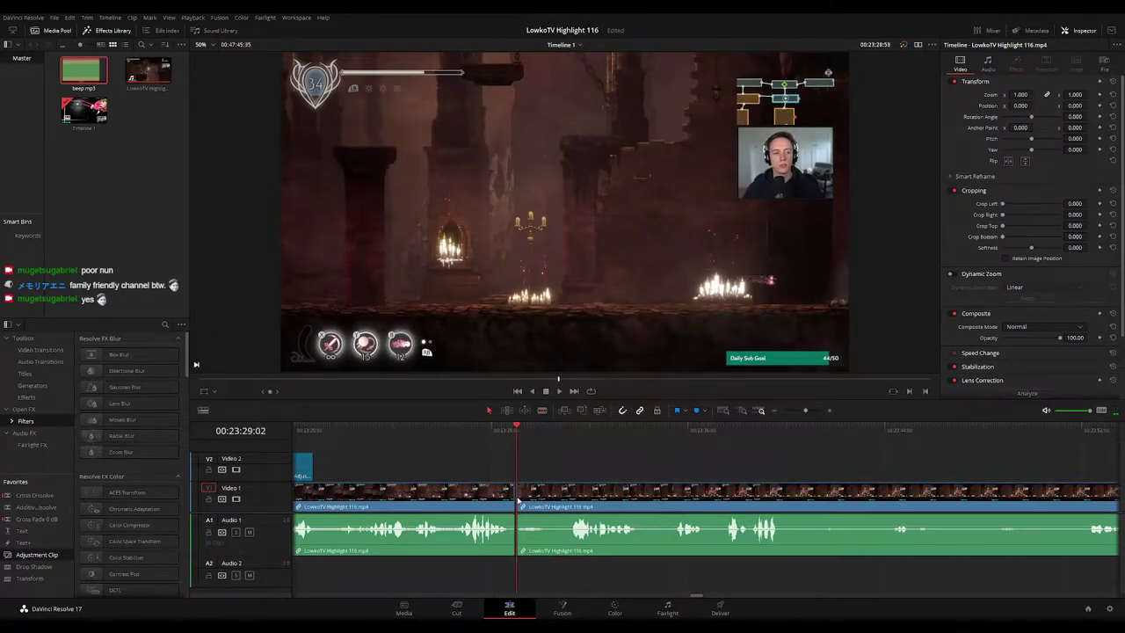
Step: Check the join at about 00:23:29 and colour the reviewed clip before the cut green
key(space)
click(515, 432)
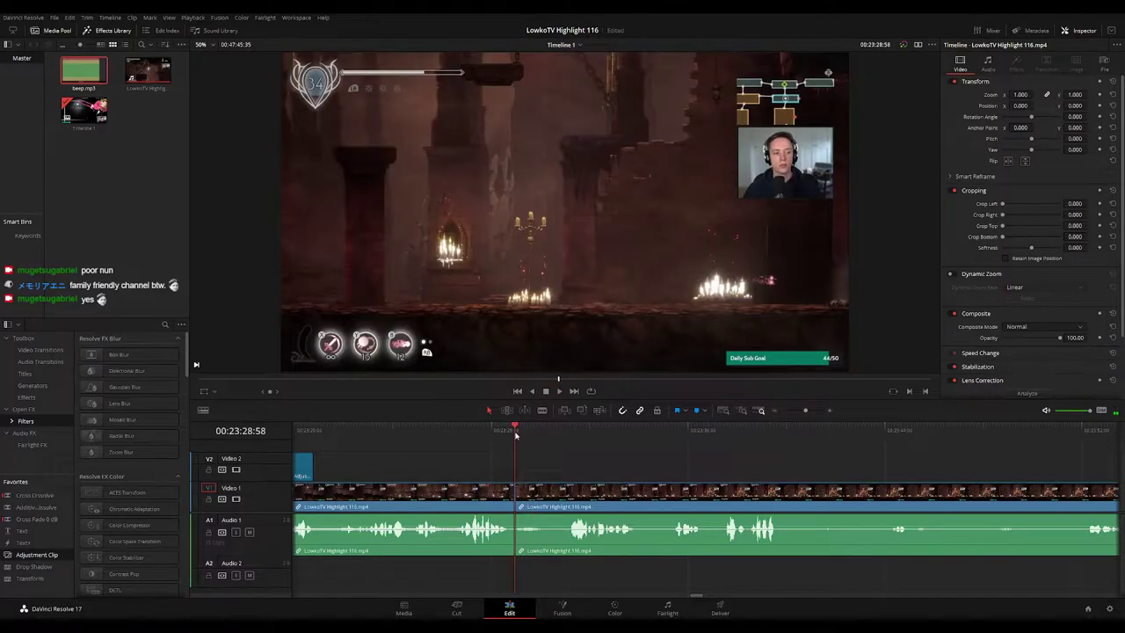
key(Left)
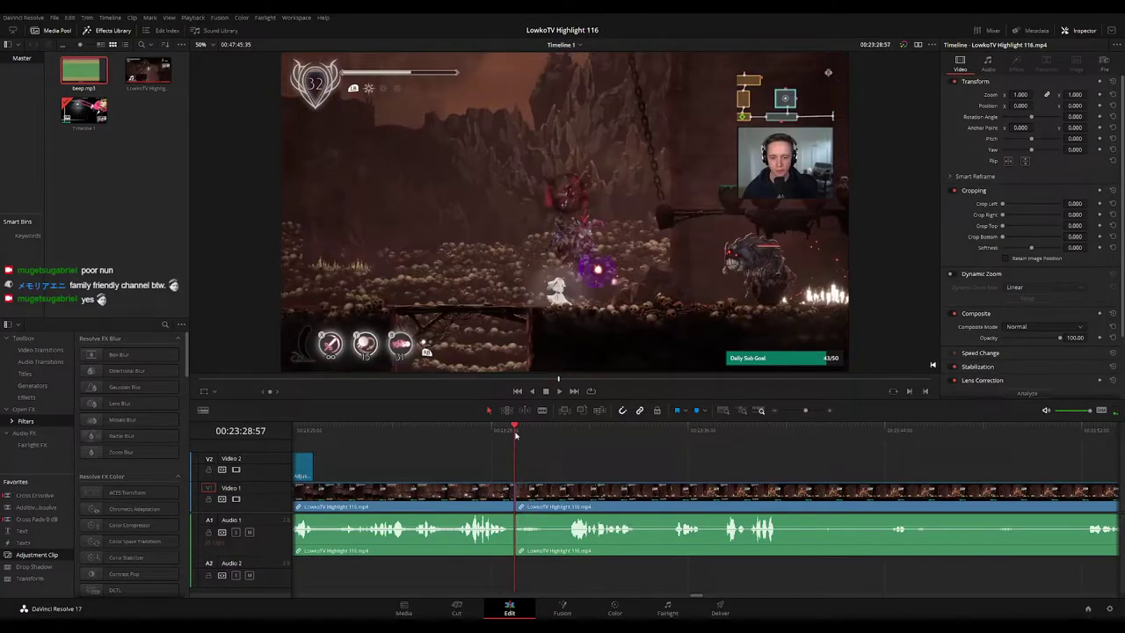
key(Right)
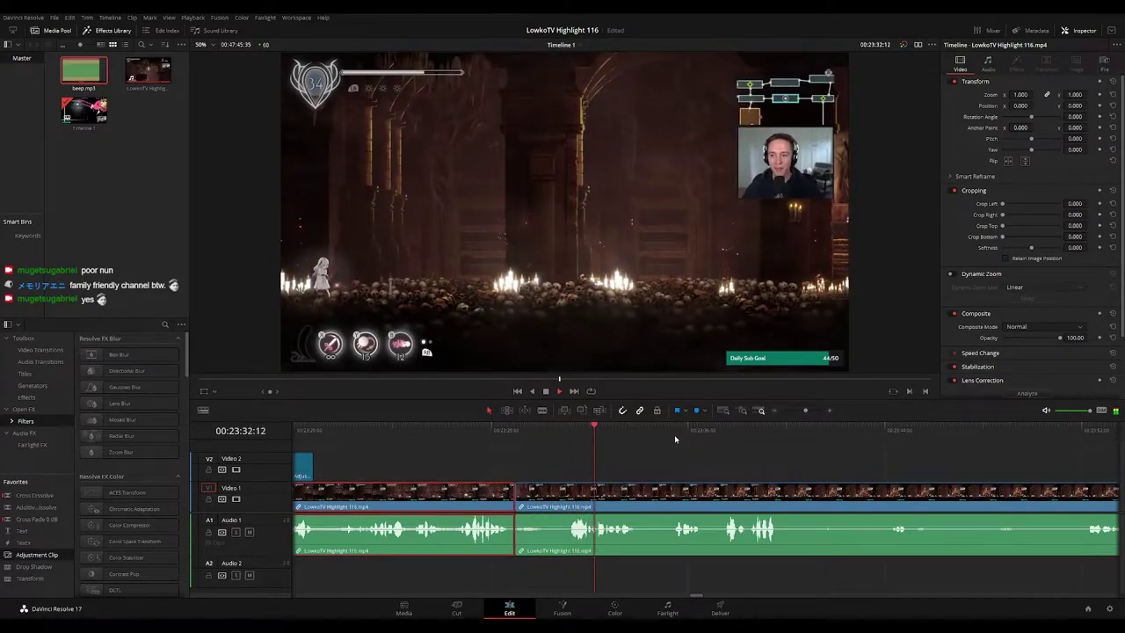
click(662, 466)
Step: Place an adjustment clip on Video 2 at 00:23:36:41 and enlarge the webcam with zoom 1.690 and position X -848
drag(769, 471, 579, 449)
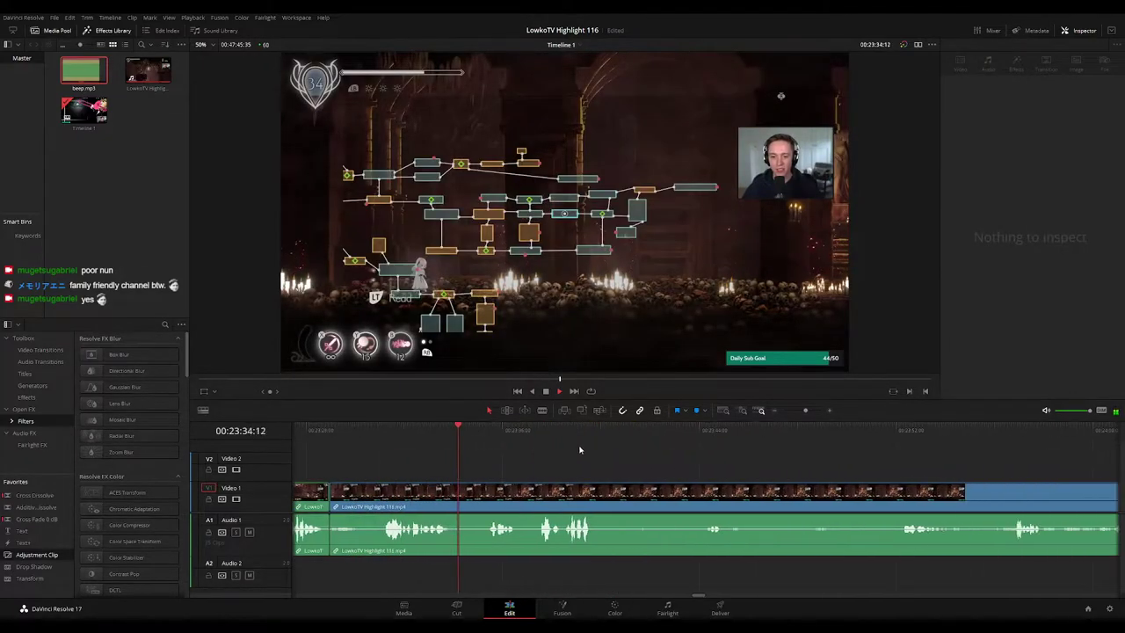
drag(698, 460, 596, 447)
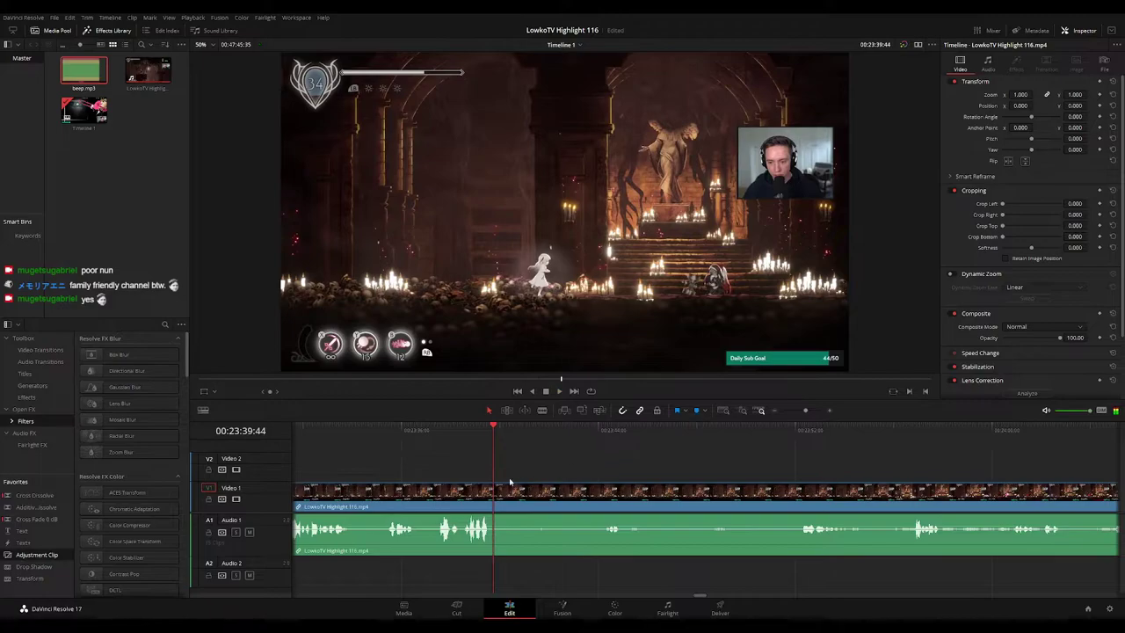
click(391, 430)
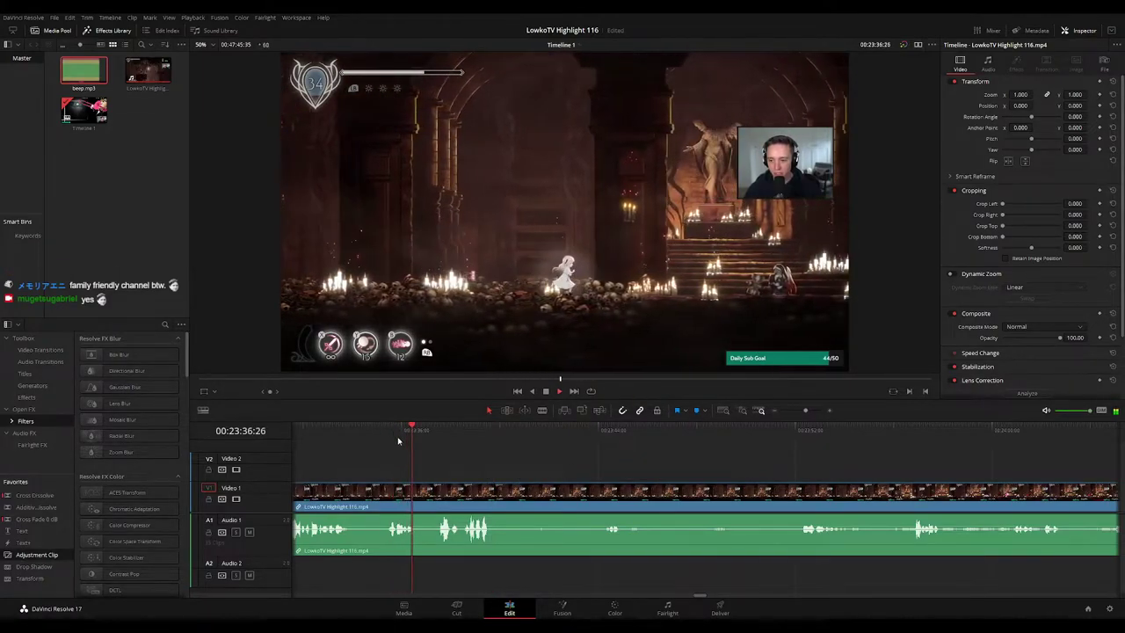
drag(53, 555, 453, 483)
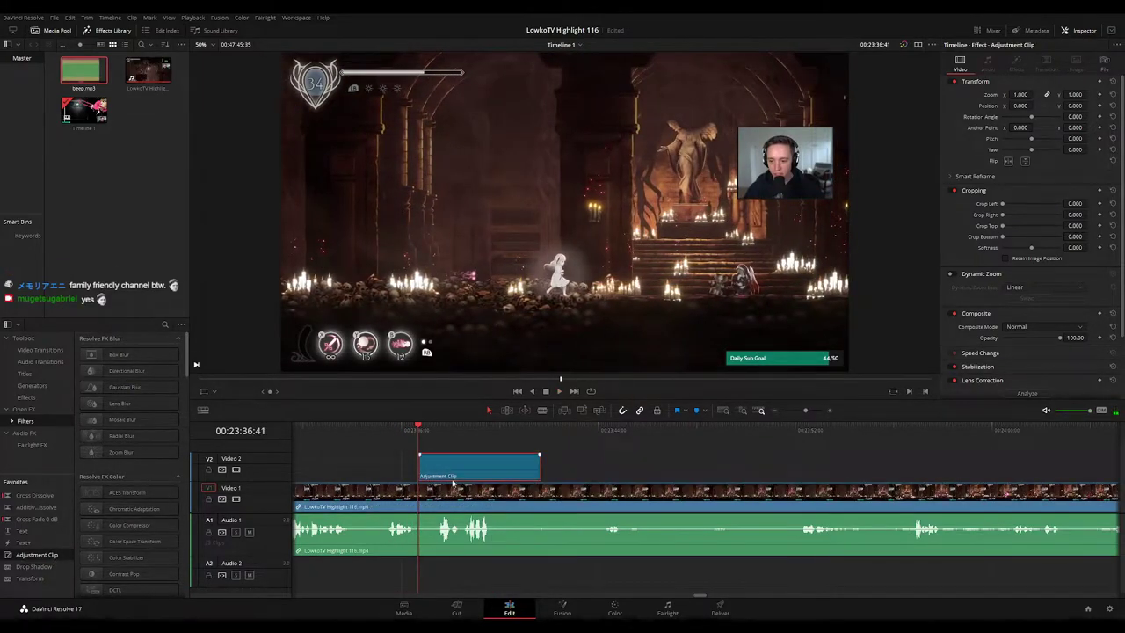
mouse_move(1019, 95)
mouse_down()
mouse_move(1036, 94)
mouse_move(1021, 105)
mouse_up()
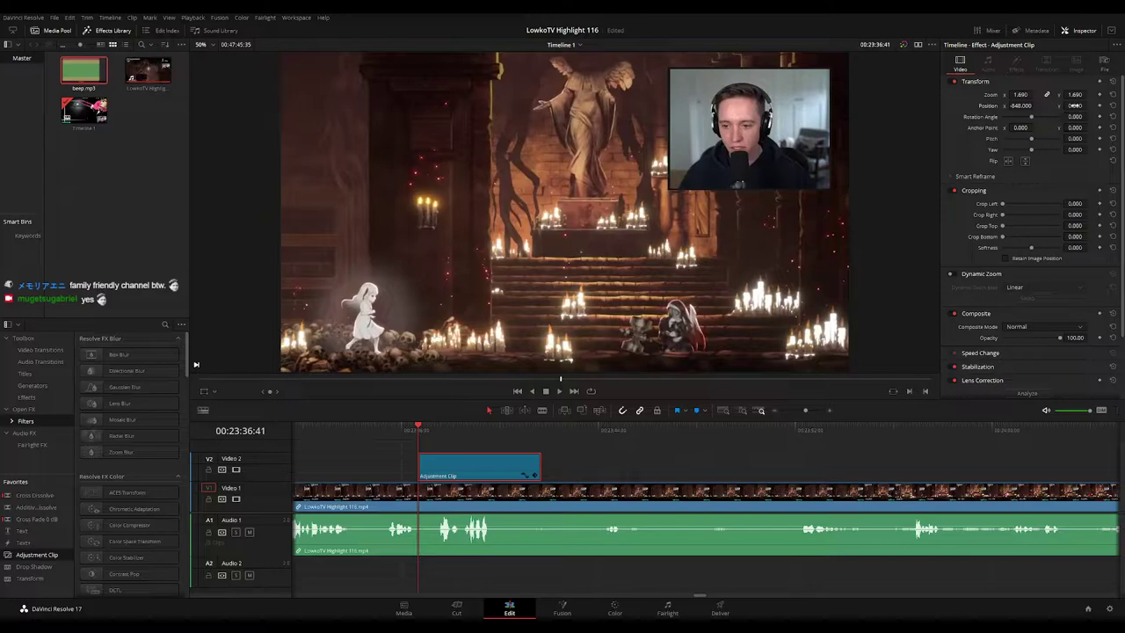
Step: Extend the end of the adjustment clip to about 00:23:51 and play the footage on to about 00:24:08
key(space)
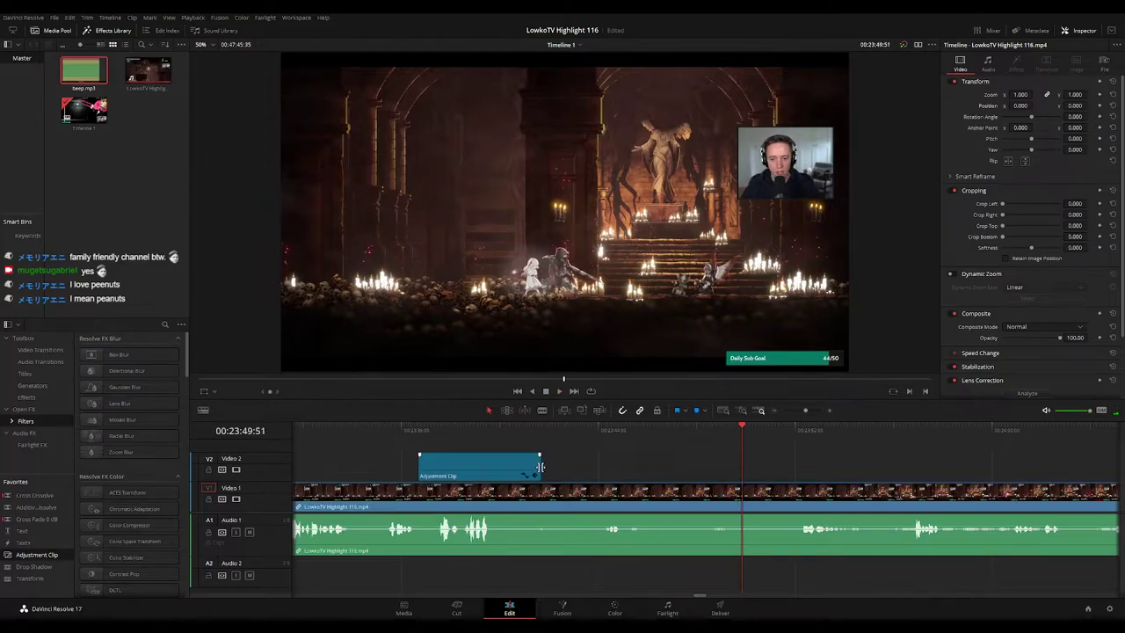
drag(540, 467, 782, 469)
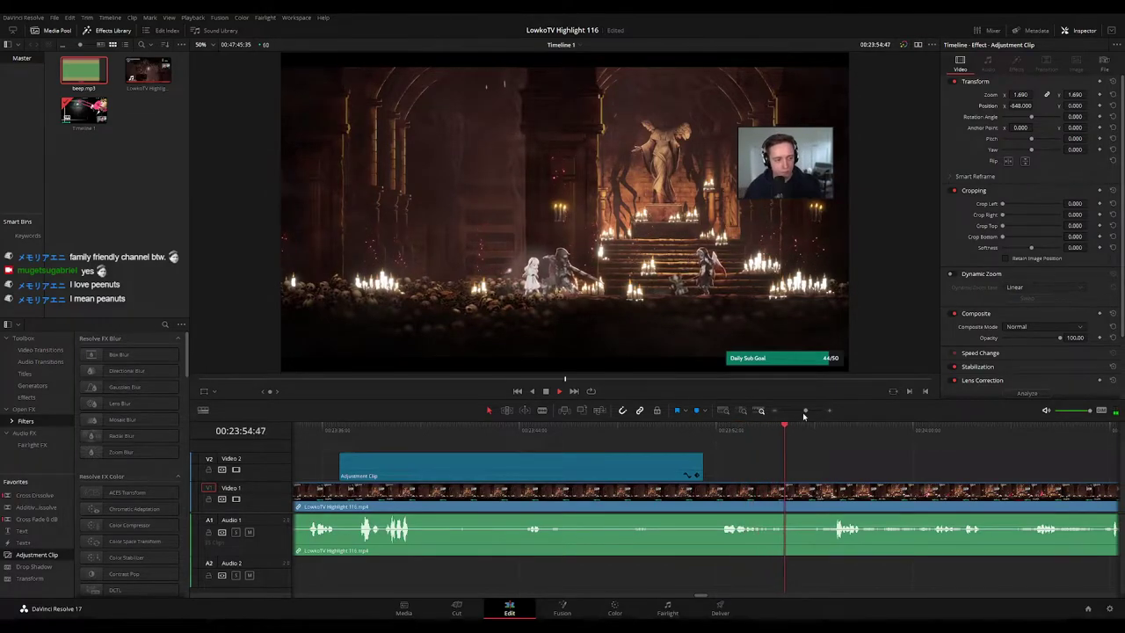
drag(804, 411, 802, 413)
drag(799, 467, 696, 458)
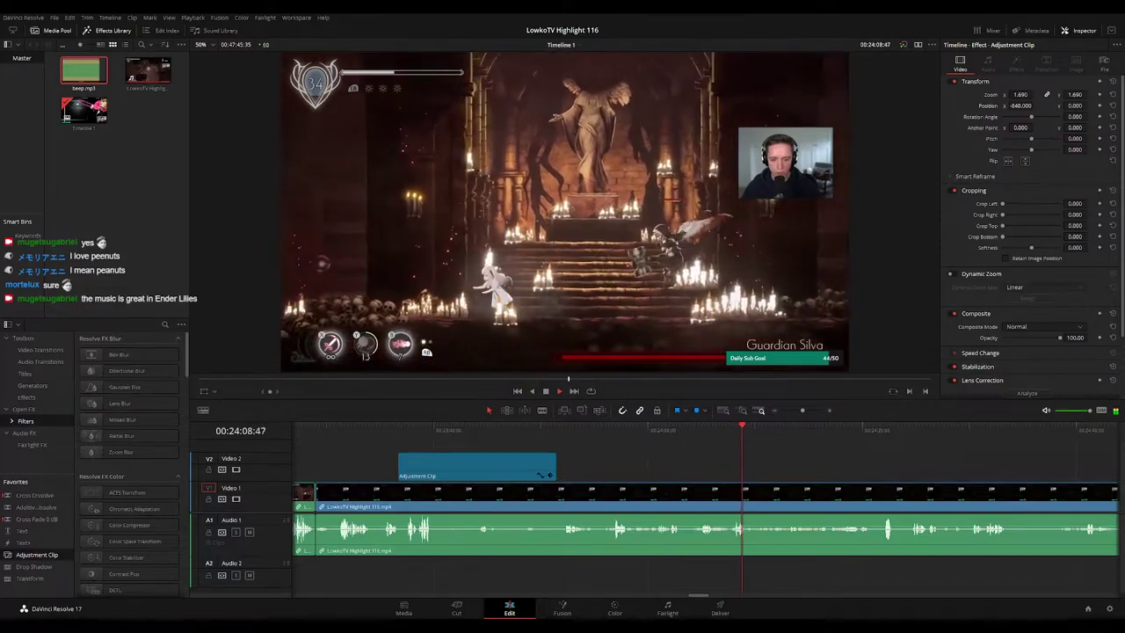
Step: Add an adjustment clip about one second long on Video 2 at 00:24:07:49 with zoom 1.690 and position X -772, and replay it
click(732, 431)
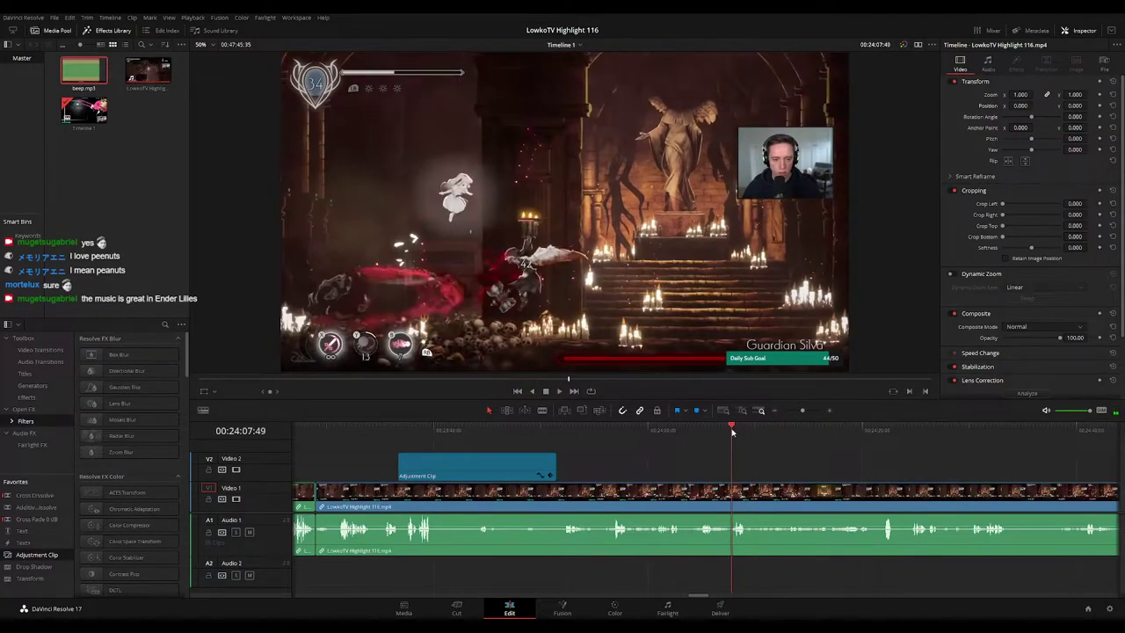
drag(151, 533, 733, 479)
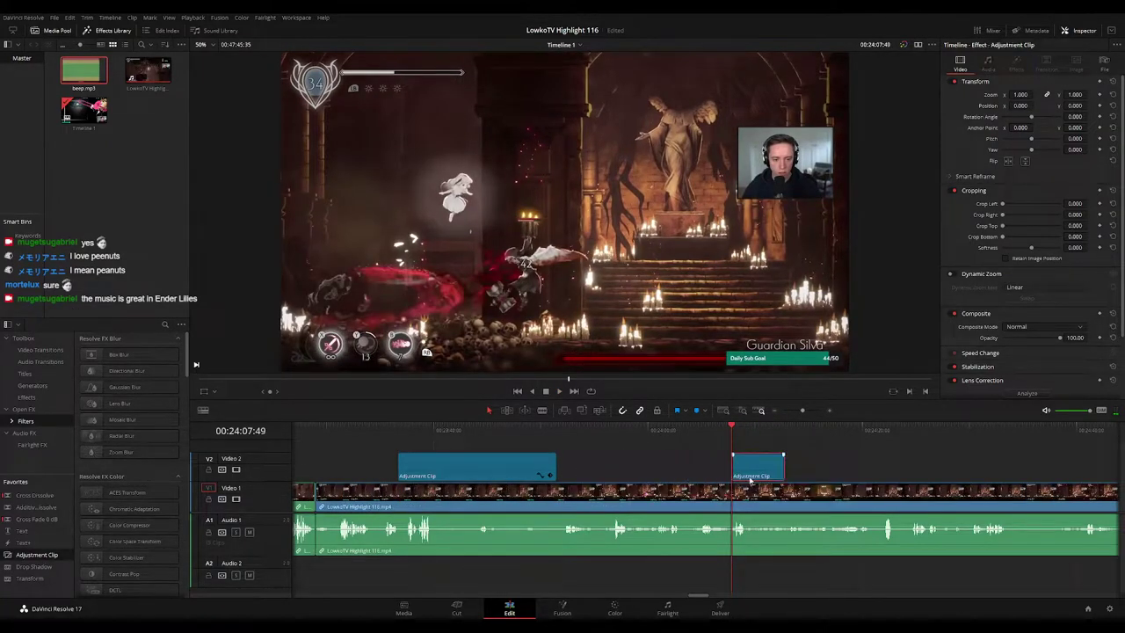
mouse_move(1019, 94)
mouse_down()
mouse_move(1049, 95)
mouse_move(1022, 95)
mouse_move(1035, 106)
mouse_up()
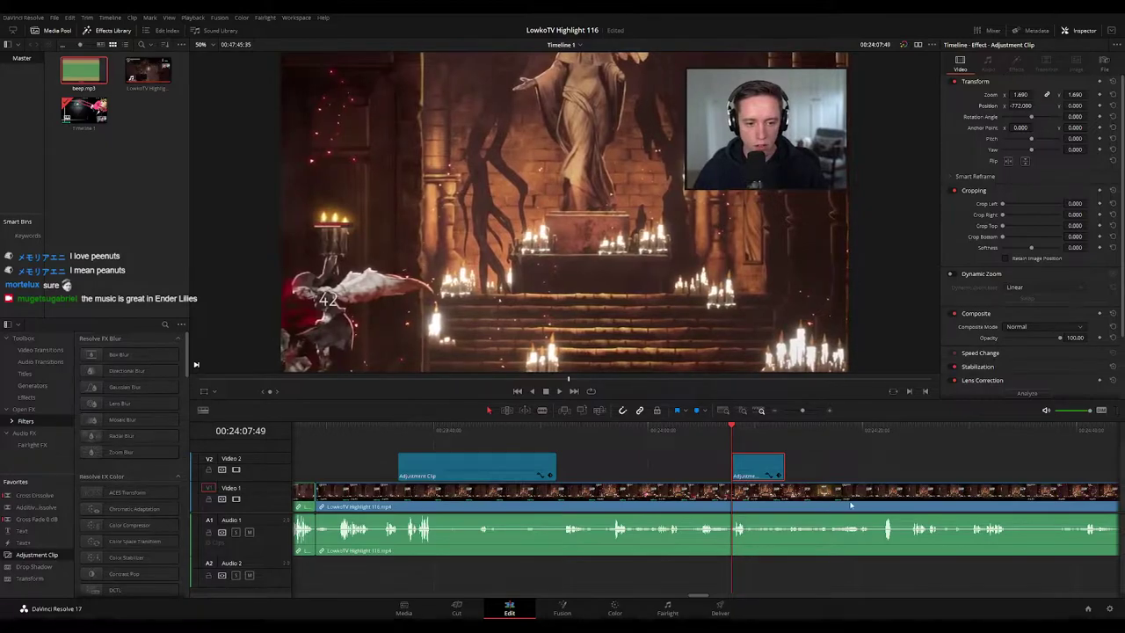
drag(783, 466, 745, 469)
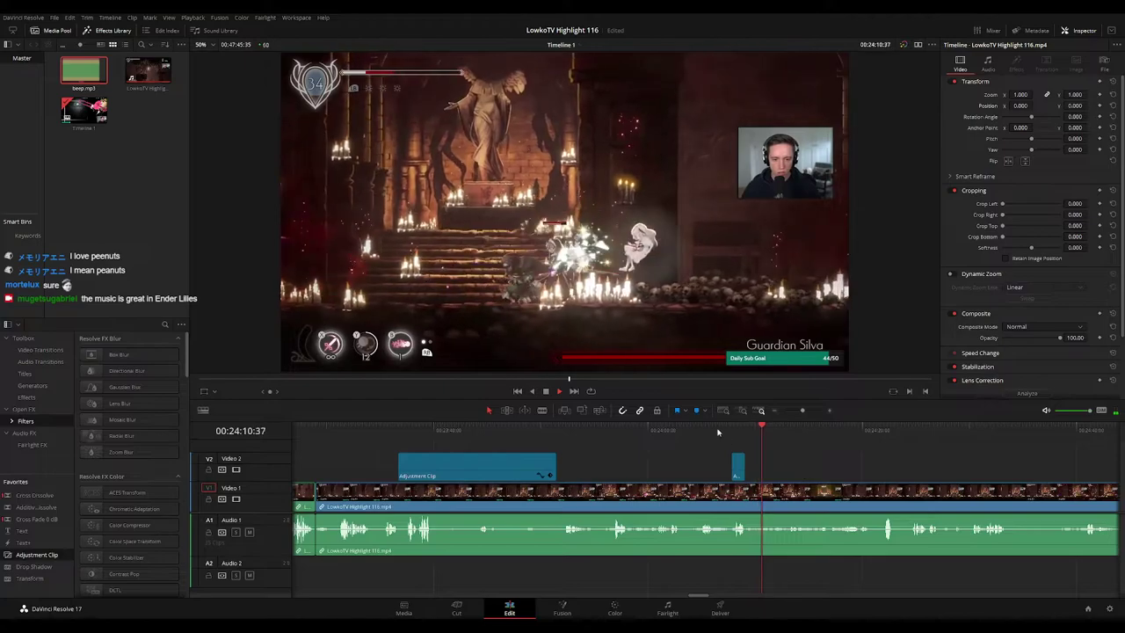
click(718, 431)
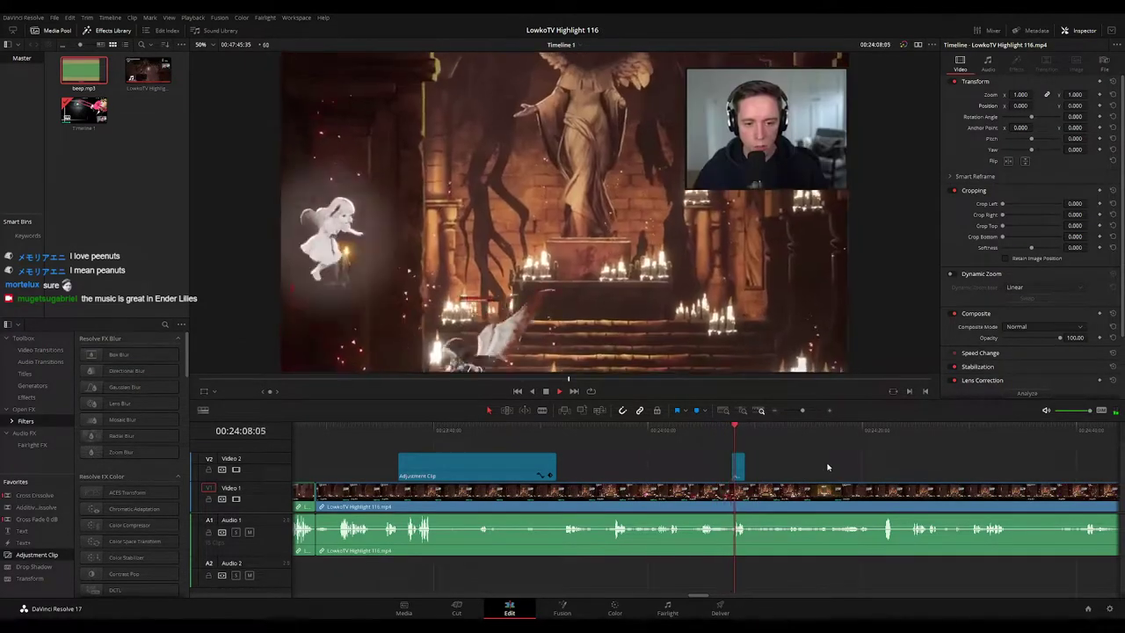
Step: Cut out the short piece at about 00:24:20, close the gap, and colour the clip before the cut orange
scroll(826, 473, right, 3)
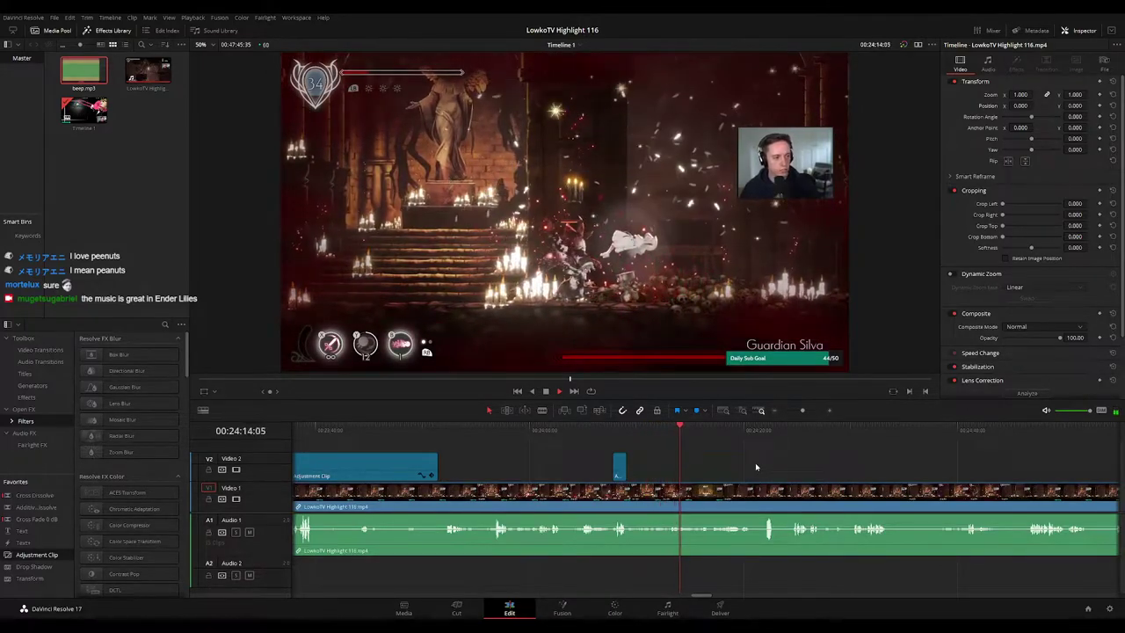
scroll(694, 463, right, 3)
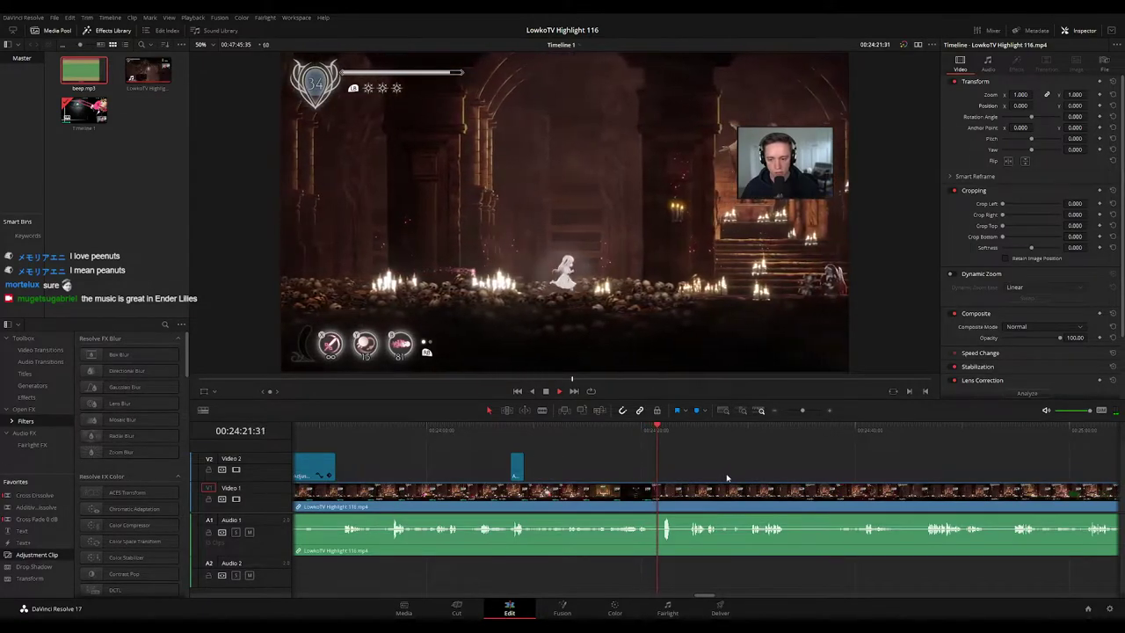
click(643, 450)
key(ctrl+b)
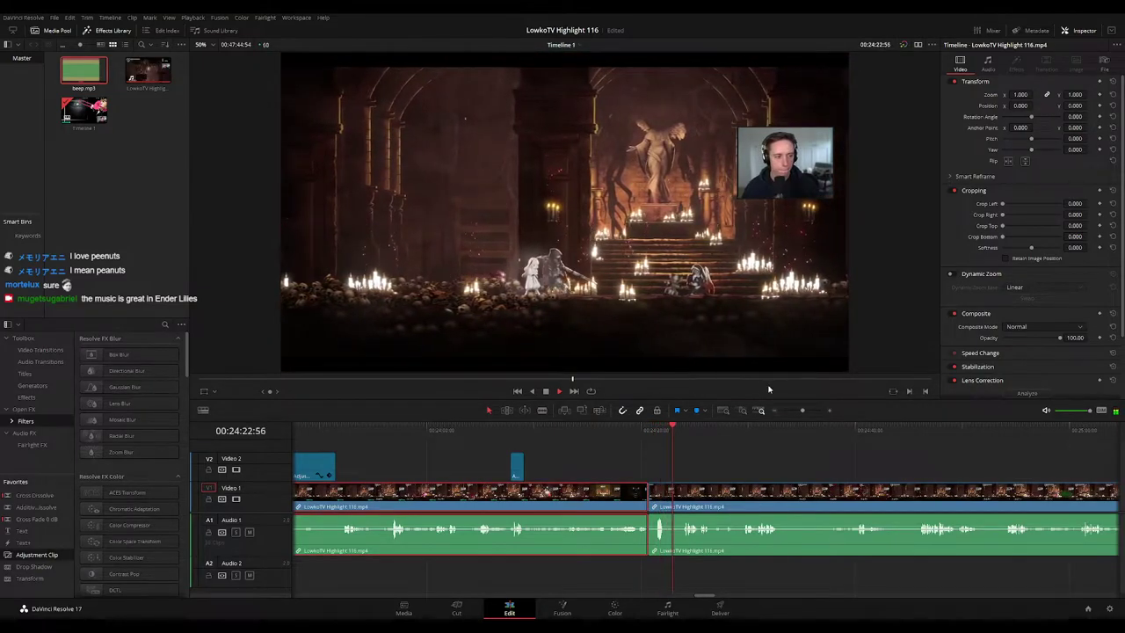
key(1)
click(738, 475)
Step: Review the footage up to about 00:24:45 and place an adjustment clip on Video 2 at 00:24:42:55
drag(774, 482, 579, 465)
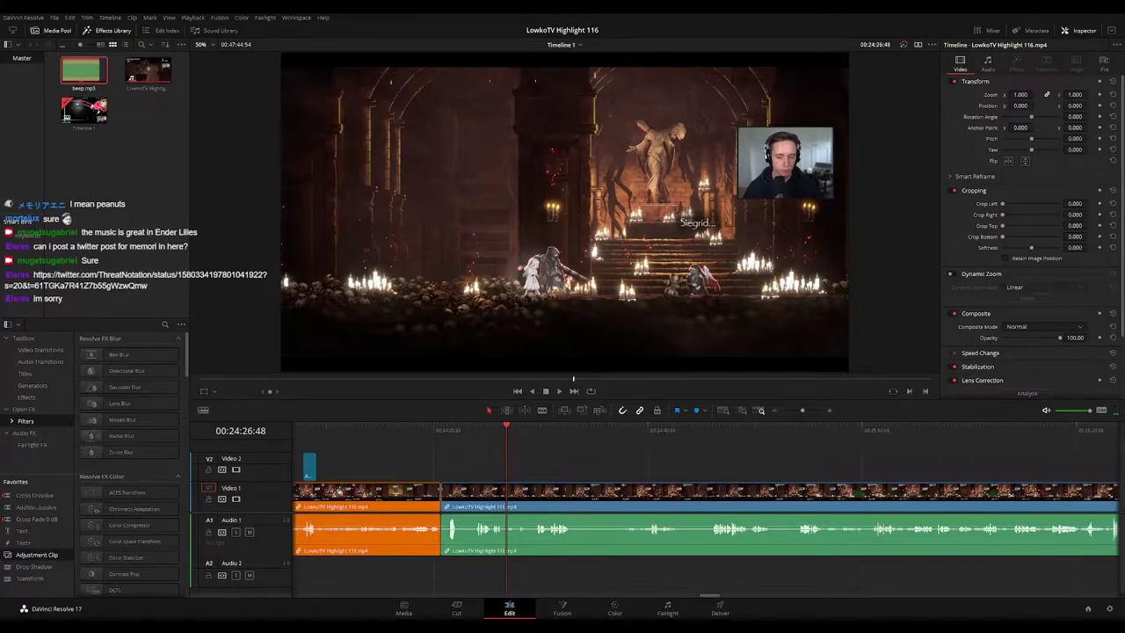
click(536, 432)
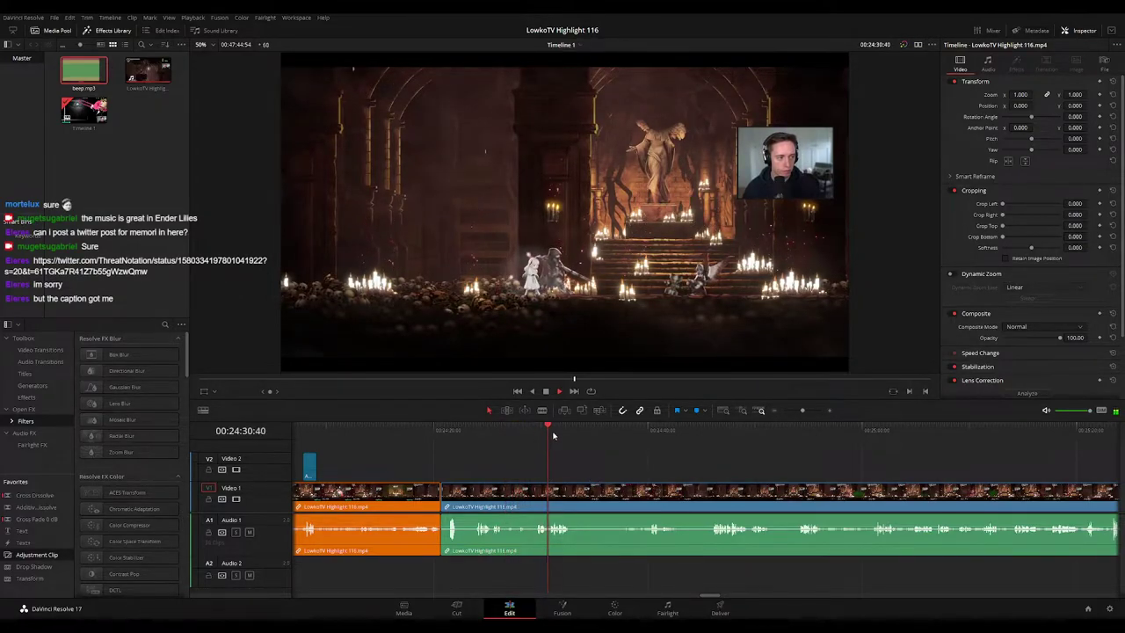
click(649, 430)
scroll(698, 483, right, 3)
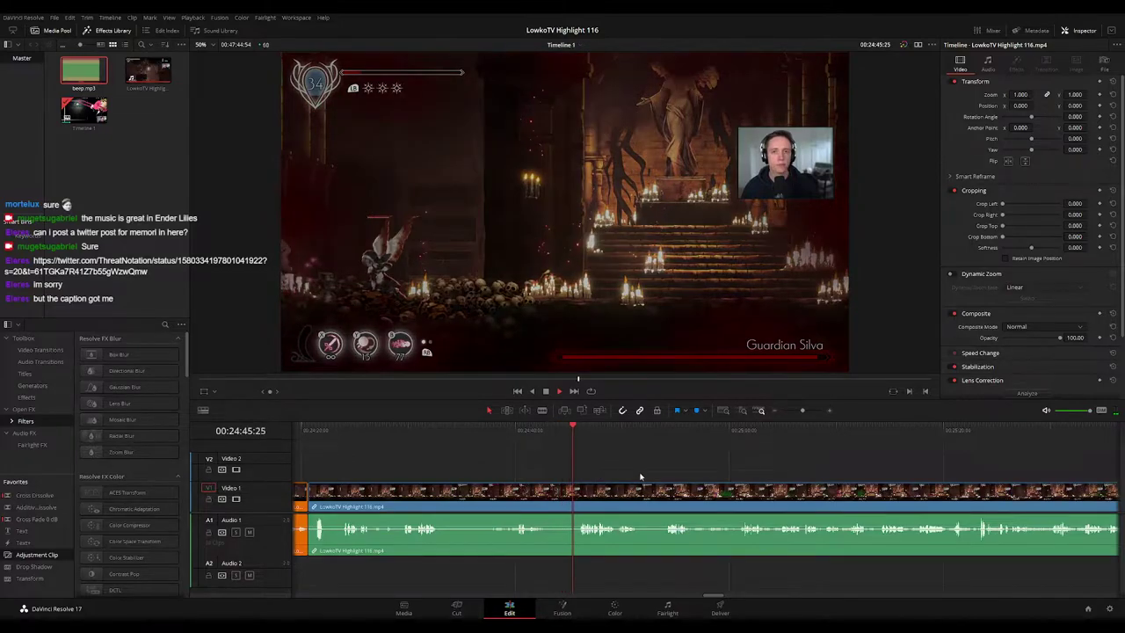
click(536, 431)
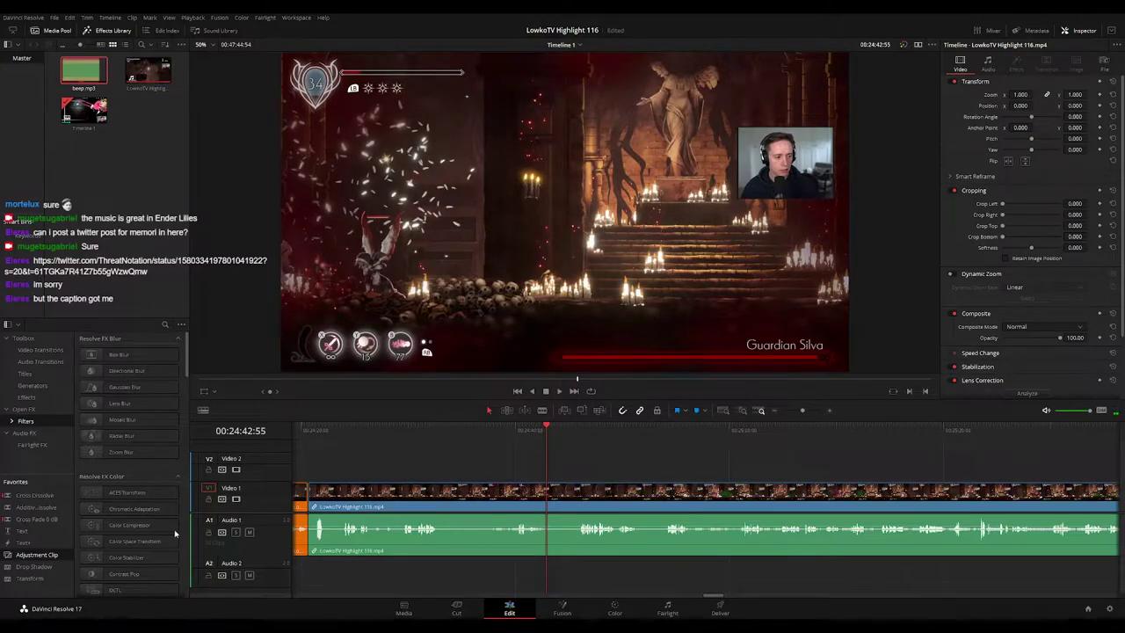
drag(39, 557, 532, 476)
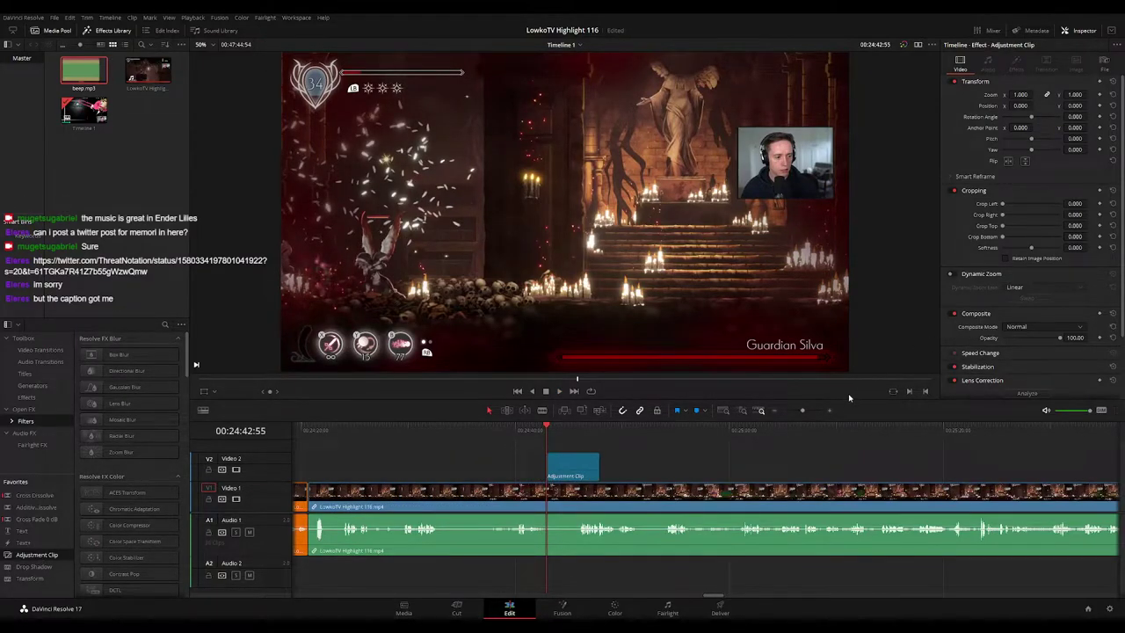
Step: Cut out the short piece of black footage at 00:24:45:43 and close the gap
drag(802, 411, 946, 435)
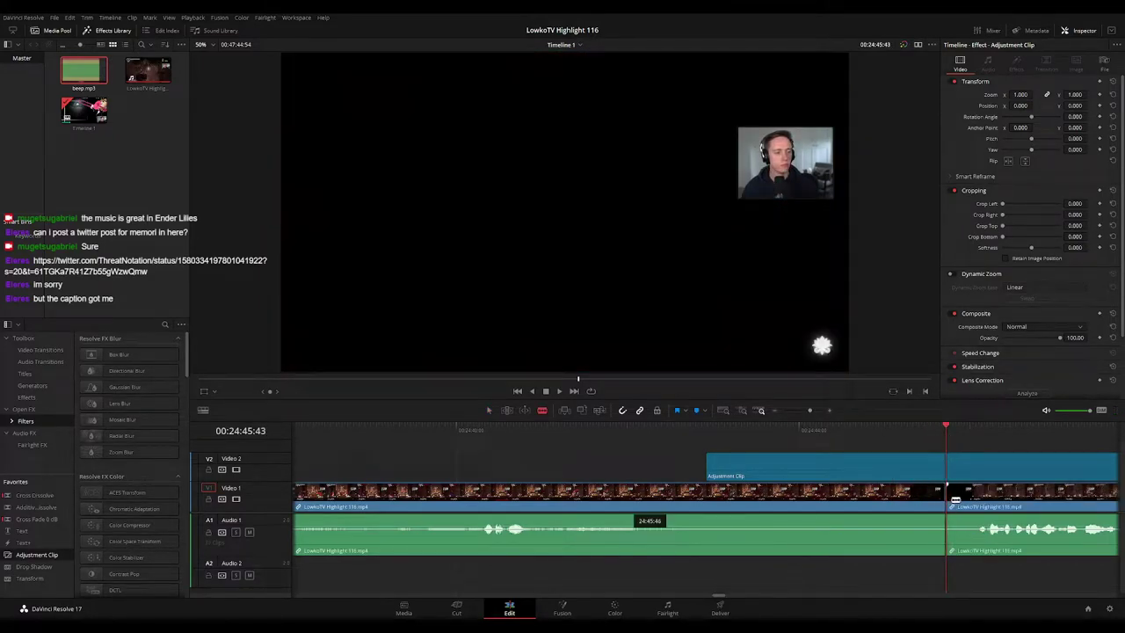
click(954, 499)
key(a)
key(Delete)
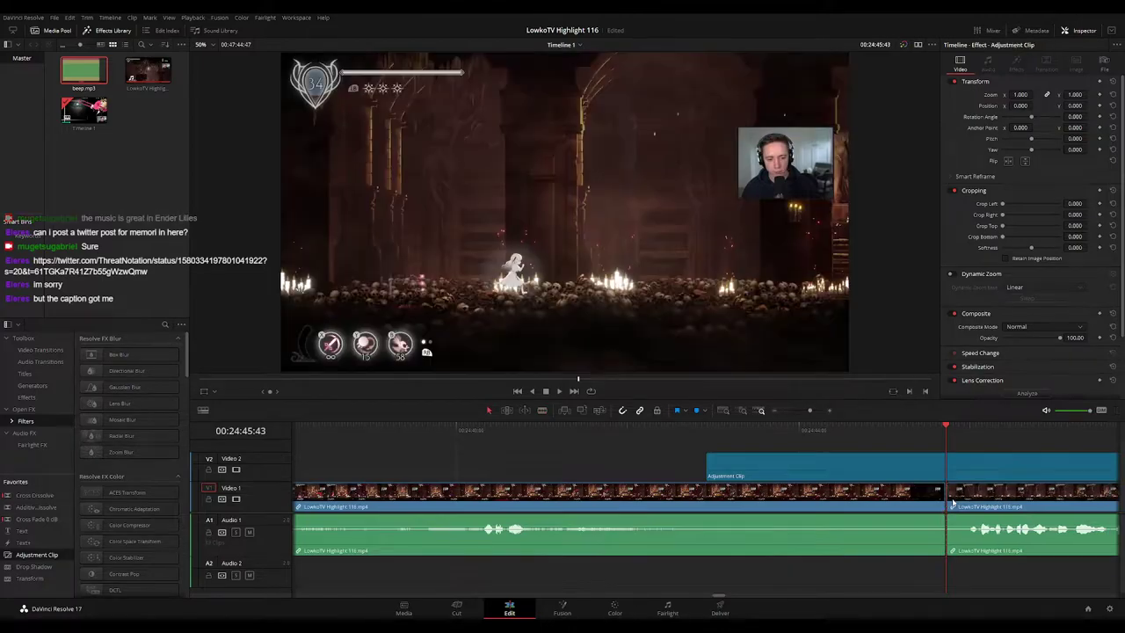
Step: Trim the adjustment clip's end to the cut at about 00:24:45:43 and extend its start back to 00:24:42:48
drag(715, 432, 705, 432)
scroll(643, 433, right, 2)
scroll(643, 432, right, 2)
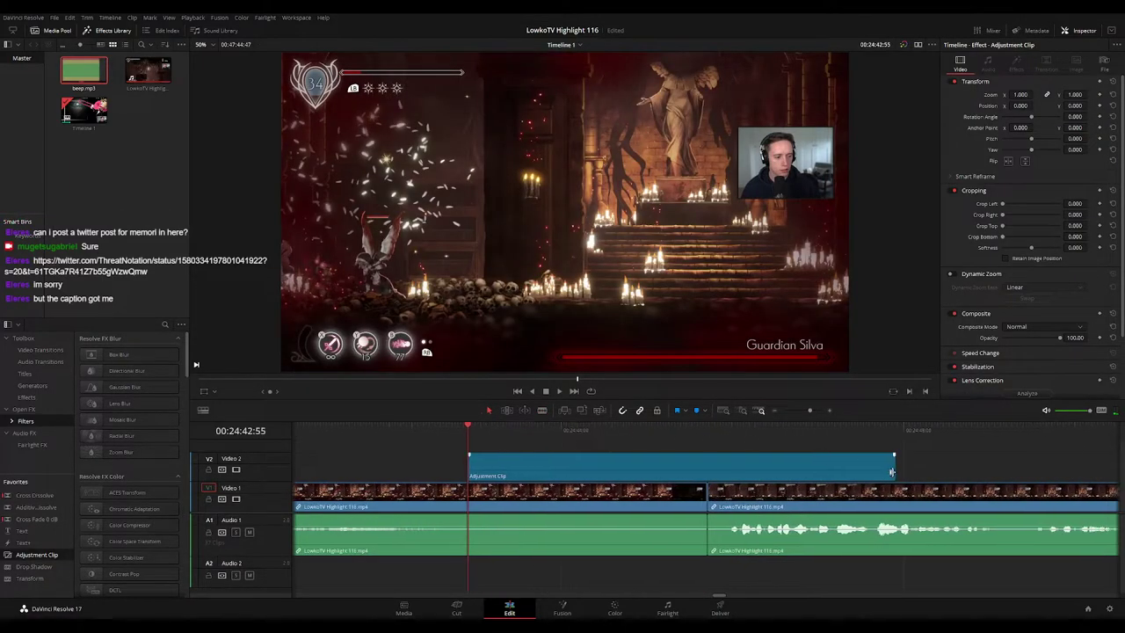
drag(893, 465, 707, 465)
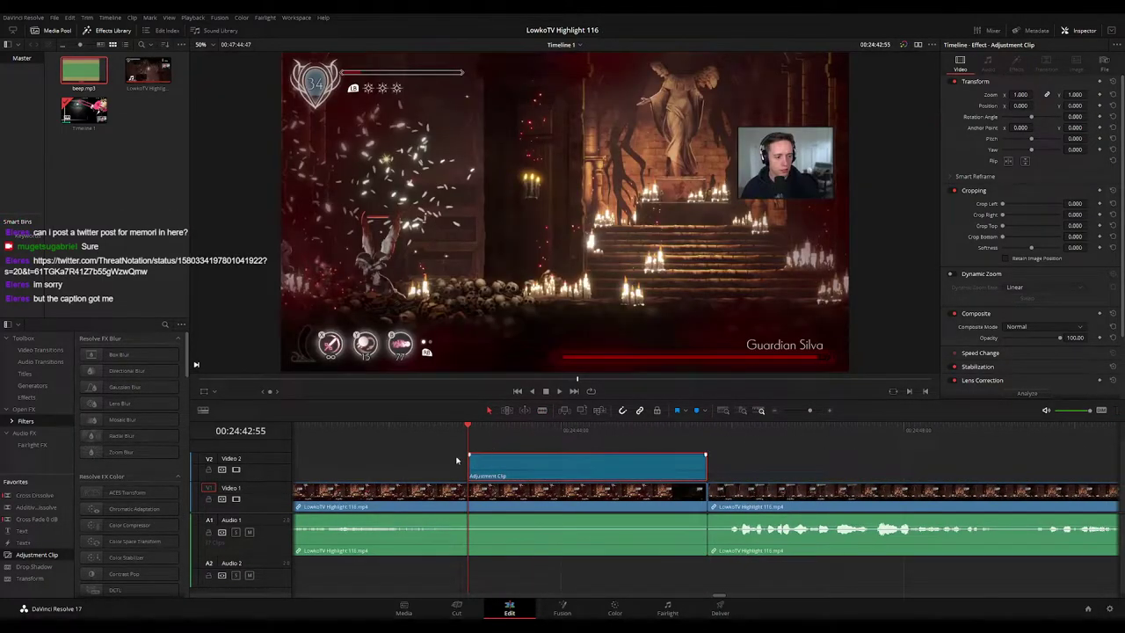
click(449, 430)
drag(463, 453, 457, 454)
click(476, 472)
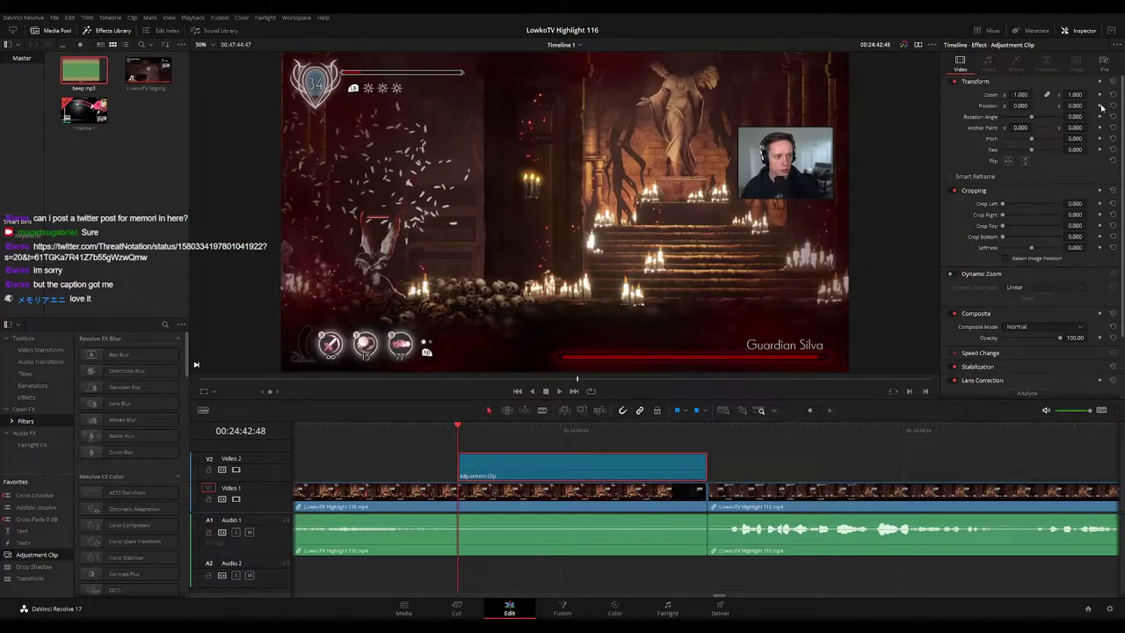
Step: Keyframe the adjustment clip's webcam zoom at 00:24:45:17 with zoom 2.130, position X -1361 and position Y -192
click(700, 476)
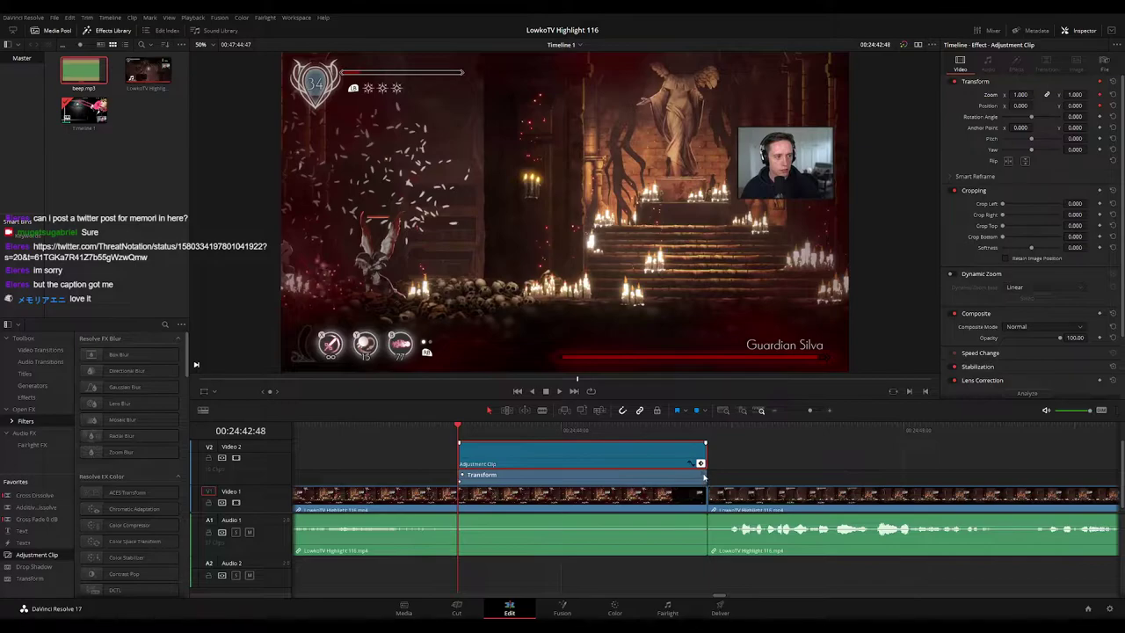
click(702, 475)
drag(639, 430, 671, 431)
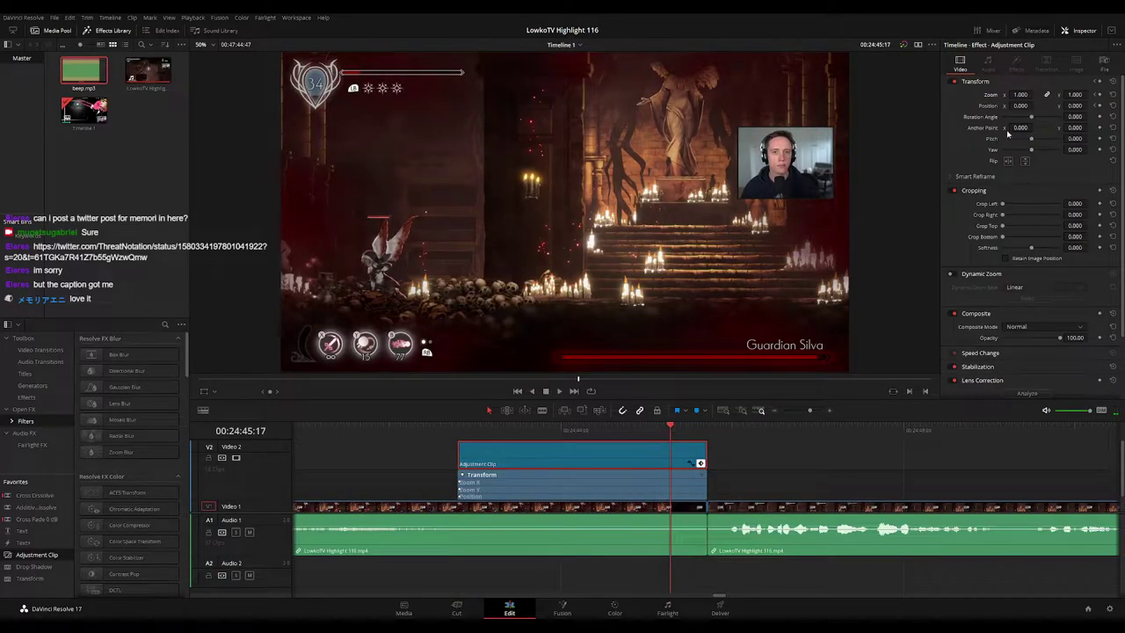
drag(1019, 94, 1090, 105)
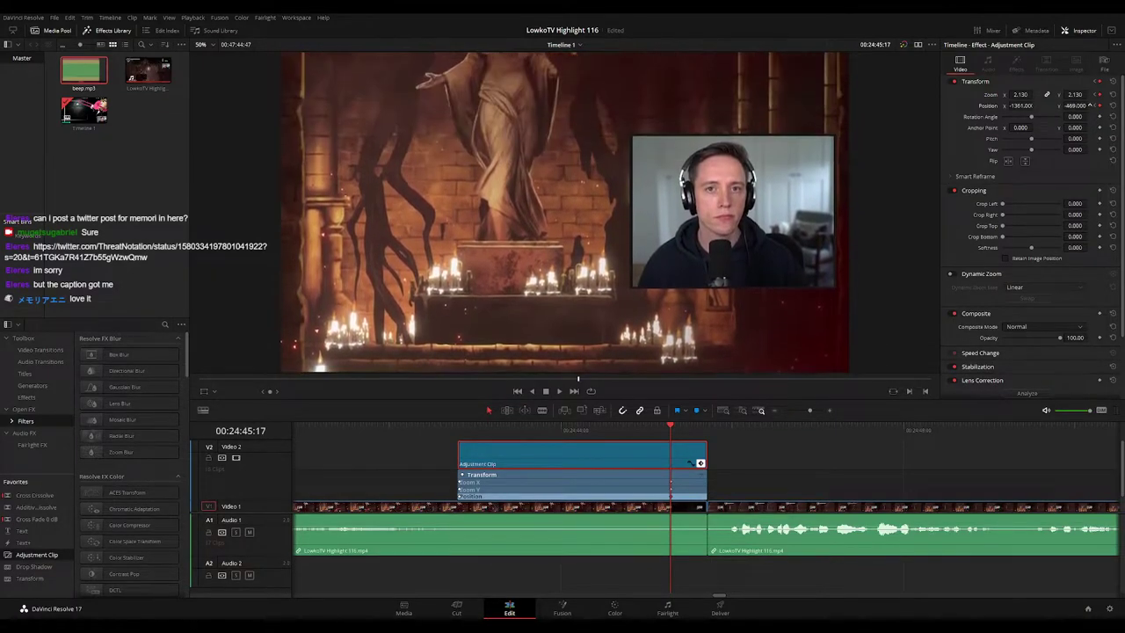
click(413, 430)
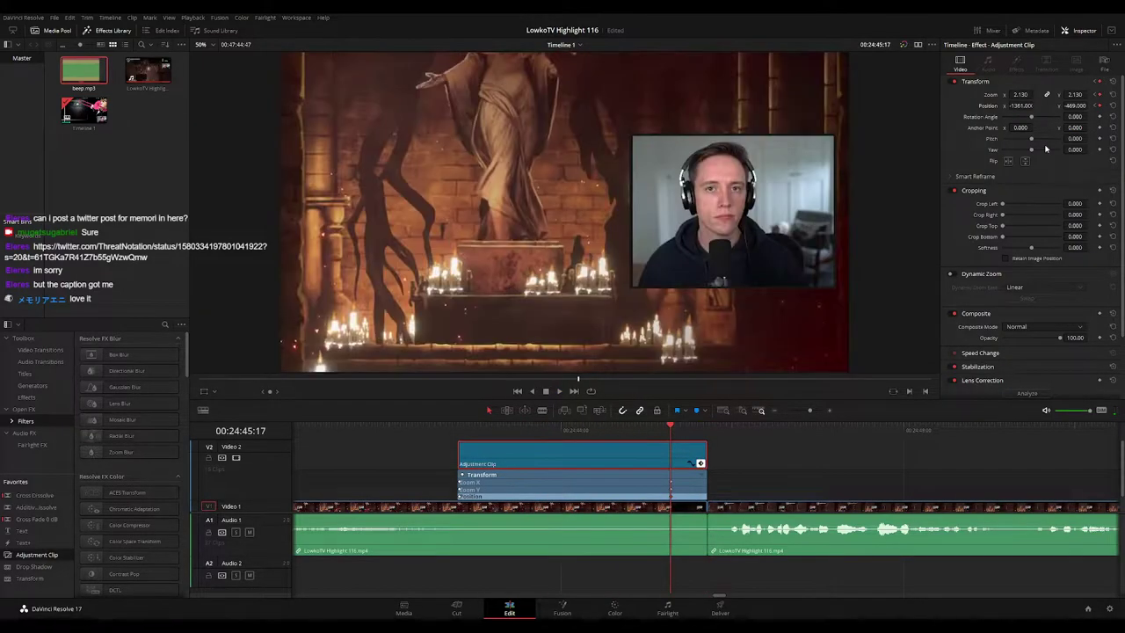
drag(1073, 105, 1123, 105)
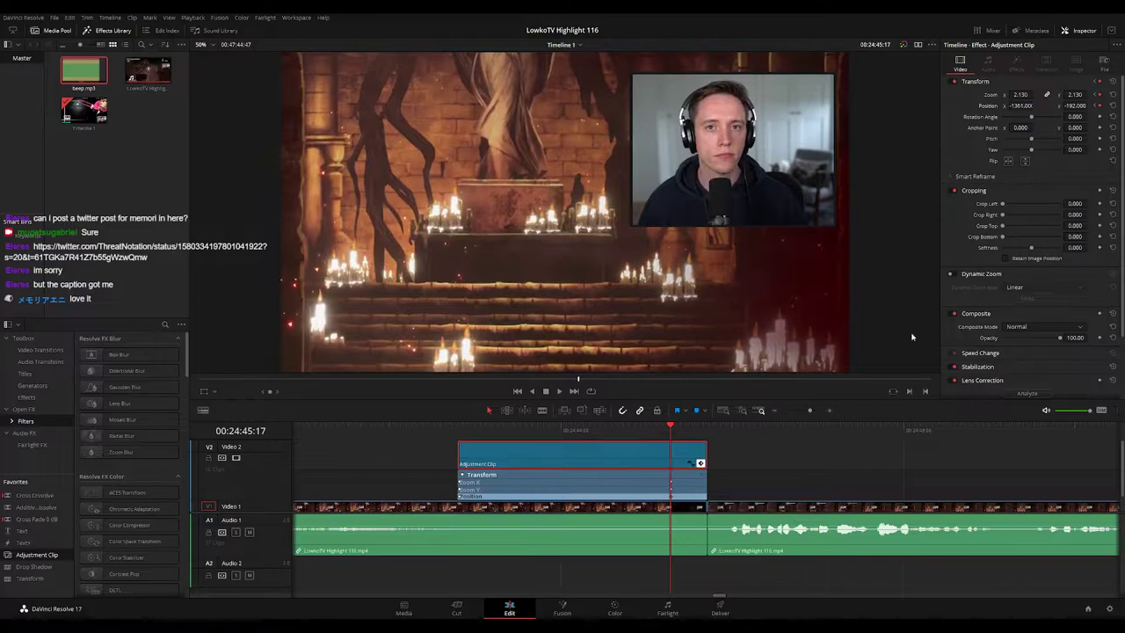
Step: Play back the webcam zoom from the adjustment clip's start and collapse the clip's keyframe lanes
click(449, 431)
key(space)
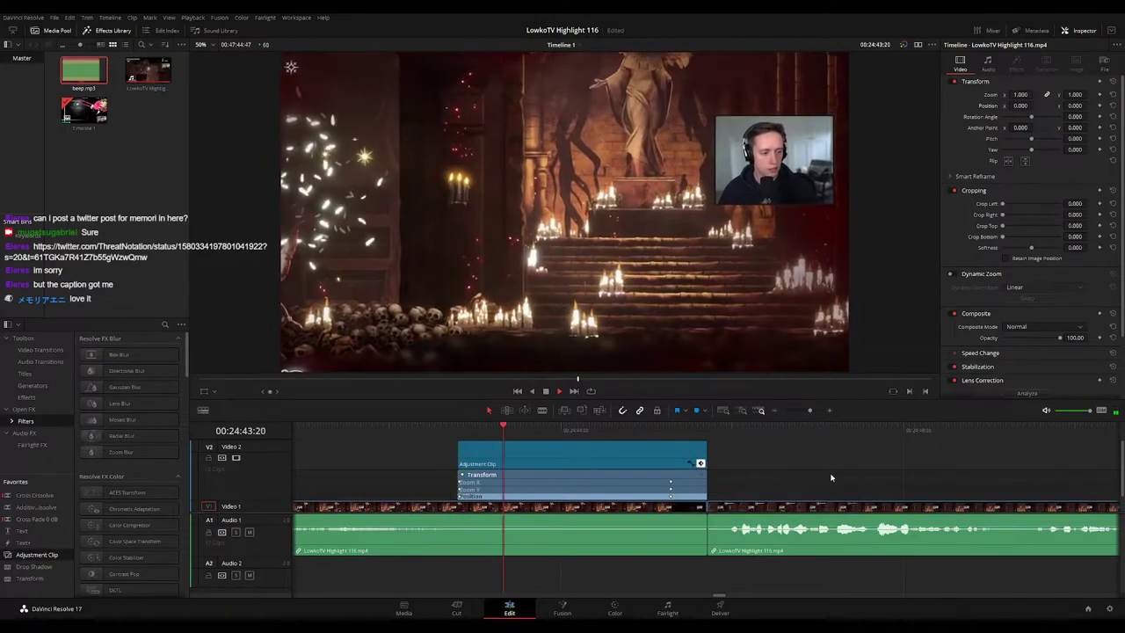
click(701, 463)
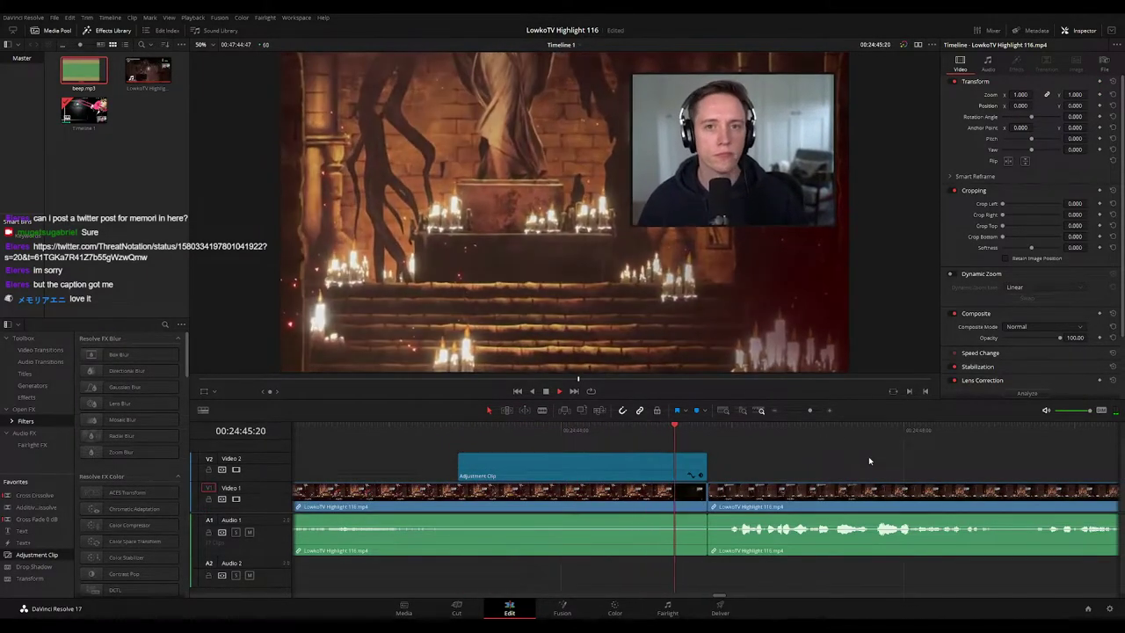
Step: Colour the Video 1 clip before the cut at about 00:24:45:43 orange, then deselect it
scroll(723, 452, right, 2)
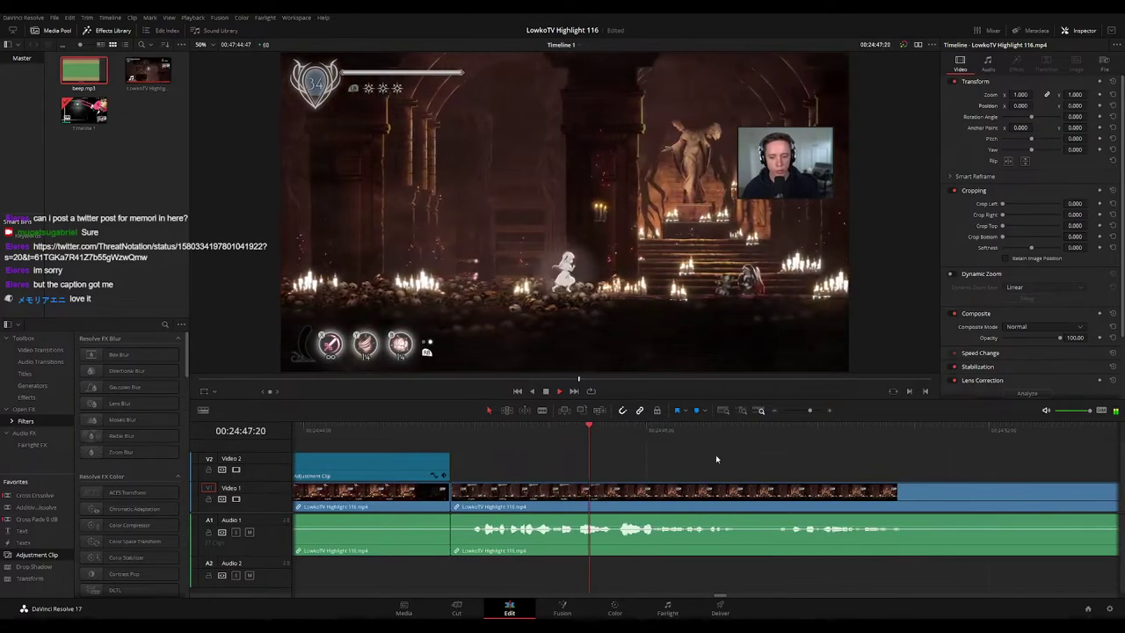
click(394, 526)
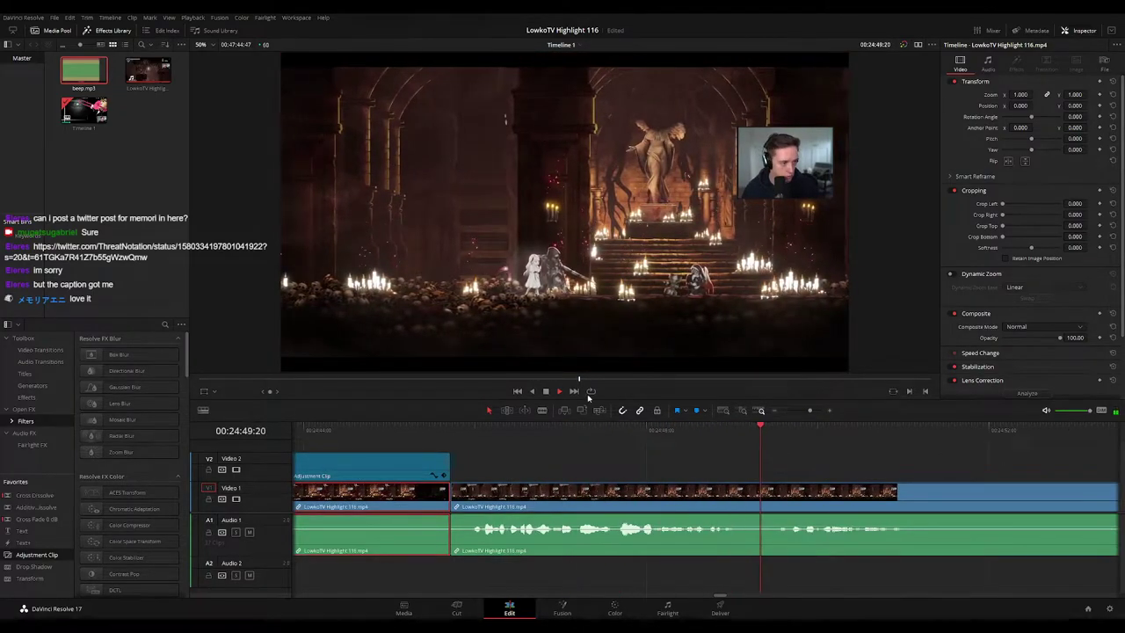
key(alt+1)
click(916, 469)
Step: Review the Guardian Silva boss fight footage from about 00:25:05 to 00:27:06 for dull sections
drag(809, 410, 798, 411)
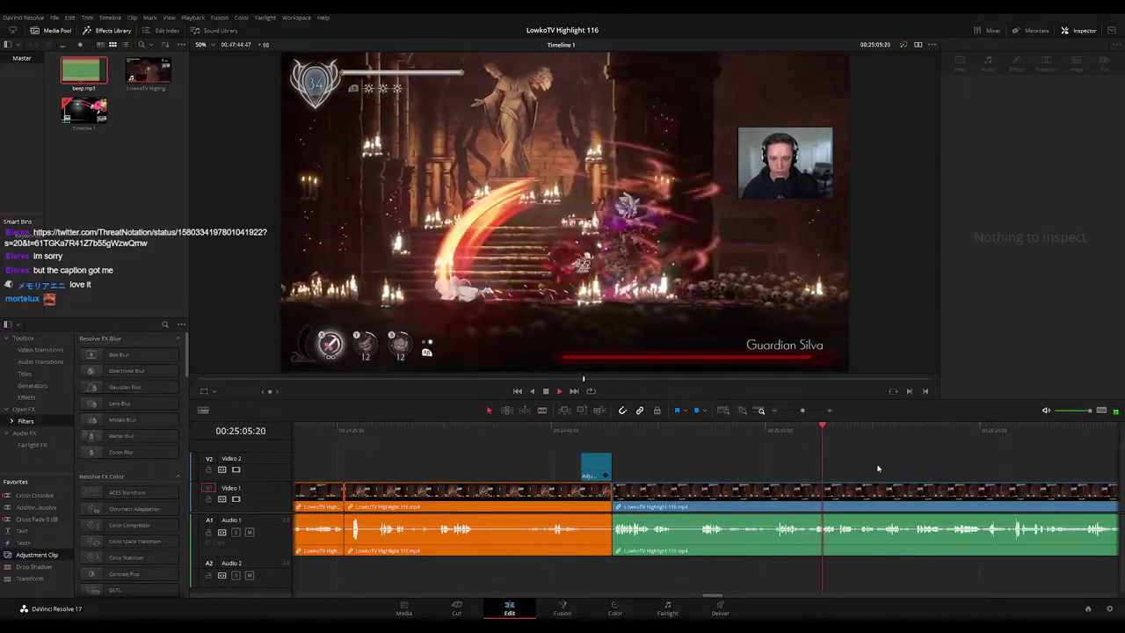
key(space)
key(space)
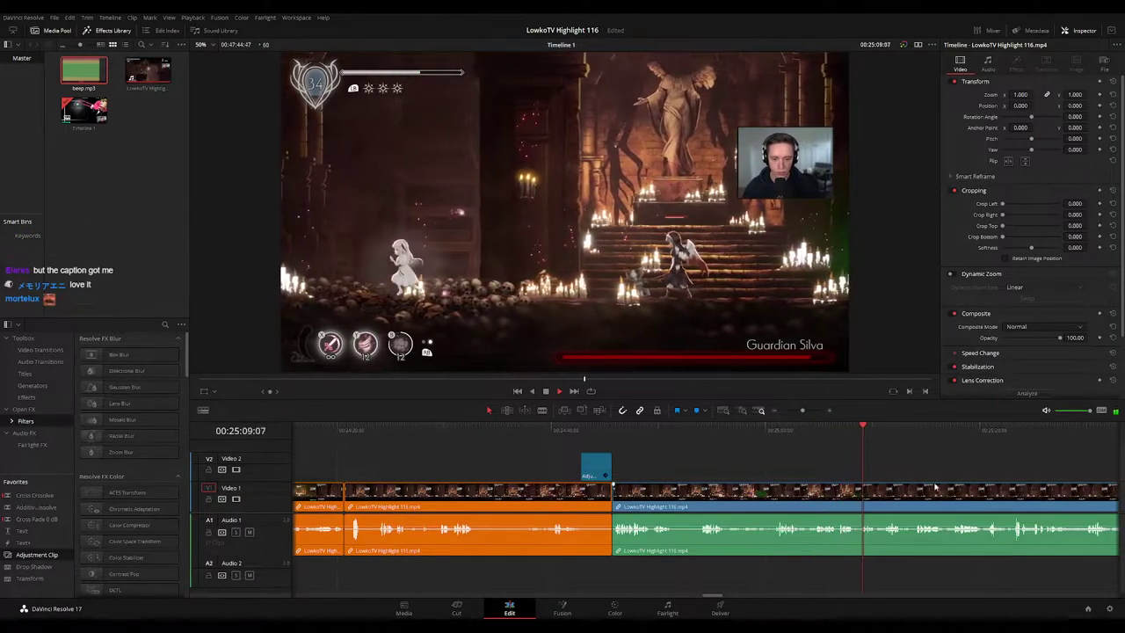
drag(907, 481, 586, 464)
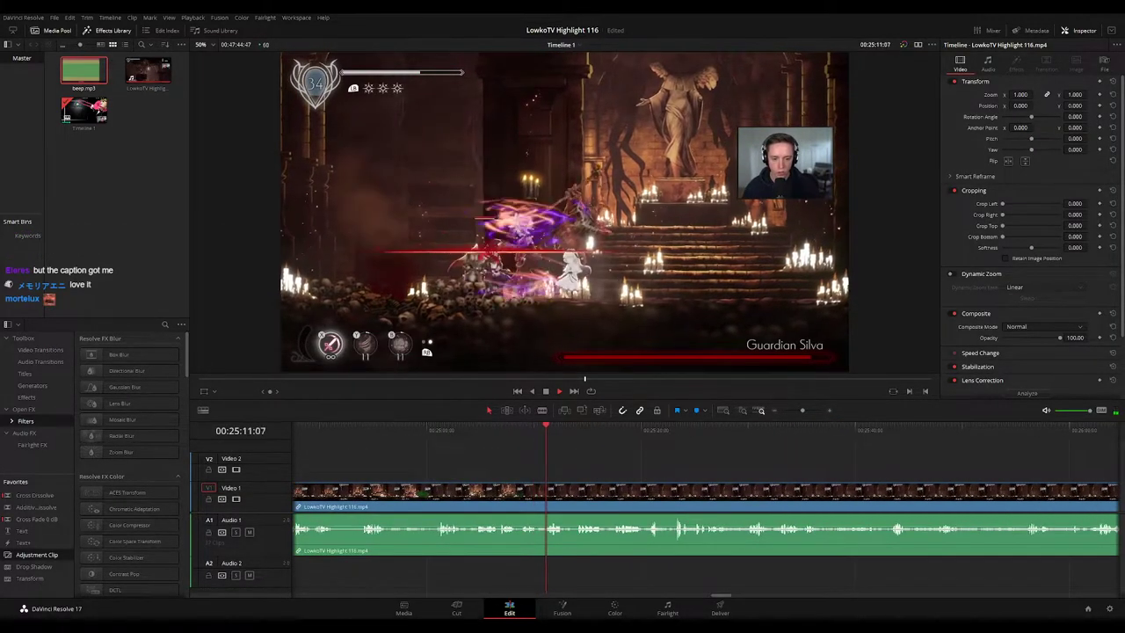
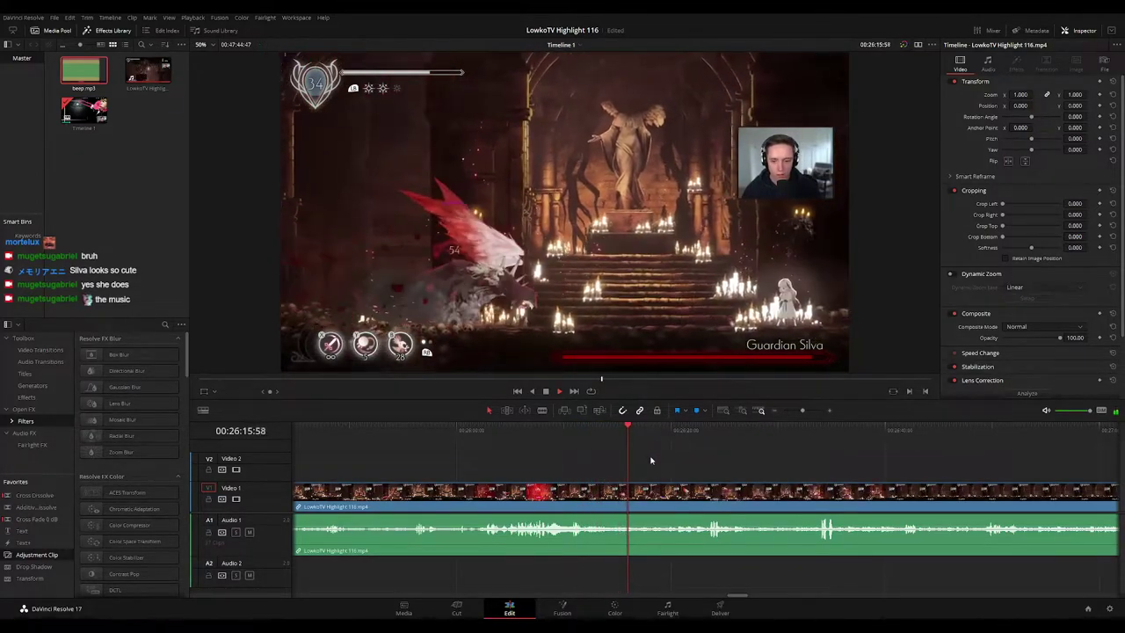
drag(732, 475, 673, 466)
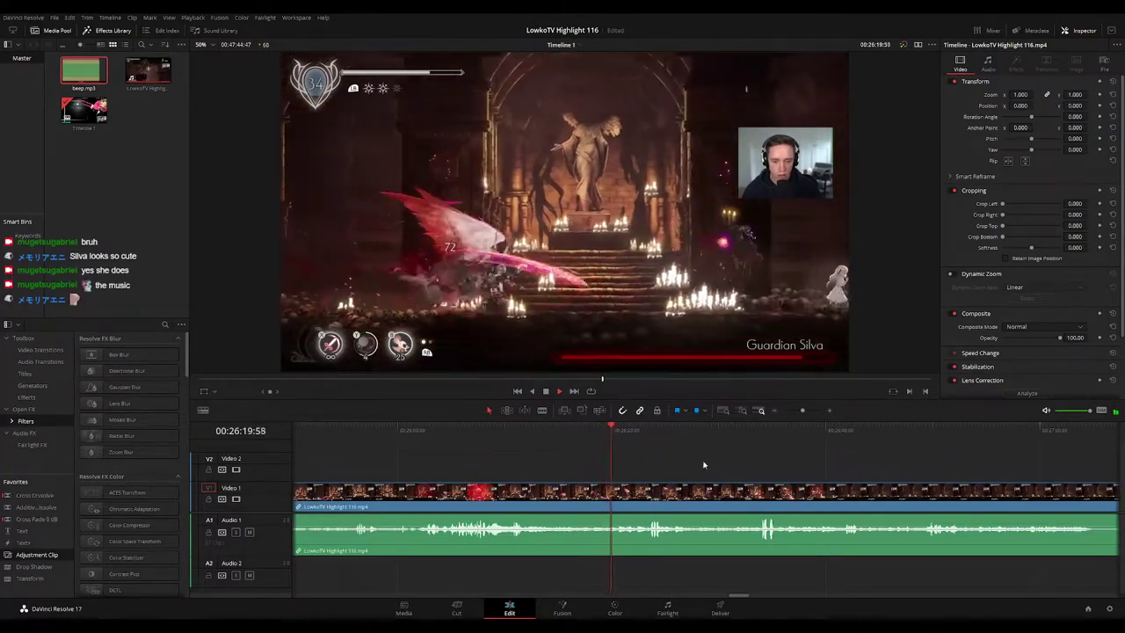
scroll(660, 459, right, 2)
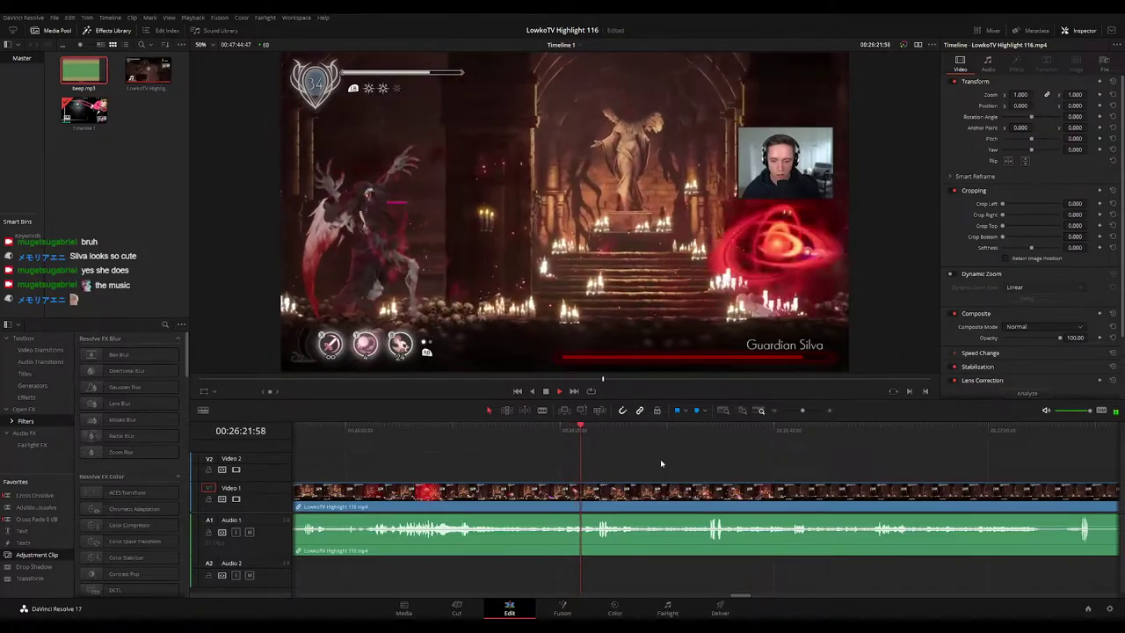
scroll(630, 447, right, 2)
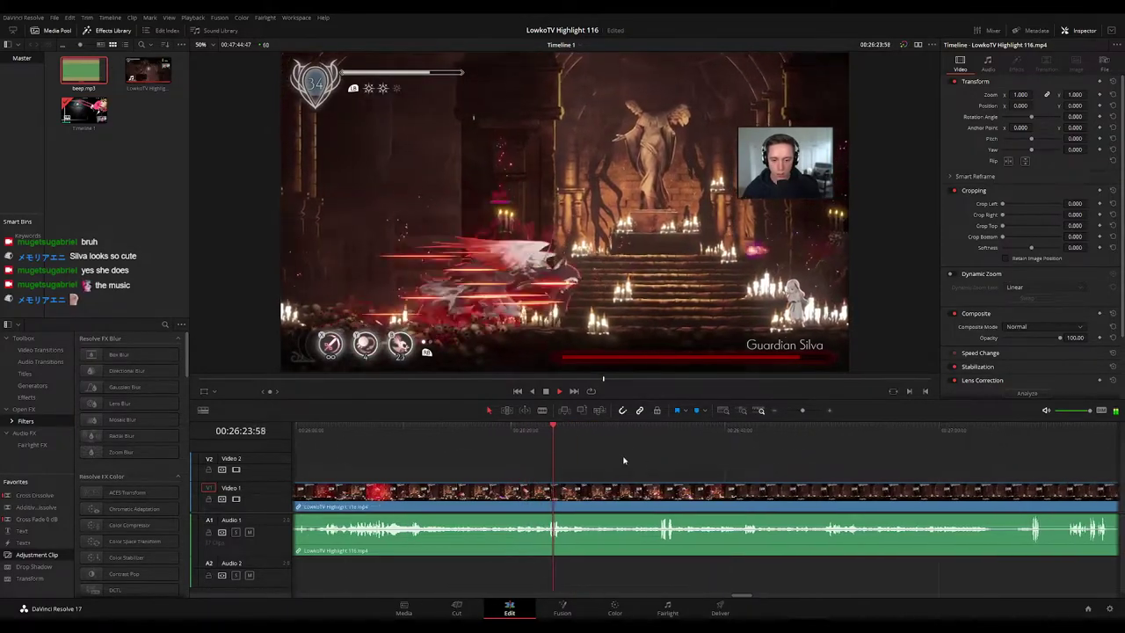
click(568, 431)
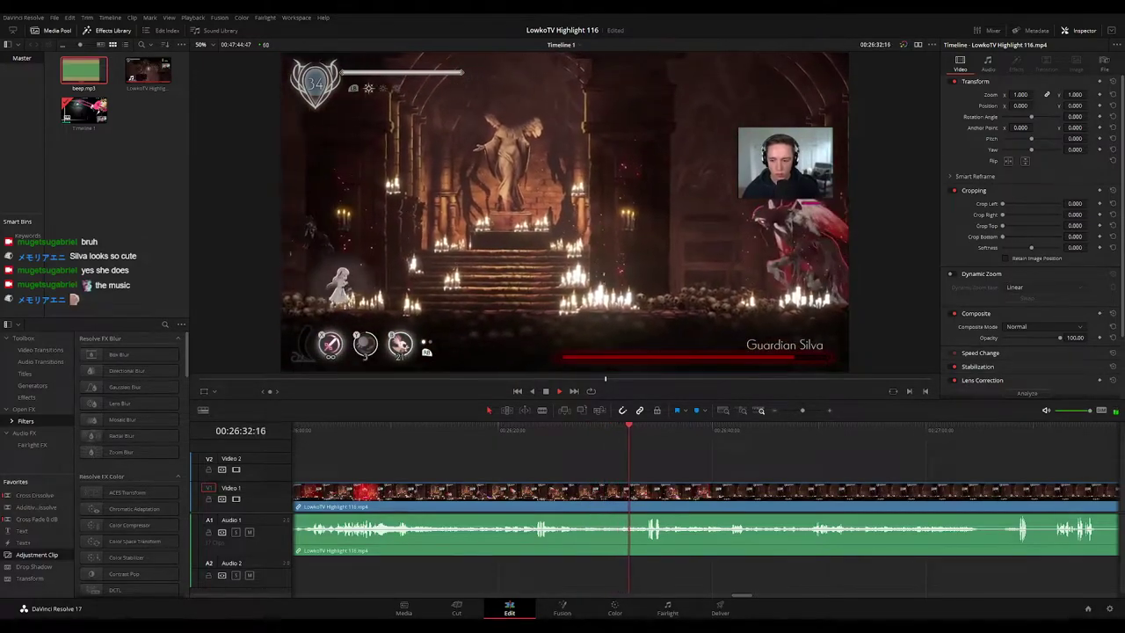
scroll(689, 473, right, 5)
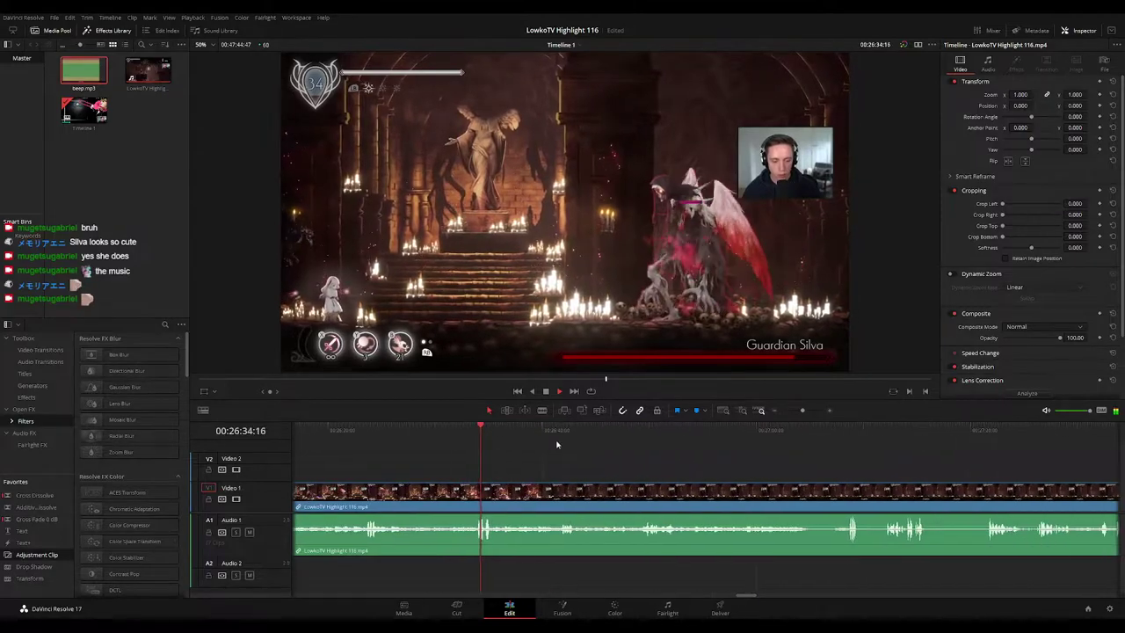
scroll(607, 457, right, 2)
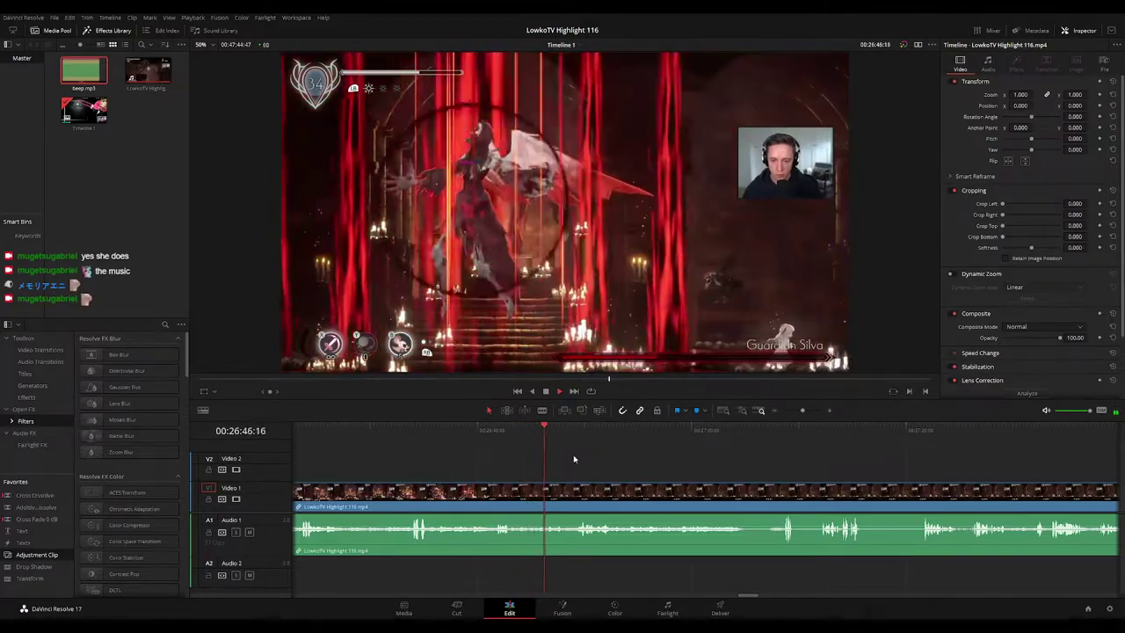
drag(597, 465, 548, 457)
scroll(549, 460, right, 1)
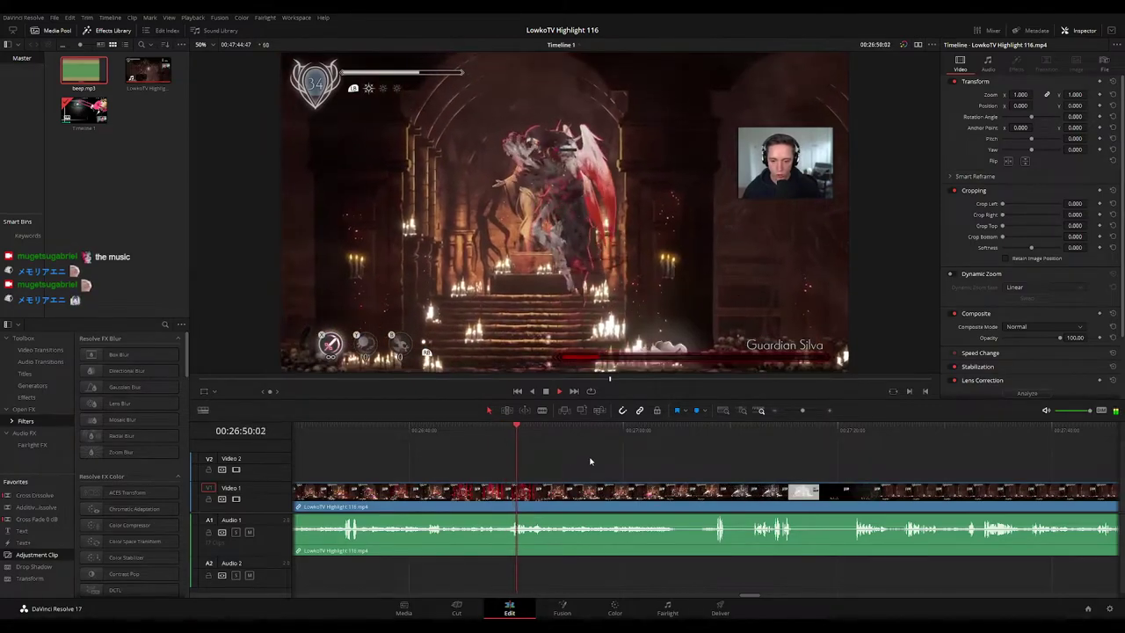
scroll(580, 461, right, 2)
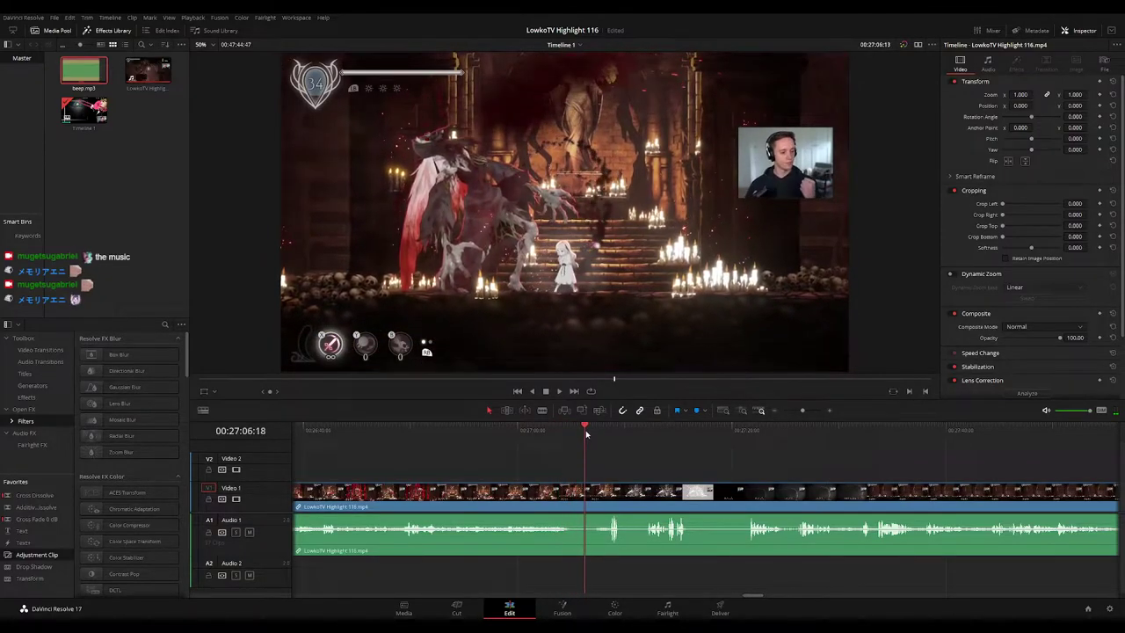
Step: Review the purification scene and the start of the memory cutscene from 00:27:06 to about 00:27:40 for dull sections
drag(586, 429, 597, 431)
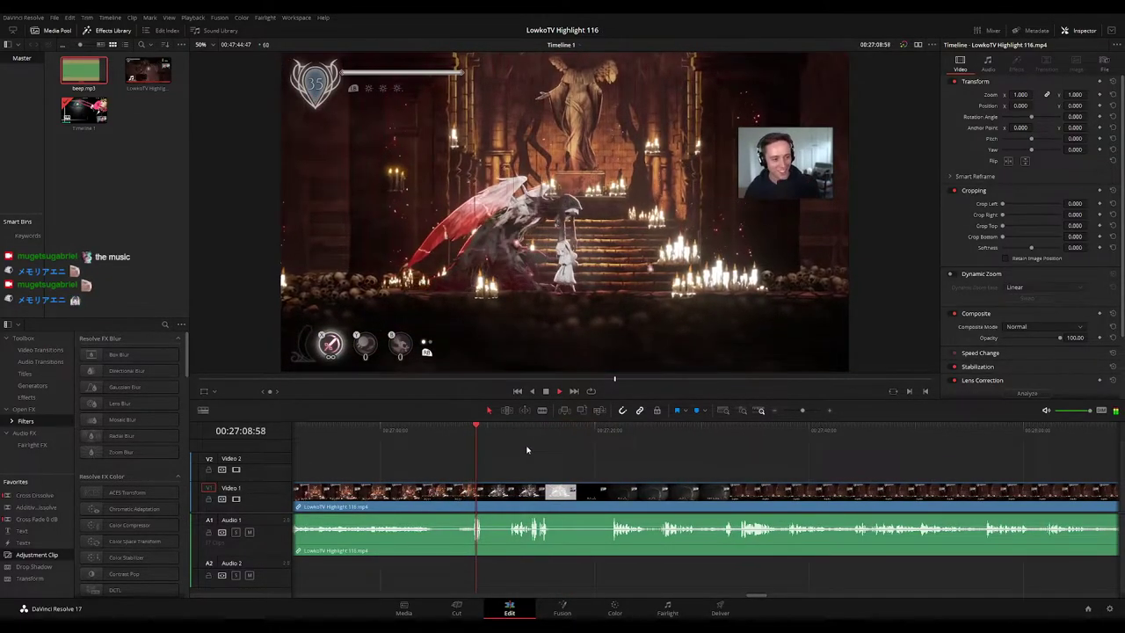
click(503, 433)
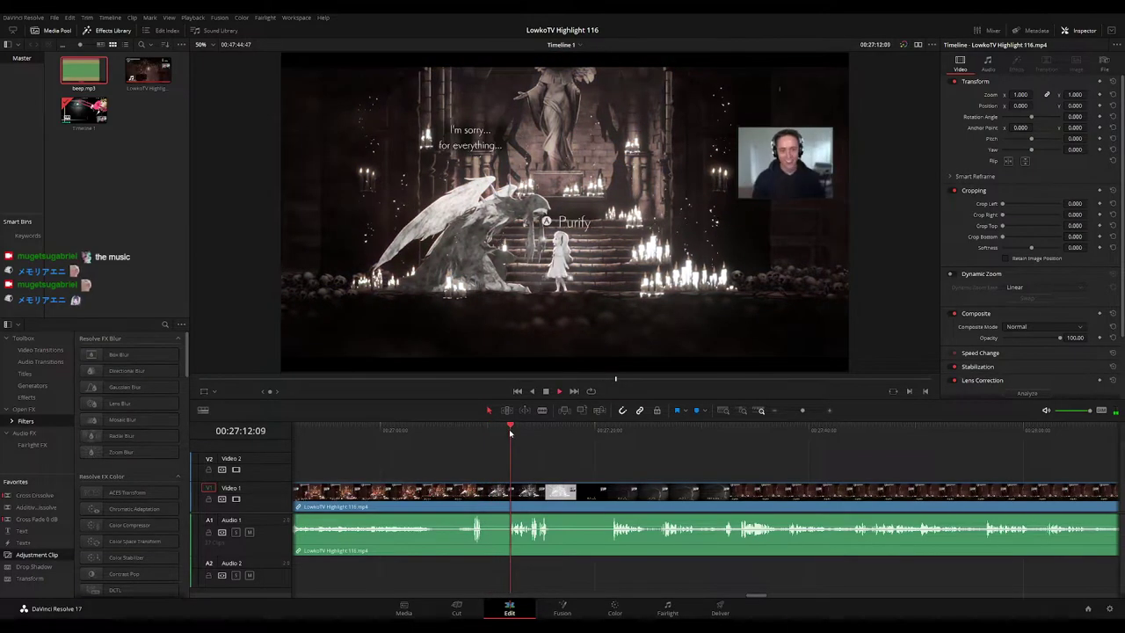
drag(530, 432, 601, 431)
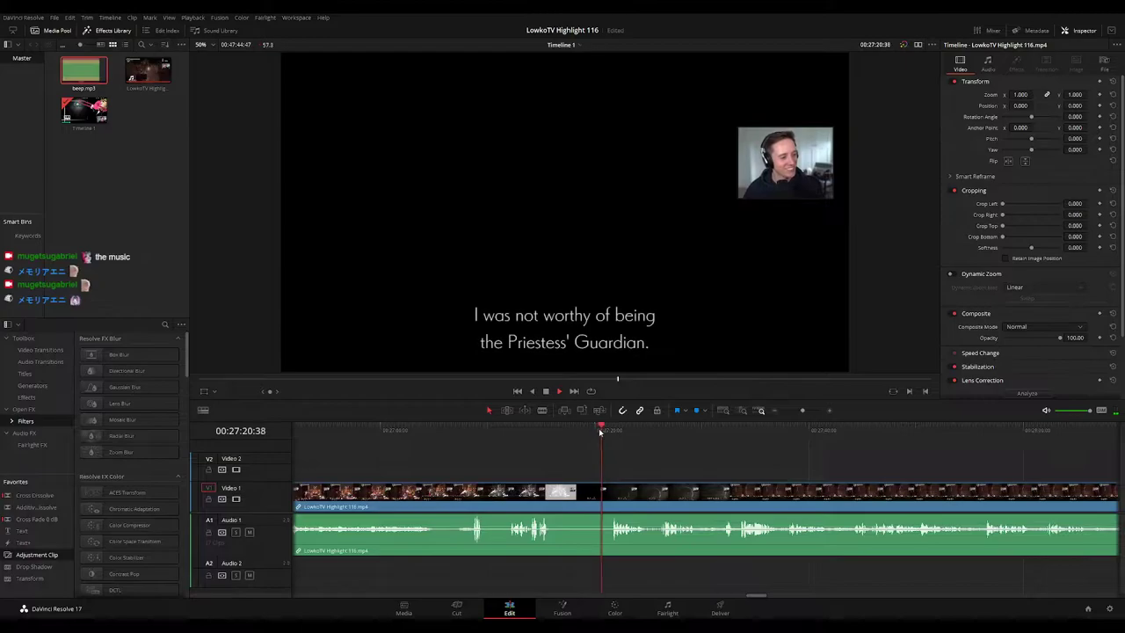
drag(691, 475, 554, 454)
click(528, 439)
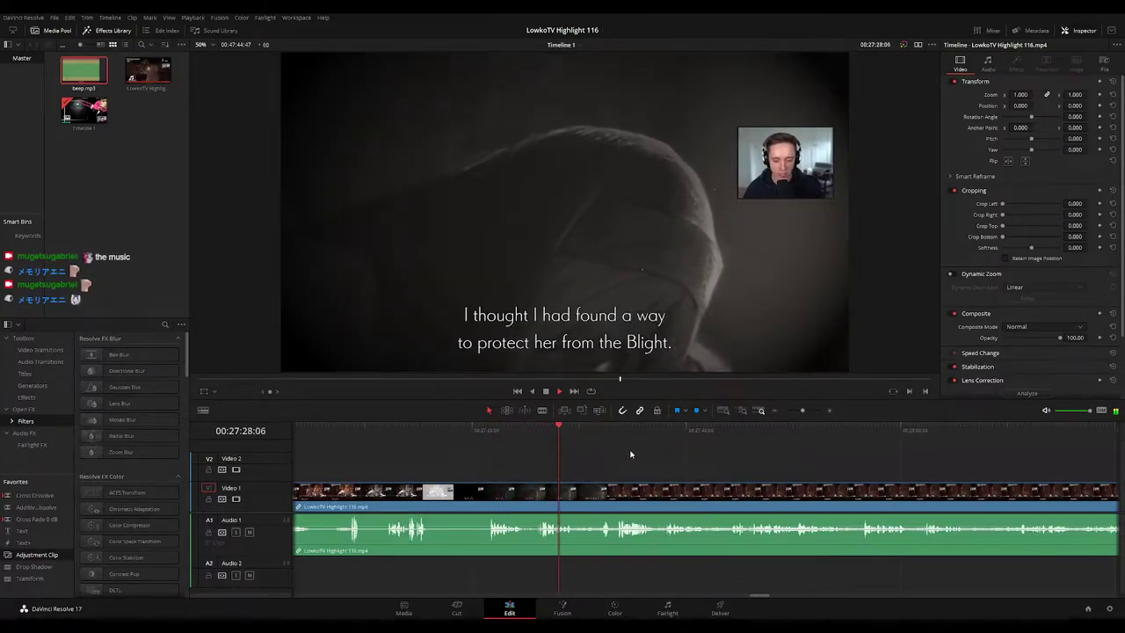
scroll(615, 462, right, 2)
click(507, 432)
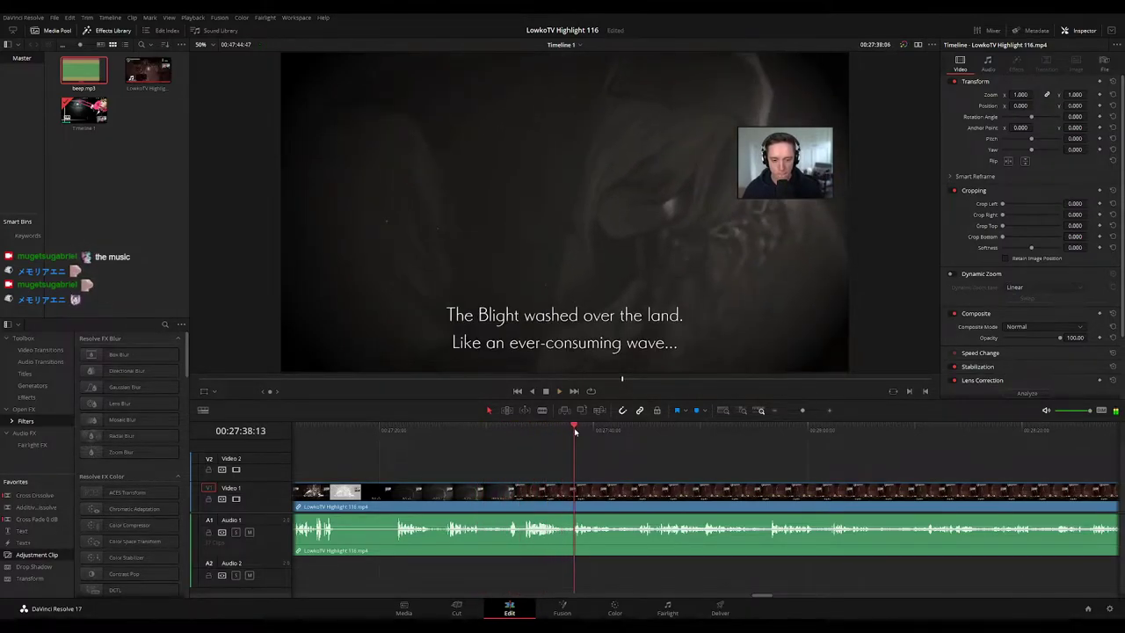
scroll(658, 469, right, 3)
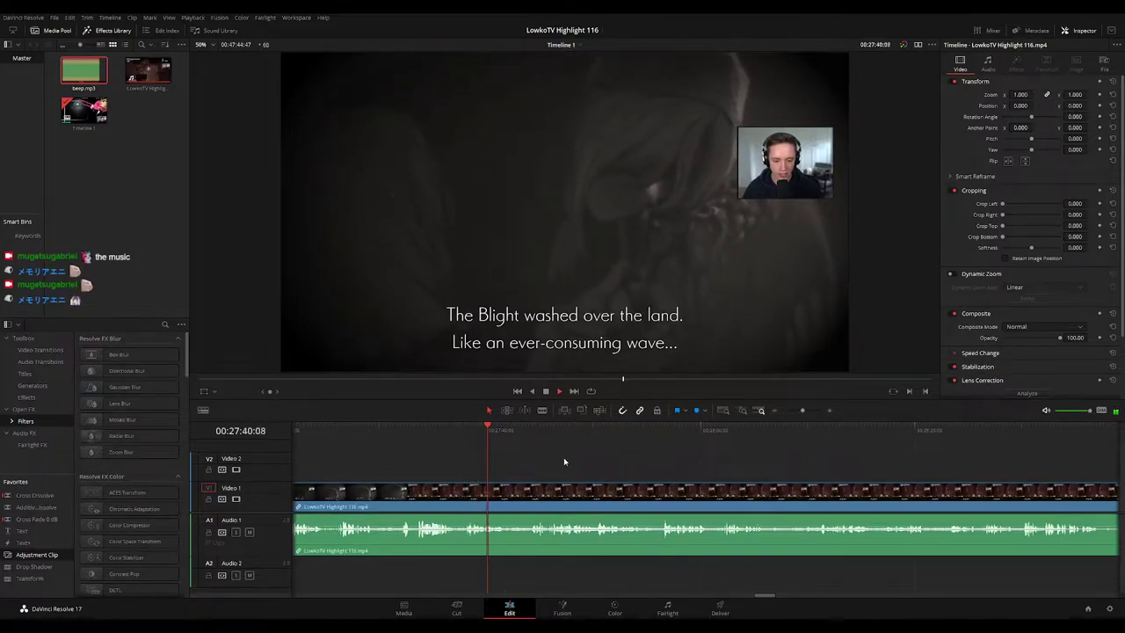
scroll(575, 467, right, 1)
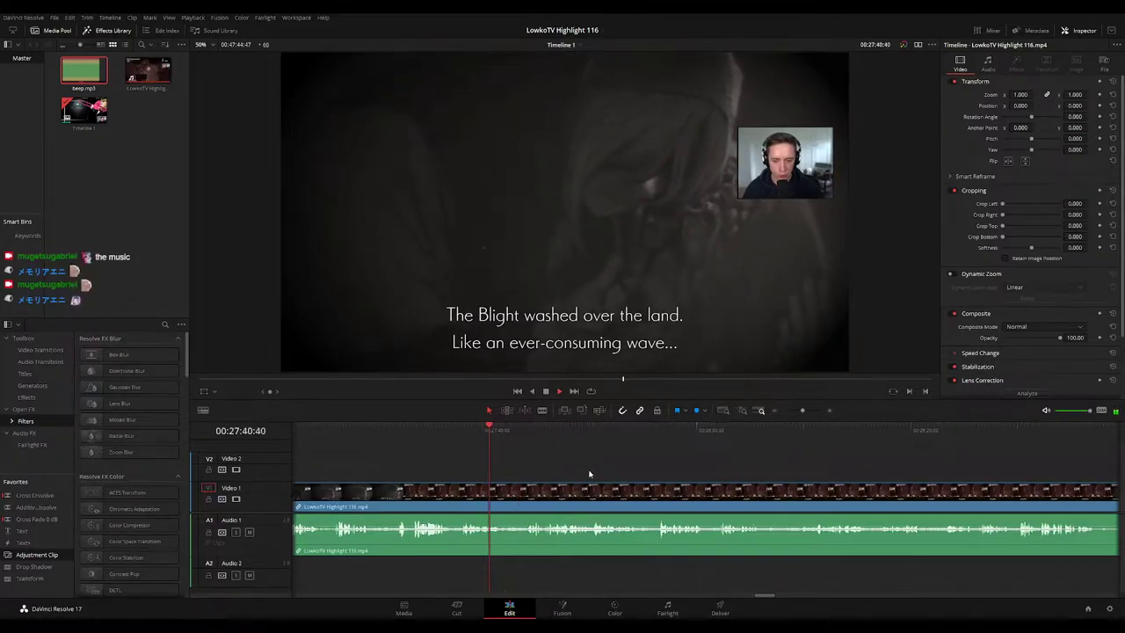
Step: Review the rest of the subtitled memory cutscene from about 00:27:40 to 00:28:20
click(487, 431)
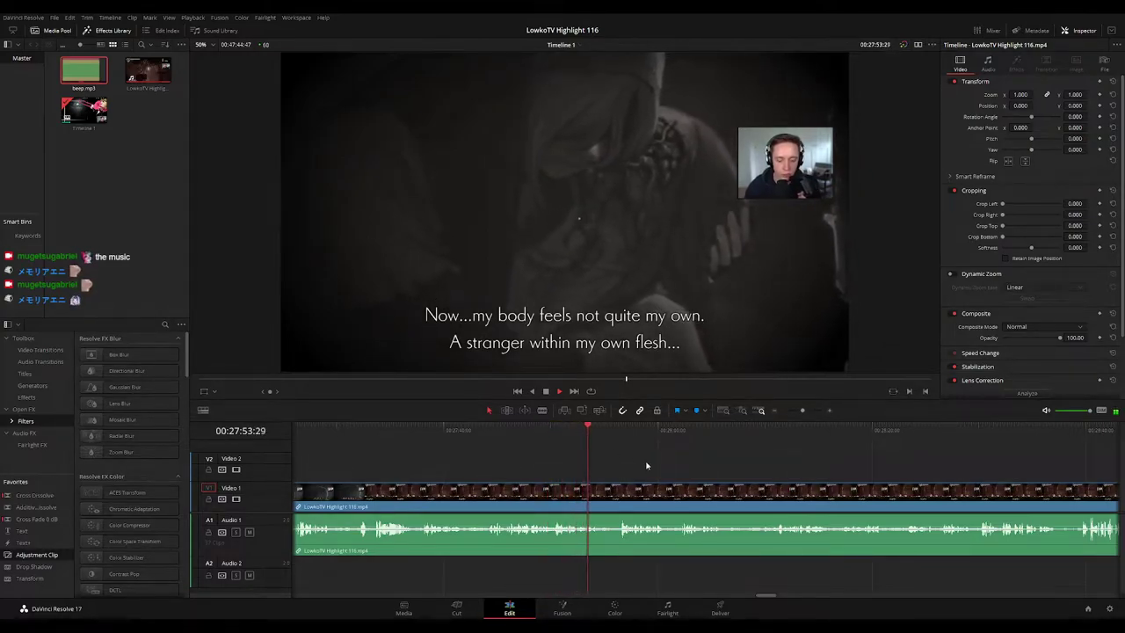
drag(645, 464, 587, 461)
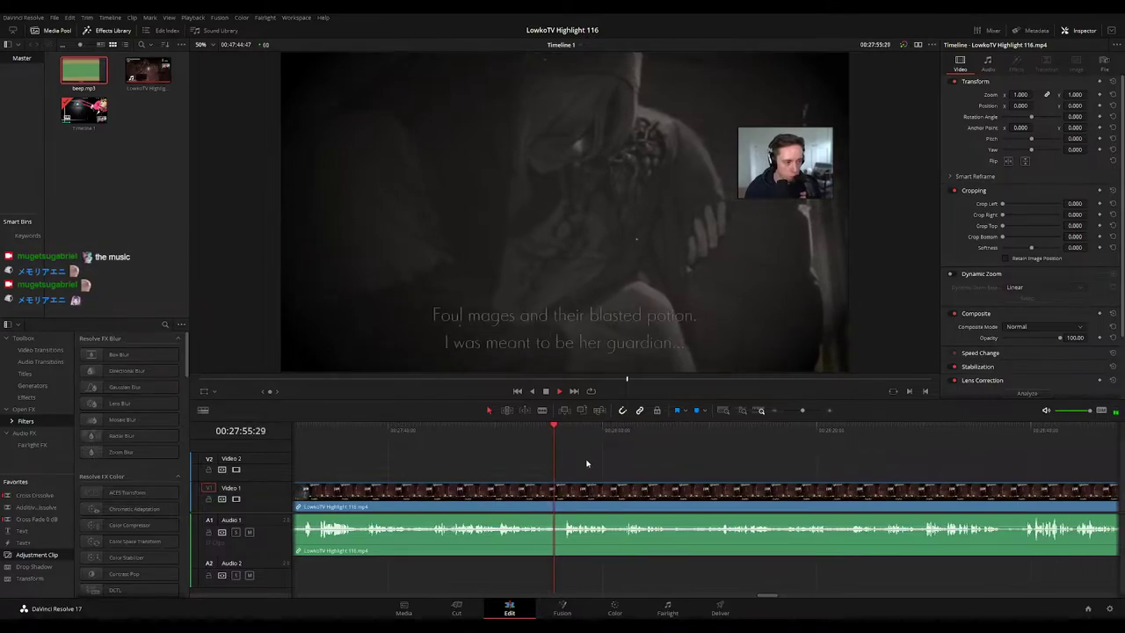
scroll(600, 463, right, 2)
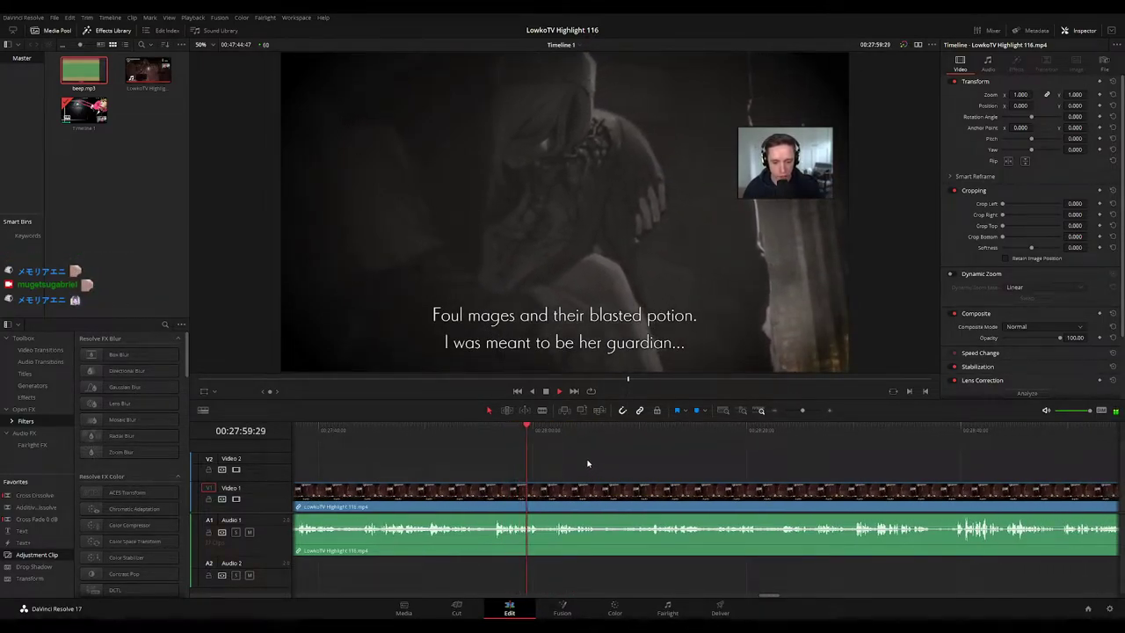
scroll(621, 471, right, 1)
scroll(611, 470, right, 1)
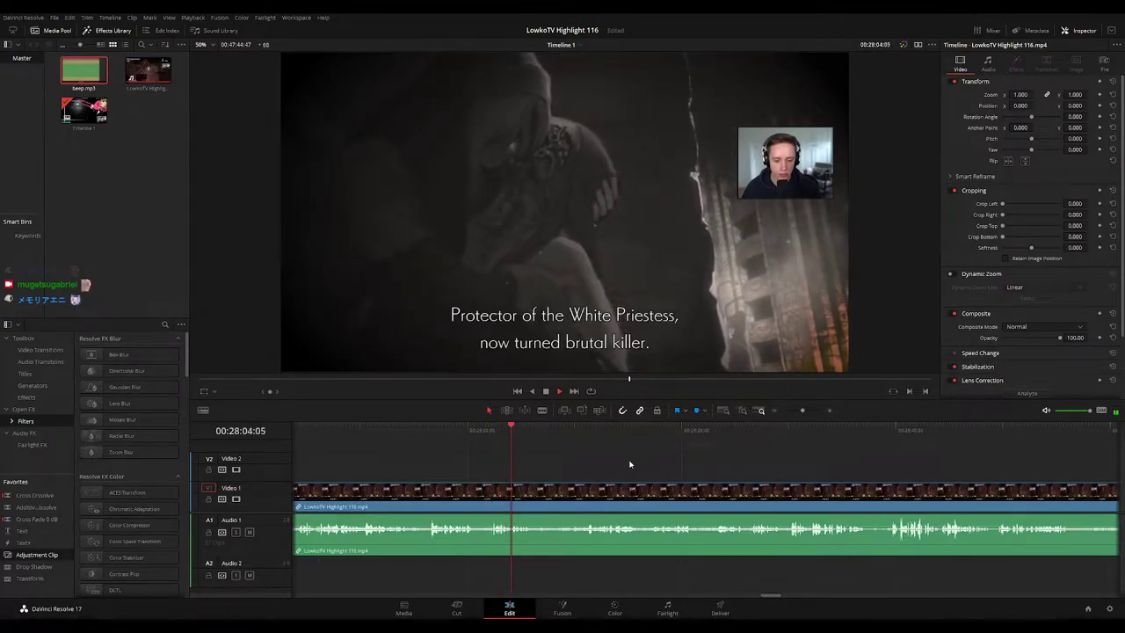
drag(541, 432, 568, 432)
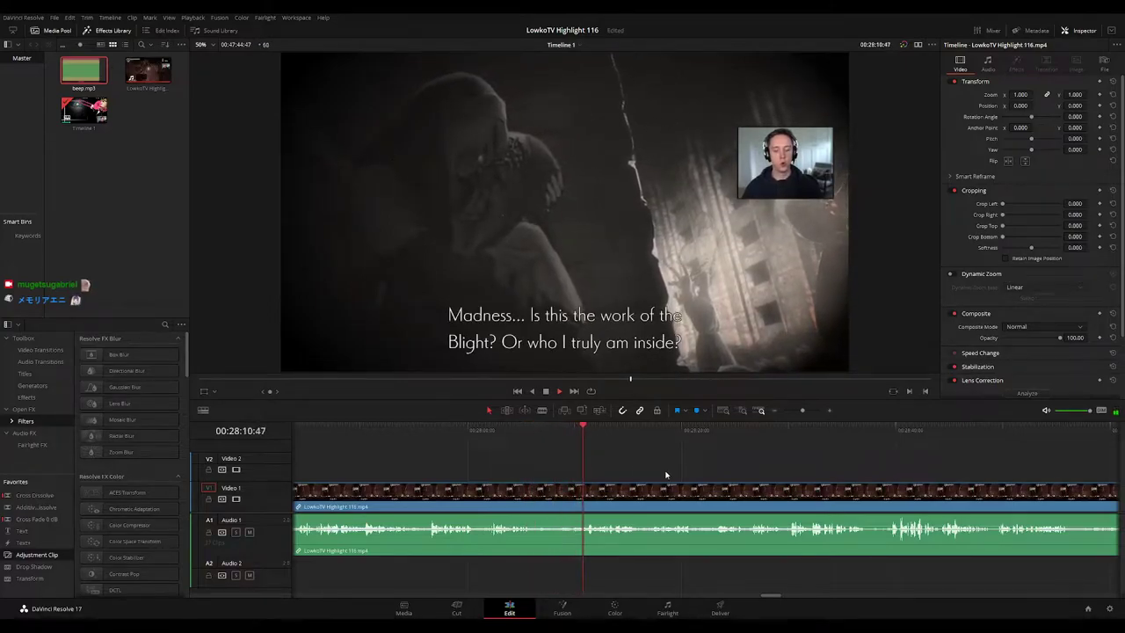
scroll(653, 478, right, 1)
scroll(653, 478, right, 1)
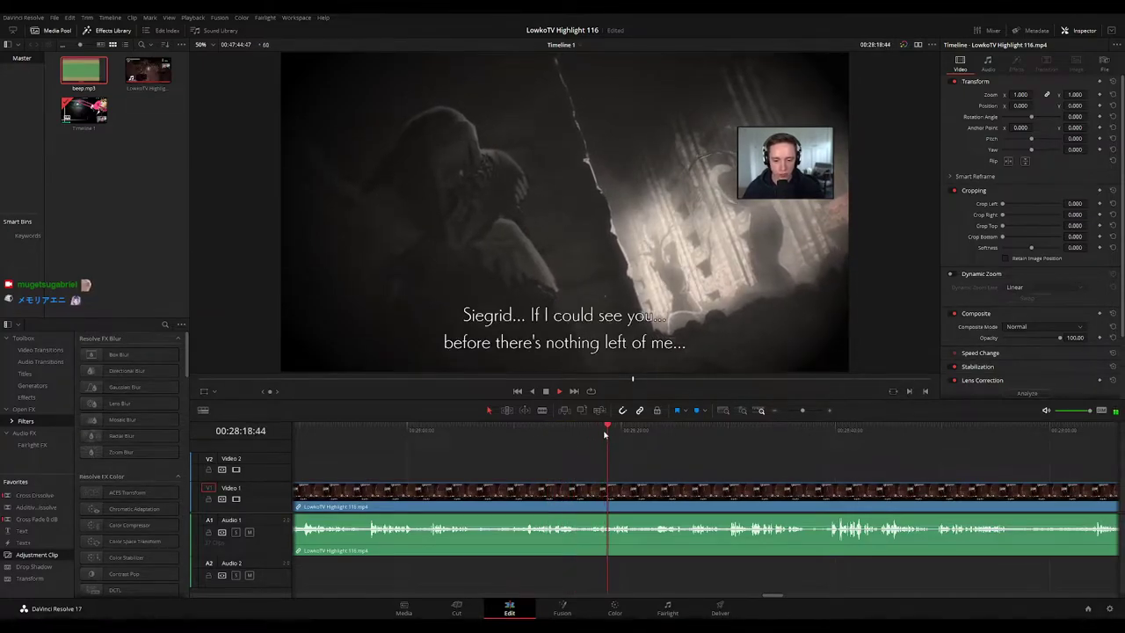
scroll(678, 482, right, 3)
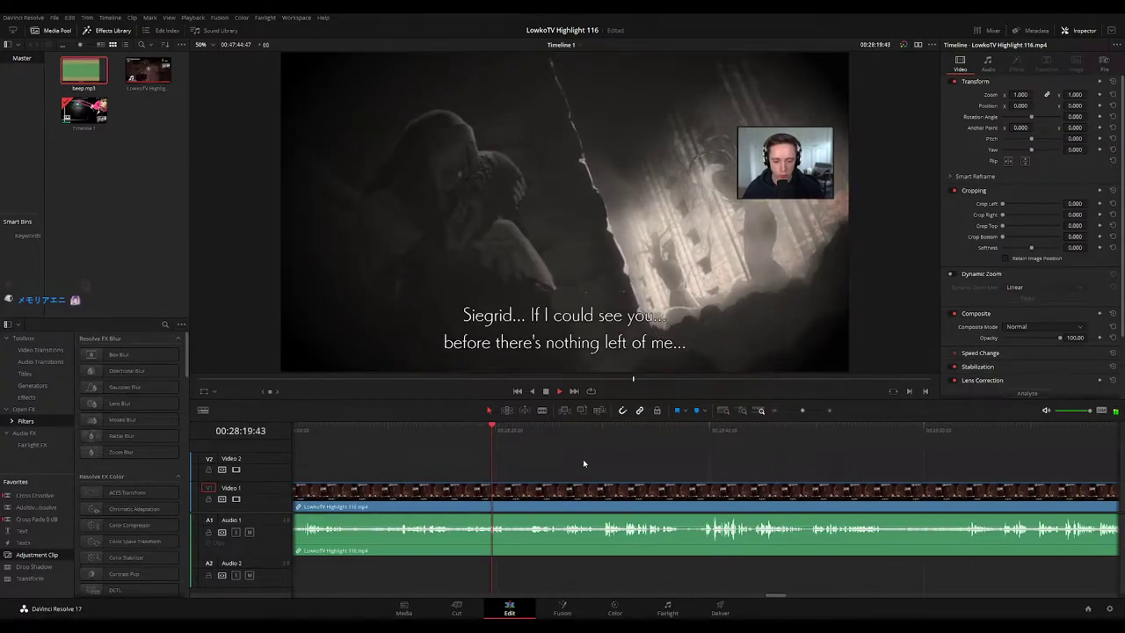
Step: Review the Guardian Silva spirit description and the spirit-equipping menu up to about 00:28:54
click(525, 430)
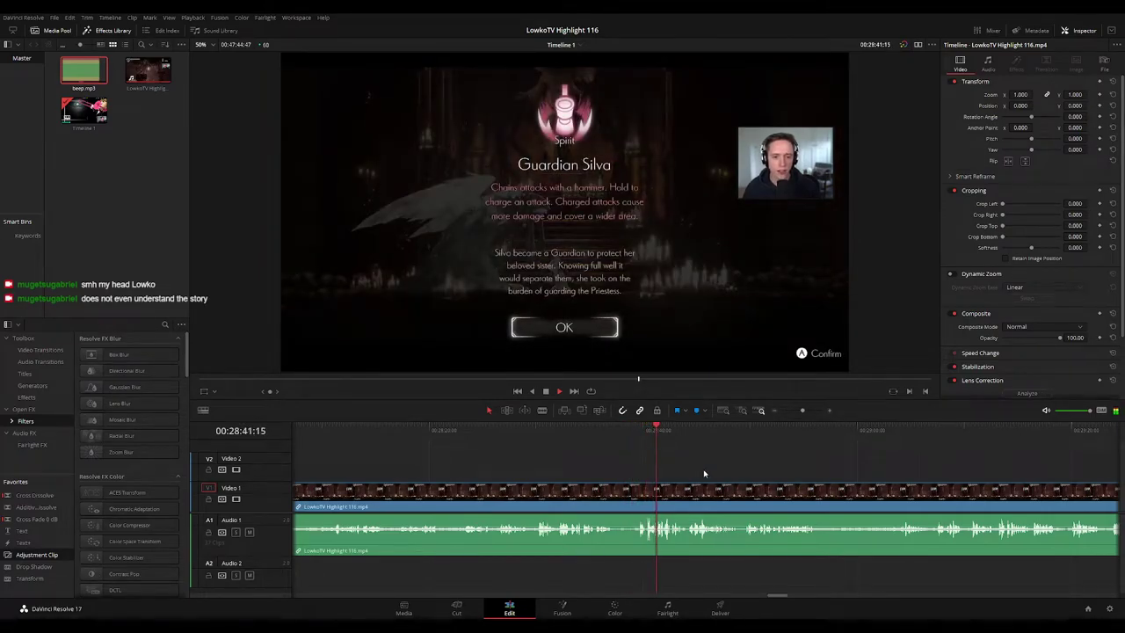
drag(724, 474, 643, 466)
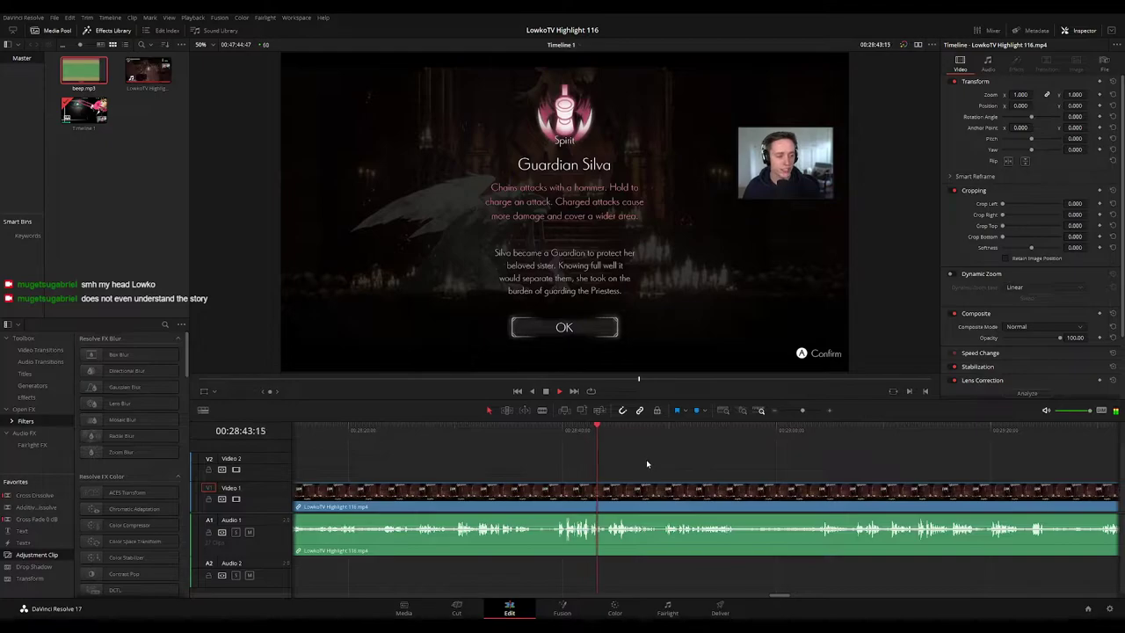
scroll(650, 472, right, 1)
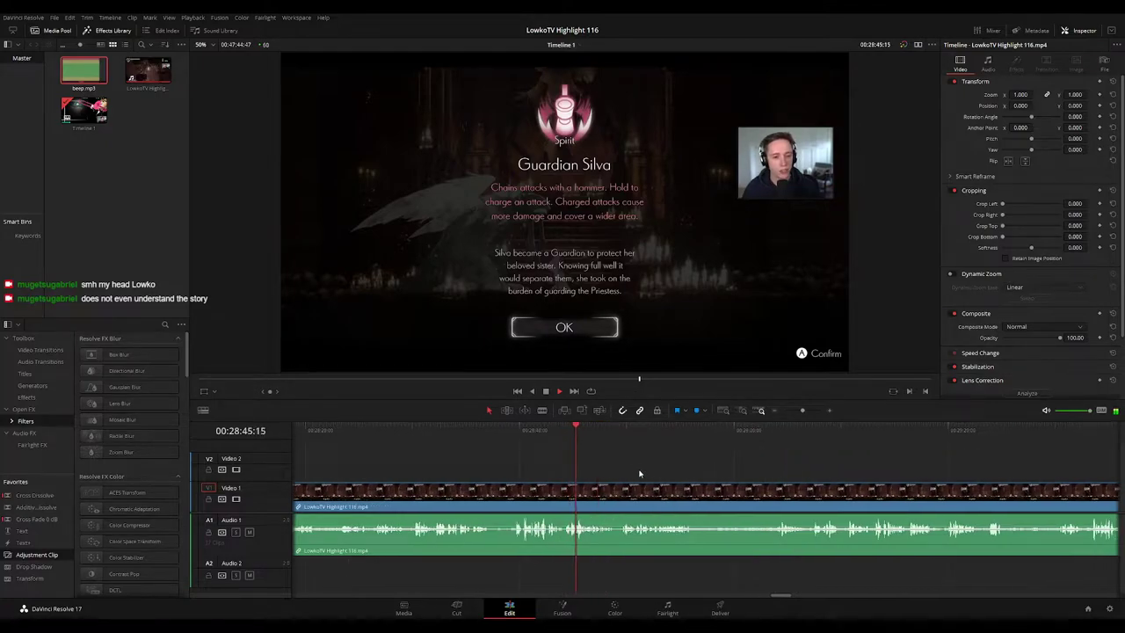
scroll(646, 466, right, 1)
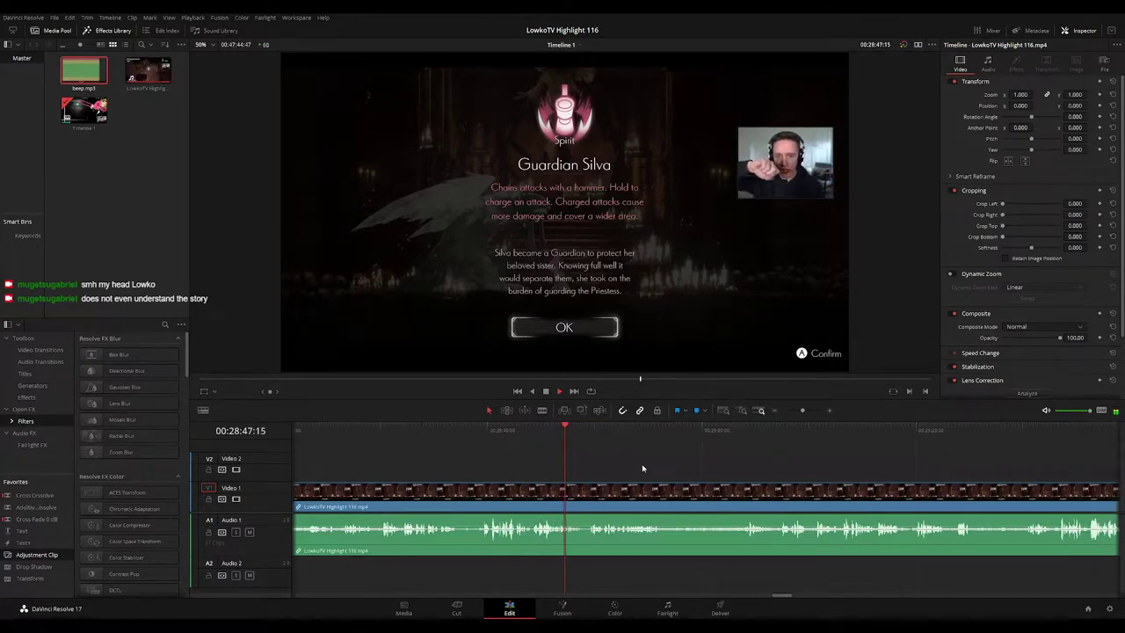
scroll(633, 468, right, 1)
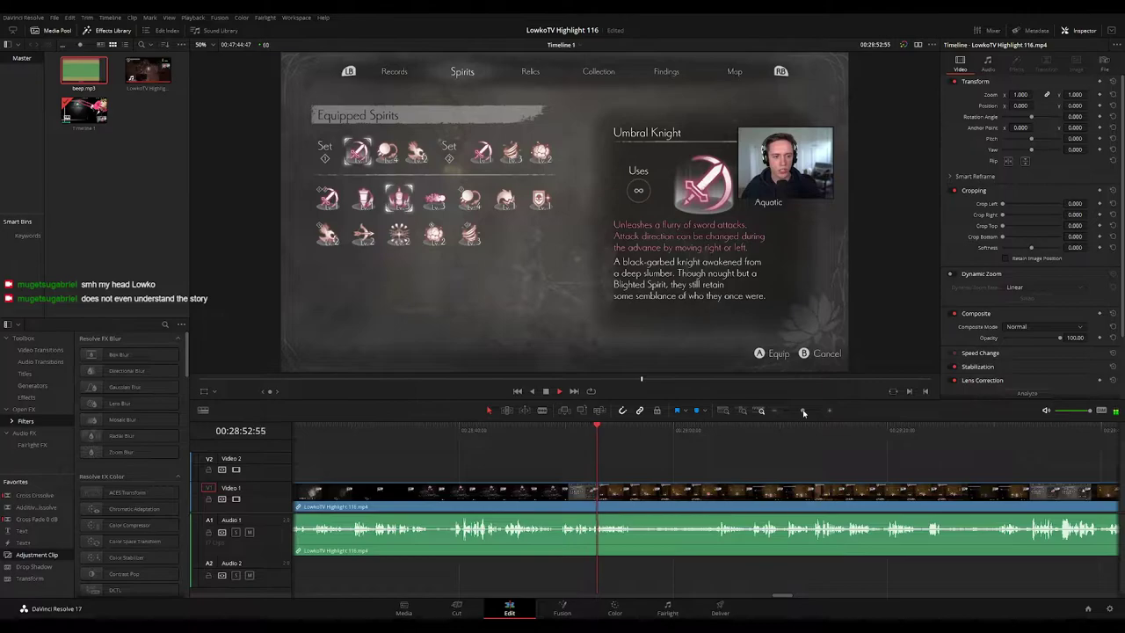
drag(803, 410, 806, 410)
scroll(643, 447, right, 3)
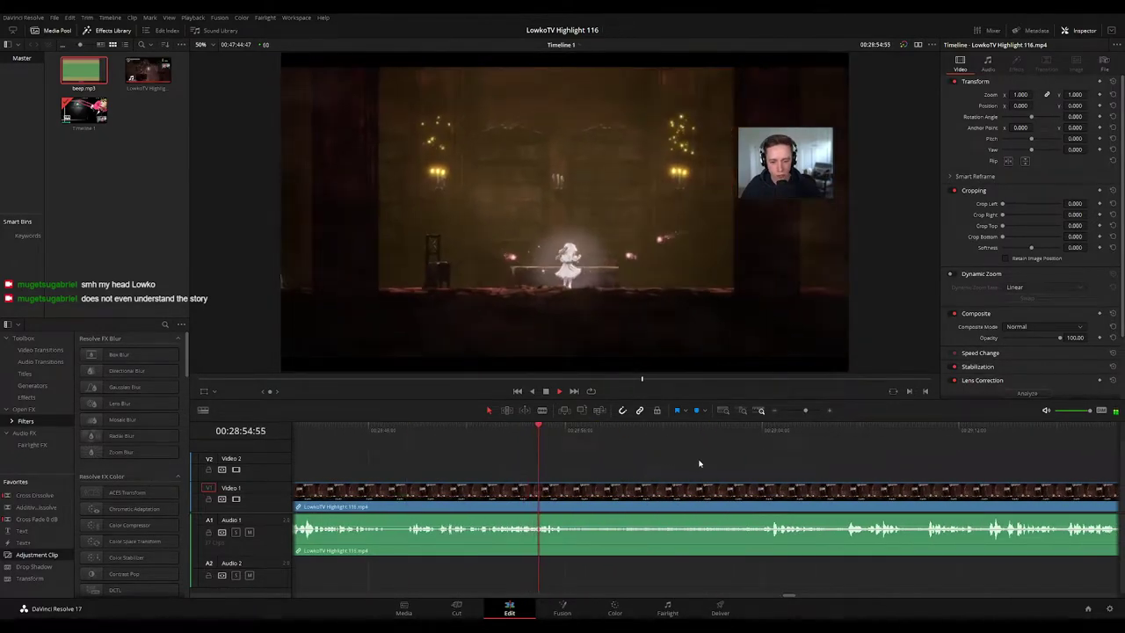
Step: Review the bench room and Purified Memories footage from about 00:28:55 to 00:29:25 for a moment to highlight
drag(700, 462, 610, 449)
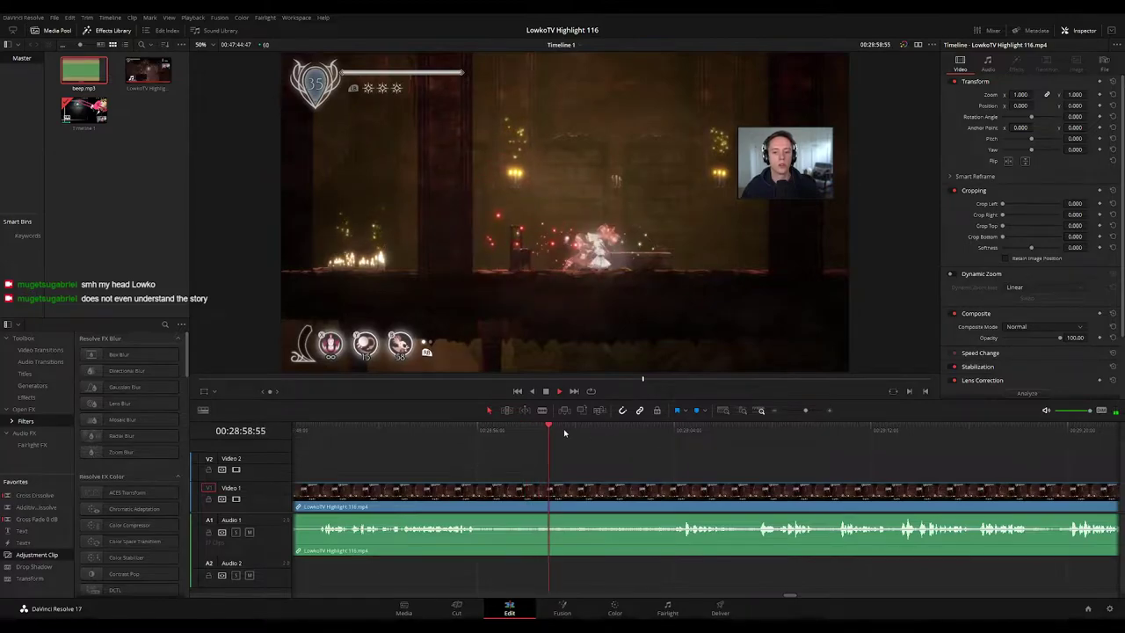
drag(567, 431, 669, 437)
drag(781, 479, 641, 452)
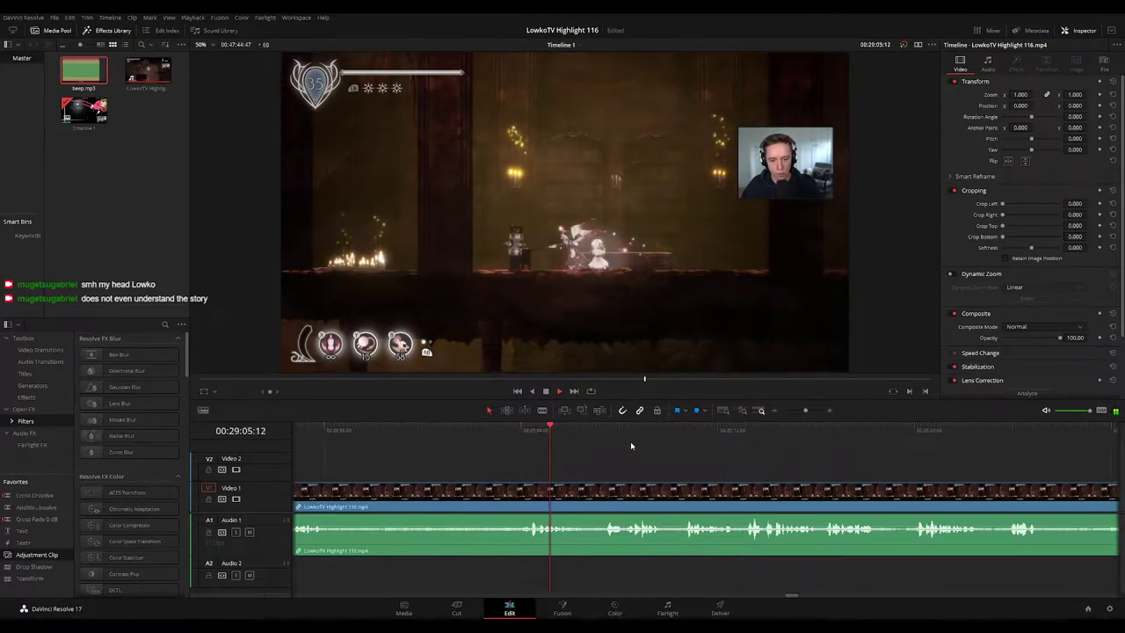
click(589, 432)
drag(726, 483, 668, 459)
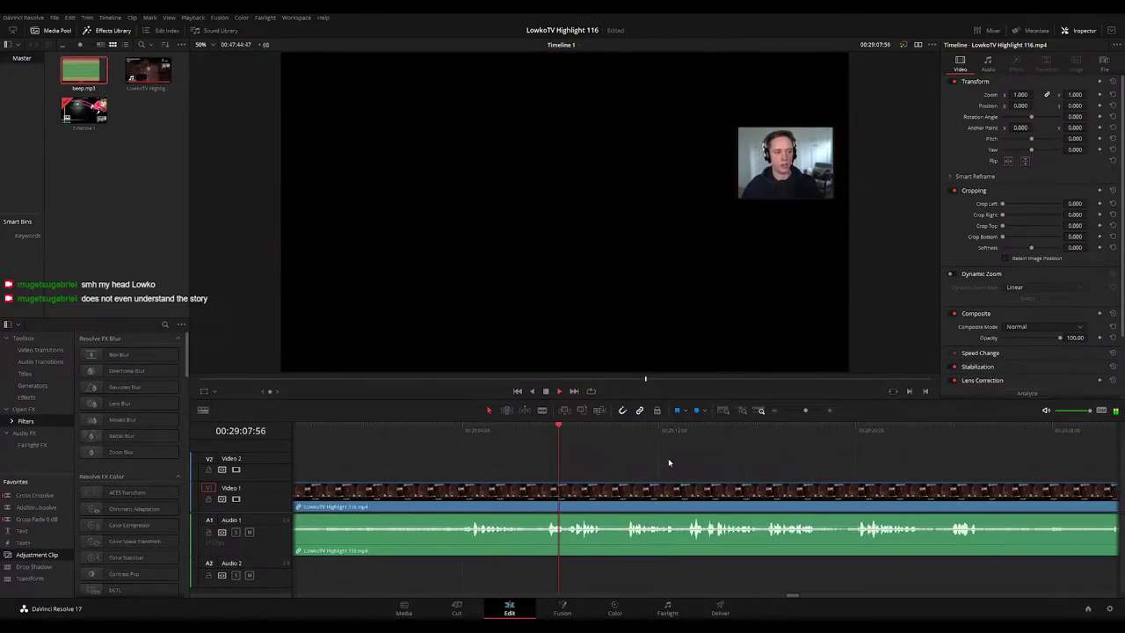
scroll(641, 462, right, 1)
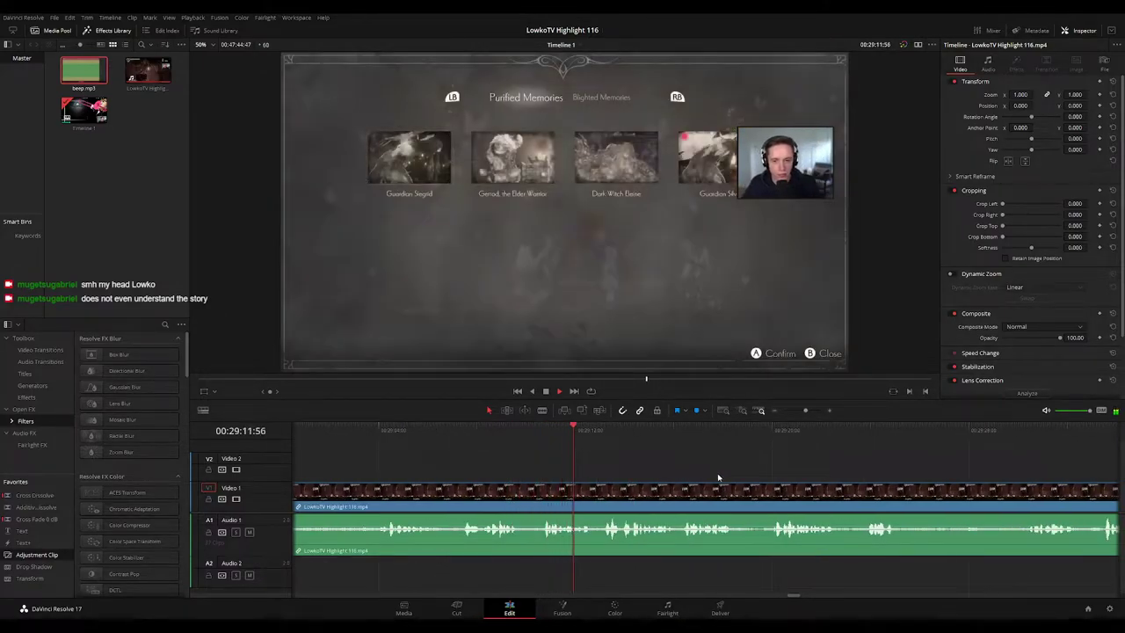
scroll(668, 464, right, 1)
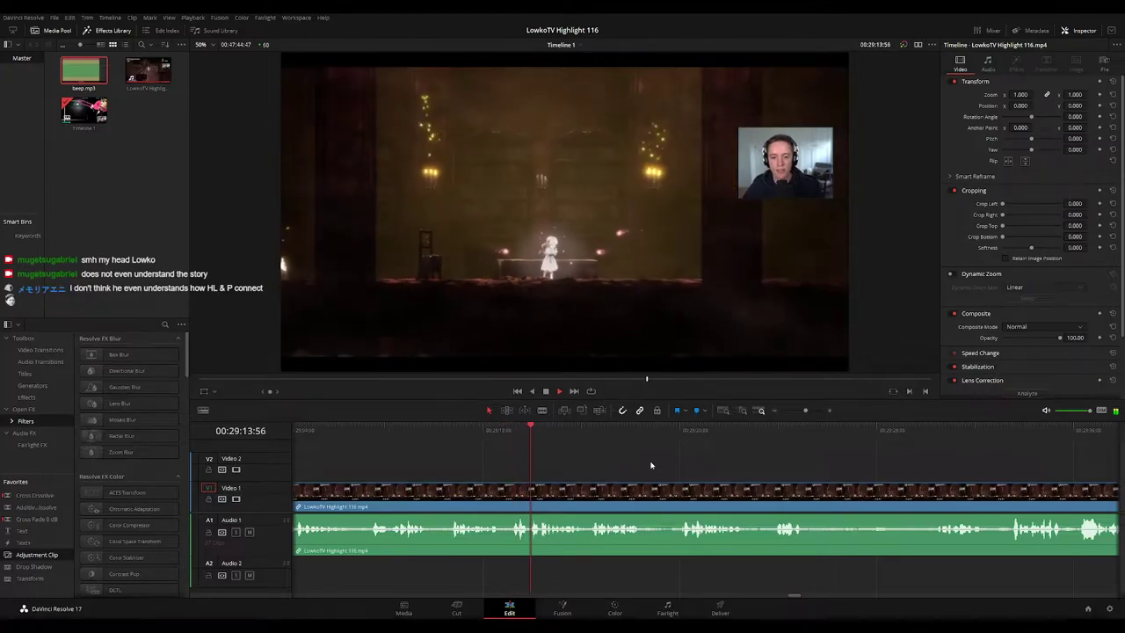
scroll(613, 458, right, 1)
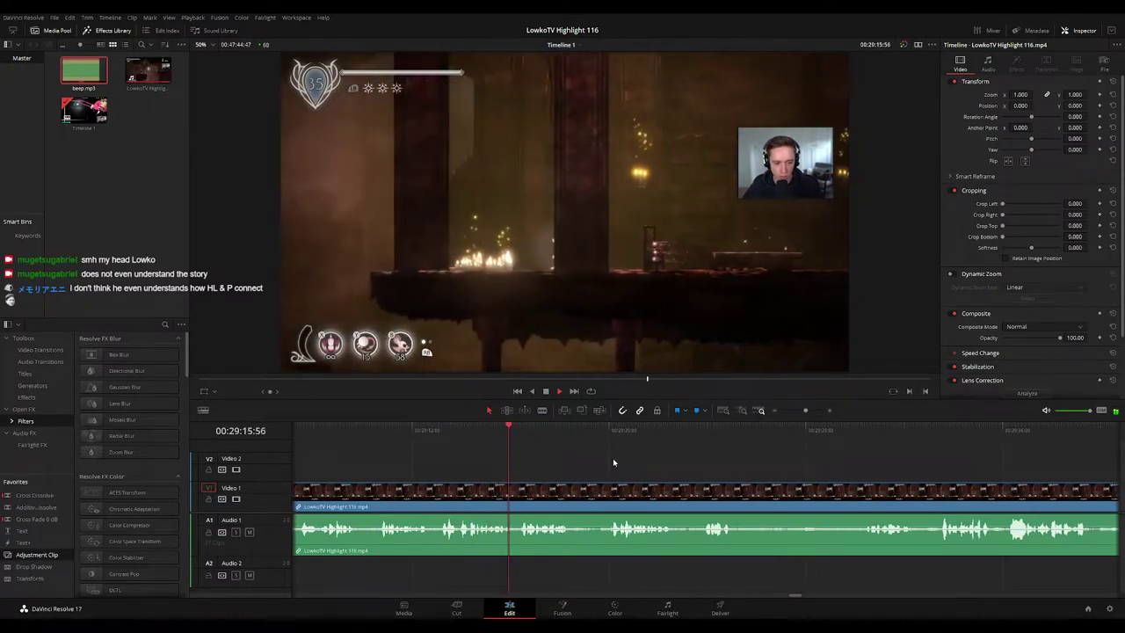
click(593, 430)
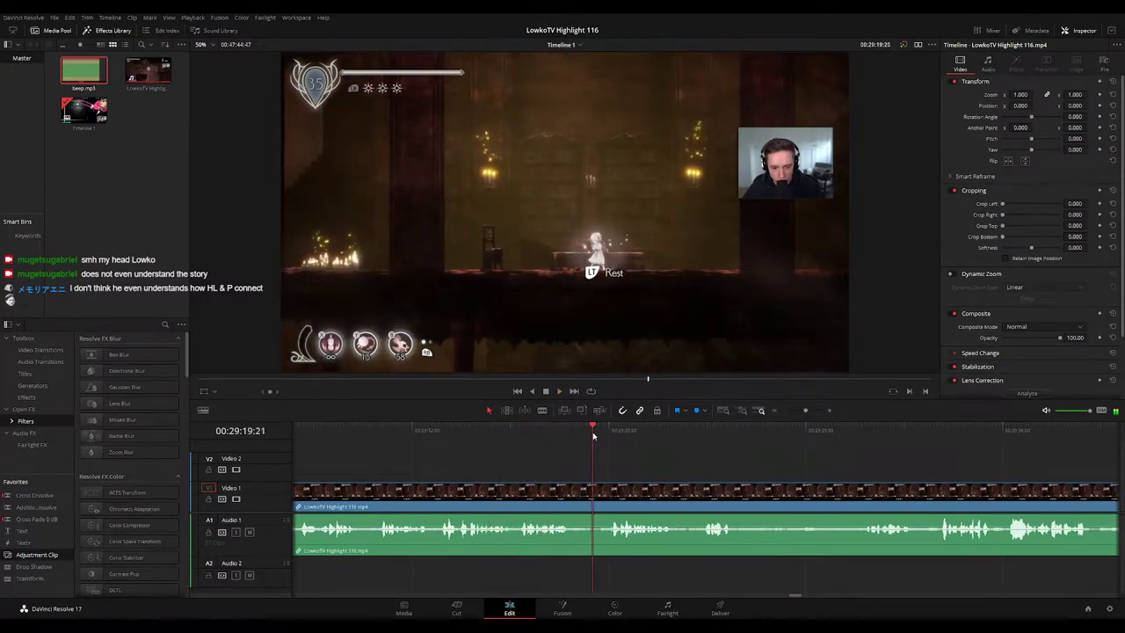
scroll(593, 459, right, 1)
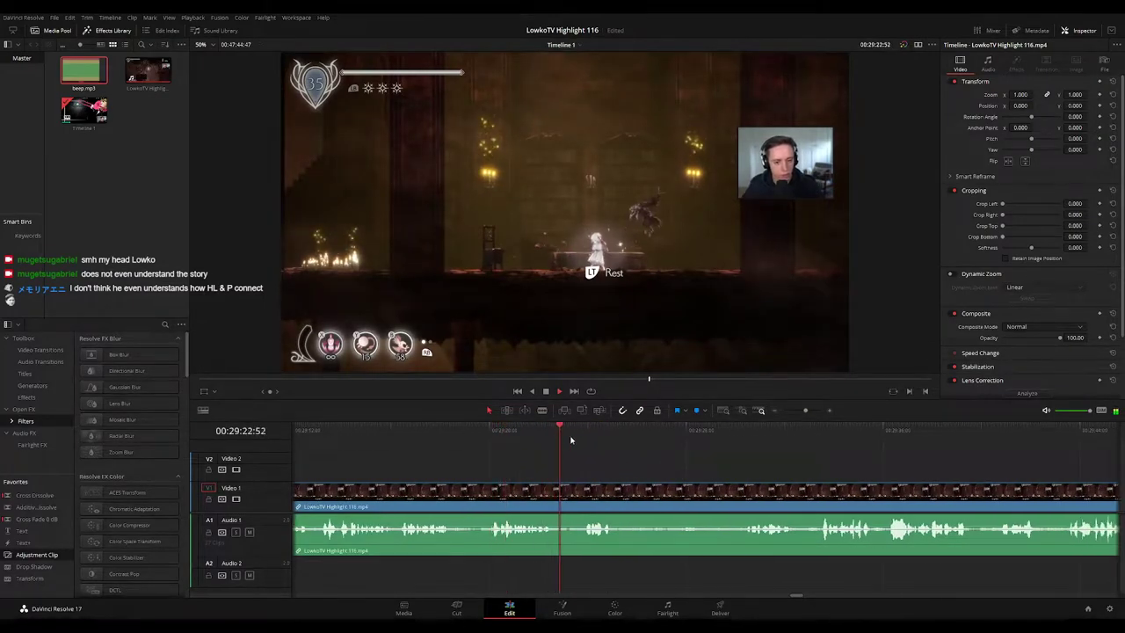
scroll(633, 472, right, 2)
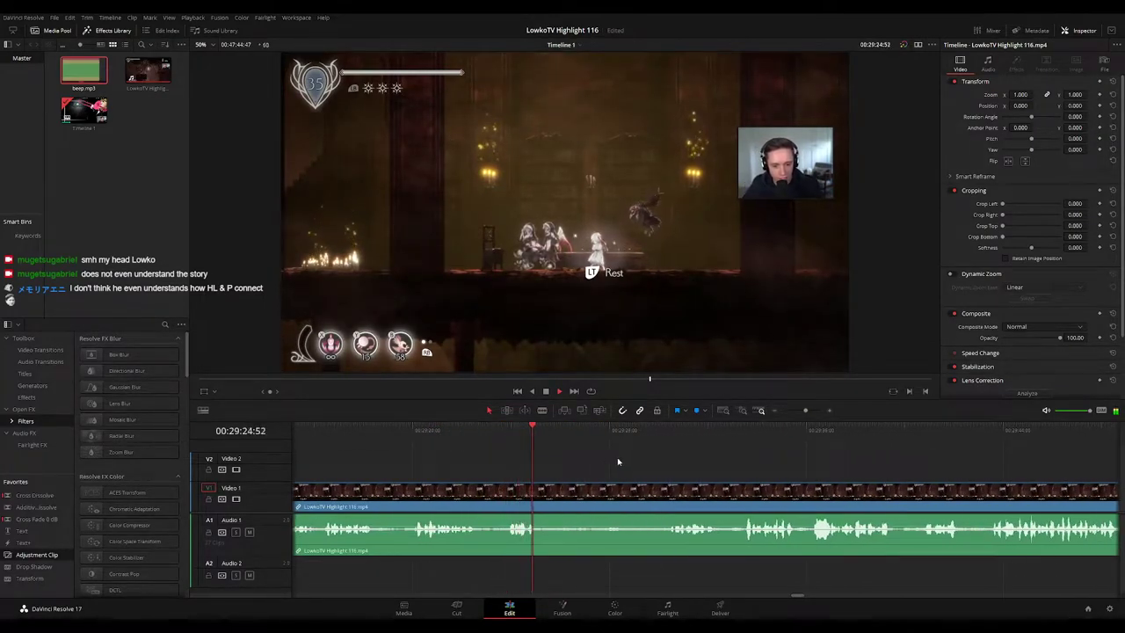
Step: Add an adjustment clip on Video 2 starting at 00:29:25:02 and trim its end to about 00:29:27
drag(597, 432, 503, 431)
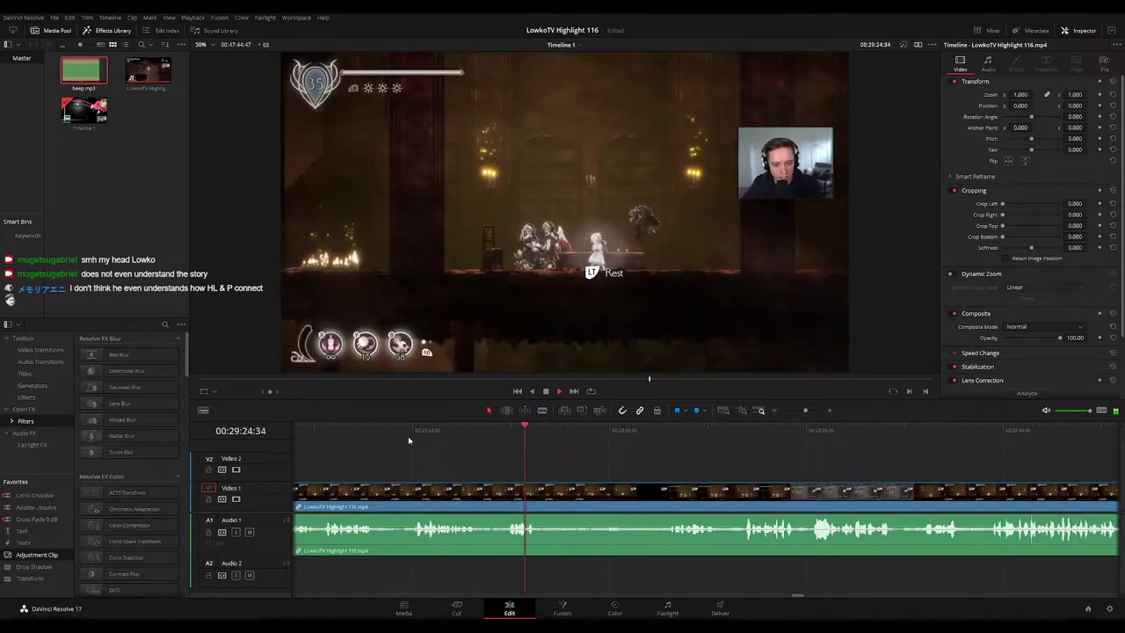
drag(604, 433, 633, 431)
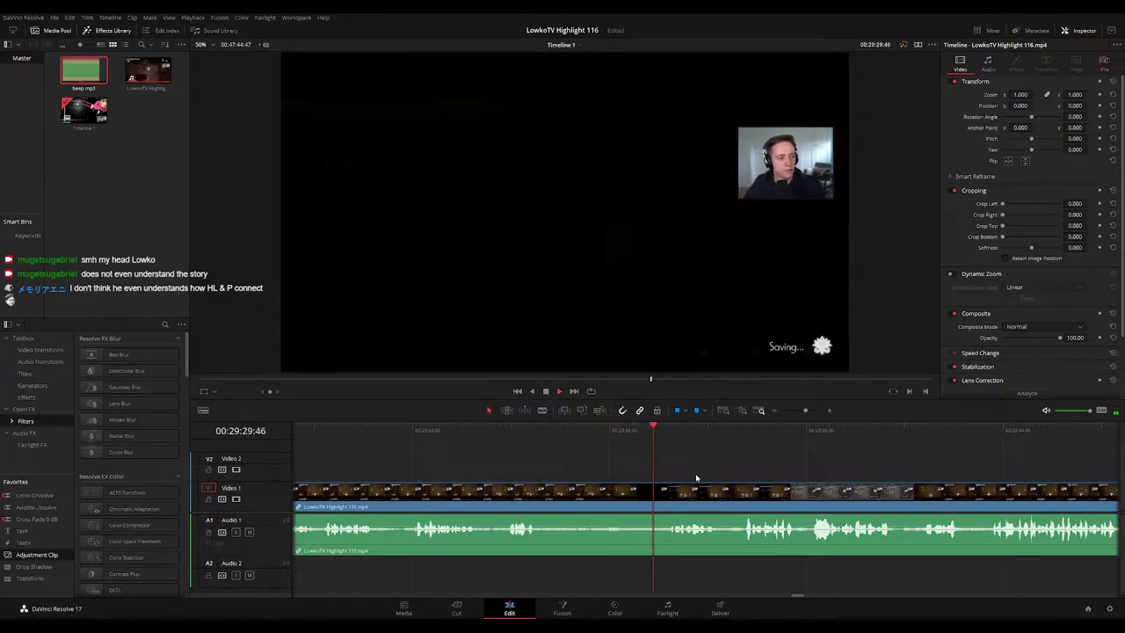
click(602, 431)
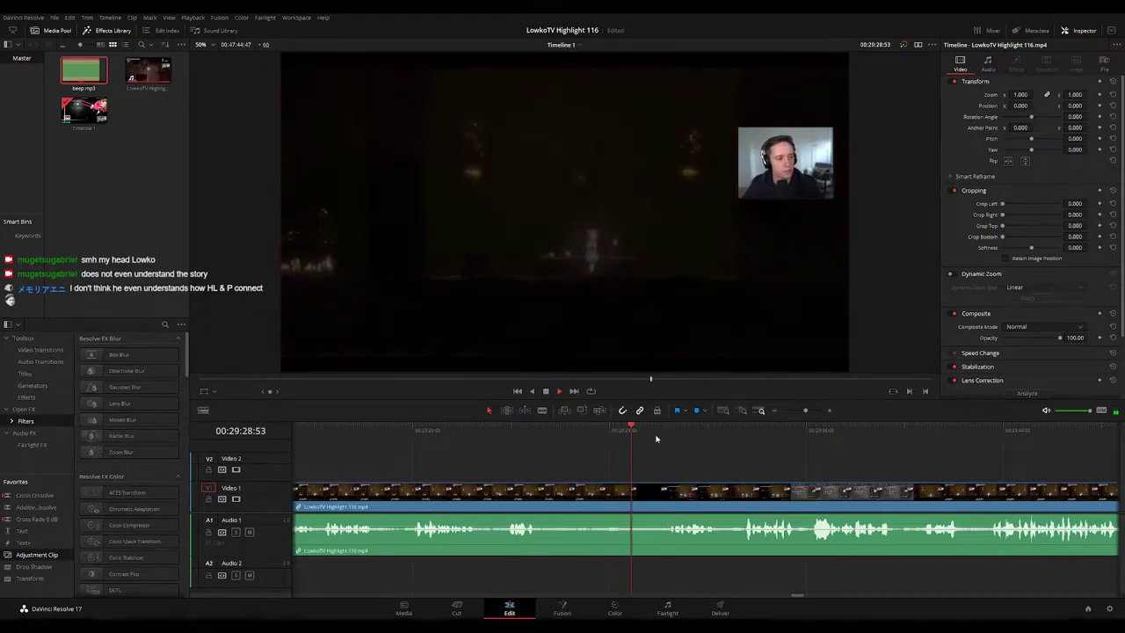
click(519, 429)
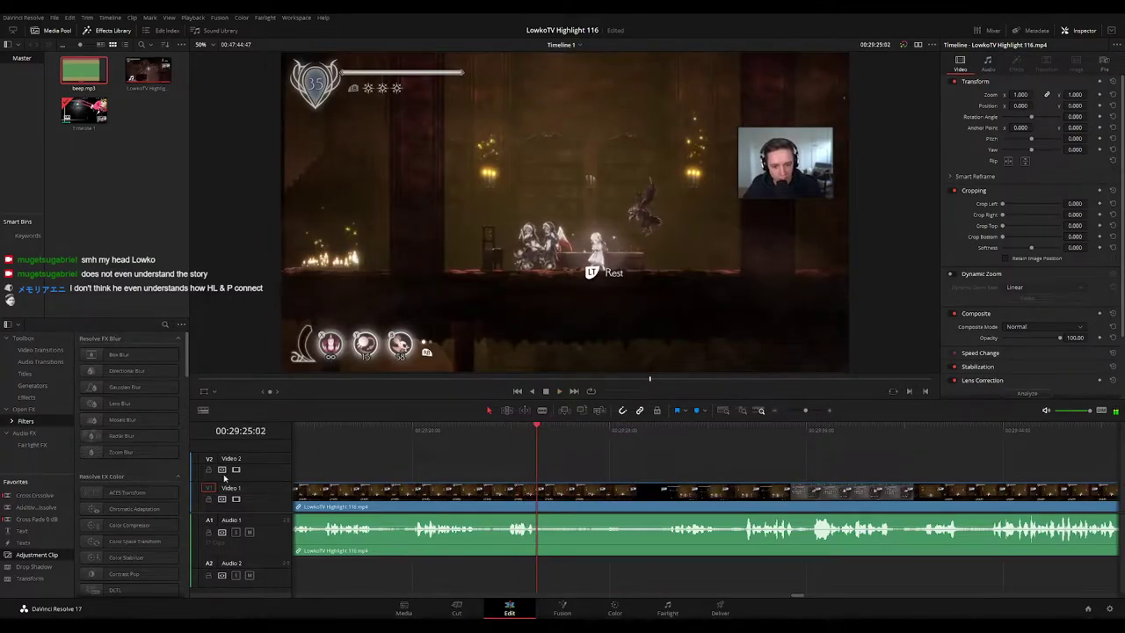
drag(34, 555, 567, 470)
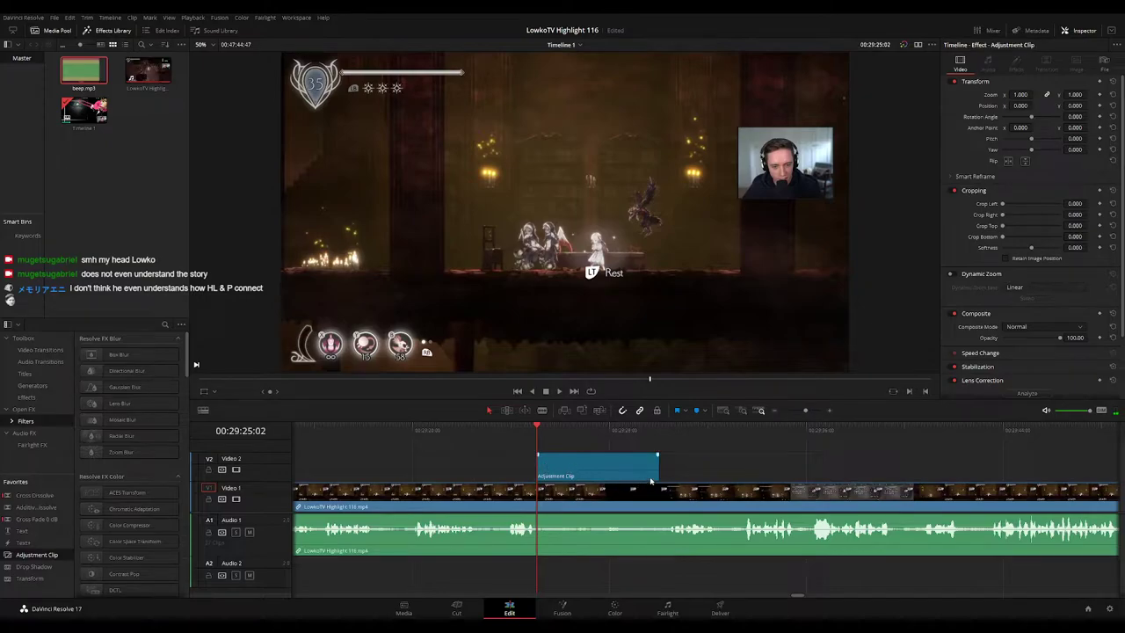
drag(655, 465, 595, 466)
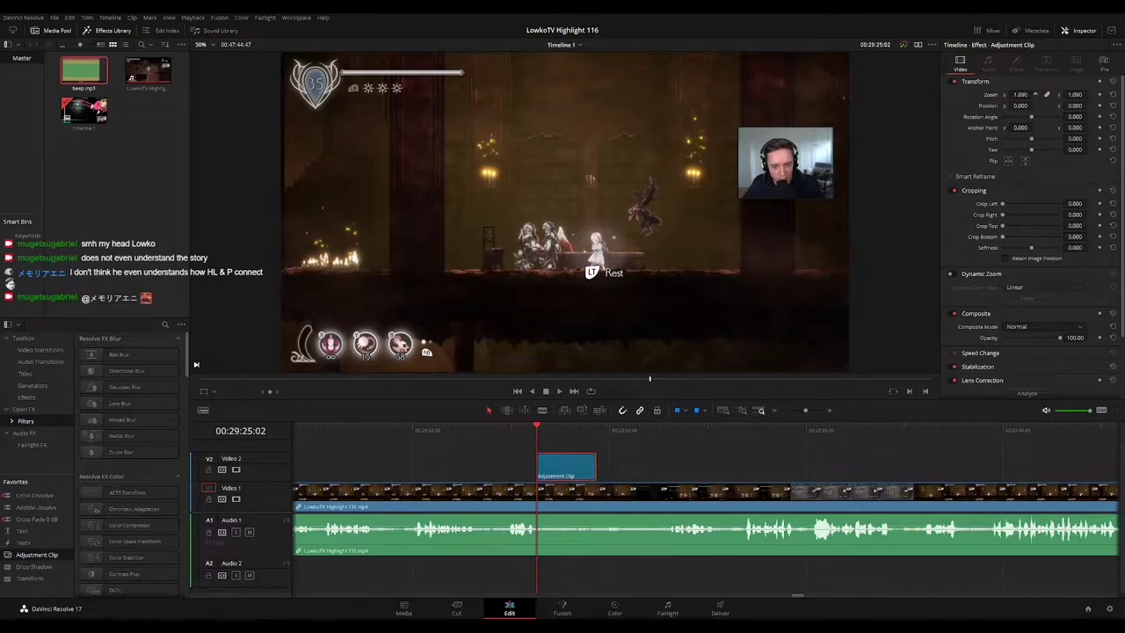
Step: Set the adjustment clip at 00:29:25:02 to zoom 2.000 with position Y 68 and play it back
drag(1035, 95, 1090, 105)
key(space)
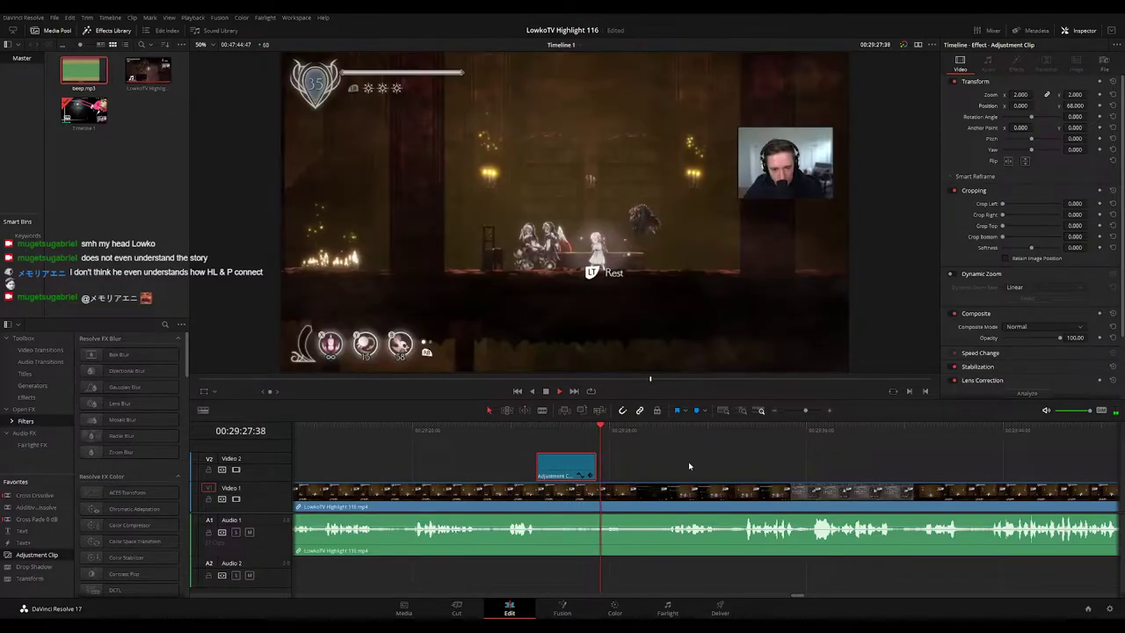
click(691, 466)
Step: Review the bench menu and spirit-equipping footage from about 00:29:28 to 00:30:15 for another moment to highlight
scroll(620, 457, right, 2)
click(689, 482)
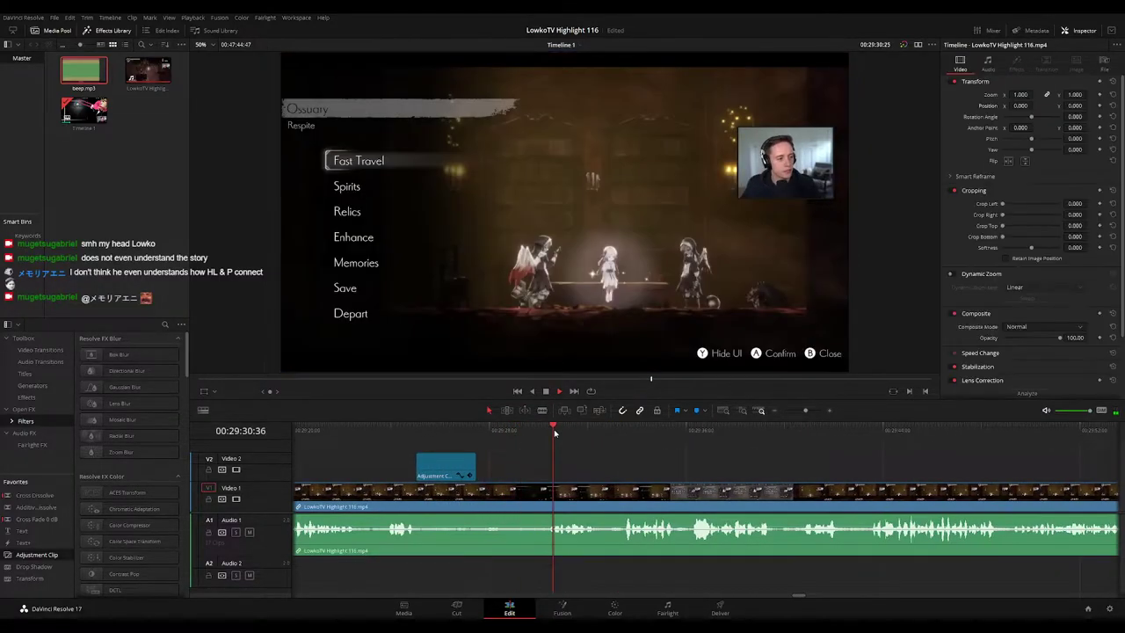
scroll(654, 466, right, 2)
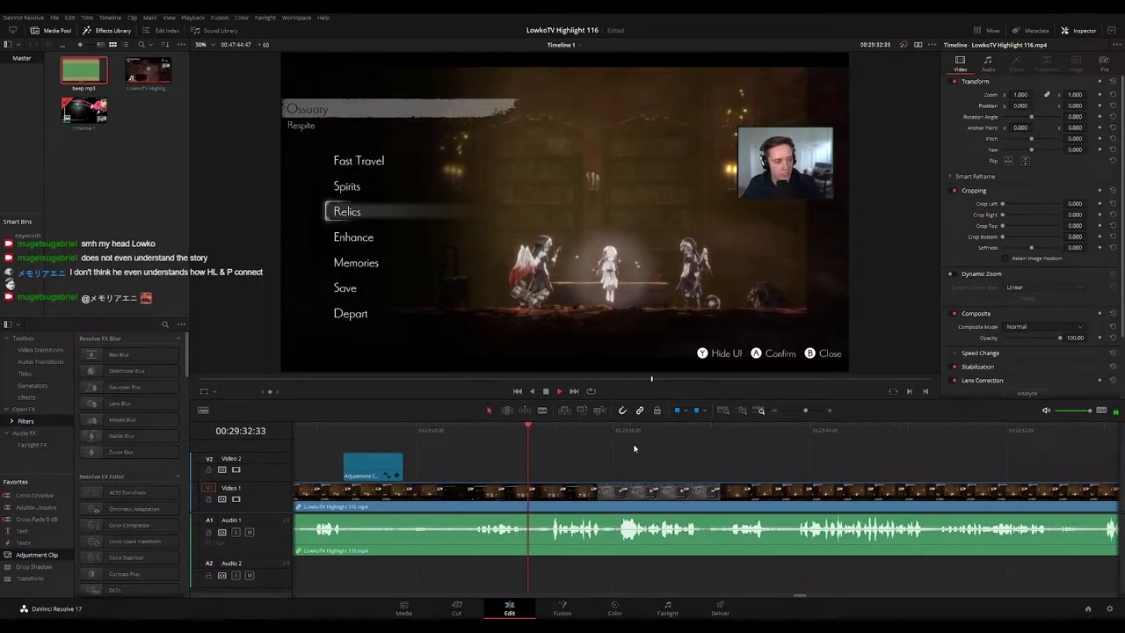
scroll(628, 456, right, 3)
mouse_move(805, 410)
mouse_down()
mouse_move(782, 410)
mouse_move(805, 410)
mouse_up()
scroll(693, 460, right, 3)
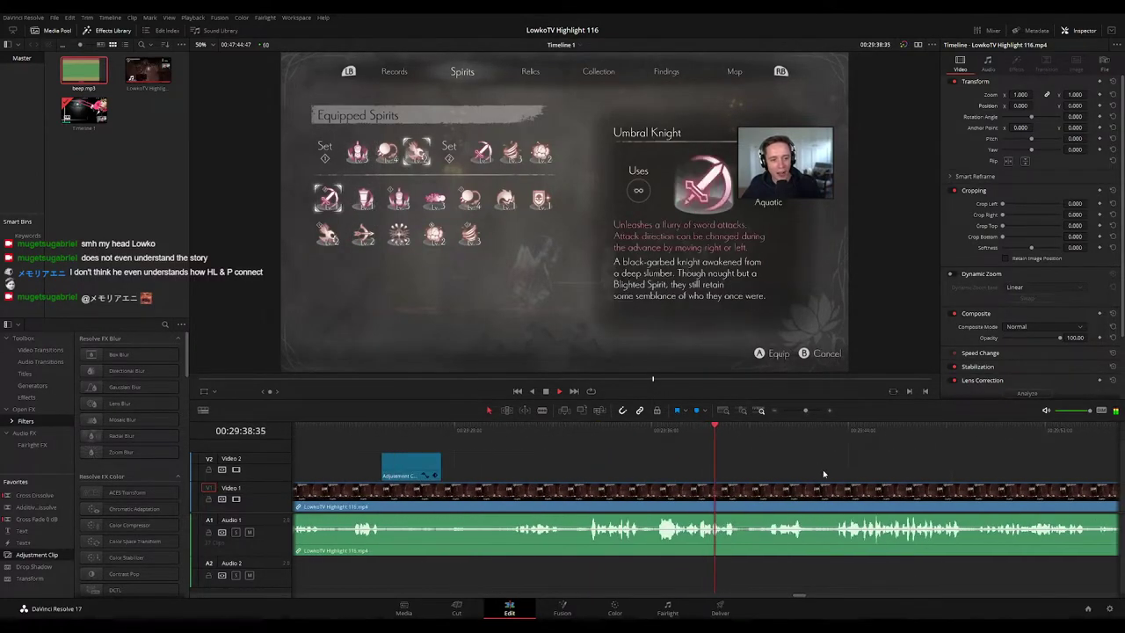
drag(822, 470, 664, 444)
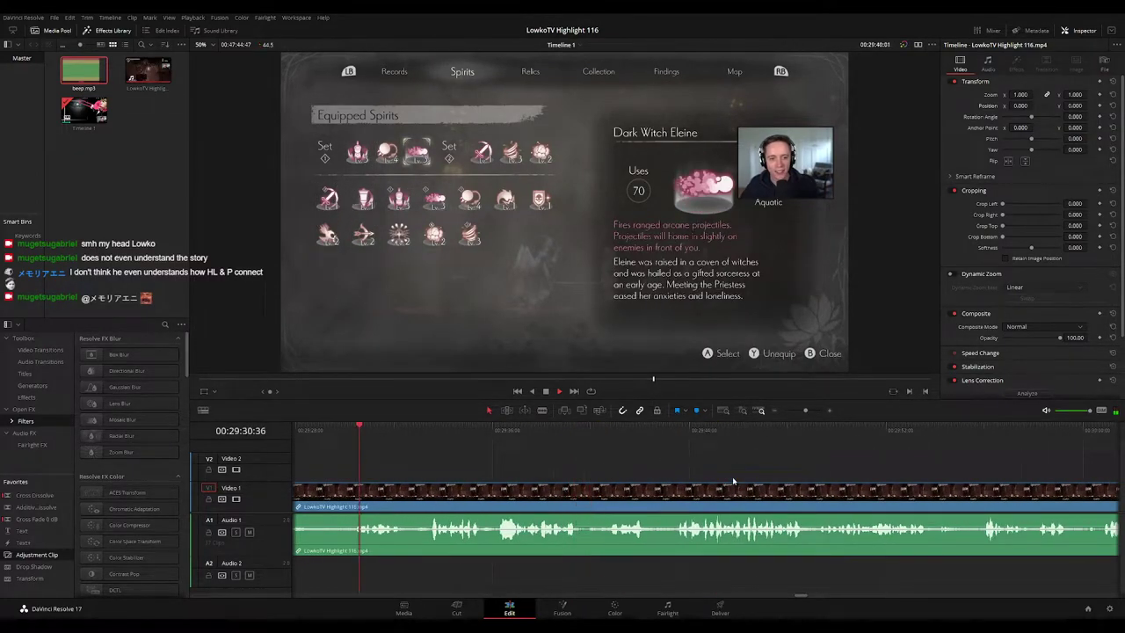
drag(730, 472, 614, 453)
click(554, 435)
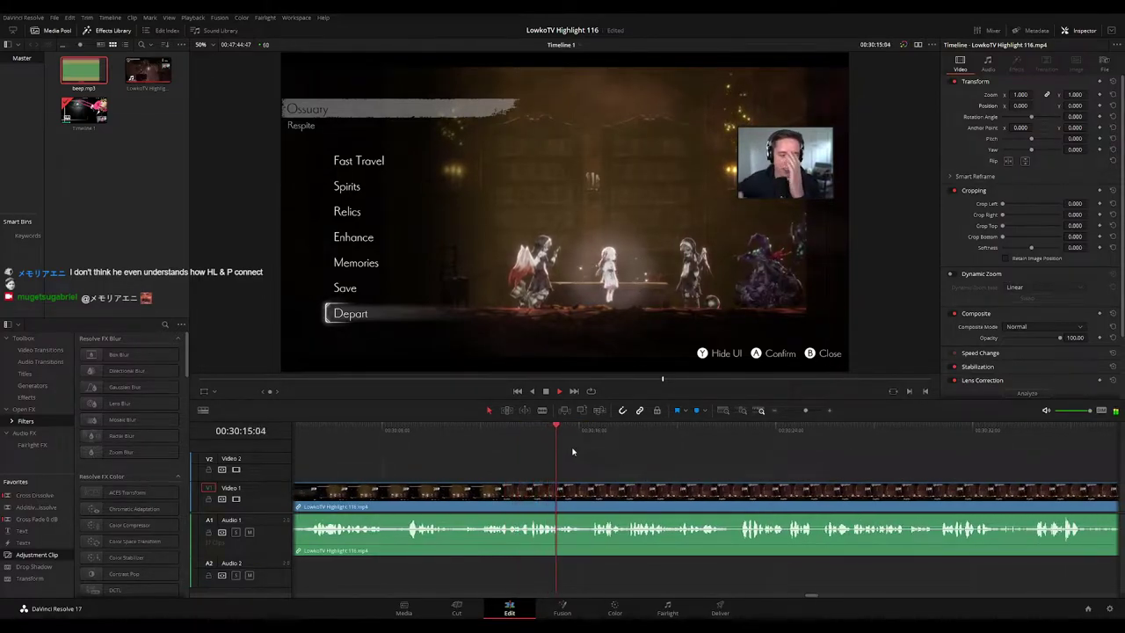
Step: Add an adjustment clip on Video 2 starting at 00:30:11:59 and extend its end to about 00:30:22
click(475, 425)
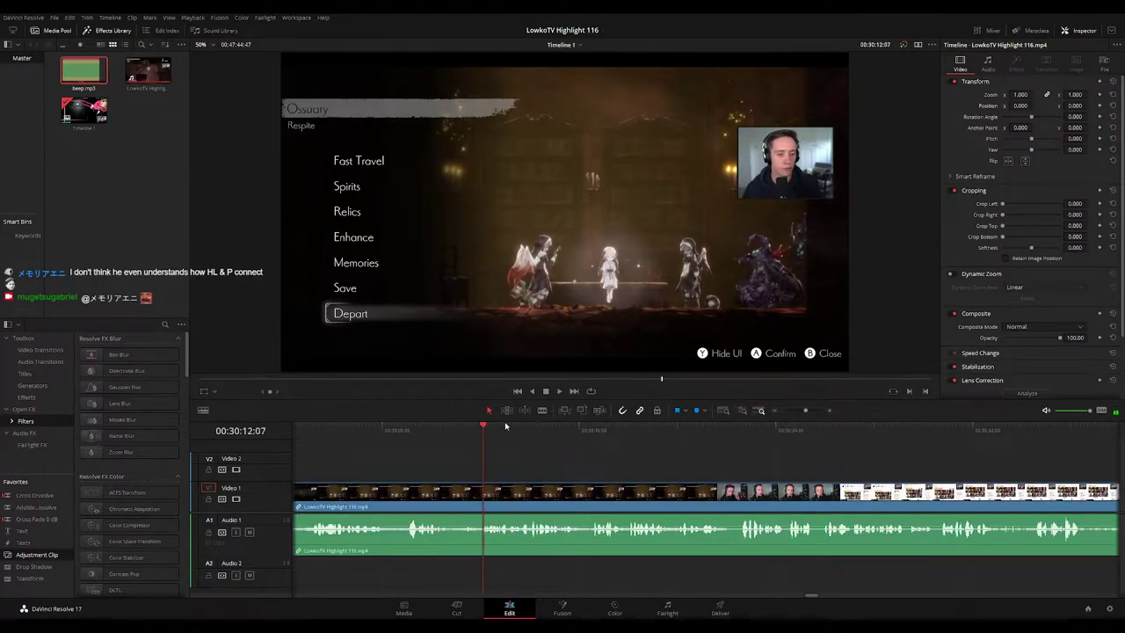
drag(114, 557, 502, 465)
drag(602, 466, 728, 466)
Step: Set the new adjustment clip's zoom to 2.000 and position to X -1171, Y -68, framing the webcam
drag(1021, 94, 1035, 94)
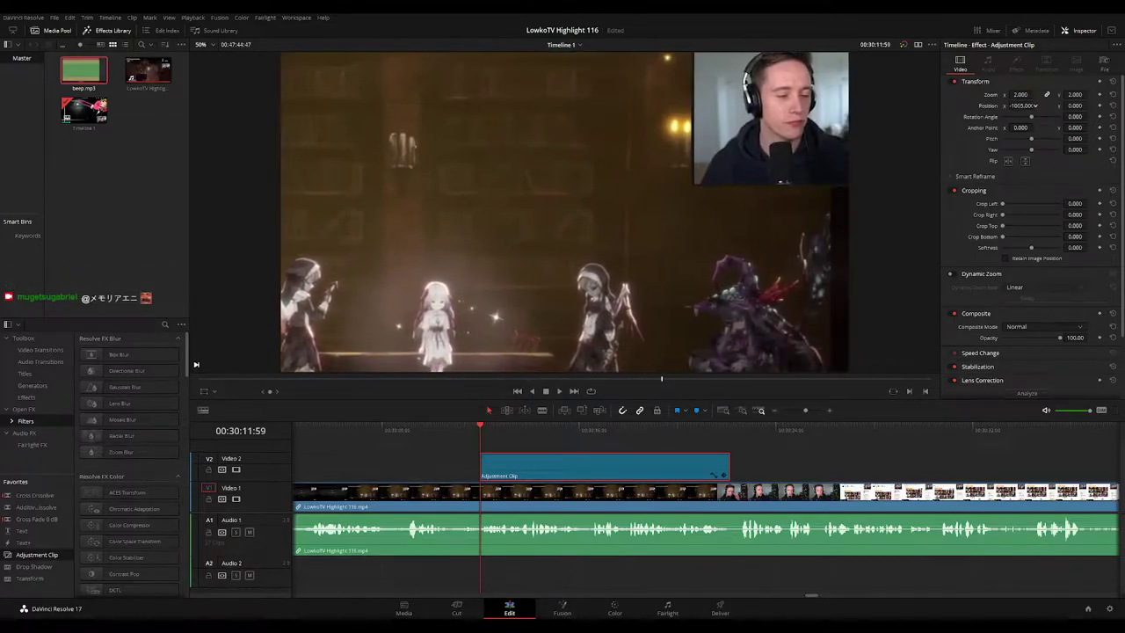
drag(1034, 105, 1067, 105)
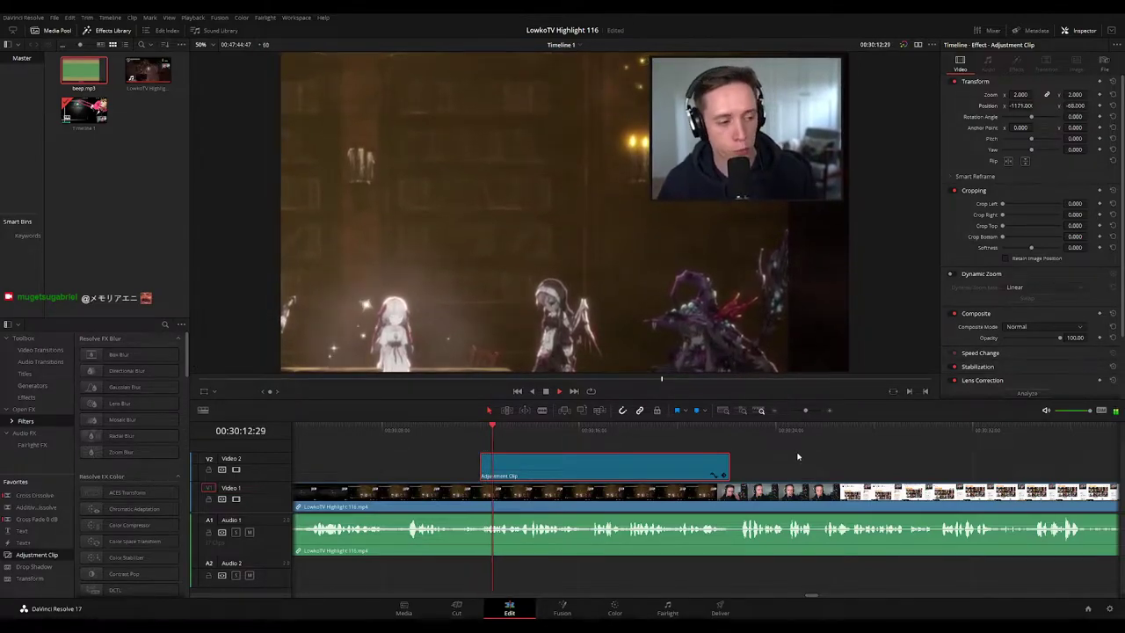
click(781, 468)
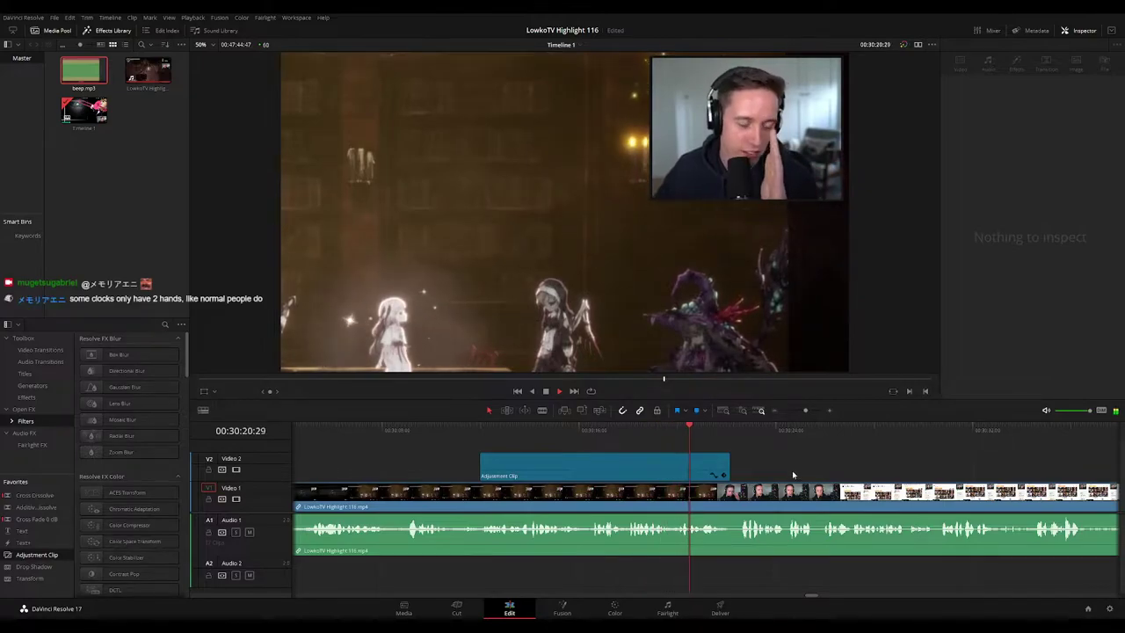
Step: Ripple-delete the footage from 00:30:22:15 to about 00:30:22:31 at the scene change and colour the preceding clip orange
drag(791, 470, 711, 469)
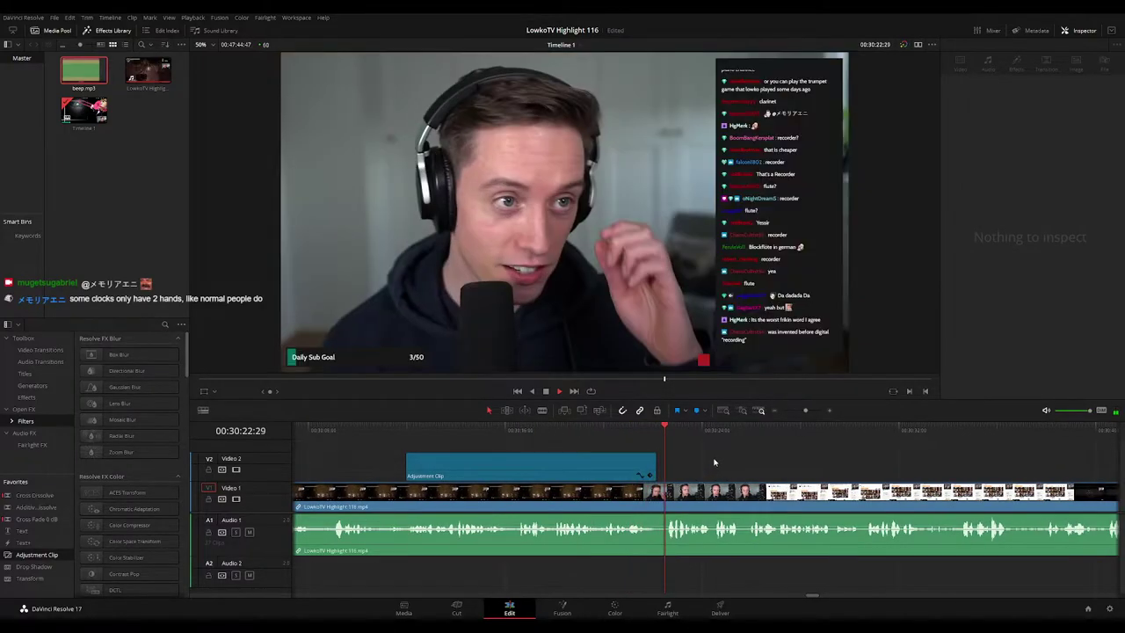
click(655, 428)
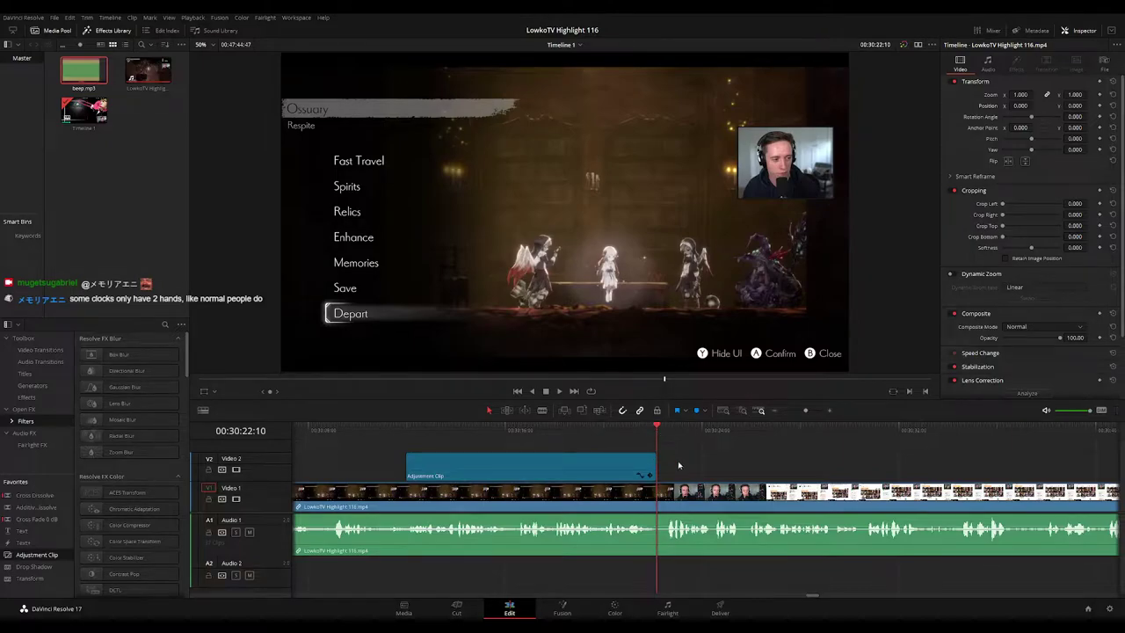
click(660, 470)
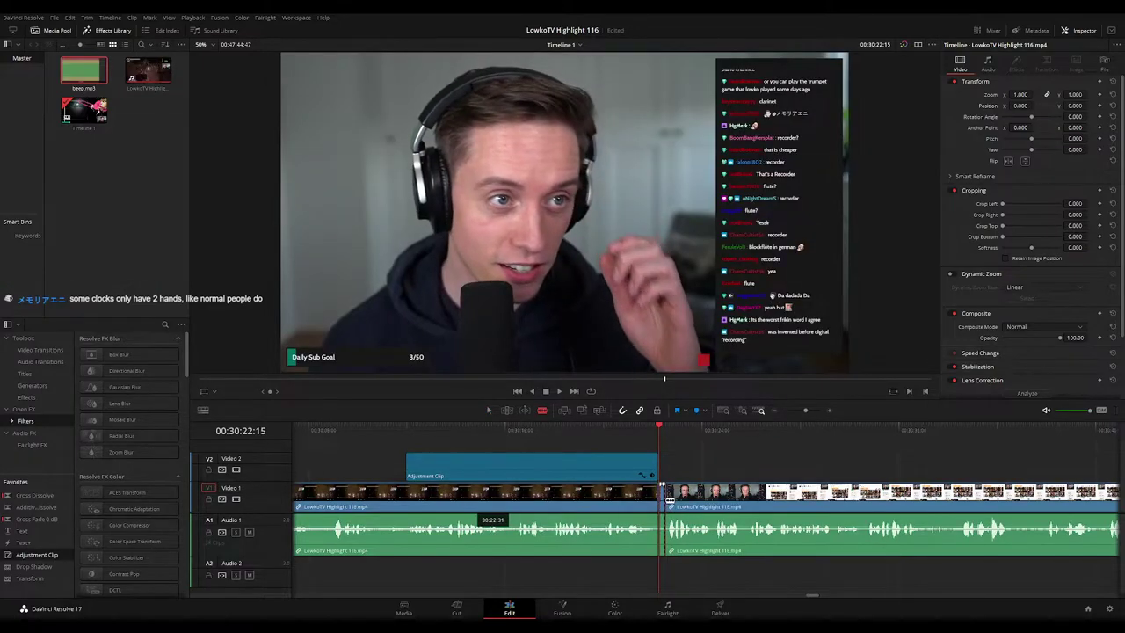
click(661, 498)
key(a)
click(662, 504)
key(space)
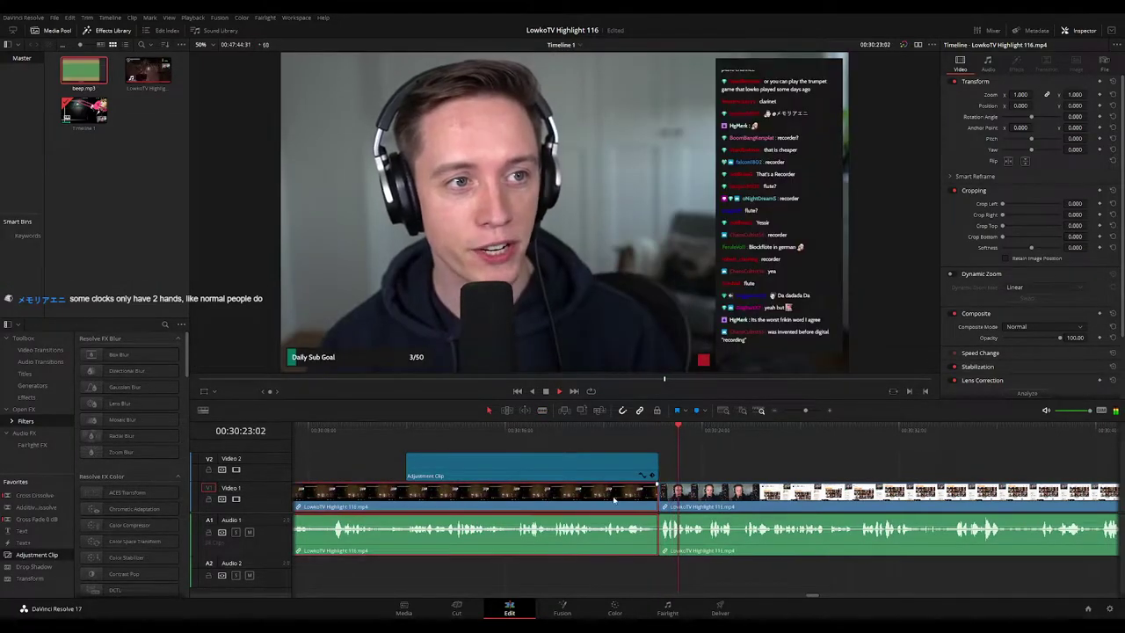
key(1)
click(803, 453)
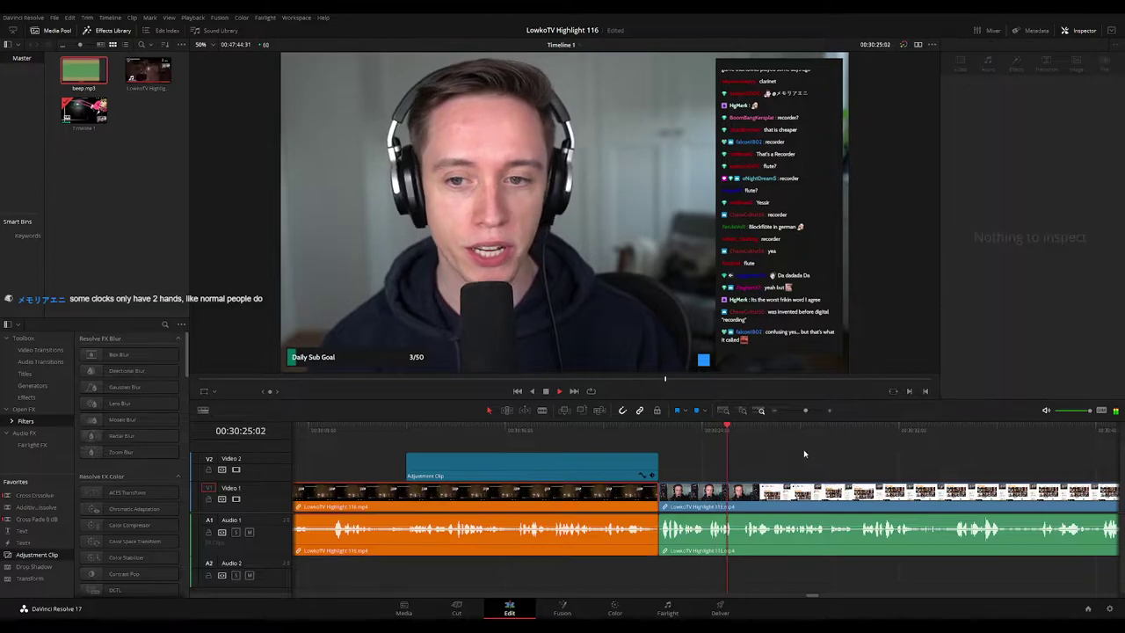
Step: Review the Game of Thrones mouth quiz footage from about 00:30:25 to 00:30:56 for dull sections
scroll(831, 473, right, 3)
key(space)
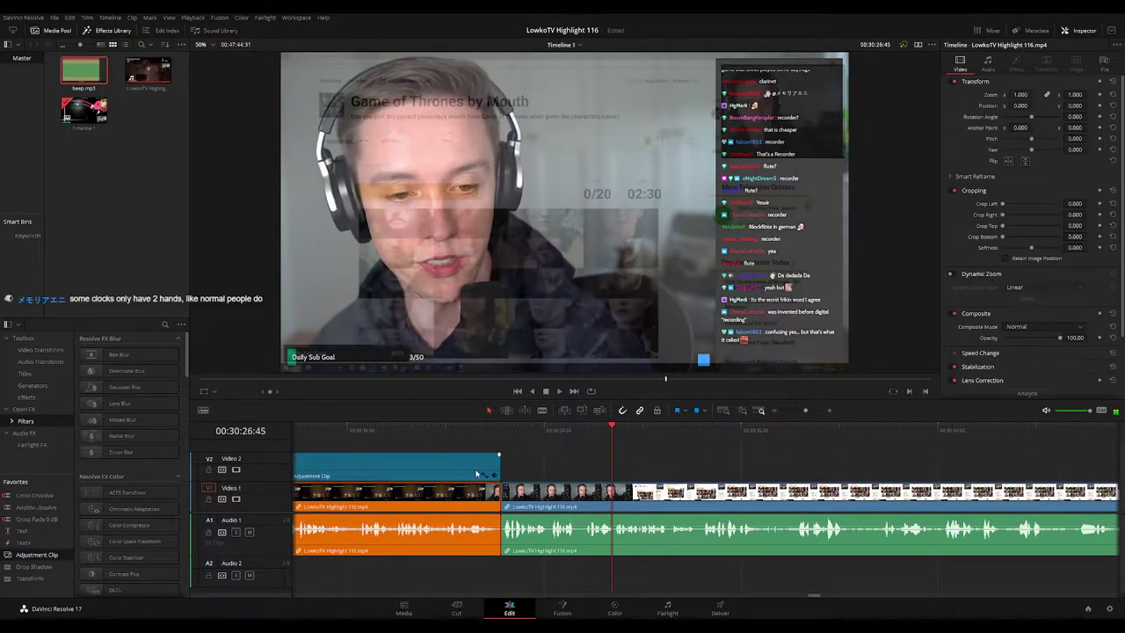
key(space)
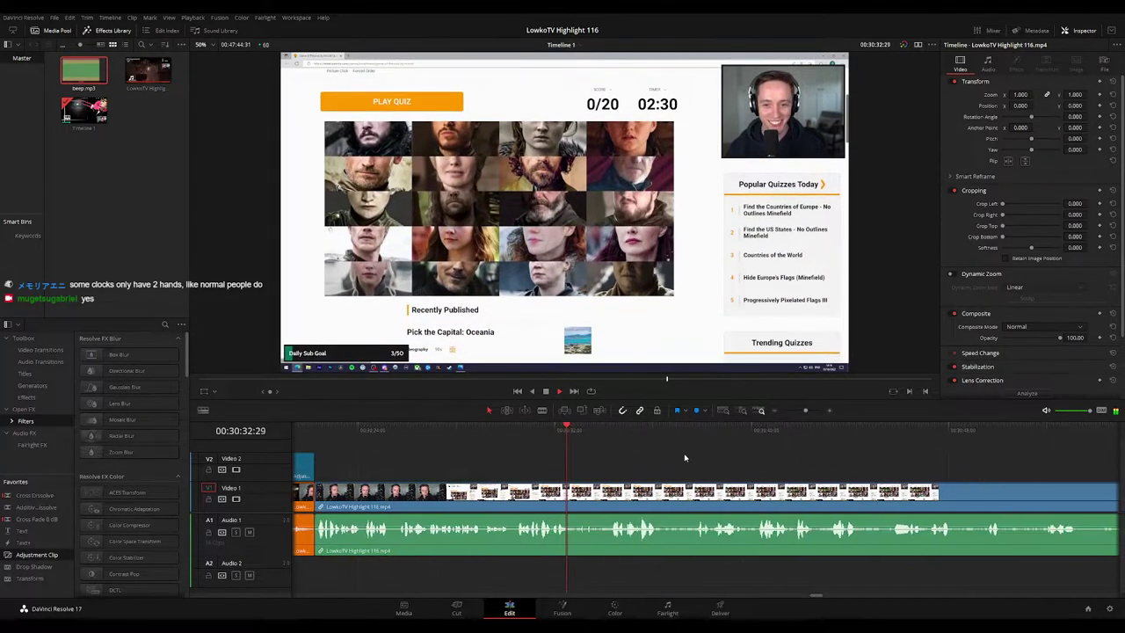
scroll(674, 459, right, 1)
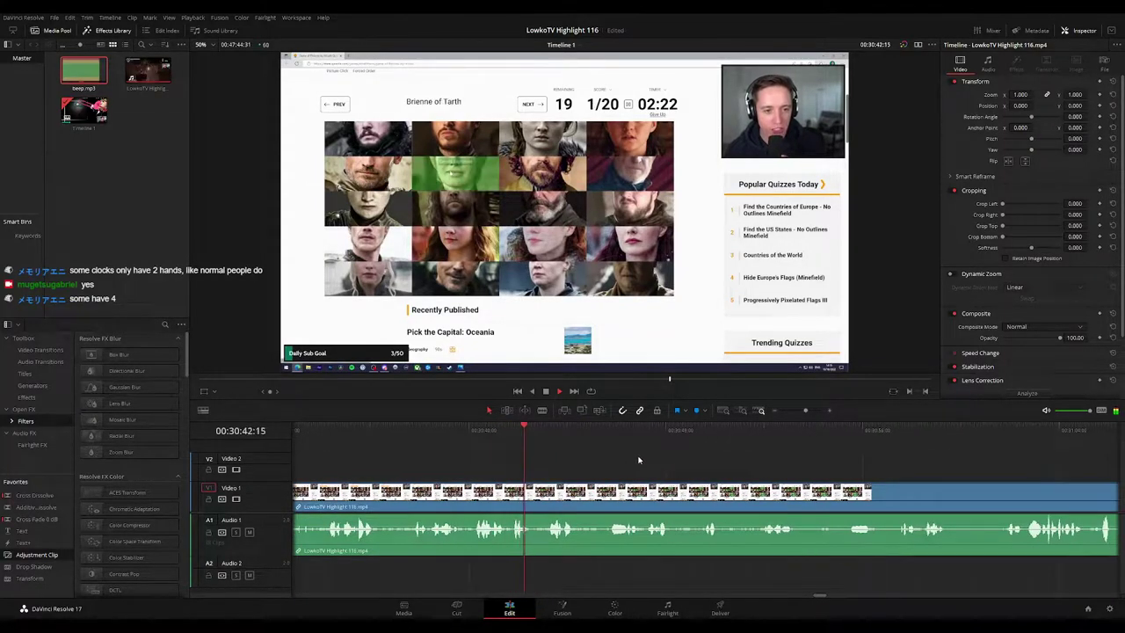
drag(806, 410, 805, 412)
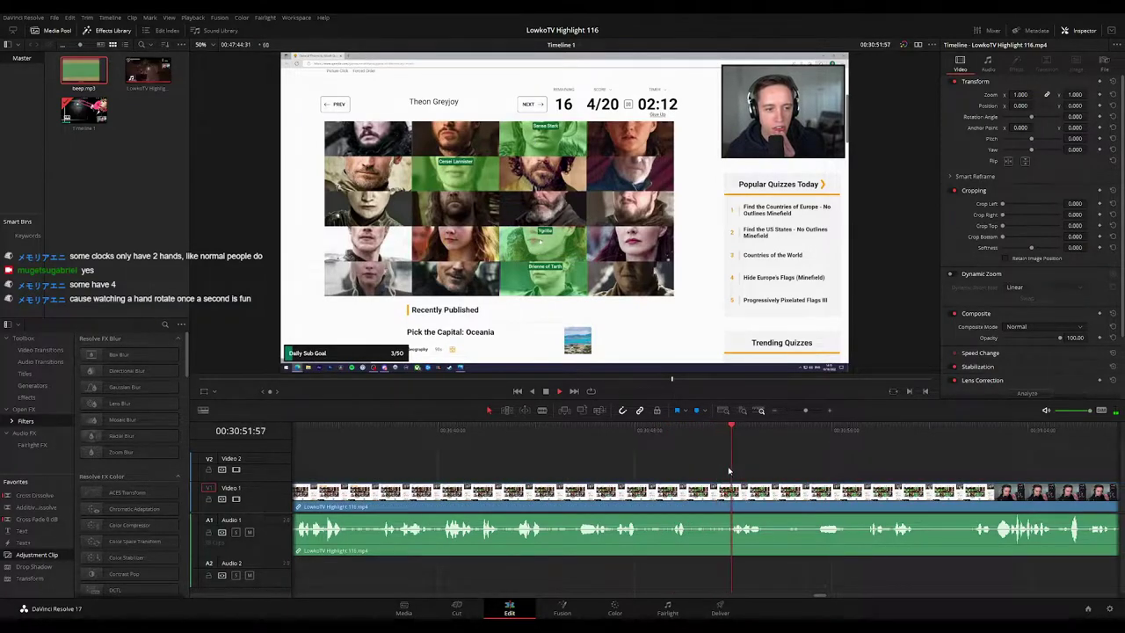
drag(796, 473, 672, 457)
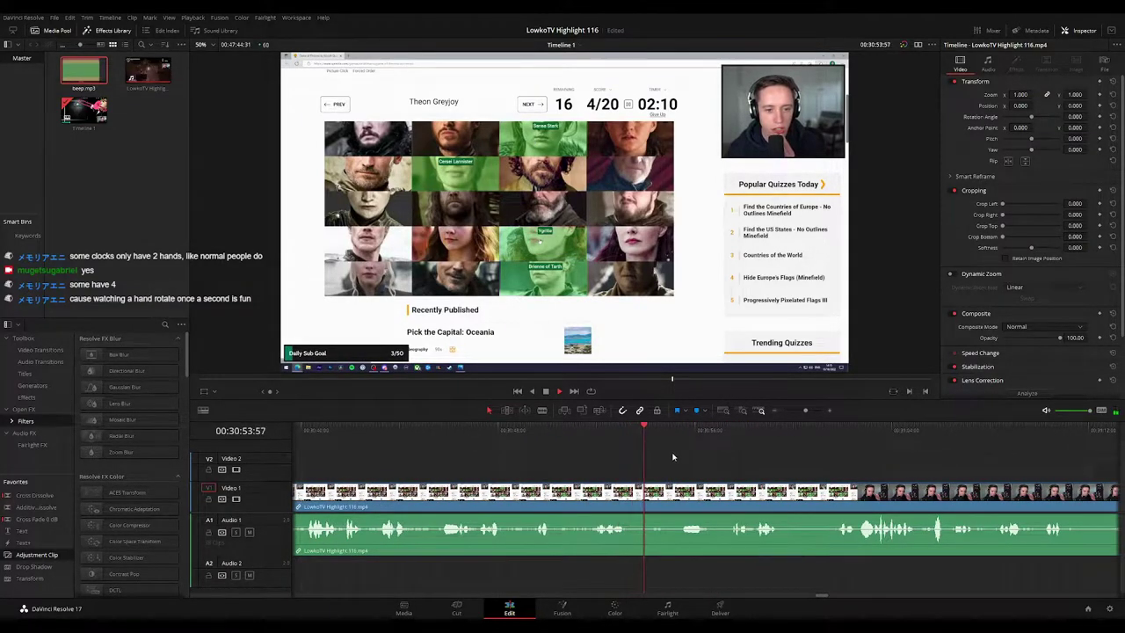
scroll(657, 456, right, 3)
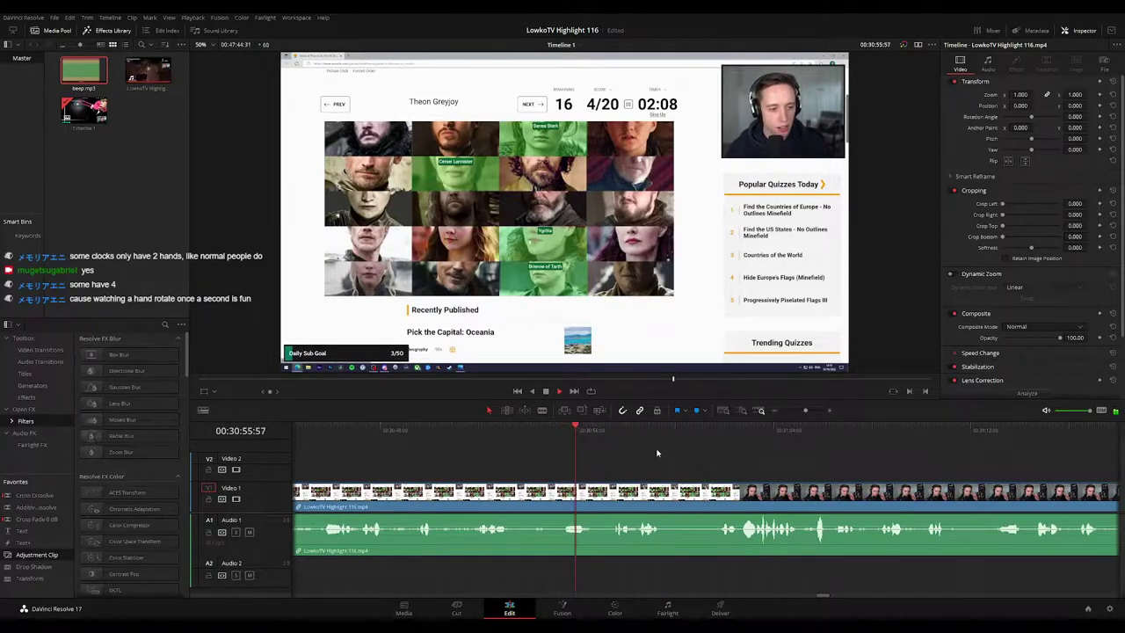
Step: Ripple-delete the quiz footage from 00:30:55:02 to about 00:30:57:15
click(553, 503)
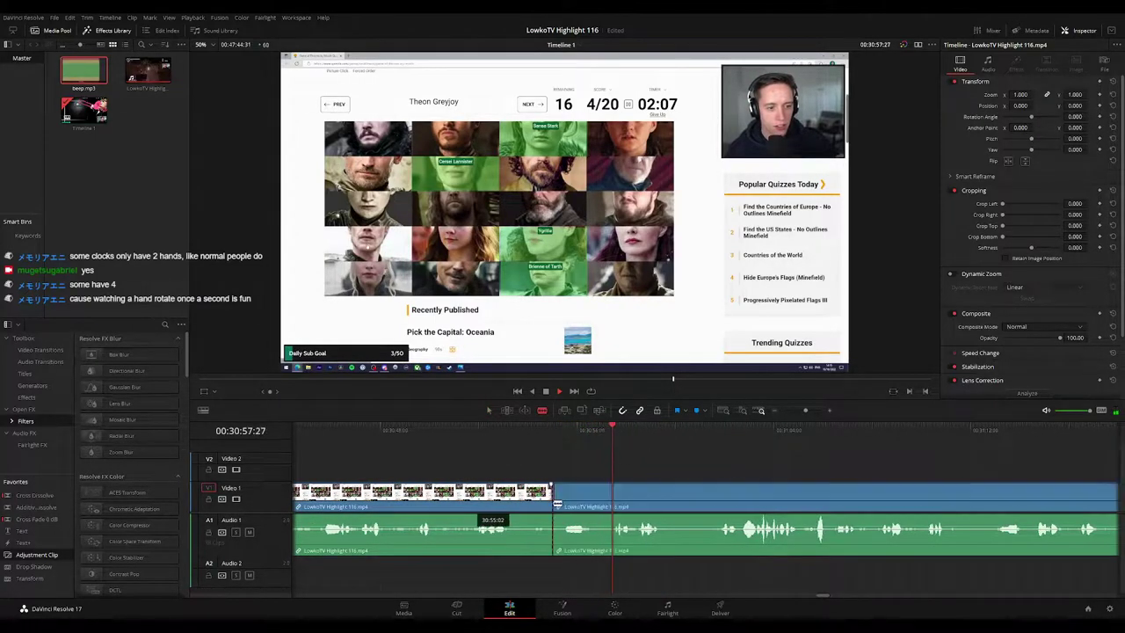
click(606, 502)
key(a)
key(Delete)
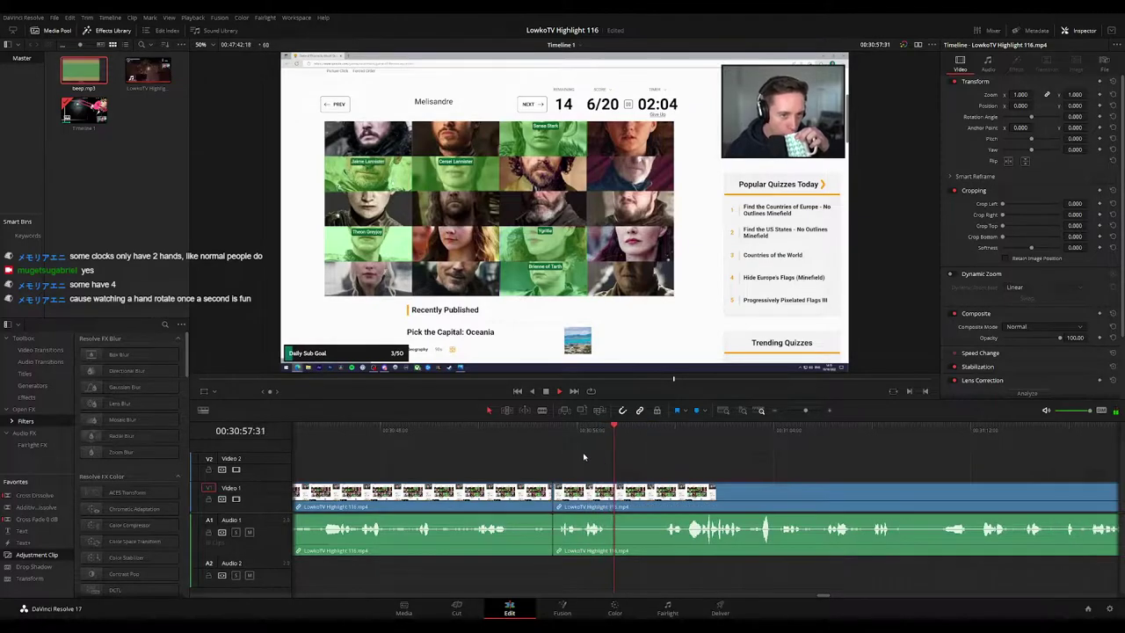
Step: Play across the cut at 00:30:55:02 and colour the quiz clip before it green
click(536, 429)
click(507, 501)
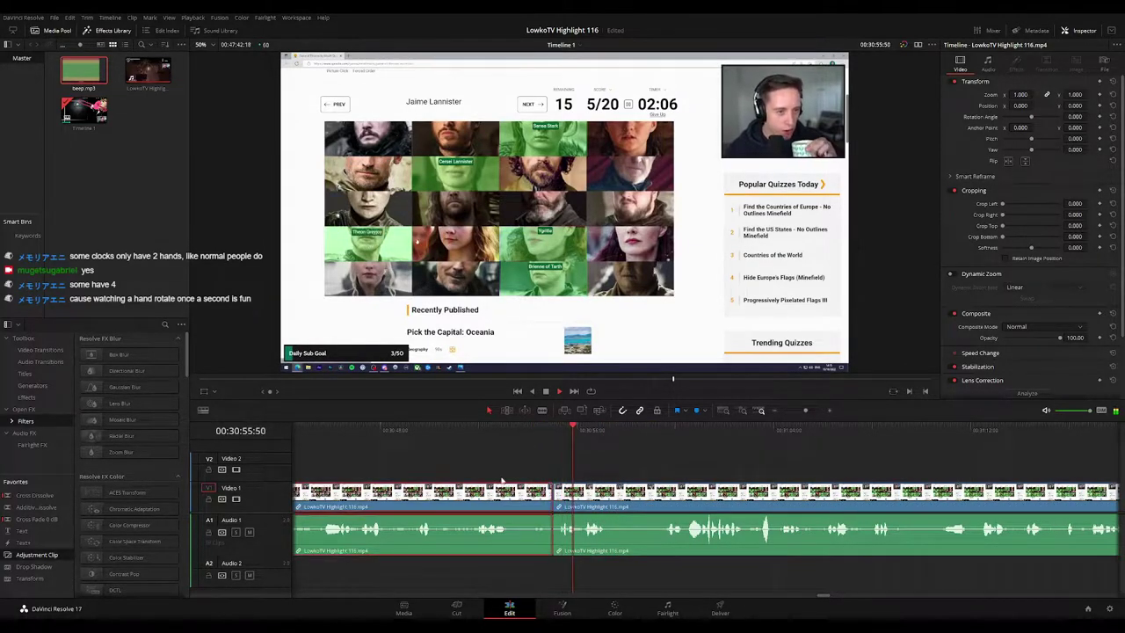
click(702, 466)
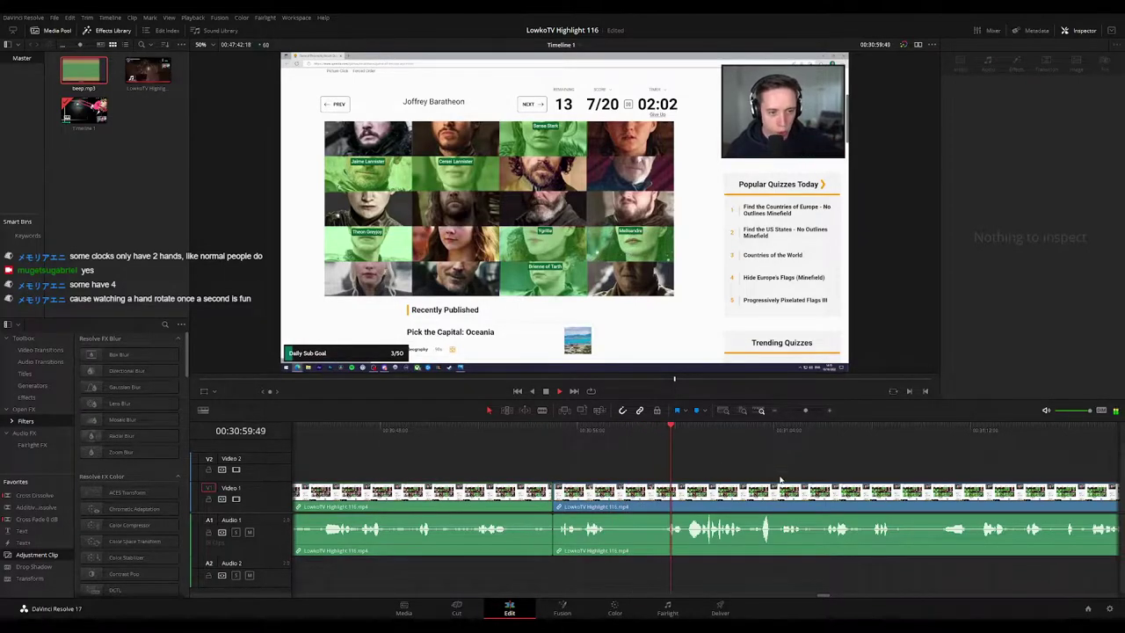
Step: Ripple-delete about 1.6 seconds of quiz footage starting near 00:30:58 and colour the short clip before the cut green
click(626, 494)
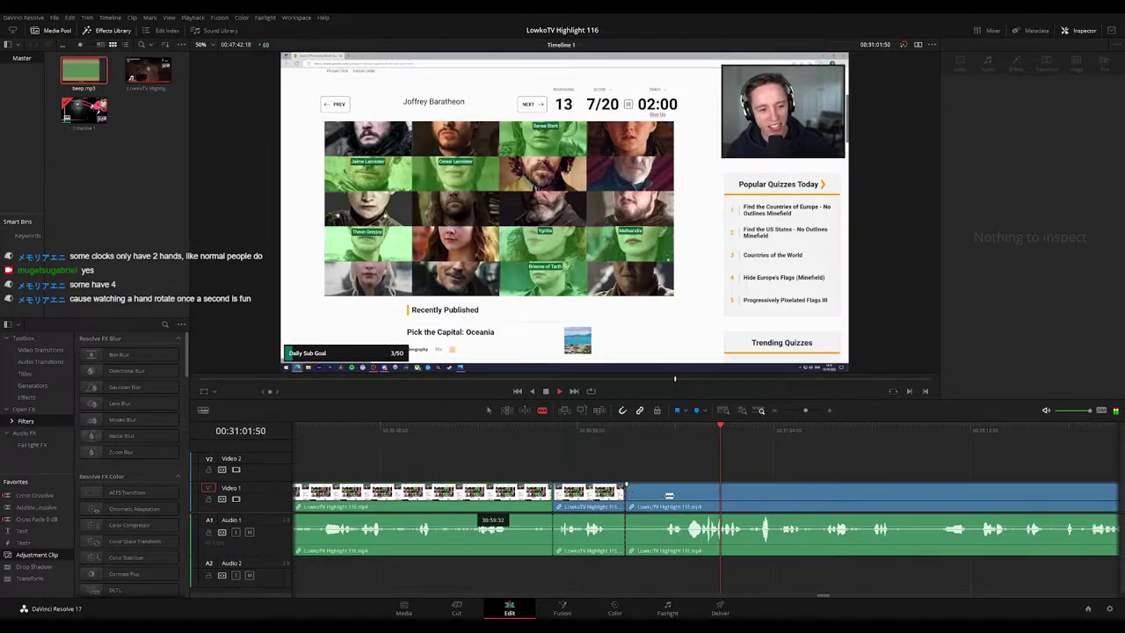
click(665, 495)
key(a)
click(649, 497)
key(Delete)
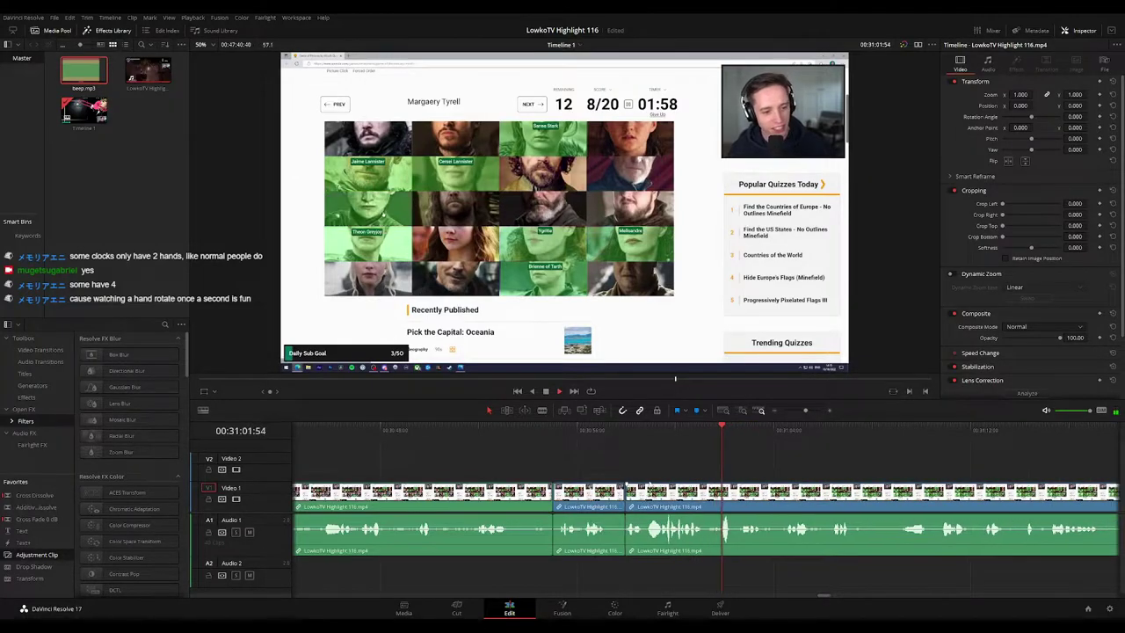
click(593, 498)
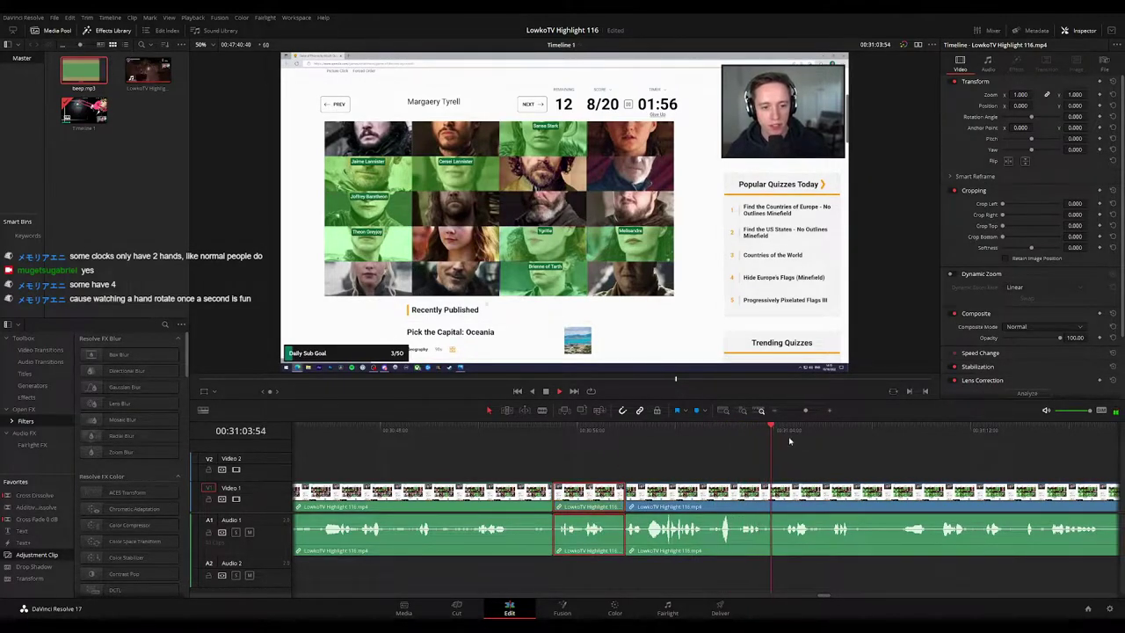
click(875, 464)
Step: Review the rest of the quiz and its final score reaction from about 00:31:04 to 00:31:30
drag(933, 474, 735, 455)
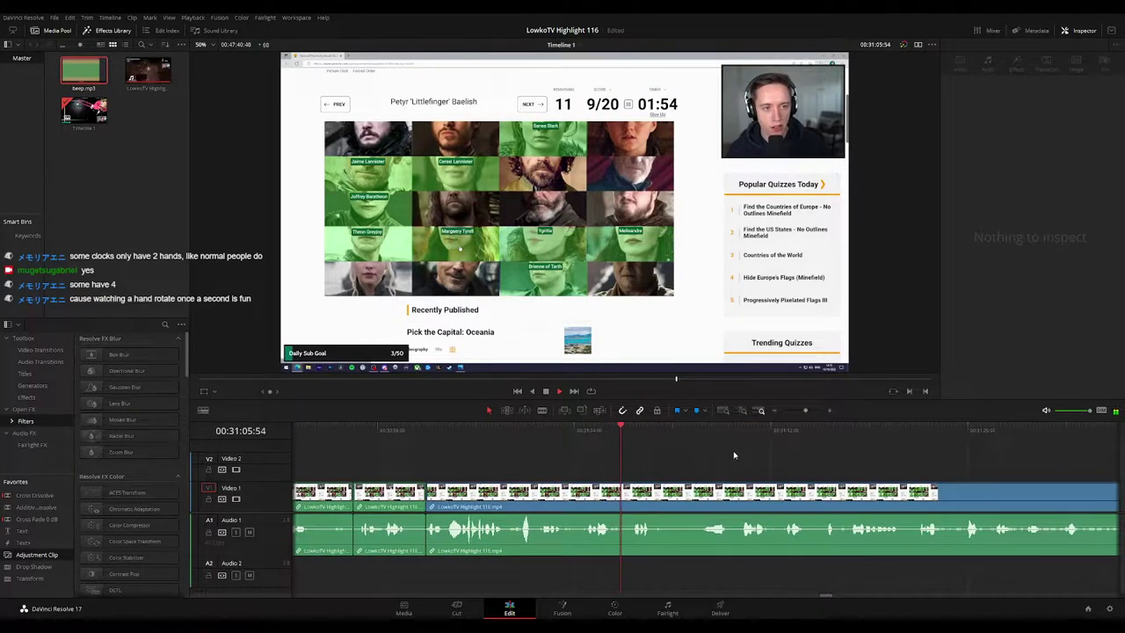
scroll(780, 462, right, 3)
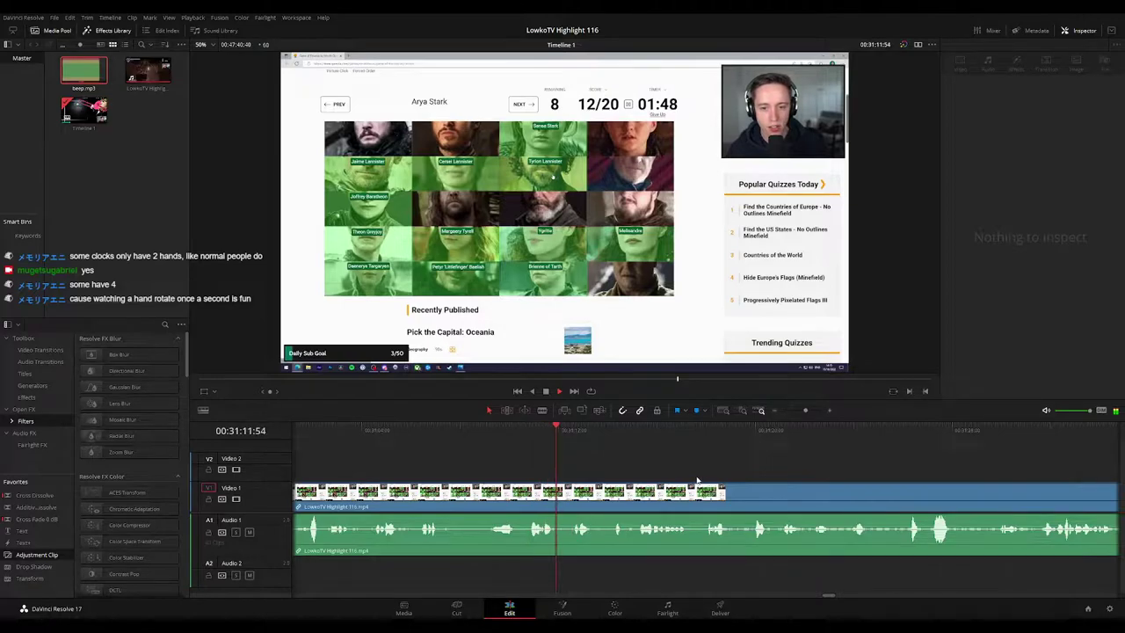
scroll(673, 475, right, 1)
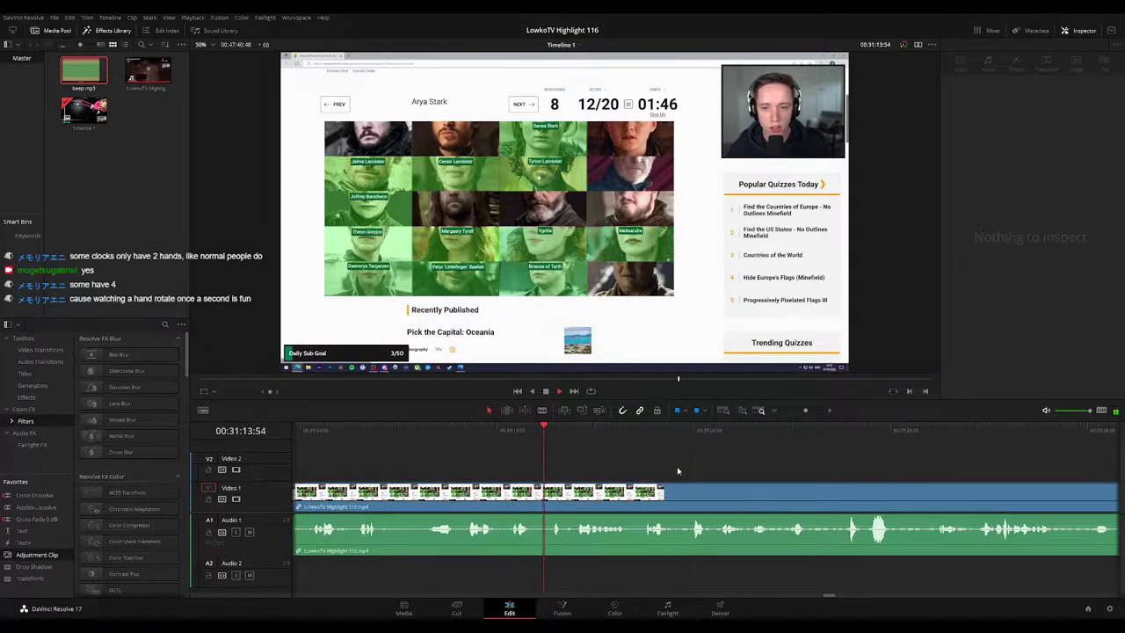
scroll(676, 466, right, 1)
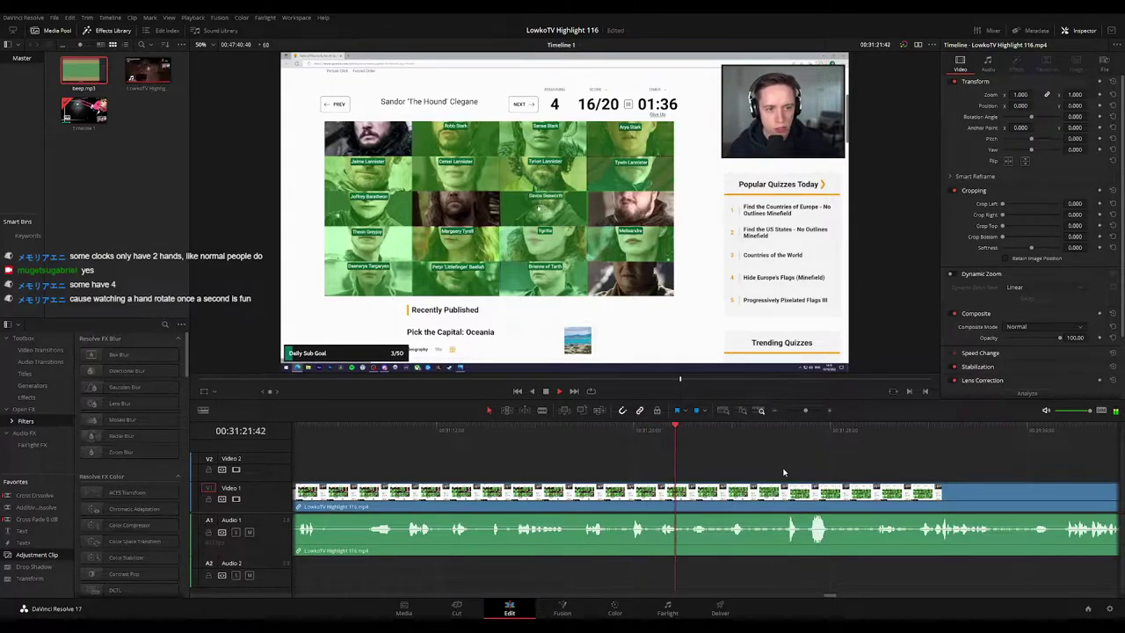
drag(783, 472, 654, 454)
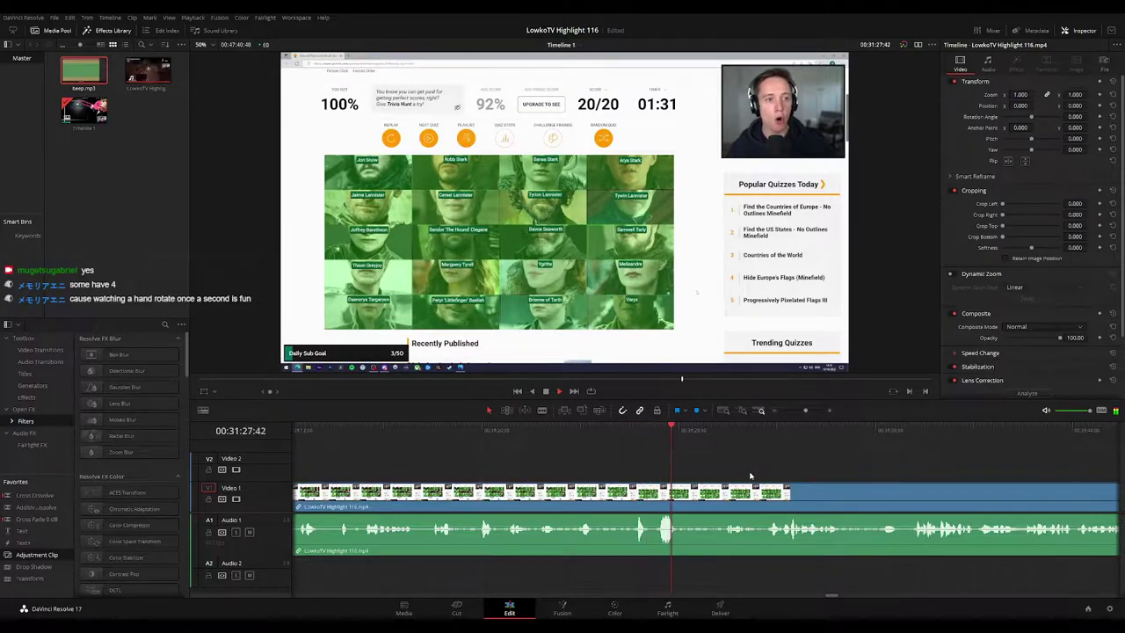
scroll(657, 451, right, 4)
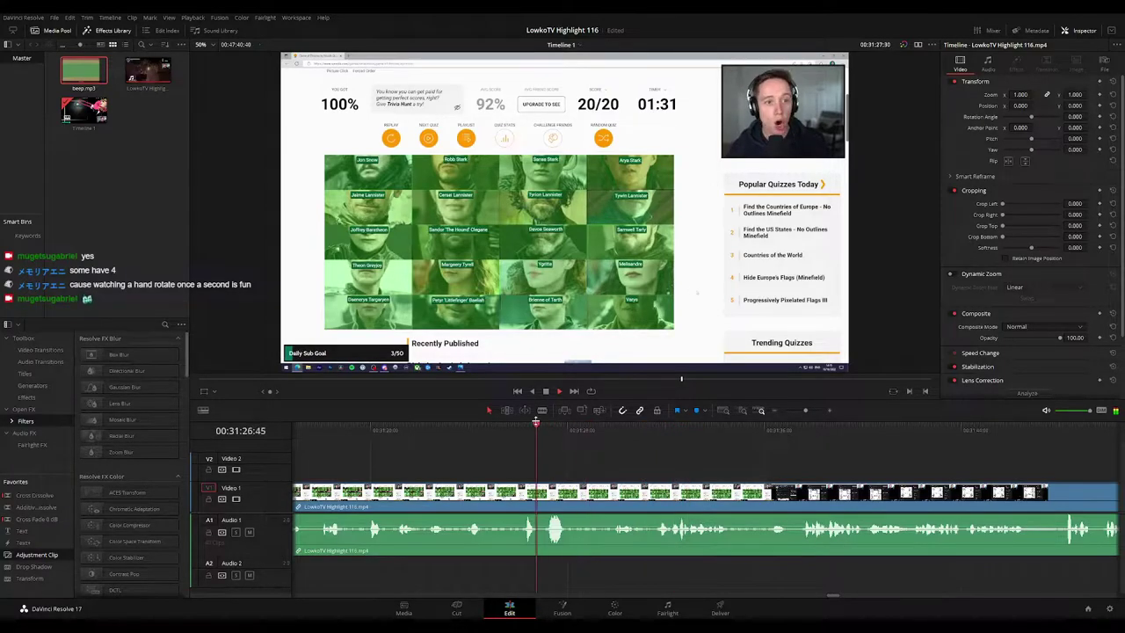
click(599, 427)
key(space)
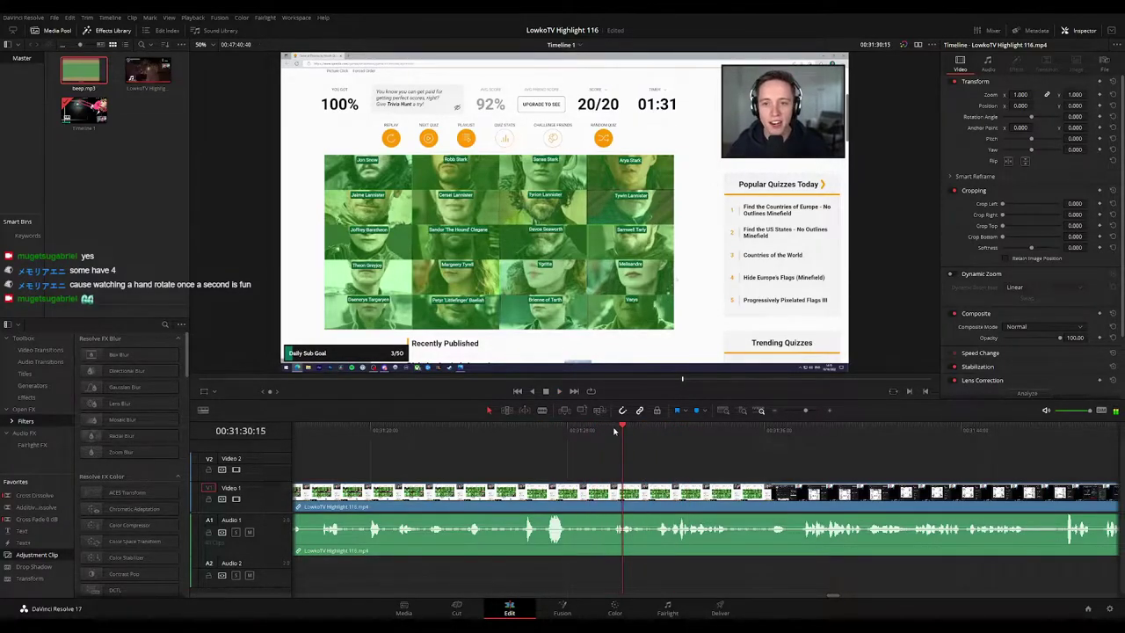
Step: Isolate the quiz footage from 00:31:29:54 to 00:31:30:17 and censor it with beep.mp3 on Audio 2 at volume -23
click(605, 429)
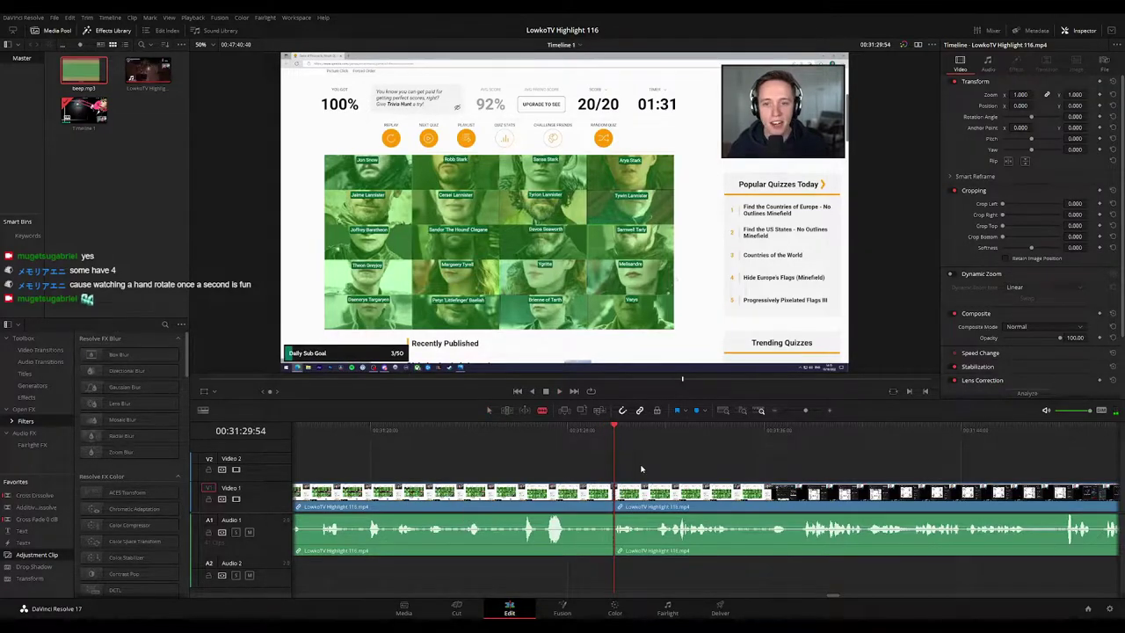
key(ctrl+b)
key(a)
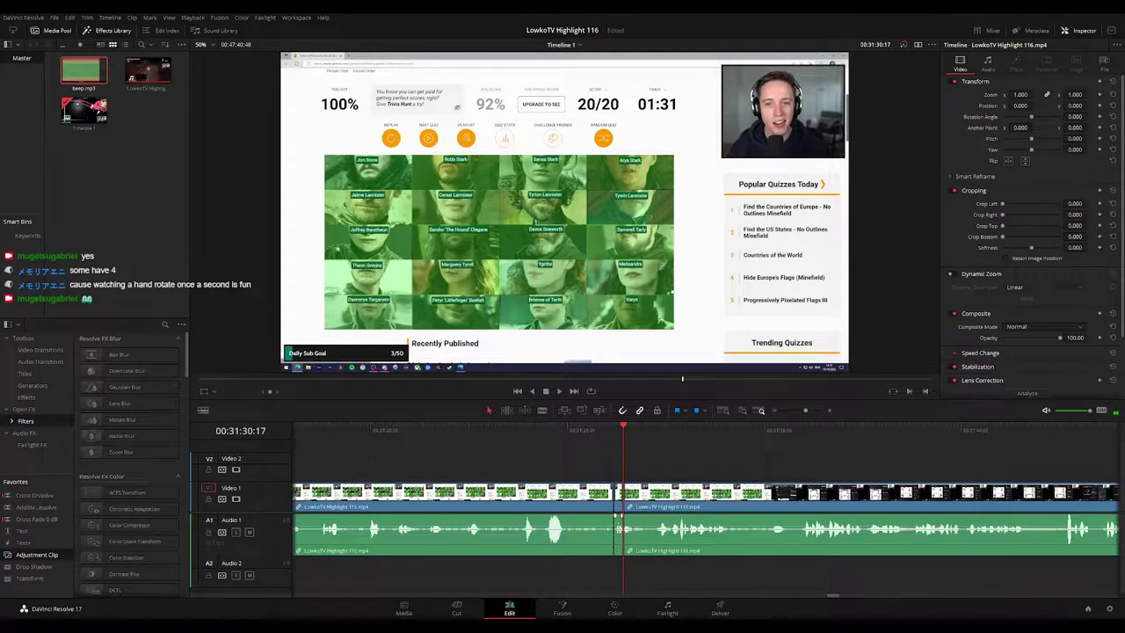
drag(84, 81, 620, 573)
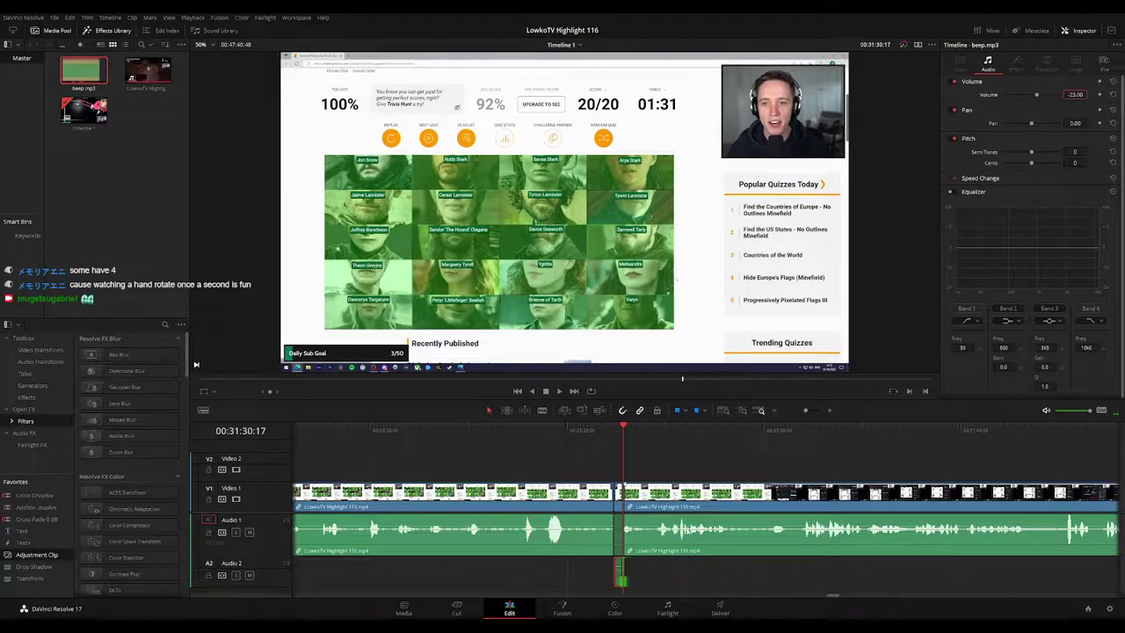
Step: Play back the beep and colour the quiz clip before it and the short censored clip green
click(599, 431)
key(space)
click(575, 472)
drag(557, 466, 618, 498)
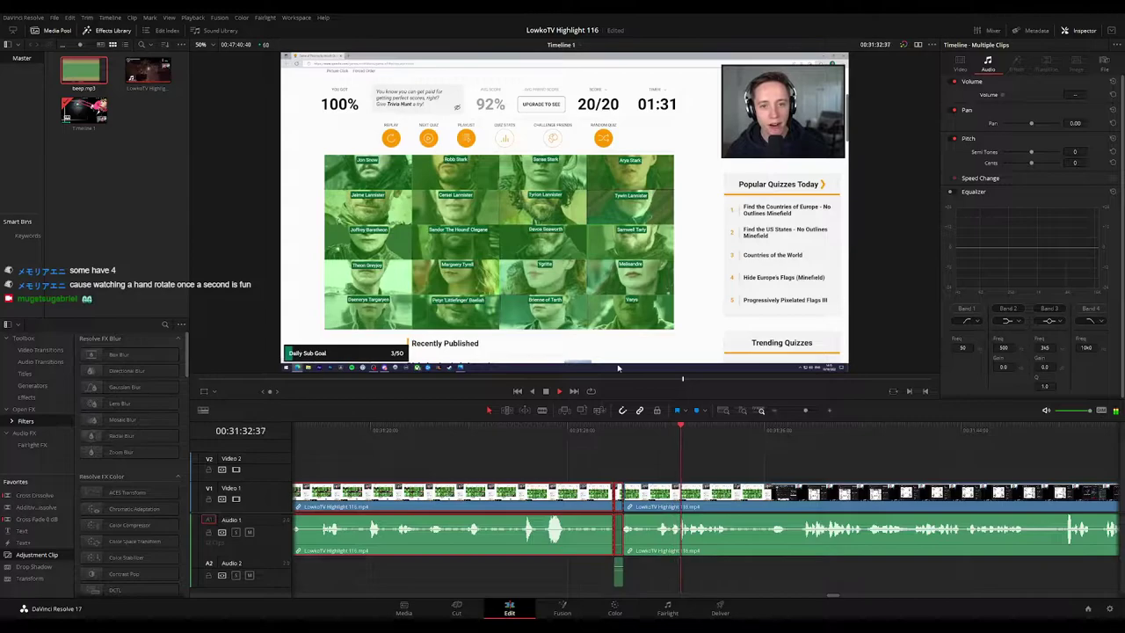
click(732, 474)
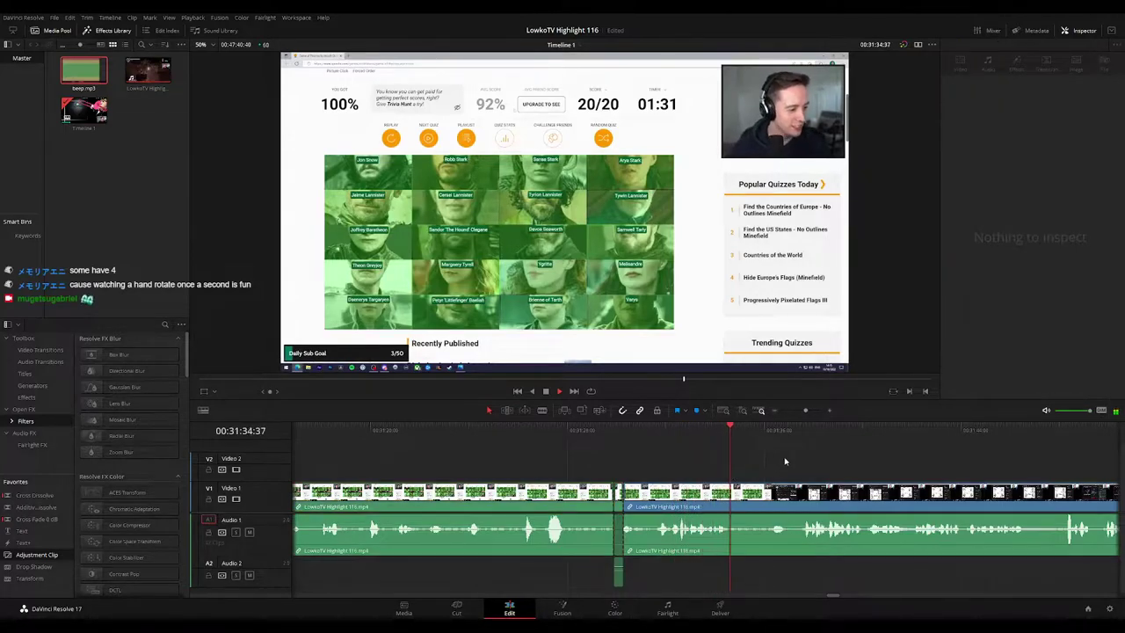
Step: Ripple-delete about 0.3 seconds of footage starting at 00:31:37:05, where the quiz page changes to the Reddit page
scroll(811, 464, right, 3)
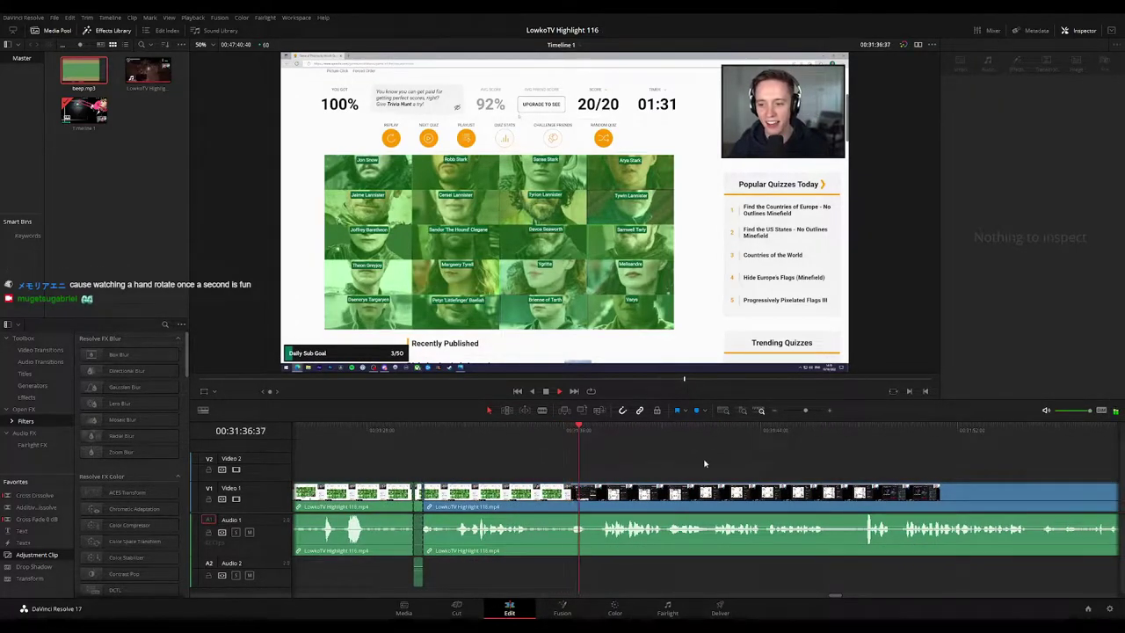
scroll(704, 463, right, 2)
drag(500, 438, 490, 437)
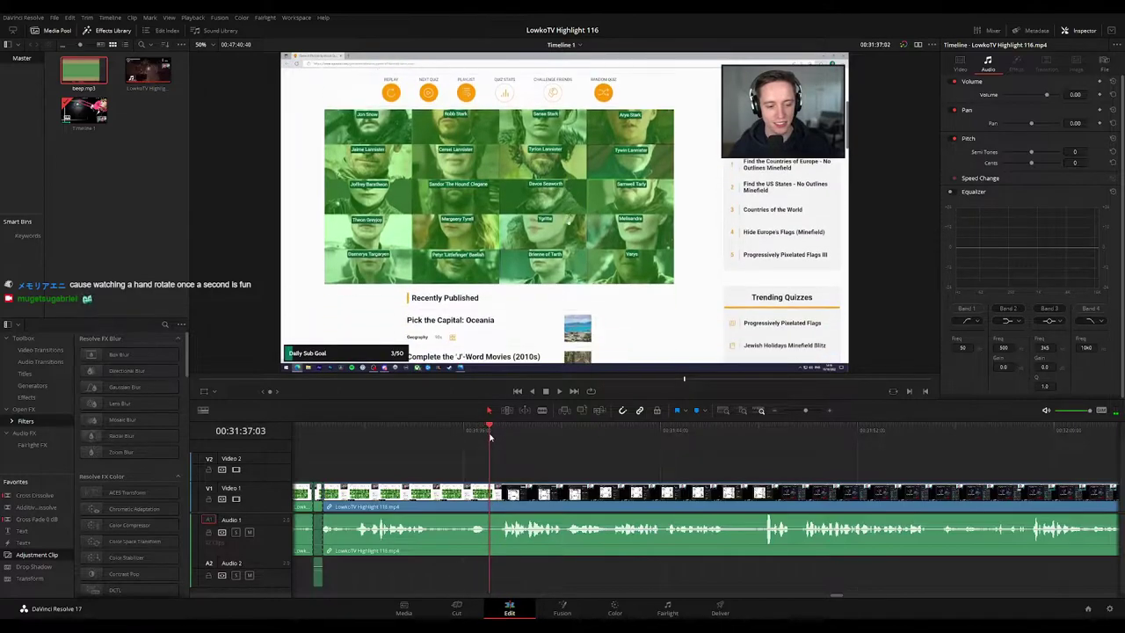
key(b)
click(494, 489)
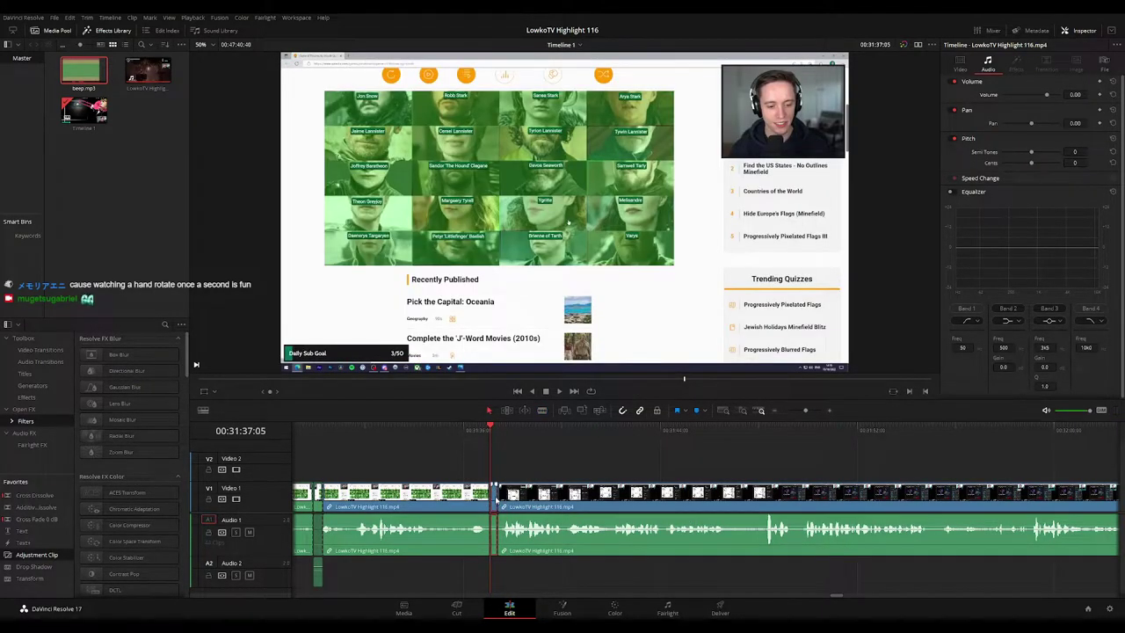
key(Delete)
key(space)
Step: Play across the cut at 00:31:37:05 and colour the quiz clip before it green
click(490, 430)
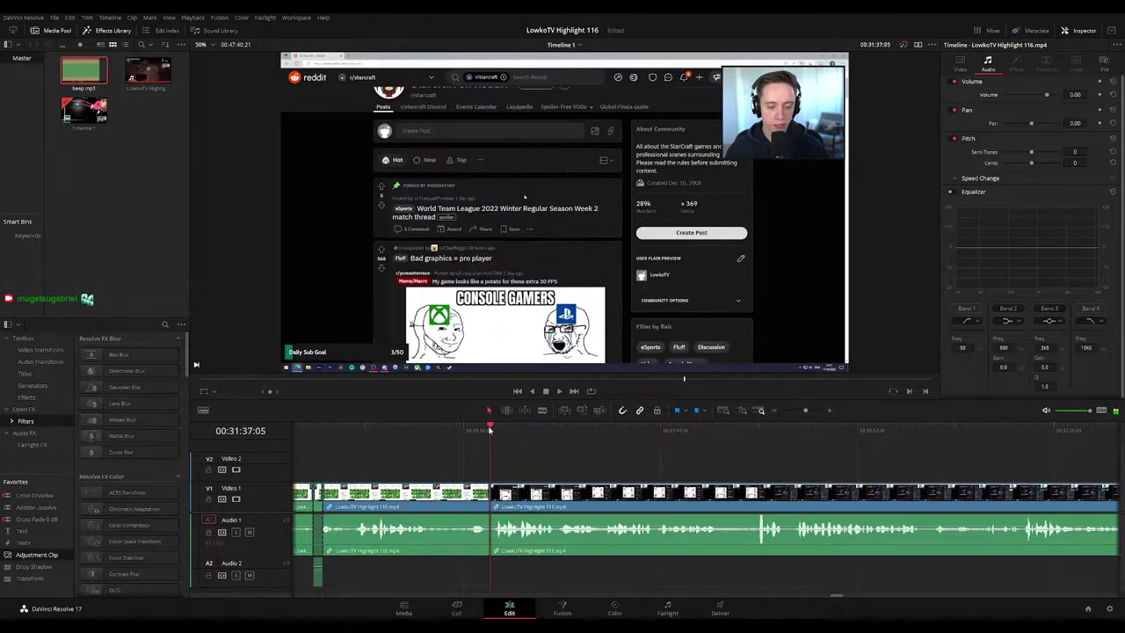
key(space)
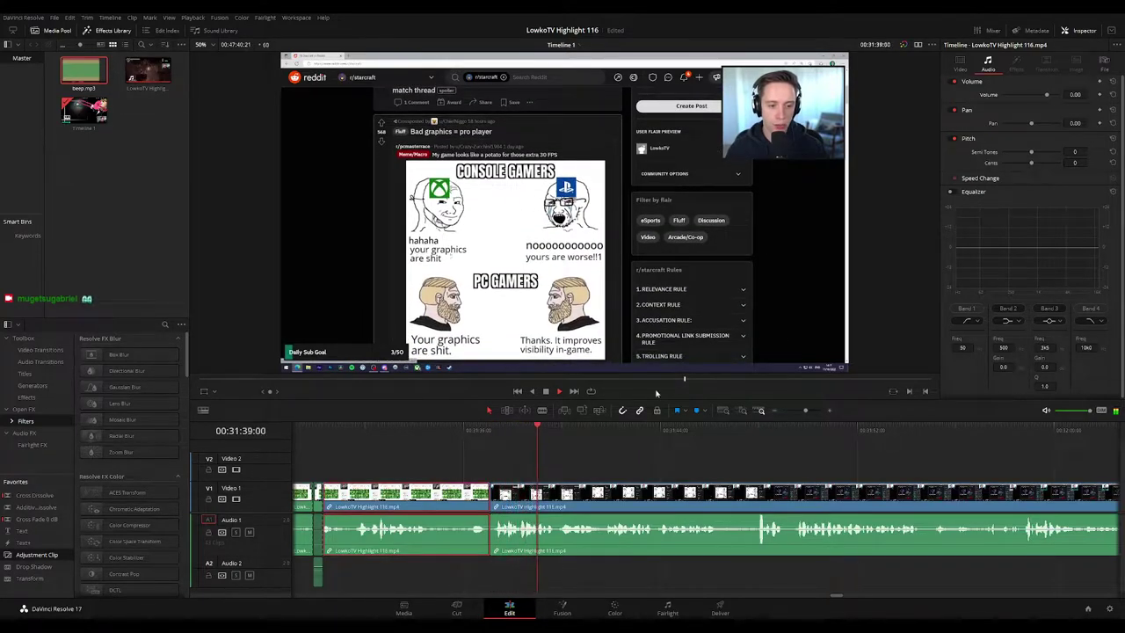
click(673, 459)
drag(727, 459, 651, 449)
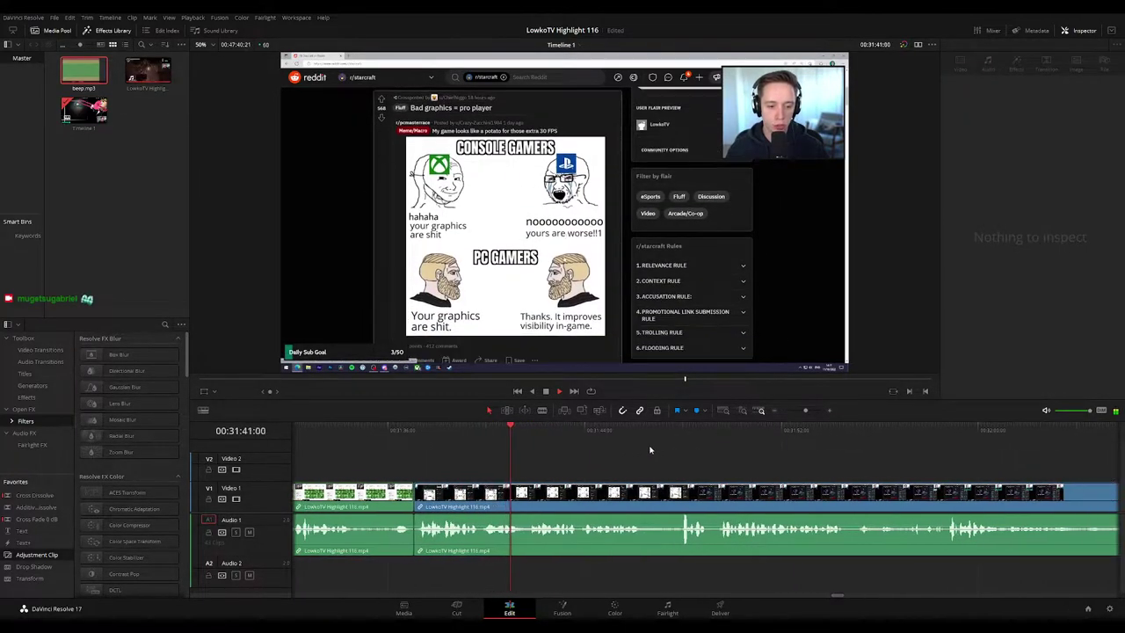
key(Up)
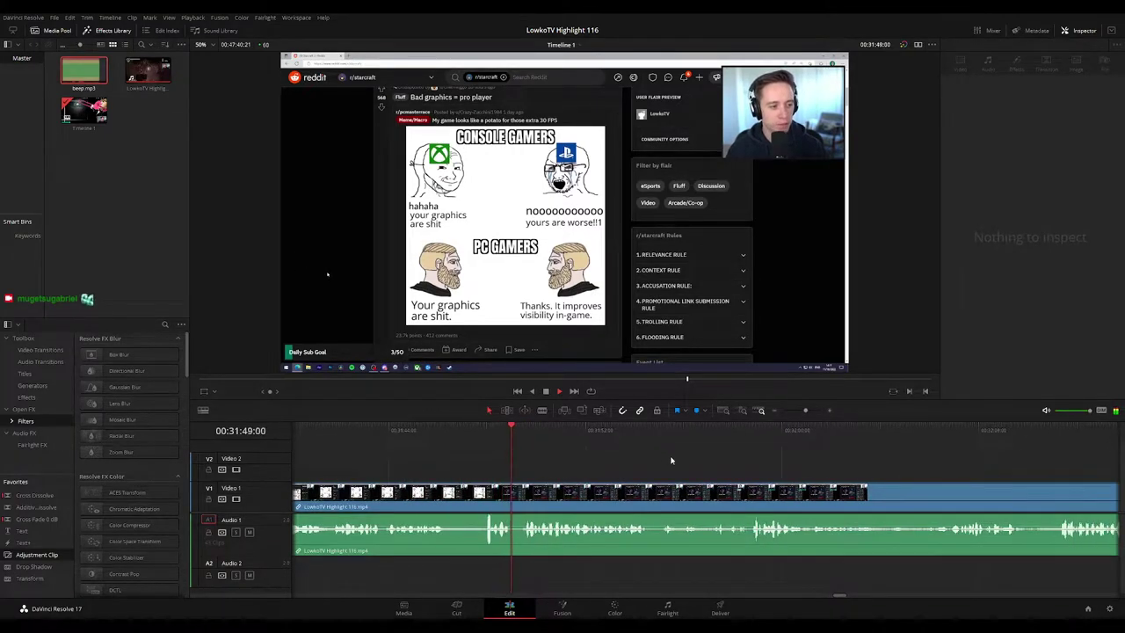
Step: Ripple-delete about 0.2 seconds of Reddit footage starting at 00:31:49:00, after the console gamers meme
key(space)
click(493, 432)
key(space)
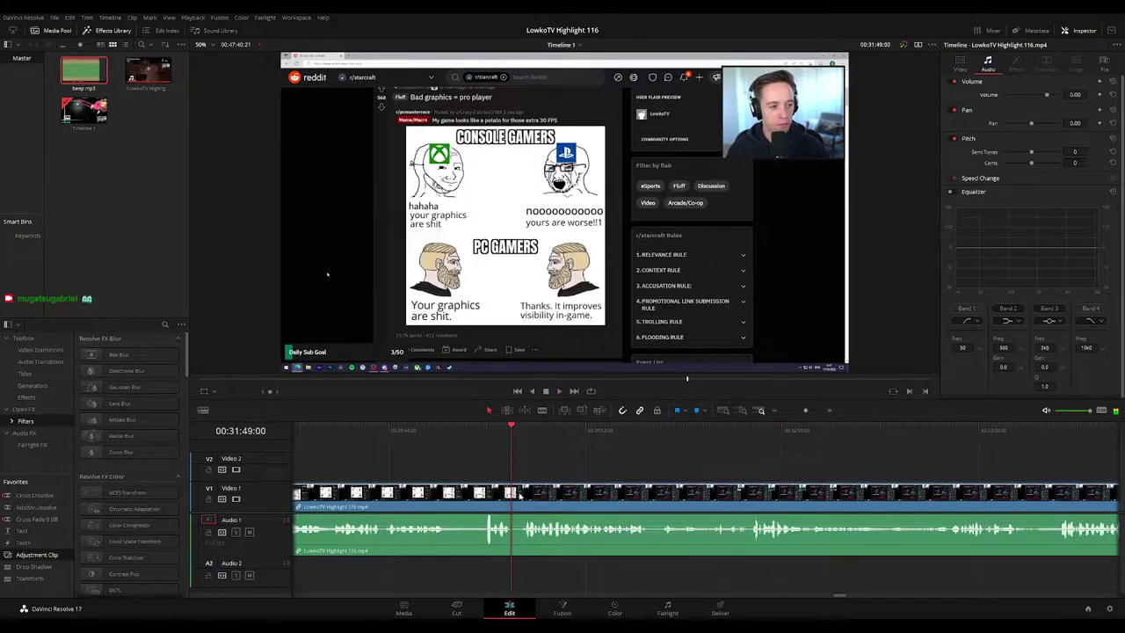
key(ctrl+b)
click(514, 506)
key(Delete)
key(space)
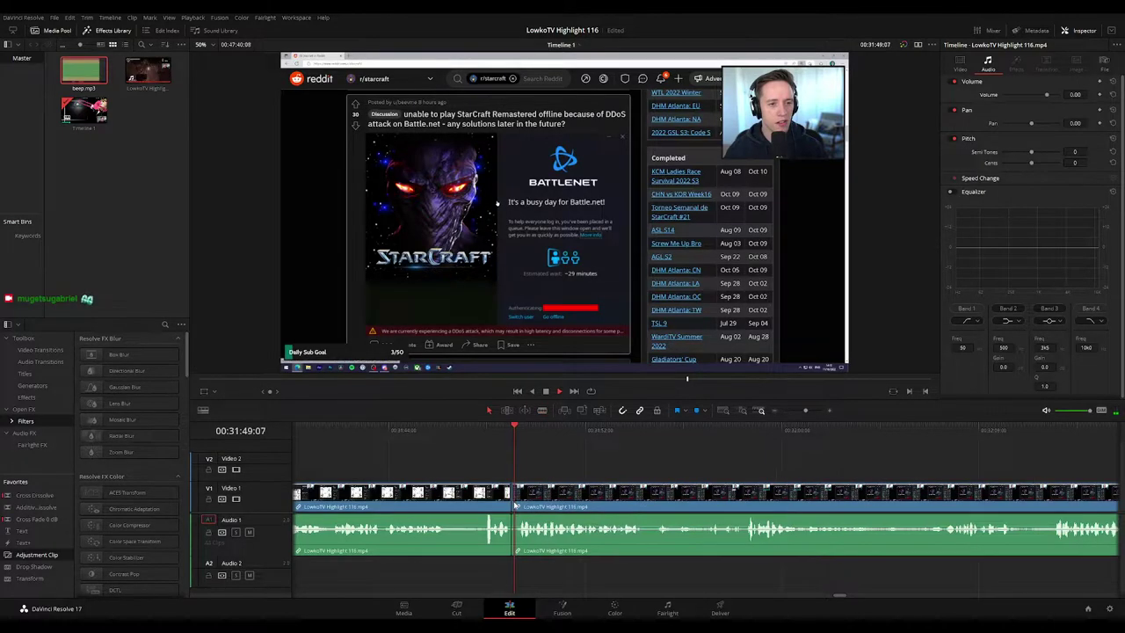
Step: Colour the Reddit meme clip before the cut near 00:31:49 green while playing on
click(468, 503)
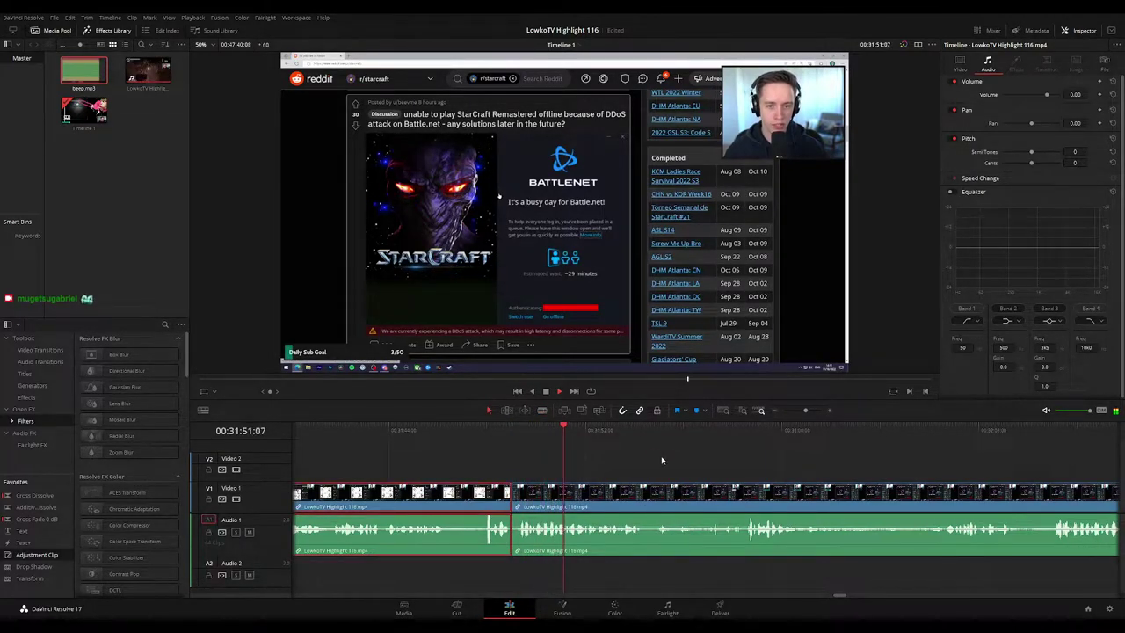
click(713, 468)
mouse_move(804, 412)
mouse_down()
mouse_move(783, 412)
mouse_move(803, 412)
mouse_up()
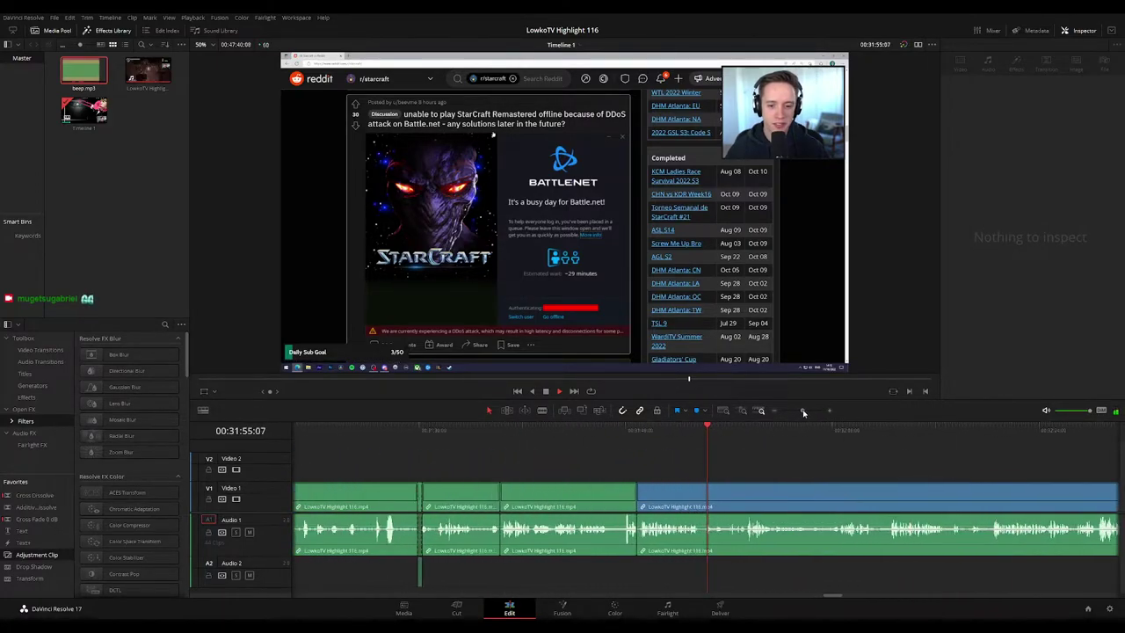
Step: Review the Reddit footage about StarCraft Remastered and the DDoS attack from about 00:31:55 to 00:32:44
scroll(635, 455, right, 3)
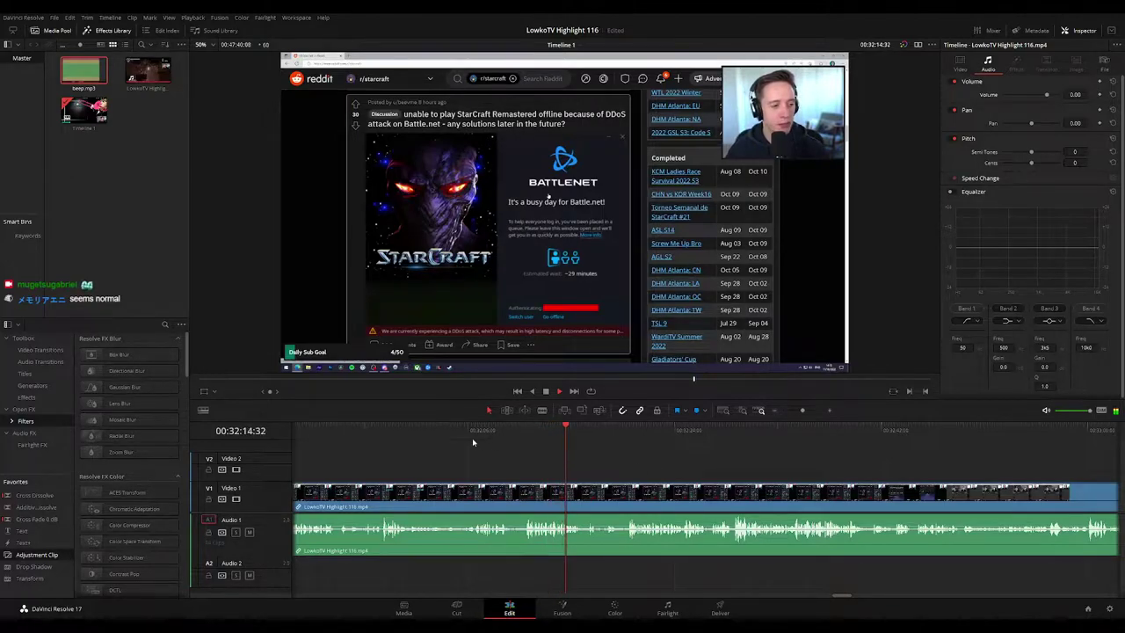
click(434, 428)
click(380, 428)
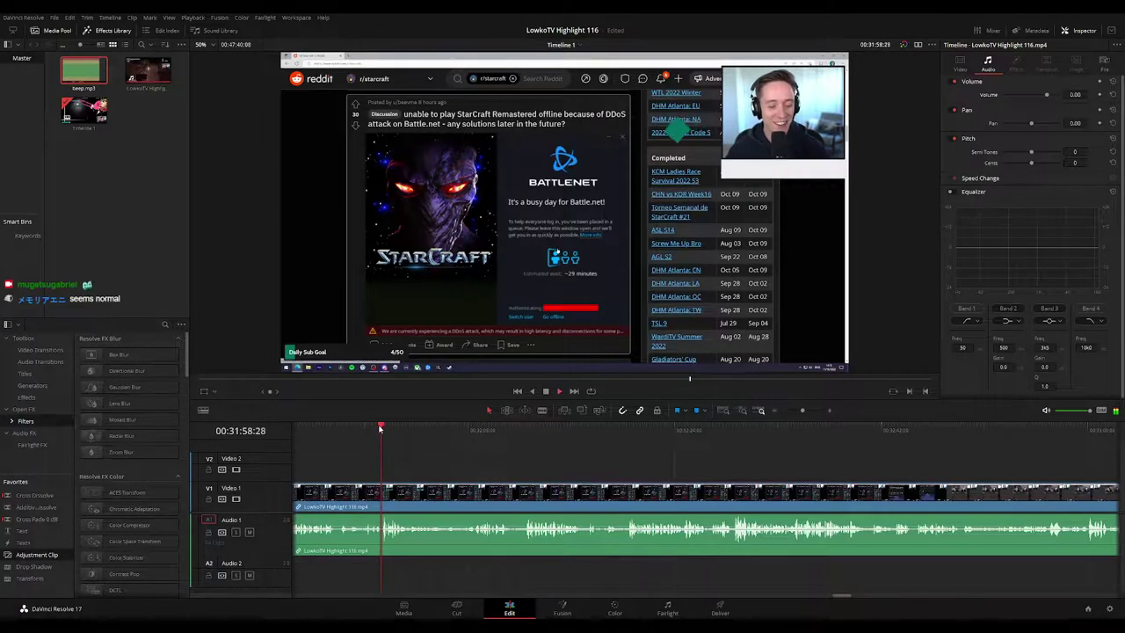
click(552, 428)
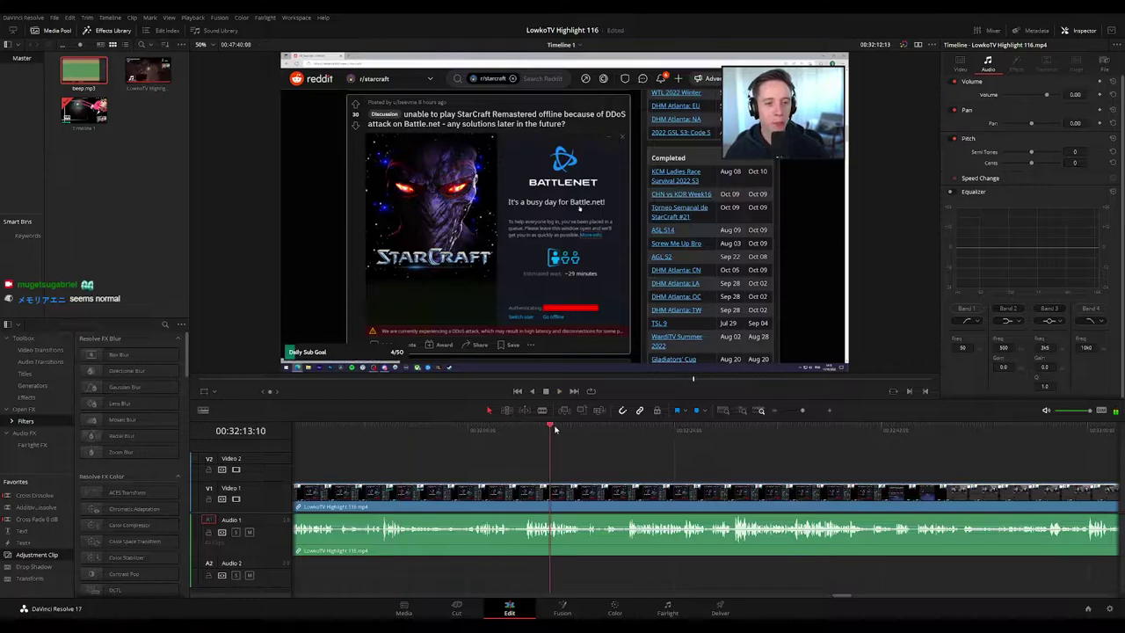
drag(702, 488, 581, 474)
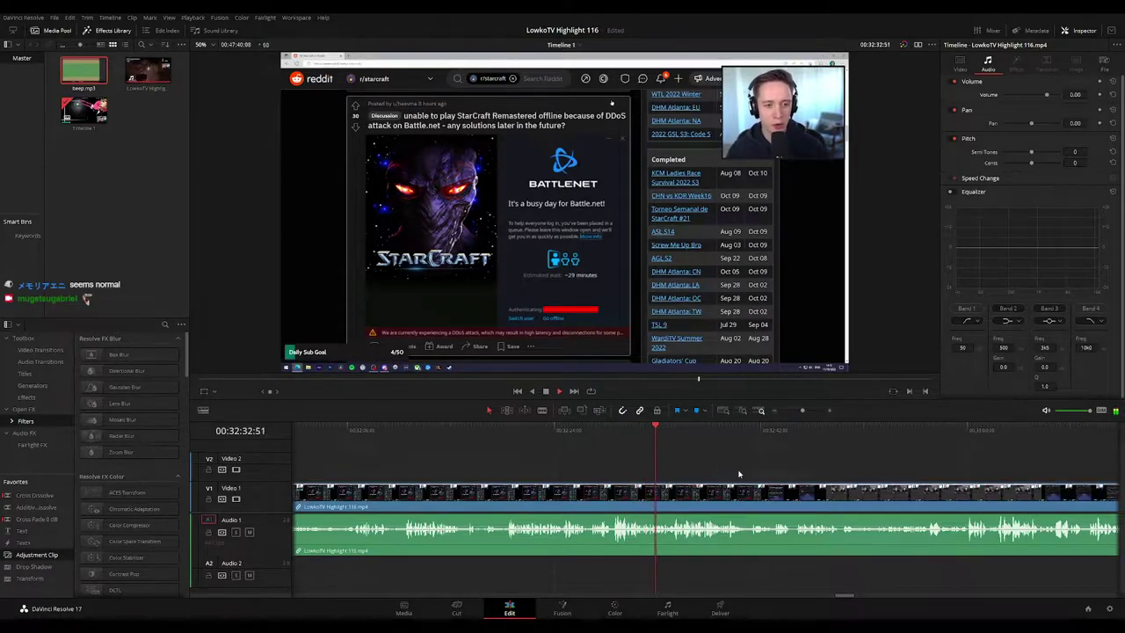
drag(736, 471, 603, 459)
mouse_move(806, 412)
mouse_down()
mouse_move(788, 413)
mouse_move(801, 411)
mouse_up()
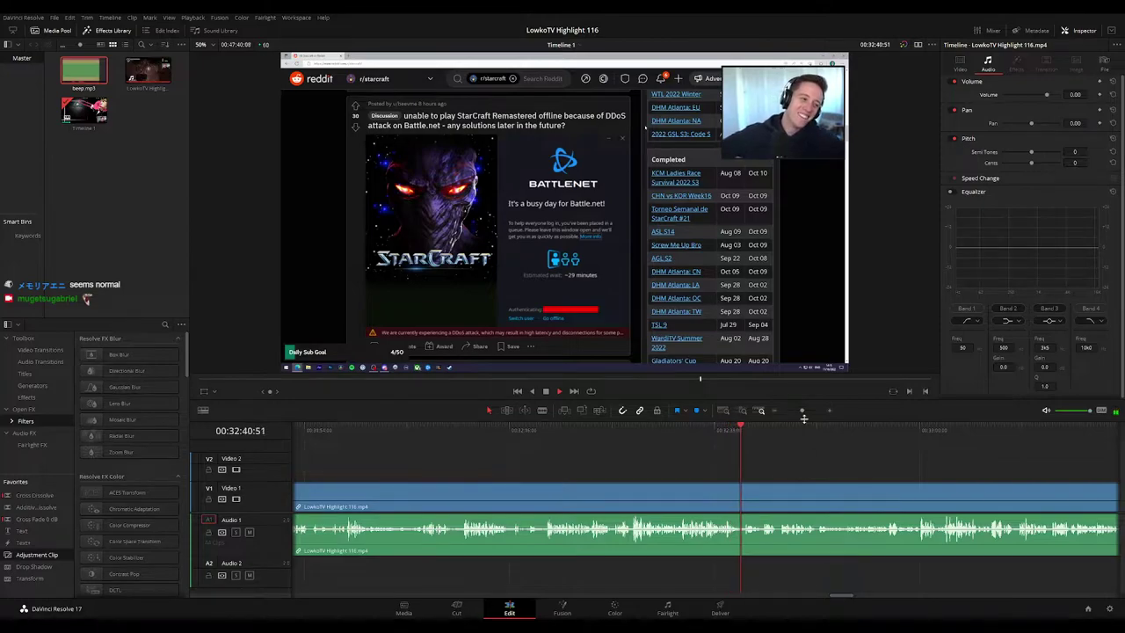
drag(802, 410, 806, 411)
drag(816, 486, 622, 461)
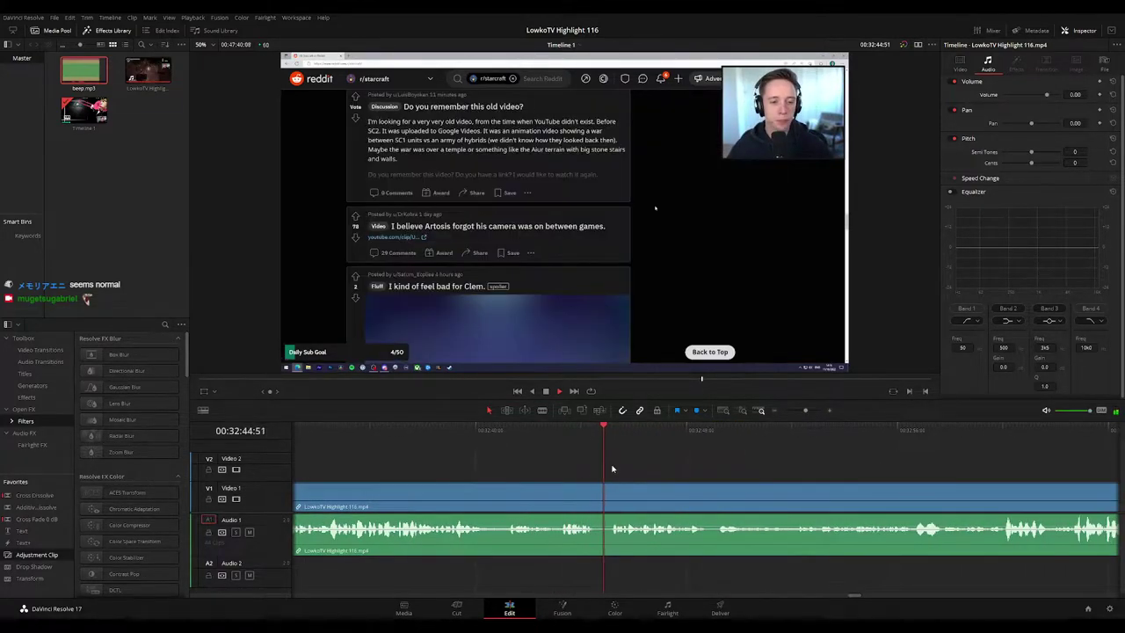
Step: Ripple-delete the Reddit footage from 00:32:44:38 to about 00:32:44:55 and colour the clip before the cut green
click(598, 434)
key(ctrl+b)
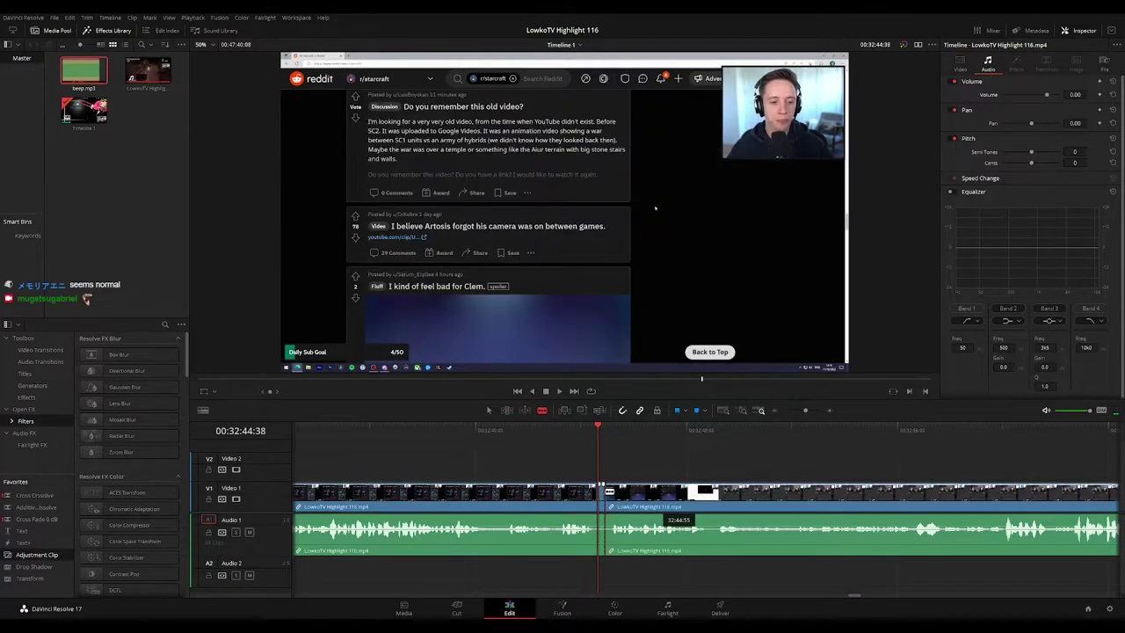
key(space)
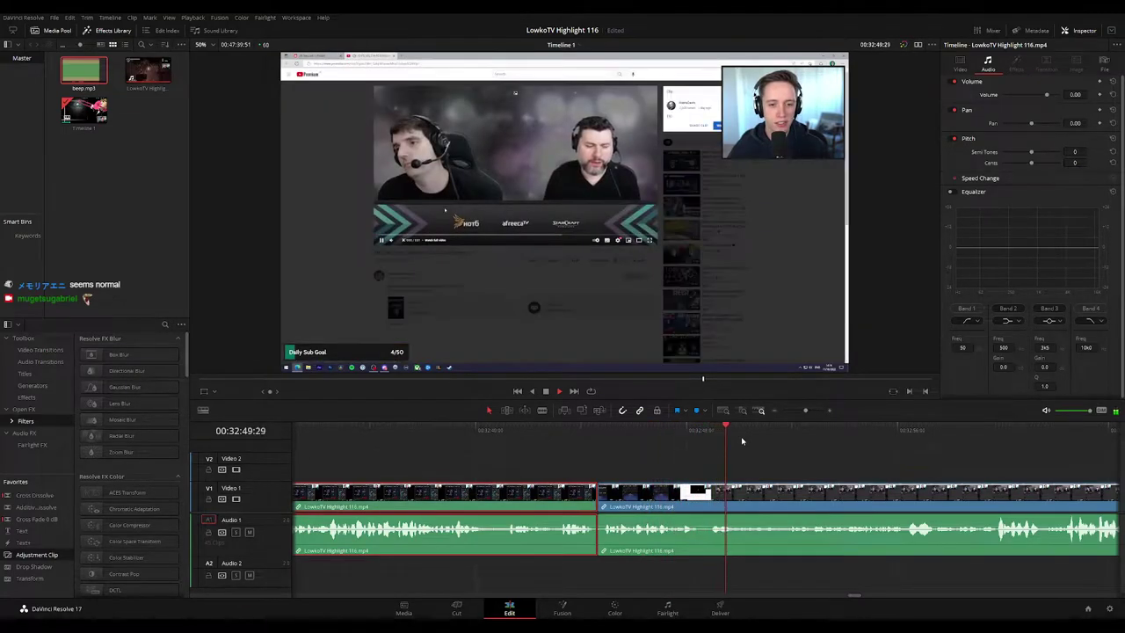
Step: Review the two casters' YouTube clip from about 00:32:49 to 00:32:57, replaying its opening for a zoom moment
scroll(684, 454, right, 2)
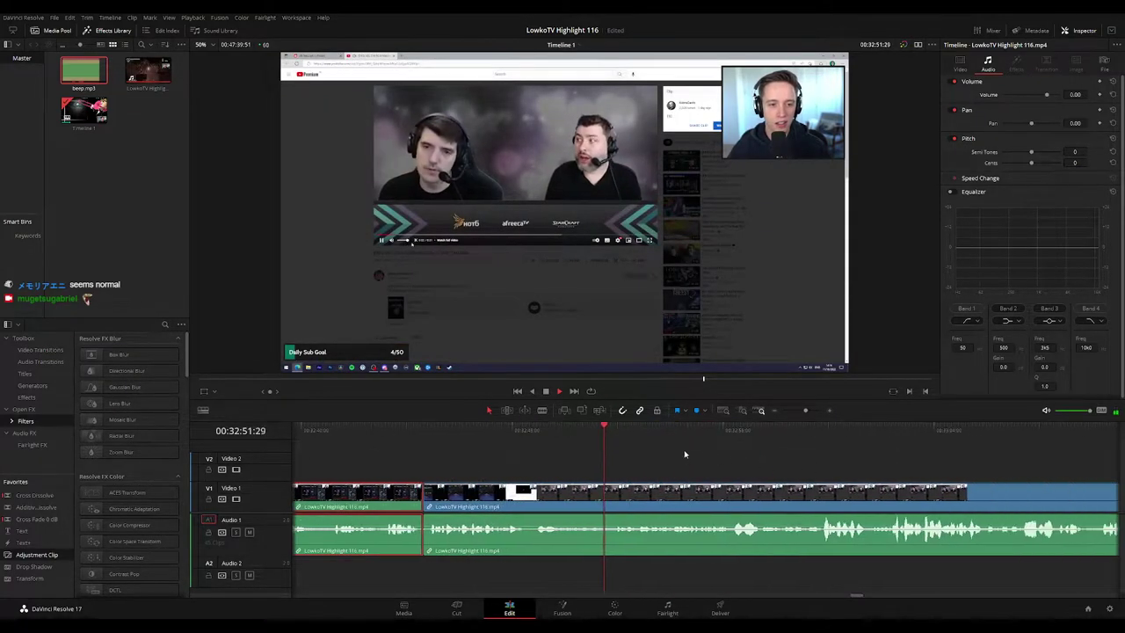
click(685, 454)
scroll(561, 461, right, 3)
click(534, 431)
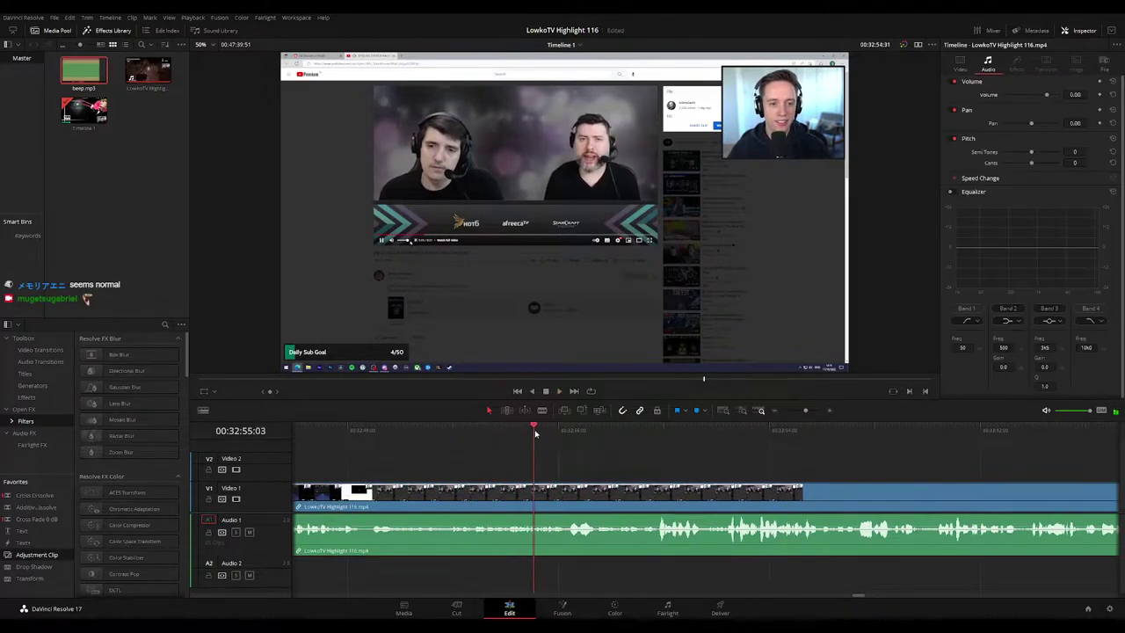
drag(651, 466, 564, 463)
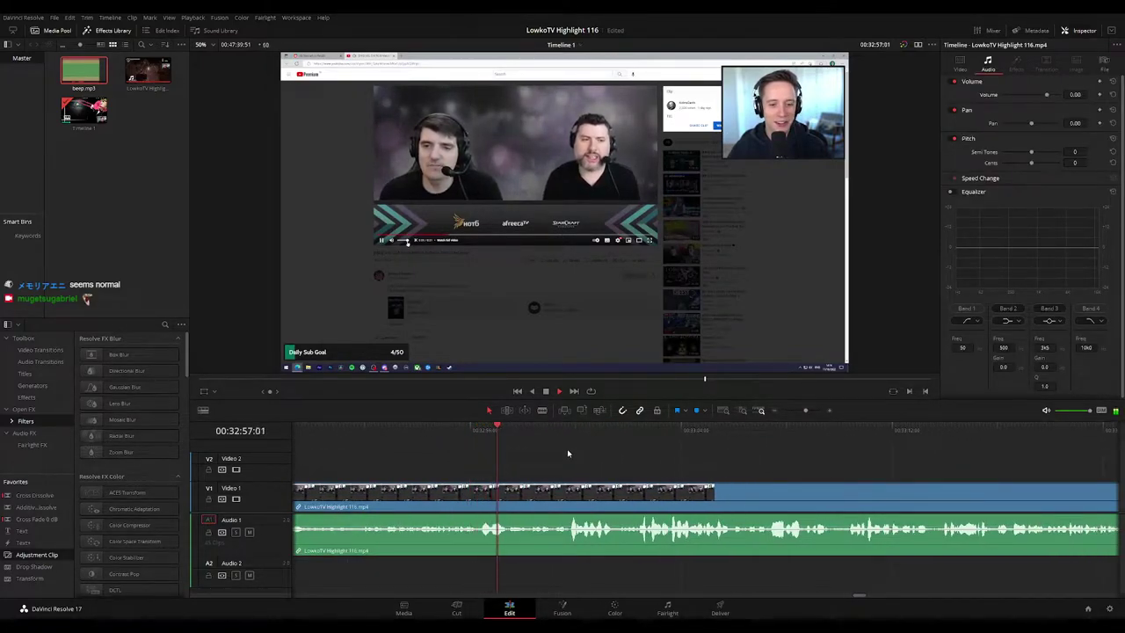
click(454, 431)
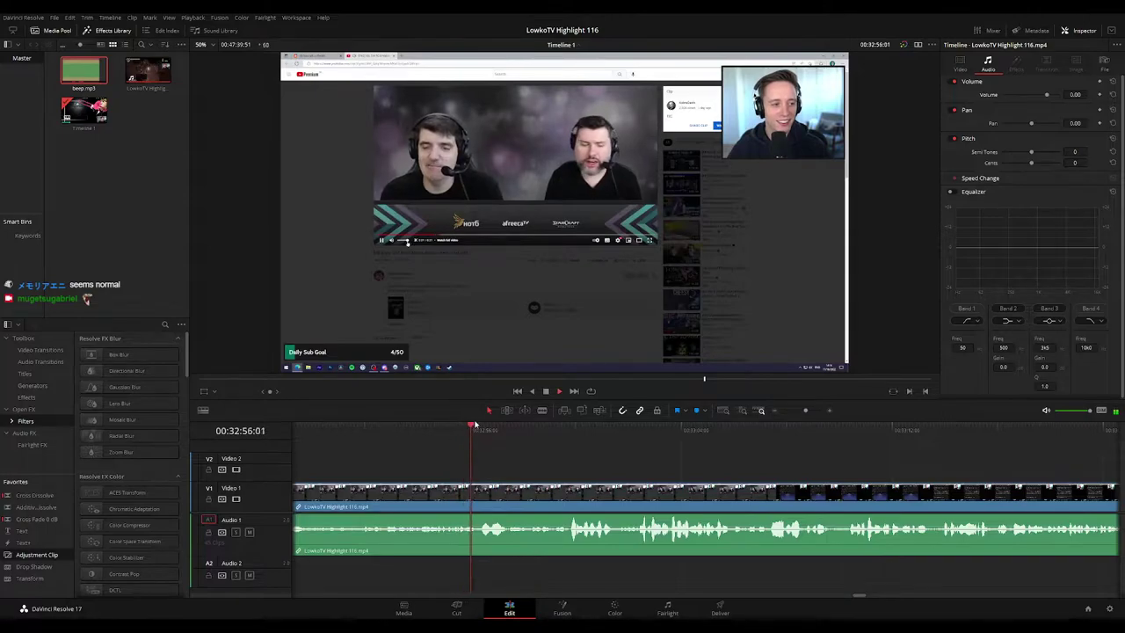
click(444, 433)
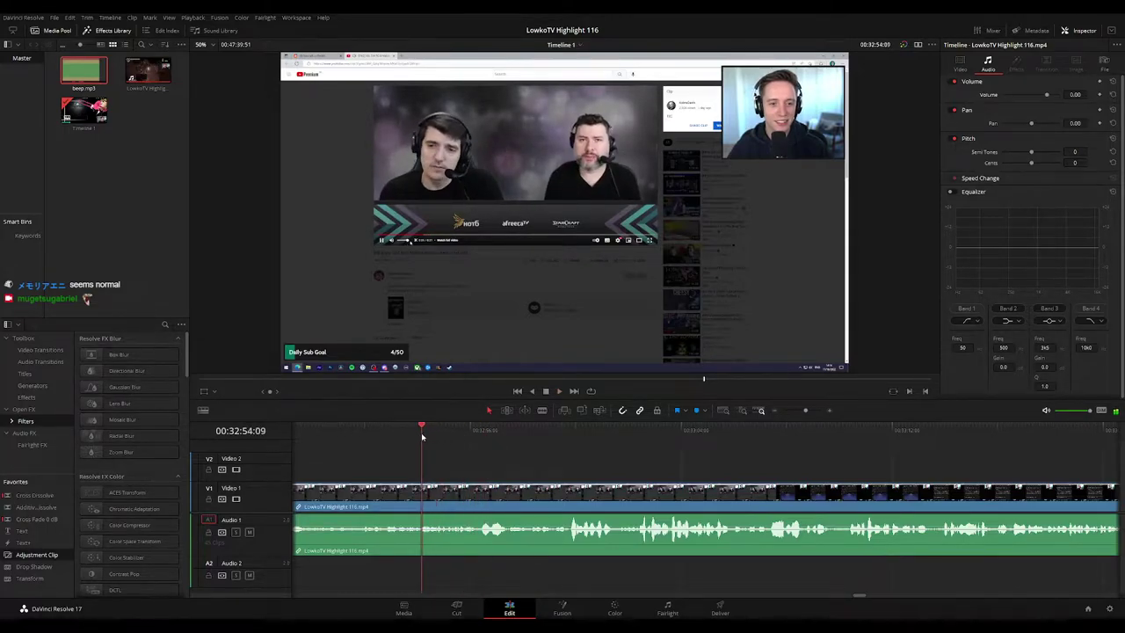
Step: Add an adjustment clip on Video 2 from 00:32:51:03 to about 00:32:56, framing the casters at zoom 2.290 and position 594, -584
drag(422, 437, 346, 438)
scroll(593, 472, up, 3)
drag(457, 434, 524, 433)
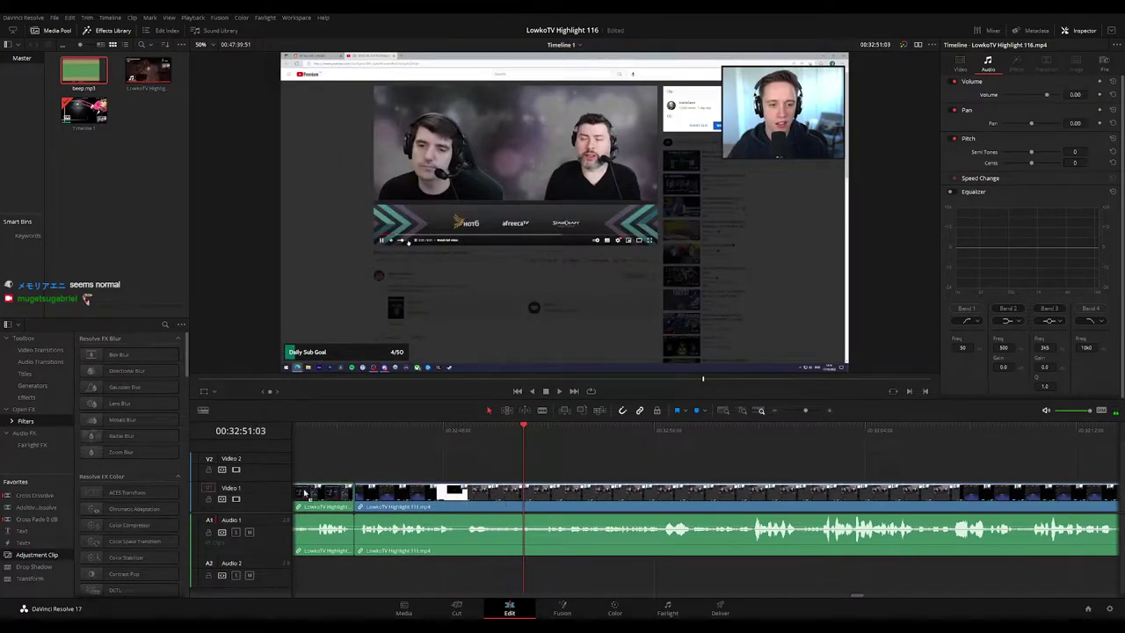
drag(305, 493, 572, 469)
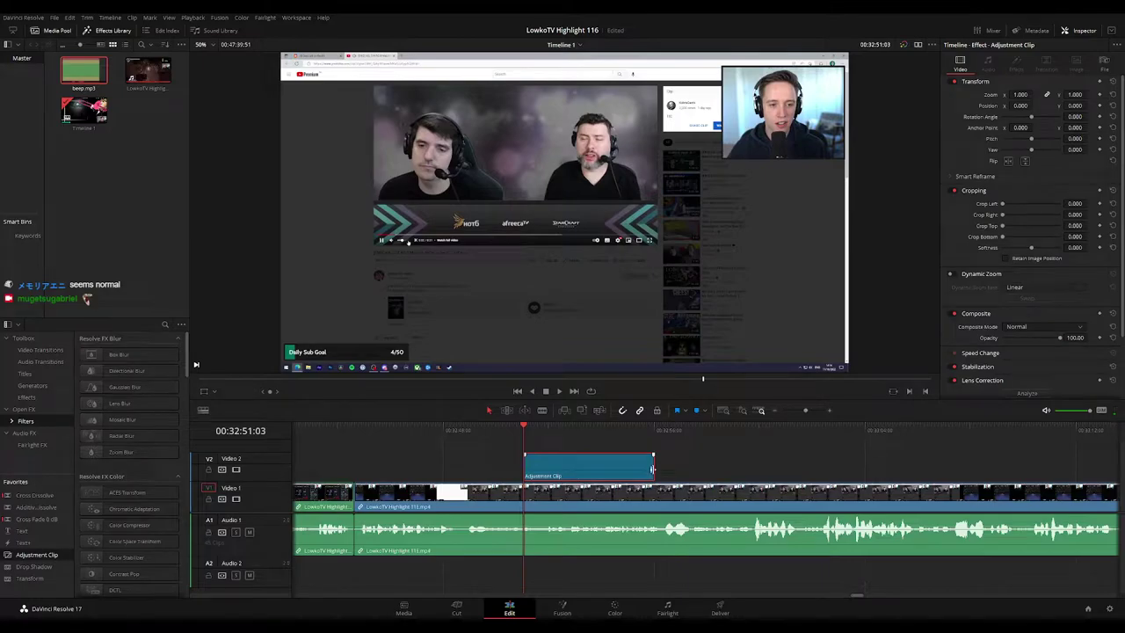
drag(1020, 94, 1090, 106)
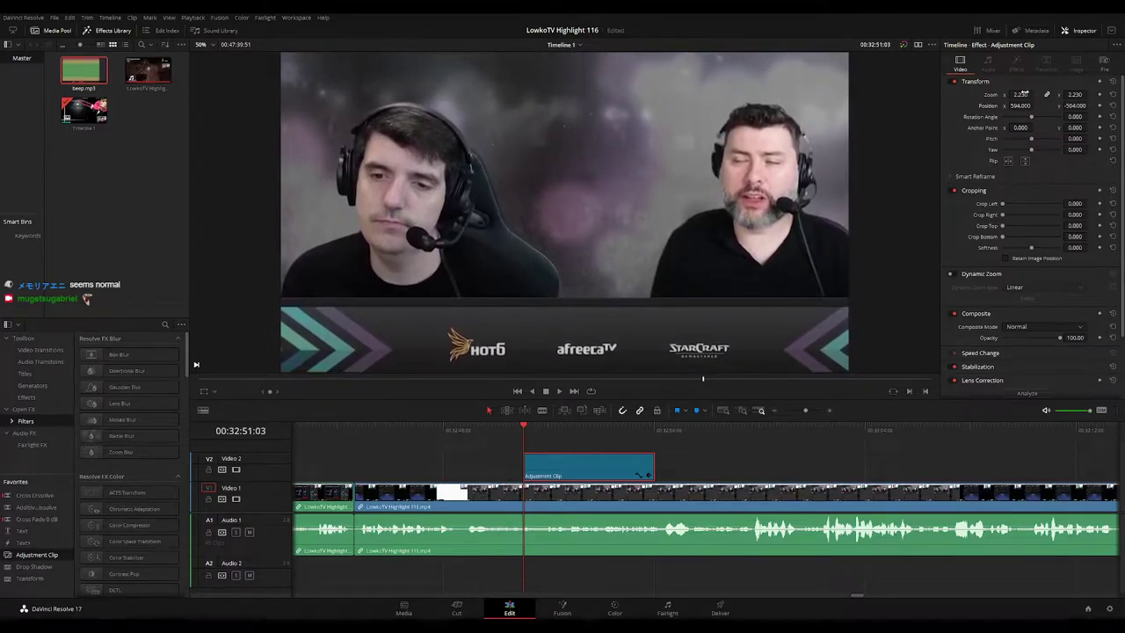
drag(1023, 94, 1023, 94)
key(space)
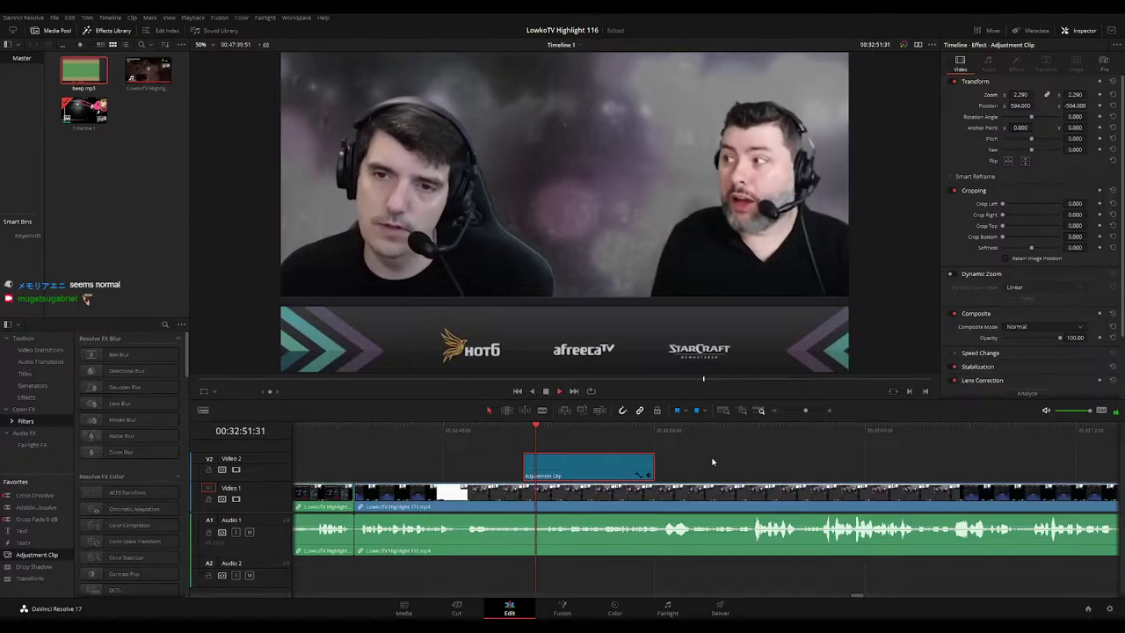
click(711, 459)
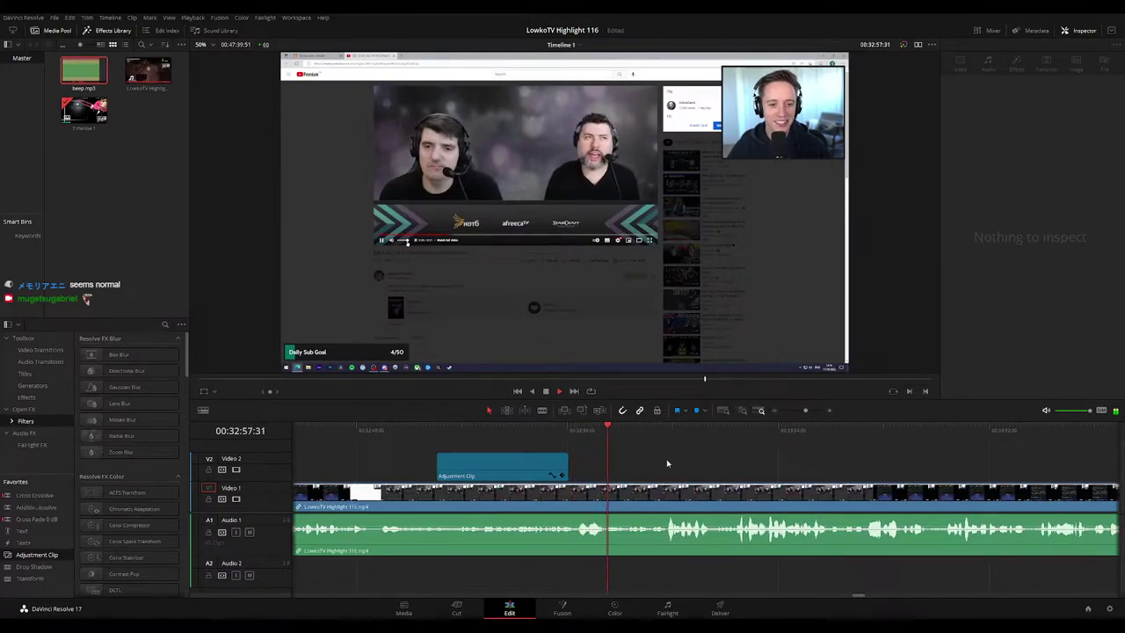
key(space)
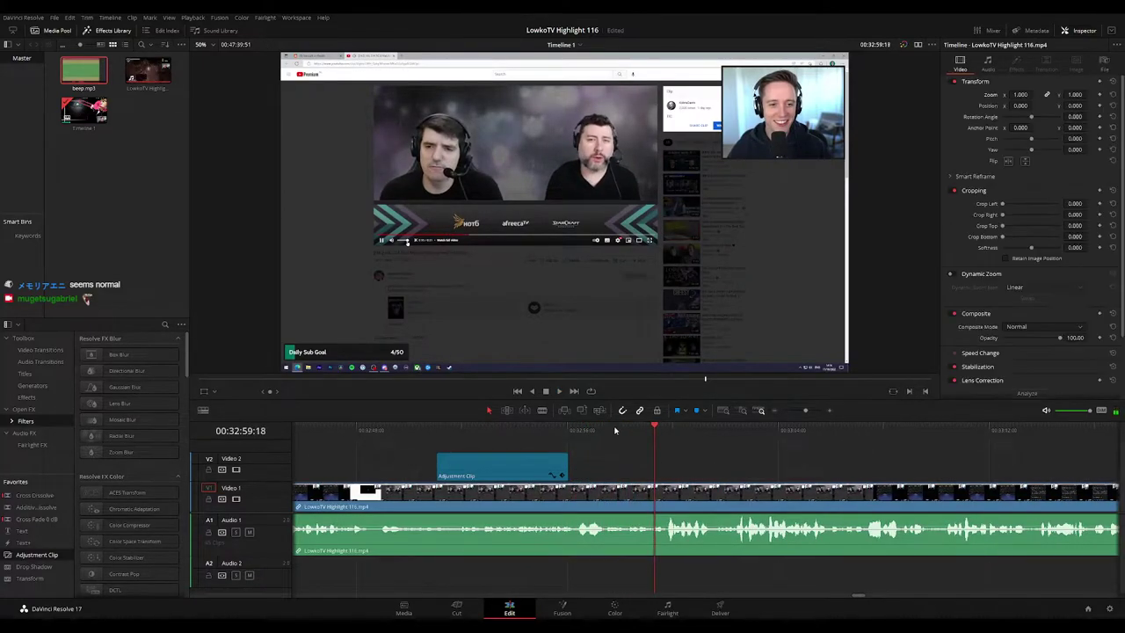
Step: Extend the casters' zoomed adjustment clip on Video 2 to end at about 00:32:59:45 and play past its end
drag(568, 459, 667, 459)
click(571, 429)
key(space)
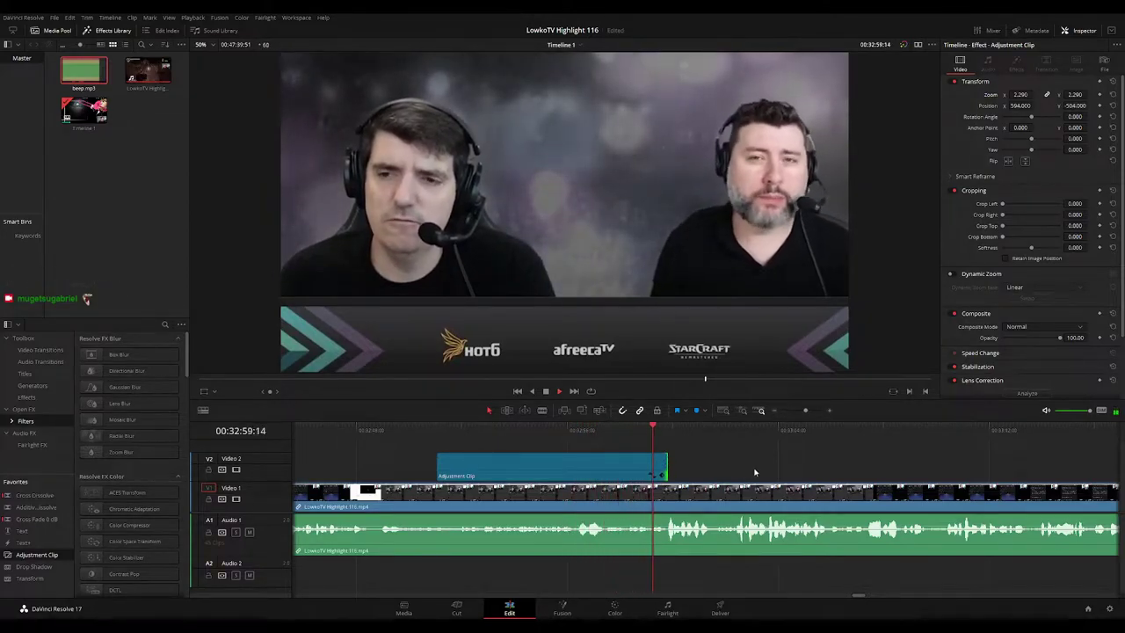
drag(811, 472, 672, 452)
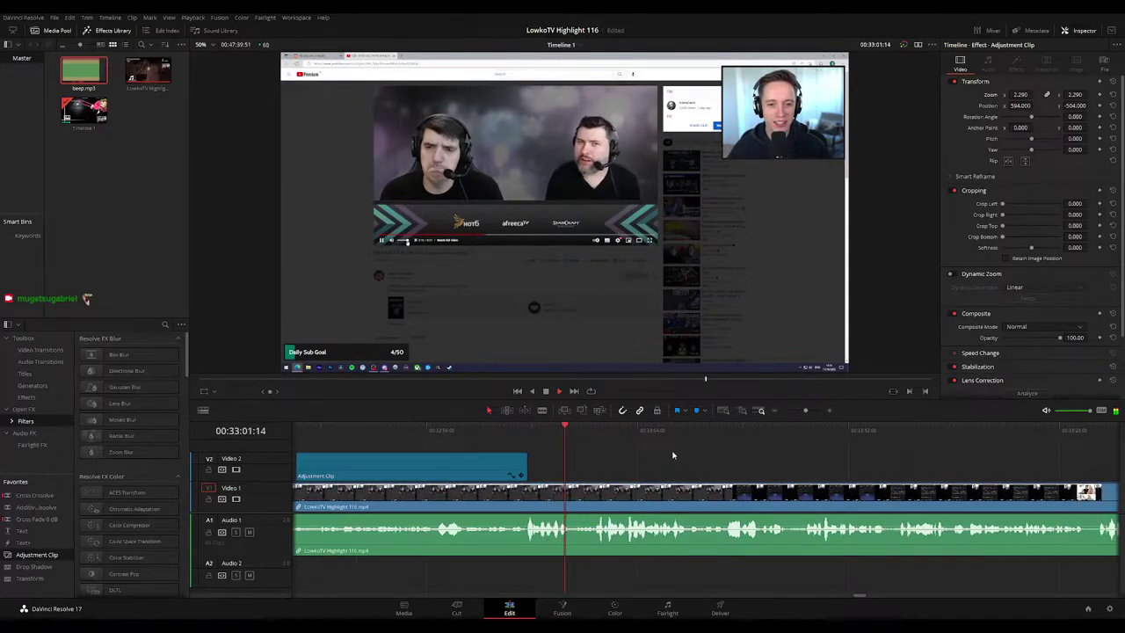
Step: Add an adjustment clip about one second long on Video 2 at 00:33:01:28, with zoom 2.370 and position 712, -600
click(572, 429)
drag(123, 542, 572, 459)
drag(701, 462, 596, 462)
drag(1014, 95, 1090, 105)
drag(1035, 95, 952, 102)
drag(1084, 105, 1112, 106)
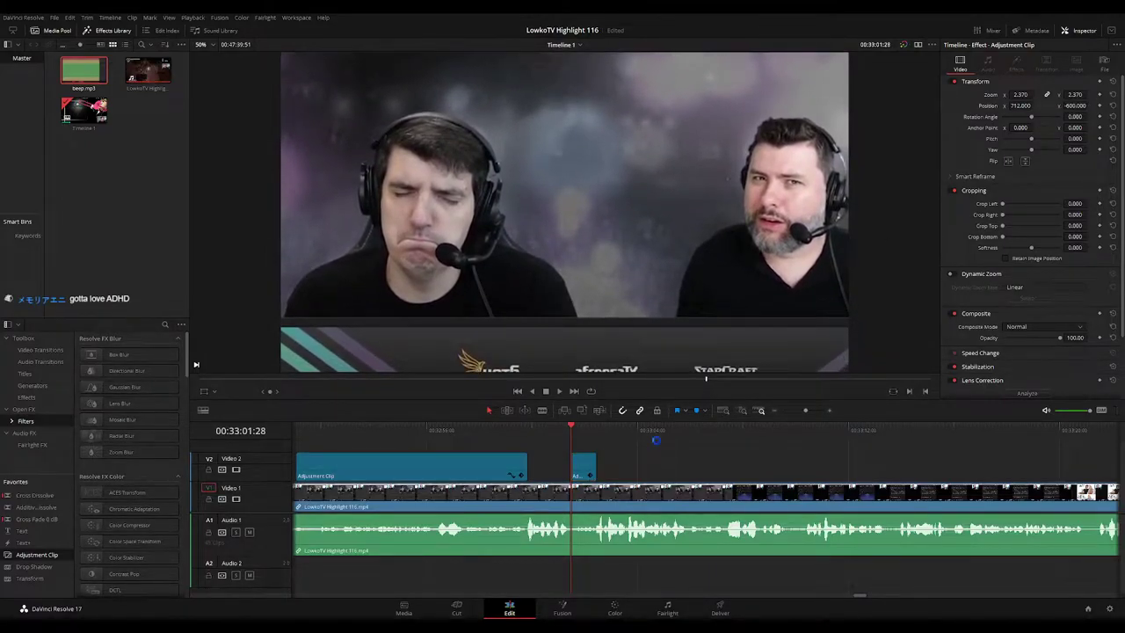
drag(551, 435, 575, 439)
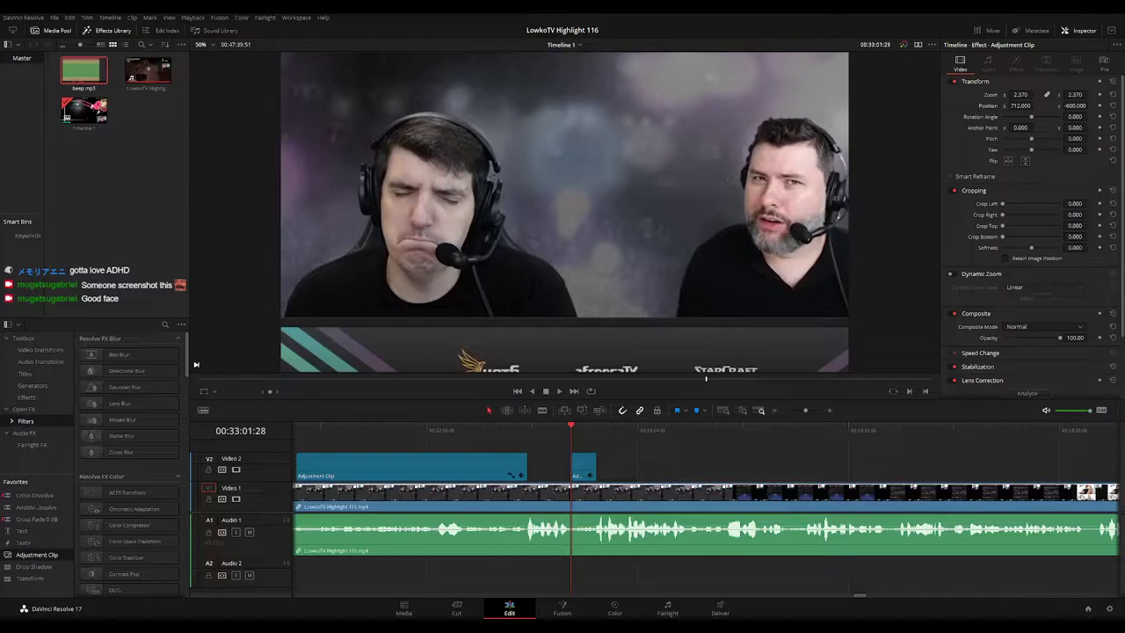
Step: Extend the second casters' adjustment clip on Video 2 to end at about 00:33:07, where the YouTube clip stops
key(space)
drag(691, 475, 573, 466)
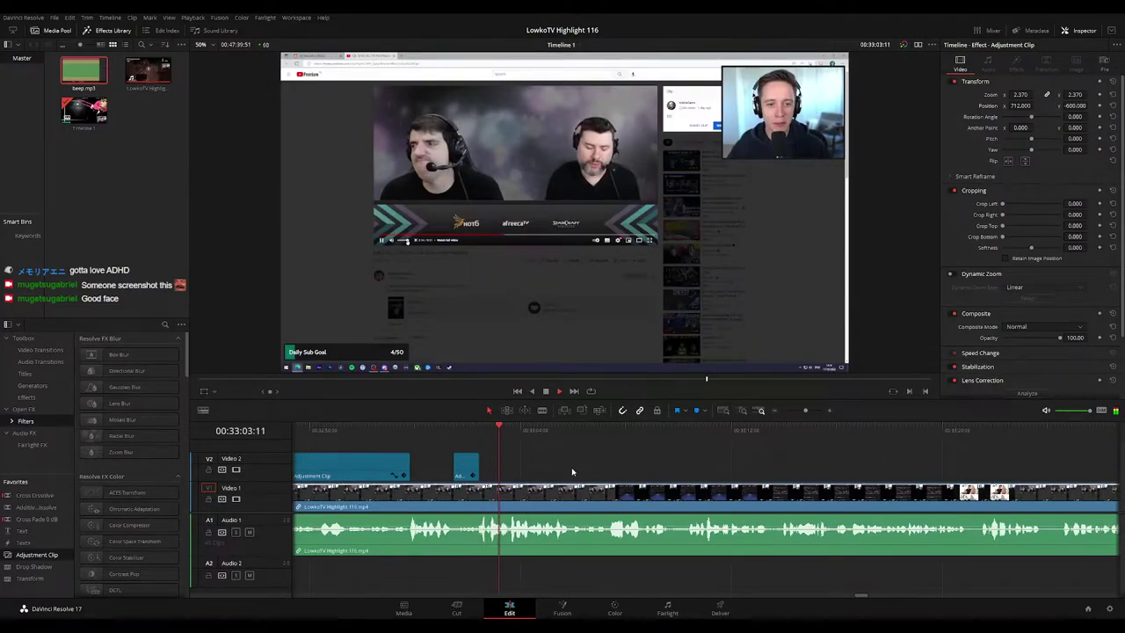
click(439, 434)
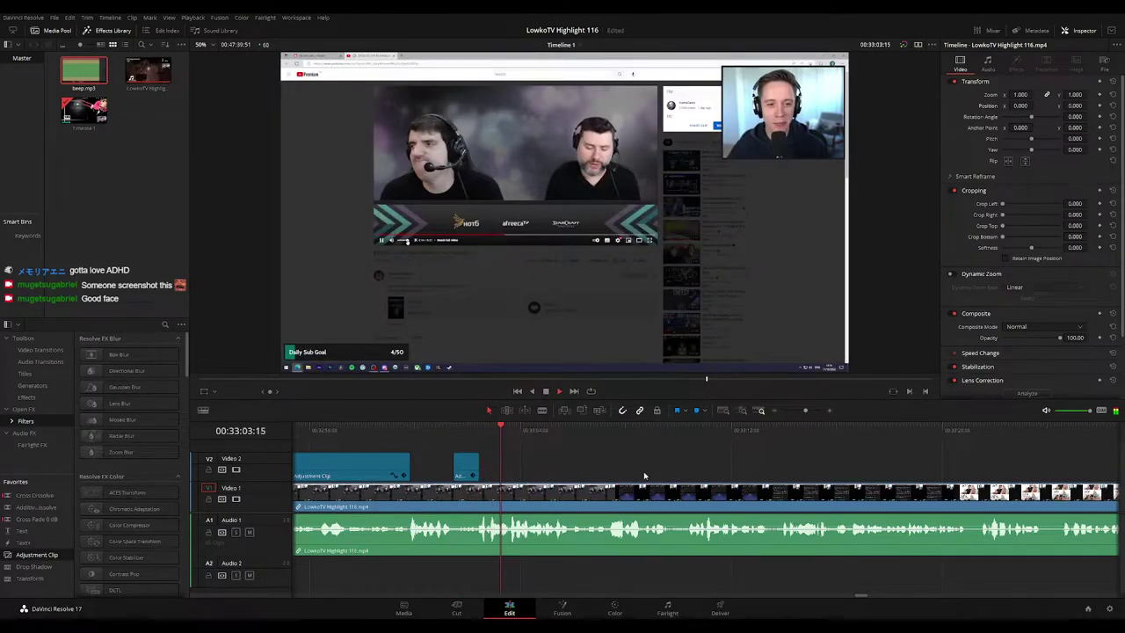
drag(644, 475, 610, 471)
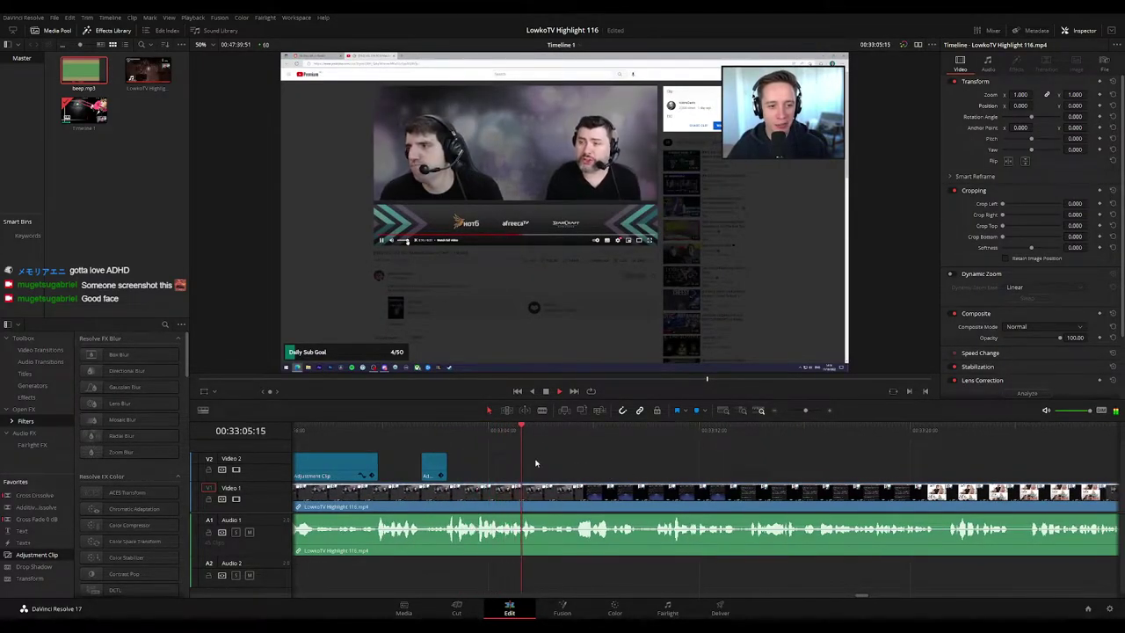
drag(446, 466, 571, 474)
key(space)
Step: Review the Reddit scrolling footage from about 00:33:08 to 00:33:21, up to the cannon rush meme
drag(693, 479, 640, 470)
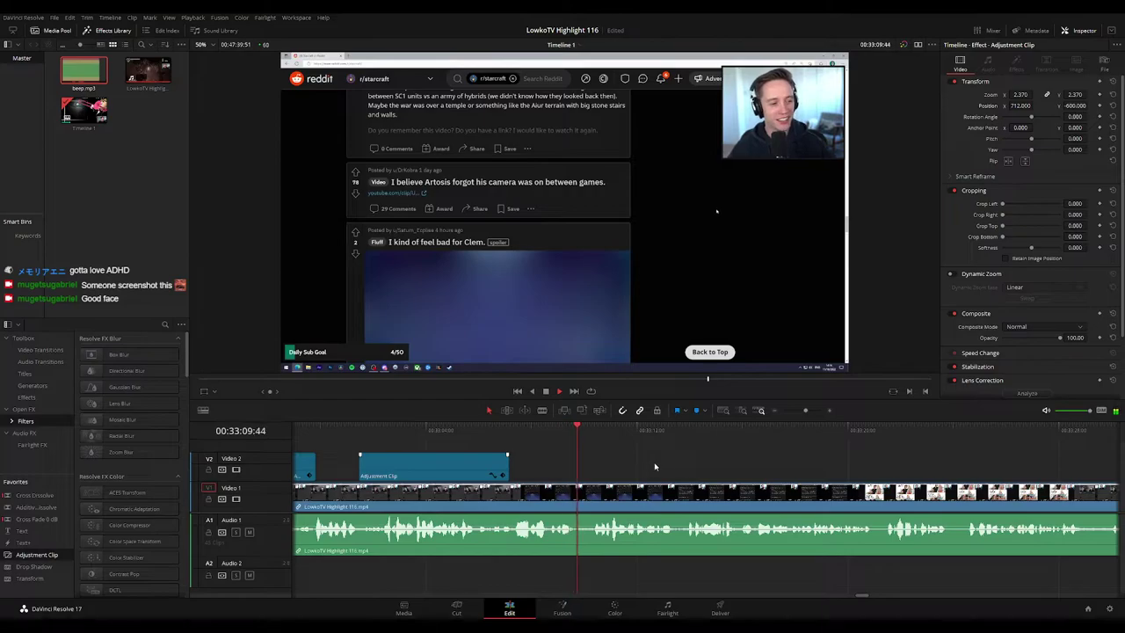
scroll(615, 462, right, 2)
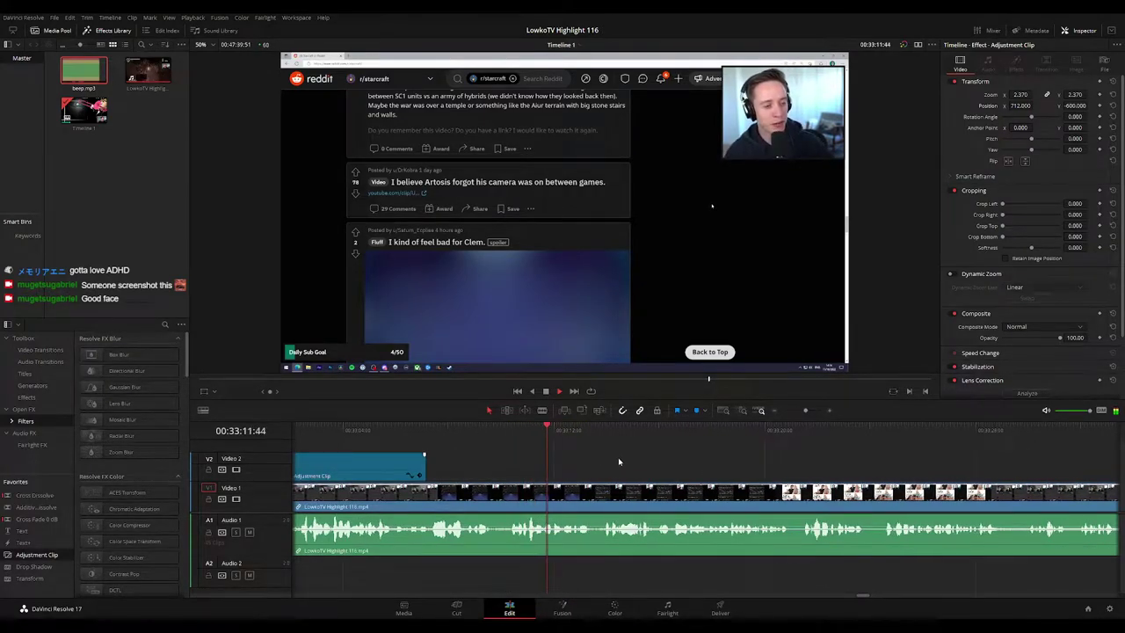
scroll(703, 474, right, 3)
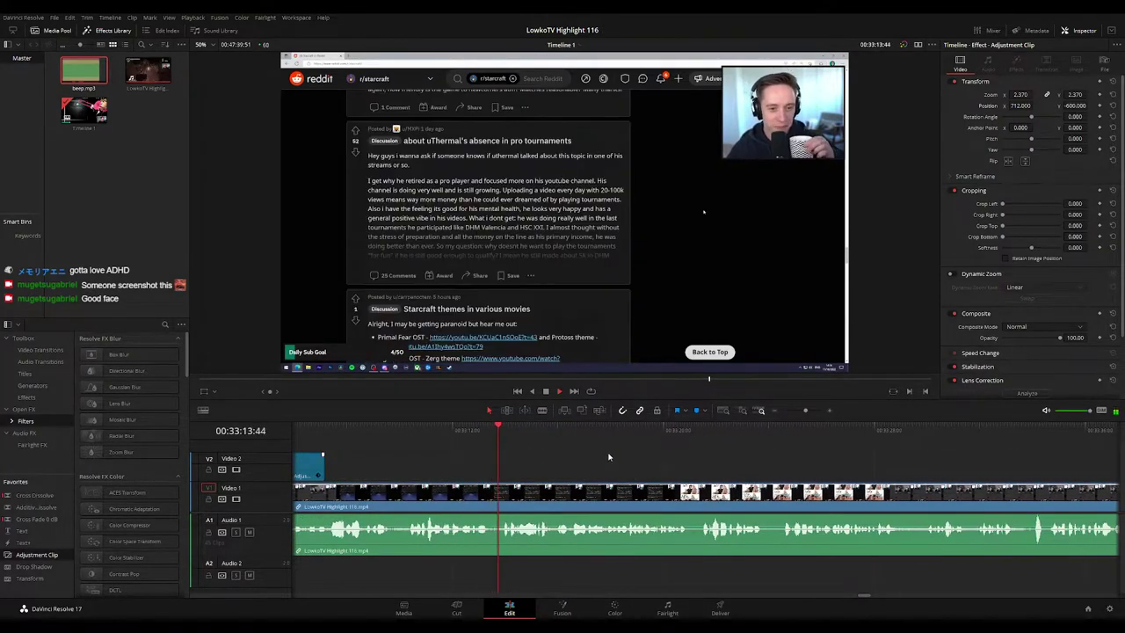
drag(805, 410, 804, 410)
scroll(810, 488, right, 5)
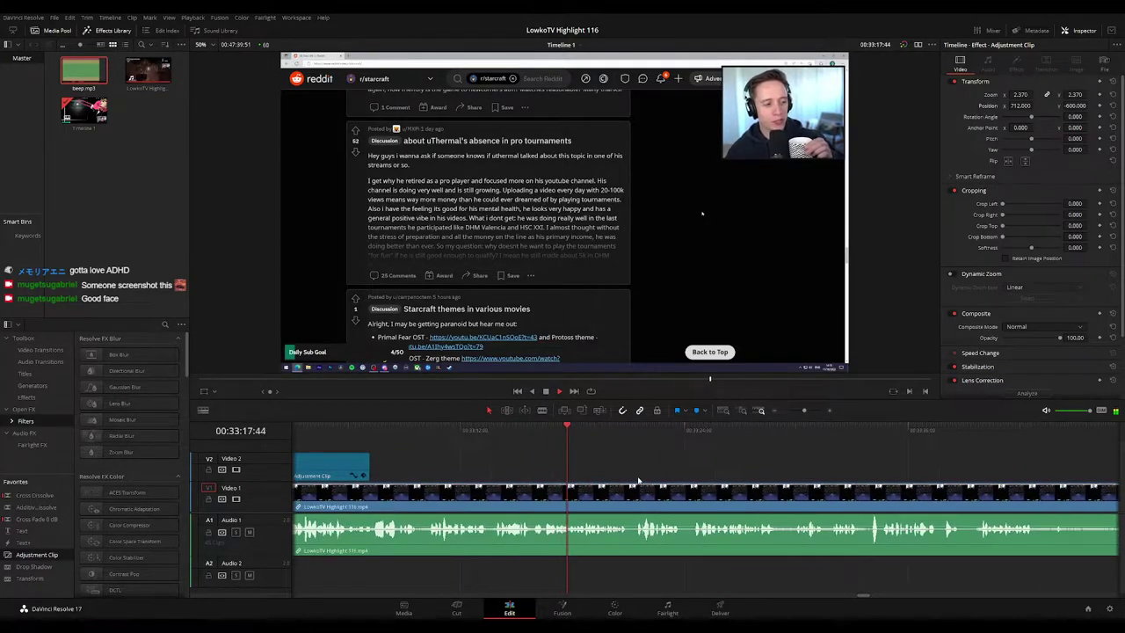
drag(804, 411, 806, 410)
scroll(703, 469, right, 1)
scroll(704, 469, right, 4)
Step: Ripple-delete the footage from 00:33:21:04 to 00:33:21:20 at the cannon rush meme and colour the clip before the cut green
key(space)
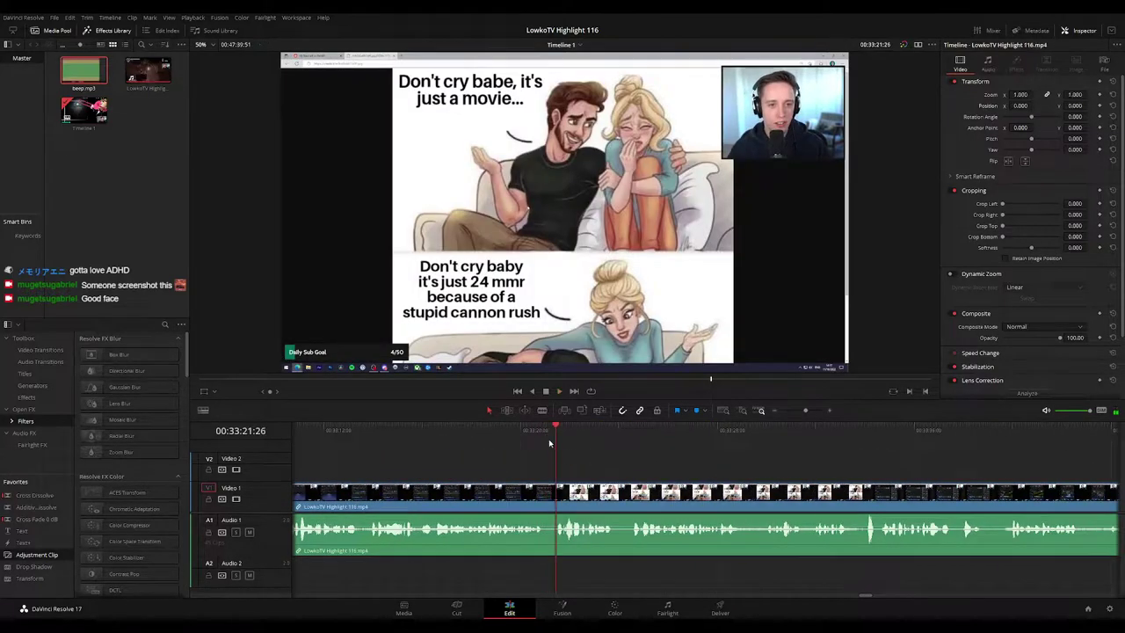
drag(543, 432, 547, 430)
key(b)
click(549, 494)
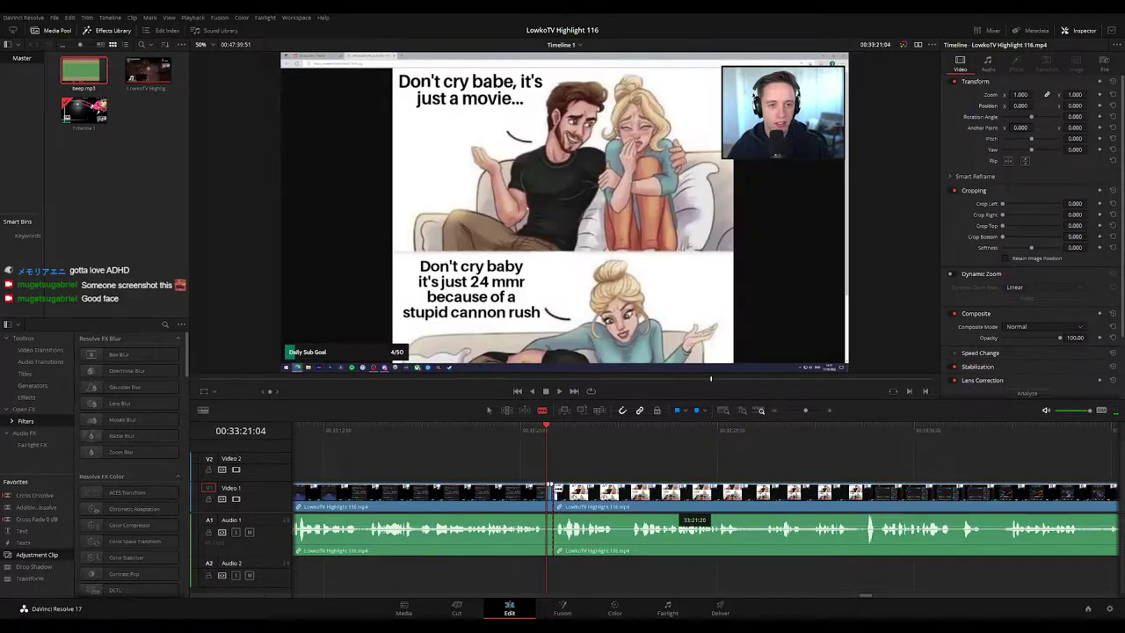
key(Delete)
key(space)
click(538, 494)
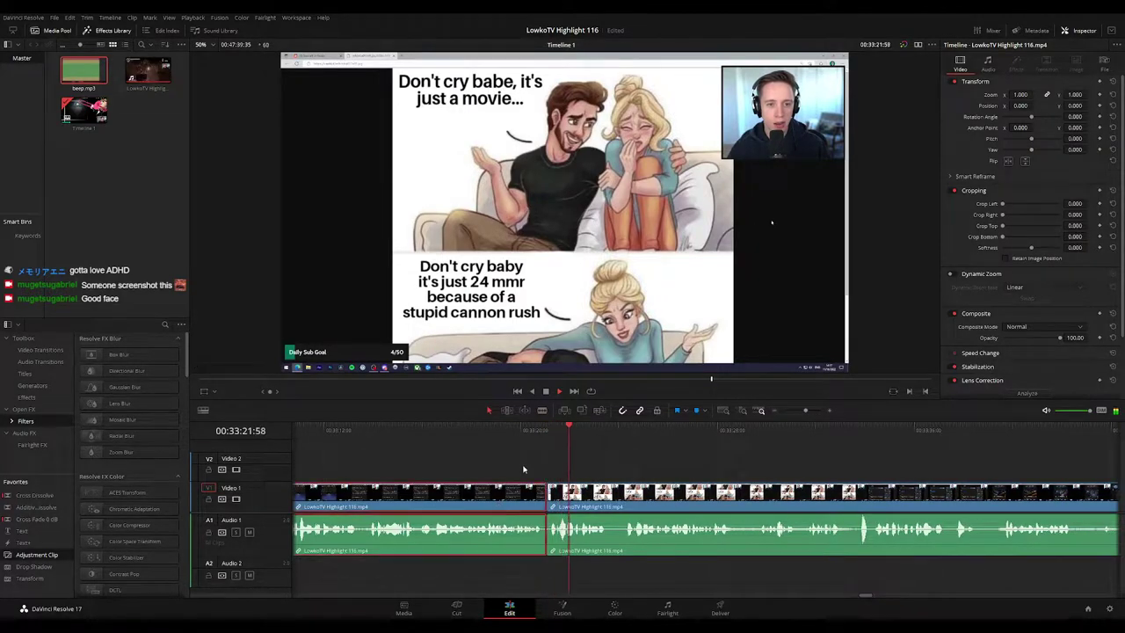
Step: Ripple-delete about 25 frames from about 00:33:38:43, after the meme's comments, and colour the clip before the cut green
click(734, 459)
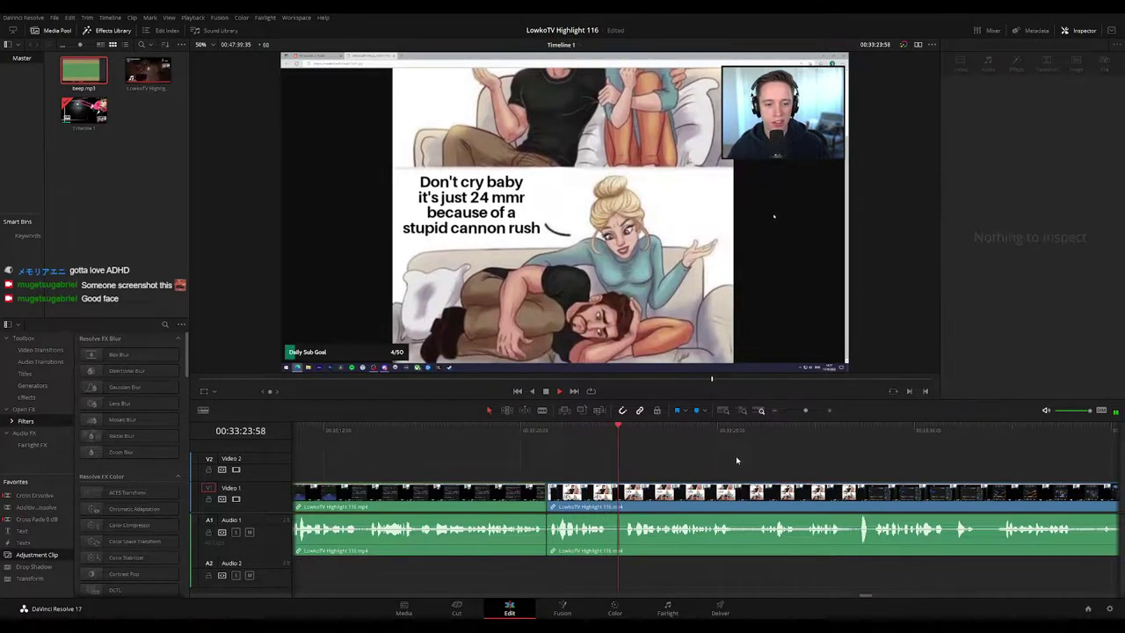
scroll(695, 465, right, 1)
scroll(695, 466, right, 3)
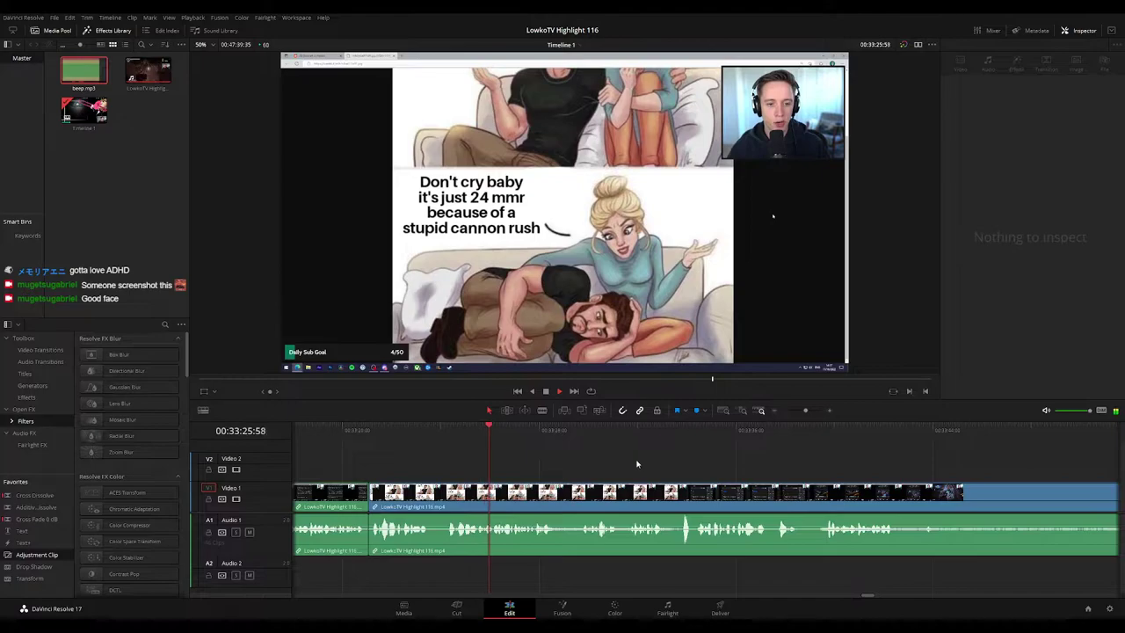
scroll(588, 453, right, 1)
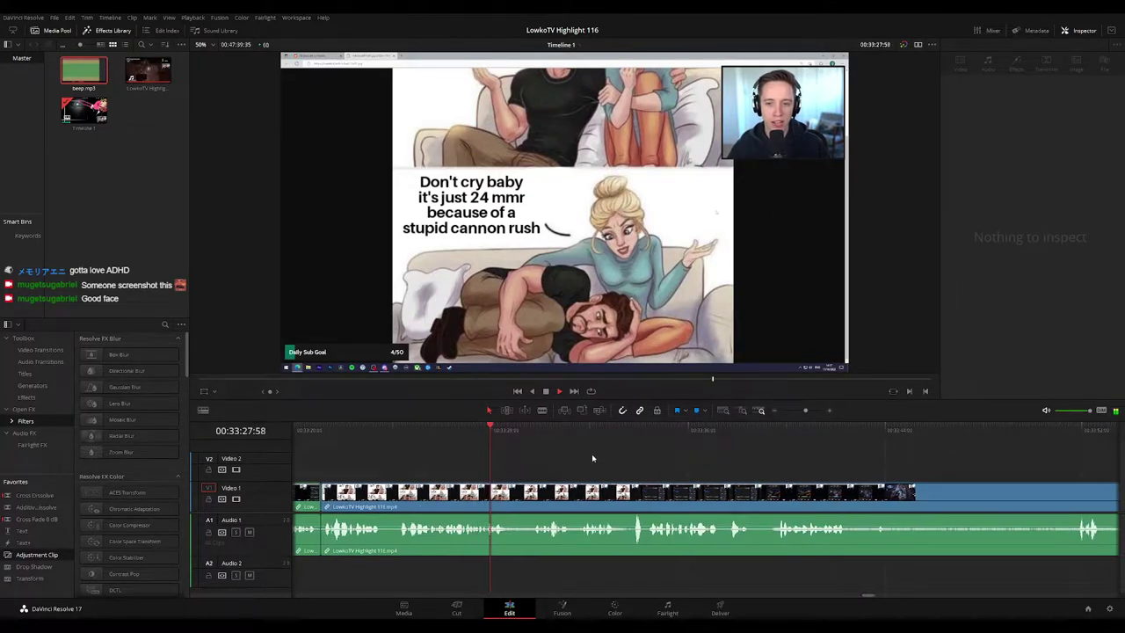
drag(613, 458, 547, 461)
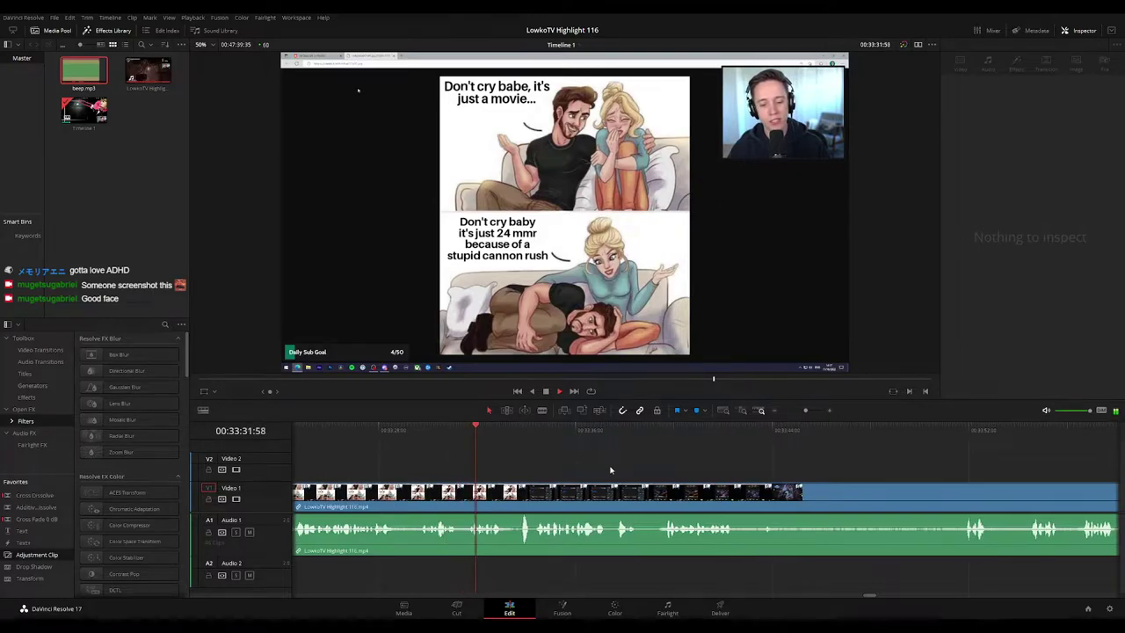
scroll(574, 466, right, 1)
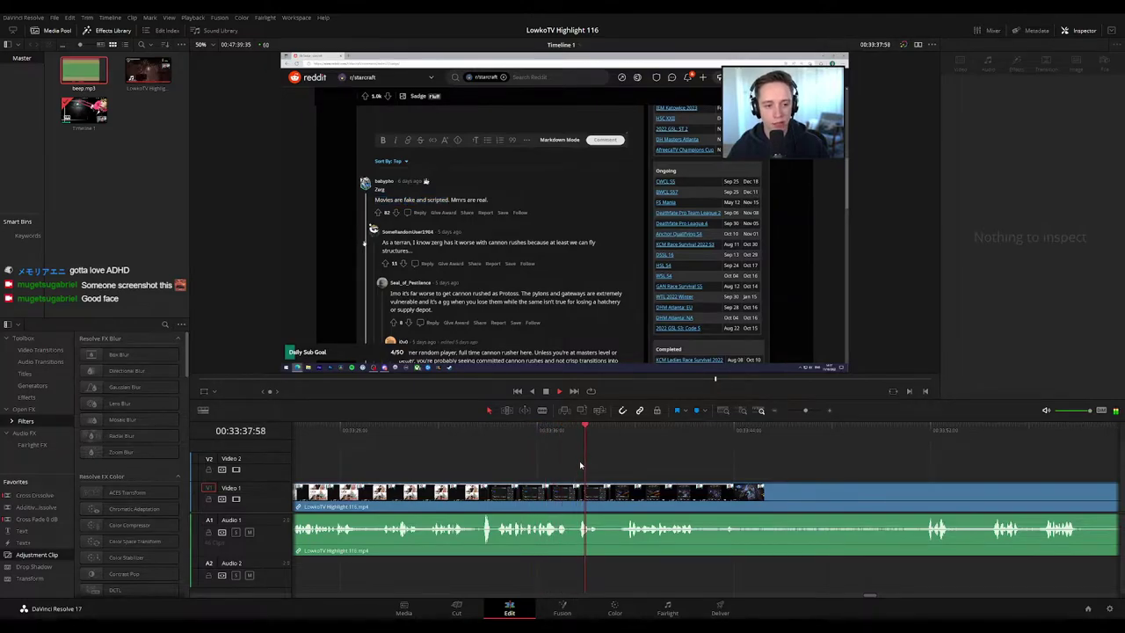
key(space)
key(ctrl+b)
drag(603, 495, 613, 501)
key(space)
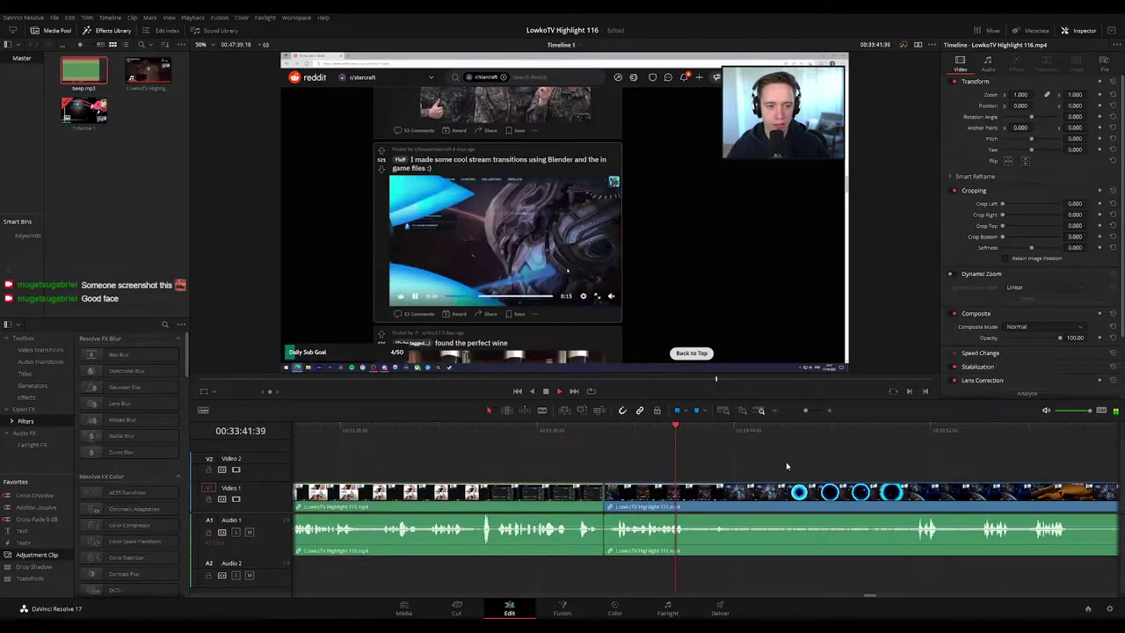
Step: Review the stream transitions and Protos wine footage from about 00:33:41 to 00:34:30, replaying passages where needed
click(810, 456)
scroll(645, 444, right, 3)
drag(477, 434, 674, 447)
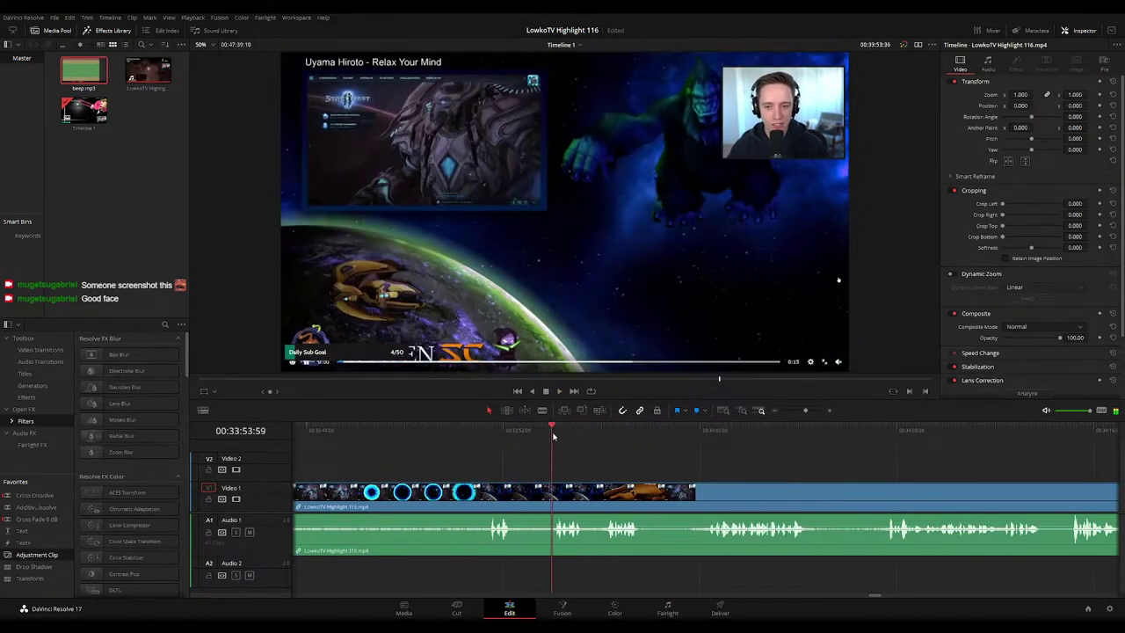
click(499, 430)
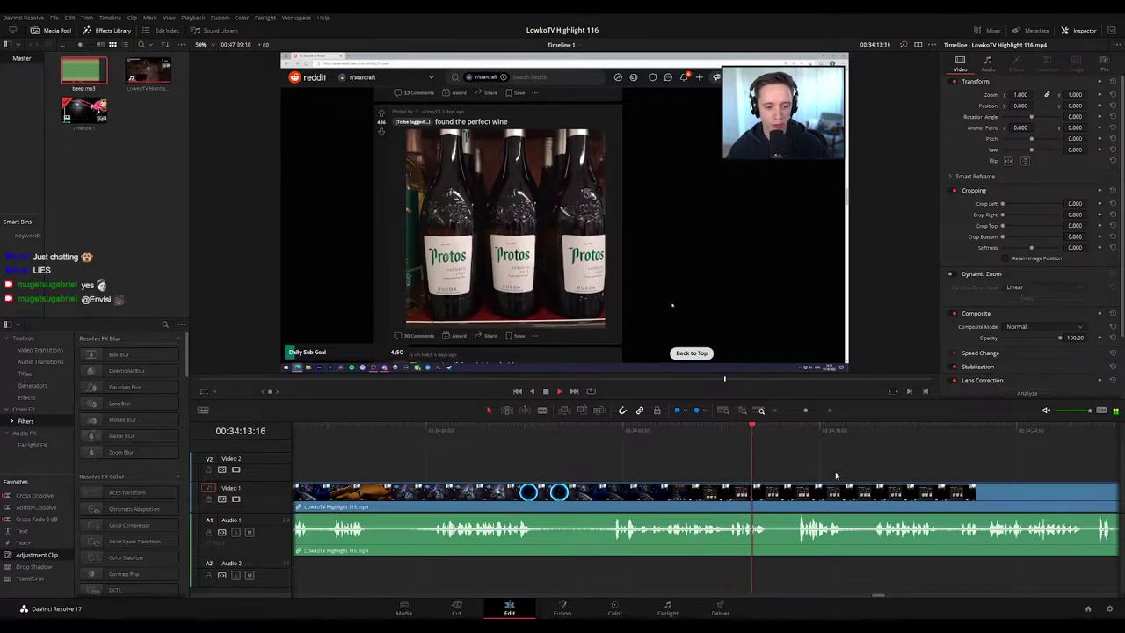
drag(836, 474, 666, 456)
click(494, 431)
click(542, 431)
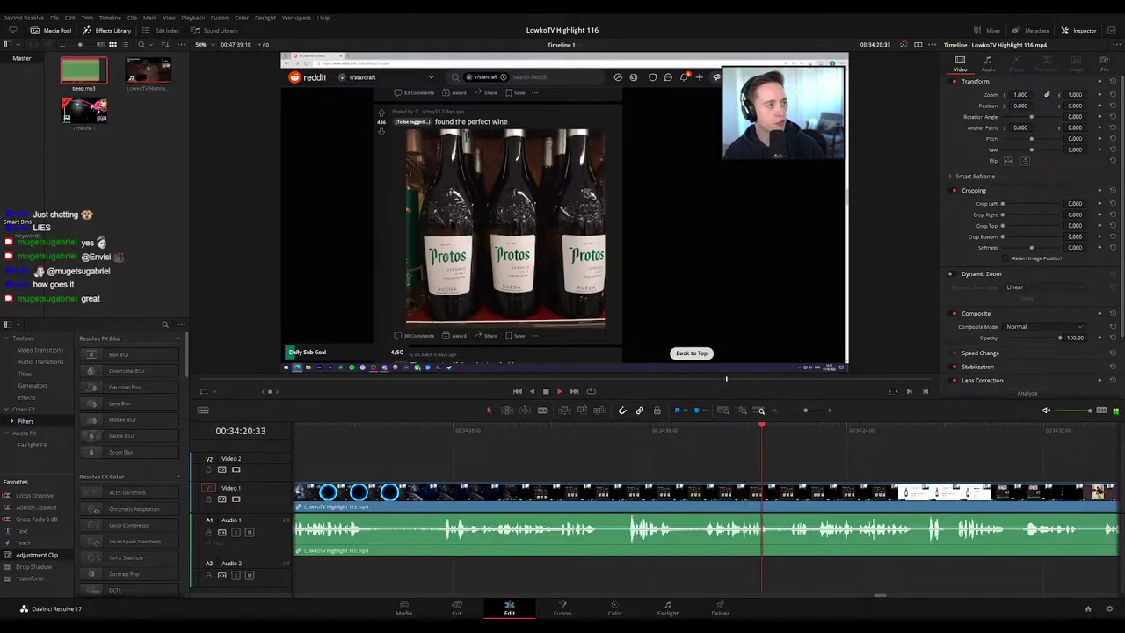
drag(811, 475, 518, 452)
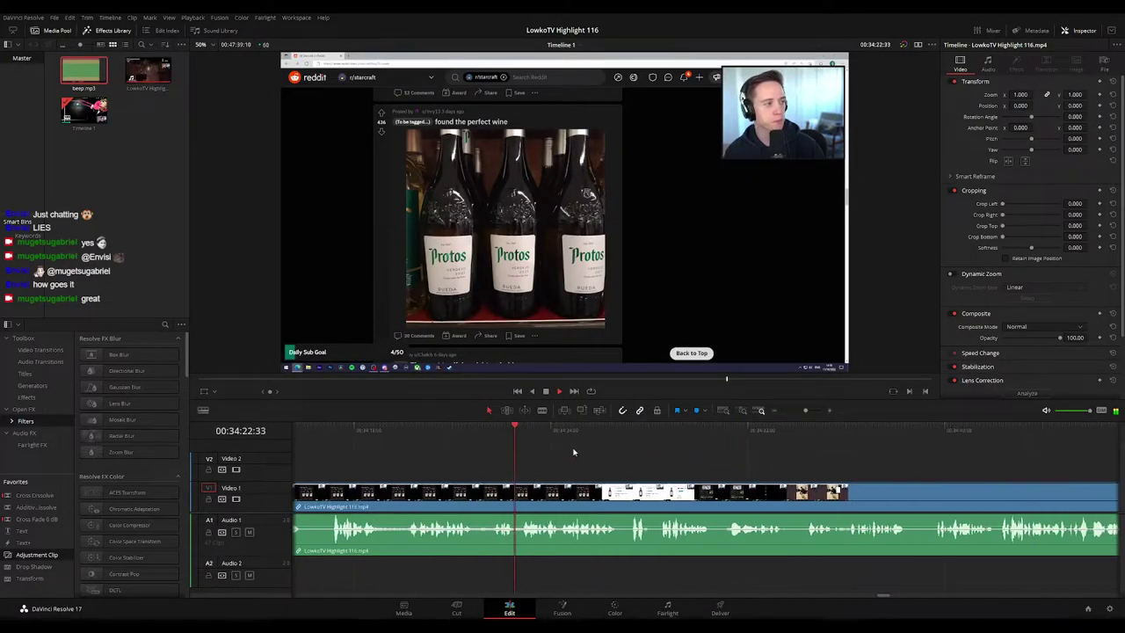
drag(623, 464, 580, 457)
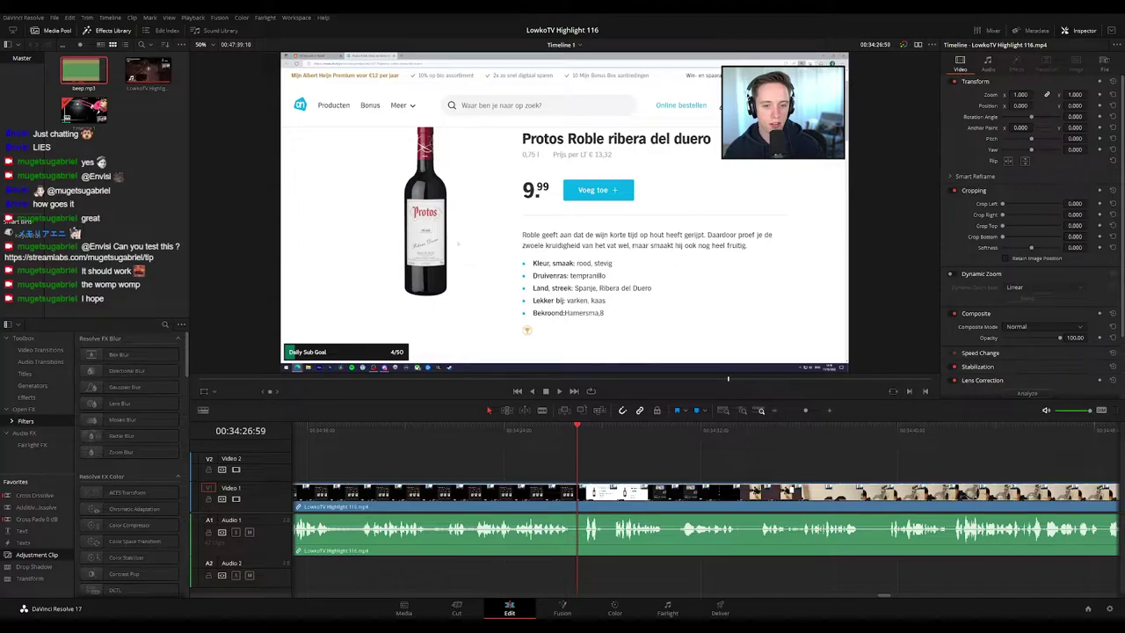
key(space)
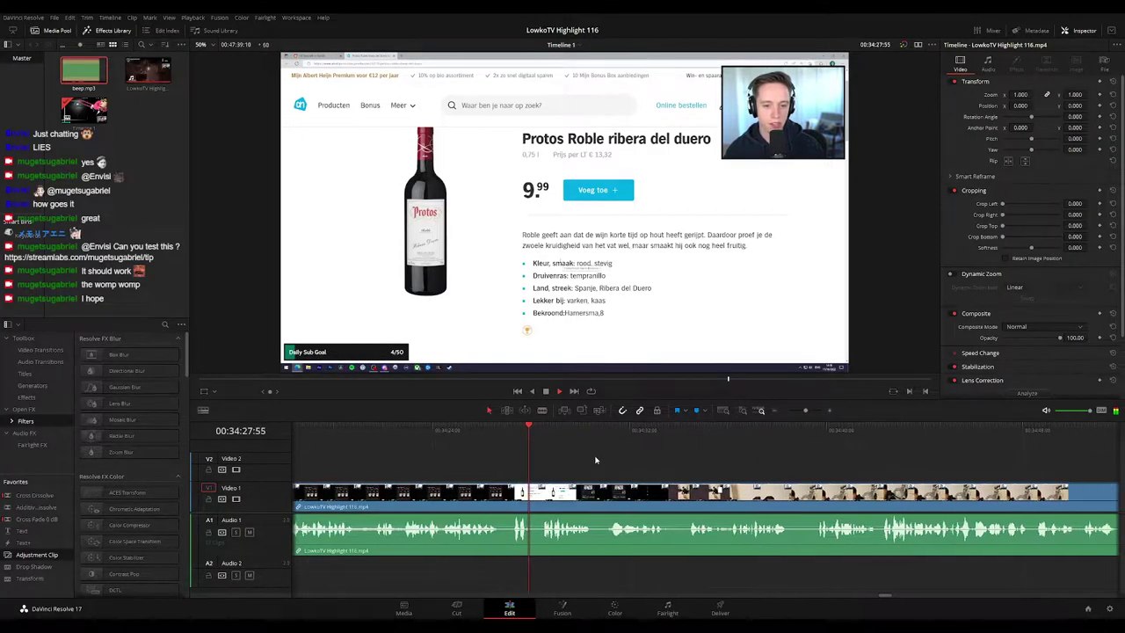
Step: Ripple-delete about 21 frames from 00:34:30:36, after the Protos wine page, and colour the clip before the cut green
click(499, 431)
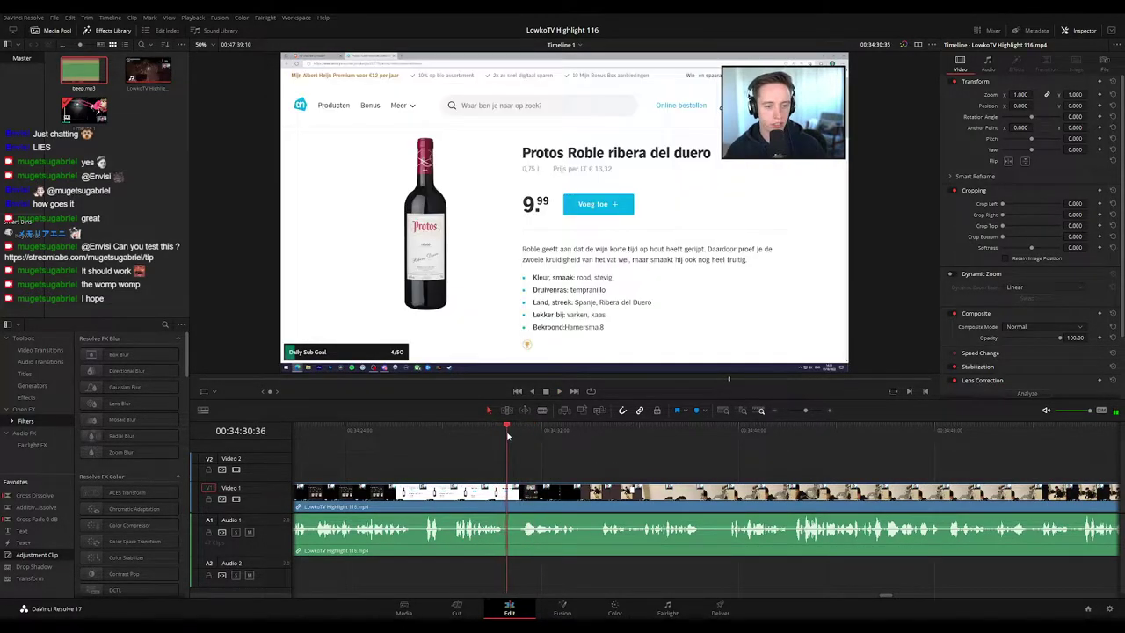
click(507, 519)
key(a)
click(512, 500)
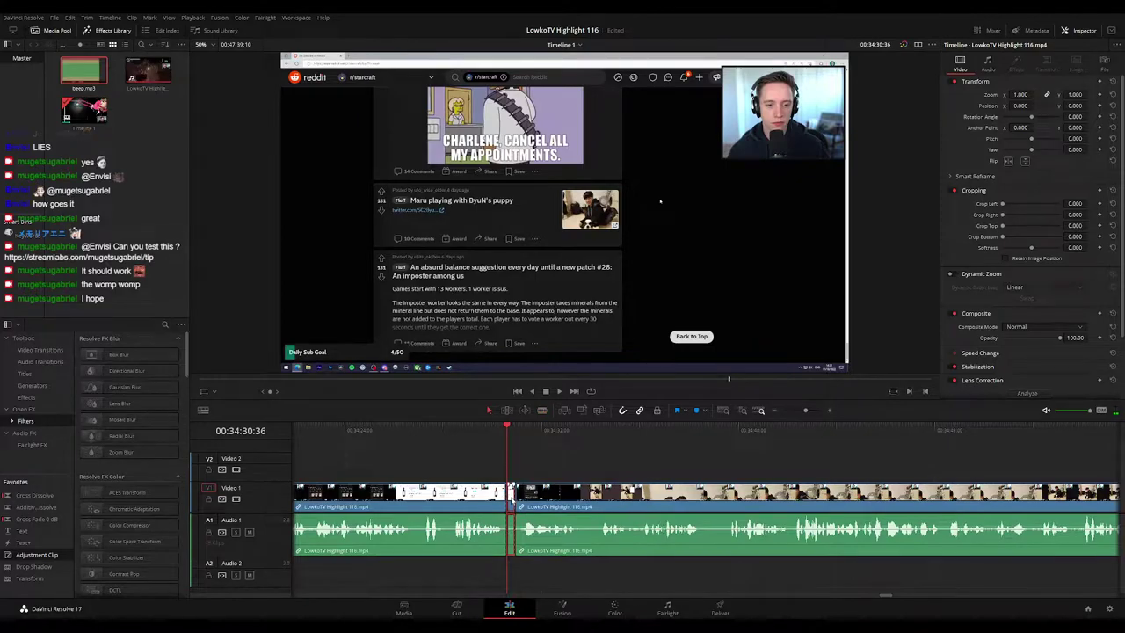
click(436, 498)
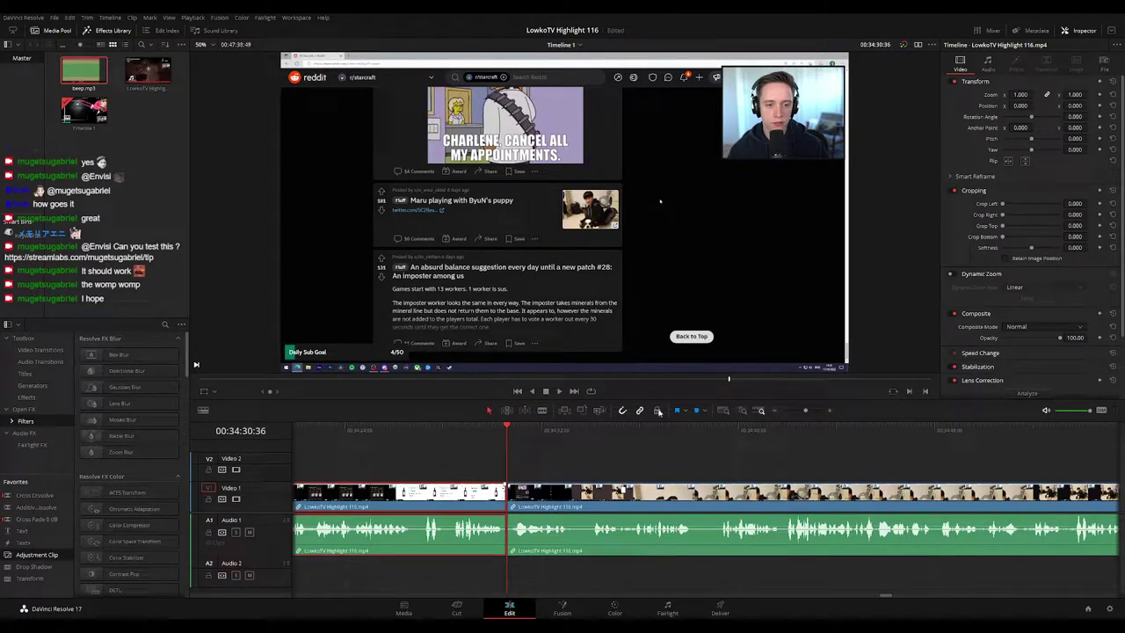
click(644, 461)
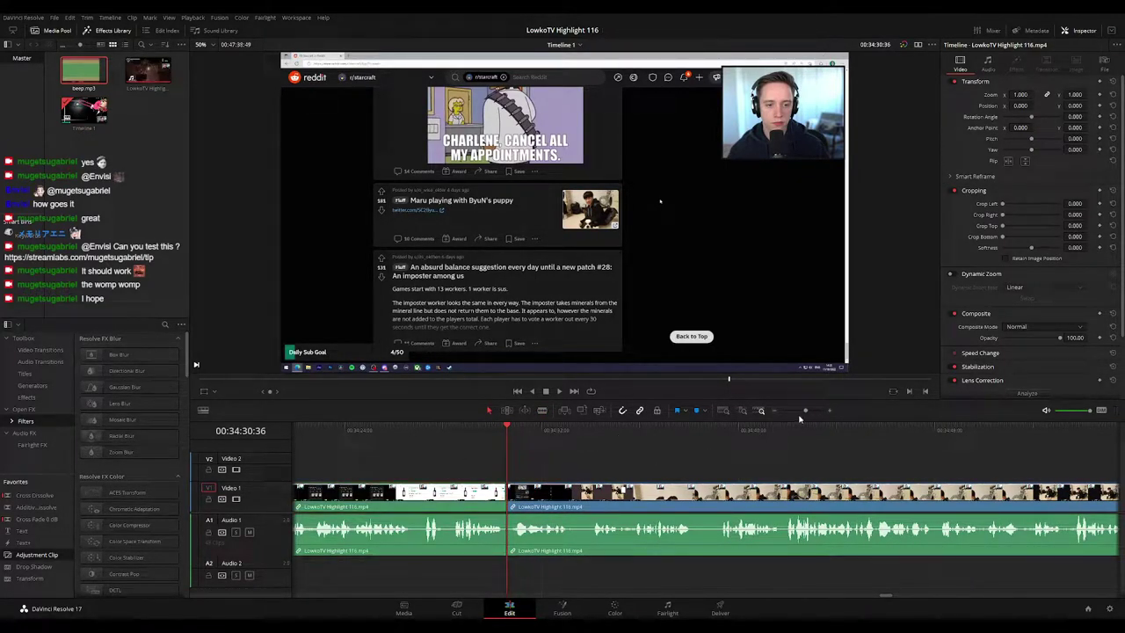
Step: Review the puppy photo footage from 00:34:30:36 to 00:34:51:38, replaying the passage around 00:34:48, and save the project
drag(805, 411, 808, 412)
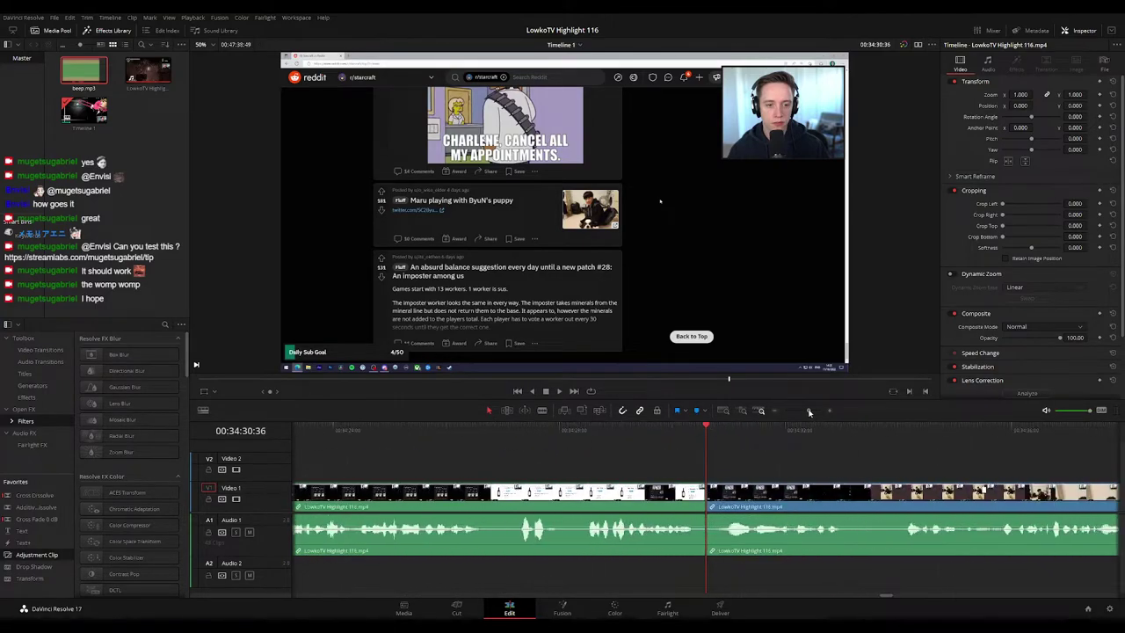
key(space)
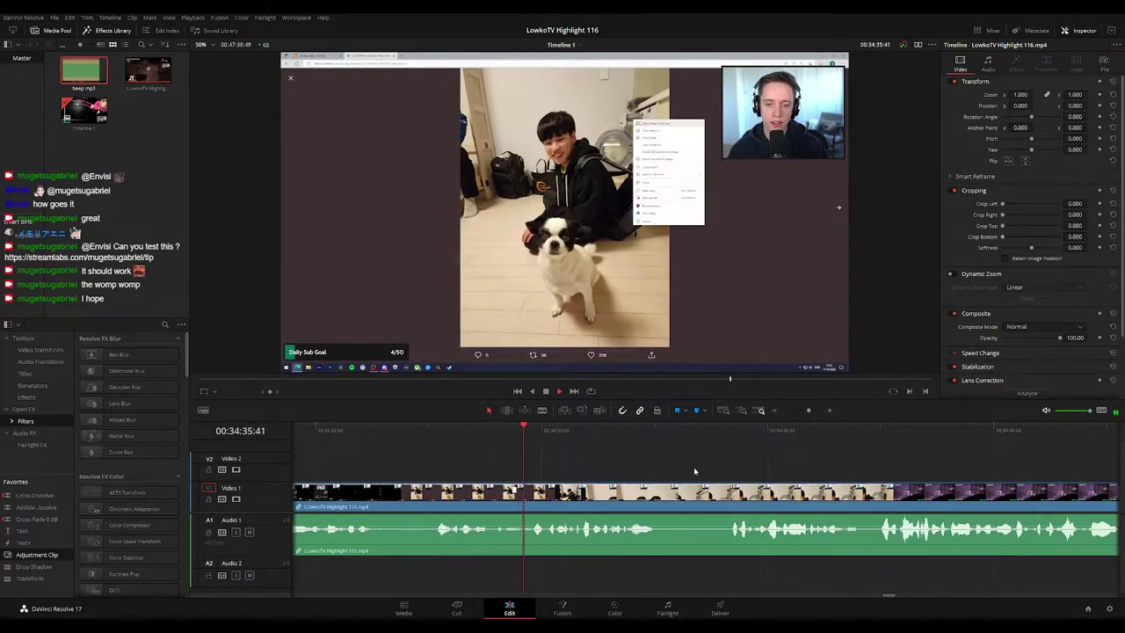
drag(809, 410, 806, 412)
drag(753, 472, 567, 457)
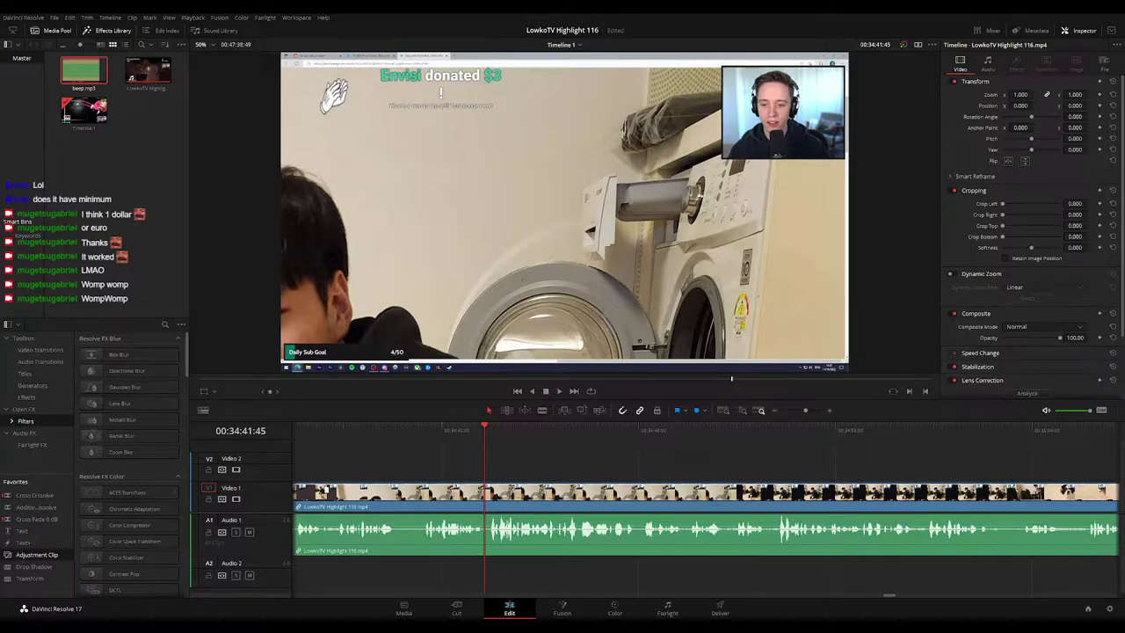
key(space)
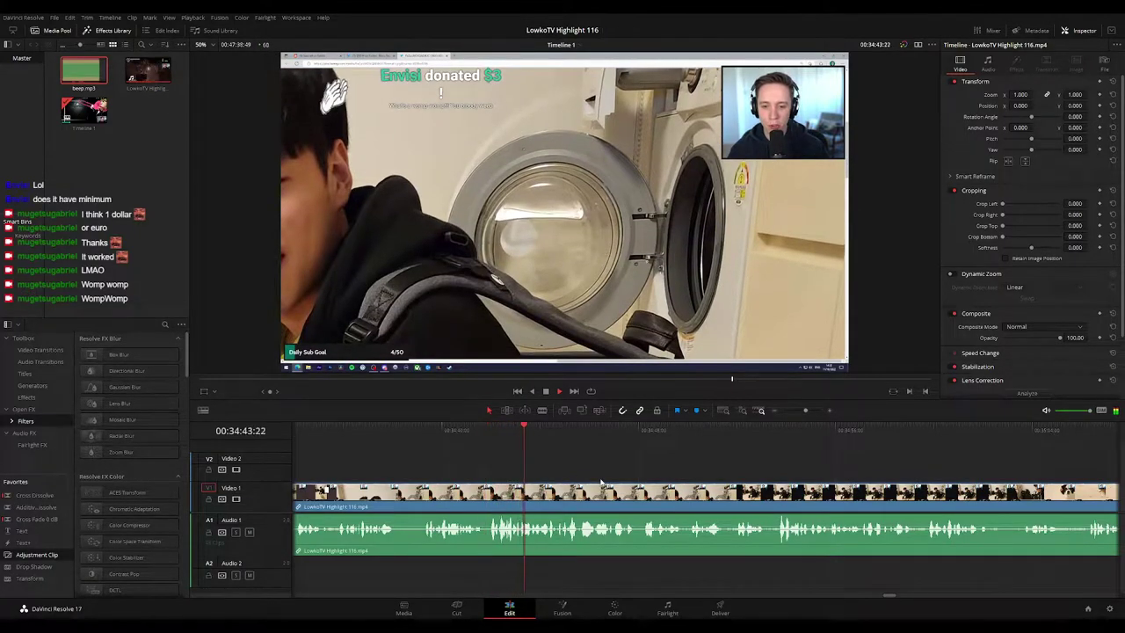
scroll(515, 467, right, 2)
scroll(532, 471, right, 1)
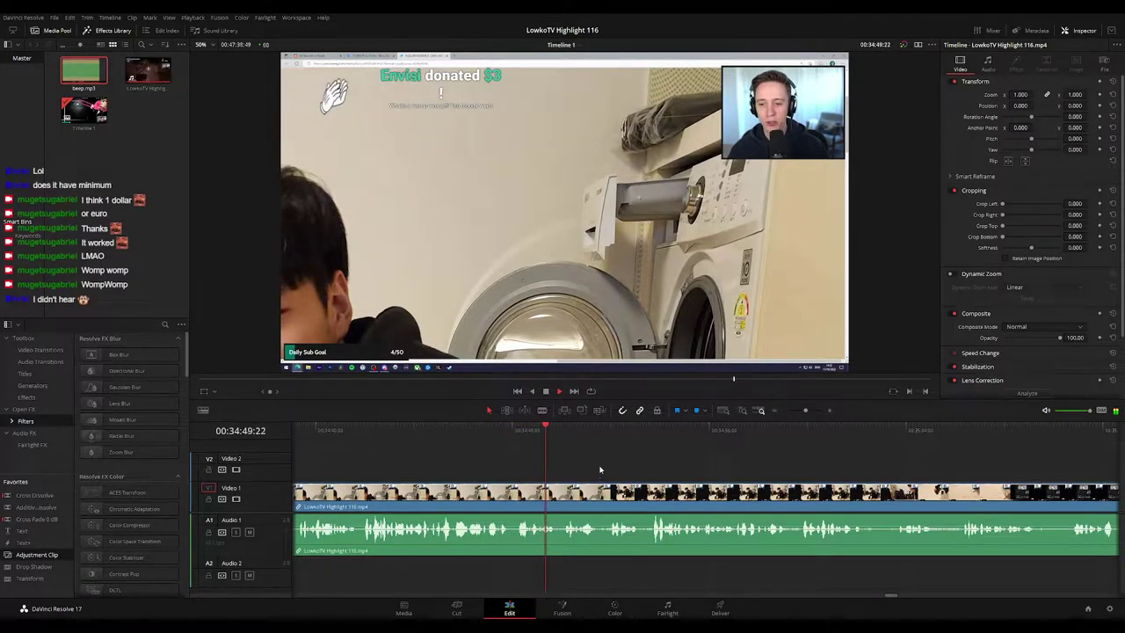
click(512, 429)
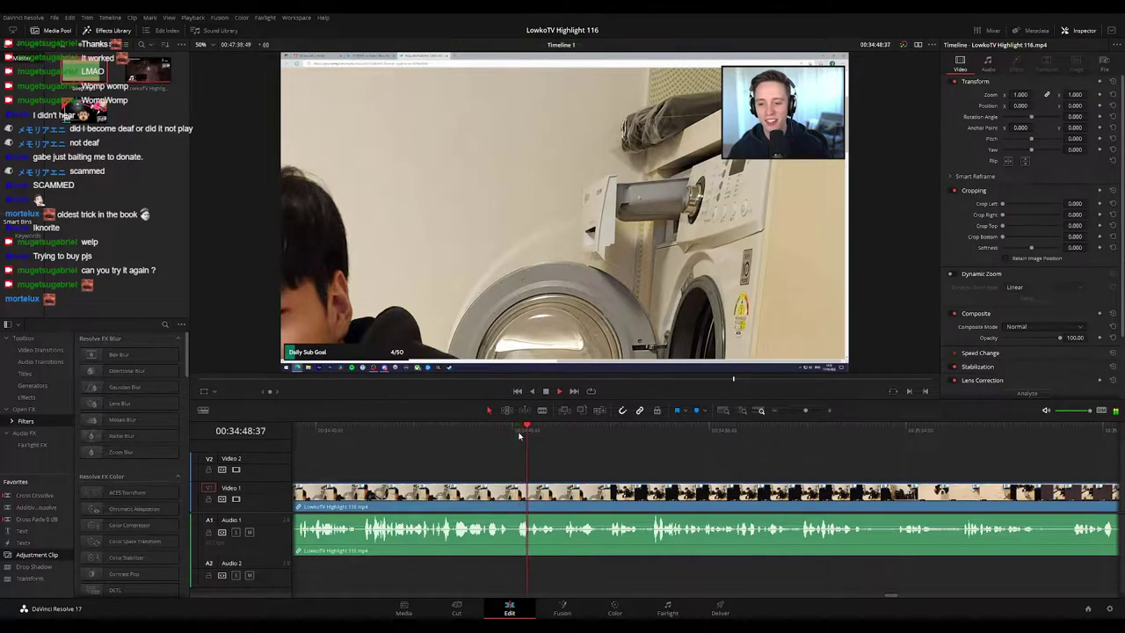
click(514, 430)
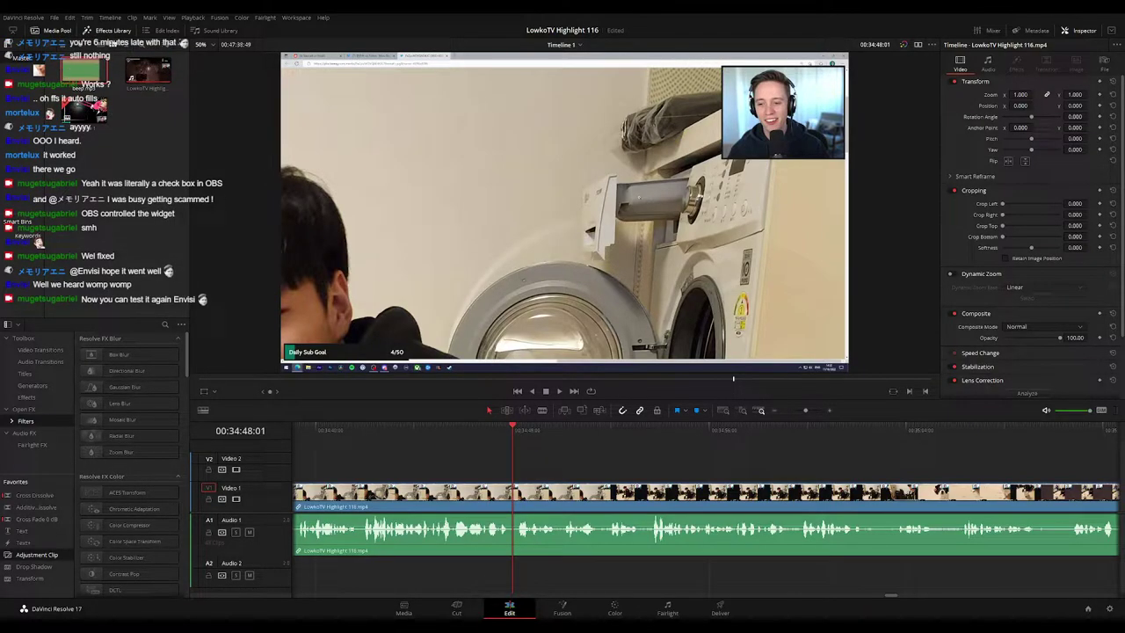
key(space)
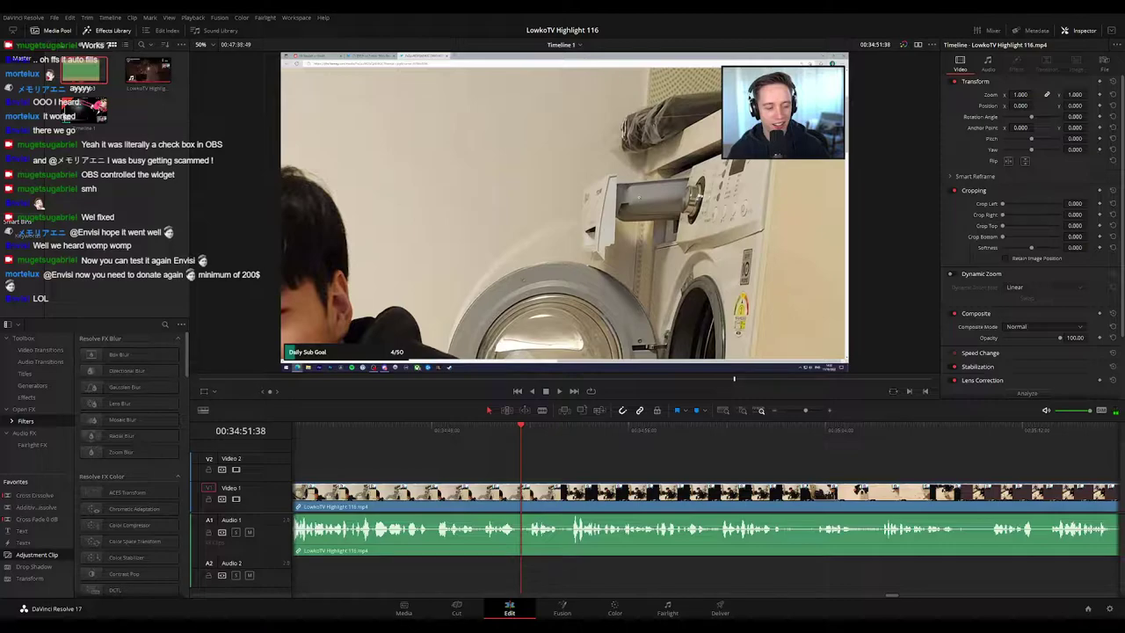
key(ctrl+s)
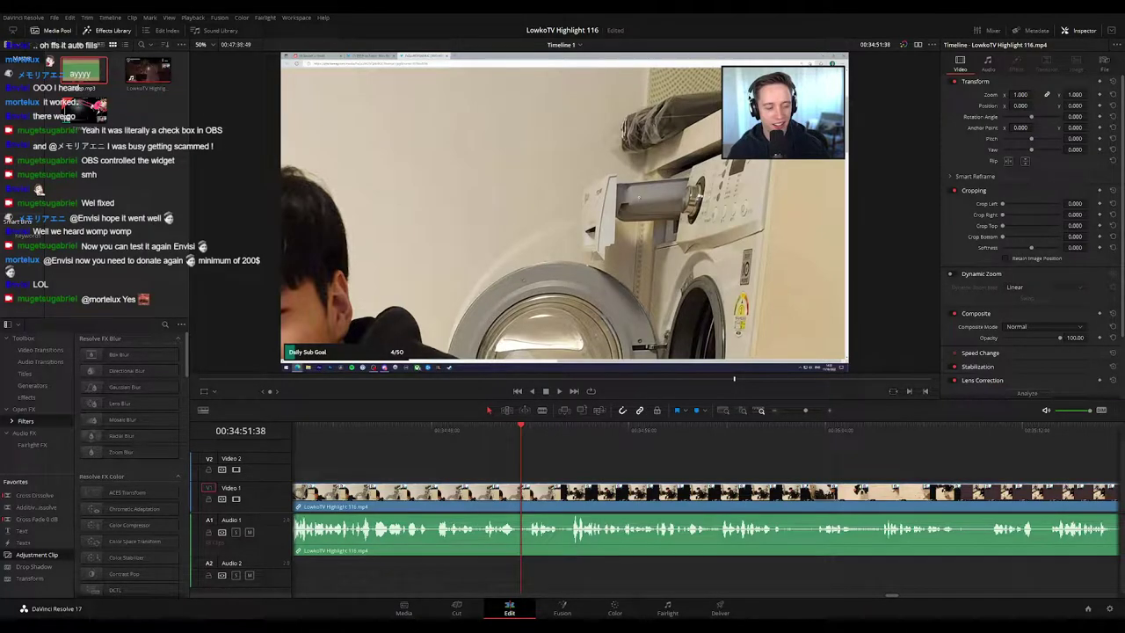
Step: Replay the washing machine and puppy footage from 00:34:41:46 to about 00:35:09
scroll(483, 466, left, 2)
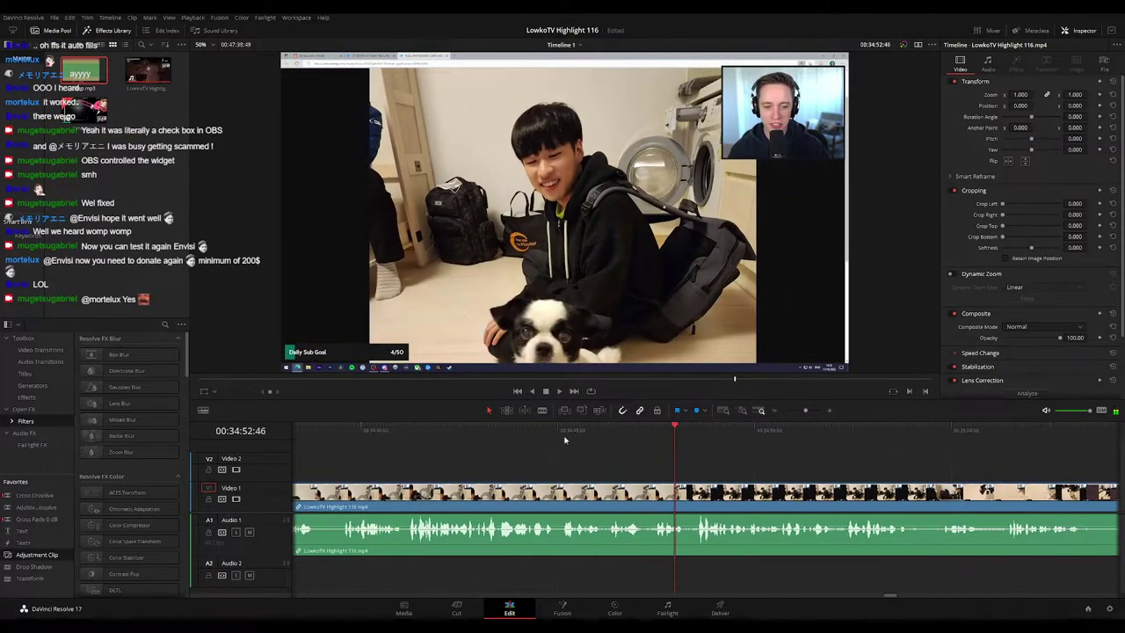
click(555, 429)
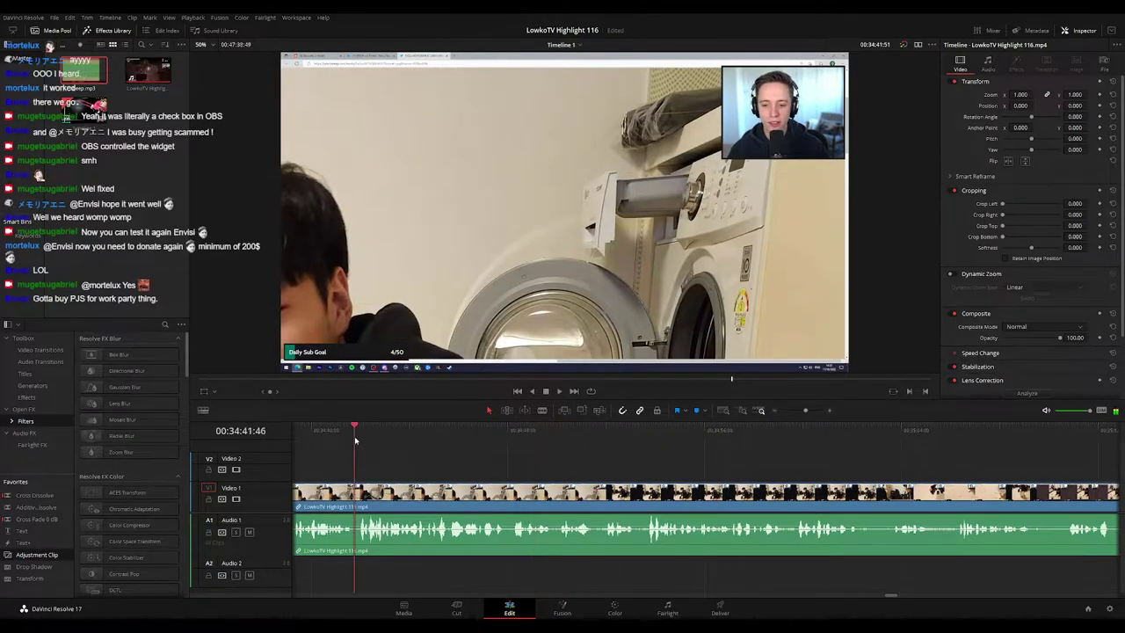
key(l)
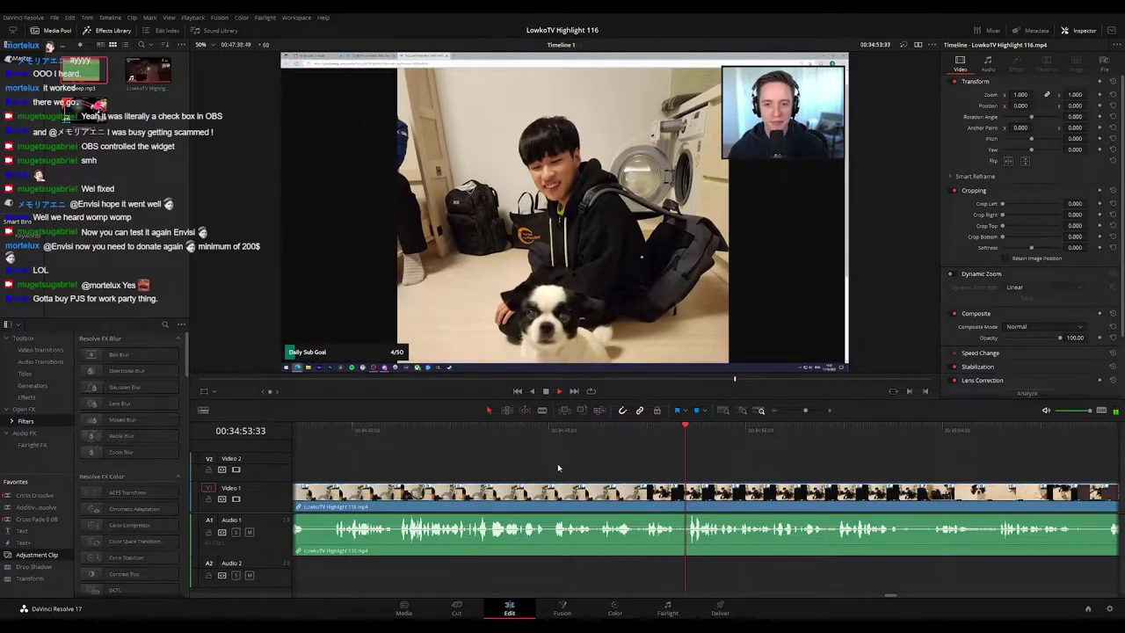
scroll(776, 472, right, 2)
drag(805, 410, 808, 410)
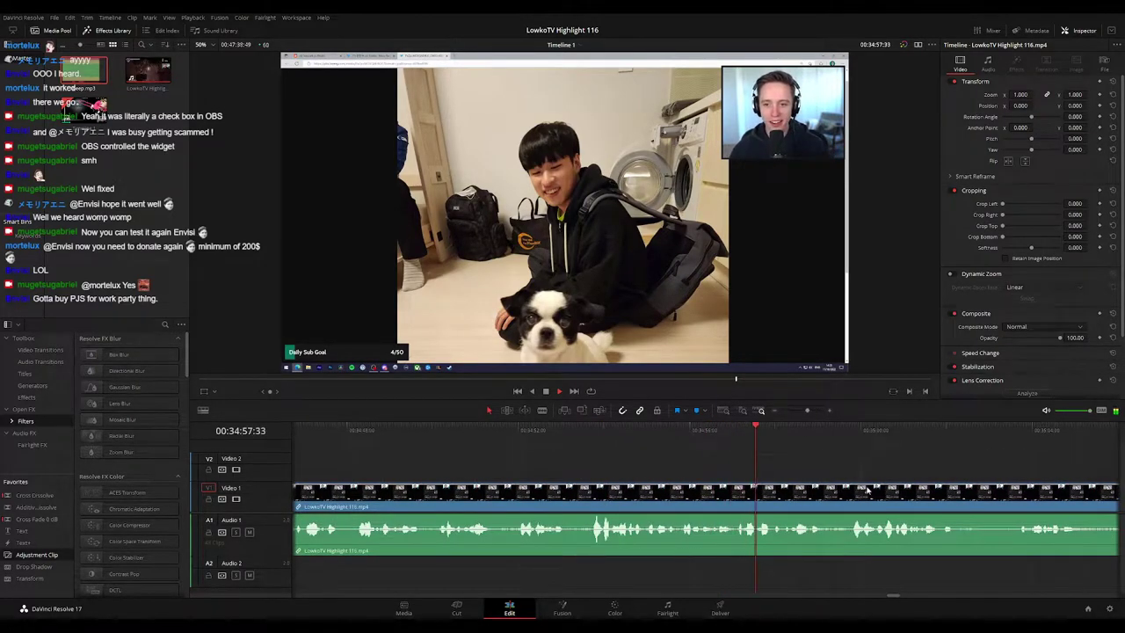
scroll(667, 457, right, 5)
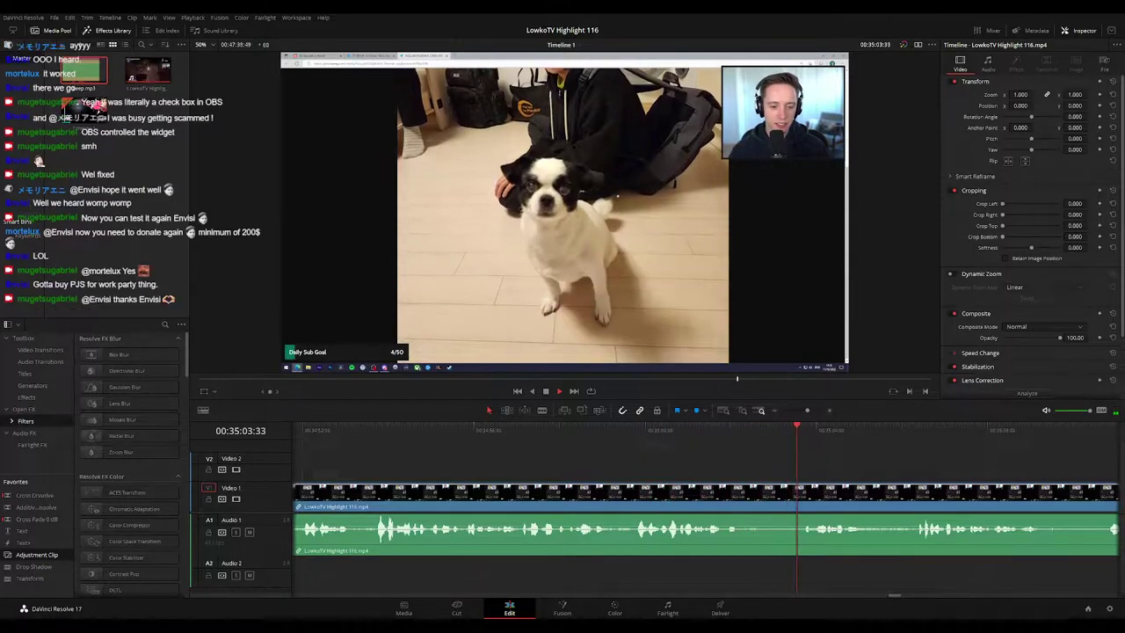
scroll(745, 462, right, 4)
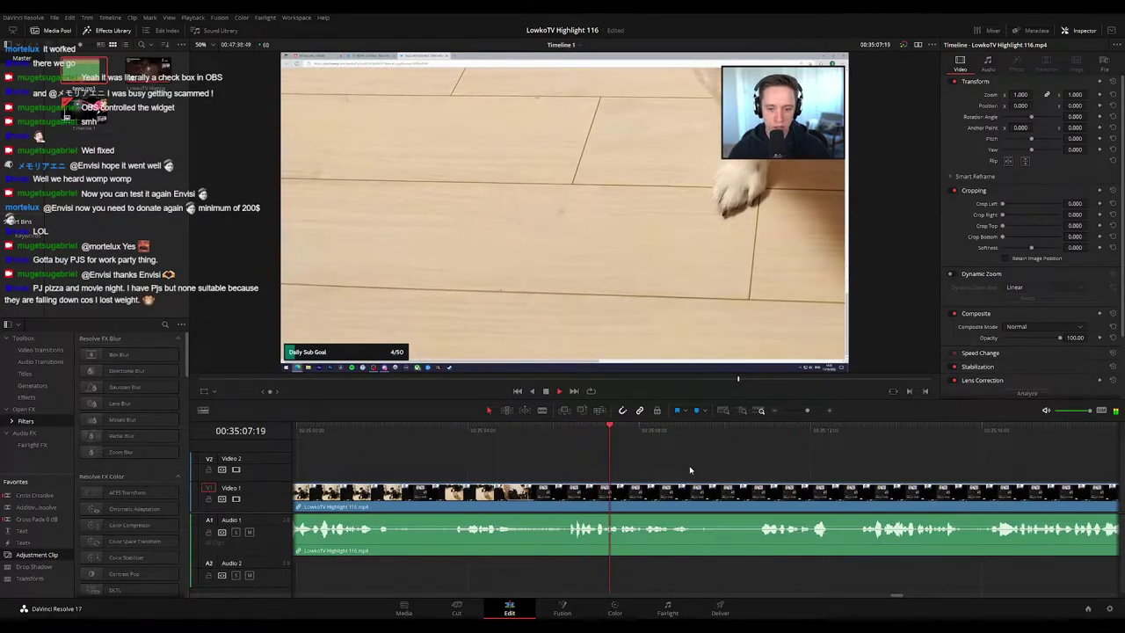
scroll(690, 470, right, 1)
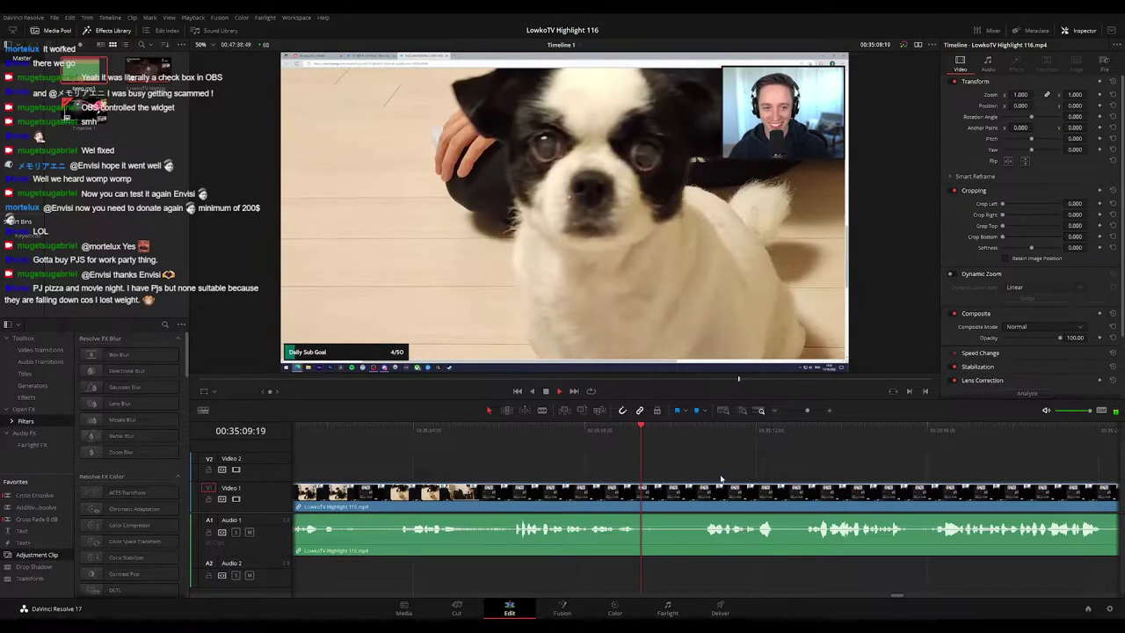
Step: Replay the puppy close-up just before 00:35:09 and review the following photo footage to about 00:35:39
click(606, 432)
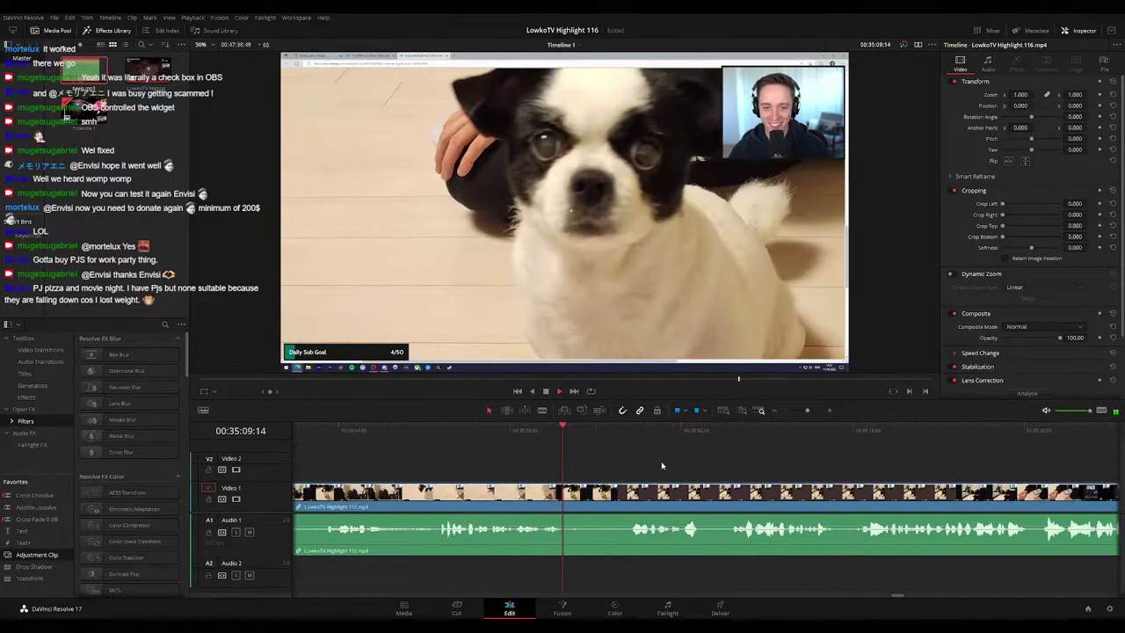
scroll(652, 460, right, 2)
drag(717, 471, 635, 460)
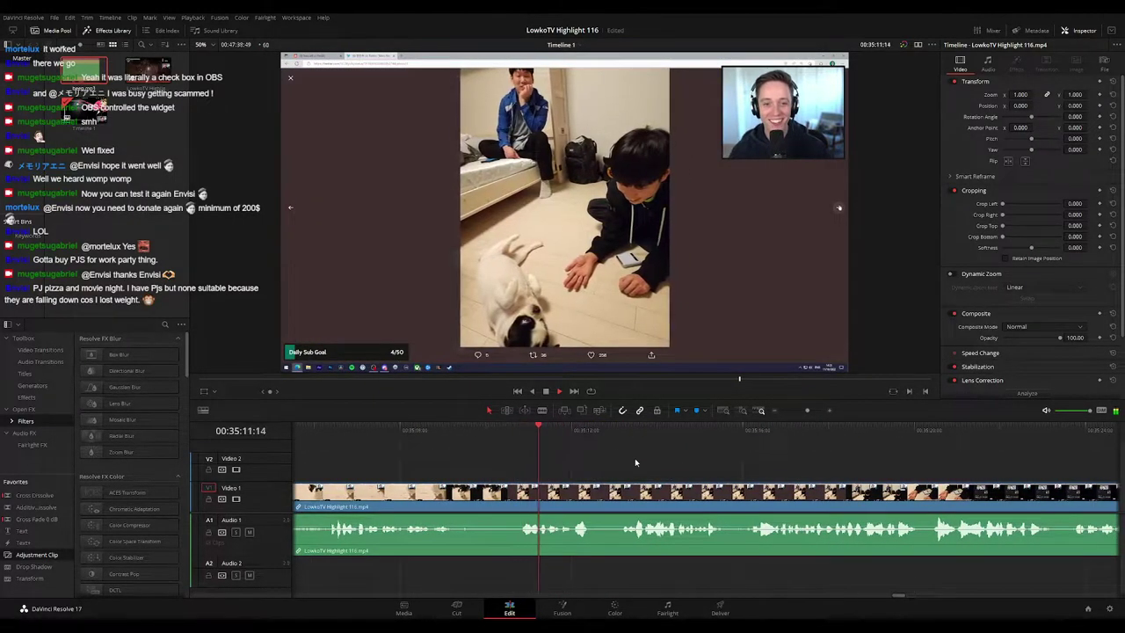
drag(715, 472, 659, 461)
scroll(652, 460, right, 1)
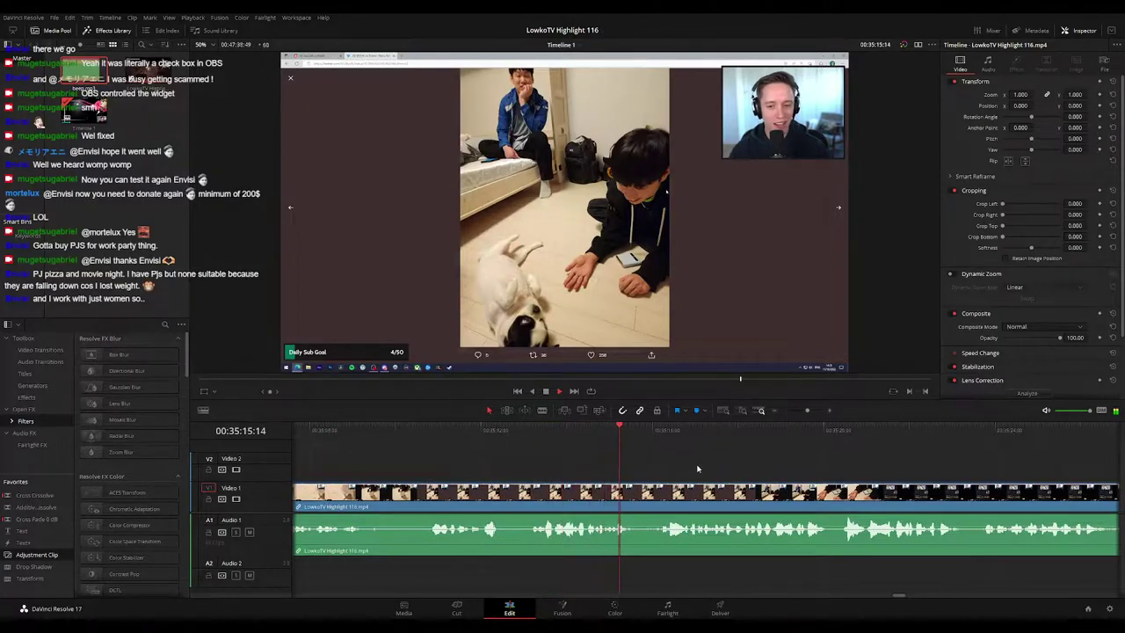
drag(807, 411, 803, 412)
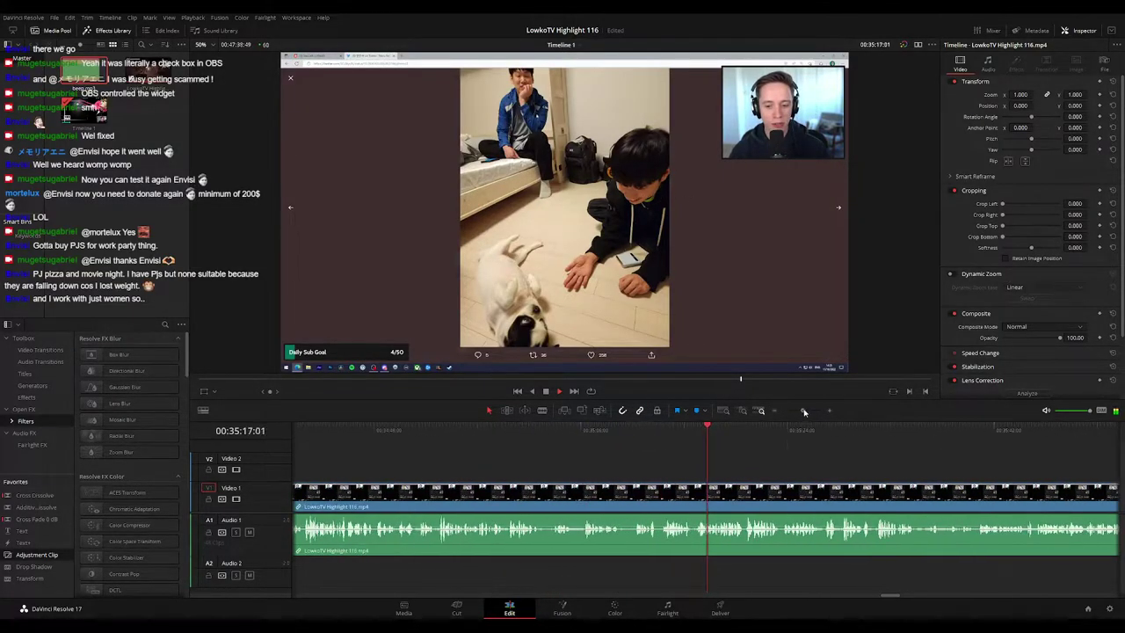
drag(791, 459, 702, 456)
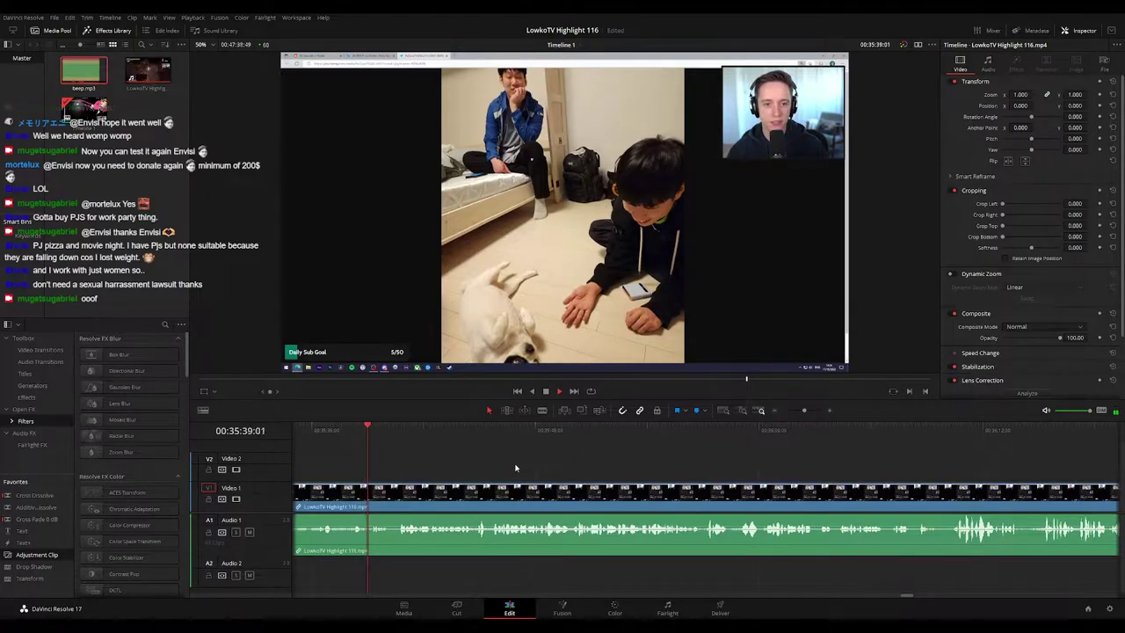
Step: Ripple-delete about 18 frames from 00:35:40:10, after the puppy photos, and colour the clip before the cut green
key(space)
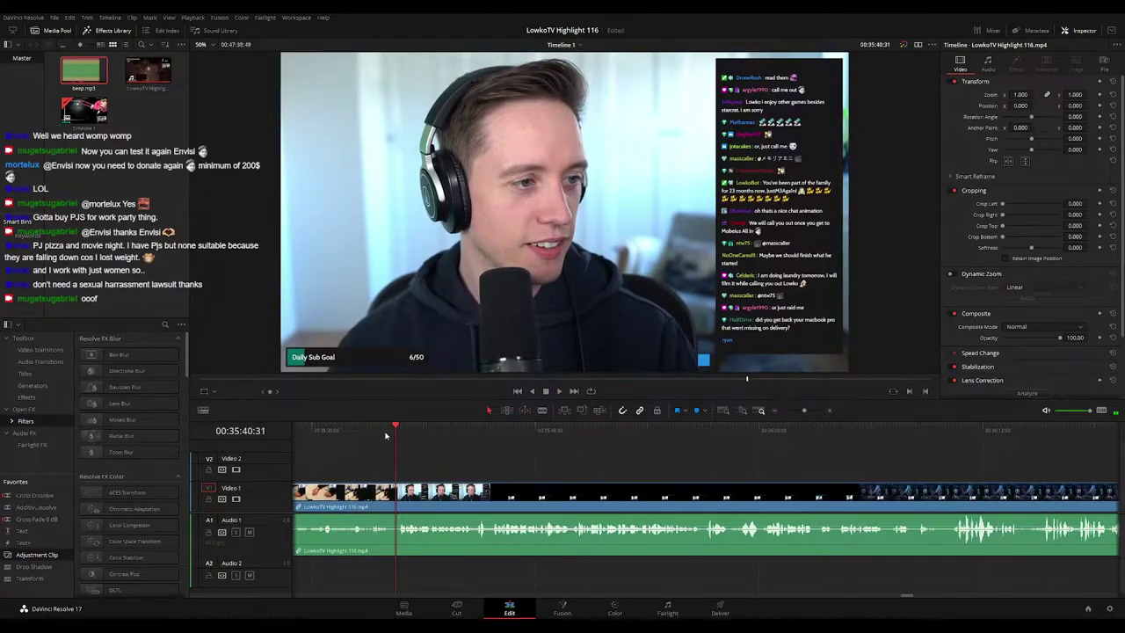
drag(384, 433, 389, 434)
click(390, 430)
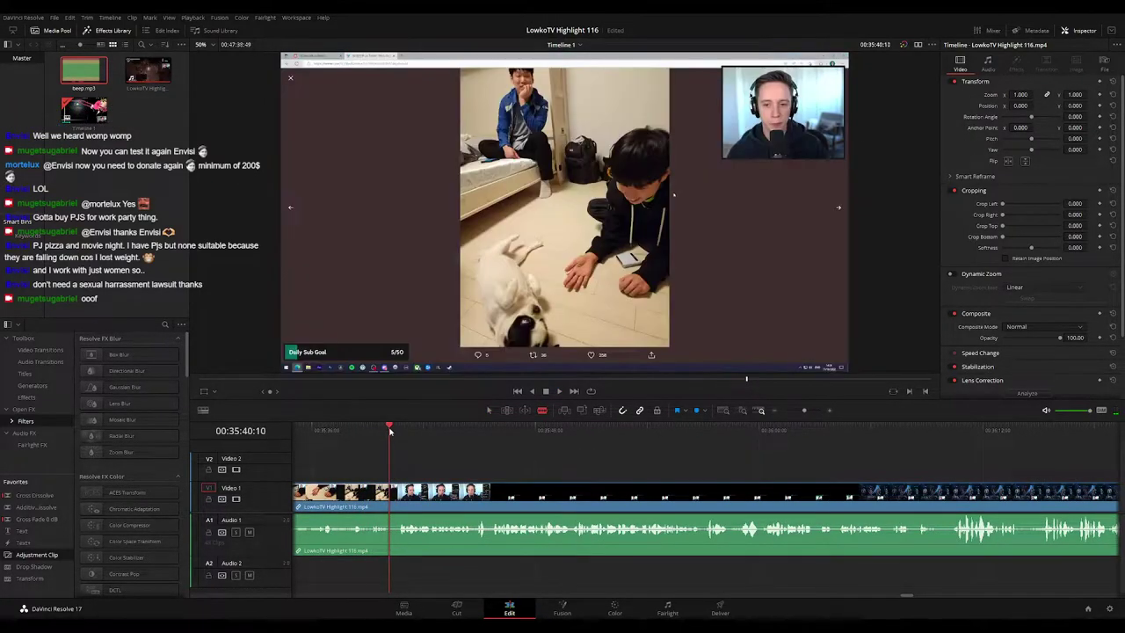
click(394, 494)
key(a)
click(392, 501)
key(Delete)
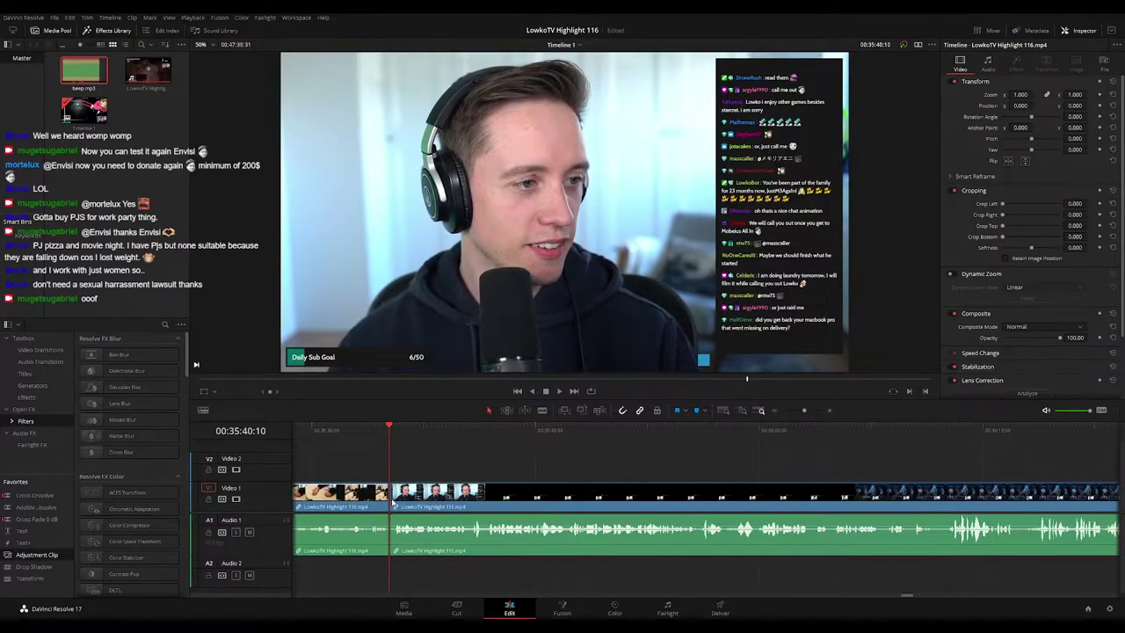
key(space)
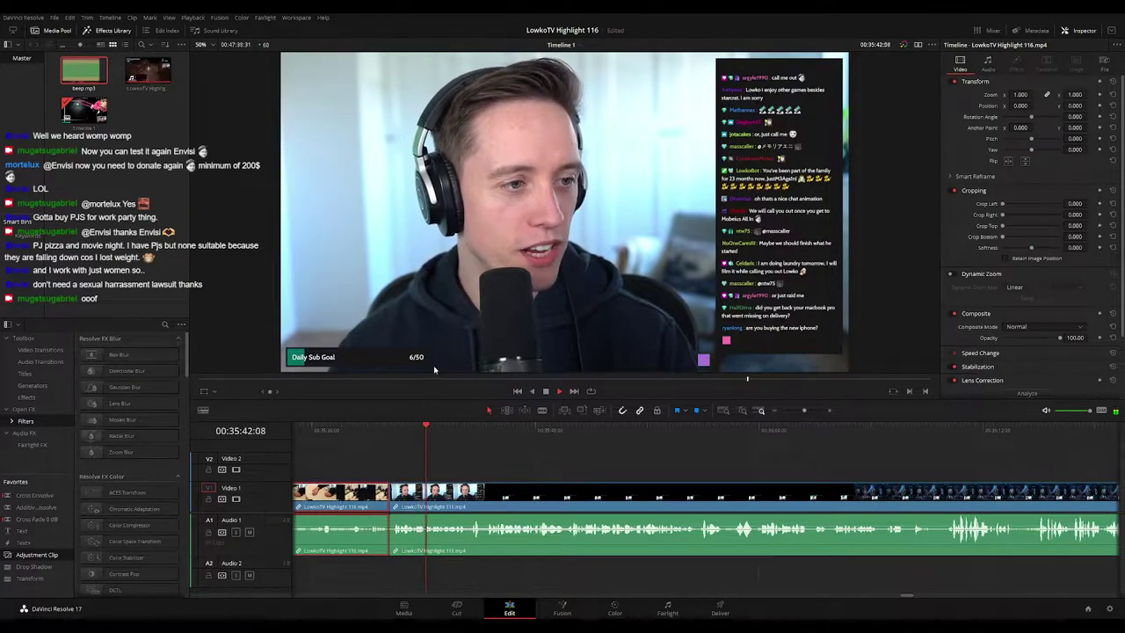
click(598, 465)
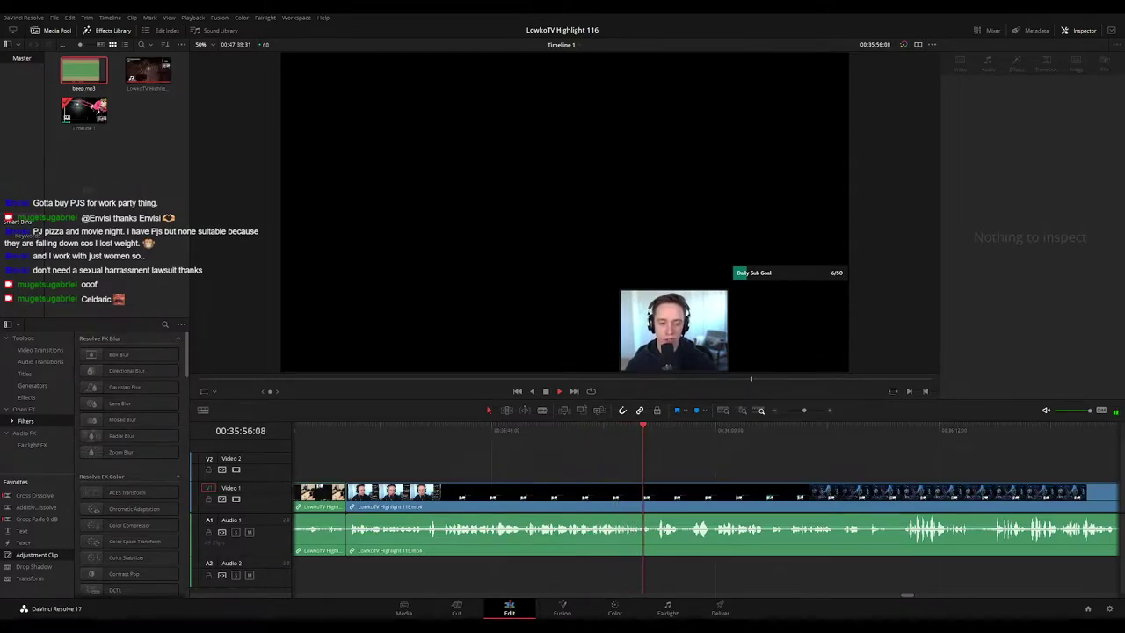
Step: Ripple-delete about one second from about 00:36:02, during the black screen before StarCraft loads, and colour the clip before the cut green
scroll(710, 467, right, 5)
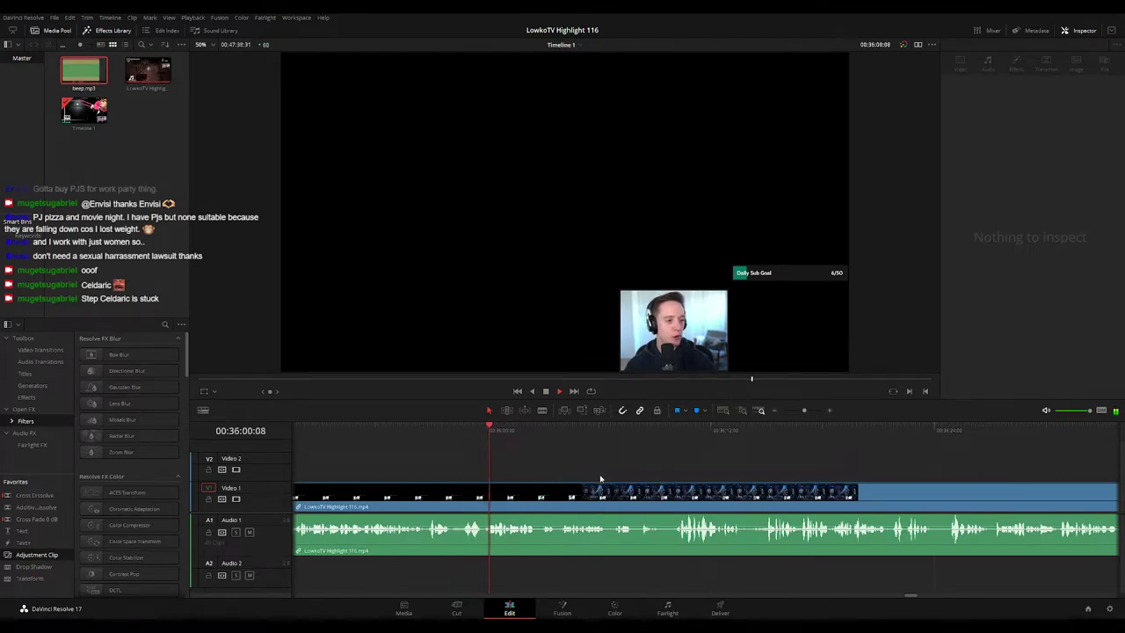
drag(613, 463, 596, 463)
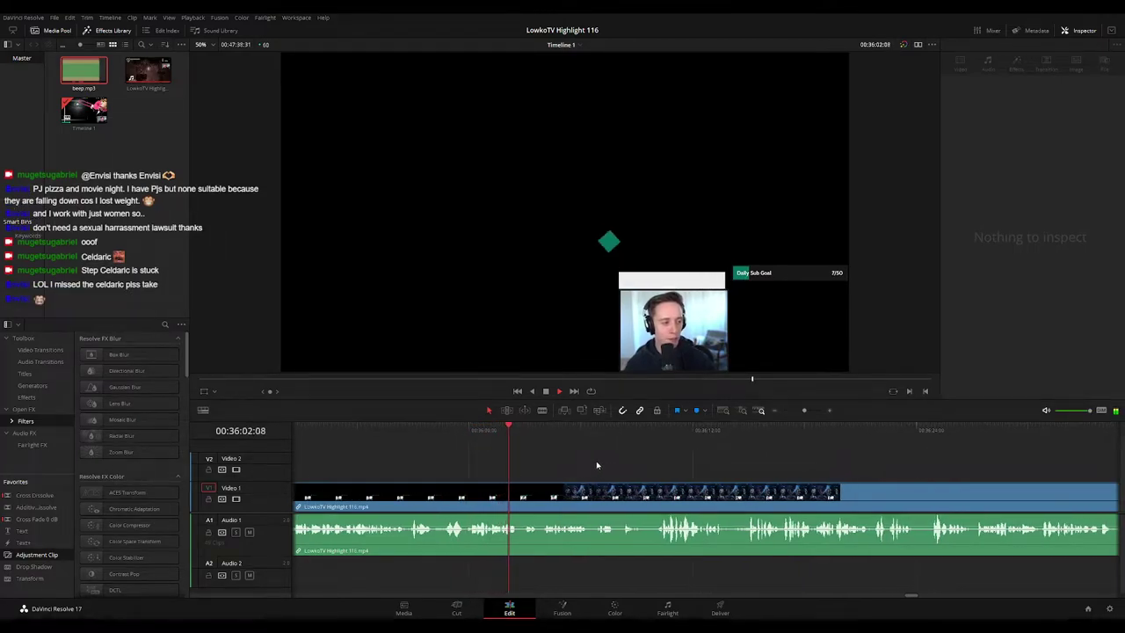
scroll(610, 466, right, 1)
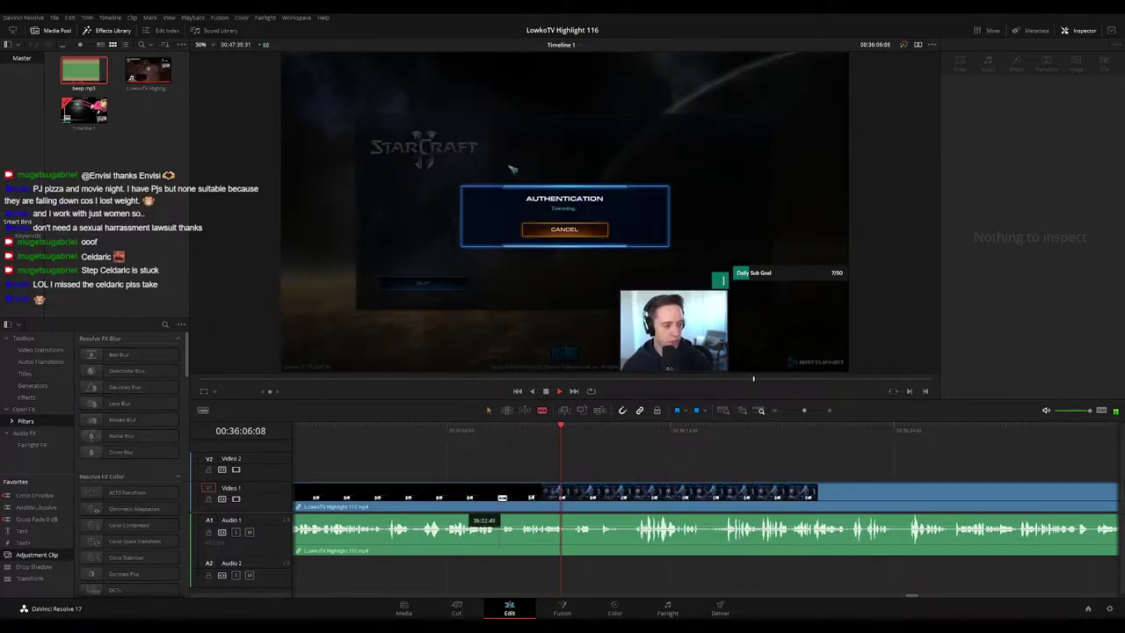
click(498, 497)
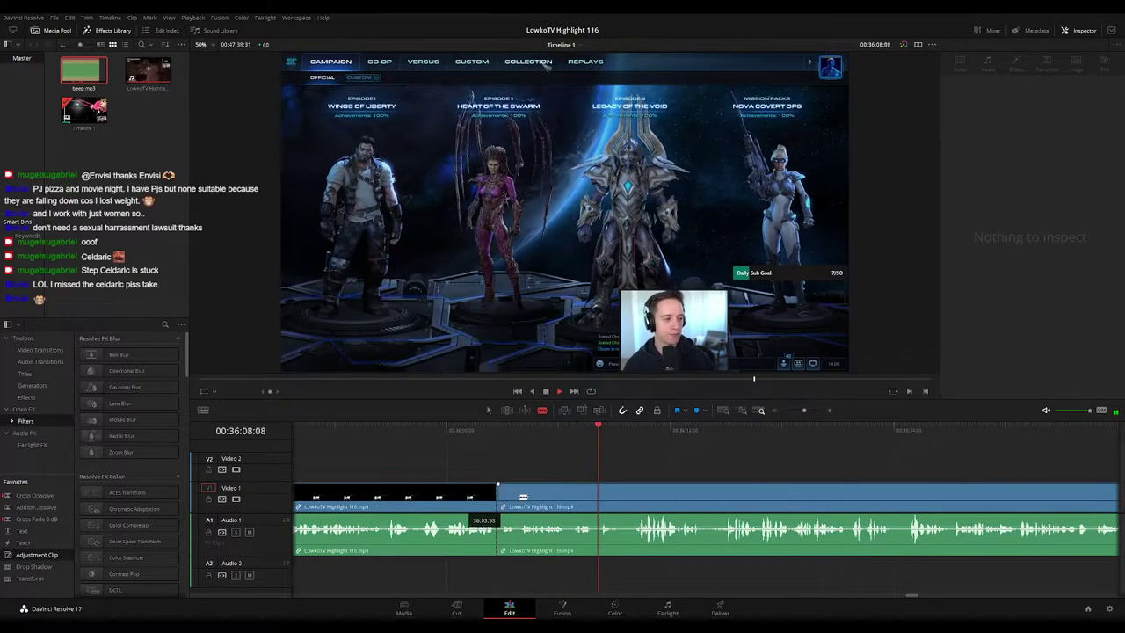
click(517, 496)
key(a)
click(510, 496)
key(Delete)
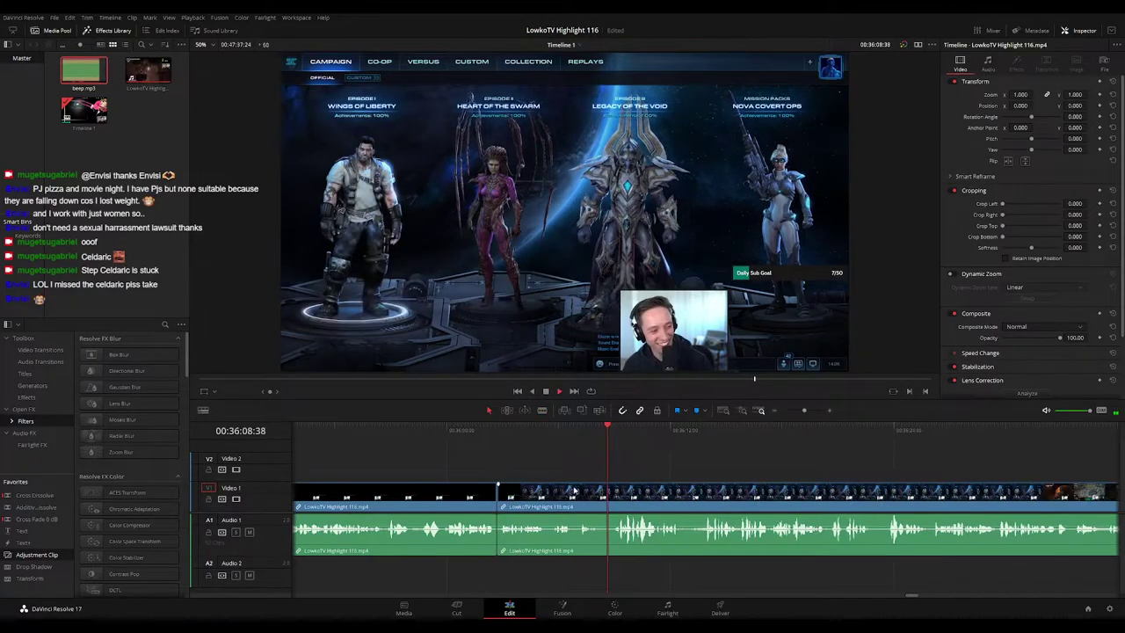
click(486, 494)
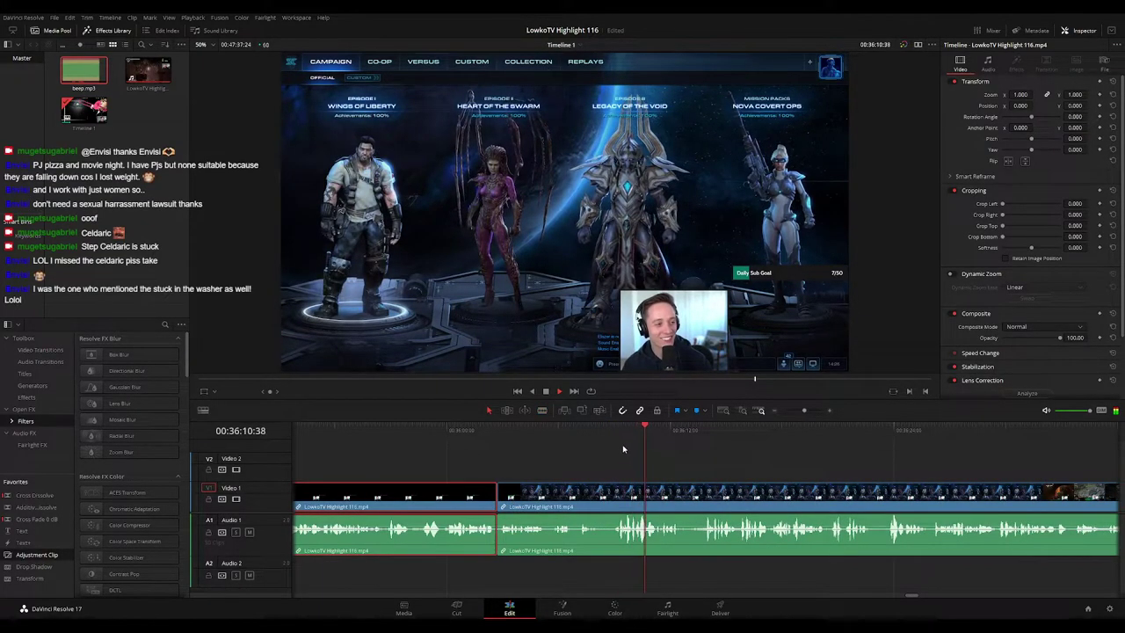
click(773, 466)
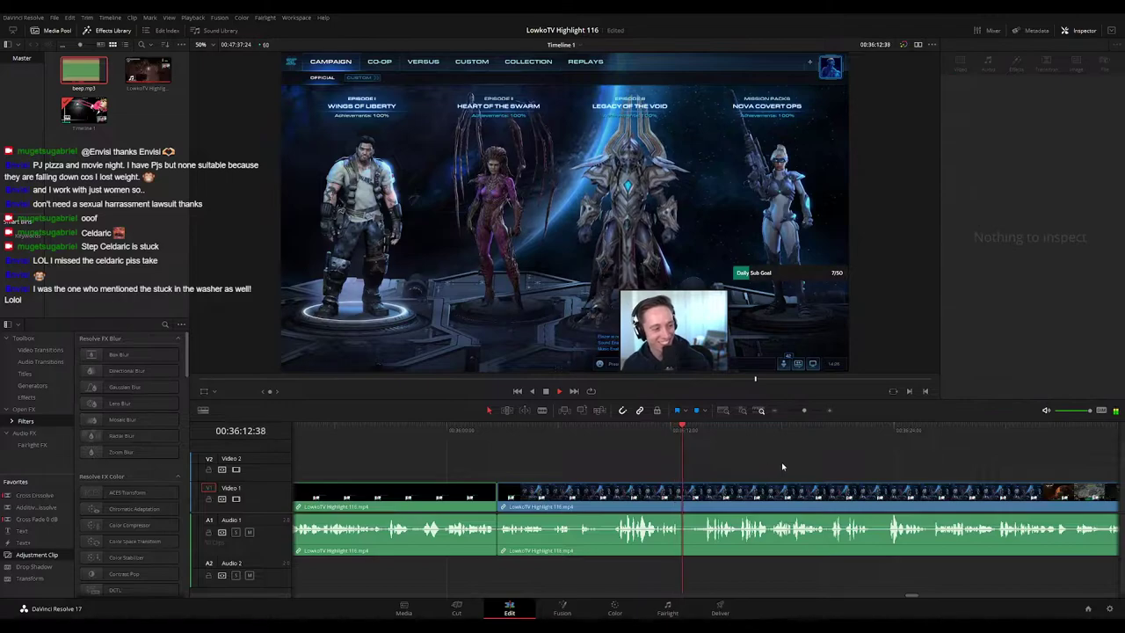
Step: Split the StarCraft campaign menu clip at 00:36:25:34, where the pause in speech begins
drag(783, 464, 637, 455)
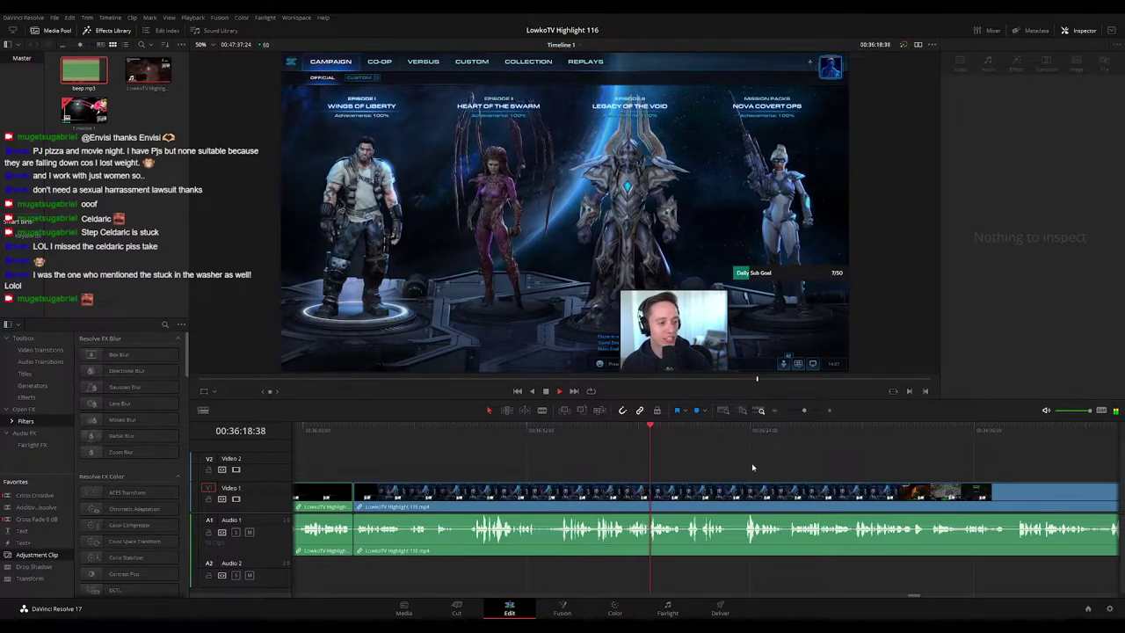
scroll(695, 462, right, 3)
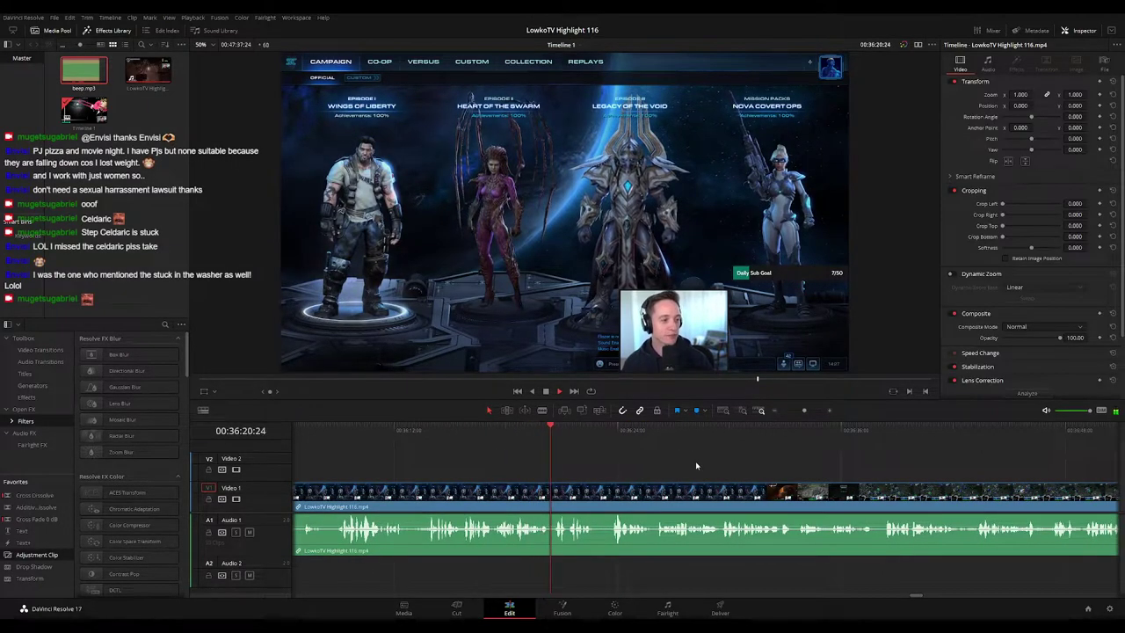
scroll(696, 466, right, 3)
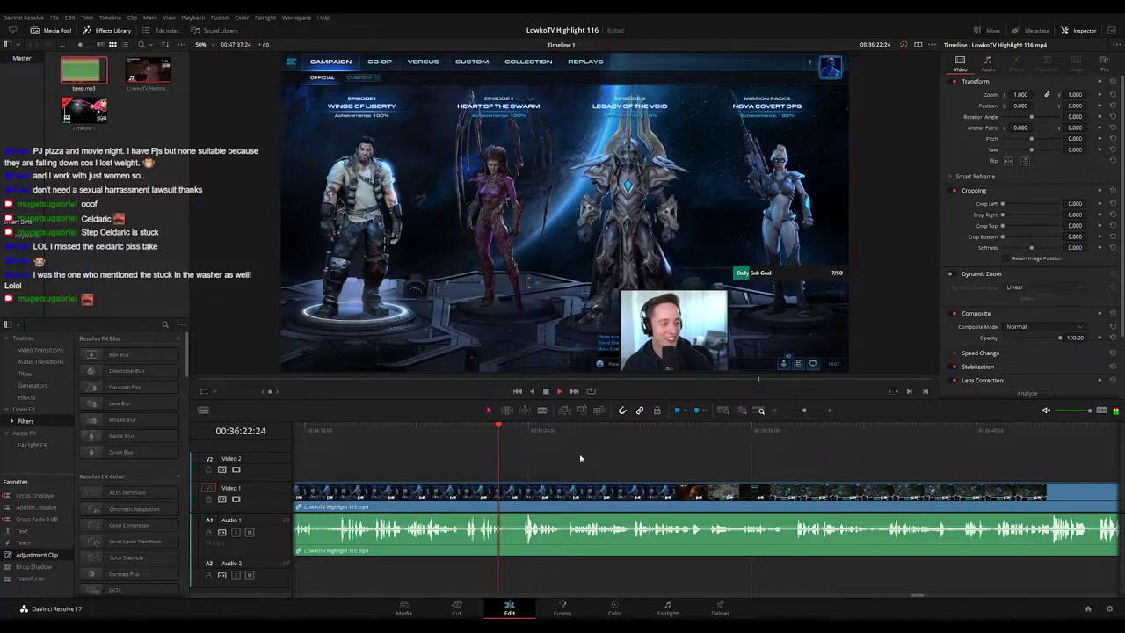
scroll(617, 464, right, 2)
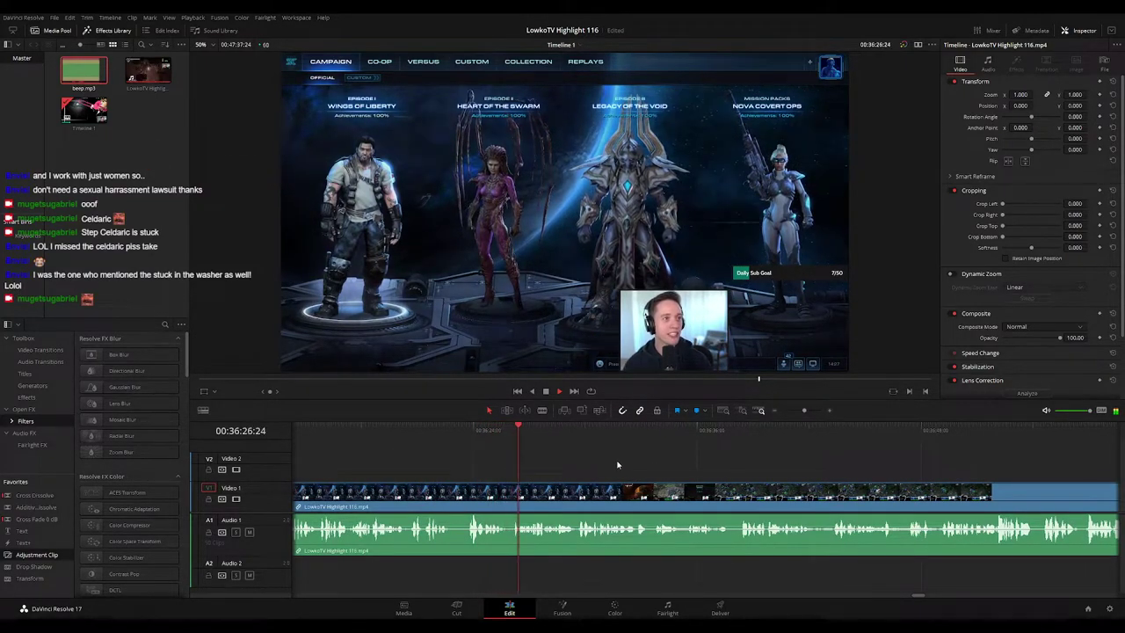
click(498, 431)
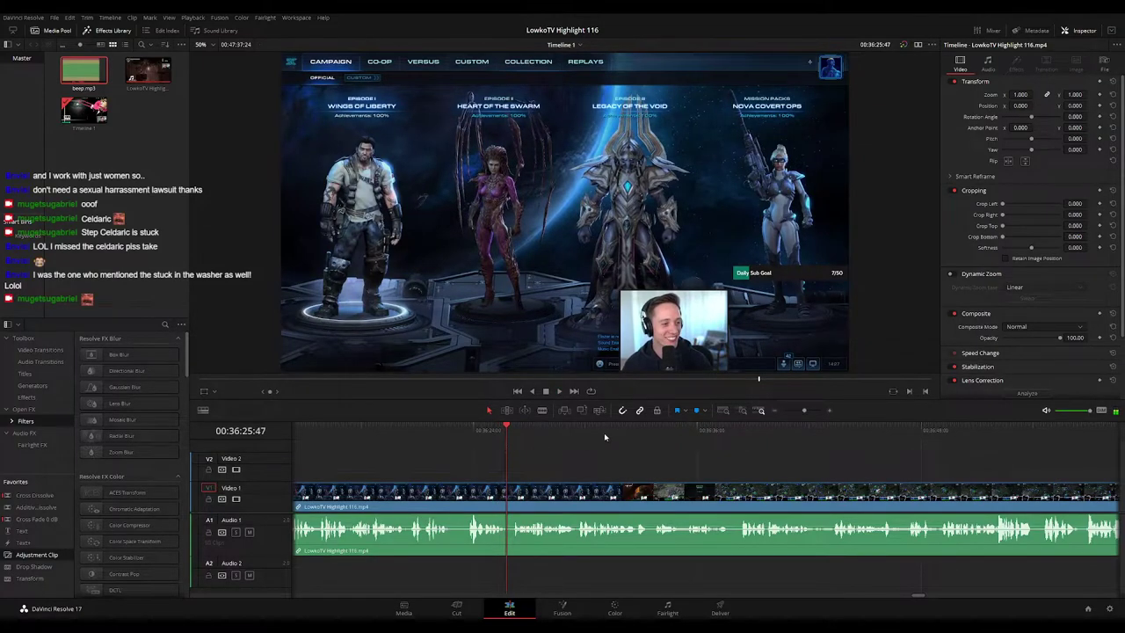
drag(801, 411, 808, 411)
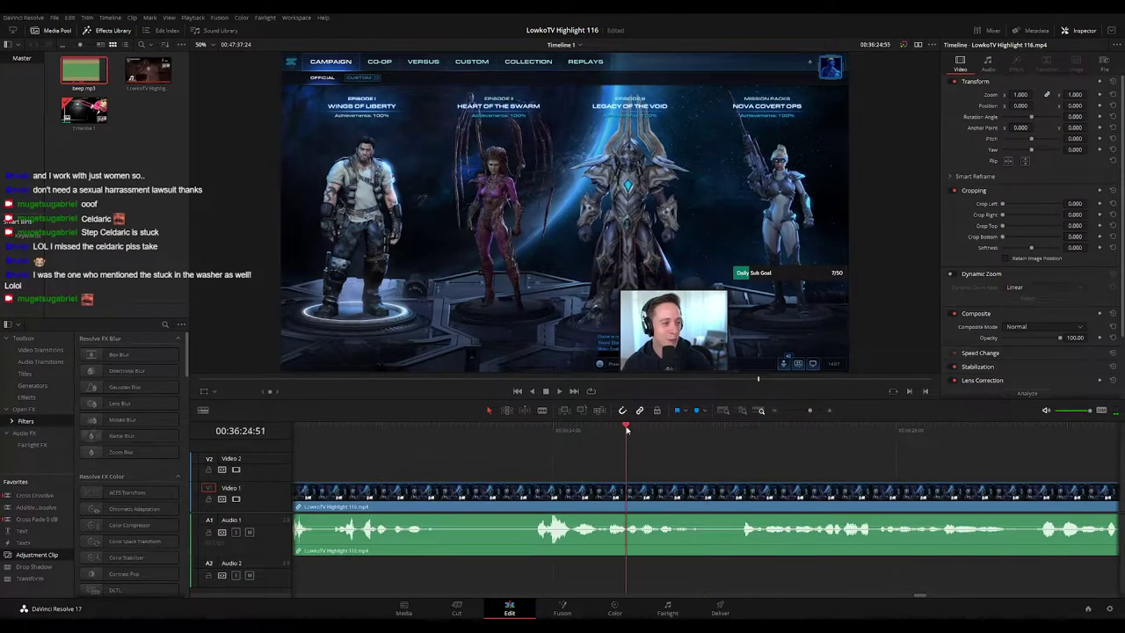
click(652, 429)
drag(667, 428, 674, 429)
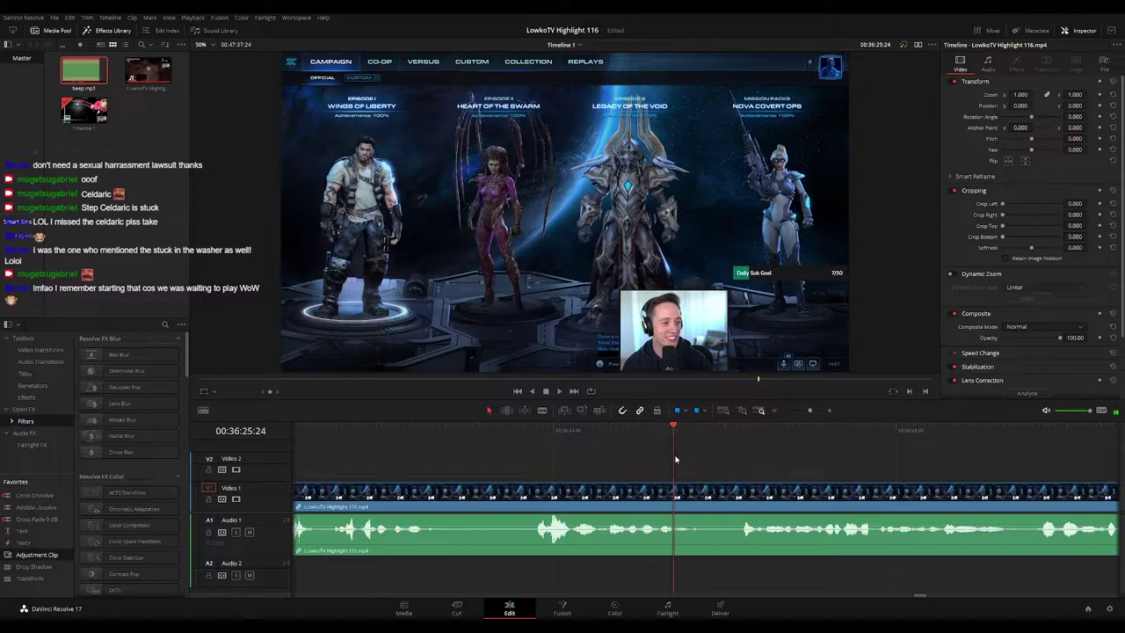
key(b)
key(ctrl+b)
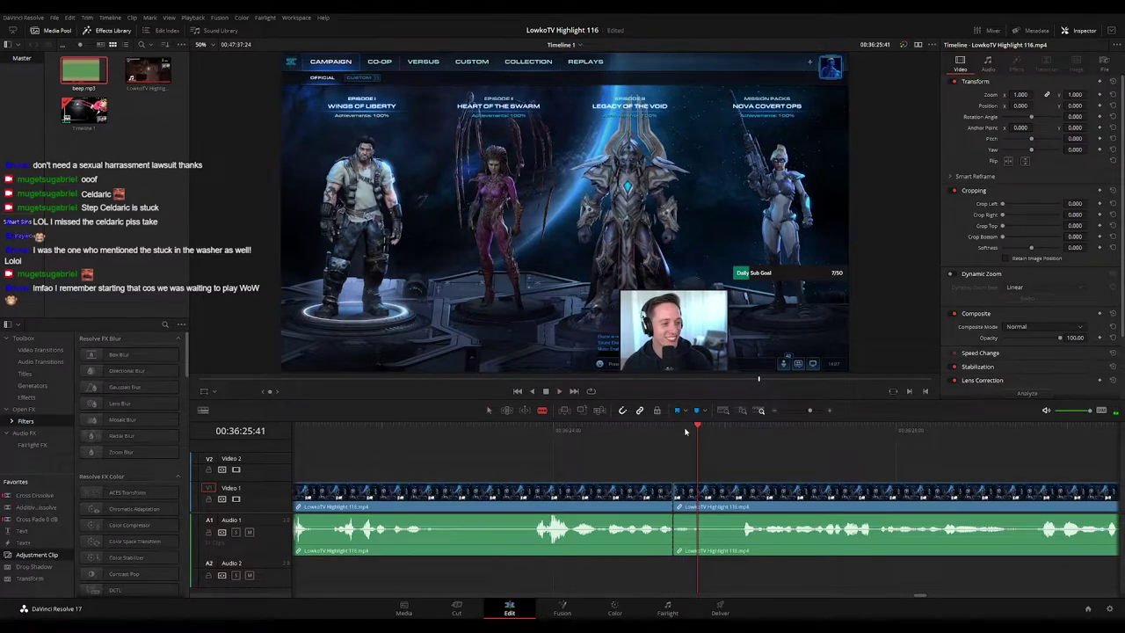
click(679, 429)
key(ctrl+b)
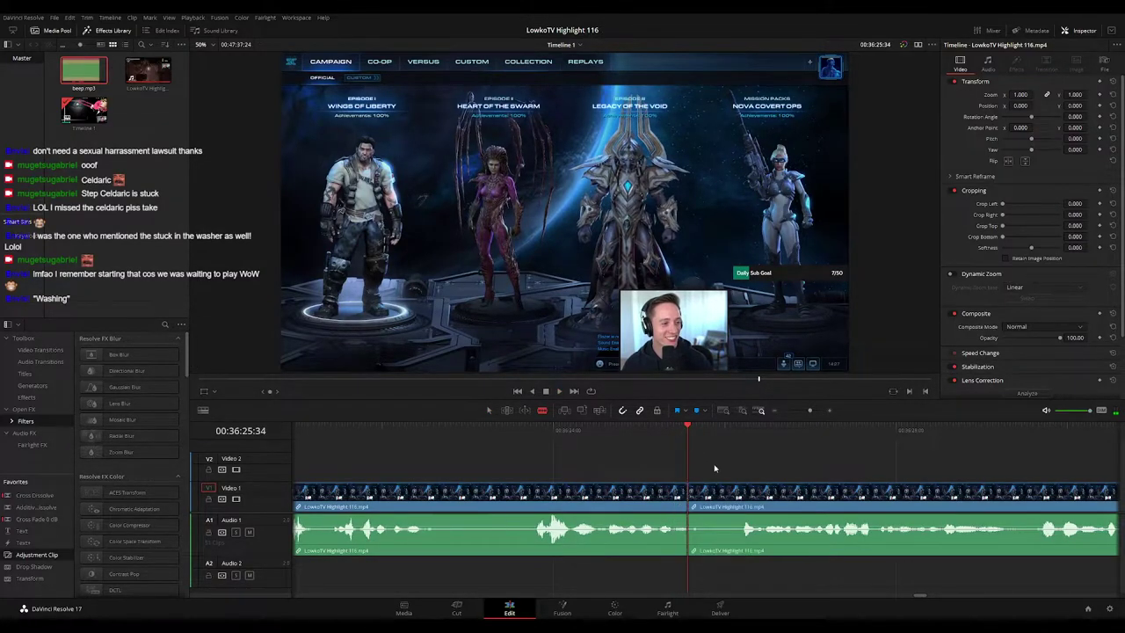
Step: Split at 00:36:26:10, ripple-delete the short piece from 00:36:25:34 to there, and colour the clip before the cut green
click(738, 470)
key(ctrl+b)
key(a)
click(721, 503)
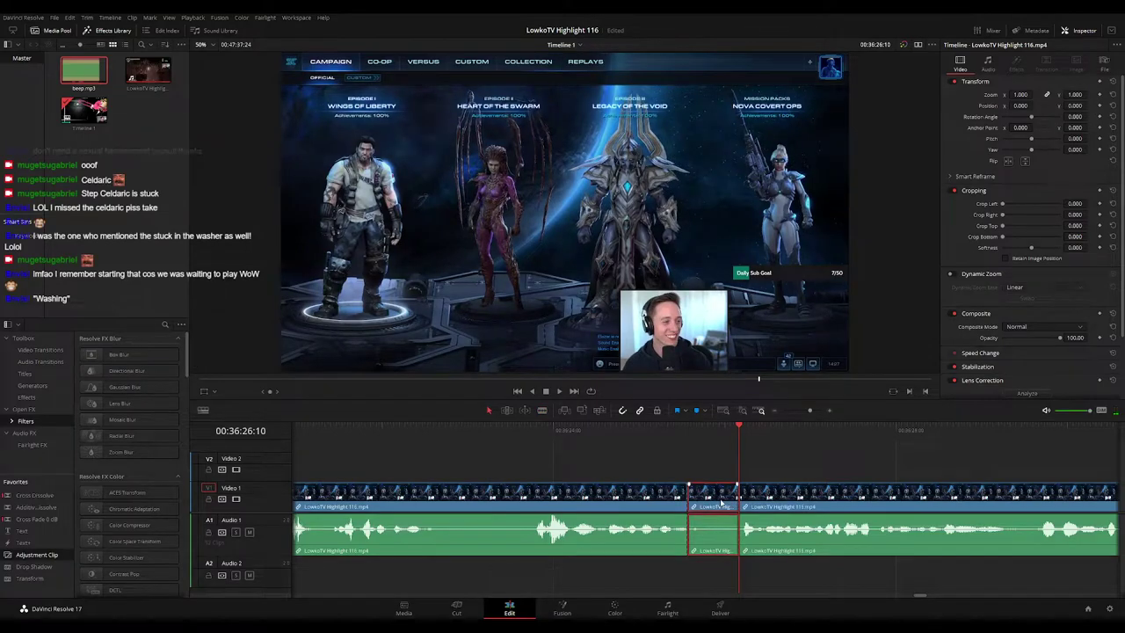
key(Delete)
key(space)
drag(810, 411, 803, 413)
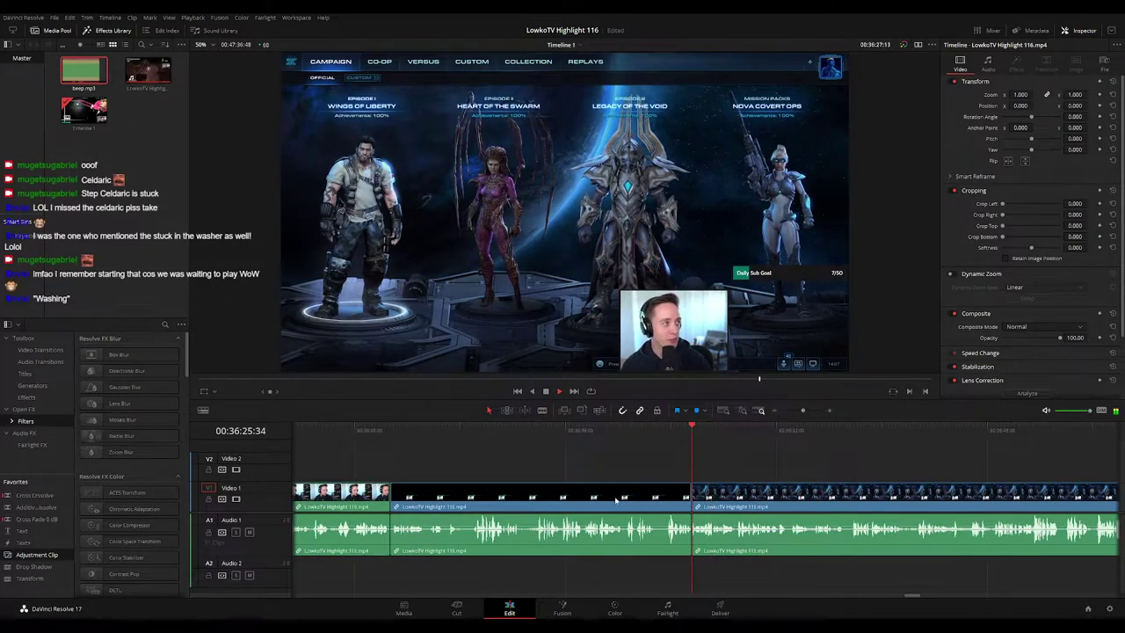
click(615, 499)
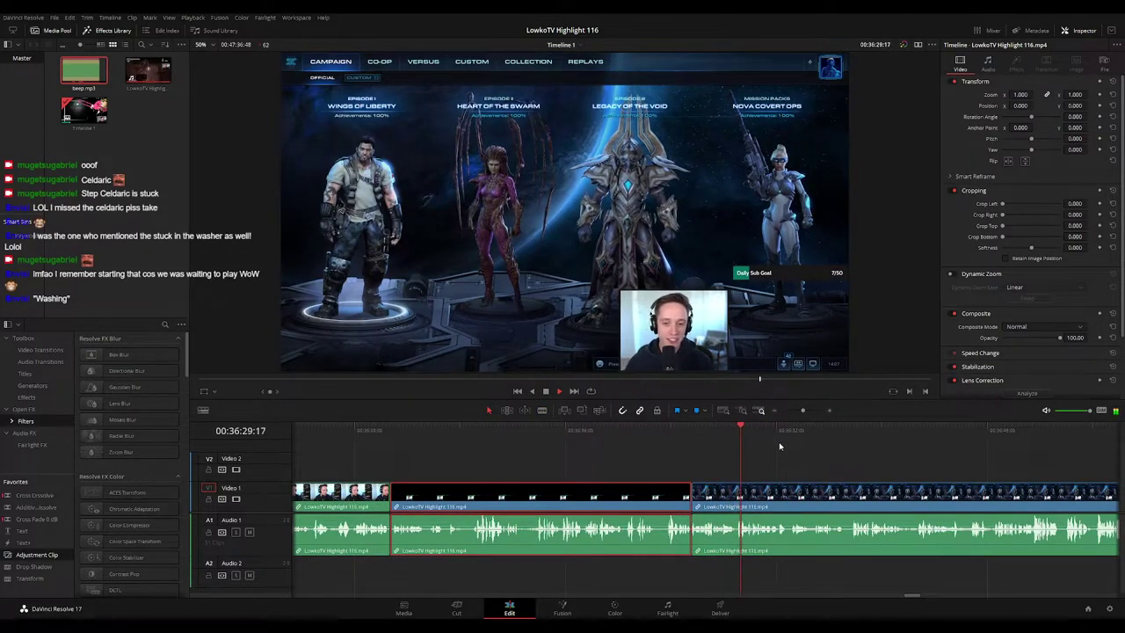
click(791, 459)
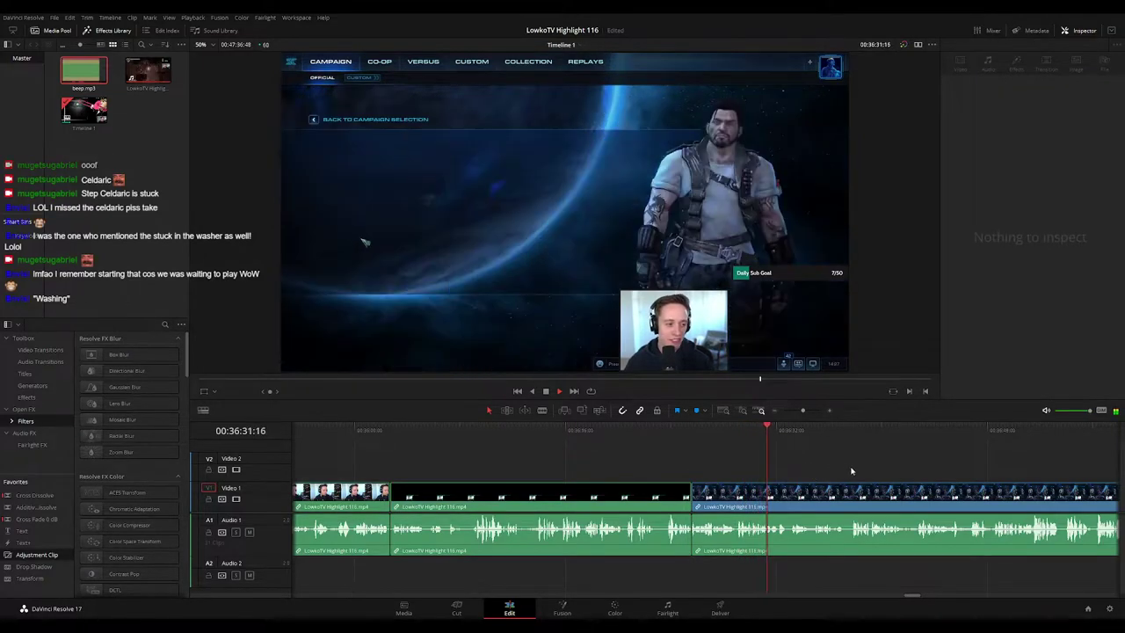
Step: Ripple-delete about half a second from about 00:36:37:12 to 00:36:37:41, at the end of the in-game menu footage
drag(850, 469, 640, 451)
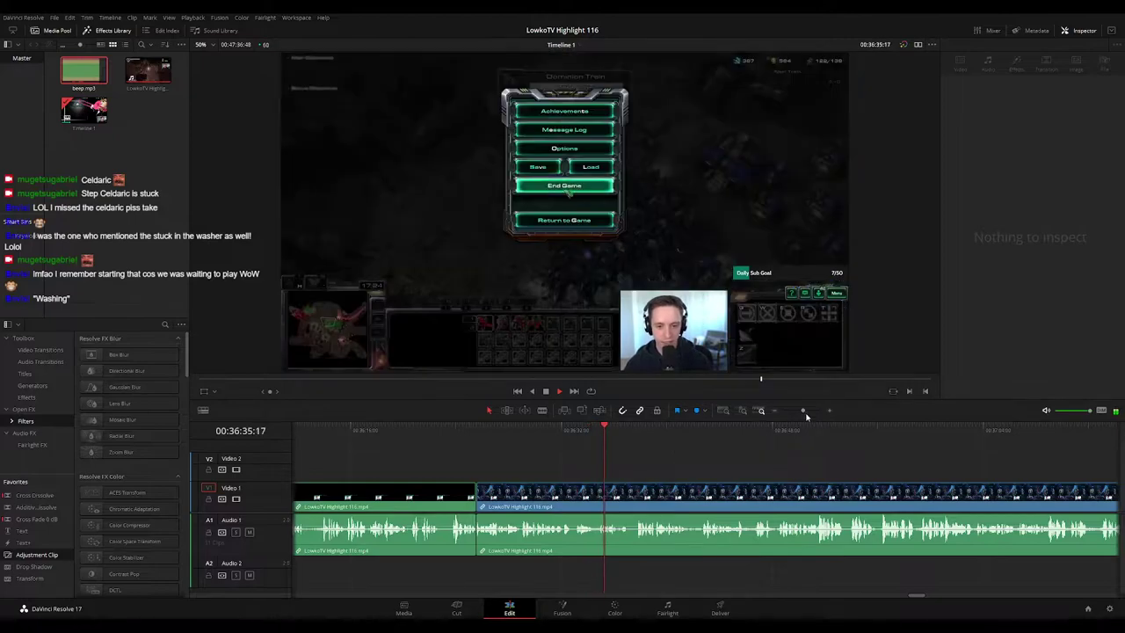
click(806, 410)
drag(801, 455, 580, 448)
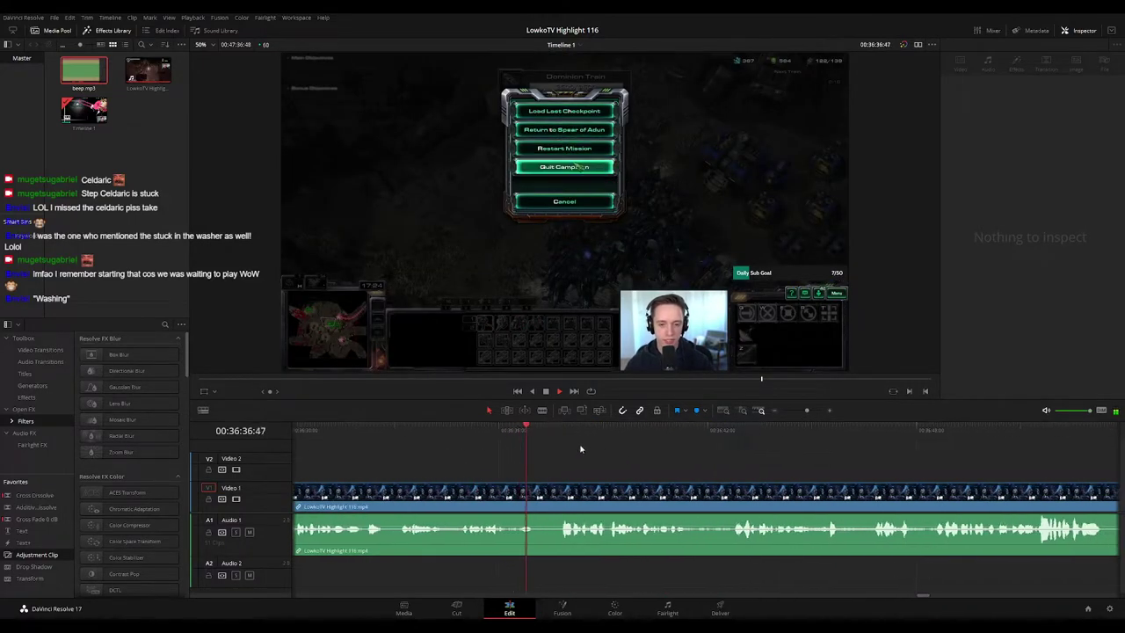
click(637, 477)
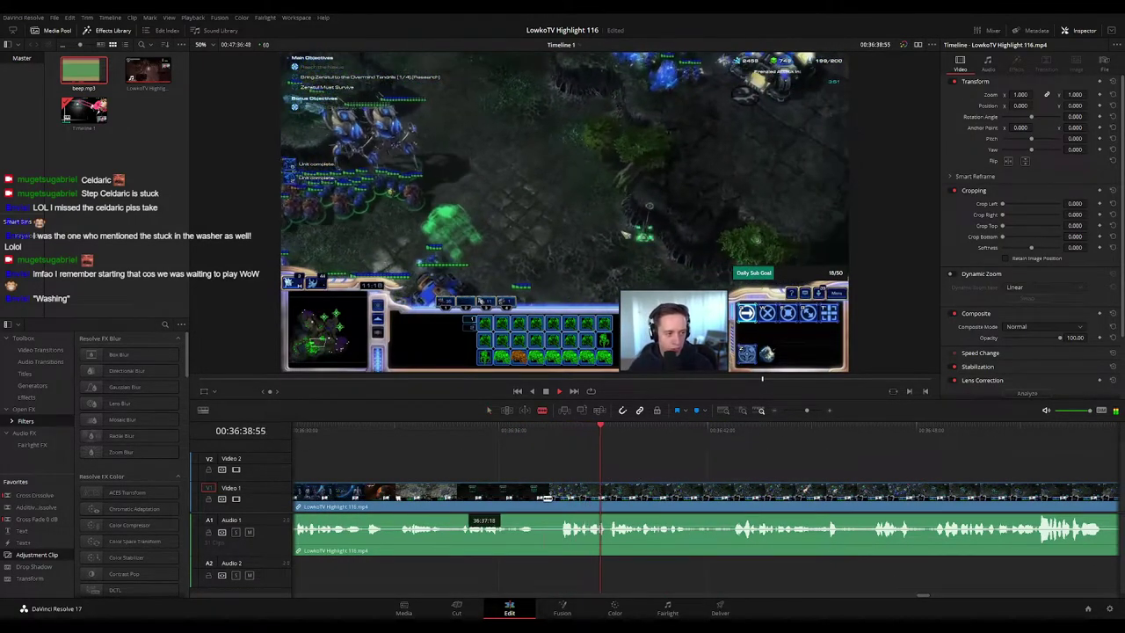
click(536, 430)
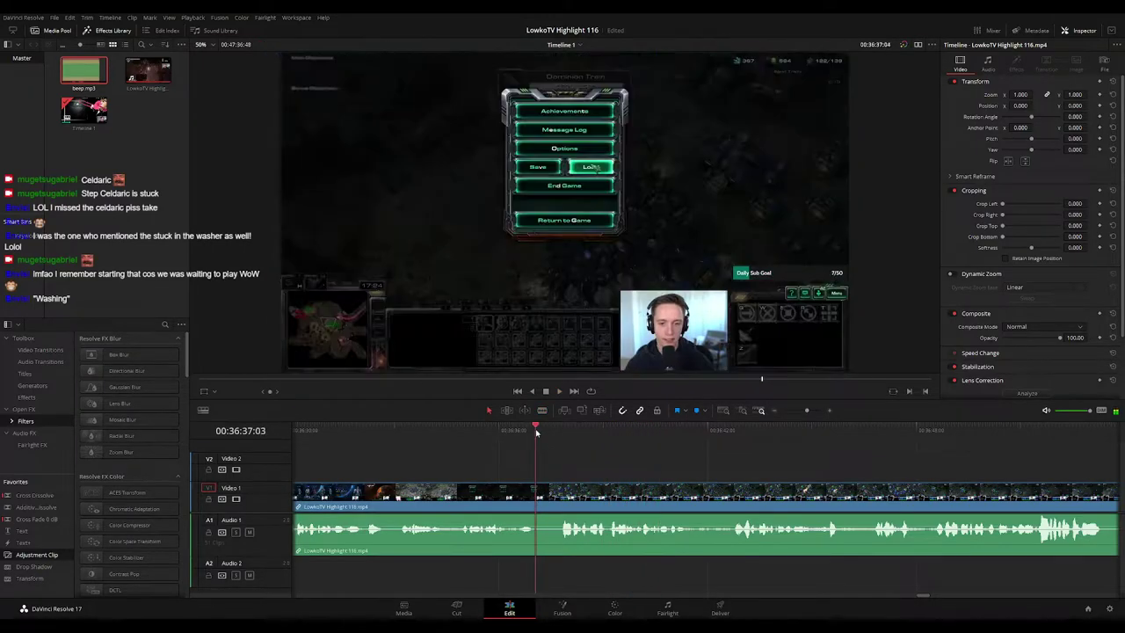
key(b)
click(541, 491)
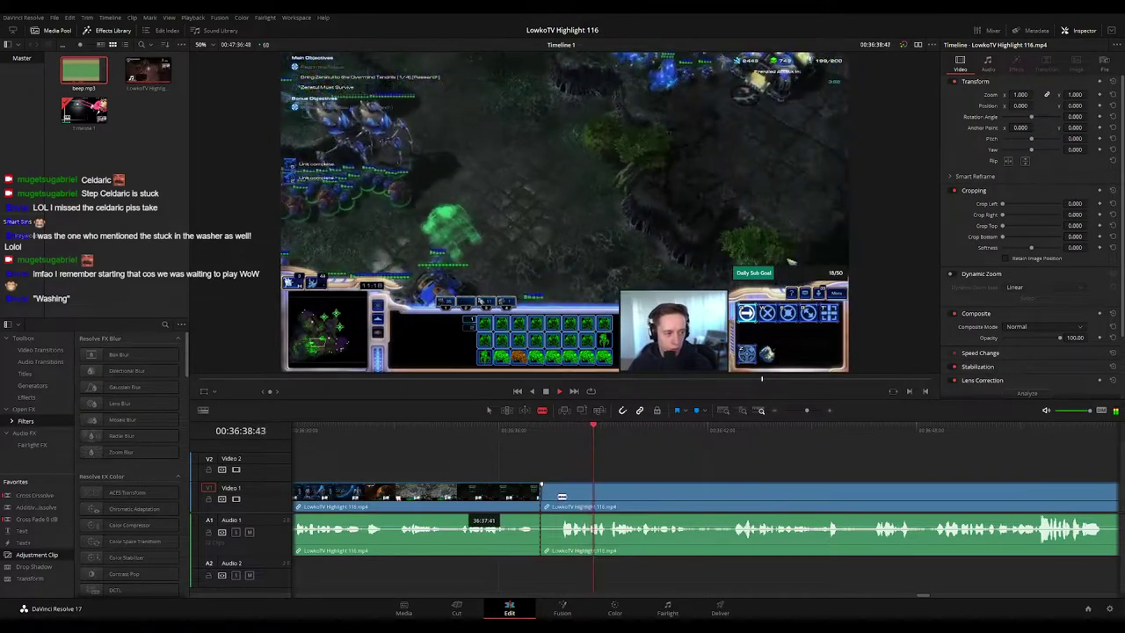
click(557, 494)
key(a)
click(548, 498)
key(Delete)
Step: Replay the cut at about 00:36:37 and colour the clip before it green
click(527, 431)
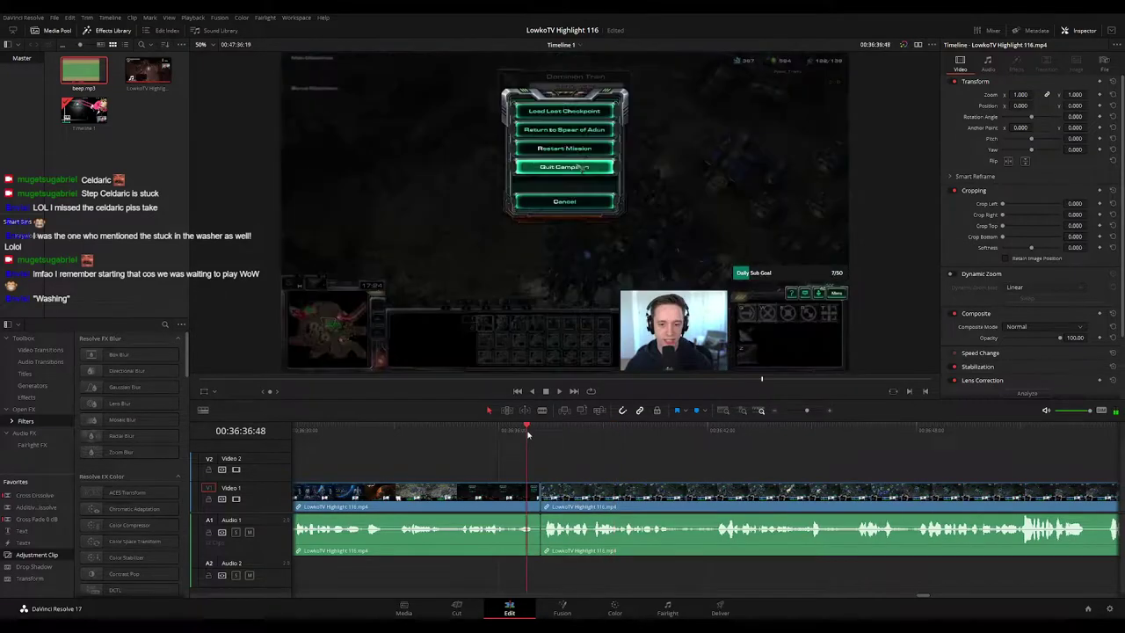
click(494, 489)
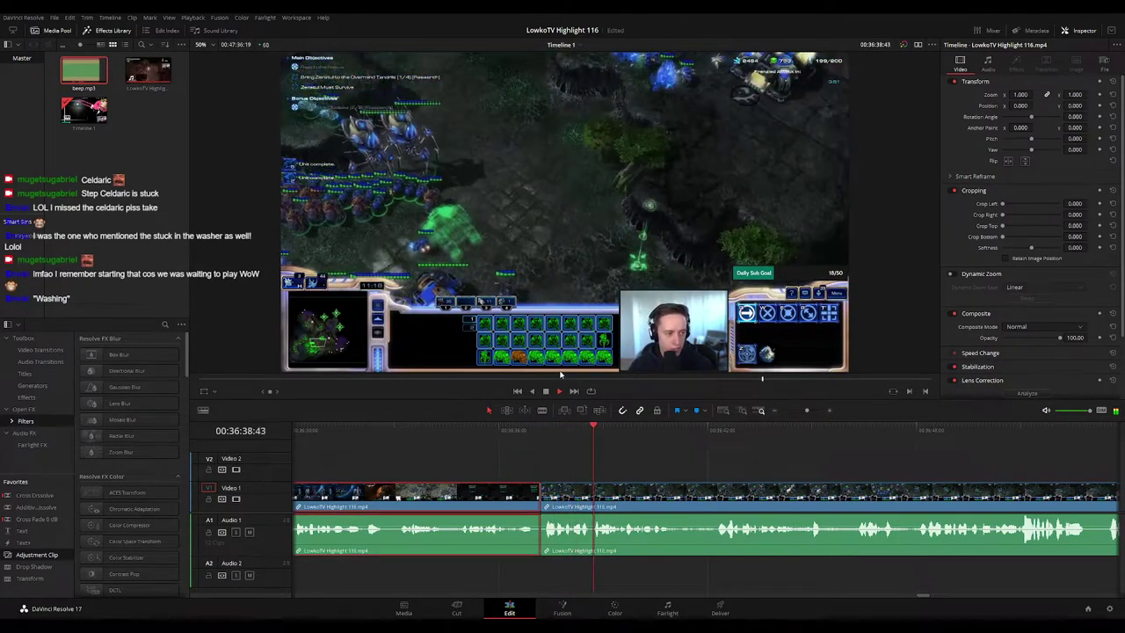
key(g)
click(761, 451)
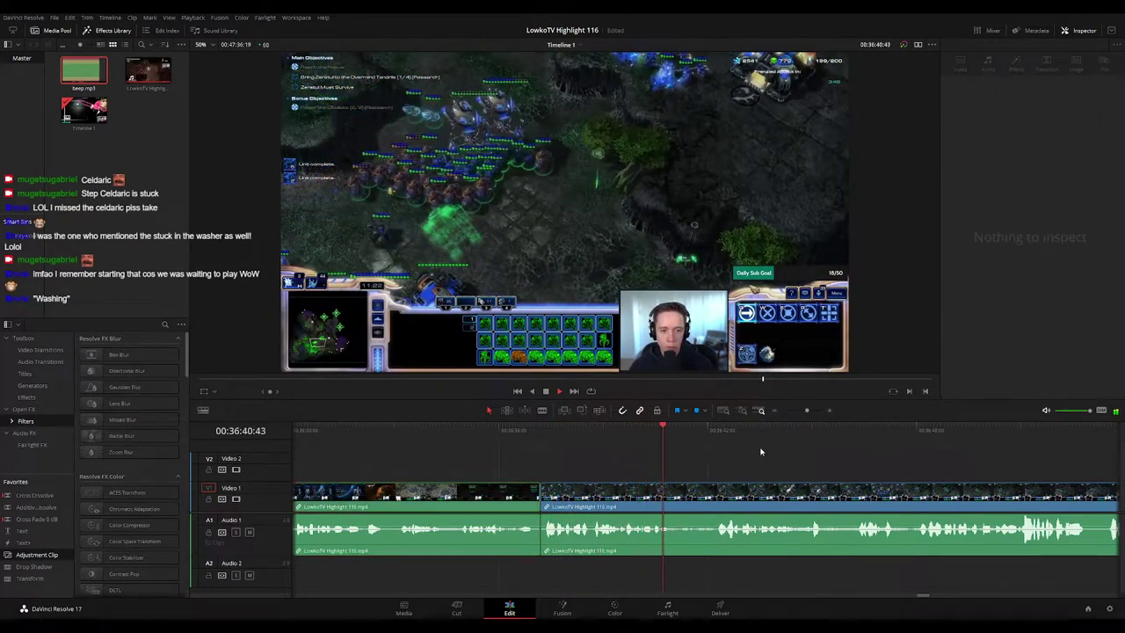
Step: Ripple-delete 23 frames from 00:37:17:09 to 00:37:17:32 in the battle gameplay and colour the clip before the cut green
mouse_move(806, 410)
mouse_down()
mouse_move(790, 410)
mouse_move(797, 416)
mouse_up()
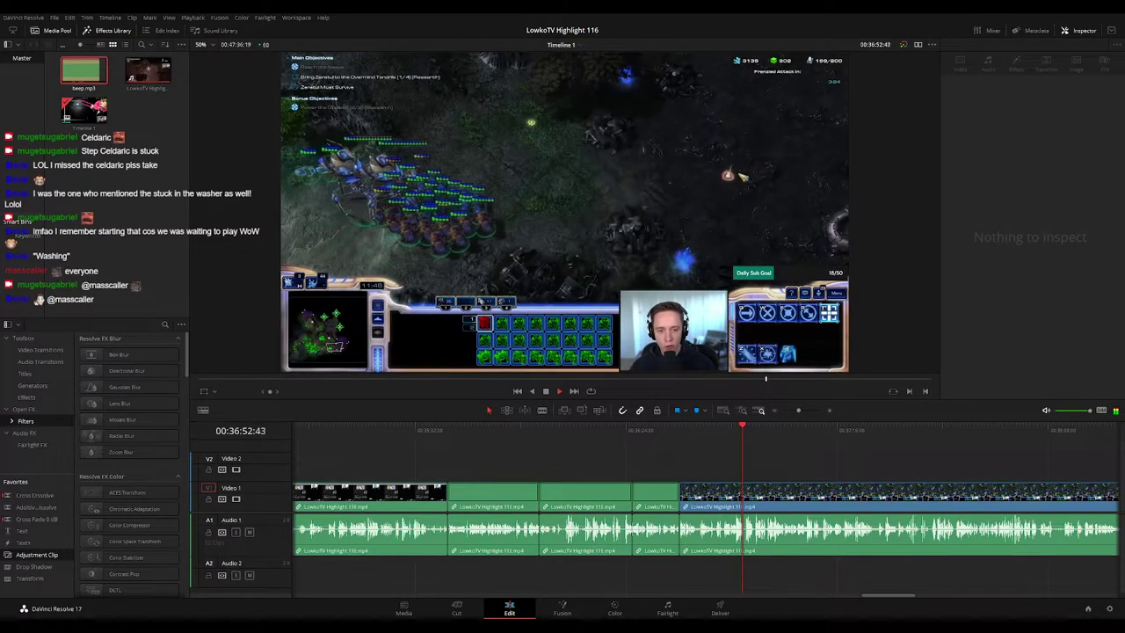
drag(799, 410, 805, 410)
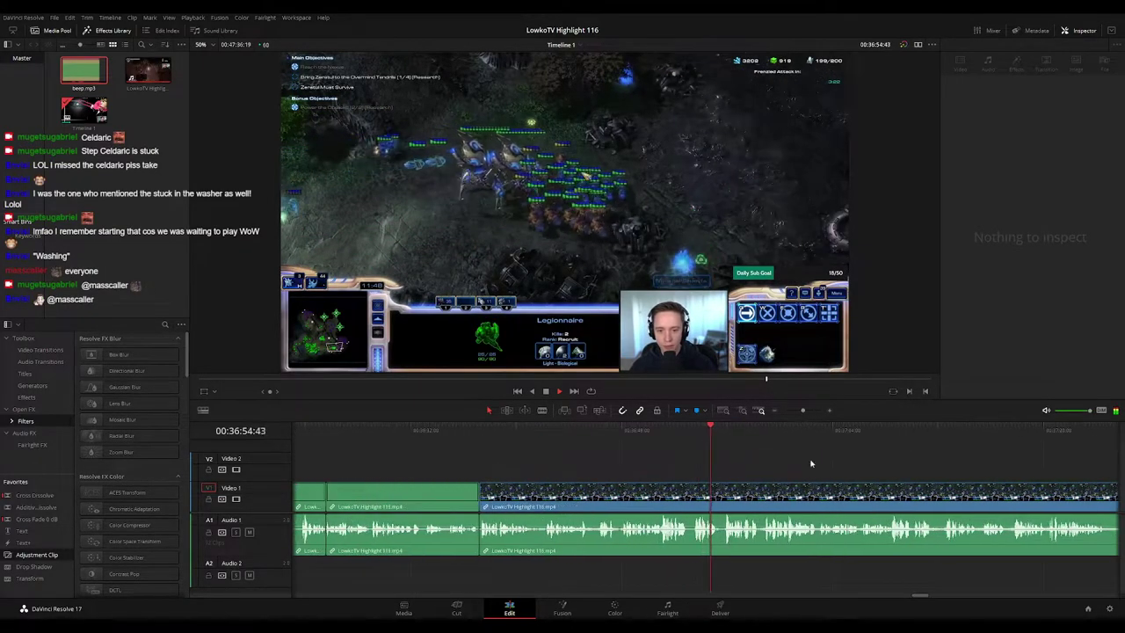
drag(811, 459, 588, 459)
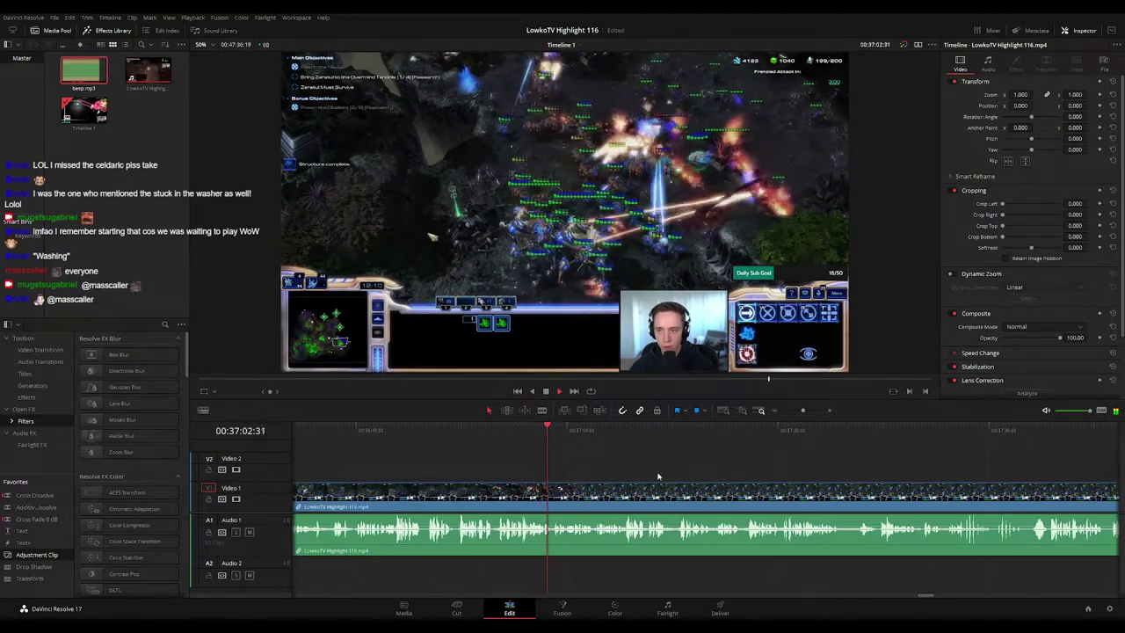
drag(658, 477, 625, 472)
drag(802, 411, 806, 410)
drag(846, 477, 600, 449)
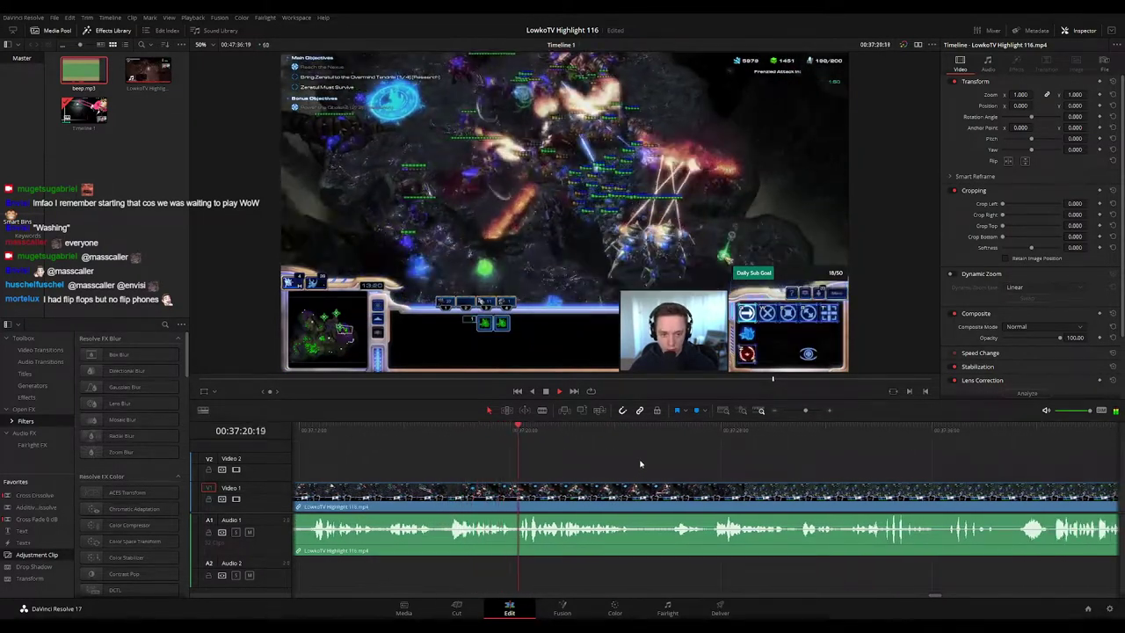
click(410, 431)
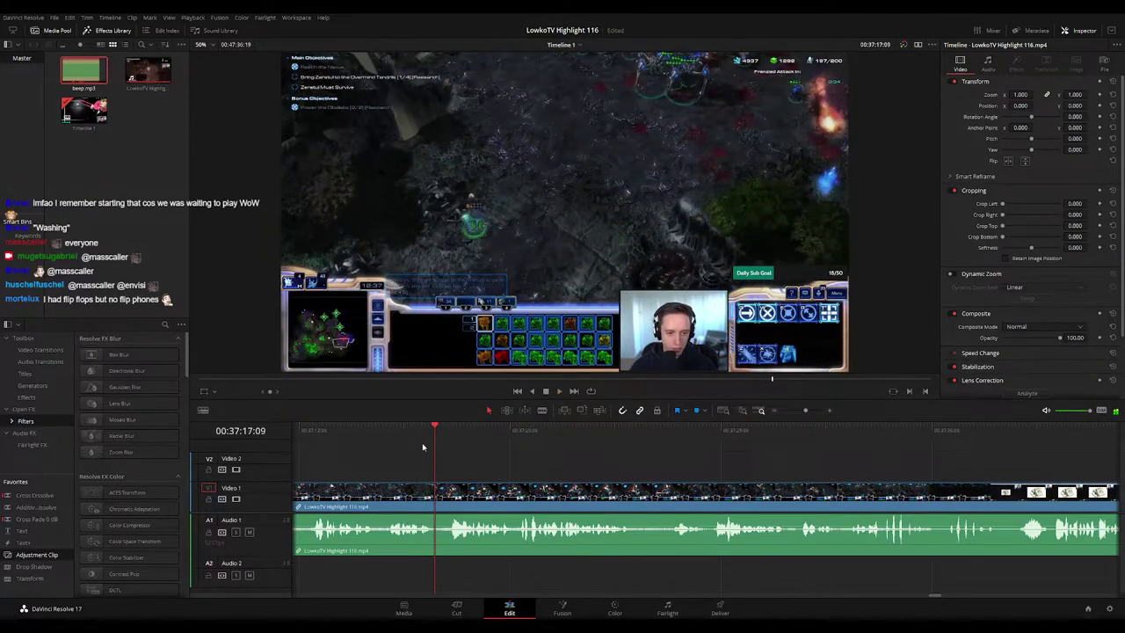
click(438, 494)
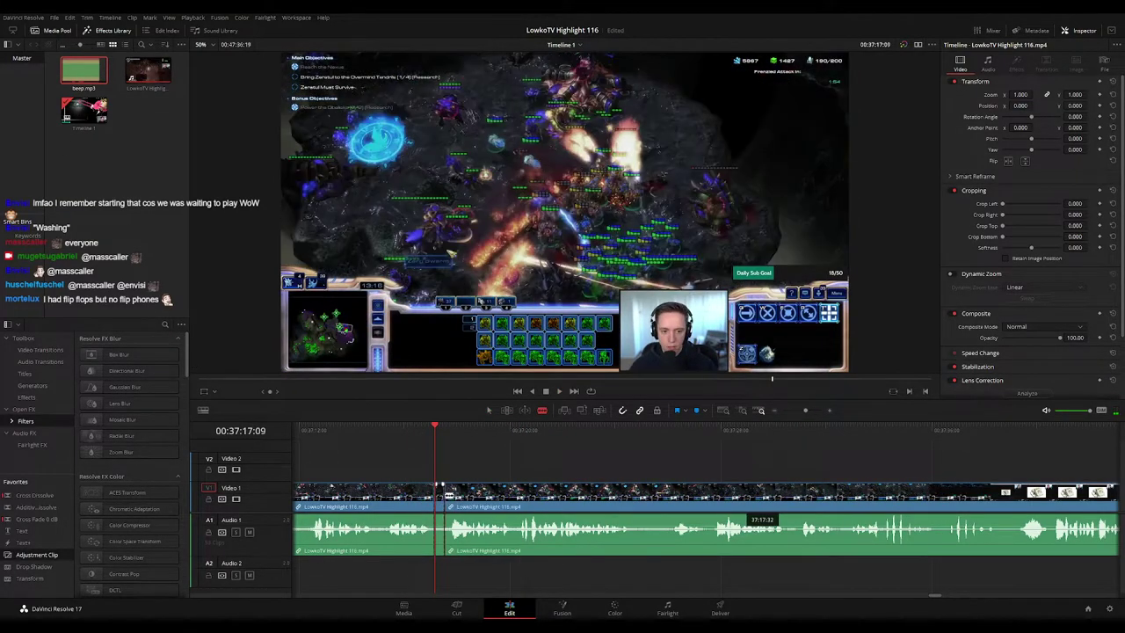
key(space)
click(429, 497)
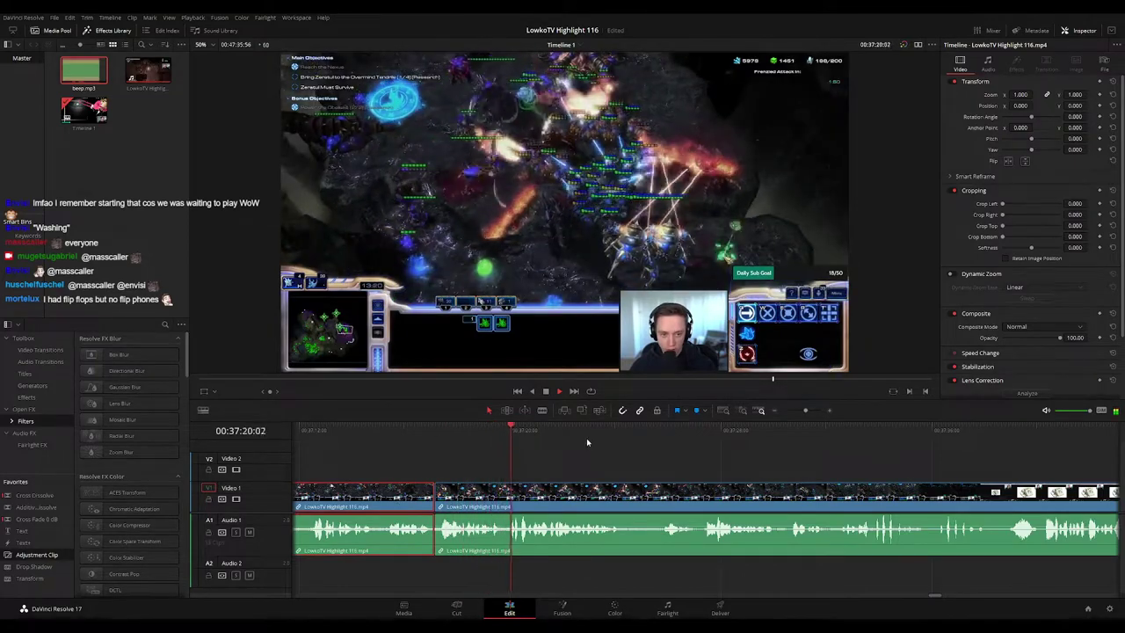
click(584, 439)
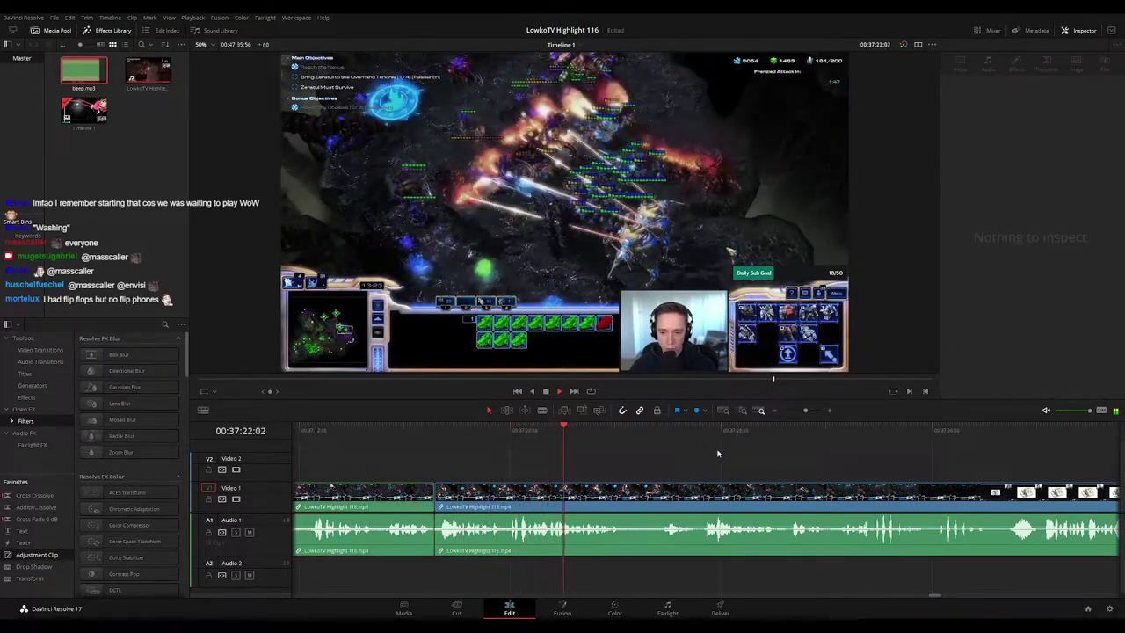
Step: Review the battle gameplay and rotary phone footage from 00:37:22 to about 00:37:46
scroll(746, 458, down, 3)
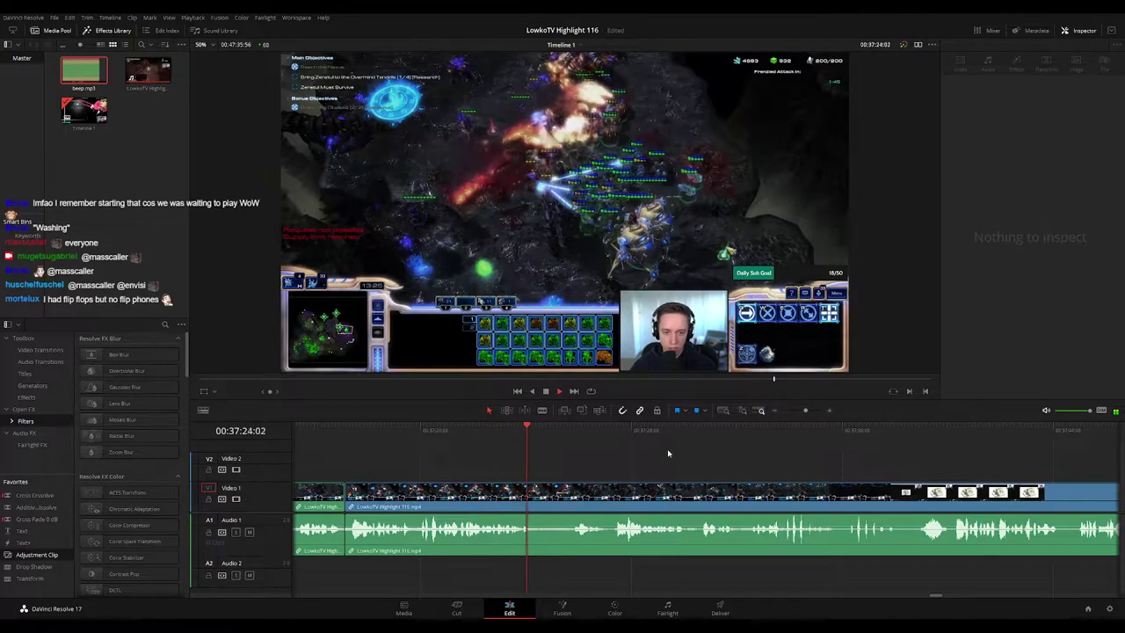
scroll(668, 453, down, 2)
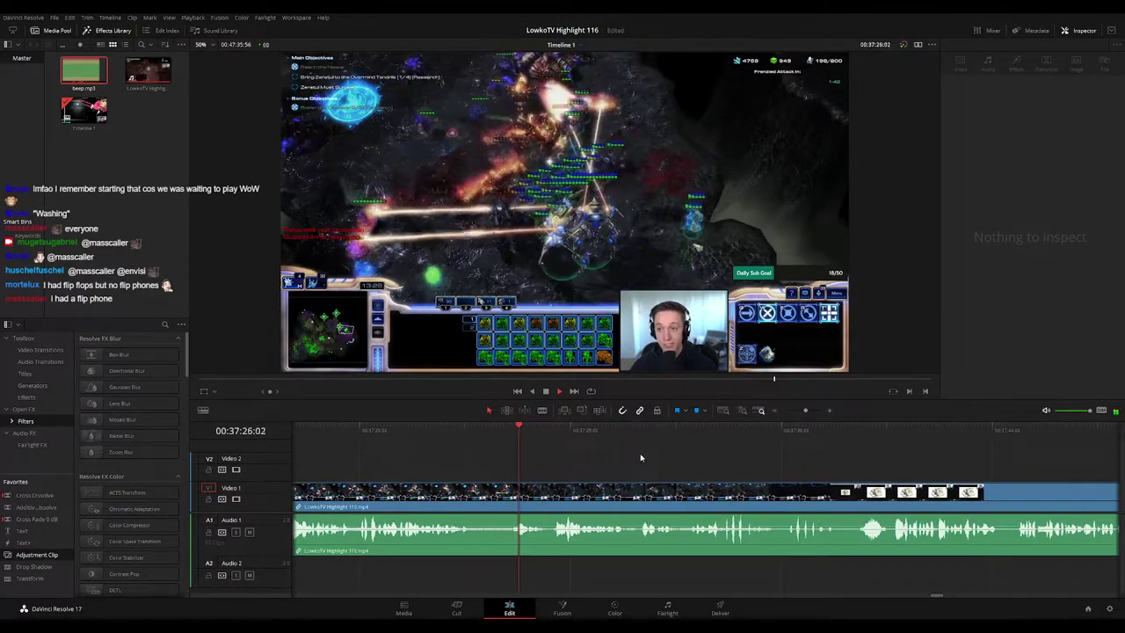
drag(697, 468, 676, 464)
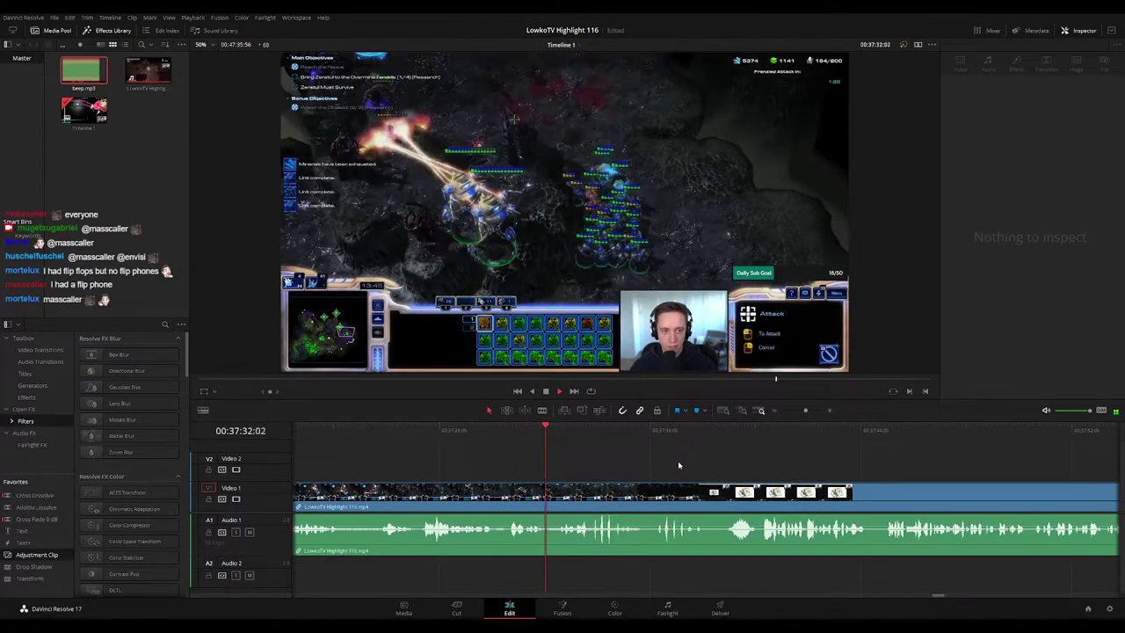
scroll(642, 452, down, 3)
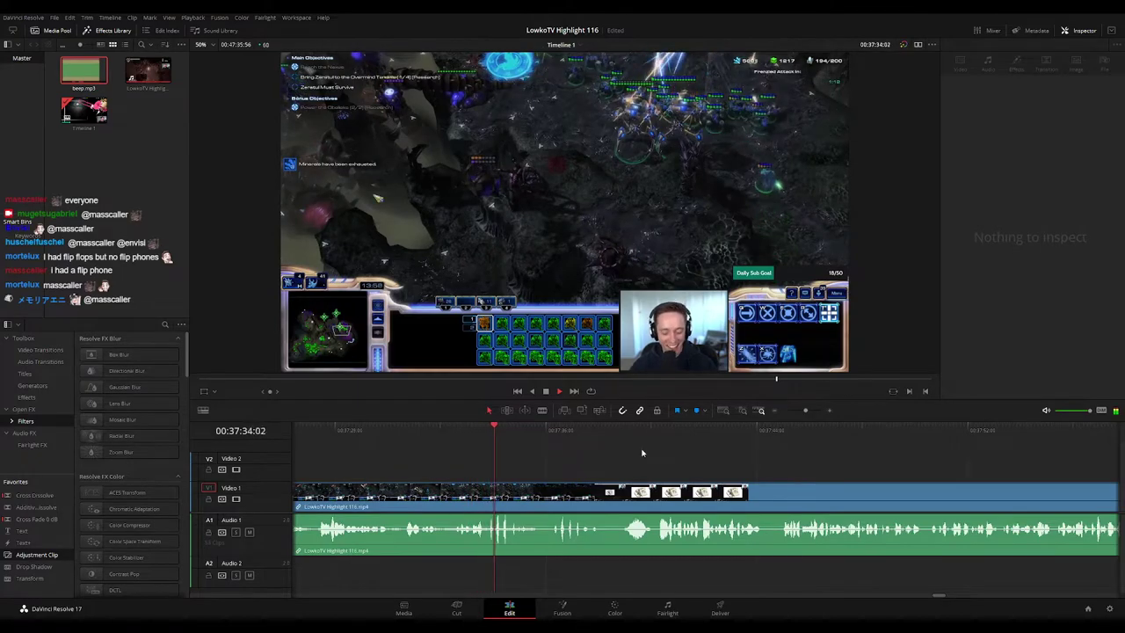
click(551, 436)
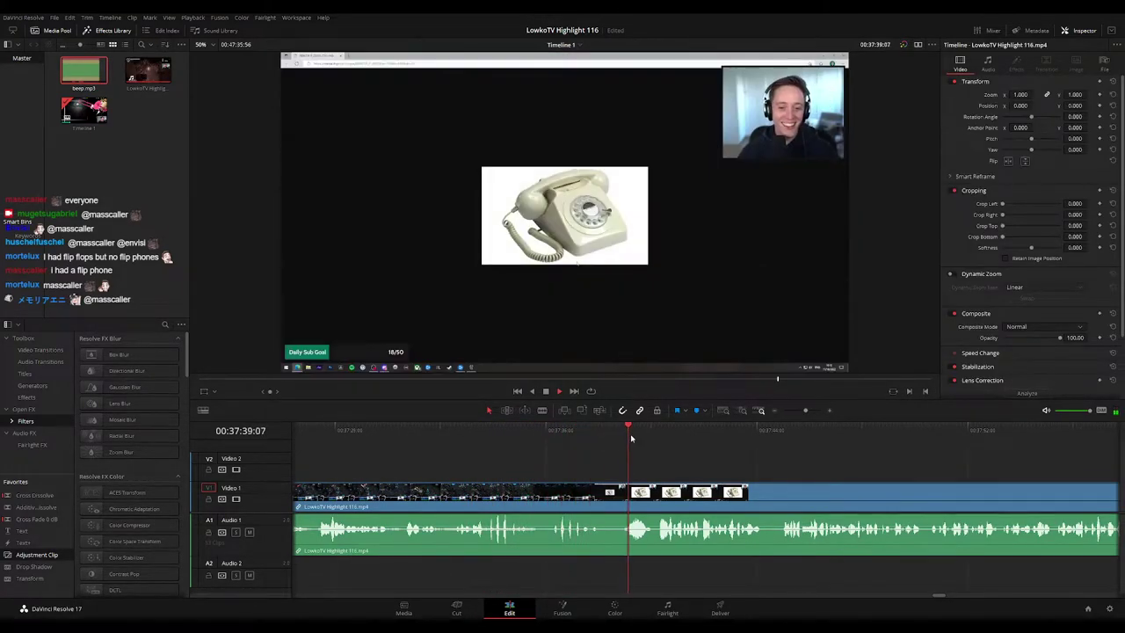
scroll(608, 448, down, 3)
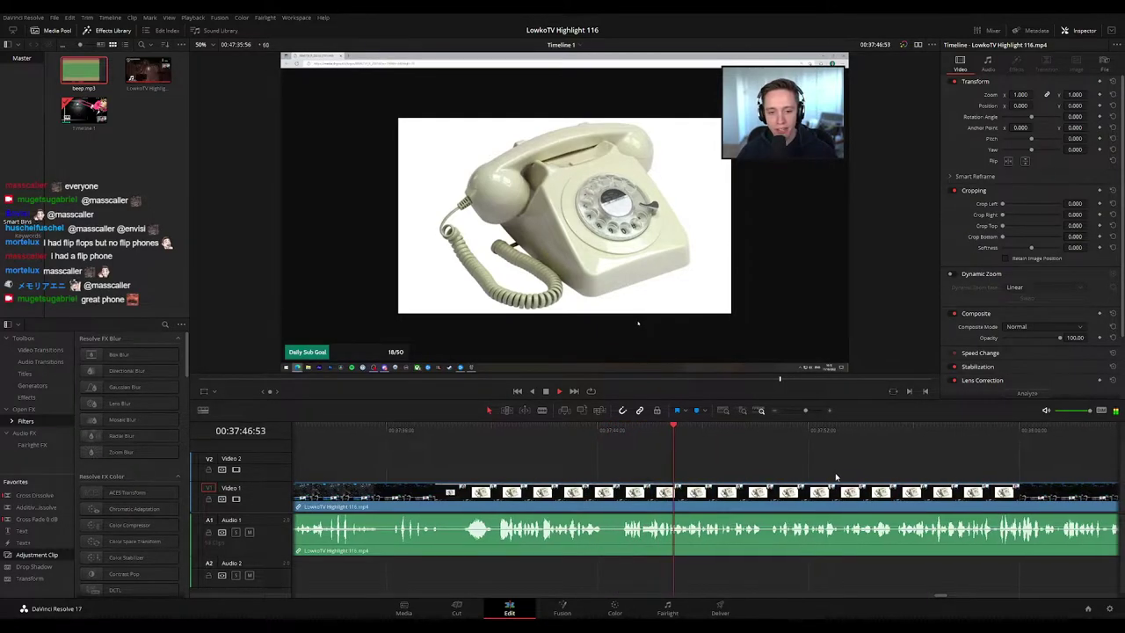
Step: Review the rotary phone footage to about 00:37:58 and place an adjustment clip on Video 2 starting at 00:37:50:31
scroll(723, 460, down, 2)
scroll(773, 461, down, 1)
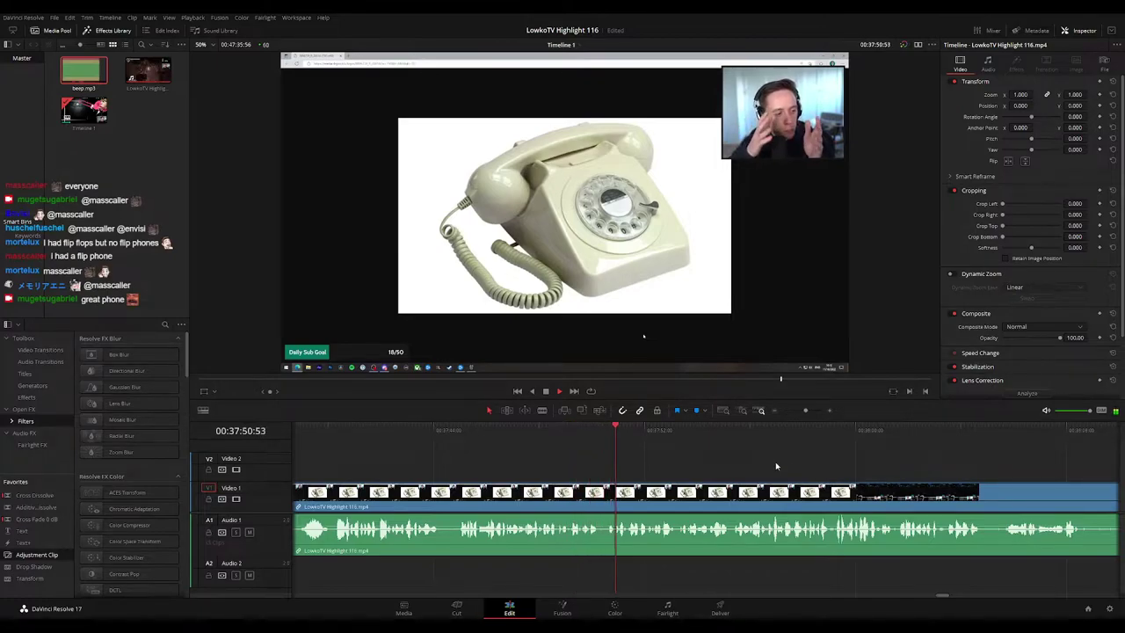
scroll(756, 461, down, 2)
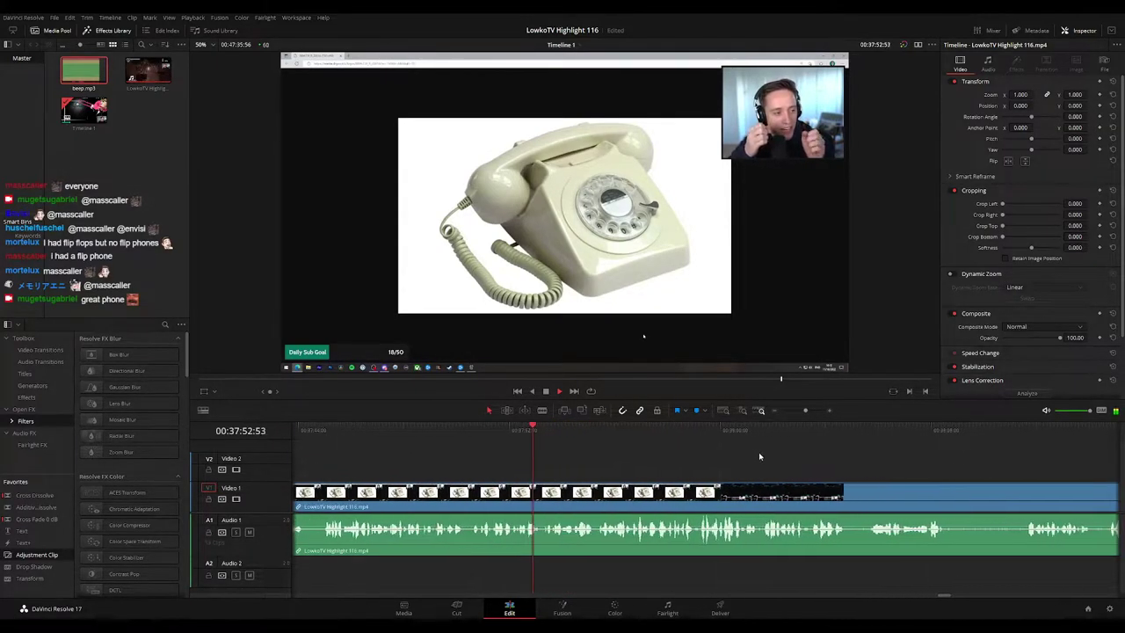
scroll(758, 451, down, 1)
scroll(742, 456, down, 2)
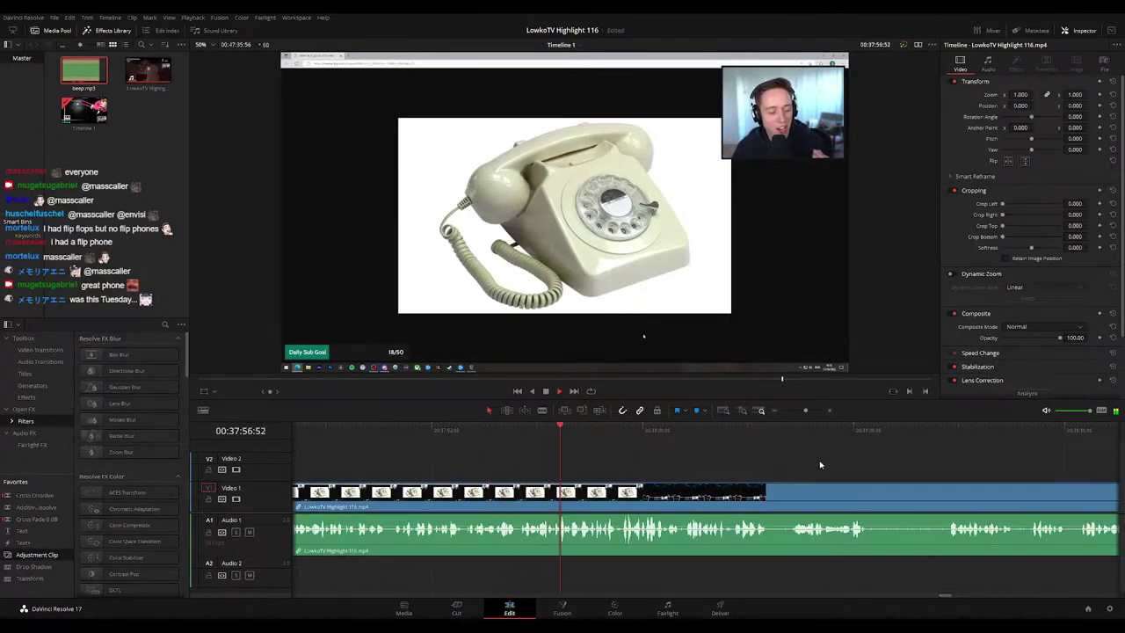
scroll(790, 452, down, 1)
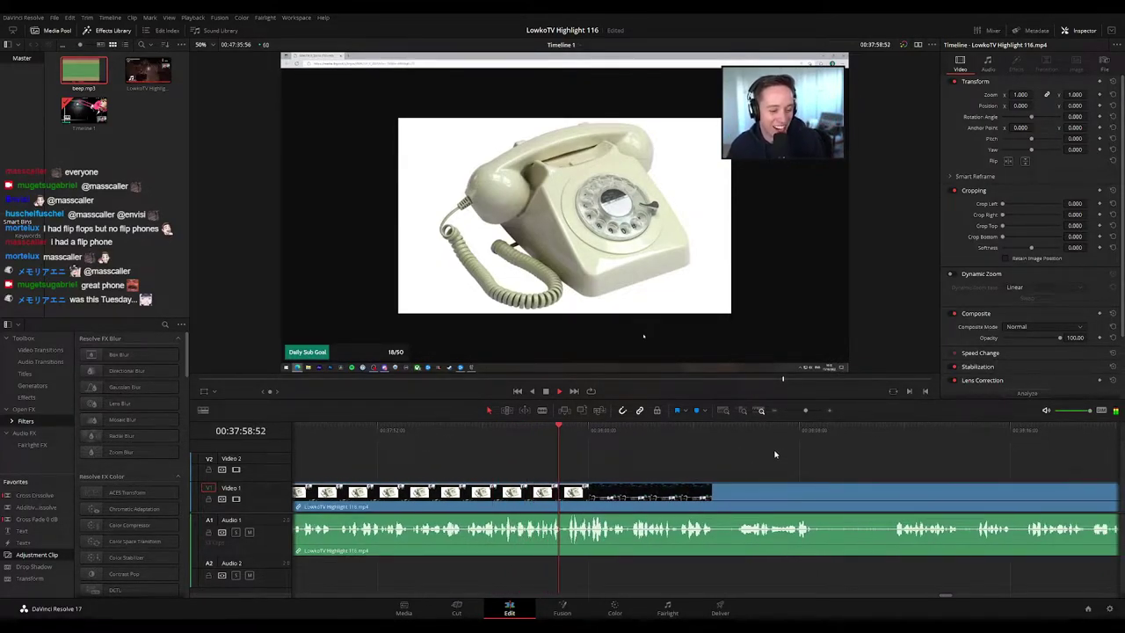
click(373, 430)
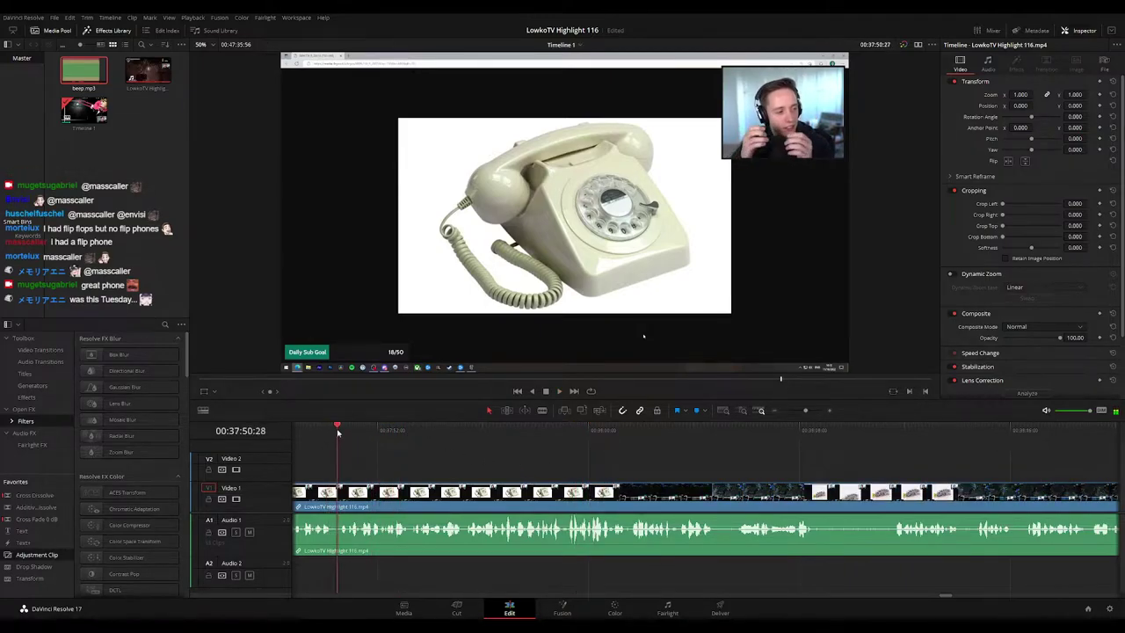
drag(318, 490, 381, 483)
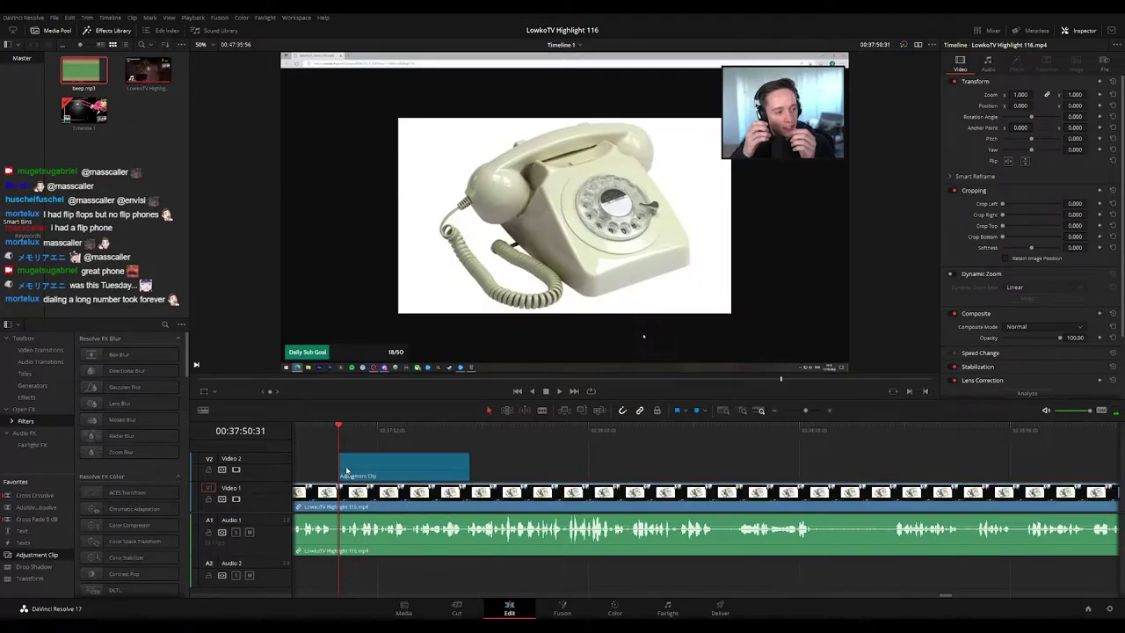
Step: Frame the webcam with the adjustment clip, setting zoom to 2.100 and position to X -1386, Y -698
mouse_move(1022, 95)
mouse_down()
mouse_move(1050, 95)
mouse_move(1001, 94)
mouse_move(1109, 94)
mouse_move(949, 106)
mouse_move(1028, 107)
mouse_up()
drag(1074, 106, 1123, 106)
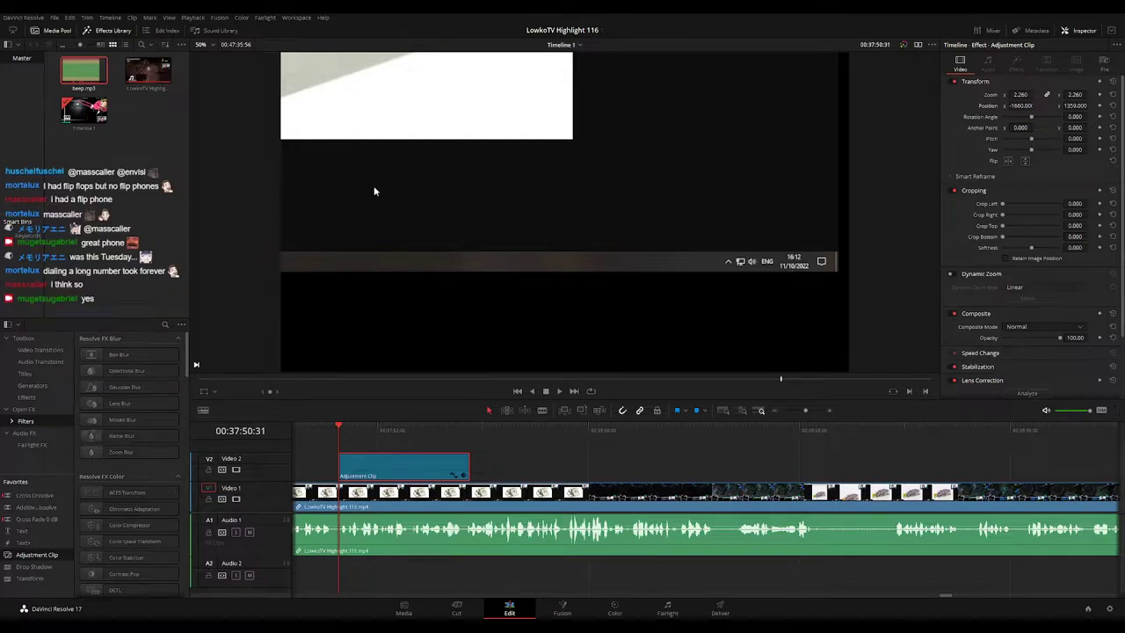
drag(1074, 105, 1096, 105)
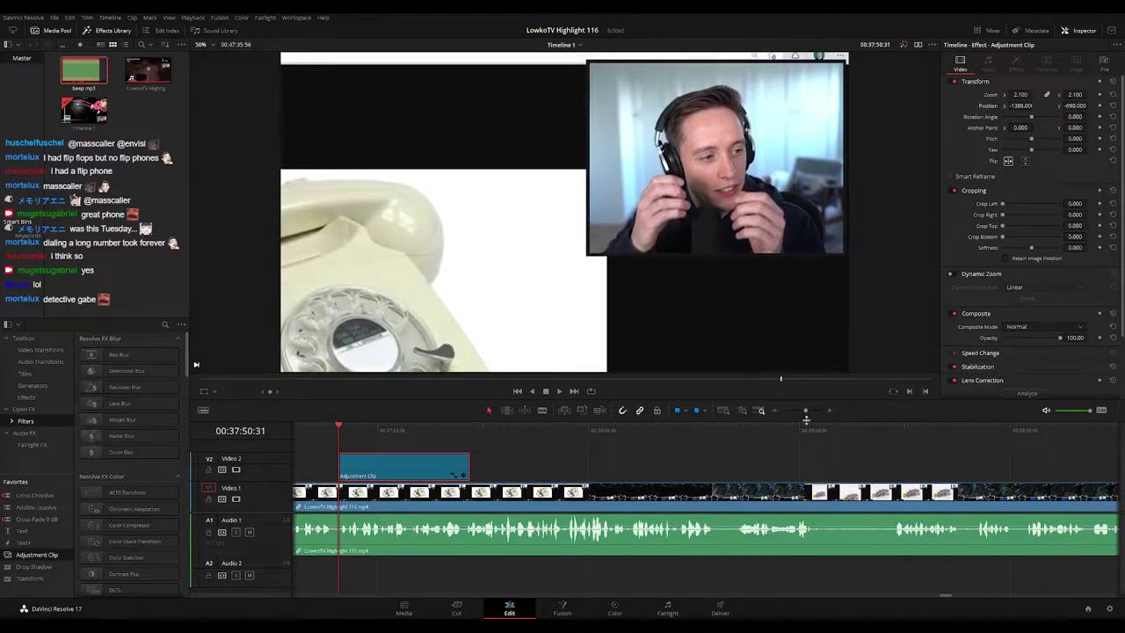
Step: Extend the webcam zoom adjustment clip so it ends at 00:37:59:06, and replay its ending
click(645, 470)
key(space)
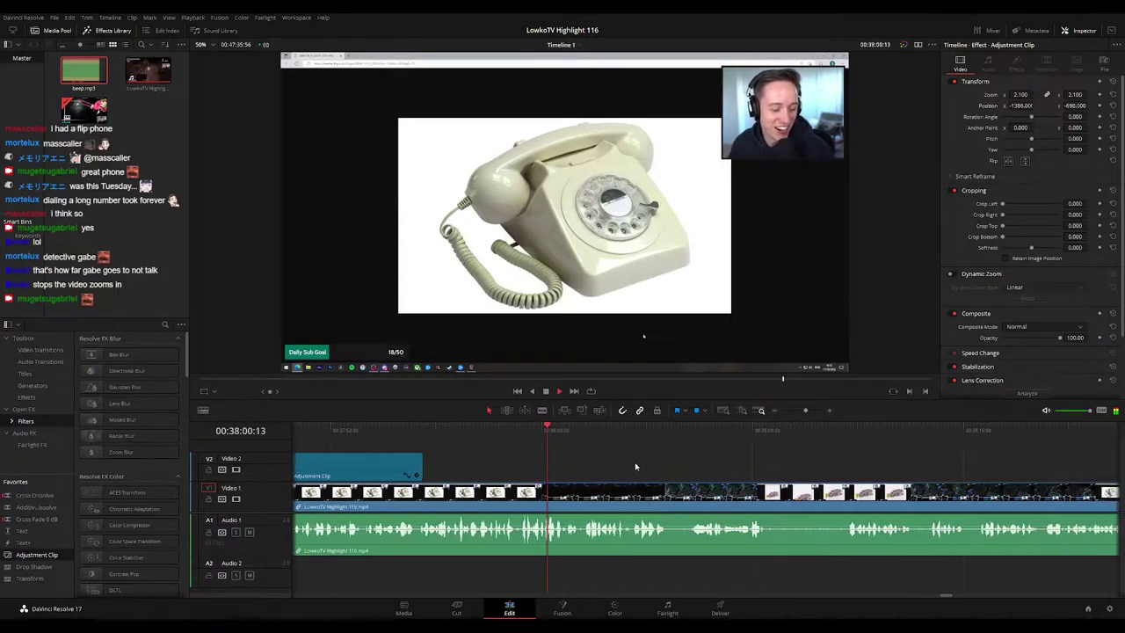
click(579, 446)
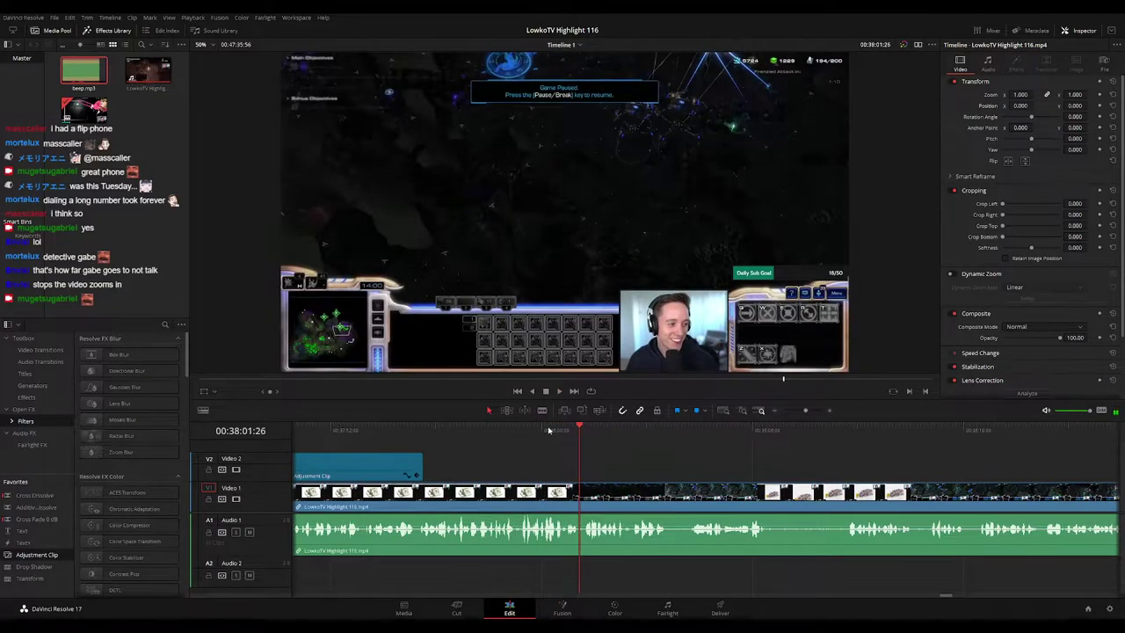
click(518, 428)
drag(419, 463, 517, 463)
key(space)
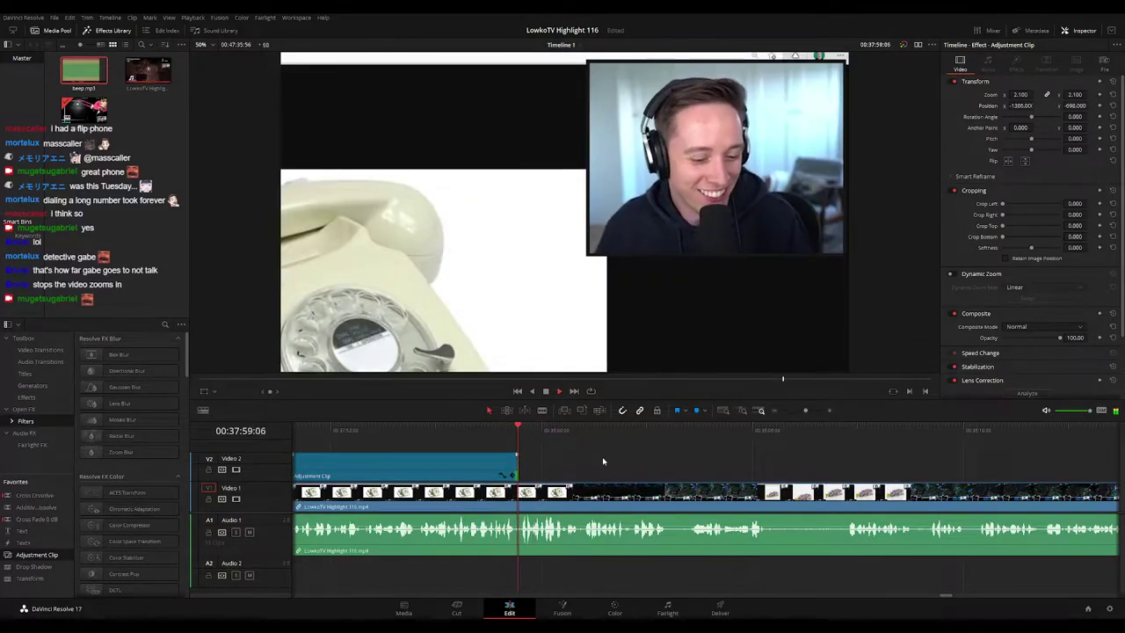
key(space)
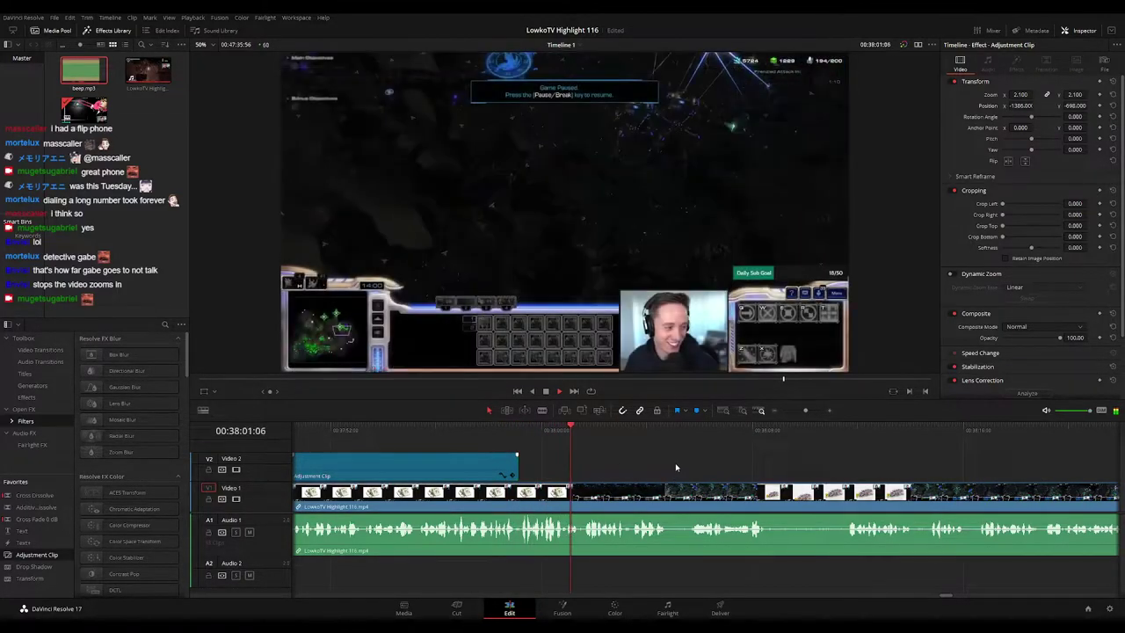
Step: Ripple-delete about 37 frames starting at 00:38:04:51 in the battle gameplay and colour the clip before the cut green
scroll(695, 466, right, 1)
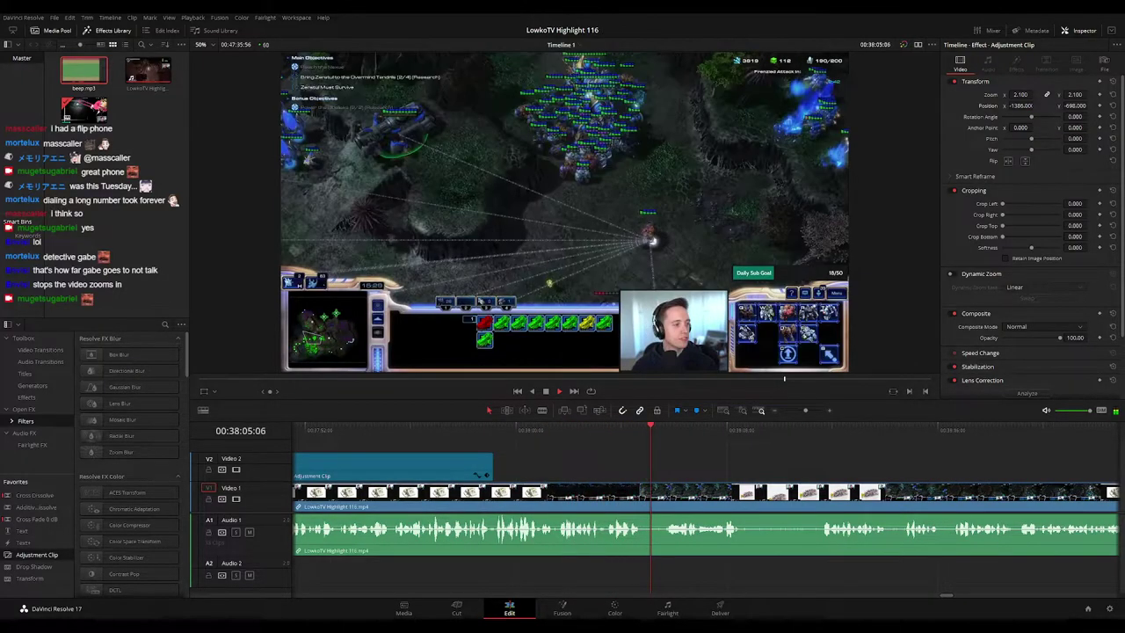
click(625, 431)
key(space)
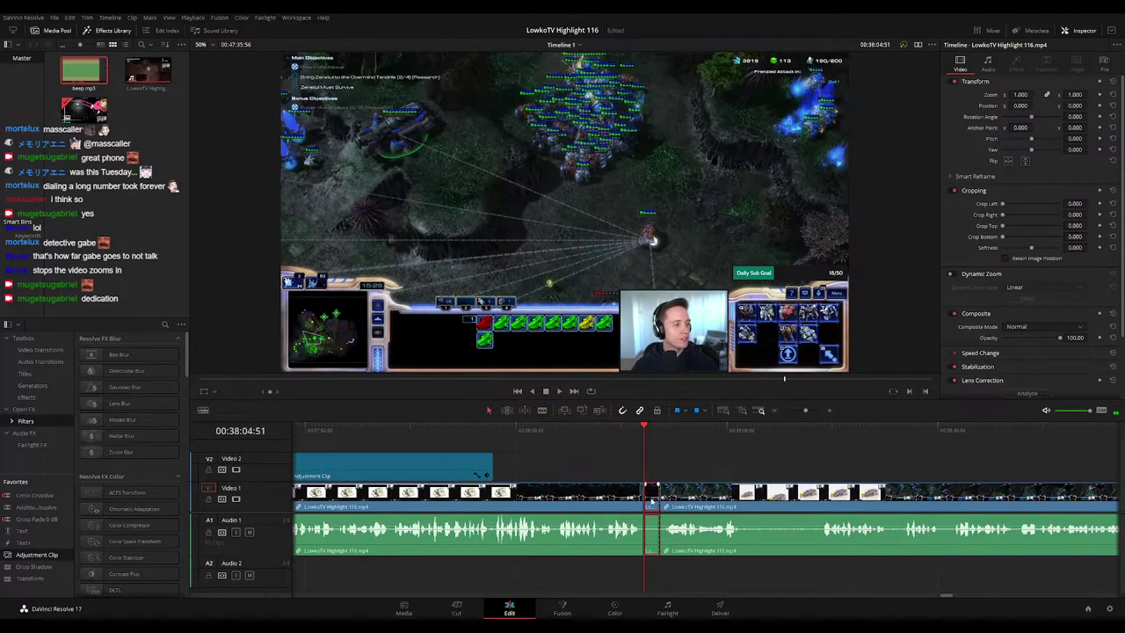
key(ctrl+b)
key(Delete)
key(space)
click(641, 485)
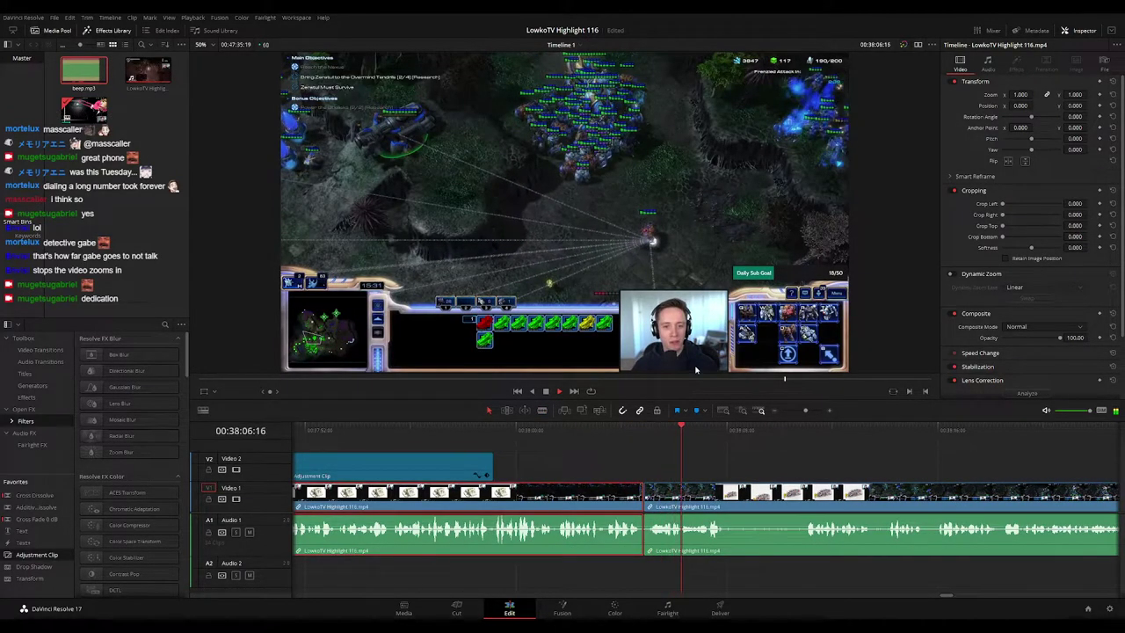
click(826, 462)
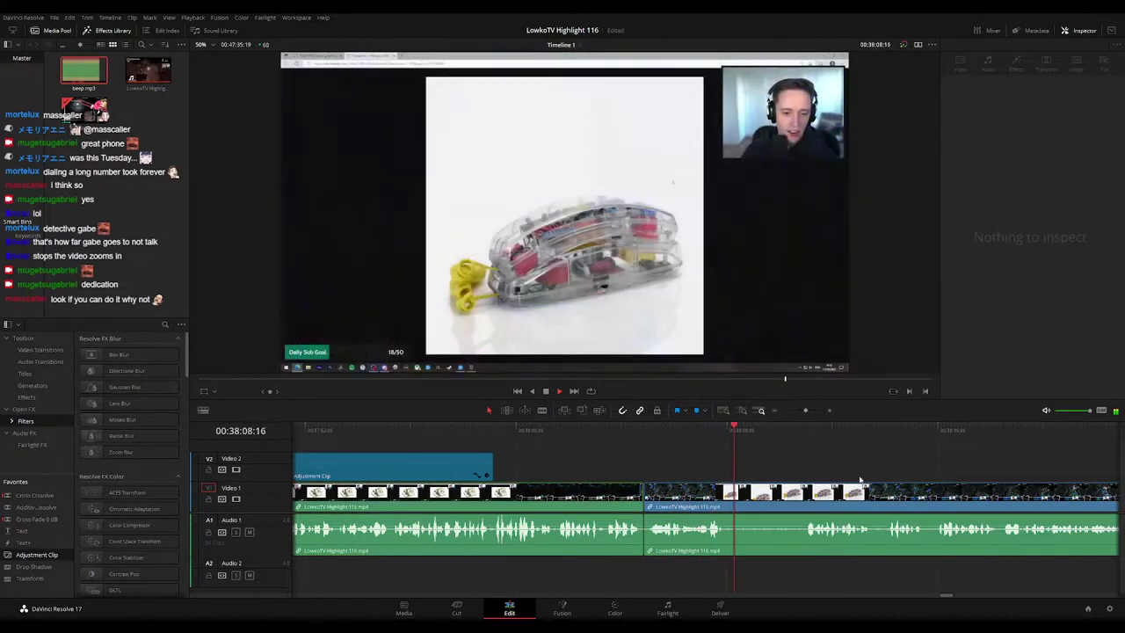
Step: Review the transparent phone and battle gameplay footage from about 00:38:08 to 00:38:28
drag(859, 479, 671, 457)
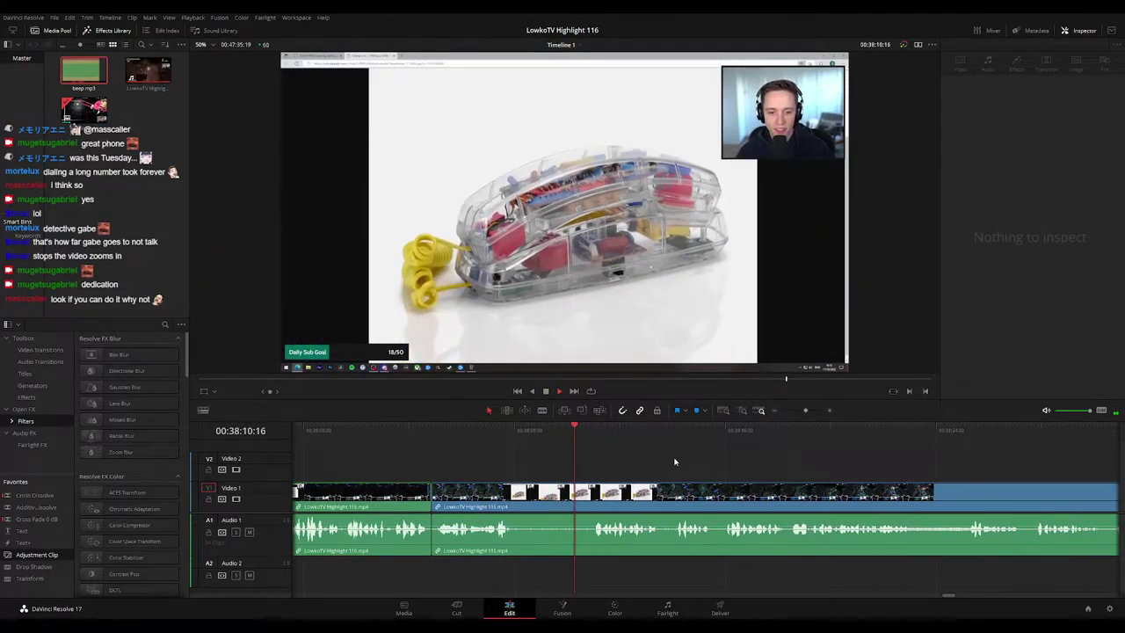
drag(708, 470, 638, 465)
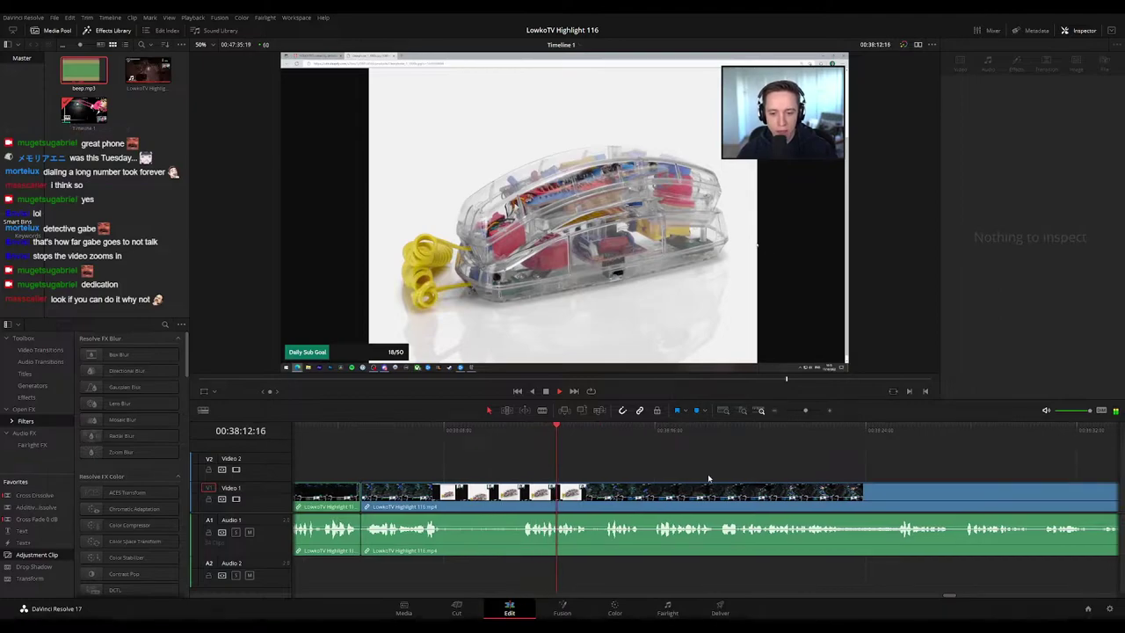
scroll(695, 476, right, 1)
scroll(698, 475, right, 1)
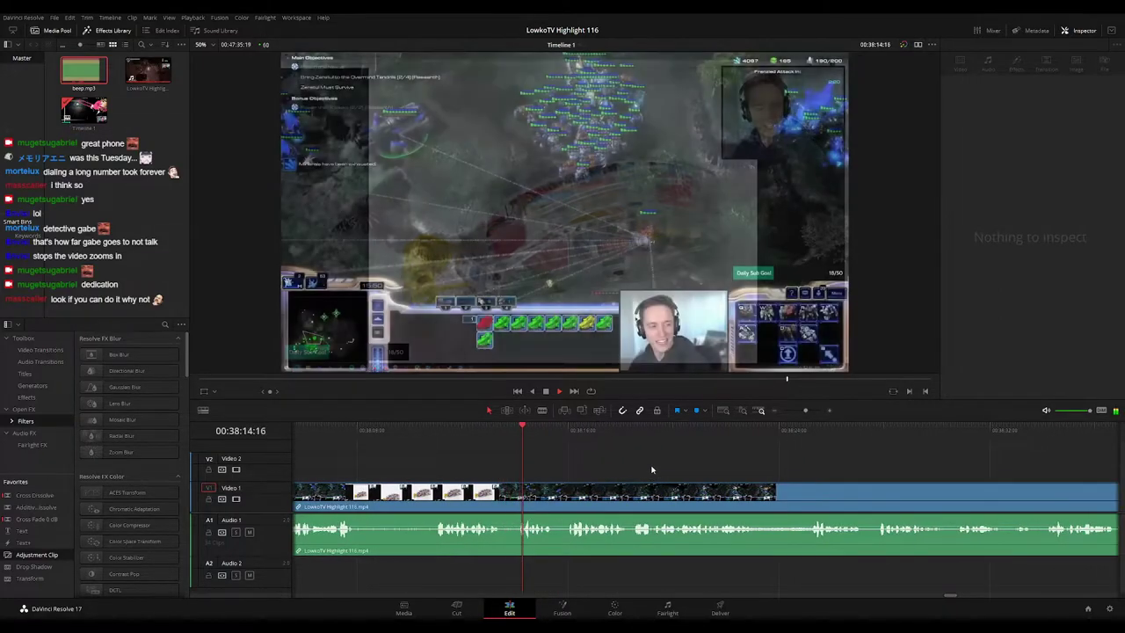
scroll(668, 472, right, 1)
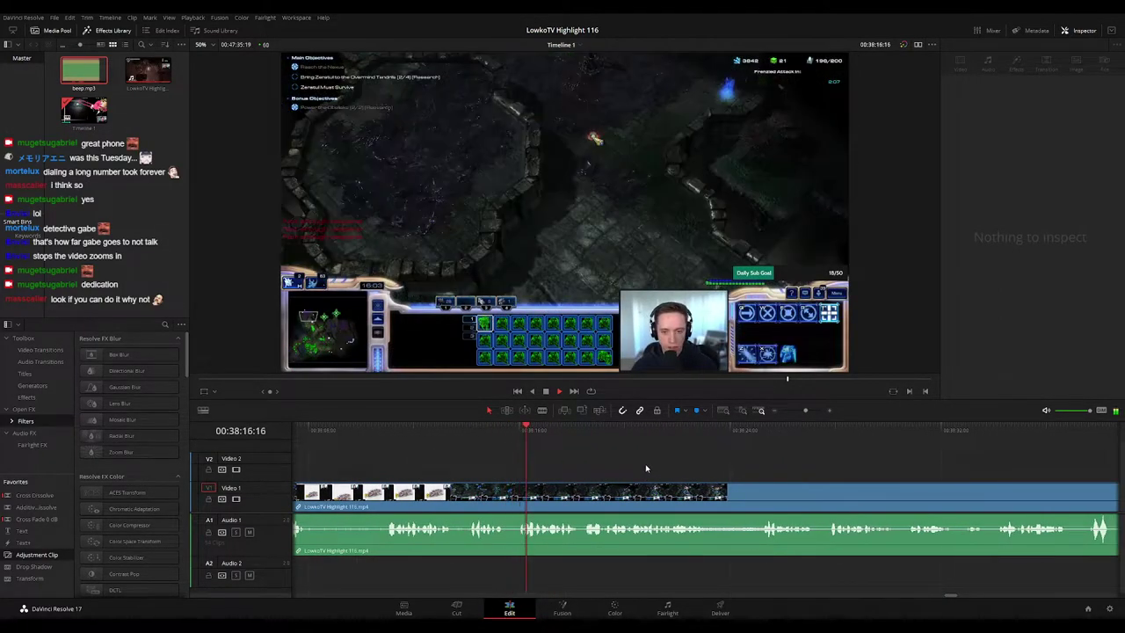
scroll(685, 468, right, 1)
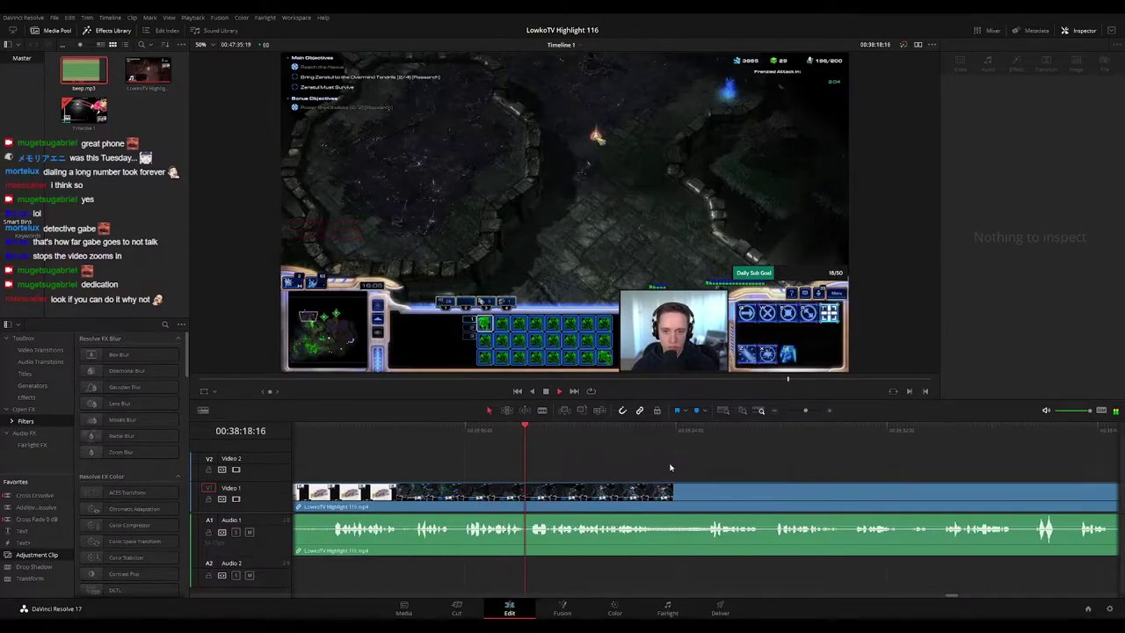
scroll(650, 464, right, 1)
mouse_move(805, 410)
mouse_down()
mouse_move(780, 412)
mouse_move(802, 409)
mouse_up()
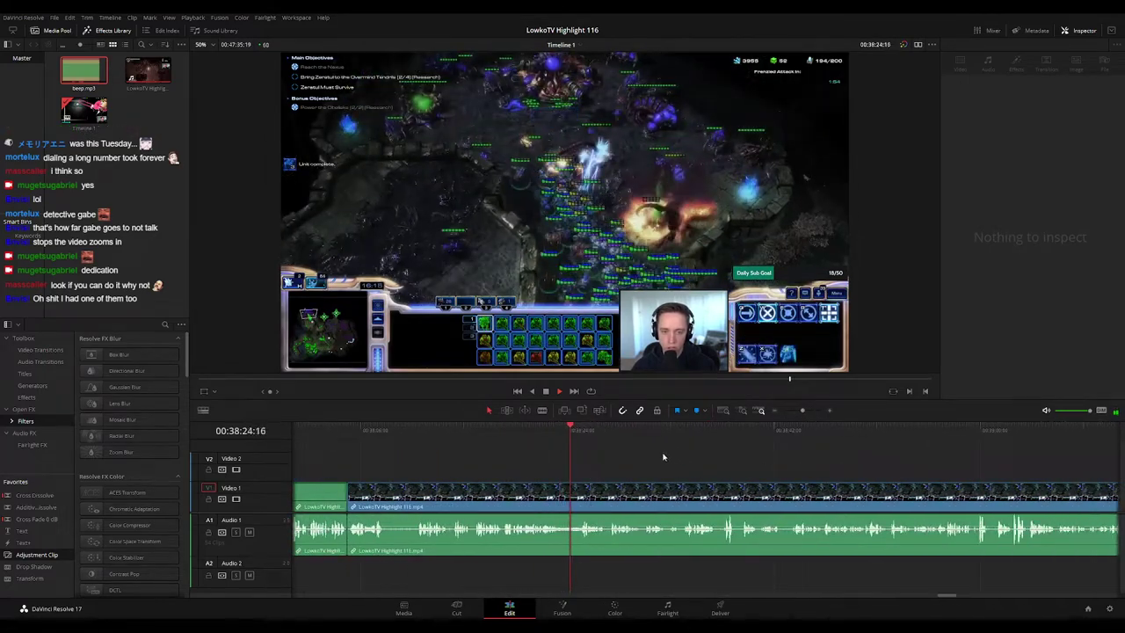
scroll(655, 464, right, 2)
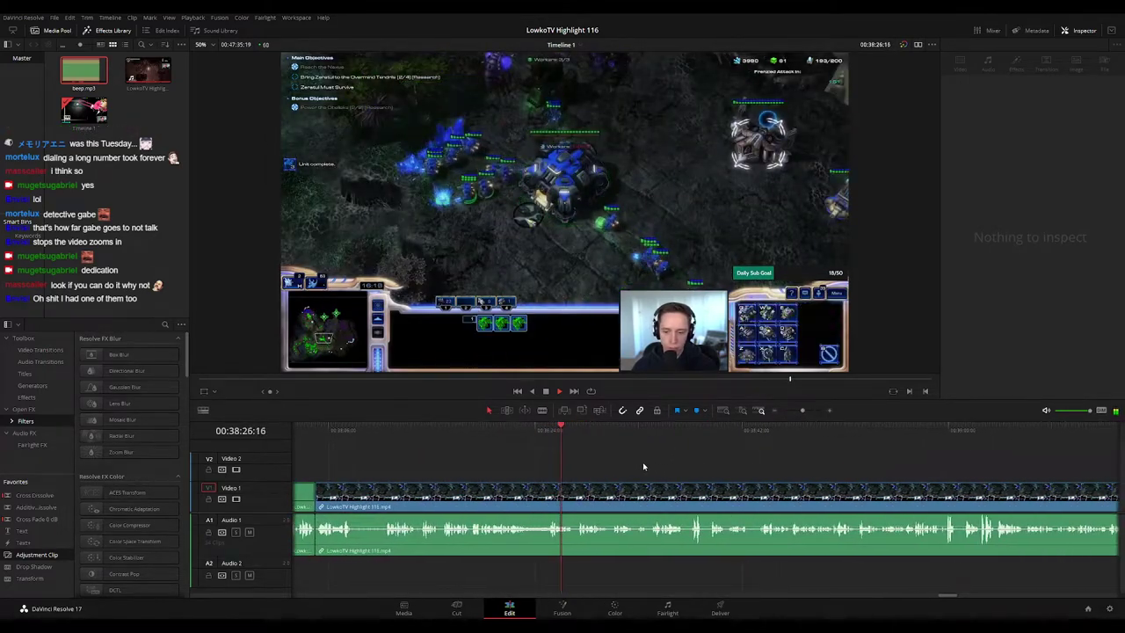
drag(804, 412, 808, 409)
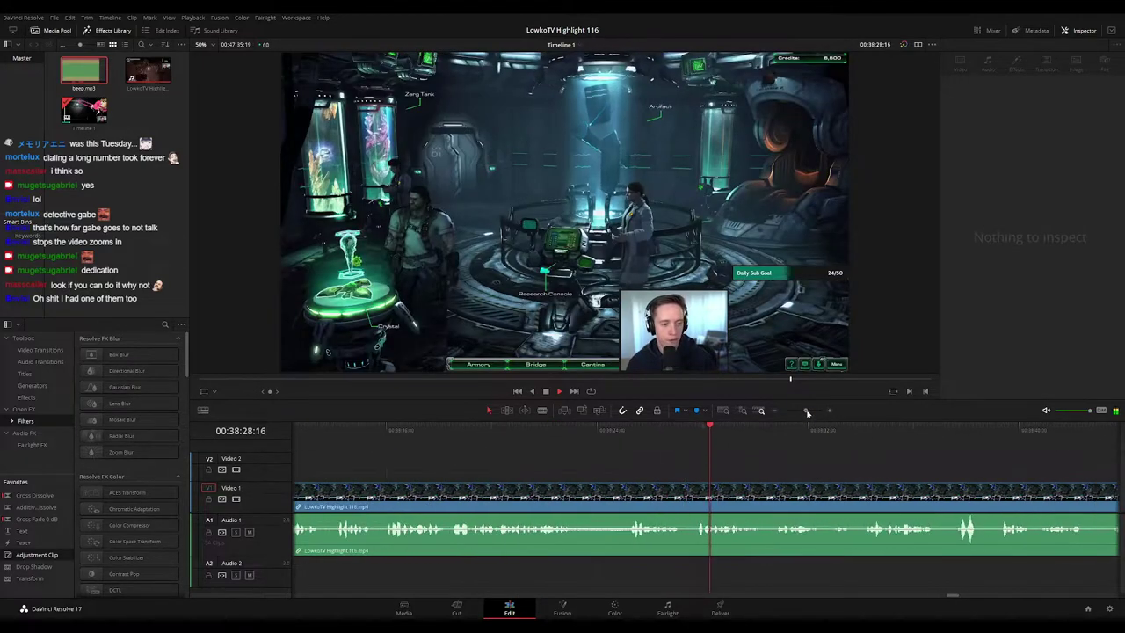
Step: Ripple-delete 22 frames starting at 00:38:27:16 at the battle-to-laboratory transition and colour the clip before the cut green
click(518, 430)
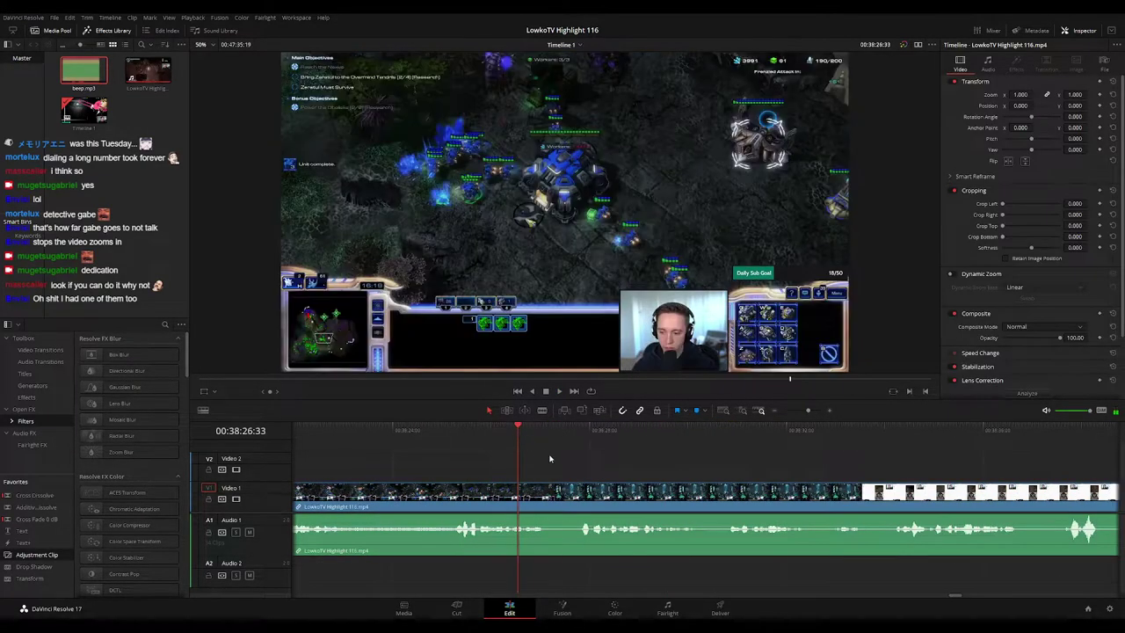
key(space)
key(space)
key(ctrl+b)
key(b)
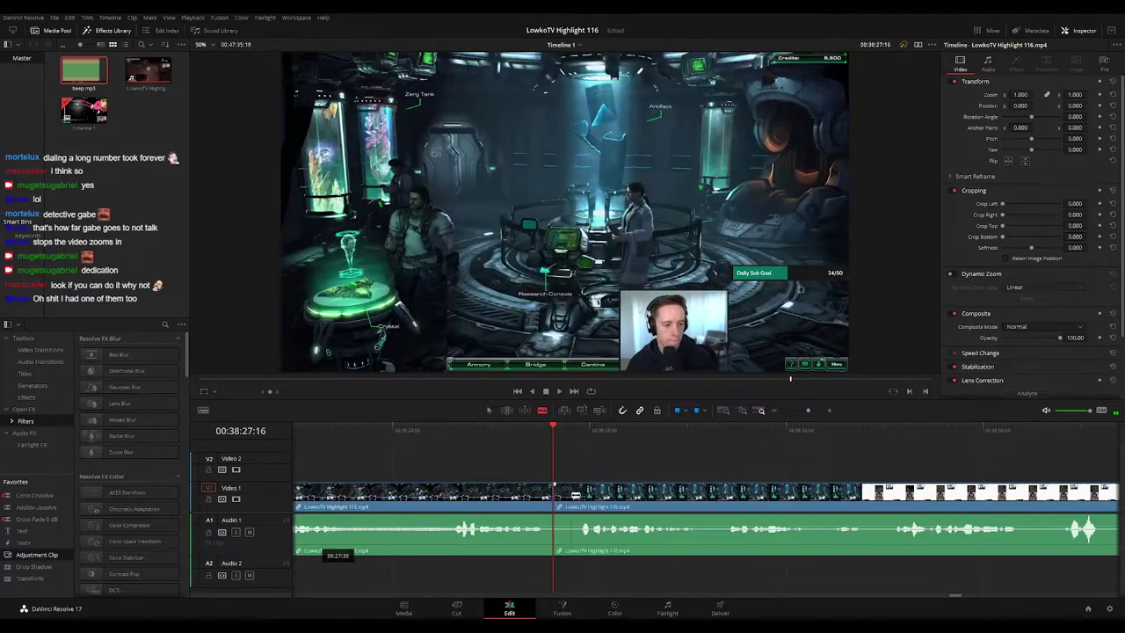
click(570, 495)
key(a)
key(Delete)
key(space)
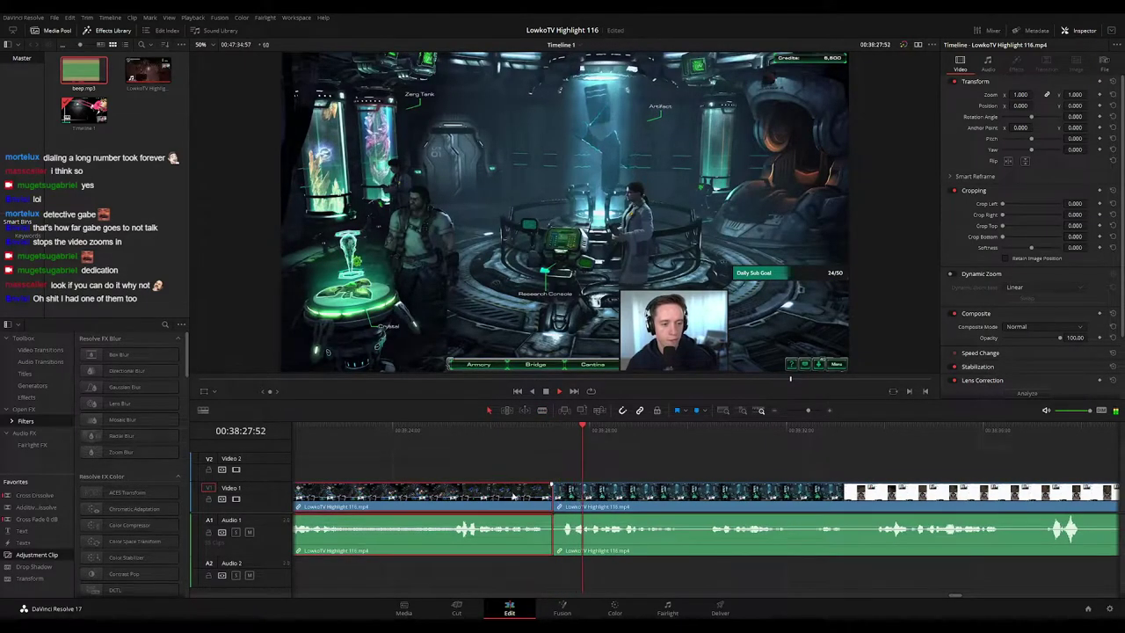
key(g)
click(793, 466)
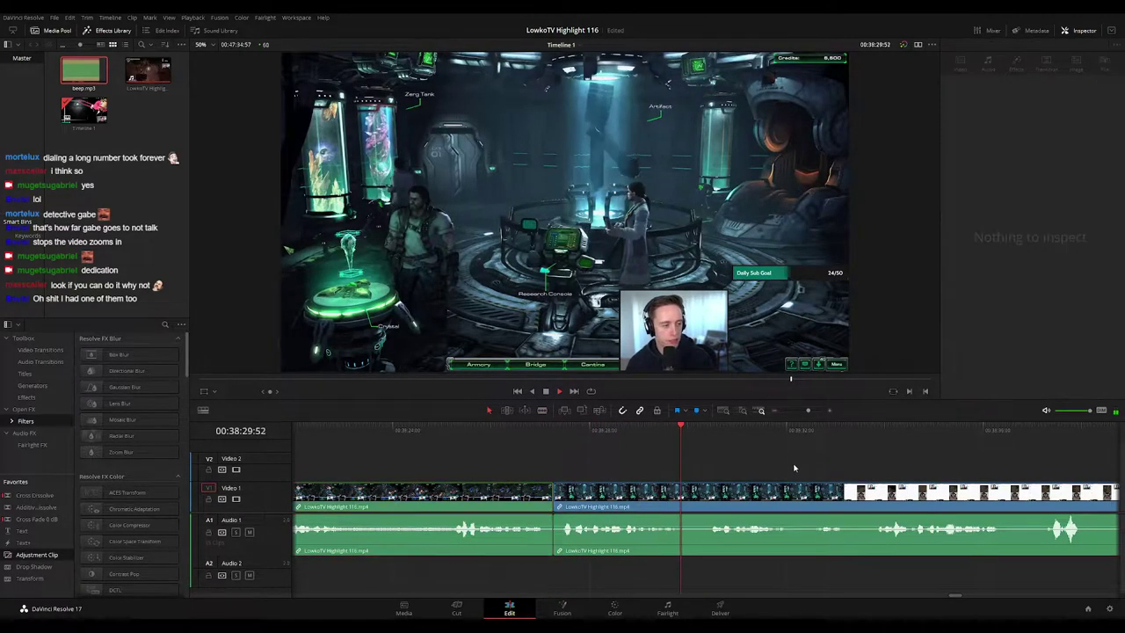
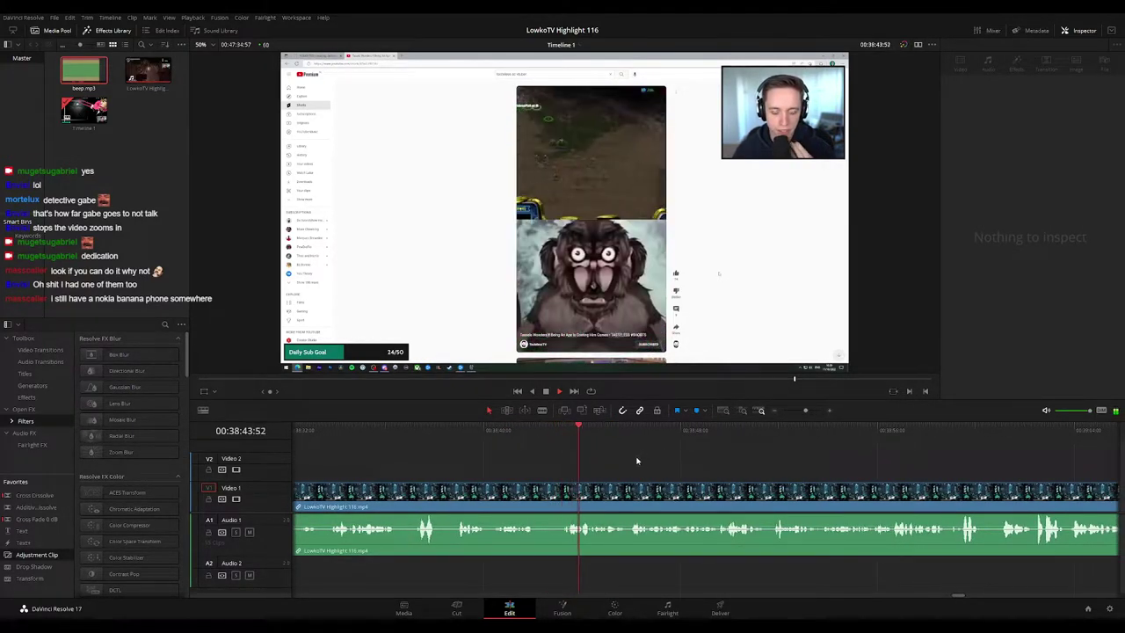
Step: Ripple-delete 5 frames starting at 00:38:43:13 in the browser short-video footage
key(space)
click(564, 430)
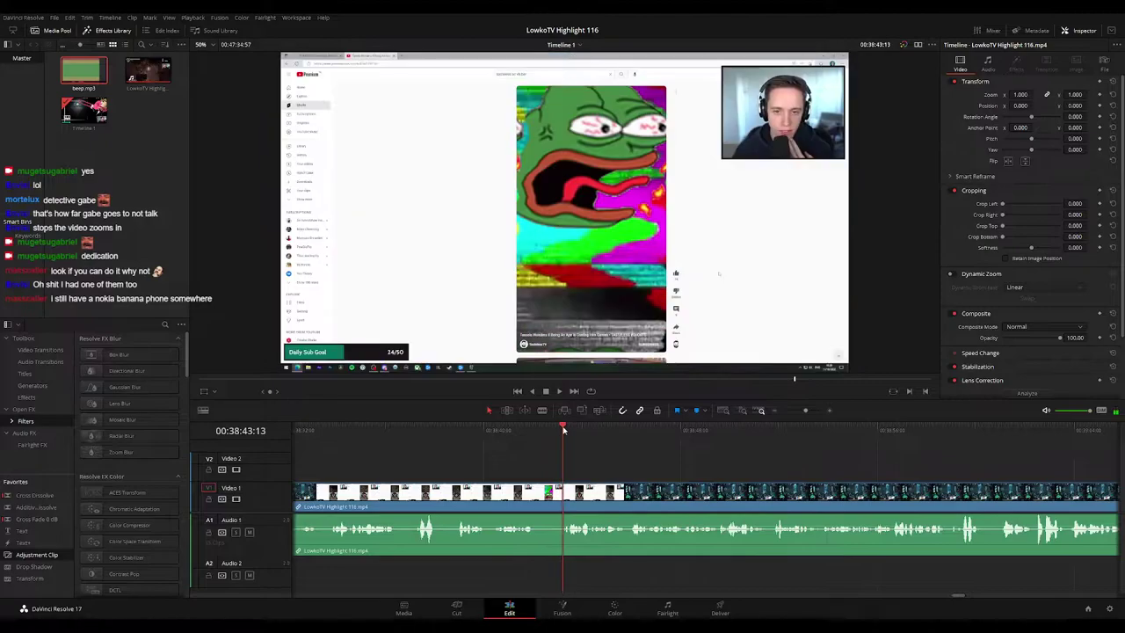
drag(803, 410, 815, 410)
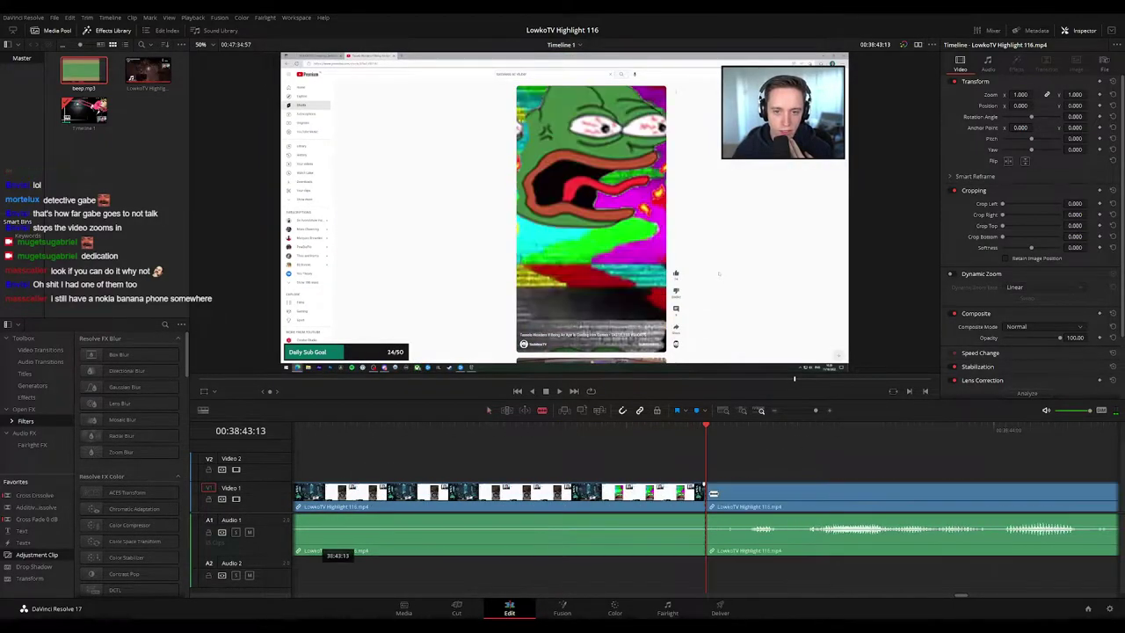
key(space)
key(space)
click(740, 494)
key(a)
click(722, 498)
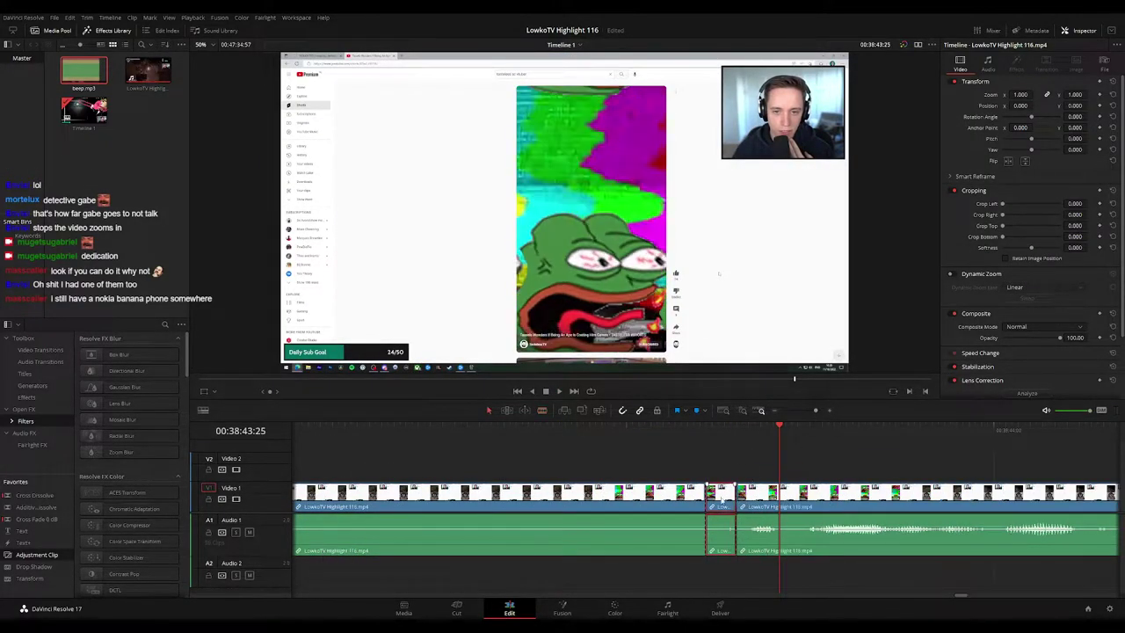
key(Delete)
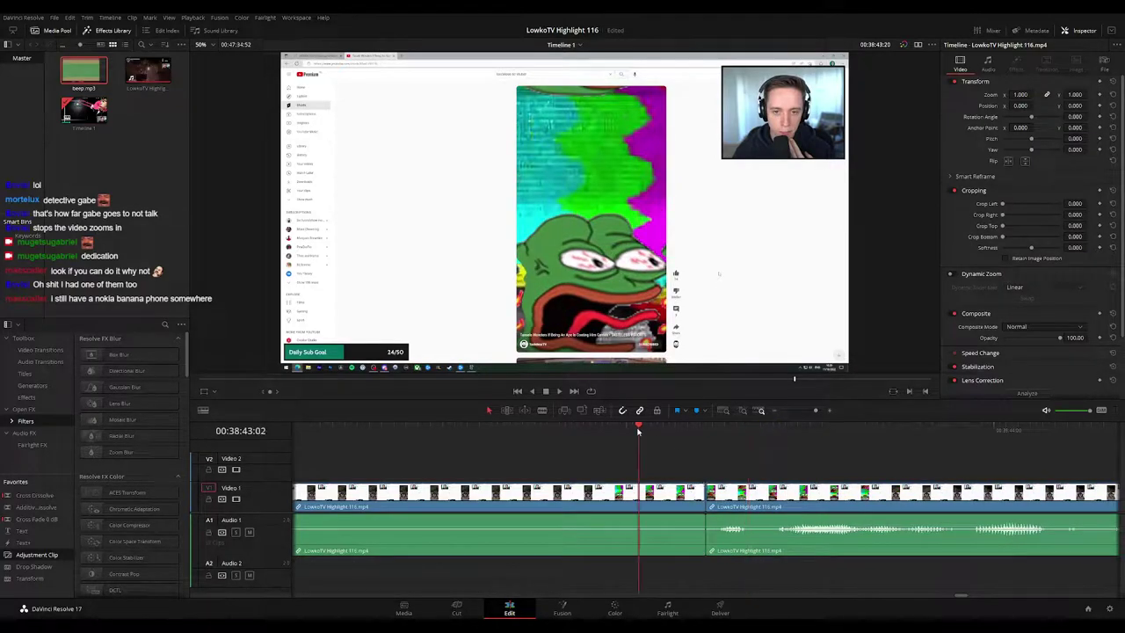
Step: Replay the cut at about 00:38:43 and colour the clip before it green
key(space)
scroll(706, 492, down, 5)
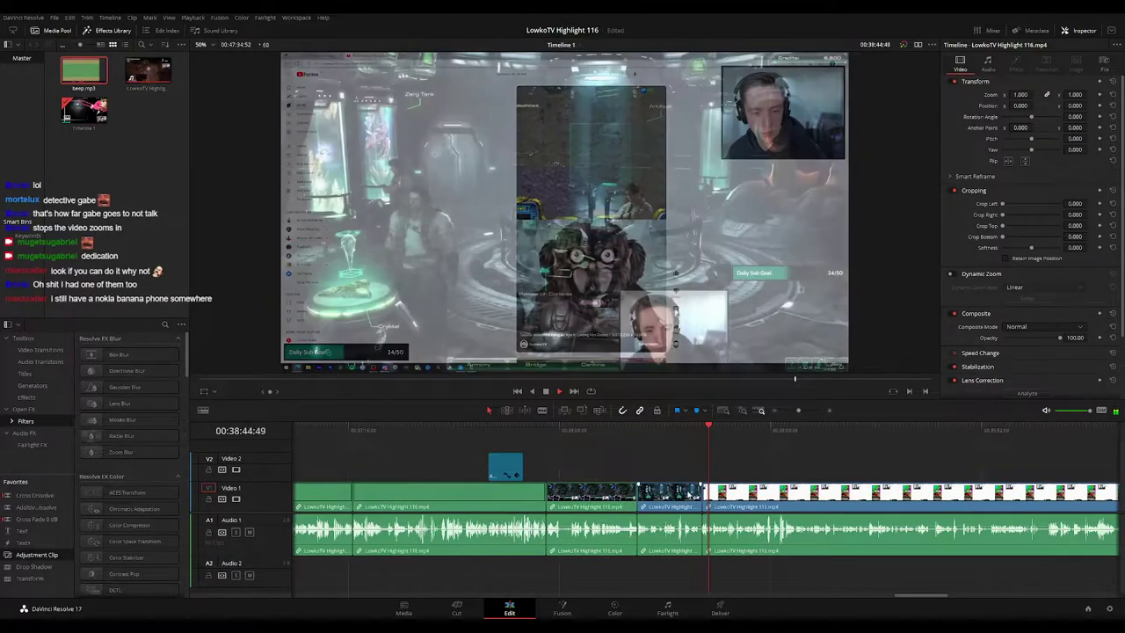
click(676, 495)
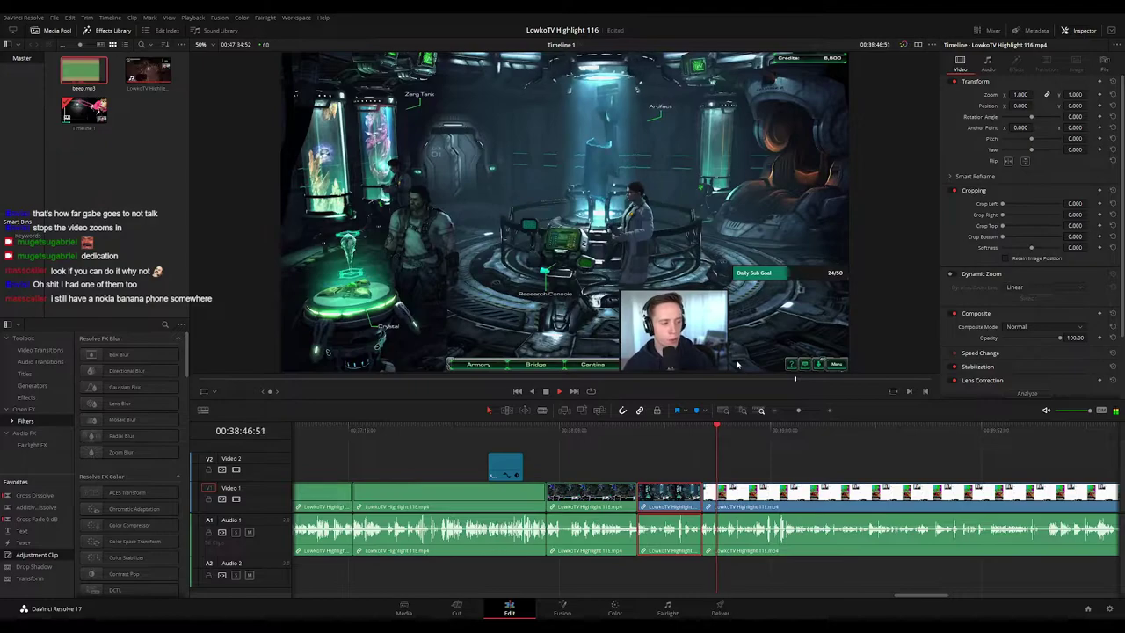
click(796, 460)
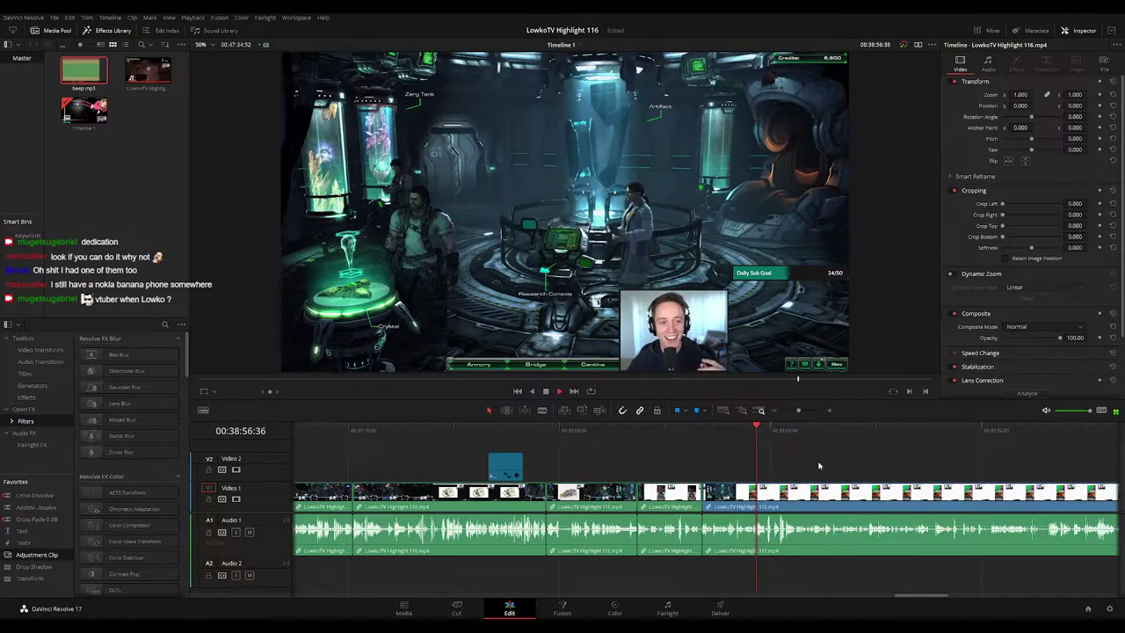
Step: Split the laboratory footage at 00:39:02:13 and a few frames after it to isolate a short section
click(806, 410)
drag(844, 477, 634, 468)
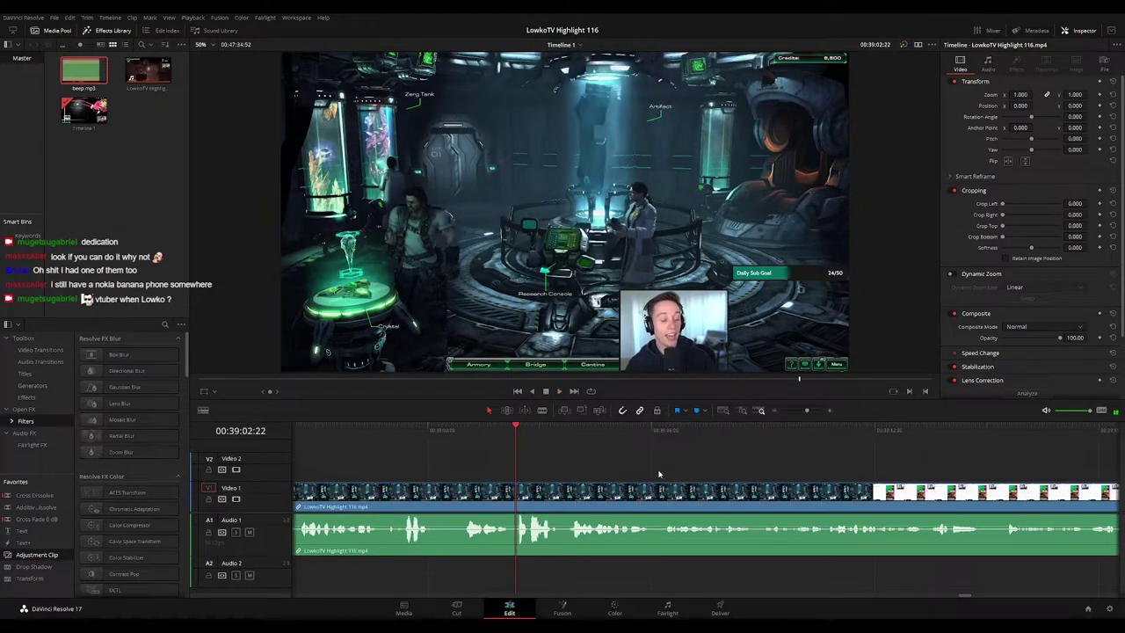
drag(513, 432, 511, 432)
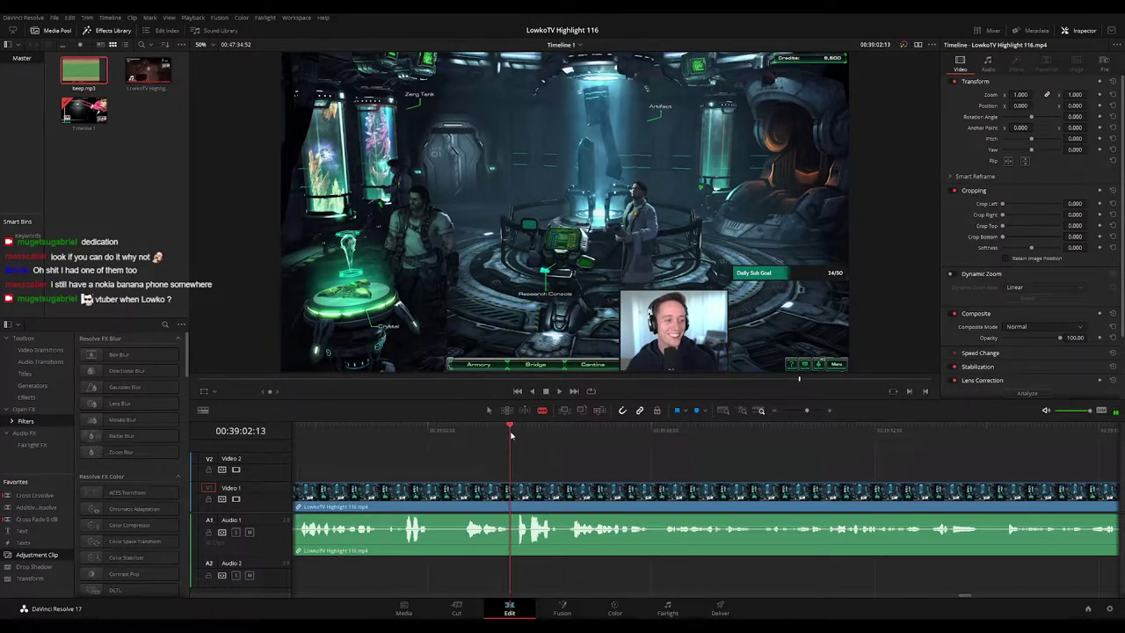
click(516, 490)
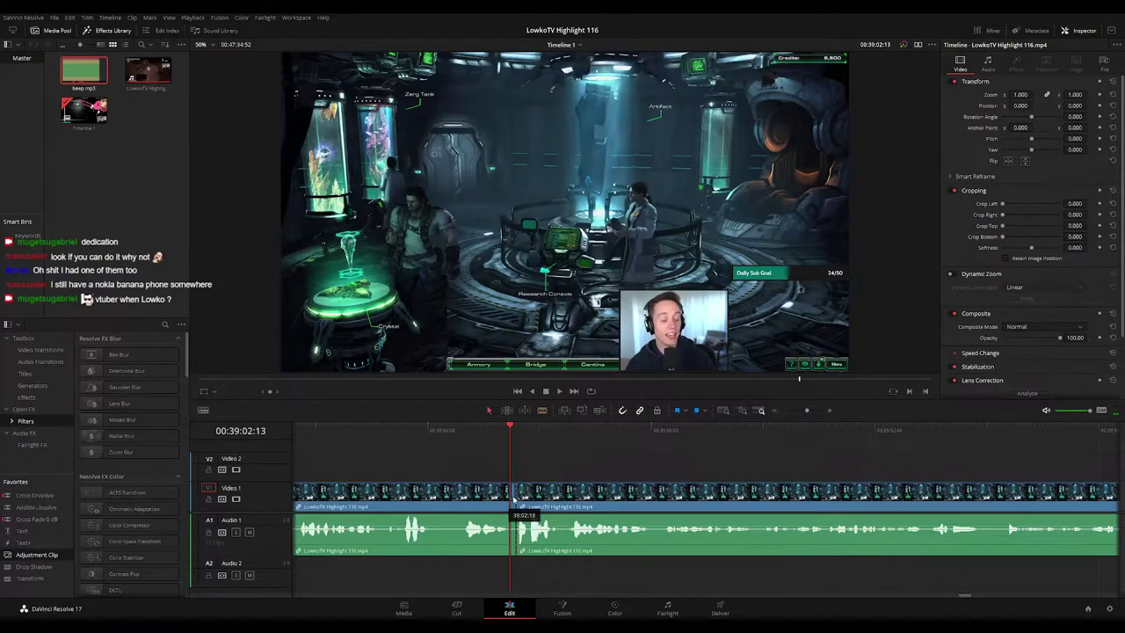
Step: Delete the short segment at 00:39:02:13, closing the gap, and mark the clip before the cut green
key(Delete)
key(space)
click(510, 439)
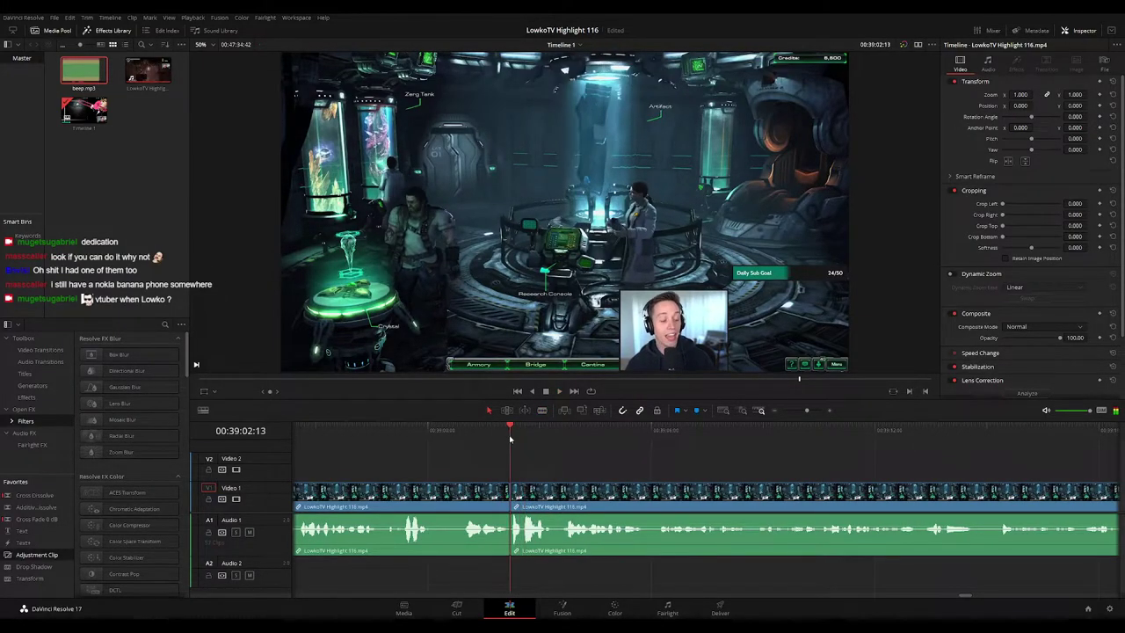
click(314, 492)
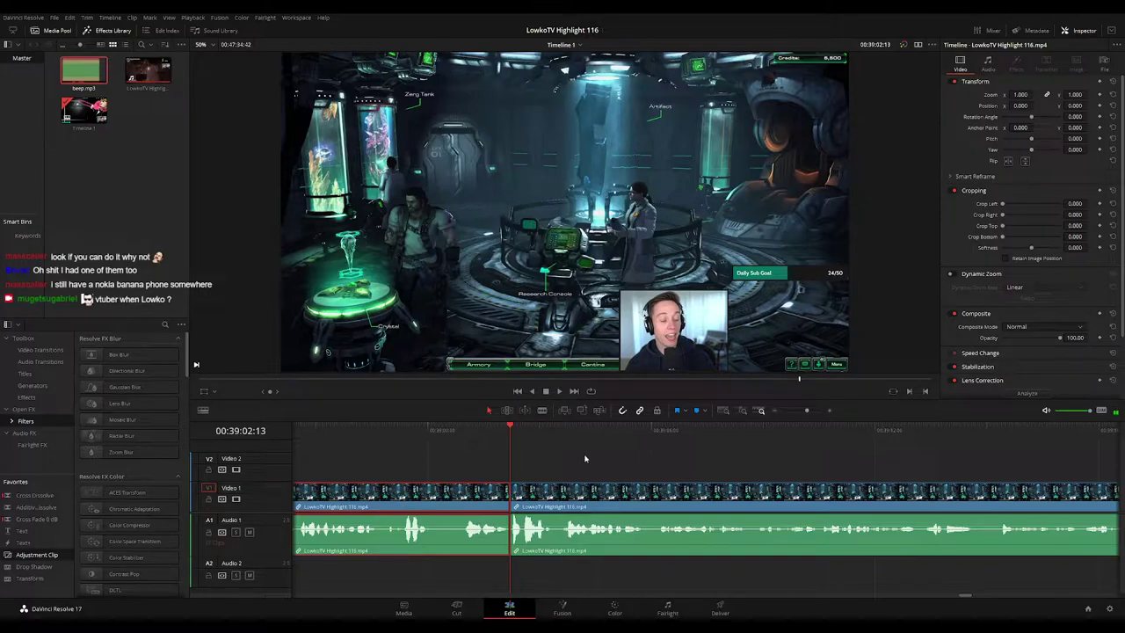
Step: Add an Adjustment Clip on Video 2 starting at 00:39:02:13, with zoom 2.100 and position X -946, Y 786 to frame the webcam
drag(63, 553, 587, 476)
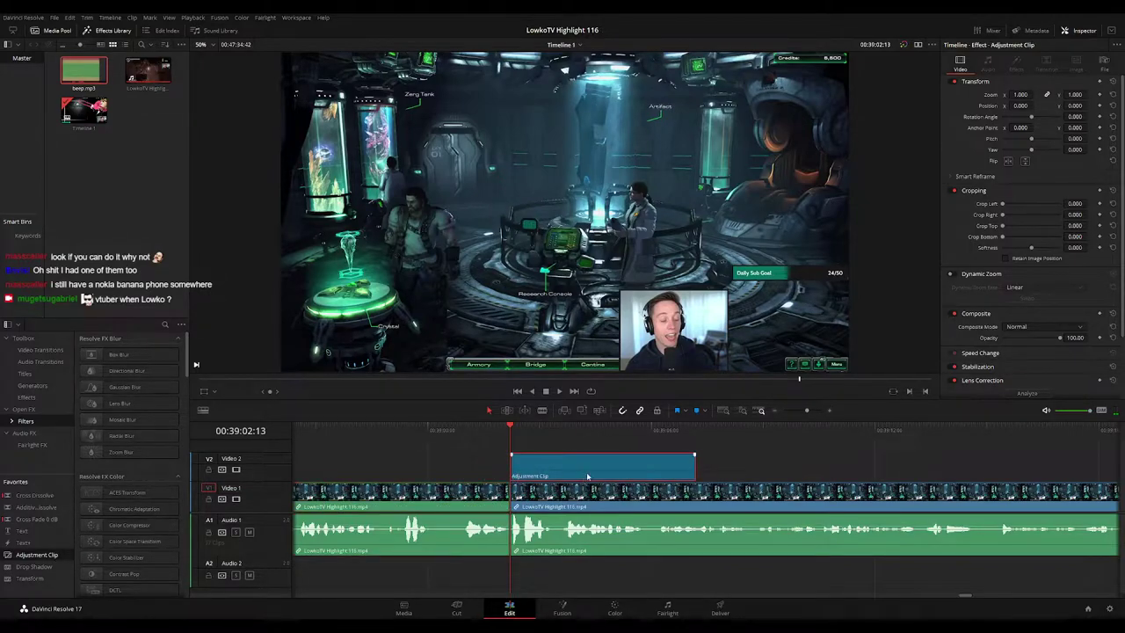
drag(1024, 94, 1101, 106)
mouse_move(1020, 105)
mouse_down()
mouse_move(1001, 105)
mouse_move(1034, 105)
mouse_move(1017, 106)
mouse_up()
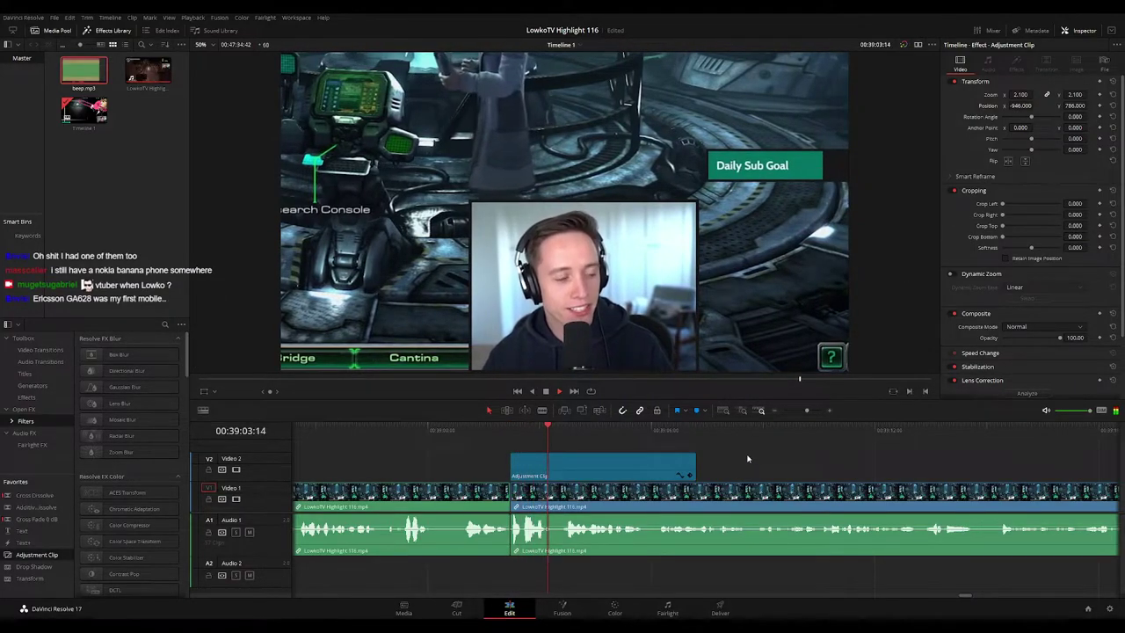
Step: Play back the zoomed section and extend the end of the Adjustment Clip on Video 2 past 00:39:08
key(space)
click(477, 429)
key(space)
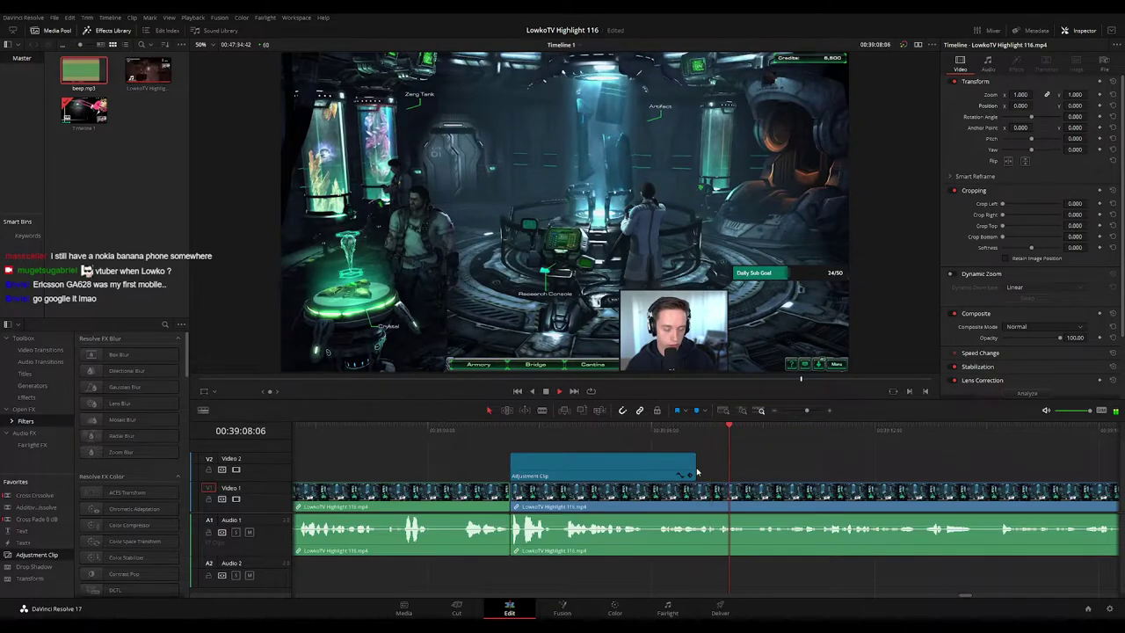
drag(694, 468, 753, 468)
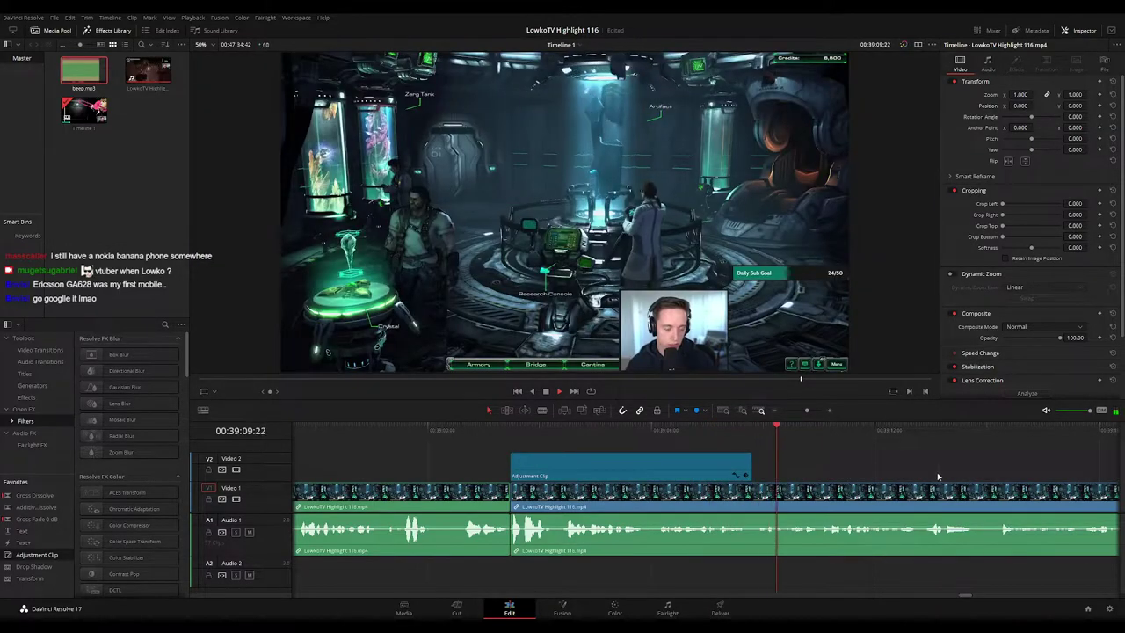
Step: Review the footage from about 00:39:10 to 00:39:33 to find the next section to cut
drag(937, 476, 683, 449)
scroll(699, 468, down, 1)
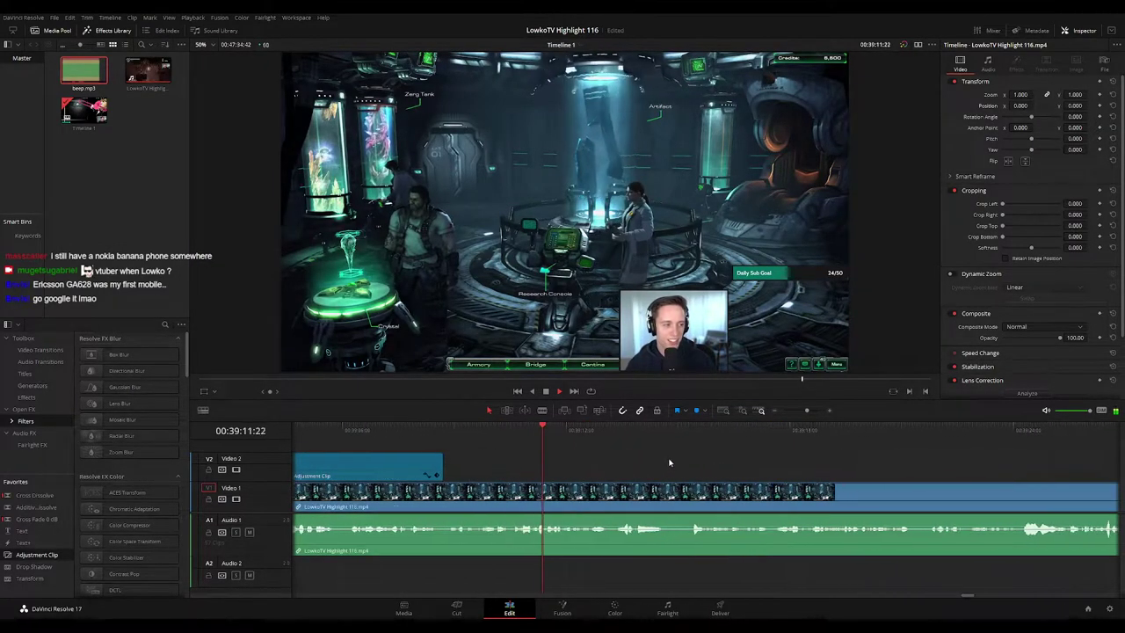
scroll(706, 469, down, 1)
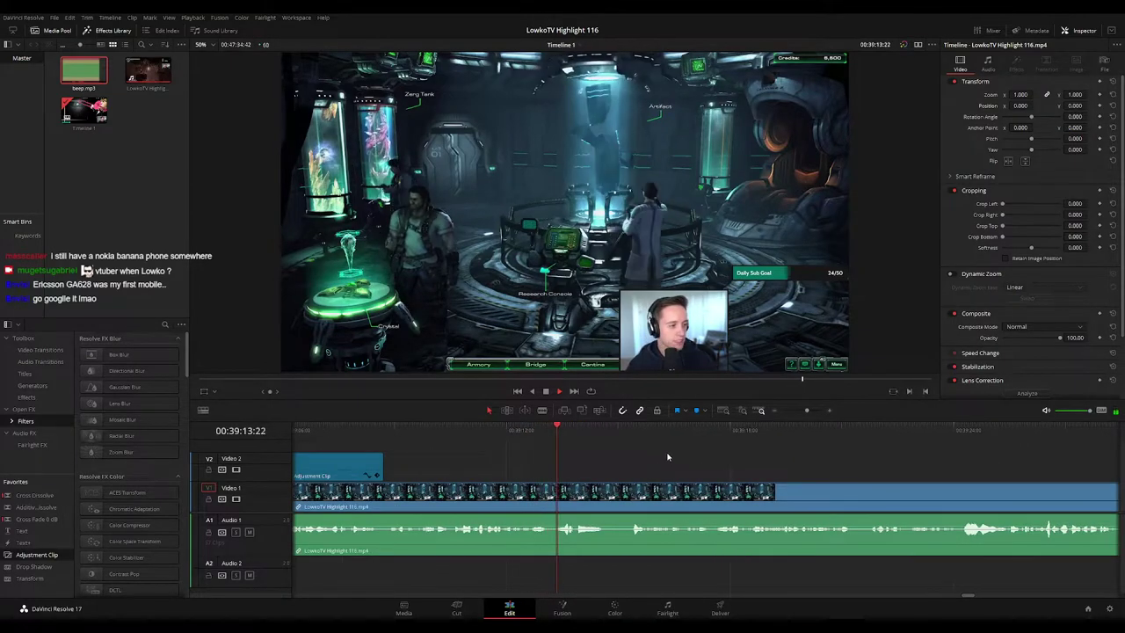
scroll(587, 447, down, 1)
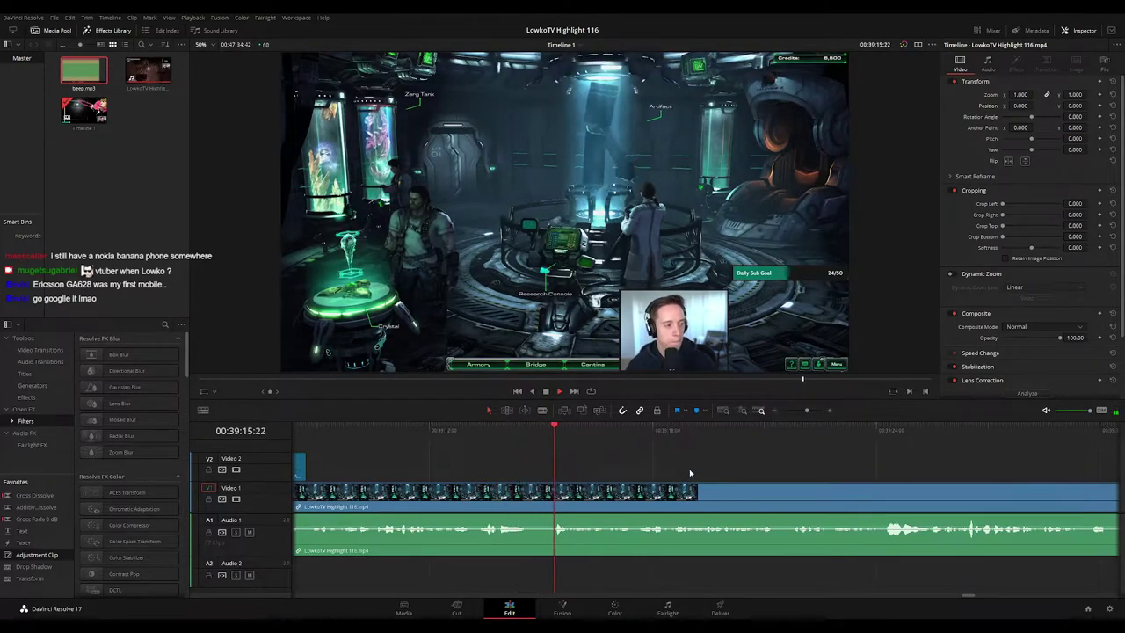
scroll(673, 455, down, 1)
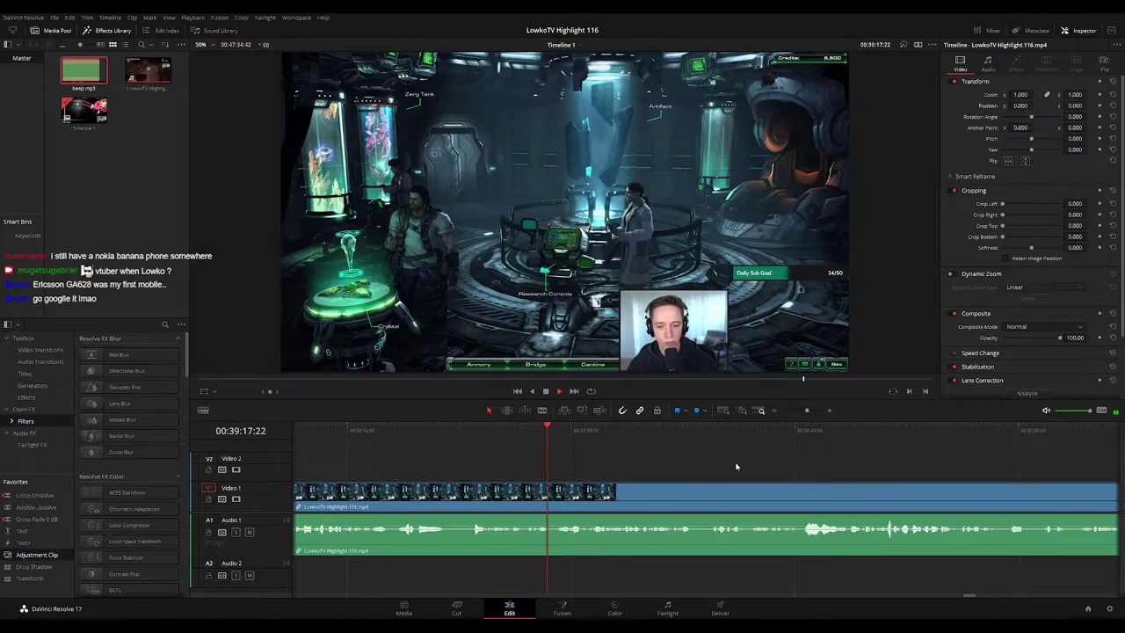
scroll(712, 463, down, 1)
scroll(673, 456, down, 1)
scroll(666, 457, down, 1)
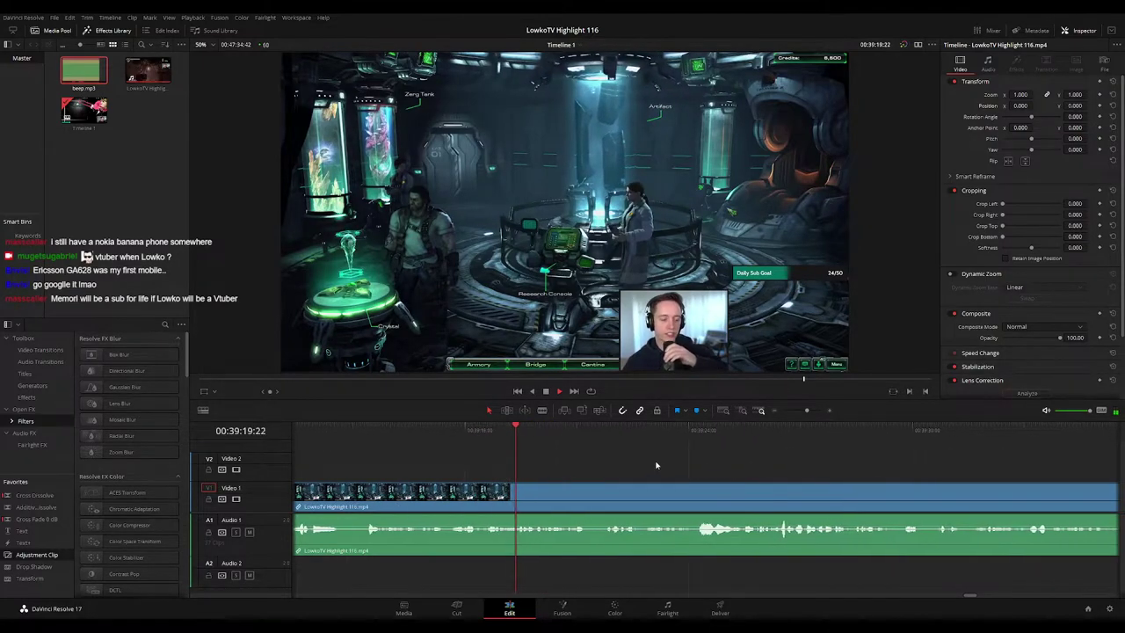
scroll(650, 464, down, 2)
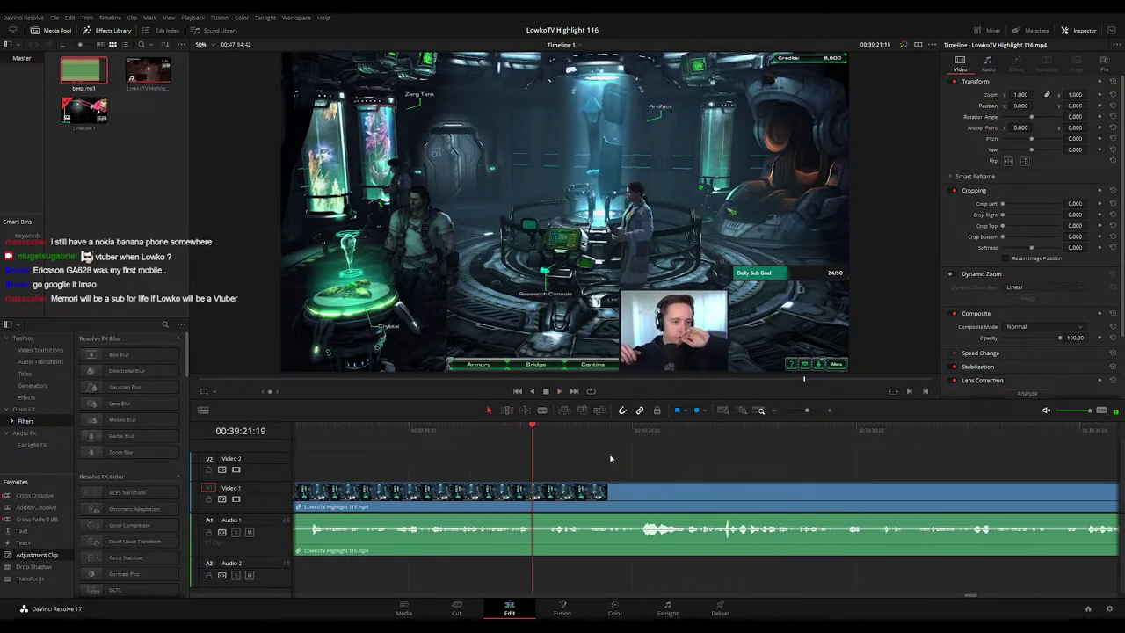
scroll(626, 456, down, 1)
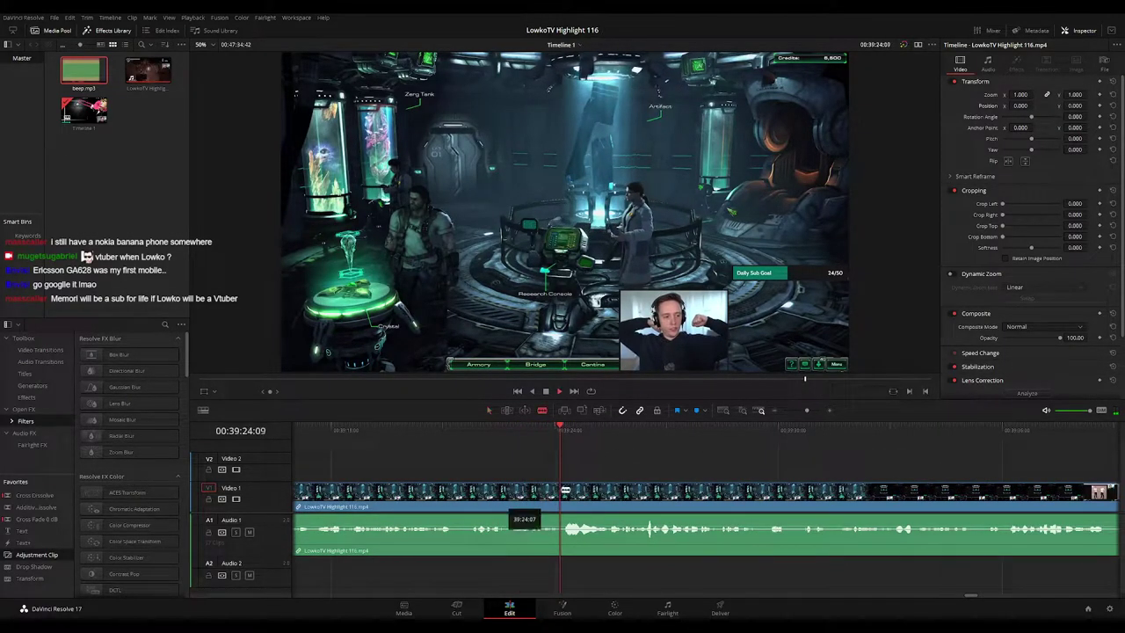
scroll(668, 464, down, 1)
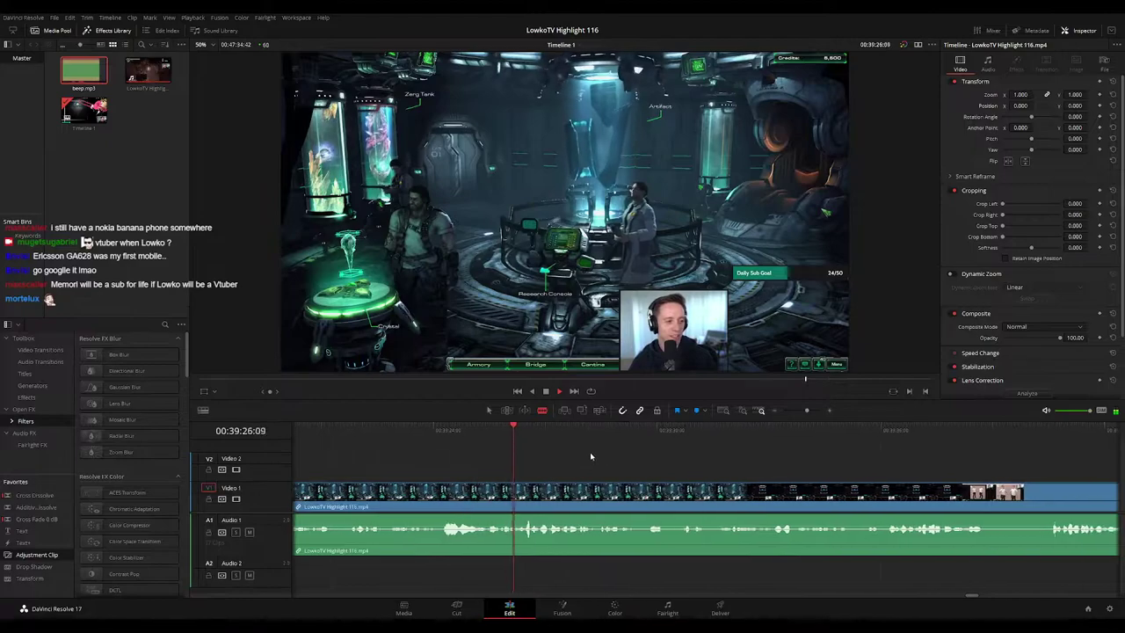
scroll(593, 454, down, 3)
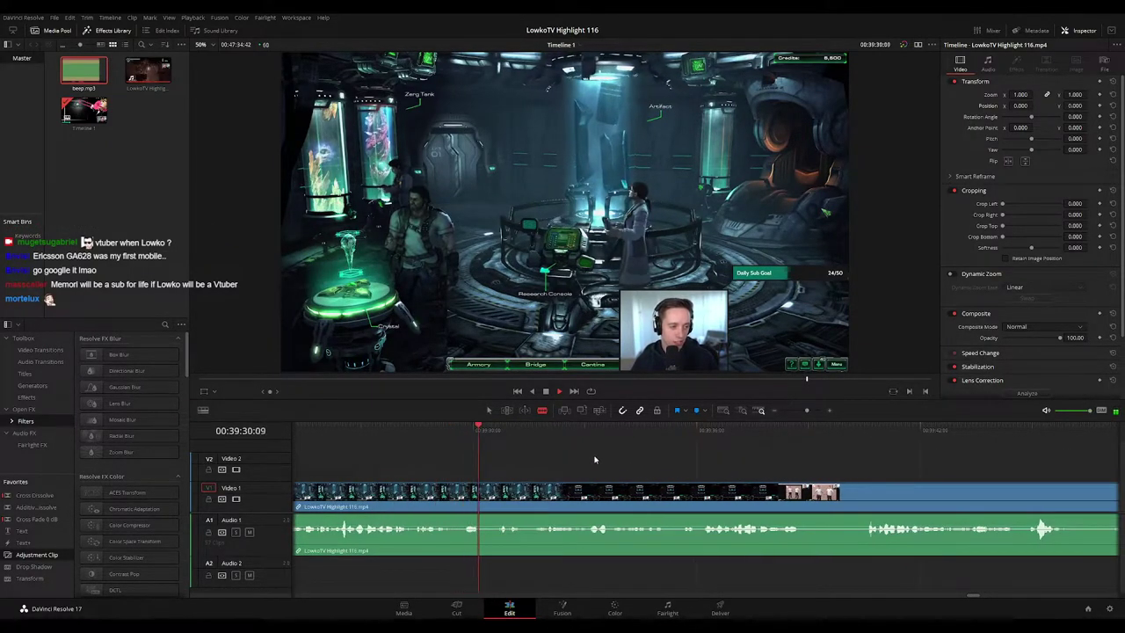
scroll(572, 453, down, 1)
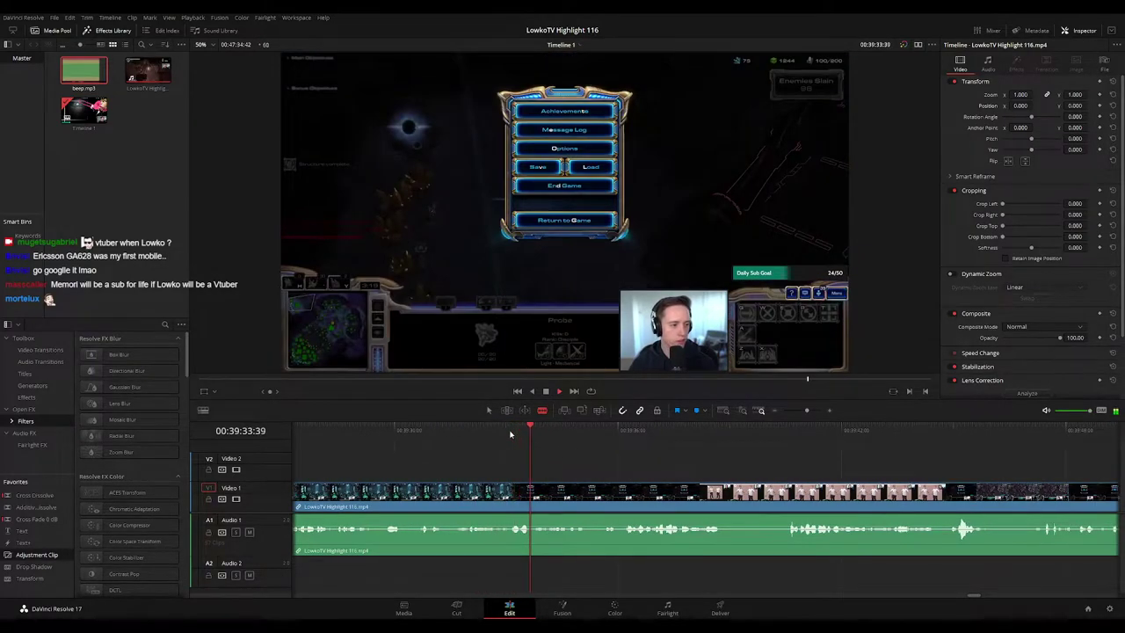
Step: Cut out the segment from 00:39:32:38 to 00:39:33:06 and close the gap
mouse_move(510, 433)
mouse_down()
mouse_move(432, 431)
mouse_move(500, 432)
mouse_up()
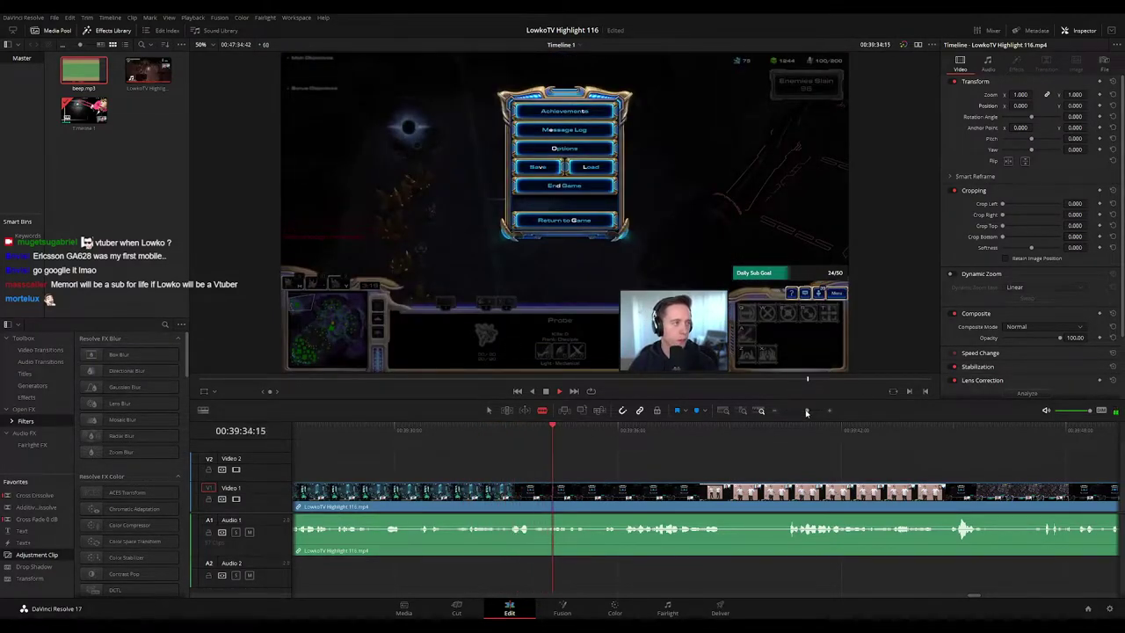
key(space)
drag(807, 411, 813, 410)
scroll(513, 467, left, 3)
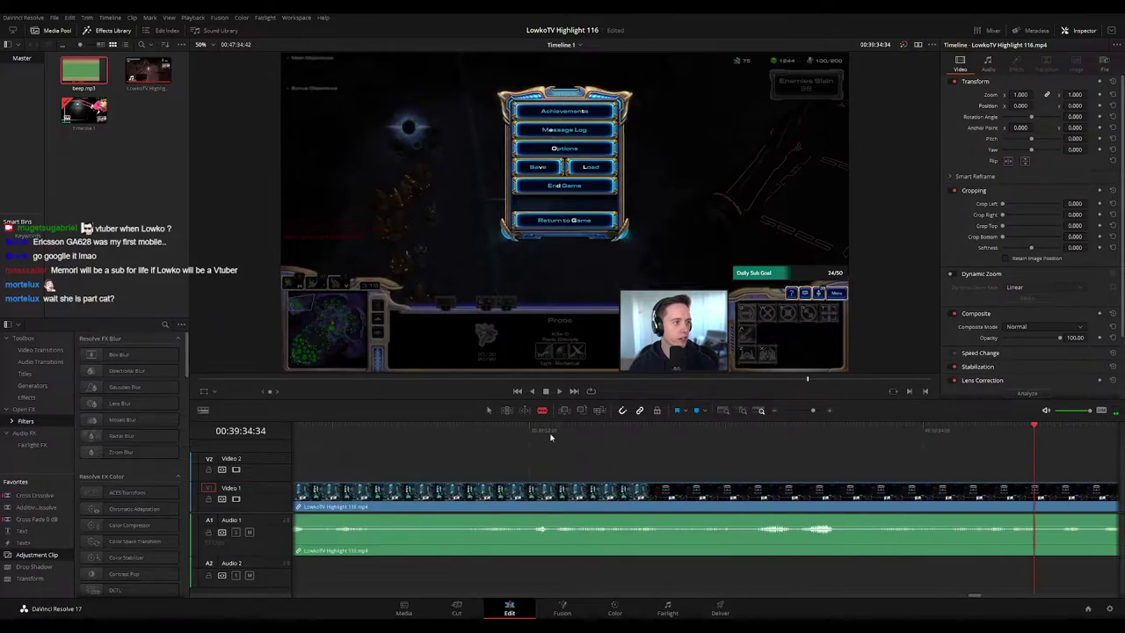
drag(551, 437, 389, 434)
key(space)
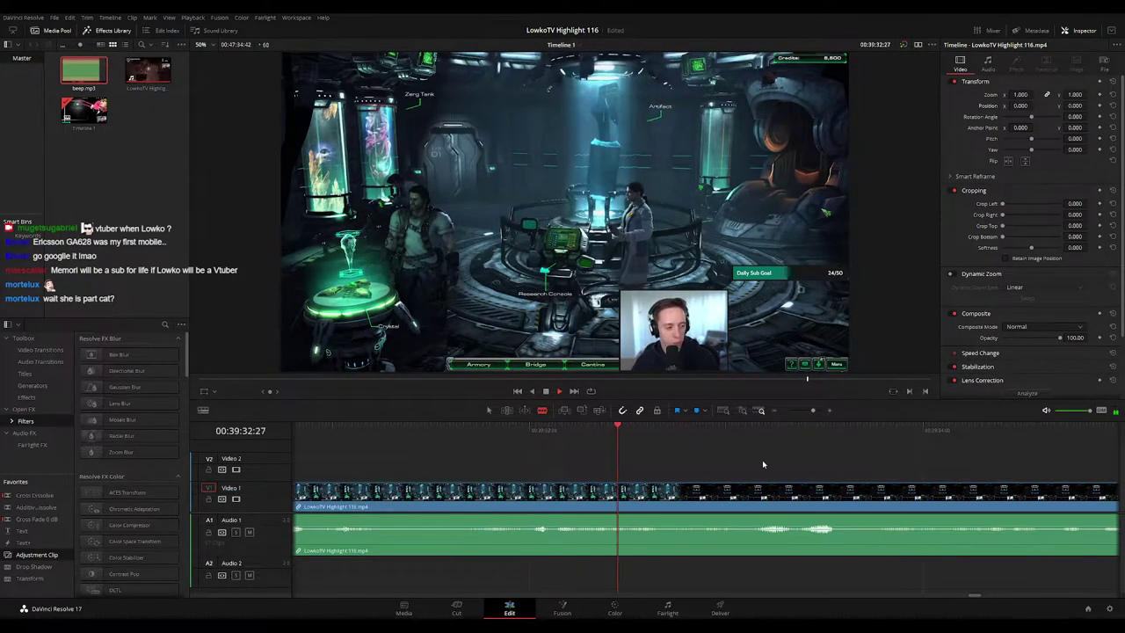
drag(763, 430, 653, 435)
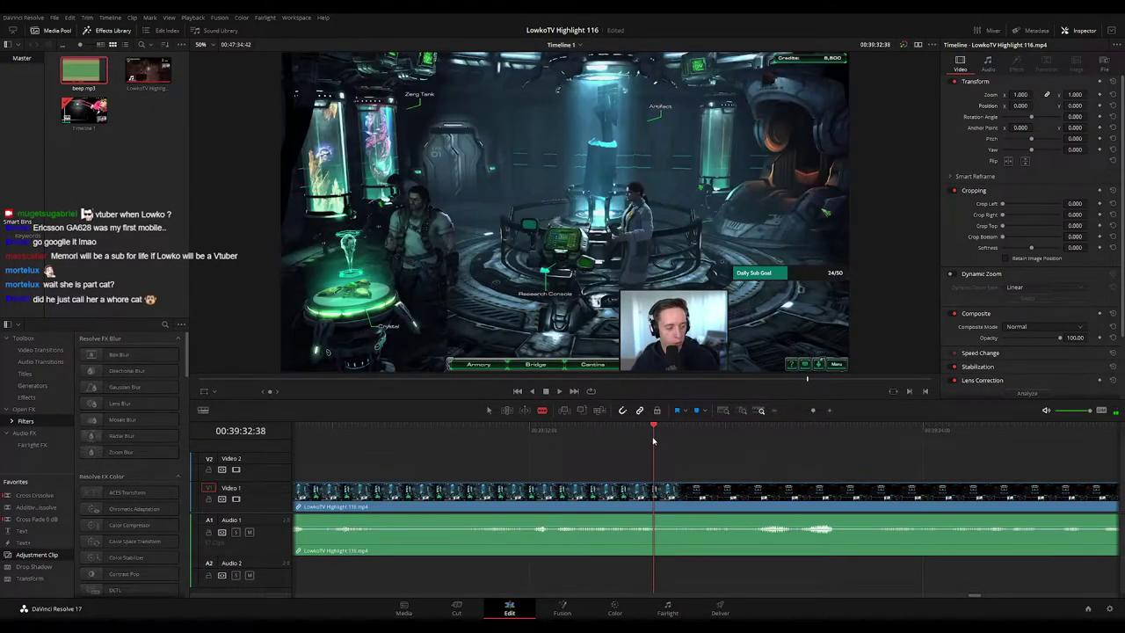
click(656, 495)
key(space)
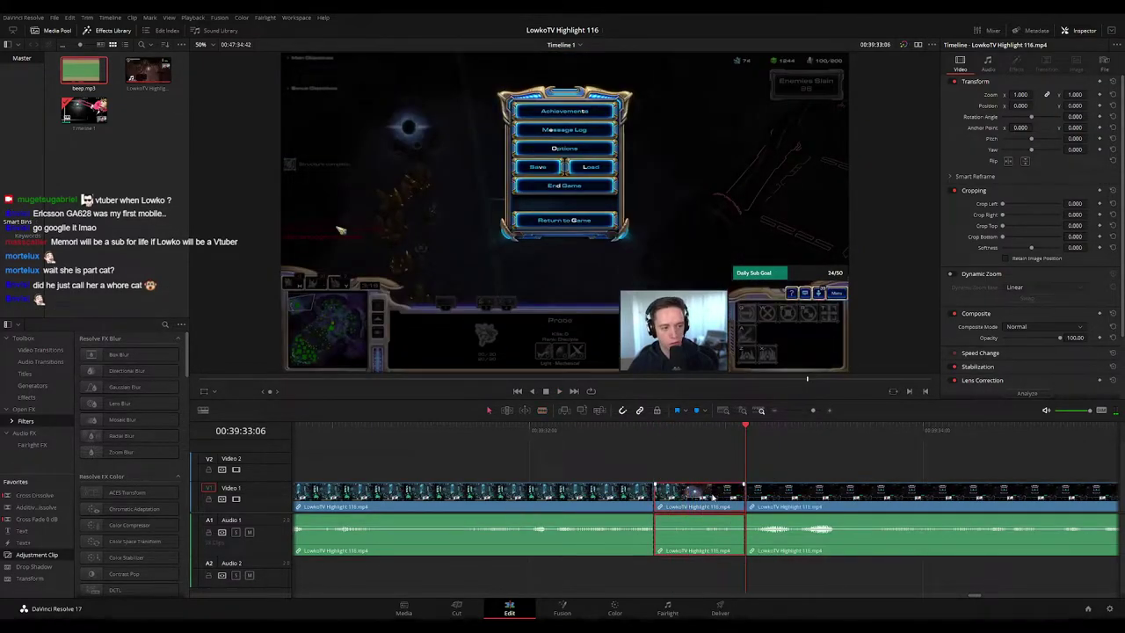
key(BackSpace)
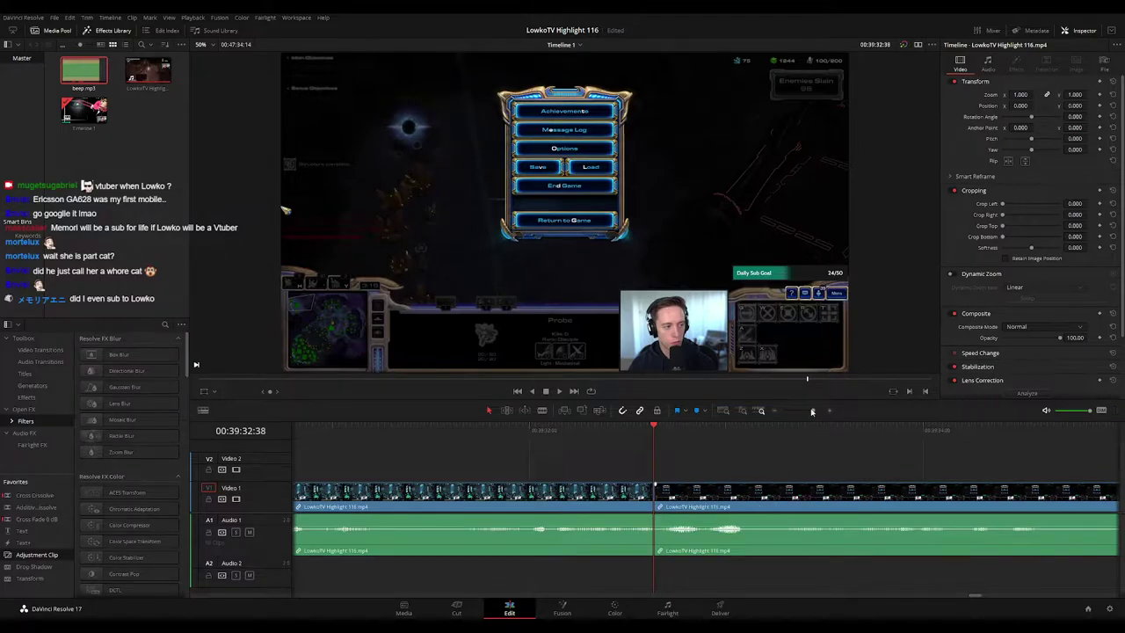
Step: Play across the cut at 00:39:32:38 and mark the clip before it green
drag(812, 411, 808, 413)
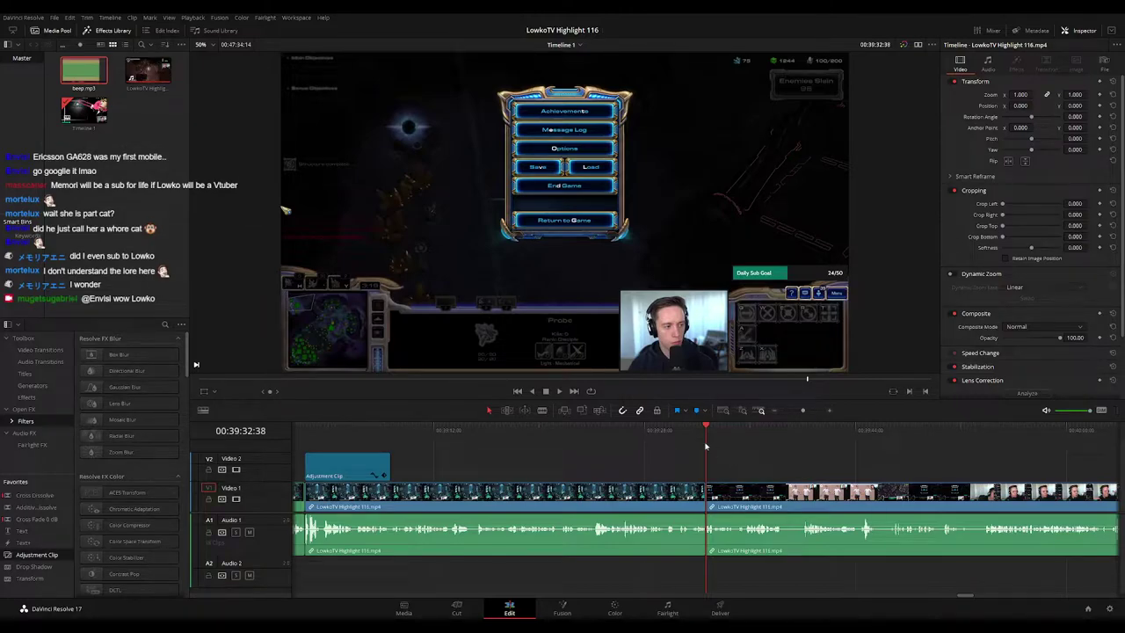
key(space)
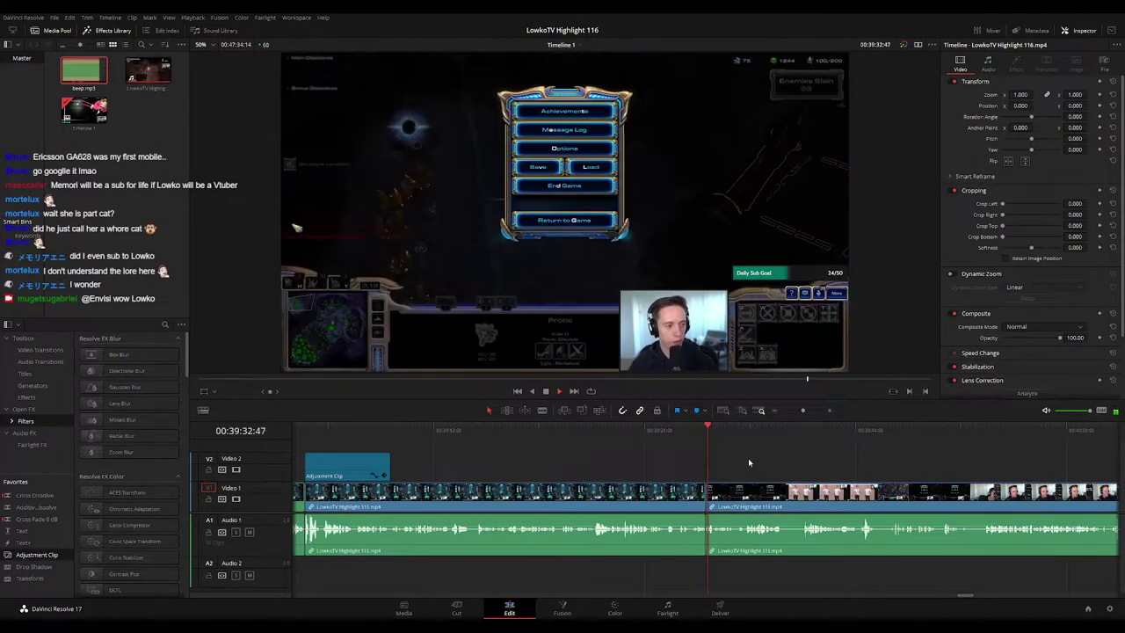
click(691, 499)
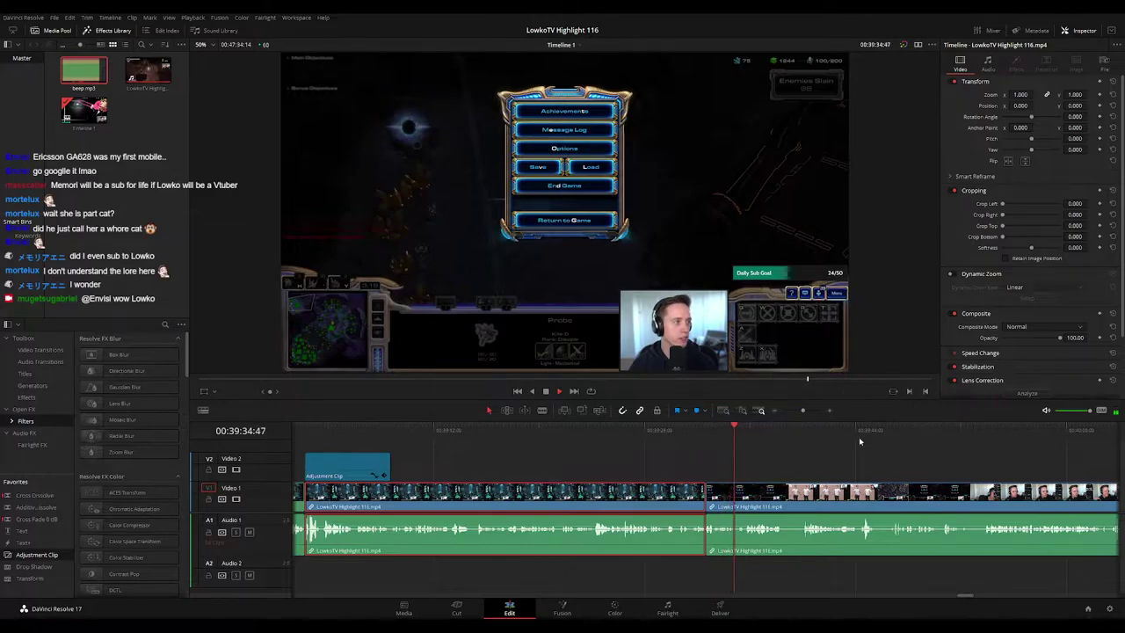
key(g)
click(829, 465)
drag(828, 465, 692, 463)
key(space)
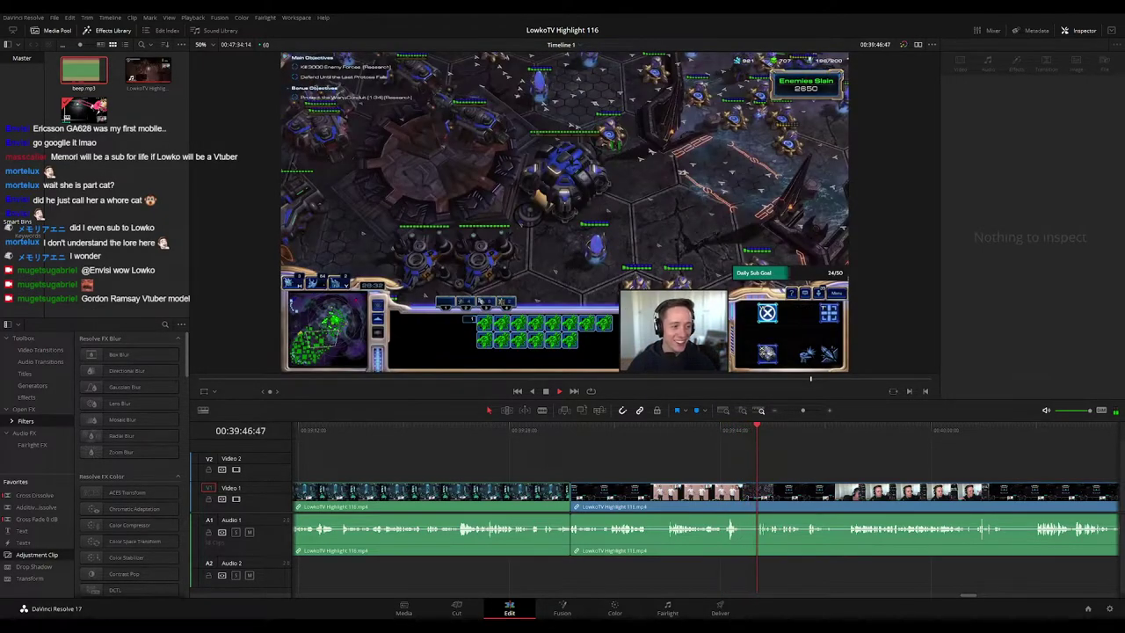
Step: Replay from 00:39:39:36 and cut out the segment from about 00:39:45:49 to 00:39:46:35, closing the gap
key(space)
click(664, 429)
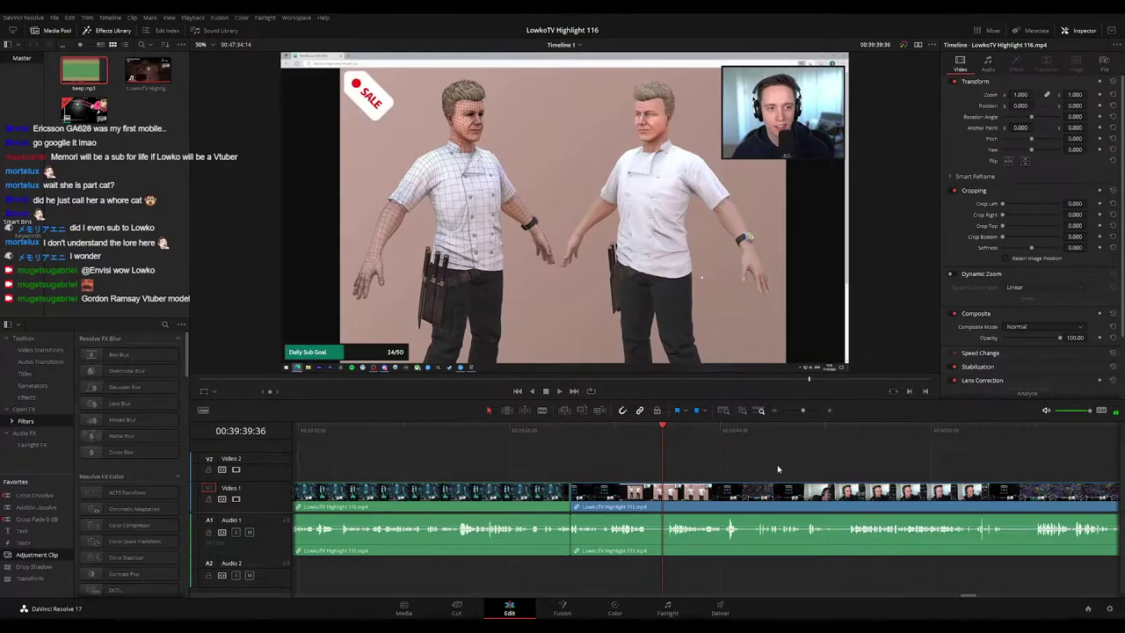
key(space)
scroll(739, 465, up, 2)
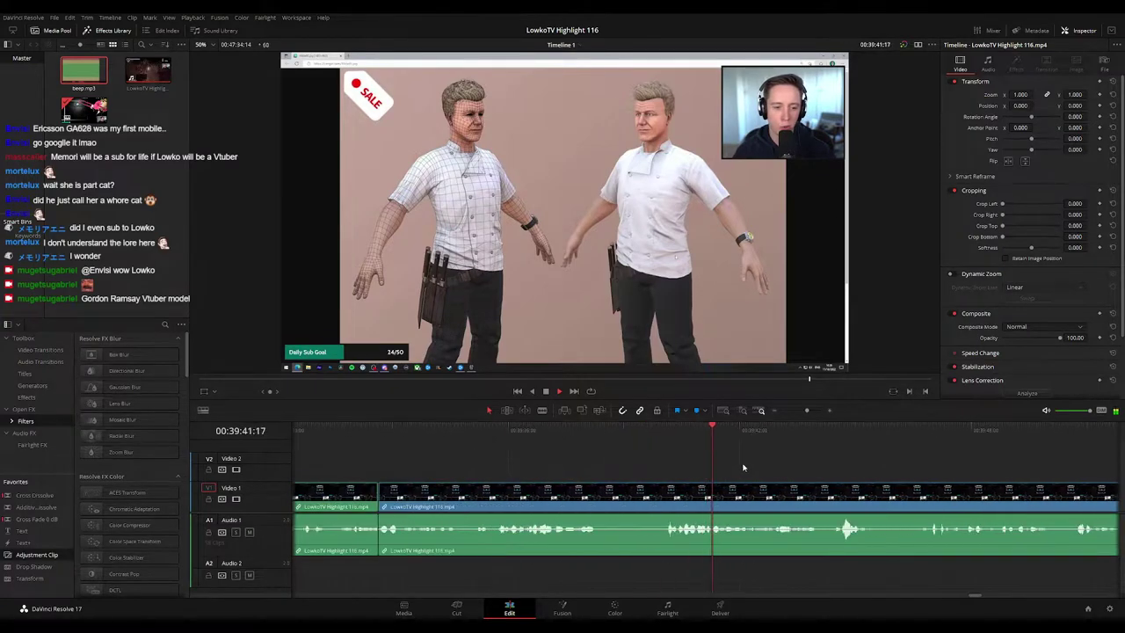
scroll(738, 466, right, 4)
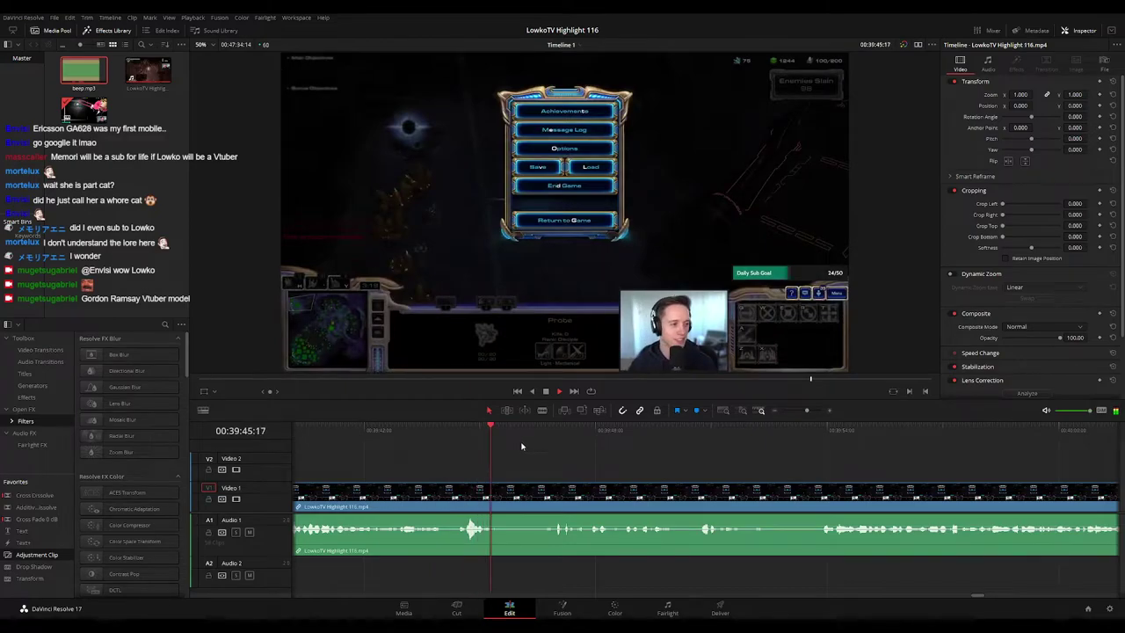
key(b)
click(514, 492)
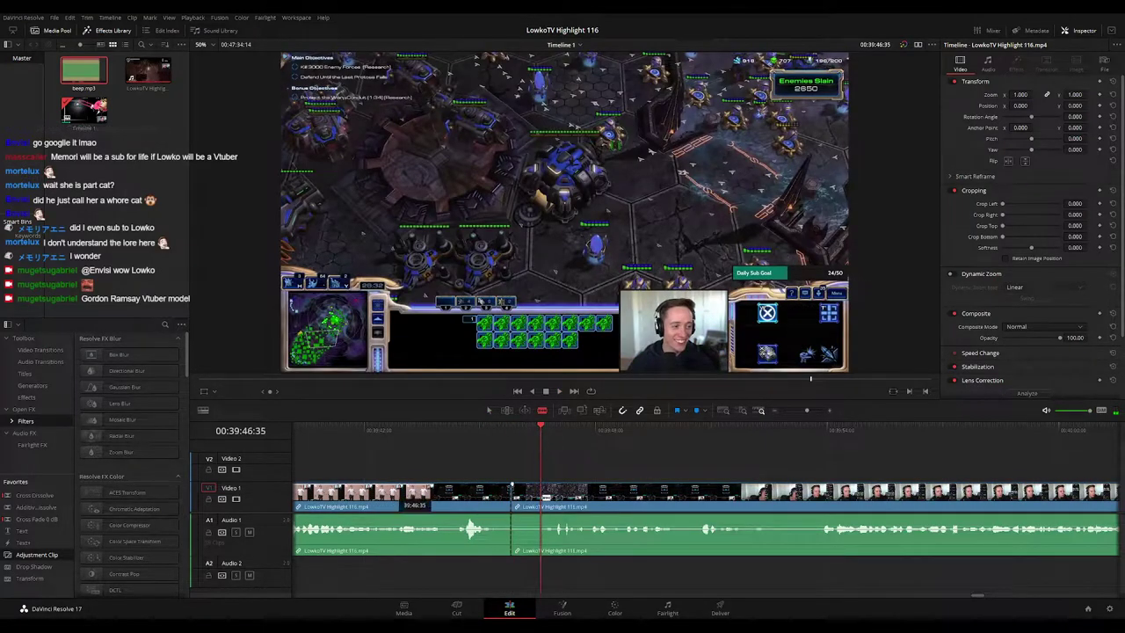
click(545, 496)
key(a)
click(527, 507)
key(Delete)
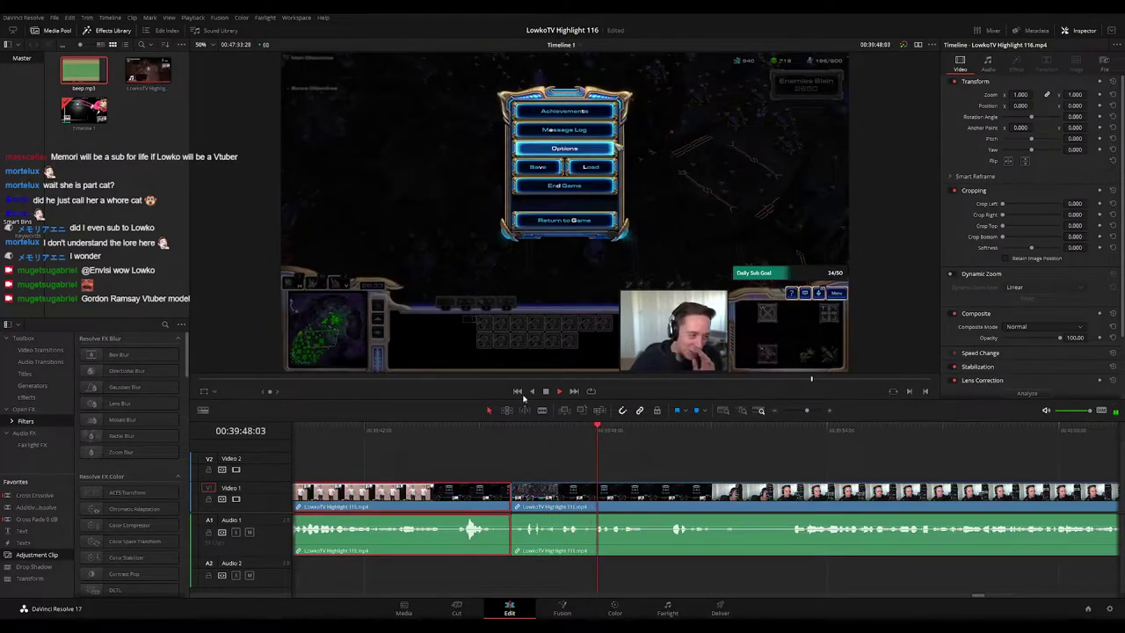
Step: Mark the clip before the latest cut green and continue reviewing the footage up to about 00:39:56
click(714, 475)
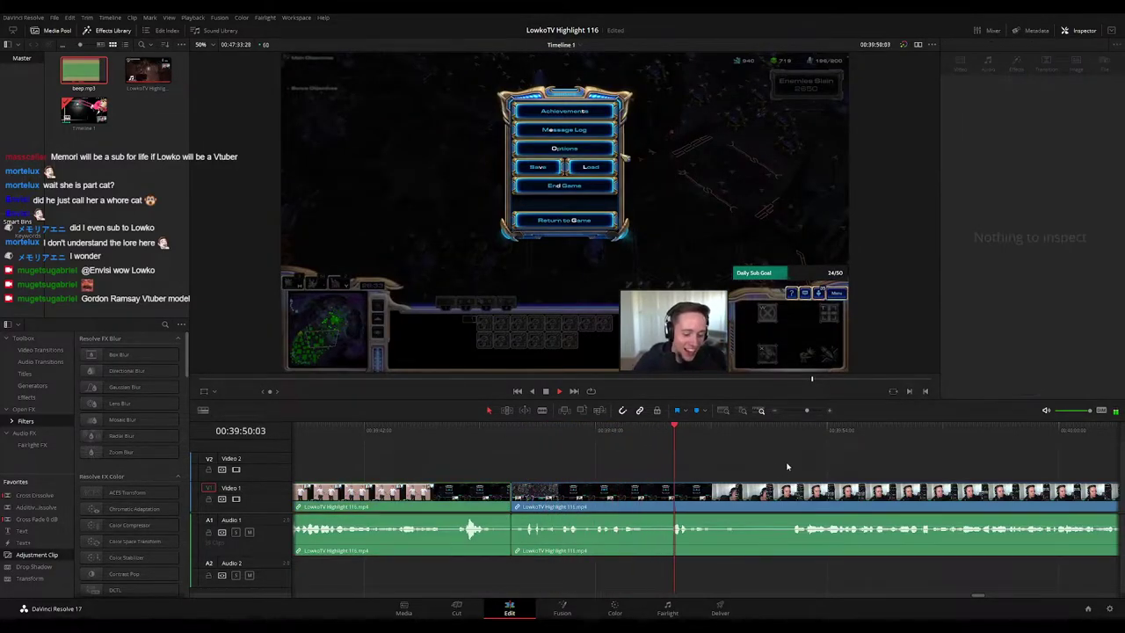
drag(845, 452, 637, 446)
drag(807, 411, 800, 410)
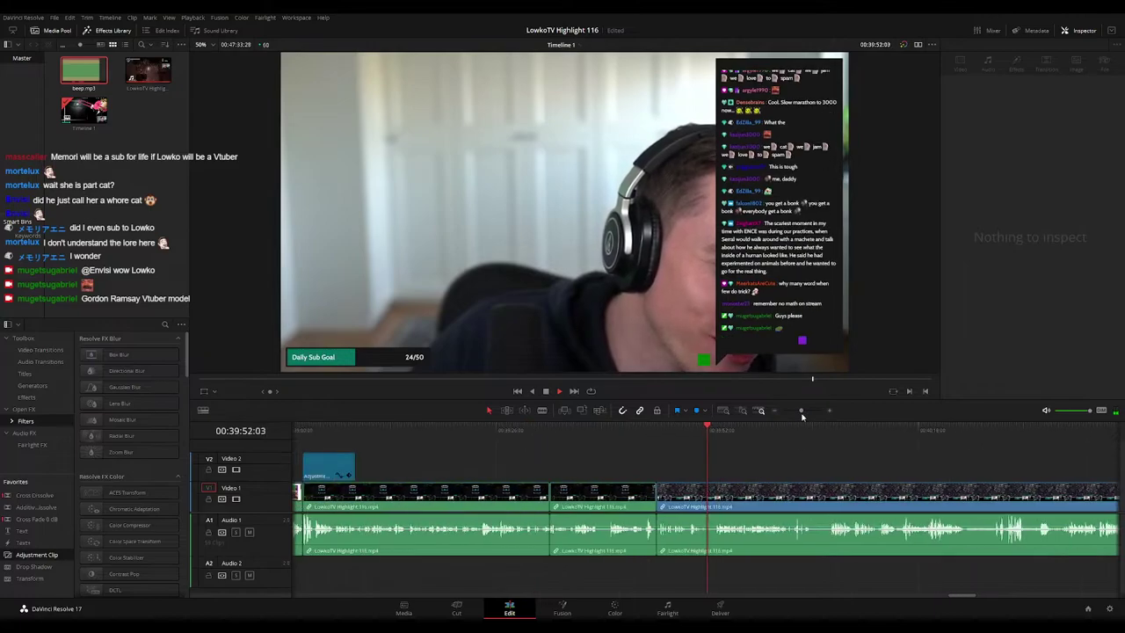
drag(790, 452, 577, 447)
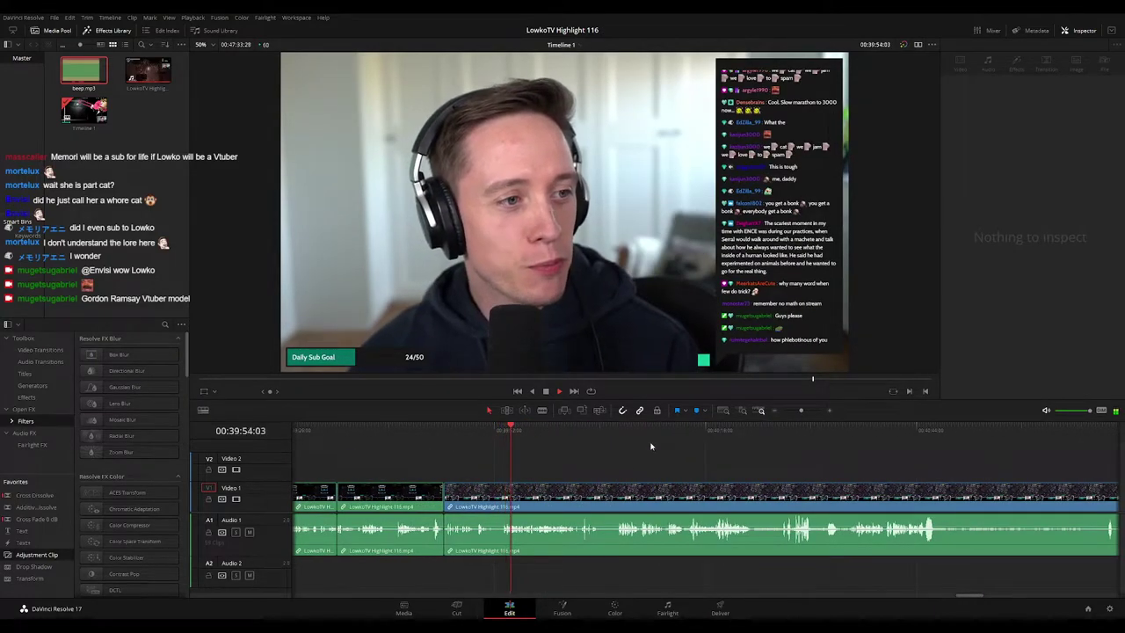
click(803, 410)
scroll(803, 473, right, 3)
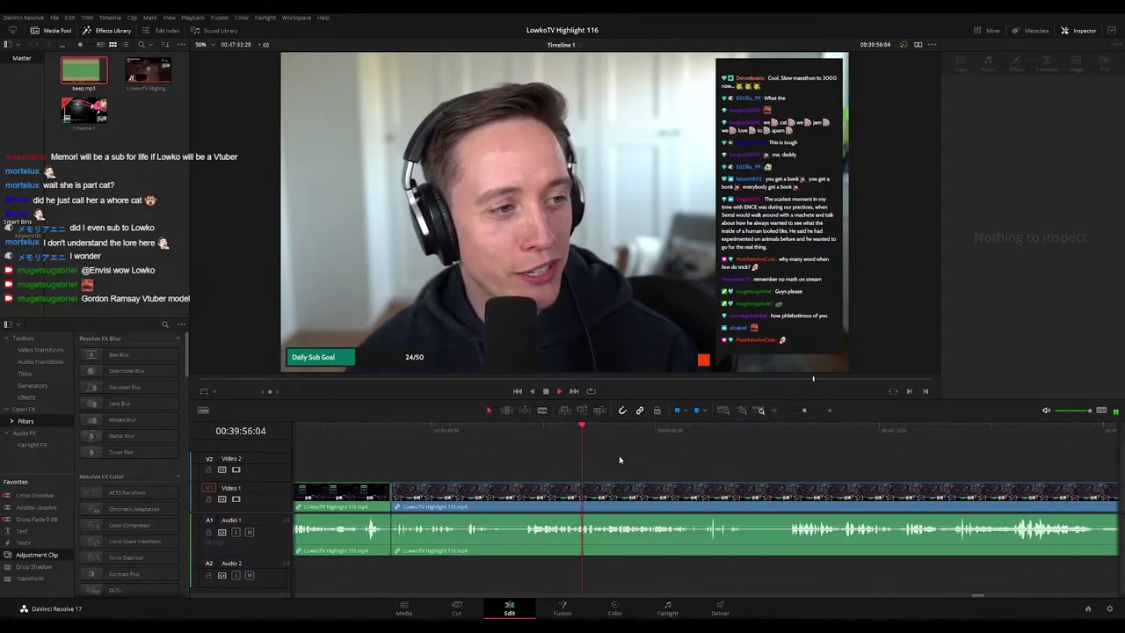
Step: Review the footage from about 00:39:56 to about 00:40:22 for moments that need cutting
scroll(632, 462, right, 2)
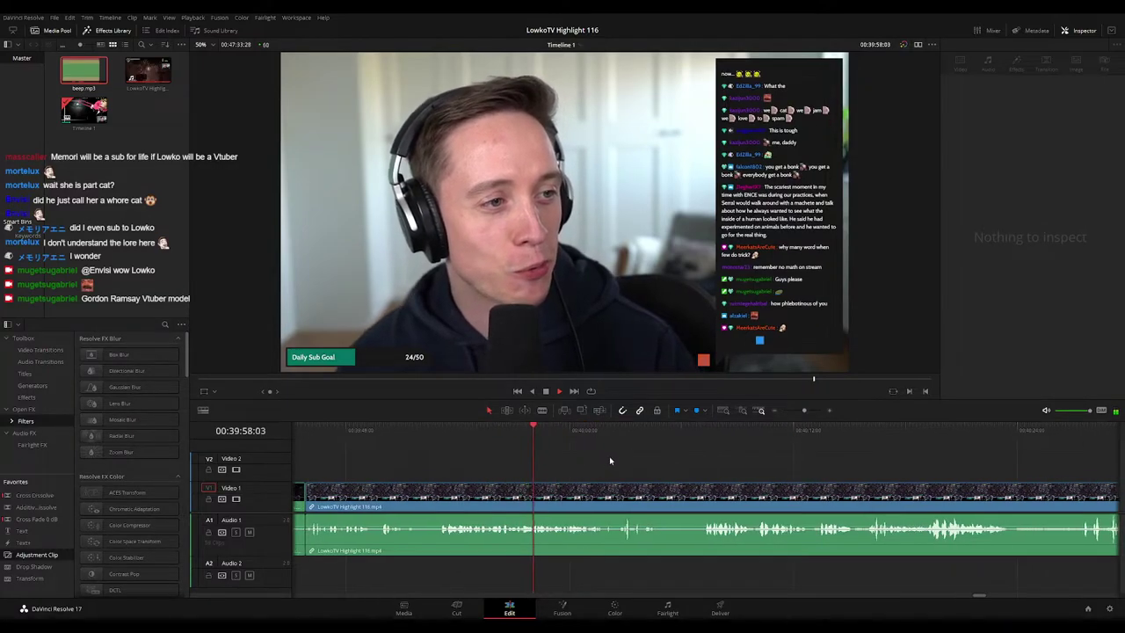
scroll(573, 458, right, 1)
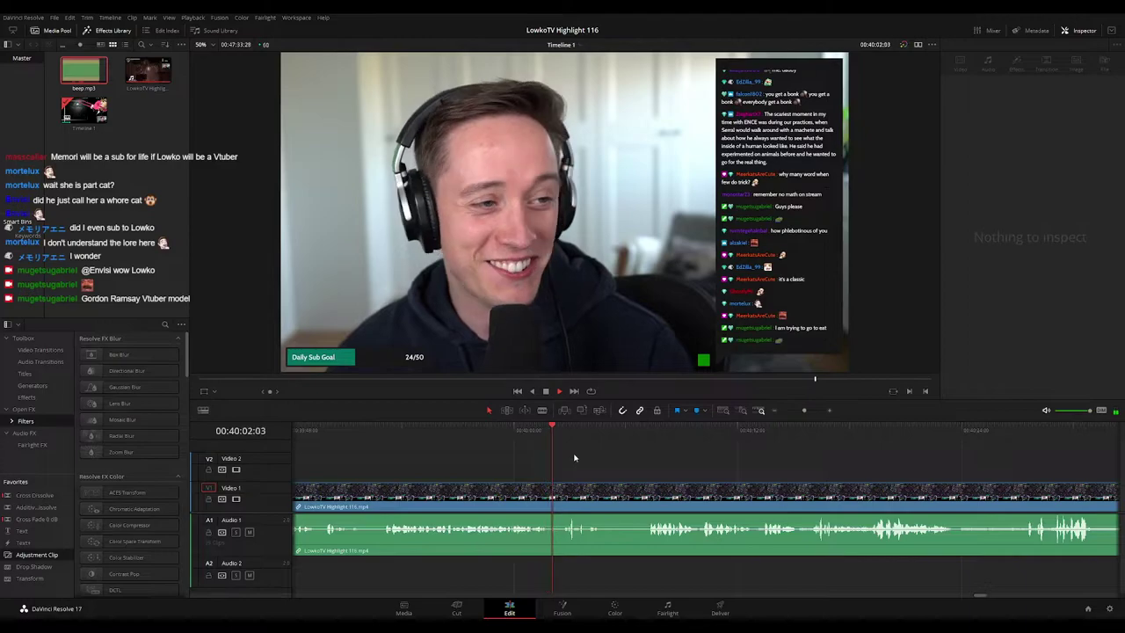
scroll(566, 452, right, 1)
scroll(611, 460, right, 1)
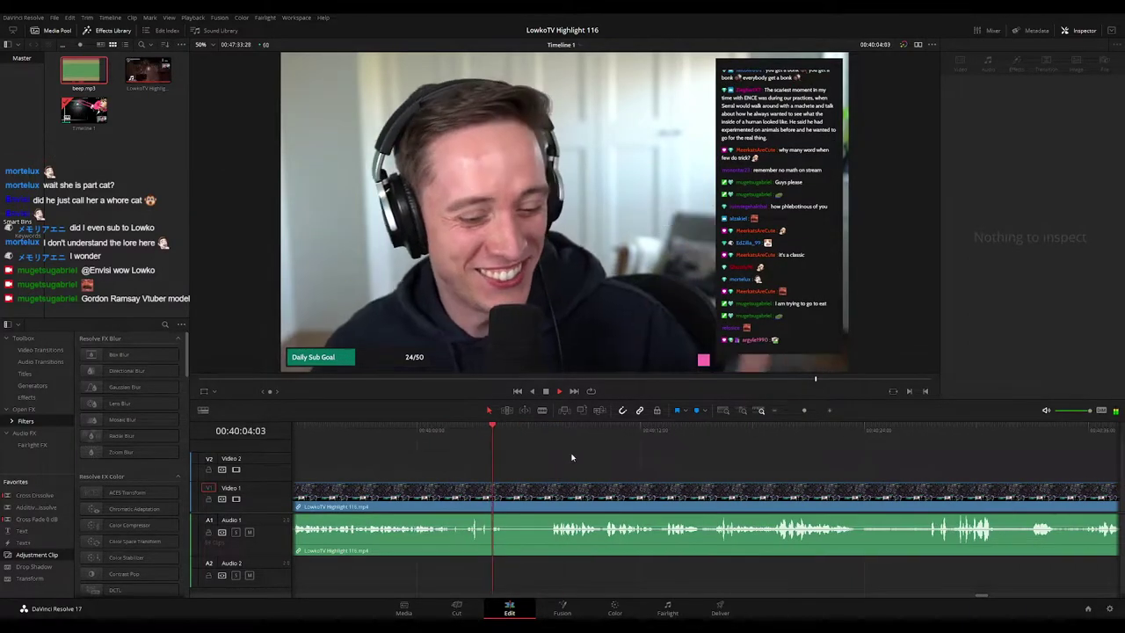
drag(522, 434, 555, 437)
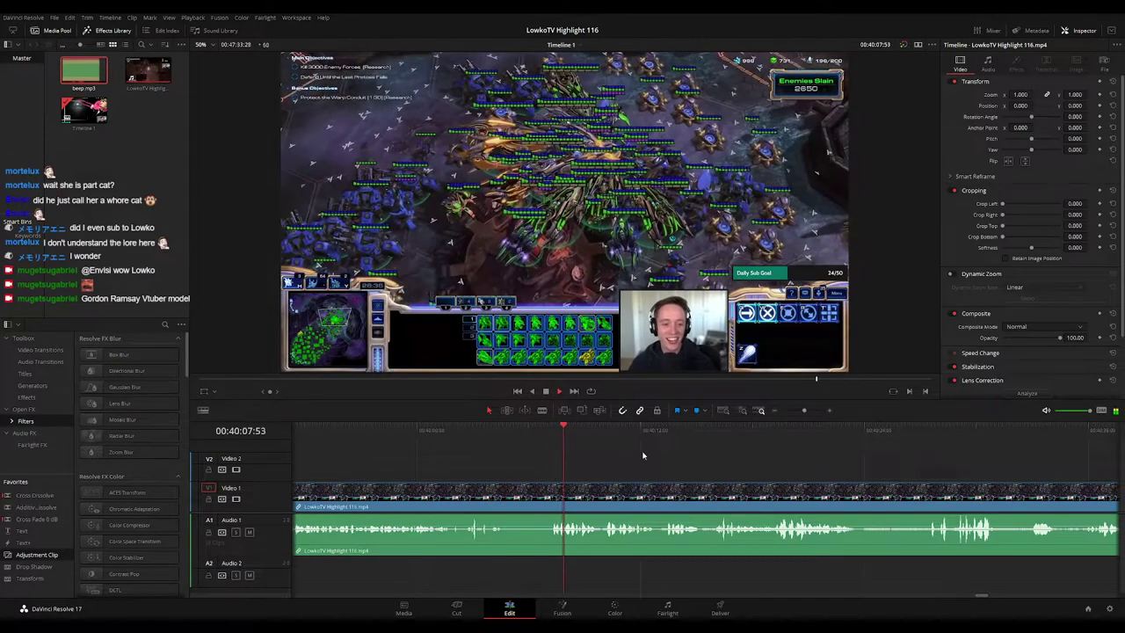
scroll(583, 460, right, 2)
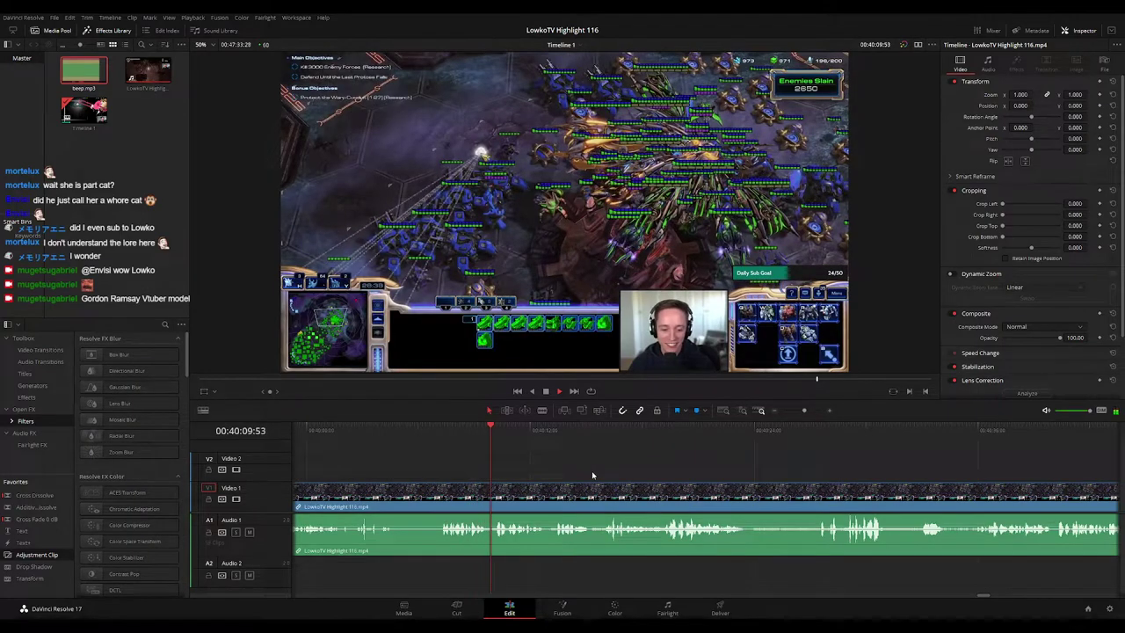
scroll(592, 470, right, 1)
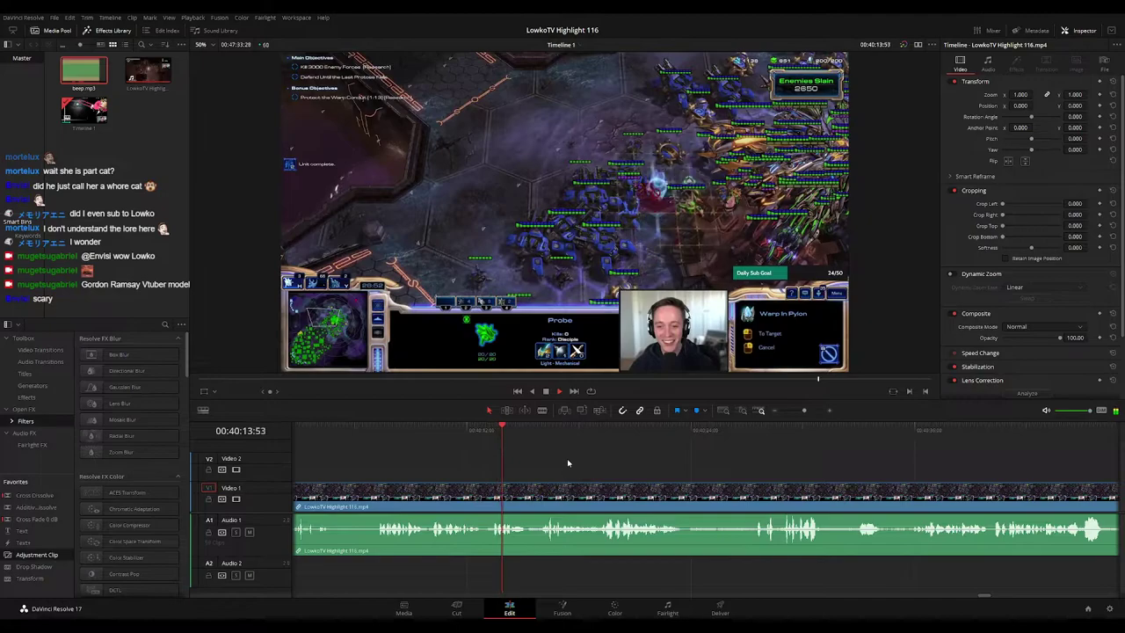
drag(802, 410, 806, 410)
drag(817, 468, 609, 449)
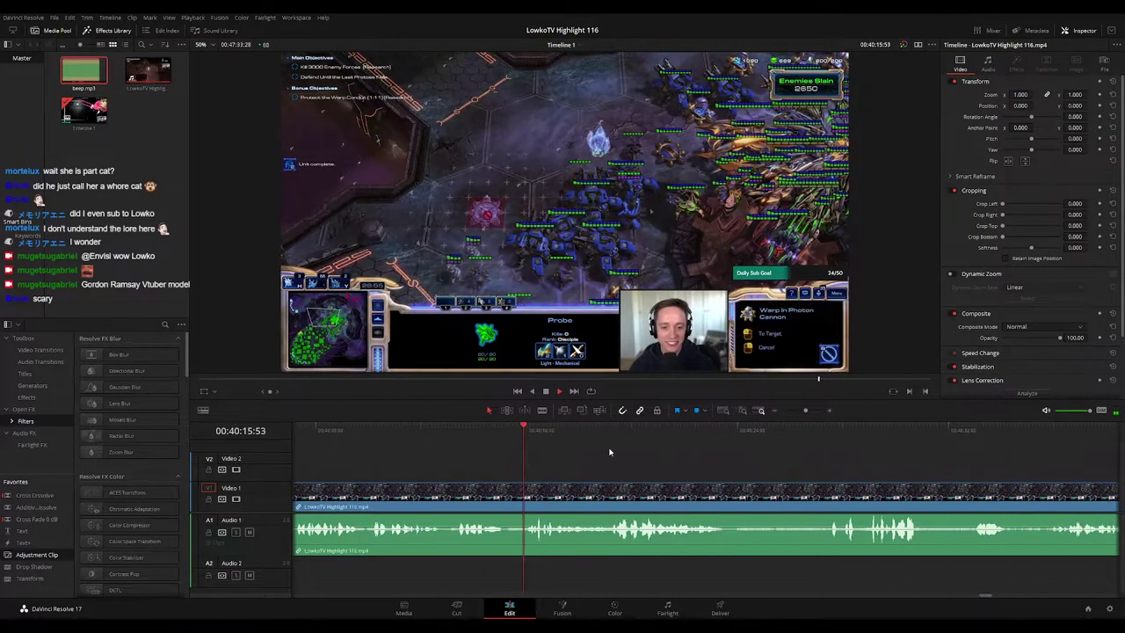
drag(693, 464, 627, 457)
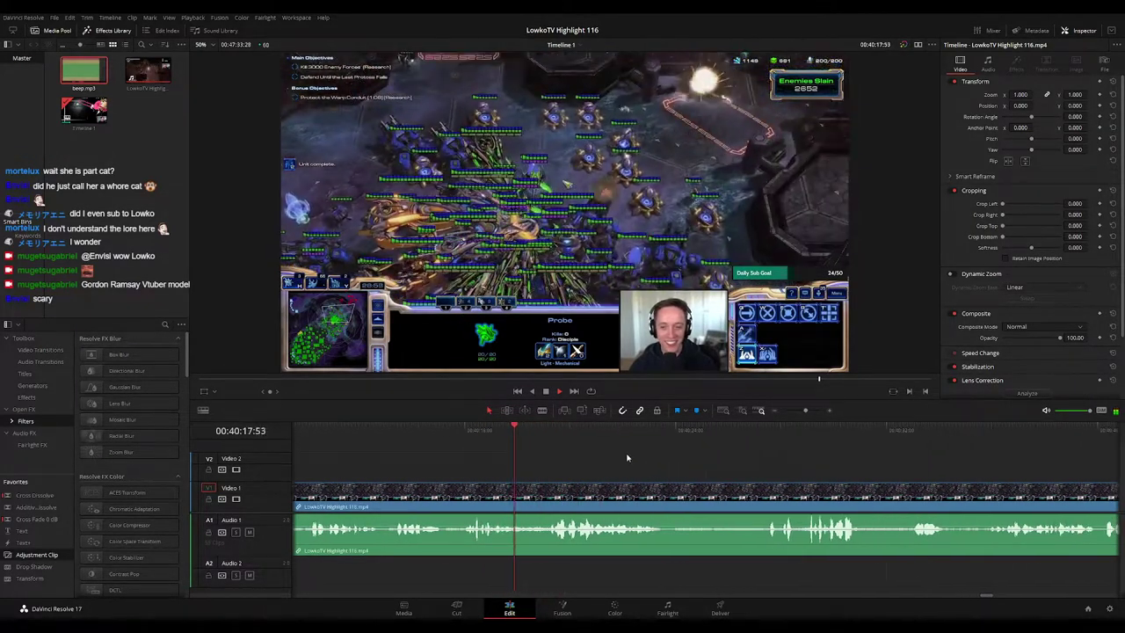
click(544, 431)
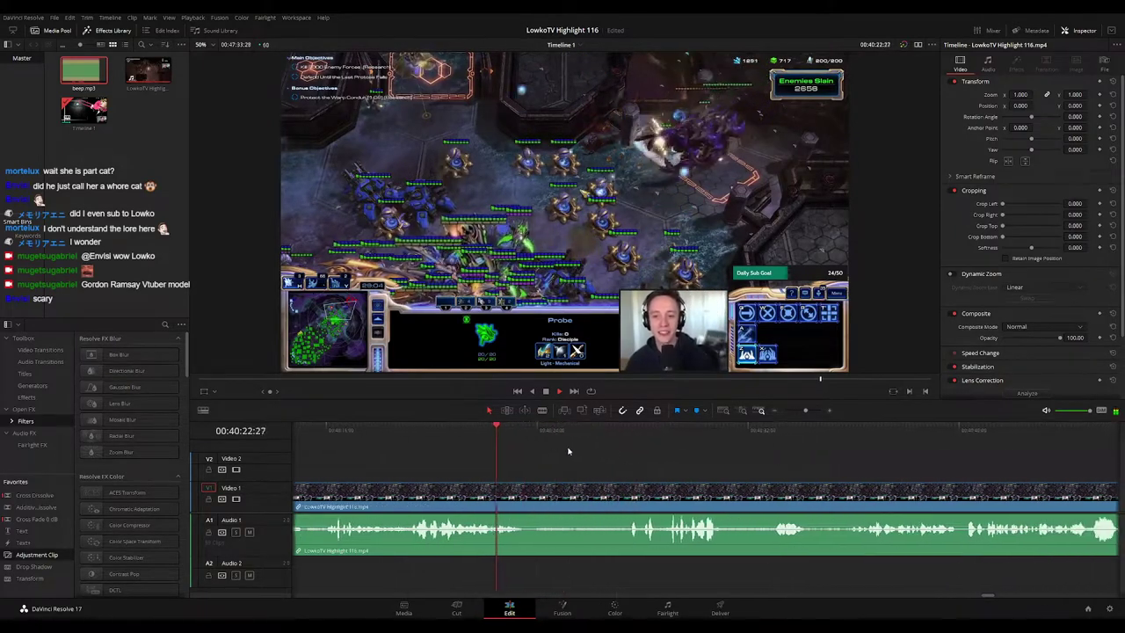
Step: Cut out the short segment from 00:40:23:29 to about 00:40:23:41, close the gap, and mark the clip before it green
click(522, 431)
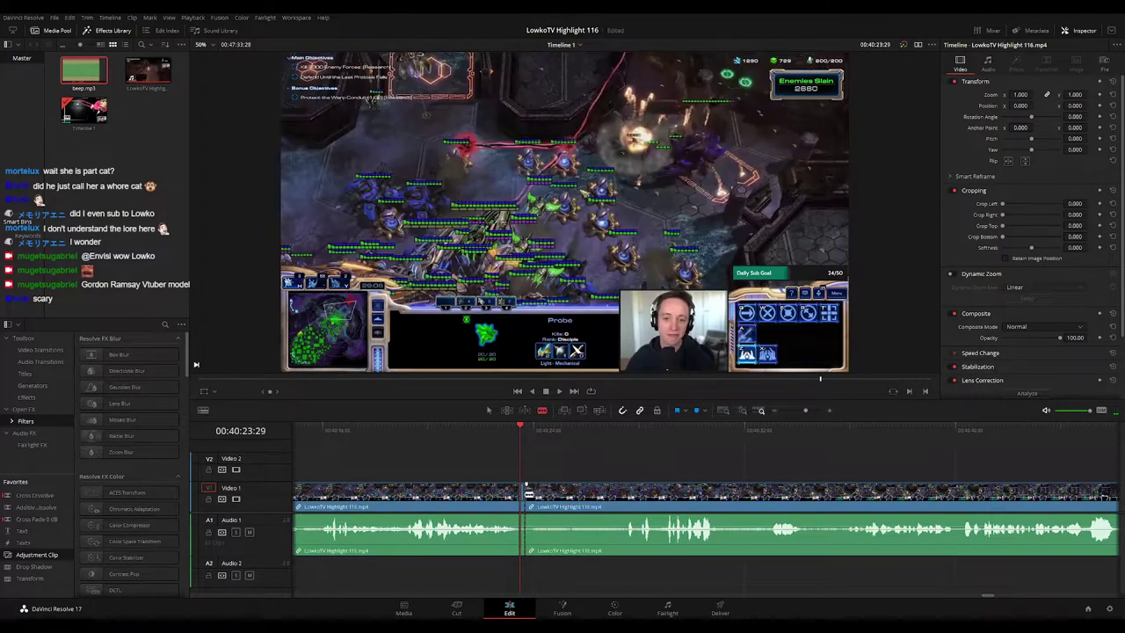
click(524, 497)
key(space)
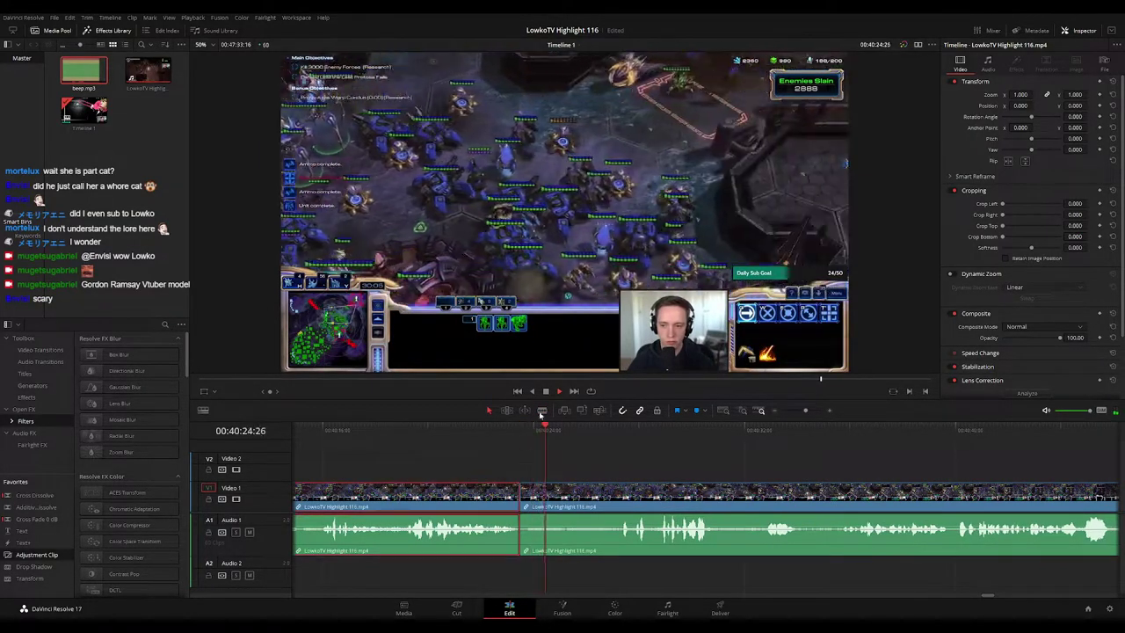
click(738, 476)
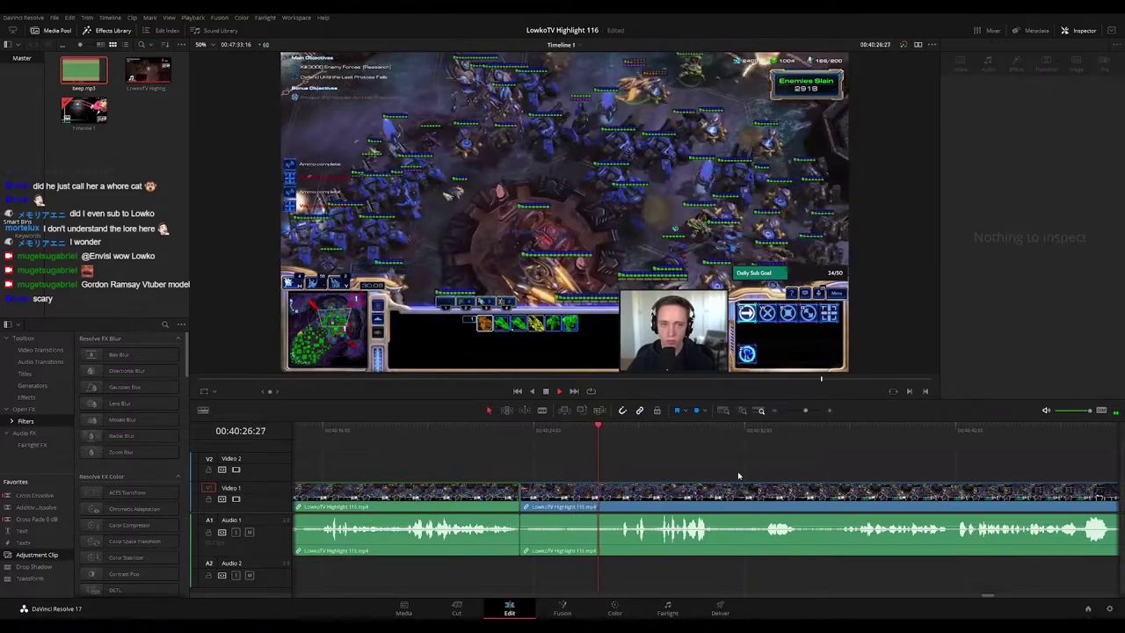
Step: Review up to about 00:40:40 and add an adjustment clip at 00:40:39:44 with zoom 1.690 and position 882, -491, framing the Overload prompt
scroll(669, 457, right, 3)
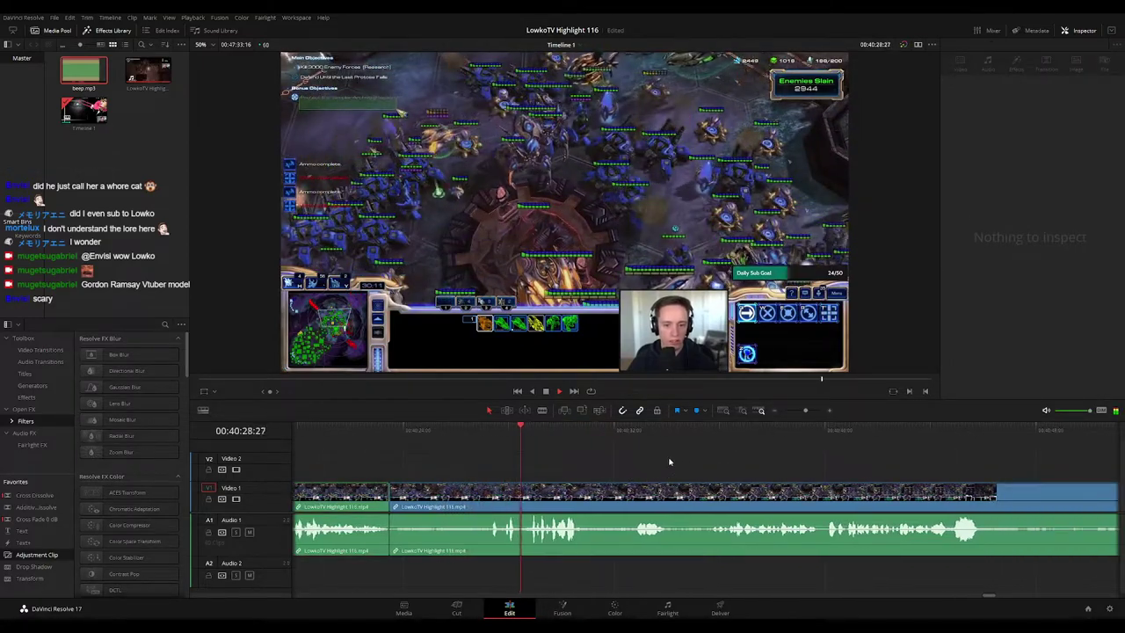
scroll(665, 463, right, 1)
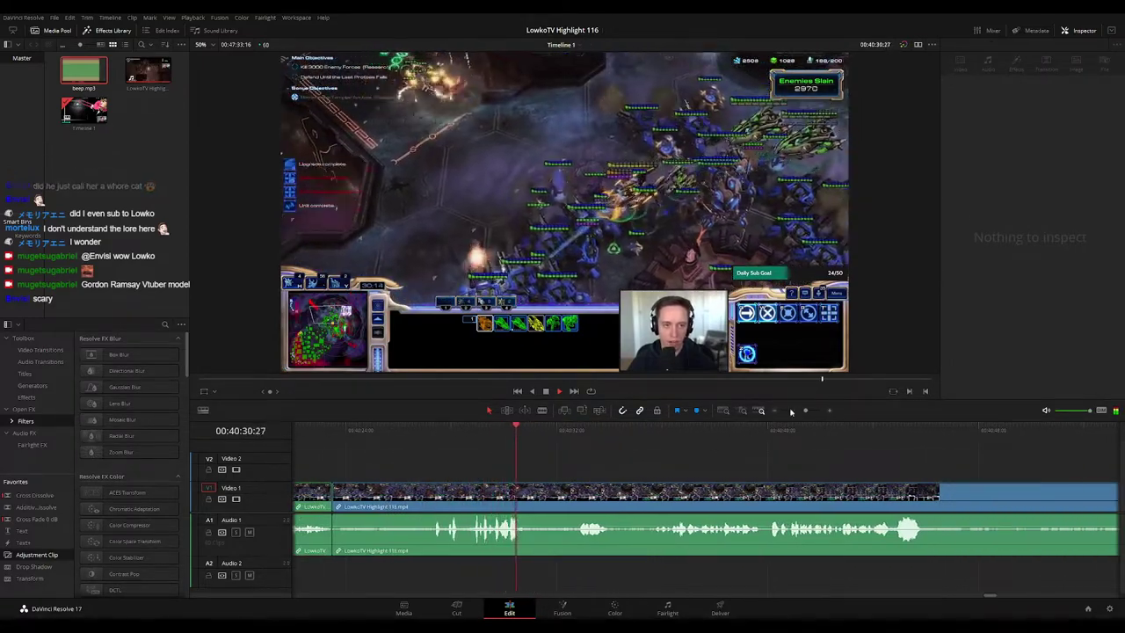
mouse_move(805, 410)
mouse_down()
mouse_move(790, 412)
mouse_move(803, 410)
mouse_up()
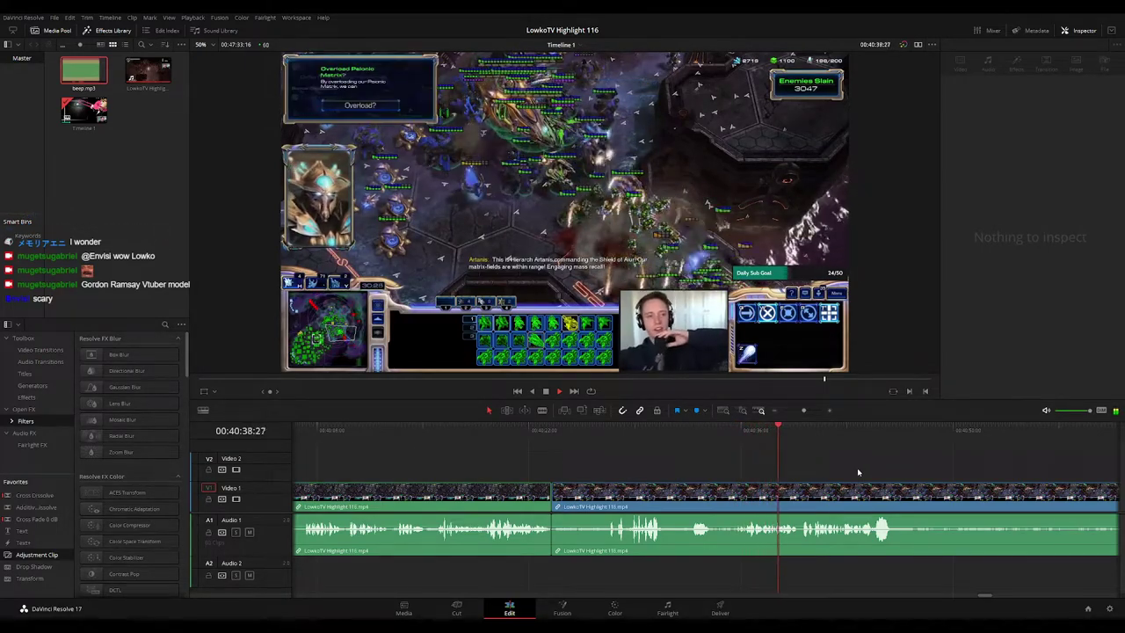
scroll(616, 446, right, 1)
scroll(617, 448, right, 4)
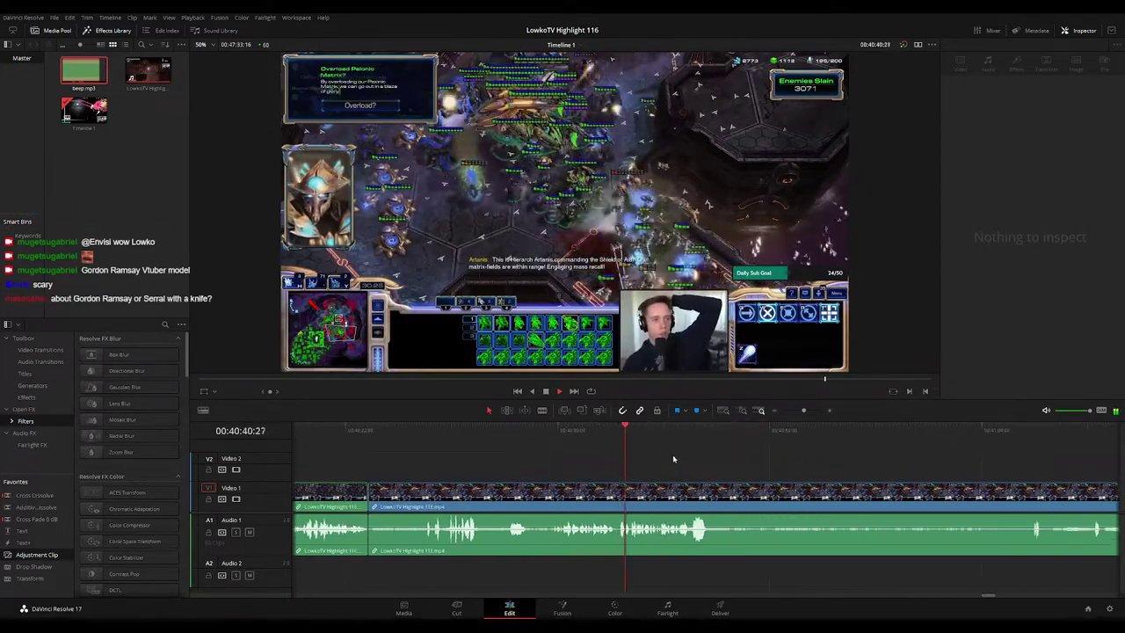
click(477, 429)
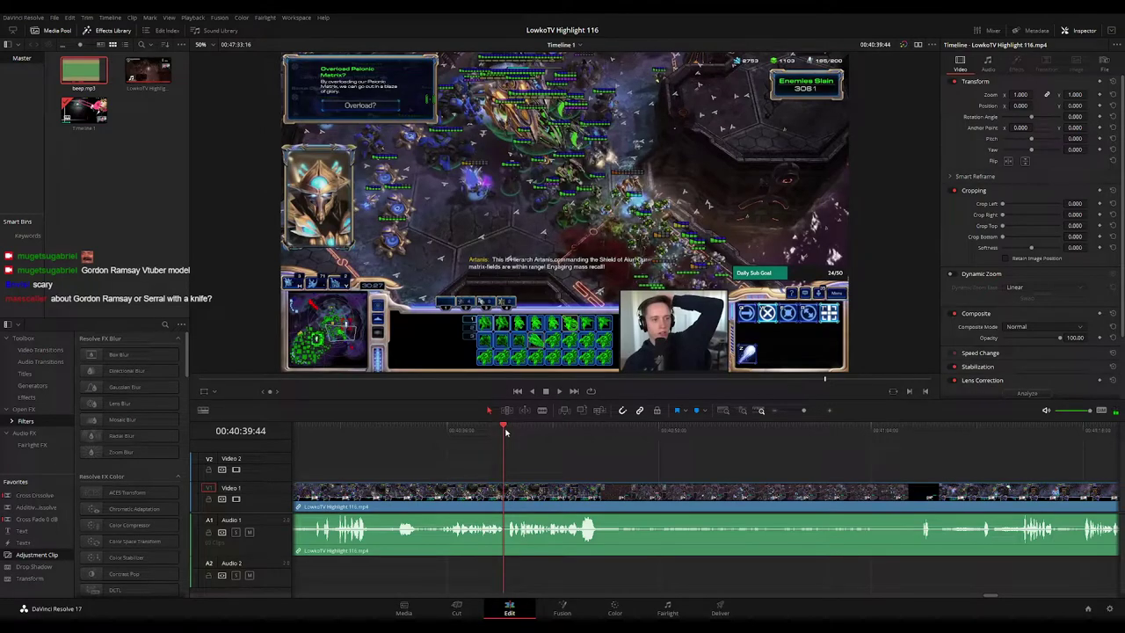
drag(299, 498, 518, 476)
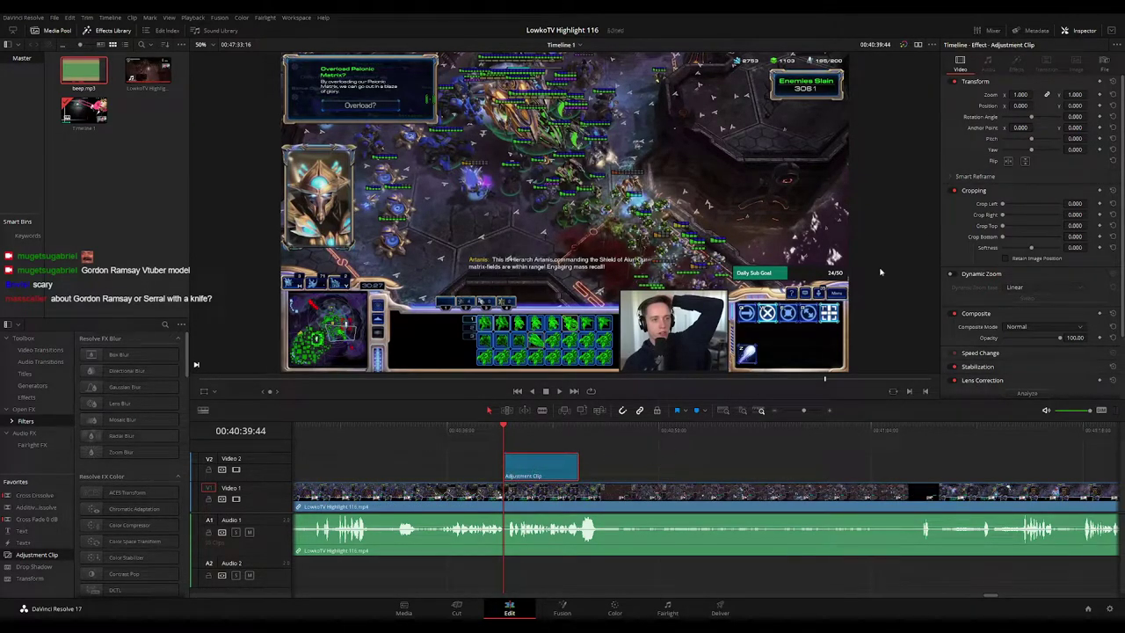
drag(1021, 94, 1084, 104)
key(space)
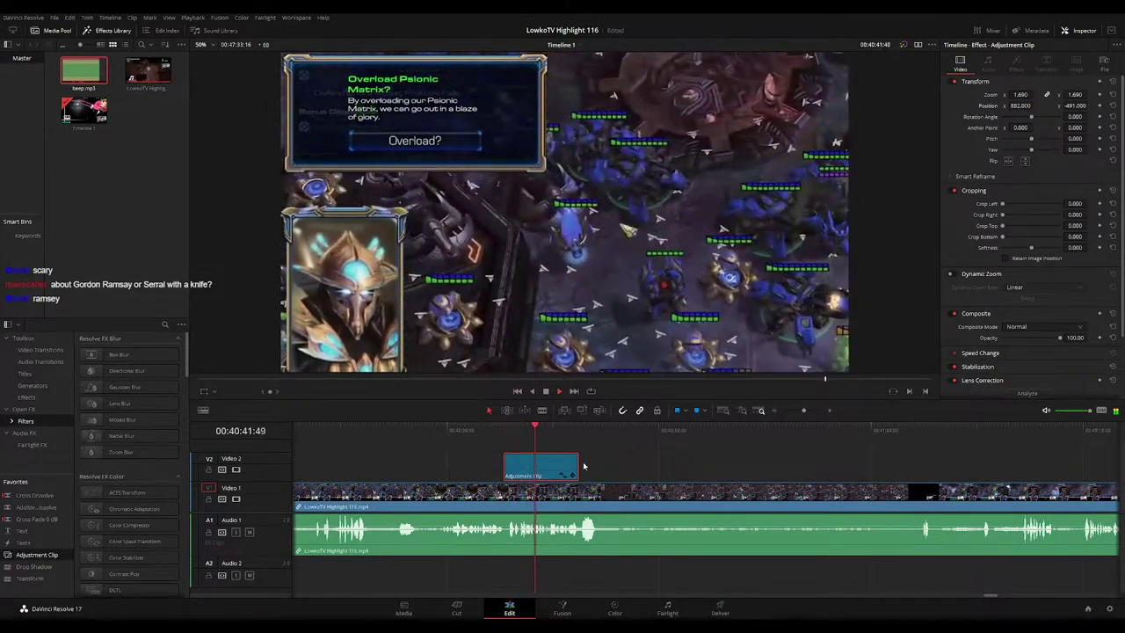
Step: Try shortening the adjustment clip to end at about 00:40:42:30, then extend it back to about 00:40:44:40 and replay
drag(576, 463, 545, 463)
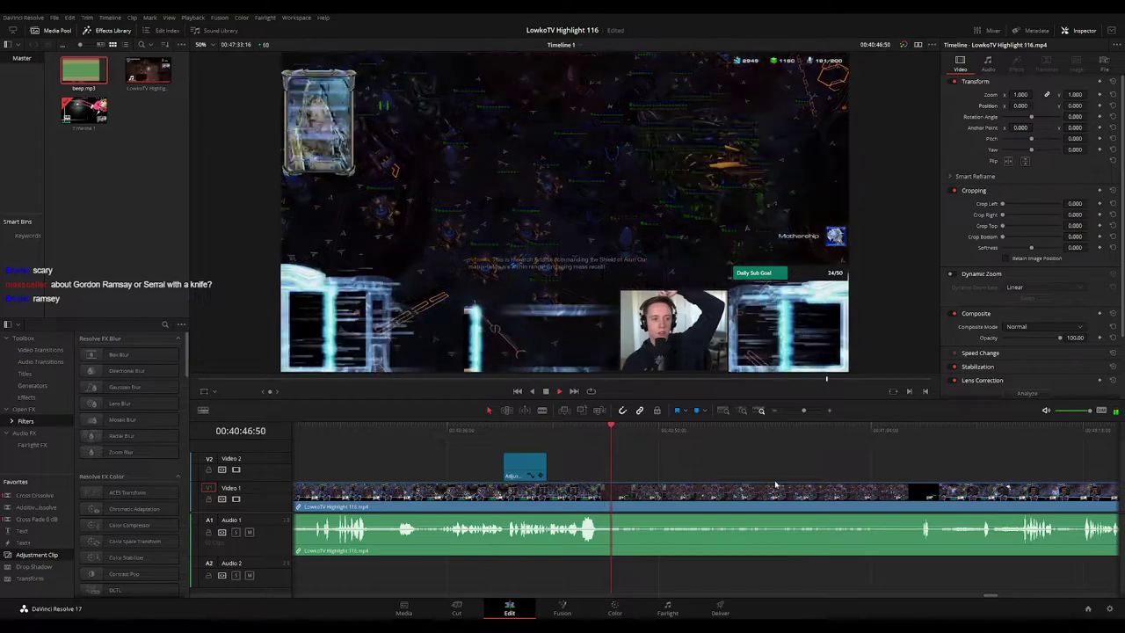
click(559, 428)
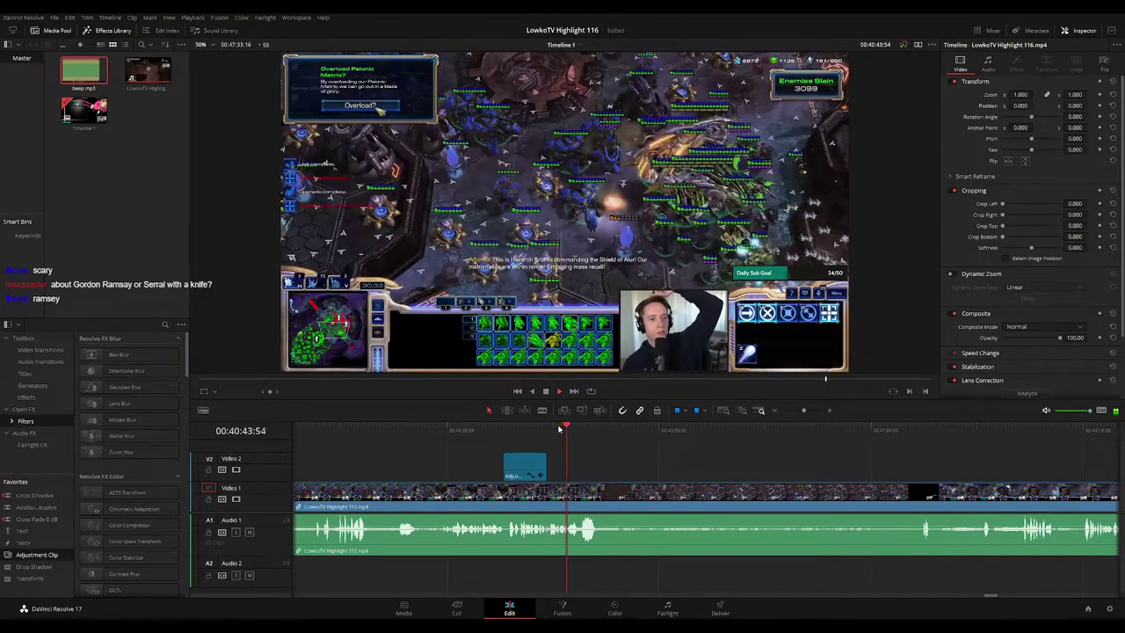
drag(545, 465, 578, 465)
click(555, 432)
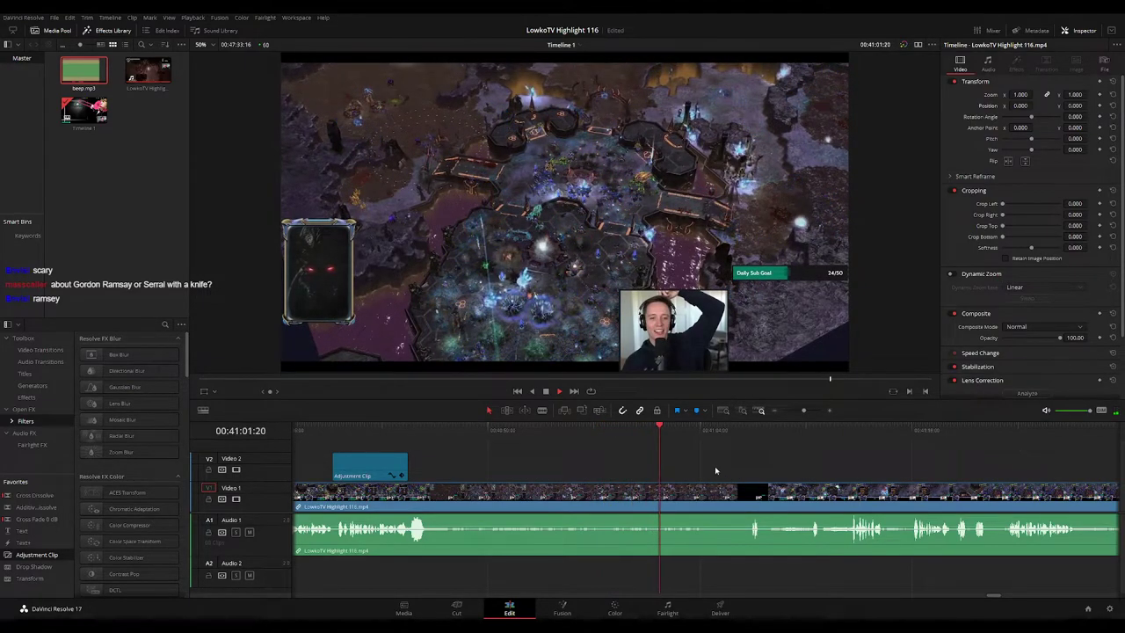
Step: Review the mission's ending cutscene and the footage after it from about 00:41:01 to 00:41:37, replaying from about 00:41:03
scroll(715, 467, right, 2)
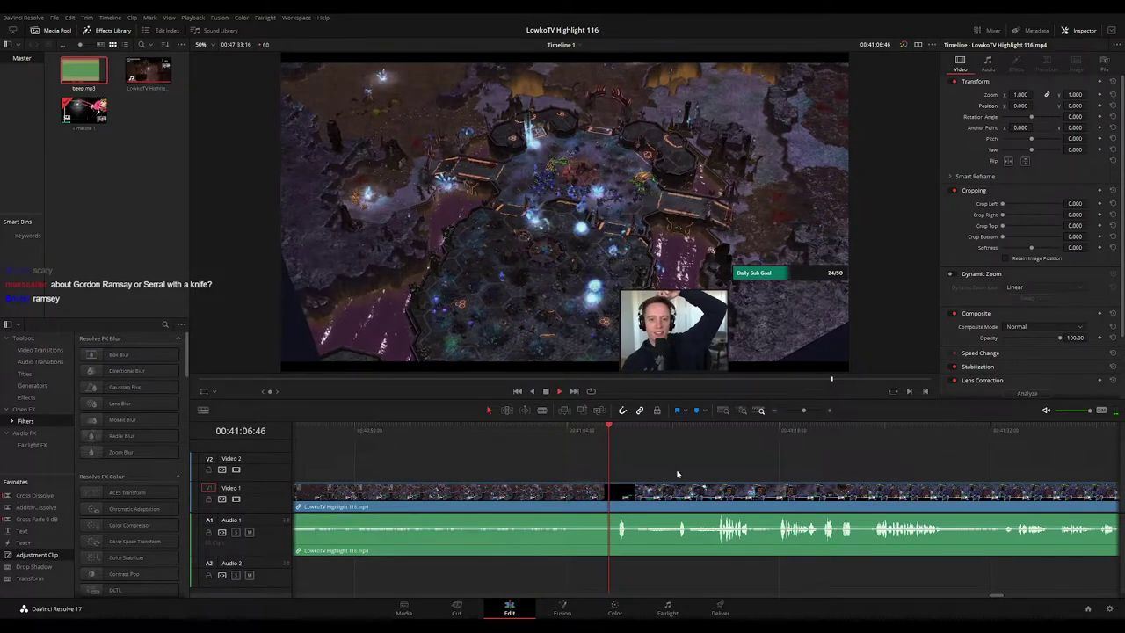
scroll(676, 475, right, 3)
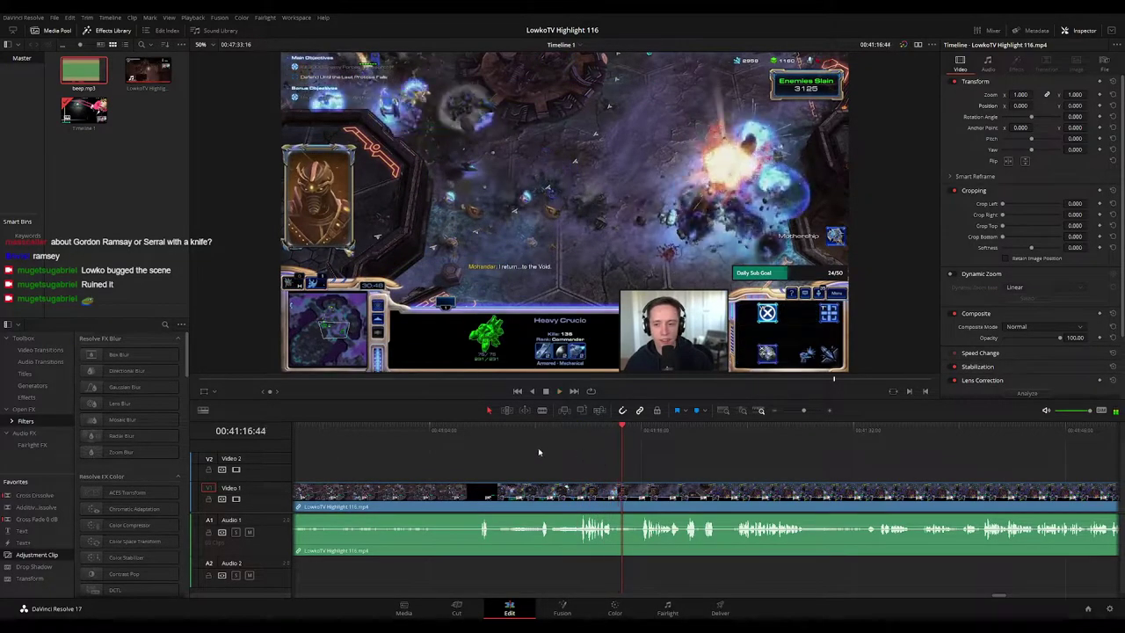
drag(387, 434, 346, 435)
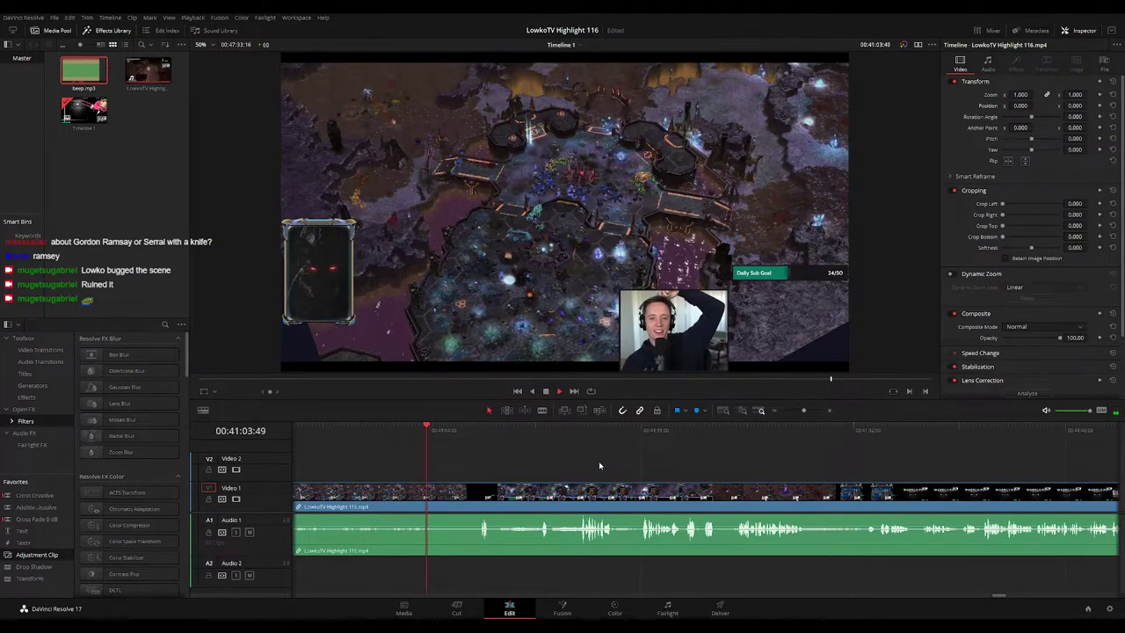
drag(598, 465, 527, 457)
click(408, 434)
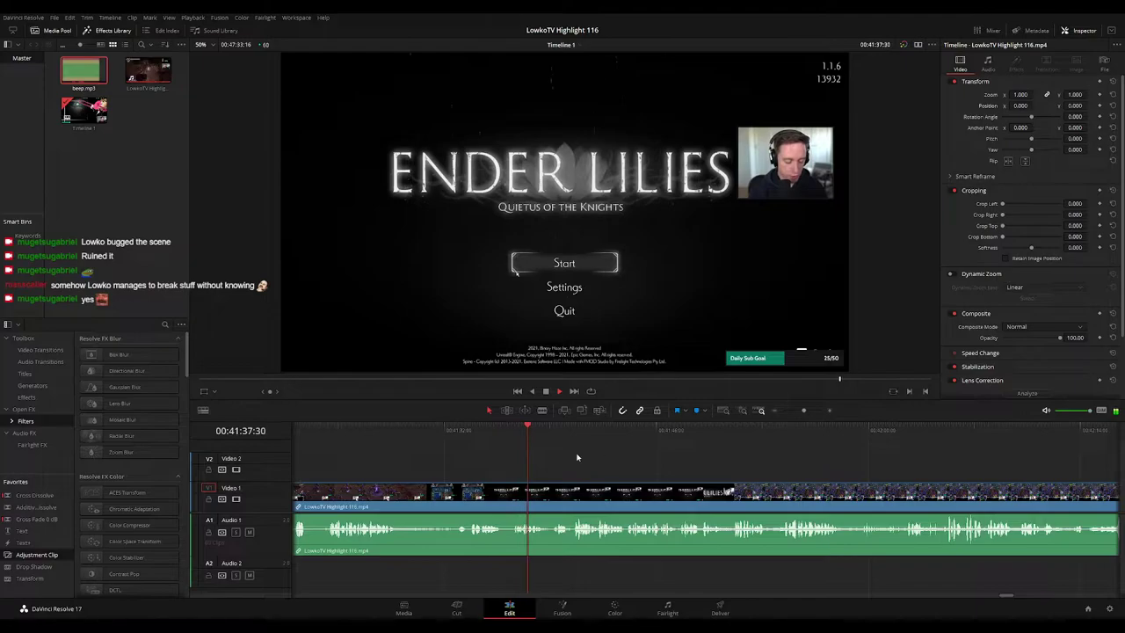
Step: Cut out the segment from 00:41:35:57 to about 00:41:36:26, close the gap, and mark the clip before it blue
click(481, 432)
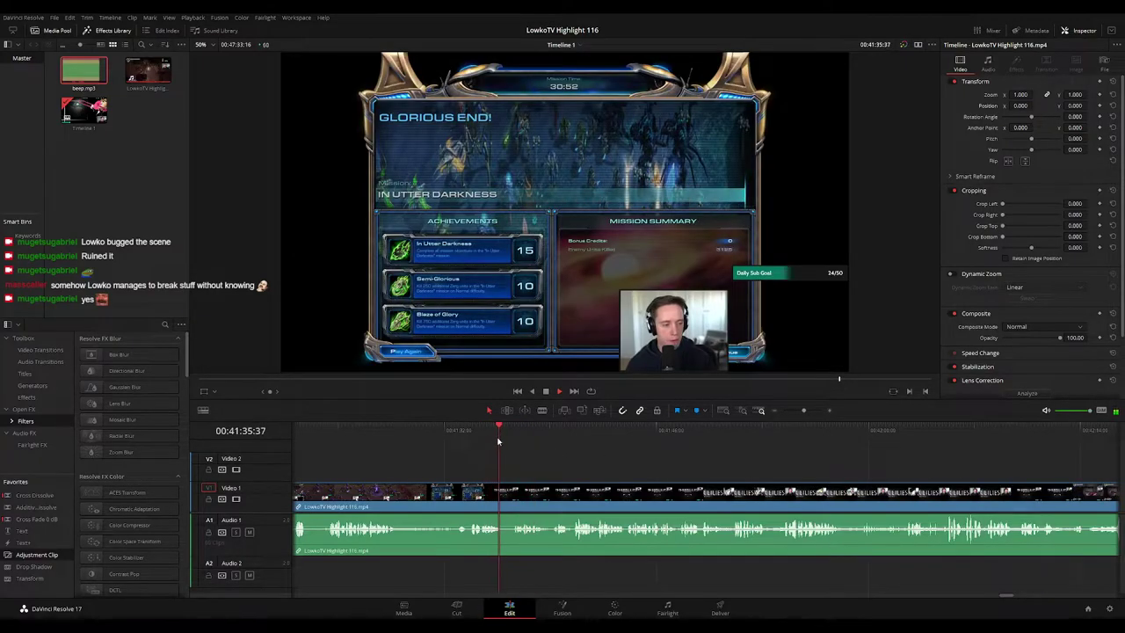
key(b)
click(509, 500)
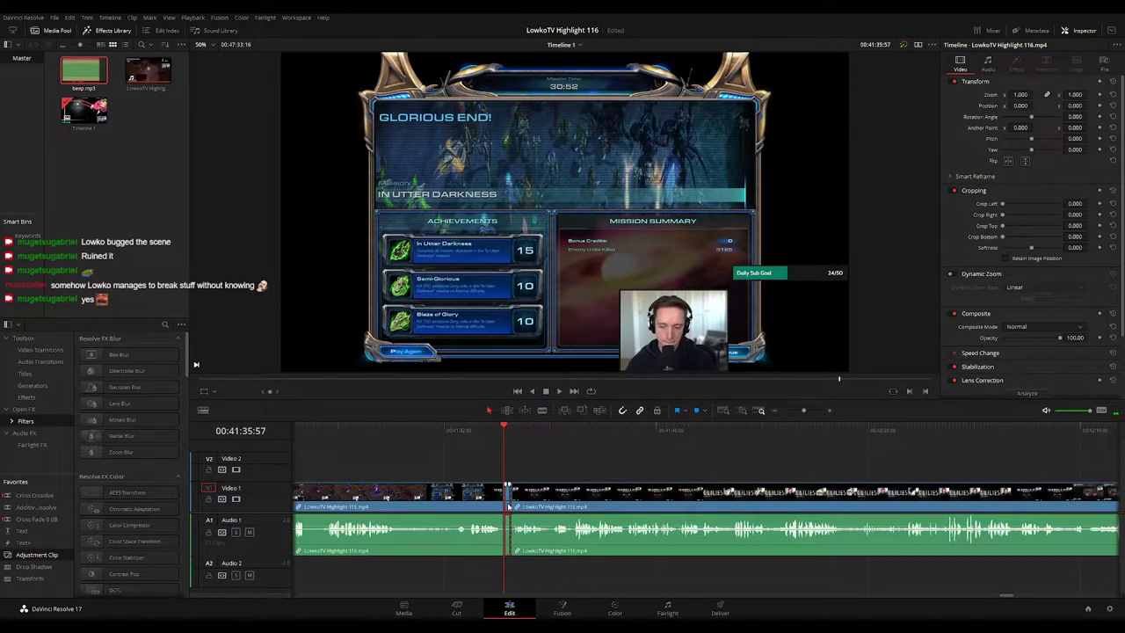
click(466, 507)
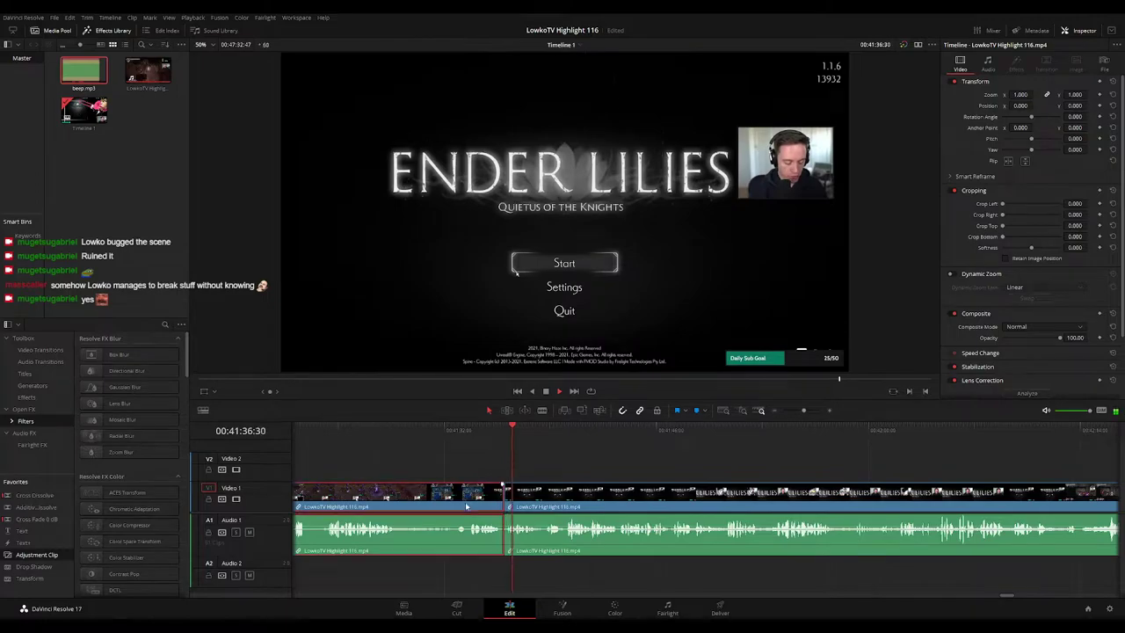
click(666, 460)
Step: Review the Ender Lilies title screen footage and its webcam moments up to about 00:42:13
drag(803, 410, 787, 411)
drag(785, 411, 803, 411)
drag(821, 460, 604, 452)
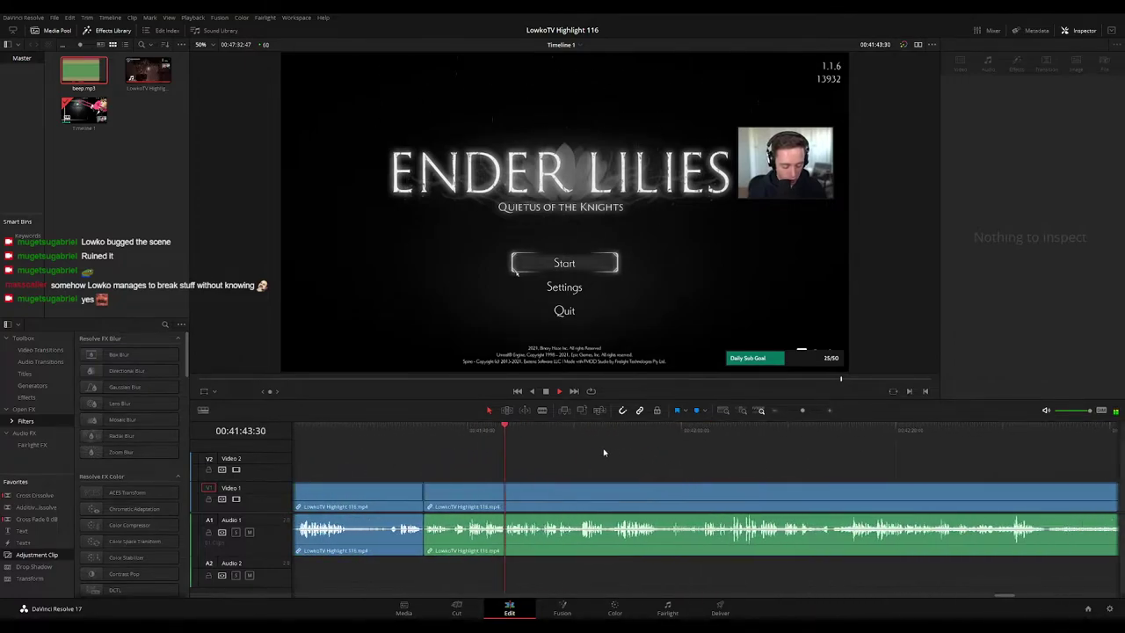
drag(670, 463, 650, 463)
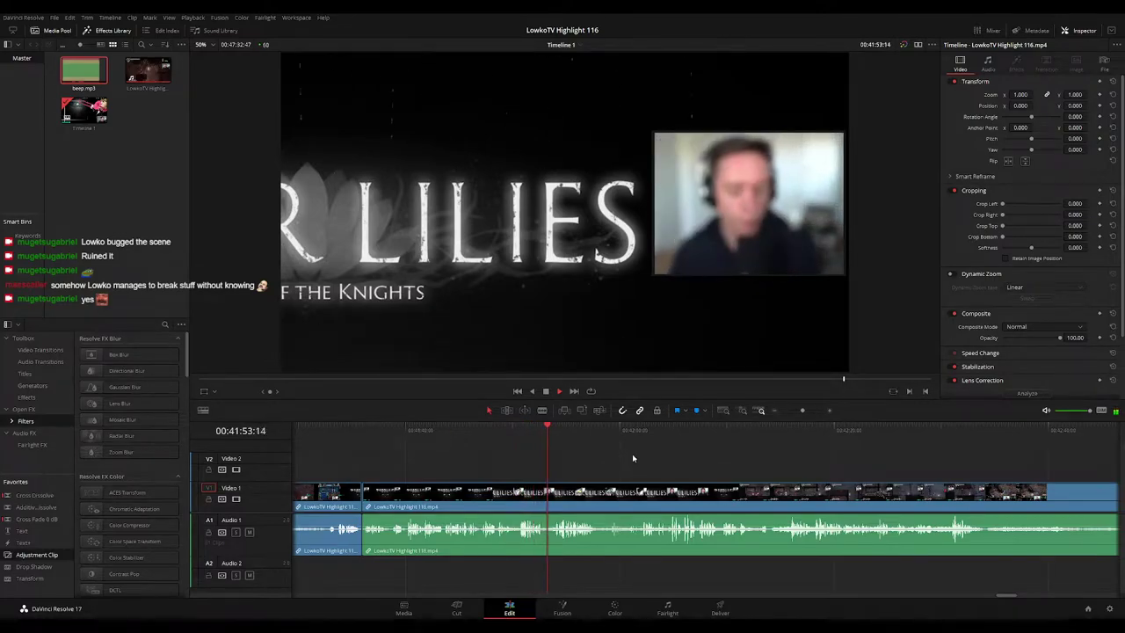
scroll(615, 468, right, 1)
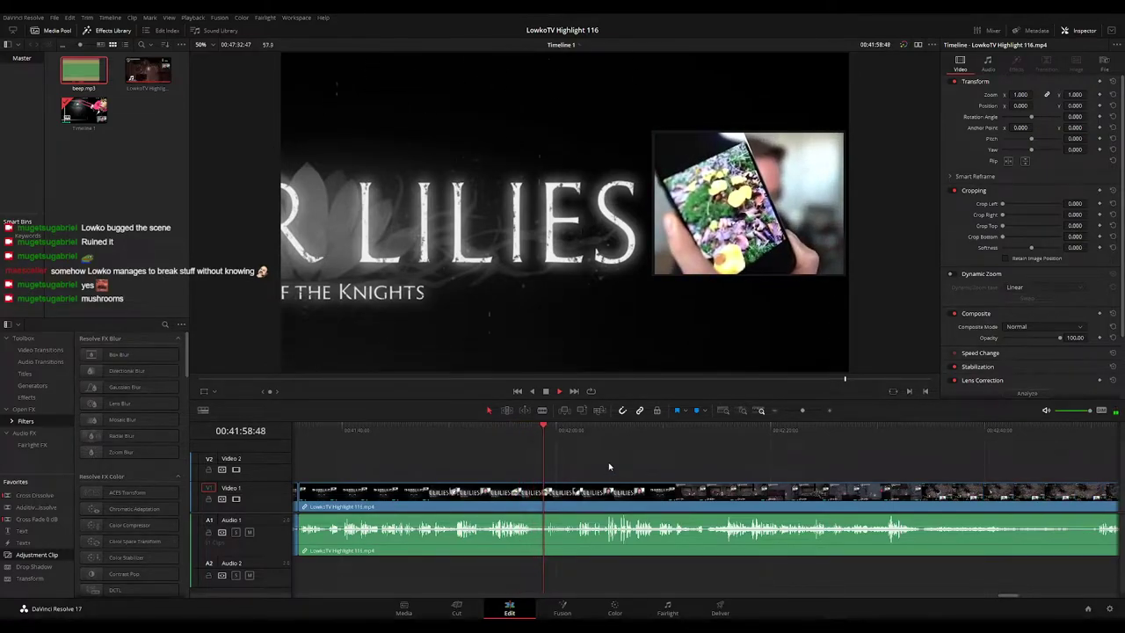
scroll(642, 469, right, 2)
scroll(608, 466, right, 2)
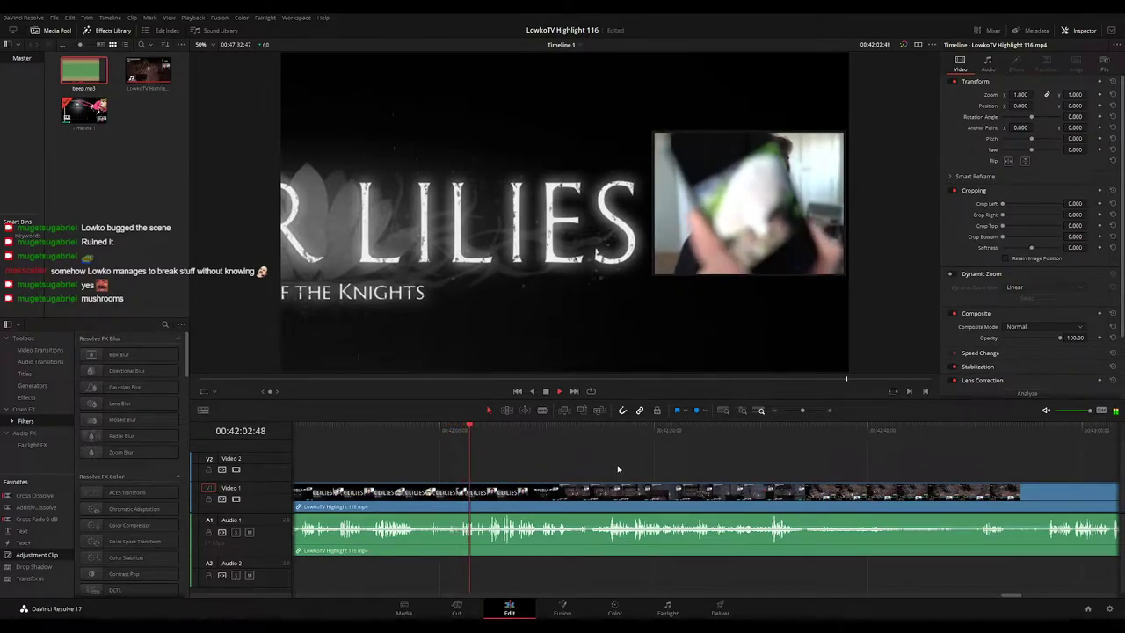
scroll(618, 469, right, 1)
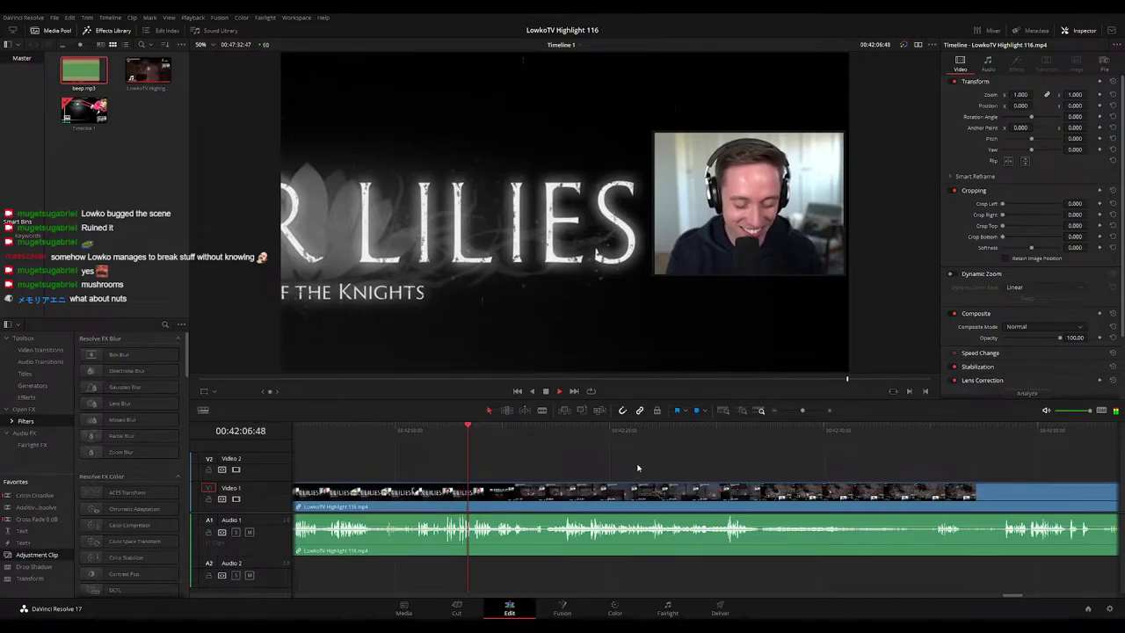
scroll(622, 467, right, 1)
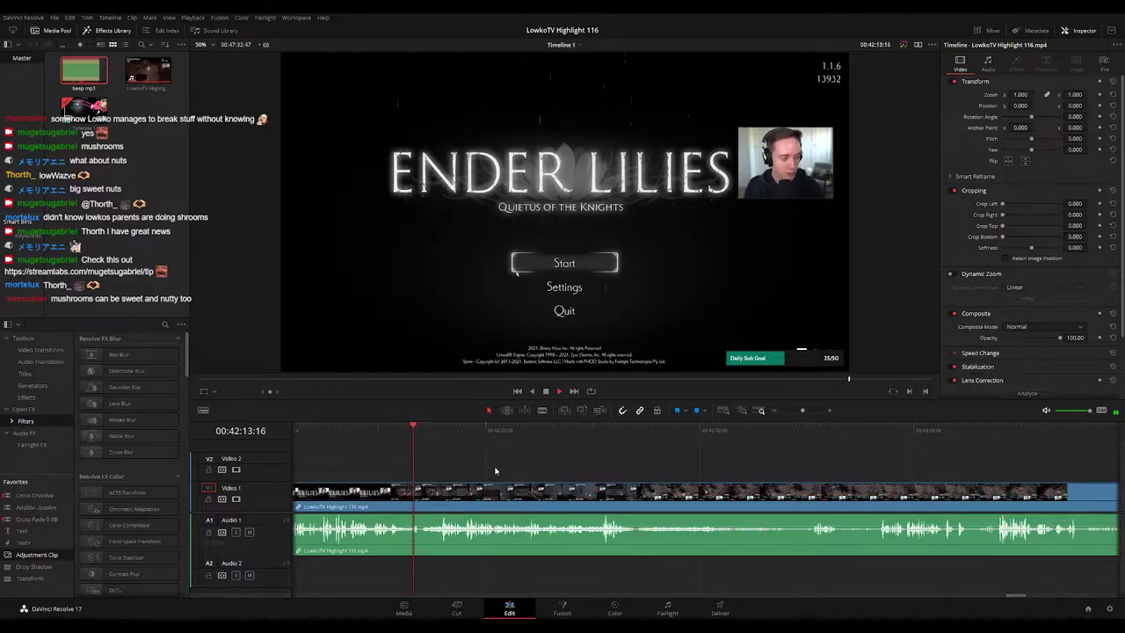
Step: Cut out the short segment from 00:42:13:50 to about 00:42:14:04 and close the gap
key(space)
drag(802, 410, 809, 410)
drag(671, 434, 696, 434)
click(697, 491)
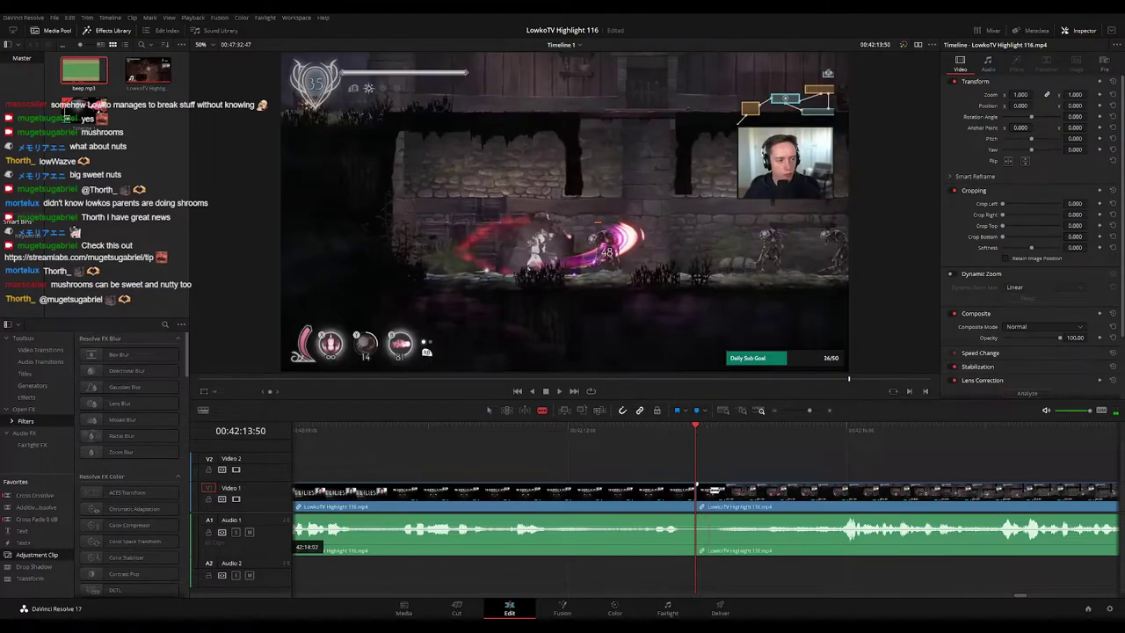
click(711, 500)
key(a)
click(704, 501)
key(Delete)
key(Delete)
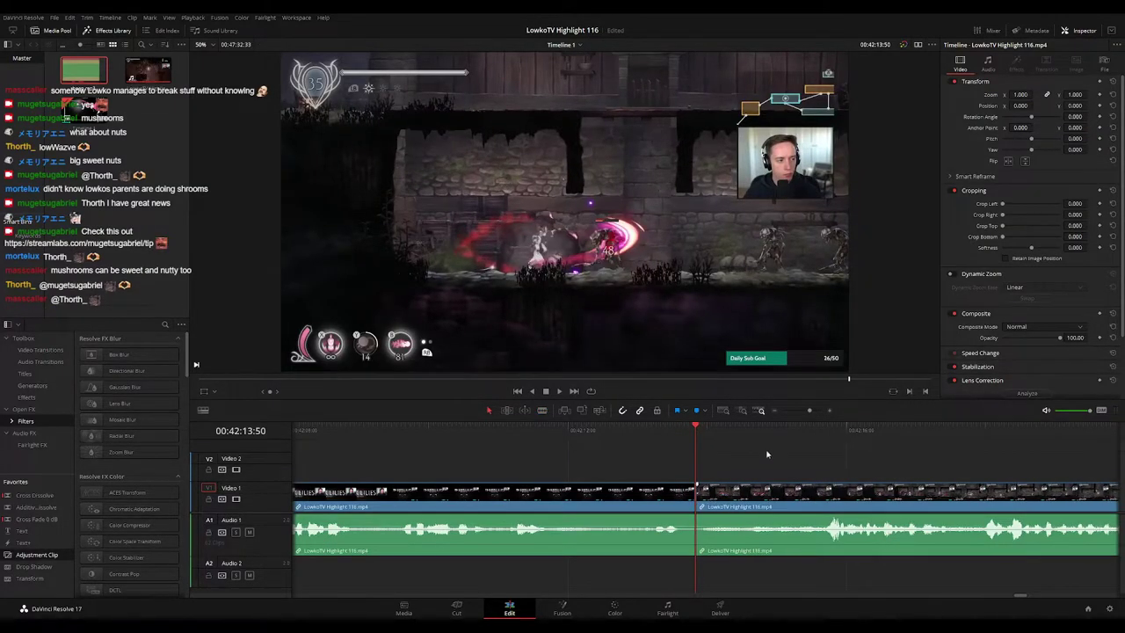
Step: Mark the Ender Lilies title screen clip ending at 00:42:13:50 green after playing past the cut
click(800, 411)
key(space)
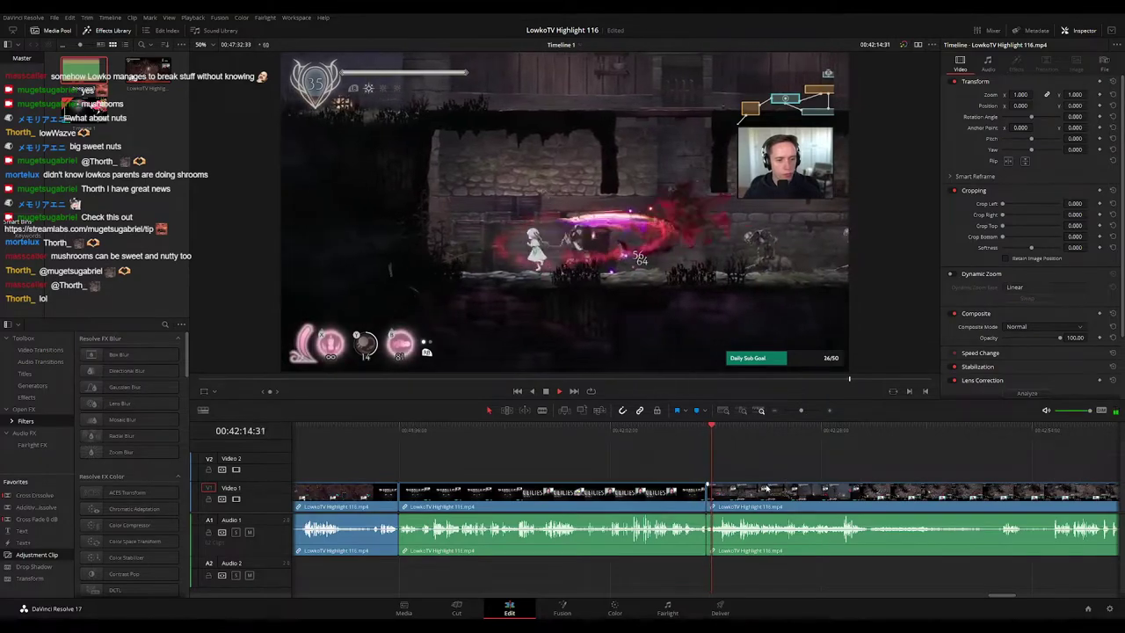
scroll(587, 492, right, 2)
key(space)
click(539, 497)
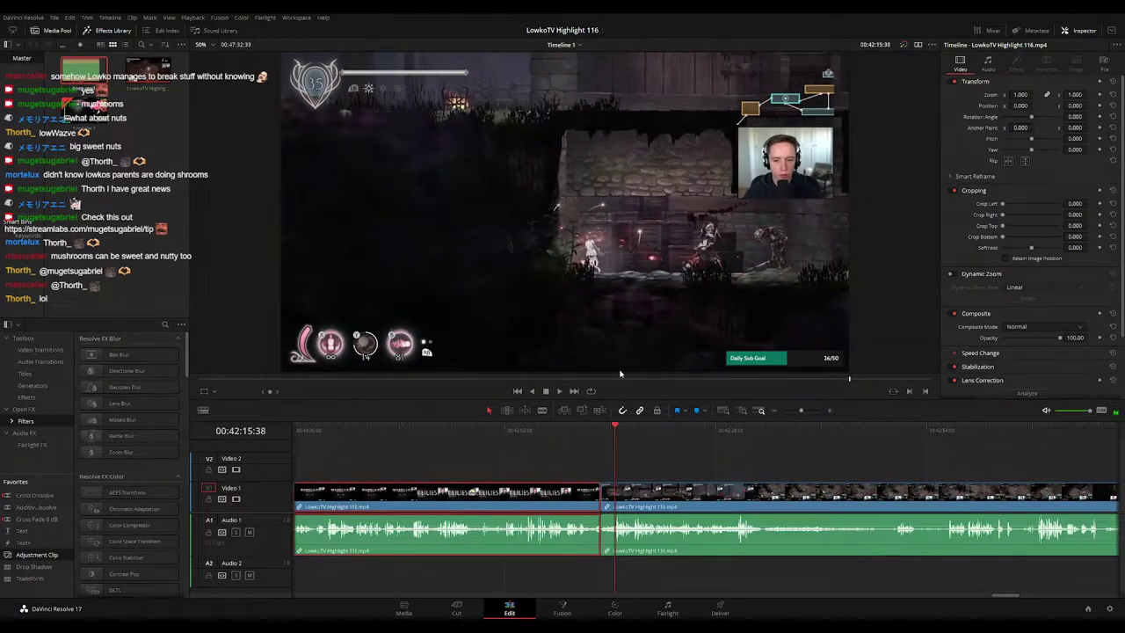
key(g)
Step: Play the Ender Lilies gameplay up to about 00:42:18:54 and save the project
click(732, 473)
key(space)
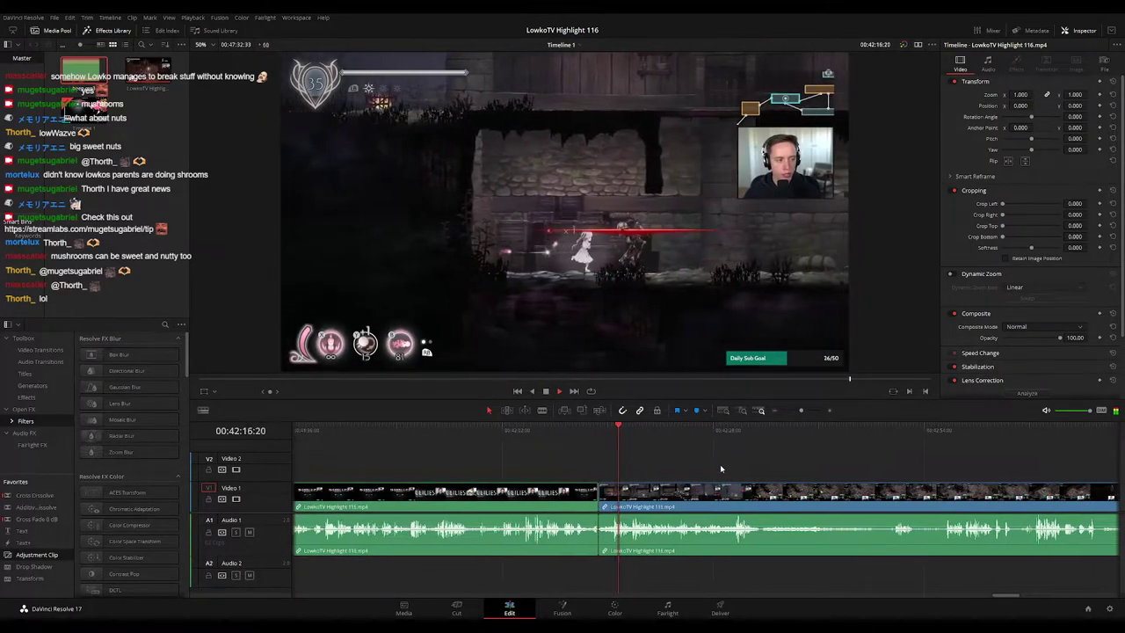
scroll(682, 459, right, 1)
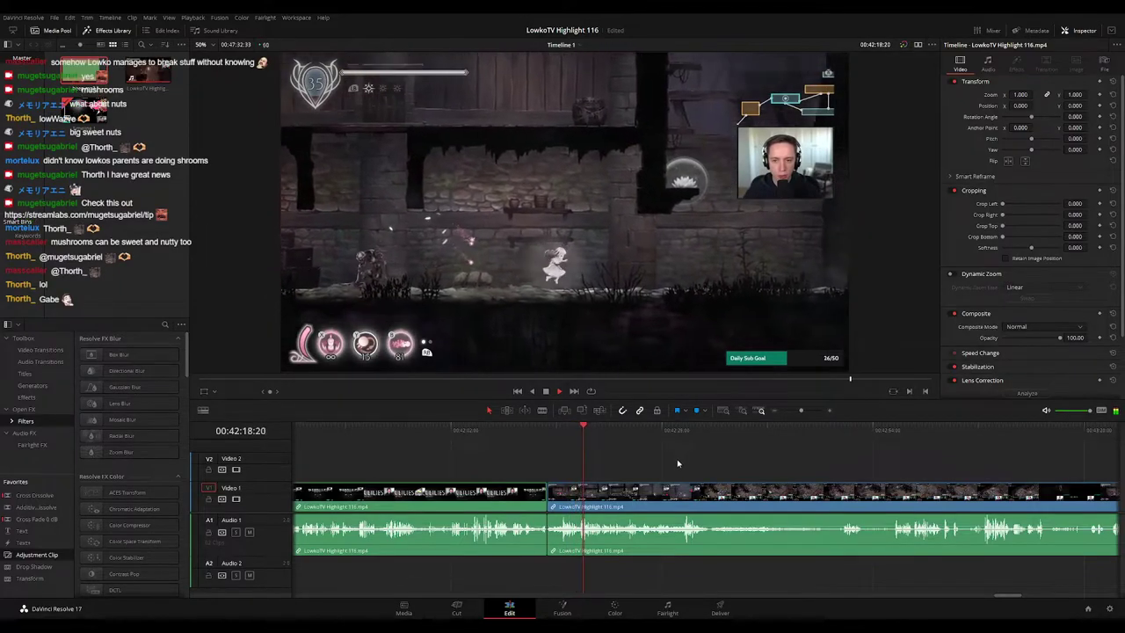
key(space)
key(ctrl+s)
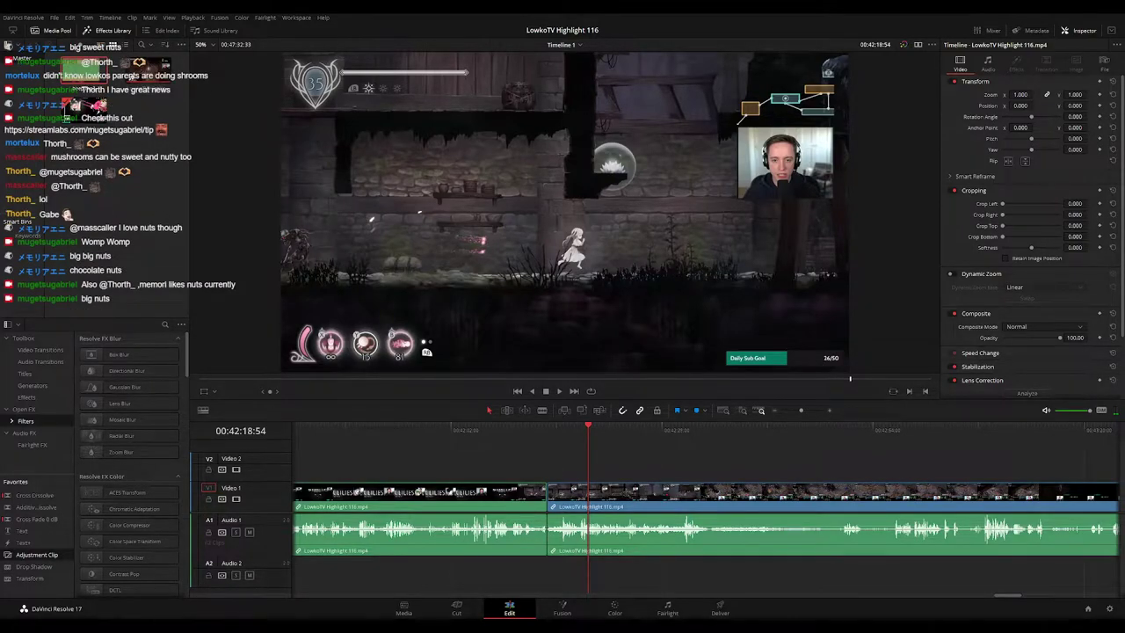
Step: Play on to the end of the Ender Lilies gameplay, cut out the short segment starting at 00:42:33:41, and close the gap
key(space)
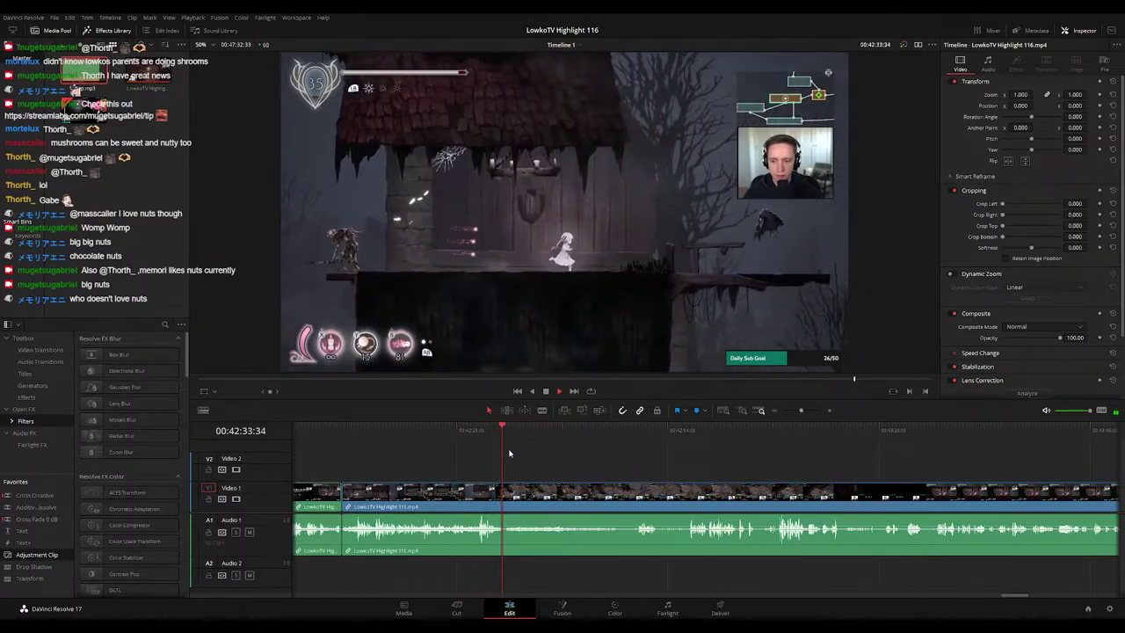
key(space)
drag(802, 410, 809, 410)
drag(711, 433, 709, 434)
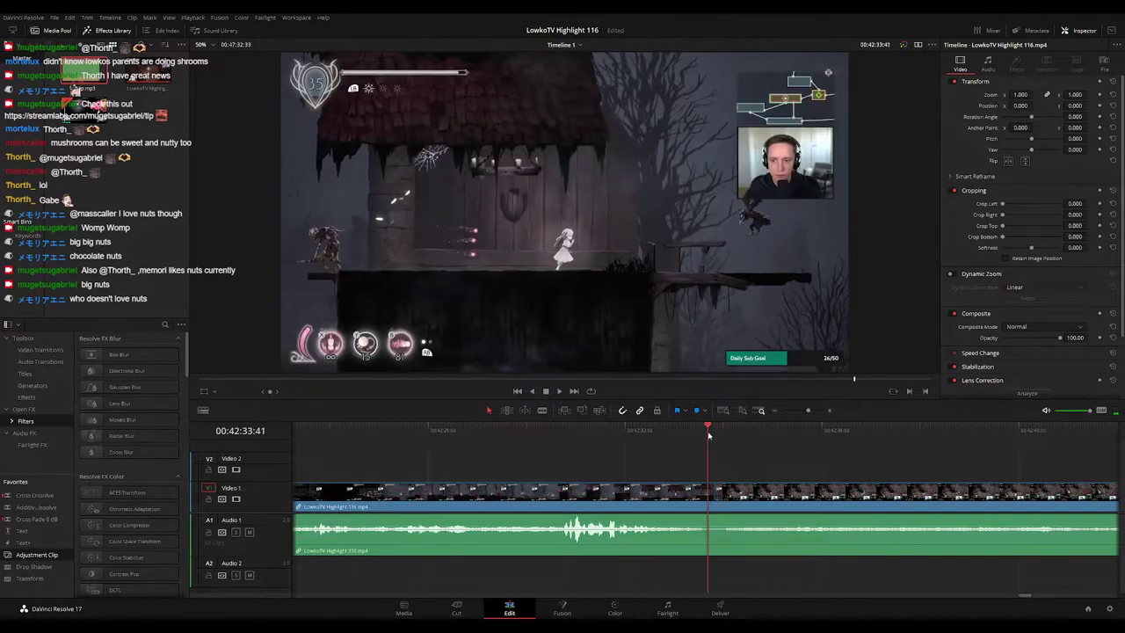
key(b)
click(708, 493)
click(718, 499)
key(a)
click(715, 501)
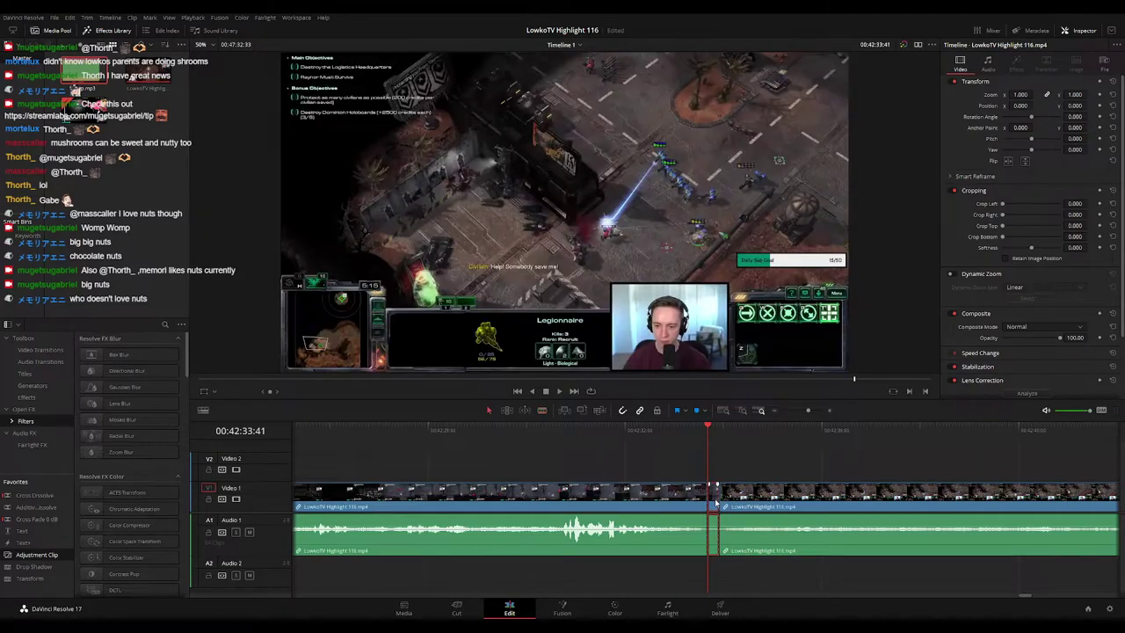
key(BackSpace)
Step: Mark the Ender Lilies gameplay clip ending at 00:42:33:41 orange and play the footage after it to about 00:42:37:04
drag(806, 413, 798, 413)
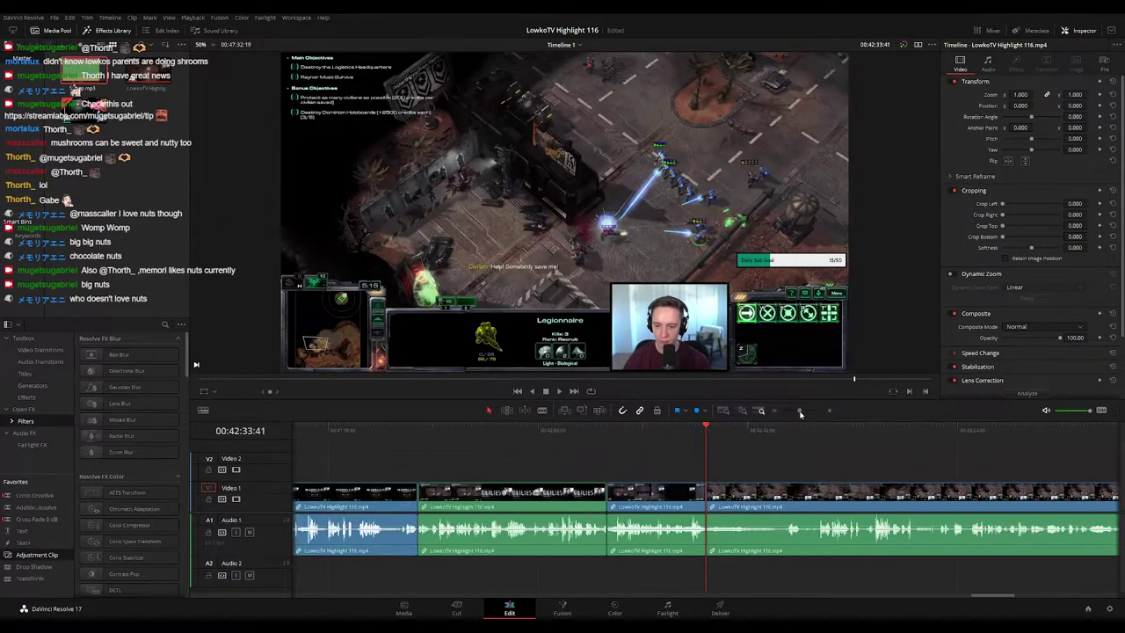
click(670, 508)
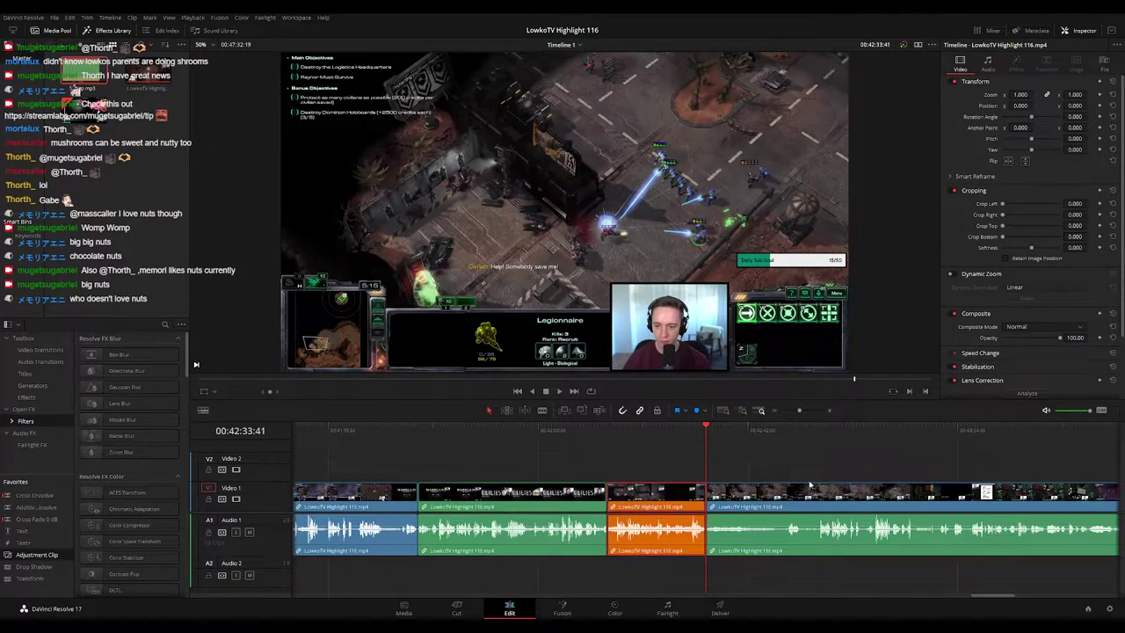
drag(789, 471, 615, 464)
key(space)
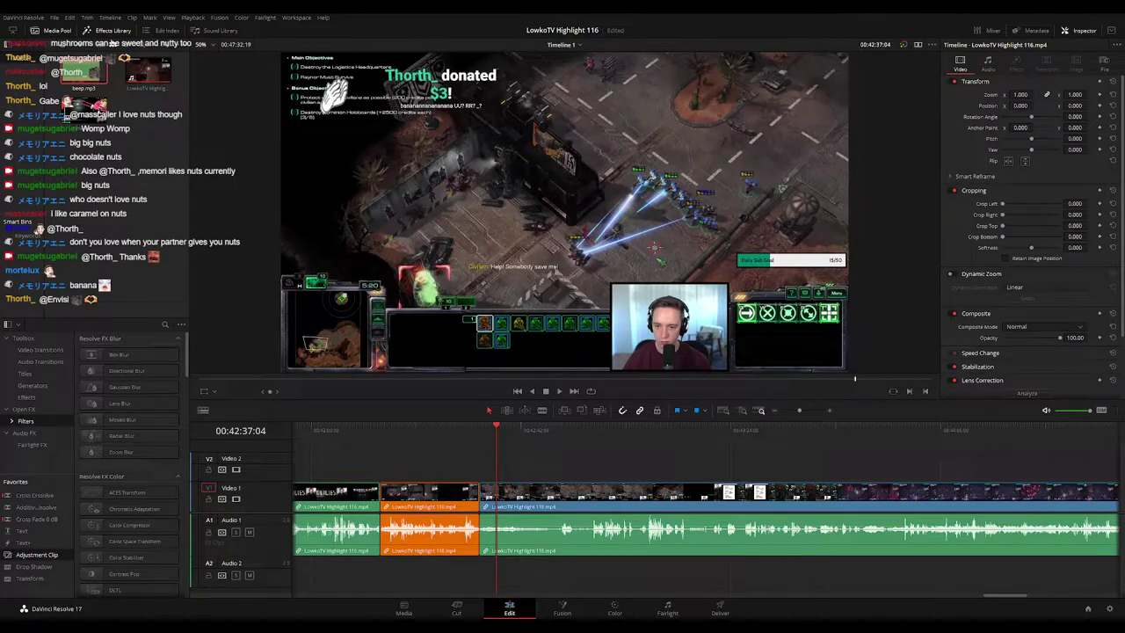
Step: Review the StarCraft street battle footage from about 00:42:37:04 to 00:42:49:24
key(space)
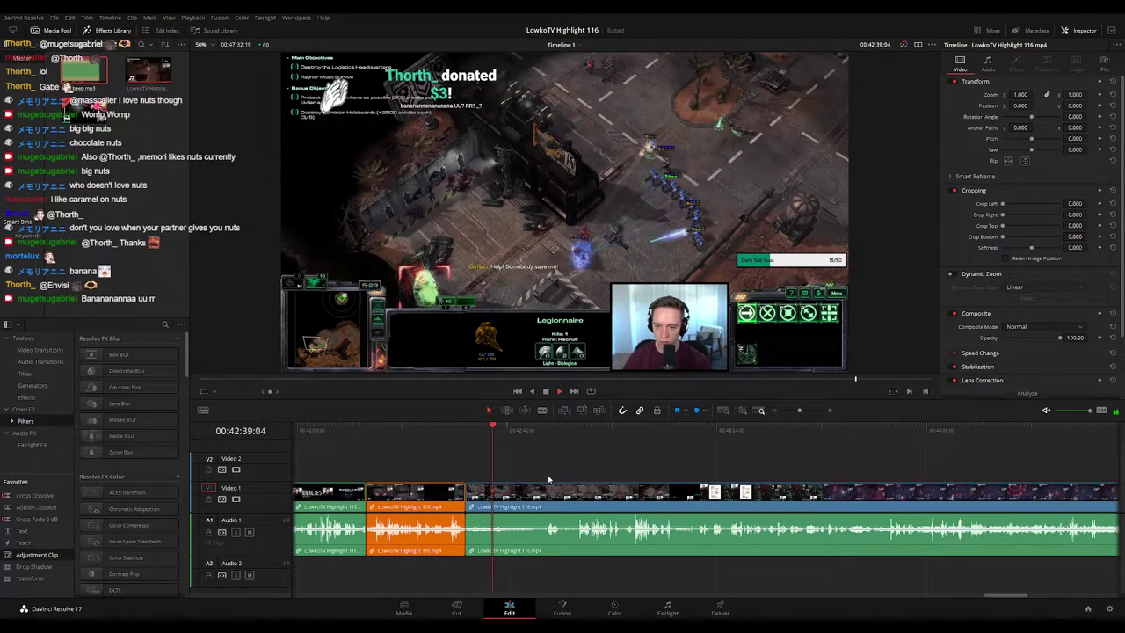
drag(798, 411, 803, 410)
drag(773, 480, 510, 457)
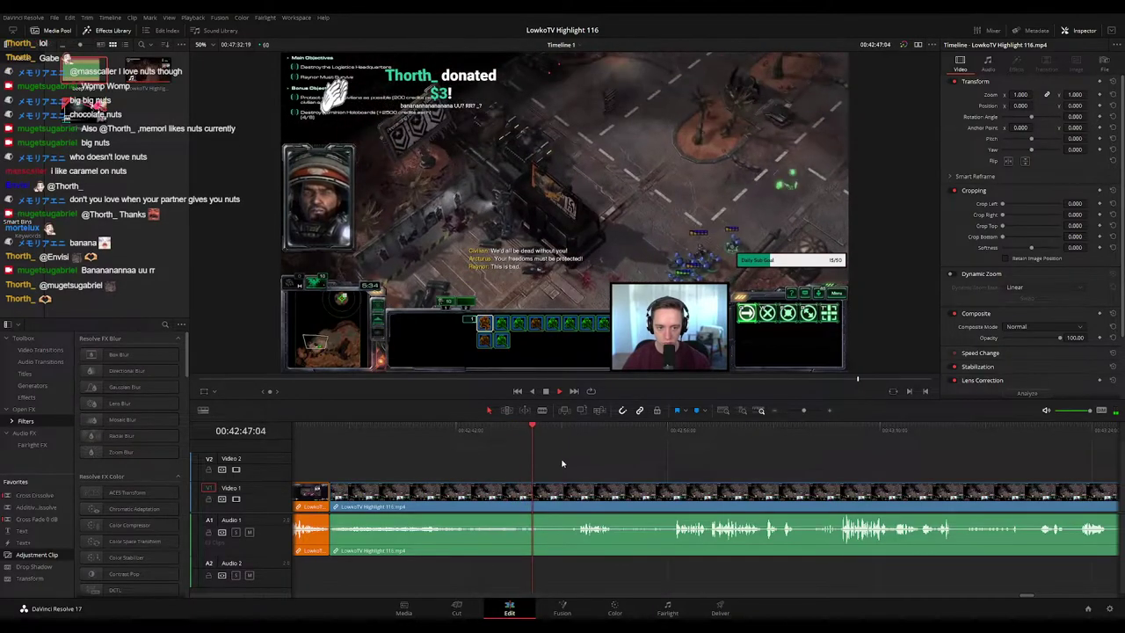
drag(567, 462, 519, 454)
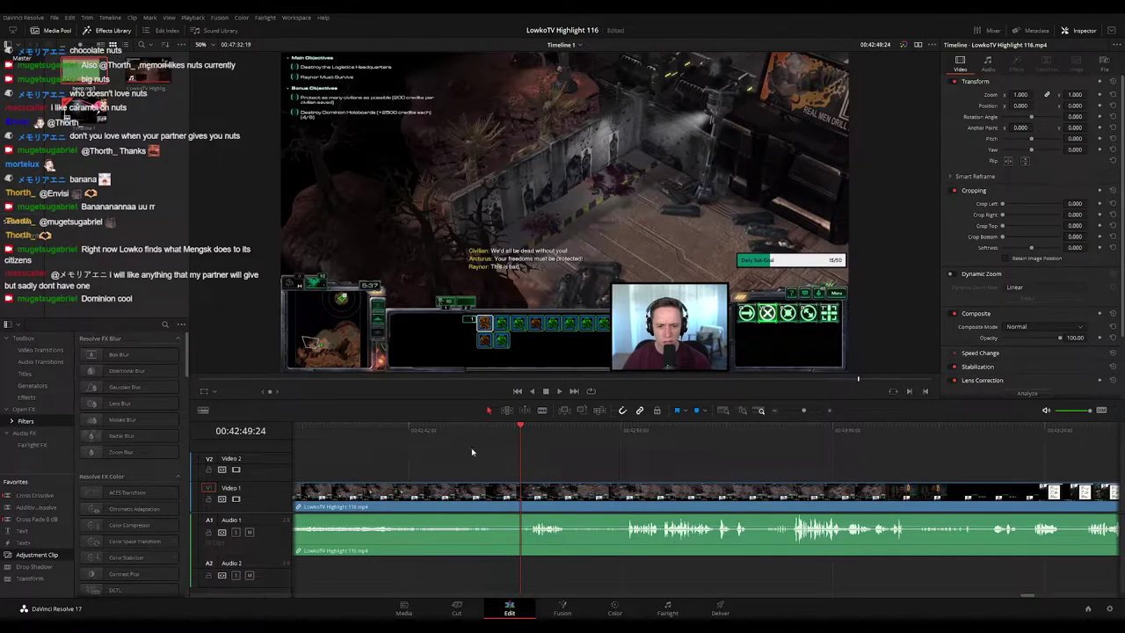
Step: Replay the StarCraft mission footage from about 00:42:37:51 and review it up to about 00:43:14:58
drag(427, 431, 345, 431)
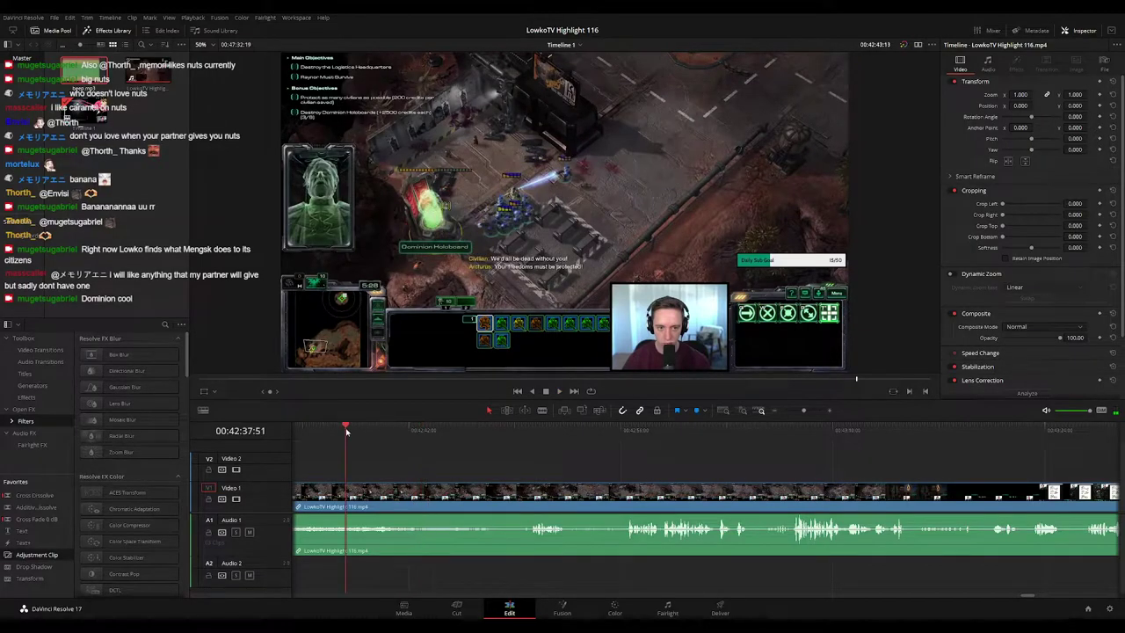
key(space)
scroll(650, 462, left, 2)
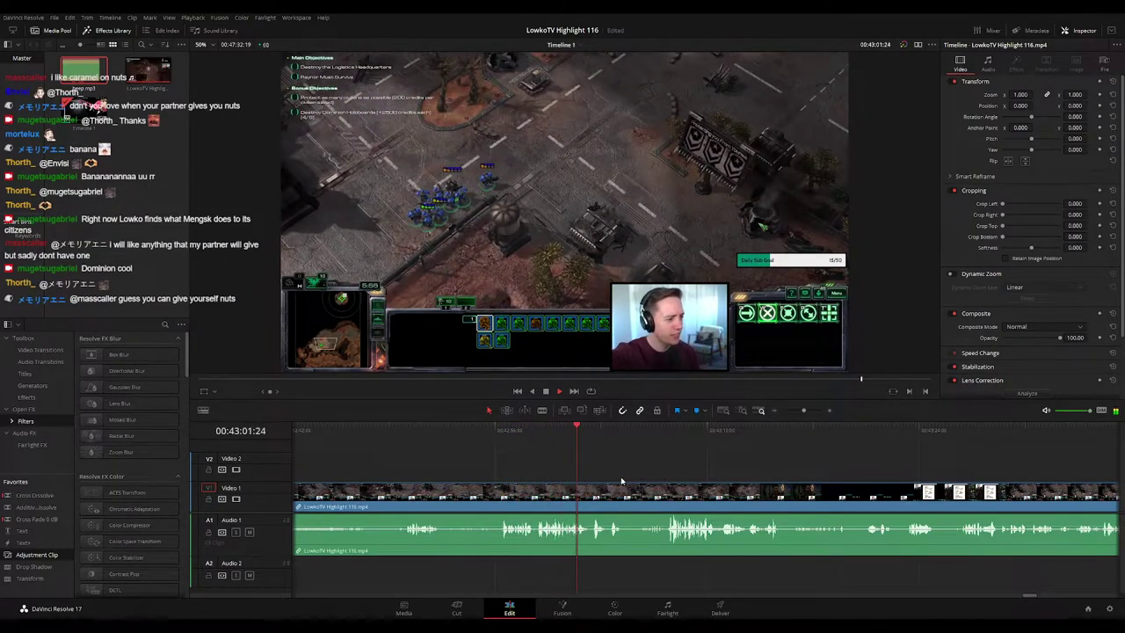
drag(651, 488, 527, 469)
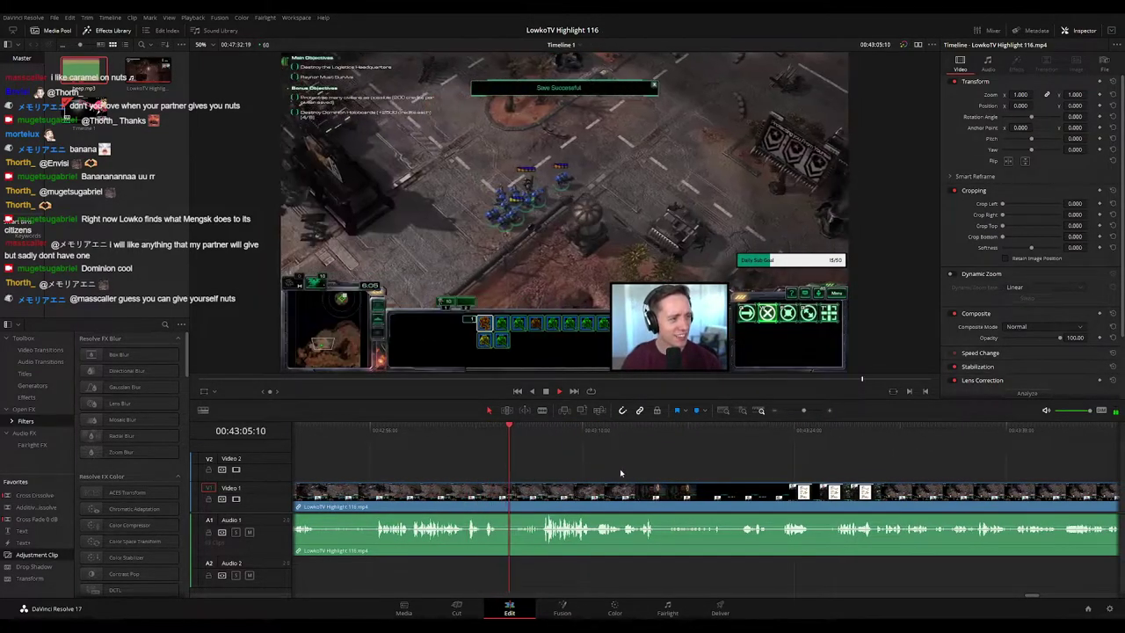
drag(622, 469, 566, 460)
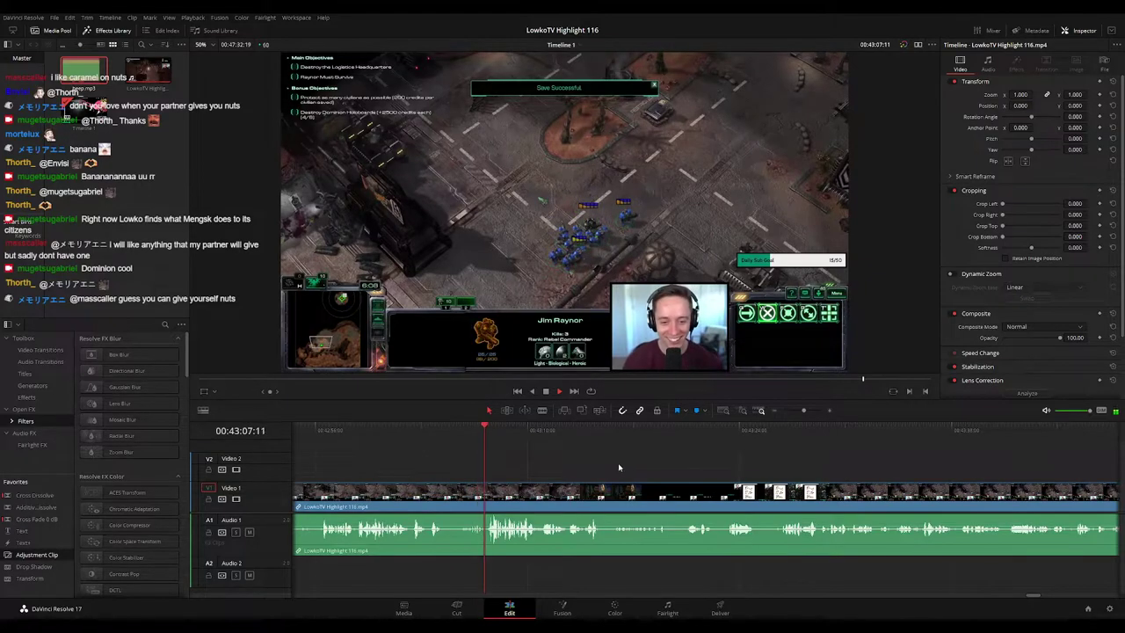
scroll(571, 456, right, 2)
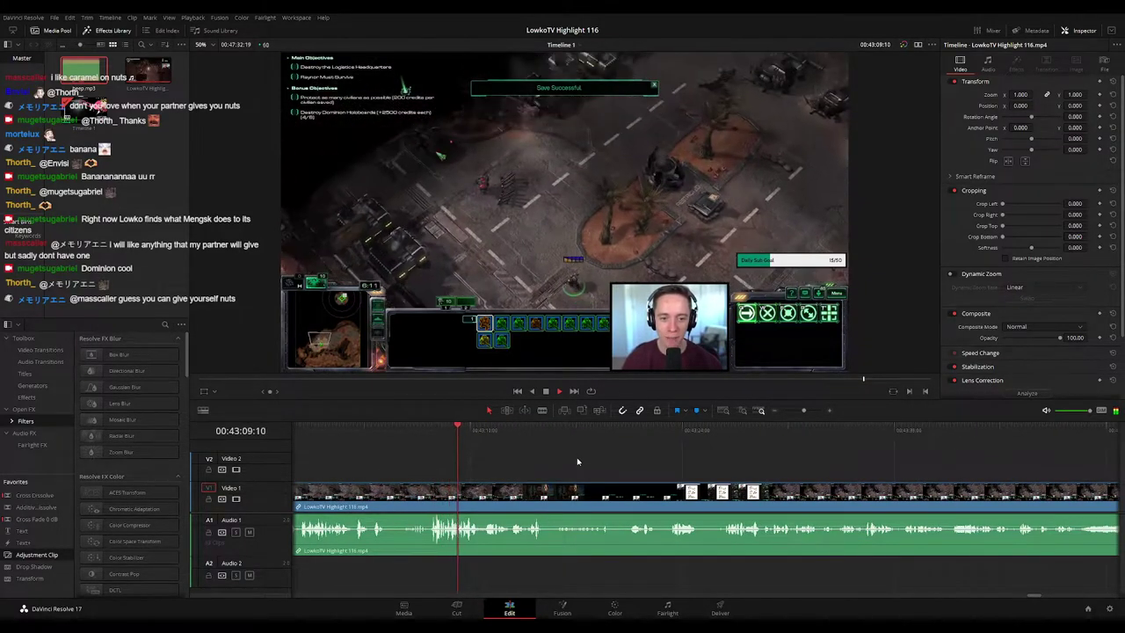
key(ctrl+=)
scroll(738, 470, up, 1)
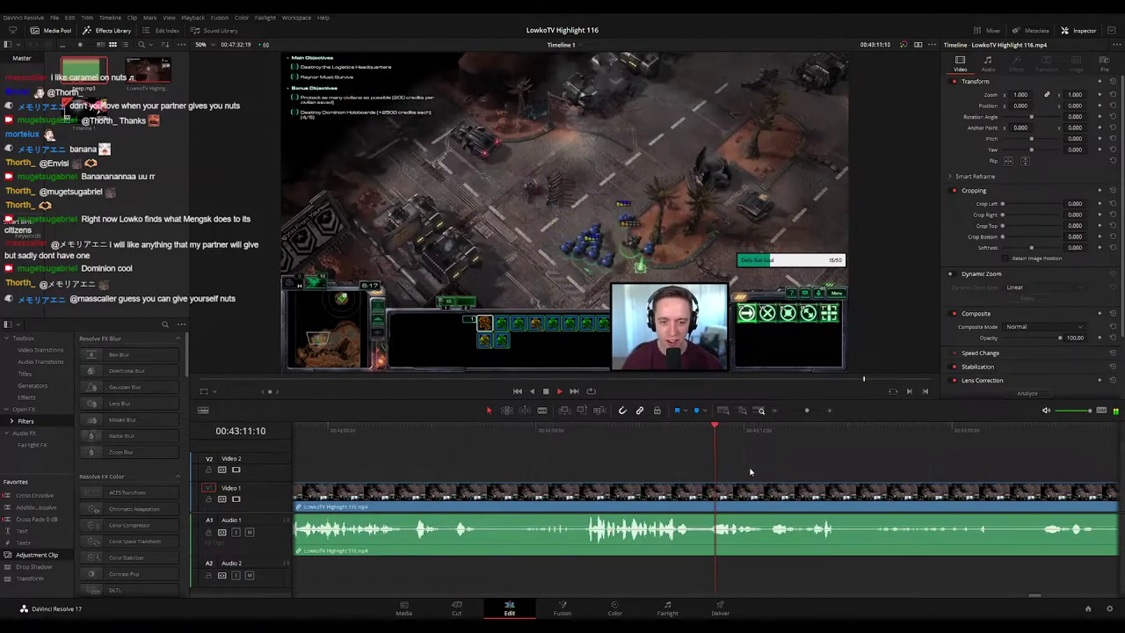
drag(761, 469, 534, 442)
drag(659, 451, 533, 452)
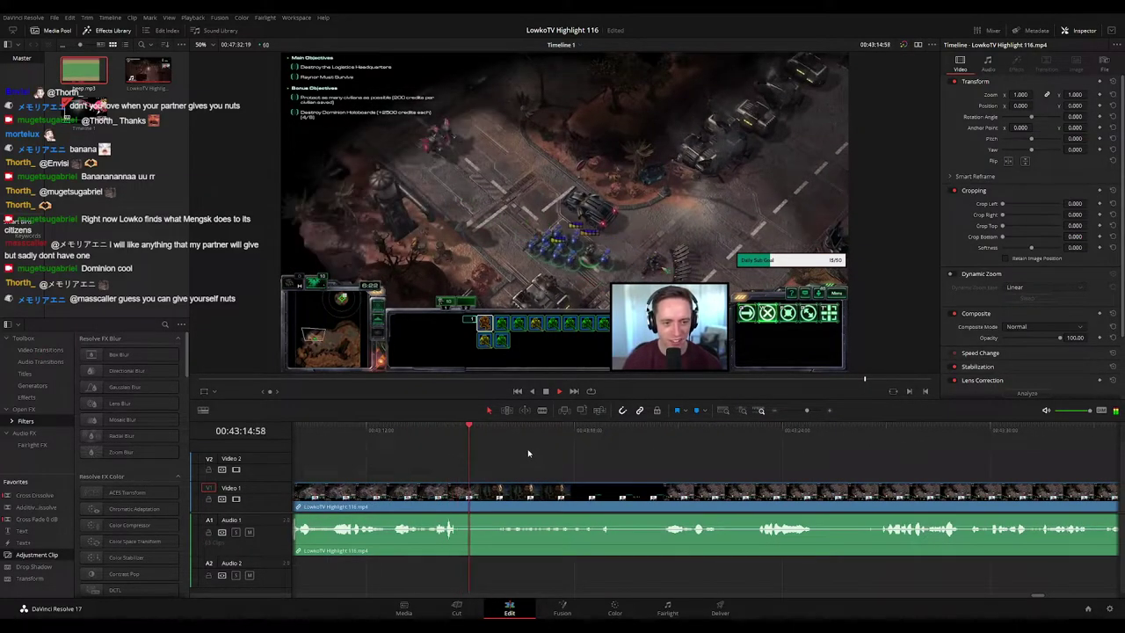
Step: Cut out the segment from 00:43:14:50 to about 00:43:15:19, close the gap, and mark the clip before it blue
click(465, 437)
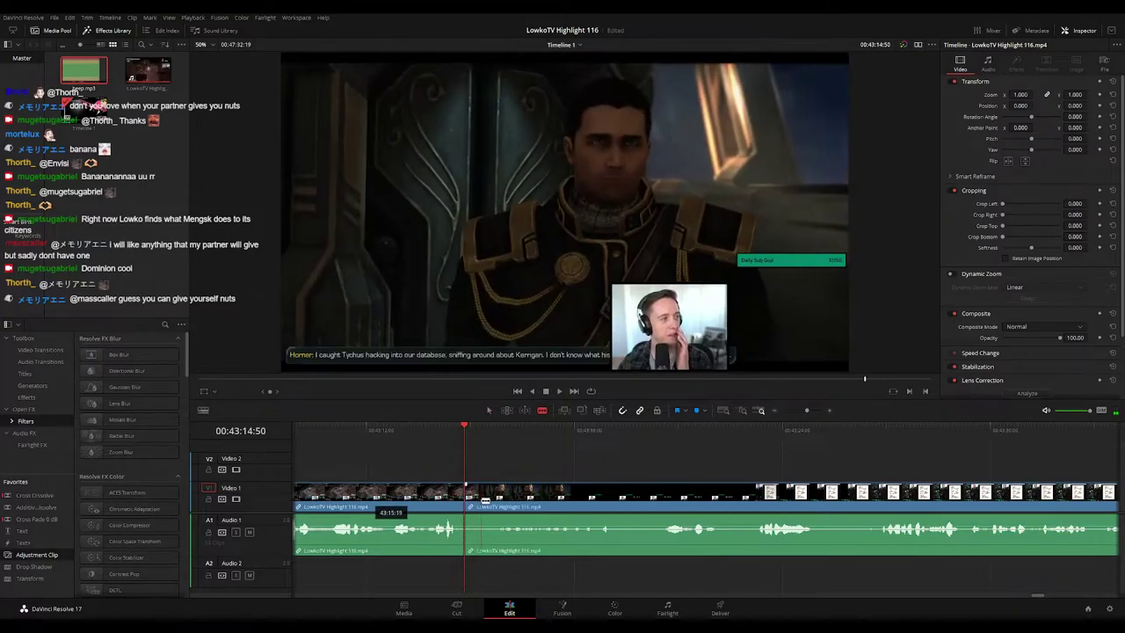
key(ctrl+b)
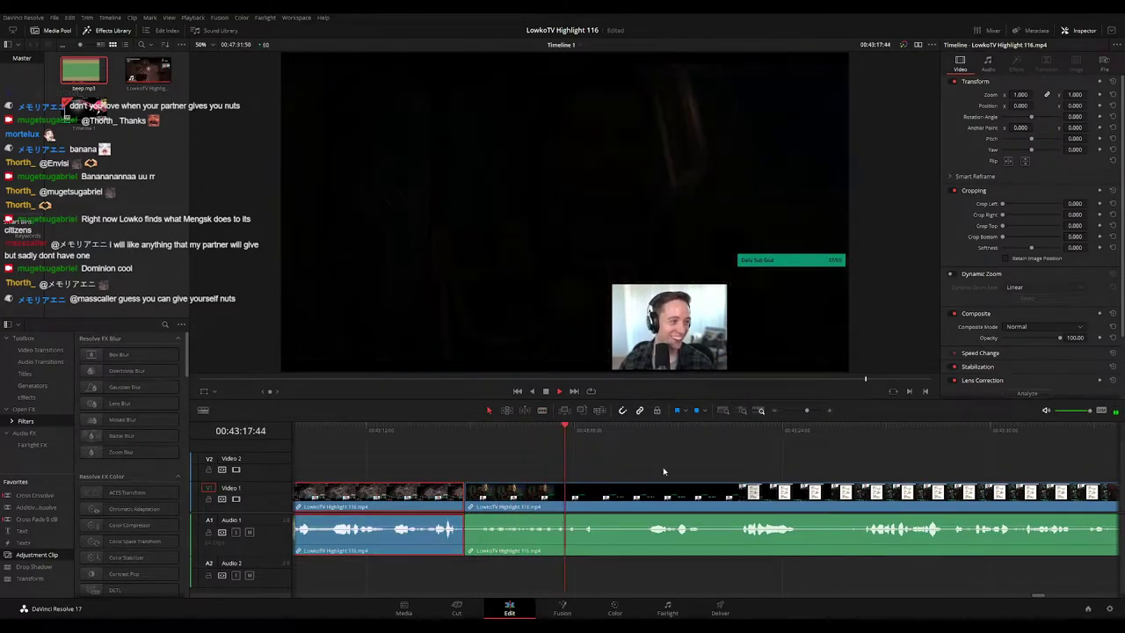
click(685, 471)
Step: Review the Hyperion Cantina loading screen and the bed comic footage up to about 00:43:31:17
click(648, 431)
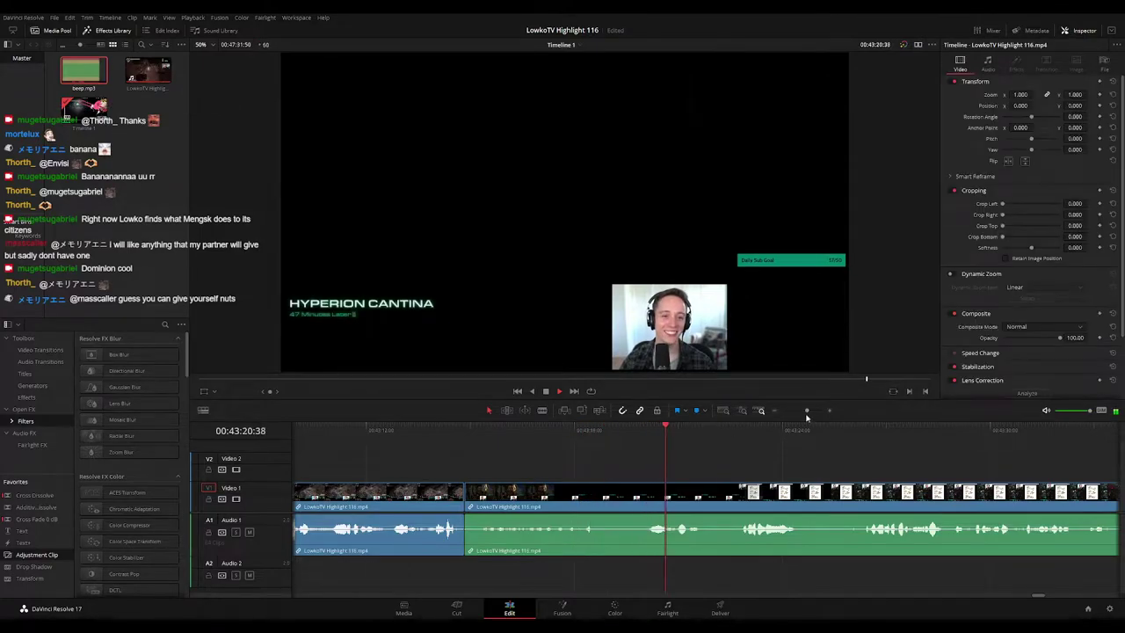
scroll(718, 470, right, 2)
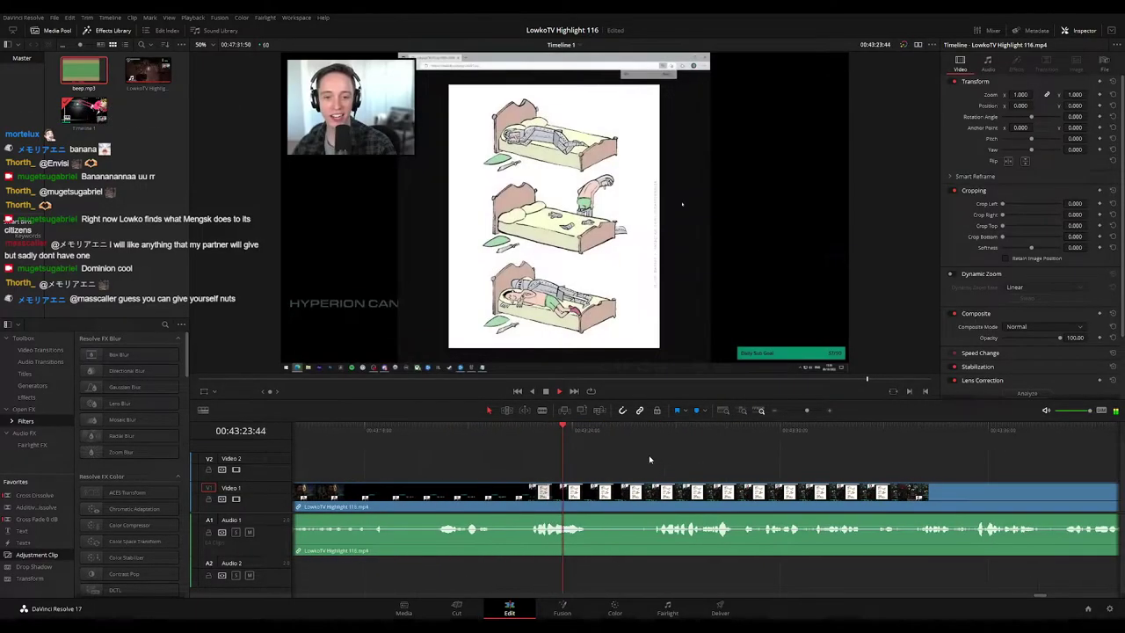
click(649, 432)
scroll(661, 461, right, 2)
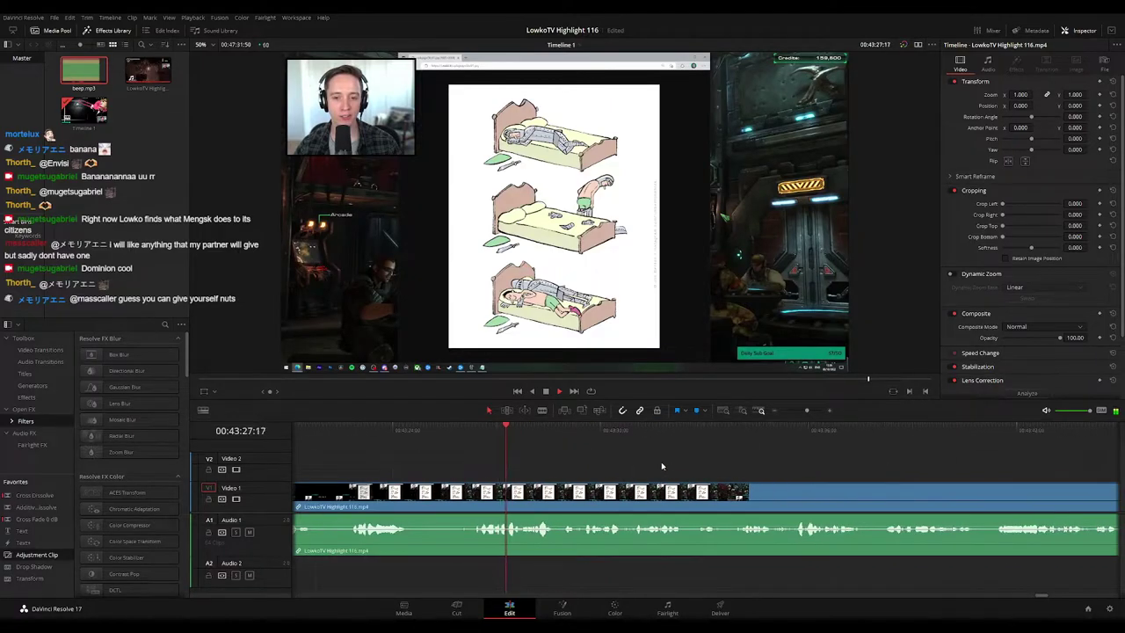
mouse_move(805, 410)
mouse_down()
mouse_move(791, 414)
mouse_move(808, 413)
mouse_up()
scroll(856, 482, right, 2)
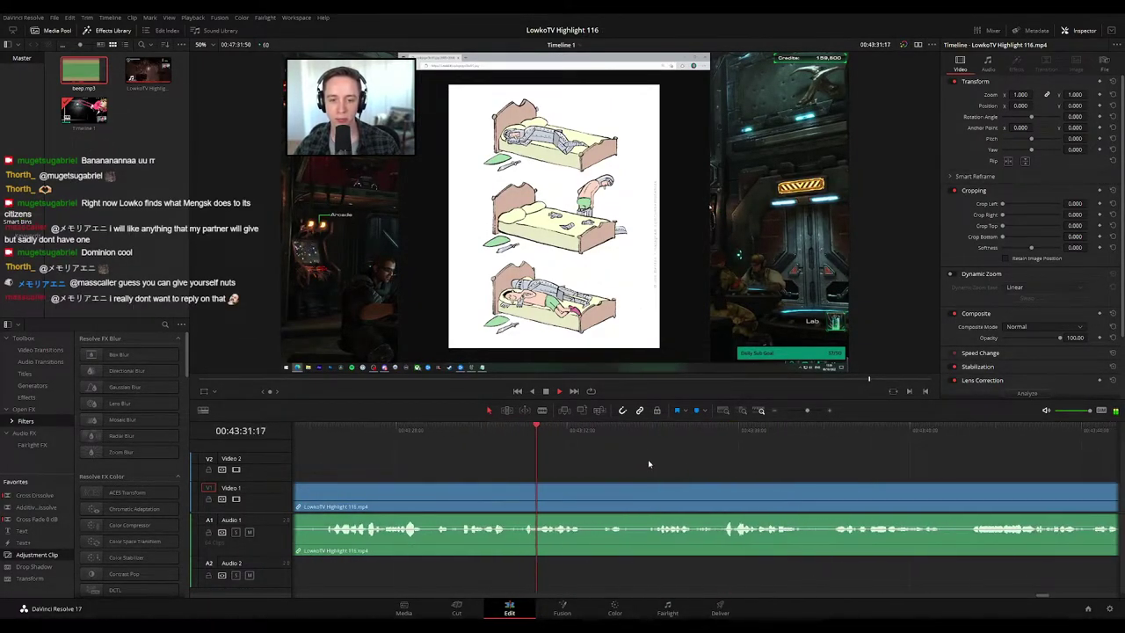
Step: Review the Hyperion Cantina footage from about 00:43:31:17 up to about 00:43:48:16
scroll(650, 470, right, 4)
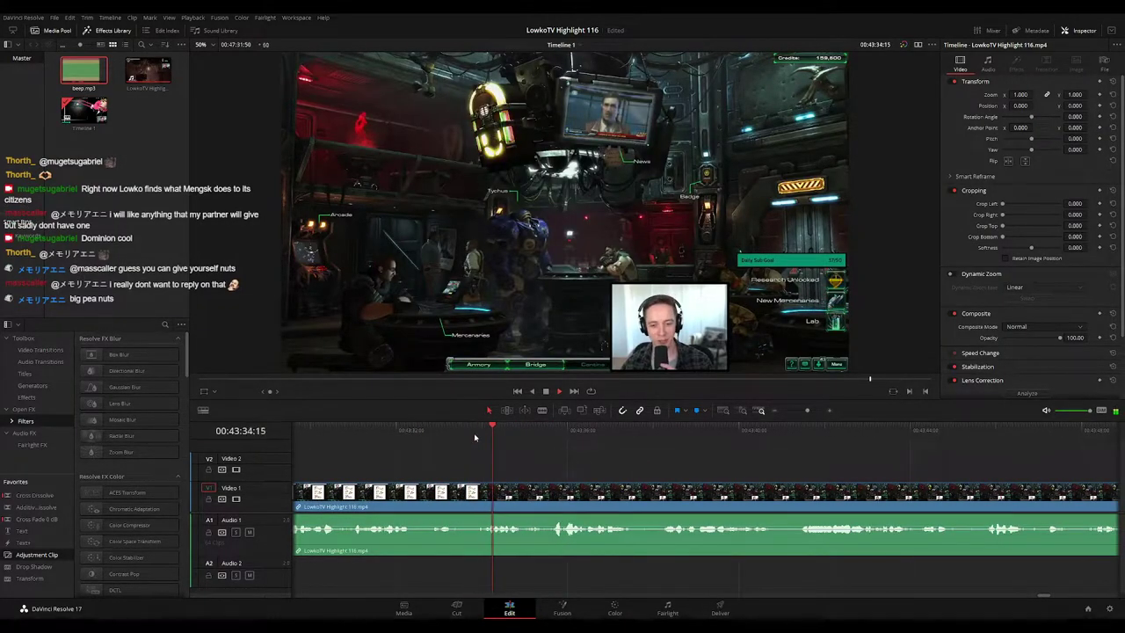
scroll(615, 471, right, 2)
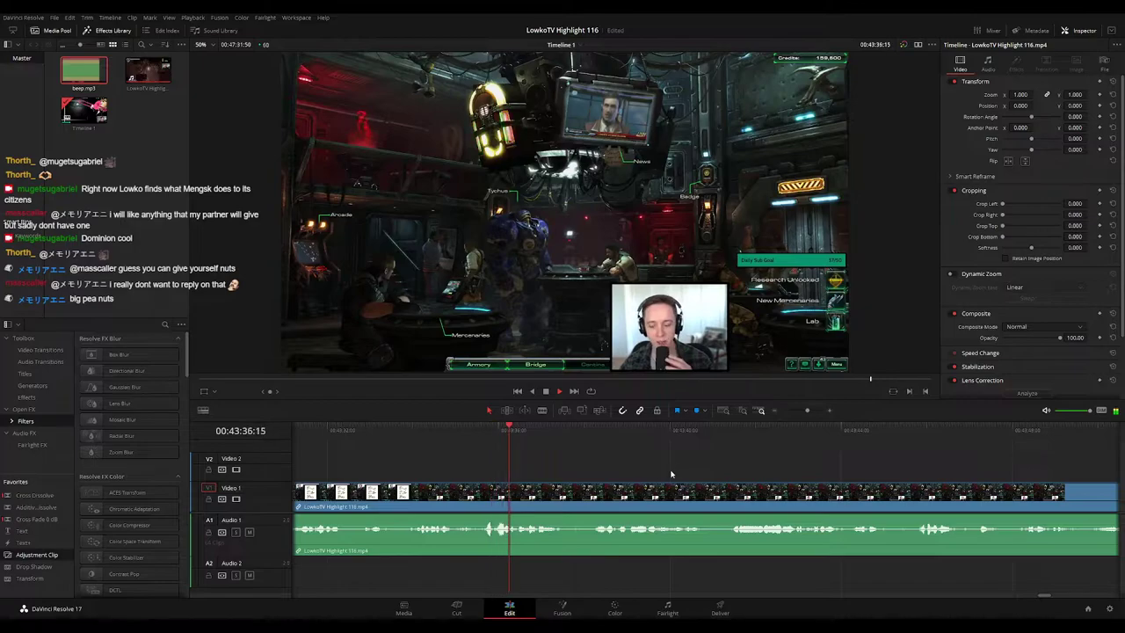
scroll(650, 472, right, 3)
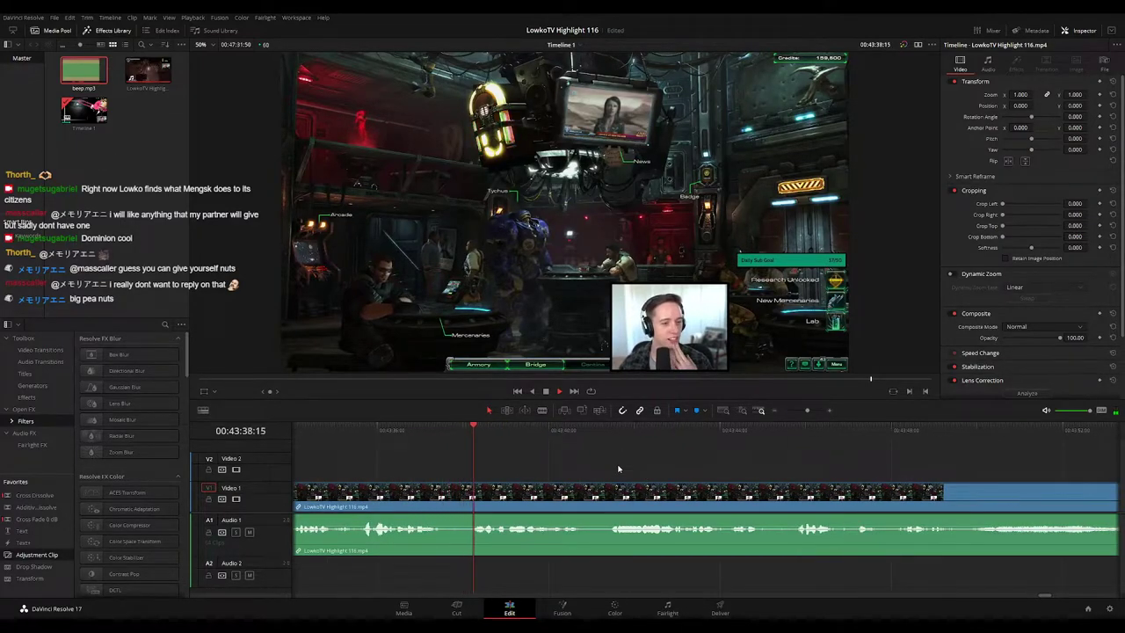
scroll(618, 468, right, 1)
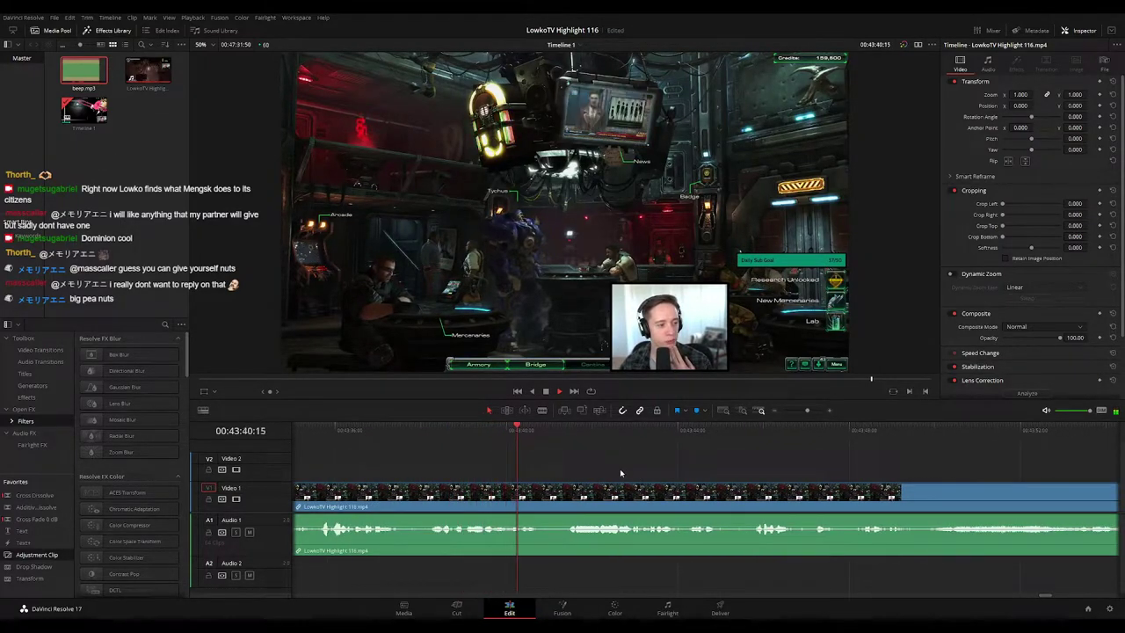
scroll(650, 468, right, 2)
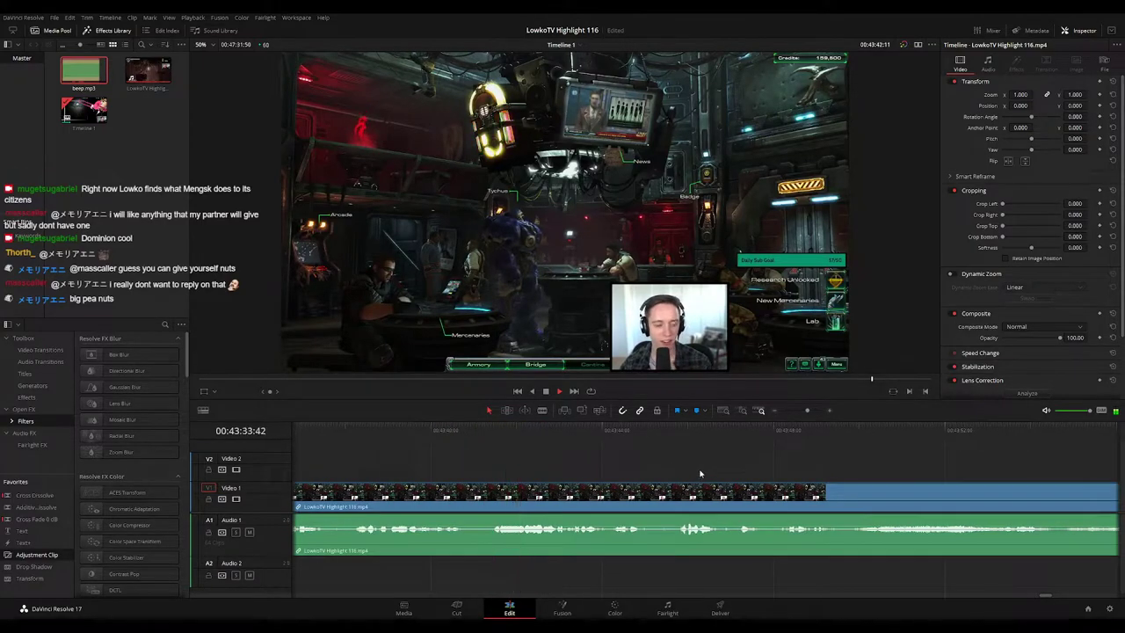
scroll(668, 465, right, 3)
scroll(668, 461, right, 2)
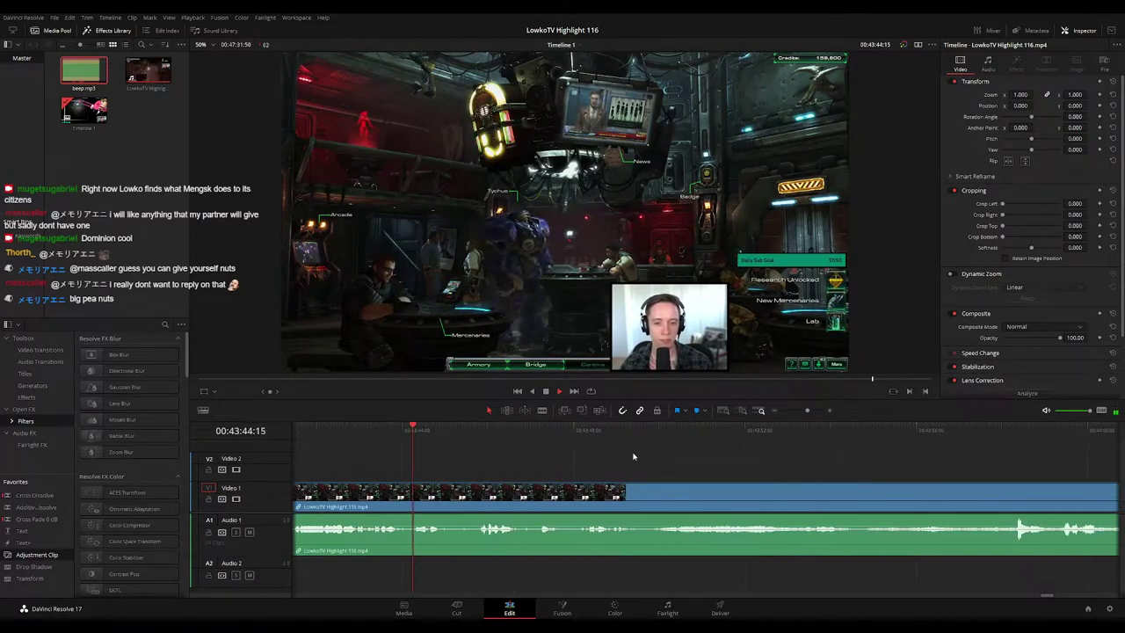
scroll(633, 458, right, 2)
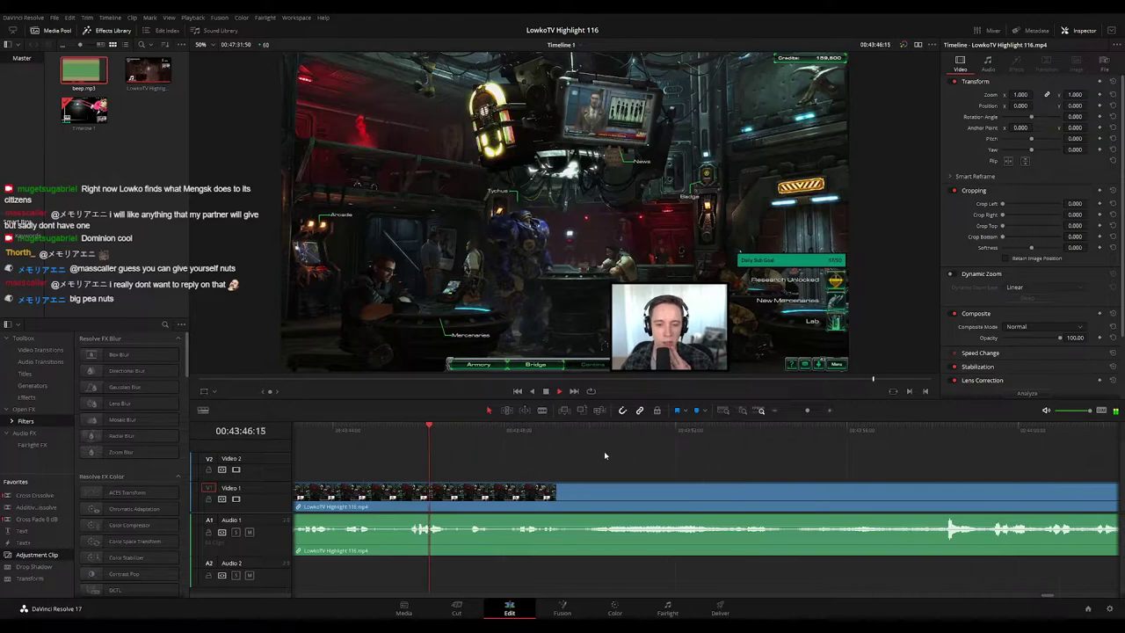
scroll(646, 461, right, 2)
scroll(618, 458, right, 2)
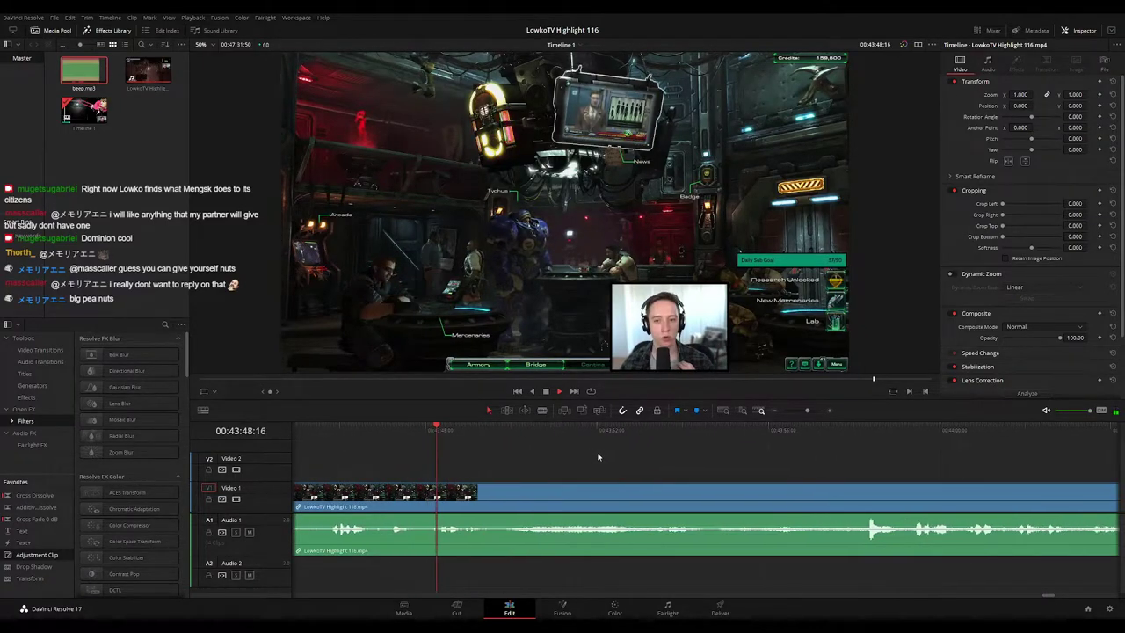
Step: Cut out the short segment starting at 00:43:49:35, close the gap, and mark the clip before it green
key(b)
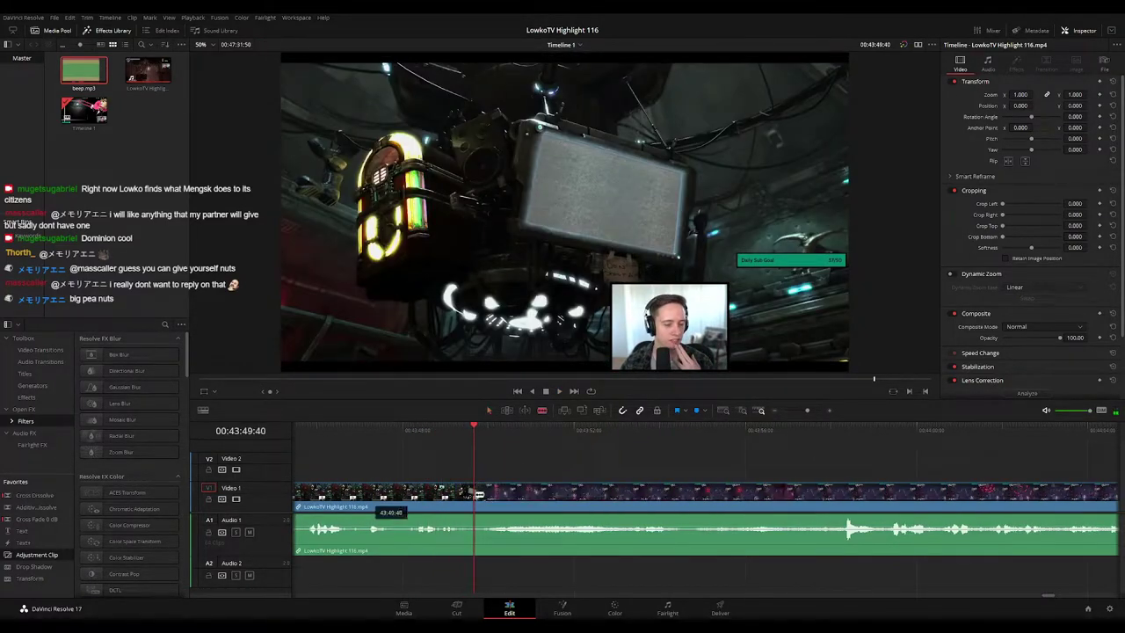
click(475, 492)
key(a)
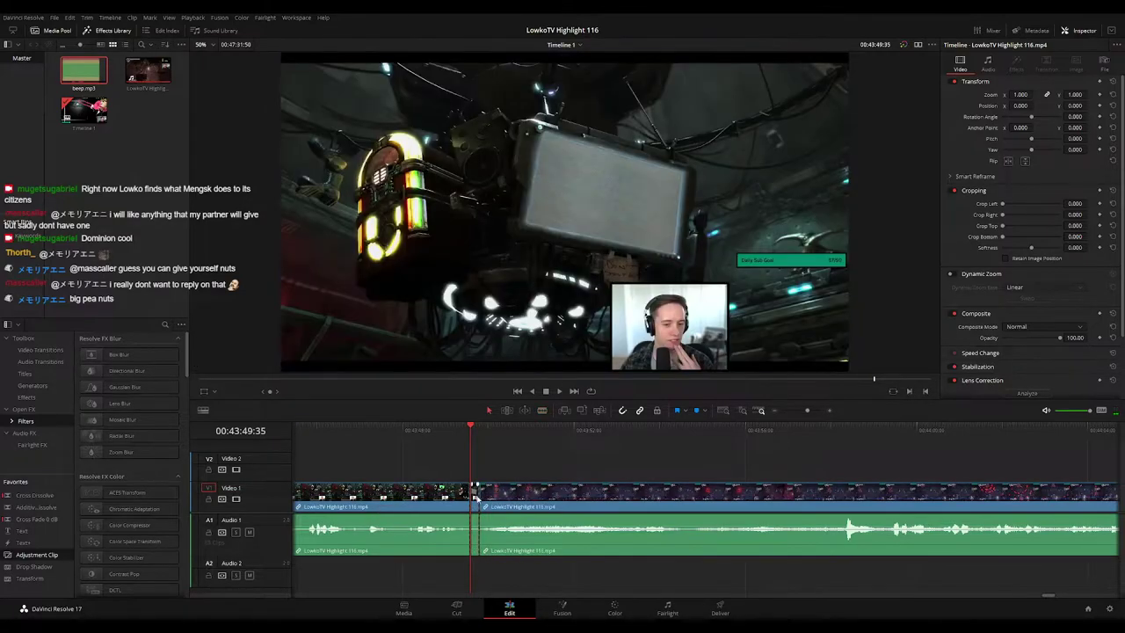
key(Delete)
key(space)
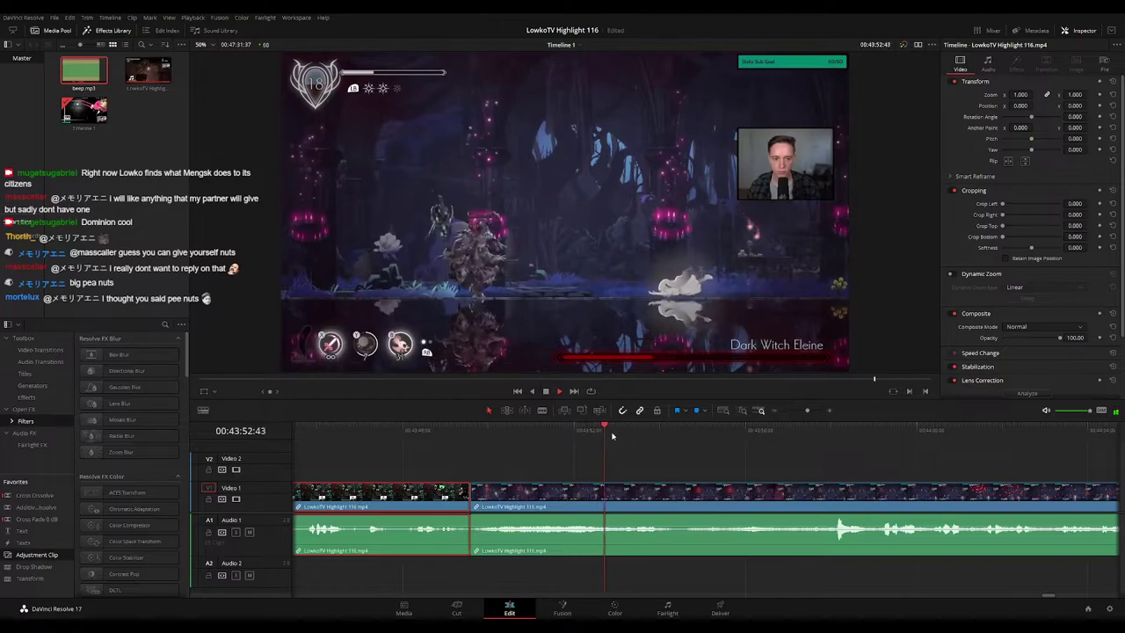
key(g)
click(718, 463)
Step: Review the Dark Witch Eleine boss fight footage up to about 00:44:55:17
scroll(685, 458, right, 1)
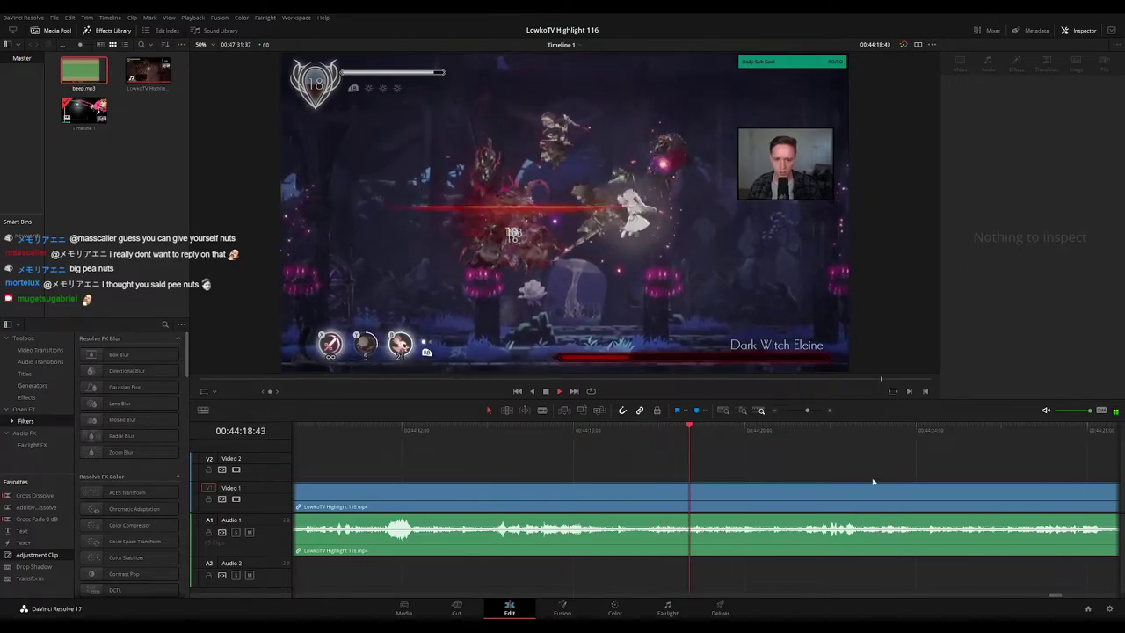
drag(806, 411, 799, 410)
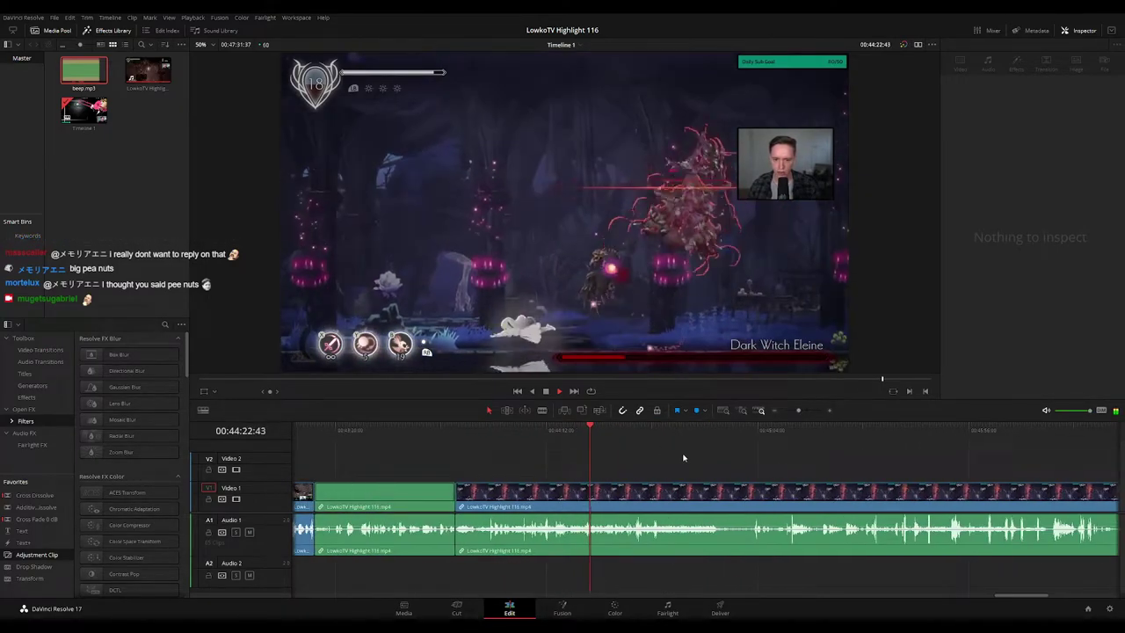
key(space)
click(801, 409)
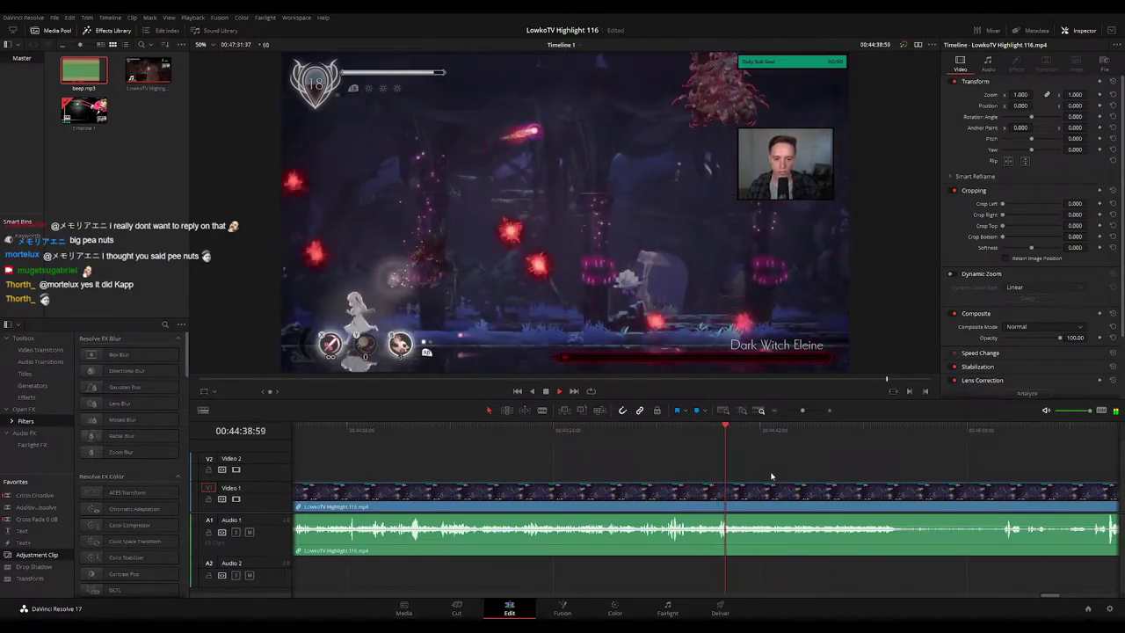
click(714, 427)
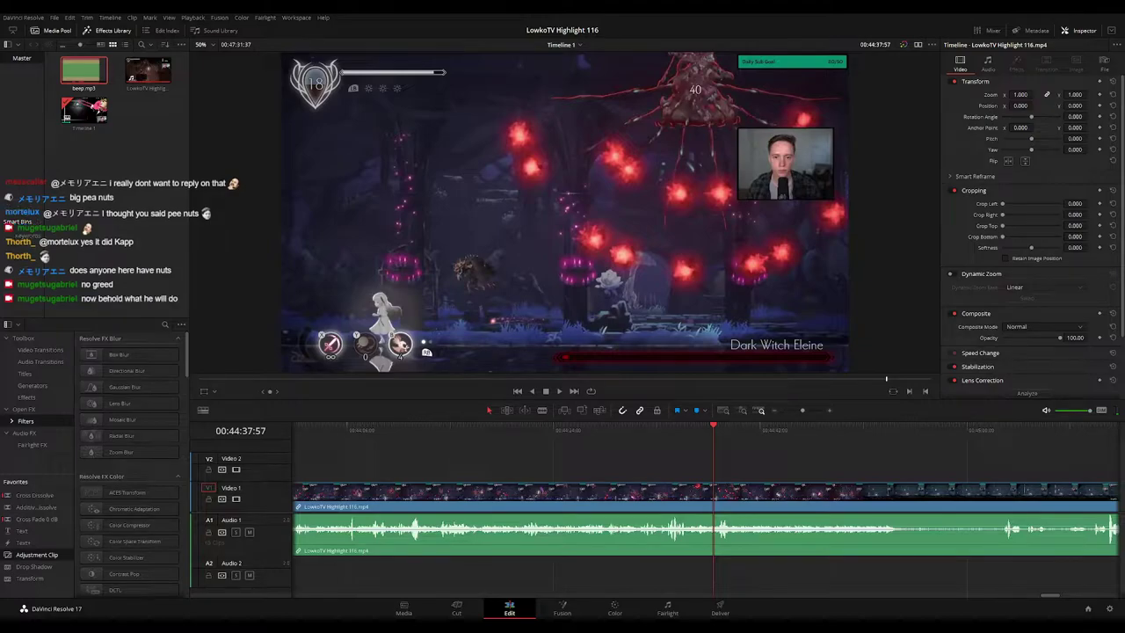
key(space)
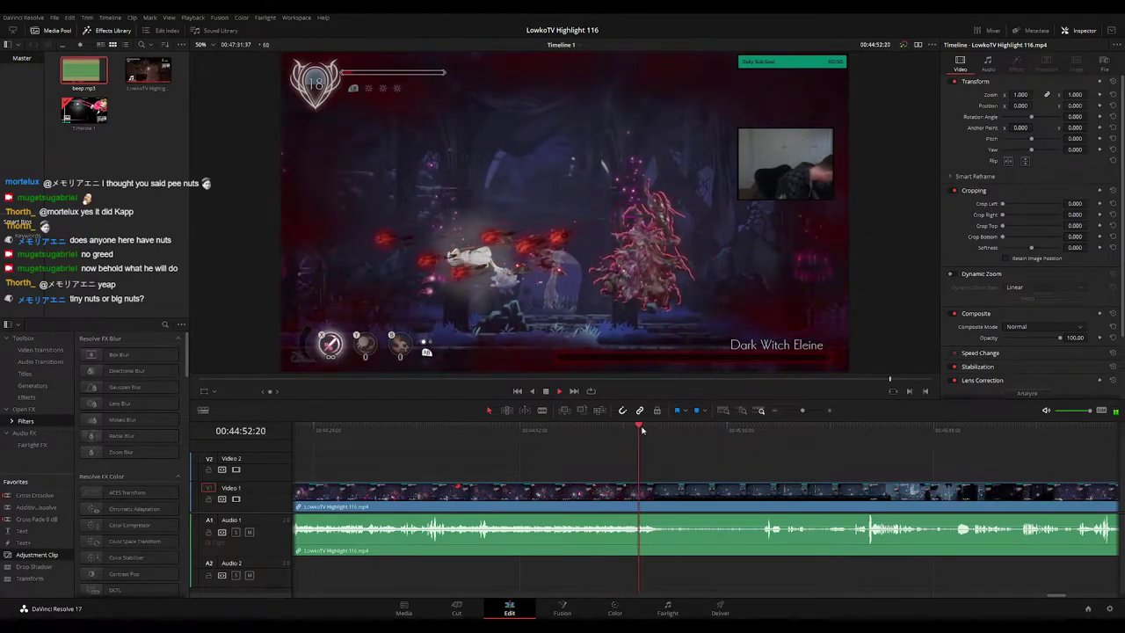
mouse_move(642, 430)
mouse_down()
mouse_move(765, 434)
mouse_move(663, 434)
mouse_up()
key(space)
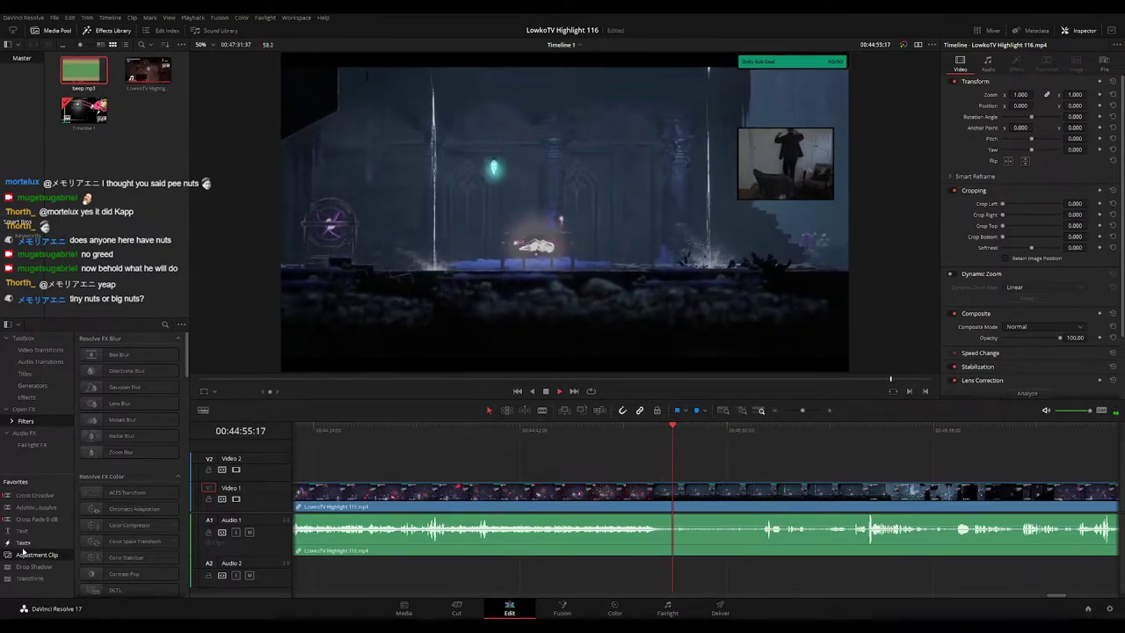
Step: Add an adjustment clip on Video 2 starting at 00:44:54:10 and set starting keyframes for its Zoom and Position
drag(165, 539, 862, 466)
click(671, 436)
click(820, 472)
drag(1024, 95, 1038, 94)
key(ctrl+z)
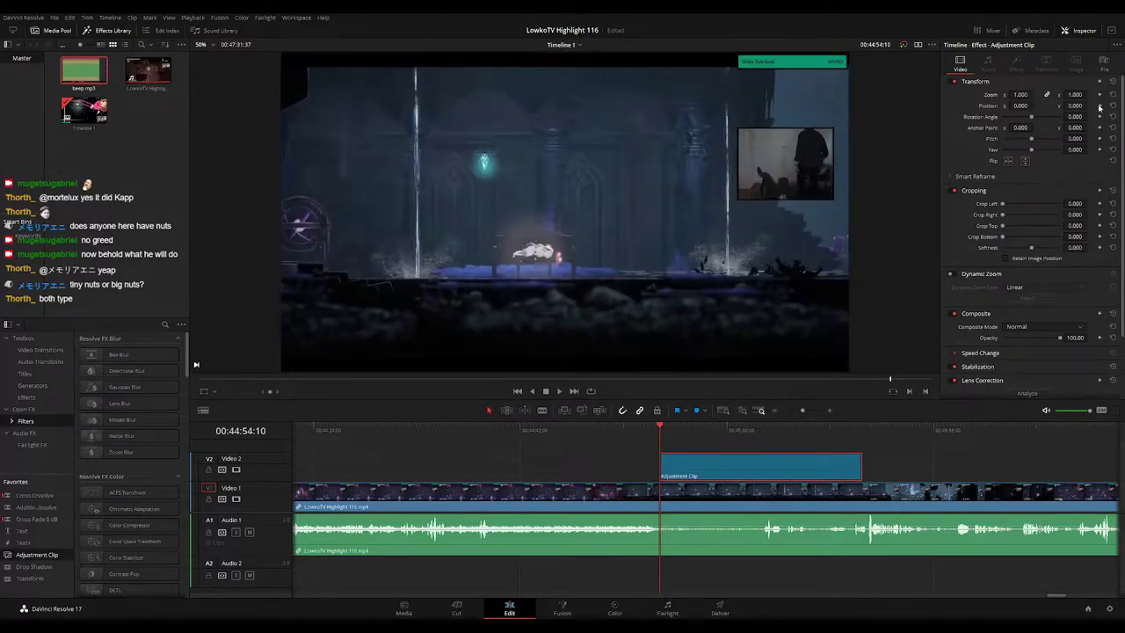
Step: At 00:45:07:26, set the adjustment clip's Zoom to 2.000 and Position to X -1197, Y -234 to frame the webcam
drag(748, 434, 779, 434)
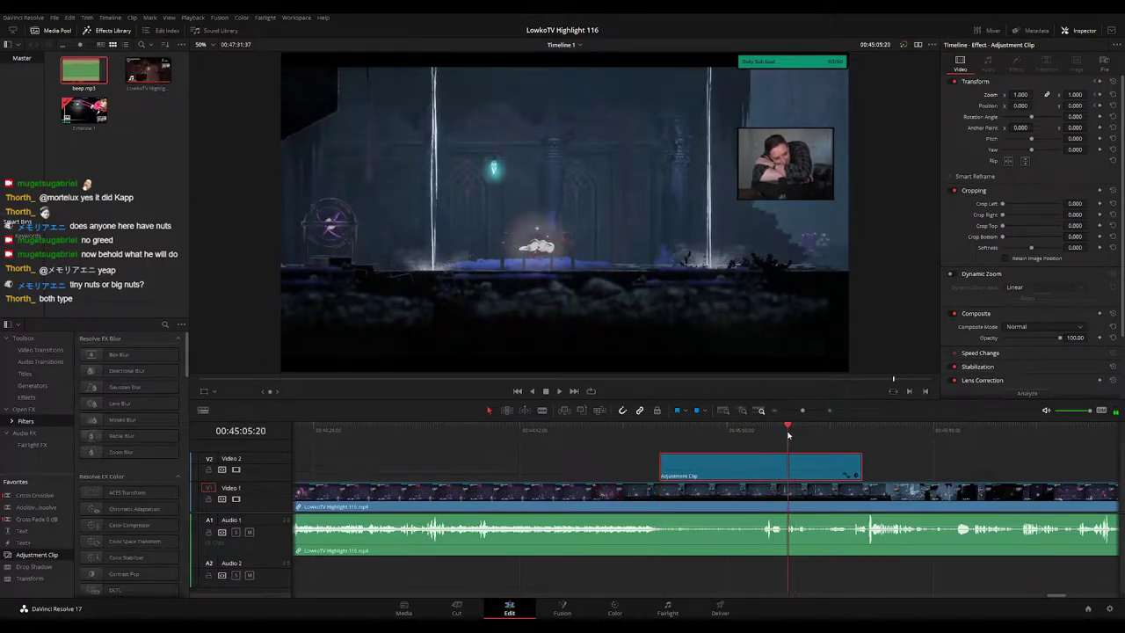
key(space)
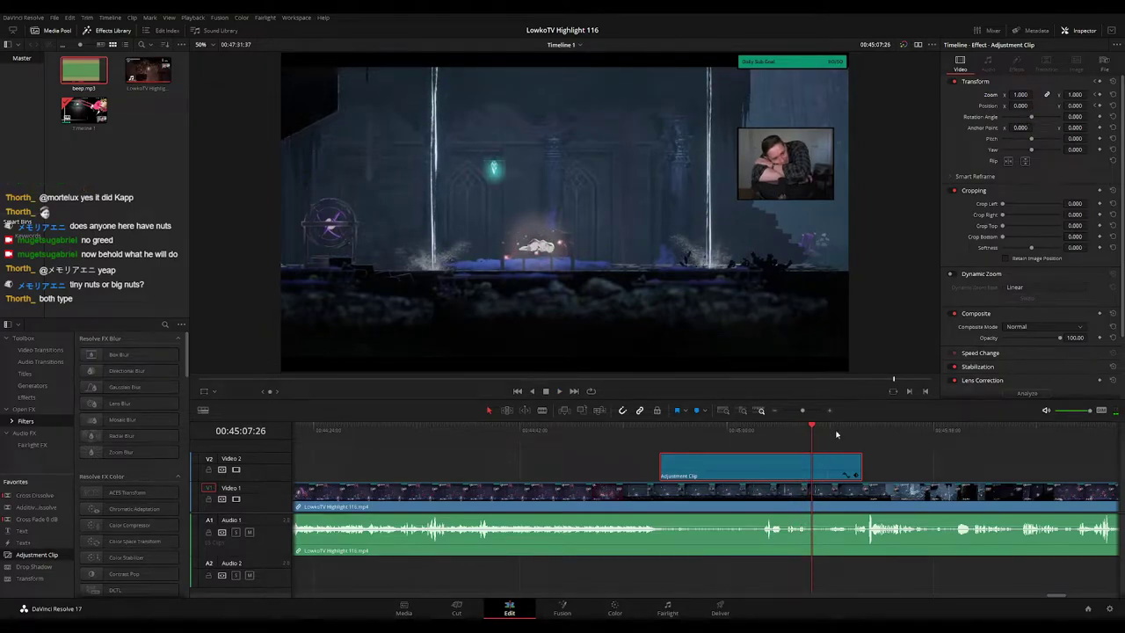
drag(1019, 94, 1089, 106)
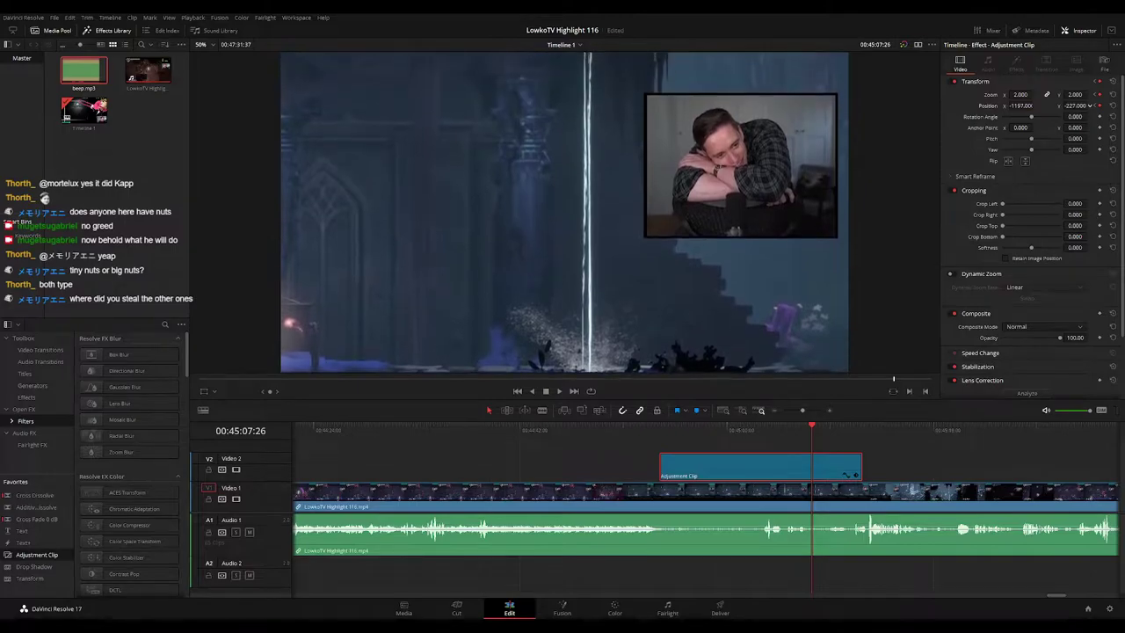
Step: Replay the start of the adjustment clip's zoom from 00:44:54:10 and expand its keyframe track to check the timing
click(662, 430)
key(space)
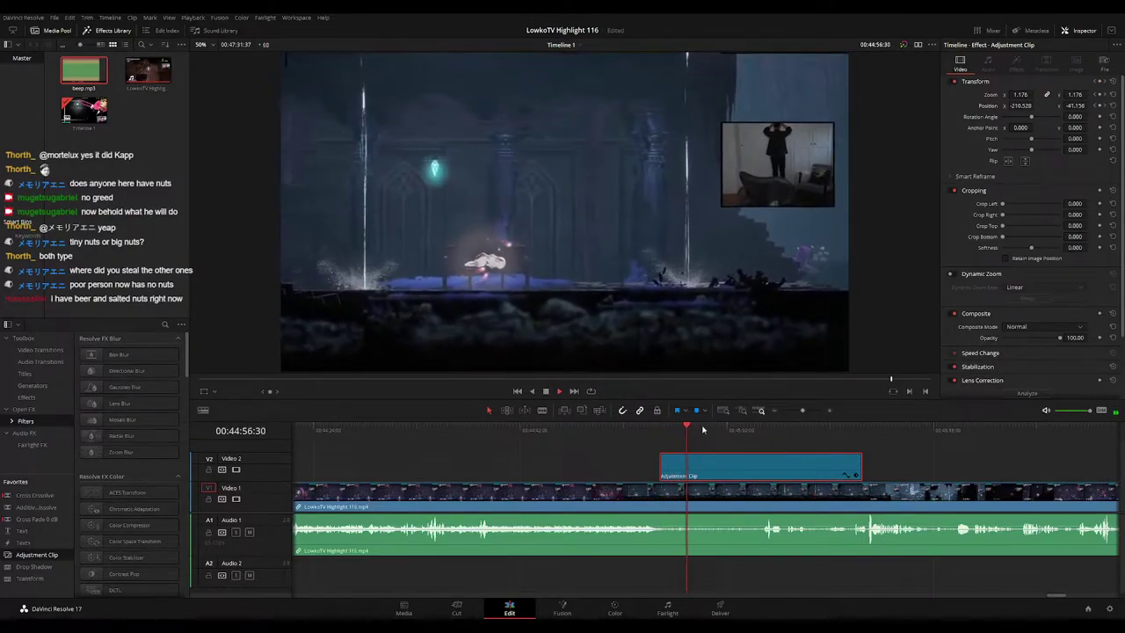
click(661, 430)
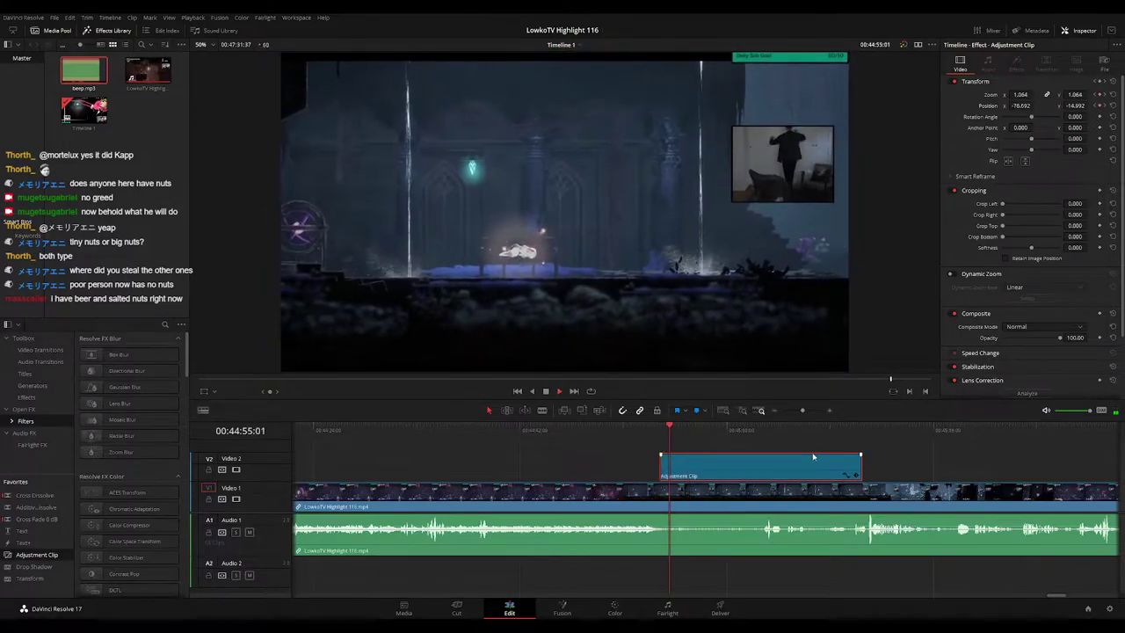
click(658, 430)
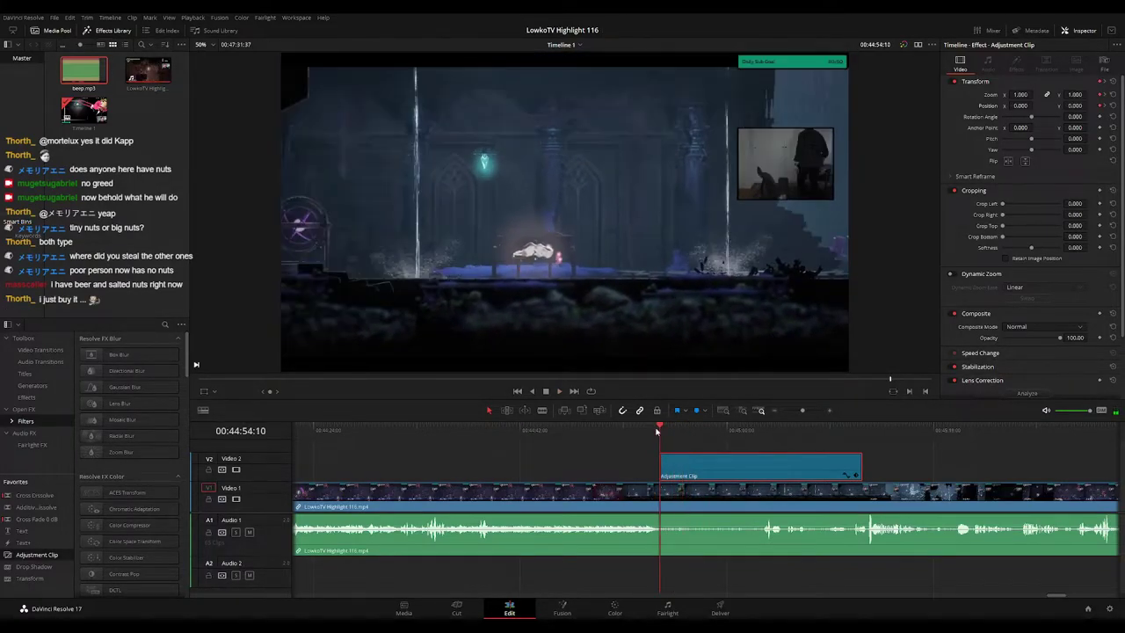
click(855, 476)
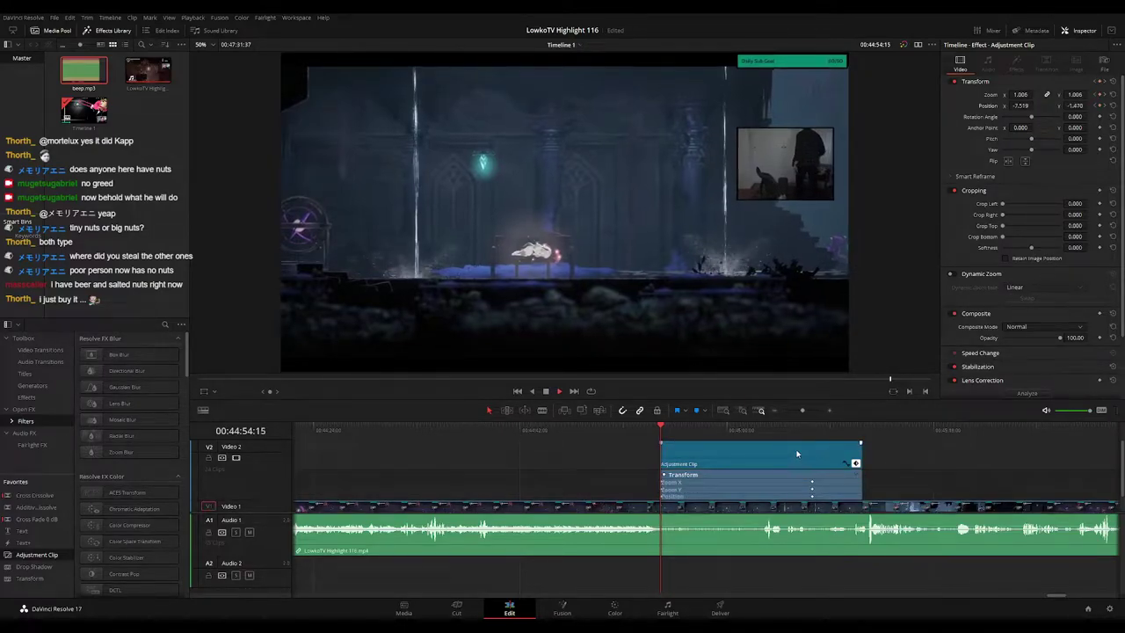
click(661, 429)
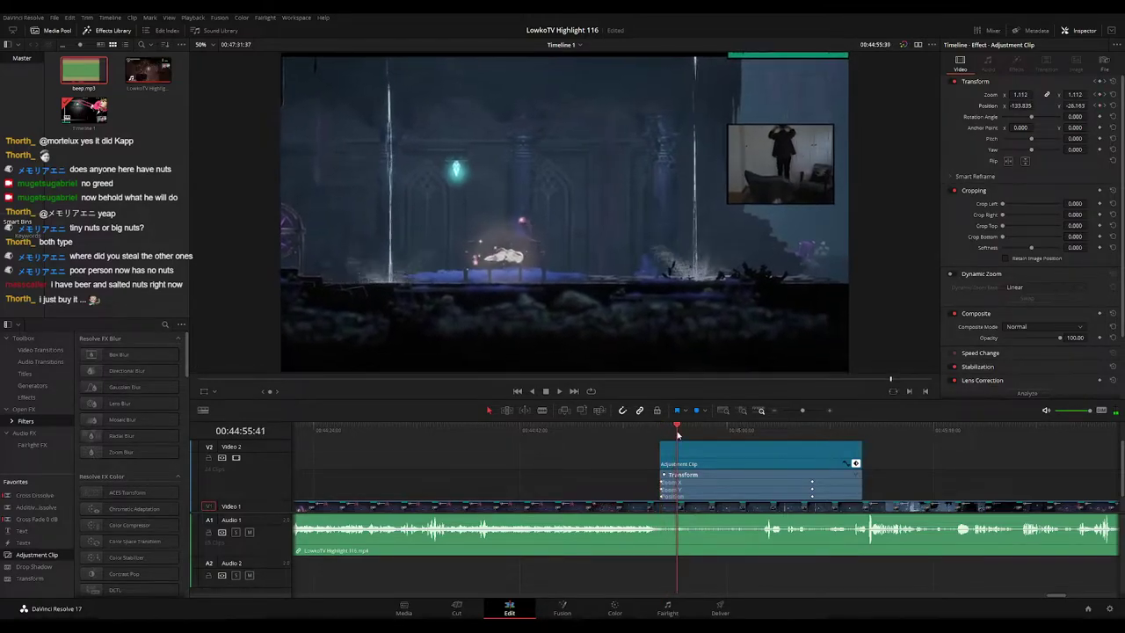
click(660, 432)
key(space)
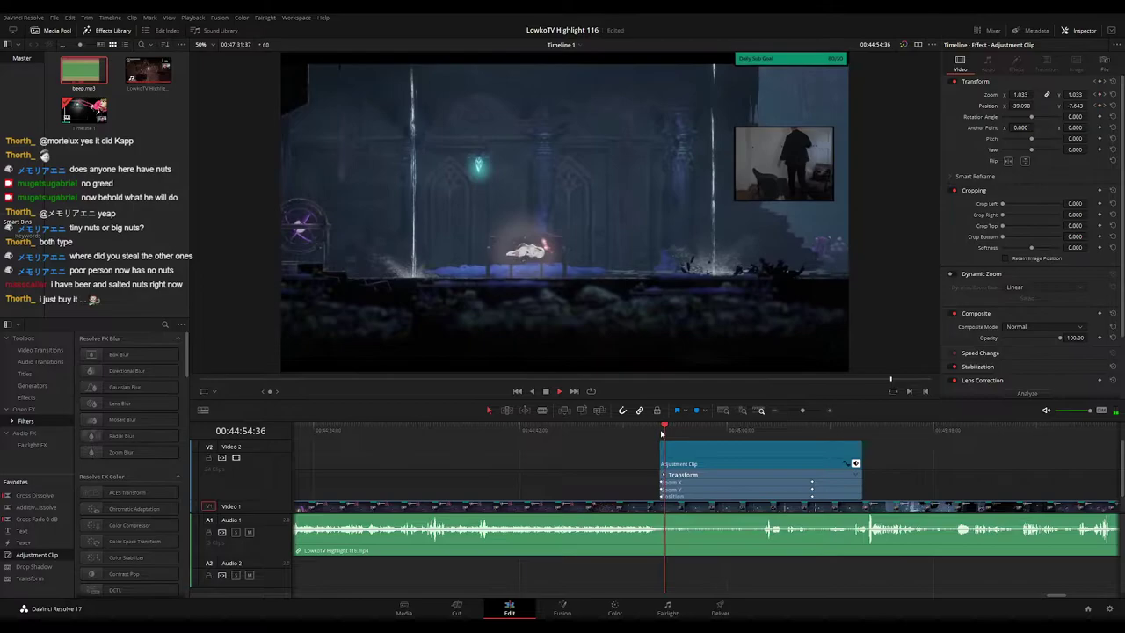
Step: Move the adjustment clip later so the zoom starts at about 00:44:55:41, and check the zoom through 00:45:08:53
click(650, 431)
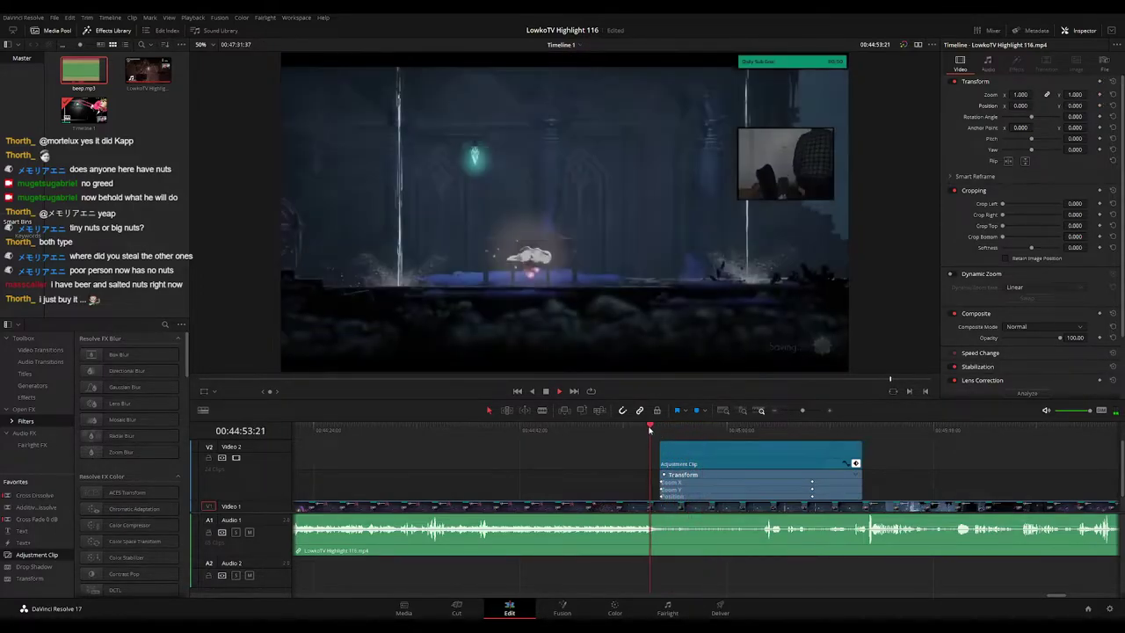
key(space)
click(713, 451)
drag(713, 452, 731, 452)
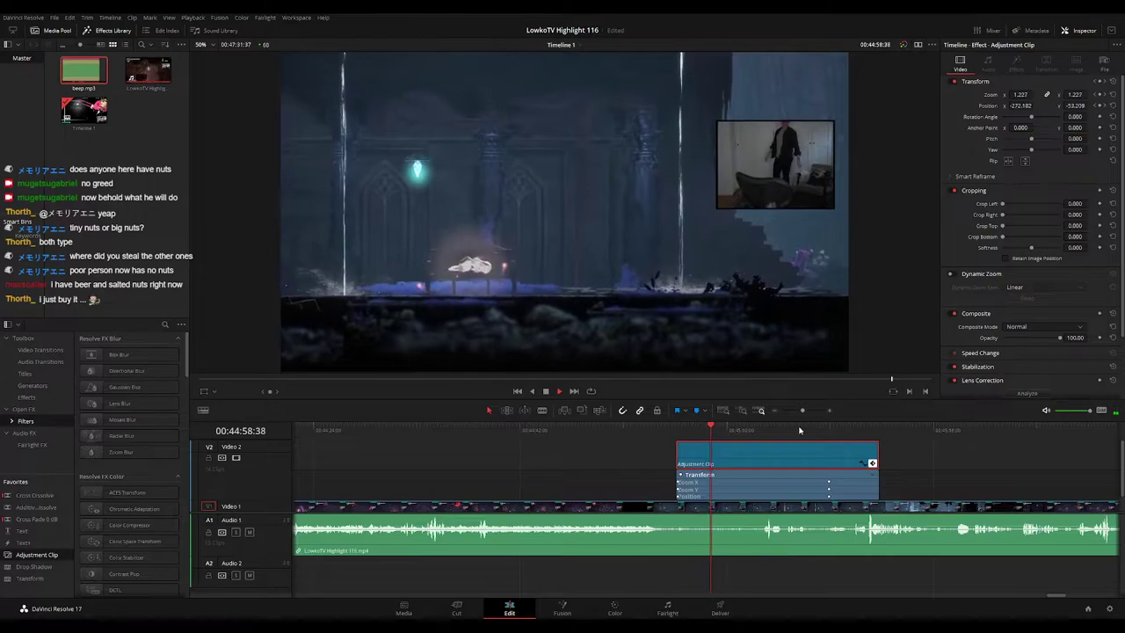
click(766, 429)
drag(767, 429, 828, 433)
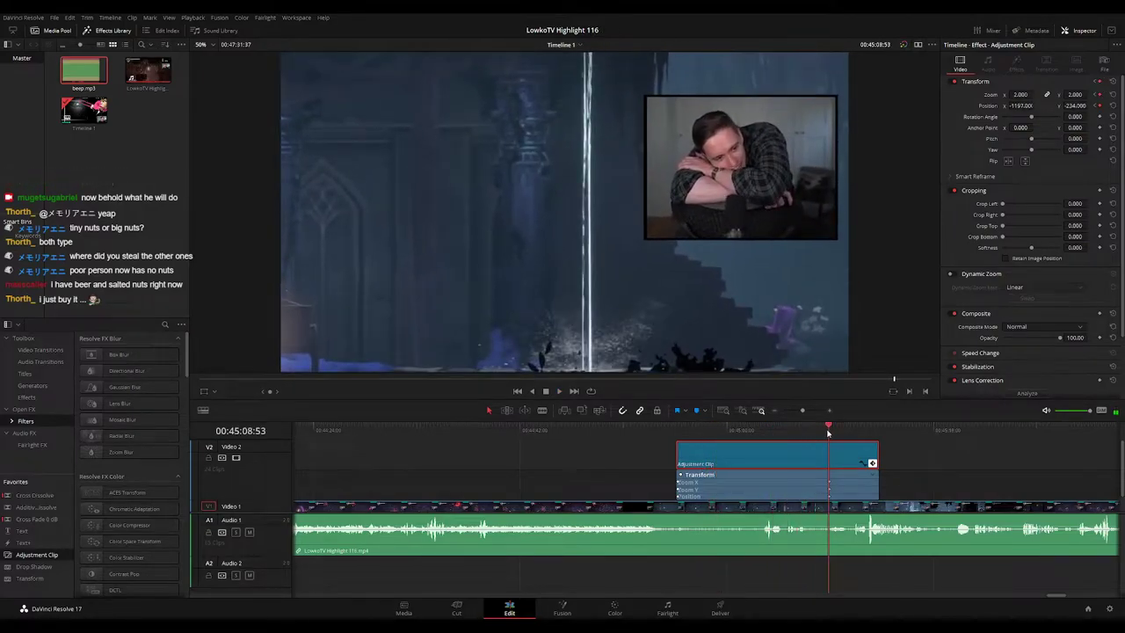
Step: Trim the end of the adjustment clip back to 00:45:12:11 and play across its new ending
click(929, 477)
drag(887, 472, 674, 454)
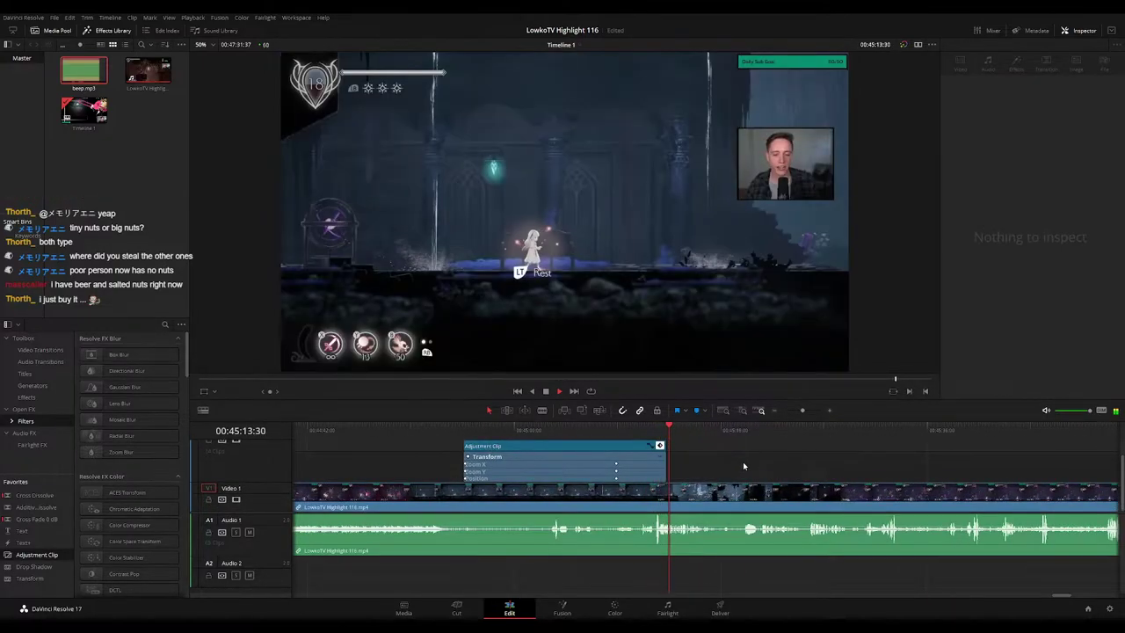
click(652, 457)
click(648, 426)
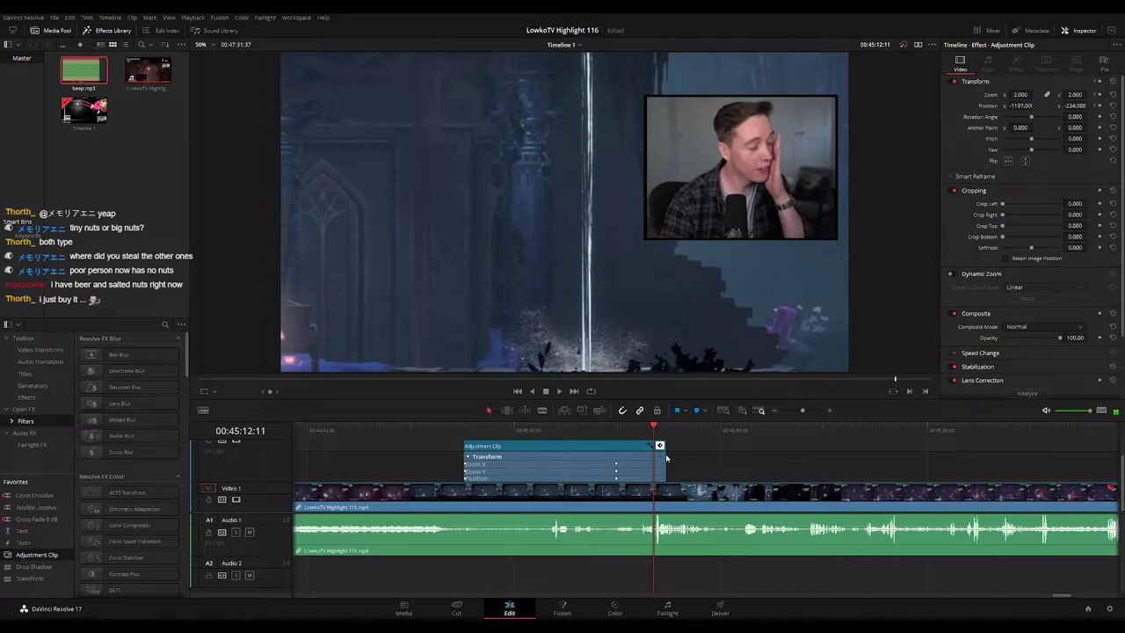
drag(667, 446, 654, 446)
key(space)
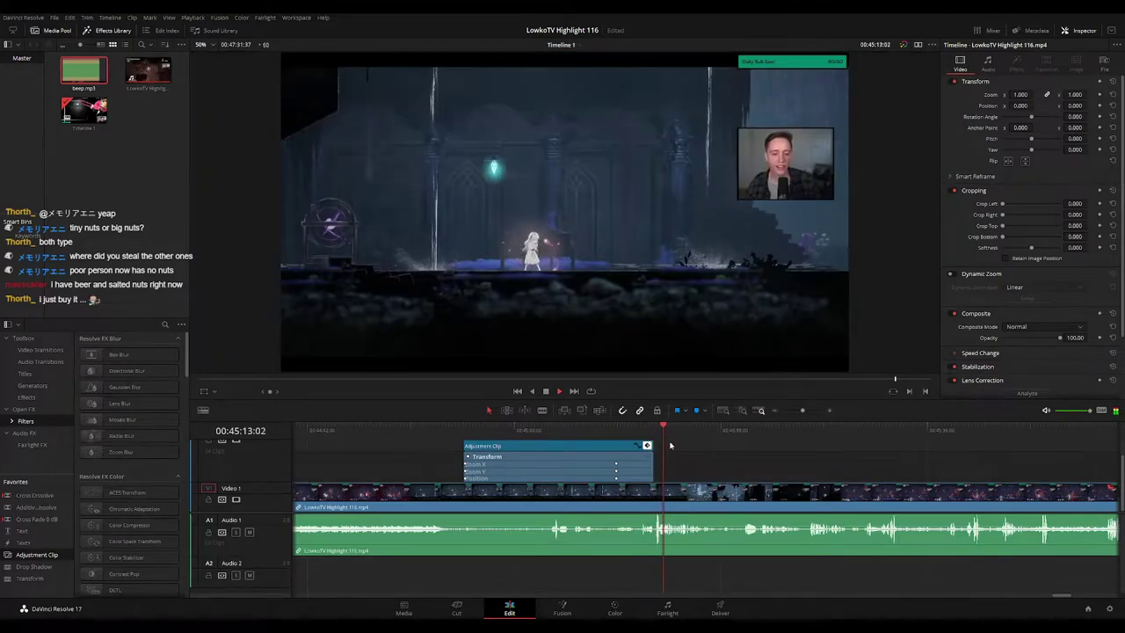
Step: Cut out the short piece of the clip between 00:45:12:11 and 00:45:12:22 and close the gap behind the adjustment clip
drag(802, 413, 809, 411)
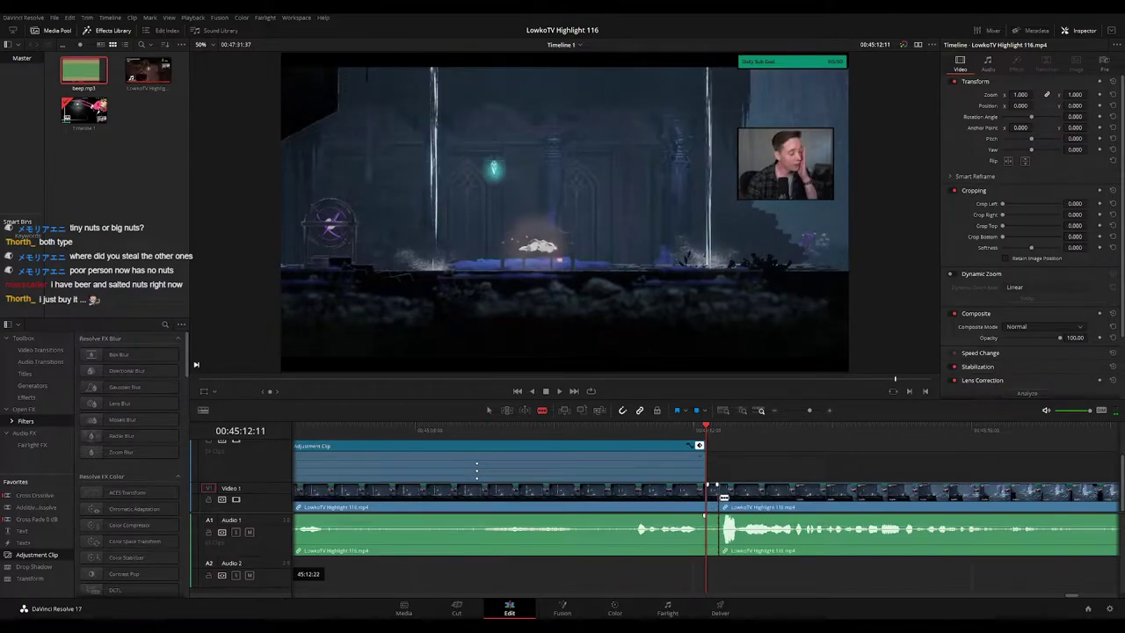
click(713, 499)
key(Delete)
key(space)
Step: Mark the clip beneath the adjustment clip orange and collapse the adjustment clip's keyframe track
click(669, 500)
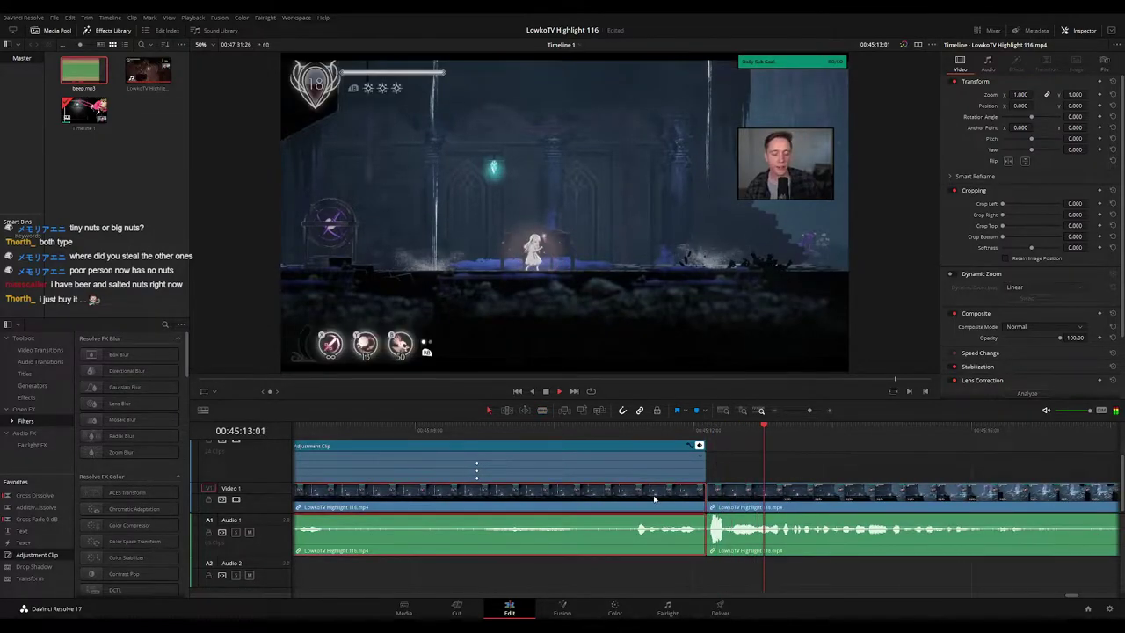
key(1)
click(699, 446)
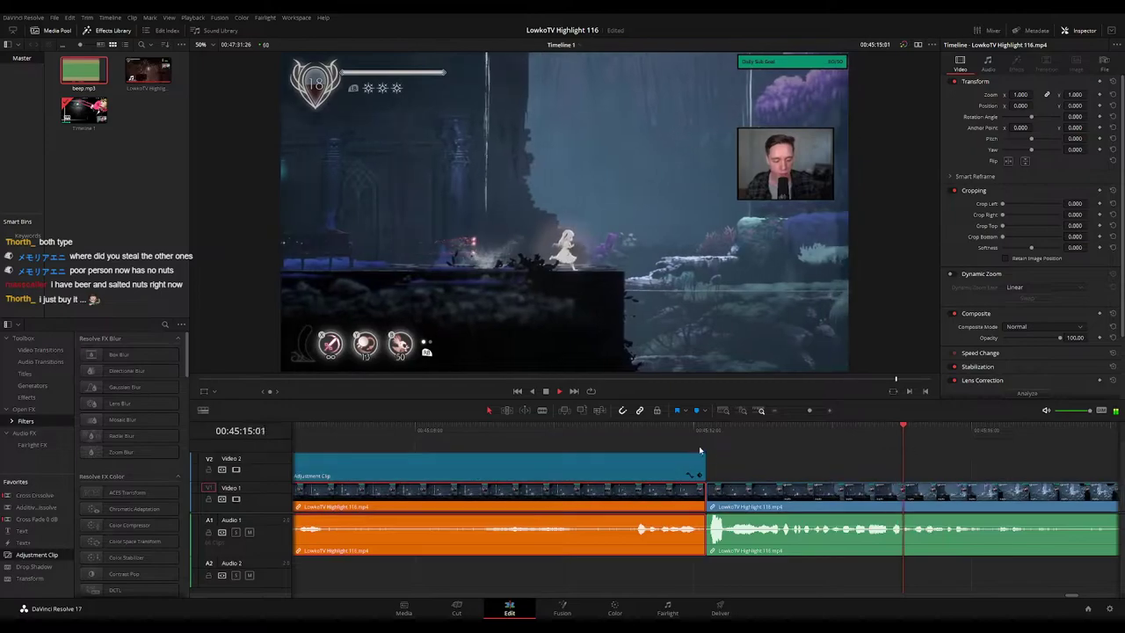
click(842, 461)
Step: Expand the adjustment clip's keyframe track and move its ending Zoom and Position keyframes 02:15 earlier
drag(809, 411, 802, 413)
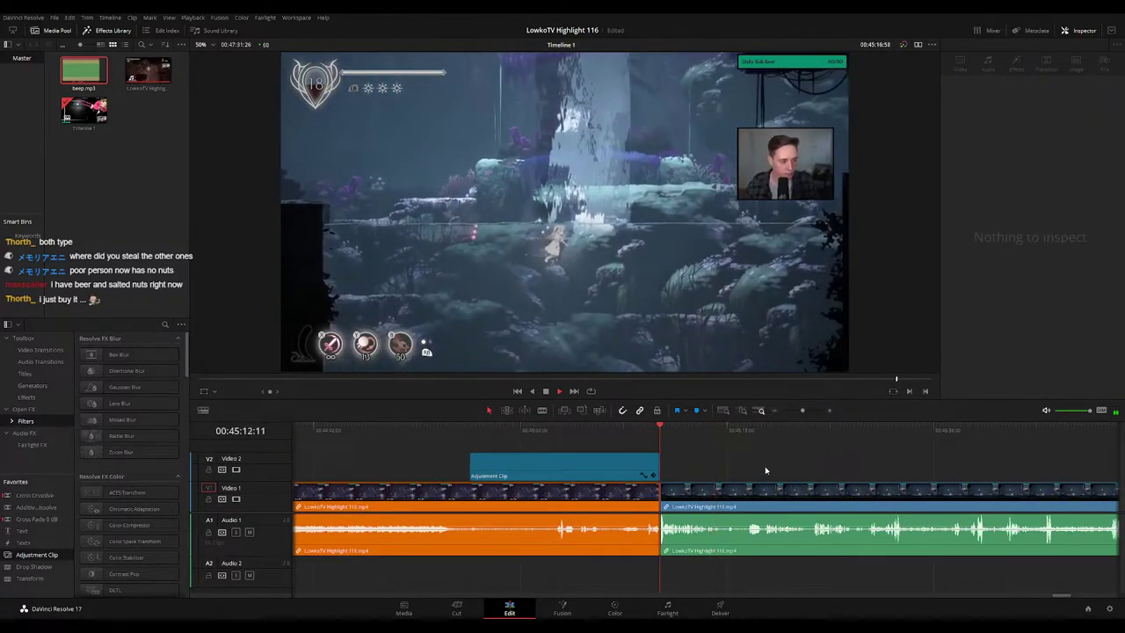
drag(783, 463, 690, 457)
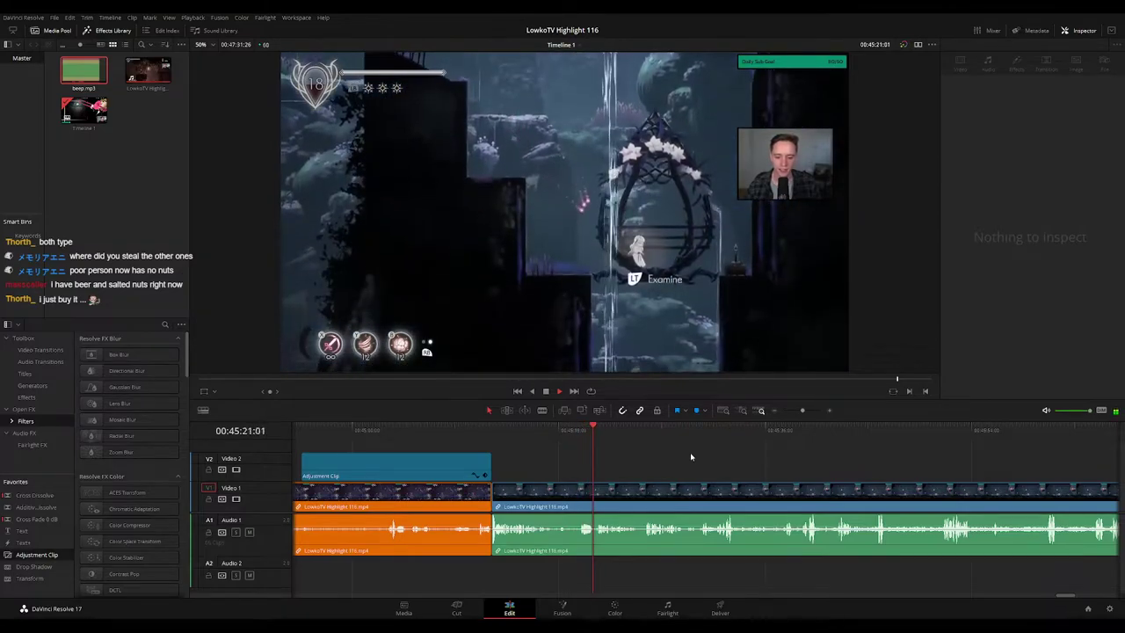
click(482, 474)
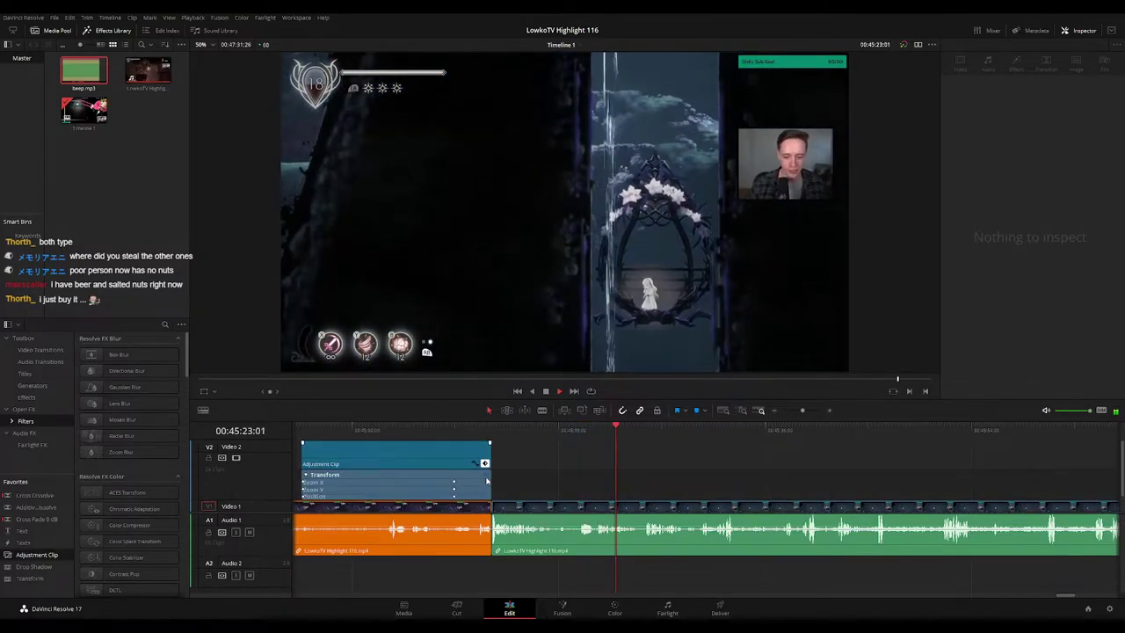
key(space)
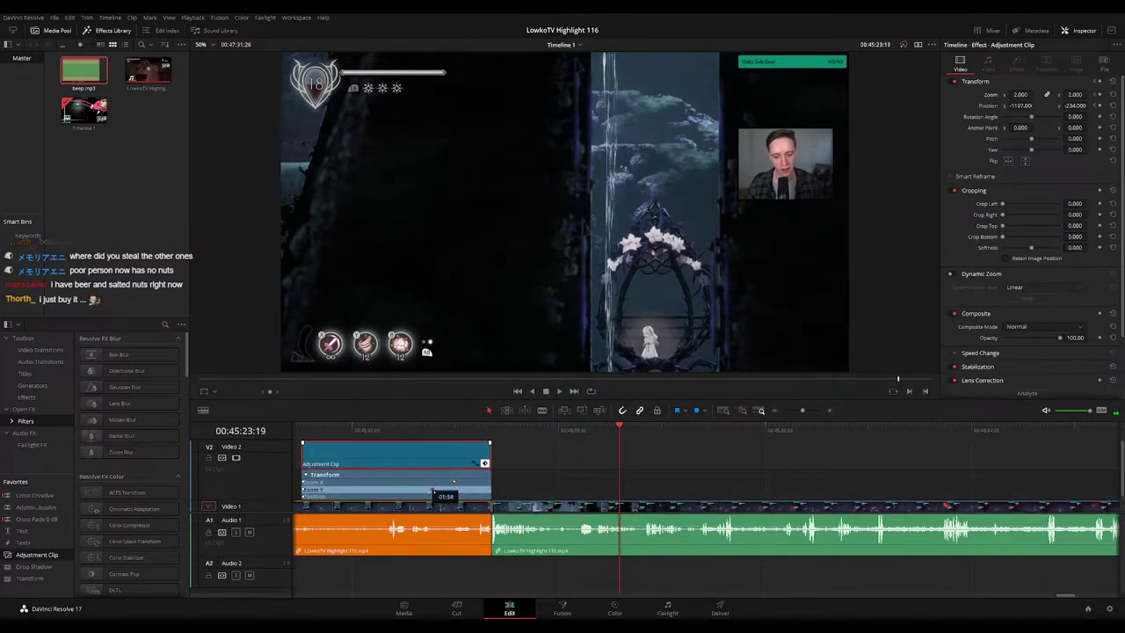
click(454, 497)
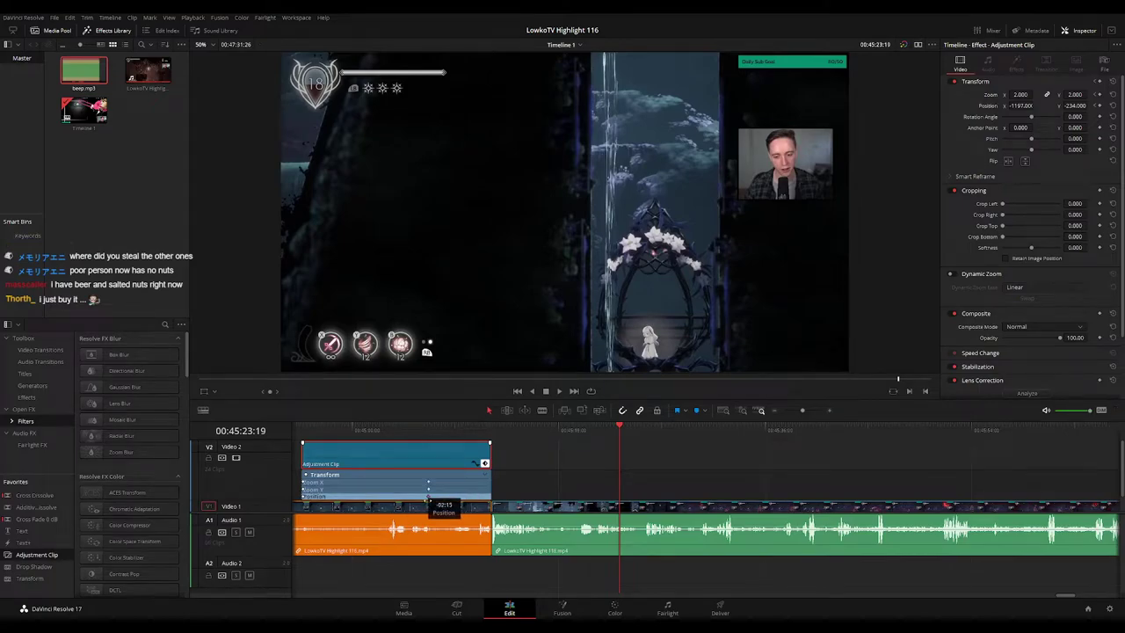
drag(428, 499, 428, 499)
Step: Replay the adjustment clip's retimed zoom, resume playback at about 00:45:20, and collapse its keyframe track
click(428, 430)
key(space)
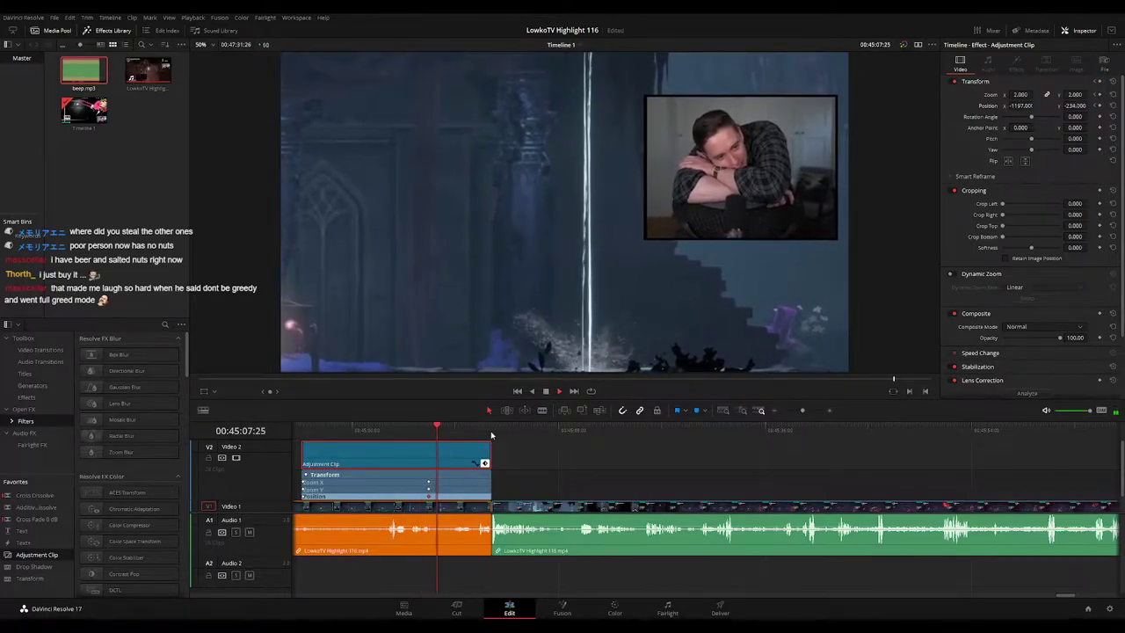
drag(563, 428, 587, 429)
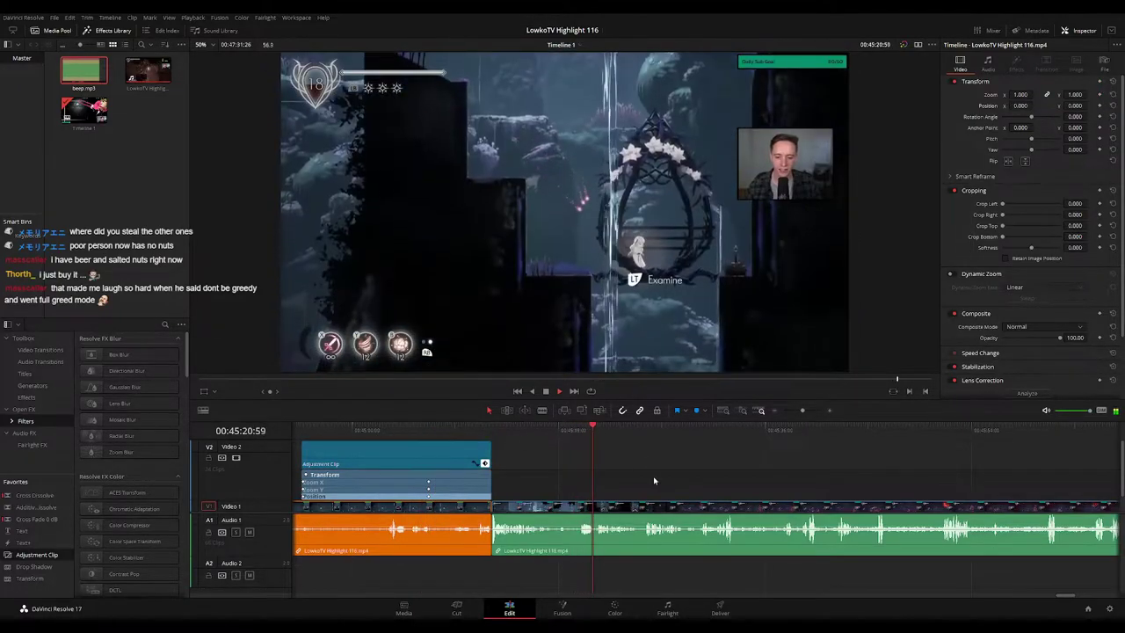
click(484, 463)
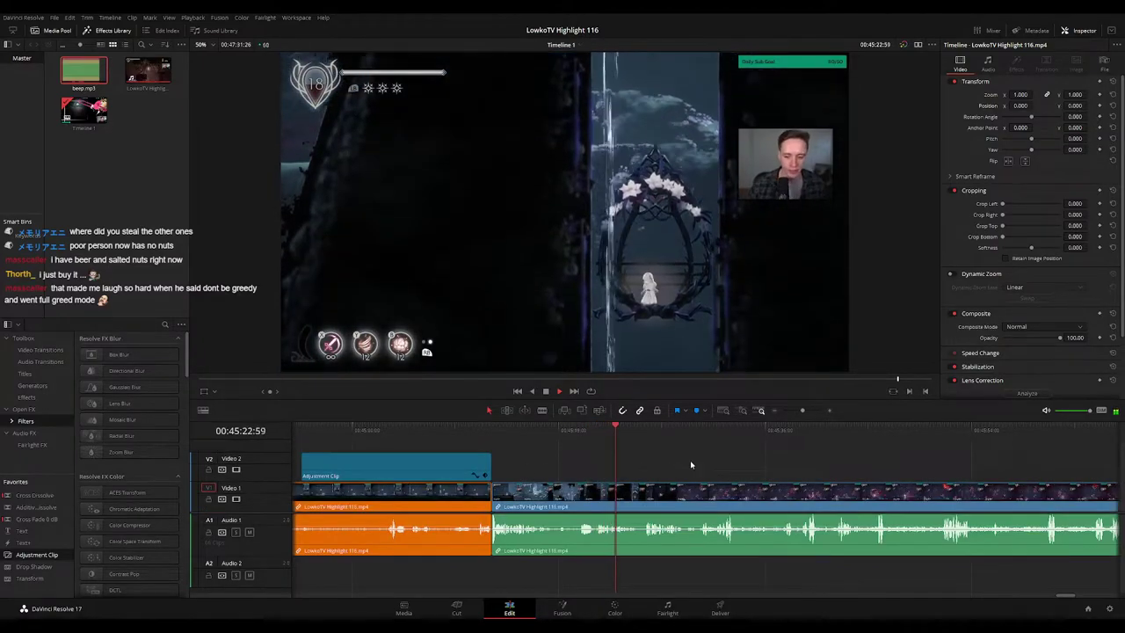
Step: Split the clip at 00:45:30:06, where the Dark Witch Eleine fight starts, and ripple-delete the short piece following the cut
drag(688, 467, 645, 462)
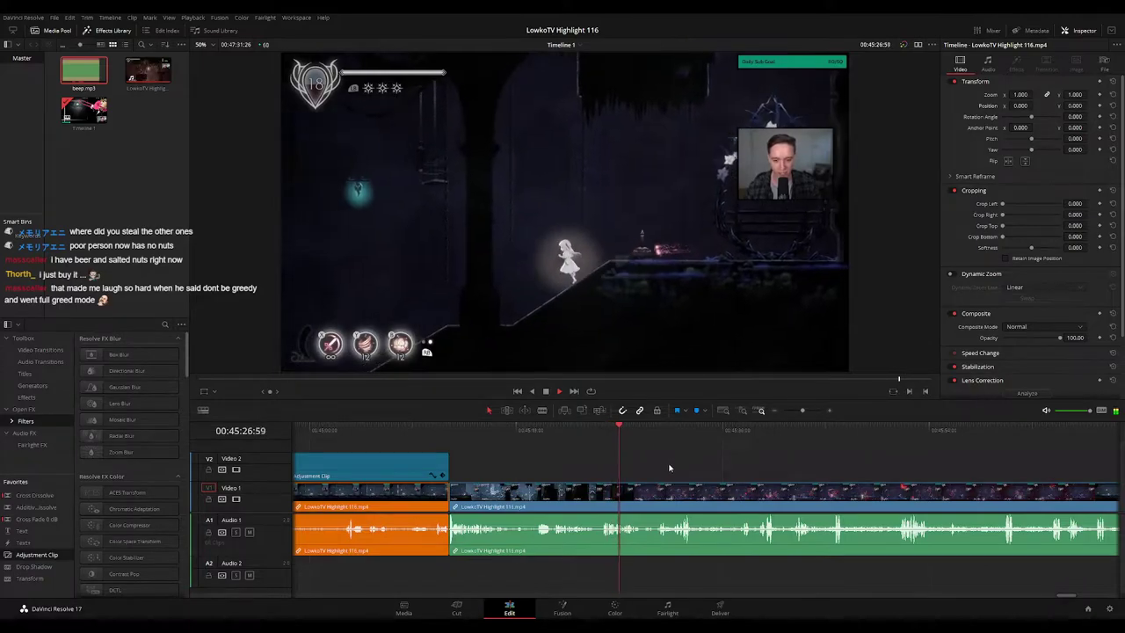
scroll(671, 468, down, 2)
scroll(693, 472, up, 6)
scroll(718, 484, right, 5)
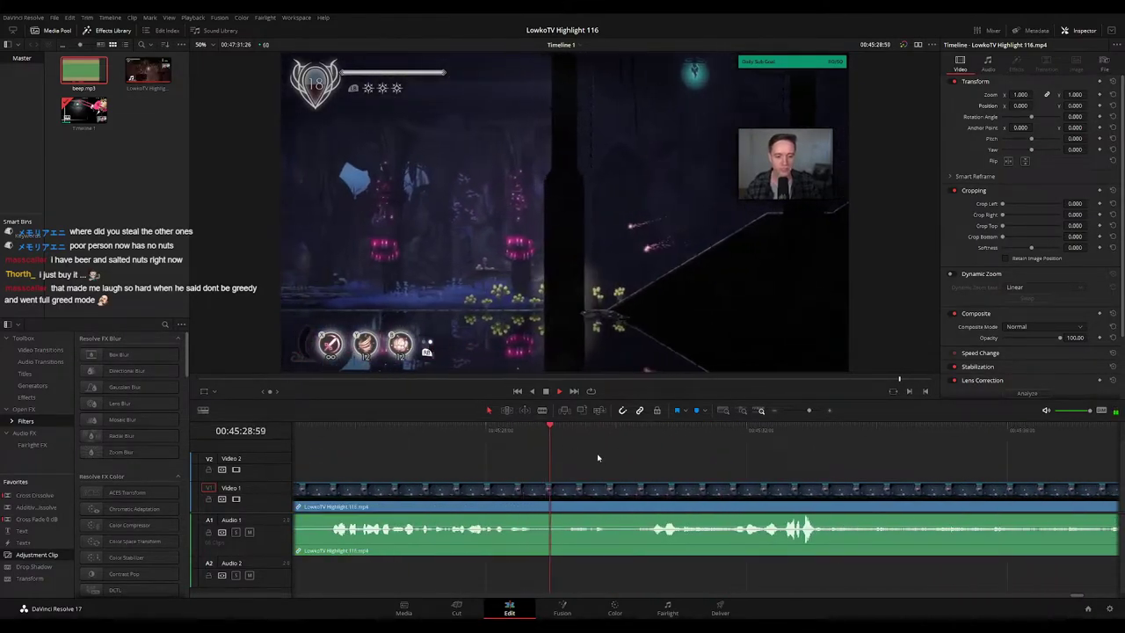
key(space)
key(b)
click(627, 484)
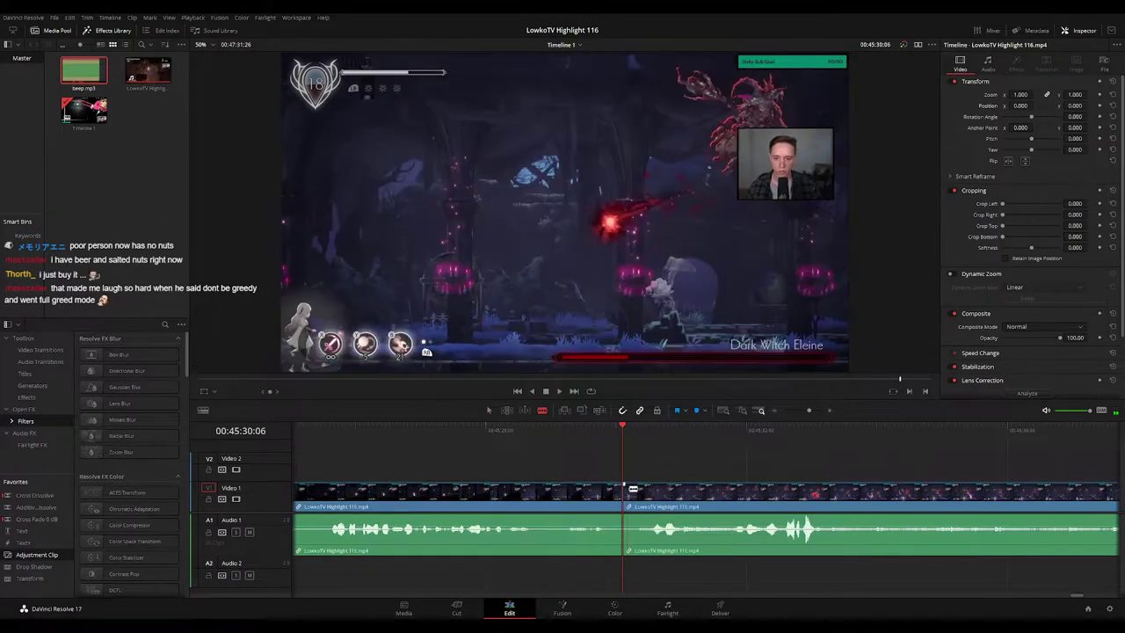
click(634, 492)
key(a)
click(626, 498)
key(Delete)
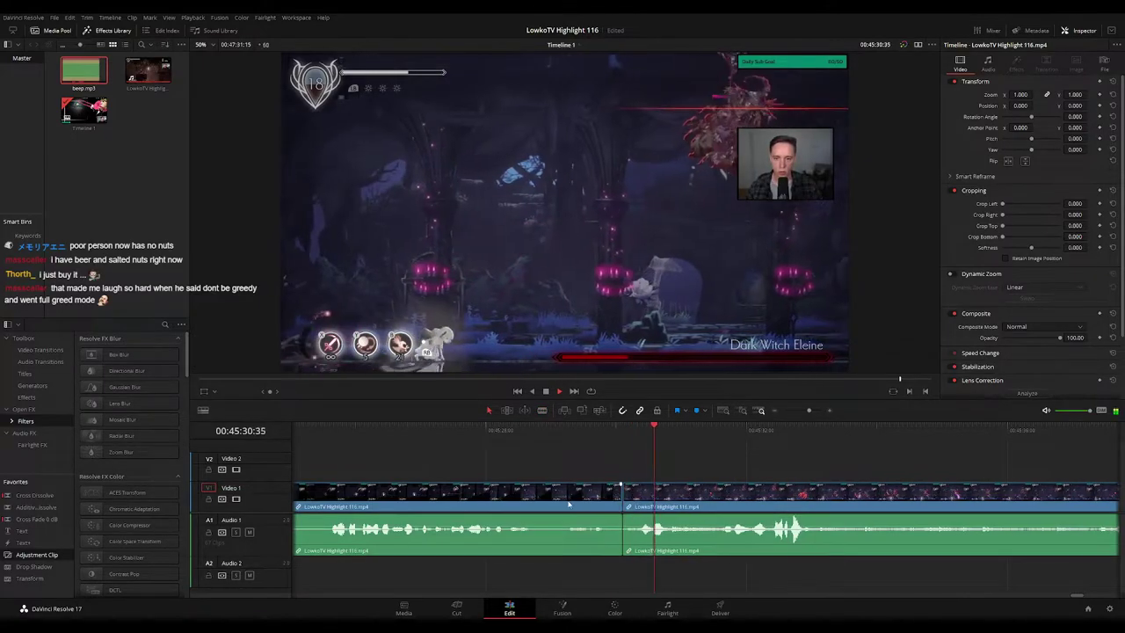
Step: Mark the clip ending at 00:45:30:06 orange
click(568, 504)
key(1)
click(840, 461)
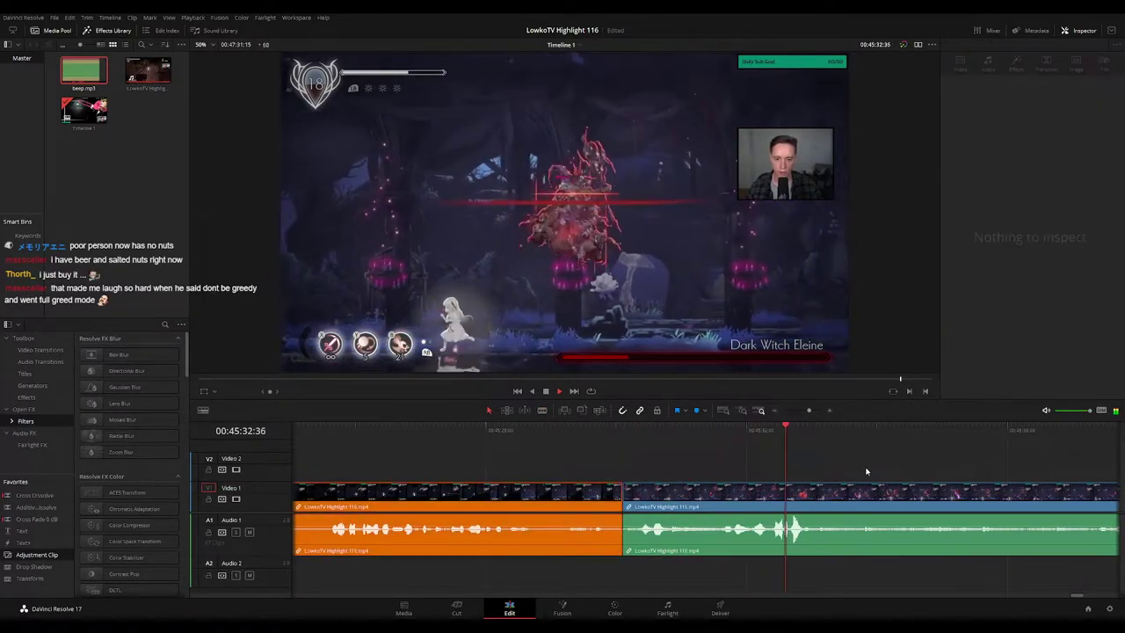
Step: Review the Dark Witch Eleine boss fight from 00:45:37:04 to about 00:46:20, skipping ahead to the louder audio peaks
drag(808, 410, 802, 413)
drag(729, 430, 743, 429)
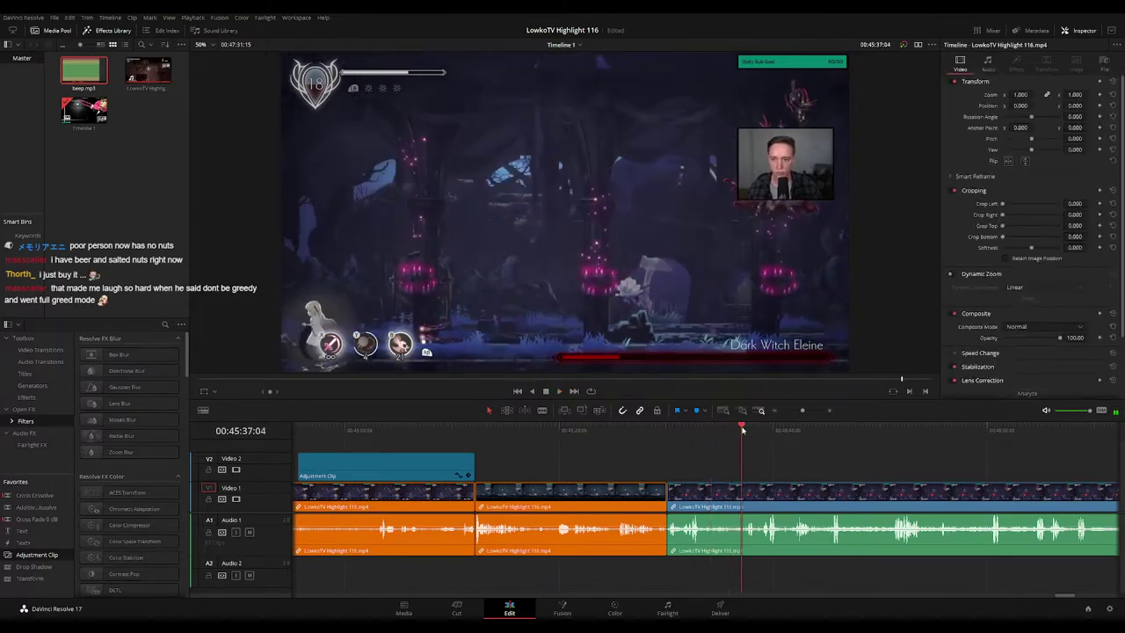
drag(827, 476, 693, 460)
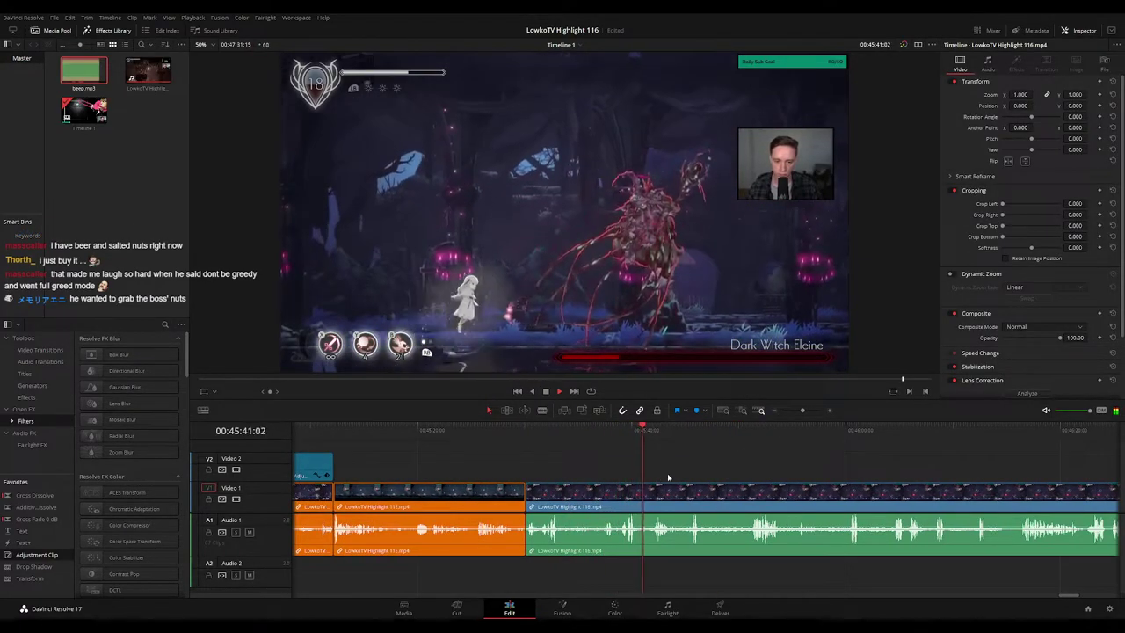
scroll(615, 465, right, 5)
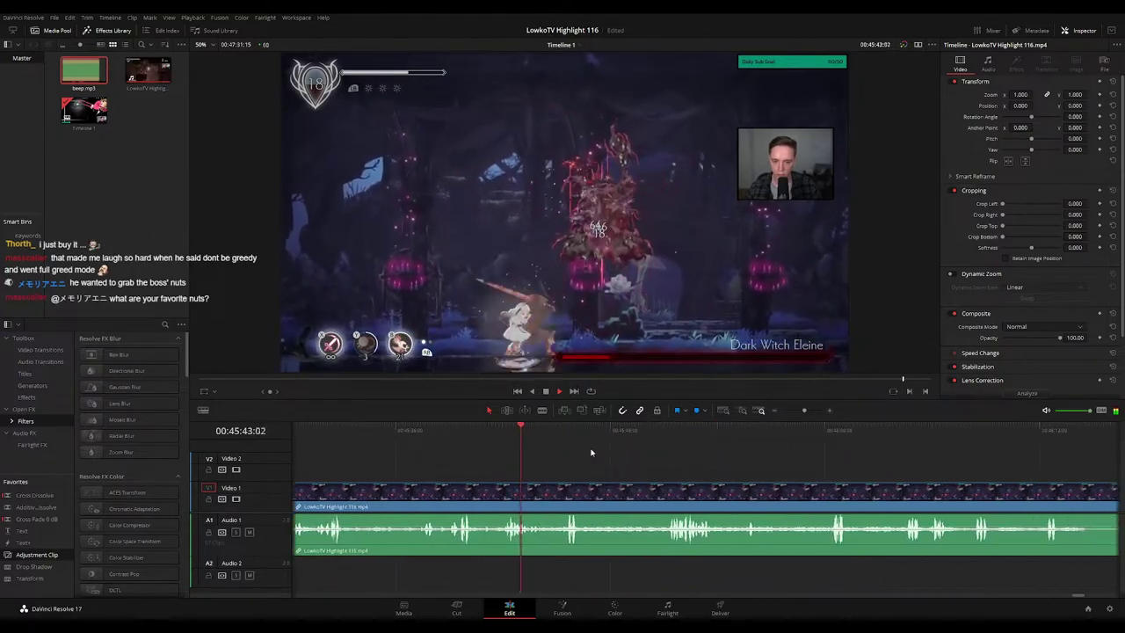
click(564, 434)
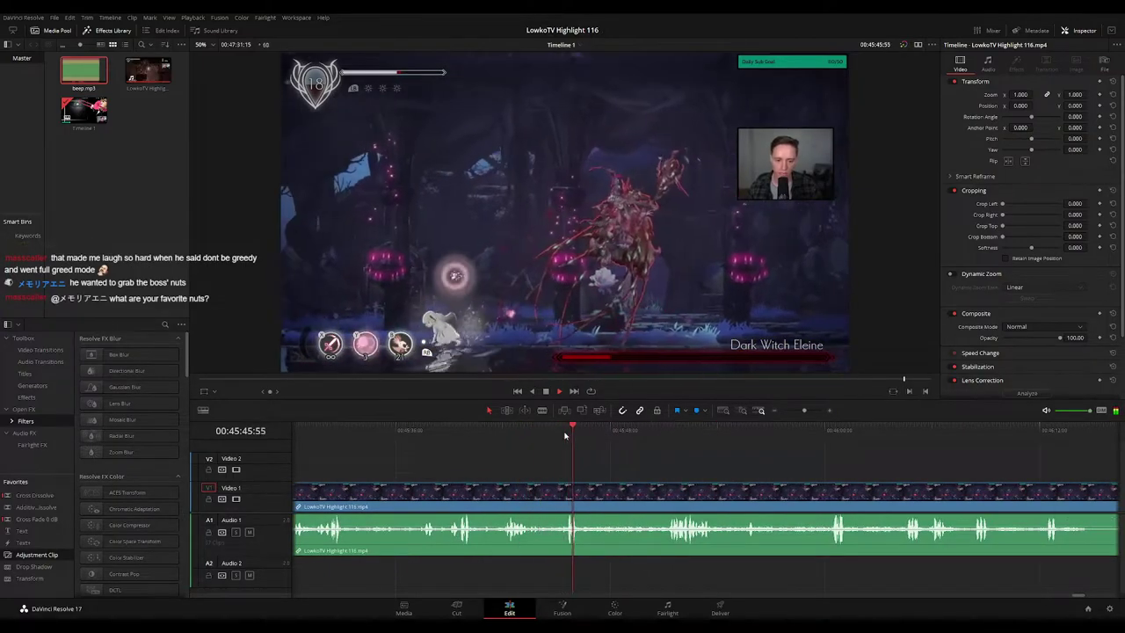
click(653, 434)
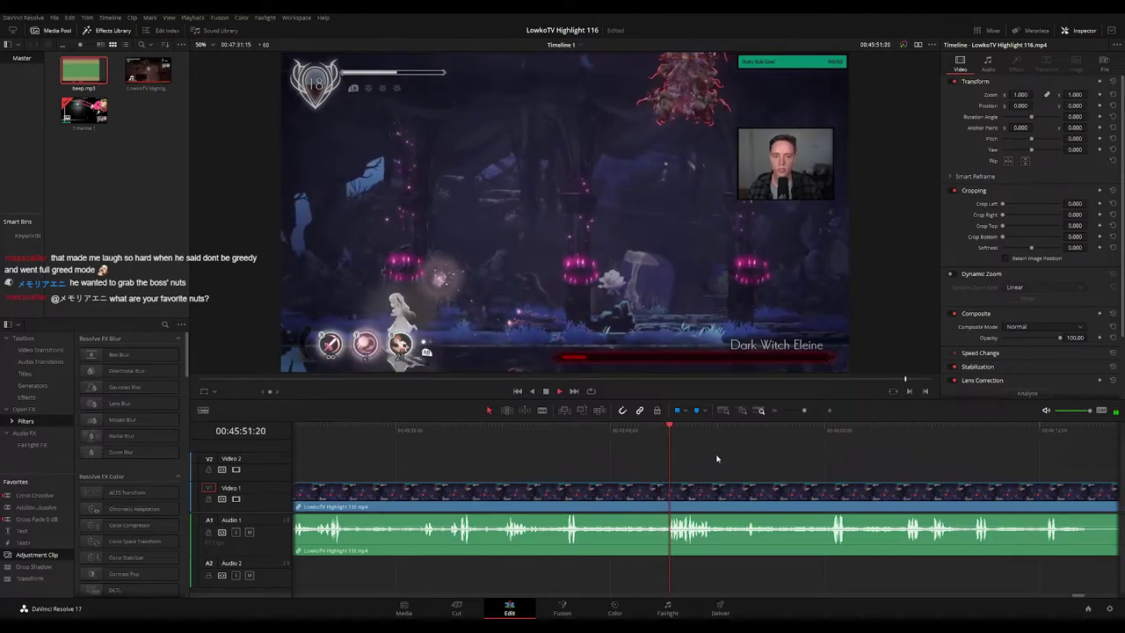
scroll(694, 453, right, 3)
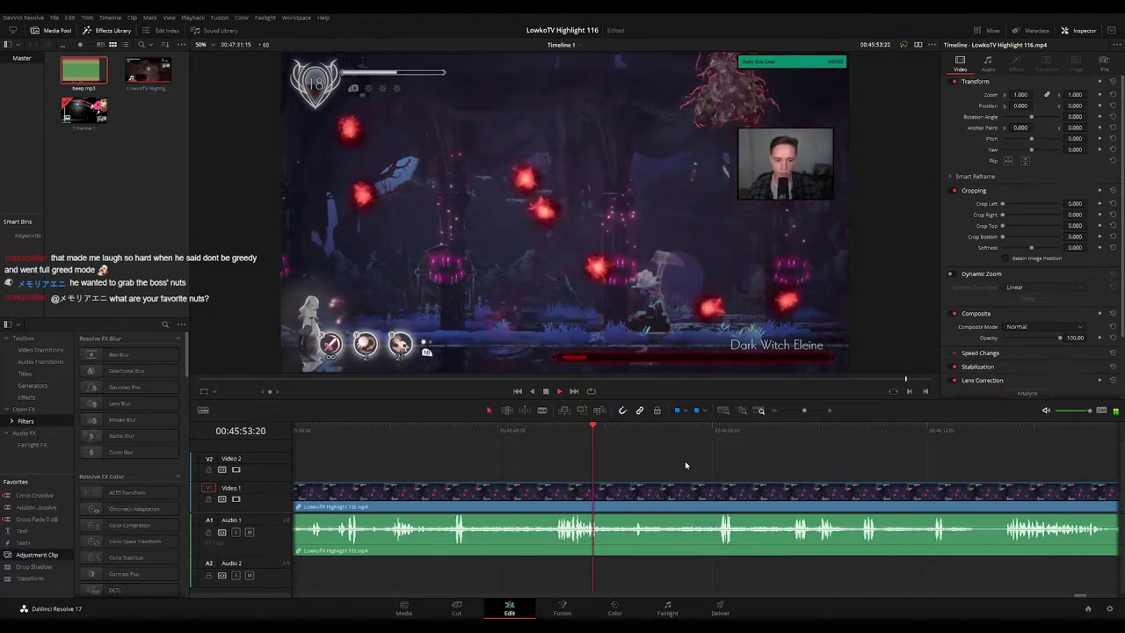
scroll(672, 476, right, 1)
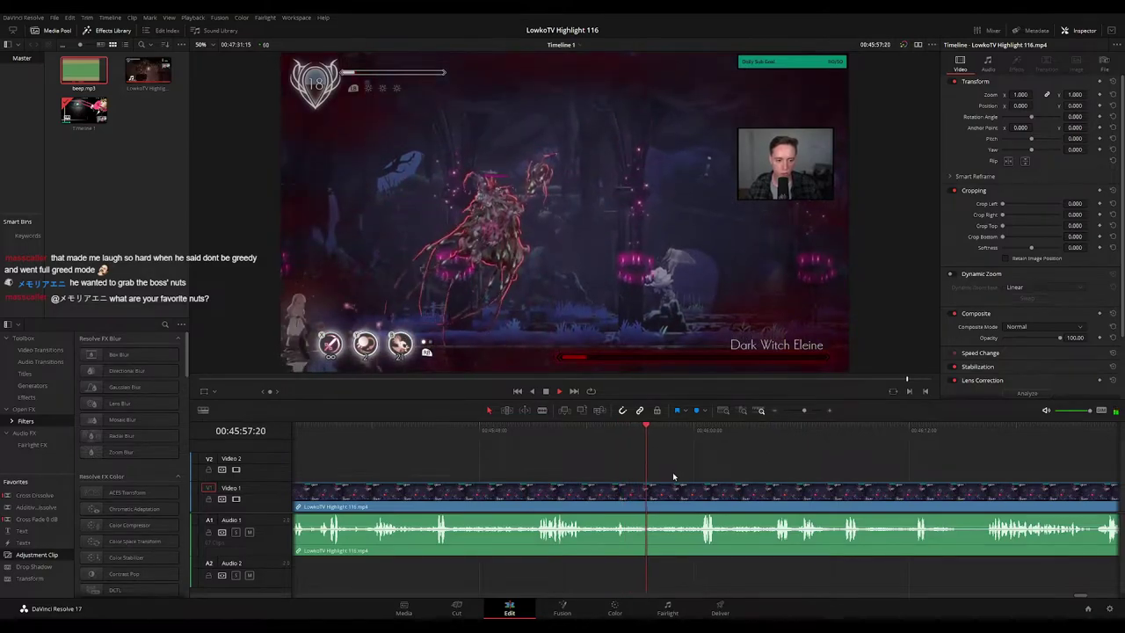
scroll(716, 477, right, 1)
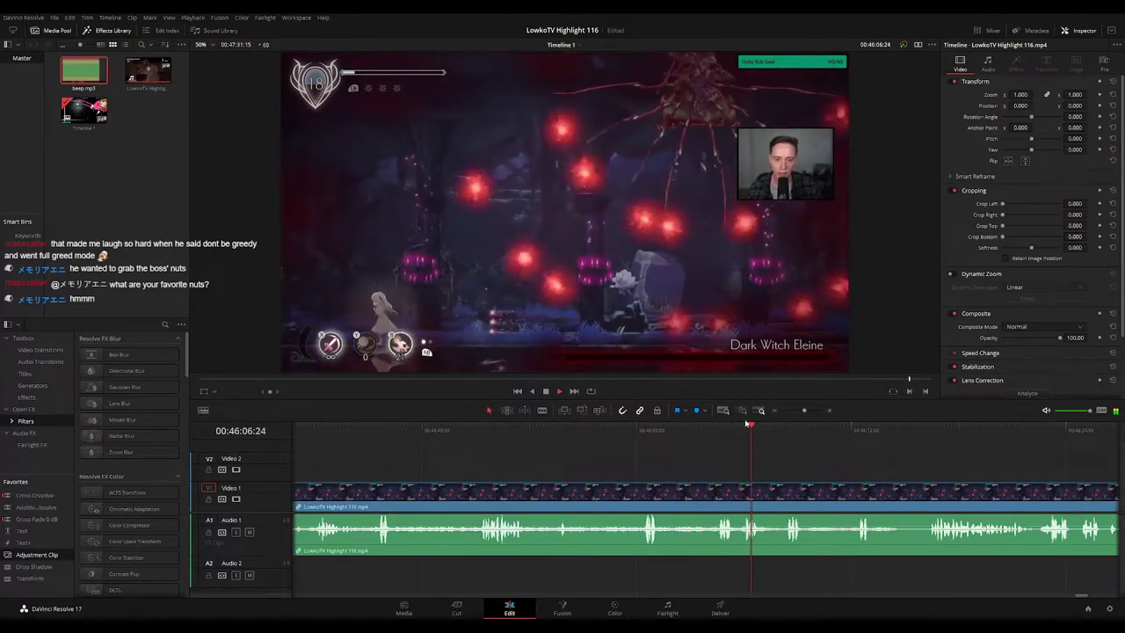
drag(814, 477, 597, 449)
scroll(650, 455, right, 2)
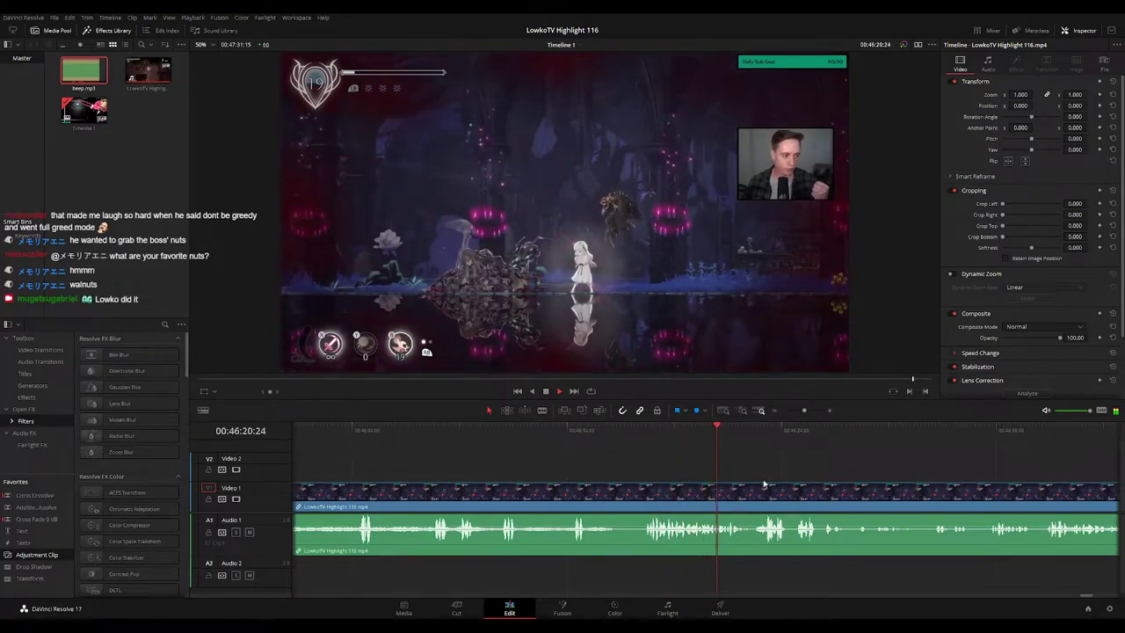
Step: Split the clip at 00:46:29:00, where the footage switches to StarCraft, and ripple-delete the short leftover piece at the transition
drag(812, 476, 558, 460)
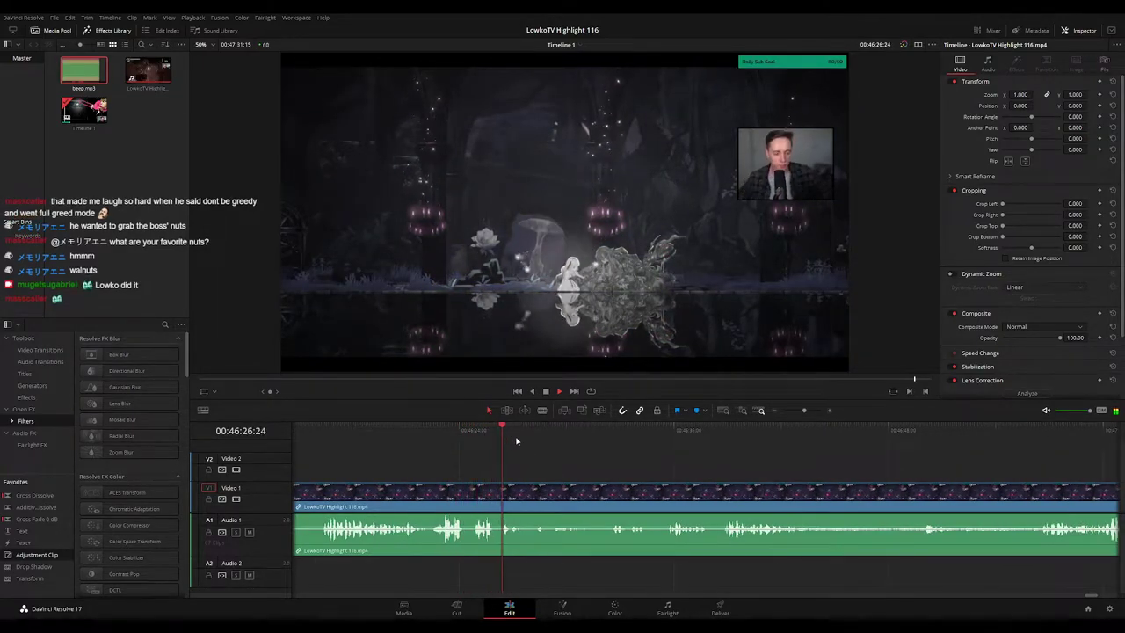
mouse_move(528, 435)
mouse_down()
mouse_move(557, 431)
mouse_move(542, 431)
mouse_up()
key(ctrl+b)
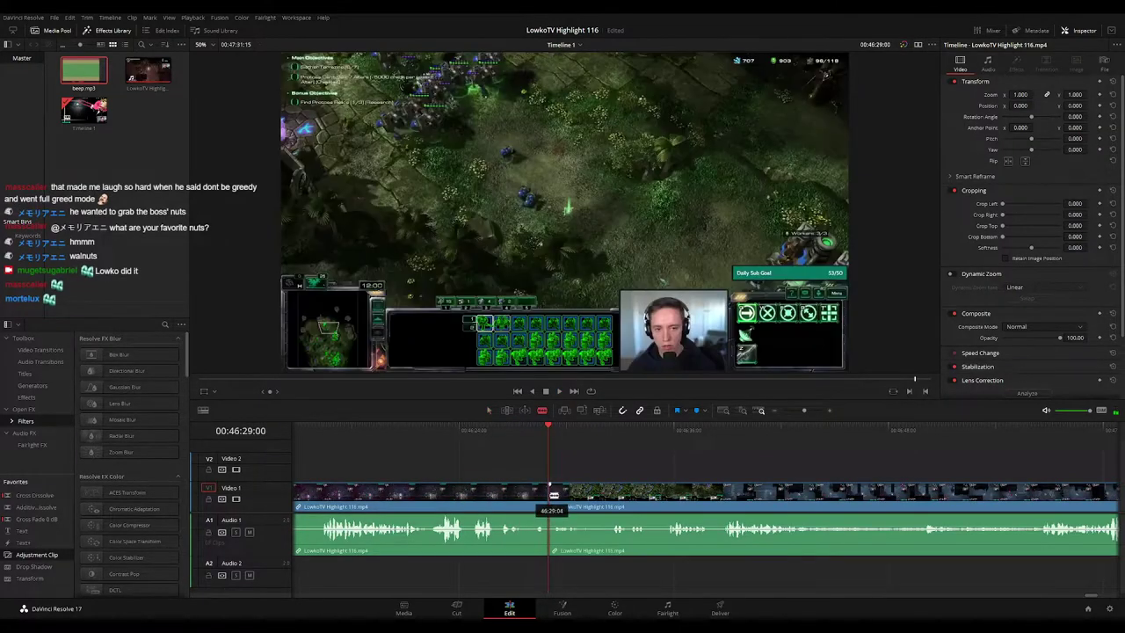
scroll(573, 467, down, 1)
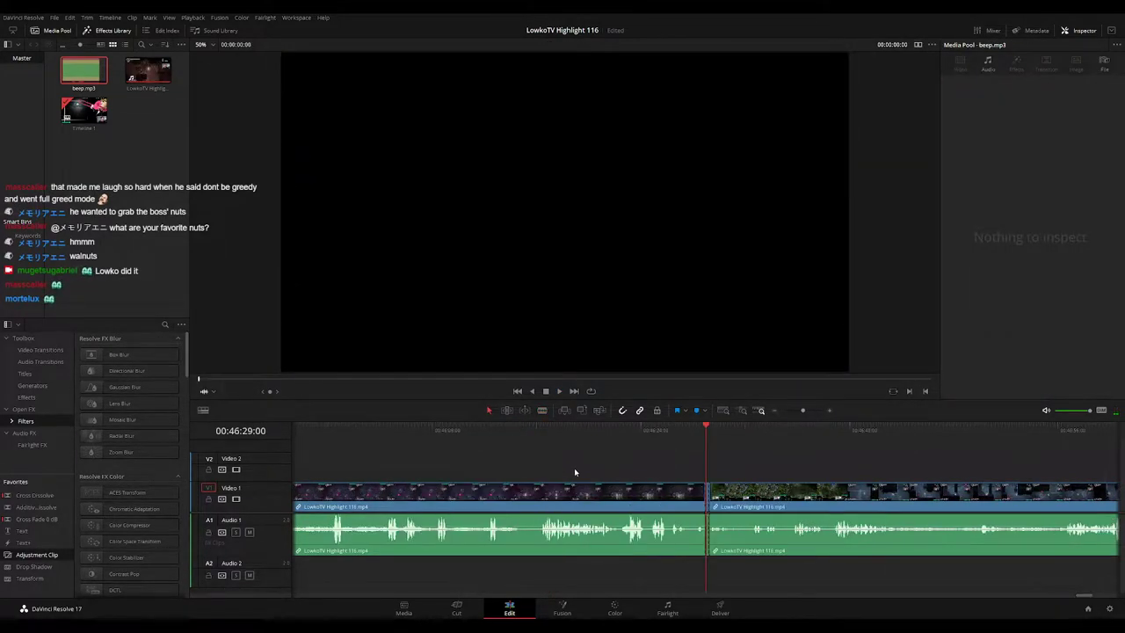
click(674, 439)
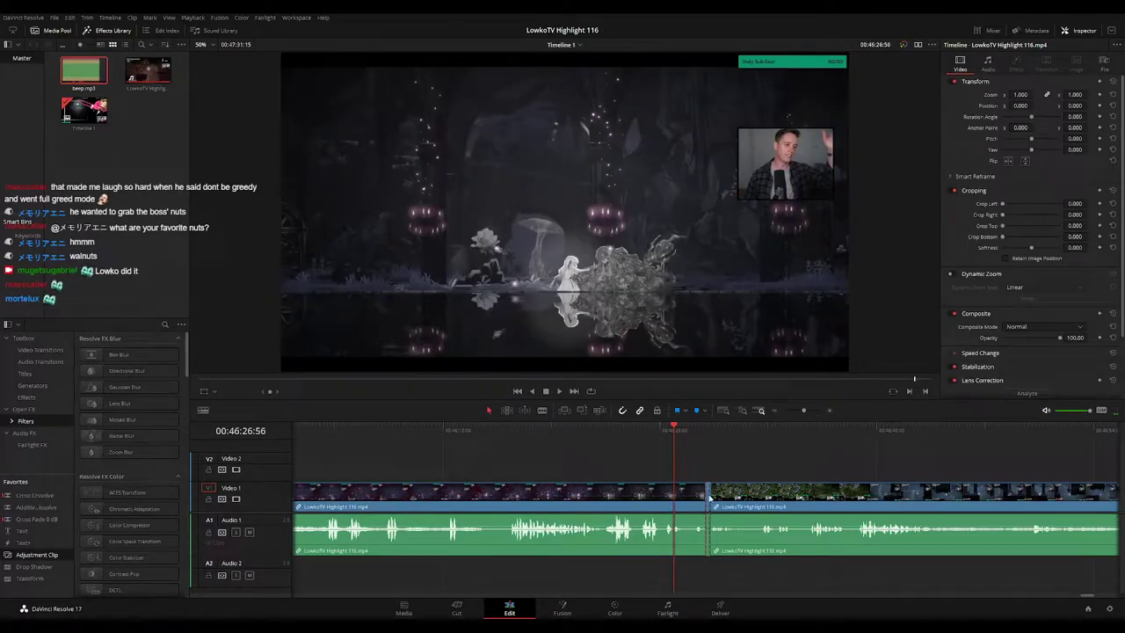
drag(710, 497, 708, 498)
Step: Mark the boss fight clip that ends at the StarCraft transition orange
click(652, 495)
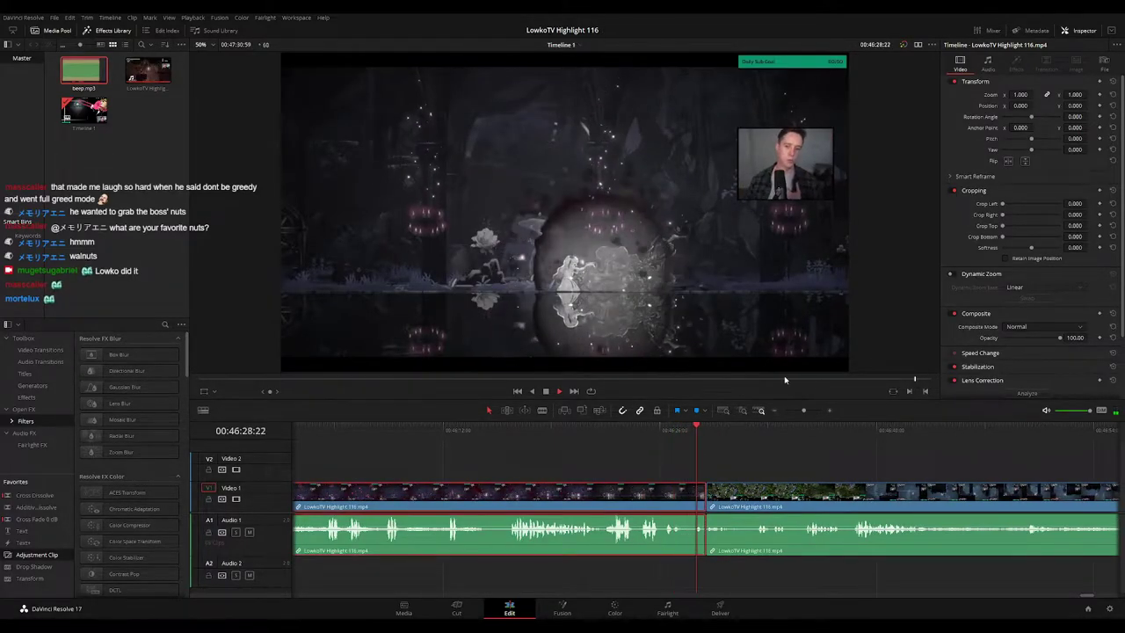
key(alt+1)
click(801, 446)
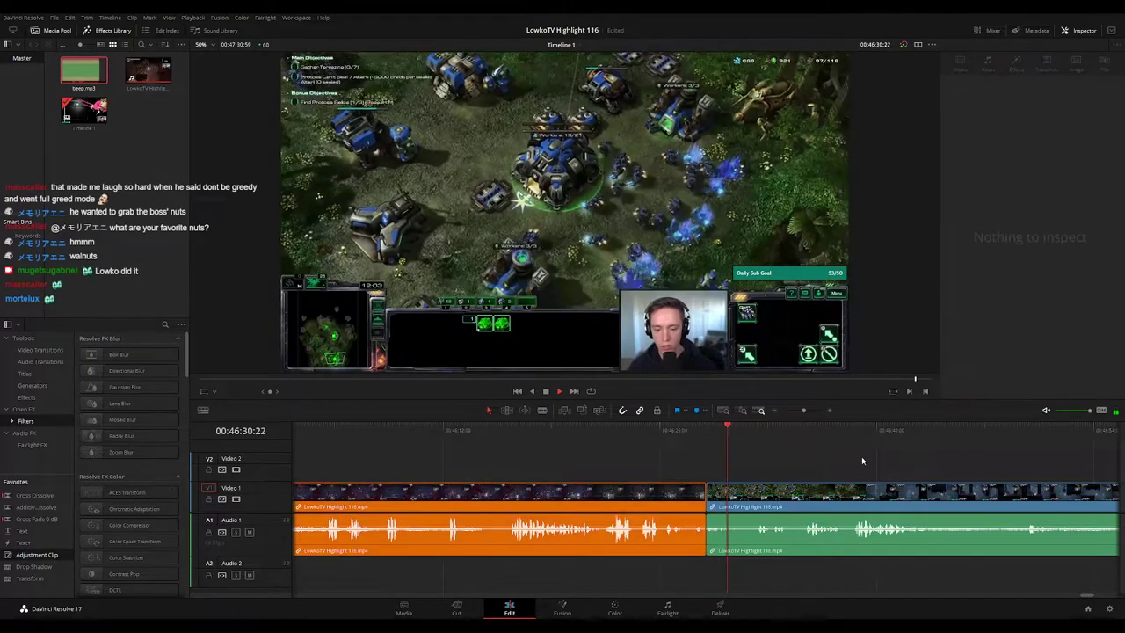
Step: Add an adjustment clip on Video 2 at 00:46:31:48 over the StarCraft footage, with zoom 1.690 and position X -881, Y 499
drag(783, 447, 550, 440)
click(525, 433)
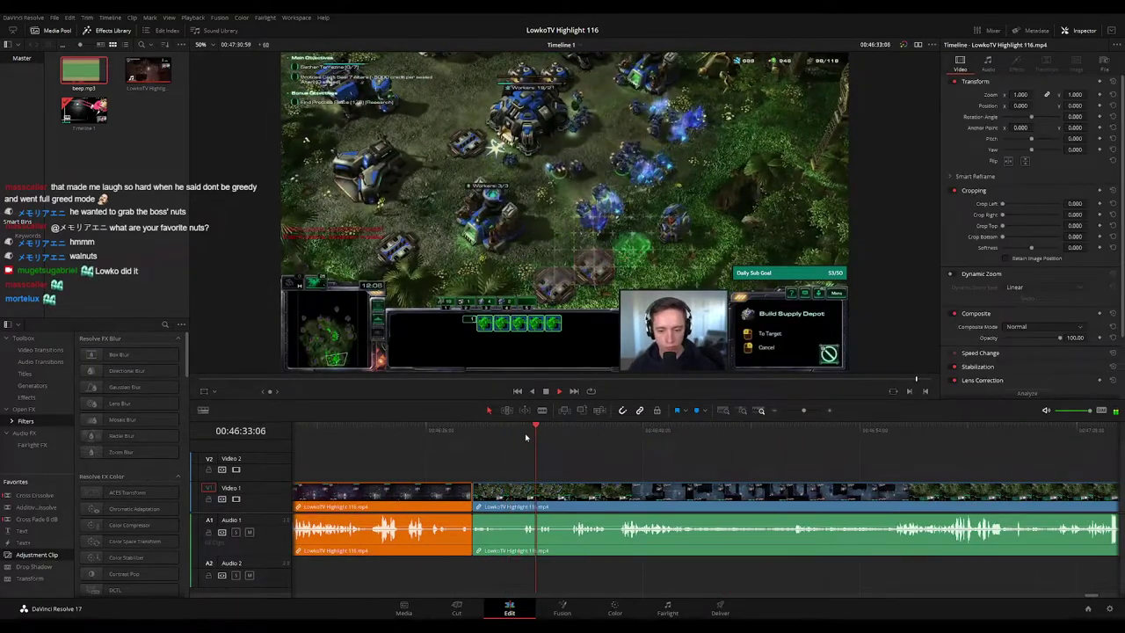
drag(629, 467, 612, 466)
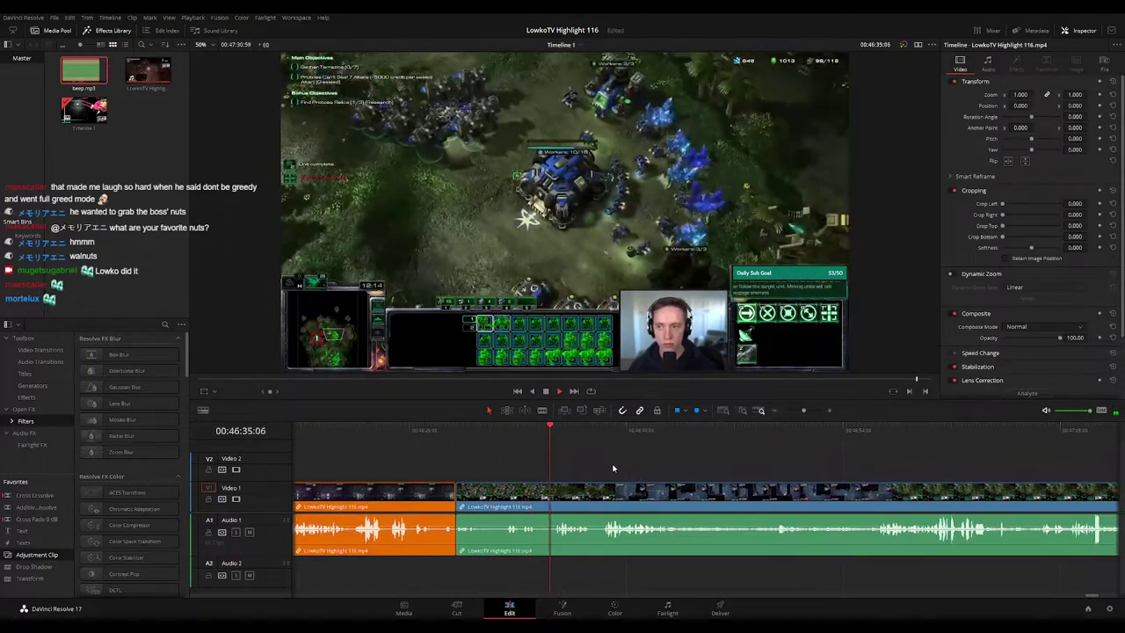
scroll(606, 464, right, 1)
scroll(615, 466, right, 2)
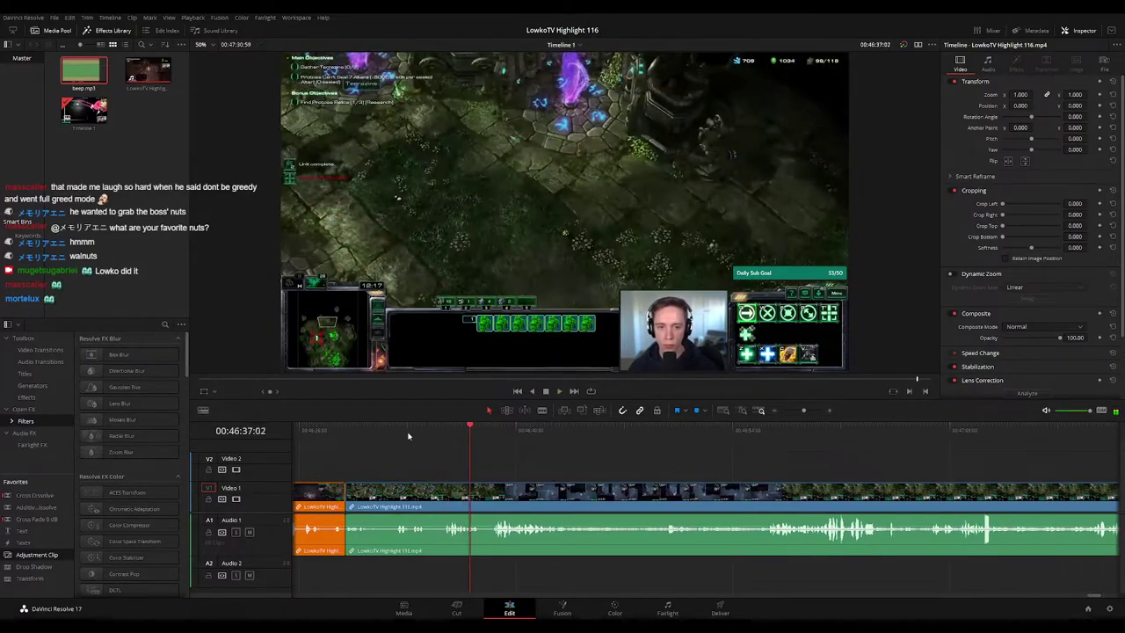
click(394, 431)
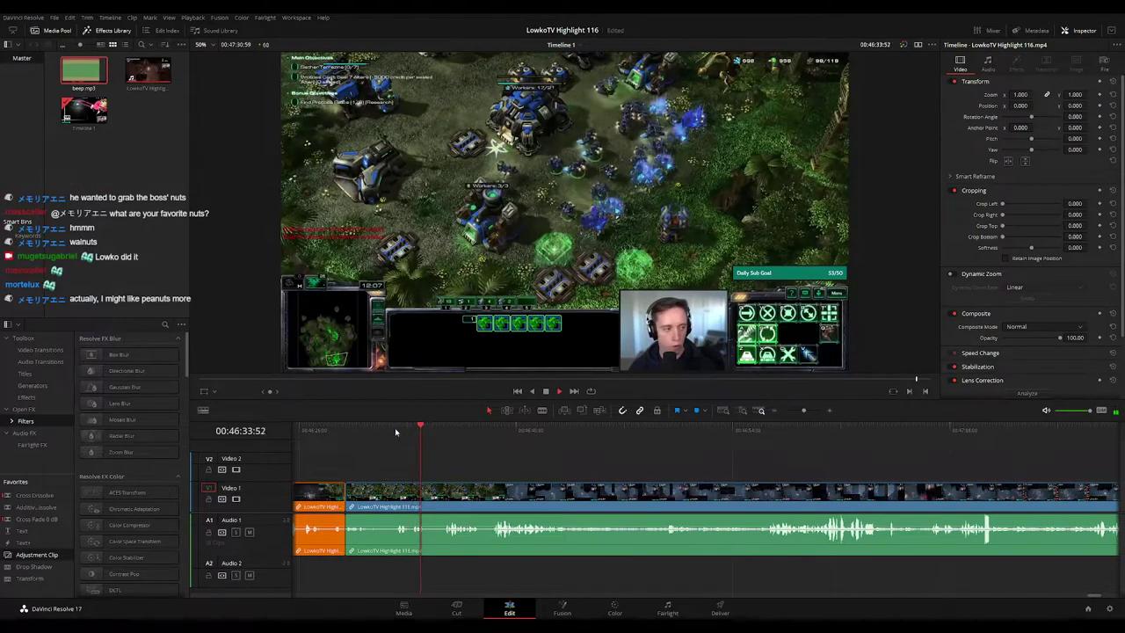
click(366, 431)
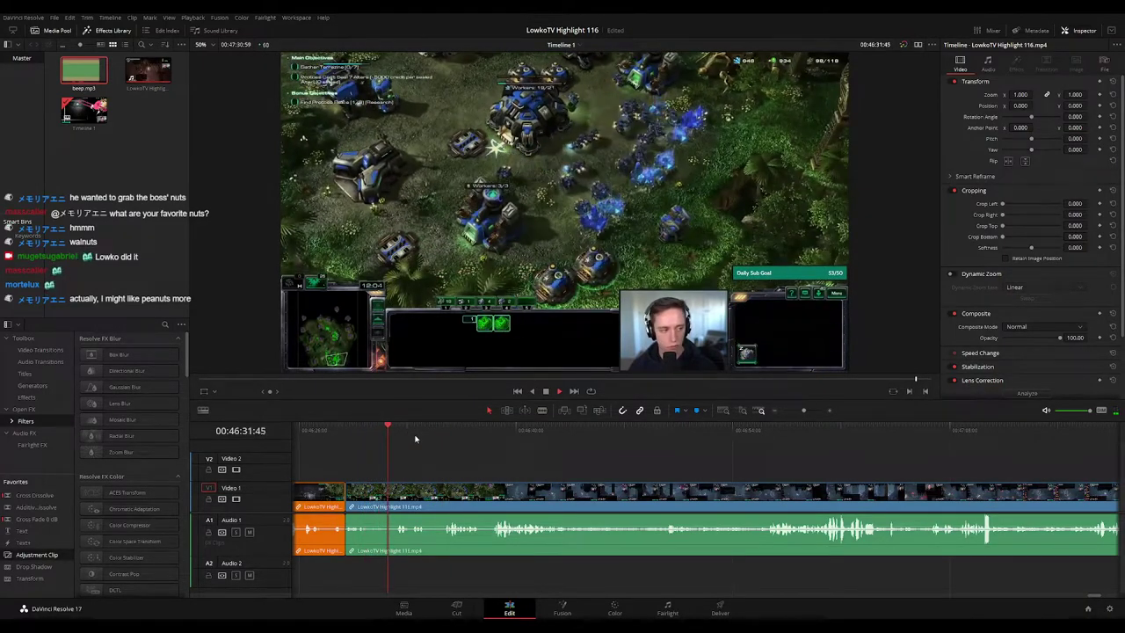
drag(36, 554, 408, 470)
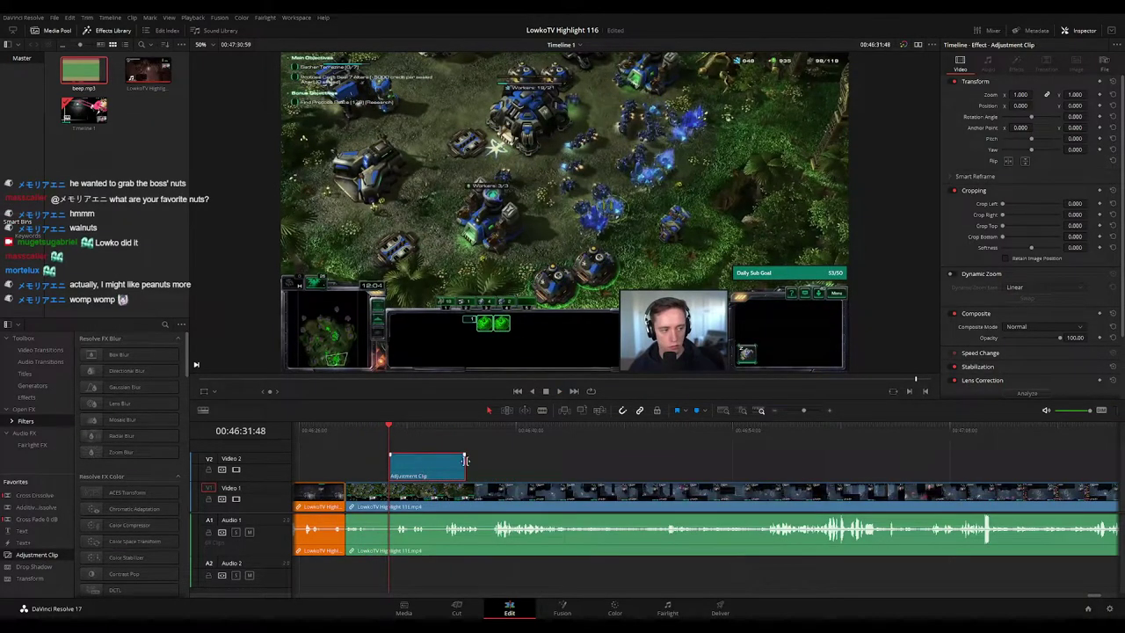
mouse_move(1024, 94)
mouse_down()
mouse_move(1038, 94)
mouse_move(1035, 106)
mouse_move(1016, 105)
mouse_move(1090, 105)
mouse_move(1006, 106)
mouse_move(1035, 106)
mouse_up()
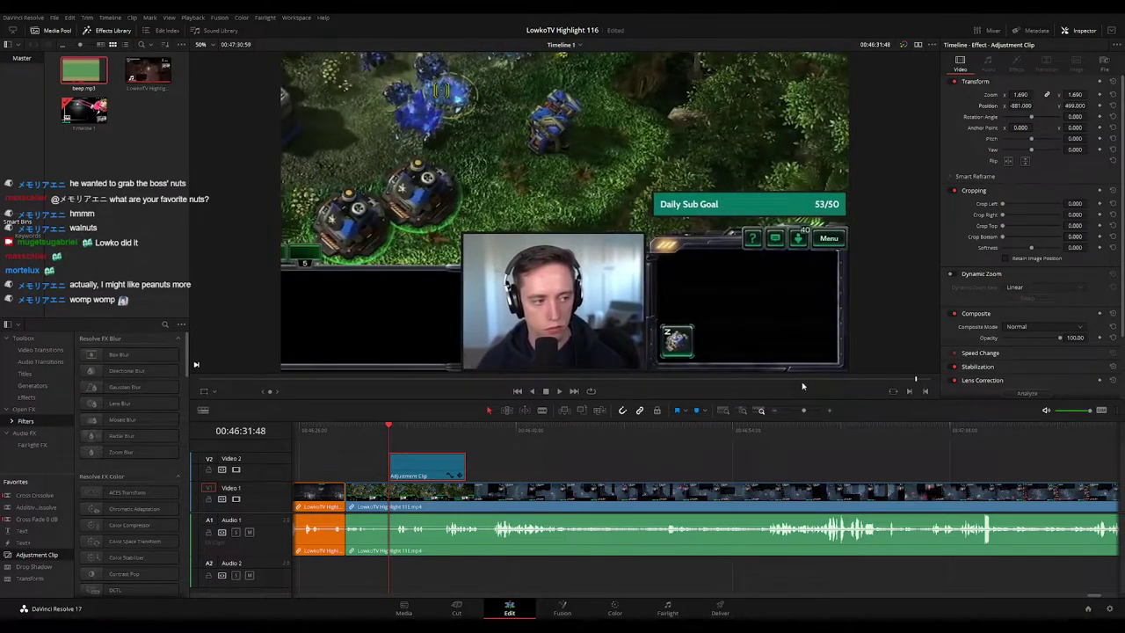
Step: Trim the adjustment clip to end at 00:46:34:36 and cut a short piece out of the StarCraft clip from that point
key(space)
click(543, 450)
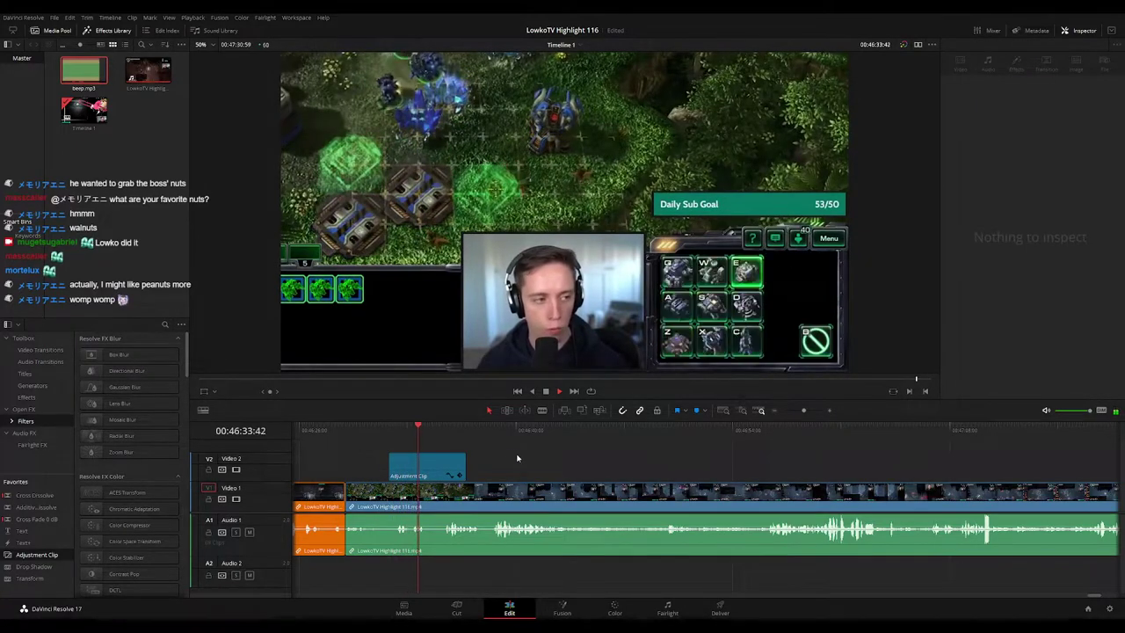
drag(464, 468, 432, 471)
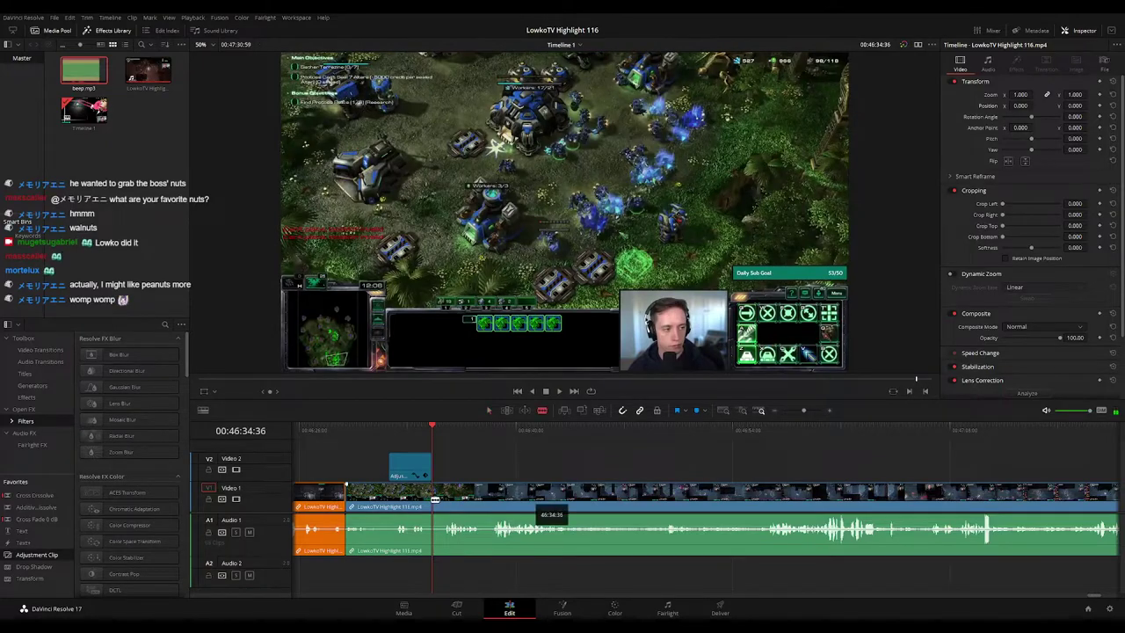
key(ctrl+b)
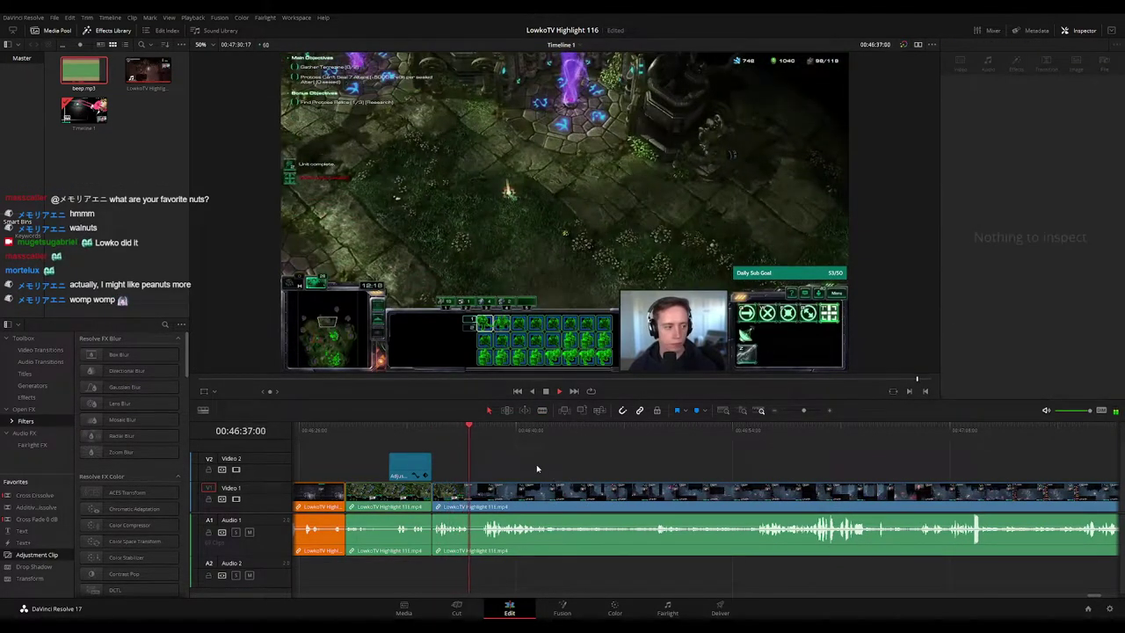
Step: Split the clip at 00:46:37:08, near the switch from StarCraft to the side-scroller, and ripple-delete the short leftover piece
click(460, 430)
drag(460, 432, 472, 431)
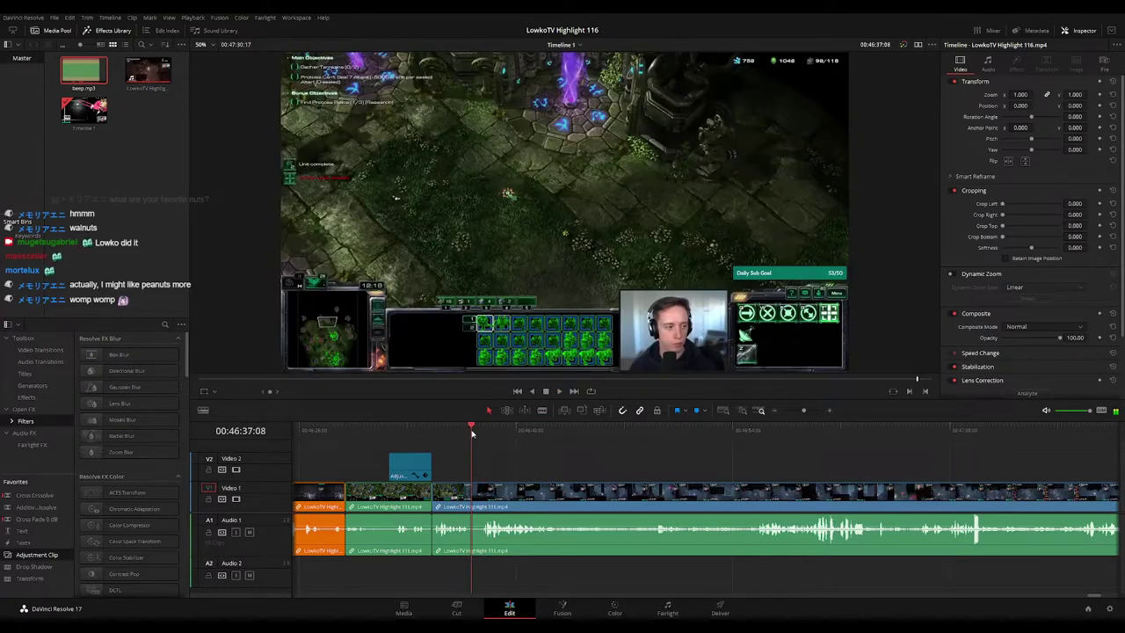
key(b)
click(477, 498)
click(477, 502)
key(Delete)
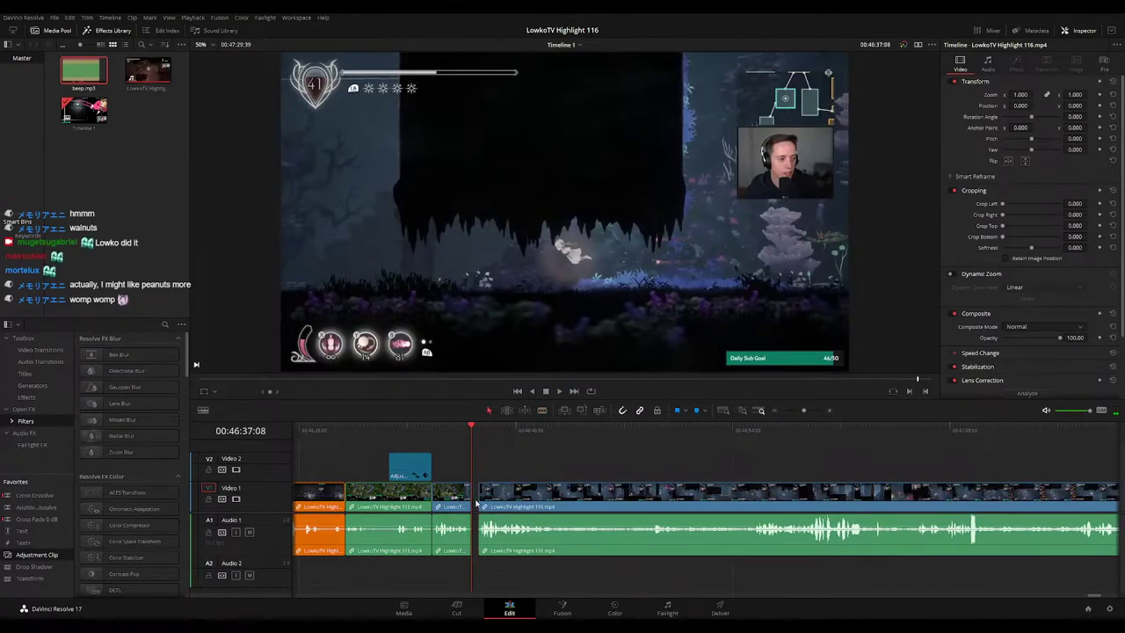
Step: Mark the short StarCraft clip ending at 00:46:37:08 green
key(space)
click(452, 494)
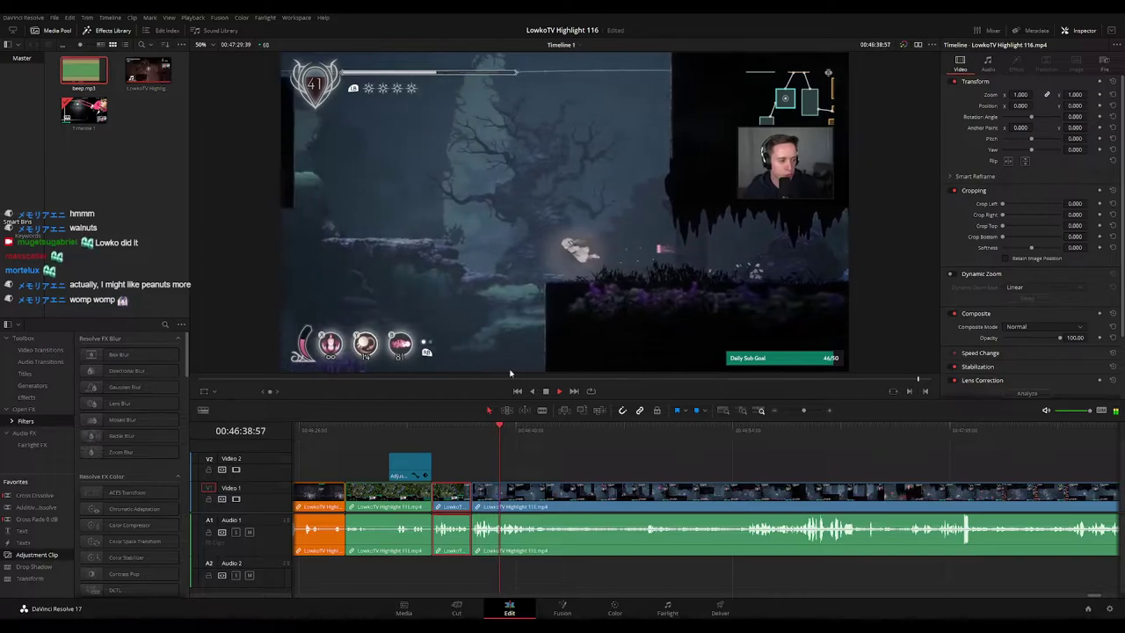
click(600, 464)
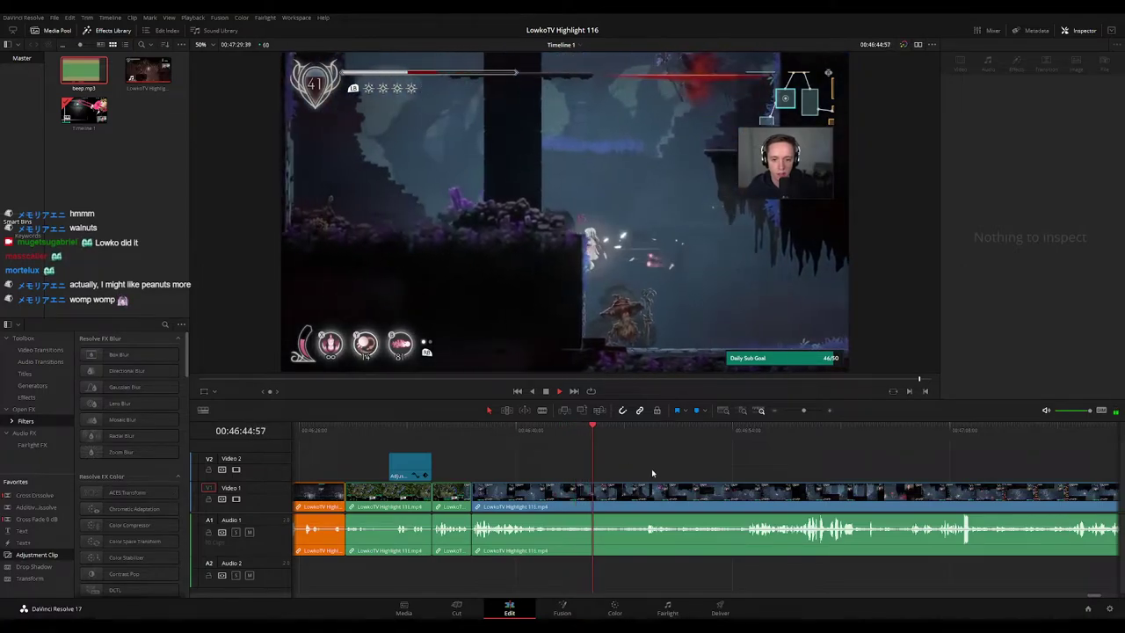
Step: Review the final side-scroller clip from about 00:46:47 to 00:47:15, replaying the part around 00:47:07
click(622, 431)
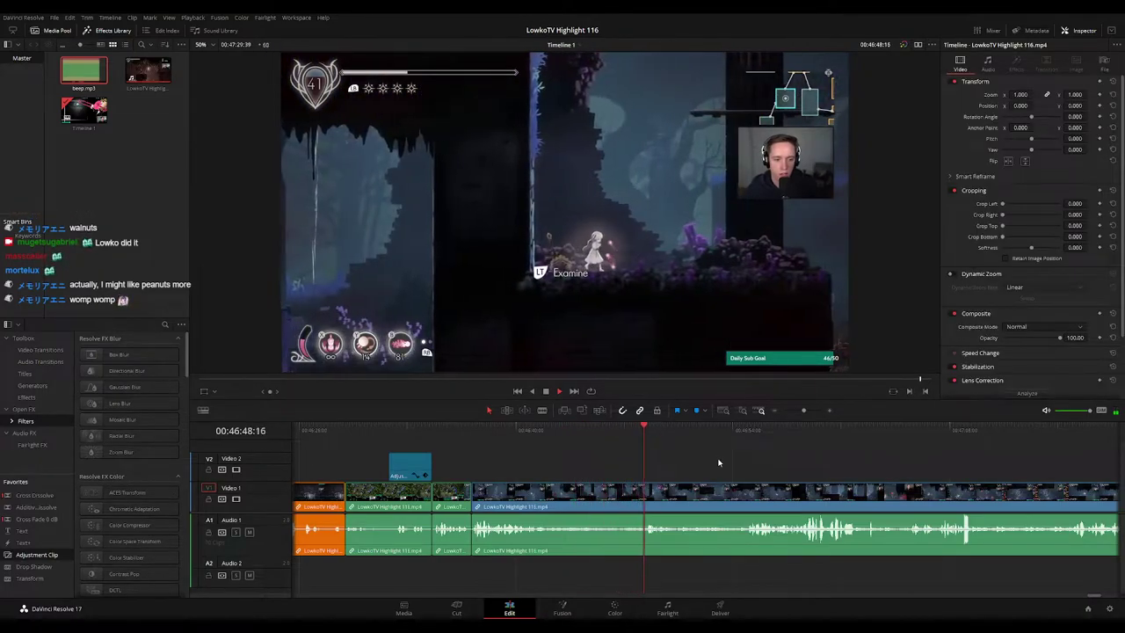
scroll(670, 464, right, 4)
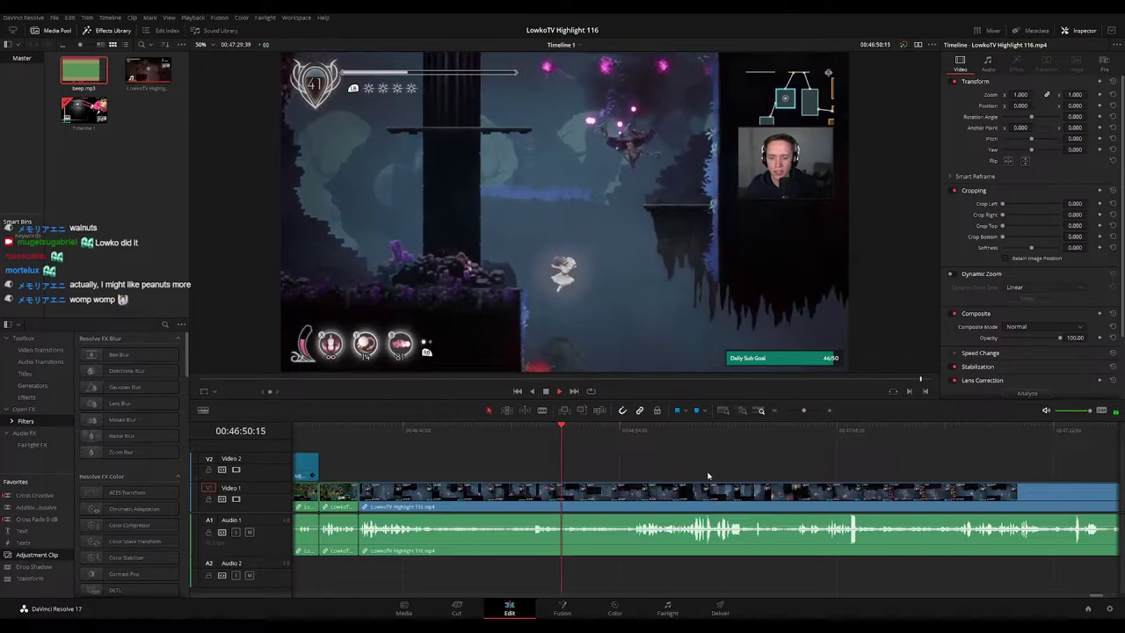
scroll(708, 476, right, 2)
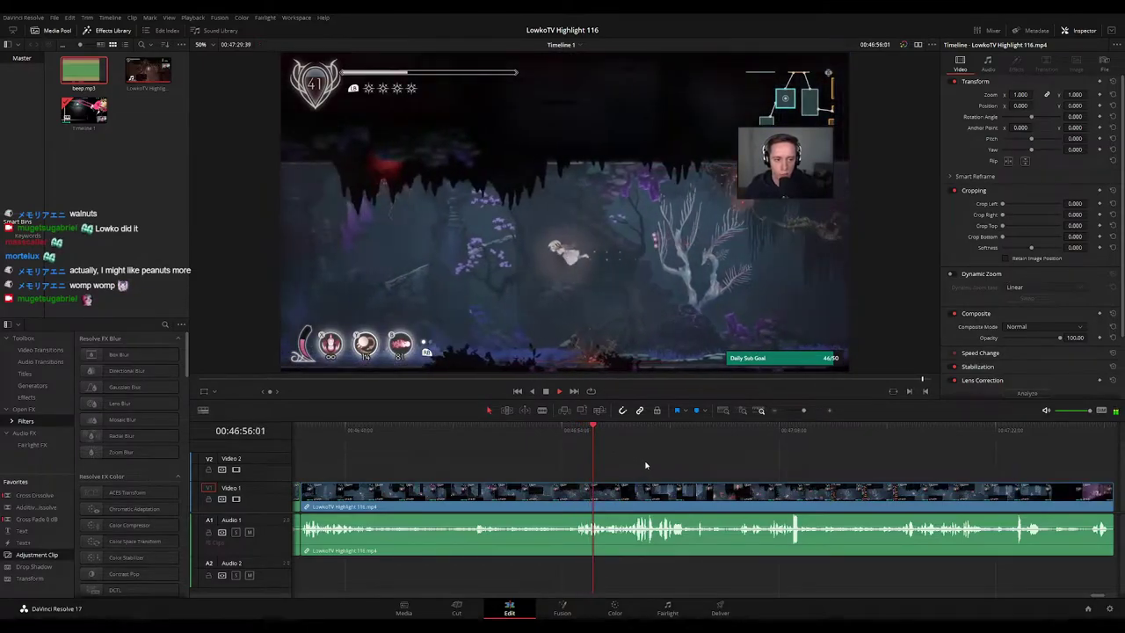
scroll(680, 466, right, 2)
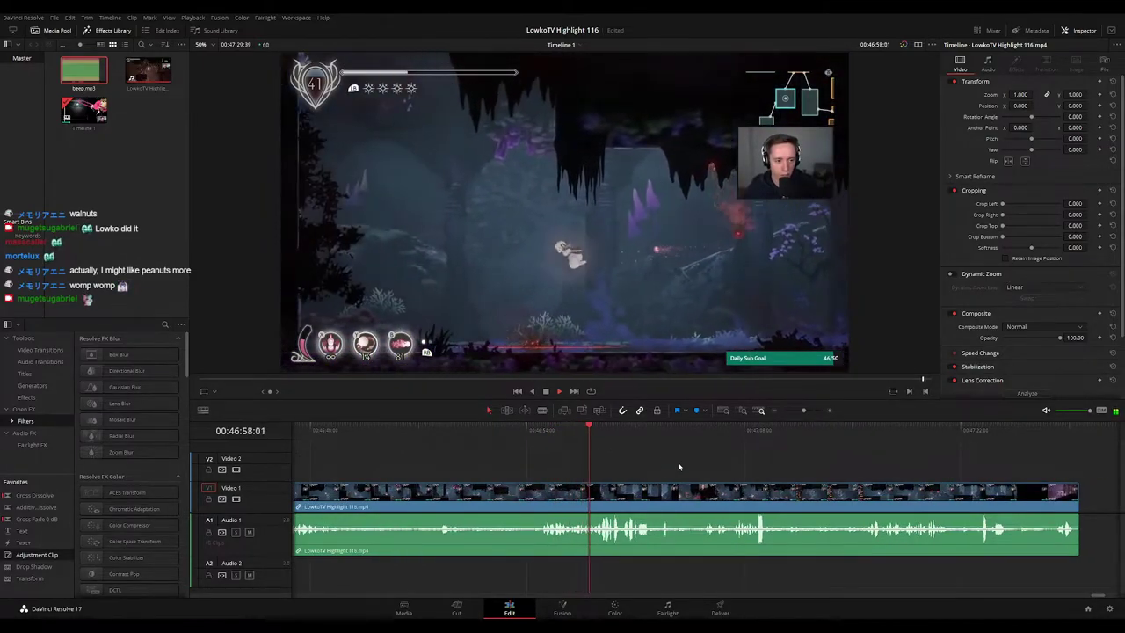
scroll(679, 466, right, 2)
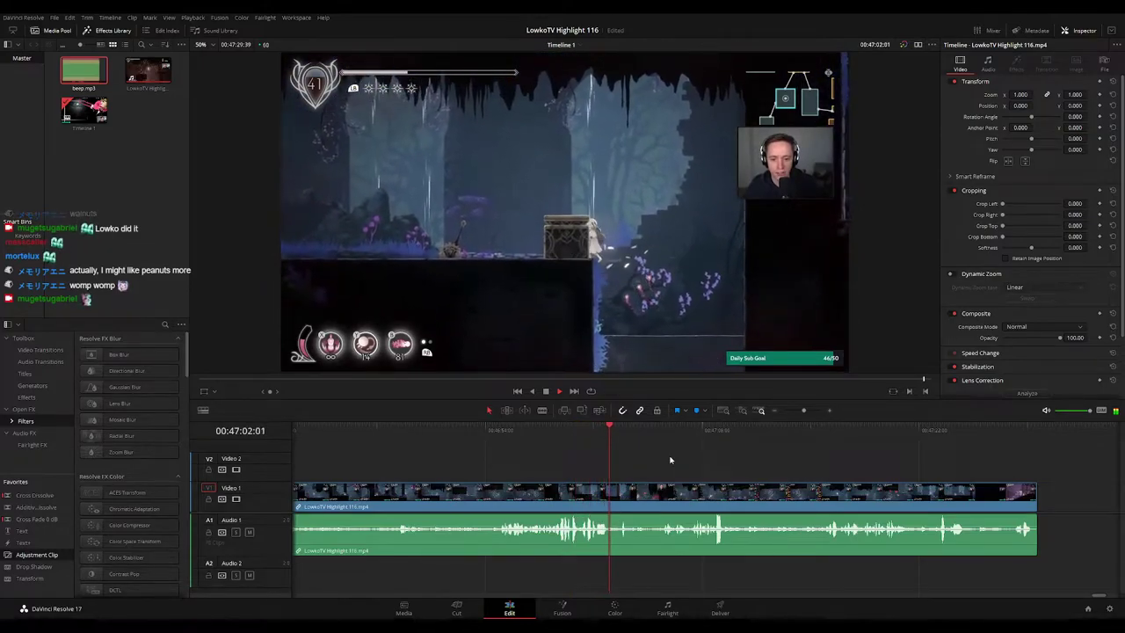
scroll(713, 469, right, 2)
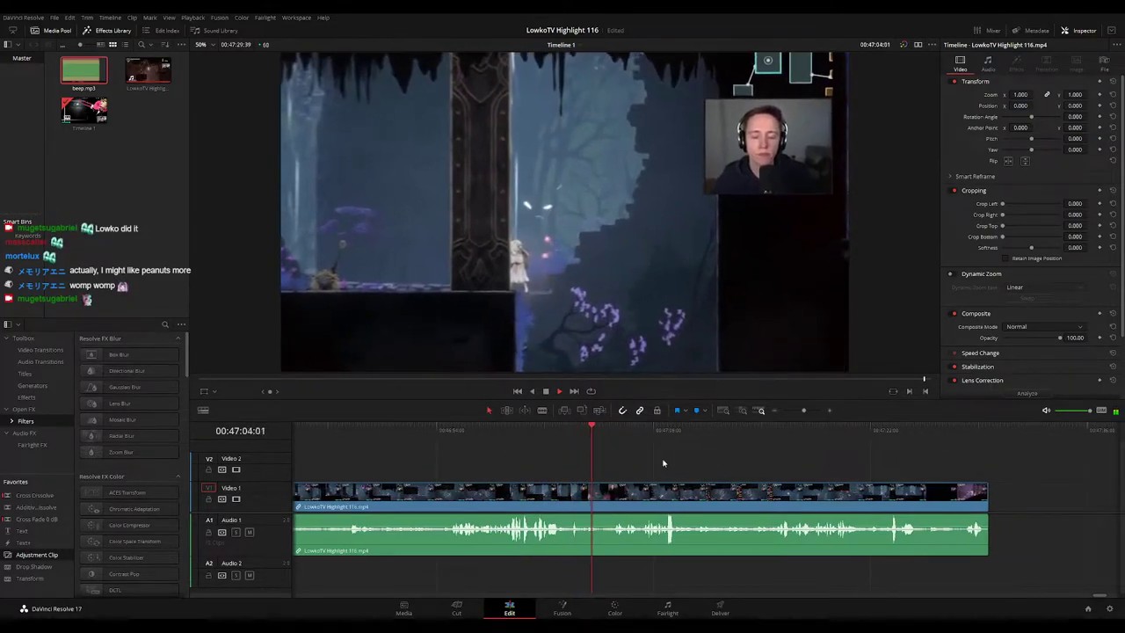
scroll(660, 464, right, 4)
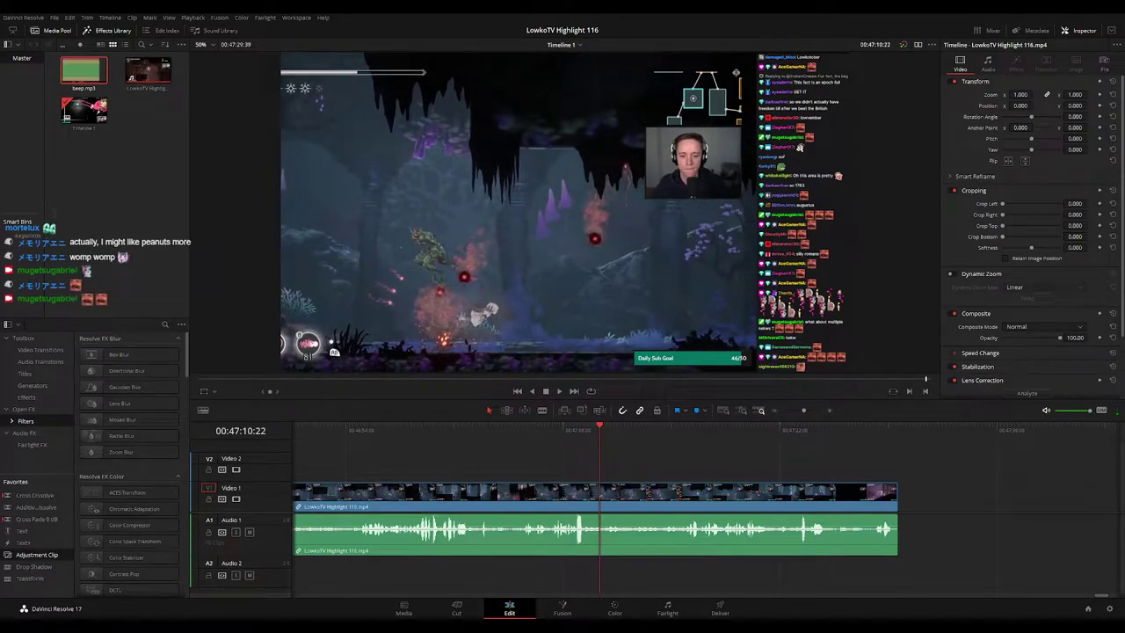
click(543, 458)
key(space)
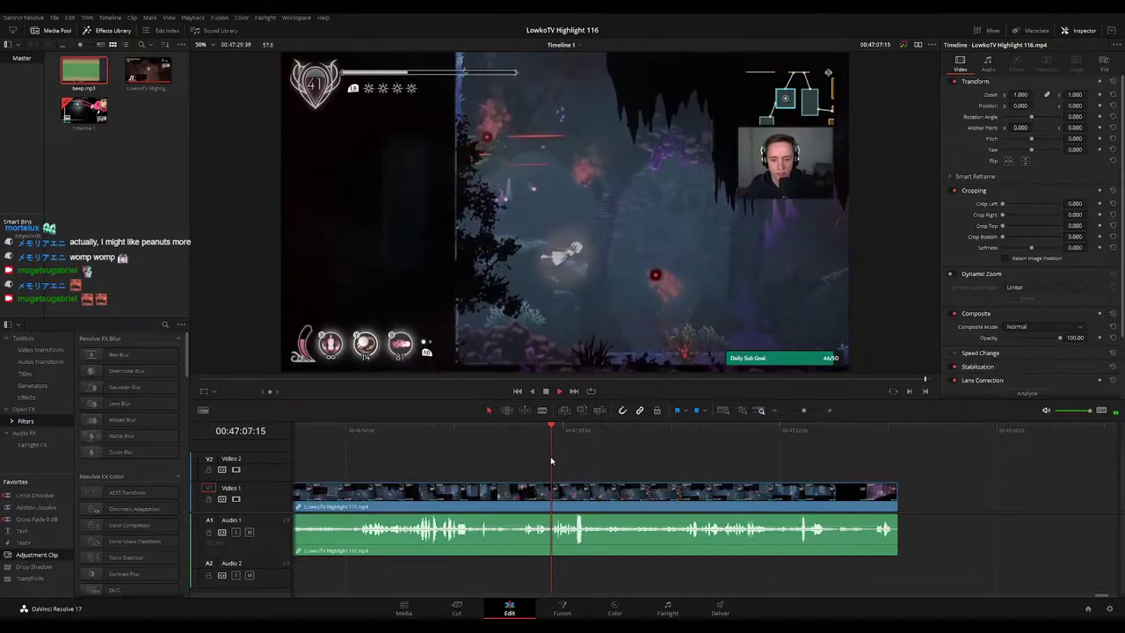
scroll(665, 470, right, 1)
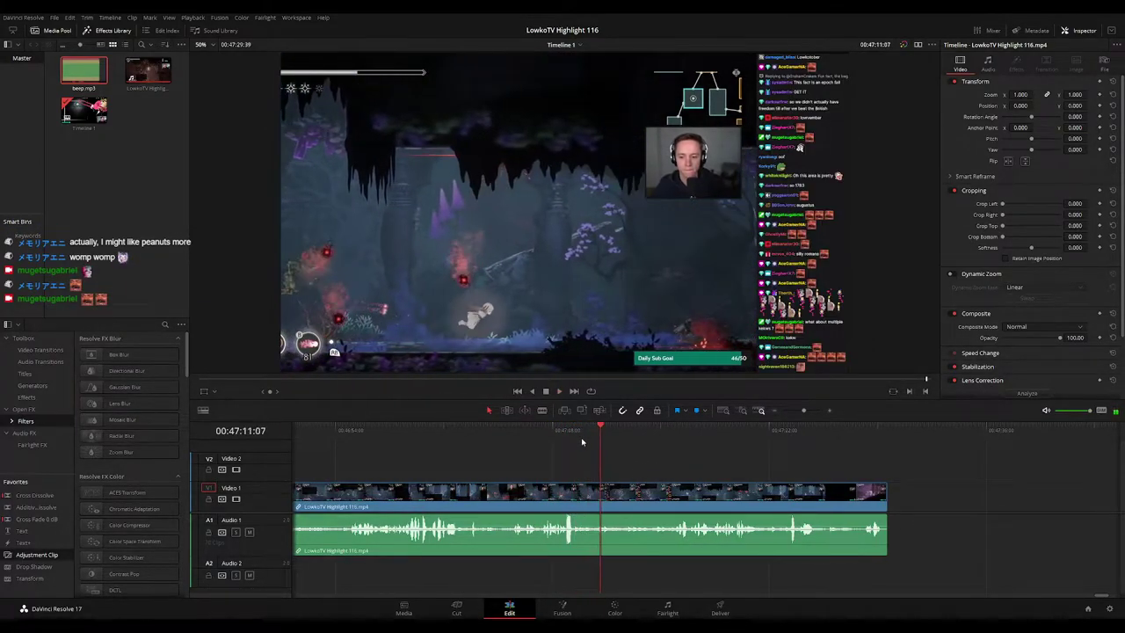
click(556, 430)
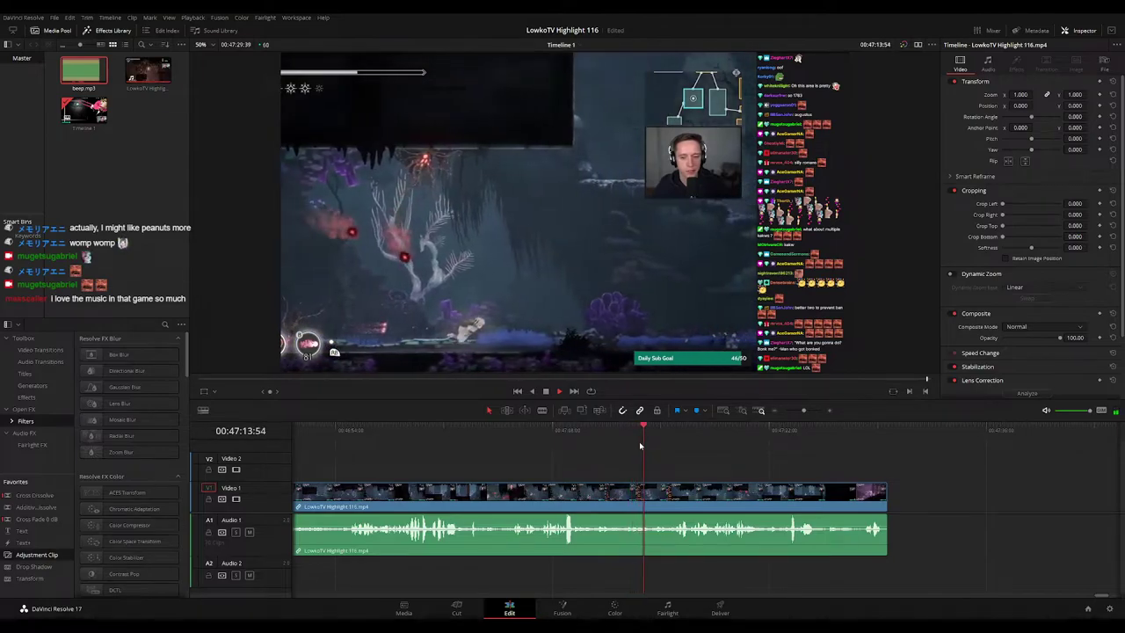
drag(740, 470, 676, 460)
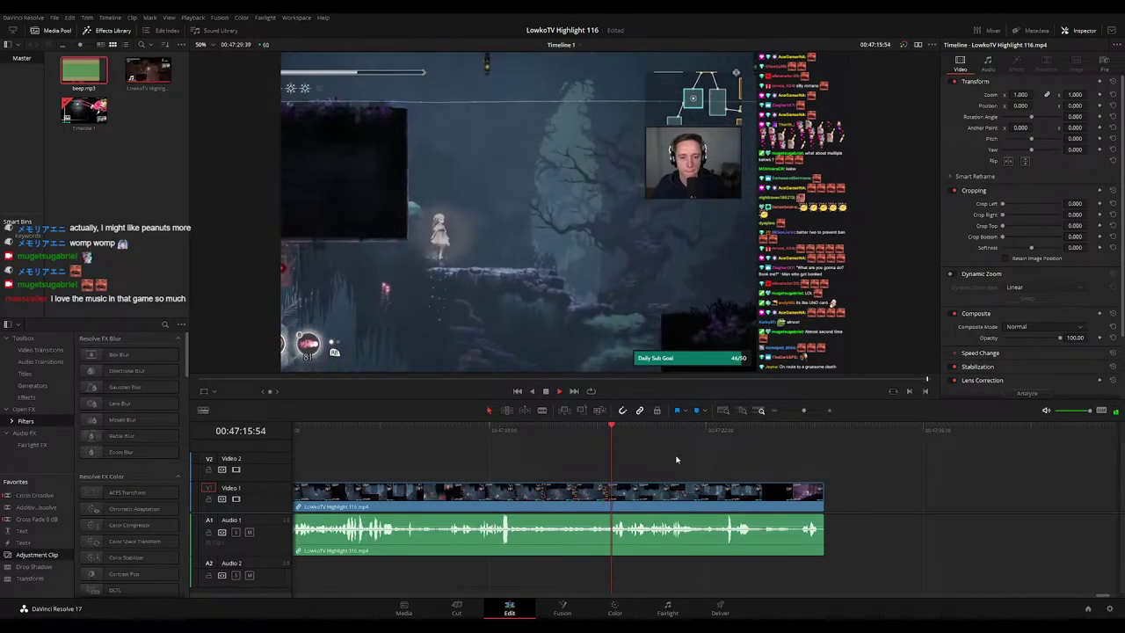
Step: Mark the final side-scroller clip orange and check the rest of it up to its end at 00:47:29:39
click(682, 501)
right_click(682, 500)
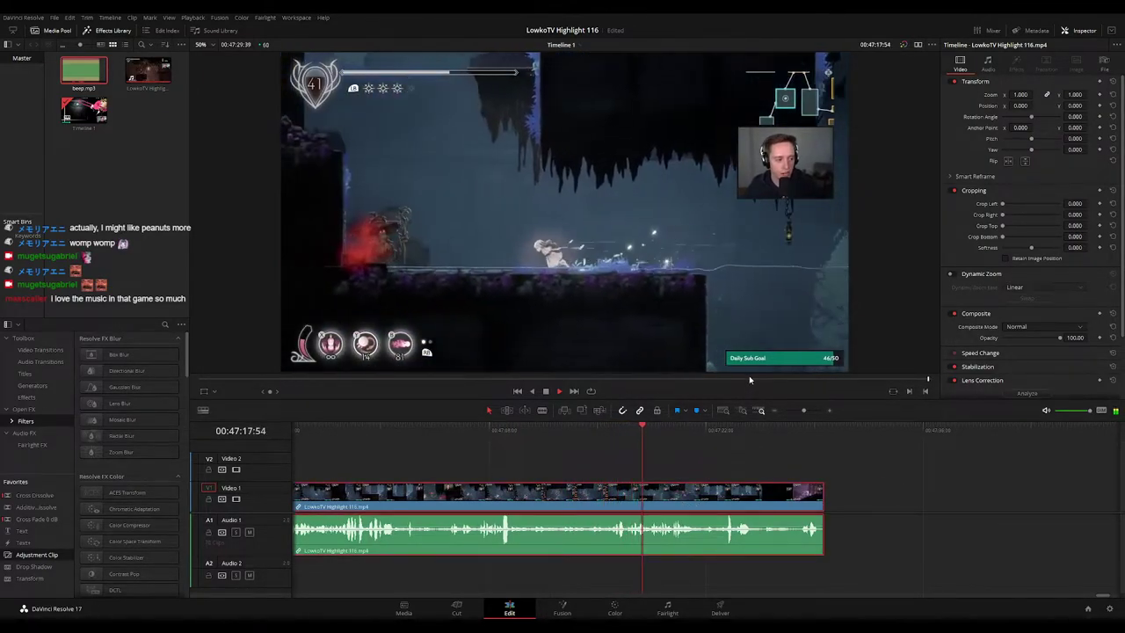
click(849, 395)
click(758, 462)
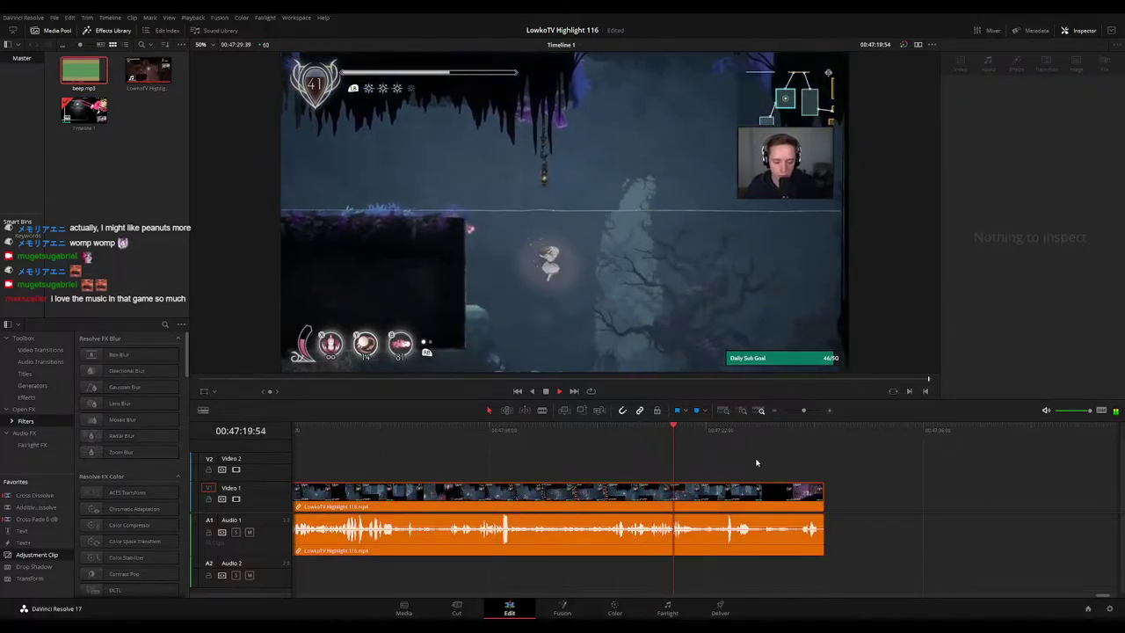
scroll(719, 460, down, 1)
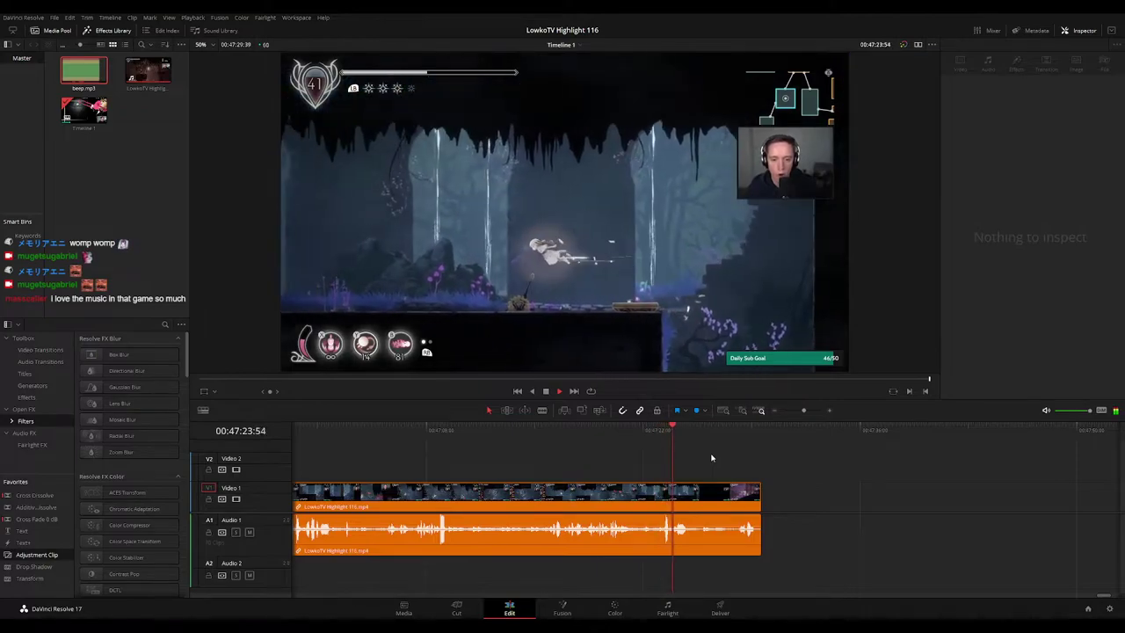
click(733, 435)
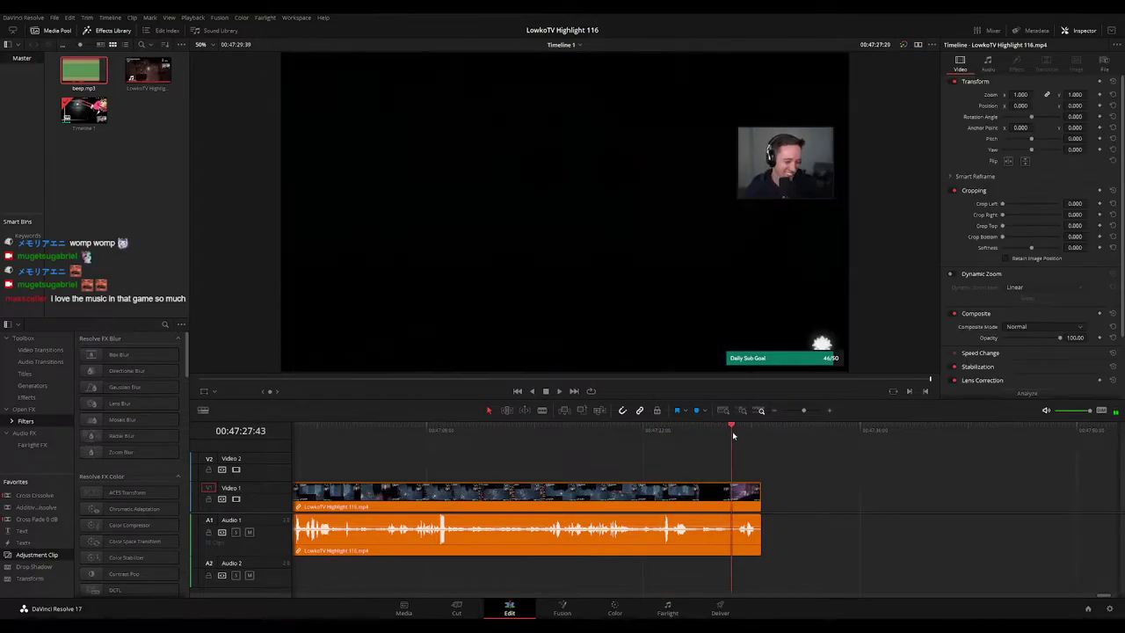
scroll(779, 479, right, 1)
click(766, 473)
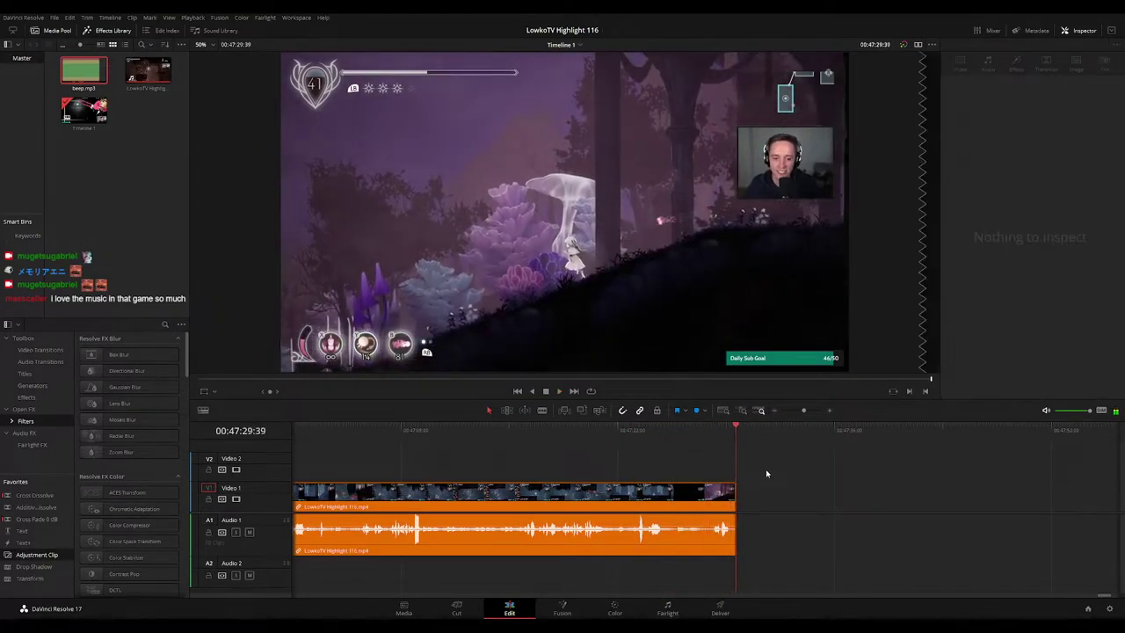
Step: Review the early teal Trombone Champ clips between about 00:04:04 and 00:07:21, stopping near the clip boundary around 00:04:23
drag(803, 410, 785, 412)
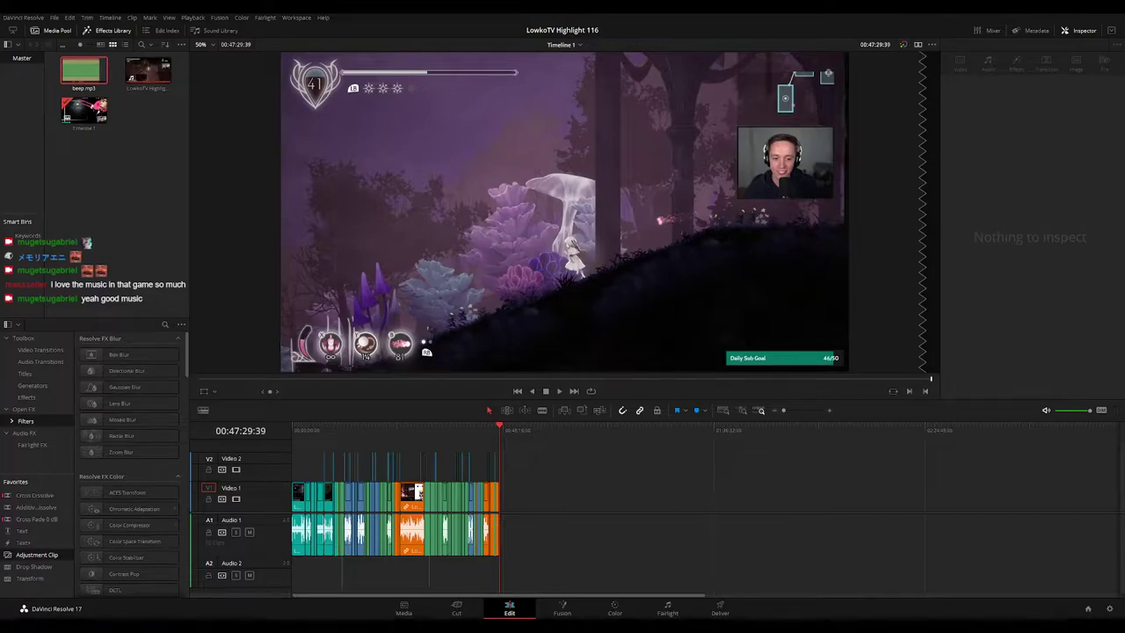
click(318, 430)
key(space)
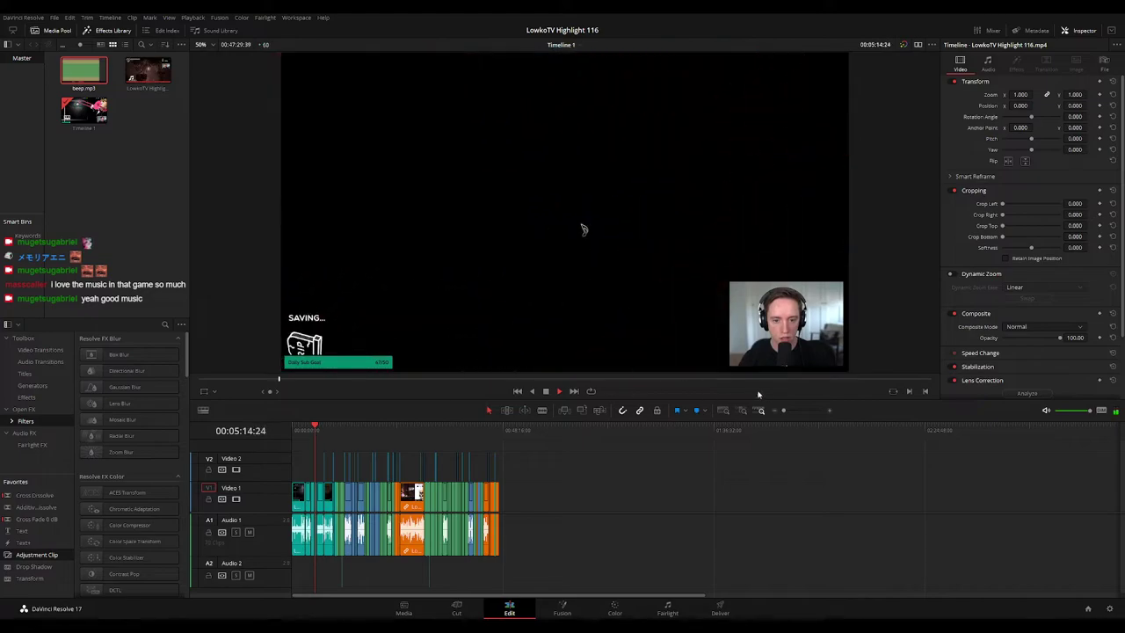
drag(783, 410, 793, 411)
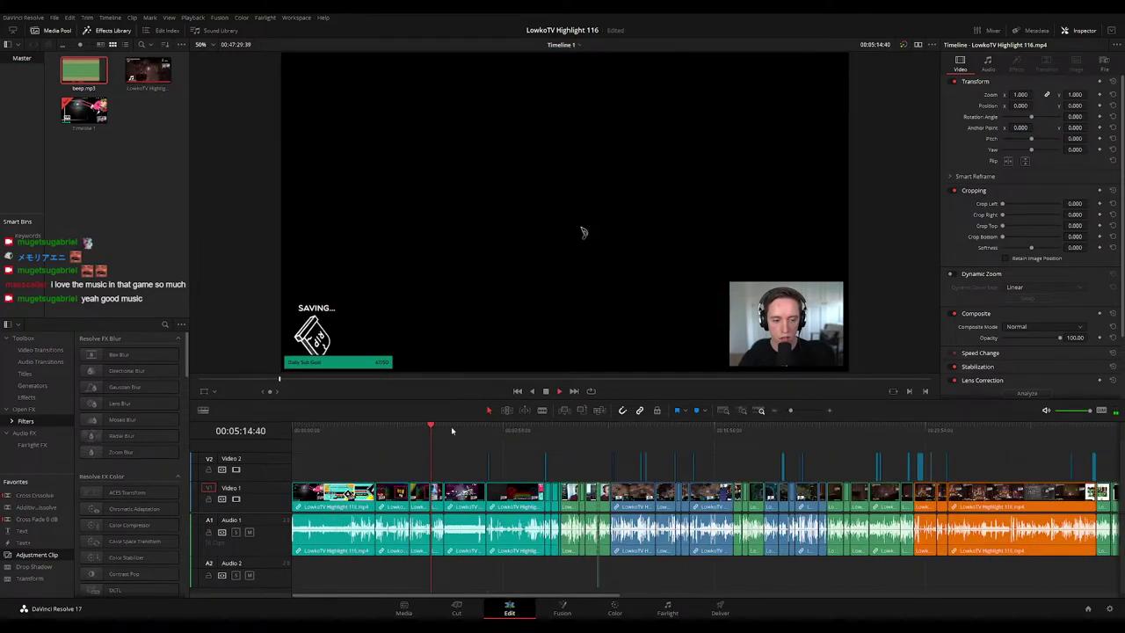
click(484, 429)
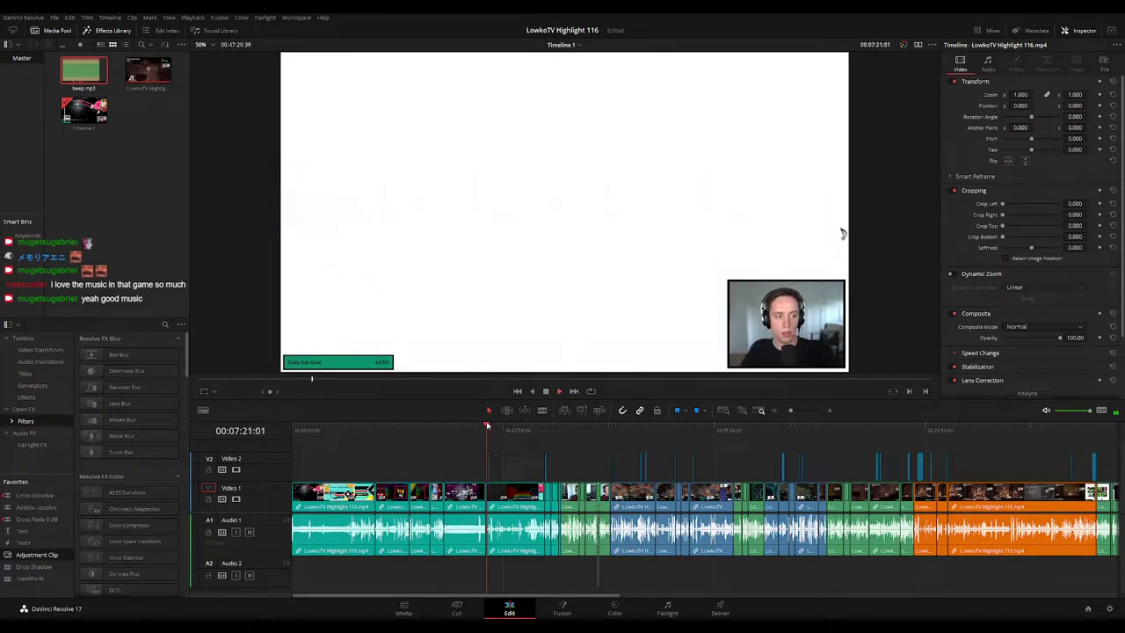
drag(488, 428, 400, 430)
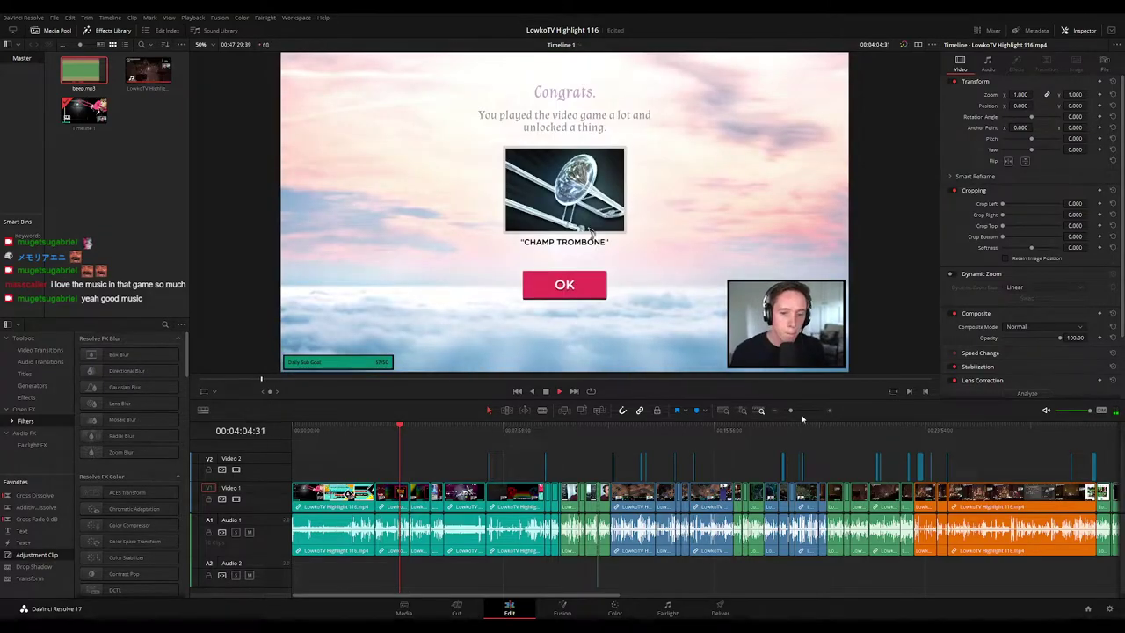
drag(791, 411, 691, 455)
key(space)
key(space)
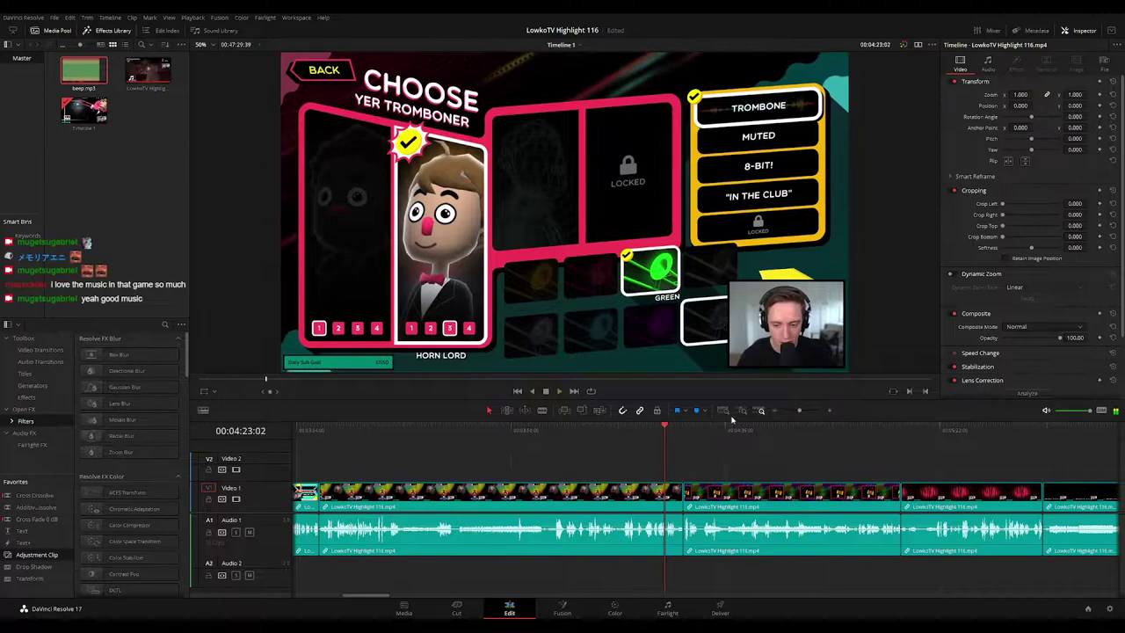
Step: Move the teal clips before 00:04:23:02 to empty space beyond the end of the timeline and ripple-delete the gap they leave at the start
mouse_move(798, 411)
mouse_down()
mouse_move(782, 411)
mouse_move(793, 413)
mouse_up()
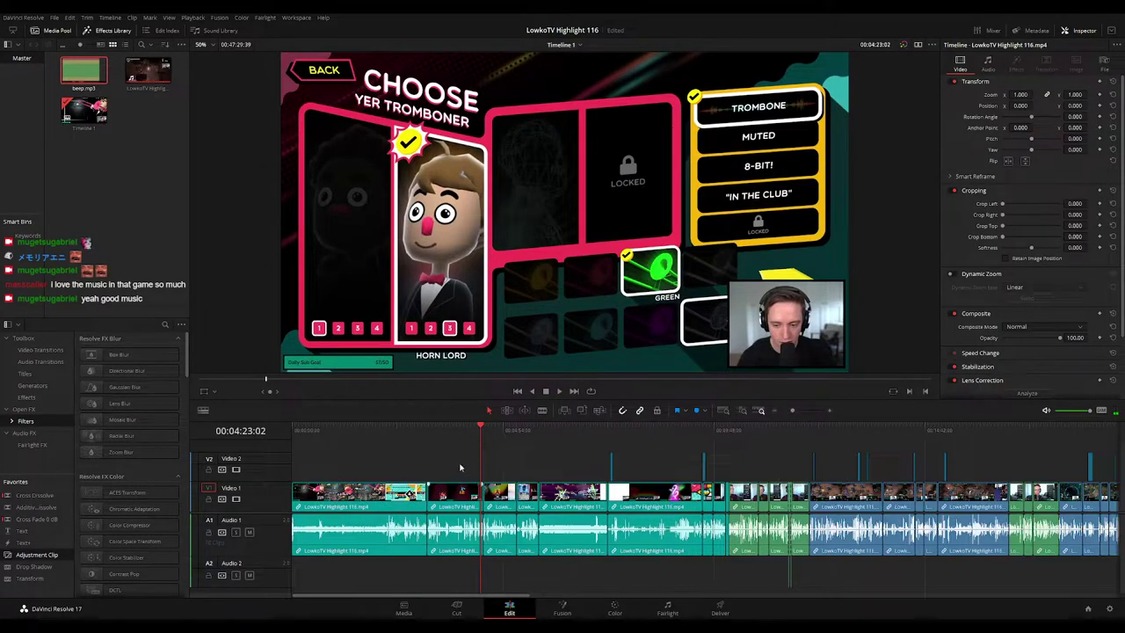
drag(459, 466, 369, 514)
drag(793, 411, 786, 412)
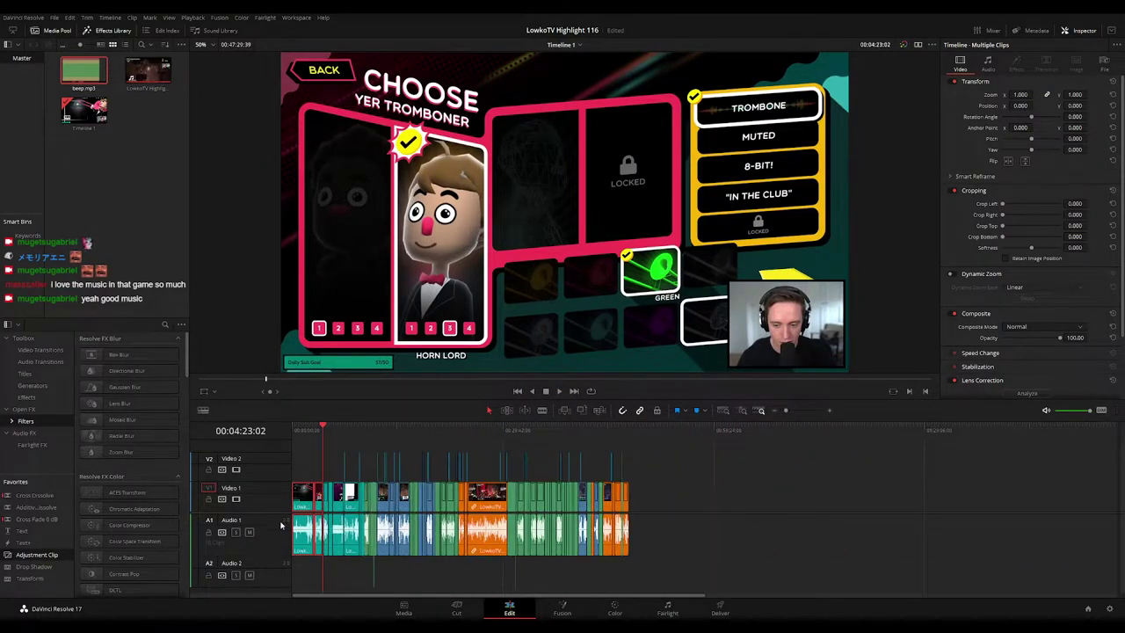
drag(300, 488, 743, 505)
click(307, 499)
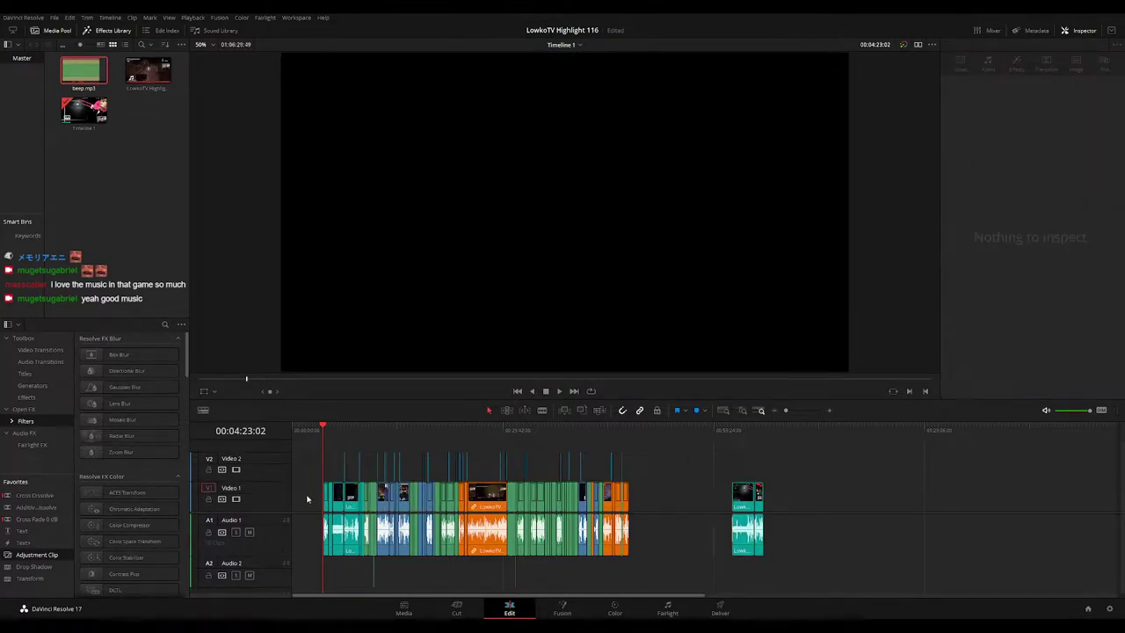
key(Delete)
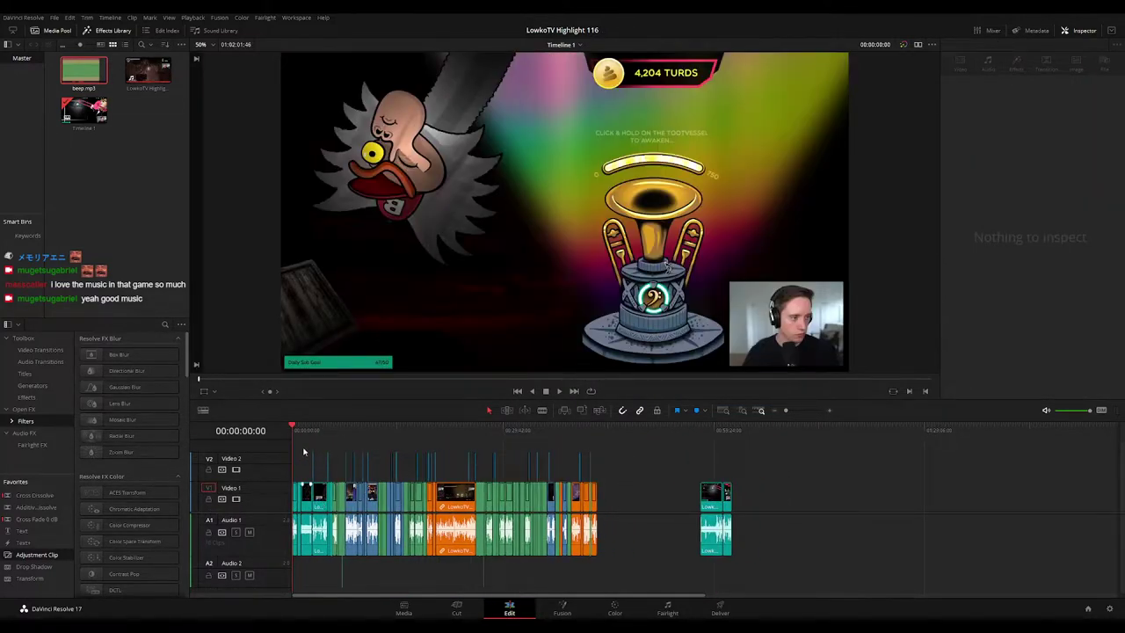
Step: Play the new opening teal clip from the start of the timeline, checking its first seconds
key(space)
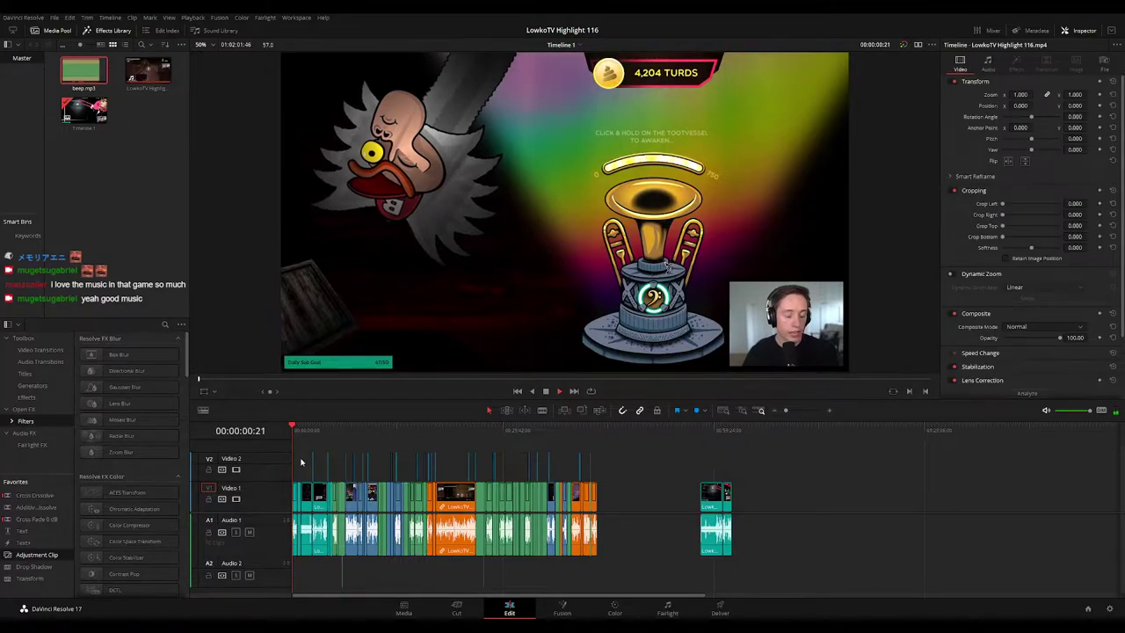
drag(785, 411, 793, 411)
key(space)
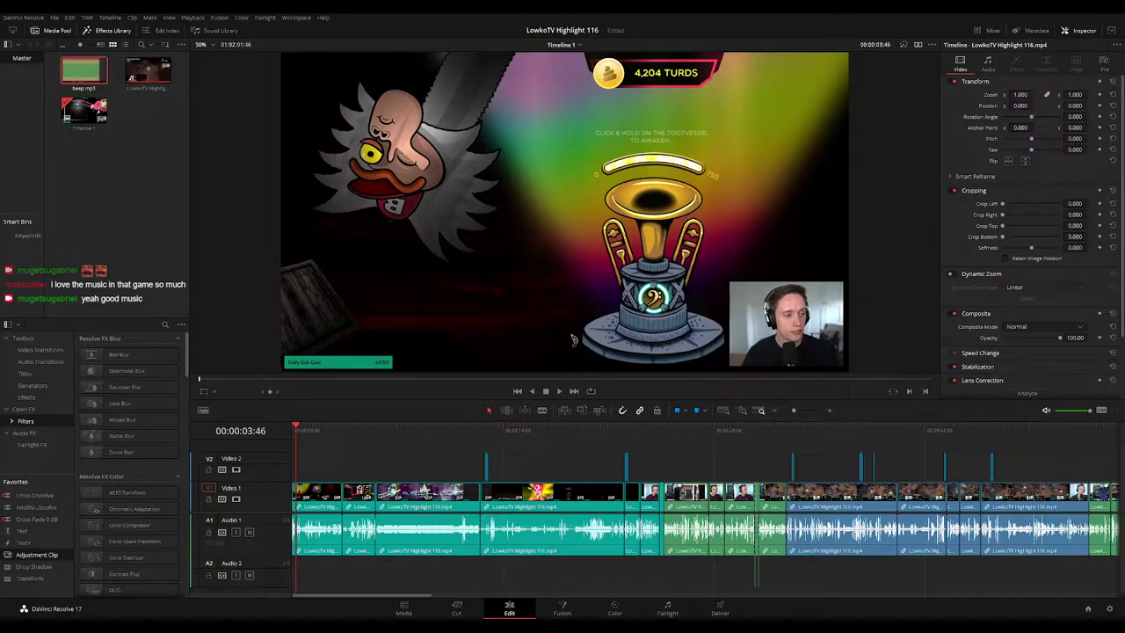
key(space)
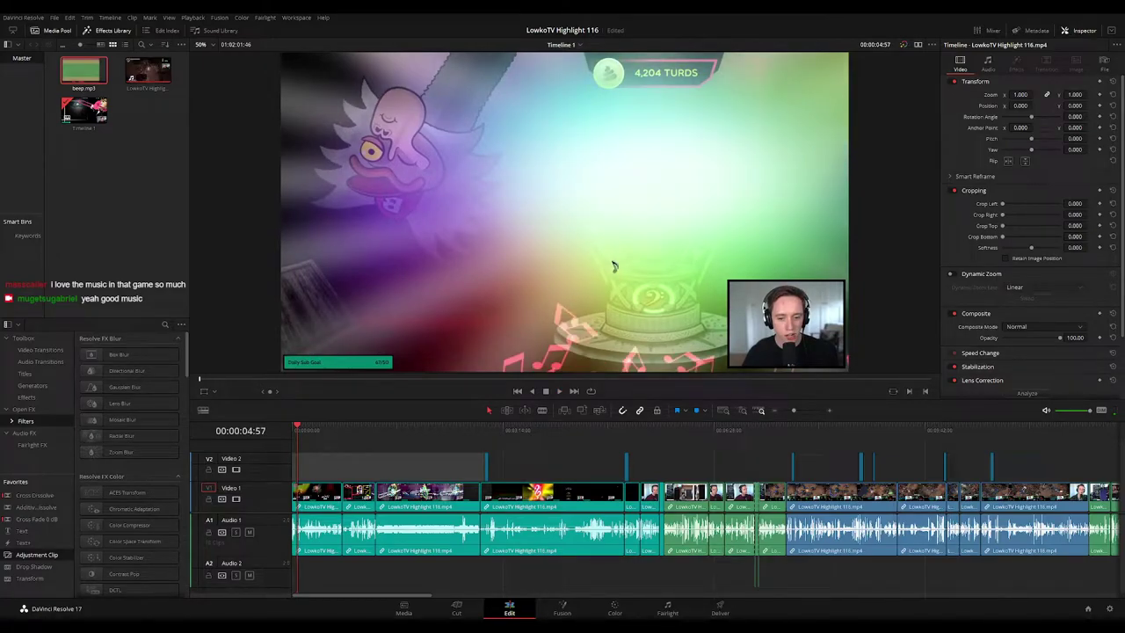
click(382, 481)
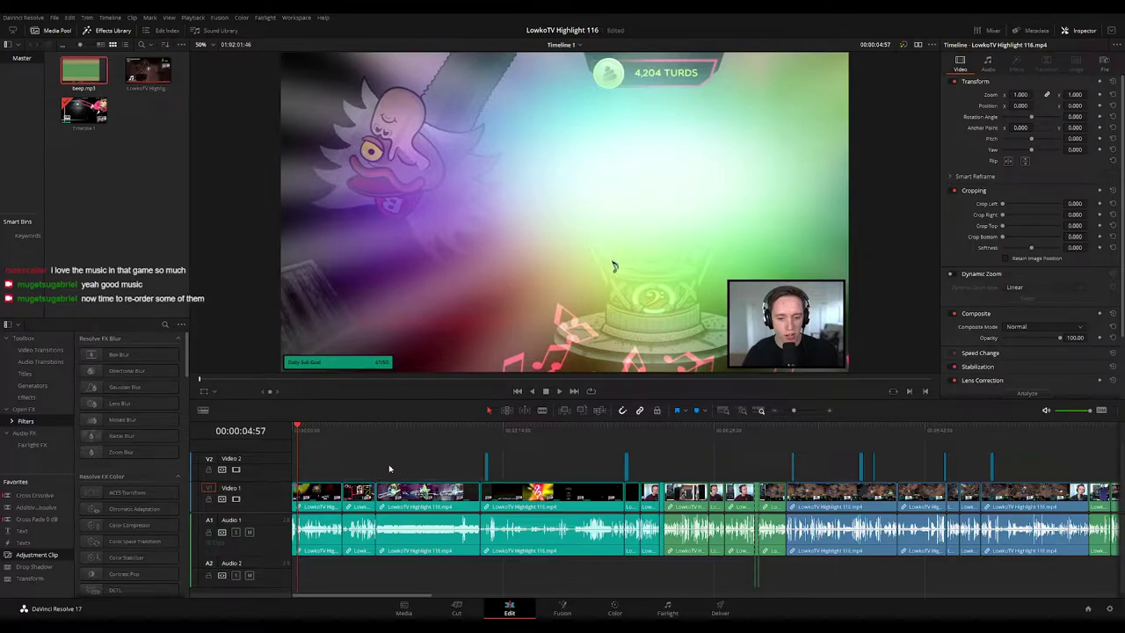
key(space)
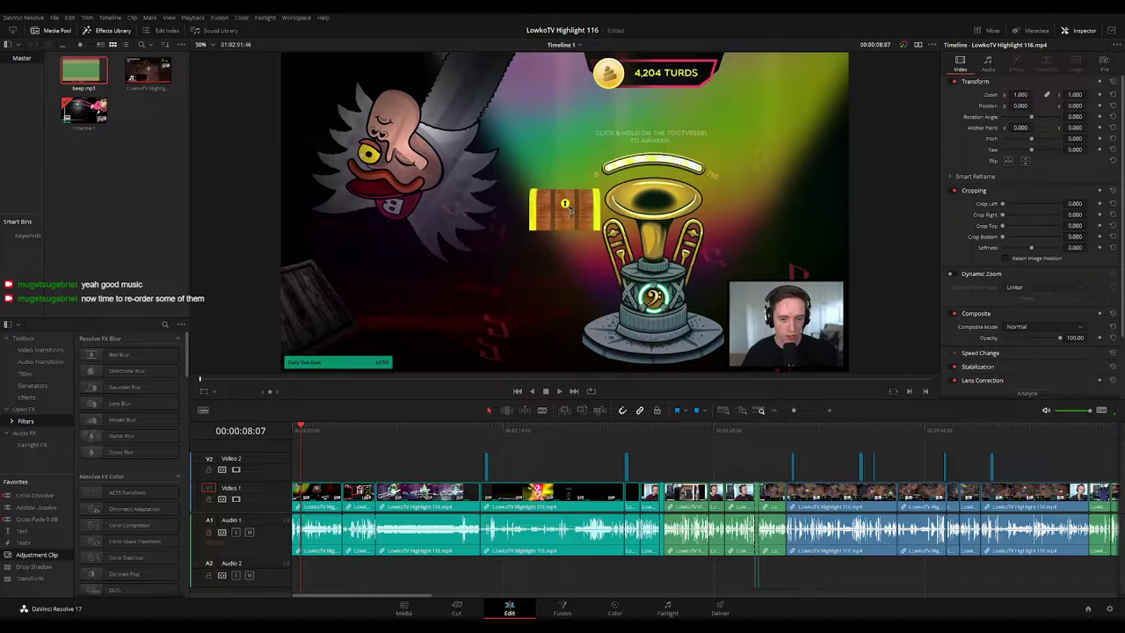
click(336, 453)
key(space)
Step: Check the remaining teal clips up to about 00:05:38, returning to the end of the opening clip near 00:00:46
drag(312, 436, 480, 433)
click(340, 441)
click(356, 437)
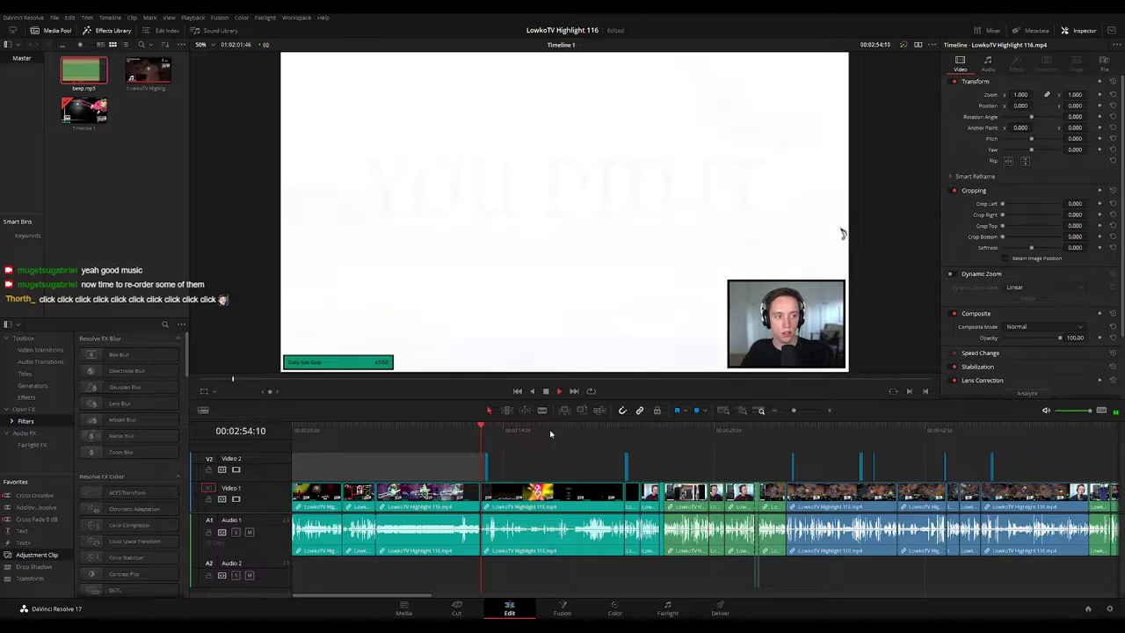
click(576, 433)
click(628, 434)
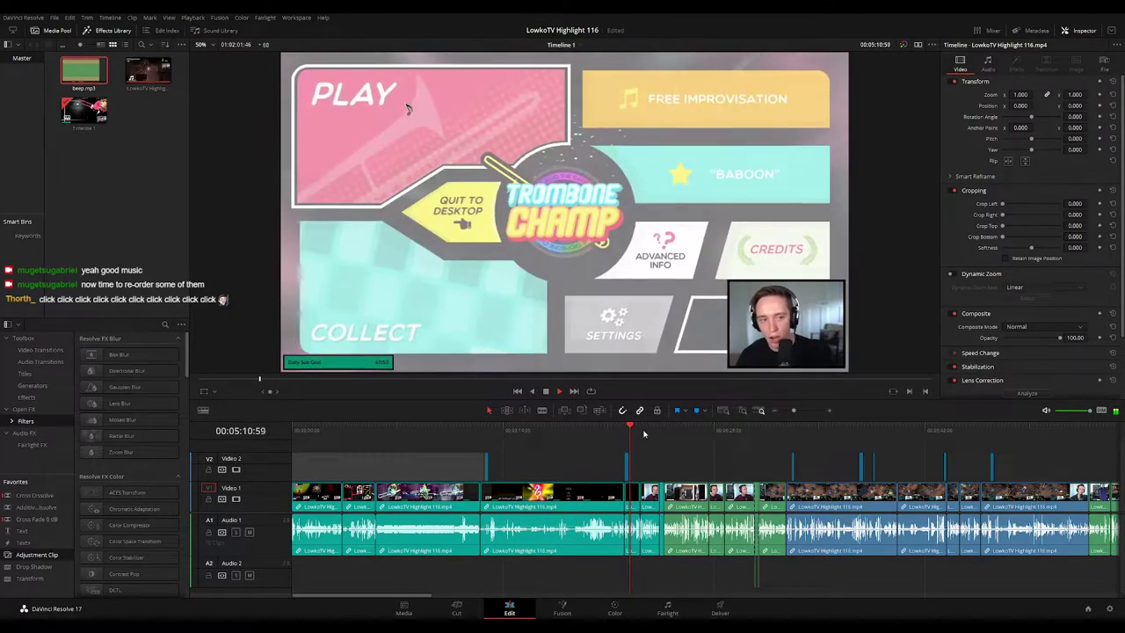
click(640, 433)
drag(642, 434, 657, 433)
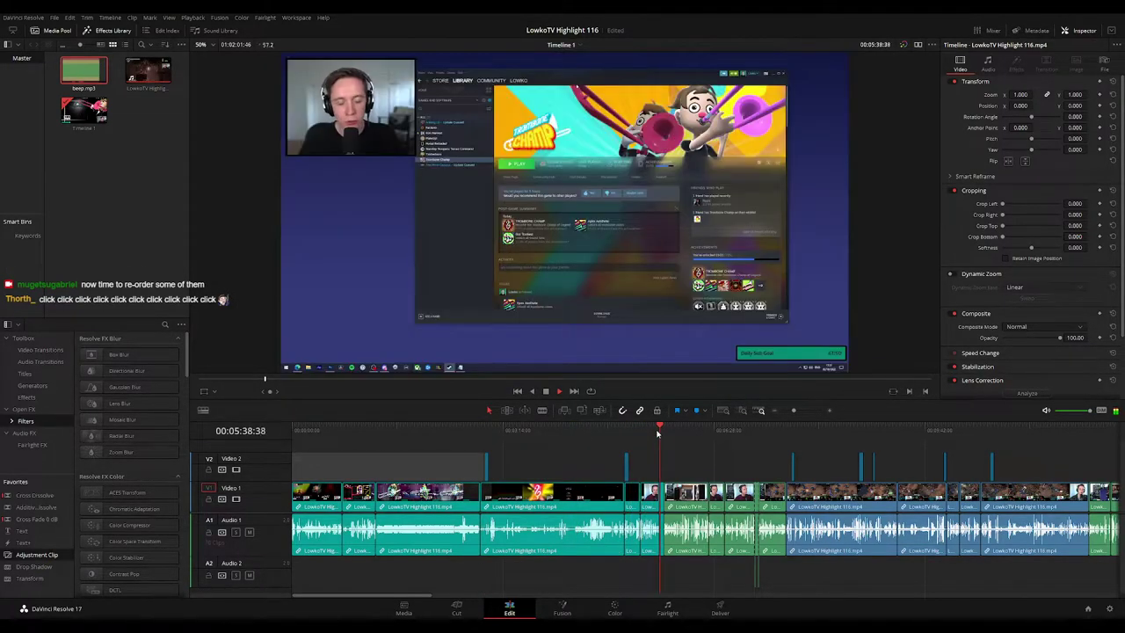
click(380, 431)
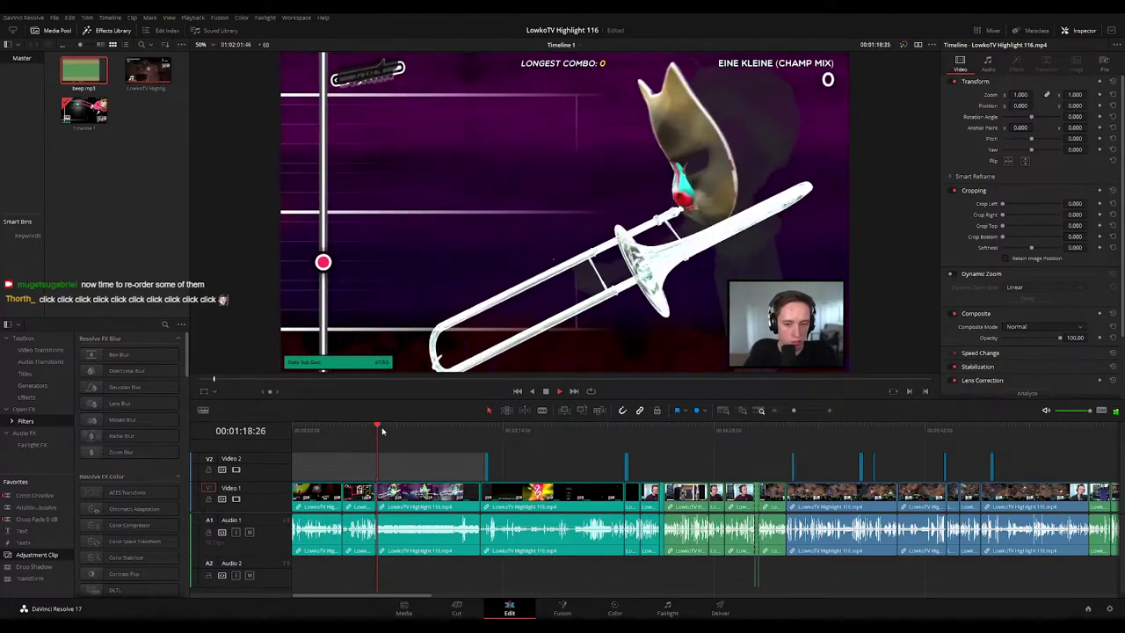
click(351, 431)
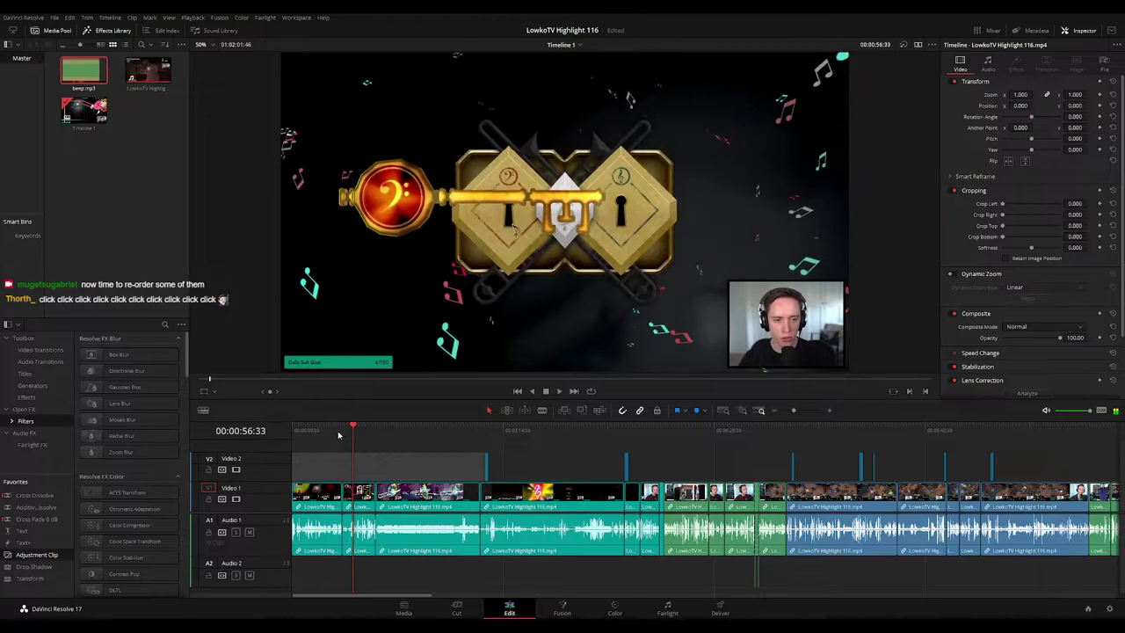
click(342, 431)
Step: Move the teal clips after 00:00:46:36, with their adjustment clips, behind the teal clips parked past the timeline's end and ripple-delete the gap
drag(661, 463, 356, 521)
drag(793, 411, 788, 413)
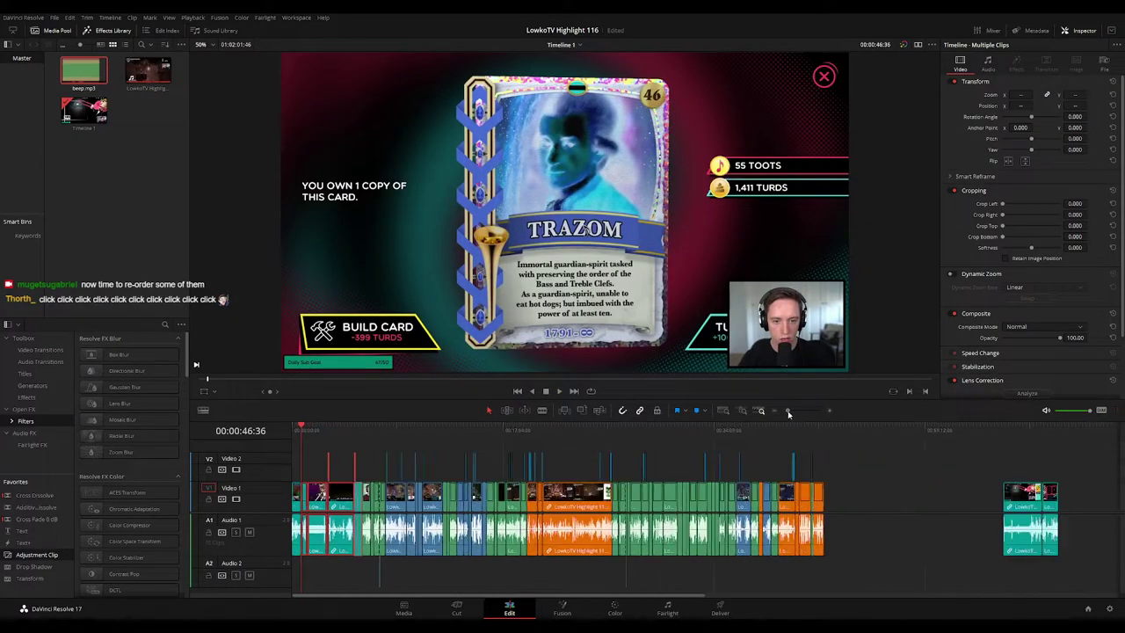
drag(319, 505, 713, 421)
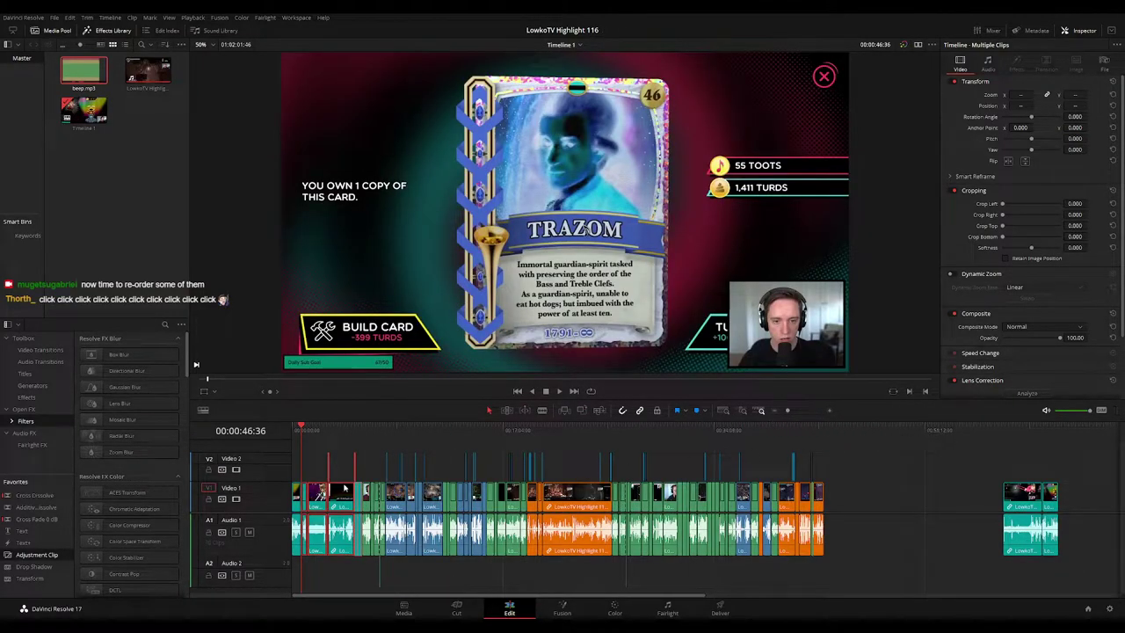
drag(336, 498, 1099, 492)
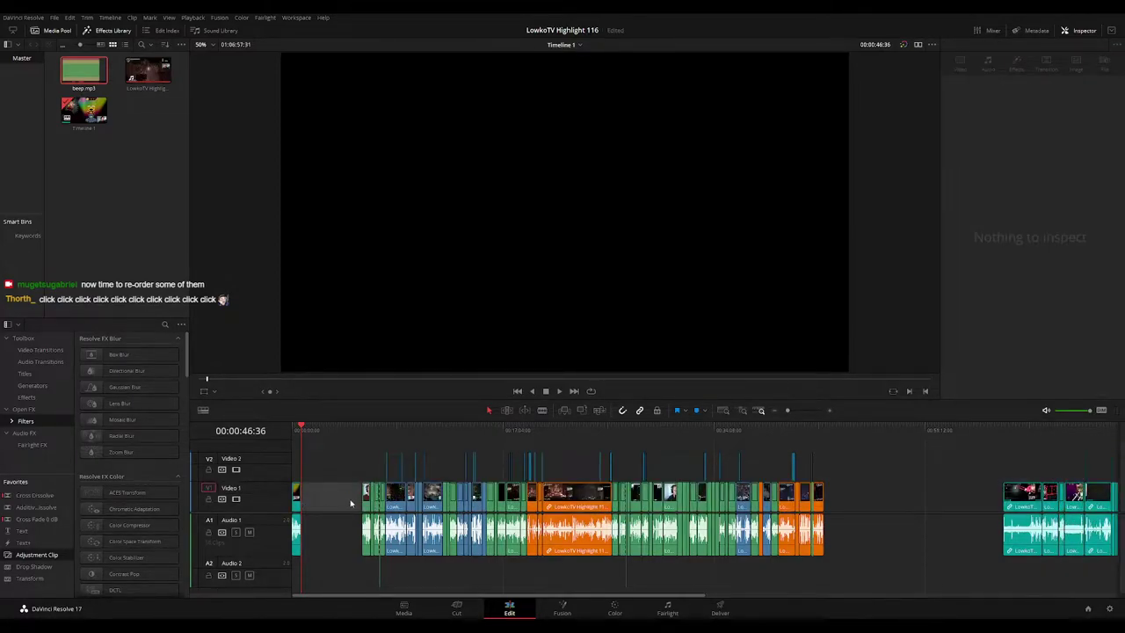
key(Delete)
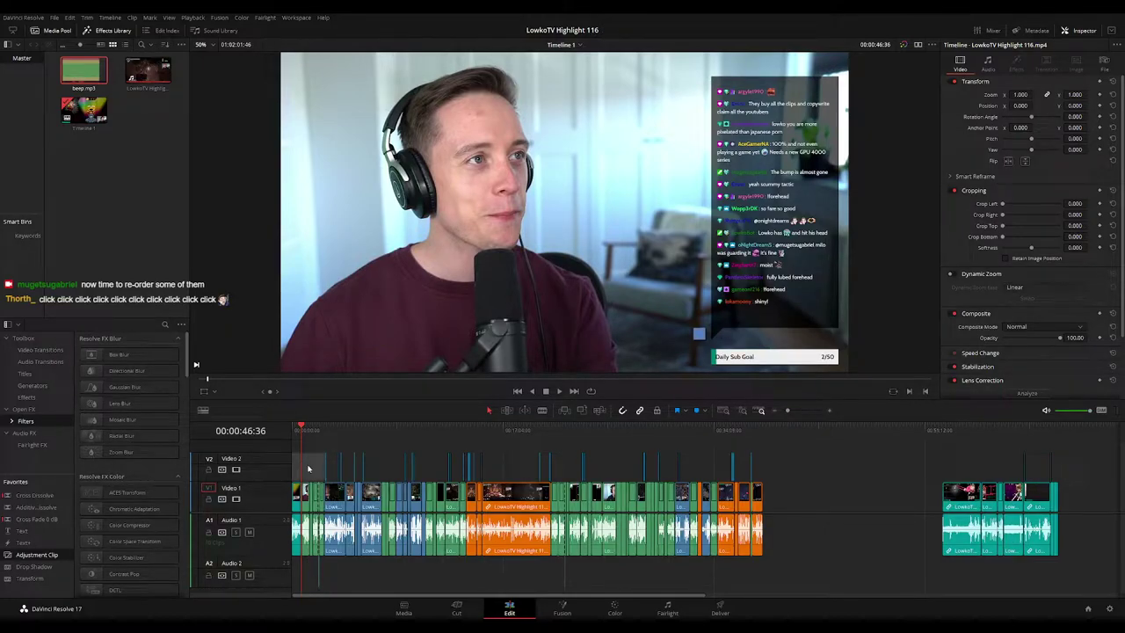
Step: Review the join between the opening teal clip and the first green clip, and that green clip up to about 00:01:28
drag(787, 410, 800, 412)
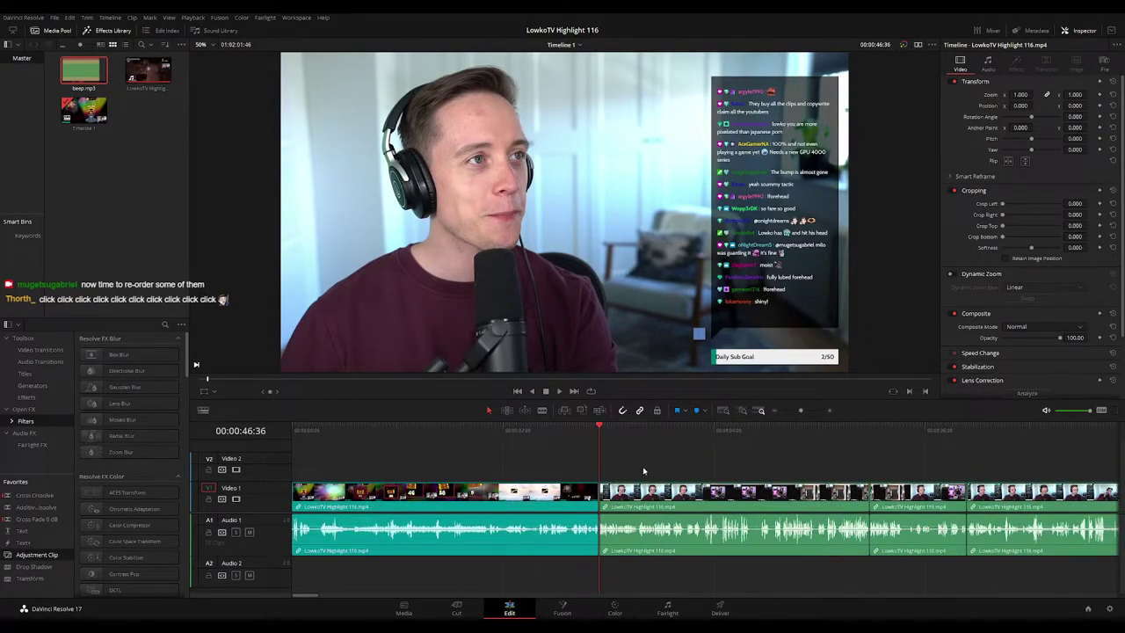
click(586, 433)
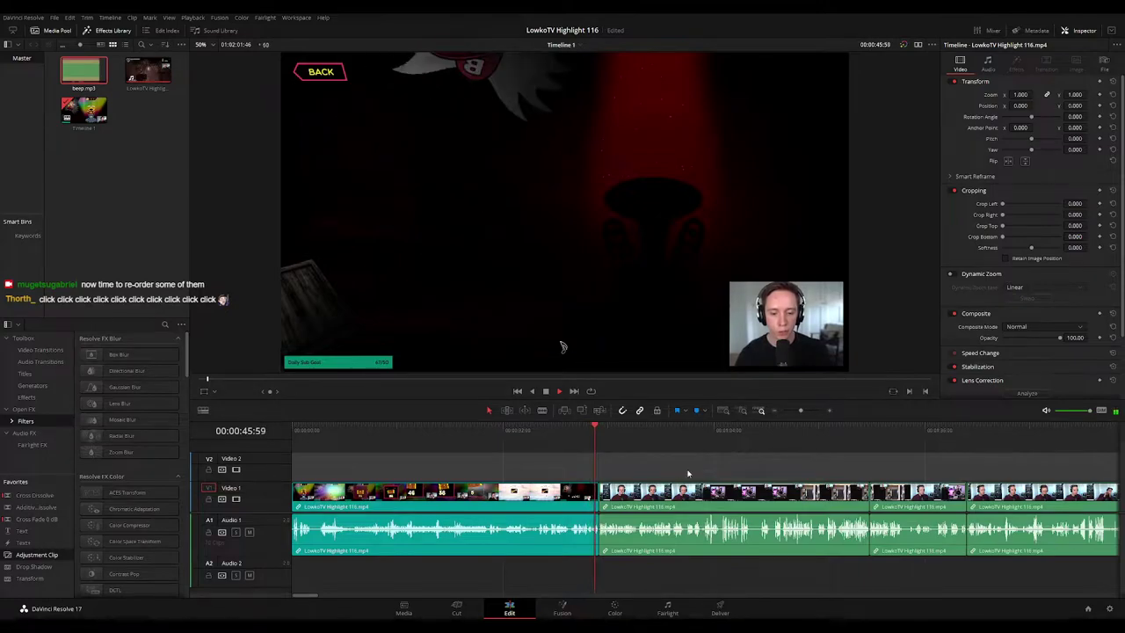
scroll(668, 468, right, 1)
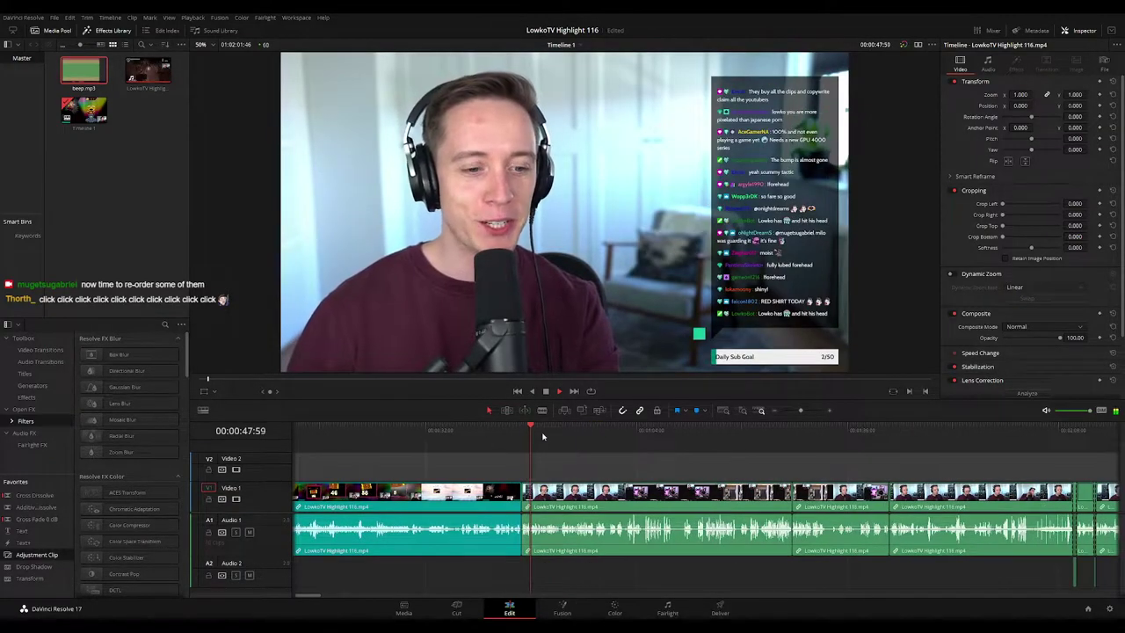
drag(542, 434, 753, 437)
scroll(751, 460, right, 2)
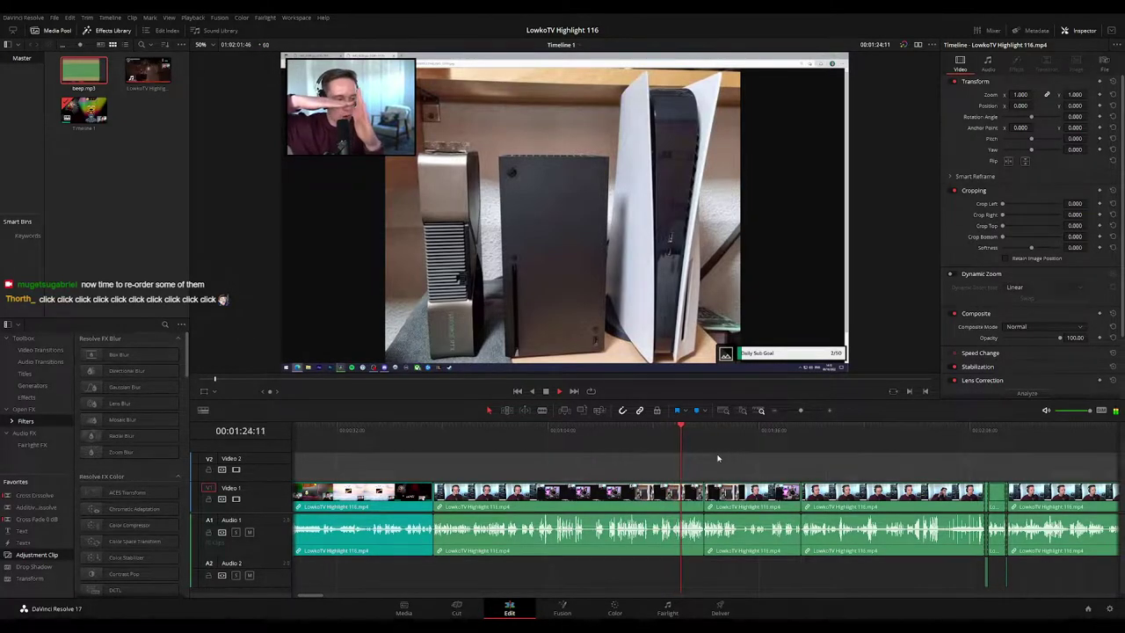
drag(718, 457, 547, 452)
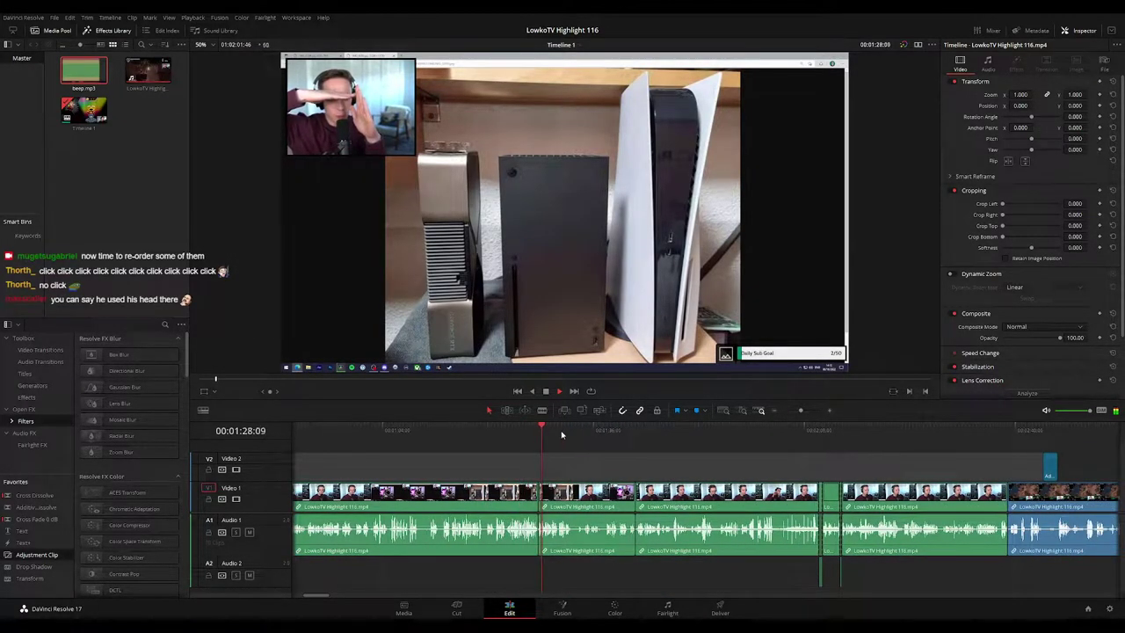
Step: Skim the following green webcam clips up to the first blue StarCraft clip, rechecking the section around 00:01:52 to 00:01:59
click(635, 431)
drag(681, 436, 933, 447)
drag(845, 448, 633, 445)
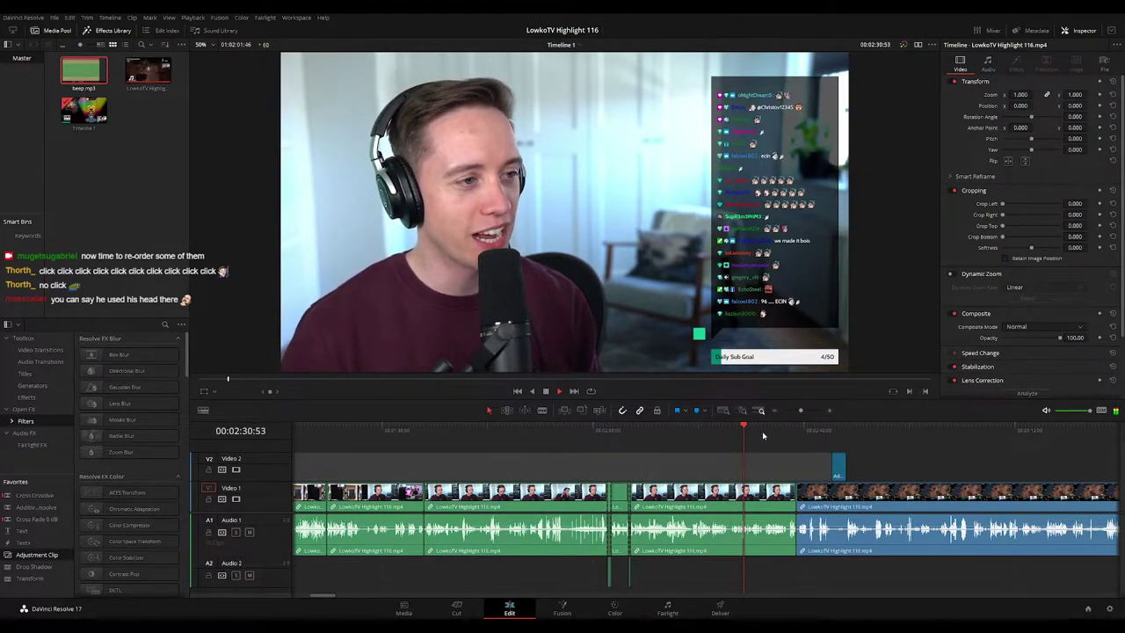
drag(607, 427, 533, 428)
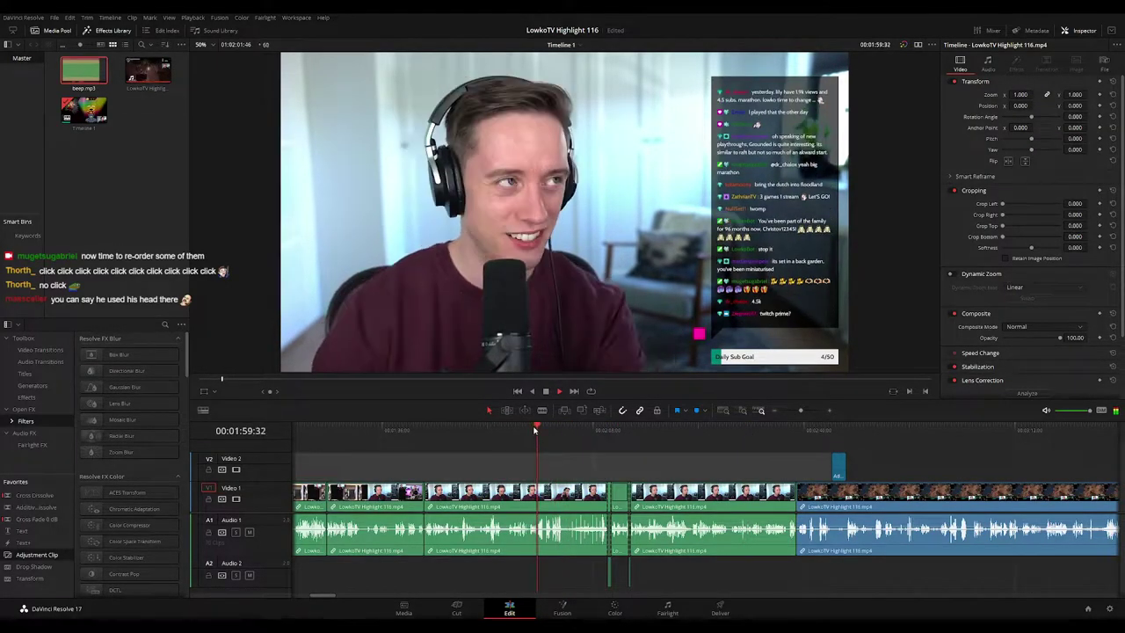
drag(444, 430, 471, 437)
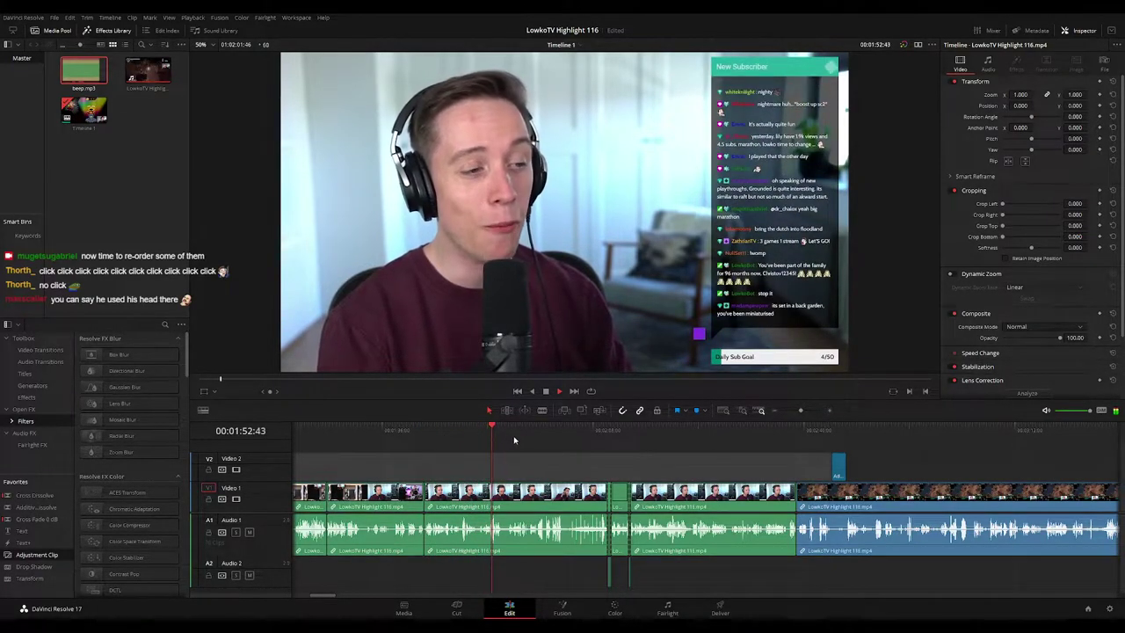
drag(514, 440, 833, 440)
Step: Check the first blue StarCraft clip up to about 00:04:22 and the green clips from about 00:01:27 to 00:01:43
scroll(800, 455, left, 3)
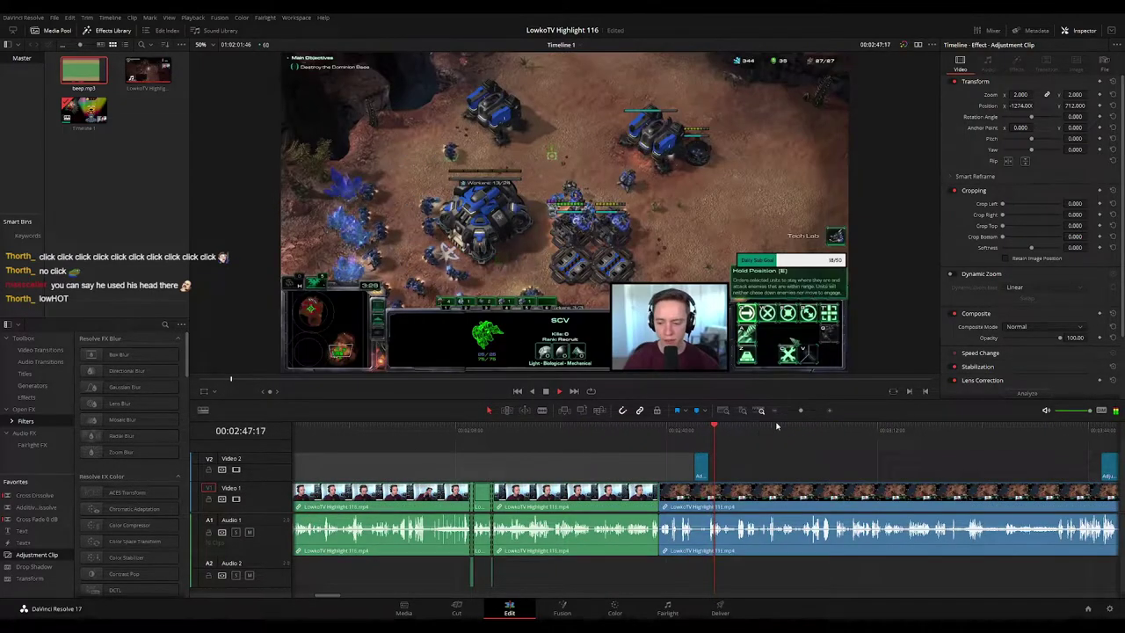
scroll(703, 439, down, 3)
click(699, 437)
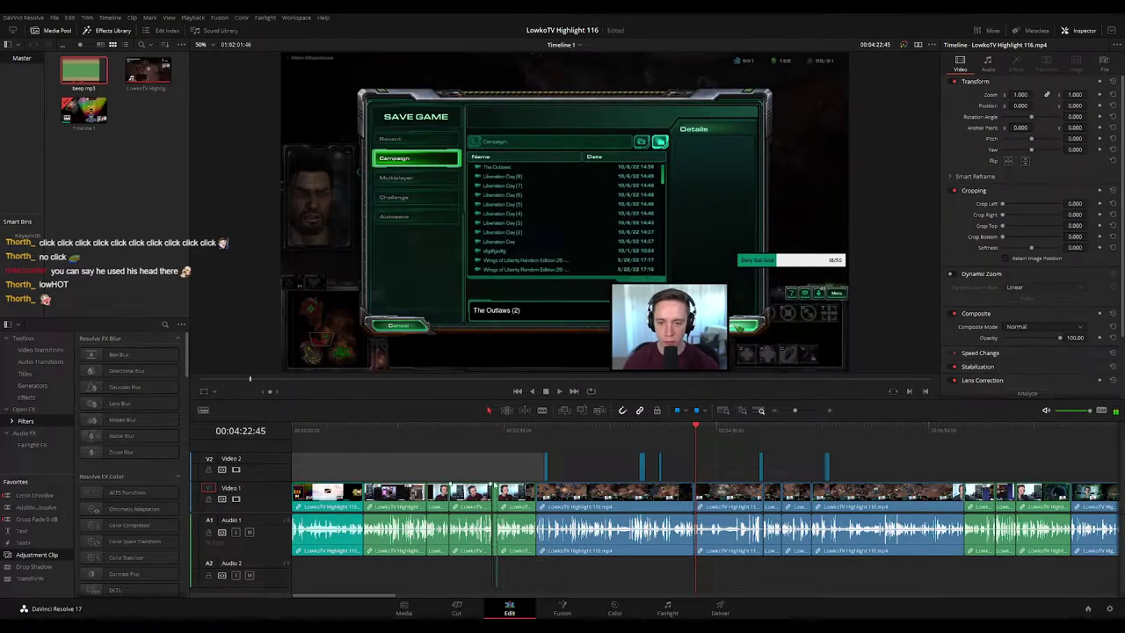
drag(523, 468, 381, 591)
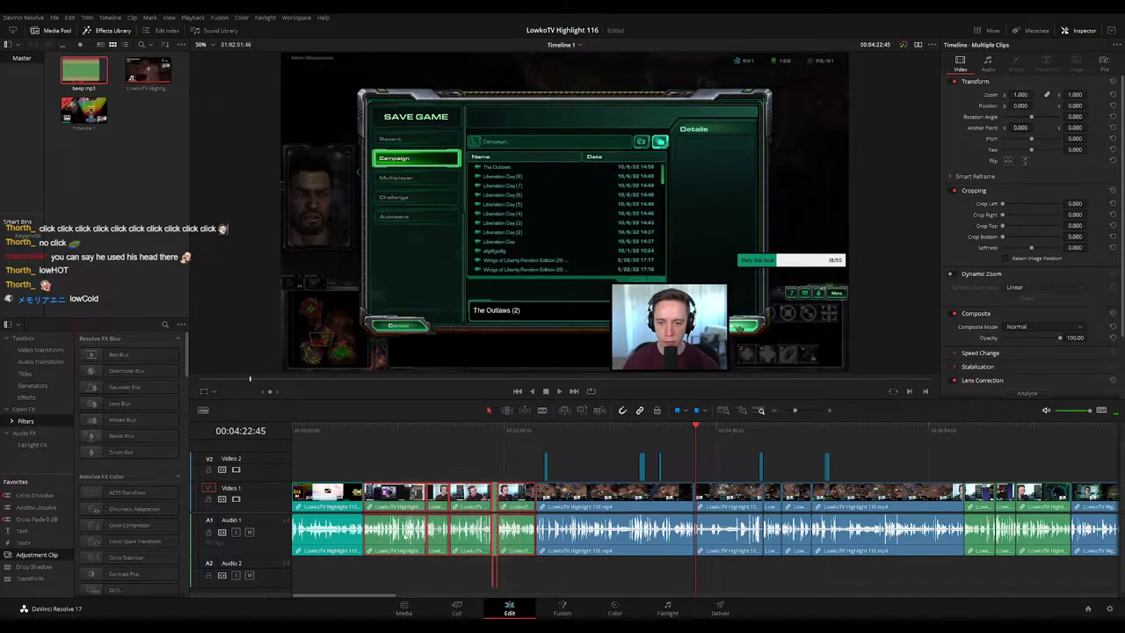
click(408, 463)
key(space)
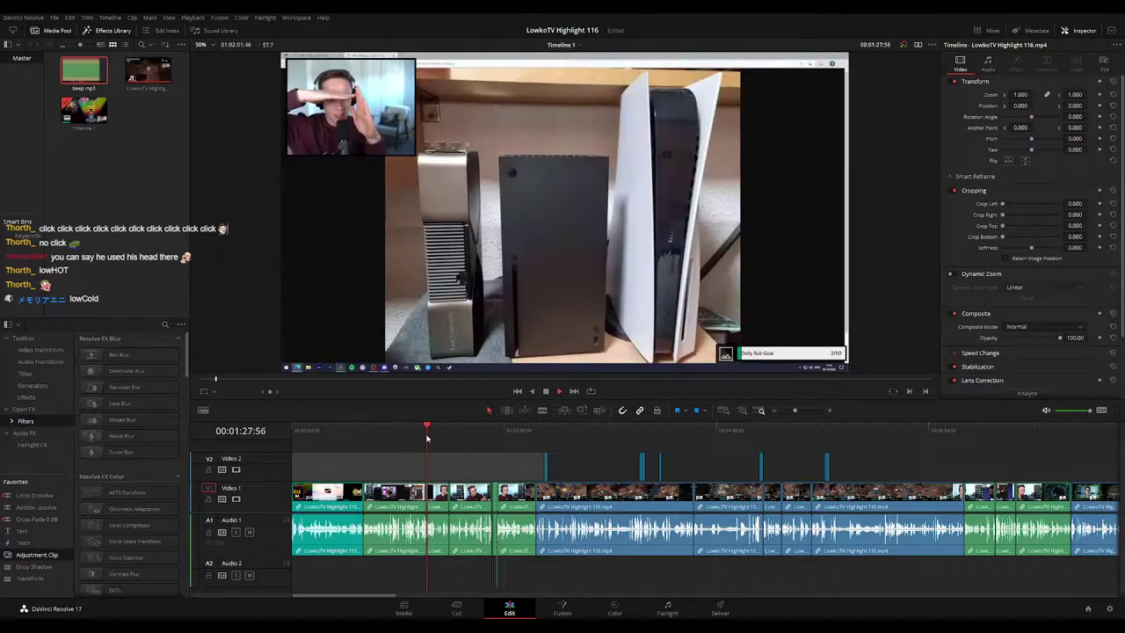
click(449, 432)
key(space)
Step: Lift the green clips after 00:01:43:23 onto Video 3 and move the first blue clip with its adjustment clips into their place
drag(521, 467, 460, 576)
drag(472, 493, 525, 504)
click(585, 467)
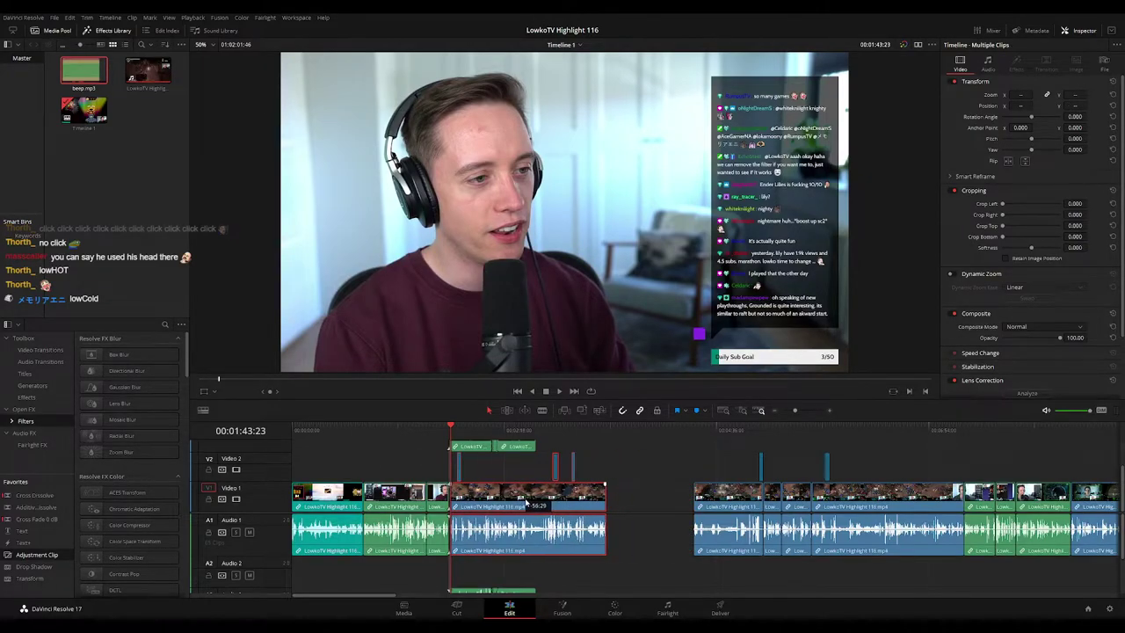
click(604, 472)
Step: Place the green clips parked on Video 3 into the gap behind the first blue clip
click(437, 431)
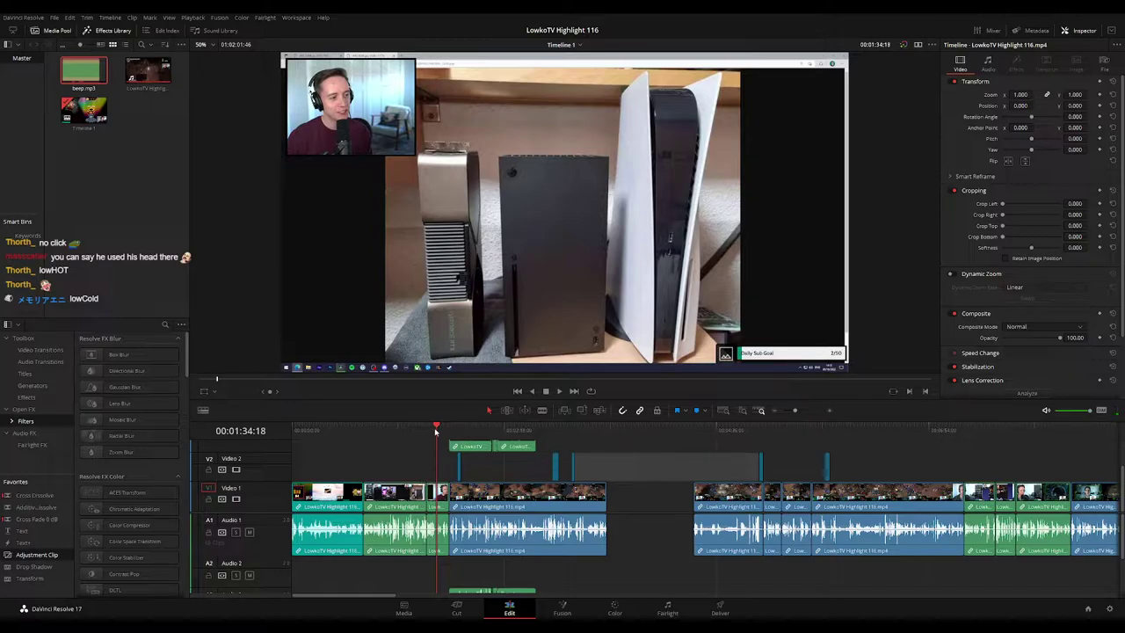
drag(440, 416, 441, 390)
drag(644, 426, 674, 504)
click(658, 455)
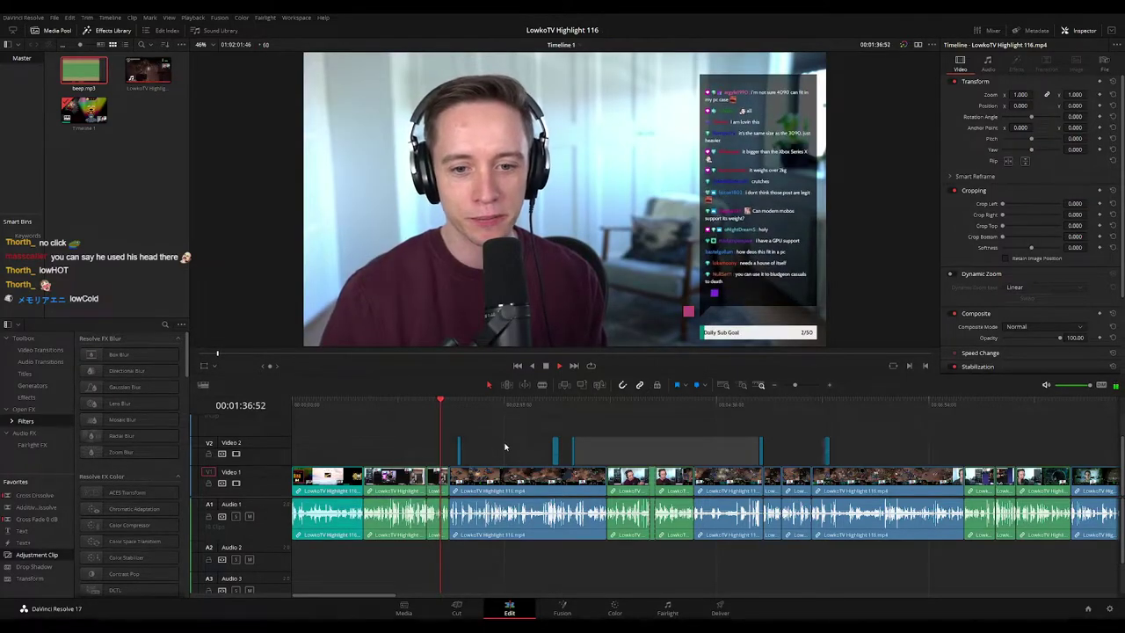
Step: Review the join from green to blue between 00:01:36 and 00:01:49, and the start of the relocated green clips near 00:03:26
click(511, 445)
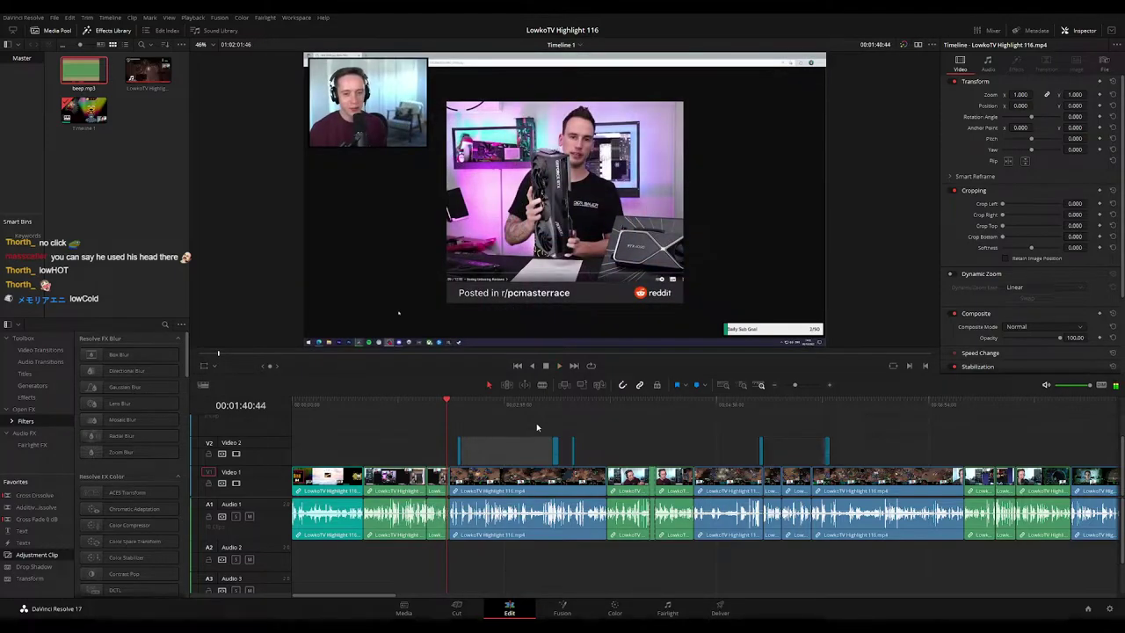
click(449, 406)
key(space)
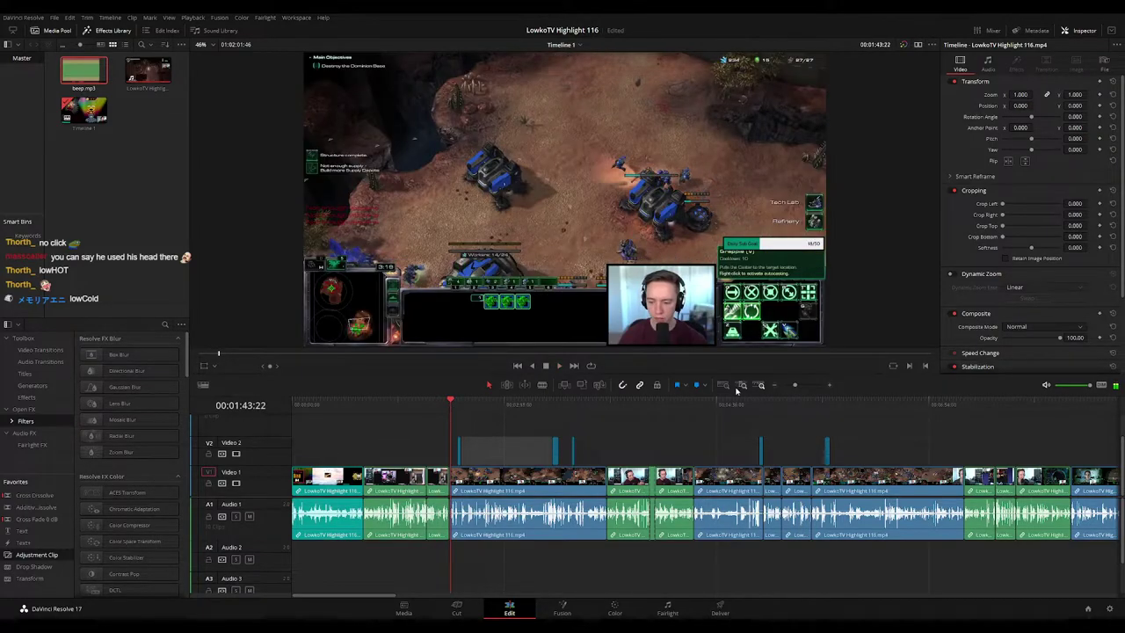
drag(795, 385, 786, 388)
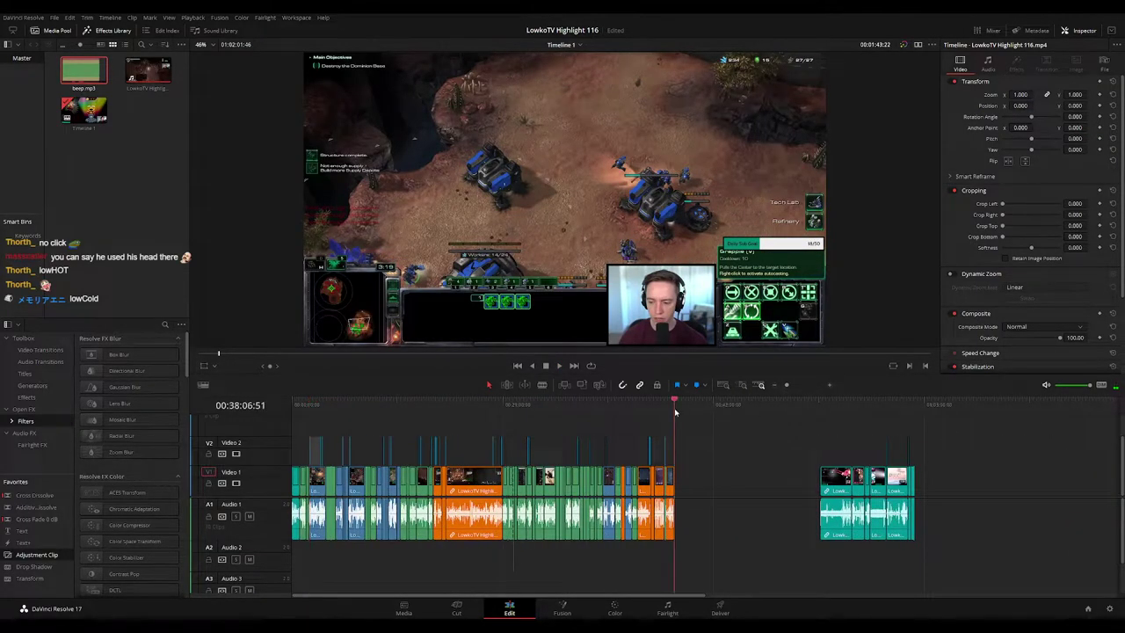
drag(314, 416, 310, 414)
key(space)
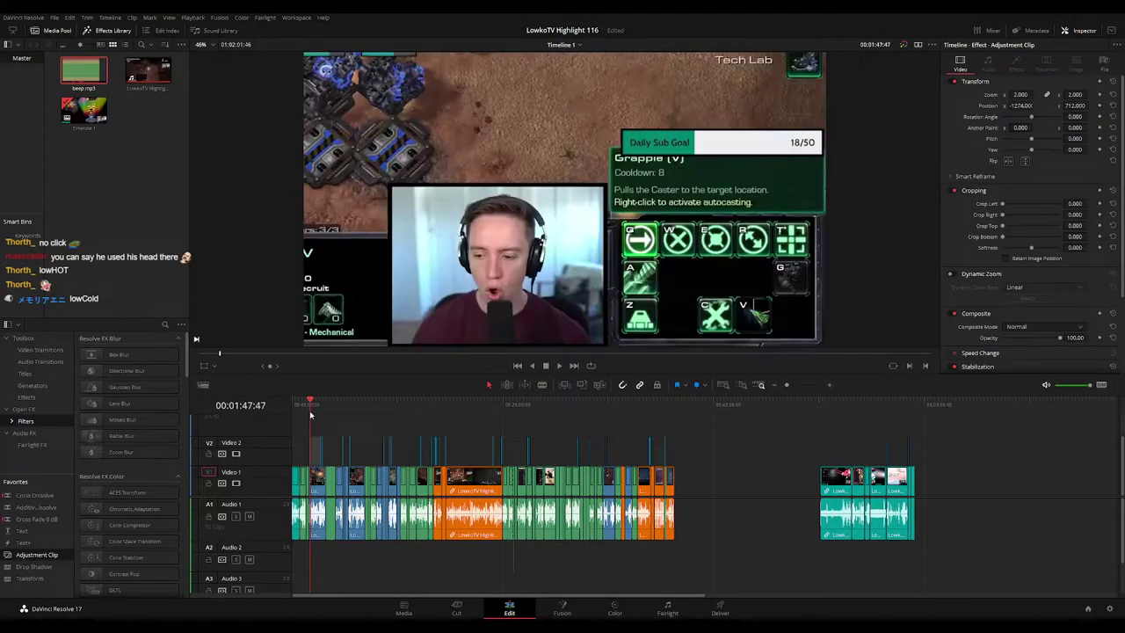
drag(787, 385, 800, 386)
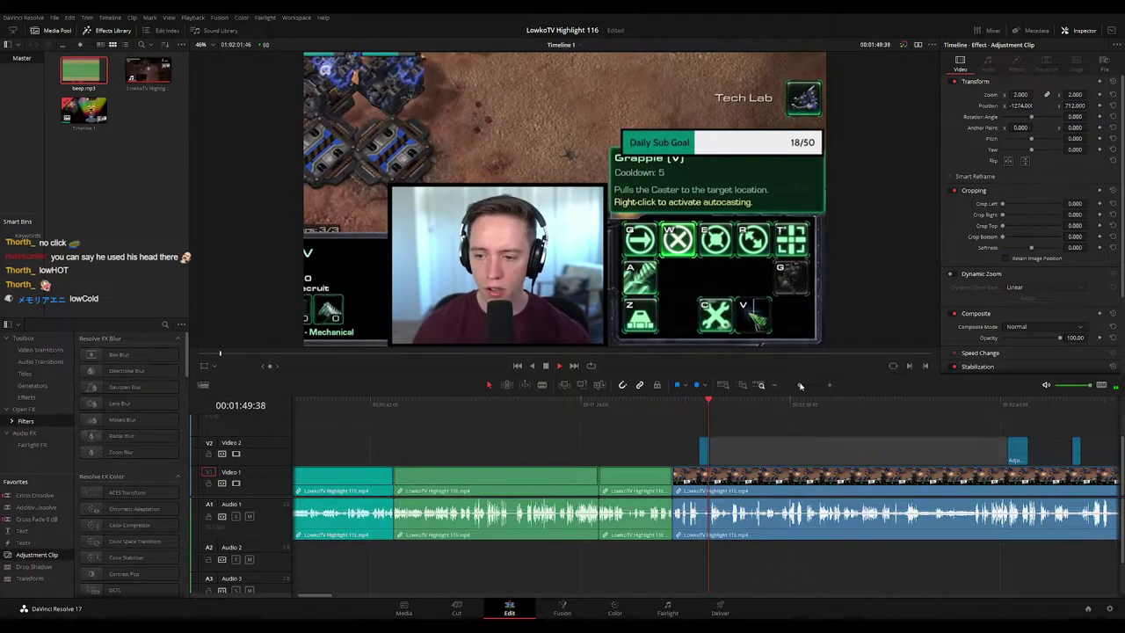
scroll(609, 431, right, 4)
drag(923, 408, 933, 422)
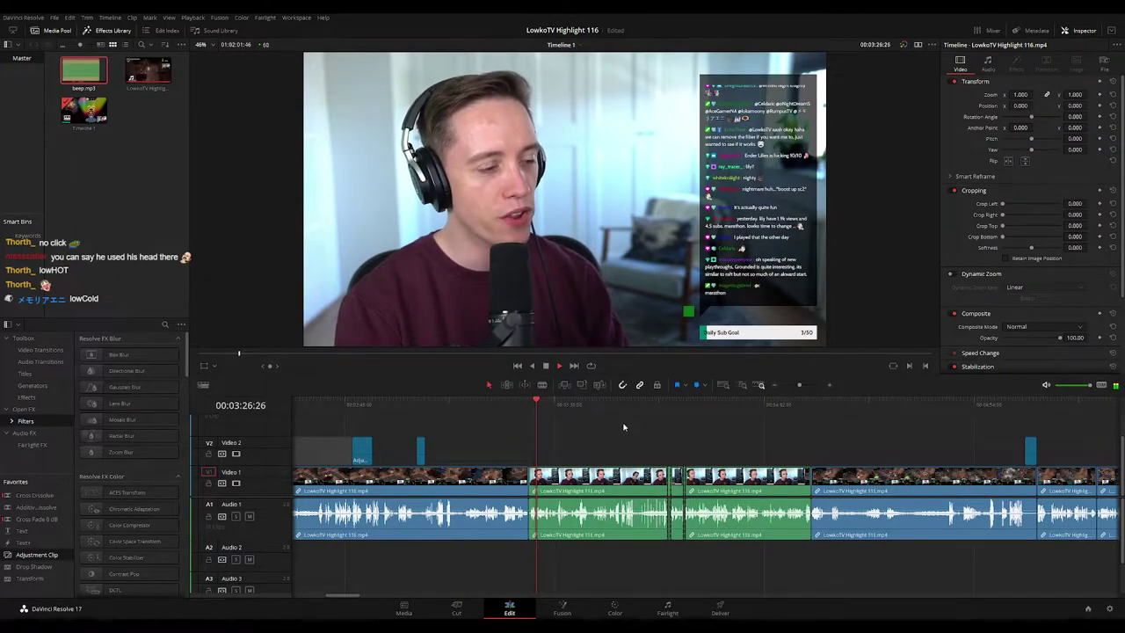
key(space)
drag(799, 384, 796, 385)
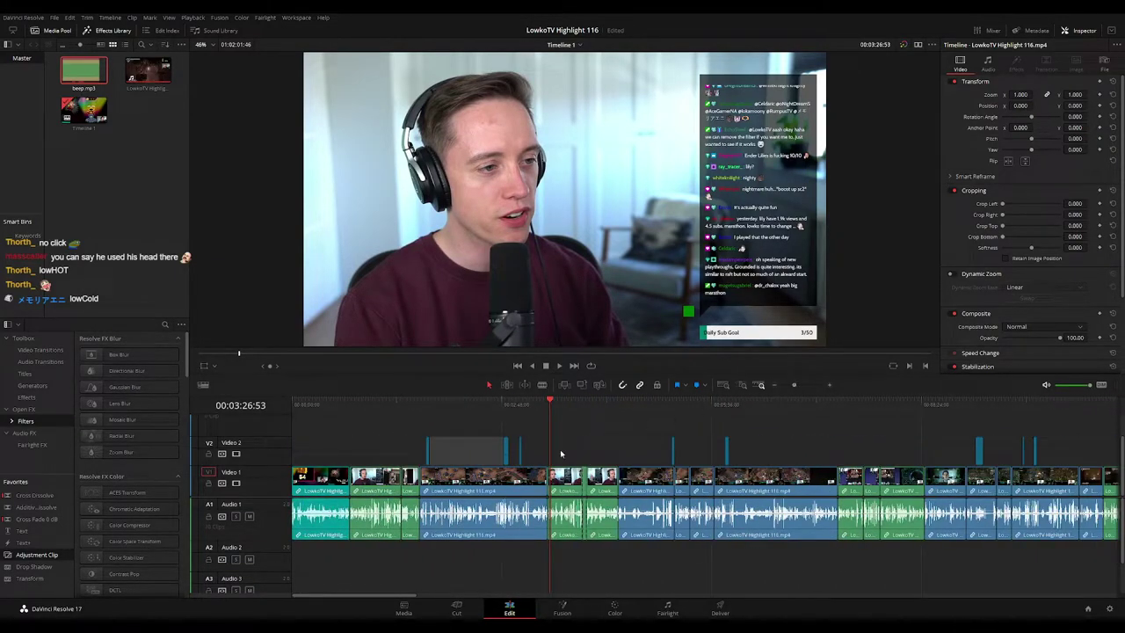
Step: Undo the placement of the green clips behind the first blue clip and that blue clip's move
key(ctrl+z)
key(ctrl+z)
key(ctrl+z)
scroll(453, 526, down, 3)
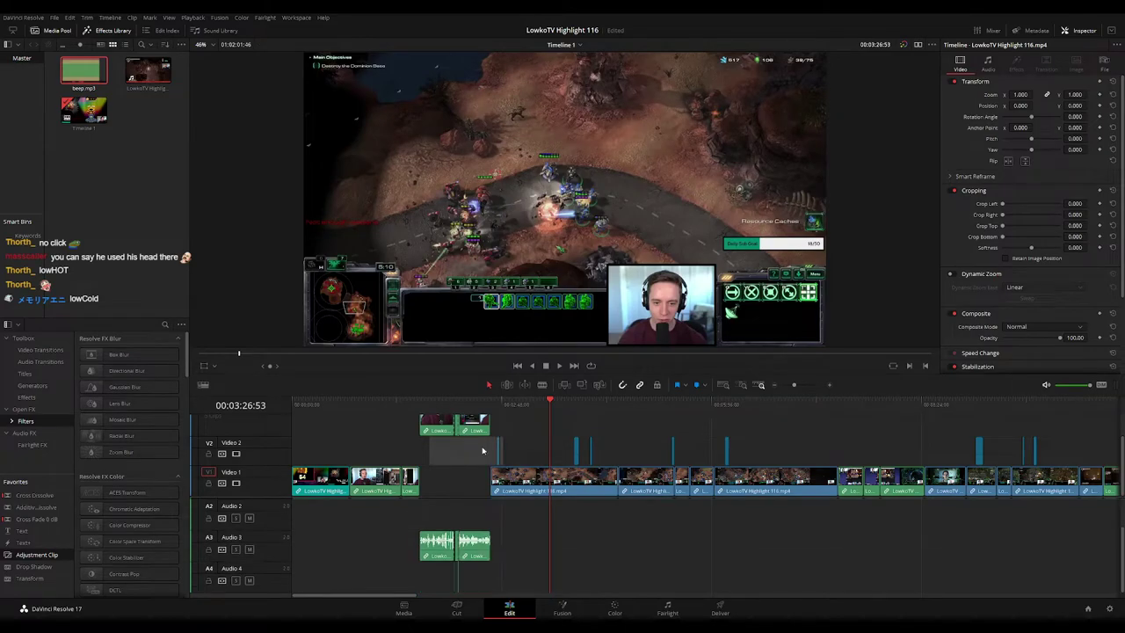
Step: Move the first blue clip with its adjustment clips directly against the green clip that ends near 00:01:43
scroll(475, 483, up, 2)
drag(516, 438, 482, 440)
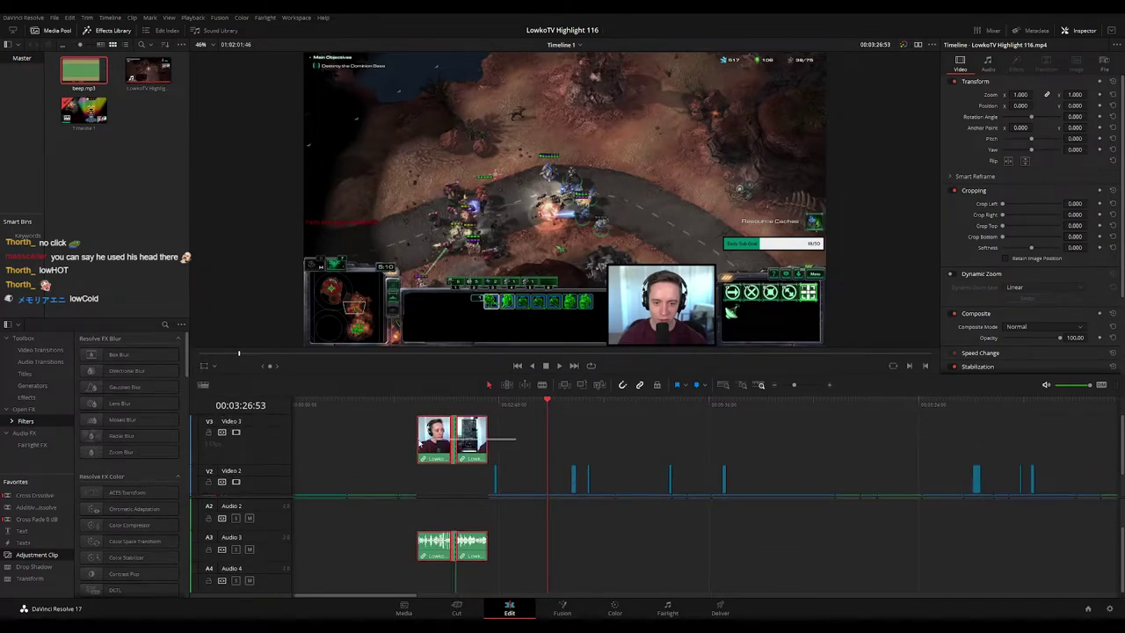
drag(459, 560, 414, 451)
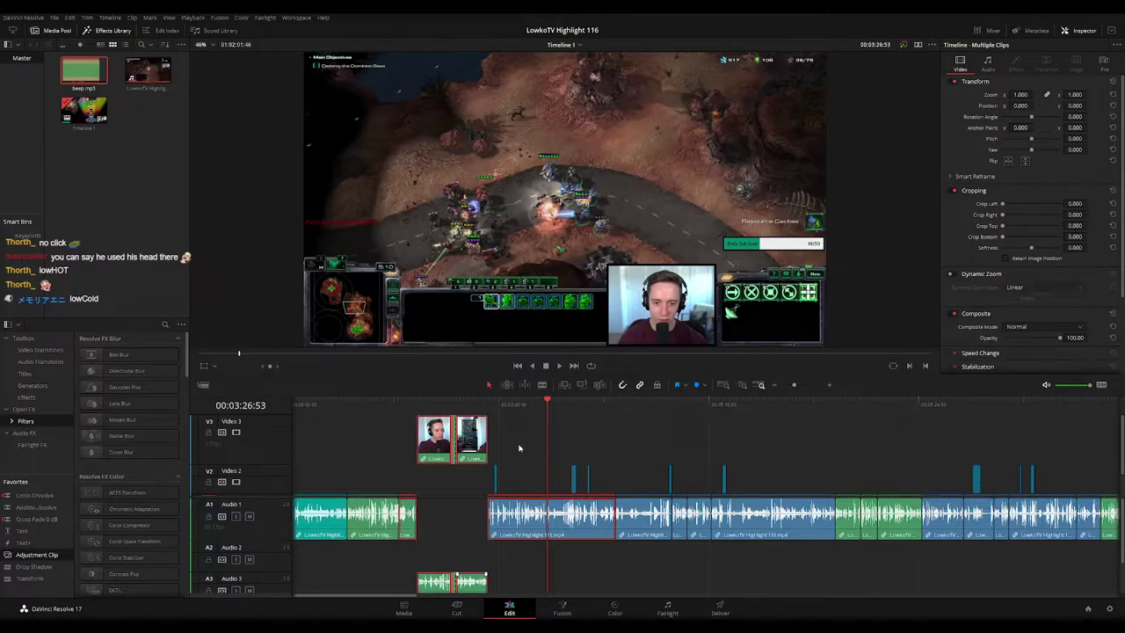
scroll(543, 438, down, 2)
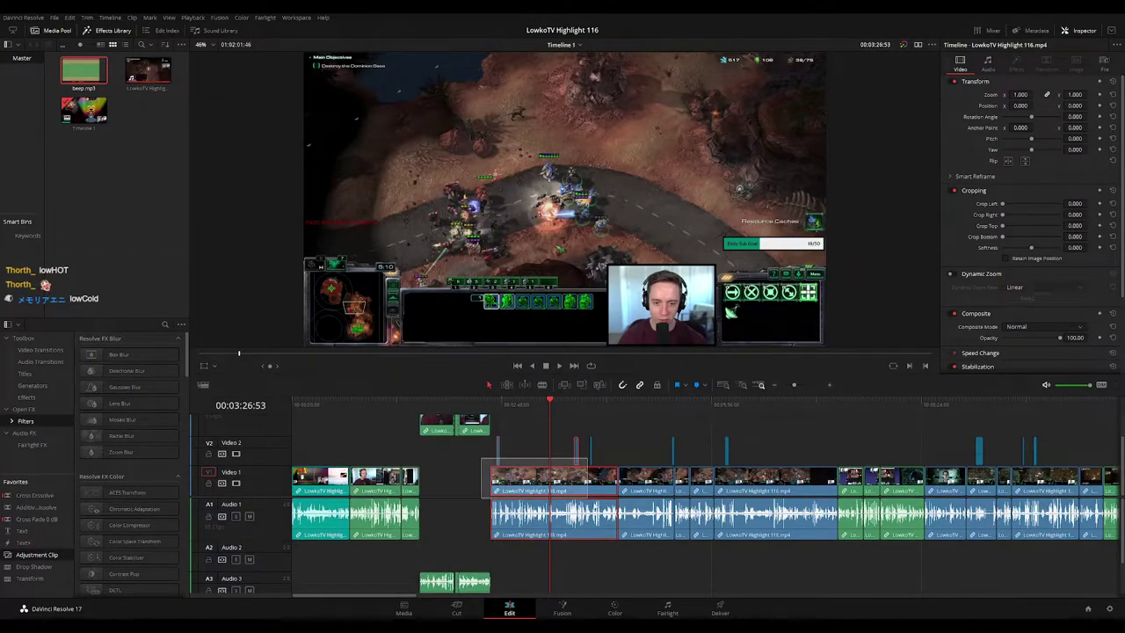
drag(574, 482, 503, 483)
click(561, 431)
Step: Place the parked green clips, together with their short sound clips on the lower audio track, in the gap behind the first blue clip
drag(794, 385, 793, 386)
drag(450, 404, 358, 425)
scroll(449, 500, down, 1)
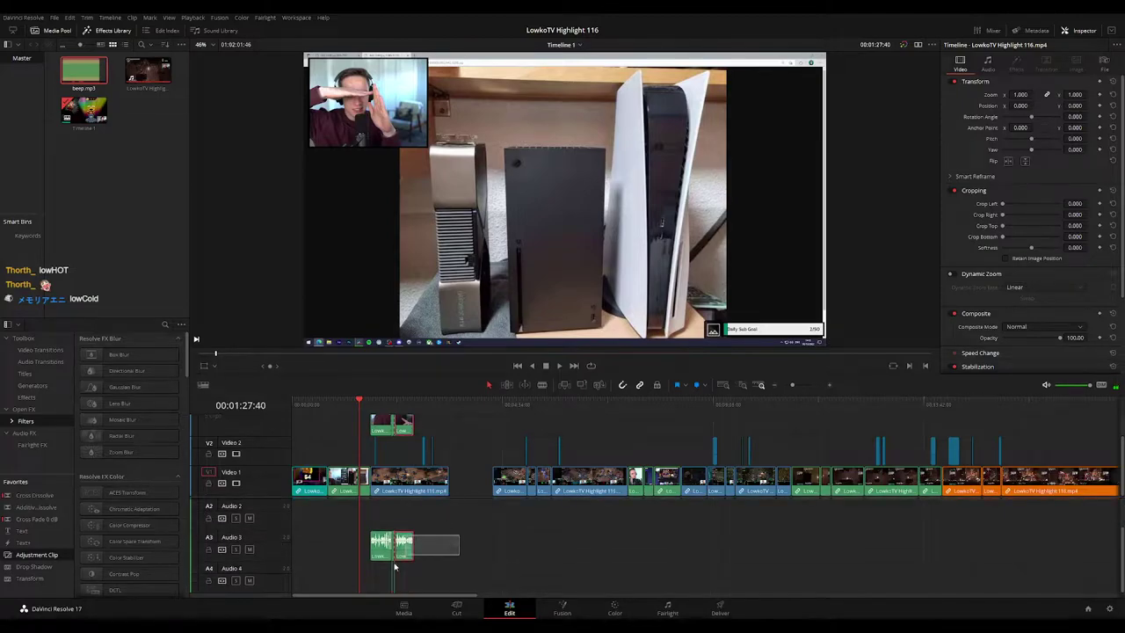
drag(394, 564, 361, 589)
drag(403, 550, 477, 497)
click(470, 453)
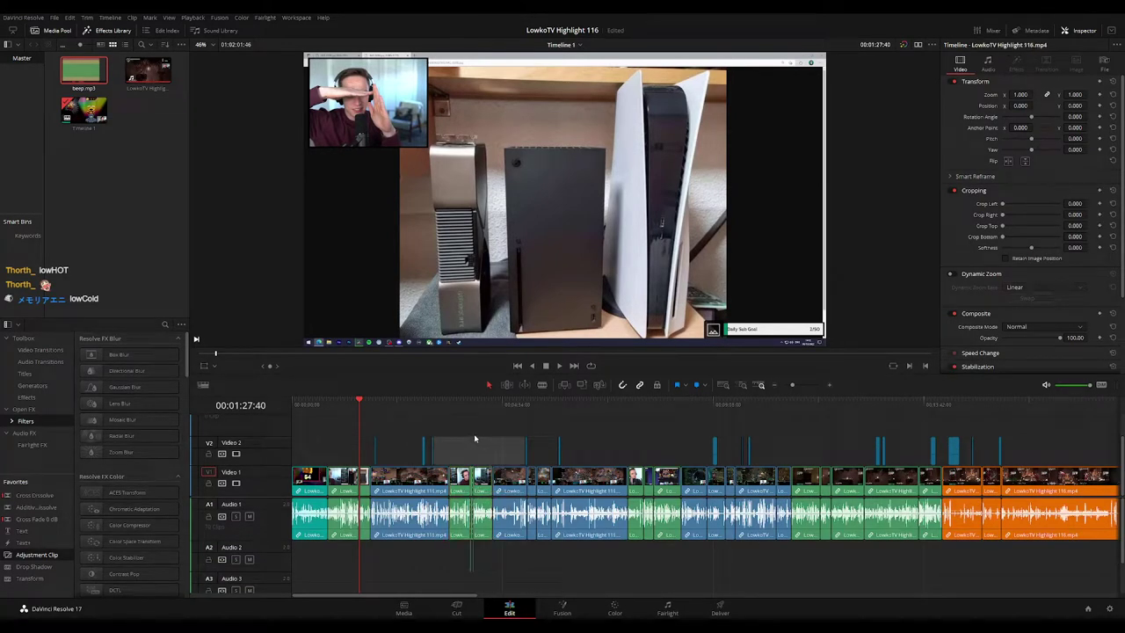
Step: Review the start of the first blue clip and the relocated green clips up to the next blue clip at about 00:04:21
click(371, 405)
key(space)
drag(435, 403, 450, 402)
drag(790, 385, 800, 385)
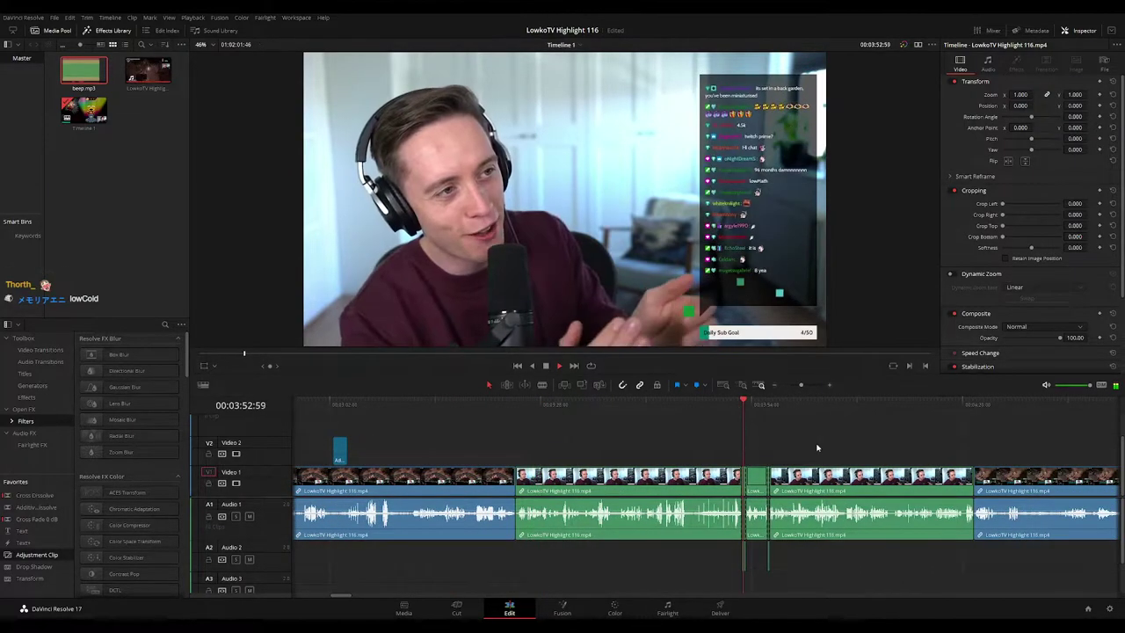
click(761, 409)
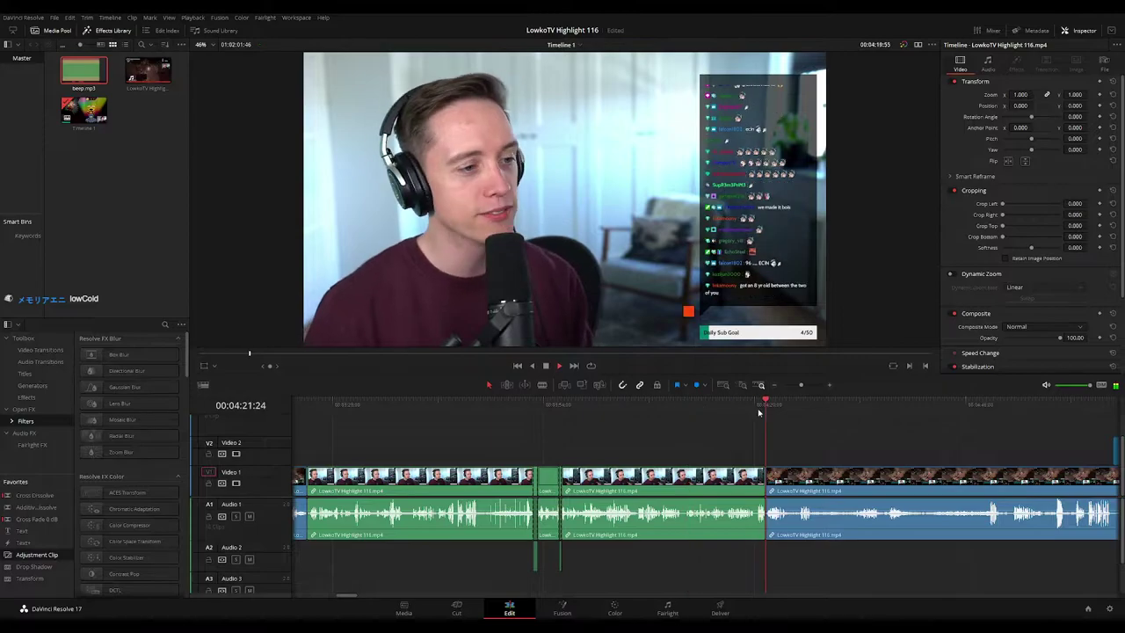
drag(800, 384, 793, 385)
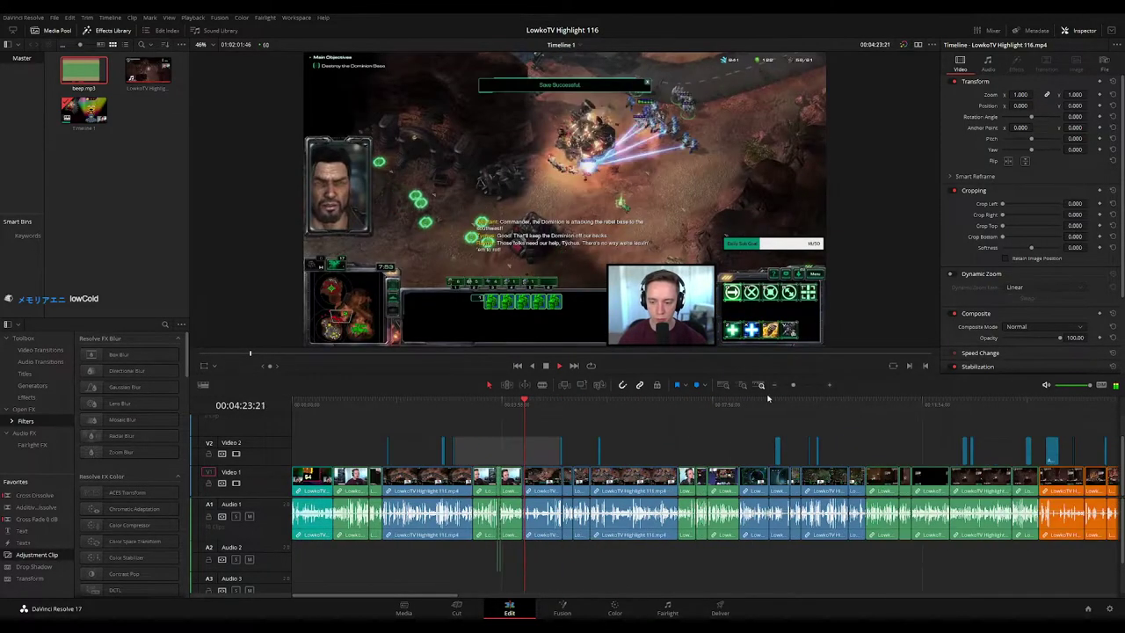
Step: Skim the following blue StarCraft clips from about 00:04:23 to 00:05:45, checking where the last one starts near 00:05:39
click(577, 426)
click(559, 405)
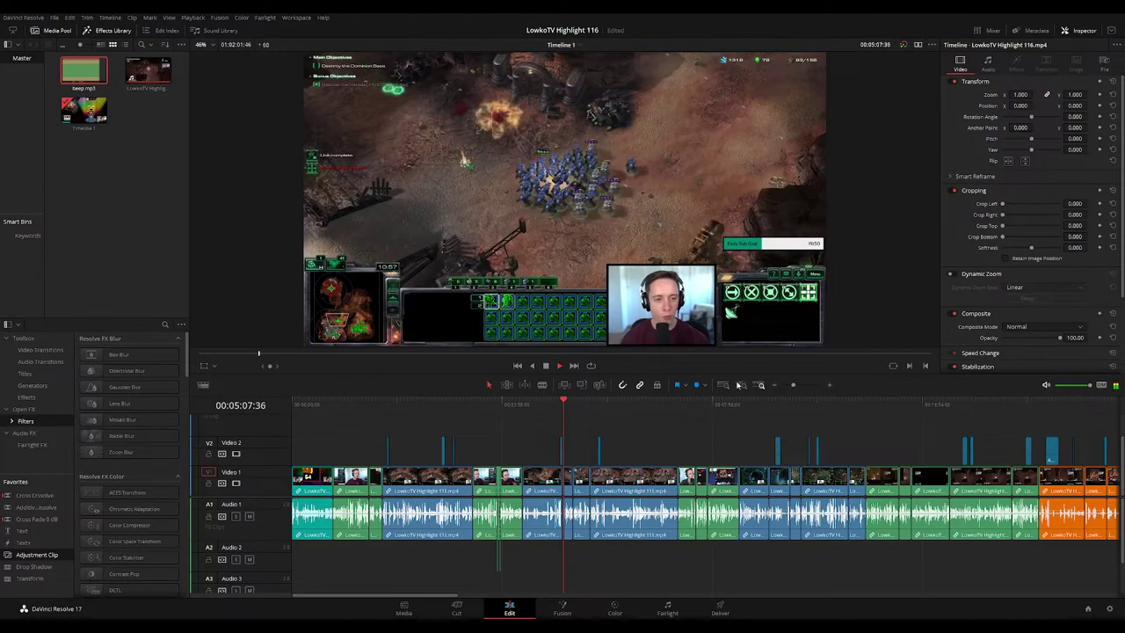
drag(793, 385, 798, 384)
scroll(772, 455, right, 3)
click(585, 405)
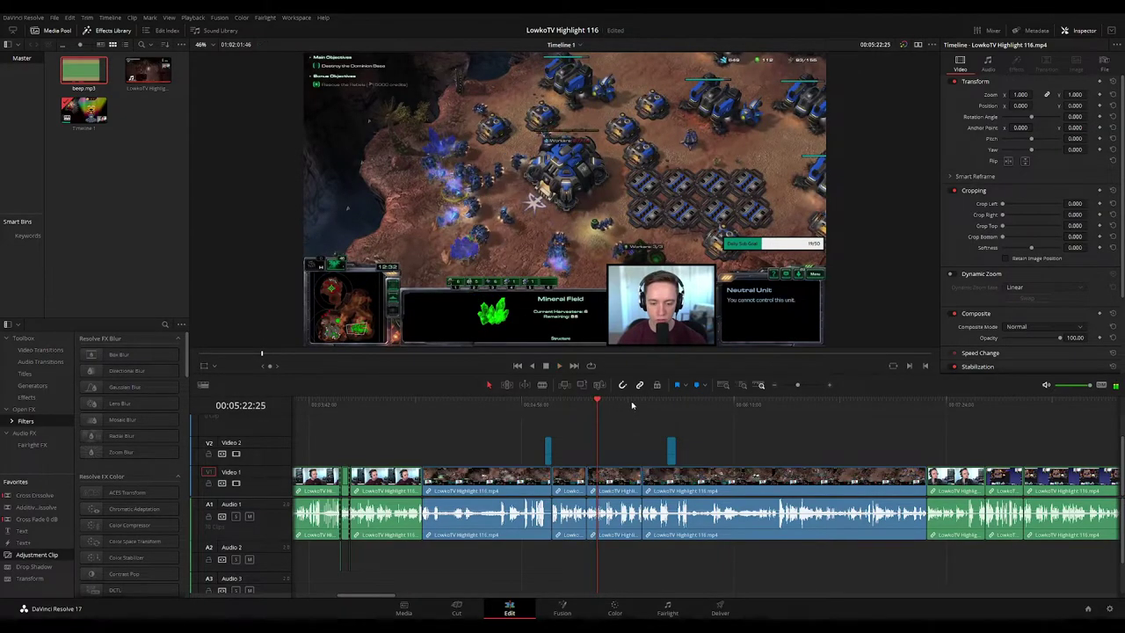
click(641, 403)
click(621, 407)
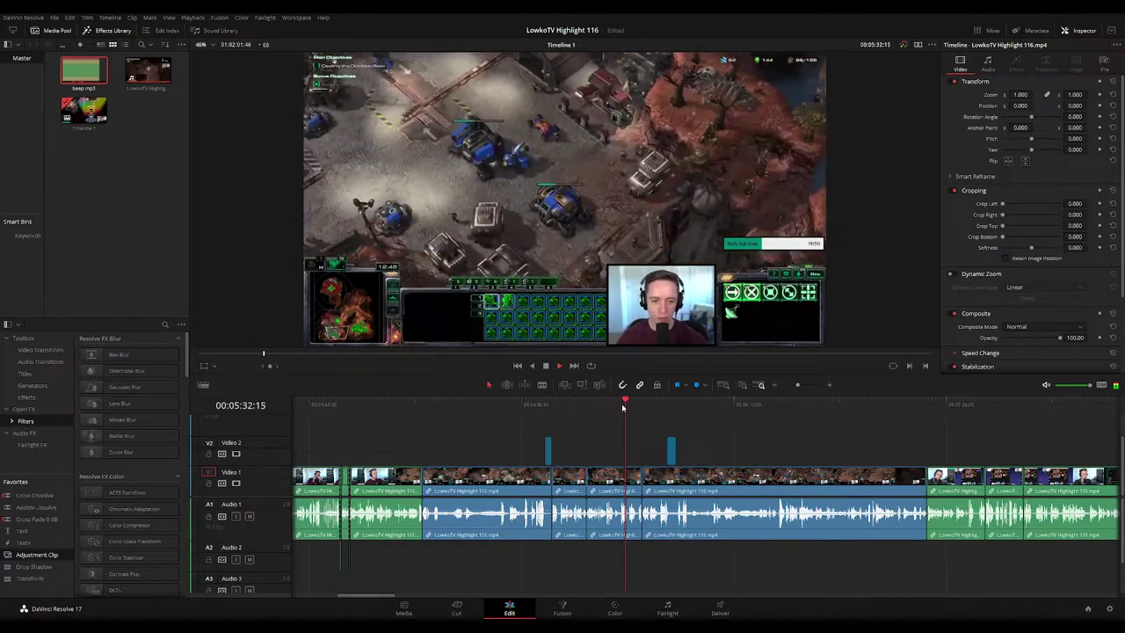
key(Down)
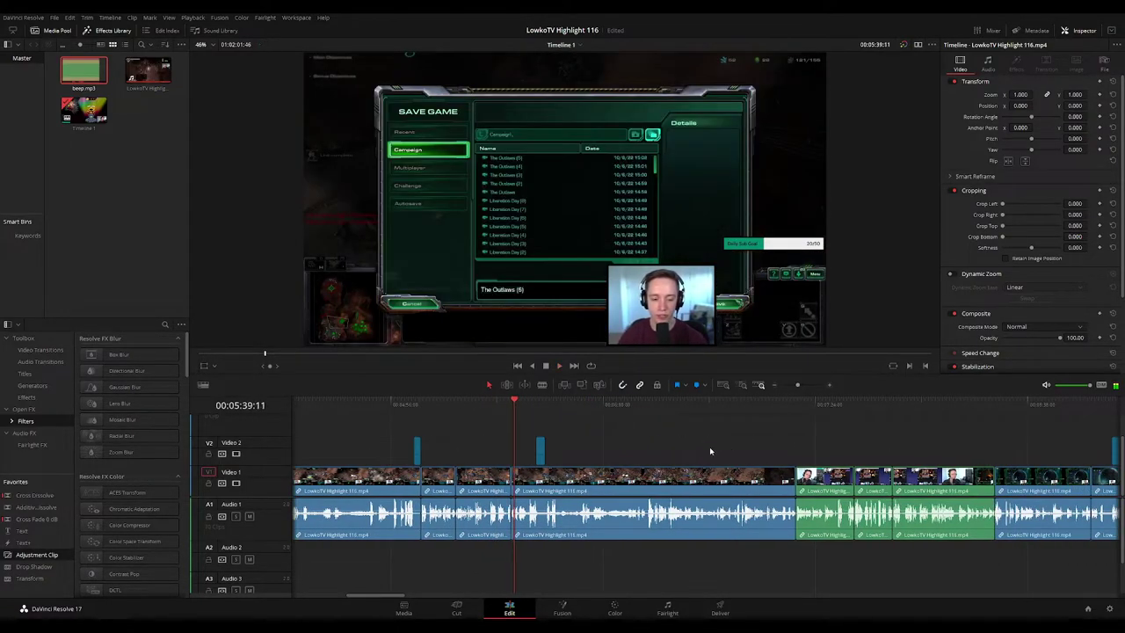
click(527, 407)
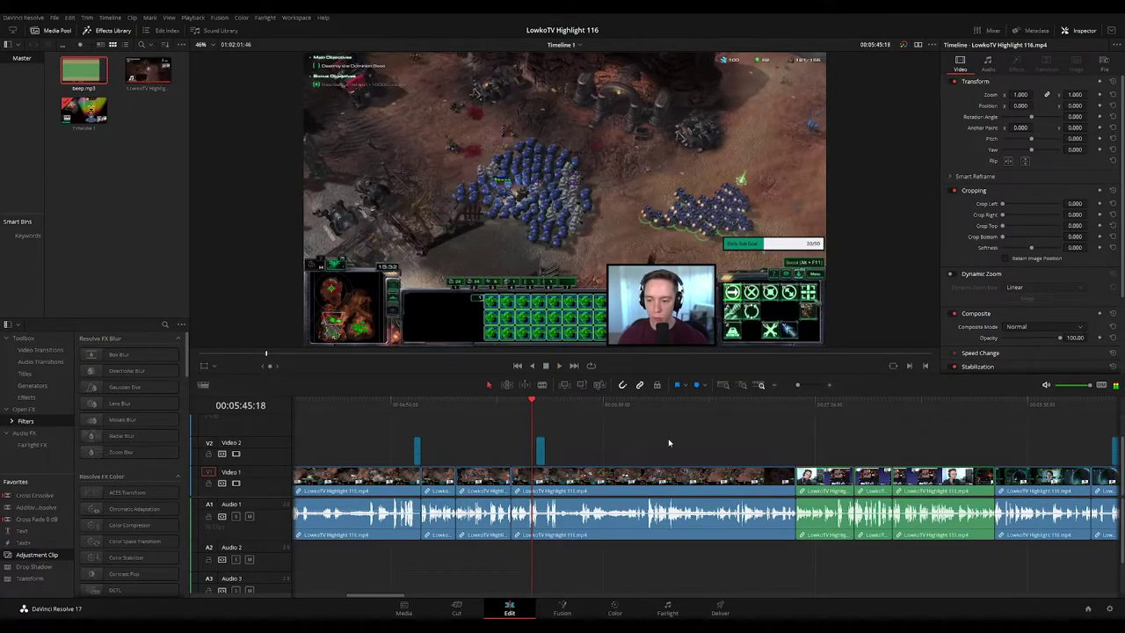
Step: Try parking the green webcam clip near 00:07:20 on Video 3, review it up to about 00:07:32 and return it to Video 1
click(641, 442)
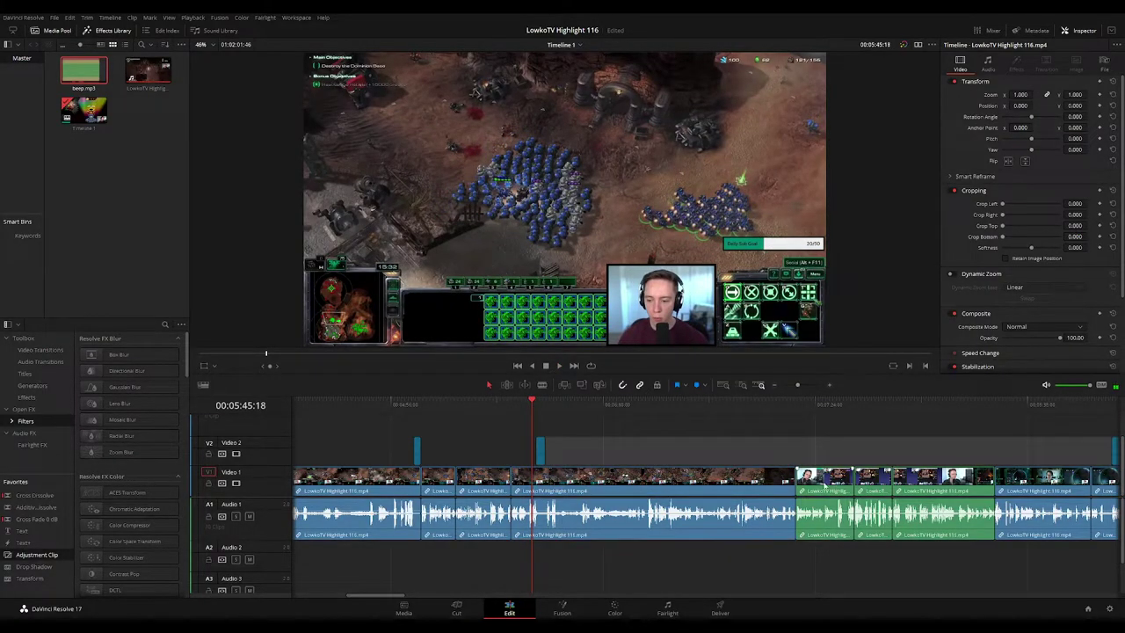
drag(822, 483, 538, 486)
click(819, 458)
click(805, 407)
key(space)
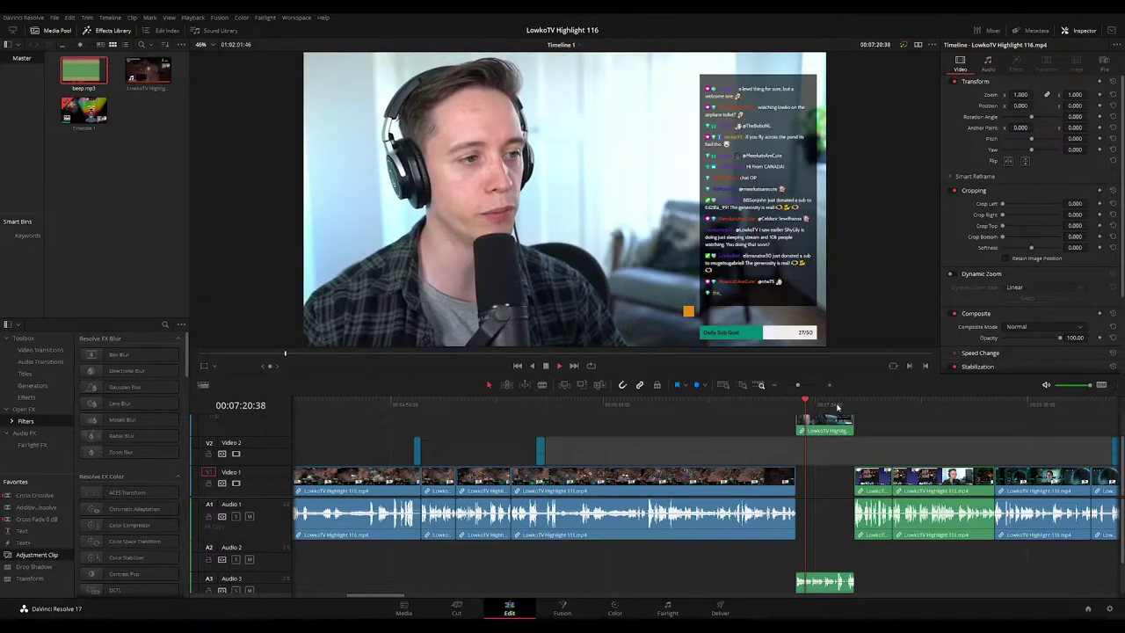
click(853, 405)
click(837, 408)
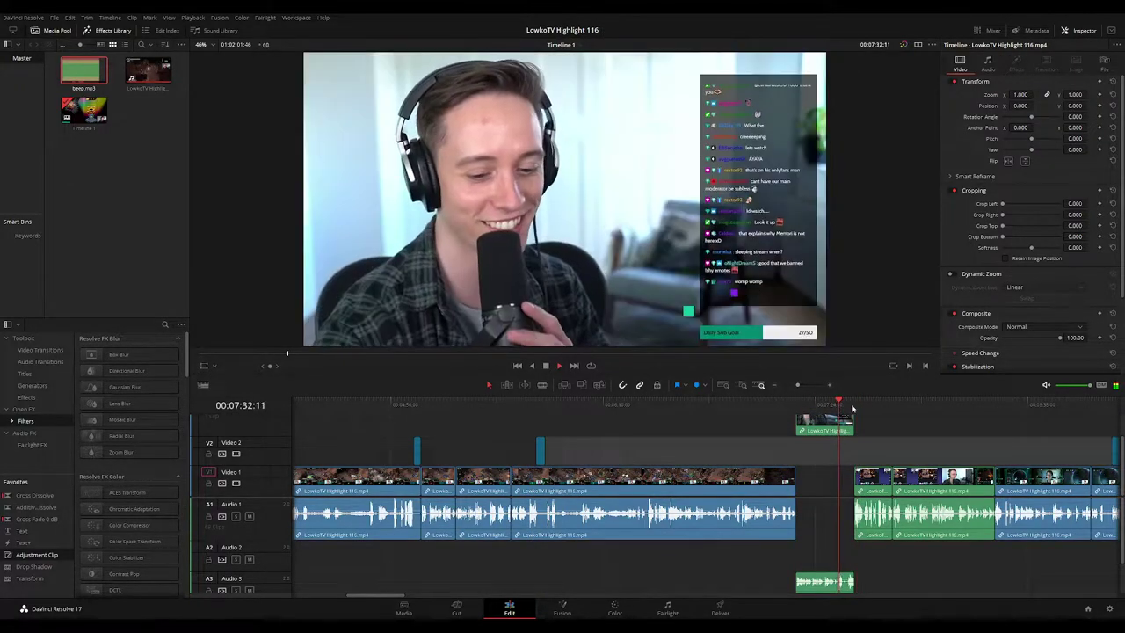
drag(836, 427, 836, 478)
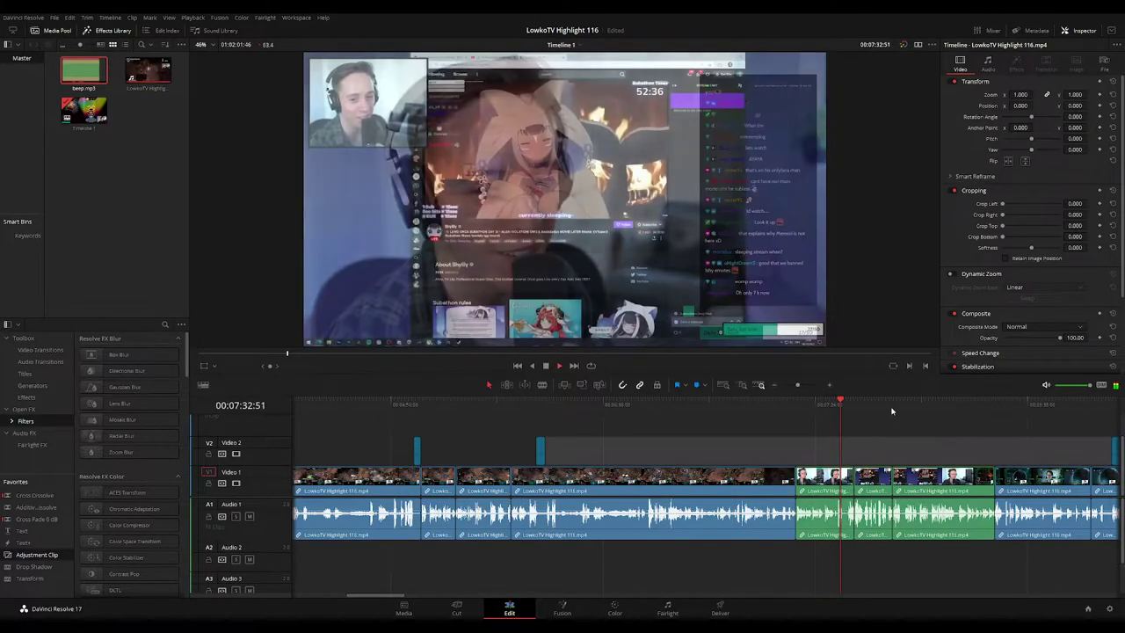
Step: Park the long blue clip starting at 00:05:38:55, with its adjustment clip, one track higher so its end lines up with the green group's end
click(893, 410)
key(space)
drag(941, 448, 825, 495)
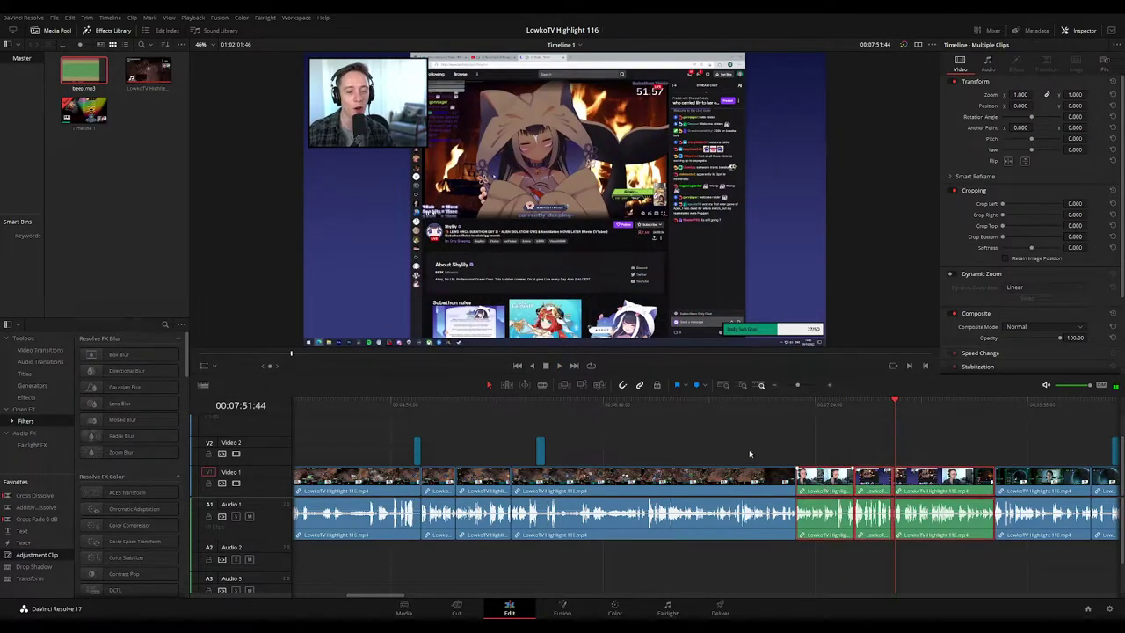
drag(648, 441, 516, 486)
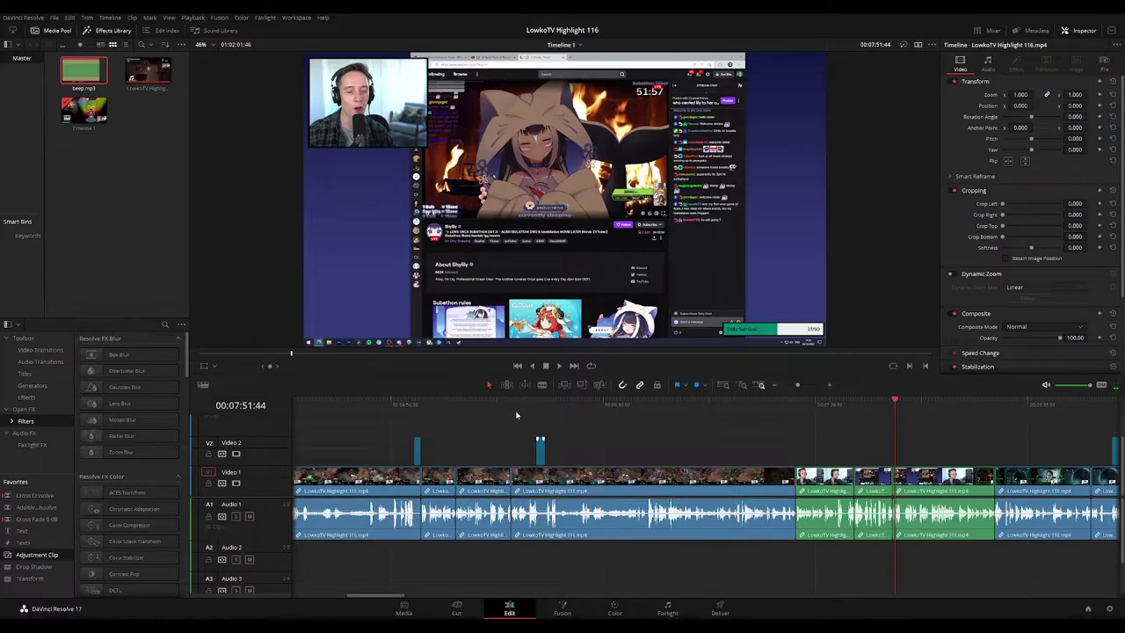
click(513, 405)
key(space)
drag(609, 488, 804, 452)
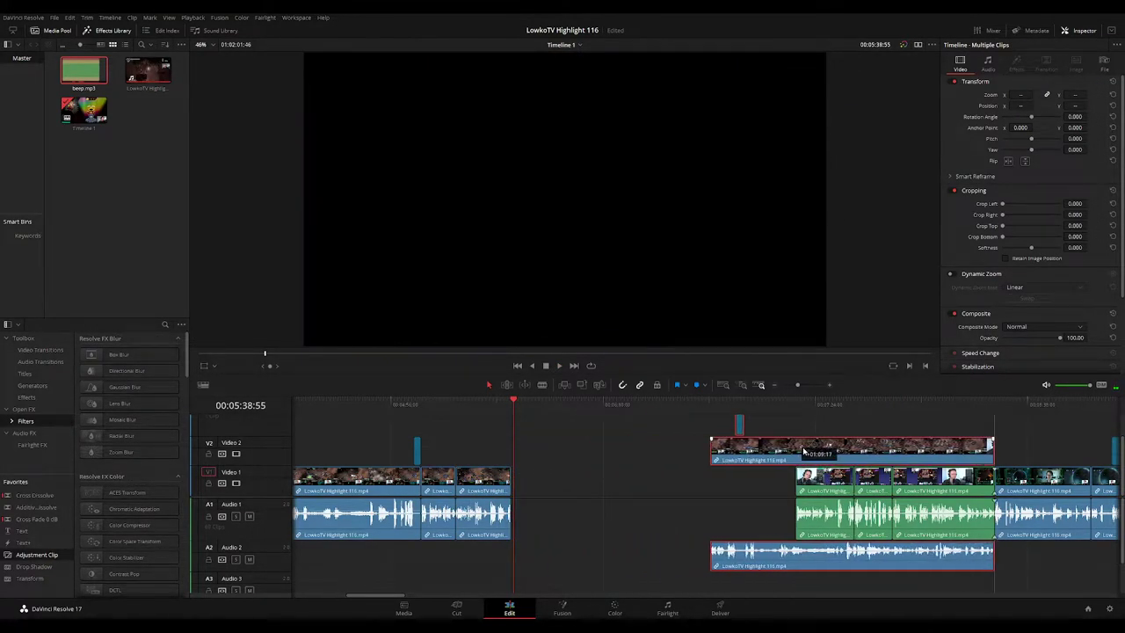
Step: Move the three green clips back to 00:05:38:55 and drop the parked long blue clip directly behind them on Video 1
drag(718, 487, 663, 494)
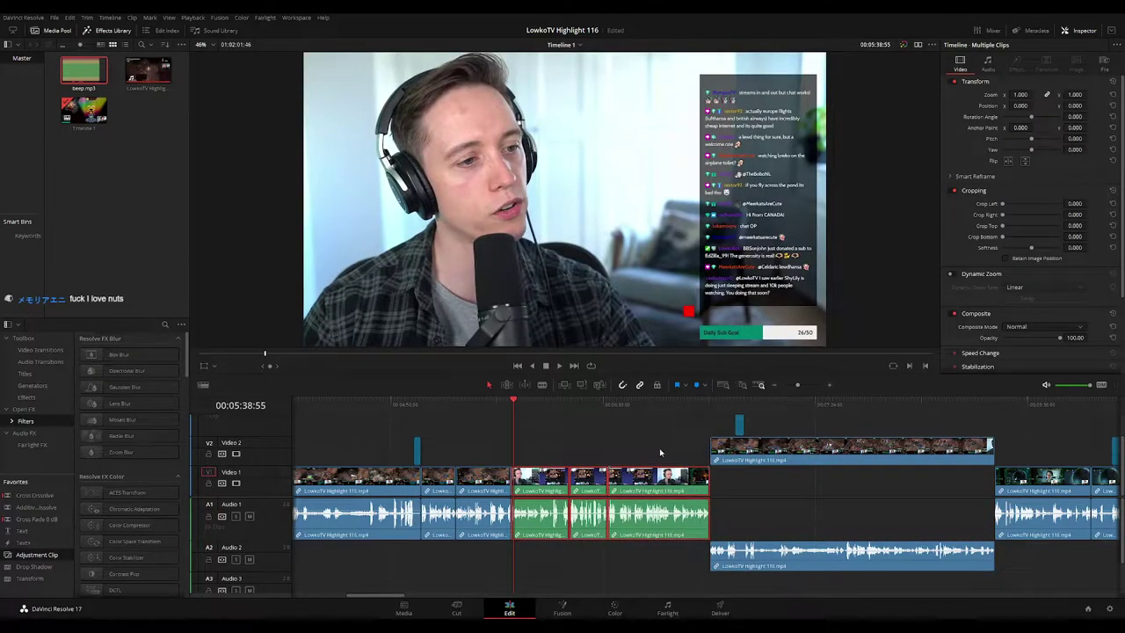
click(740, 448)
drag(780, 469, 783, 474)
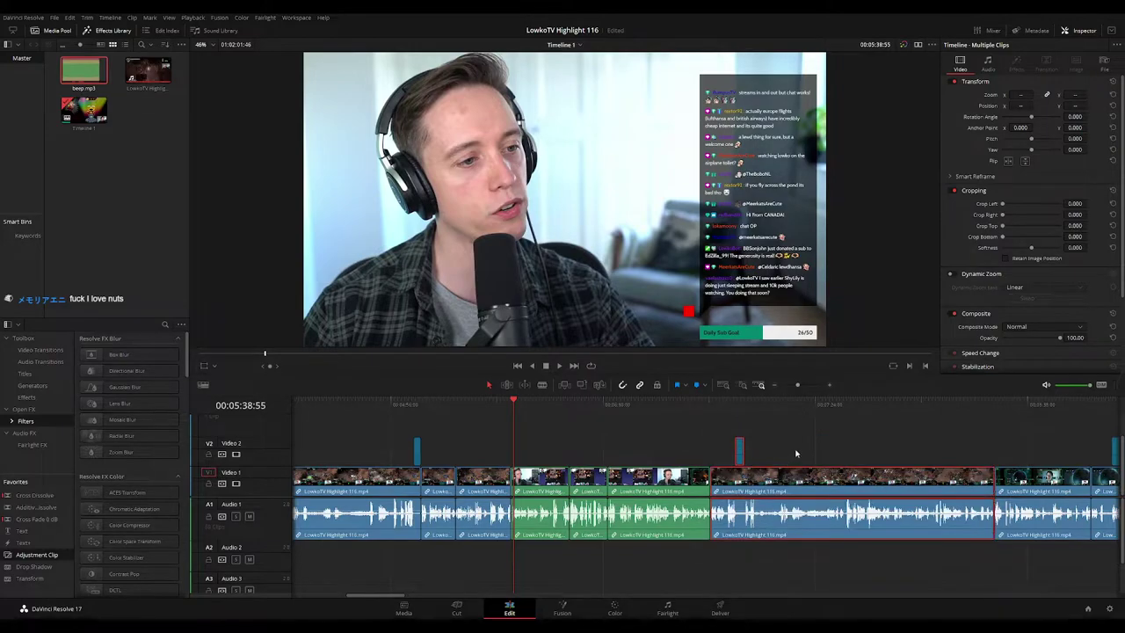
Step: Check the following blue clips up to about 00:09:00 and lift the blue group starting at 00:08:26:36 onto Video 2 with its adjustment clips
key(space)
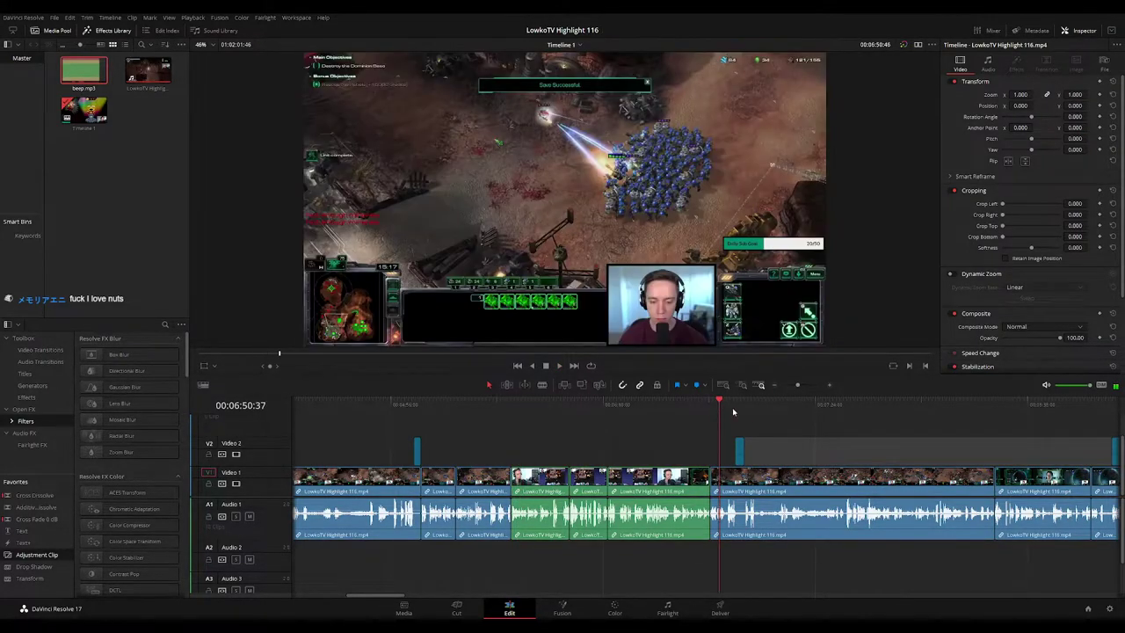
click(638, 404)
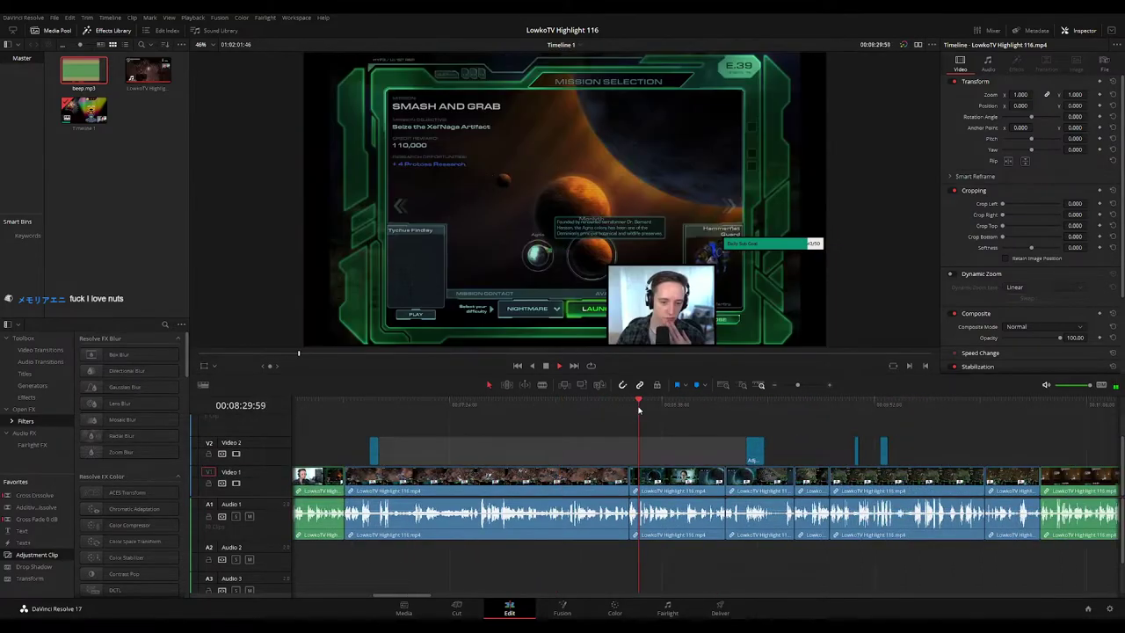
click(726, 406)
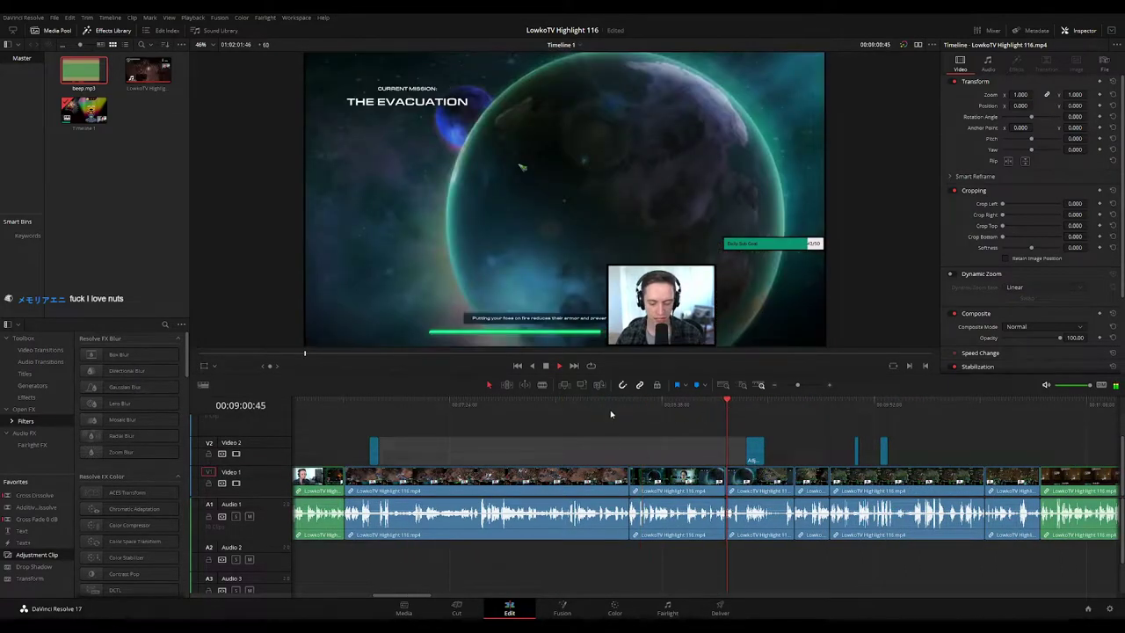
click(611, 410)
drag(624, 412, 630, 412)
scroll(817, 449, right, 2)
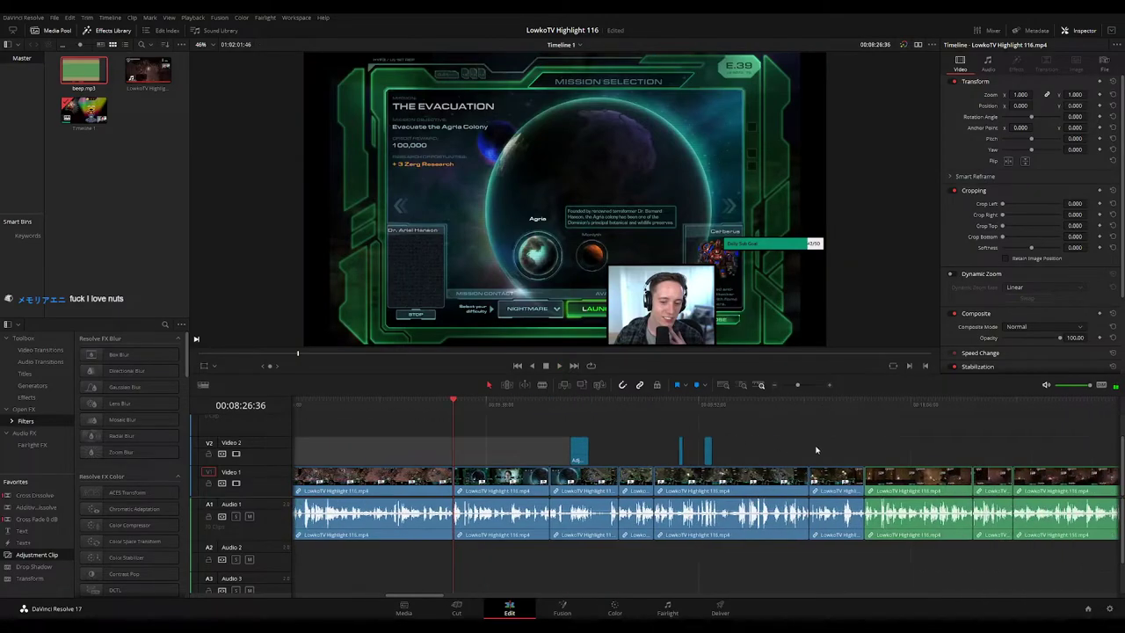
drag(817, 435, 522, 465)
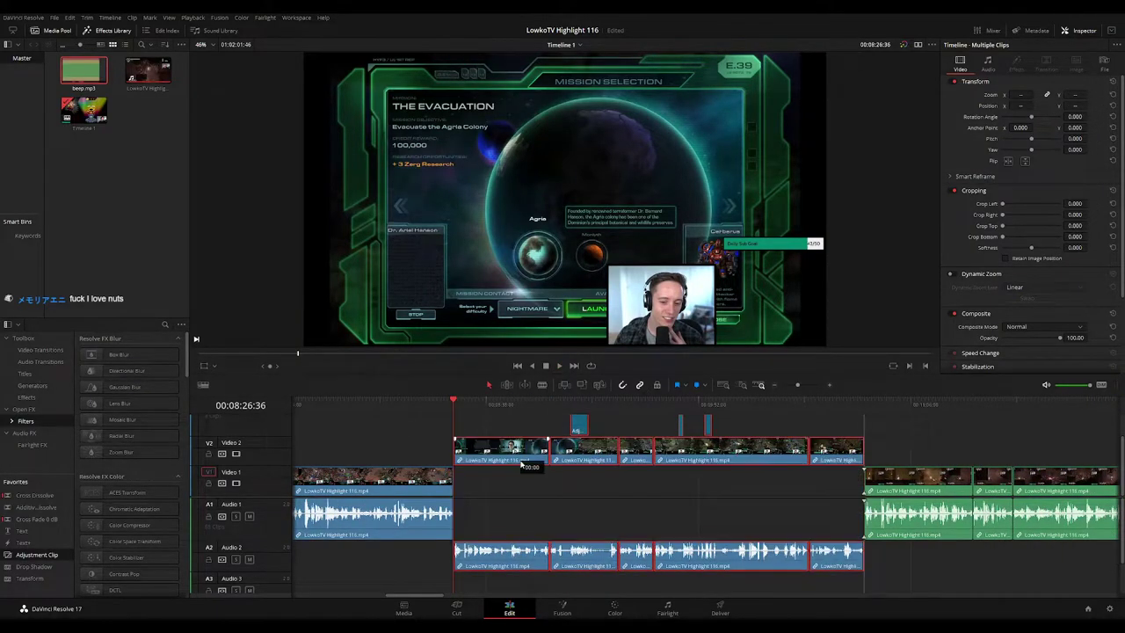
Step: Review the green platformer clips from about 00:10:50 to 00:11:49, checking where each one starts
click(862, 409)
key(space)
scroll(941, 449, right, 2)
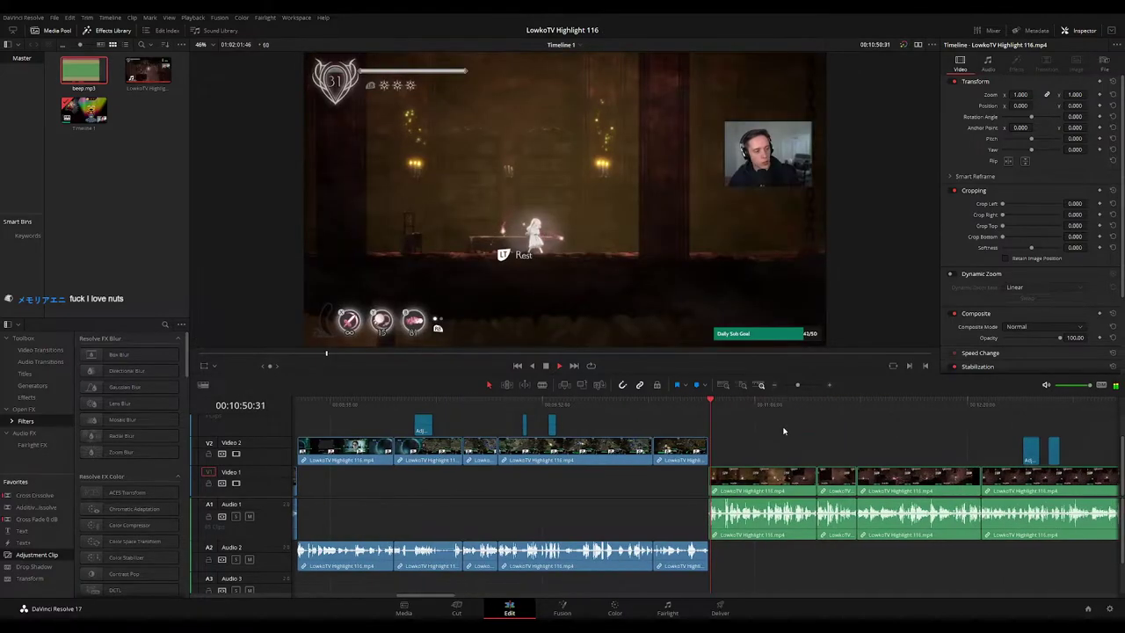
mouse_move(799, 410)
mouse_down()
mouse_move(811, 409)
mouse_move(782, 409)
mouse_move(818, 407)
mouse_up()
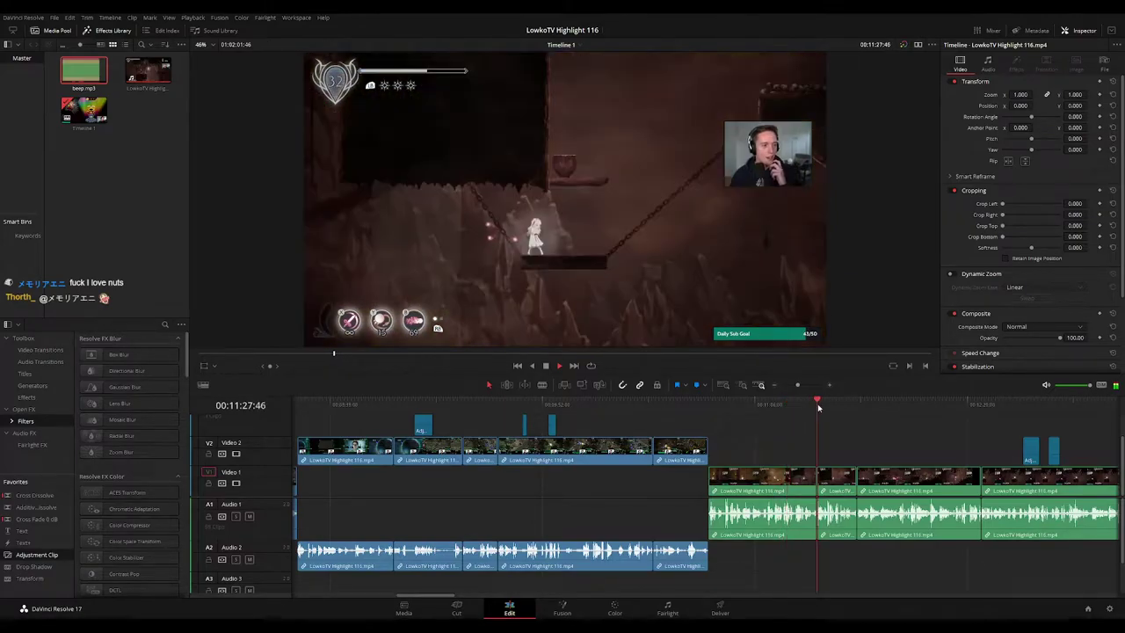
click(856, 409)
scroll(884, 422, right, 3)
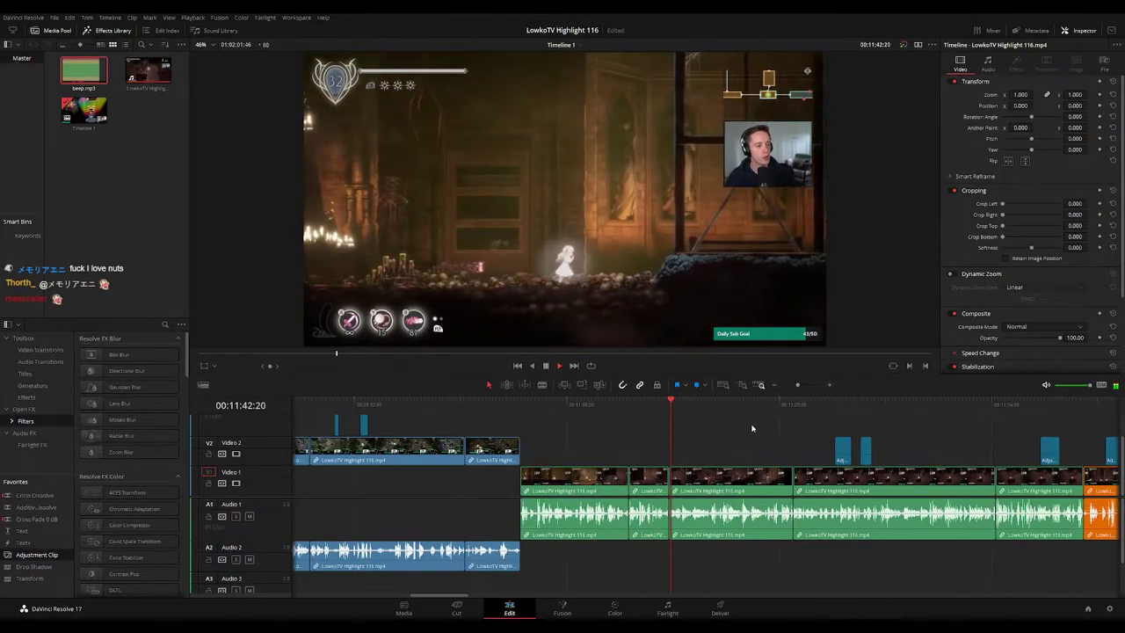
click(691, 408)
key(space)
Step: Move the first two green clips after the parked blue group to the far end of the timeline, behind the teal clips
drag(653, 443, 588, 482)
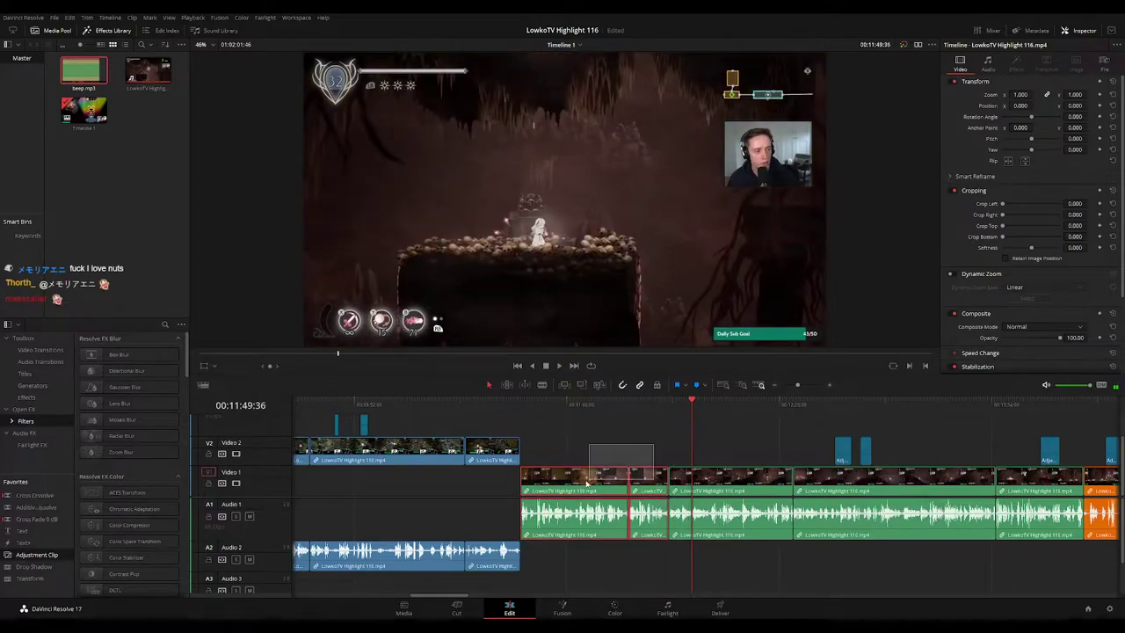
drag(797, 384, 789, 387)
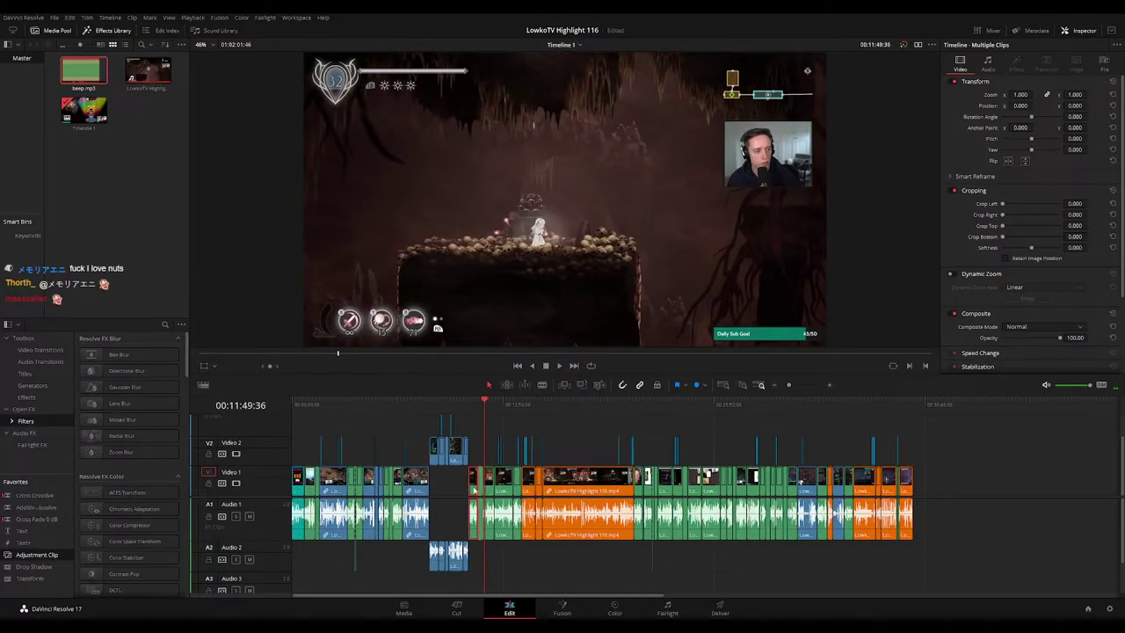
drag(471, 486, 1092, 474)
drag(866, 474, 837, 511)
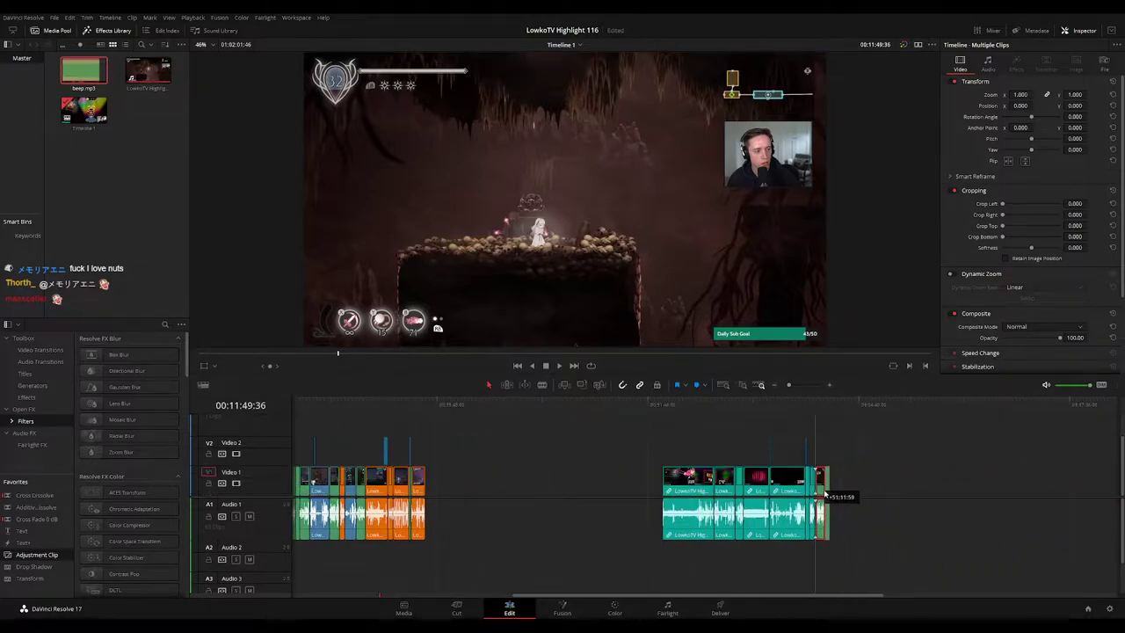
click(674, 455)
scroll(740, 448, left, 8)
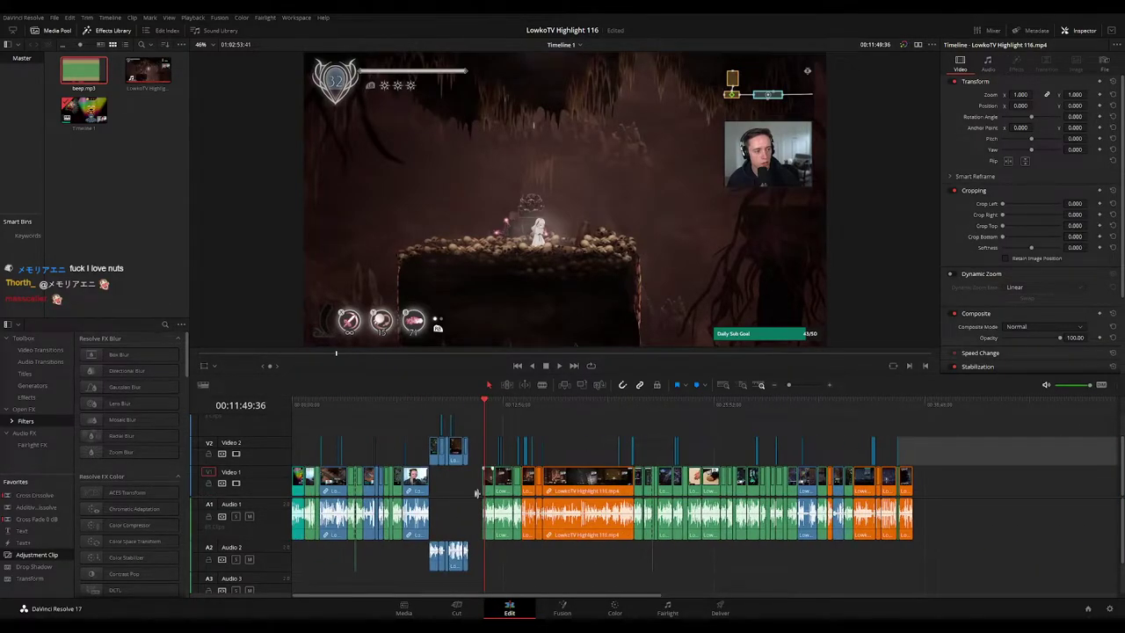
click(464, 487)
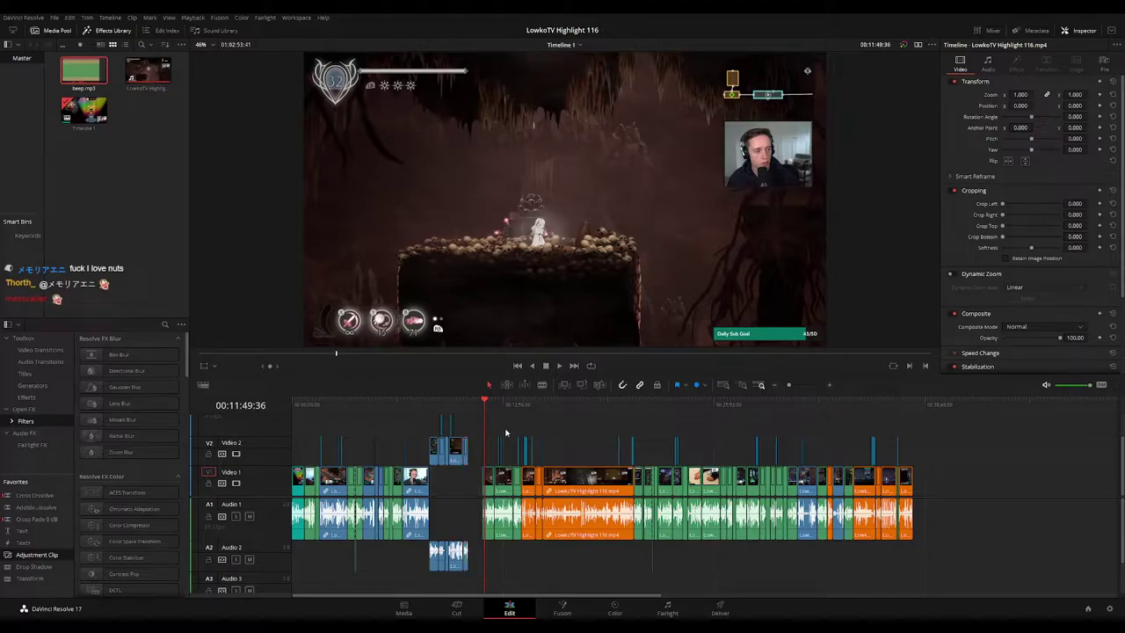
Step: Review the first remaining green clip from about 00:11:49 and its transition into the next green clip near 00:12:25
drag(788, 384, 795, 384)
key(space)
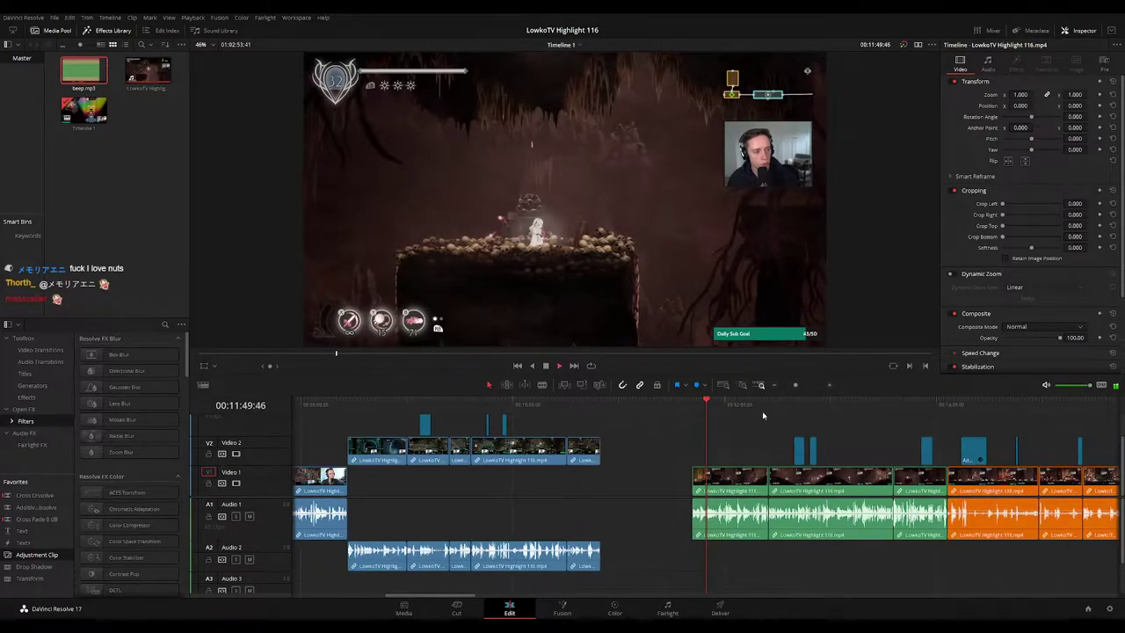
click(767, 406)
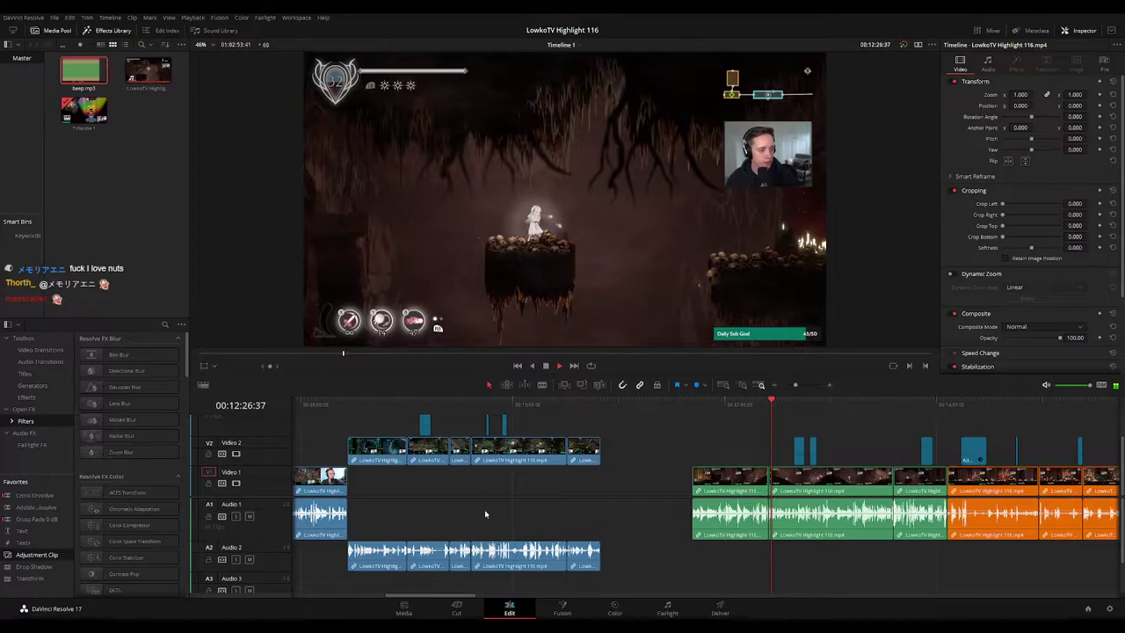
click(753, 406)
click(829, 384)
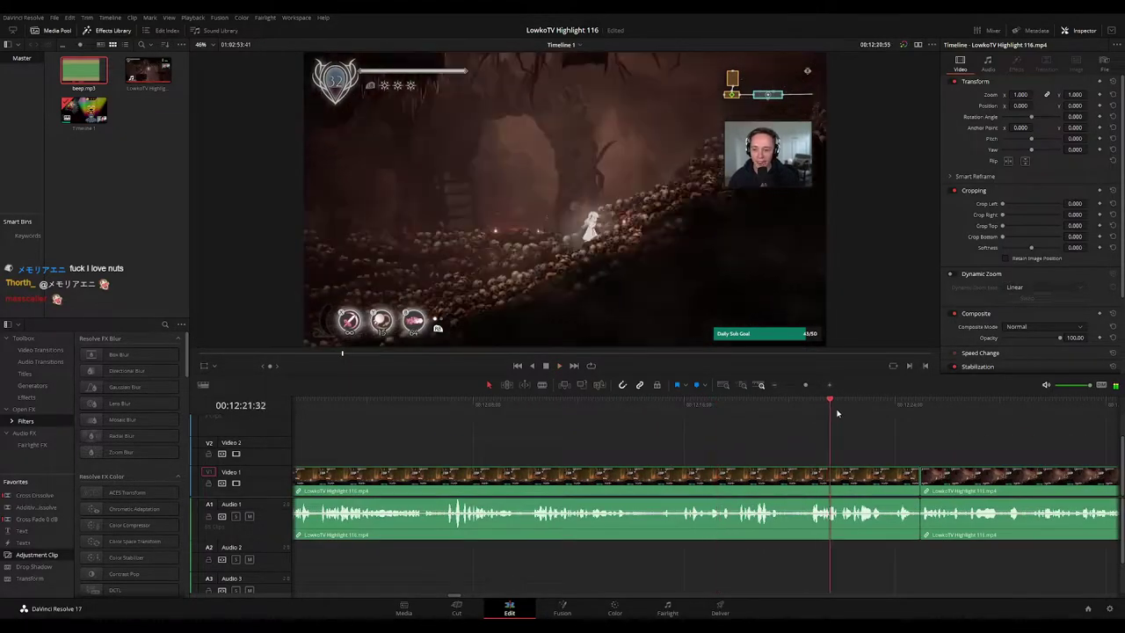
click(884, 406)
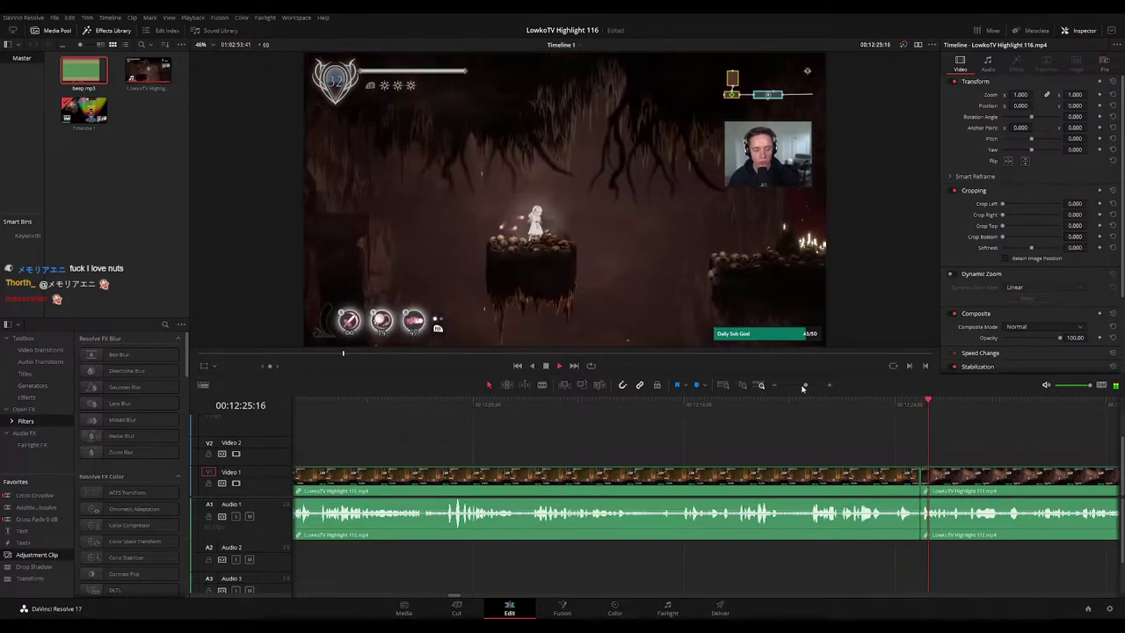
drag(806, 384, 799, 387)
Step: Shift the parked blue group further along Video 2 and place the first remaining green clip directly behind the blue clip ending near 00:08:27
drag(488, 465, 779, 442)
drag(668, 457, 793, 387)
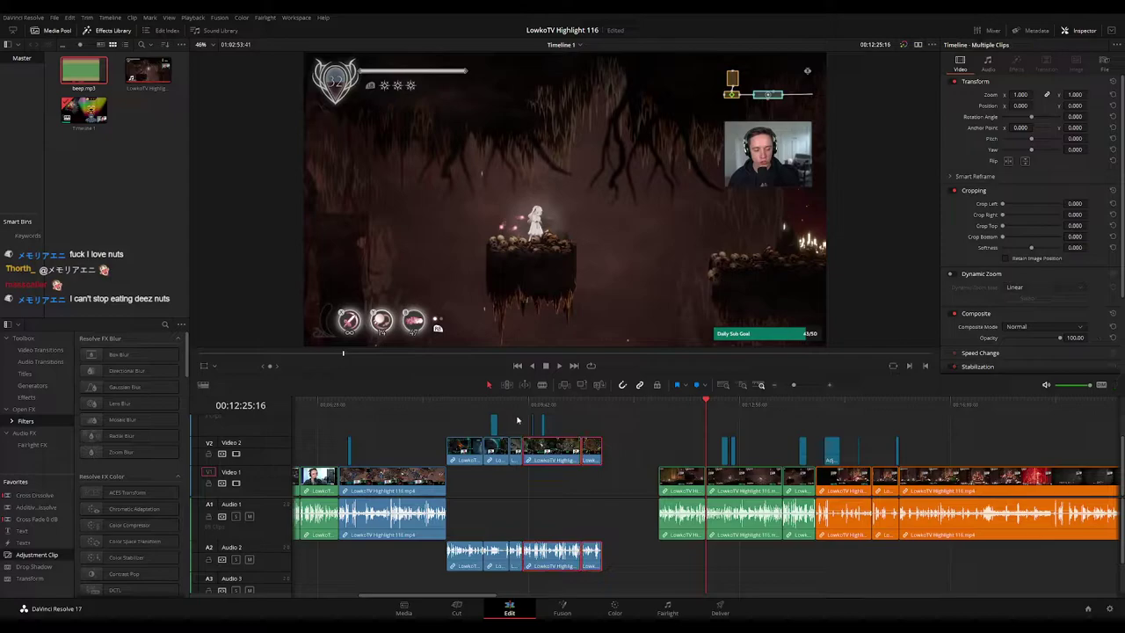
click(511, 406)
click(629, 450)
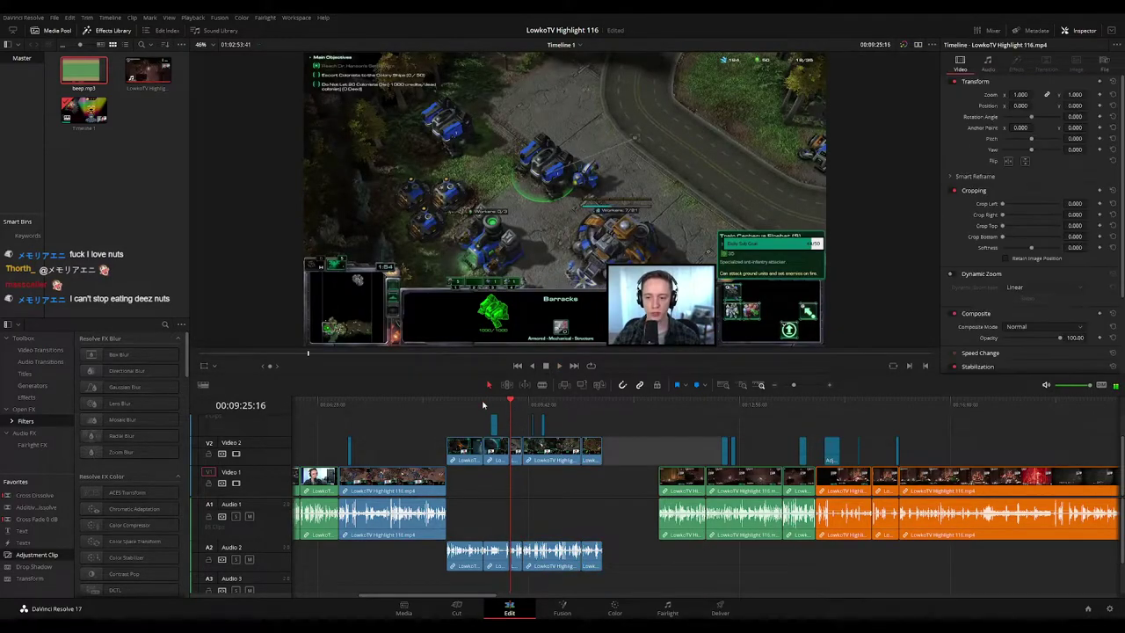
click(483, 405)
key(Up)
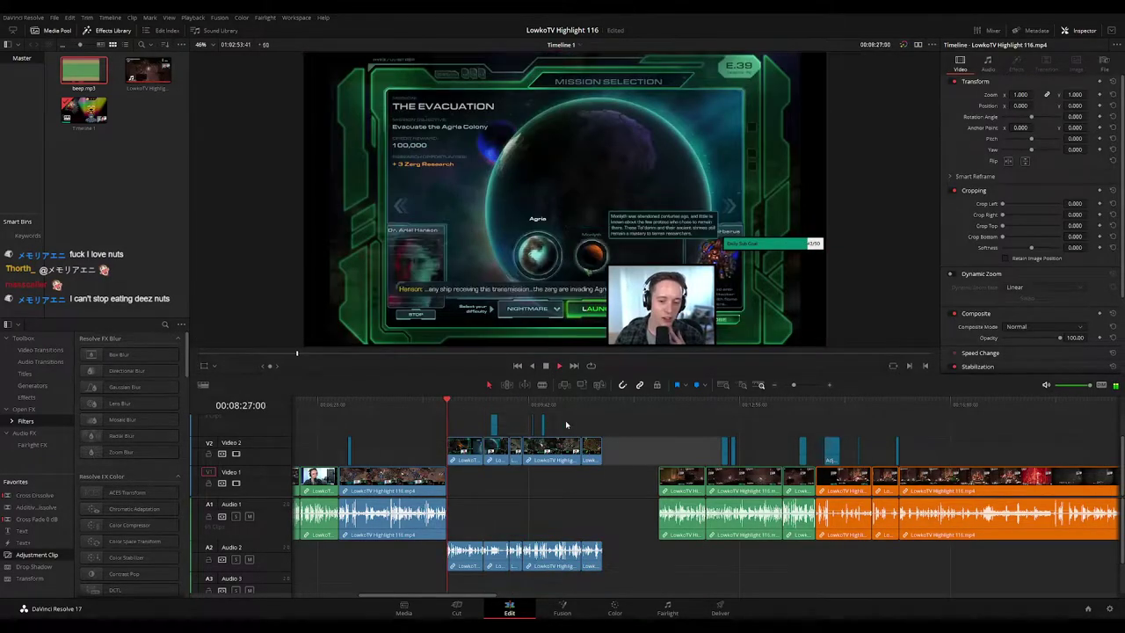
drag(469, 453, 523, 454)
click(617, 483)
drag(686, 483, 473, 490)
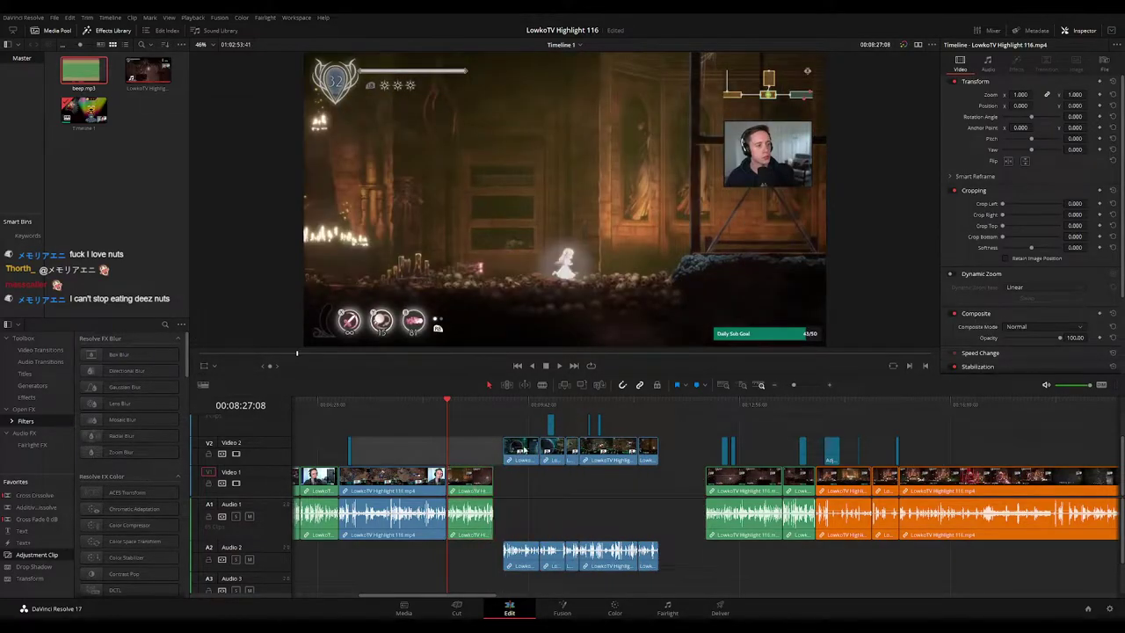
Step: Check the parked blue clips from about 00:09:52 to 00:11:23 and move the last one along Video 2 to end where the next green clip begins
click(540, 405)
key(space)
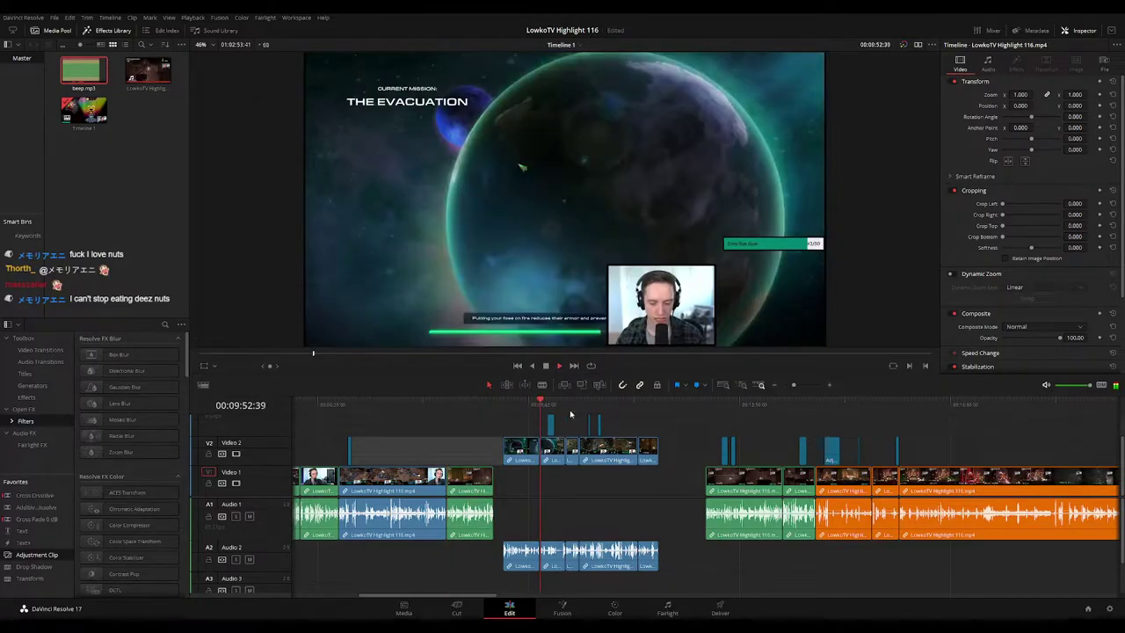
click(568, 405)
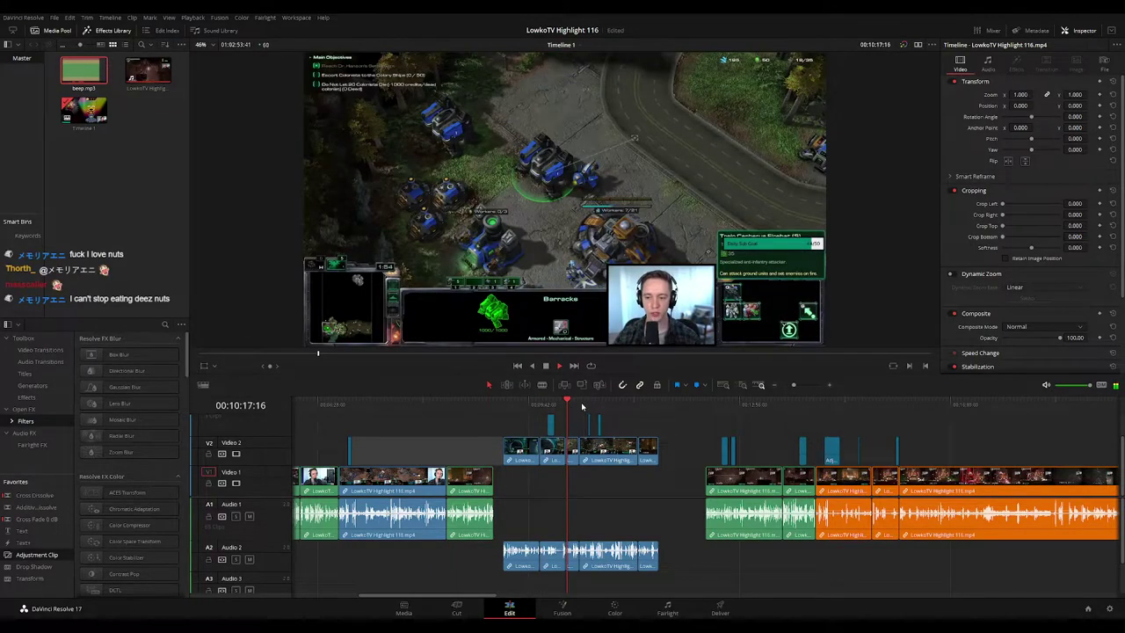
click(581, 405)
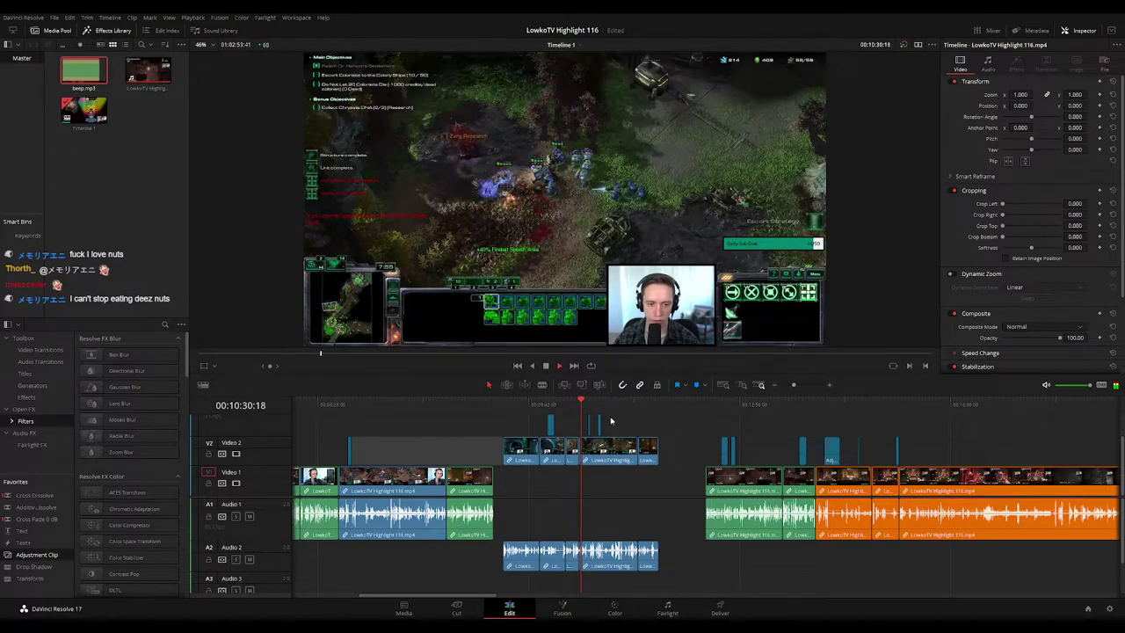
click(640, 404)
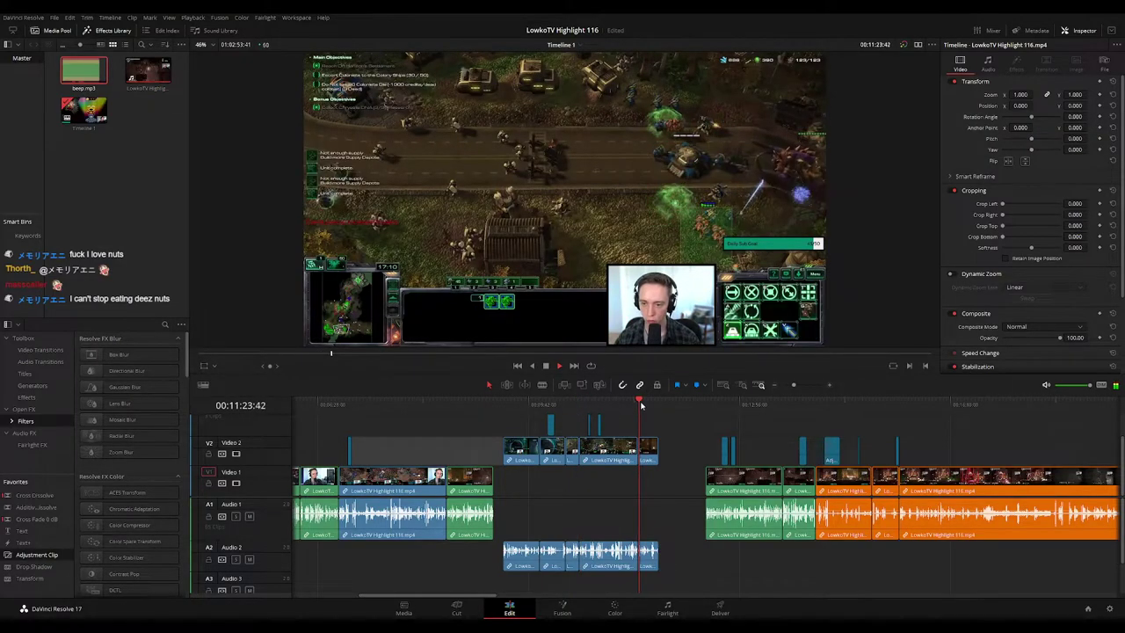
drag(651, 455, 668, 455)
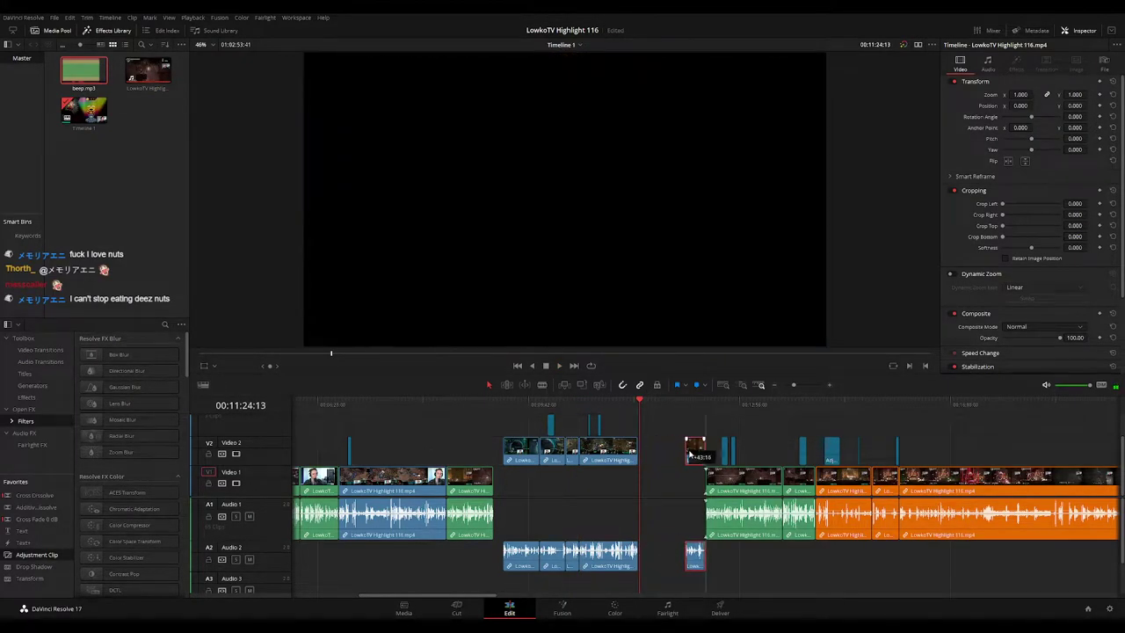
Step: Place the separated last blue clip on Video 1 directly in front of the next green clip
drag(714, 486, 664, 486)
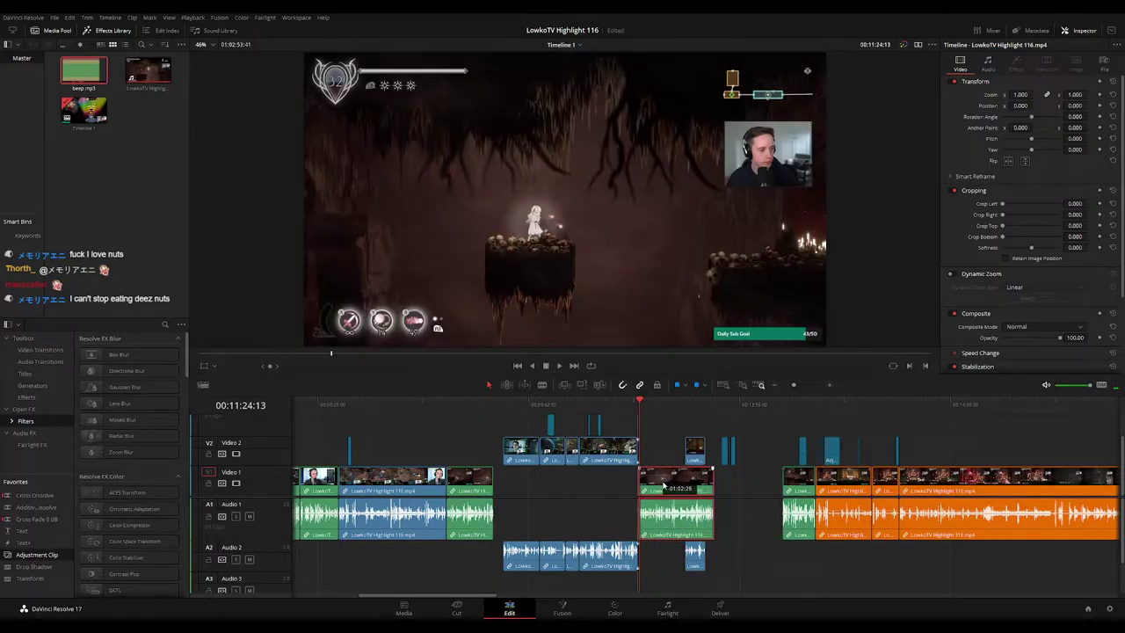
key(ctrl+z)
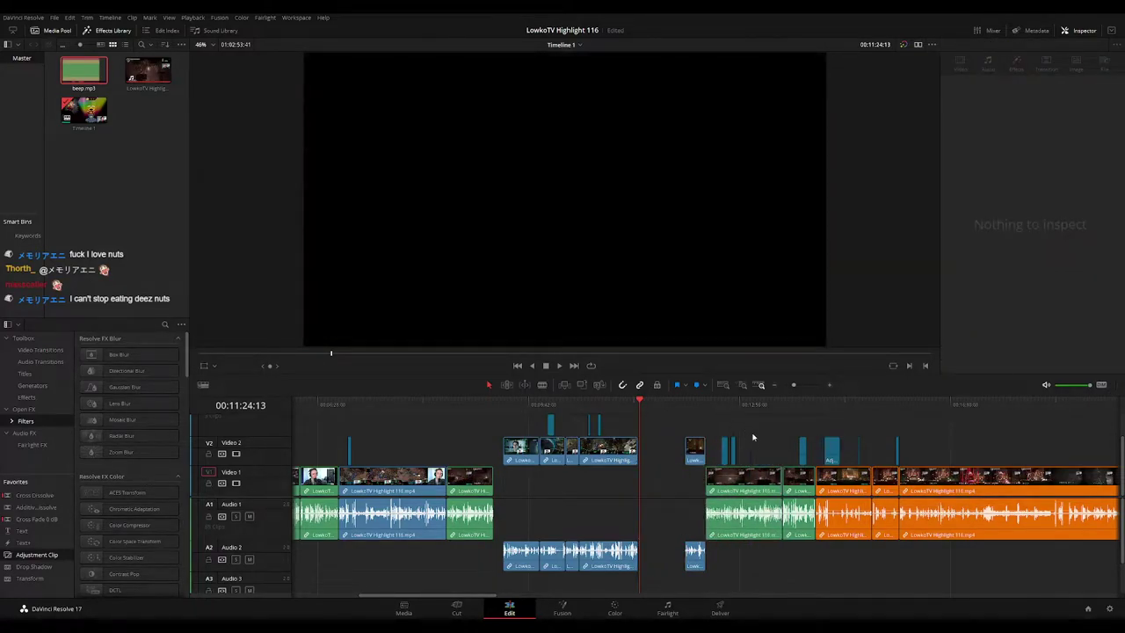
drag(728, 475, 697, 486)
drag(763, 444, 732, 476)
click(695, 450)
Step: Shift the parked blue group further along Video 2 so it ends where the green clip at about 00:12:25 begins
drag(665, 417, 514, 449)
drag(525, 451, 601, 453)
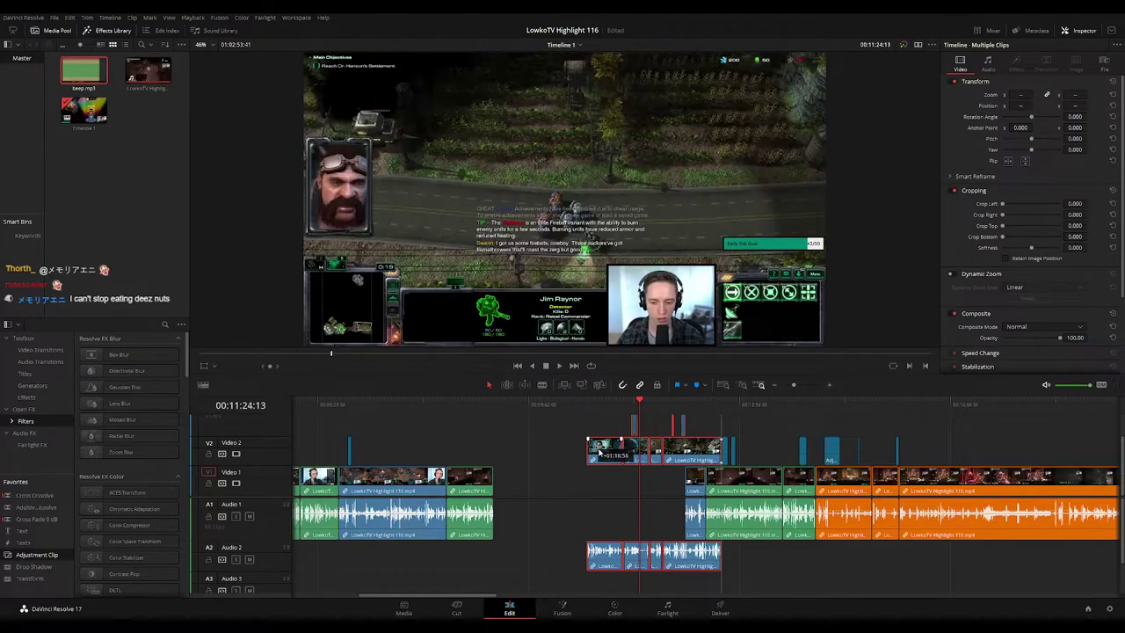
drag(684, 455, 675, 453)
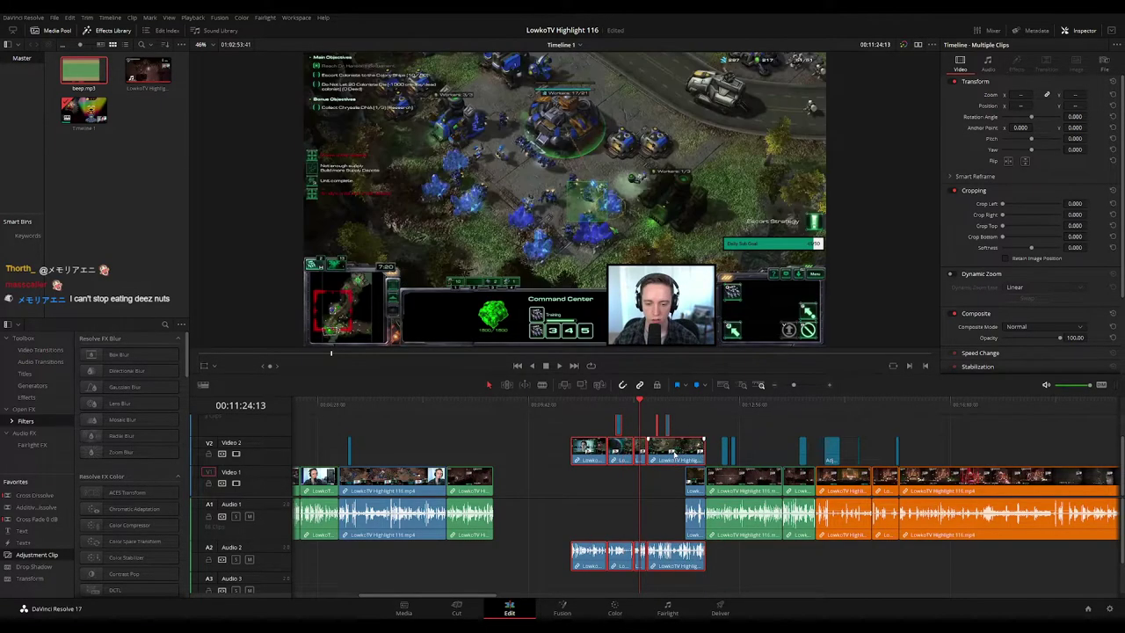
Step: Place that green clip directly behind the green clip ending near 00:09:10, and move the separate blue clip directly in front of the last green clip
drag(736, 479, 525, 500)
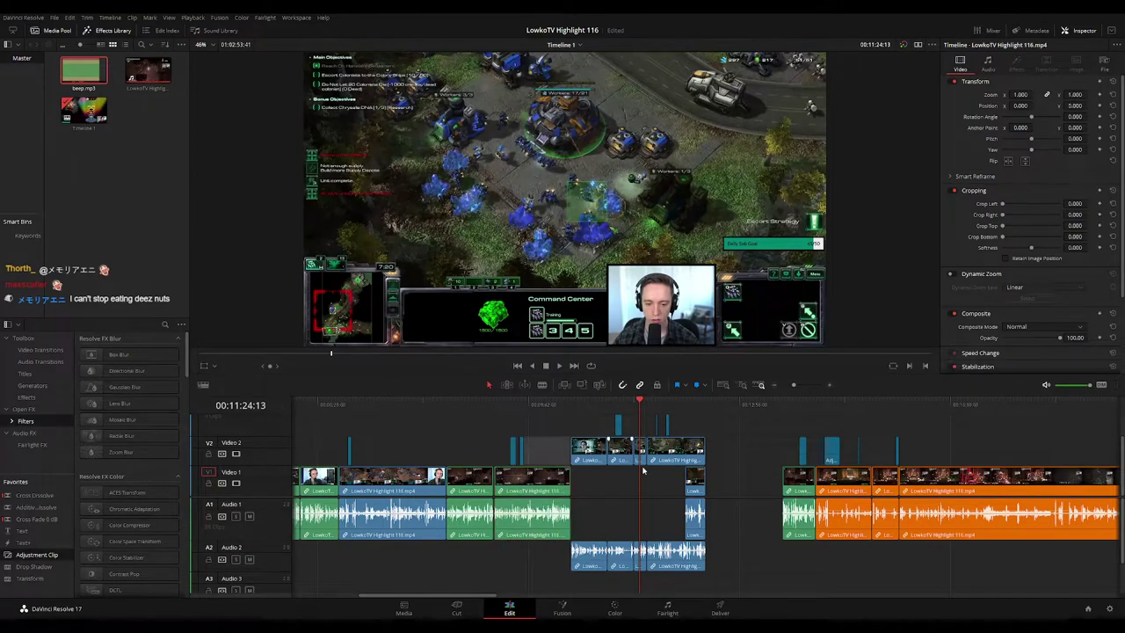
drag(709, 481, 726, 488)
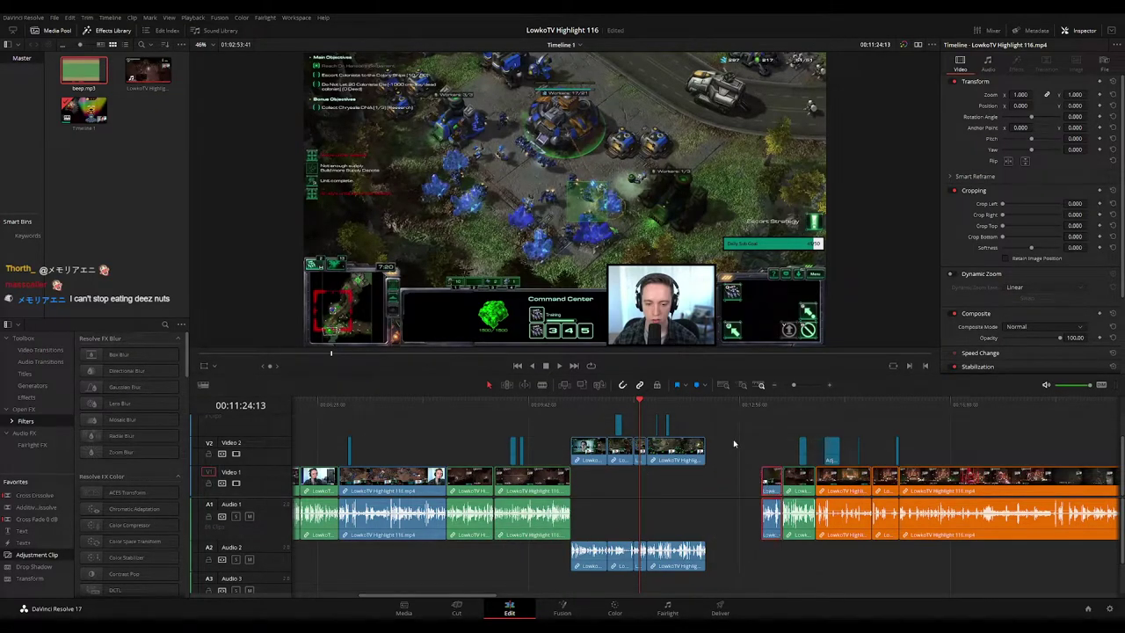
Step: Move the parked blue group from Video 2 down to Video 1, directly behind the two joined green clips
drag(731, 421, 596, 477)
click(541, 454)
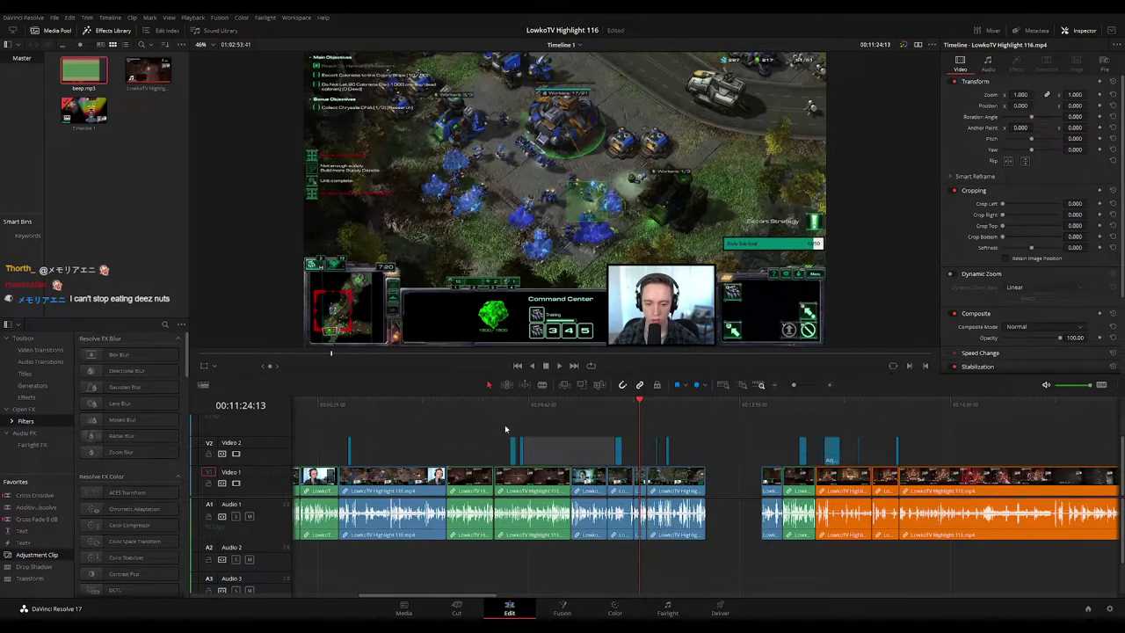
drag(692, 437, 519, 496)
drag(714, 422, 523, 482)
click(496, 448)
Step: Review the transition from blue to green near 00:08:27 and the join between the two green clips near 00:09:10
click(493, 404)
key(space)
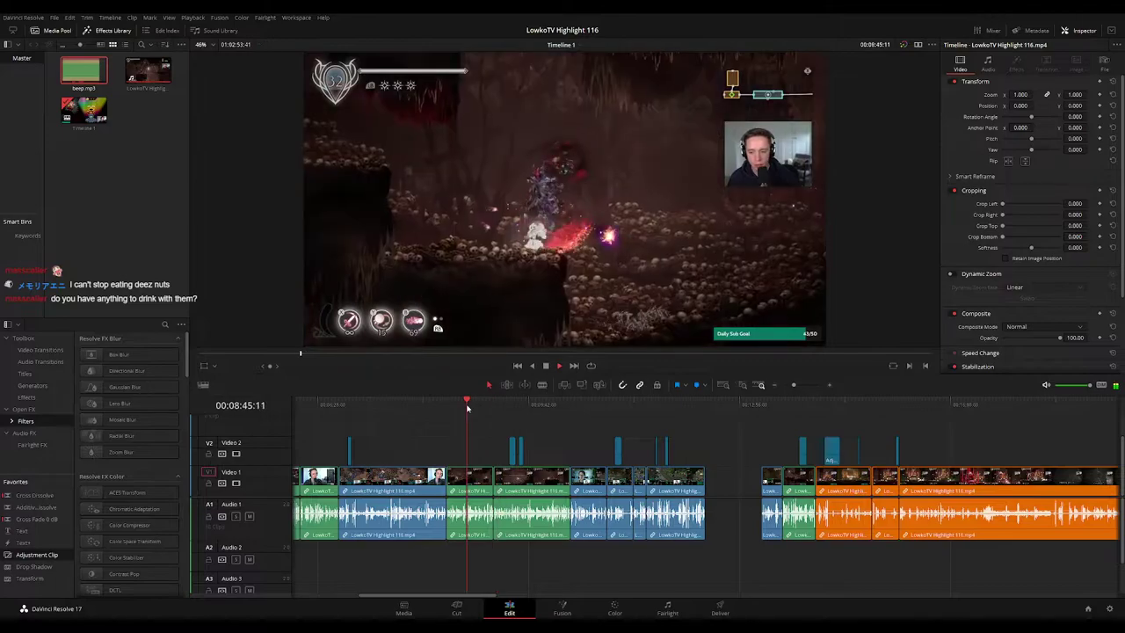
click(435, 403)
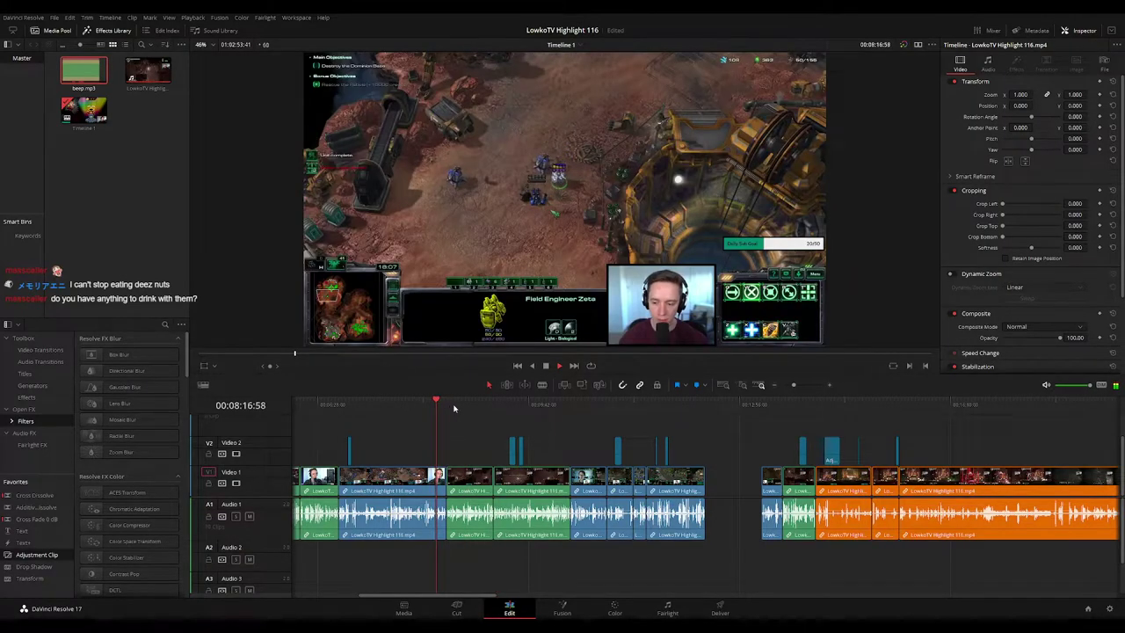
click(447, 404)
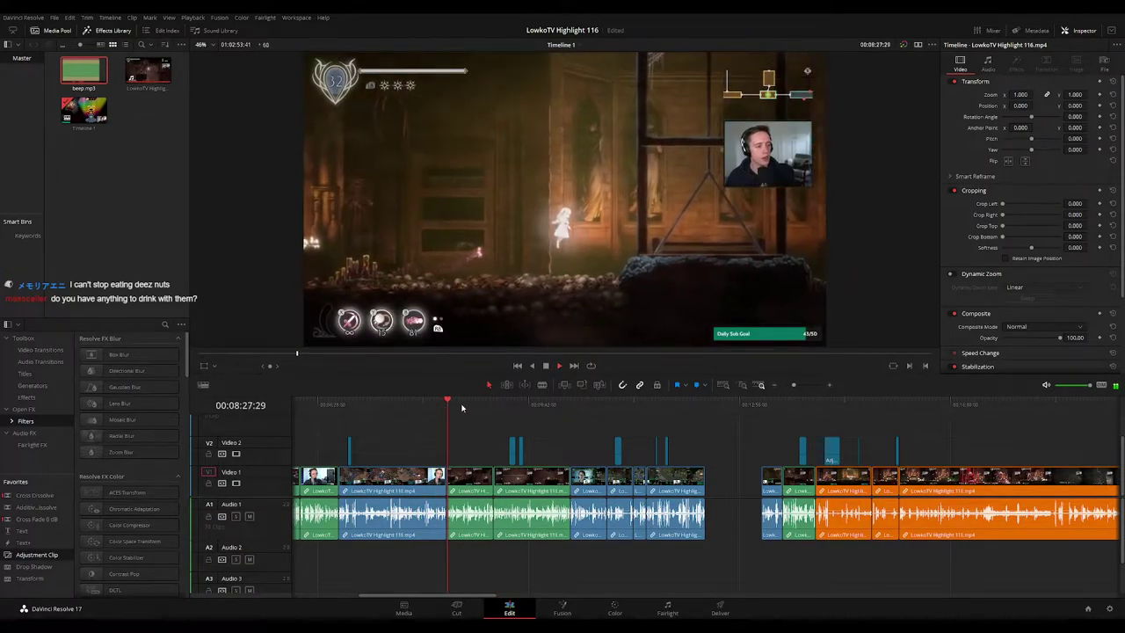
click(477, 404)
click(480, 404)
click(492, 405)
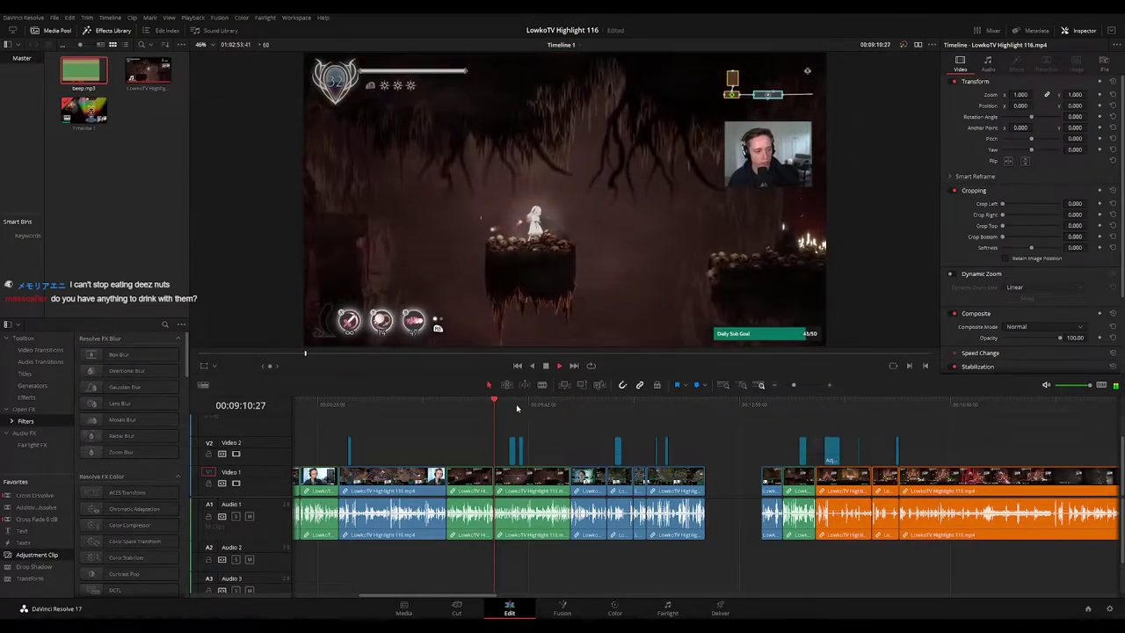
click(510, 404)
click(553, 405)
Step: Check the blue group on Video 1 from about 00:10:23 to its end near 00:12:25
click(571, 404)
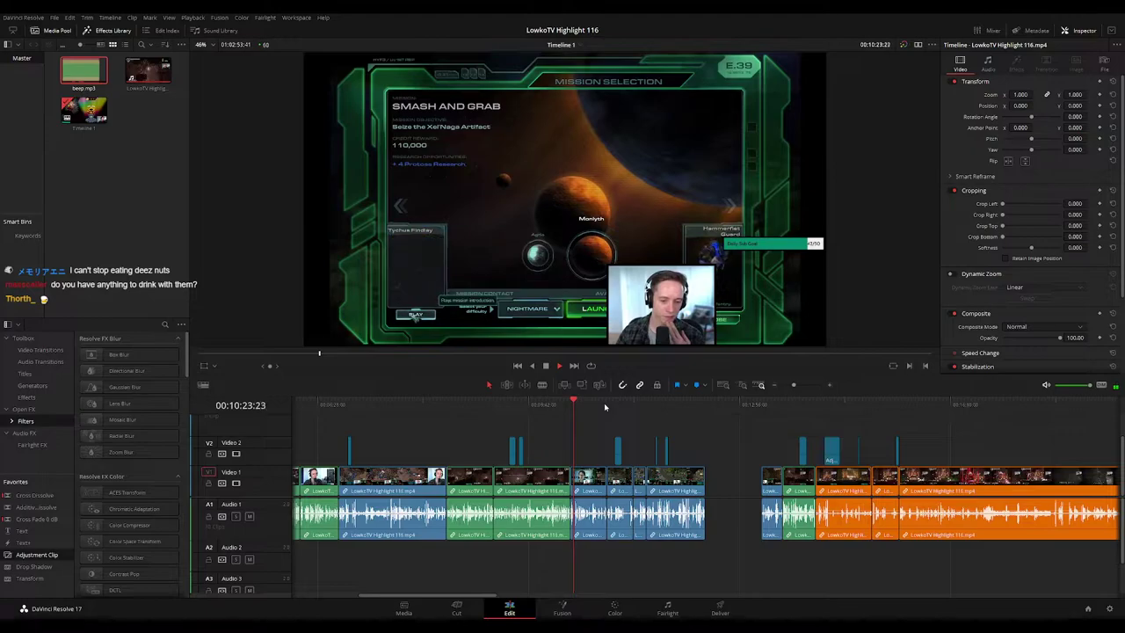
click(605, 404)
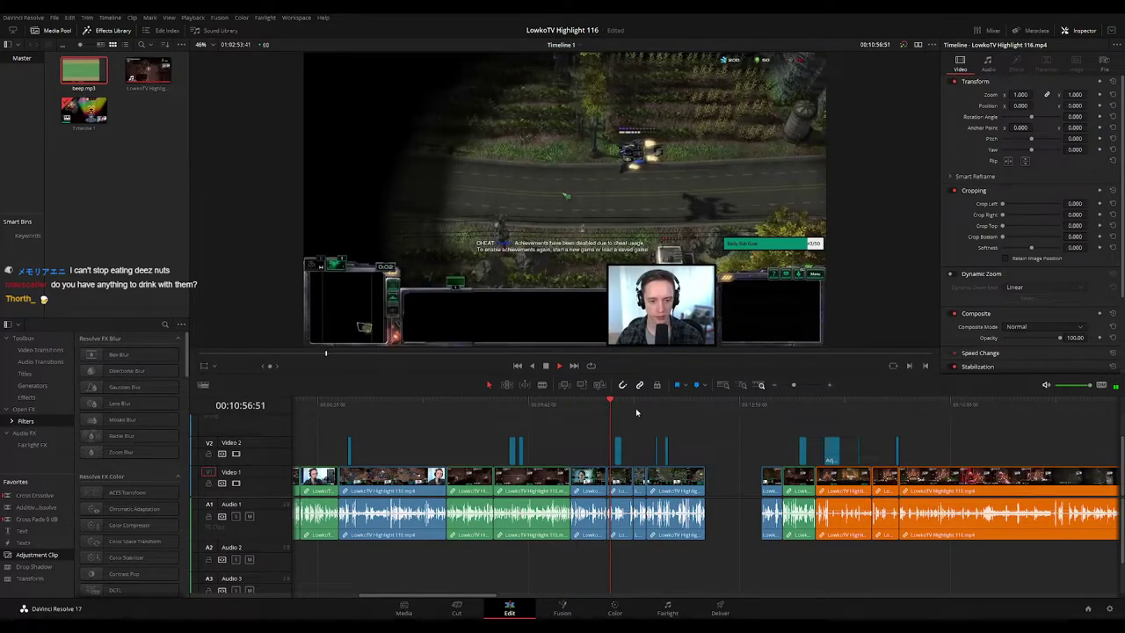
click(632, 404)
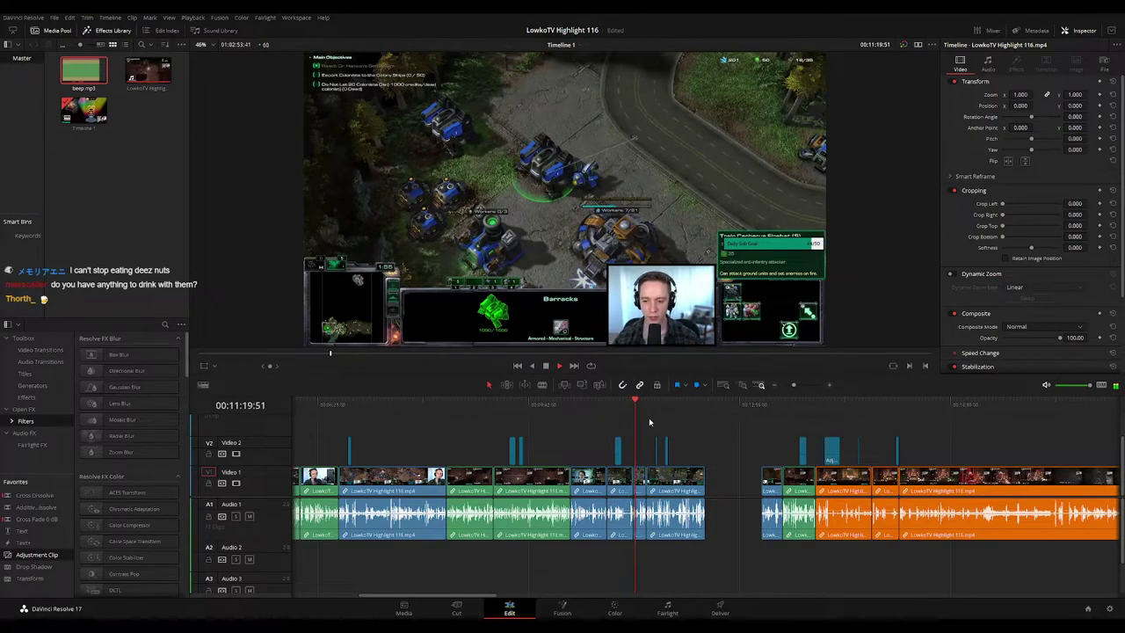
click(649, 411)
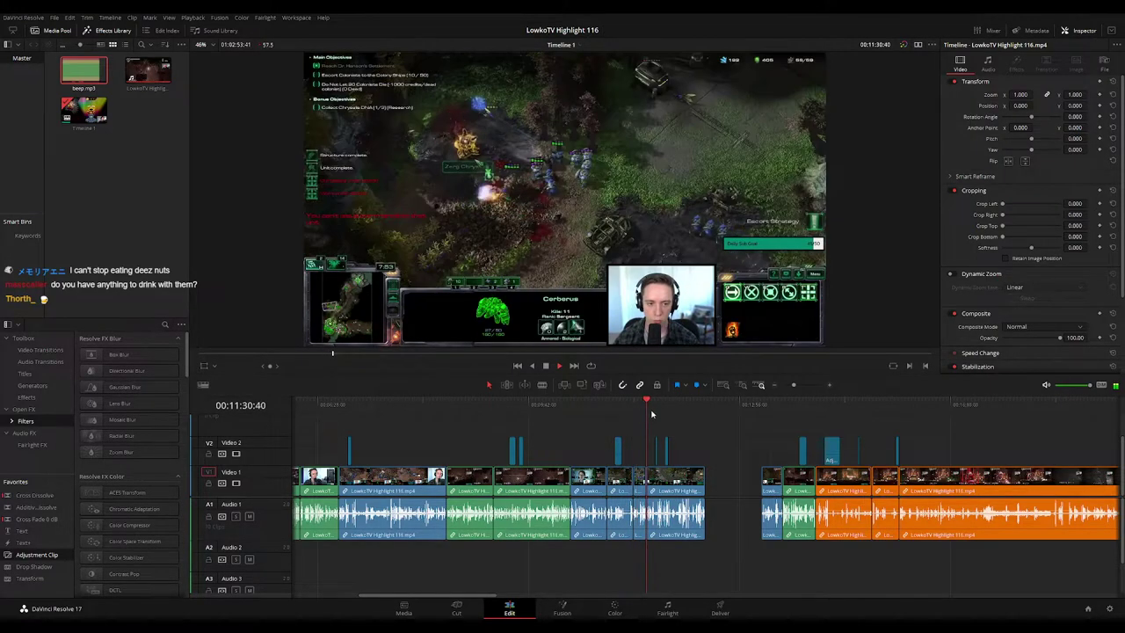
click(701, 406)
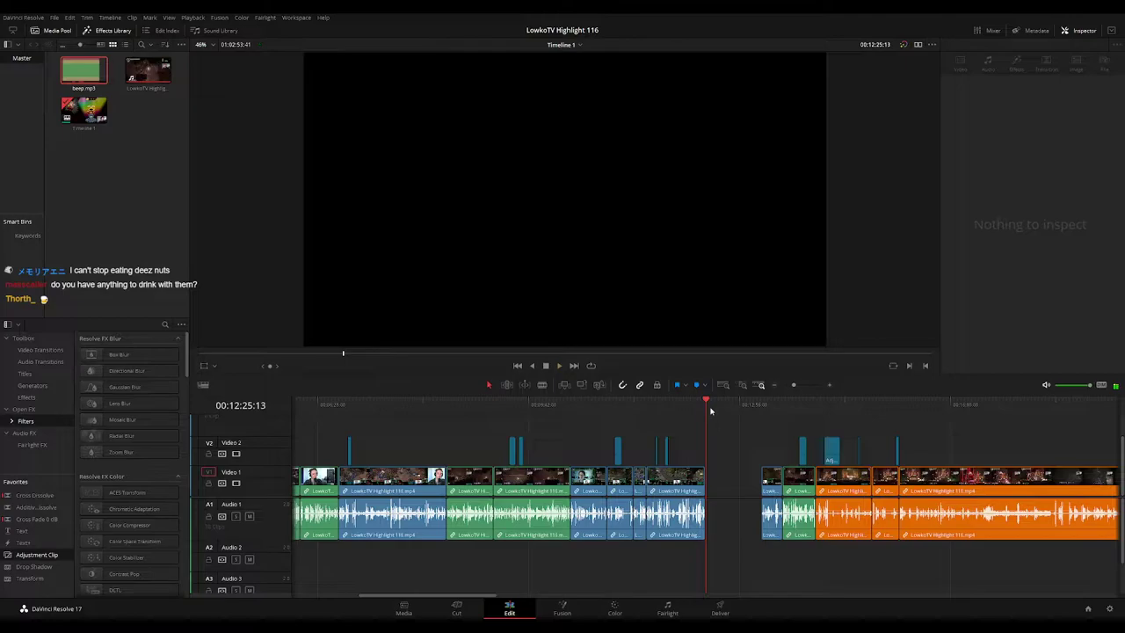
Step: Place the last green clip before orange directly behind the blue group, with the separate blue clip after it, and close the remaining gap
drag(809, 461, 748, 476)
click(780, 481)
key(BackSpace)
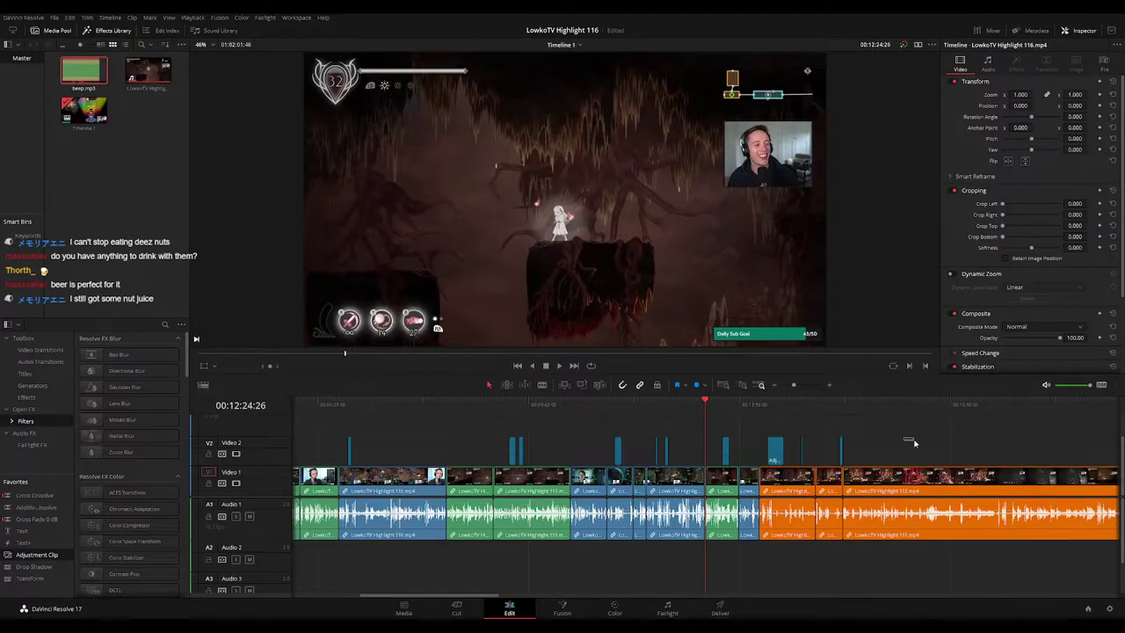
Step: Review the reordered green and blue clips from about 00:12:25 and the transition into the orange clip near 00:13:14
click(911, 450)
key(space)
scroll(813, 447, right, 1)
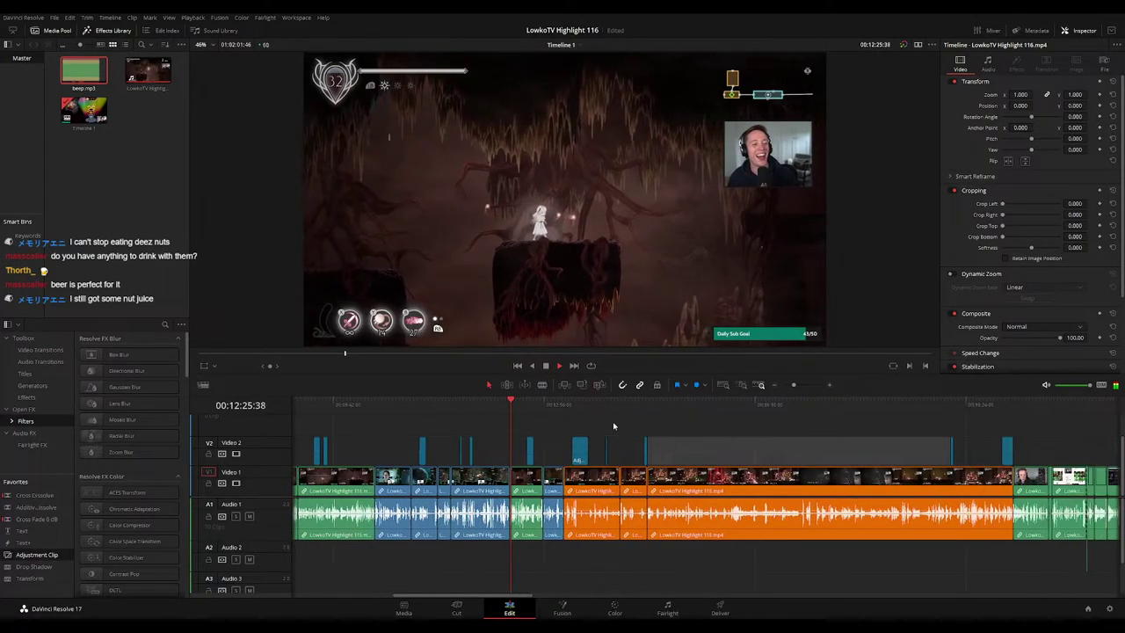
drag(793, 384, 802, 384)
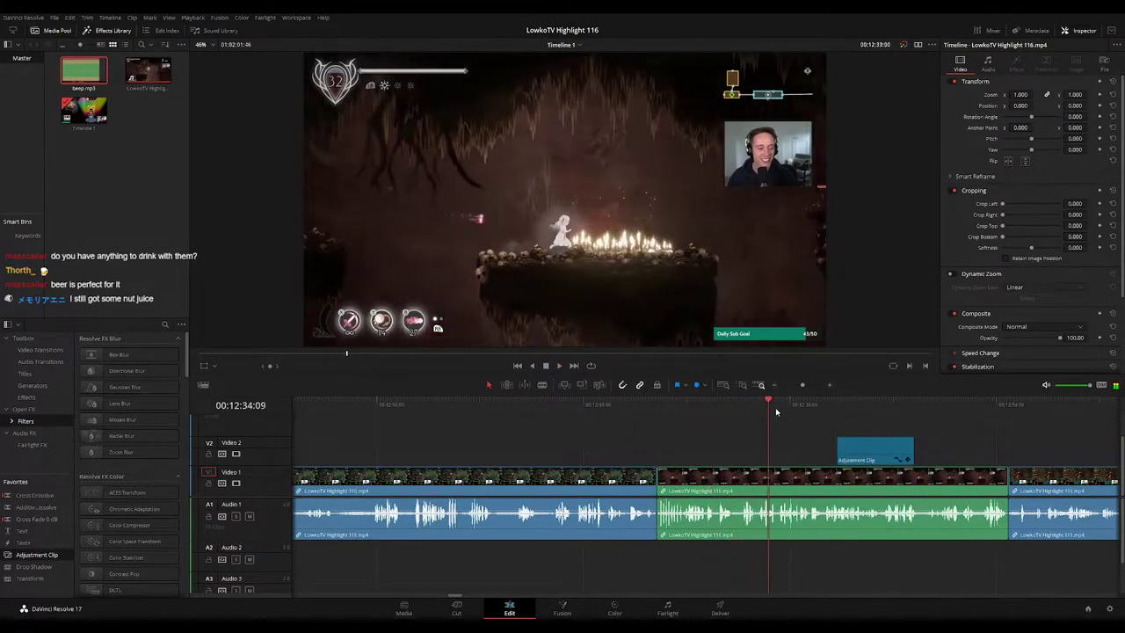
scroll(669, 416, down, 3)
click(540, 414)
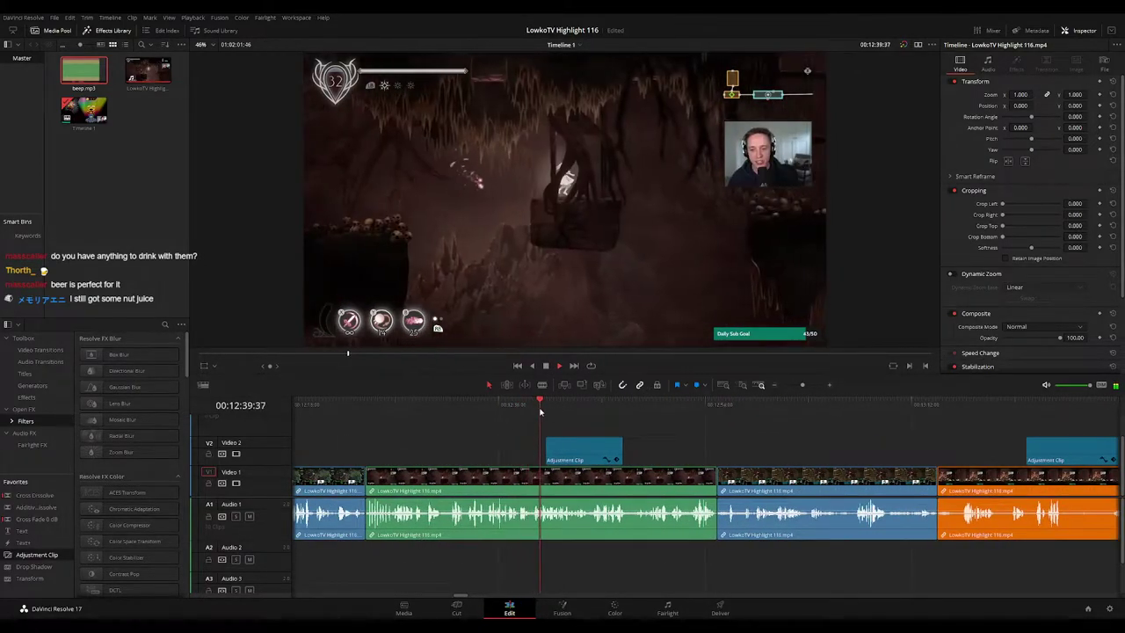
click(706, 411)
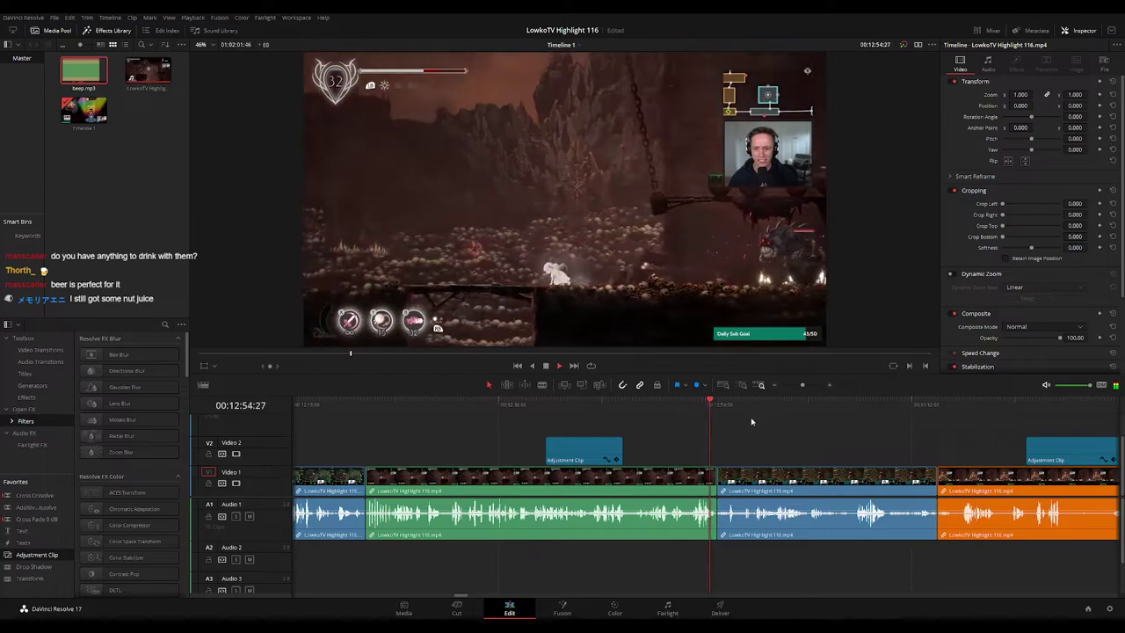
scroll(736, 432, down, 3)
click(796, 406)
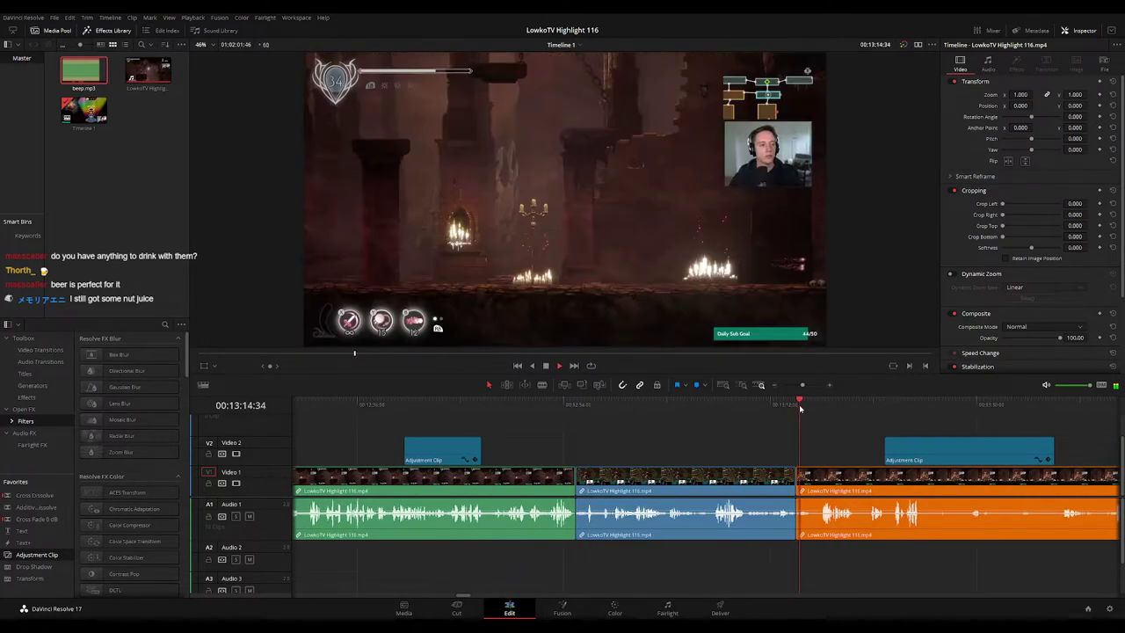
click(765, 406)
scroll(755, 500, down, 3)
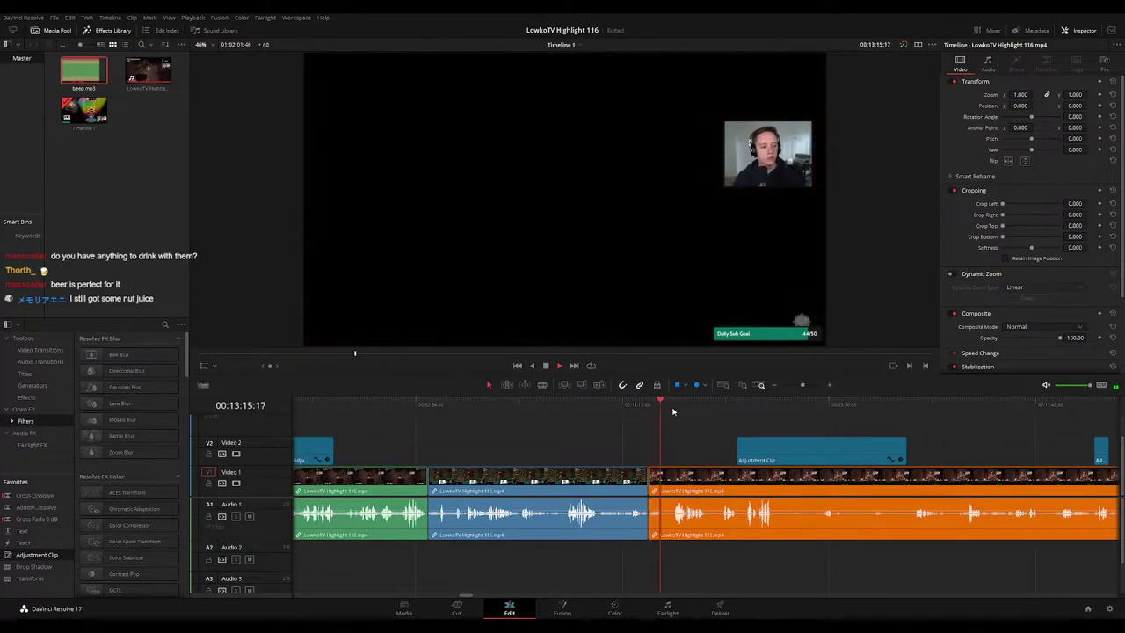
Step: Survey the remaining timeline past the long orange clip and sample the green clips from about 00:21:34 to 00:24:01
drag(801, 385, 789, 387)
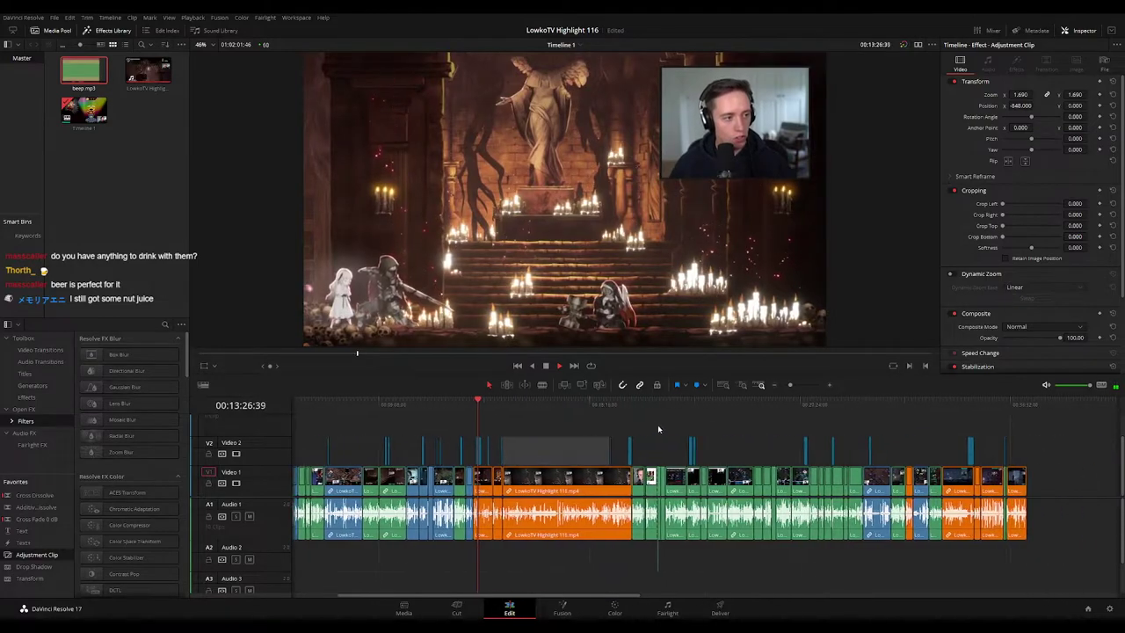
scroll(657, 426, right, 3)
scroll(625, 434, left, 2)
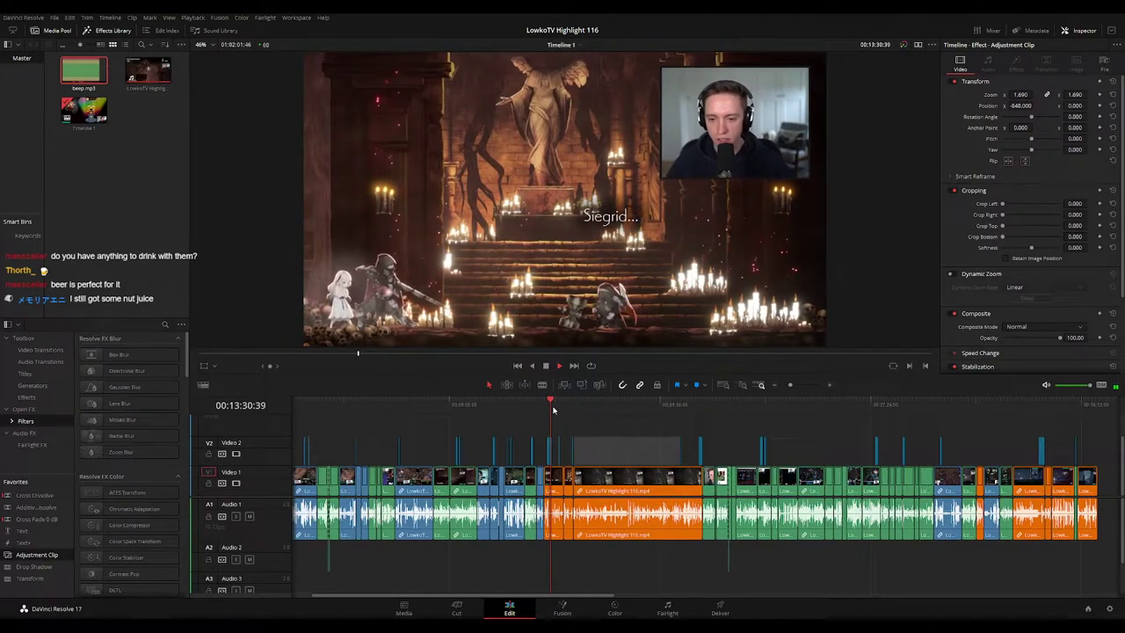
drag(599, 406, 736, 411)
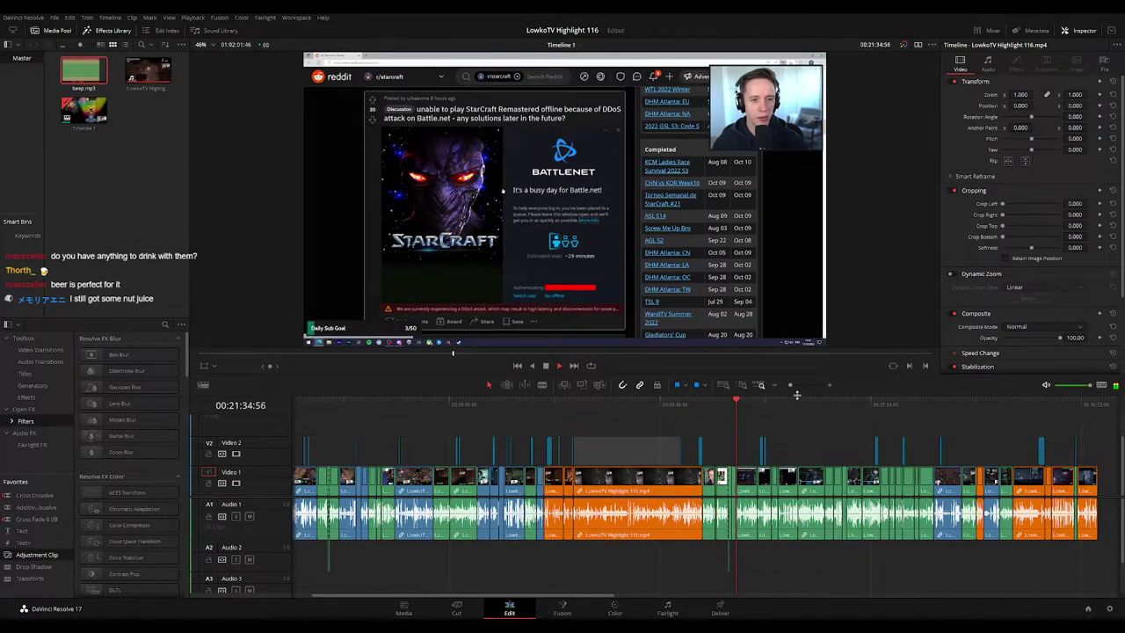
drag(790, 385, 800, 386)
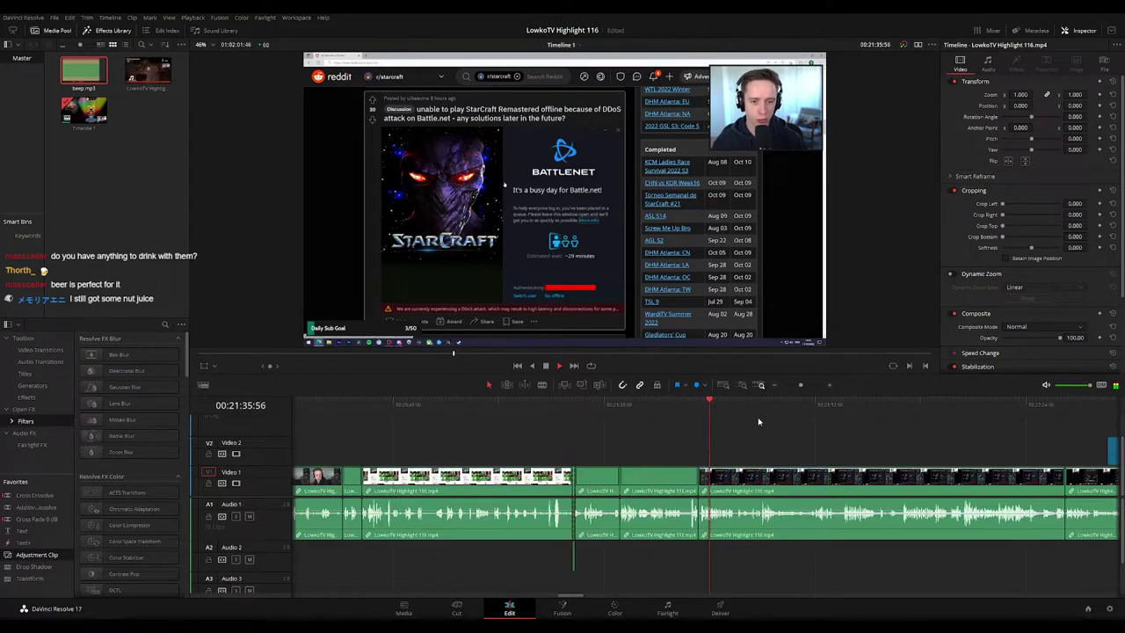
scroll(633, 419, right, 3)
click(796, 411)
click(857, 413)
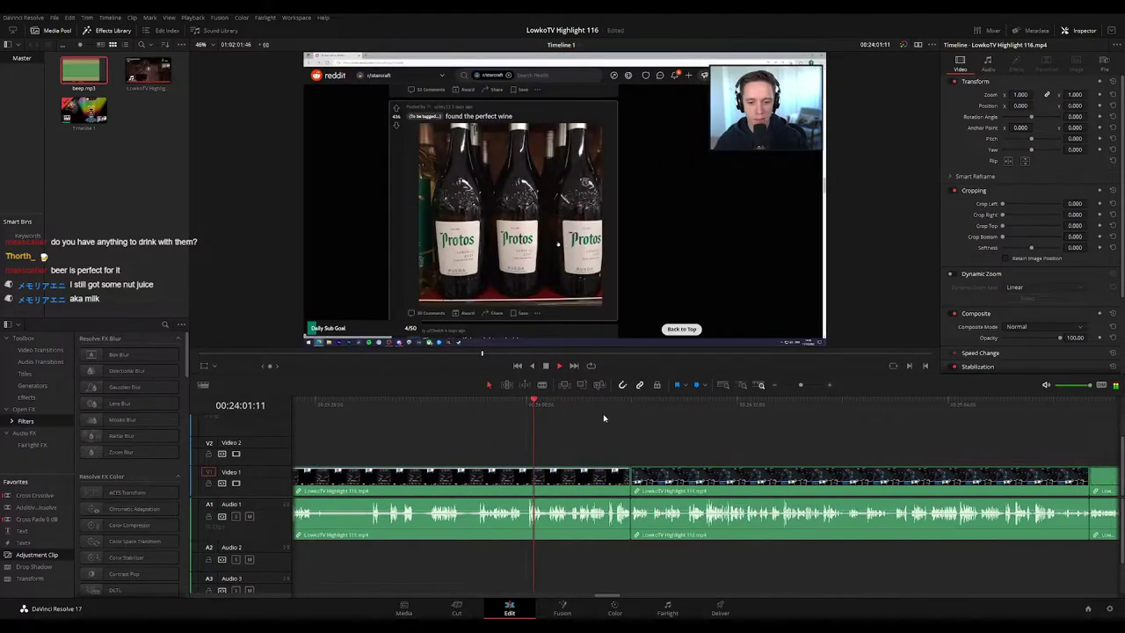
Step: Check the clips from about 00:29:53 to 00:31:41 and locate the start of the green clip following the blue one near 00:31:22
click(776, 387)
click(776, 388)
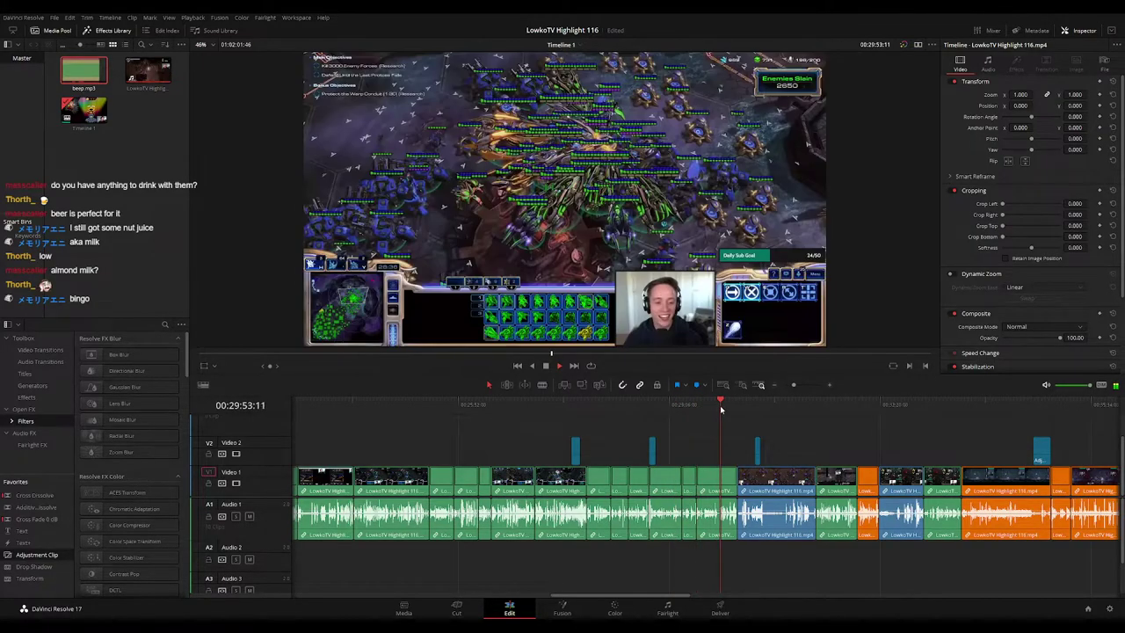
click(836, 405)
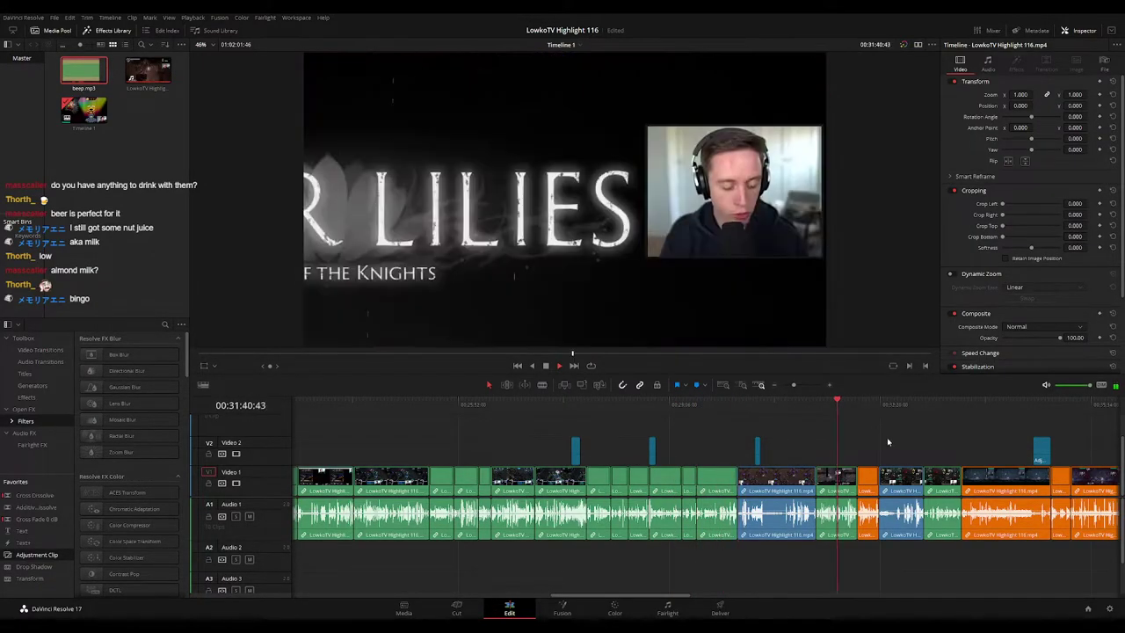
drag(881, 439, 761, 405)
click(676, 402)
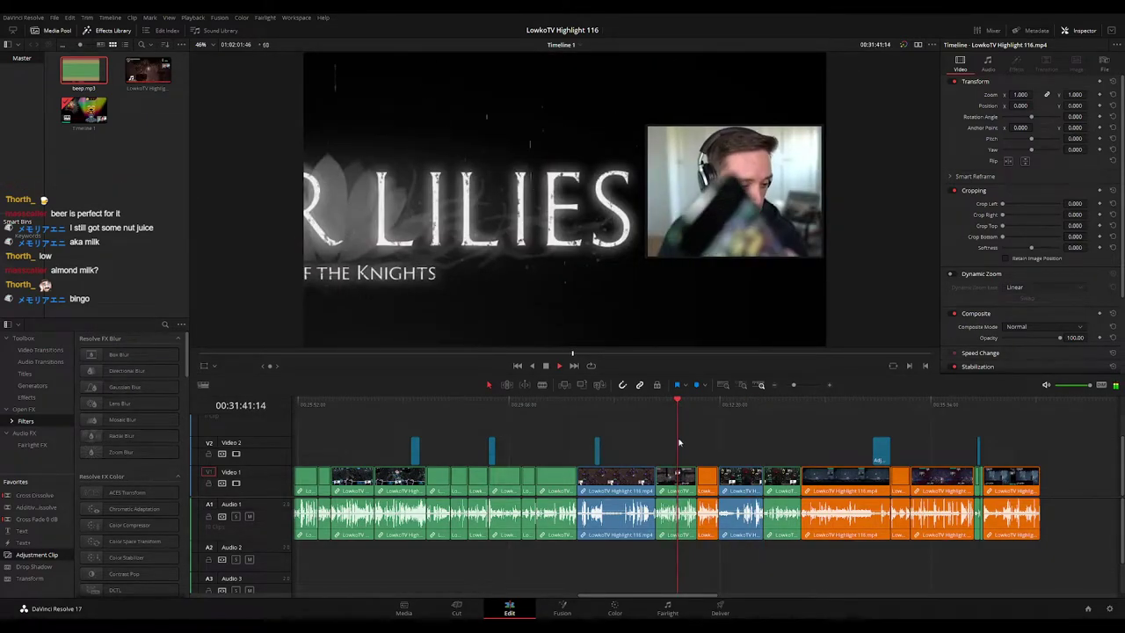
drag(678, 405, 643, 408)
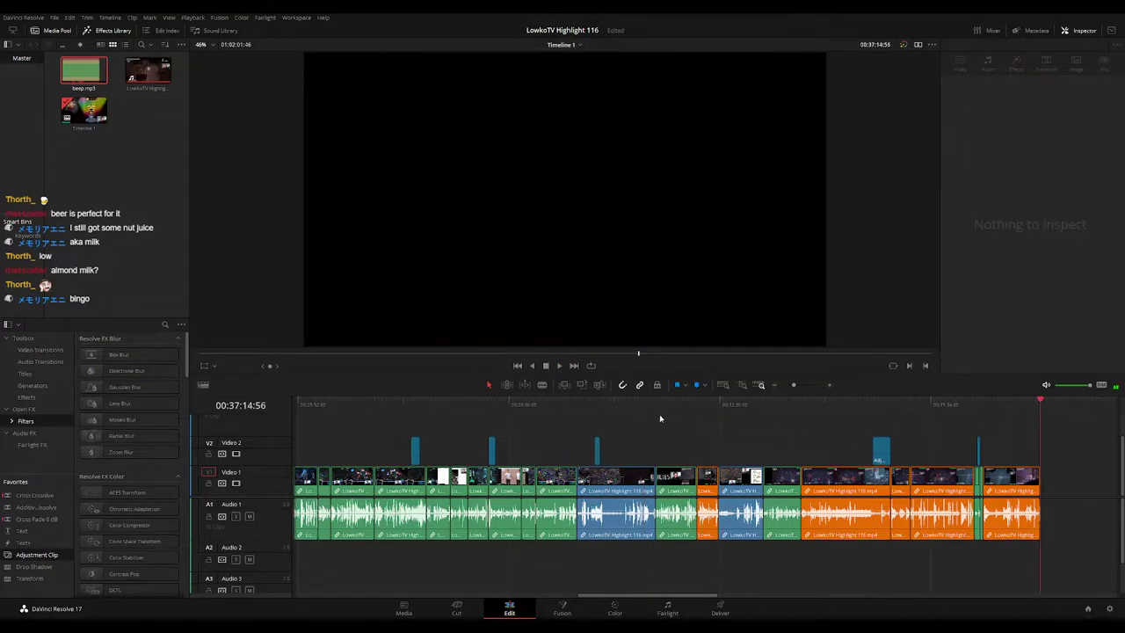
click(655, 408)
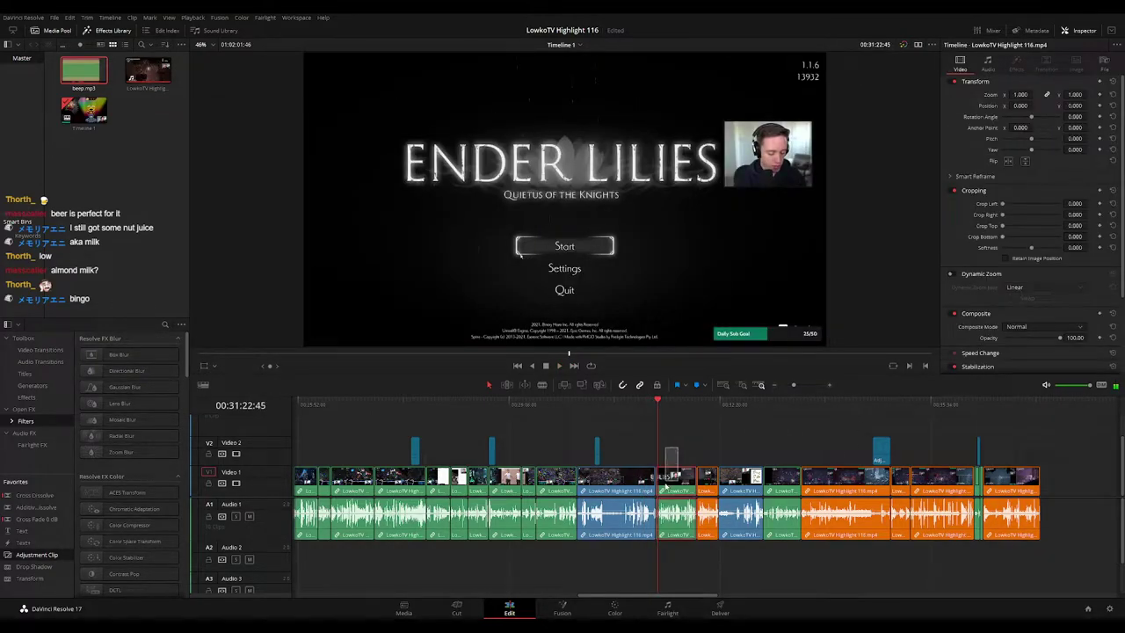
click(677, 458)
Step: Review the long green group backwards from about 00:24:23 to its opening clip near 00:20:21
scroll(520, 452, left, 5)
click(583, 406)
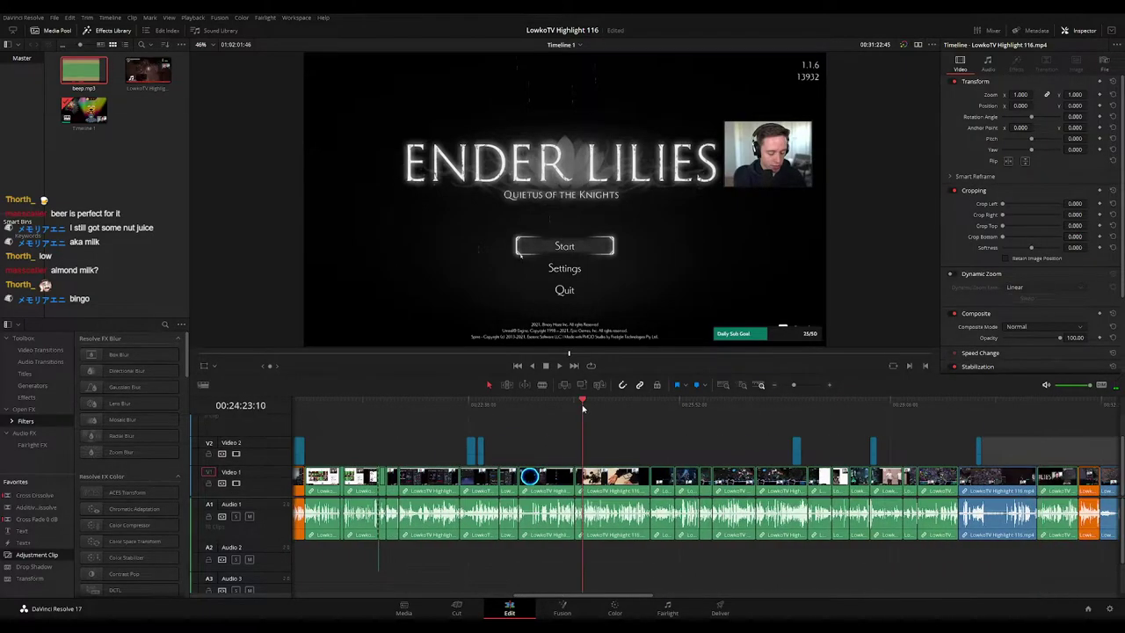
key(space)
click(607, 406)
click(407, 405)
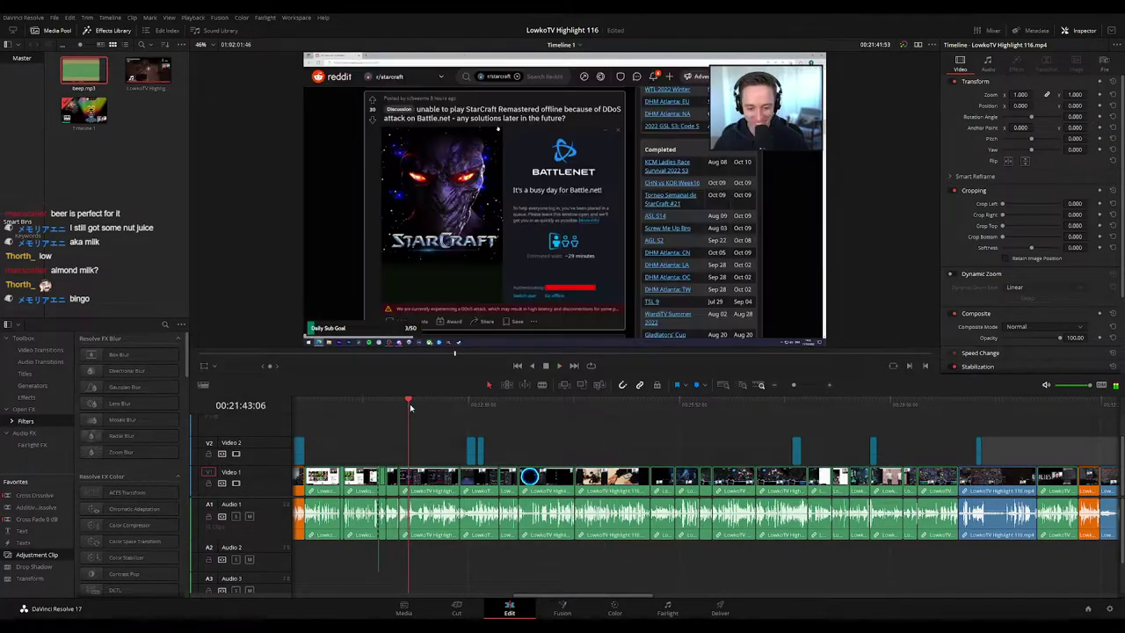
click(418, 407)
key(space)
scroll(421, 435, left, 1)
scroll(421, 436, left, 2)
key(space)
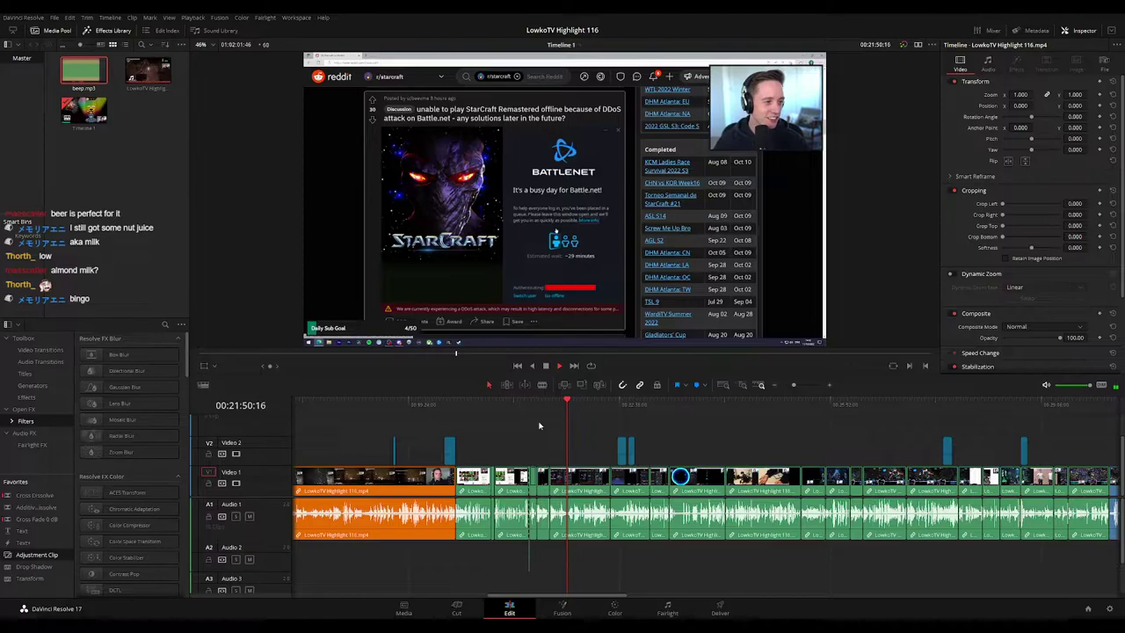
click(471, 403)
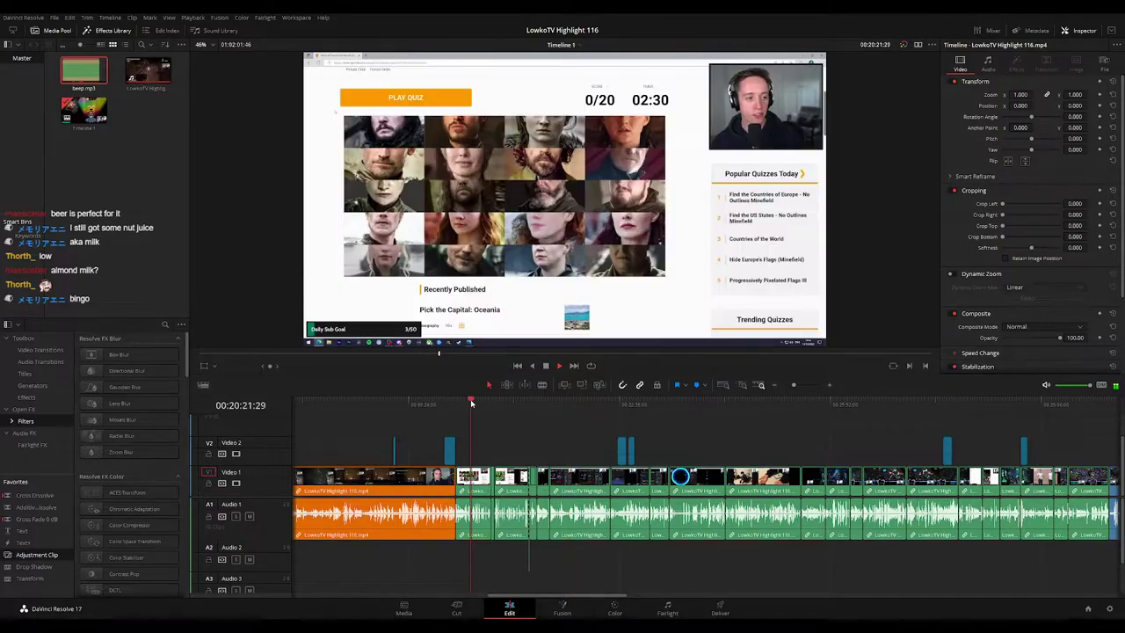
Step: Move the long green clip starting at about 00:21:34 out of the sequence to the end of the separate cyan and green clips
drag(476, 405, 603, 405)
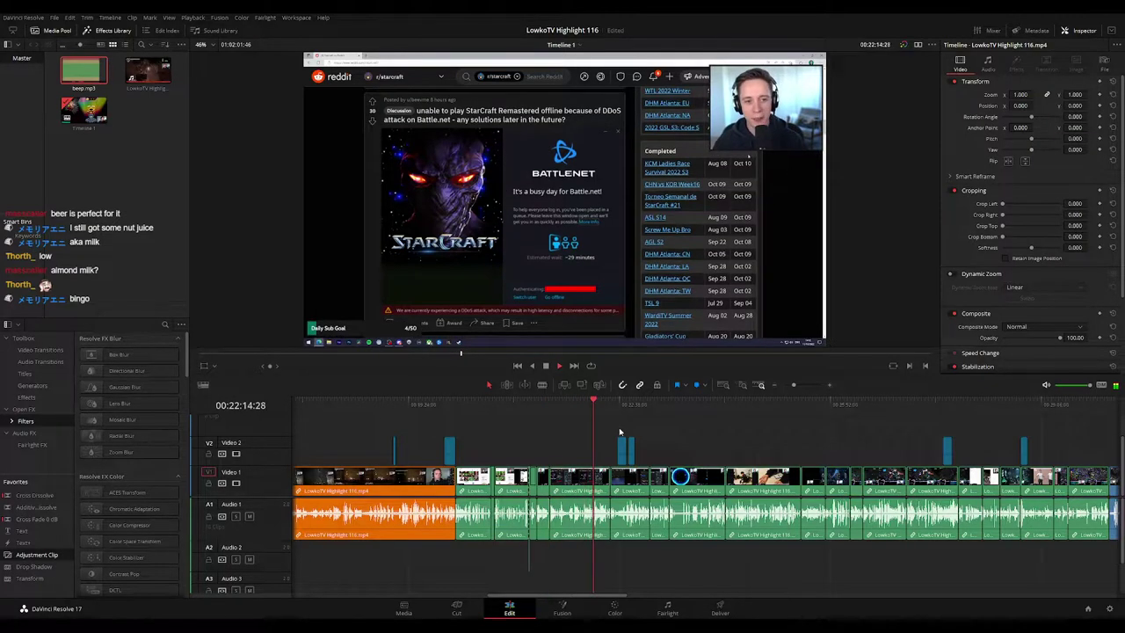
drag(793, 386, 807, 406)
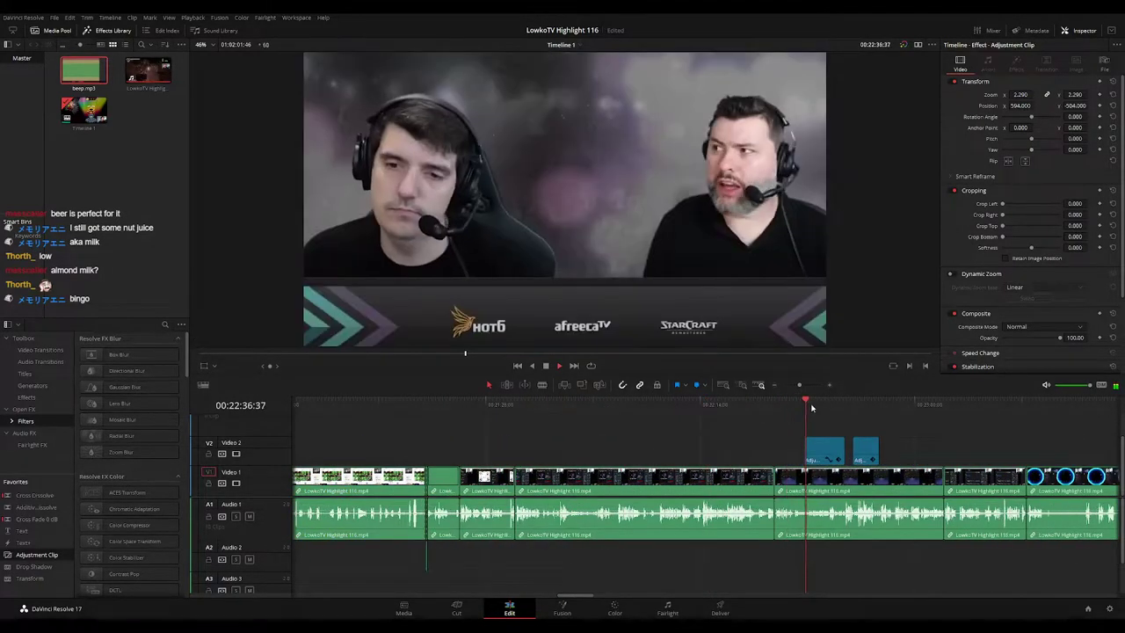
drag(533, 406, 502, 408)
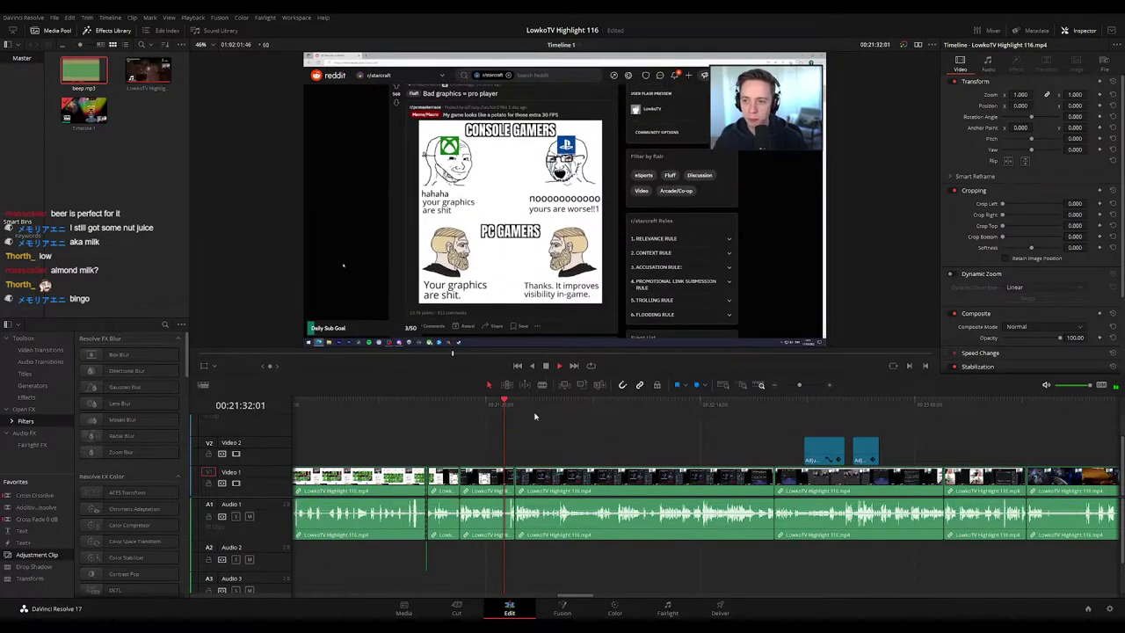
click(573, 407)
click(651, 483)
drag(806, 393, 786, 394)
drag(651, 486, 864, 490)
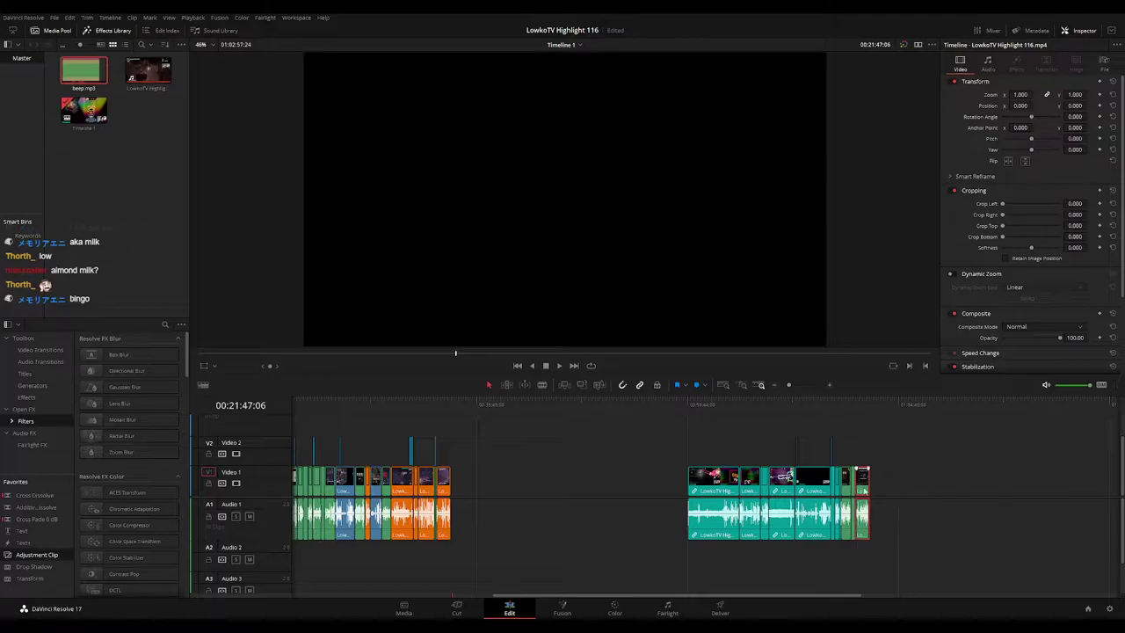
Step: Close the gap left in the green group where the clip from about 00:21:34 was removed
click(546, 456)
scroll(546, 456, left, 3)
click(515, 481)
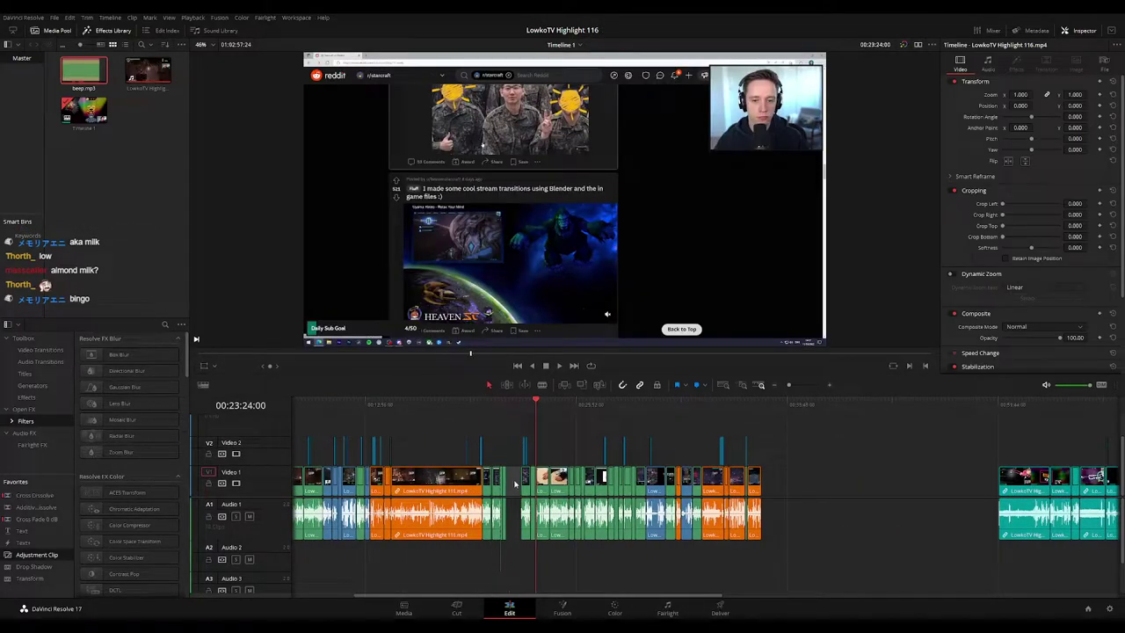
click(516, 460)
click(510, 476)
click(513, 460)
click(506, 407)
mouse_move(789, 385)
mouse_down()
mouse_move(811, 385)
mouse_move(798, 385)
mouse_up()
click(784, 481)
key(Delete)
Step: Review the green clips following the closed gap, from about 00:22:11 to 00:24:57
key(space)
click(808, 408)
scroll(657, 435, right, 3)
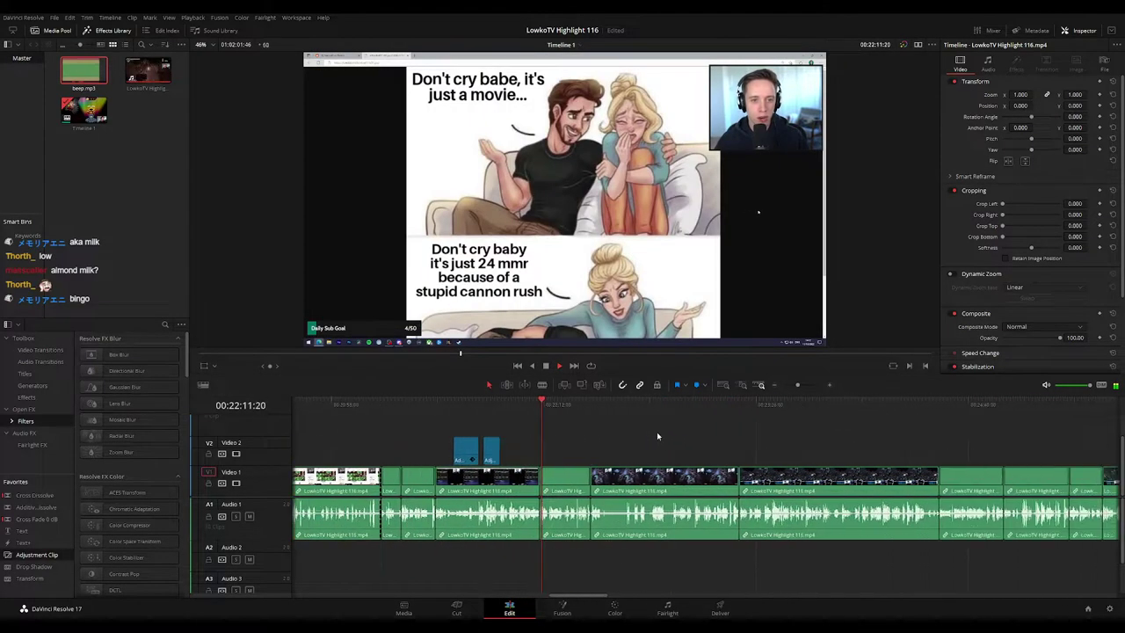
drag(595, 406, 744, 408)
key(space)
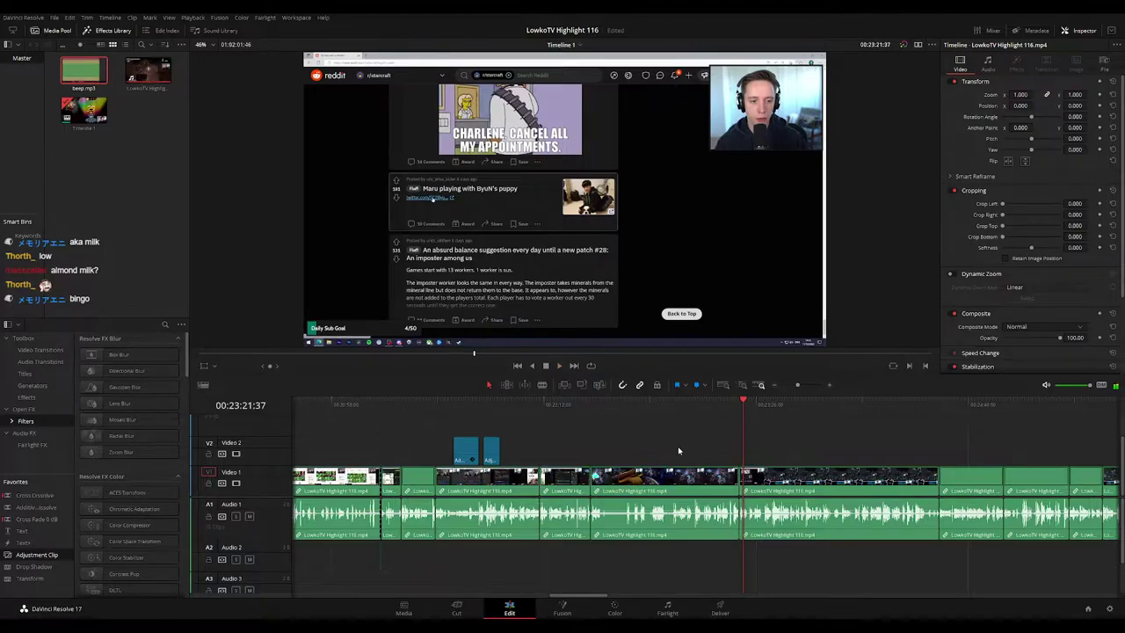
drag(798, 385, 792, 387)
drag(721, 451, 657, 438)
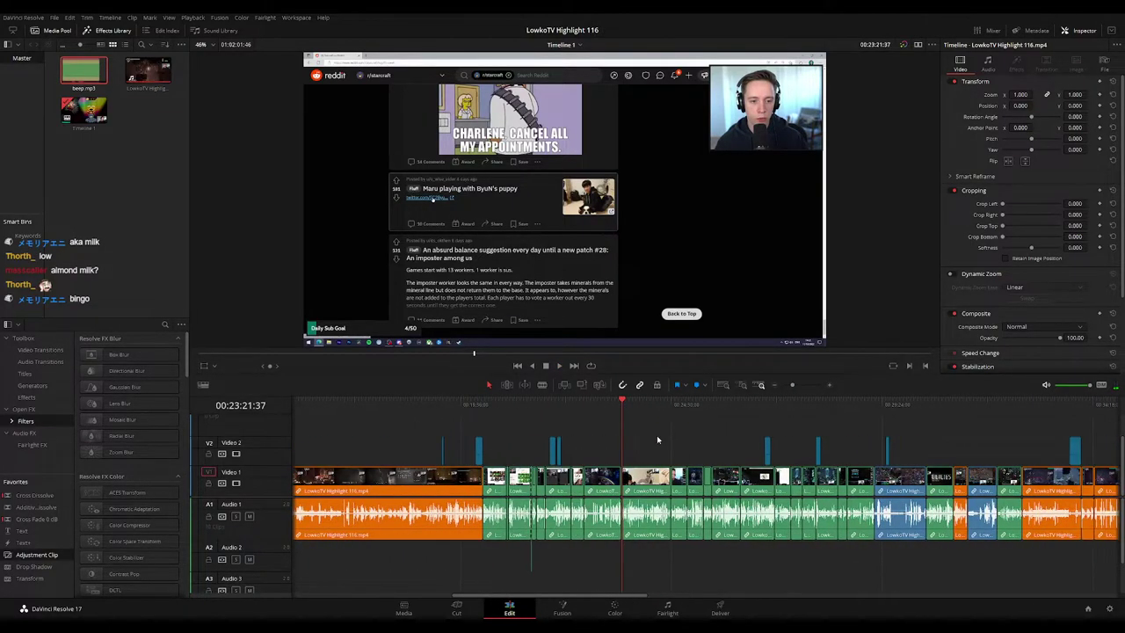
key(space)
click(672, 405)
drag(738, 451, 650, 439)
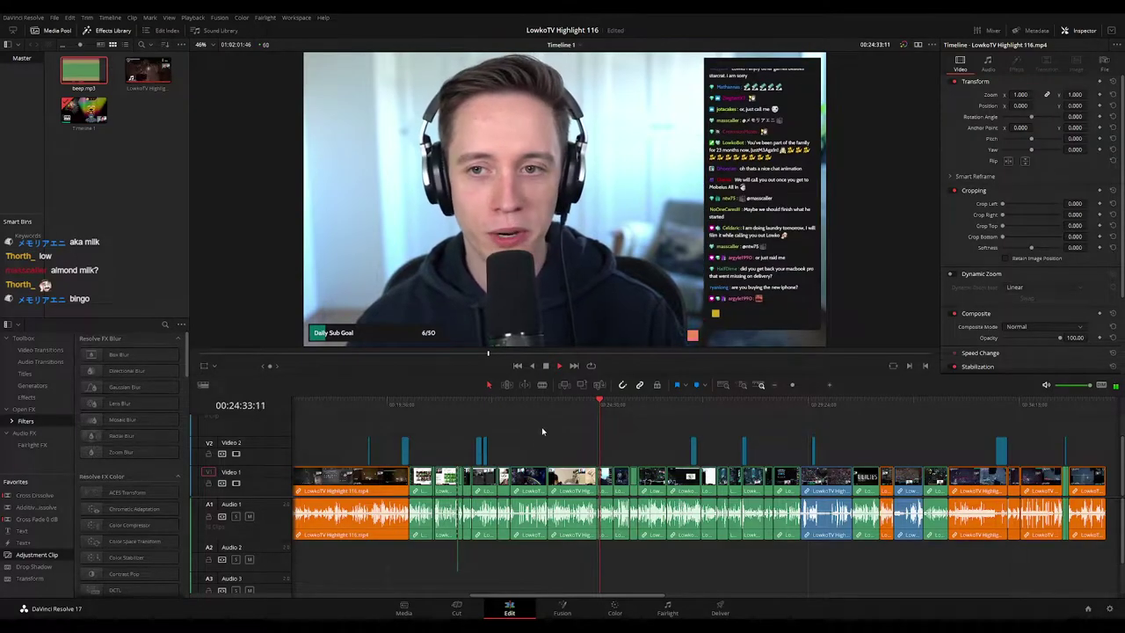
click(615, 408)
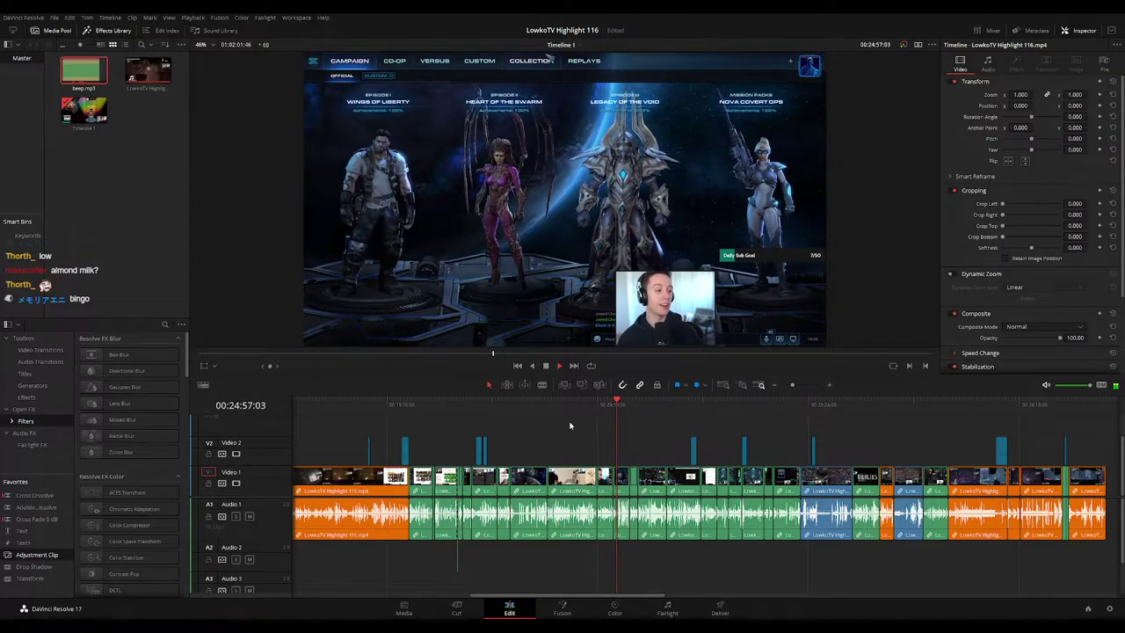
Step: Move the green clip starting near 00:22:28 to the end of the separate cyan and green clips and close the gap it leaves
click(535, 404)
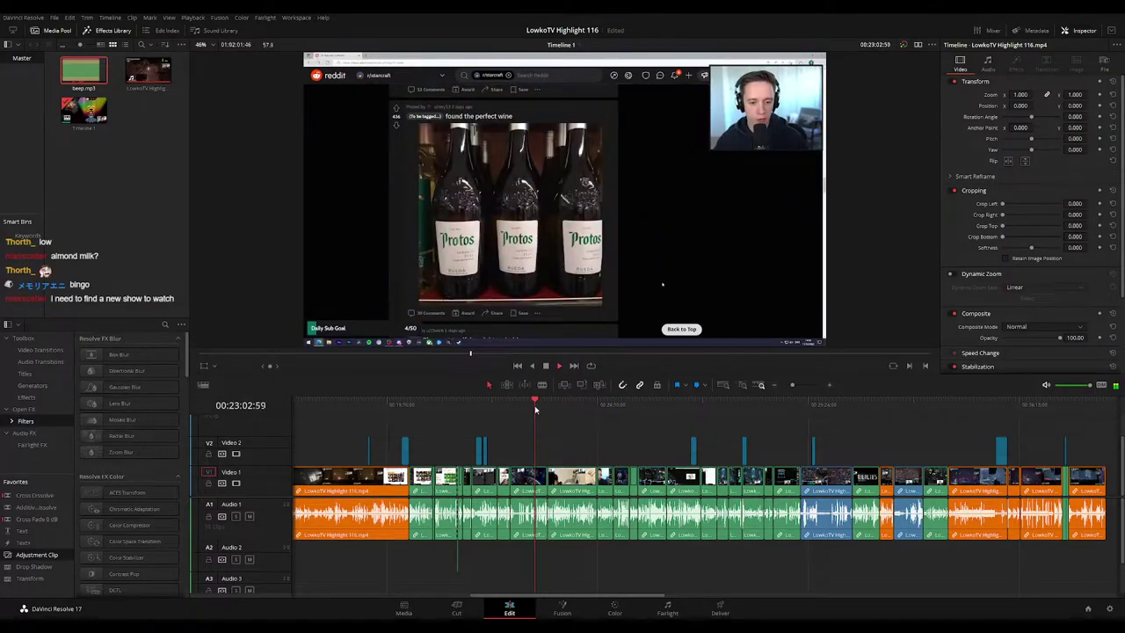
key(space)
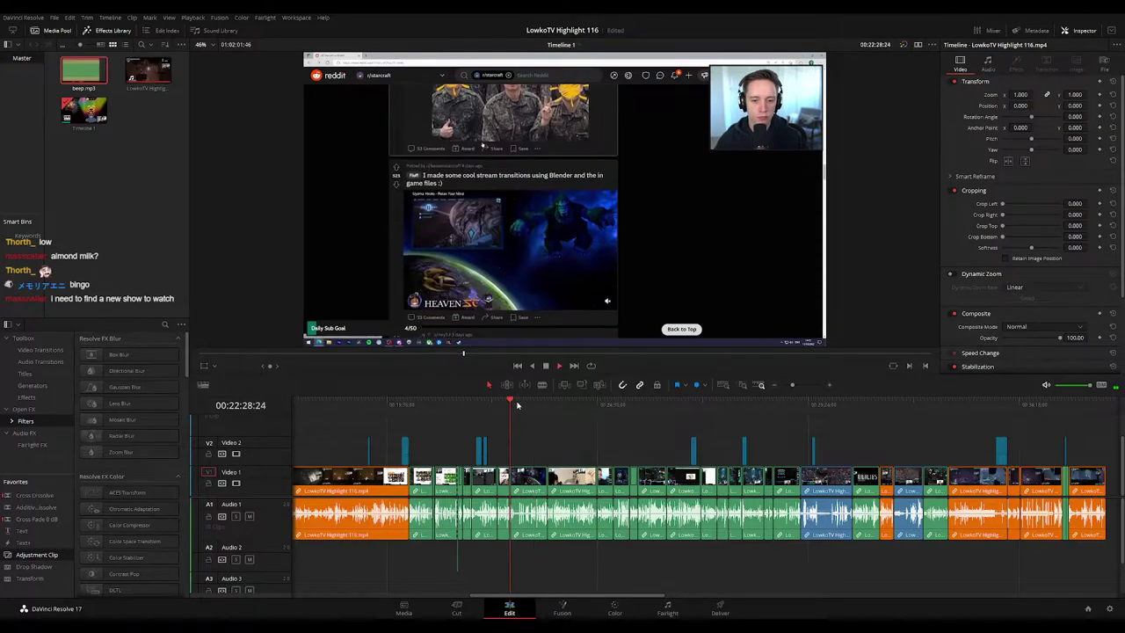
key(space)
drag(792, 385, 789, 385)
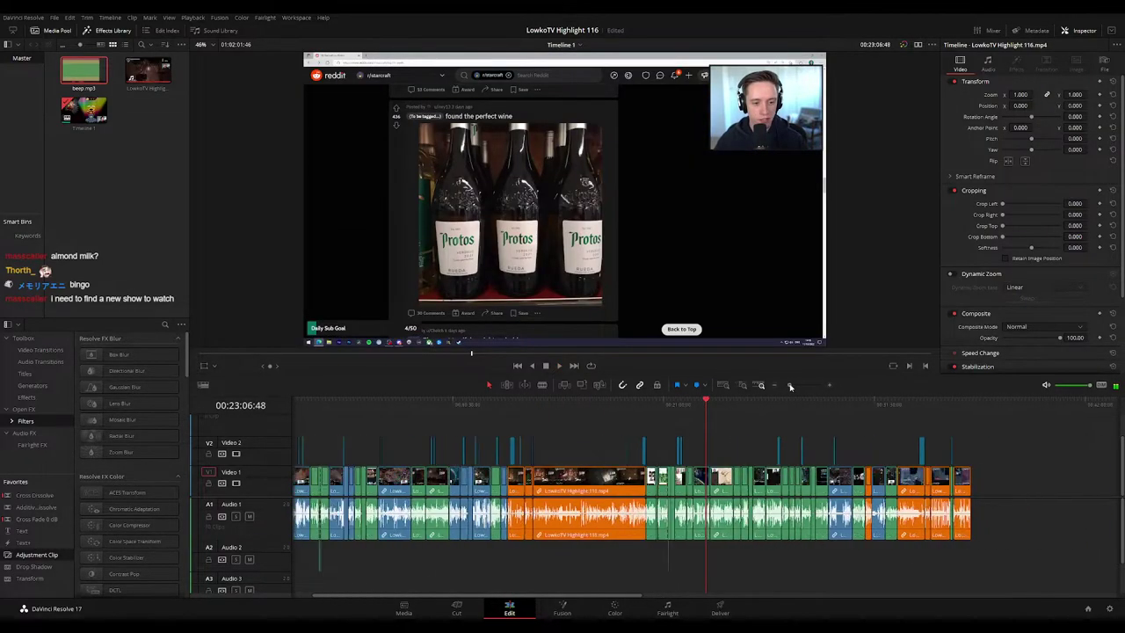
drag(701, 486, 844, 497)
scroll(909, 452, left, 6)
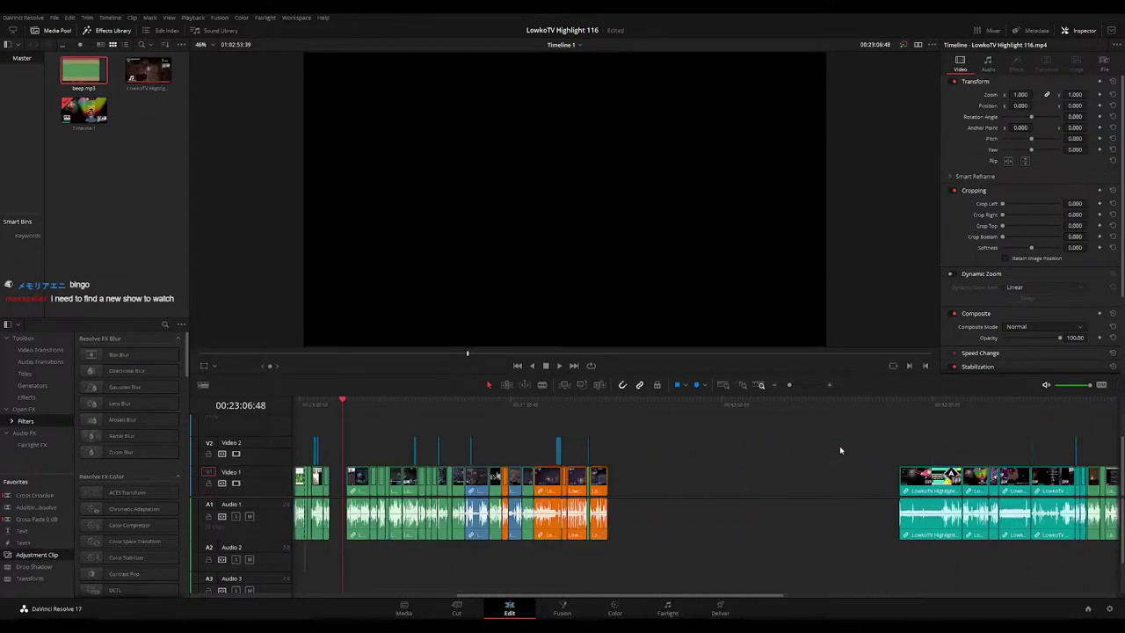
click(498, 480)
key(Delete)
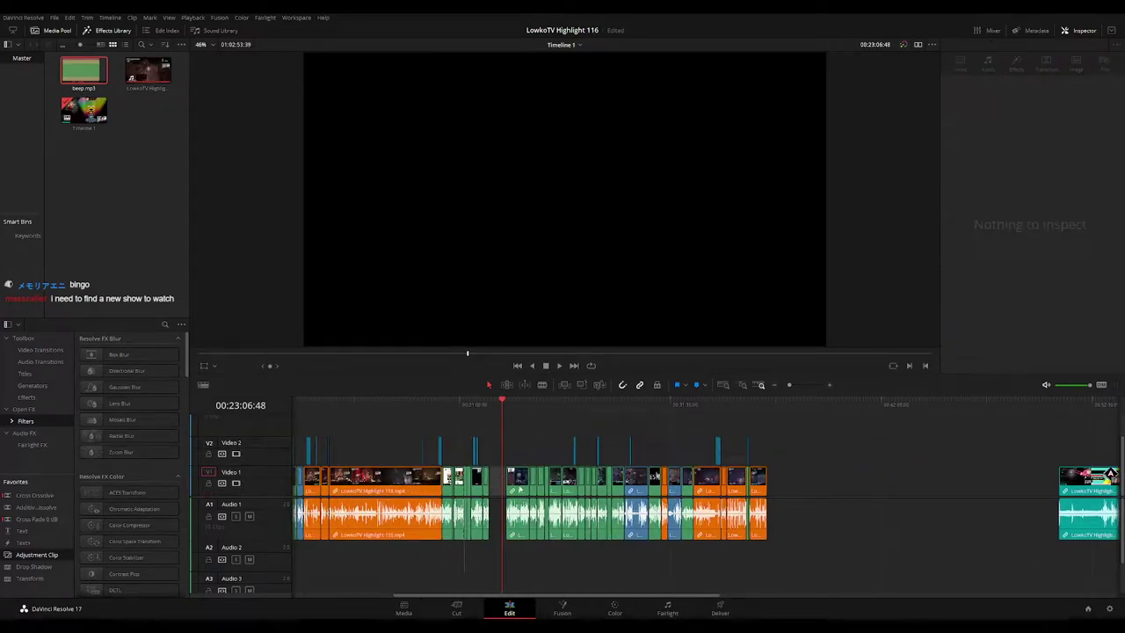
Step: Review the sequence from about 00:22:28 through the blue and orange clips to its end near 00:35:27, including a full timeline overview
key(Up)
key(space)
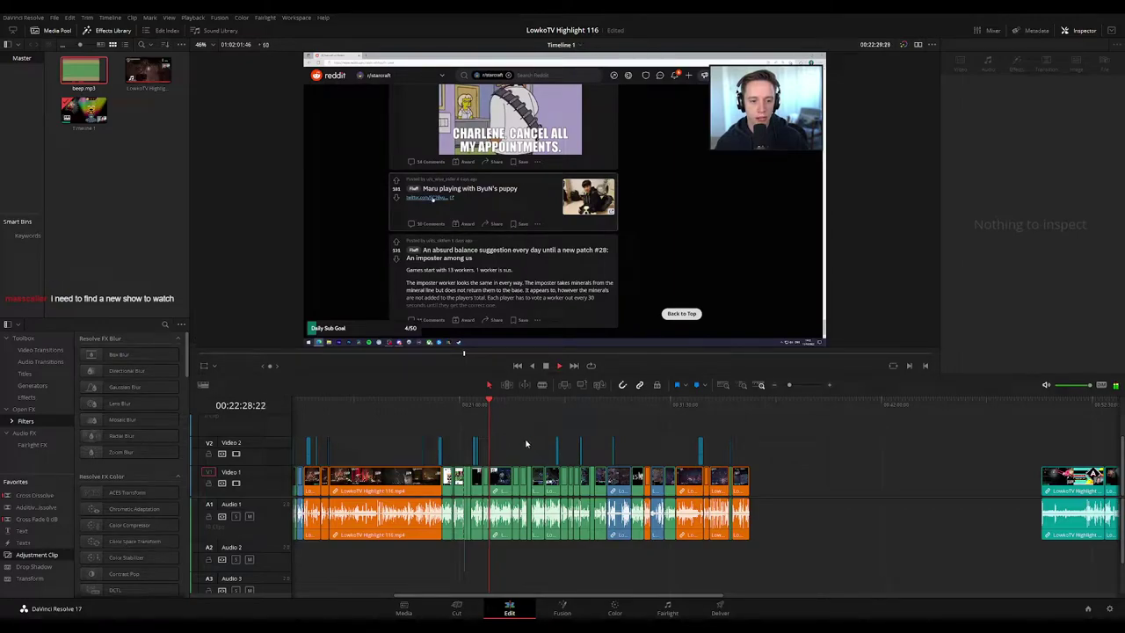
click(501, 405)
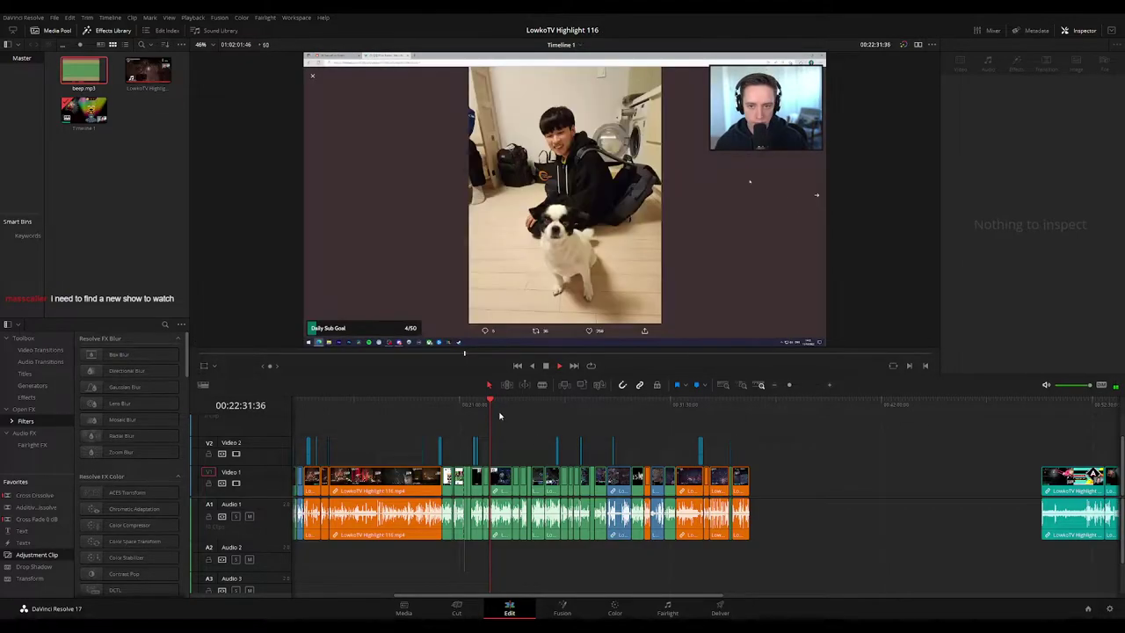
drag(510, 407, 582, 405)
click(607, 405)
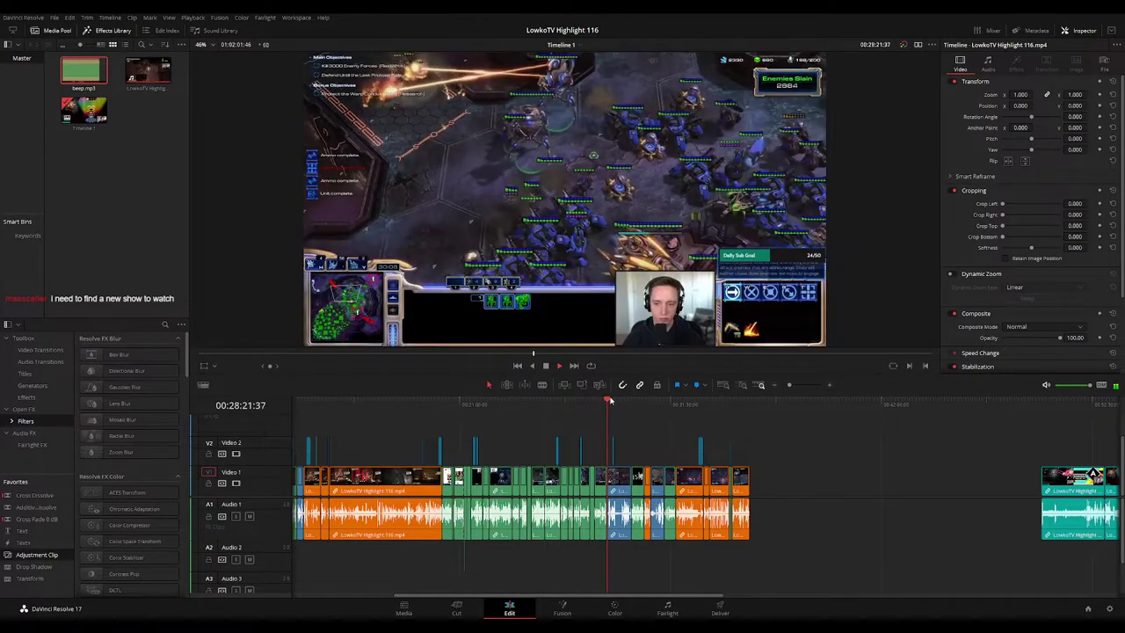
click(630, 401)
click(643, 401)
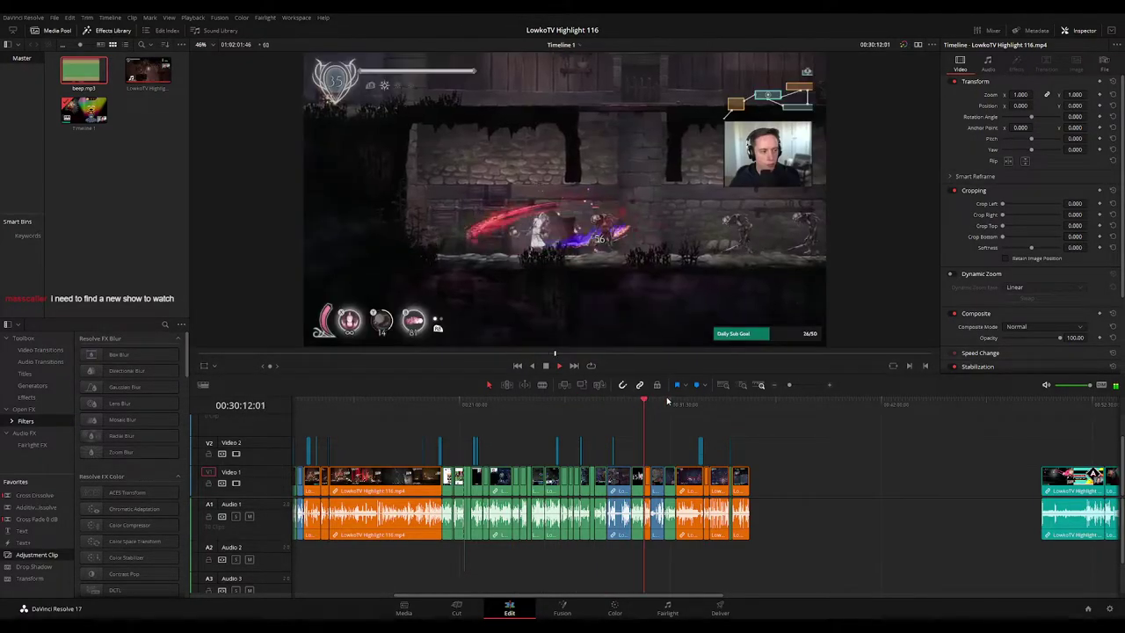
click(664, 402)
click(682, 402)
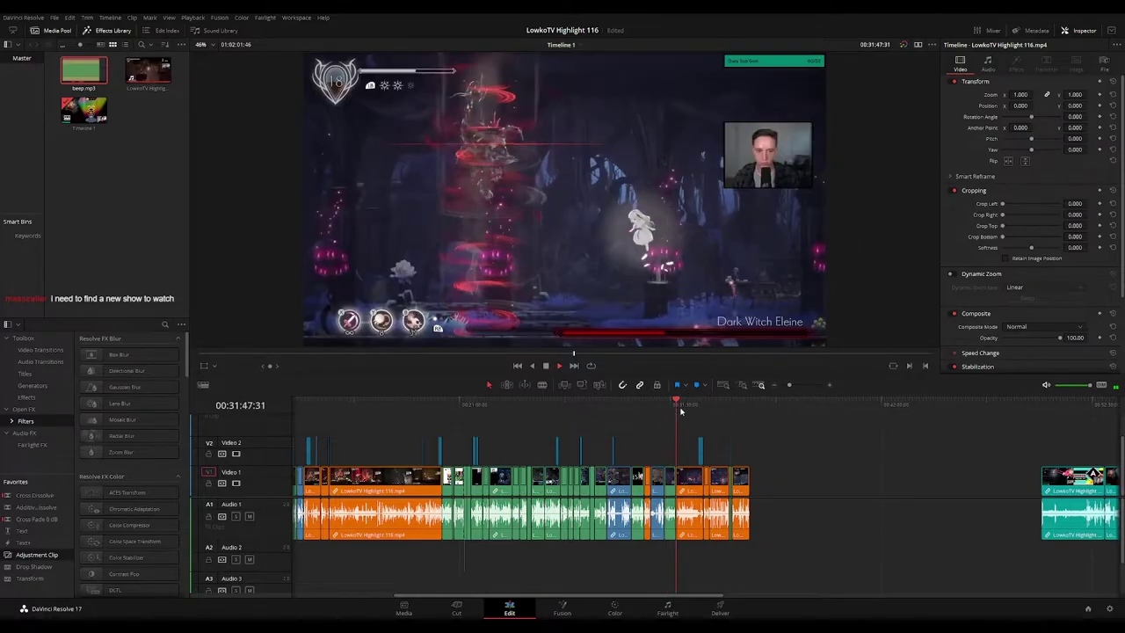
click(694, 405)
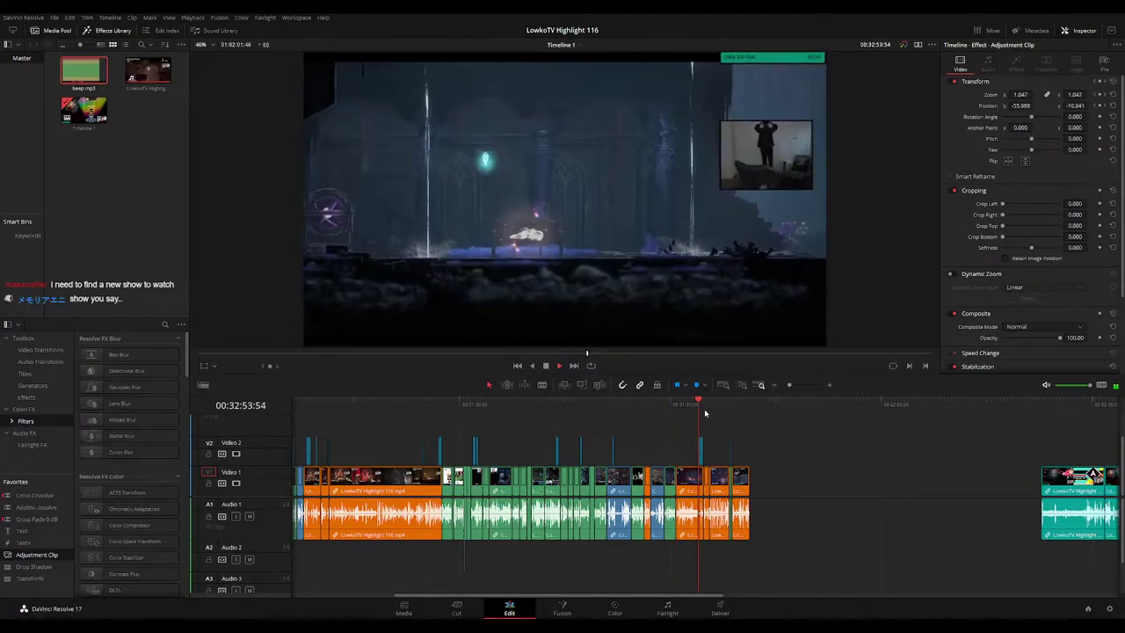
click(708, 405)
click(746, 407)
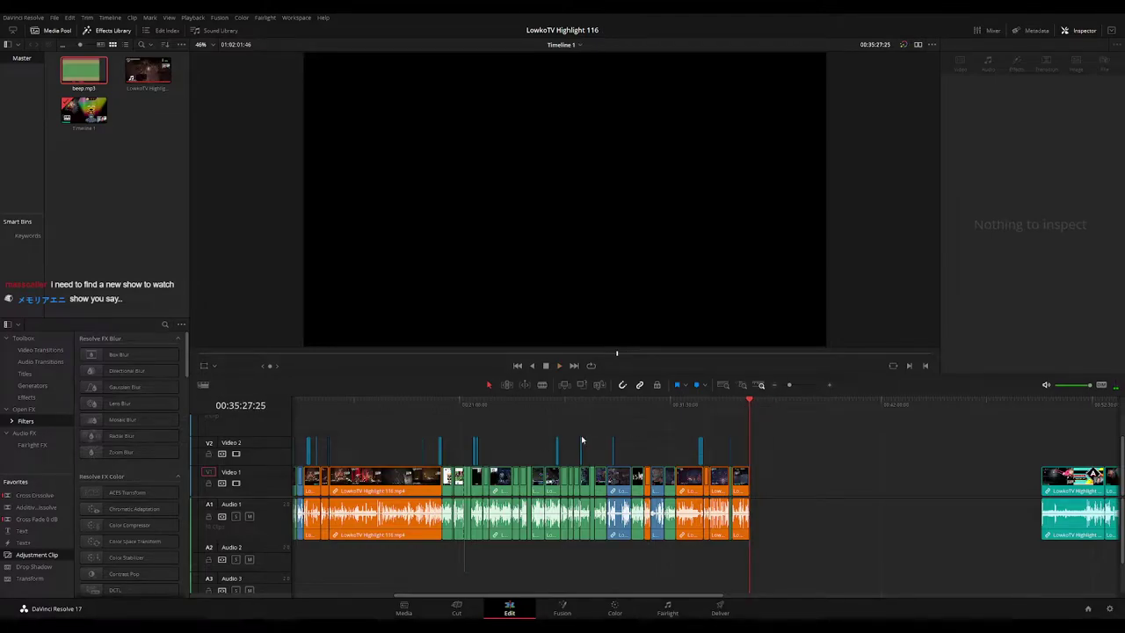
scroll(756, 459, left, 5)
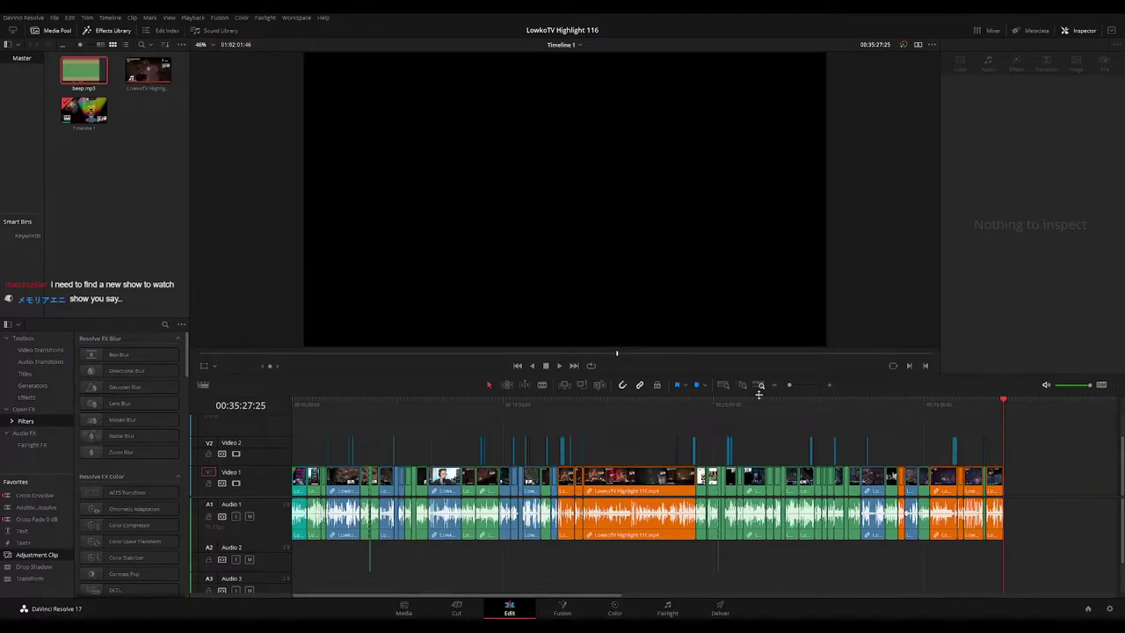
drag(790, 385, 786, 387)
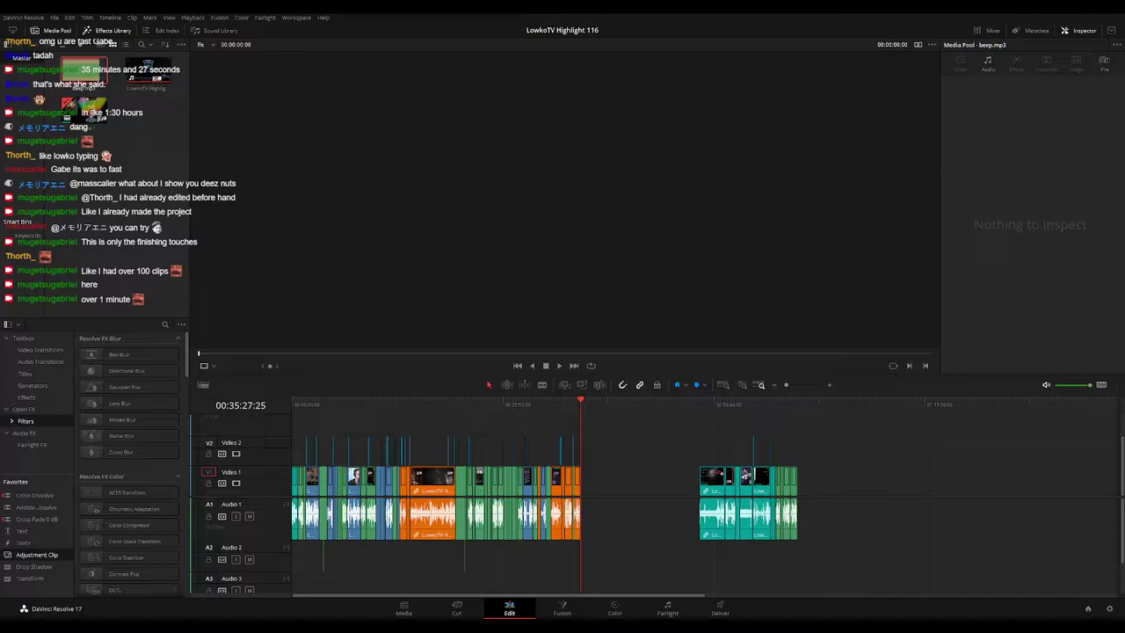
click(600, 435)
click(595, 446)
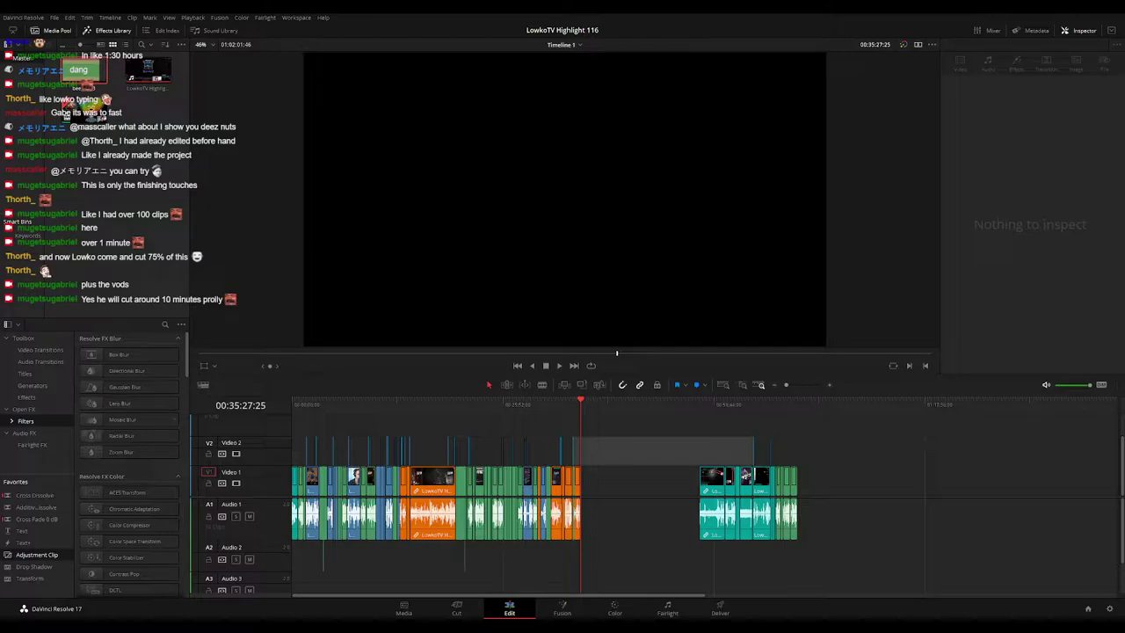
Step: Add a cyan marker at 00:00:46:36 named "Cyan colored clips" with the note "Trombone highlight clips"
key(Home)
drag(786, 387, 796, 387)
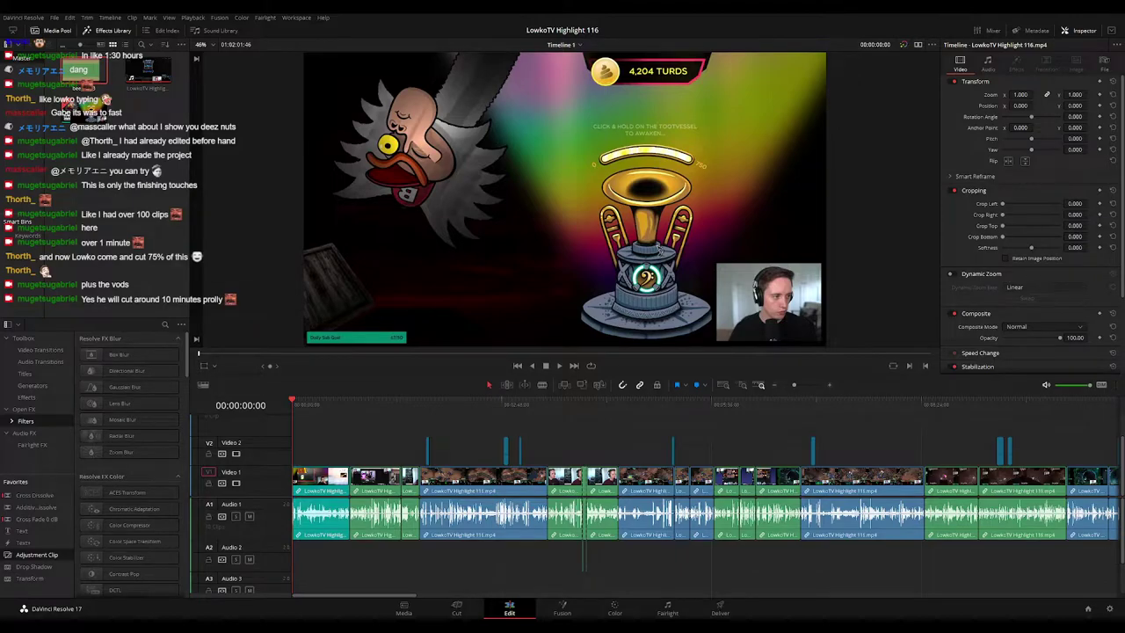
click(348, 428)
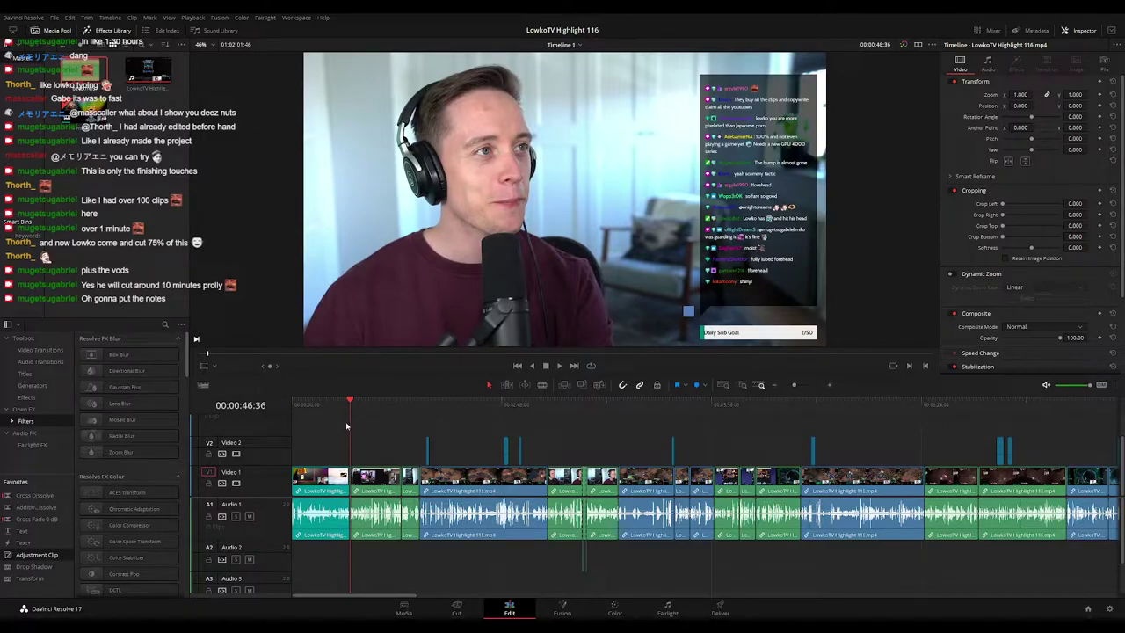
key(m)
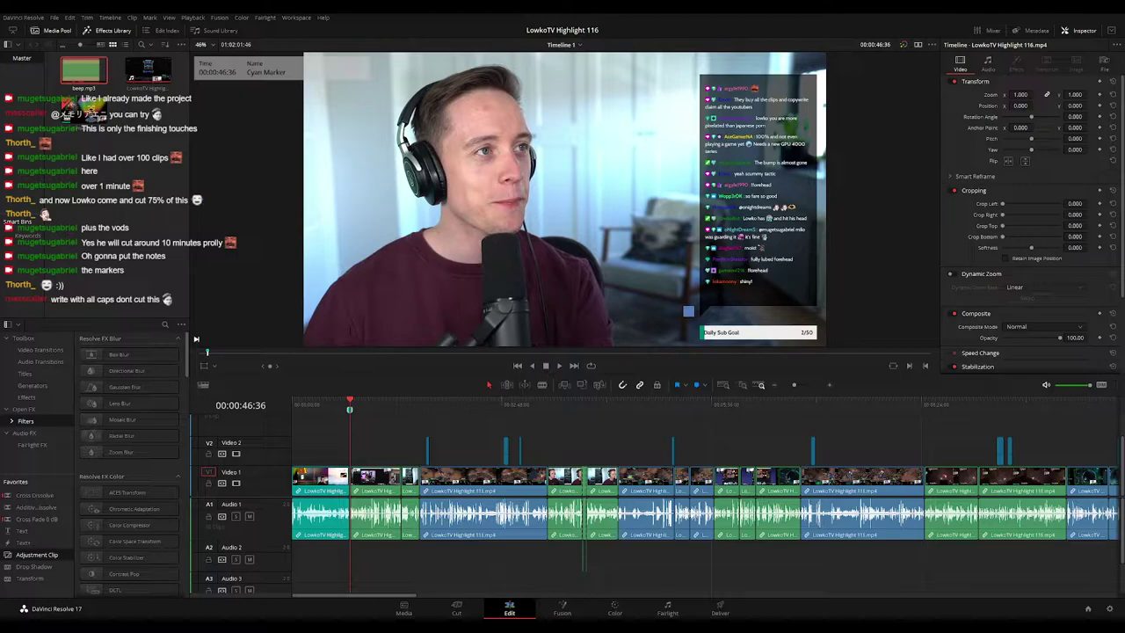
click(364, 330)
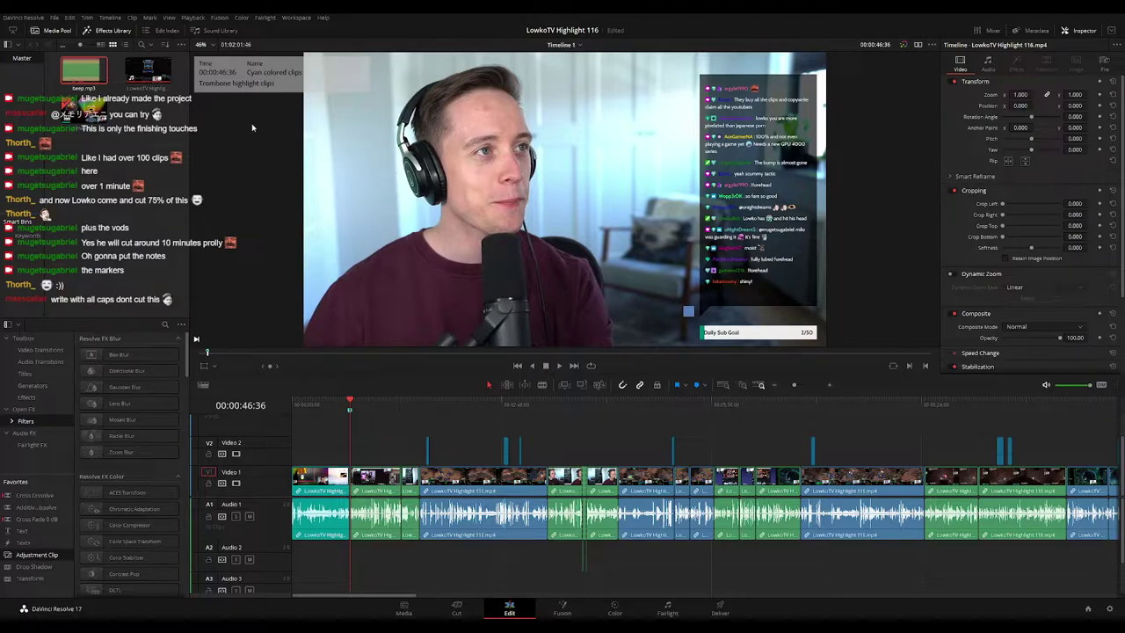
Step: Add a green marker at 00:01:27:40 named "Green colored clips"
drag(392, 415, 399, 426)
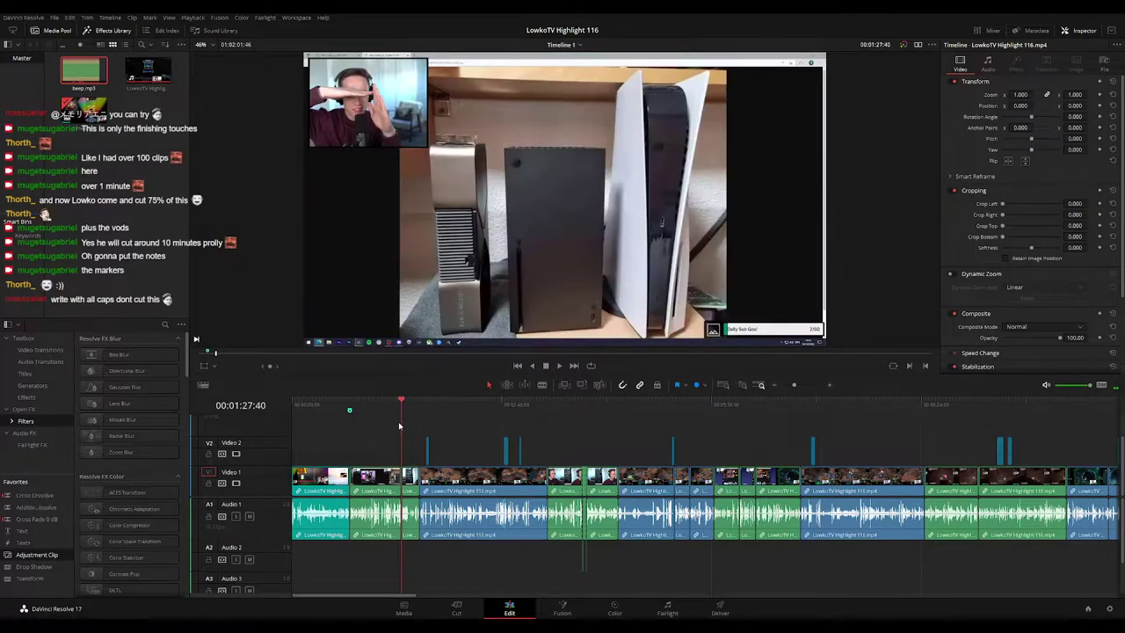
key(m)
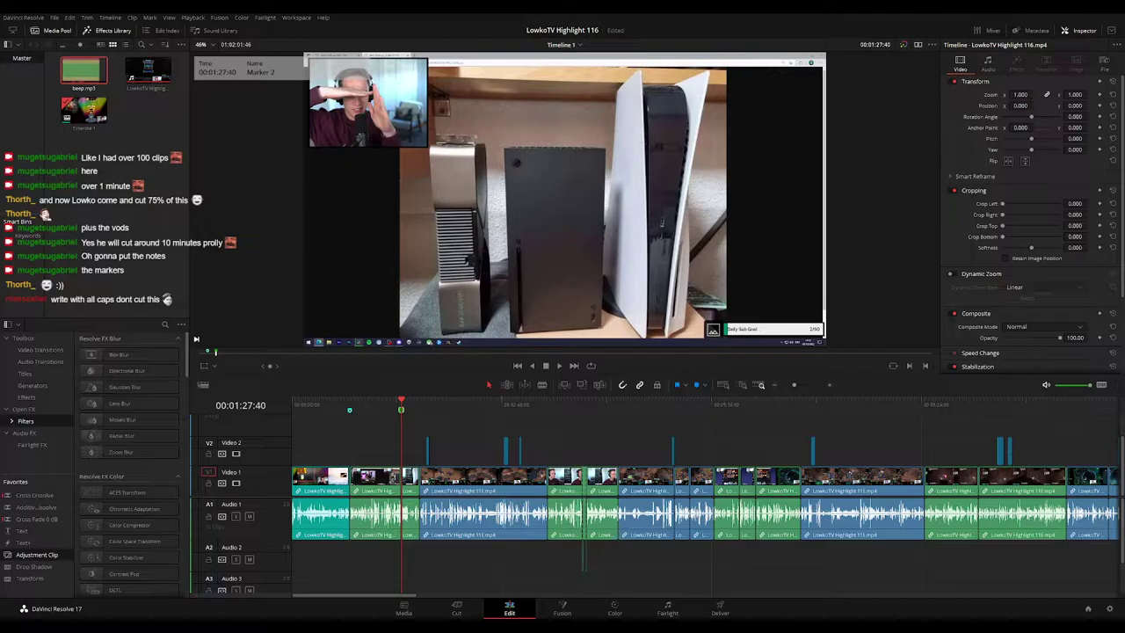
click(374, 322)
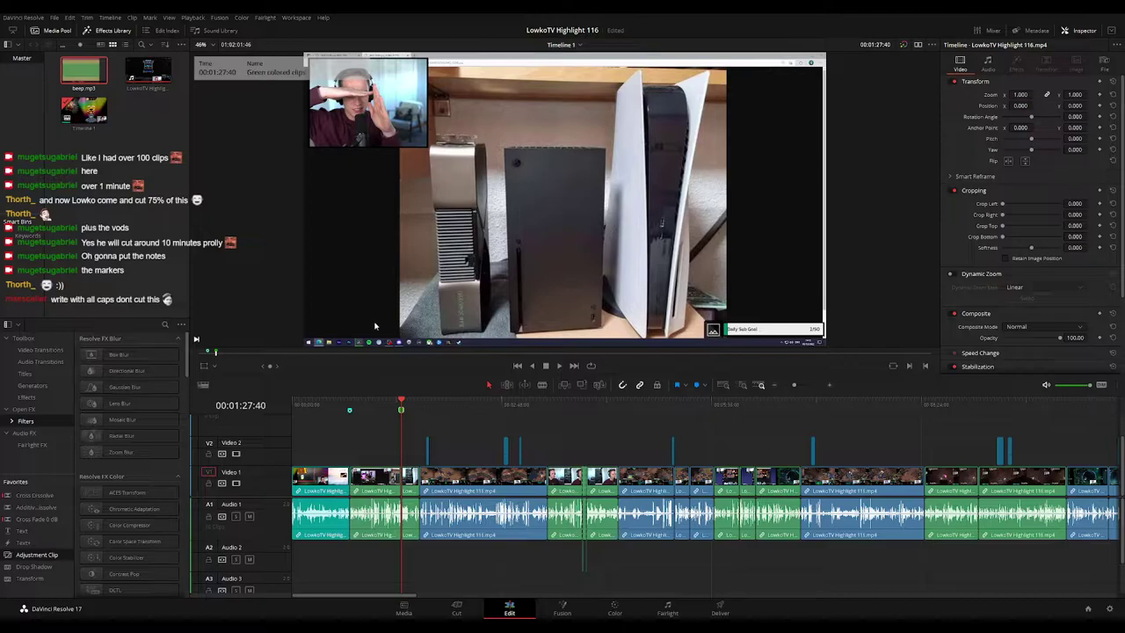
Step: Add a blue marker at 00:01:42:24 named "Blue colored clips" with the note "Starcraft 2 funny moments"
click(418, 401)
key(m)
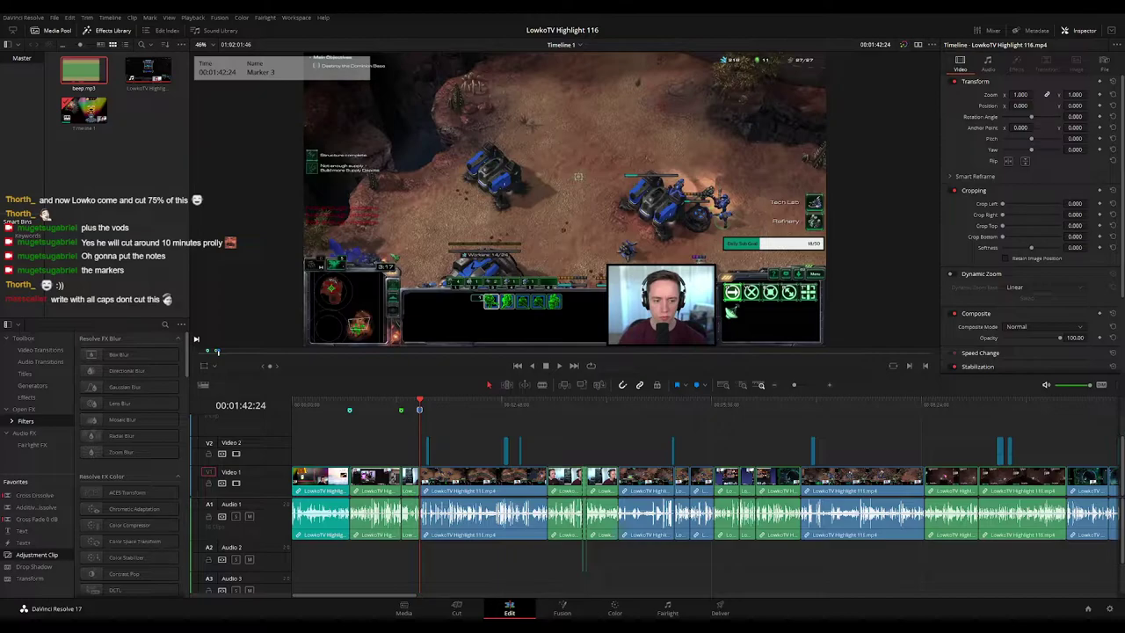
click(406, 331)
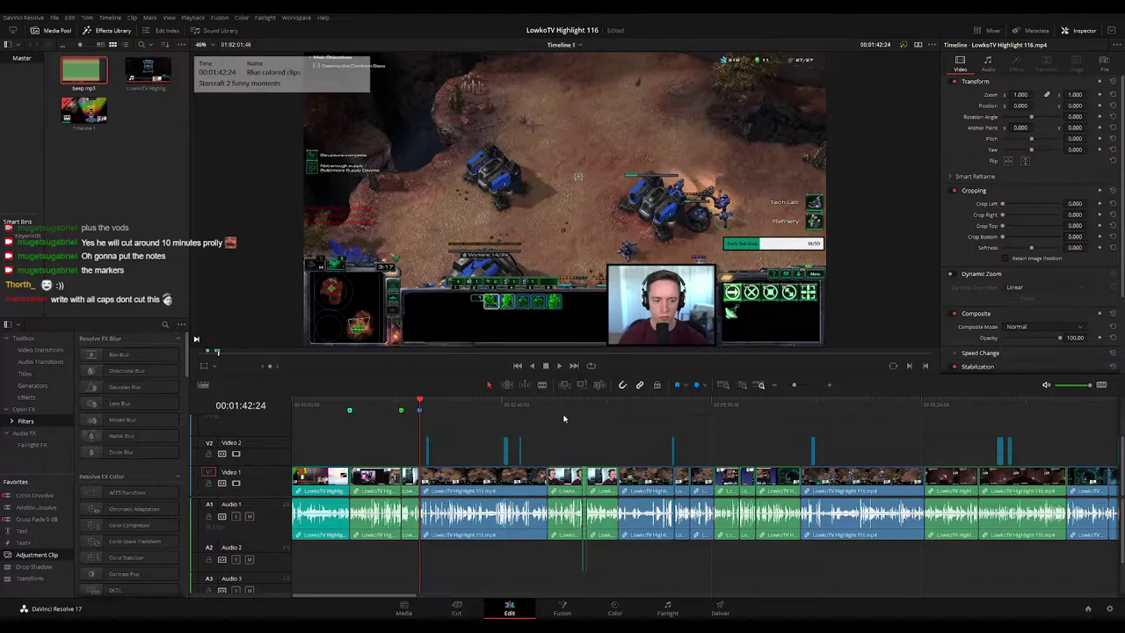
Step: Add a yellow marker at 00:13:14:15 named "Orange colored clips" with the note "Ender Lilies highlight moments"
scroll(638, 454, right, 10)
click(763, 410)
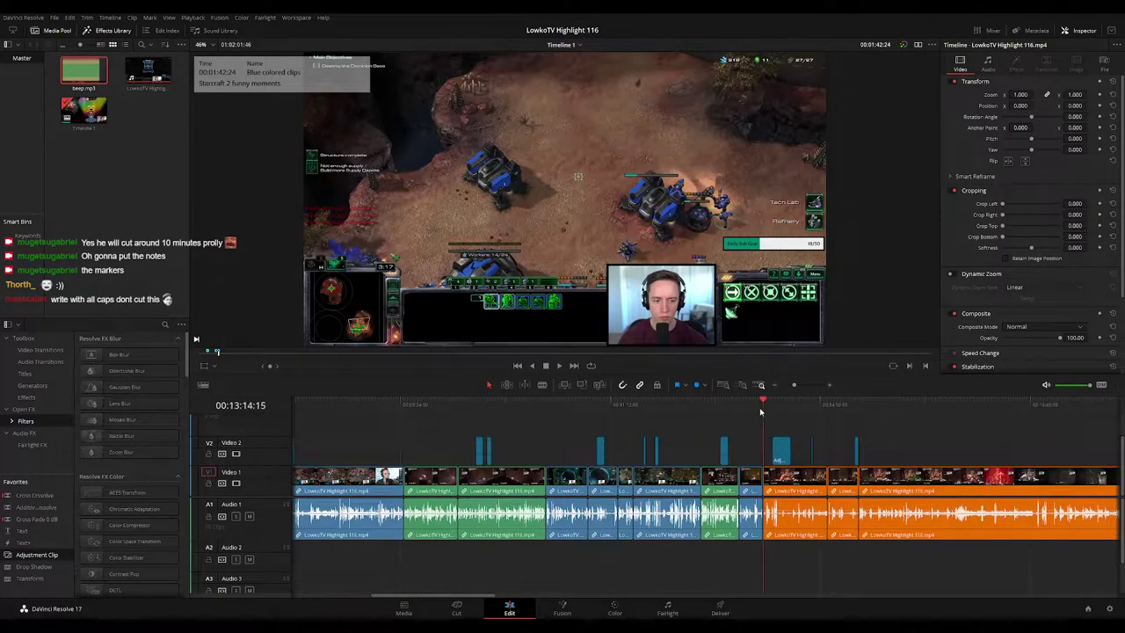
key(m)
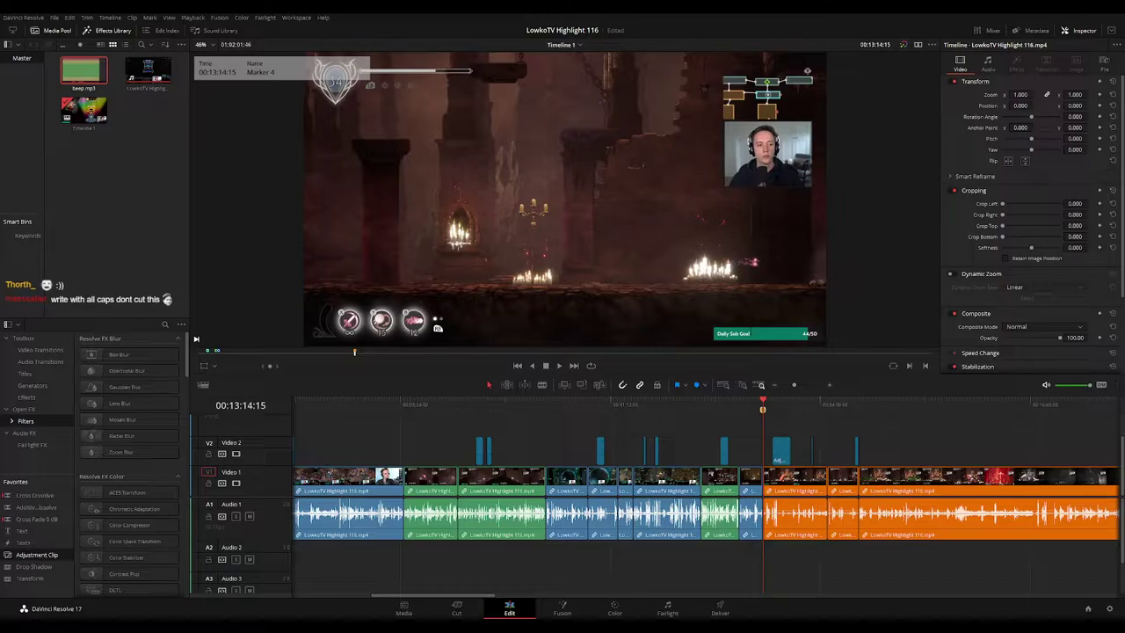
key(Return)
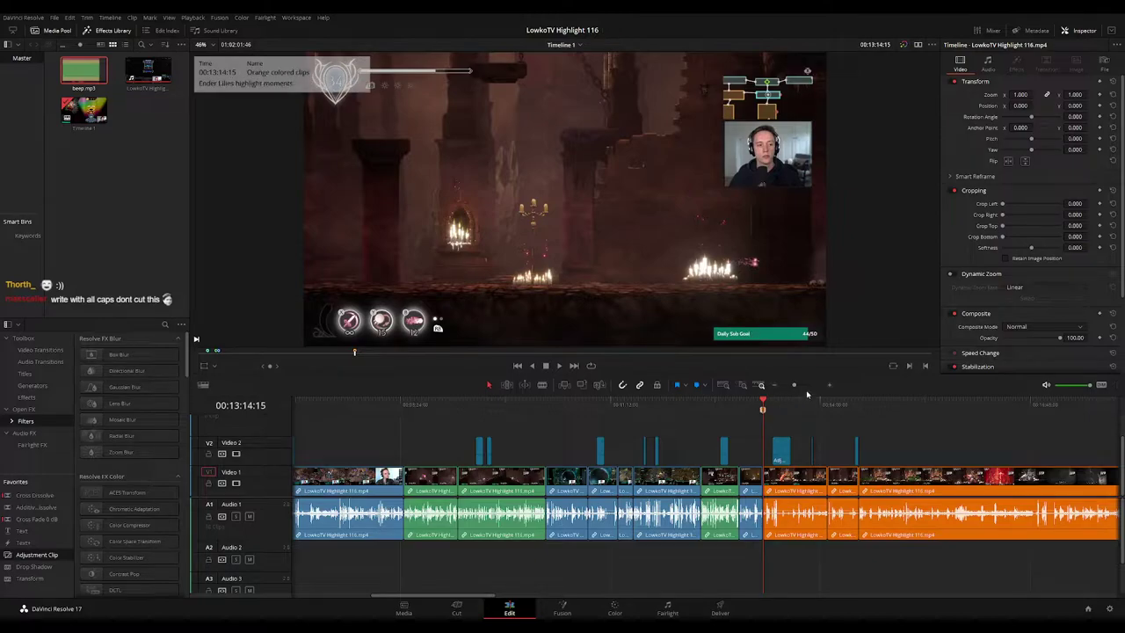
Step: Mark the end of the main sequence at 00:35:27:25 with a red marker named "Highlight 116" and the note "35:27 minutes"
drag(795, 386, 789, 388)
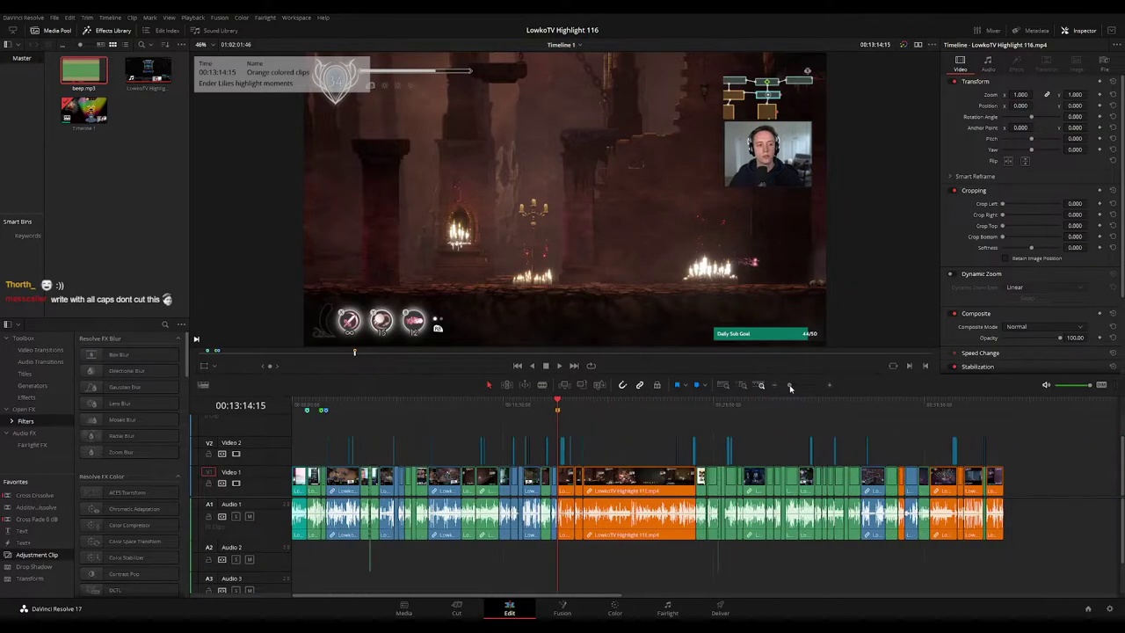
drag(710, 415, 795, 413)
key(m)
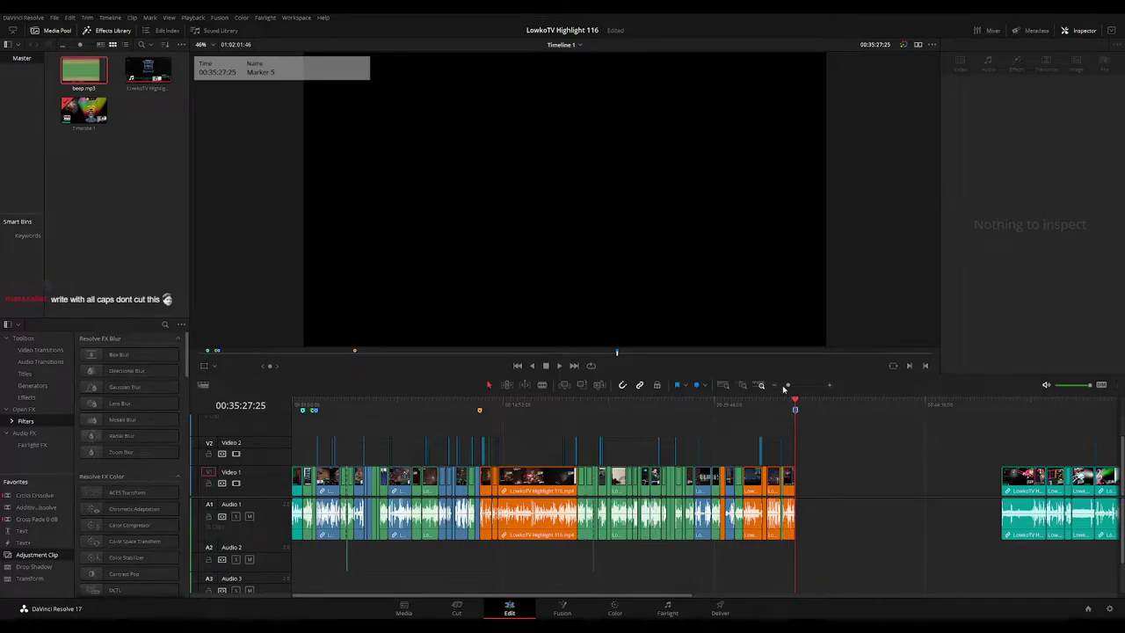
key(ctrl+s)
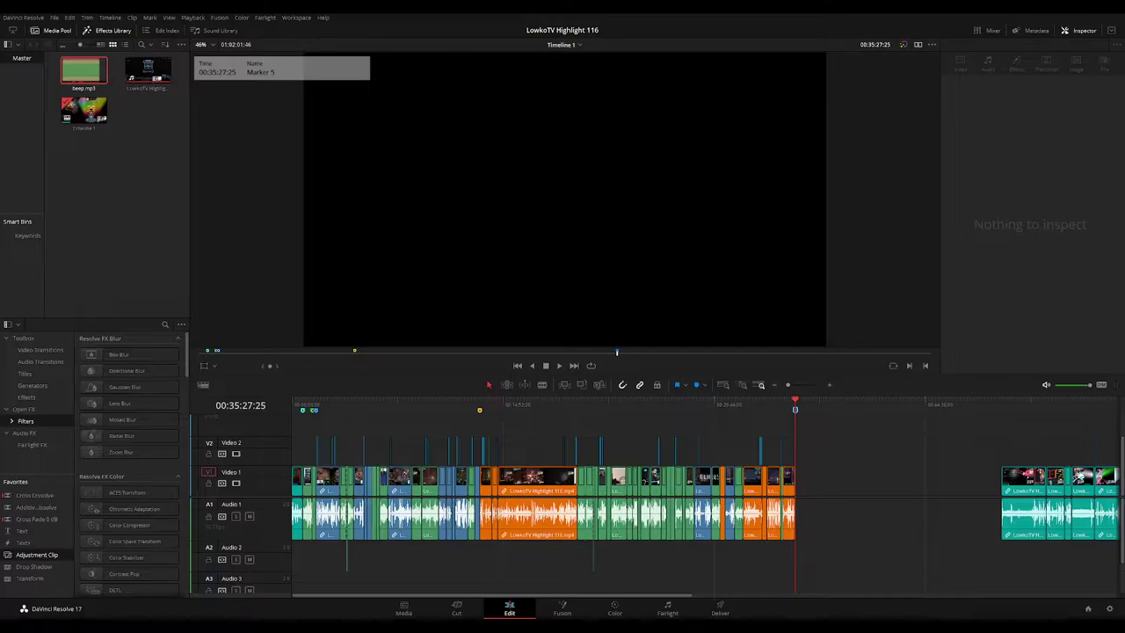
click(776, 337)
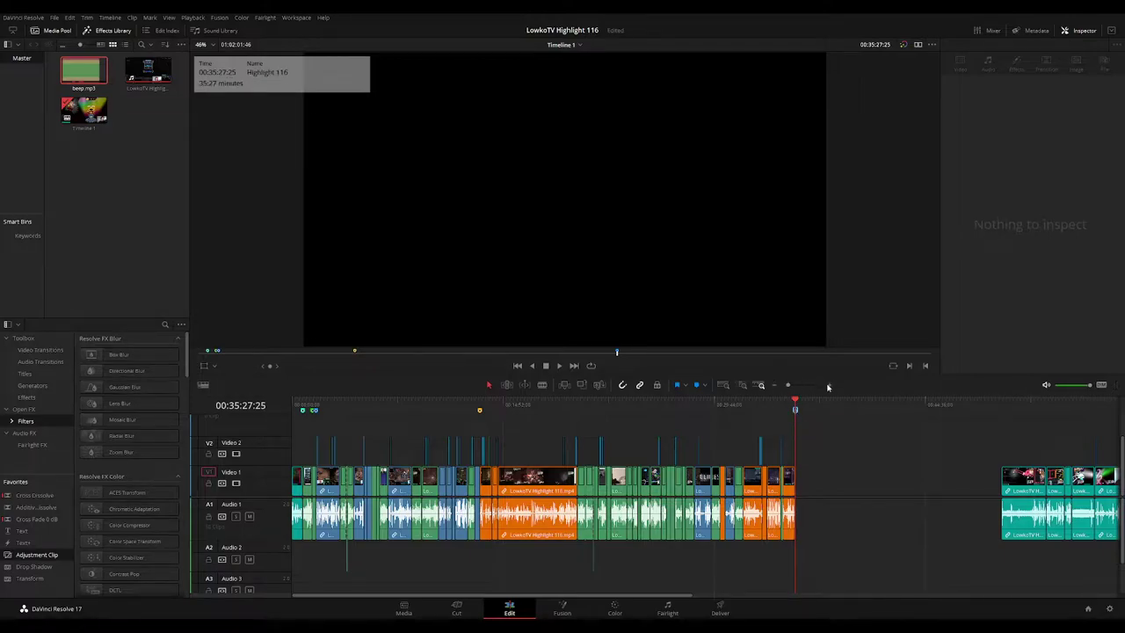
Step: Move the whole group of set-aside cyan and green clips, including their adjustment clips, so that it begins at 01:00:00:00
drag(901, 446, 597, 410)
click(706, 406)
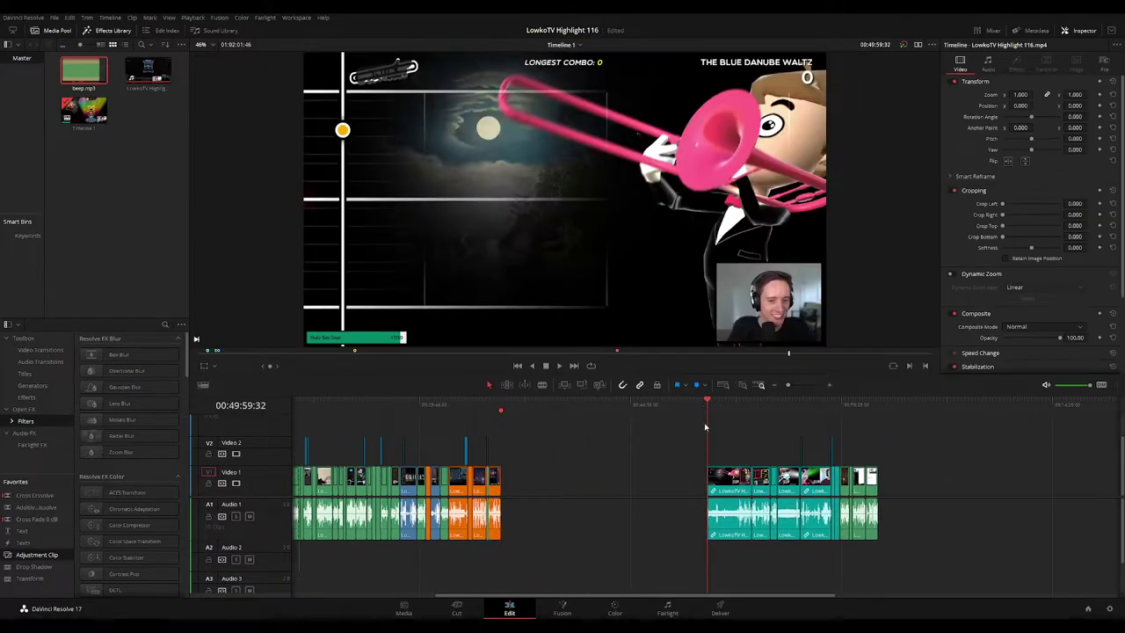
drag(706, 427, 607, 427)
drag(791, 406, 766, 414)
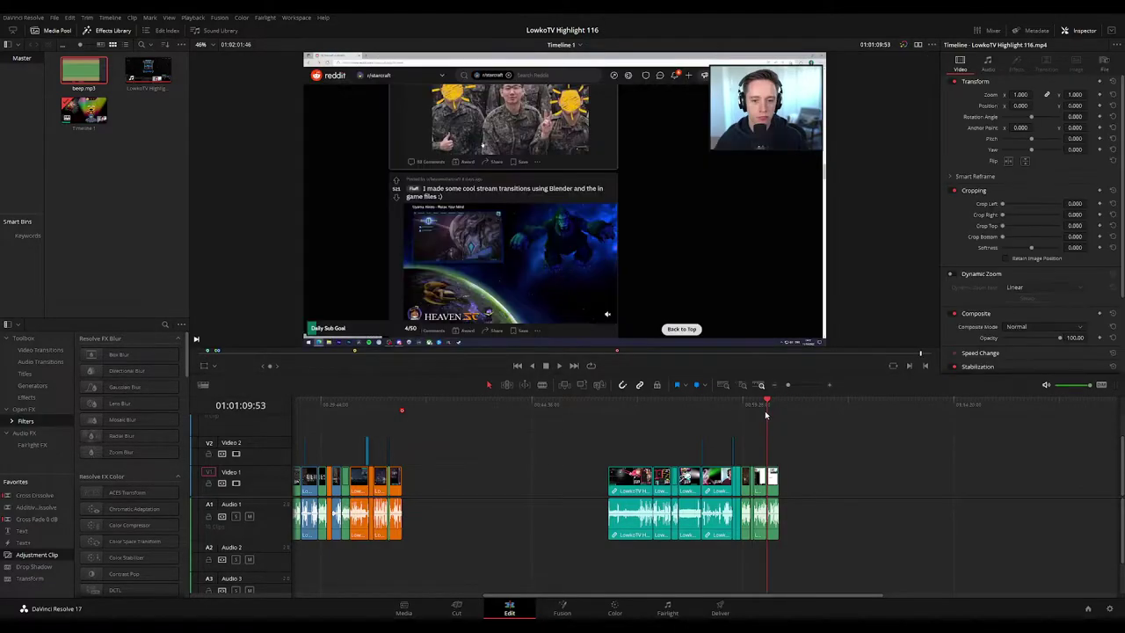
drag(853, 437, 591, 542)
drag(655, 480, 841, 480)
click(804, 450)
click(763, 408)
drag(765, 410, 750, 408)
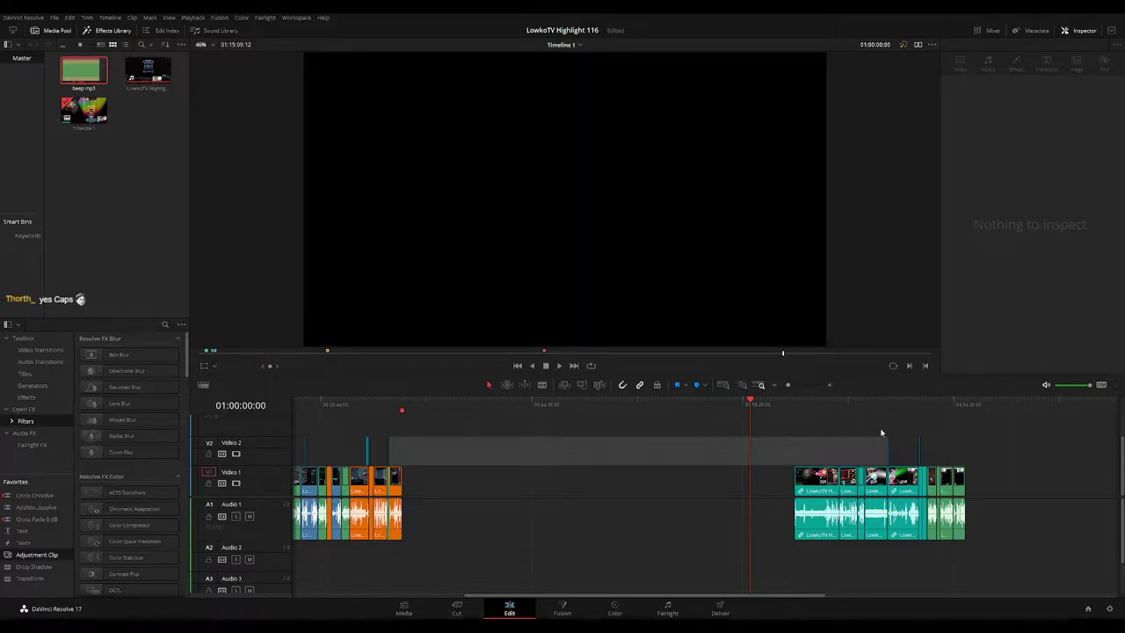
drag(1020, 432, 775, 482)
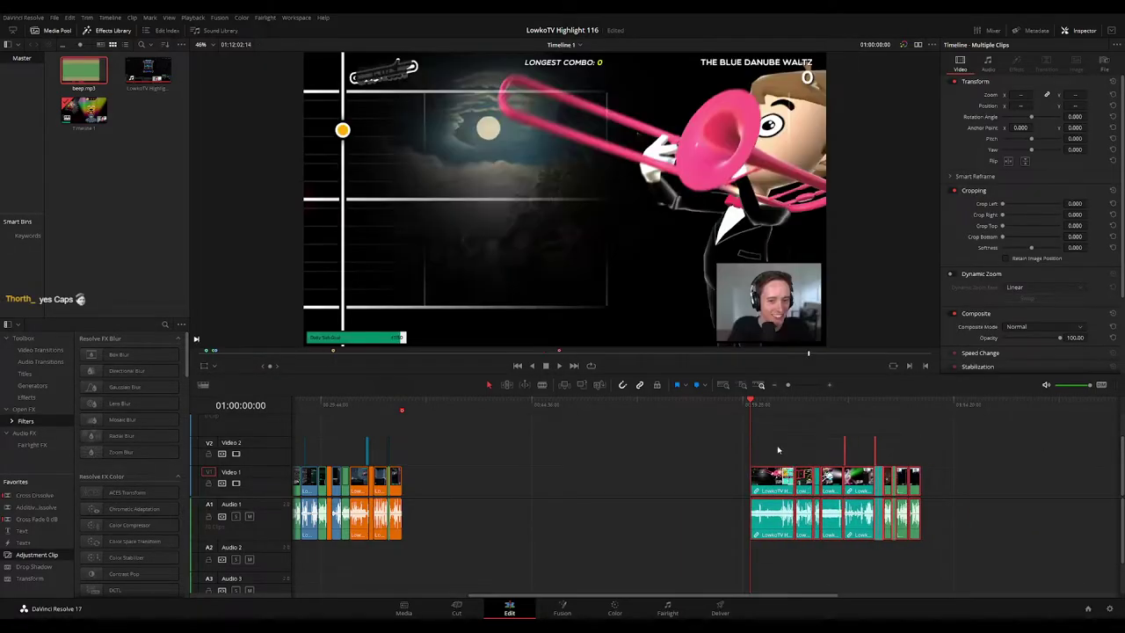
click(779, 448)
Step: Add a cream marker at 01:00:00:00, where the set-aside clips begin, named "Extra clips for you!"
key(m)
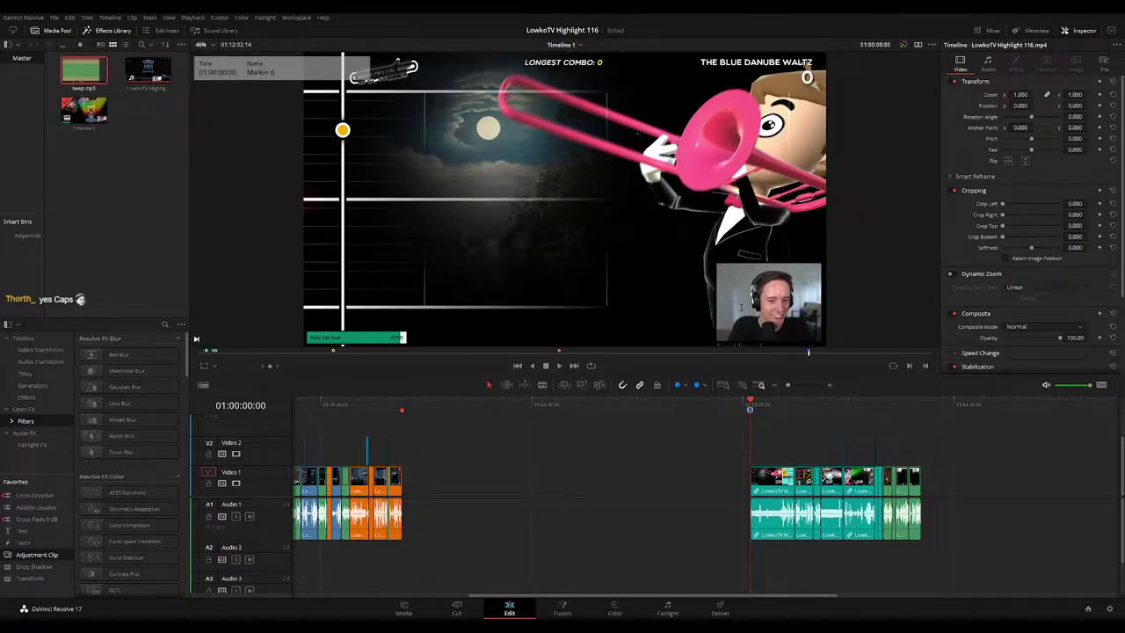
key(Return)
drag(787, 386, 781, 386)
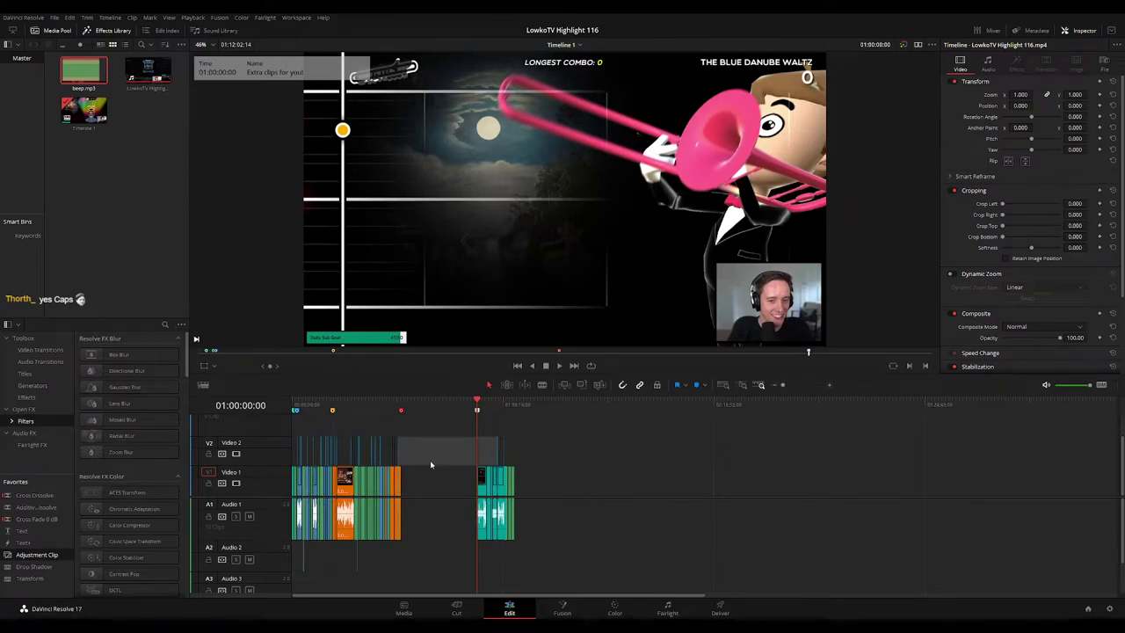
Step: Check the markers at the start of the extra clips and at the end of the main highlight against the overall timeline
click(522, 406)
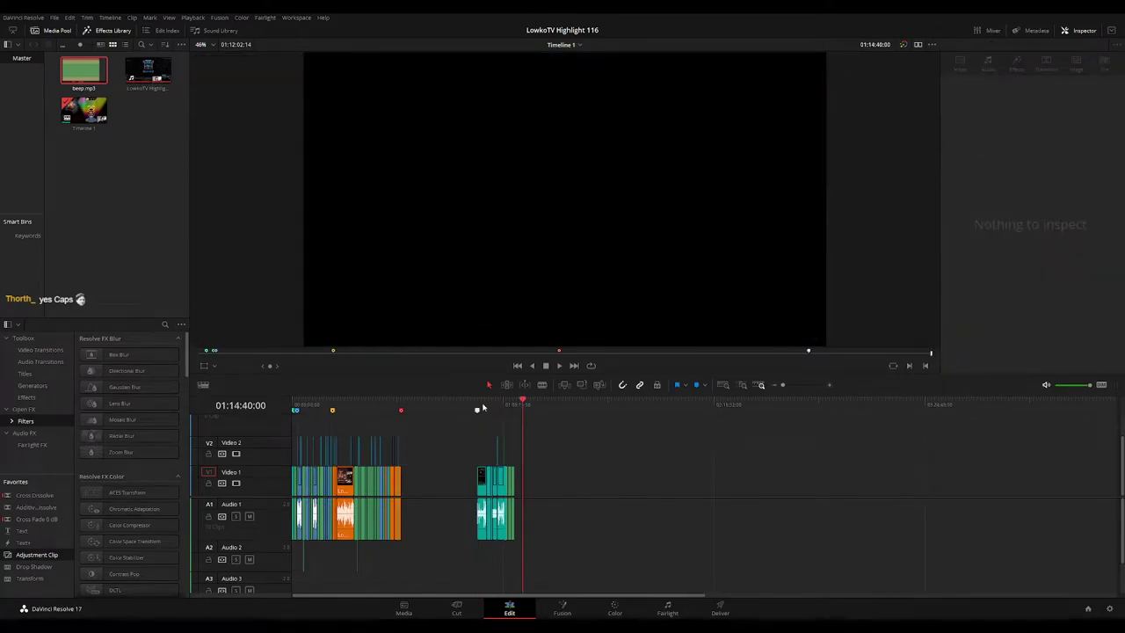
click(475, 409)
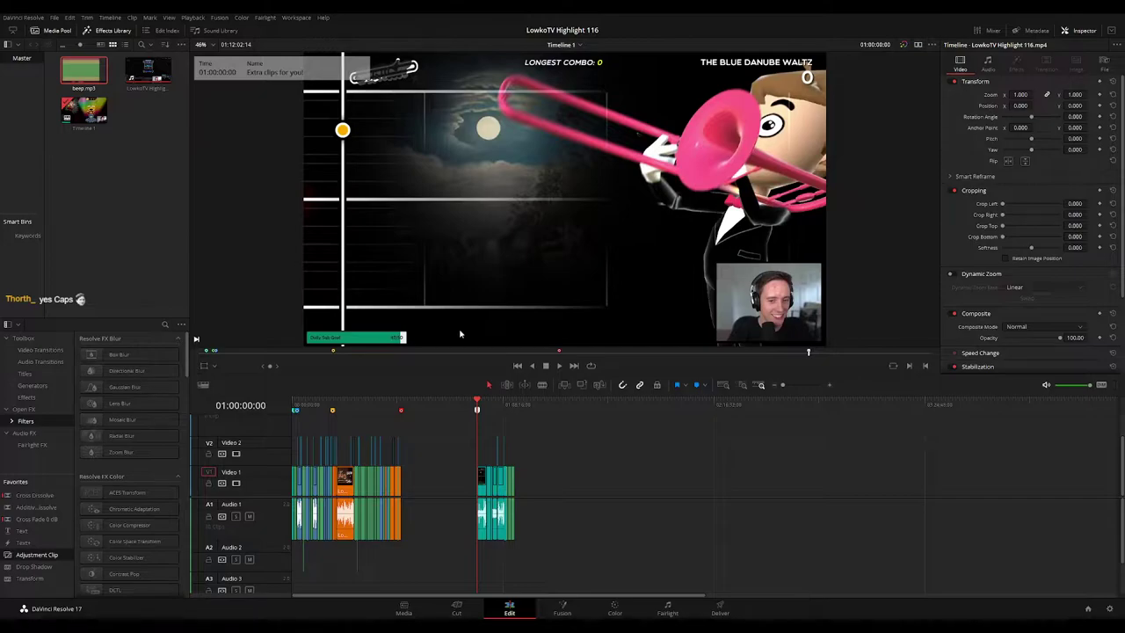
click(403, 407)
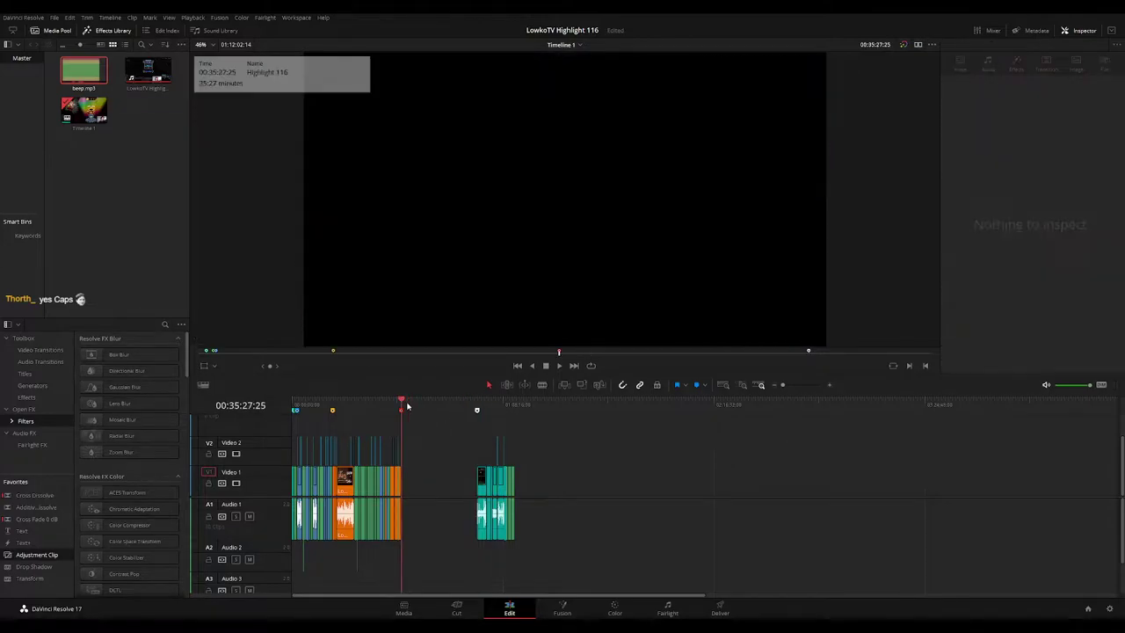
click(438, 457)
click(450, 445)
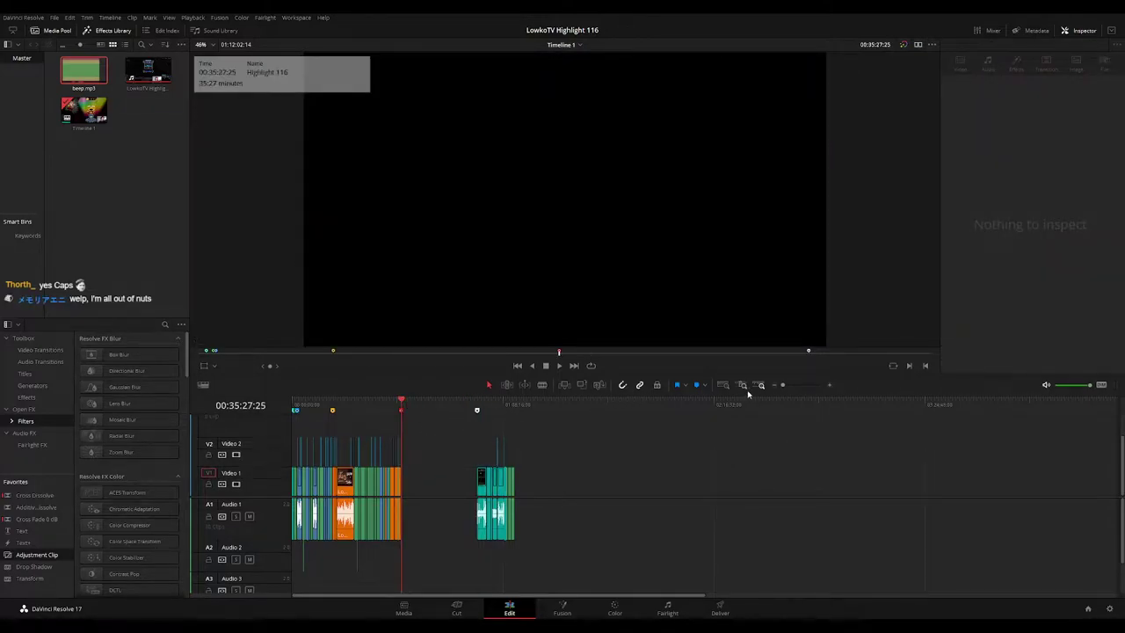
drag(782, 385, 788, 386)
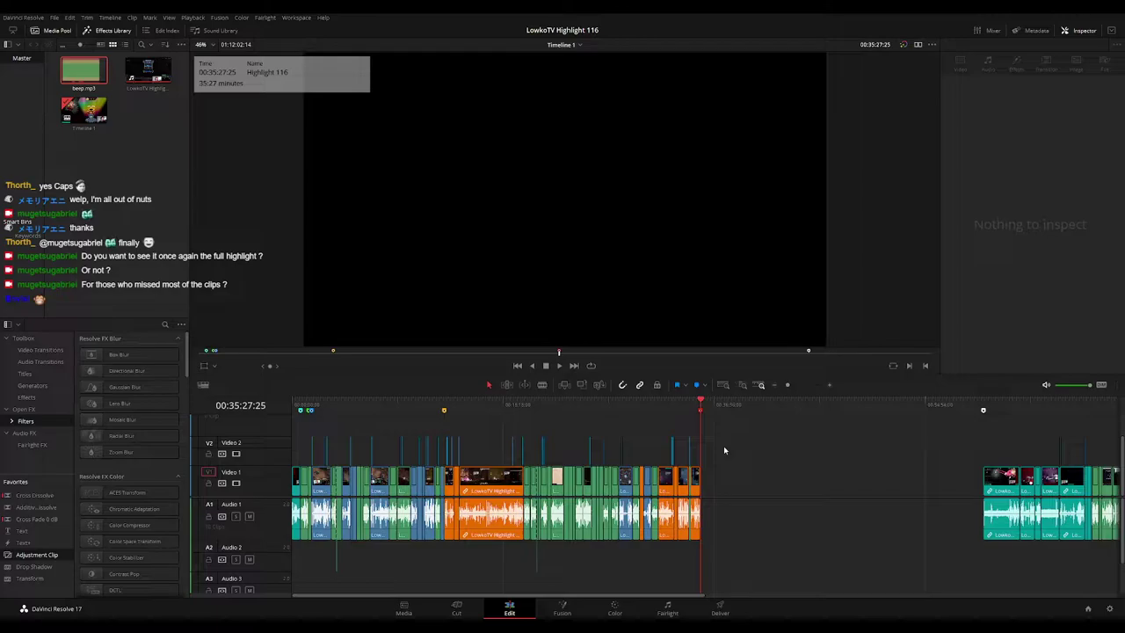
drag(776, 449, 829, 442)
Step: Play the highlight from 00:00:00:00 with the viewer enlarged and the Inspector hidden
drag(308, 406, 280, 408)
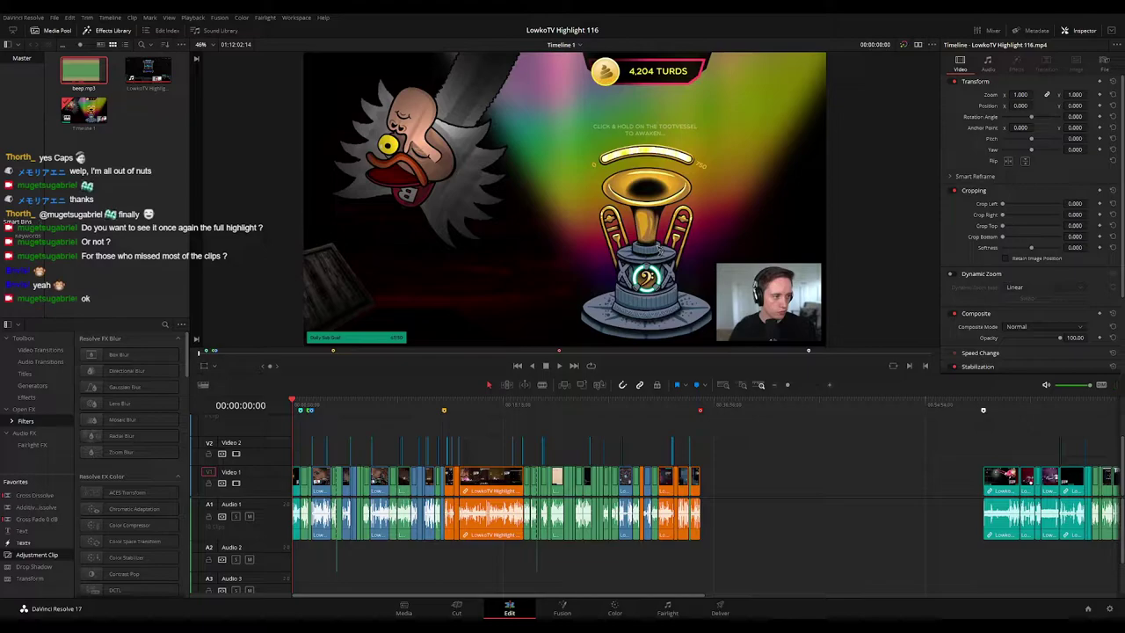
key(space)
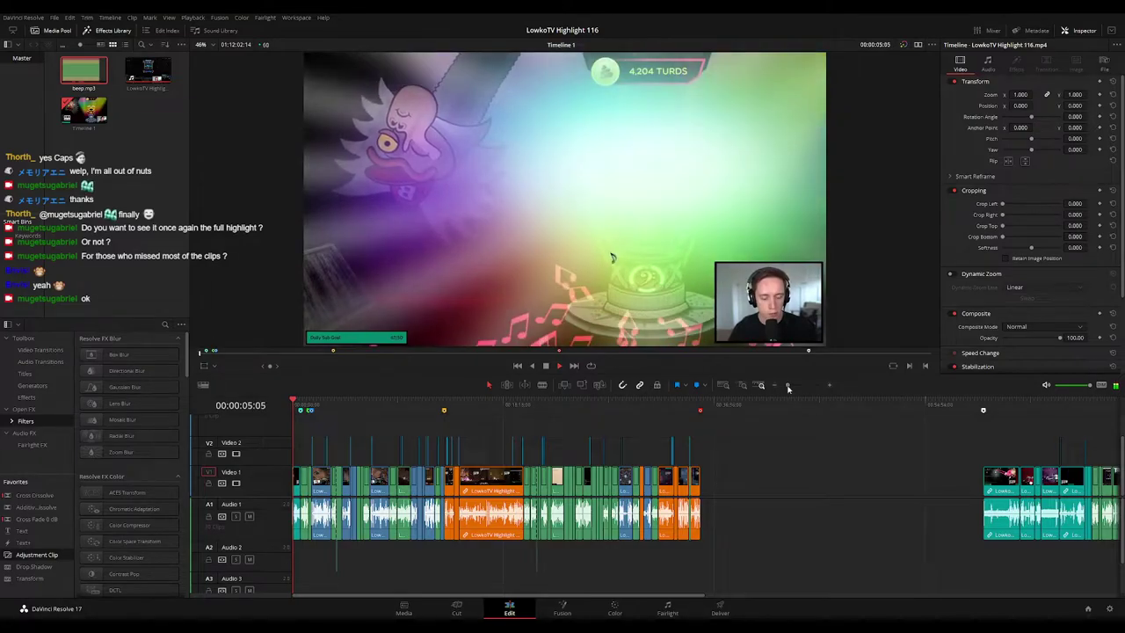
drag(789, 385, 787, 388)
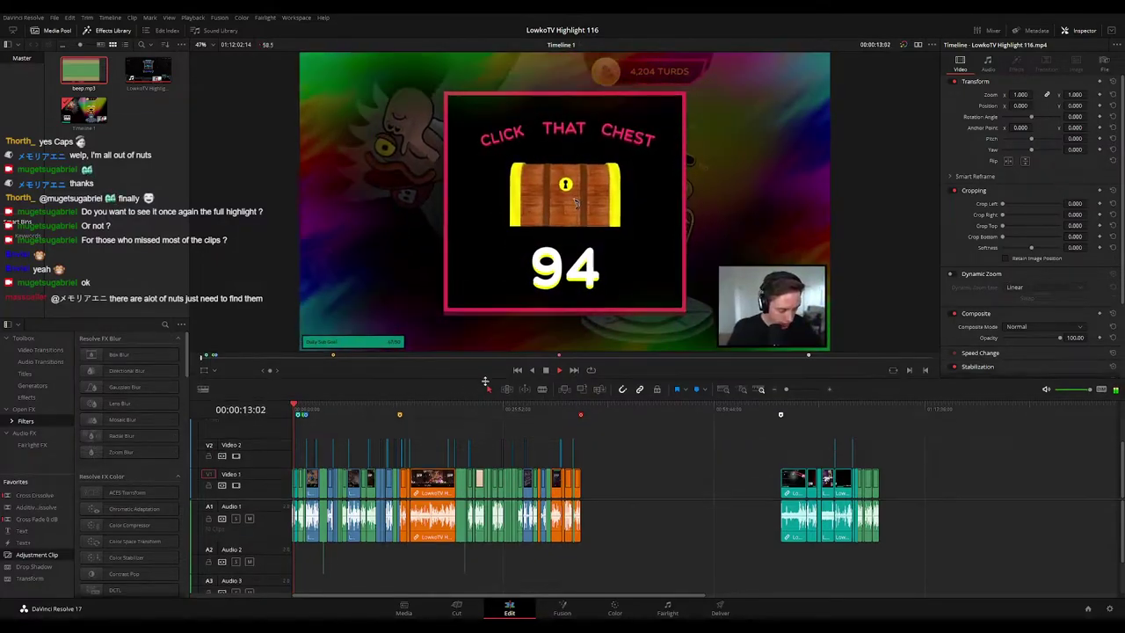
drag(487, 374, 487, 415)
drag(272, 514, 270, 529)
drag(428, 441, 428, 448)
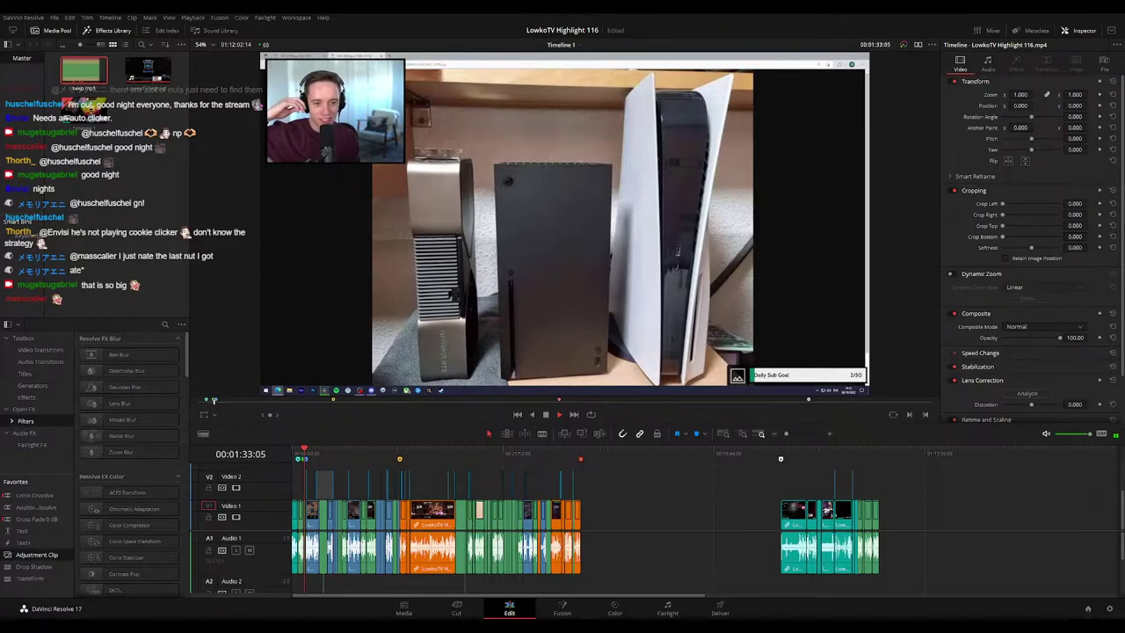
click(1078, 33)
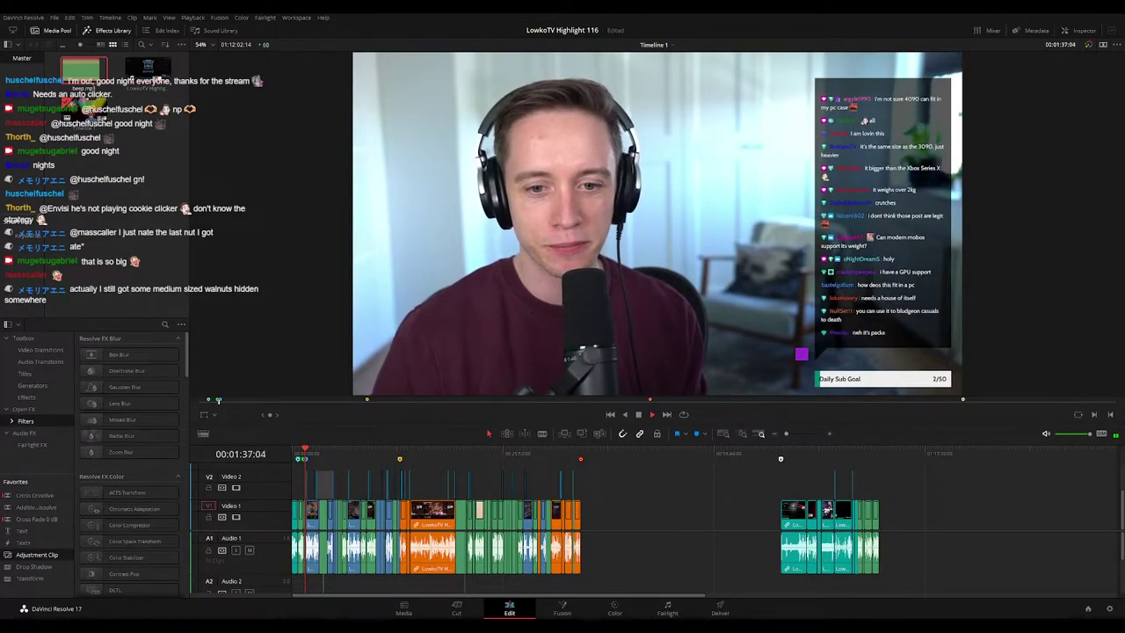
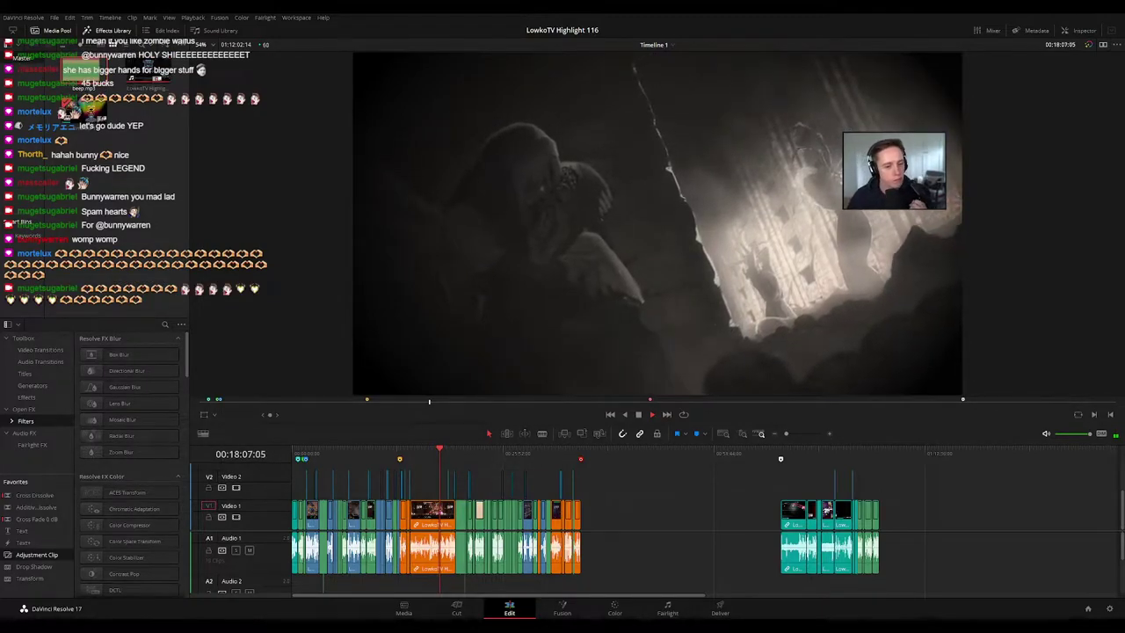
Step: Continue watching the orange, green and blue clips through to the end of the main highlight near 00:35:27
click(669, 496)
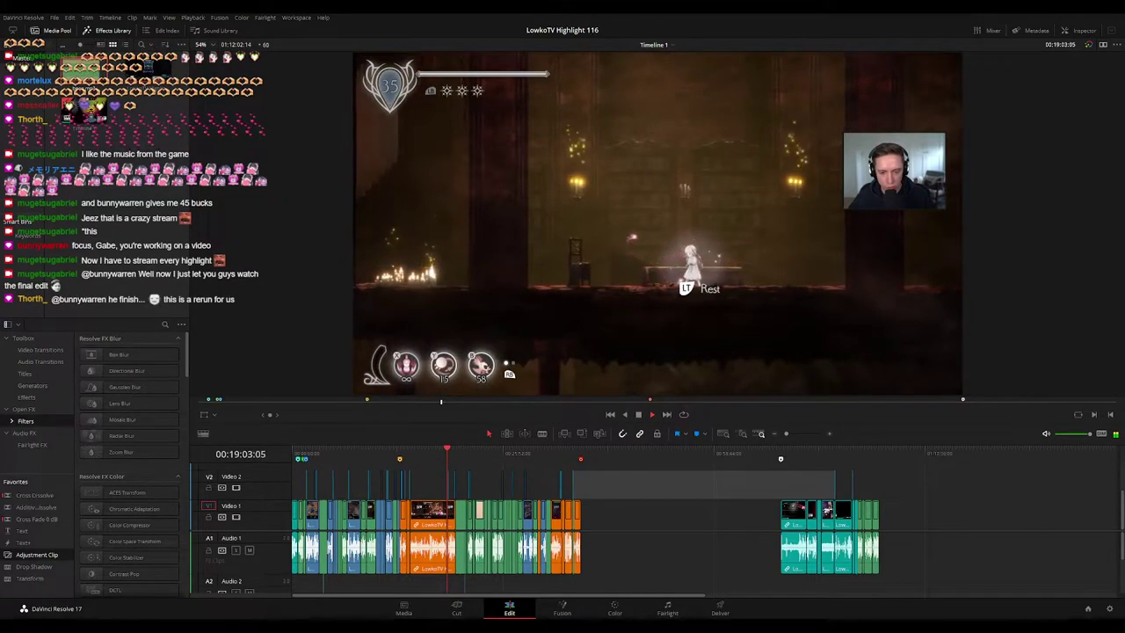
click(619, 493)
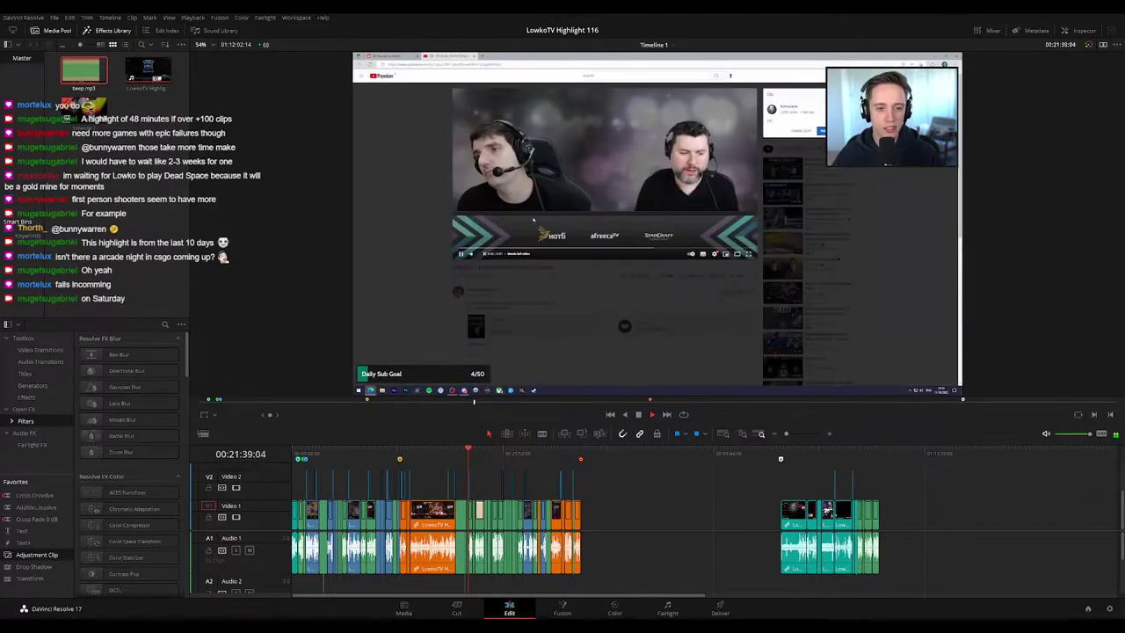
click(641, 491)
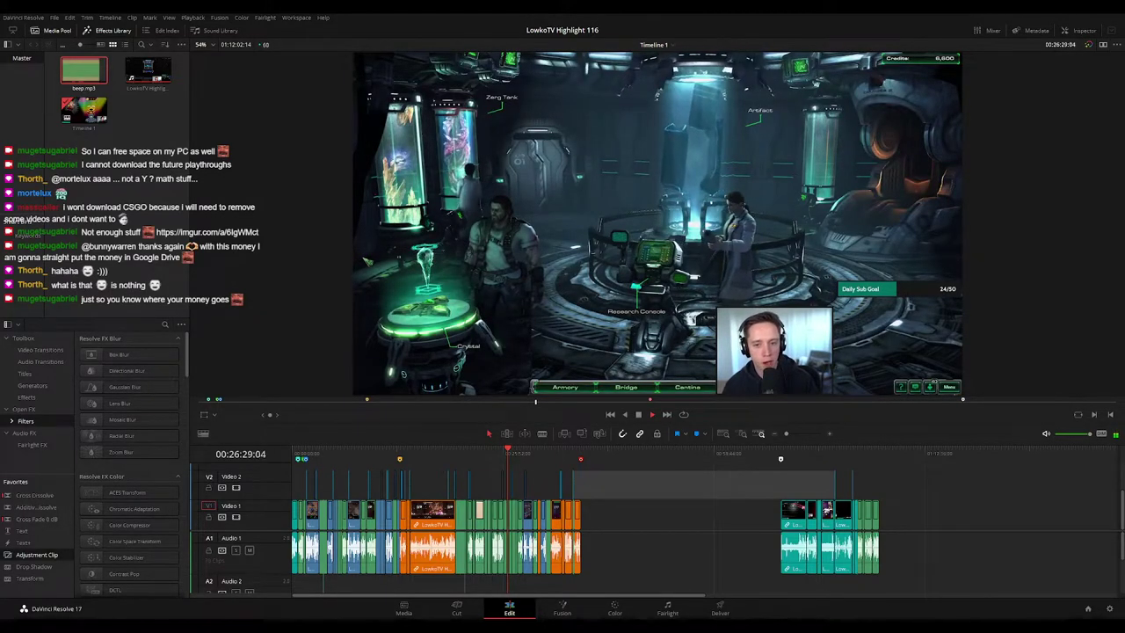
click(638, 491)
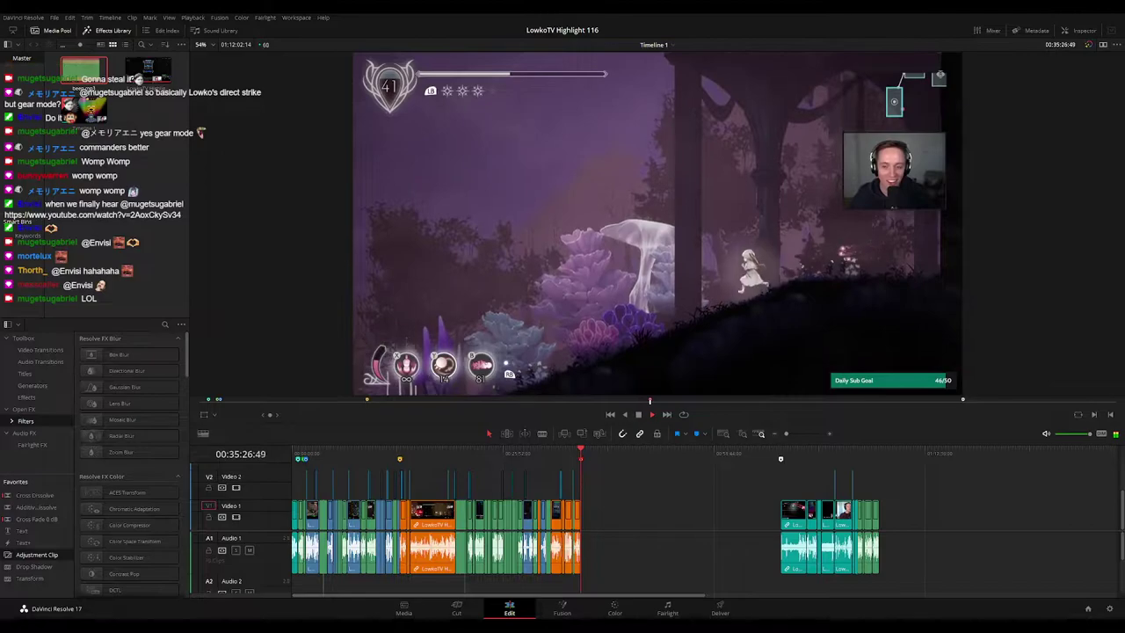
Step: Play the group of extra clips from about 01:00:00:00 through its final green clips near 01:11:50
drag(608, 455, 780, 463)
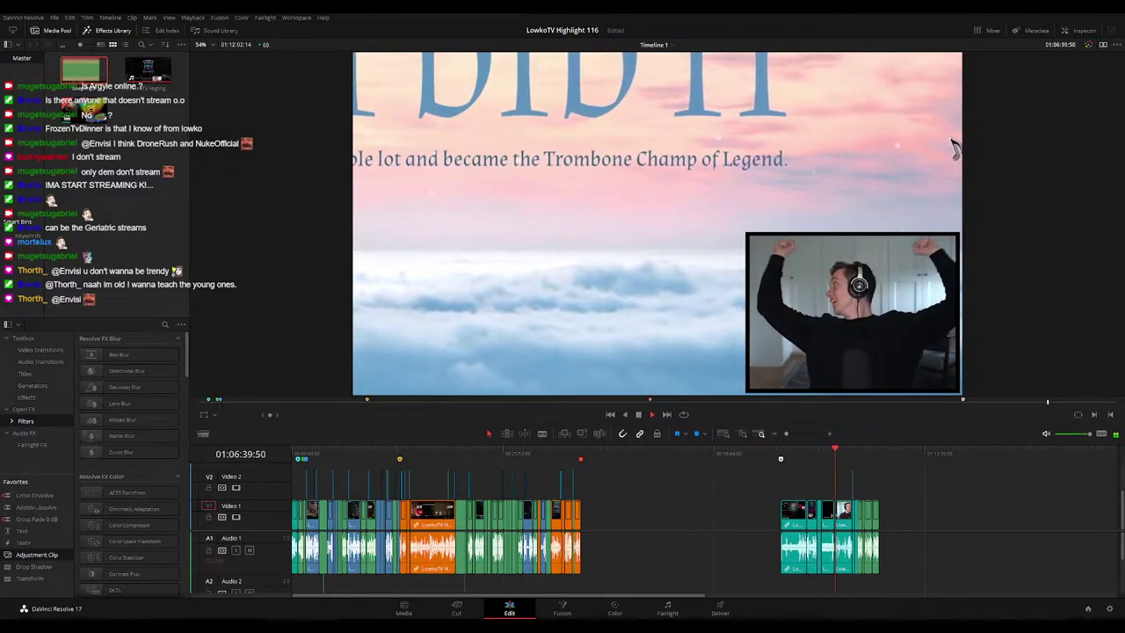
mouse_move(785, 434)
mouse_down()
mouse_move(796, 434)
mouse_move(786, 434)
mouse_up()
drag(585, 515, 773, 490)
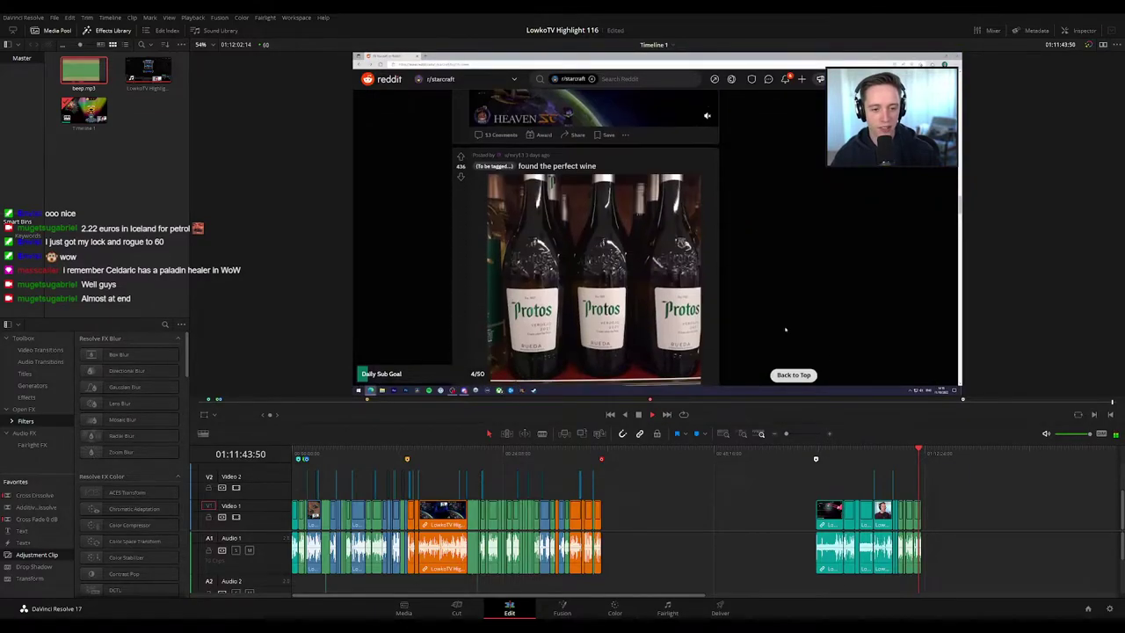
mouse_move(785, 433)
mouse_down()
mouse_move(797, 435)
mouse_move(786, 434)
mouse_up()
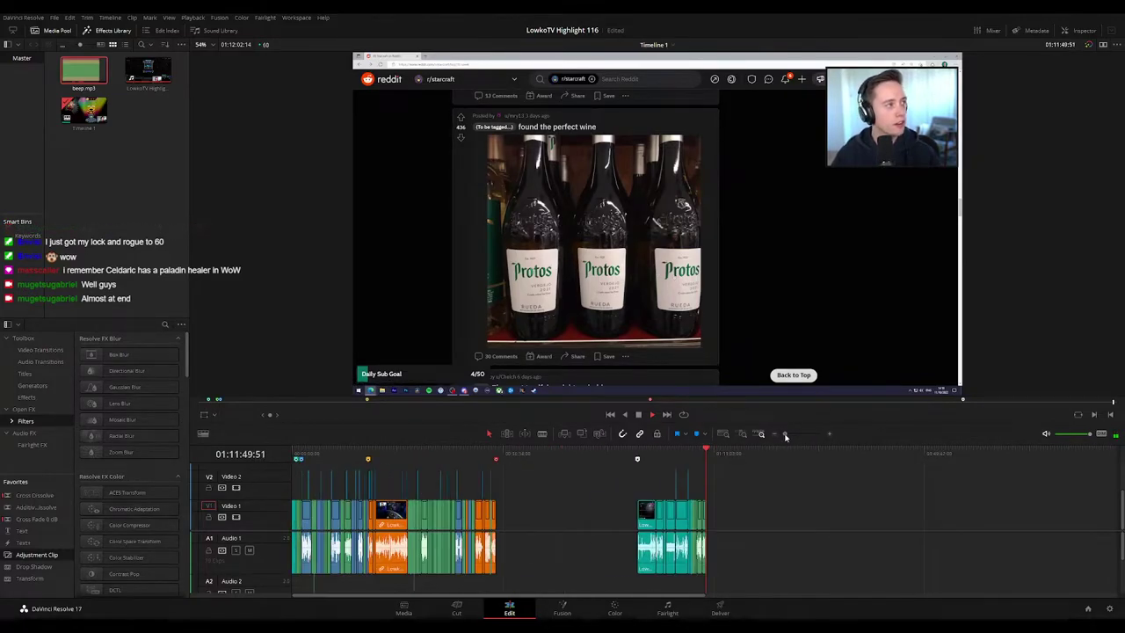